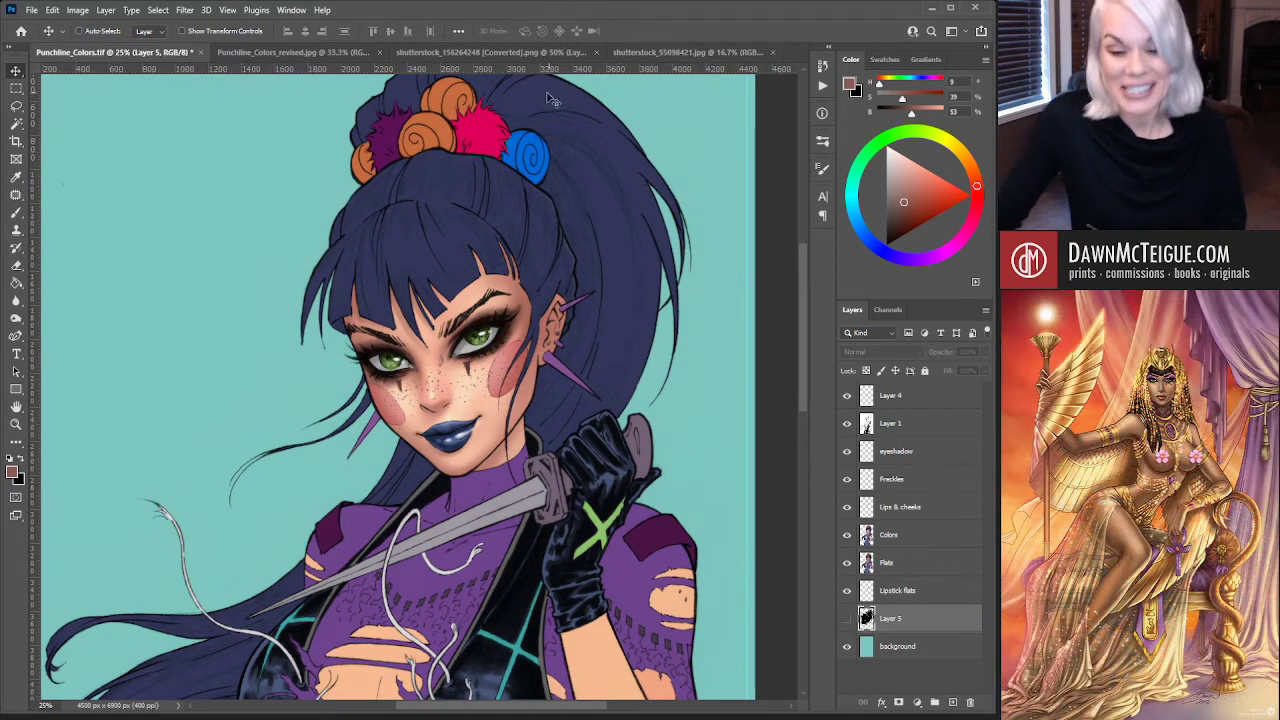
# Close the two shutterstock reference images, keeping both Punchline documents open
pyautogui.click(596, 52)
pyautogui.click(560, 51)
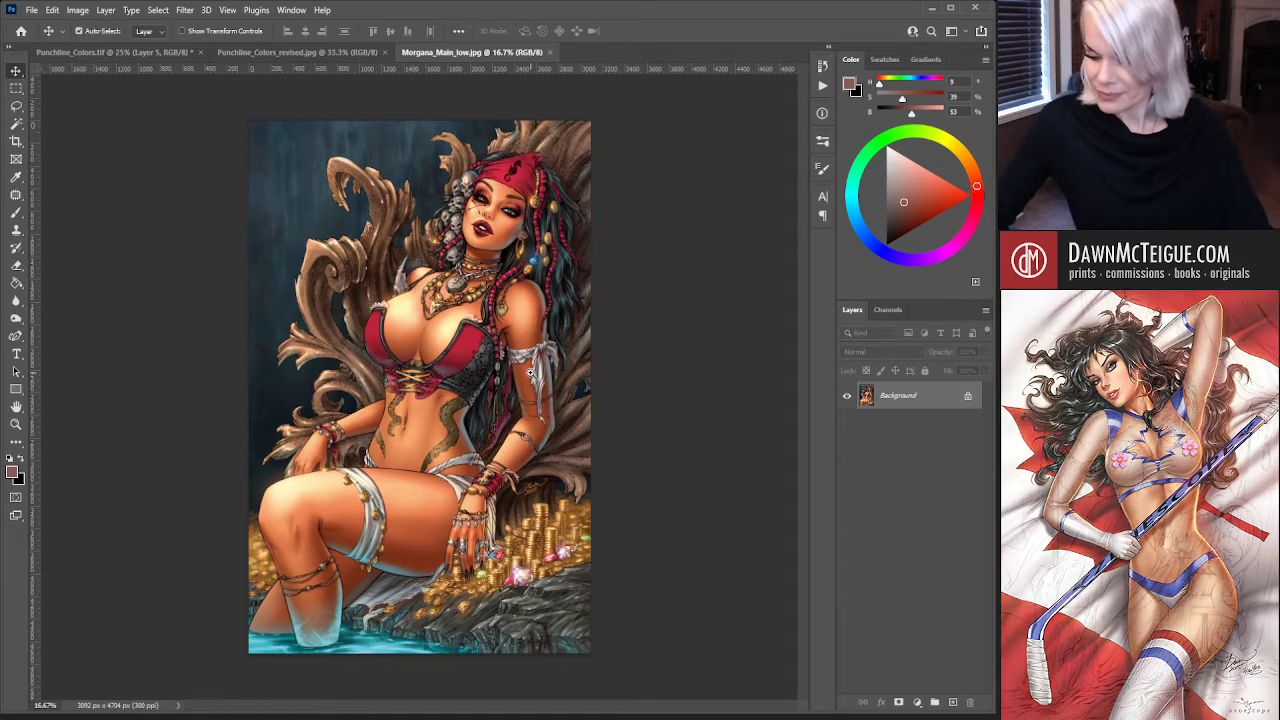
# Examine the legs, gold coins, rocks and water in the lower half of Morgana_Main_low.jpg
pyautogui.hotkey('ctrl', '+')
pyautogui.moveTo(503, 485); pyautogui.dragTo(615, 395)
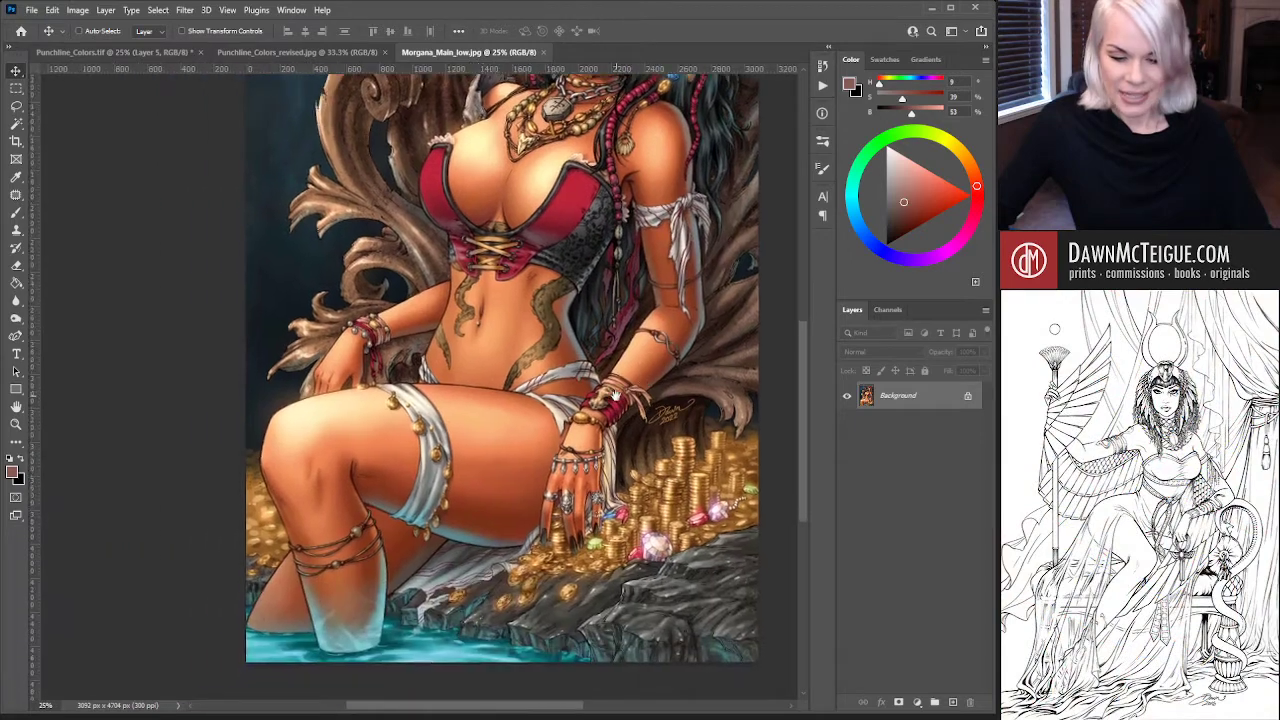
pyautogui.scroll(1, 549, 521)
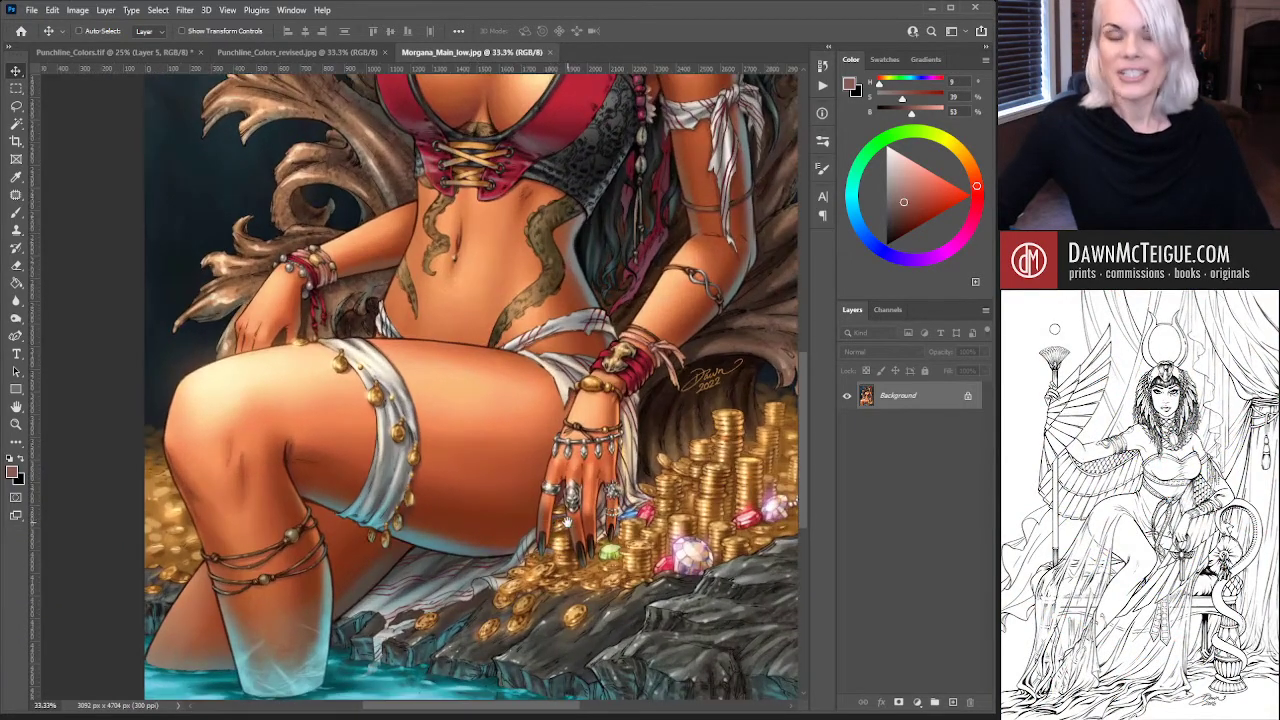
pyautogui.moveTo(566, 521); pyautogui.dragTo(542, 431)
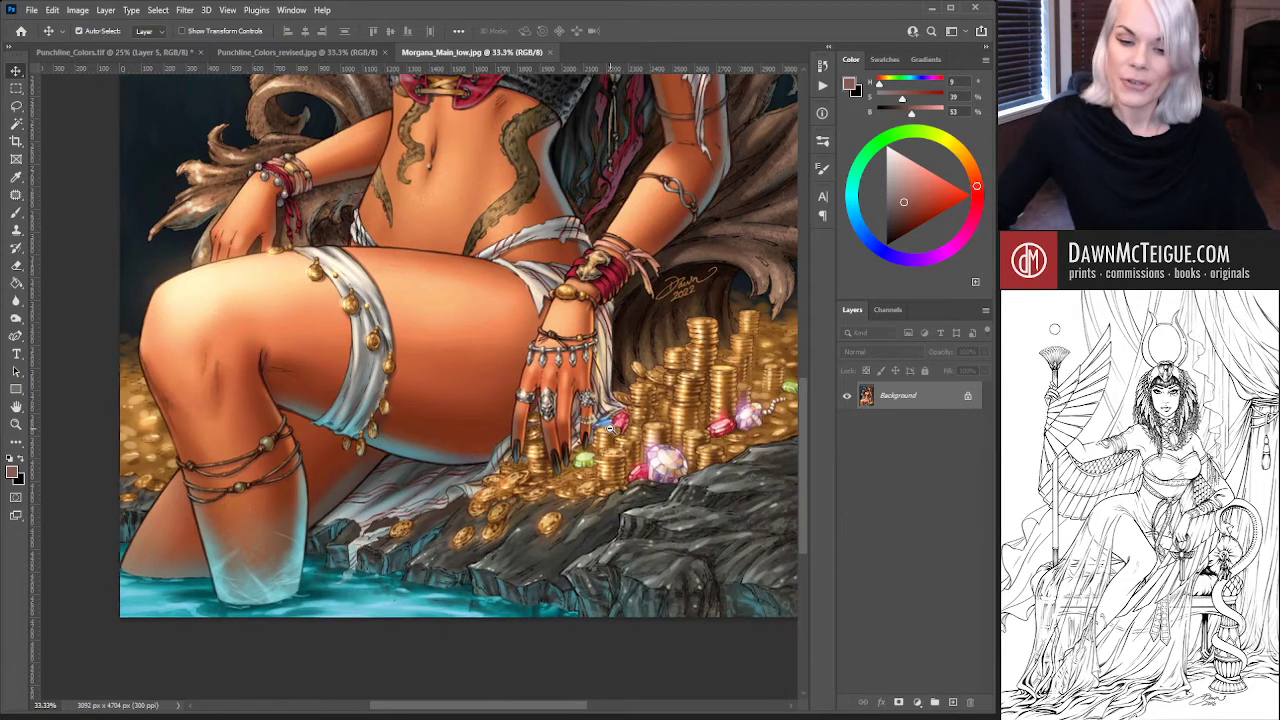
pyautogui.scroll(-1, 612, 434)
pyautogui.scroll(-1, 609, 427)
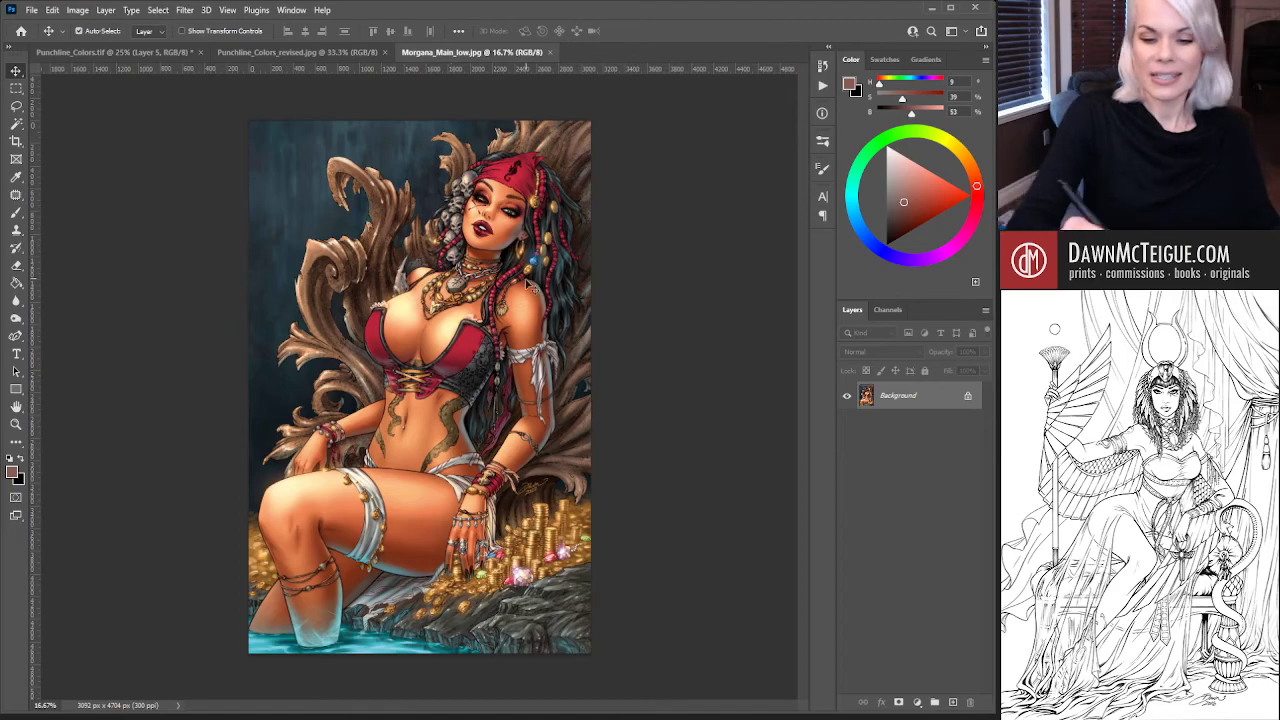
# Inspect the Morgana painting's face, carved wooden throne, necklaces and corset up close
pyautogui.scroll(2, 538, 316)
pyautogui.scroll(3, 536, 320)
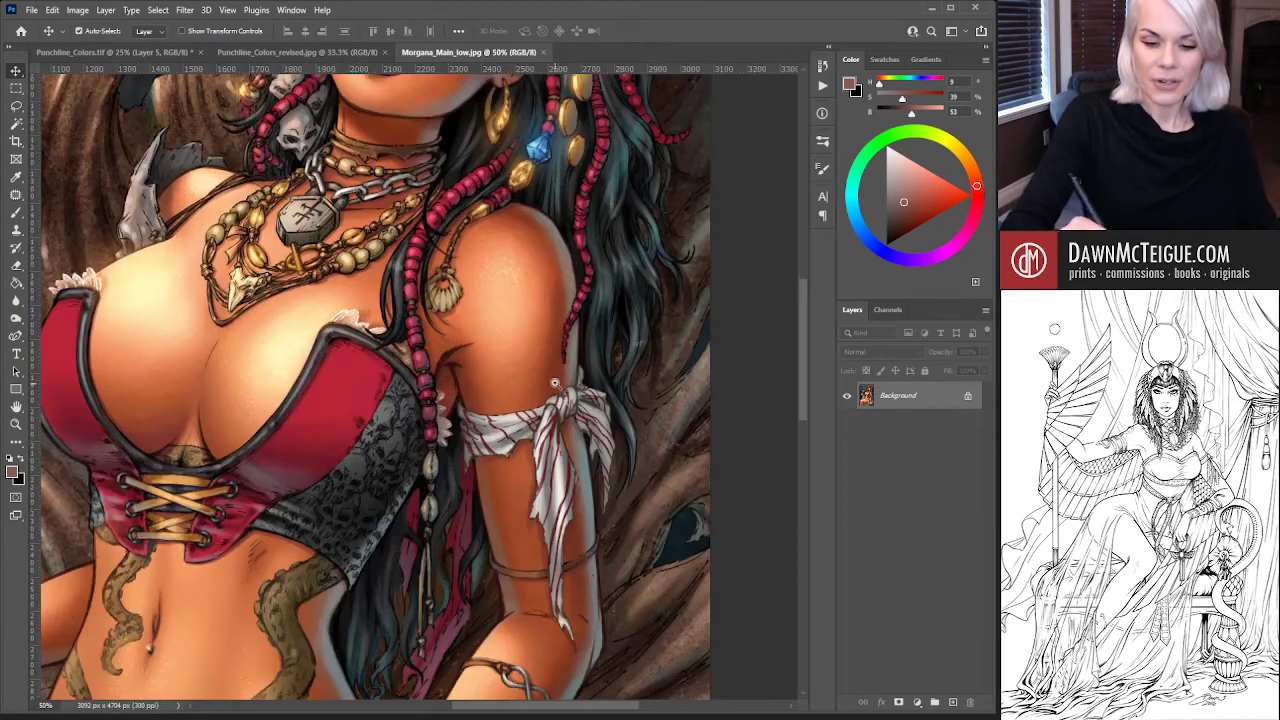
pyautogui.scroll(5, 649, 523)
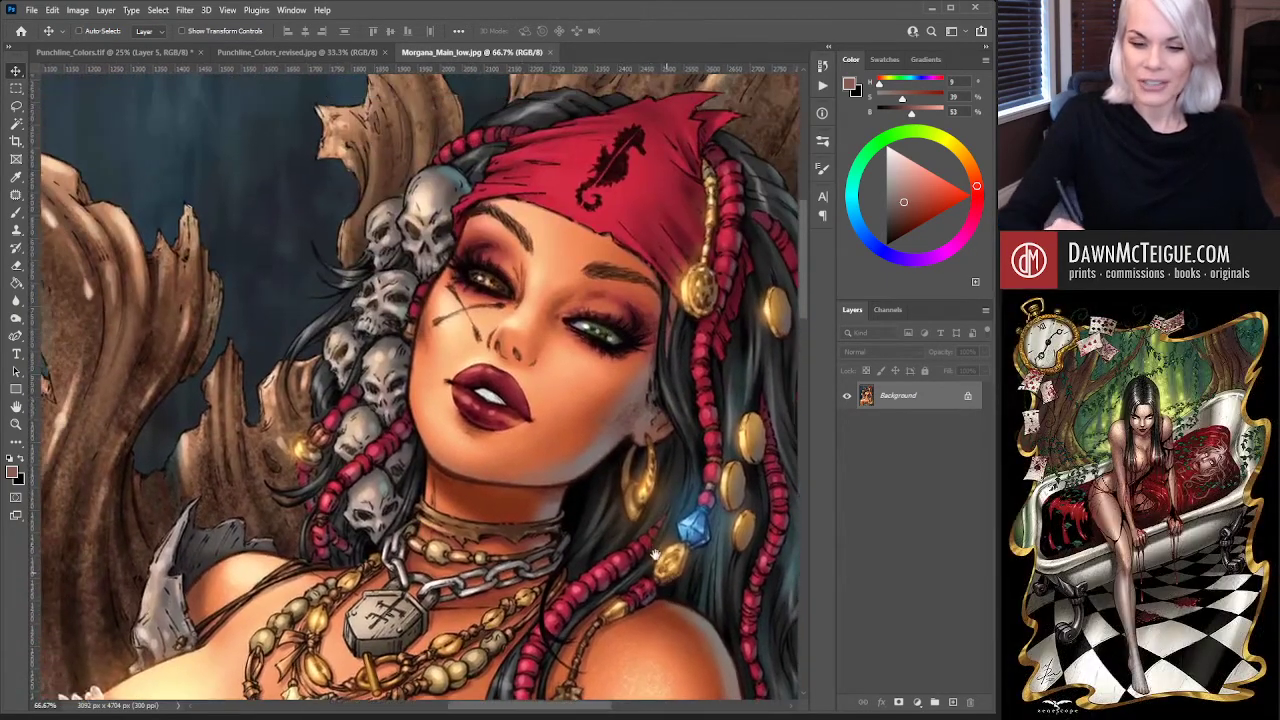
pyautogui.moveTo(706, 262); pyautogui.dragTo(585, 285)
pyautogui.moveTo(353, 505); pyautogui.dragTo(556, 522)
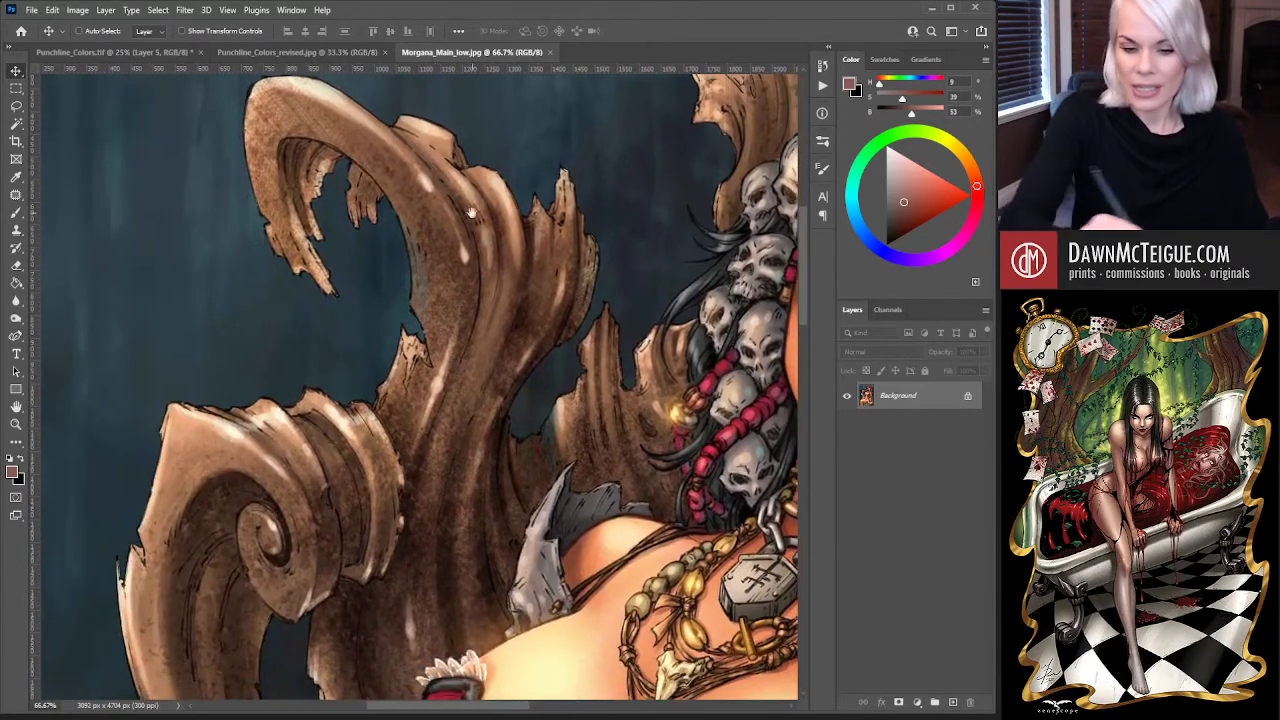
pyautogui.moveTo(670, 571); pyautogui.dragTo(515, 267)
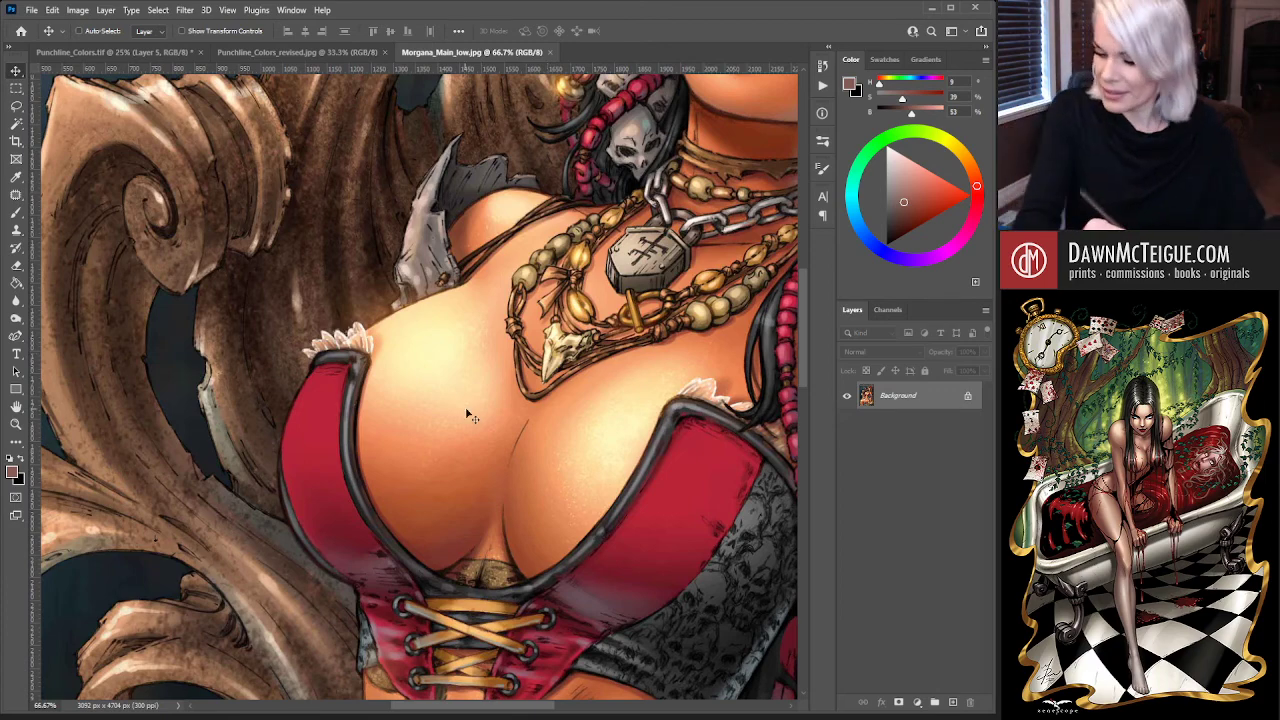
pyautogui.moveTo(537, 497); pyautogui.dragTo(527, 167)
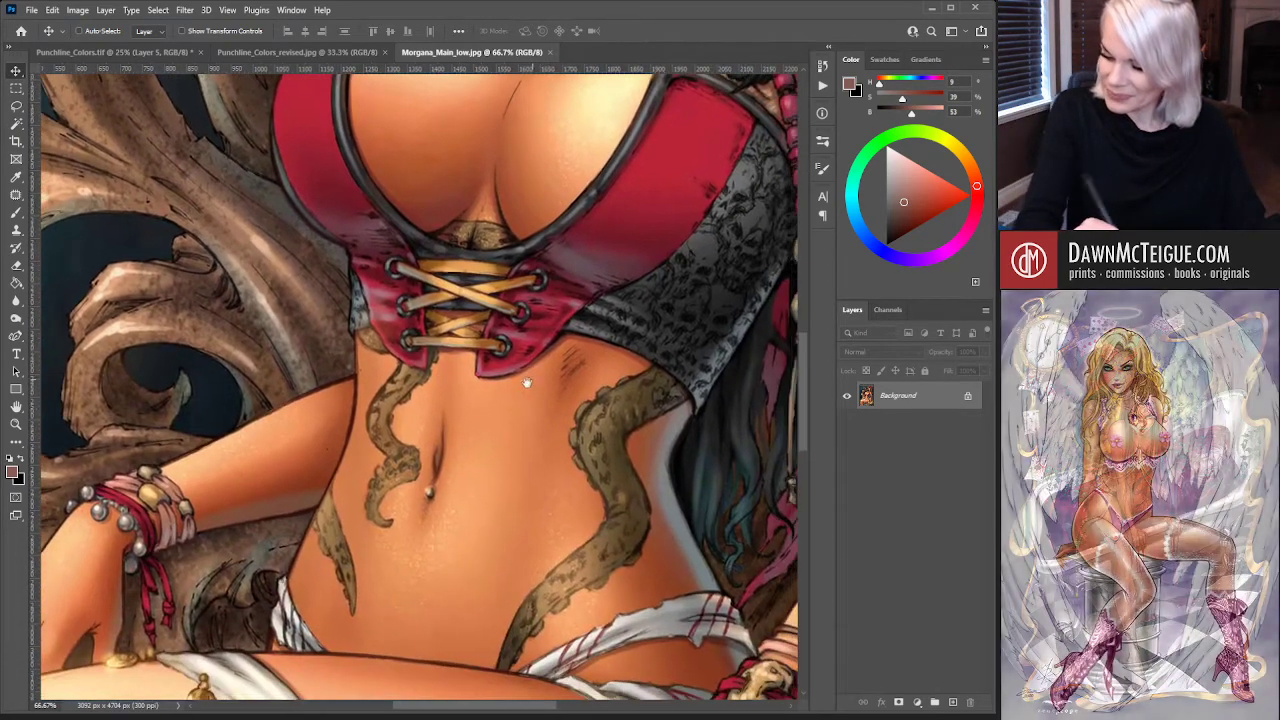
# Compare the rendering of the Morgana figure's torso, thigh, hand jewelry and corset at several magnifications
pyautogui.keyDown('alt'); pyautogui.click(551, 433); pyautogui.keyUp('alt')
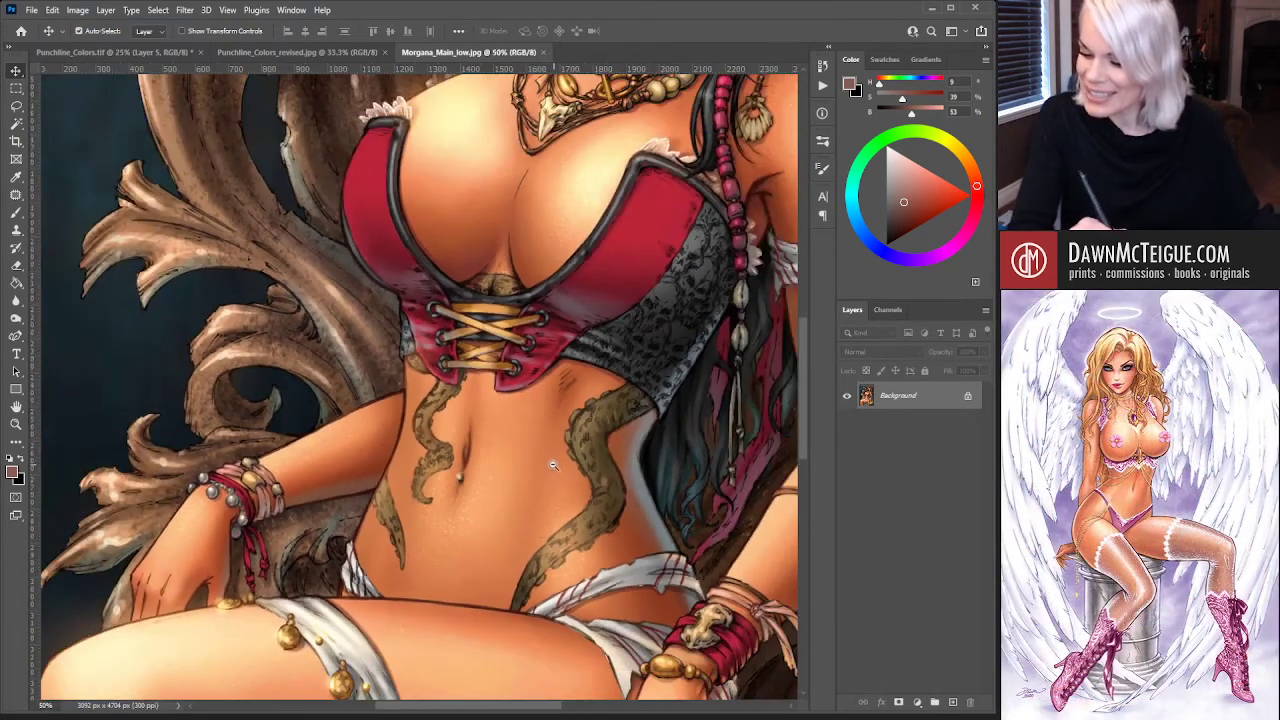
pyautogui.keyDown('alt'); pyautogui.click(552, 465); pyautogui.keyUp('alt')
pyautogui.moveTo(570, 560); pyautogui.dragTo(548, 497)
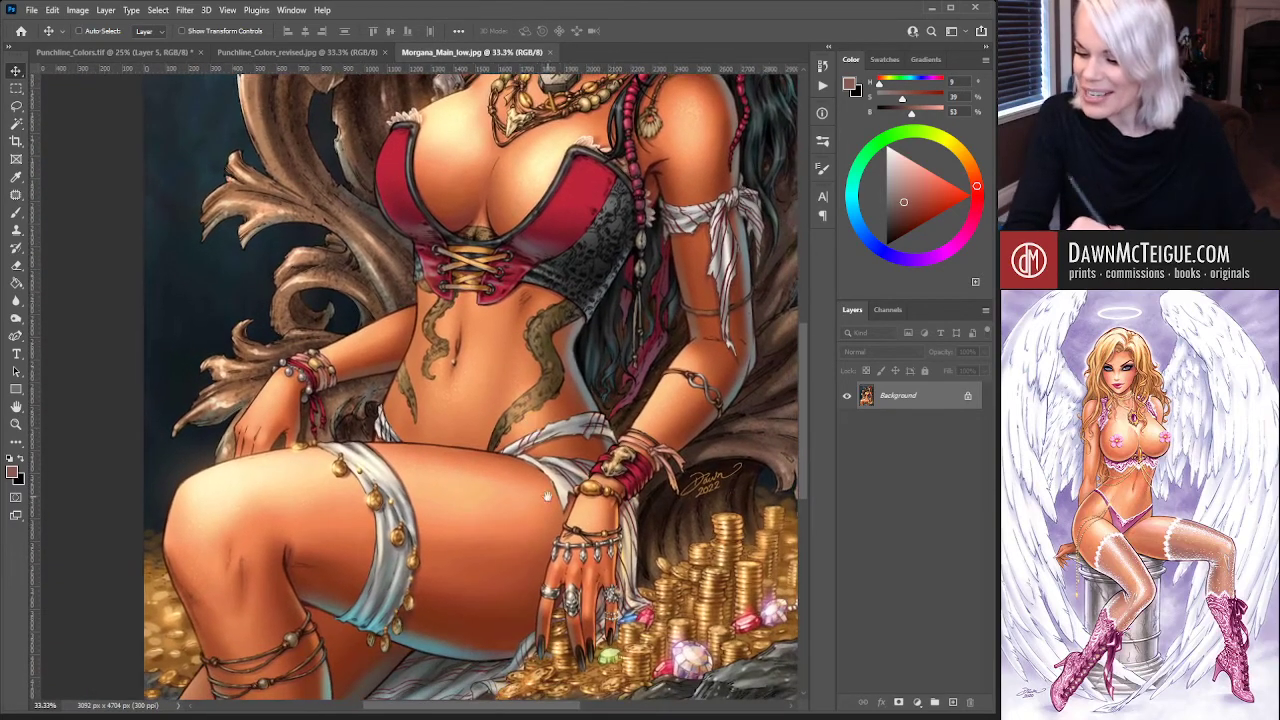
pyautogui.moveTo(555, 648); pyautogui.dragTo(515, 548)
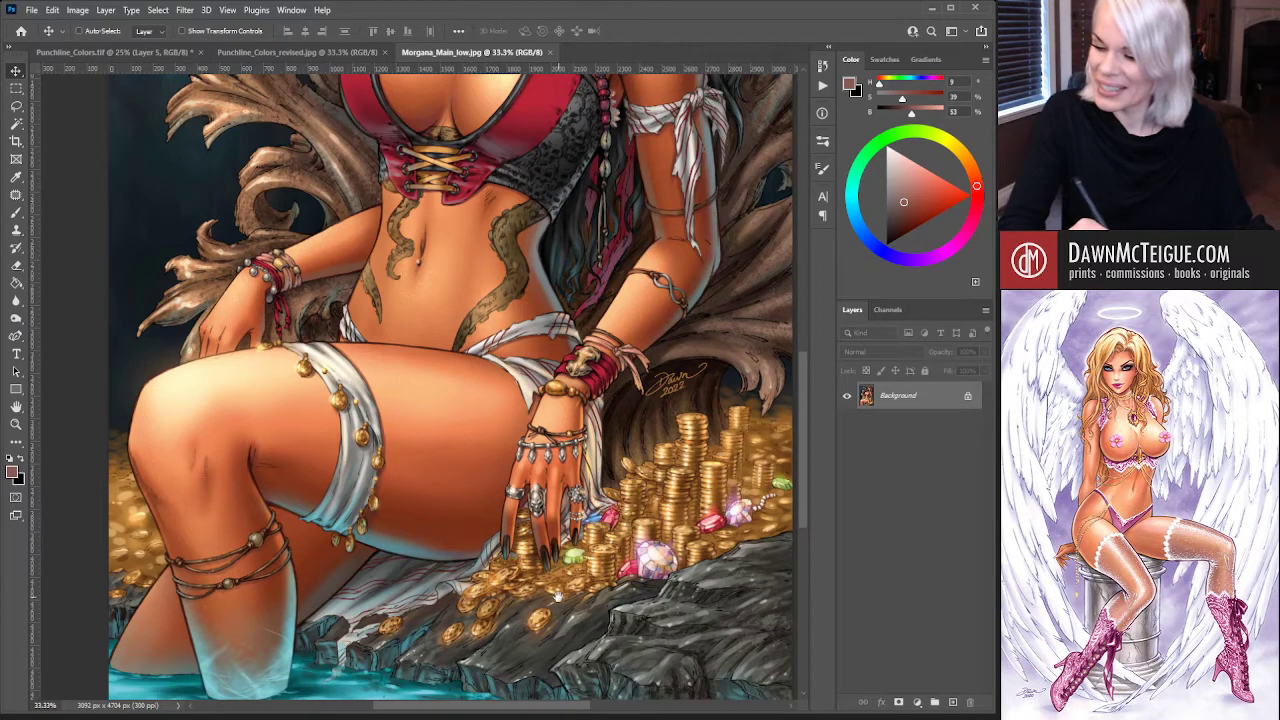
pyautogui.moveTo(558, 597); pyautogui.dragTo(586, 622)
pyautogui.moveTo(463, 513); pyautogui.dragTo(536, 447)
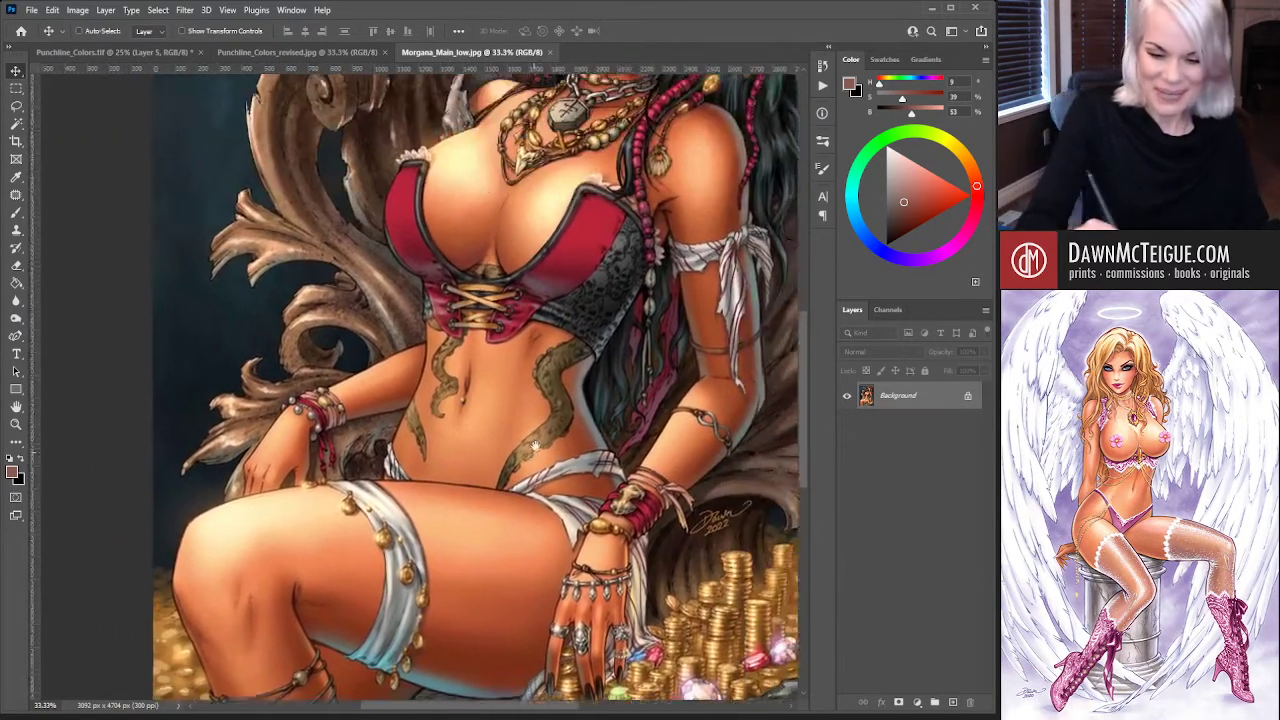
pyautogui.scroll(-1, 628, 352)
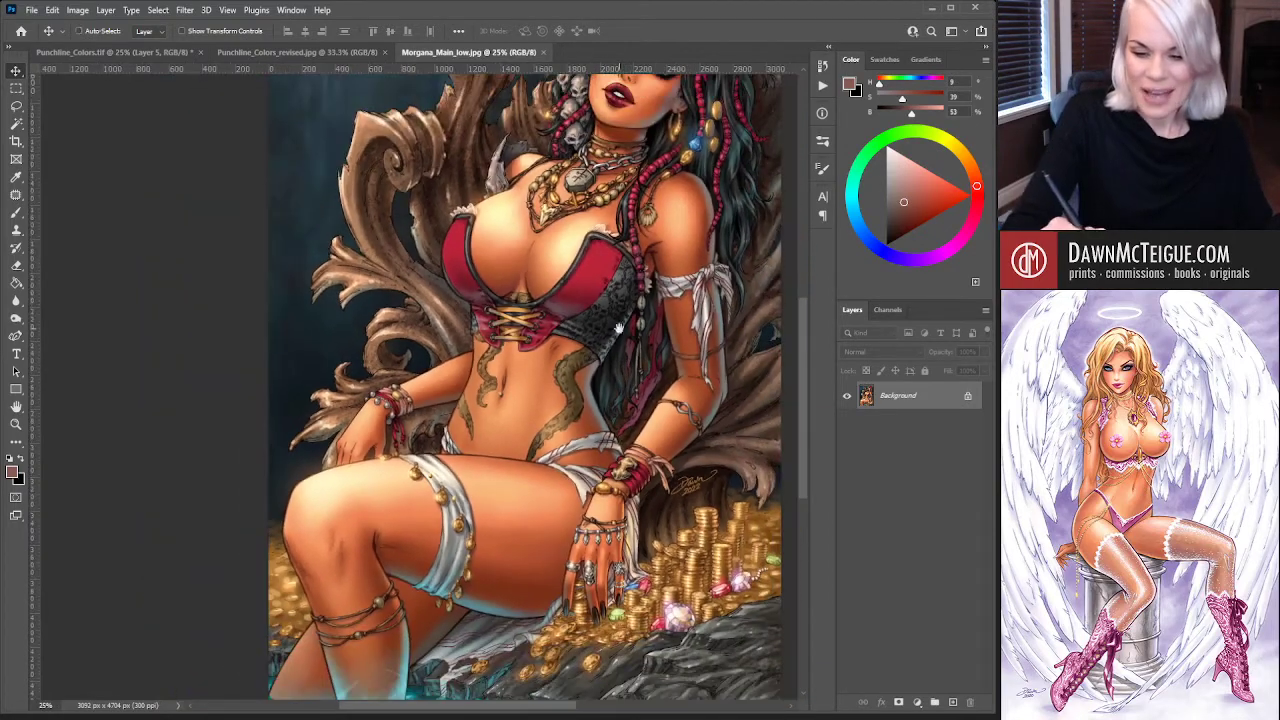
pyautogui.scroll(2, 620, 328)
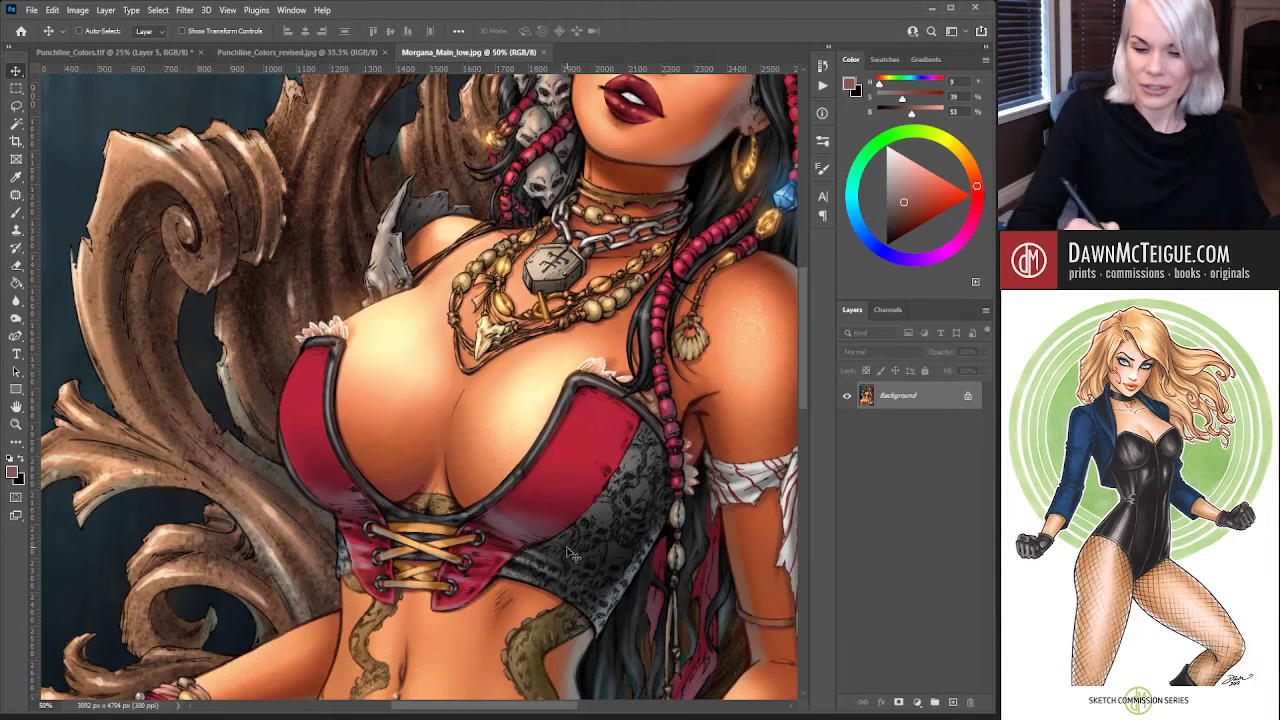
pyautogui.moveTo(570, 553); pyautogui.dragTo(566, 462)
pyautogui.scroll(3, 563, 440)
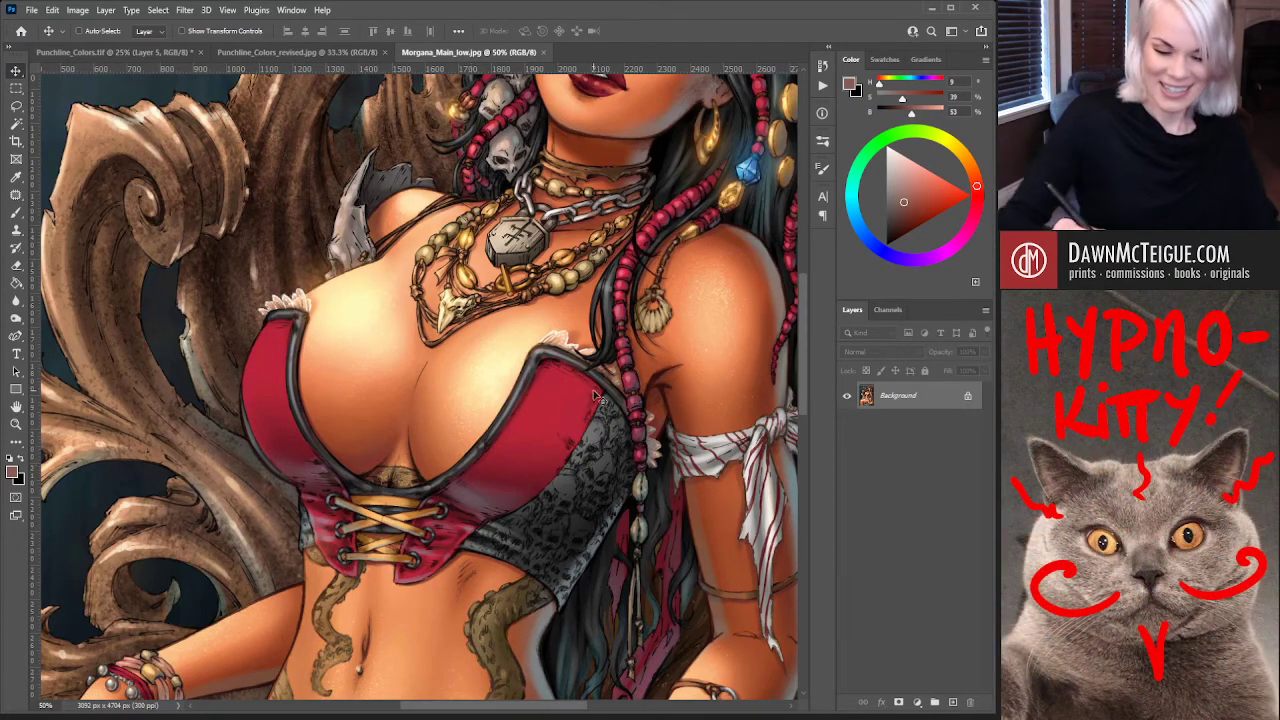
# View the whole Morgana_Main_low.jpg painting once more and close it
pyautogui.scroll(-2, 625, 420)
pyautogui.scroll(-1, 628, 418)
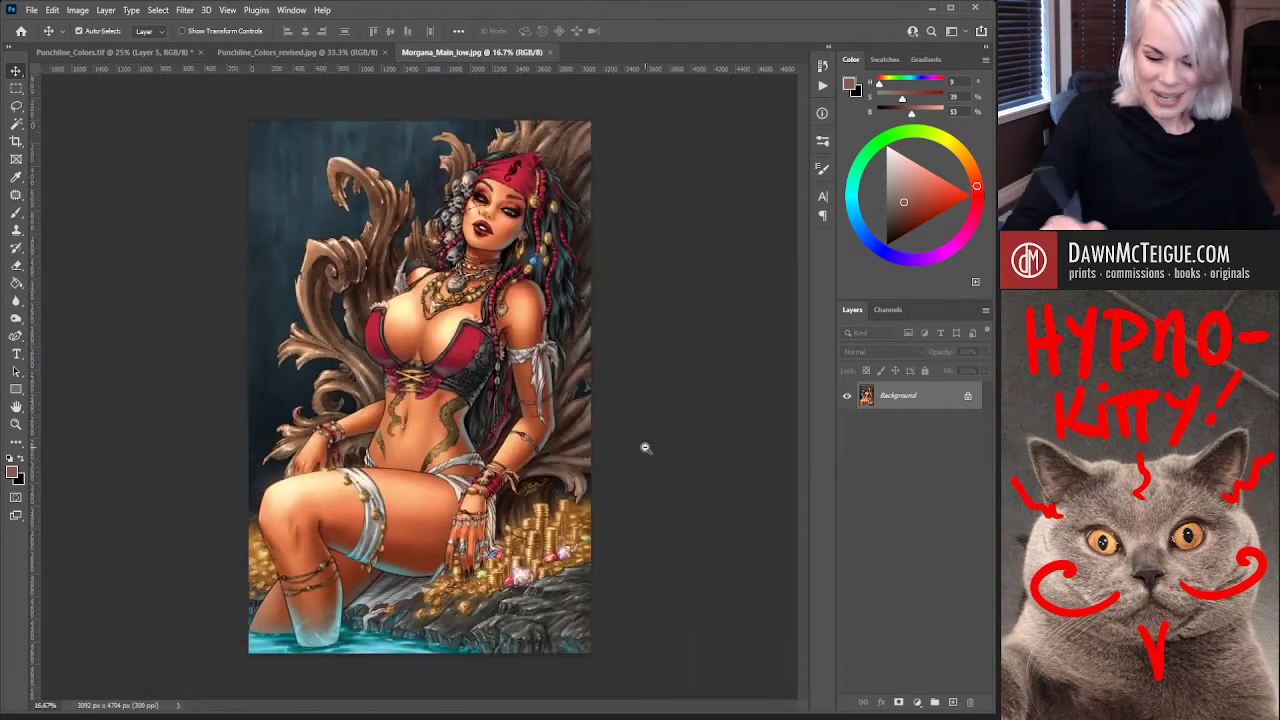
pyautogui.click(550, 53)
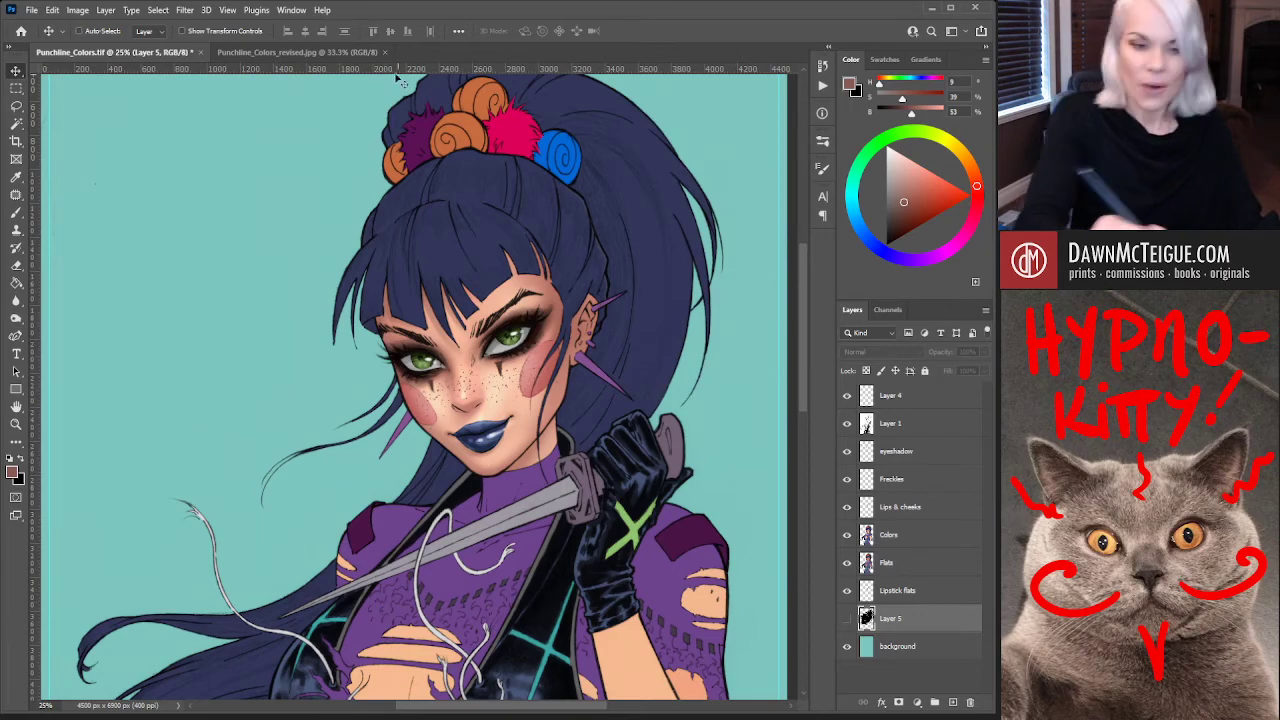
# Bring up Punchline_Colors_revised.jpg and examine its full composition and the figure's upper body
pyautogui.click(290, 52)
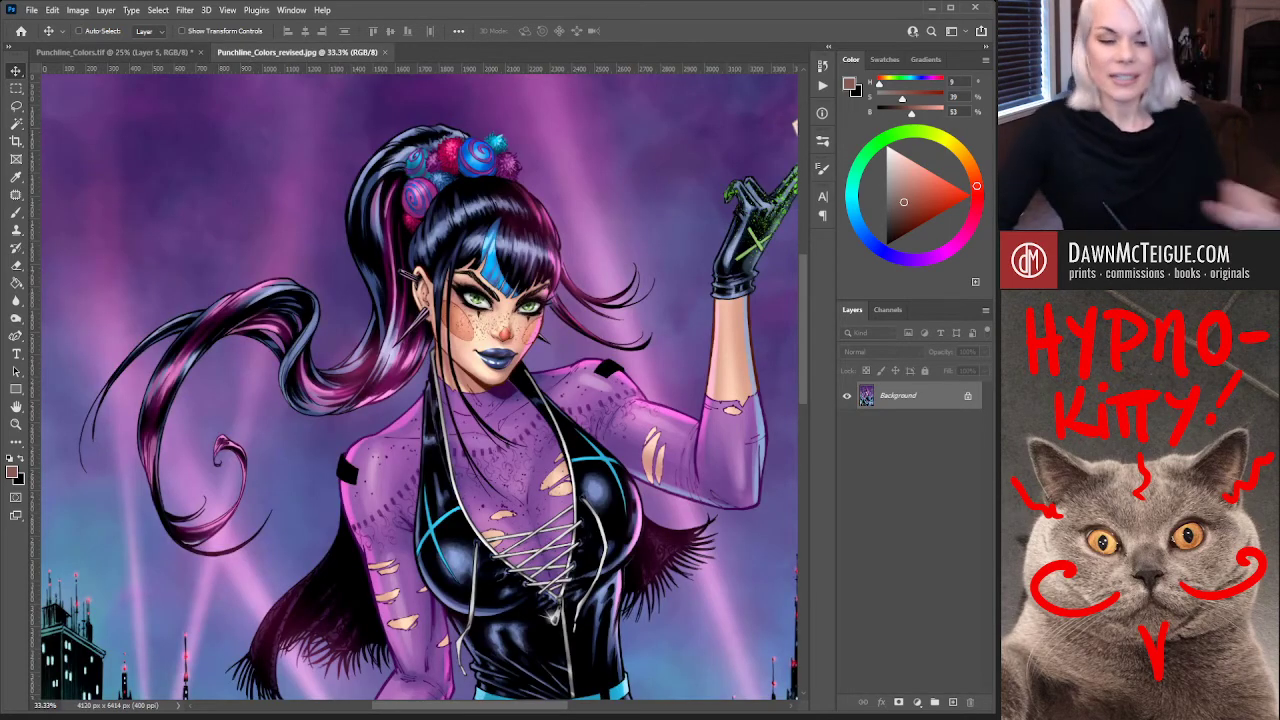
pyautogui.scroll(-4, 714, 421)
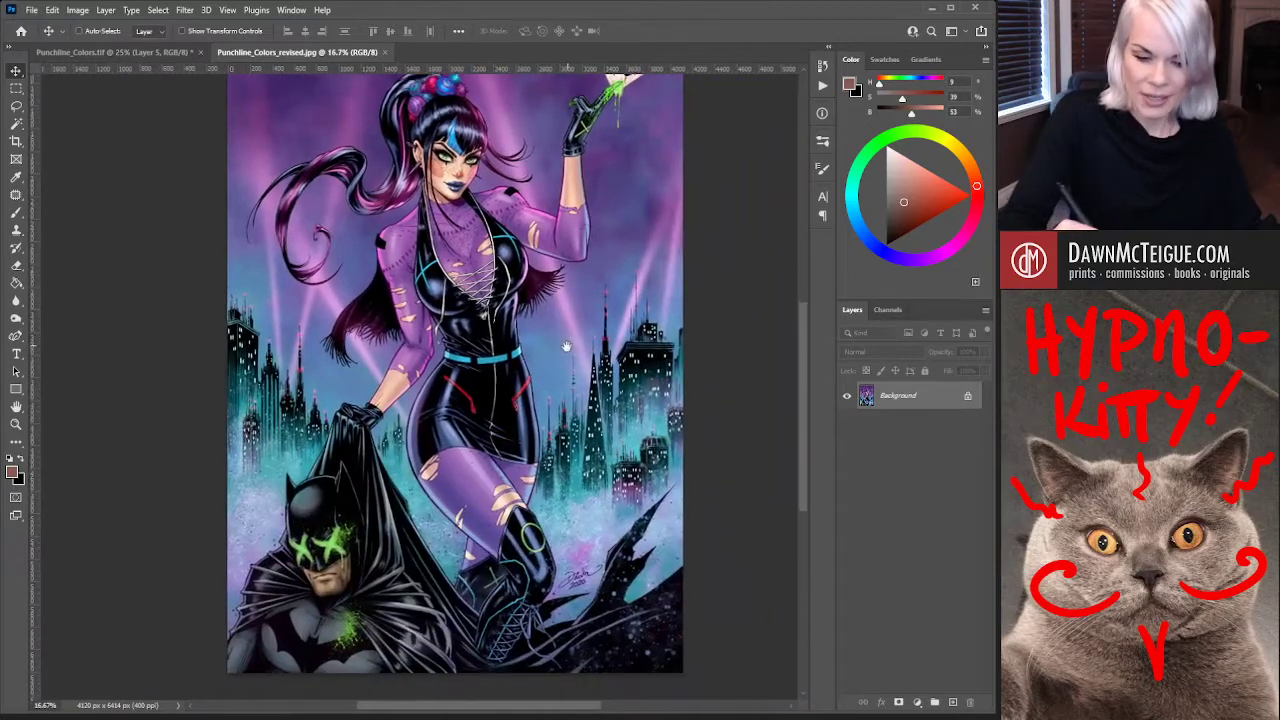
pyautogui.moveTo(566, 346); pyautogui.dragTo(596, 471)
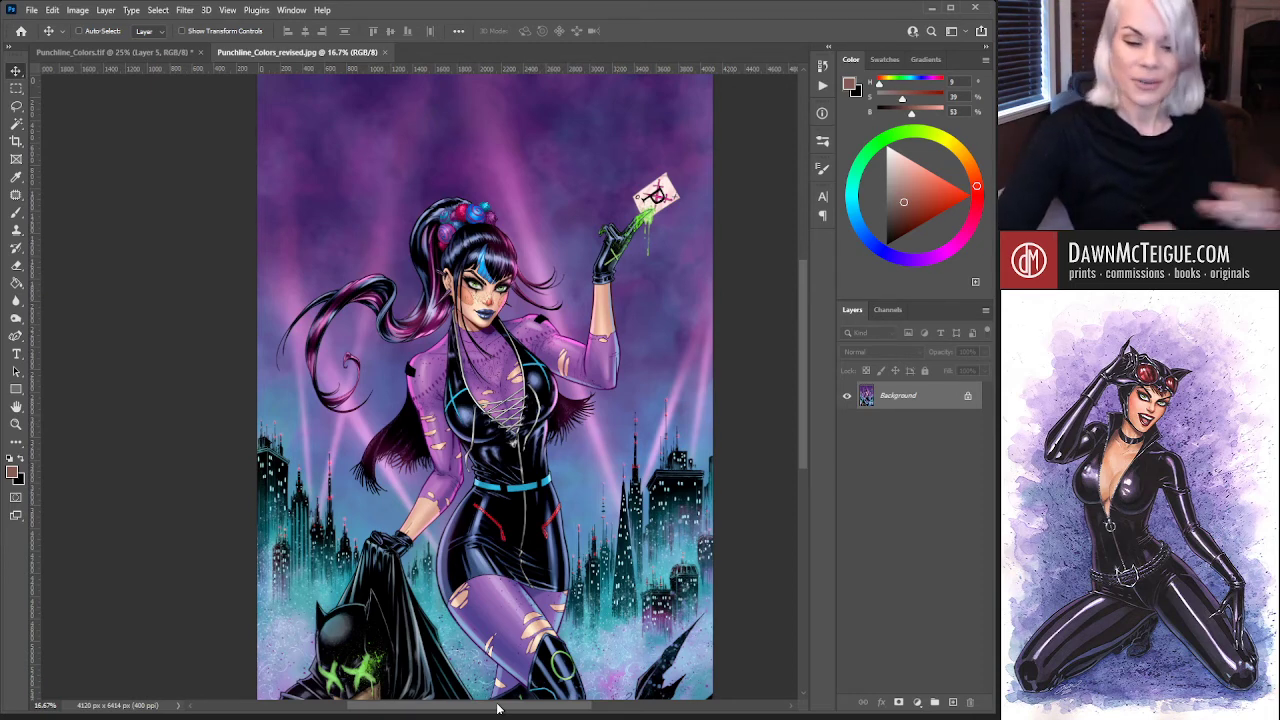
pyautogui.hotkey('ctrl', '+')
pyautogui.hotkey('ctrl', '+')
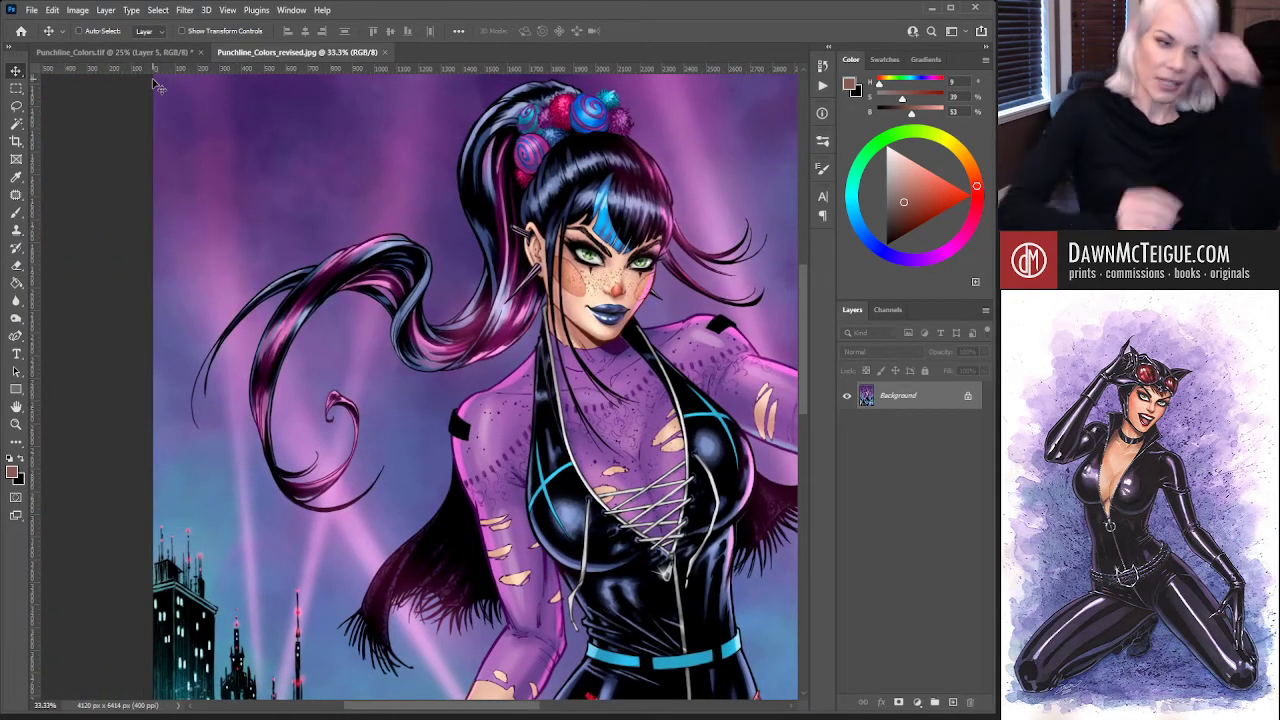
# Return to Punchline_Colors.tif and examine the figure's face, hair and overall composition
pyautogui.click(150, 52)
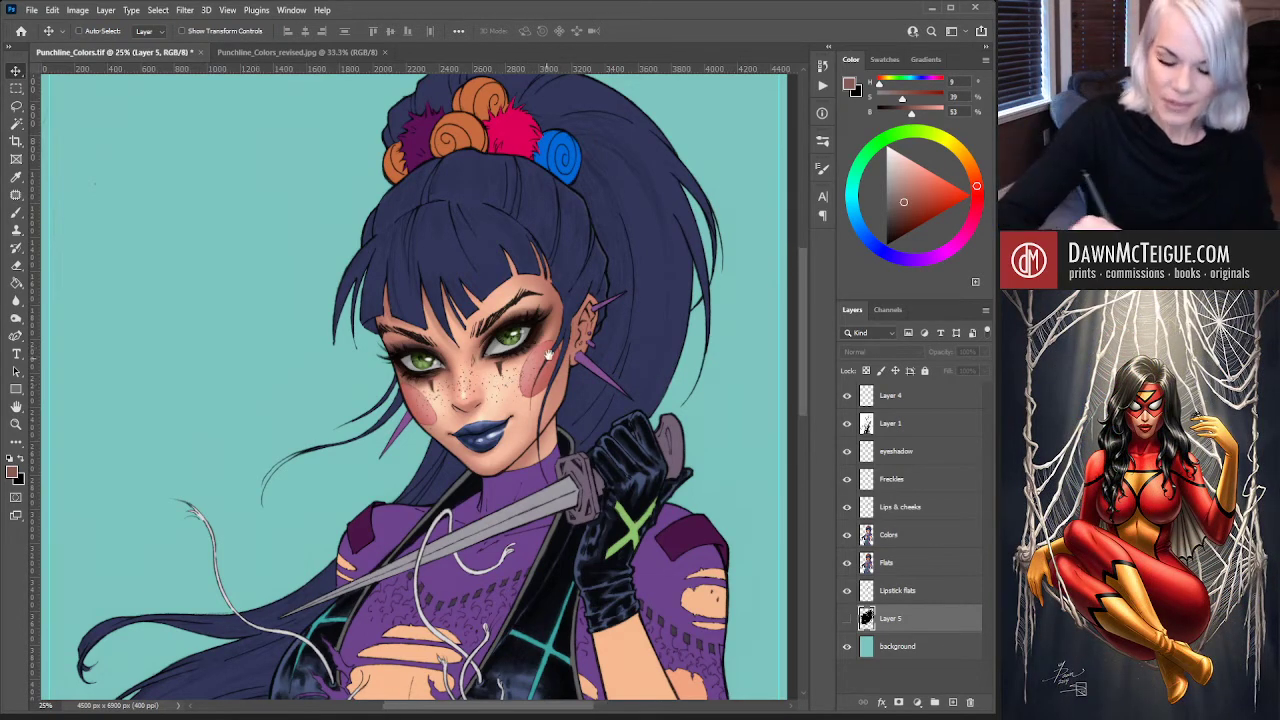
pyautogui.moveTo(531, 419); pyautogui.dragTo(565, 323)
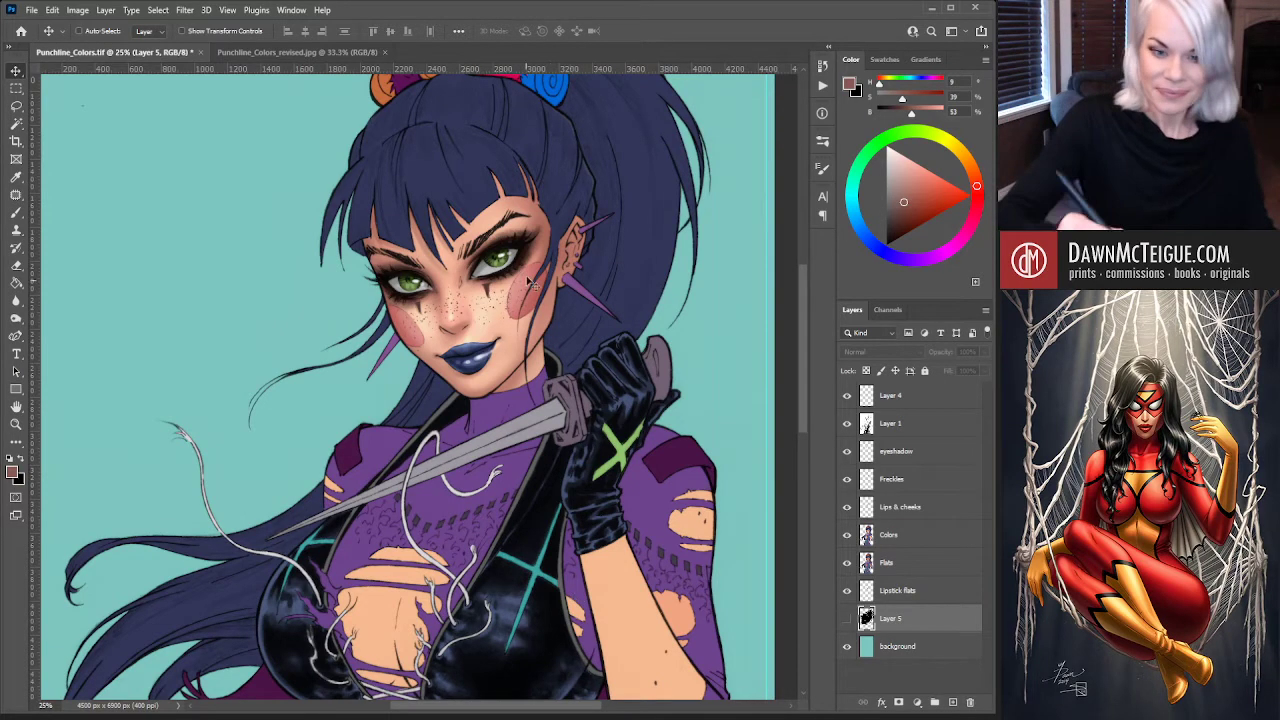
pyautogui.moveTo(604, 366); pyautogui.dragTo(632, 428)
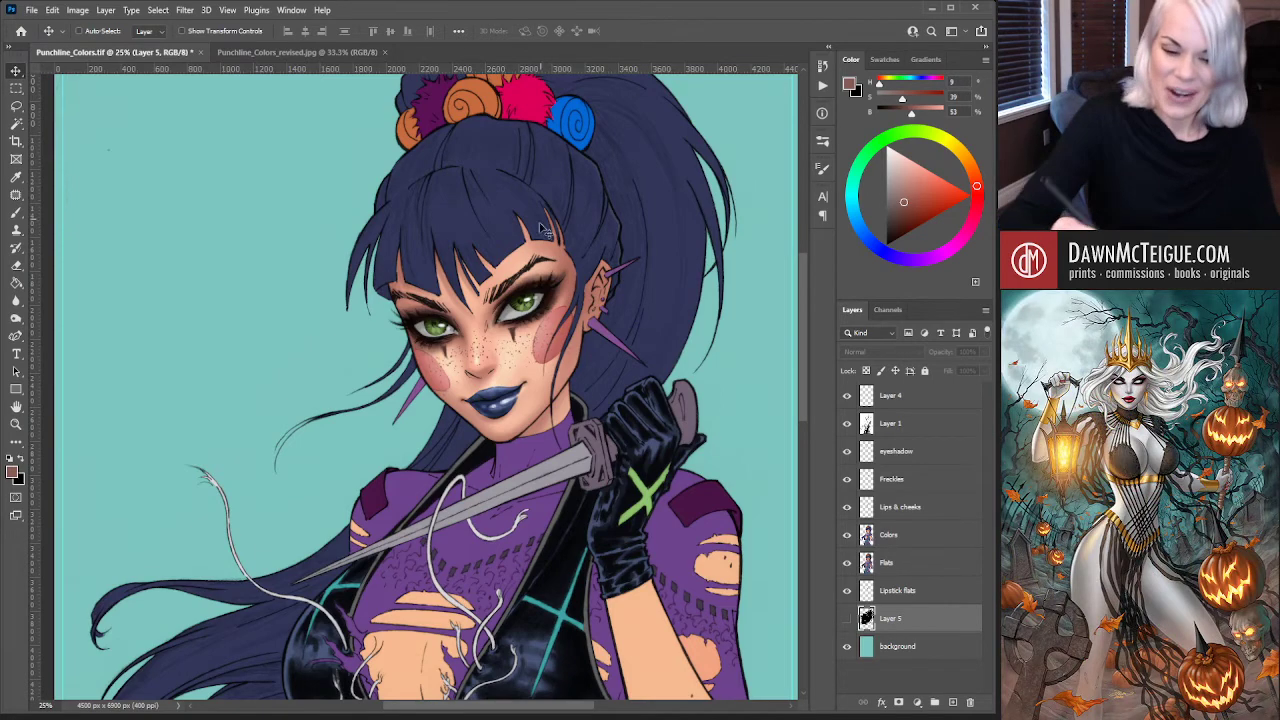
pyautogui.moveTo(590, 342); pyautogui.dragTo(620, 452)
pyautogui.scroll(4, 620, 452)
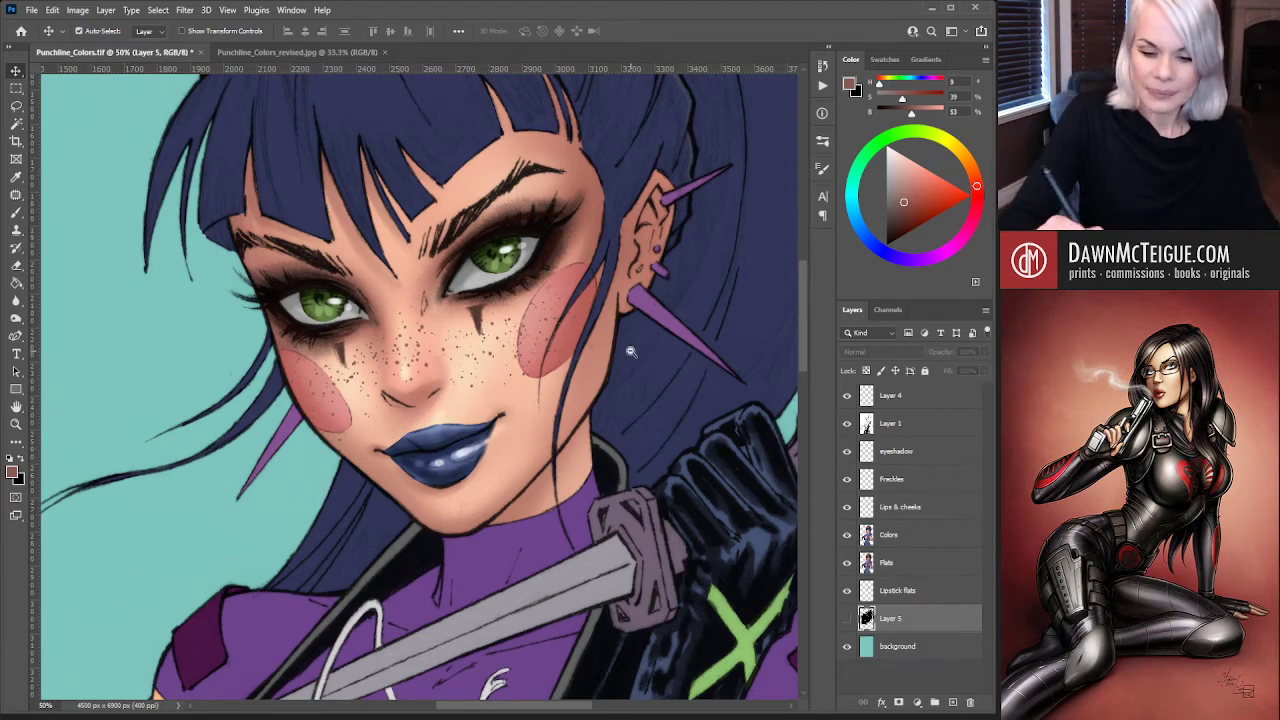
pyautogui.scroll(-3, 634, 351)
pyautogui.hotkey('ctrl', '0')
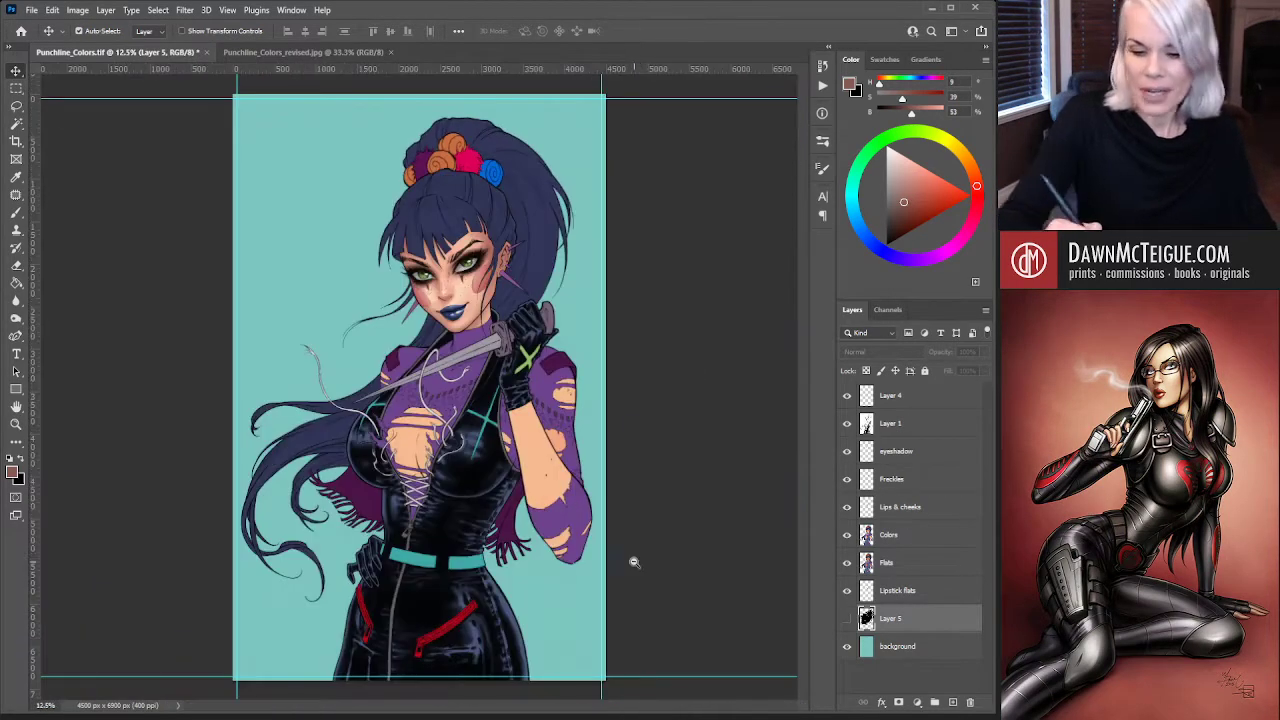
pyautogui.scroll(2, 535, 327)
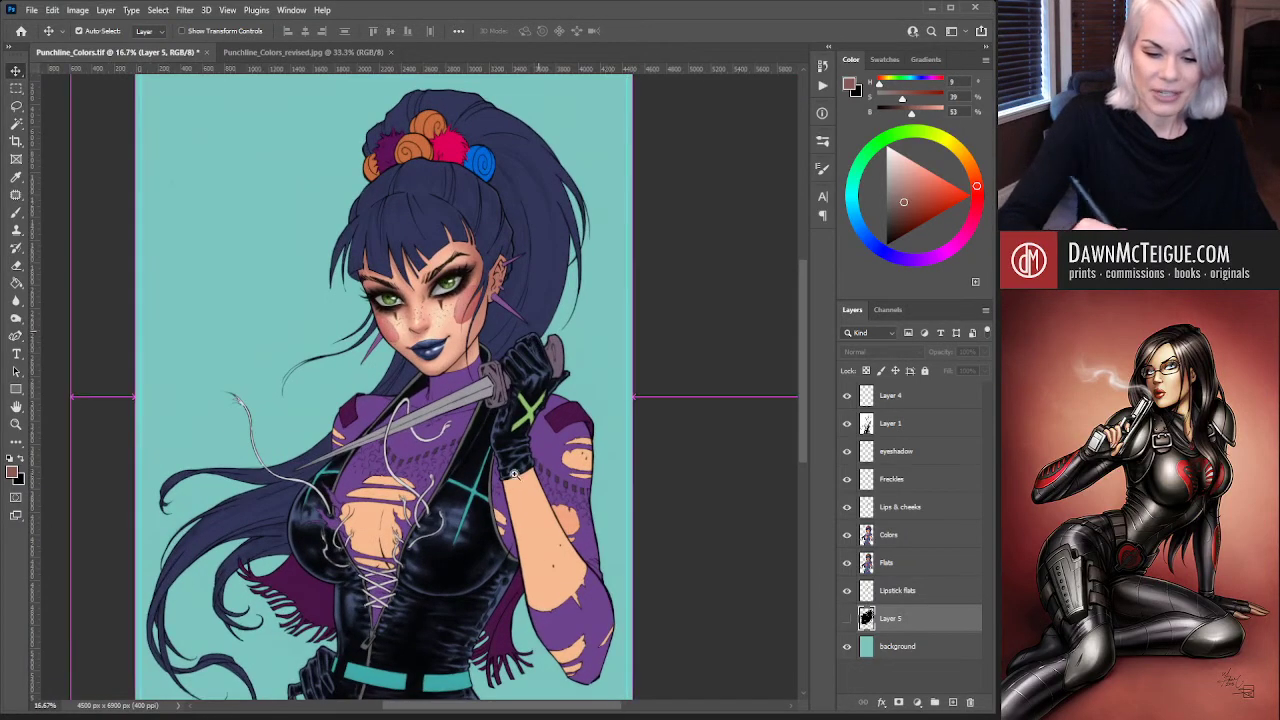
pyautogui.scroll(-2, 530, 472)
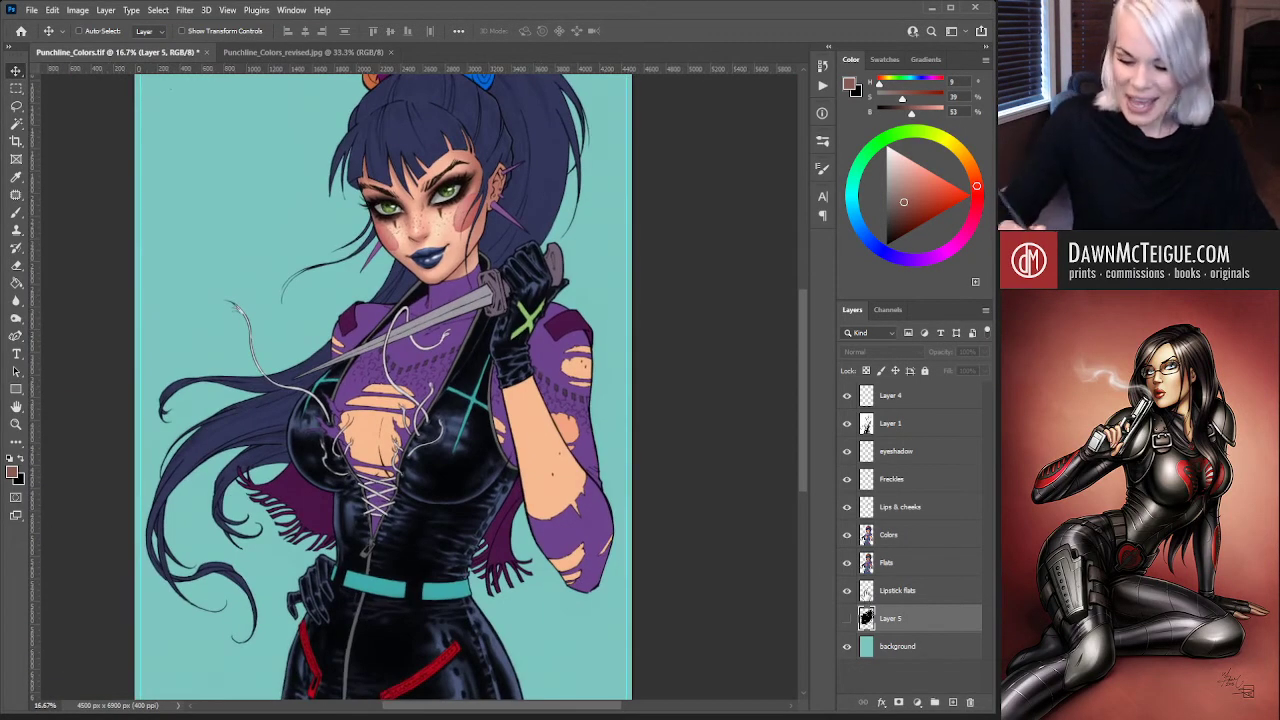
# Compare the artwork with and without the black splatter on Layer 5, leaving that layer visible behind the figure
pyautogui.click(847, 618)
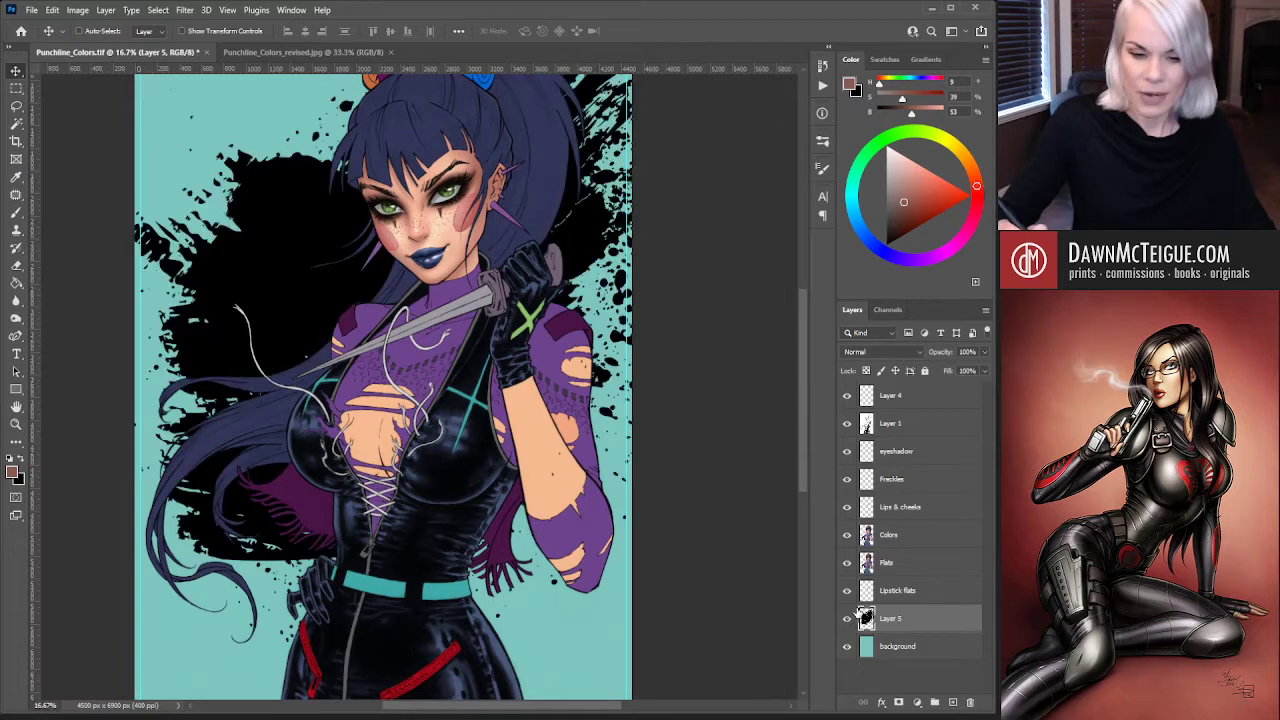
pyautogui.click(847, 619)
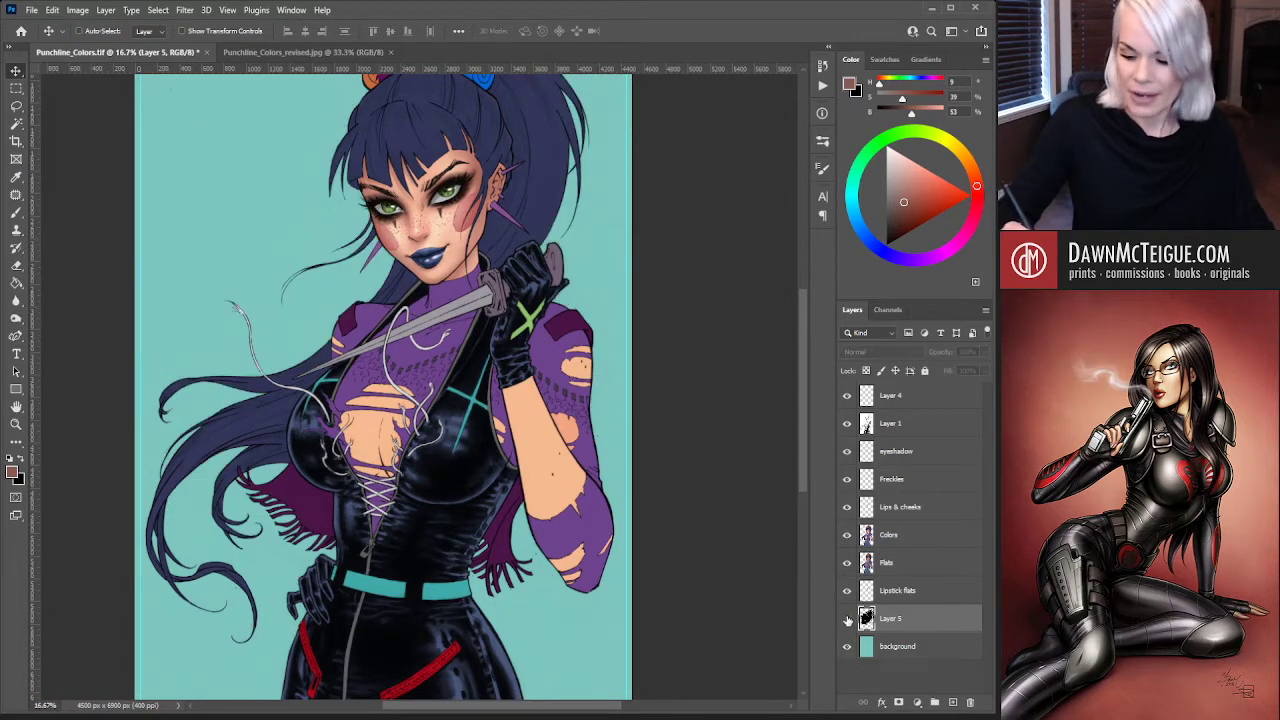
pyautogui.click(847, 619)
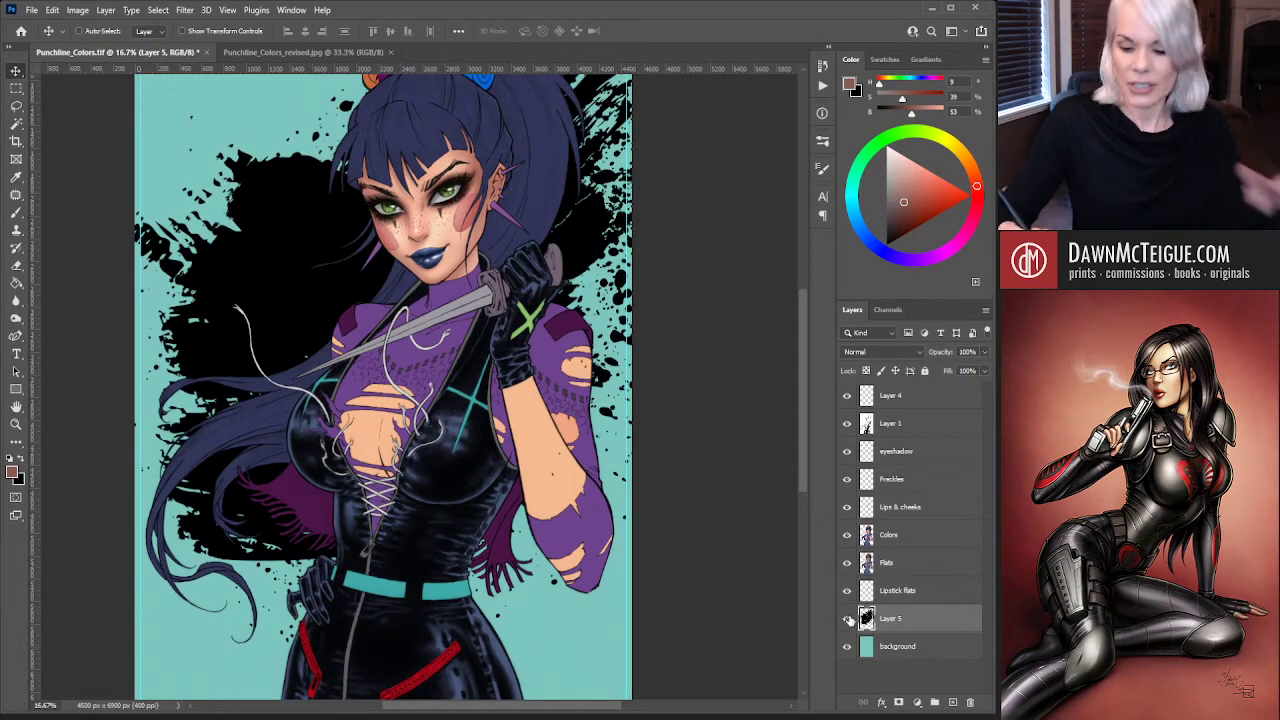
pyautogui.moveTo(594, 373); pyautogui.dragTo(600, 527)
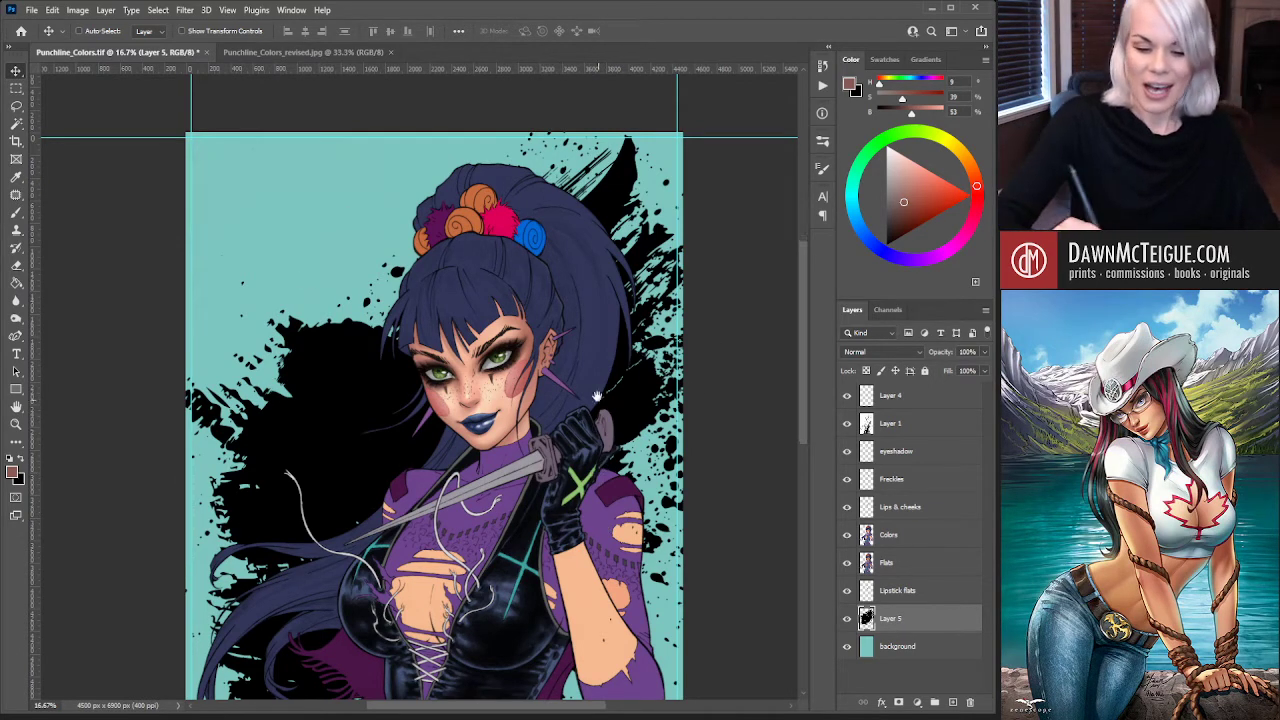
pyautogui.moveTo(596, 397); pyautogui.dragTo(633, 302)
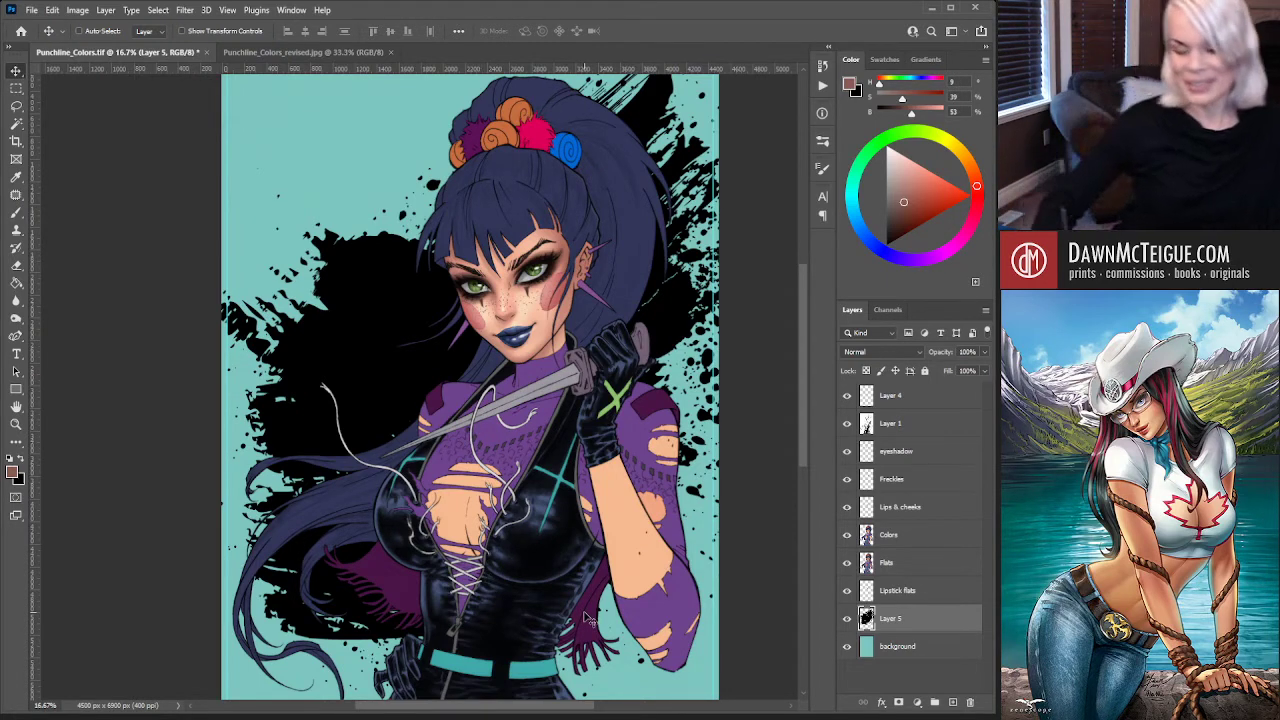
# Hide the Layer 5 splatter and compare the face with and without the Lips & cheeks layer, leaving that layer hidden
pyautogui.click(847, 618)
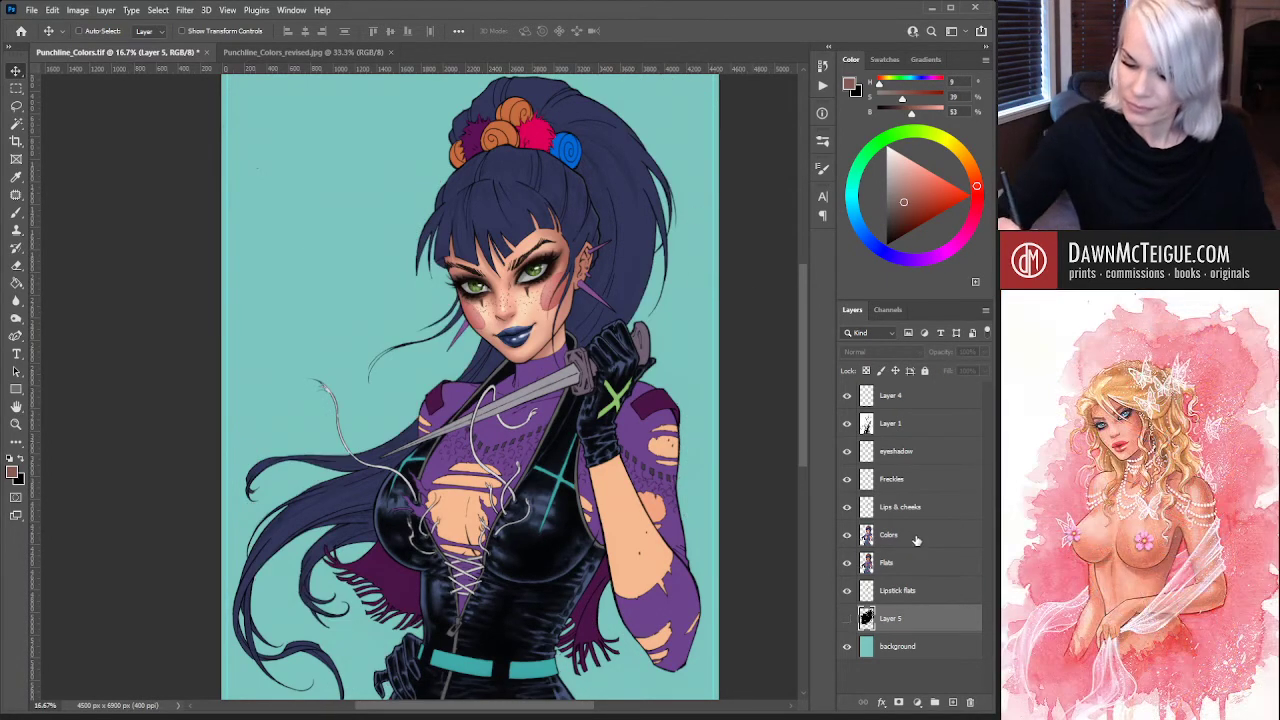
pyautogui.click(916, 540)
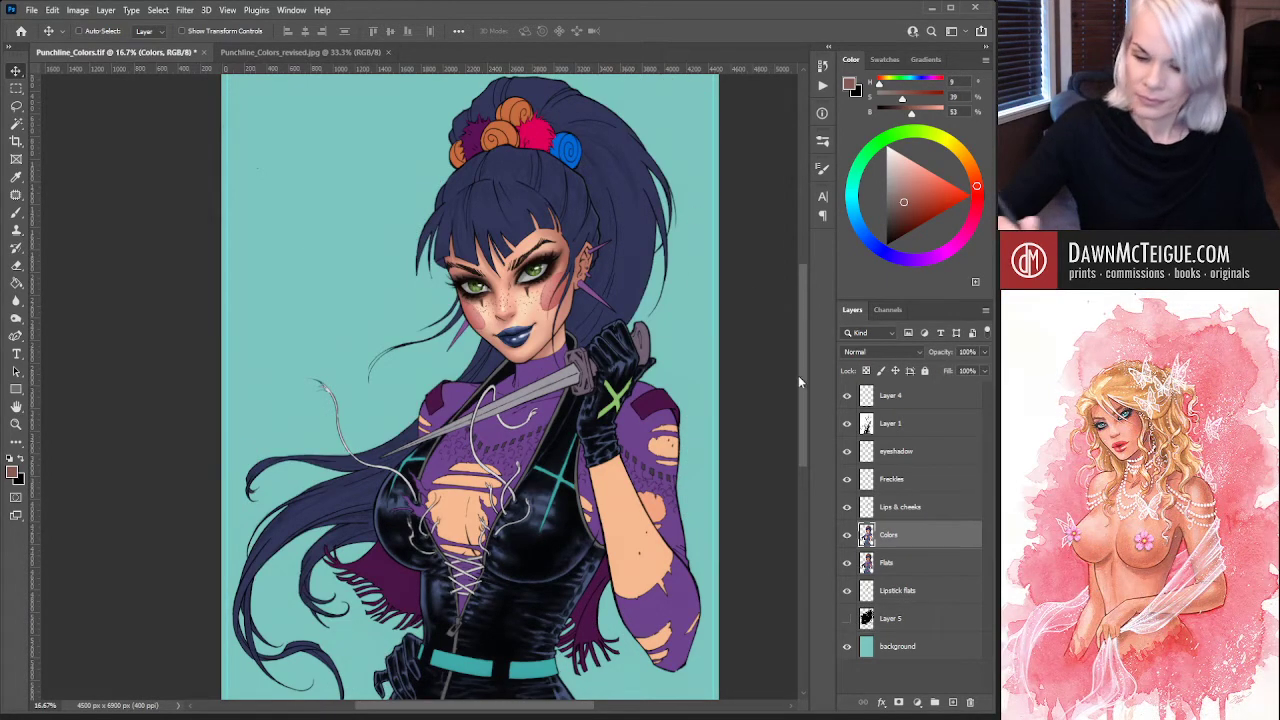
pyautogui.click(848, 508)
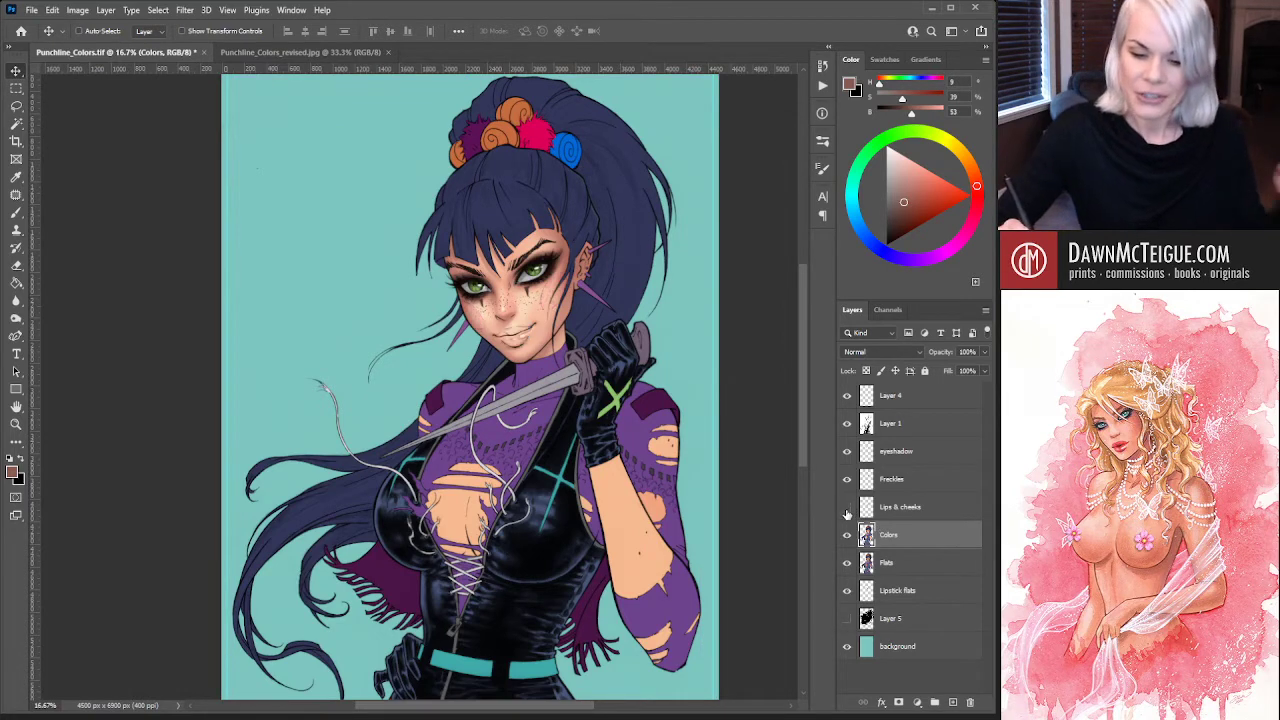
pyautogui.click(847, 508)
pyautogui.click(847, 508)
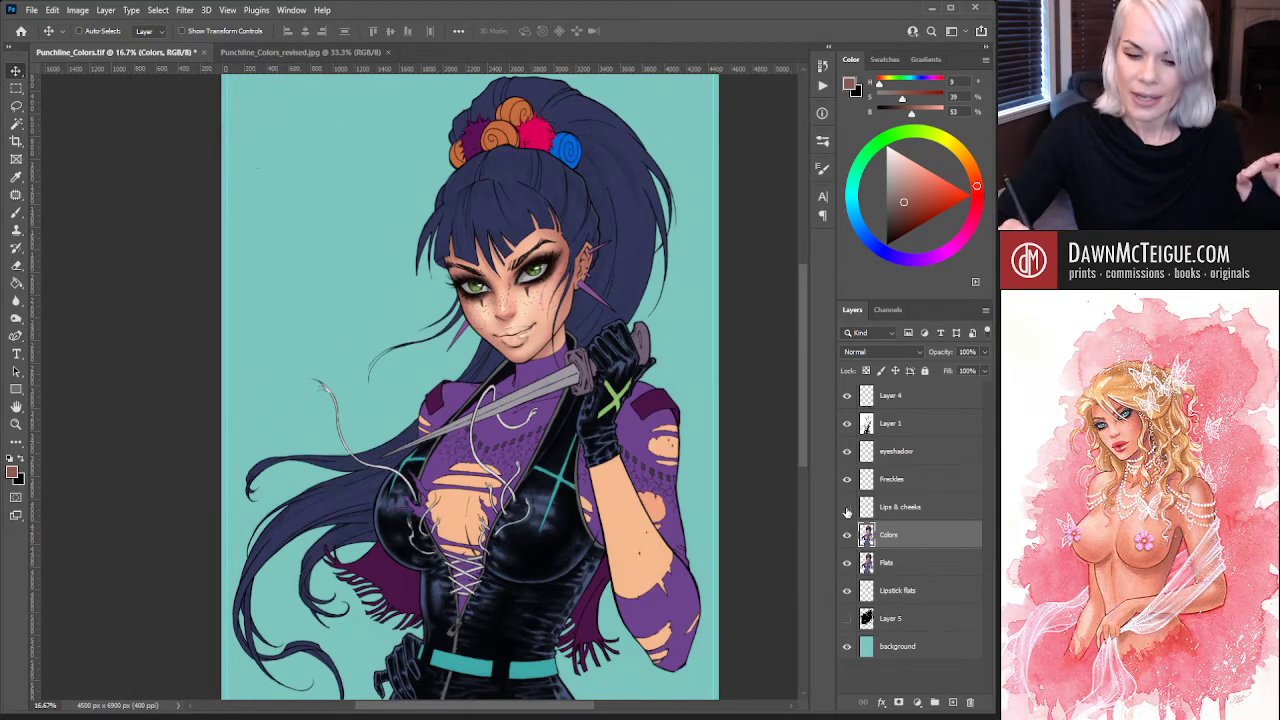
pyautogui.click(847, 509)
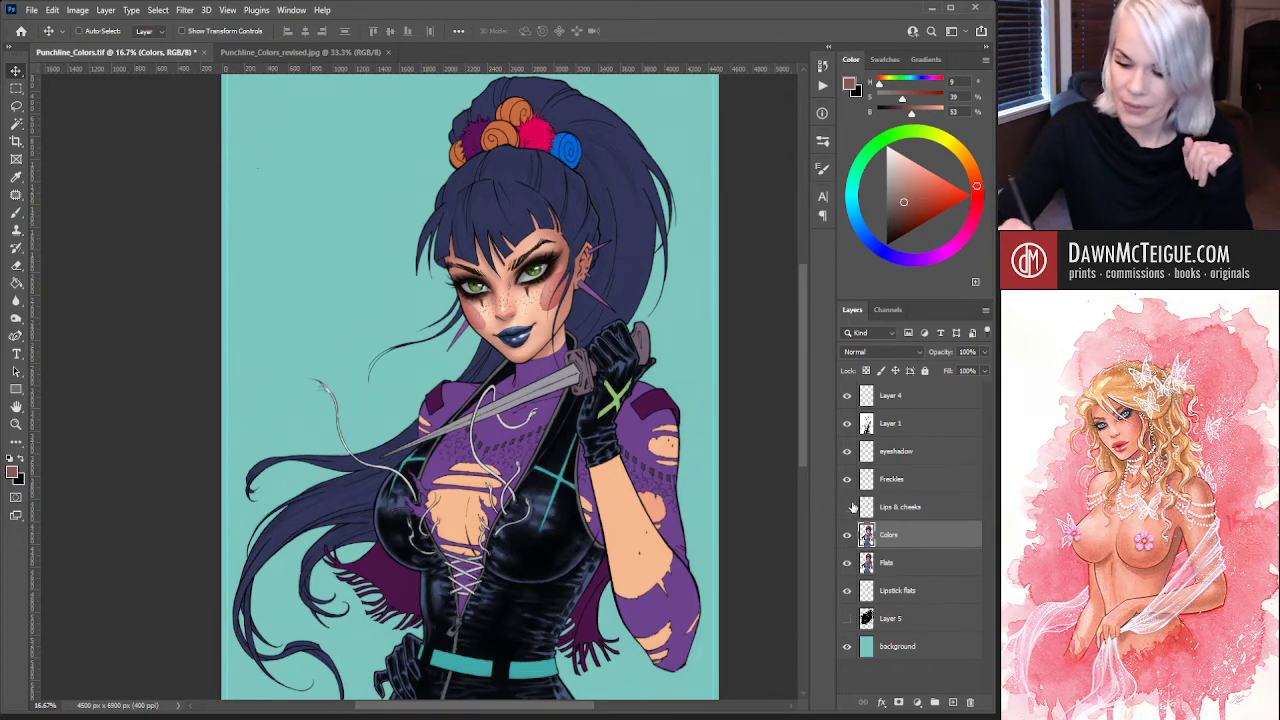
pyautogui.click(847, 508)
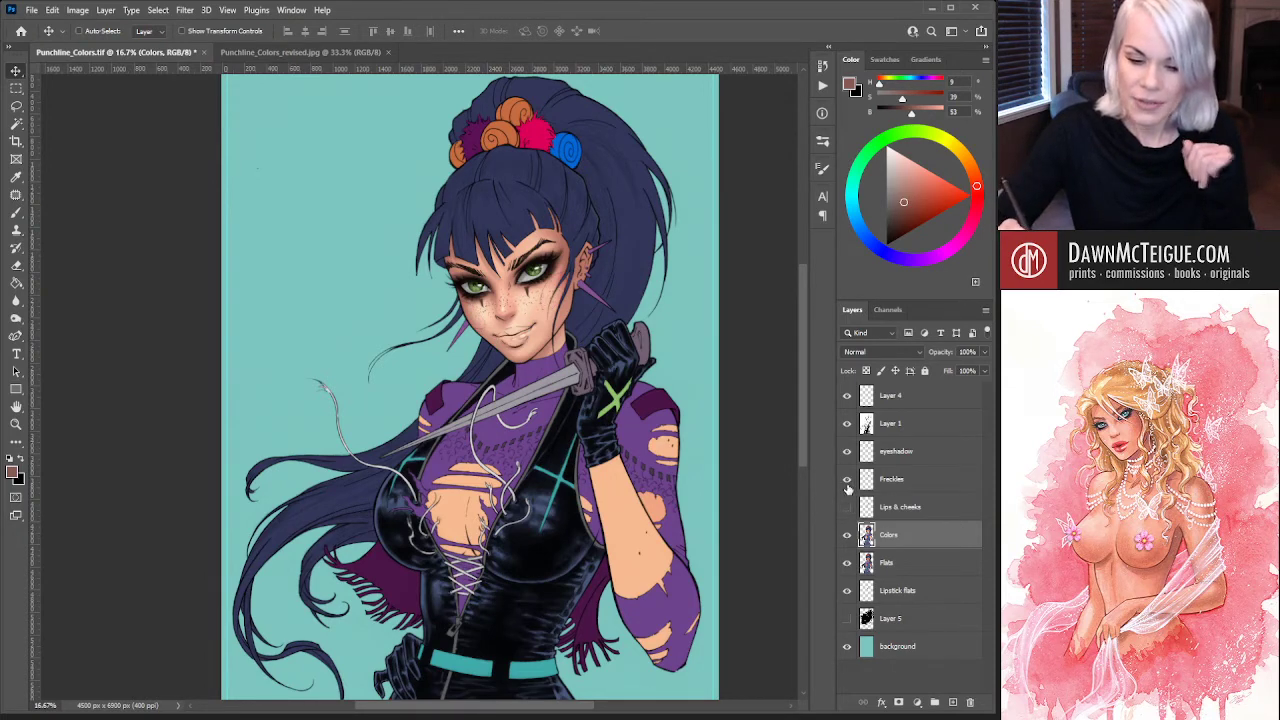
# Compare the face with and without the eyeshadow layer, leave it hidden, and check what Layer 4 contributes
pyautogui.scroll(2, 558, 302)
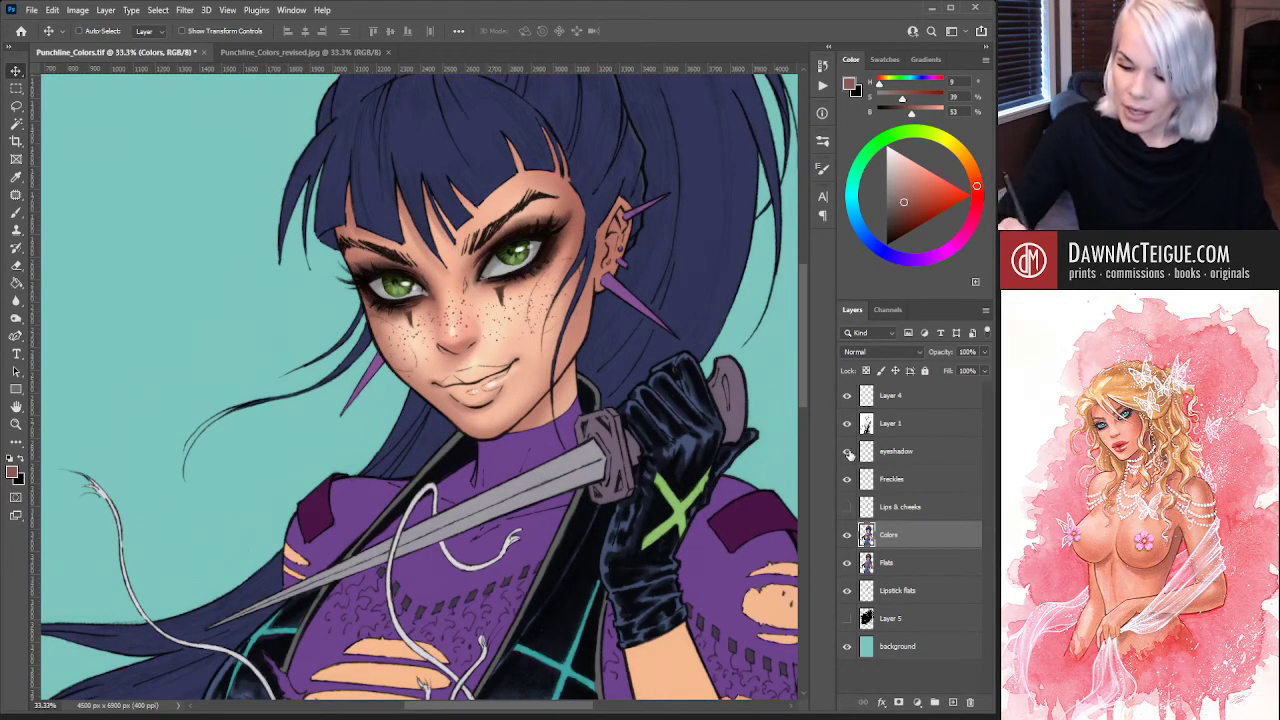
pyautogui.click(848, 452)
pyautogui.click(847, 452)
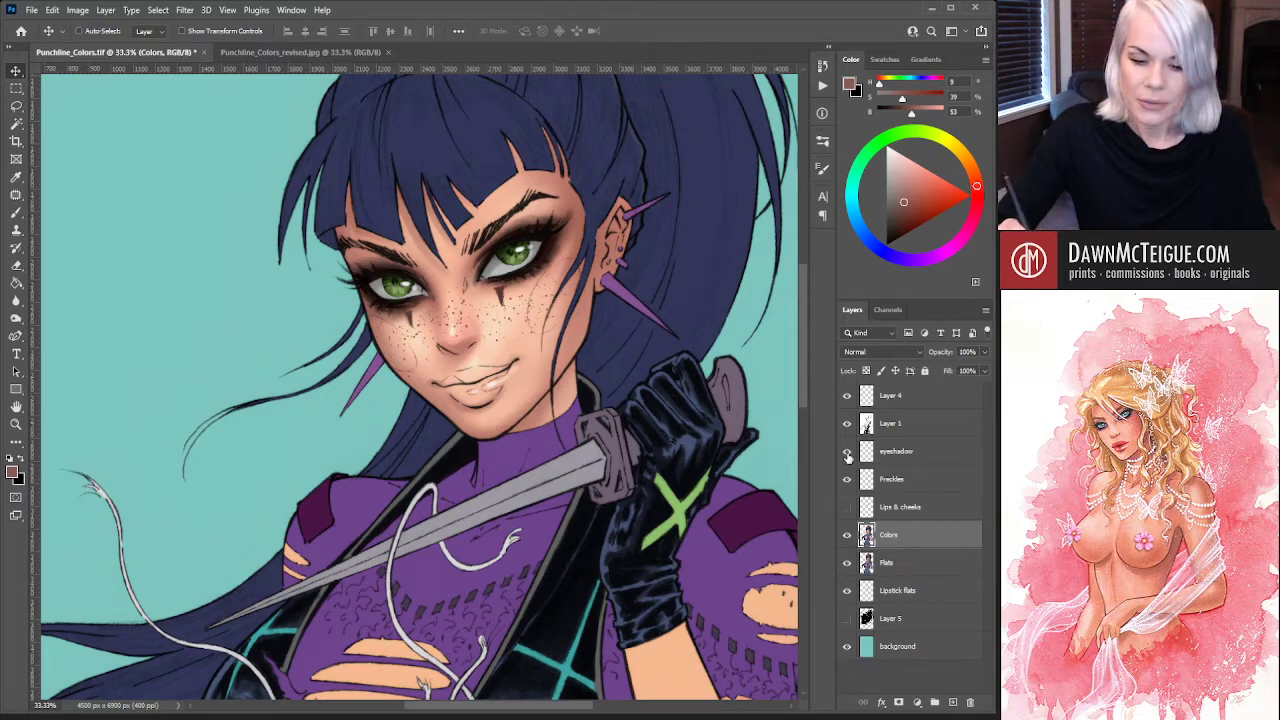
pyautogui.click(847, 453)
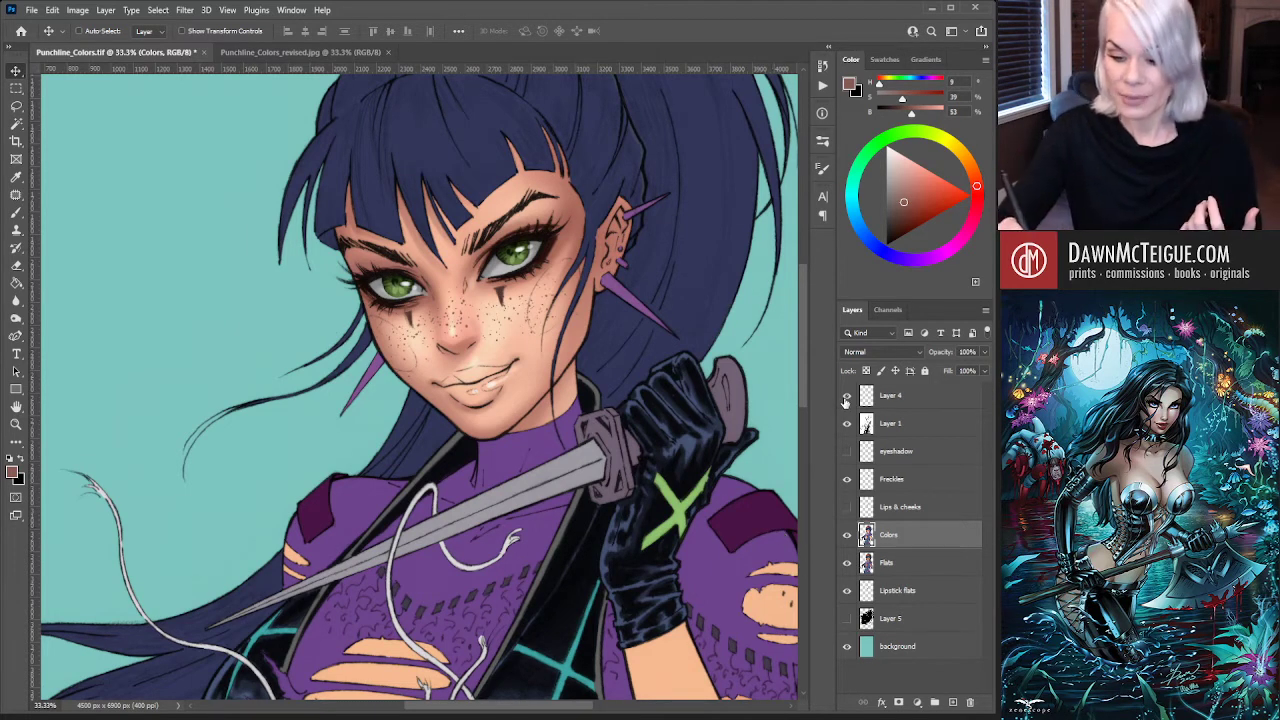
pyautogui.click(847, 397)
pyautogui.click(847, 397)
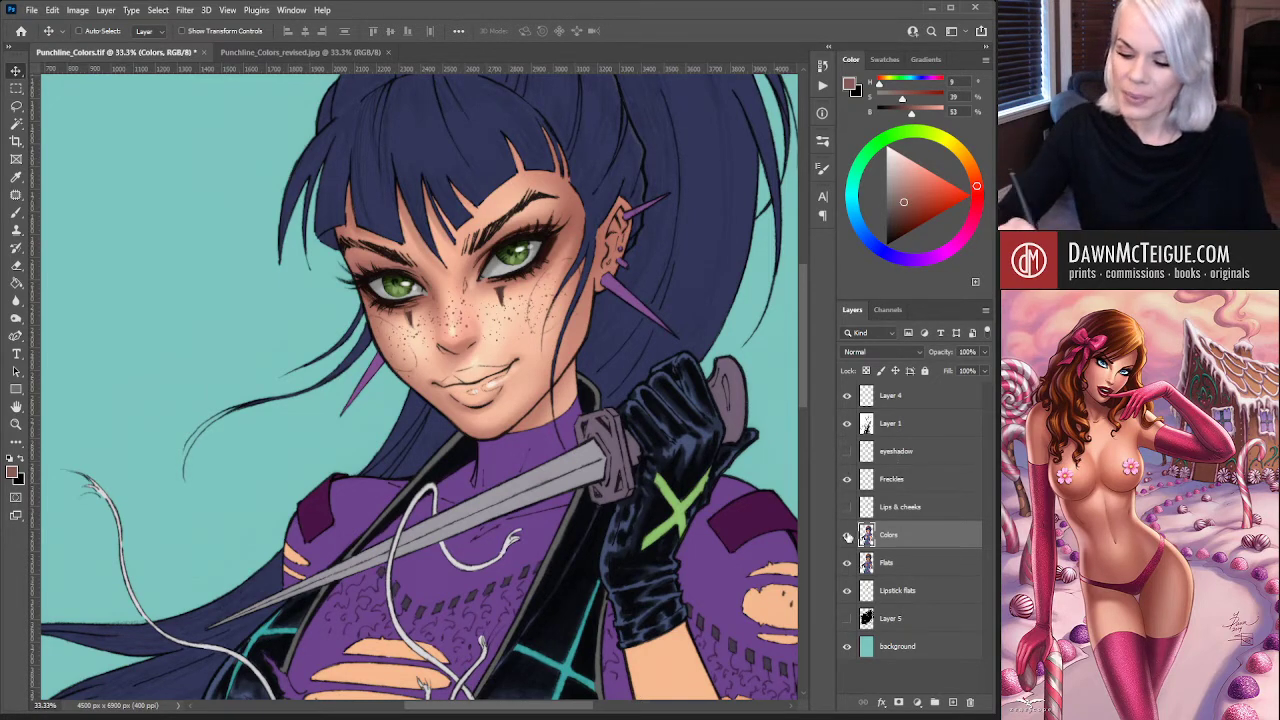
# Show the Lips & cheeks layer again, duplicate it, and keep only the copy visible
pyautogui.click(848, 507)
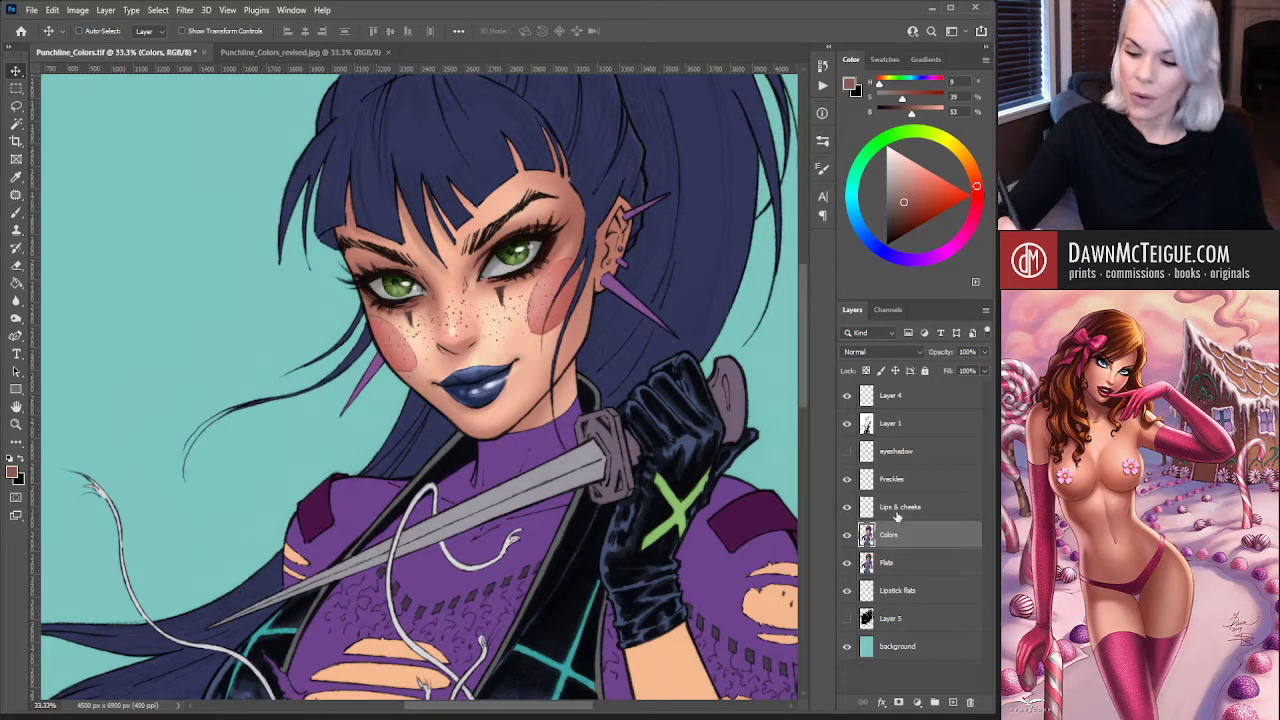
pyautogui.click(919, 510)
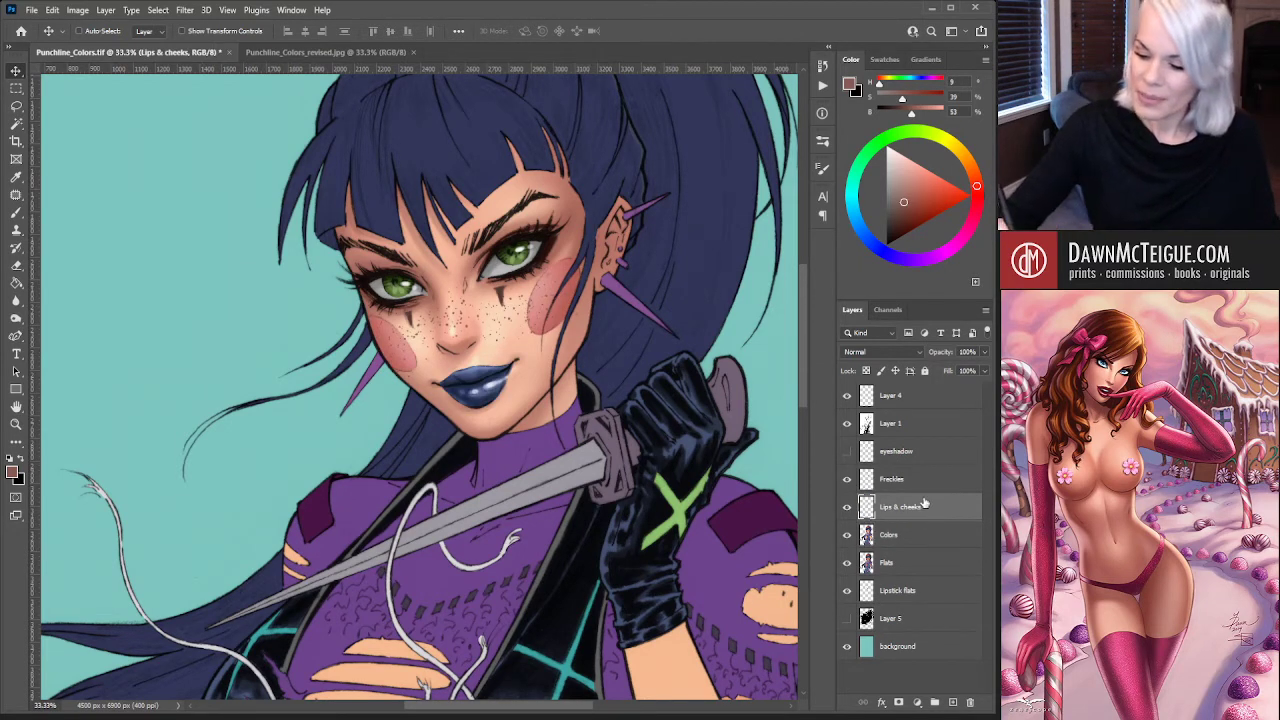
pyautogui.moveTo(926, 505); pyautogui.dragTo(953, 702)
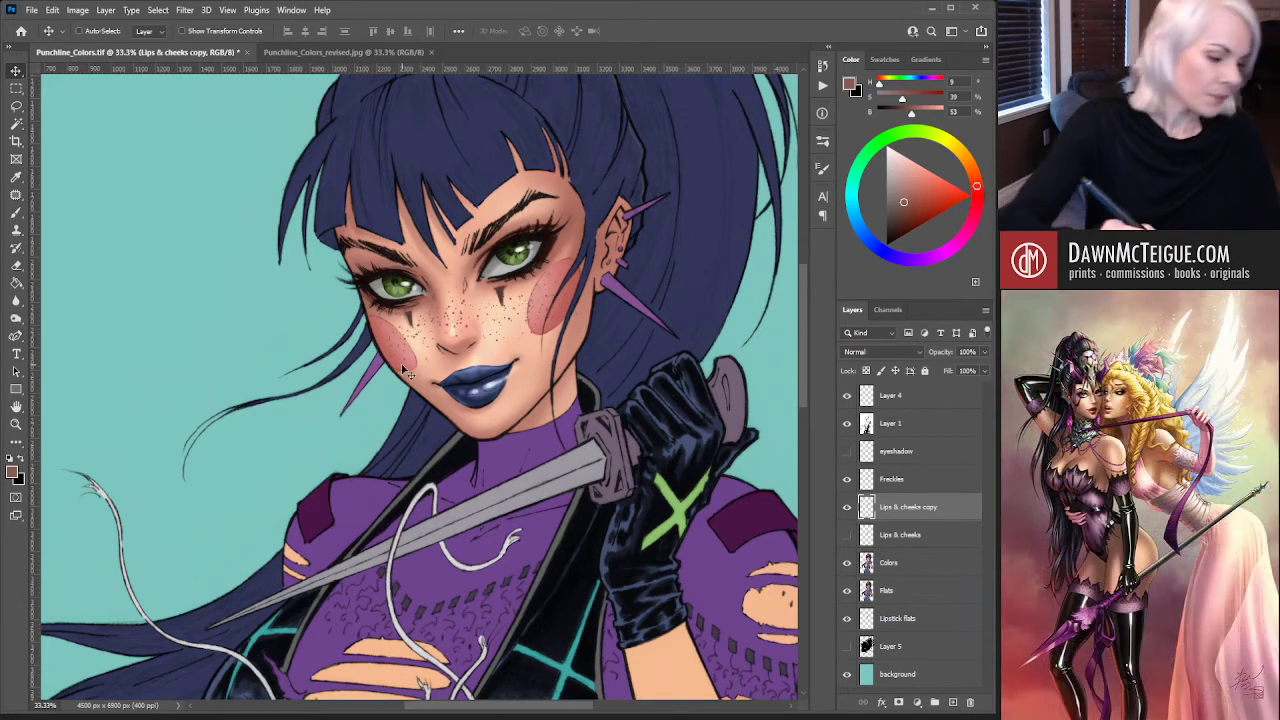
# Recolor the lips to a deep plum purple on the Lips & cheeks copy layer, trying different purple shades
pyautogui.press('l')
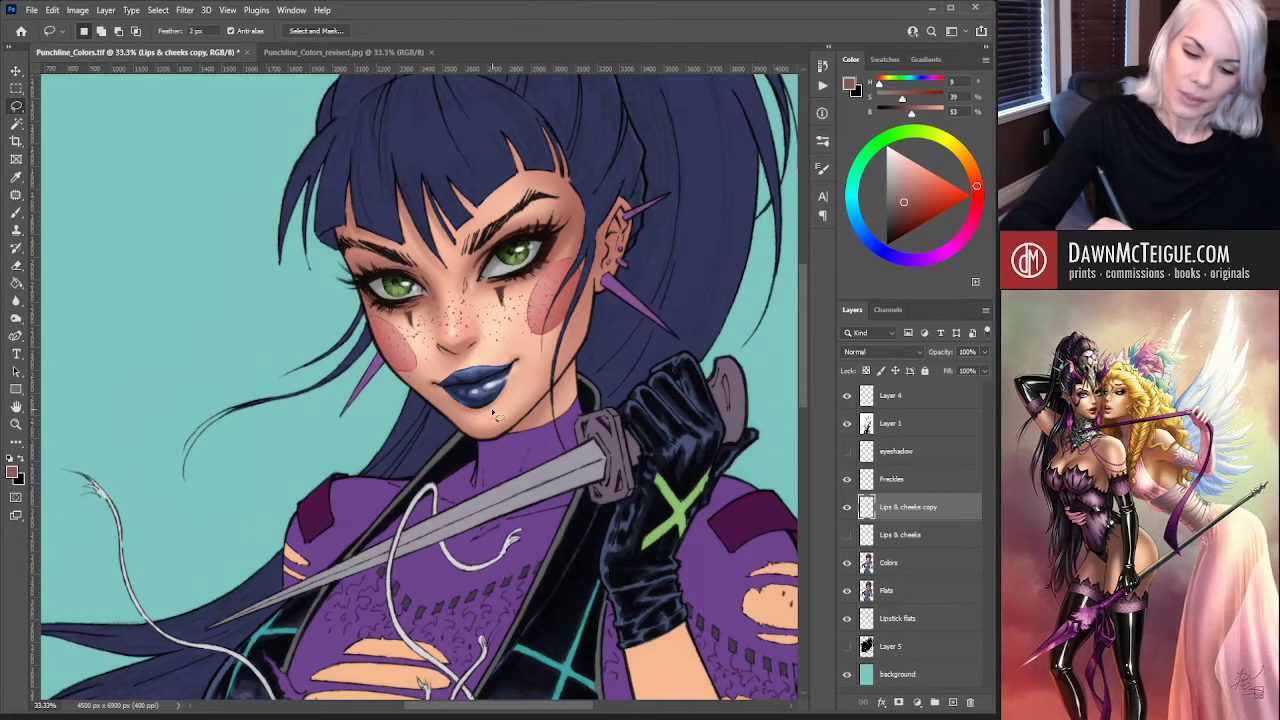
pyautogui.click(511, 447)
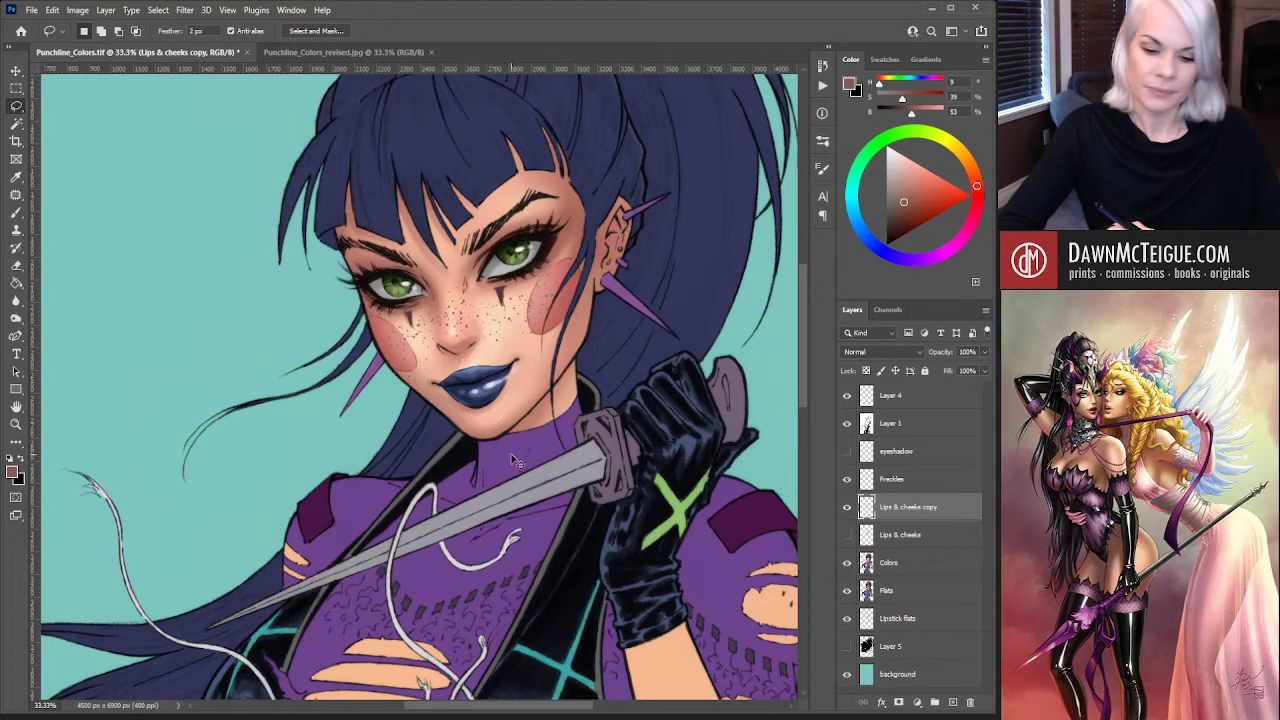
pyautogui.press('i')
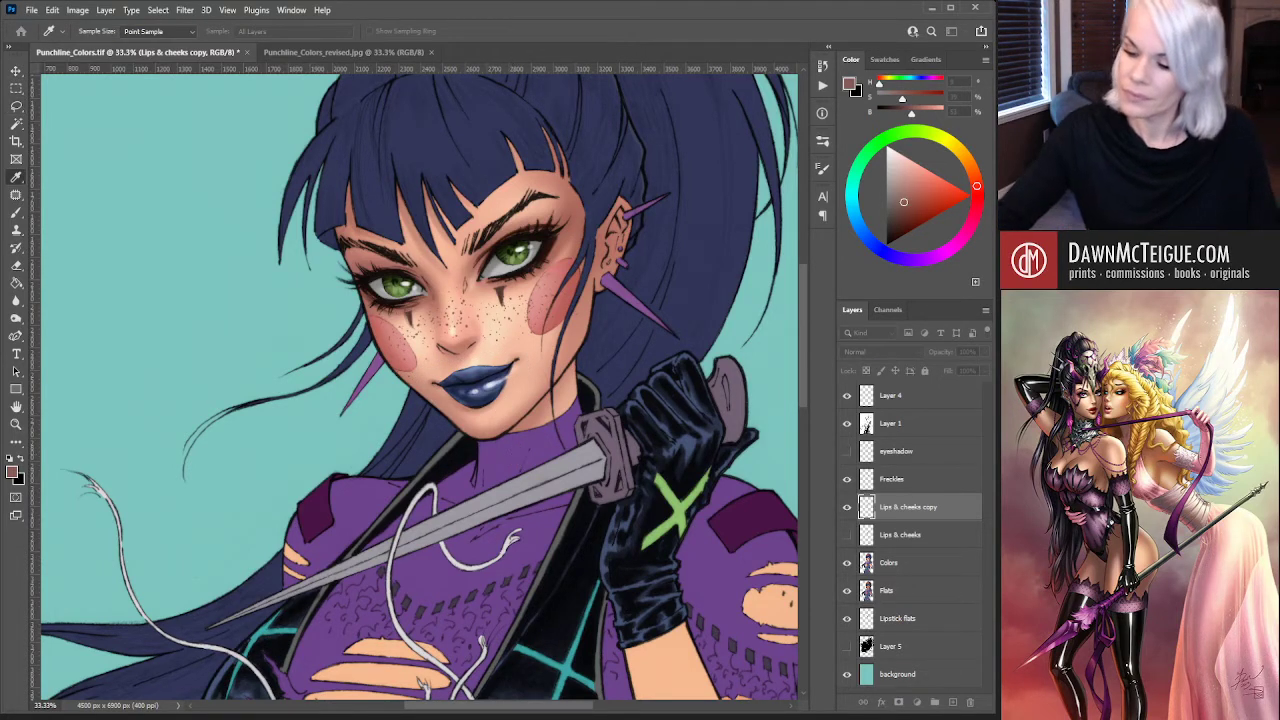
pyautogui.click(847, 646)
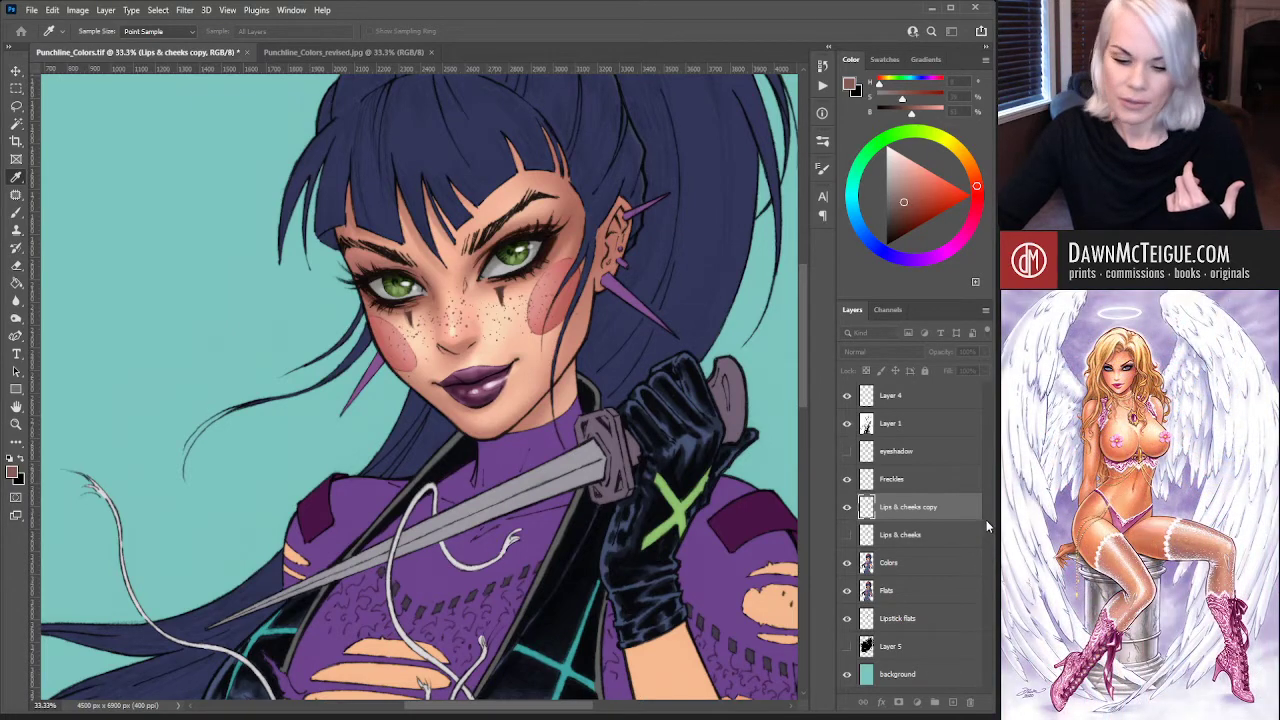
pyautogui.press('l')
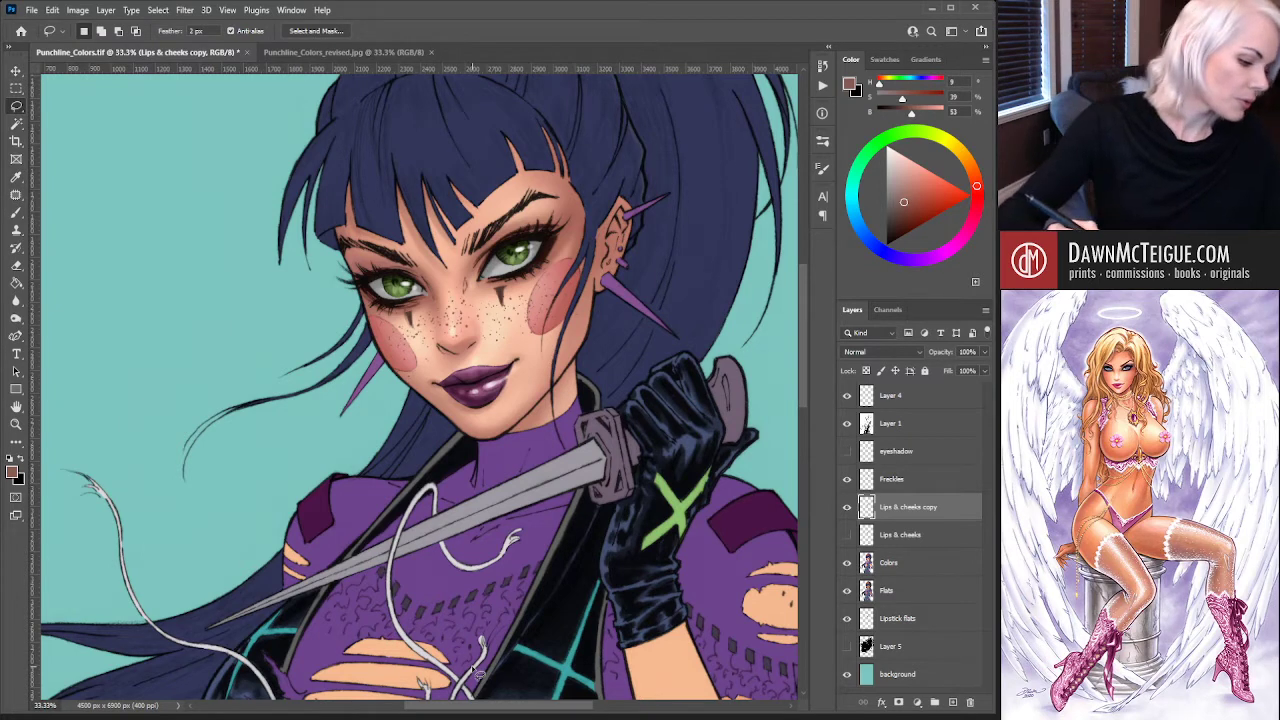
pyautogui.press('i')
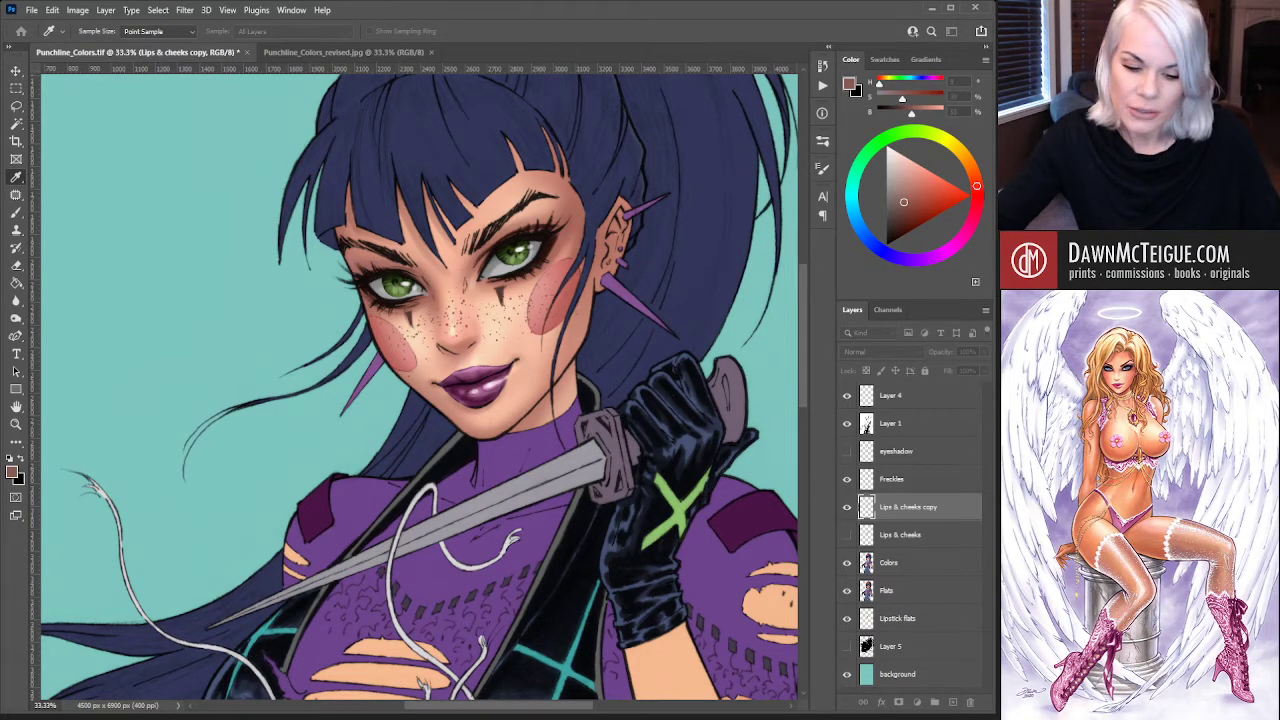
pyautogui.press('l')
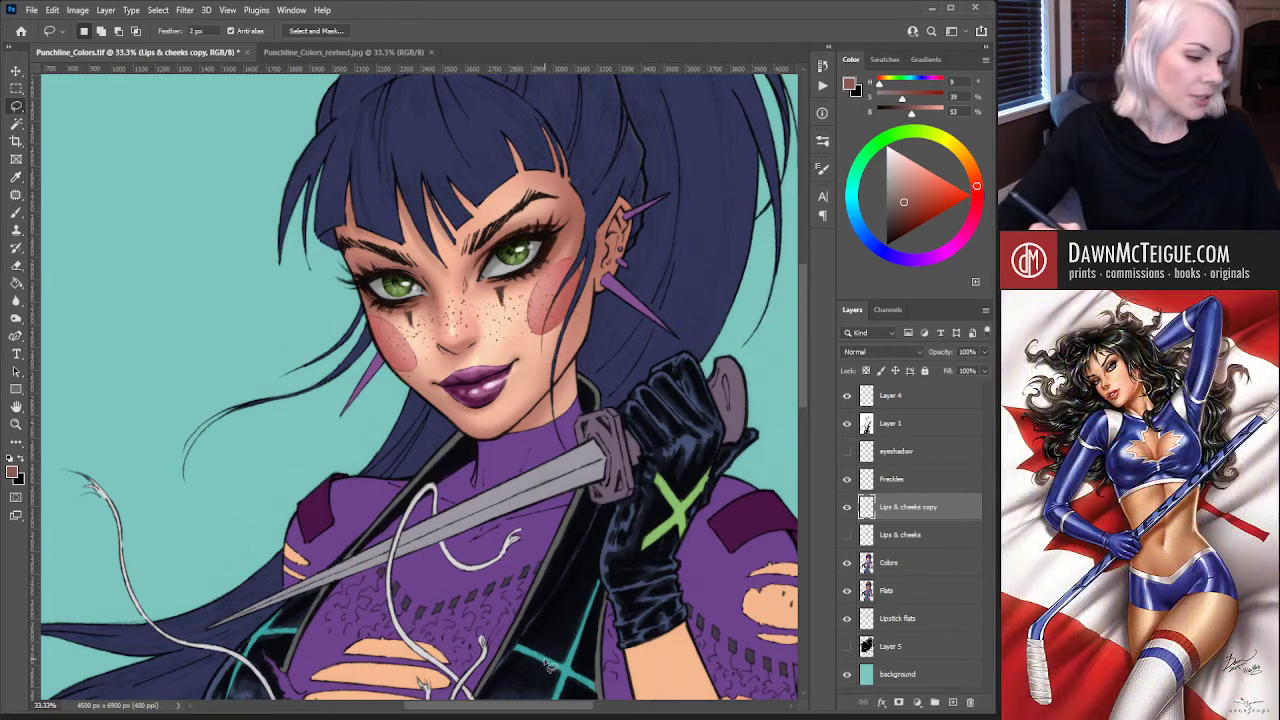
pyautogui.press('i')
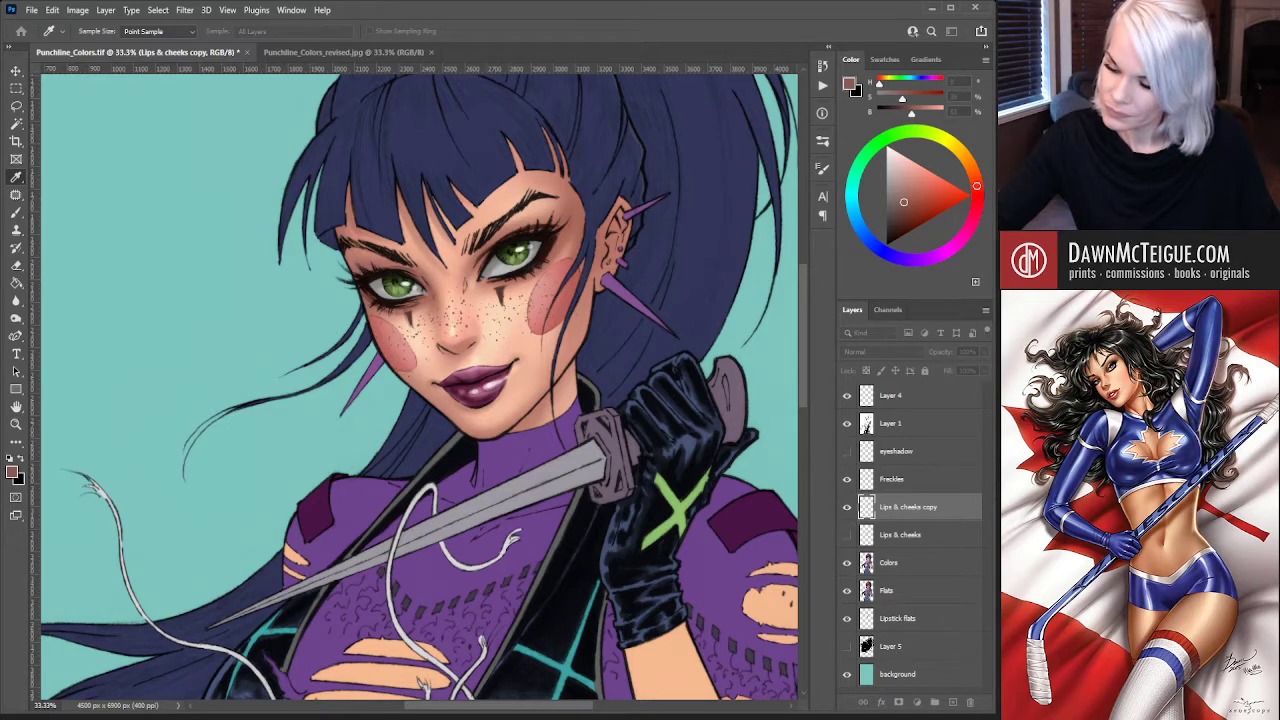
pyautogui.press('l')
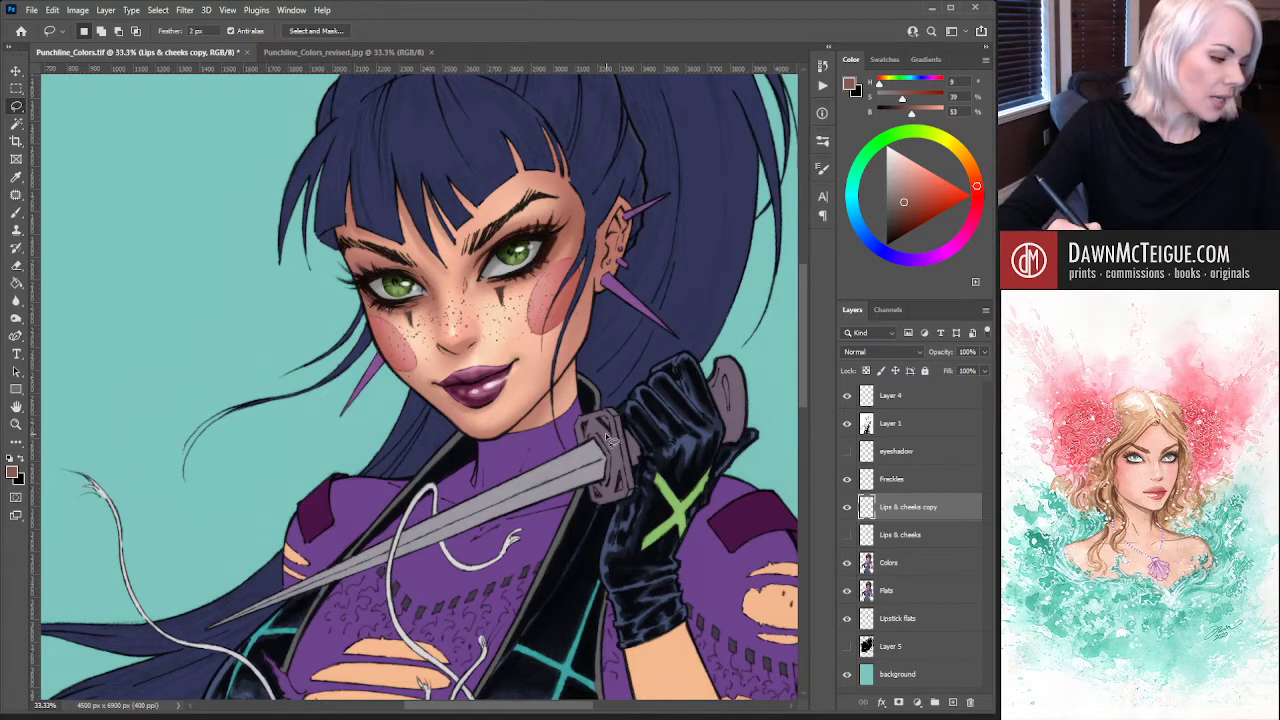
# Lasso and delete the hard-edged blush patches from both cheeks on the Lips & cheeks copy layer, clearing the selection
pyautogui.press('e')
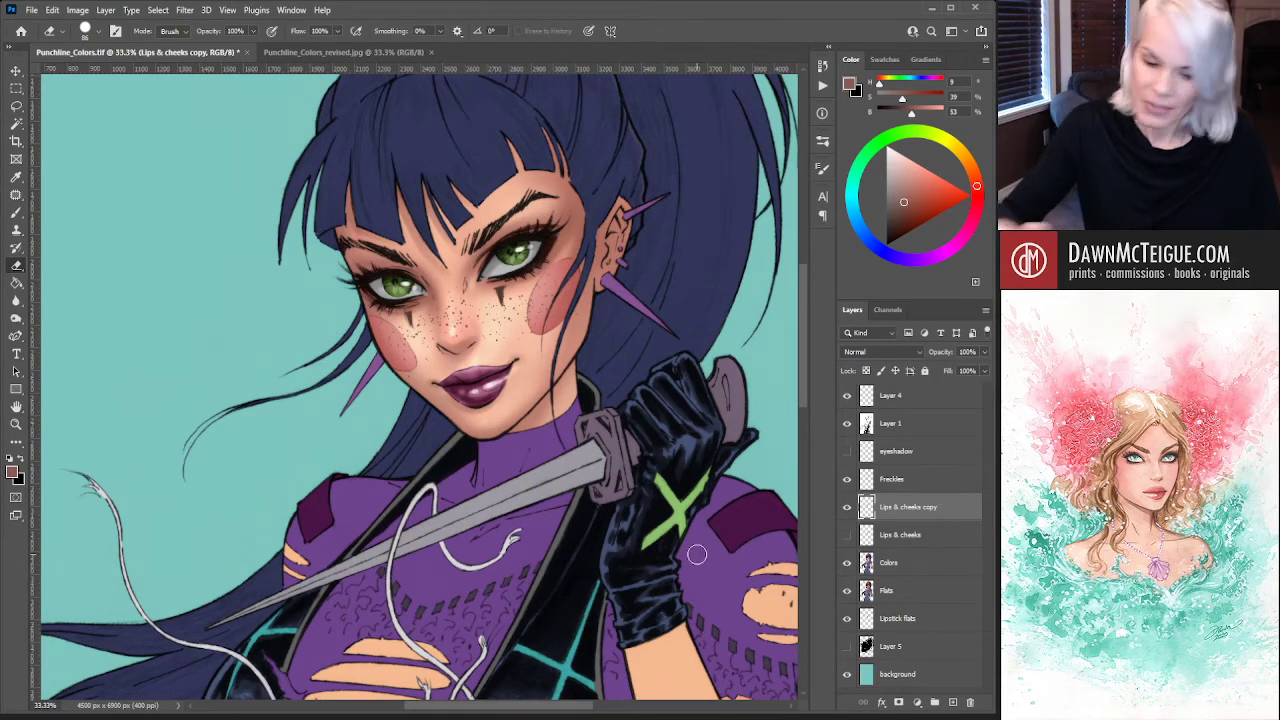
pyautogui.press('l')
pyautogui.moveTo(545, 352)
pyautogui.mouseDown()
pyautogui.moveTo(596, 300)
pyautogui.moveTo(538, 268)
pyautogui.moveTo(566, 366)
pyautogui.mouseUp()
pyautogui.press('Delete')
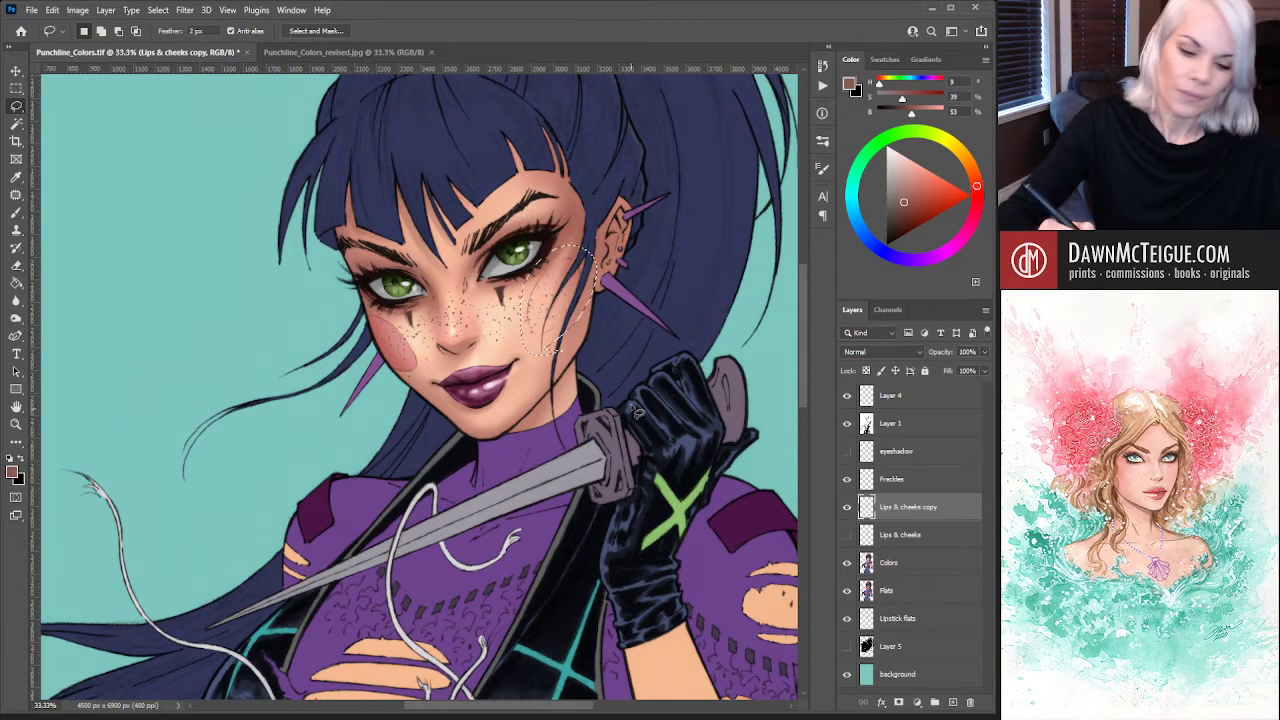
pyautogui.hotkey('ctrl', 'd')
pyautogui.moveTo(420, 343)
pyautogui.mouseDown()
pyautogui.moveTo(405, 312)
pyautogui.moveTo(362, 335)
pyautogui.moveTo(418, 376)
pyautogui.mouseUp()
pyautogui.press('Delete')
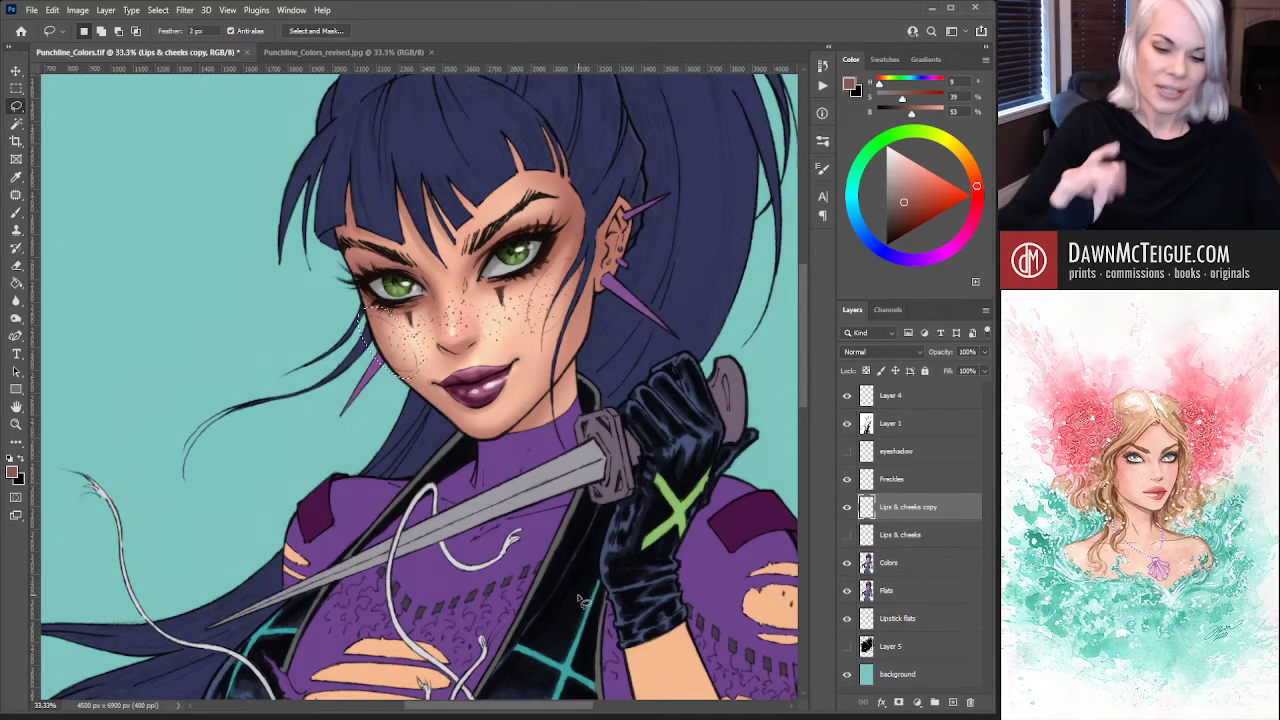
pyautogui.hotkey('ctrl', 'd')
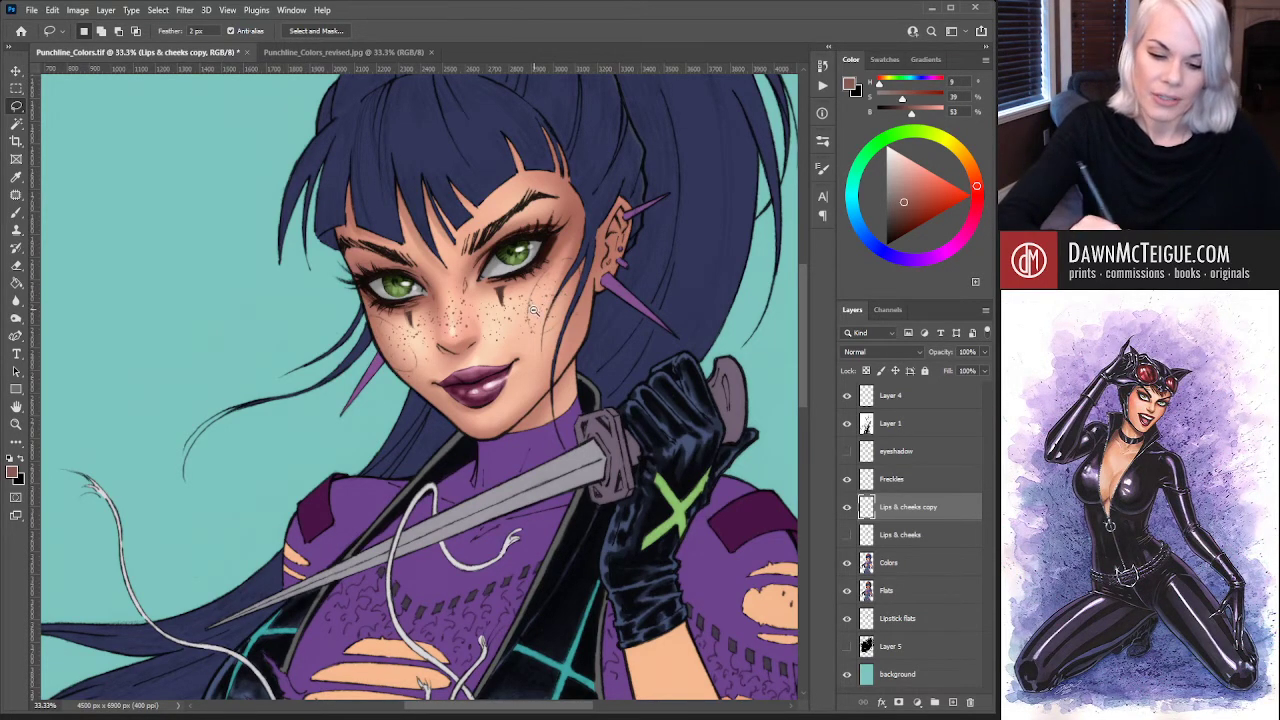
# Select the skin areas from the Flats layer with the Magic Wand, then make Lips & cheeks copy active with the selection outline hidden
pyautogui.scroll(-3, 604, 507)
pyautogui.scroll(2, 604, 507)
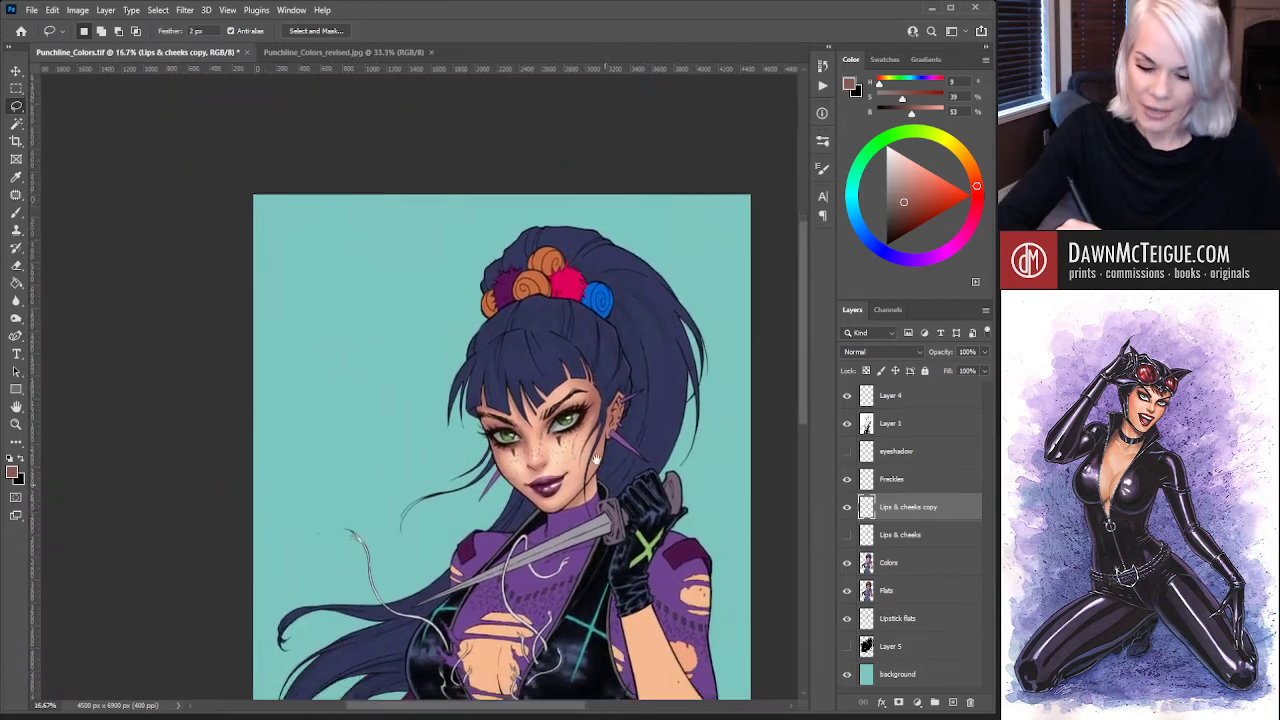
pyautogui.scroll(1, 563, 357)
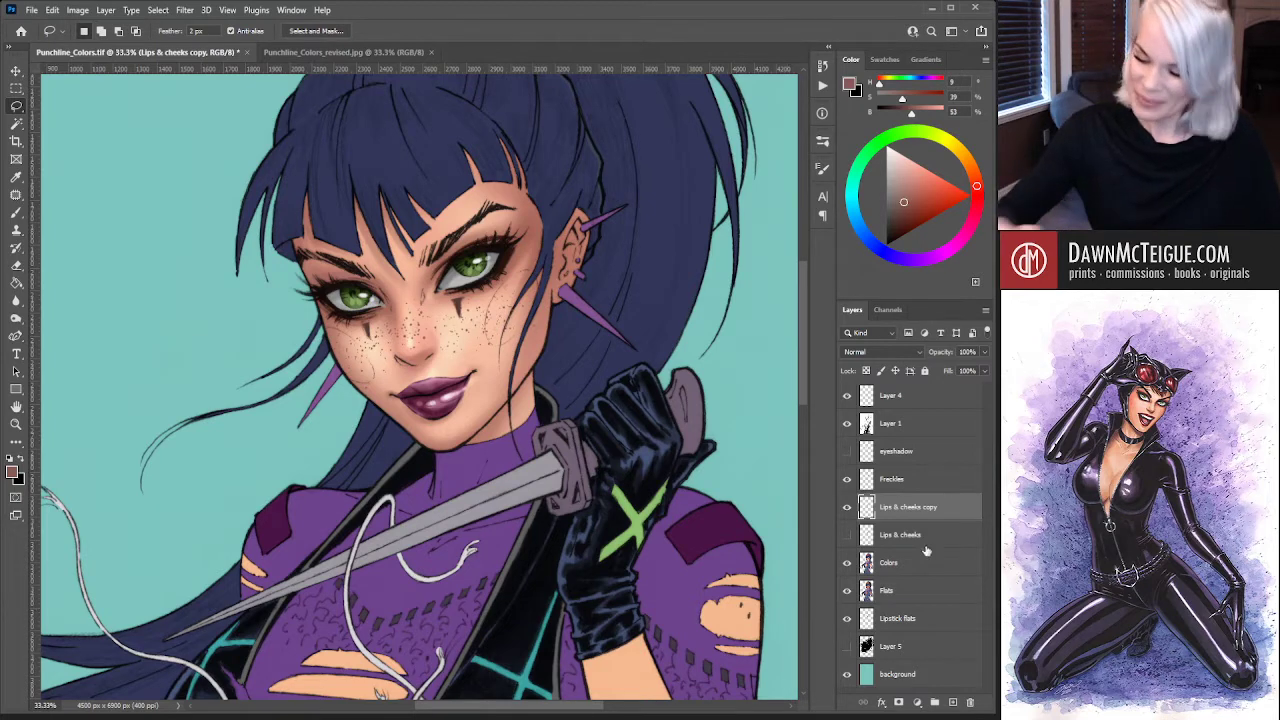
pyautogui.click(900, 591)
pyautogui.press('w')
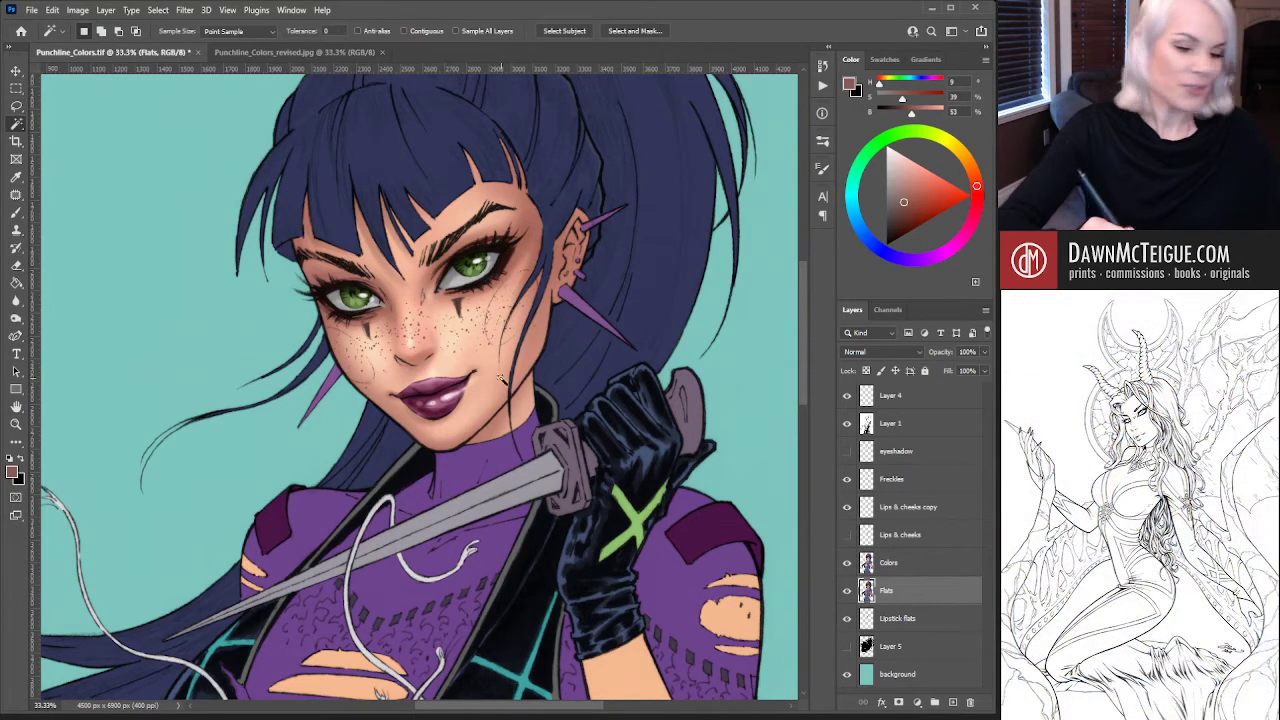
pyautogui.click(502, 379)
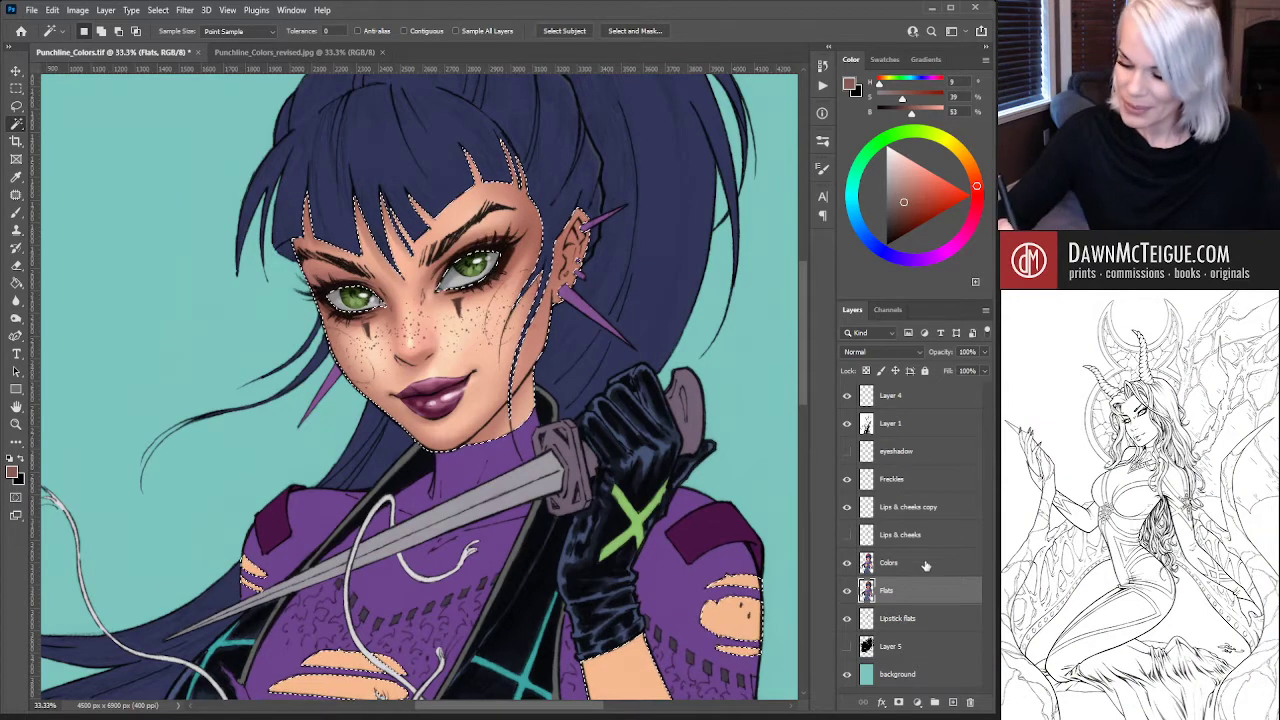
pyautogui.click(915, 507)
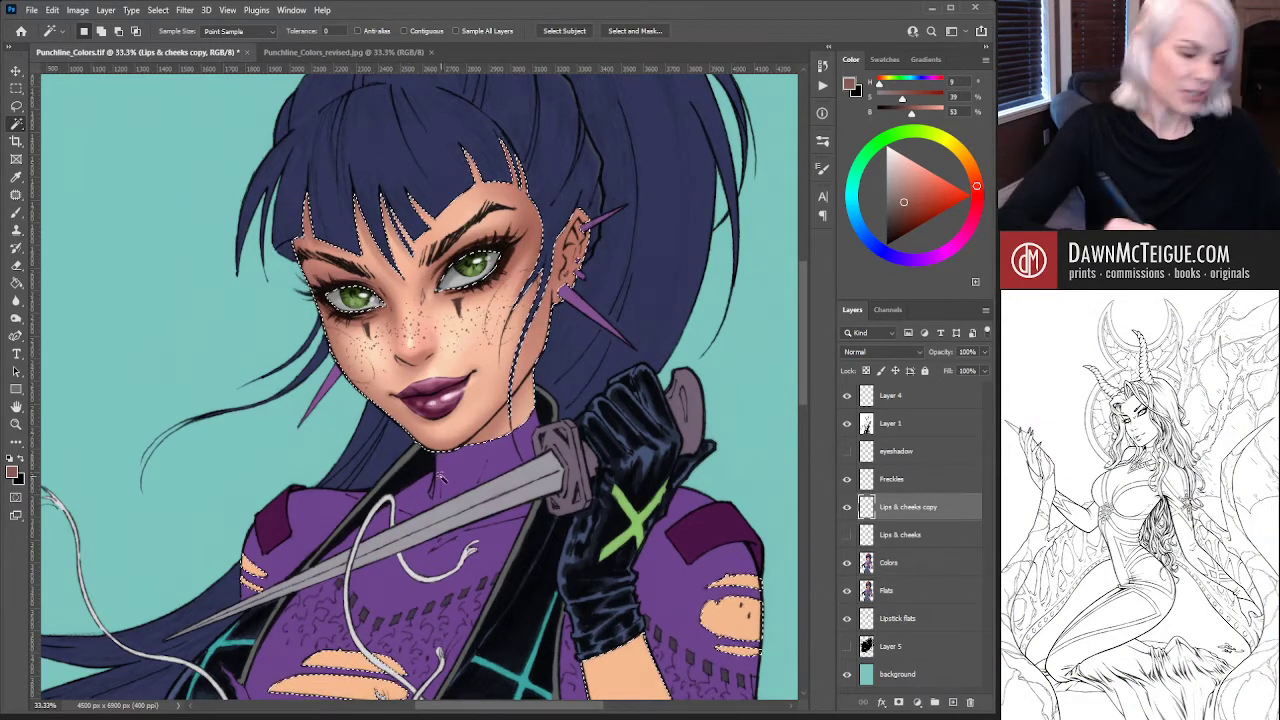
pyautogui.hotkey('ctrl', 'h')
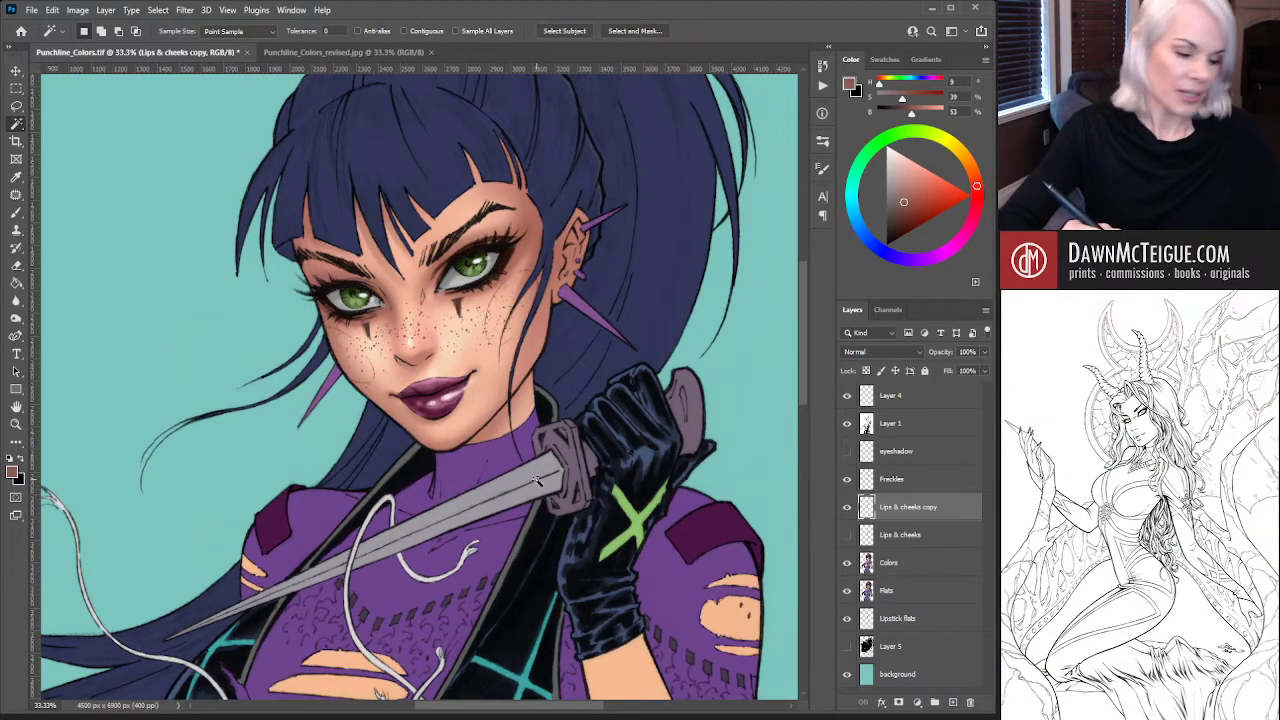
# Set up the Brush at size 228 and mix a rosy pink from the sampled skin tone, with hue 348 and brightness 87
pyautogui.press('b')
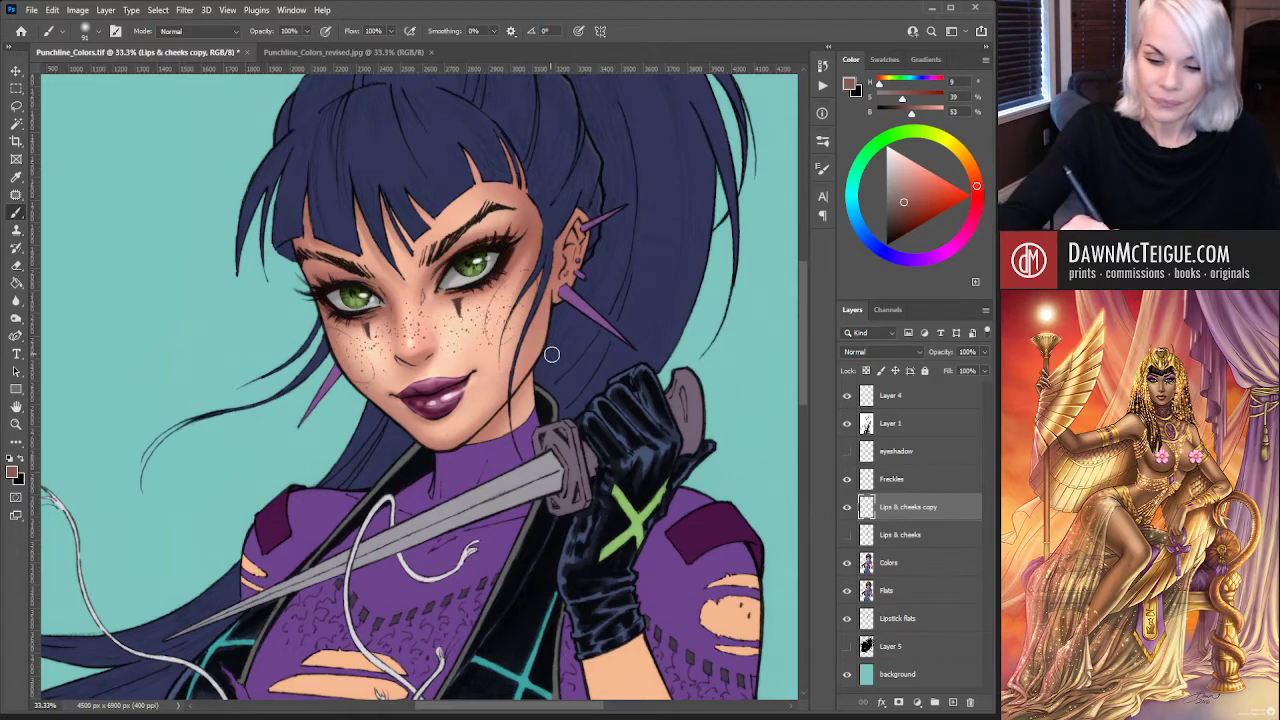
pyautogui.press(']')
pyautogui.press(']')
pyautogui.press(']')
pyautogui.press(']')
pyautogui.press(']')
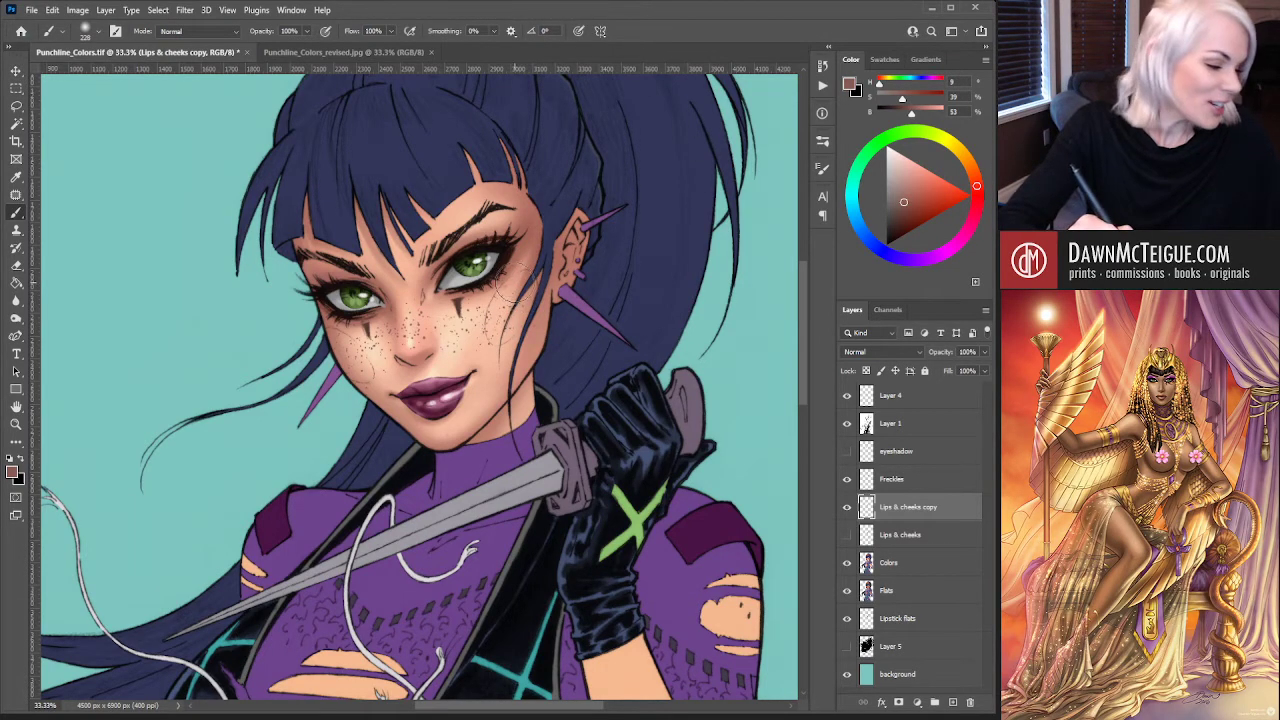
pyautogui.keyDown('alt'); pyautogui.click(564, 384); pyautogui.keyUp('alt')
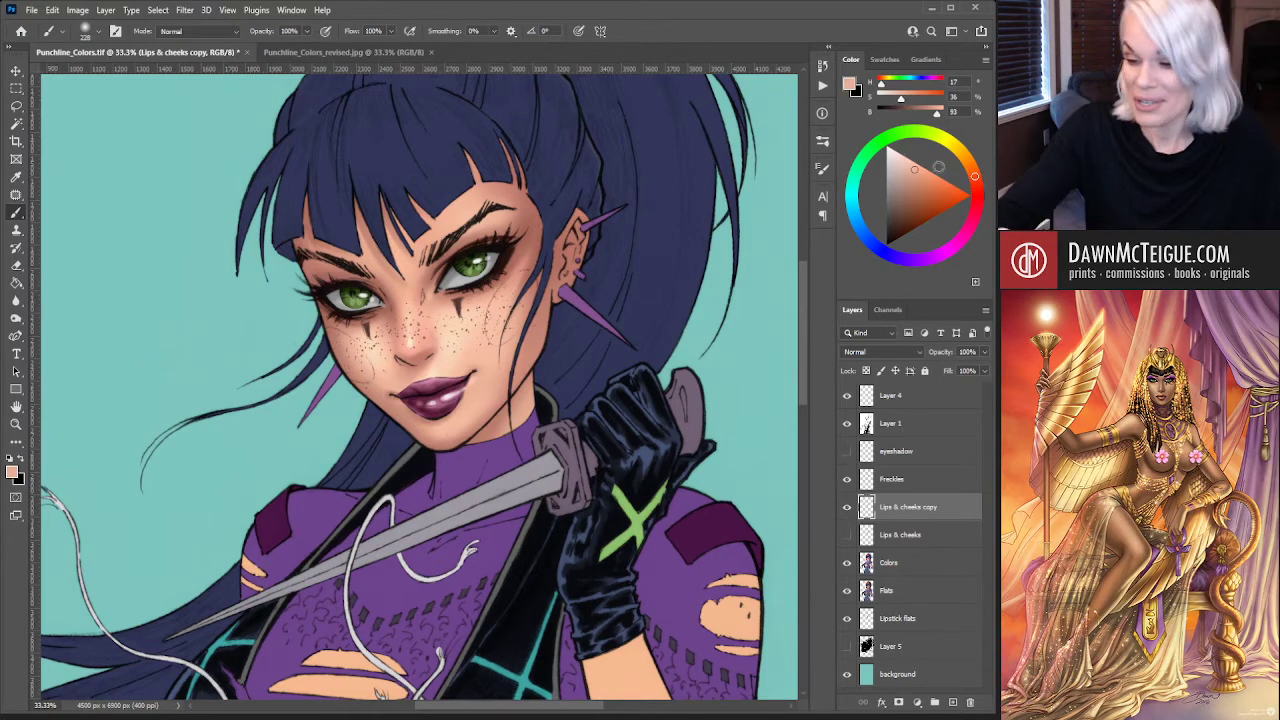
pyautogui.moveTo(976, 178); pyautogui.dragTo(976, 197)
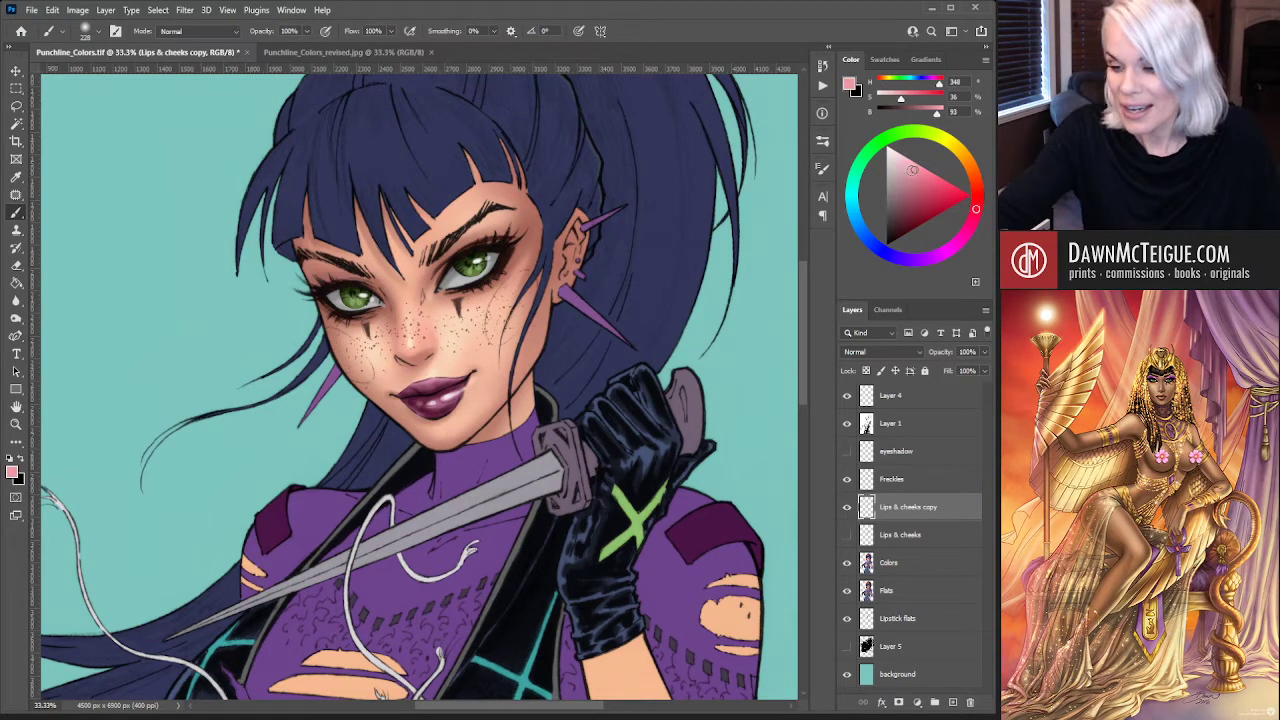
pyautogui.moveTo(912, 170); pyautogui.dragTo(918, 177)
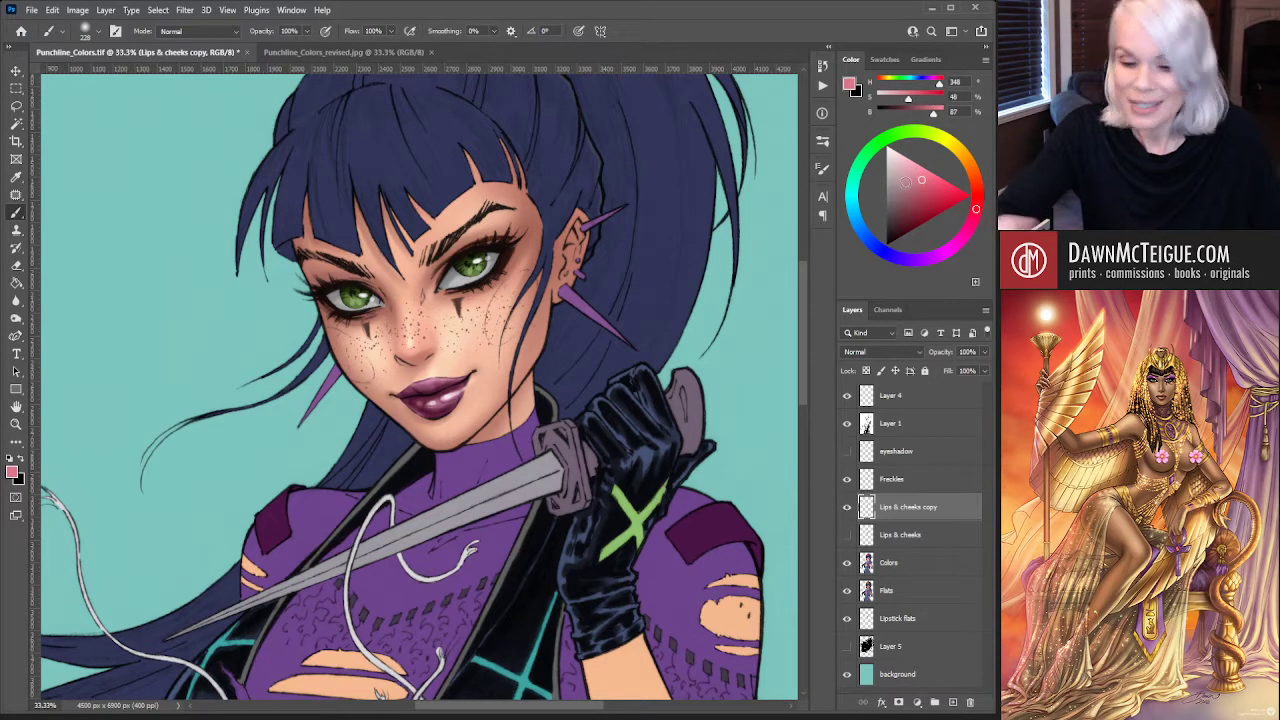
# Try a soft pink blush over both cheeks on the Lips & cheeks copy layer, then make the Flats layer active
pyautogui.moveTo(497, 300)
pyautogui.mouseDown()
pyautogui.moveTo(498, 335)
pyautogui.moveTo(523, 290)
pyautogui.moveTo(488, 342)
pyautogui.moveTo(513, 295)
pyautogui.moveTo(508, 355)
pyautogui.moveTo(525, 268)
pyautogui.mouseUp()
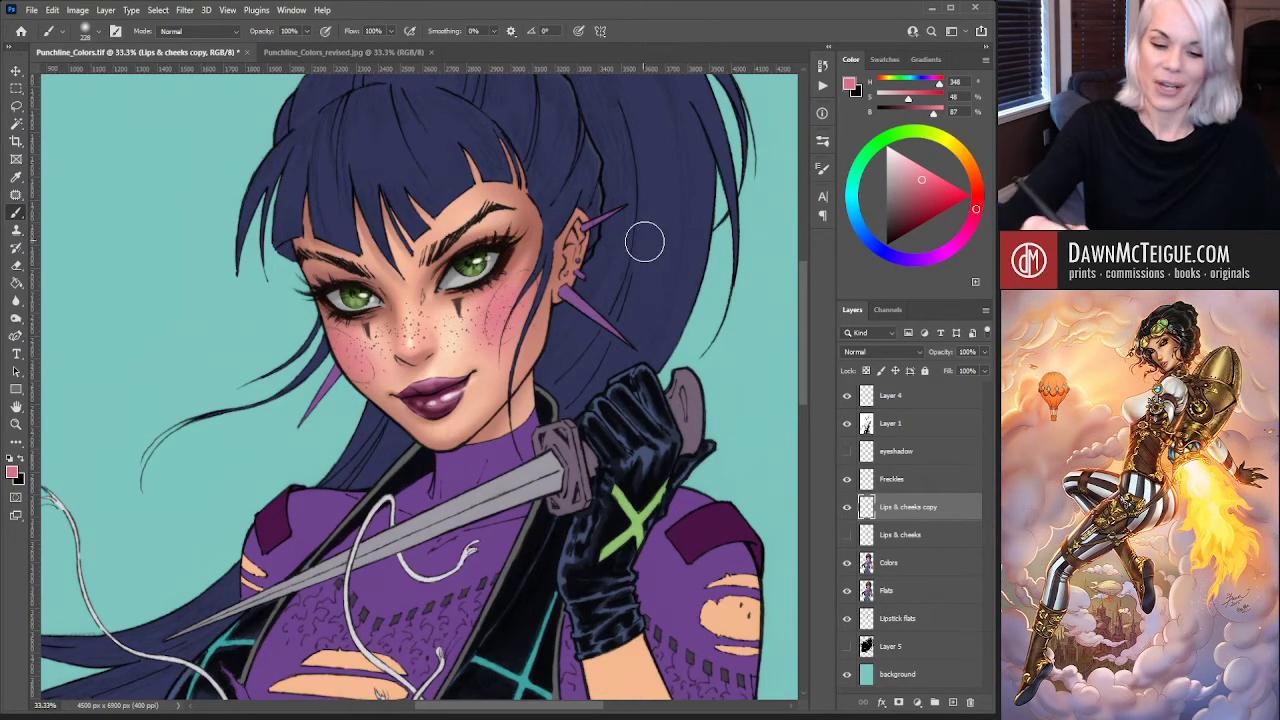
pyautogui.moveTo(651, 270); pyautogui.dragTo(543, 689)
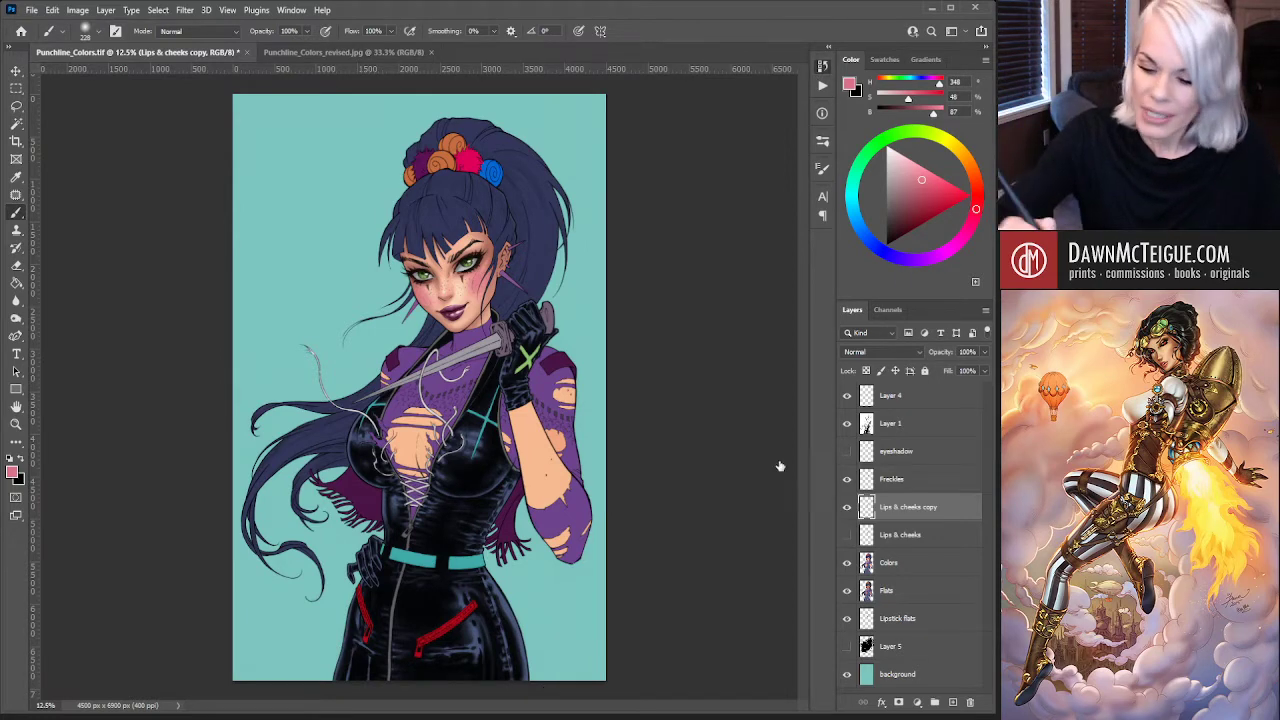
pyautogui.hotkey('alt', '[')
pyautogui.hotkey('alt', '[')
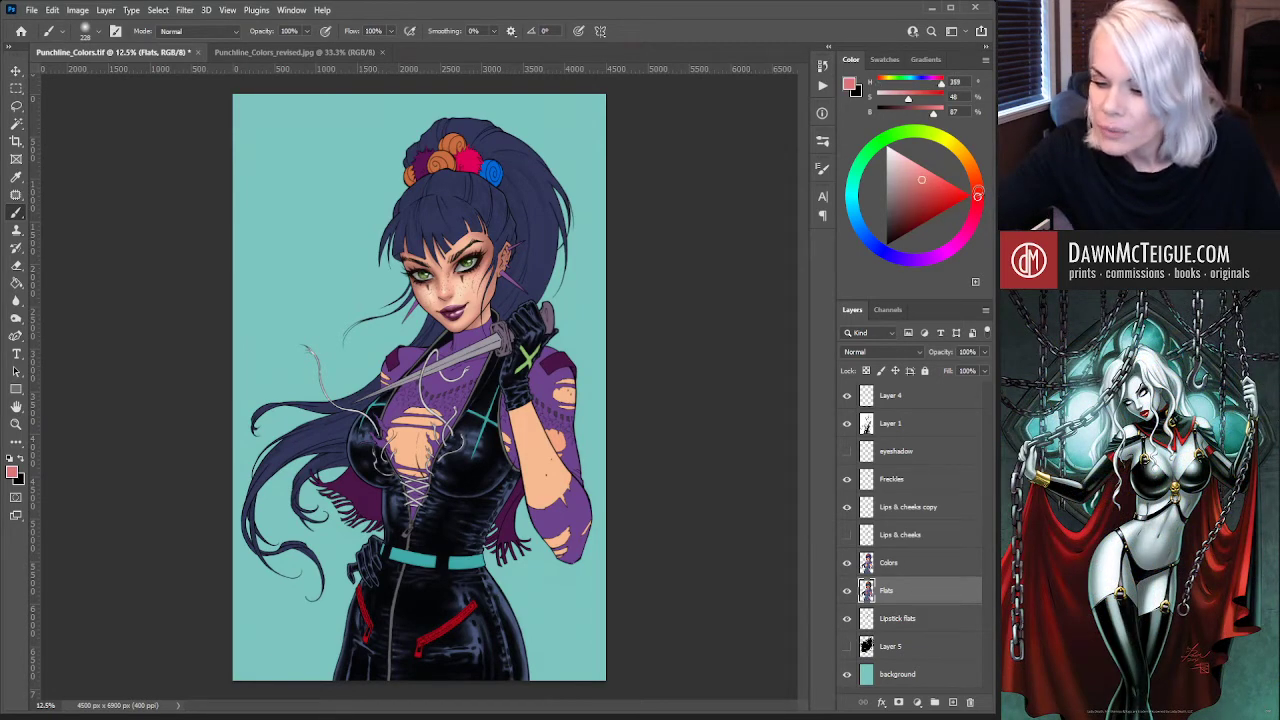
pyautogui.scroll(2, 508, 296)
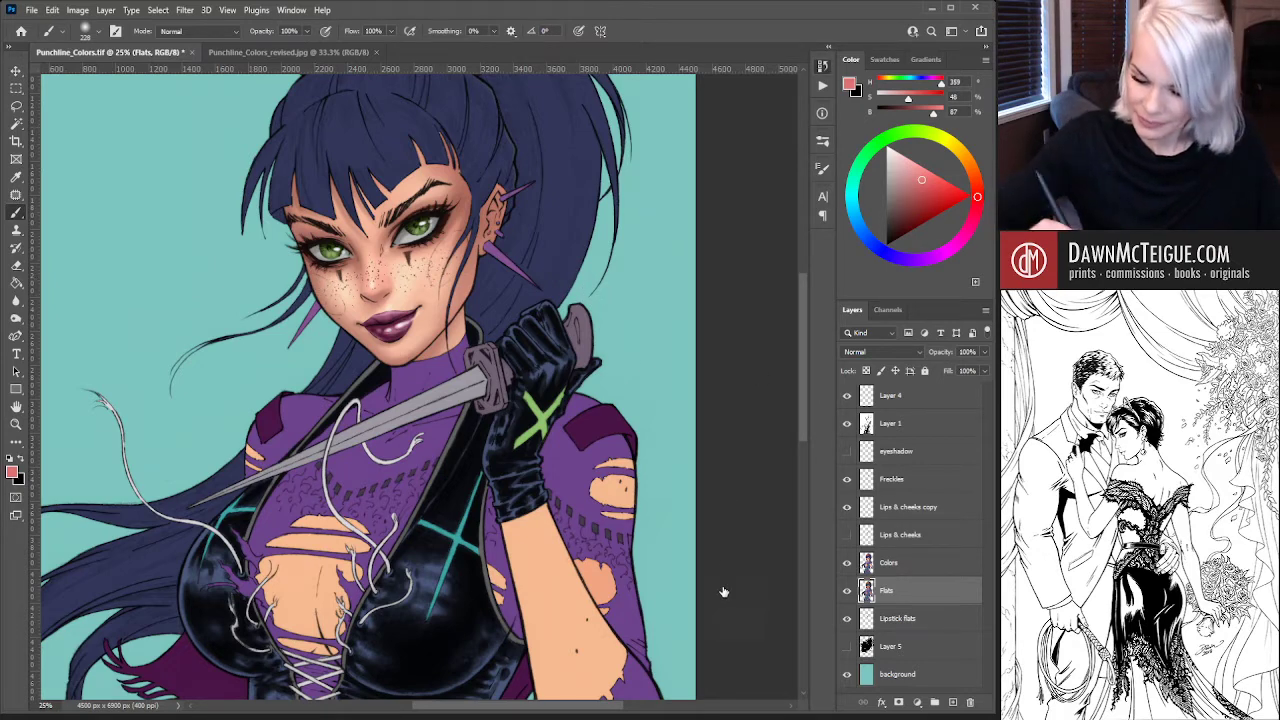
# Brush a warmer, redder blush with hue 359 onto both cheeks on the Lips & cheeks copy layer
pyautogui.click(930, 510)
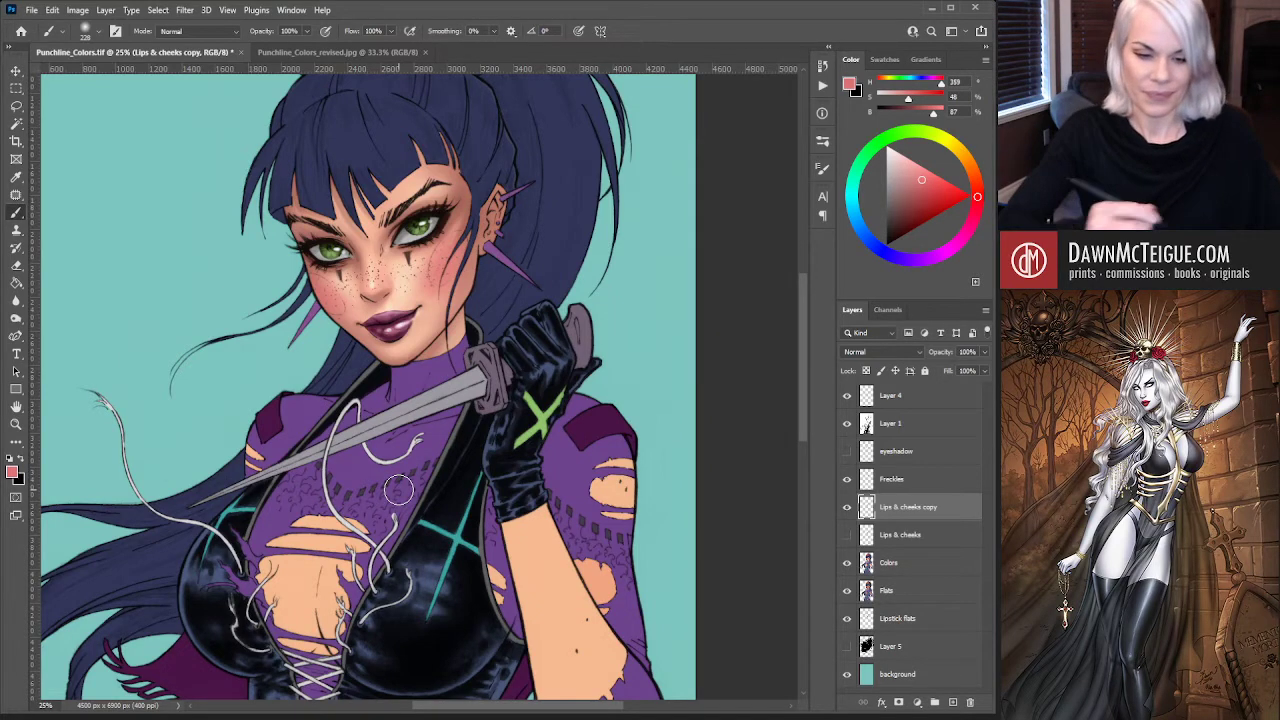
pyautogui.scroll(2, 459, 235)
pyautogui.moveTo(607, 408); pyautogui.dragTo(671, 480)
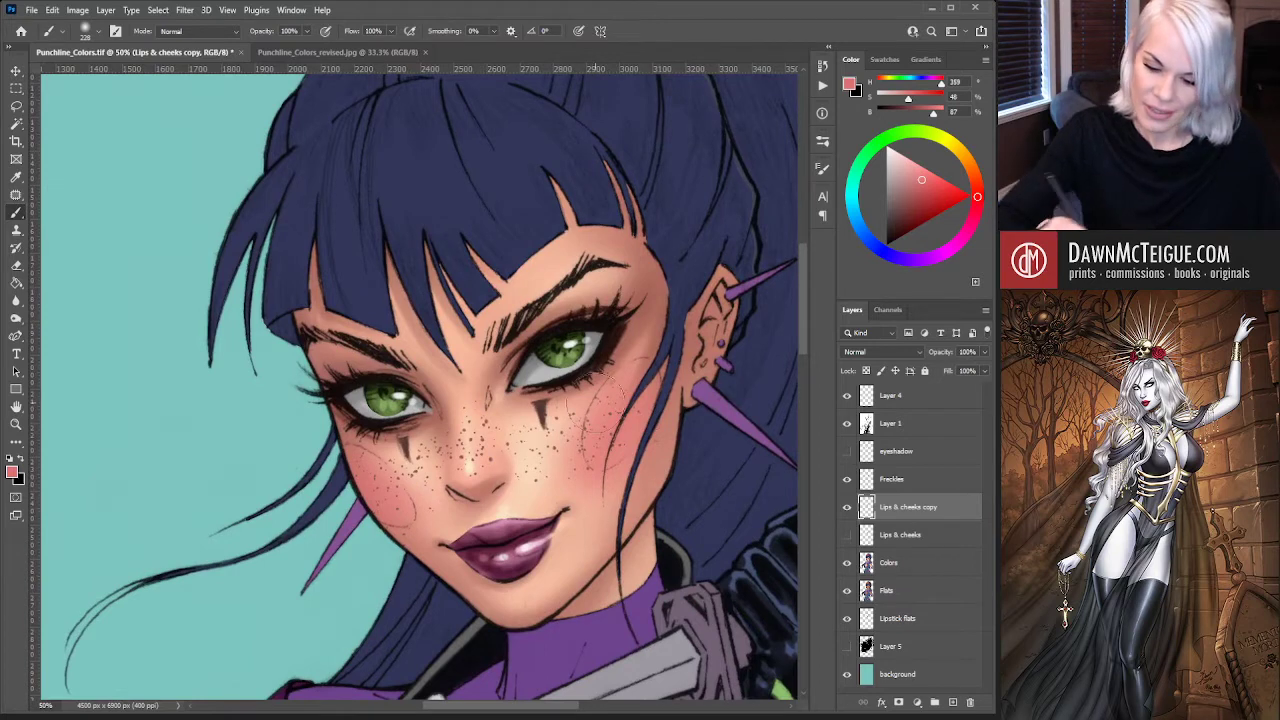
pyautogui.moveTo(620, 435); pyautogui.dragTo(618, 420)
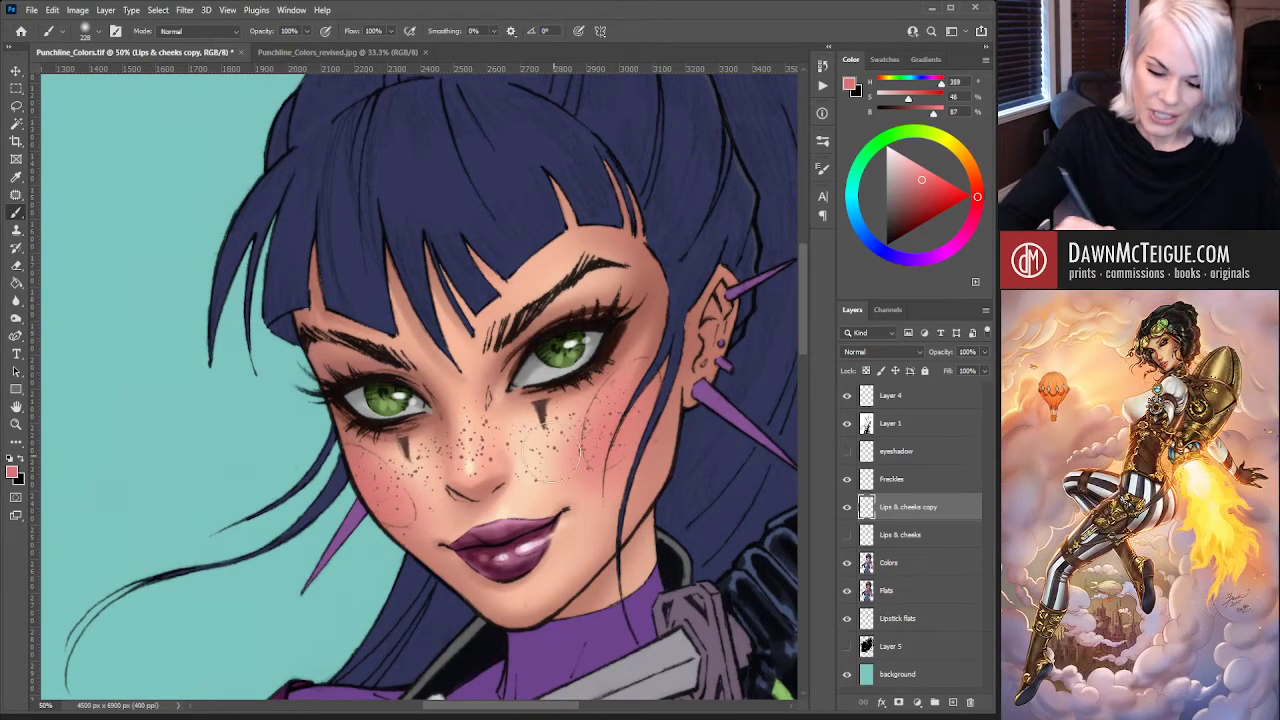
# Examine the whole figure with and without the Lips & cheeks copy layer to judge the new blush
pyautogui.keyDown('alt'); pyautogui.click(651, 397); pyautogui.keyUp('alt')
pyautogui.keyDown('alt'); pyautogui.click(660, 412); pyautogui.keyUp('alt')
pyautogui.keyDown('alt'); pyautogui.click(680, 480); pyautogui.keyUp('alt')
pyautogui.keyDown('alt'); pyautogui.click(700, 550); pyautogui.keyUp('alt')
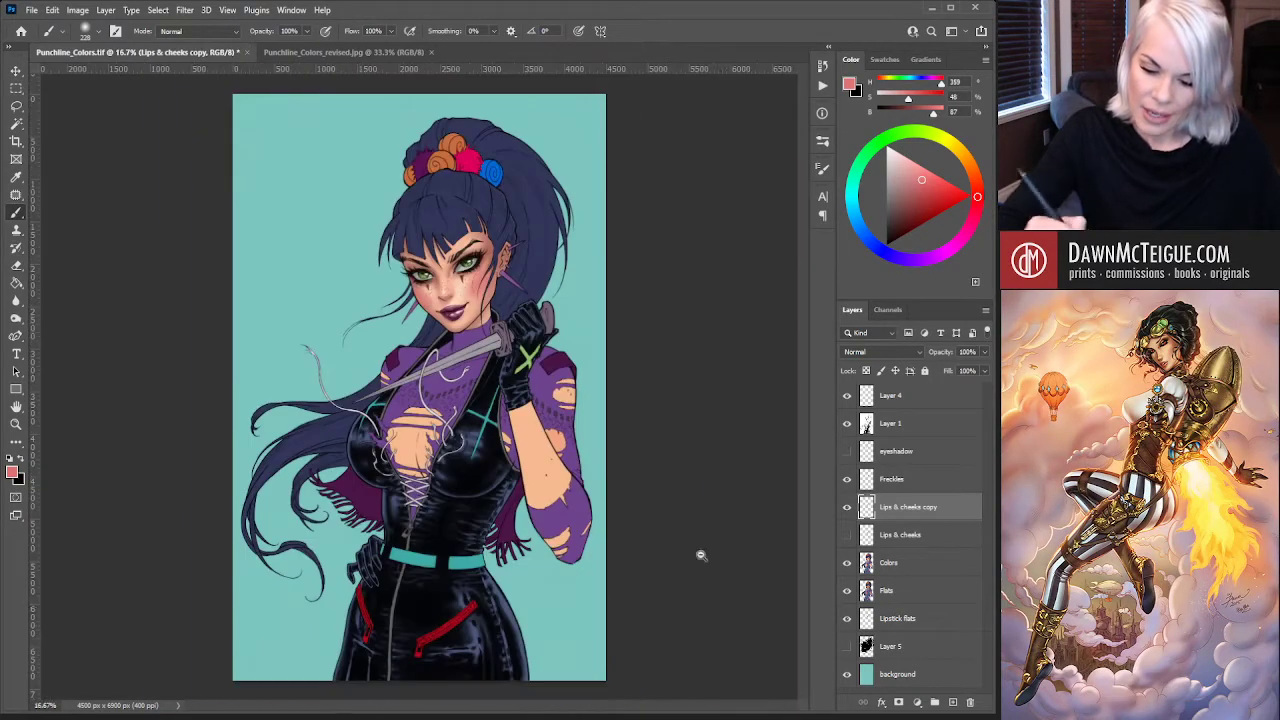
pyautogui.keyDown('alt'); pyautogui.click(700, 555); pyautogui.keyUp('alt')
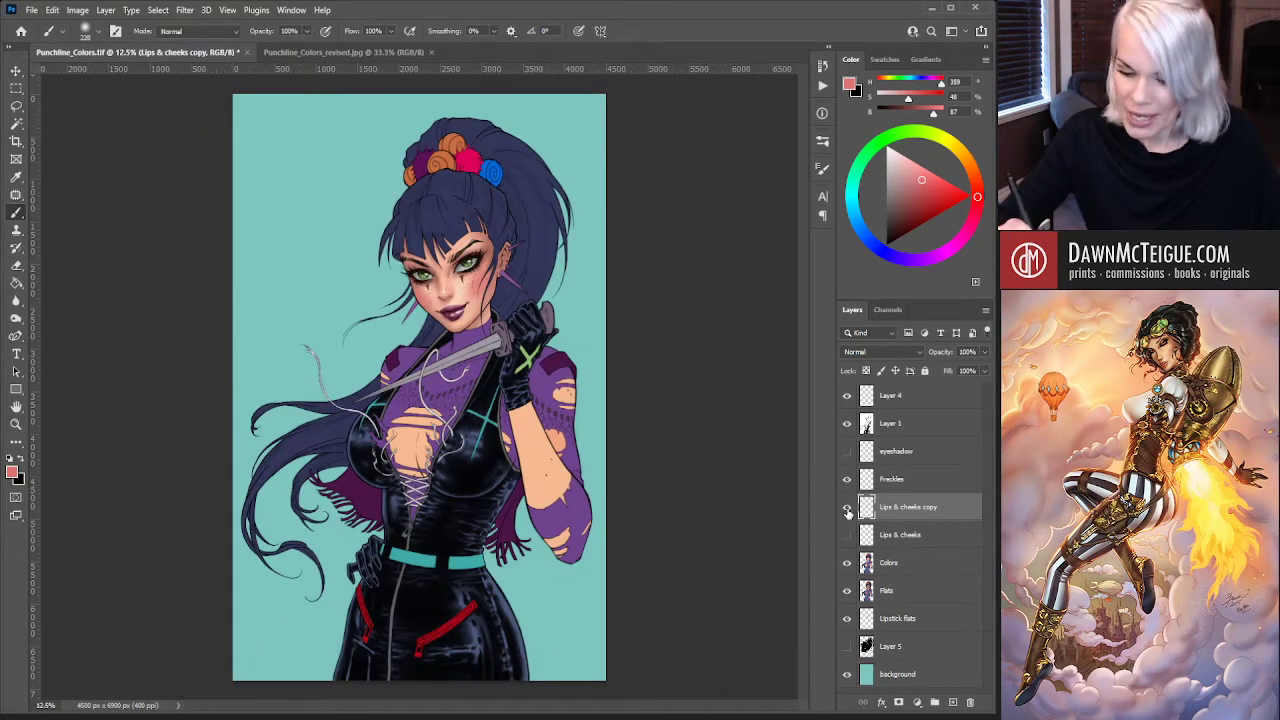
pyautogui.click(847, 509)
pyautogui.click(847, 509)
pyautogui.scroll(4, 488, 268)
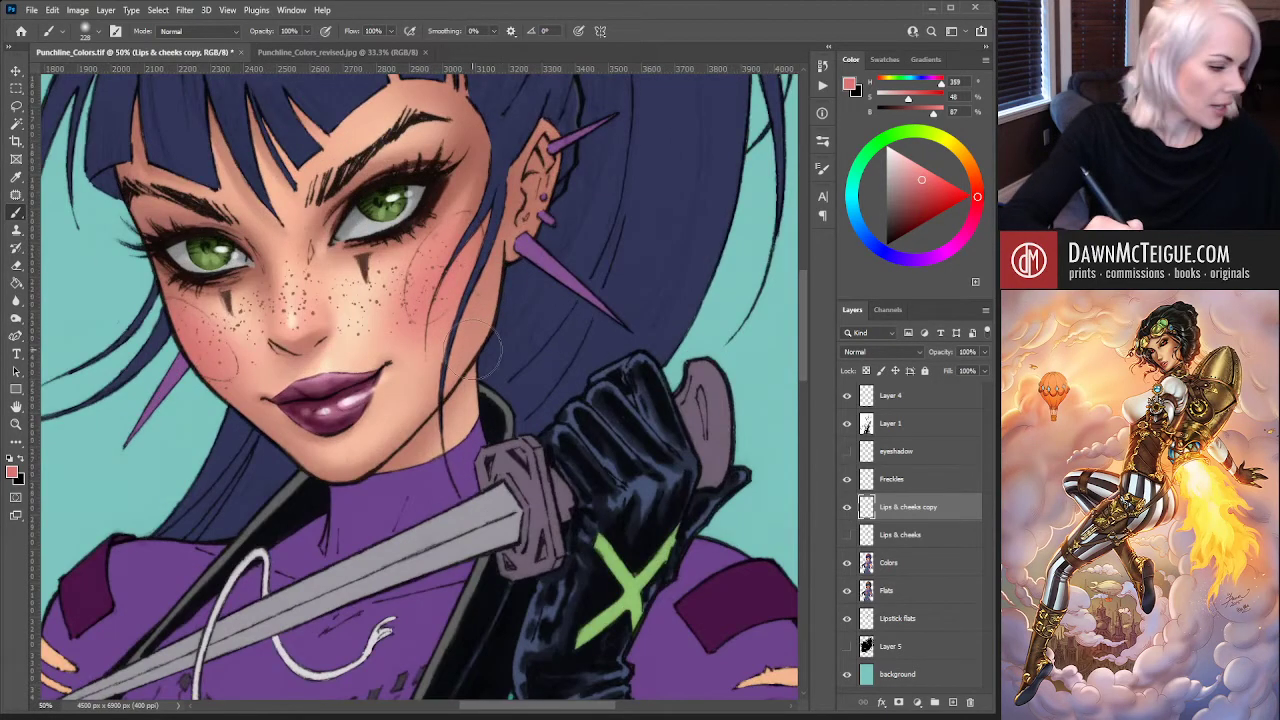
# Refine the blush edges with a smaller brush, using a light skin tone and a blush red sampled from the face
pyautogui.press('e')
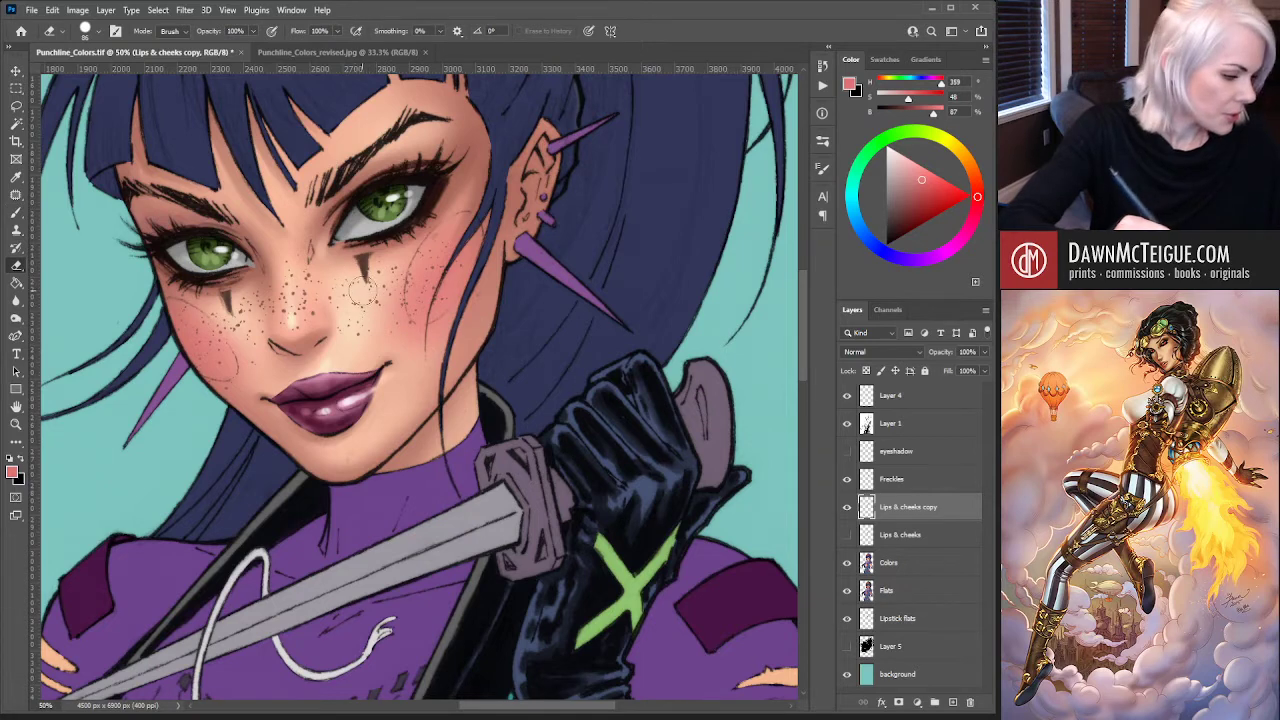
pyautogui.press('b')
pyautogui.keyDown('alt'); pyautogui.click(440, 270); pyautogui.keyUp('alt')
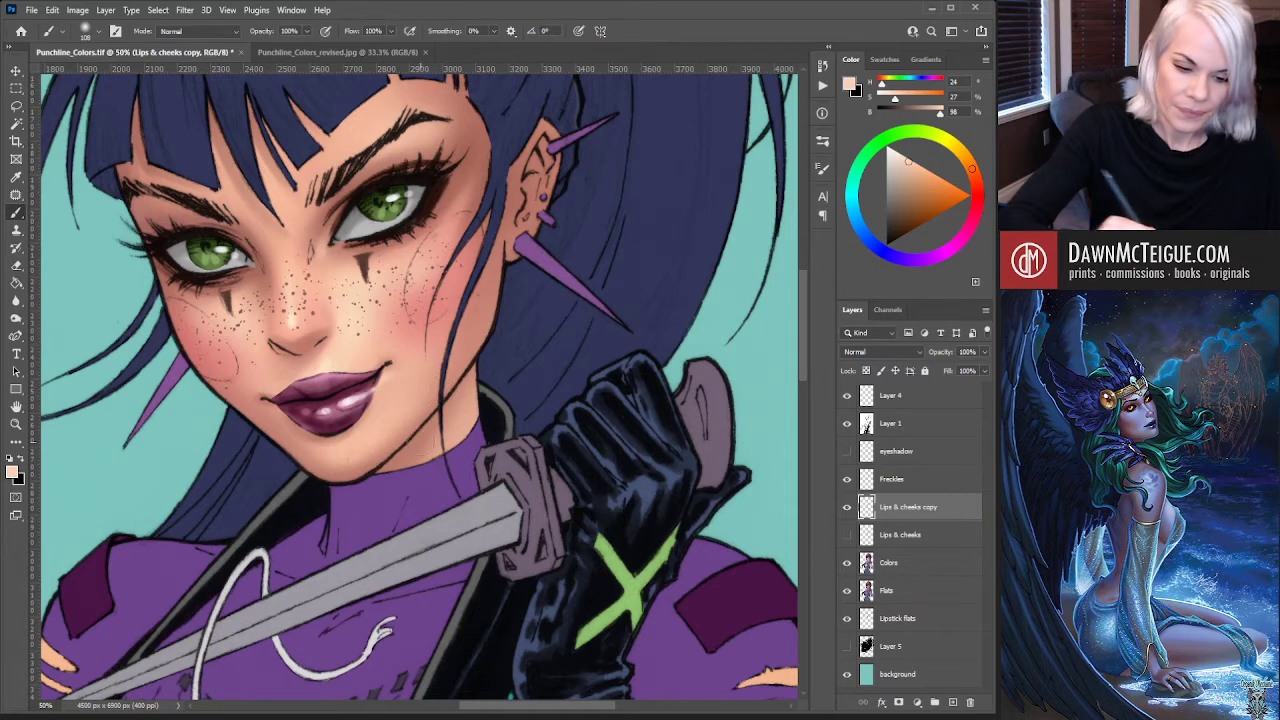
pyautogui.keyDown('alt'); pyautogui.click(192, 326); pyautogui.keyUp('alt')
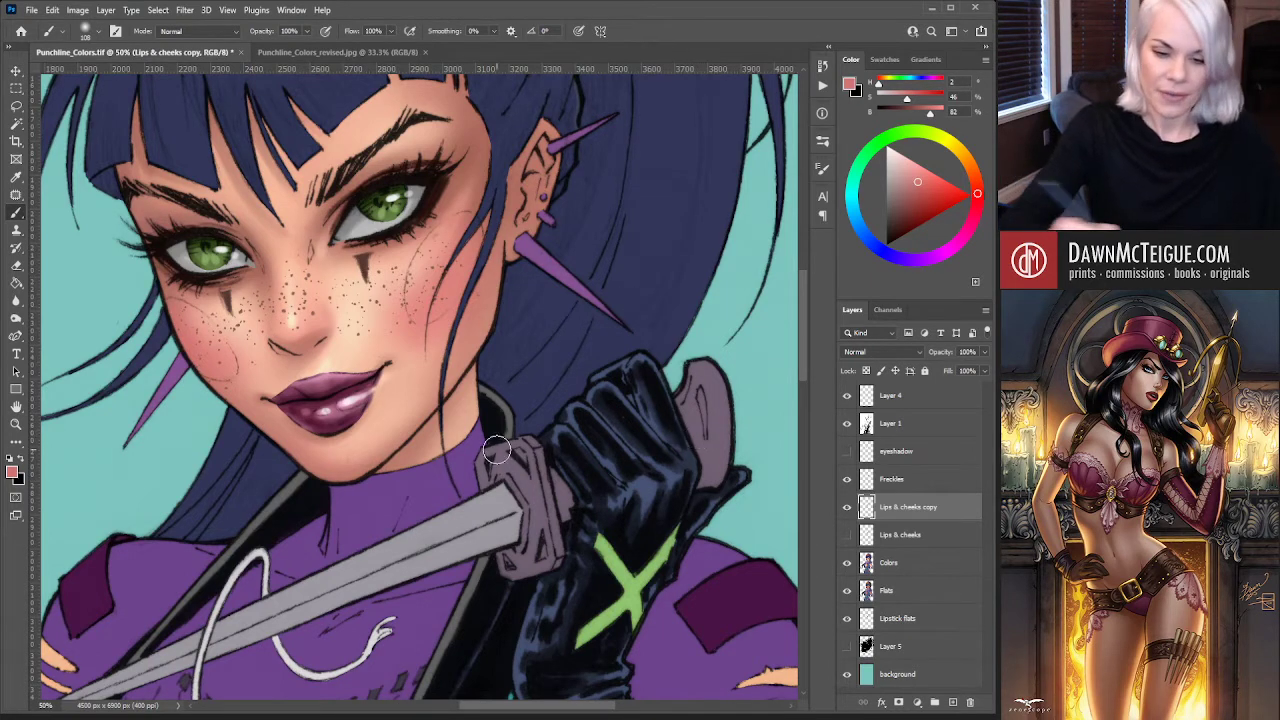
# Show the eyeshadow layer and compare the original Lips & cheeks layer with its copy, leaving only the copy visible
pyautogui.moveTo(575, 390); pyautogui.dragTo(634, 486)
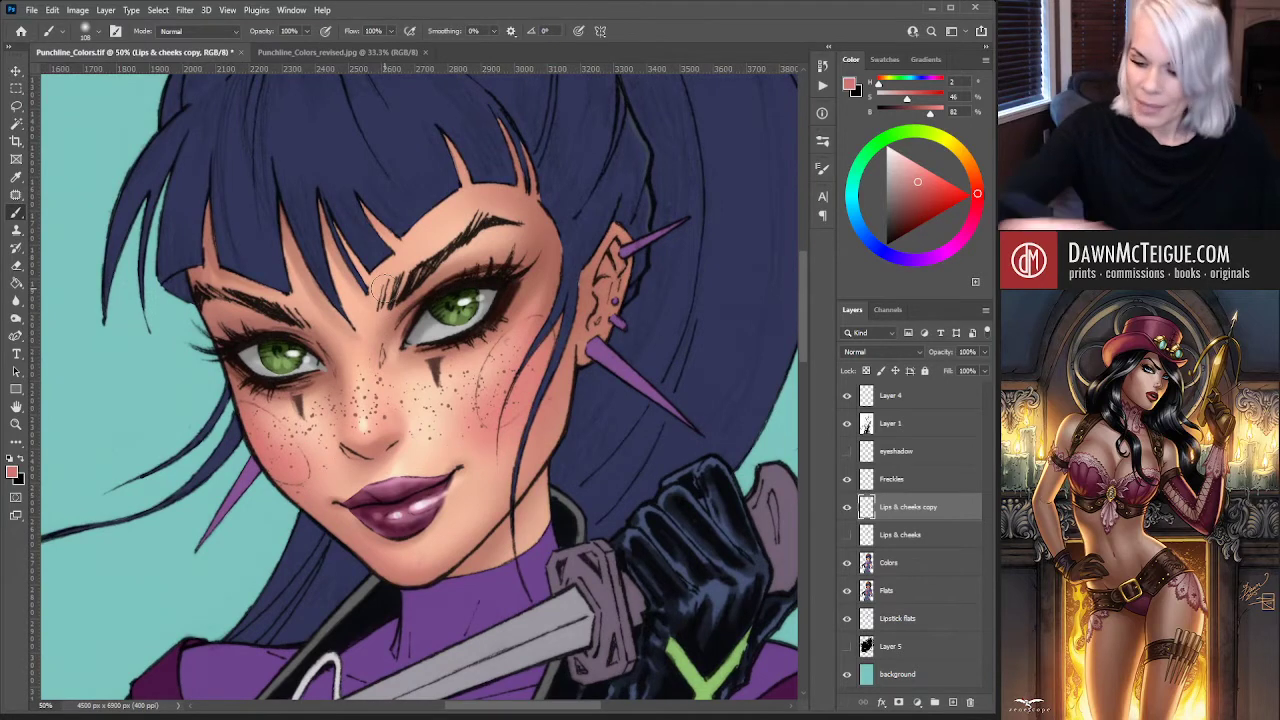
pyautogui.click(847, 452)
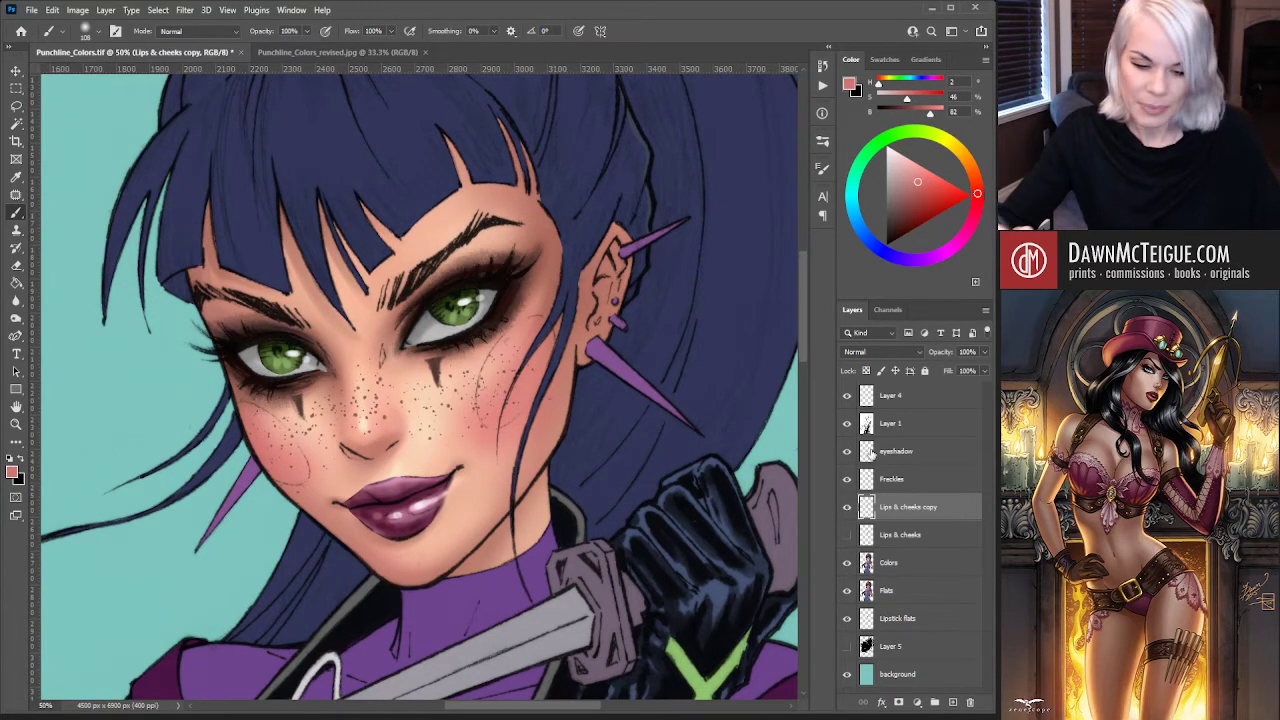
pyautogui.click(848, 508)
pyautogui.click(847, 537)
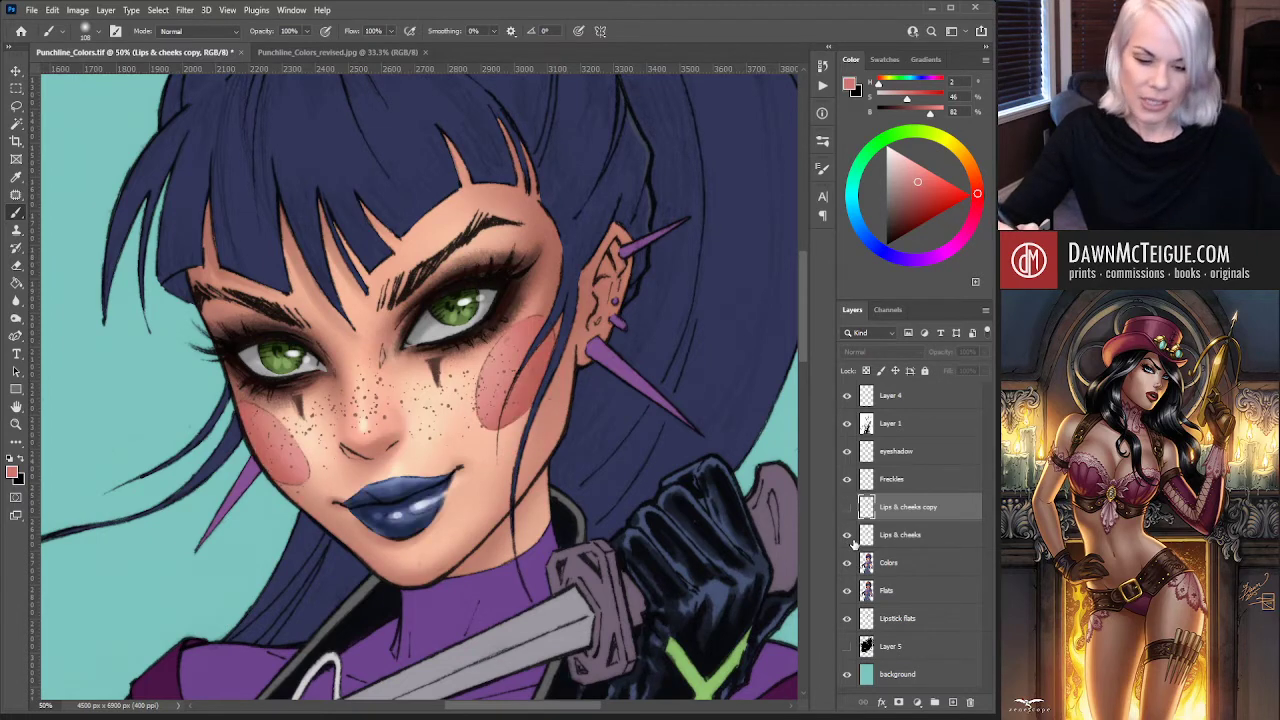
pyautogui.click(846, 536)
pyautogui.click(847, 508)
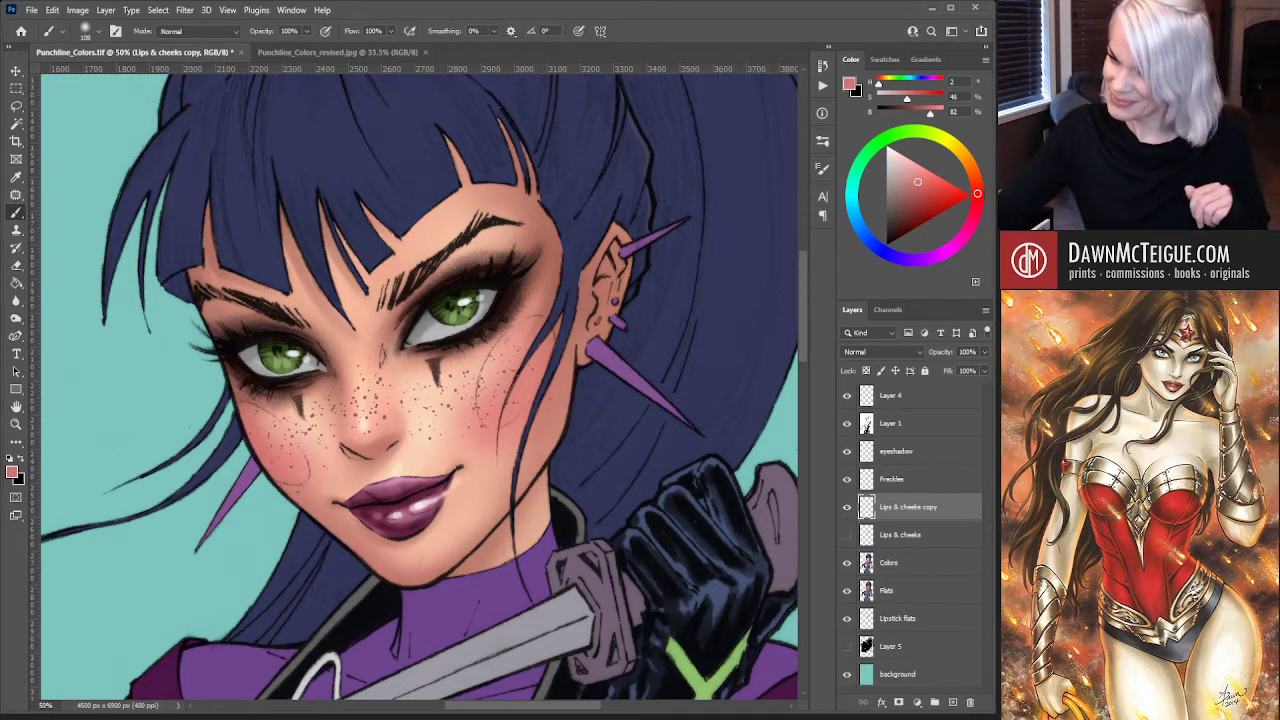
# Compare the bare face, the original Lips & cheeks makeup and the reworked copy from farther out, ending on the copy
pyautogui.scroll(-2, 339, 476)
pyautogui.scroll(-2, 339, 476)
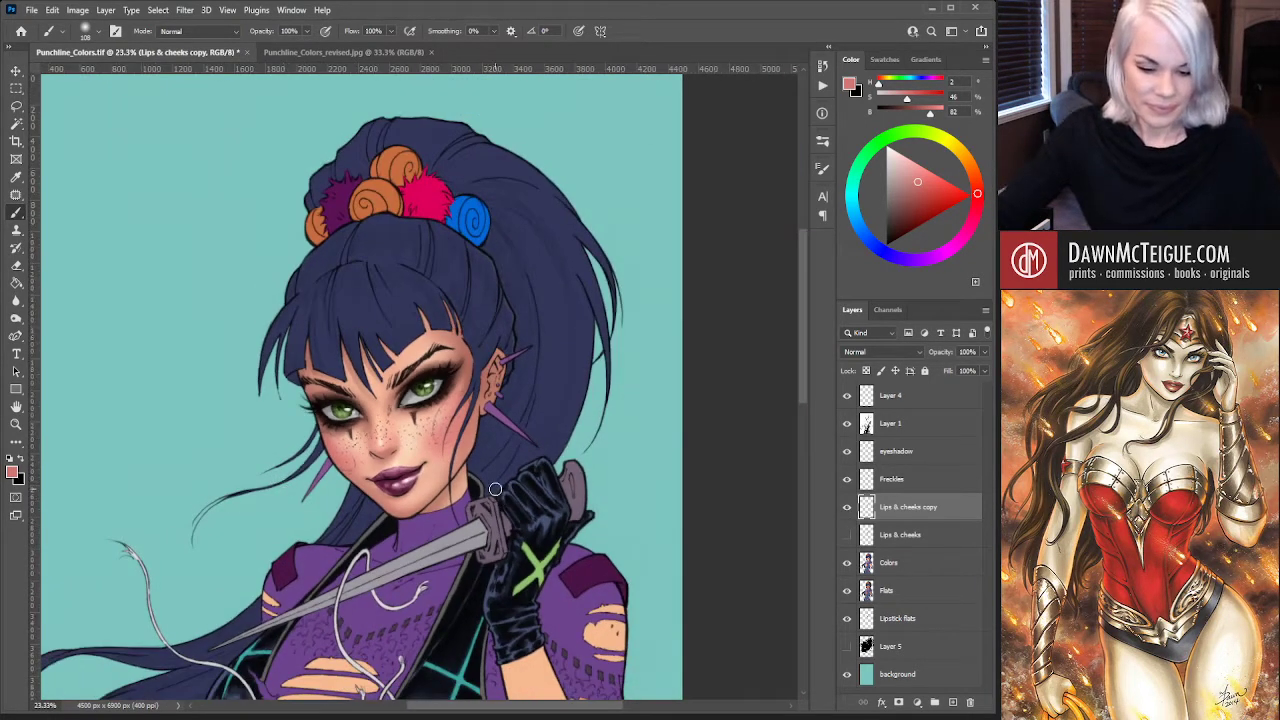
pyautogui.click(847, 507)
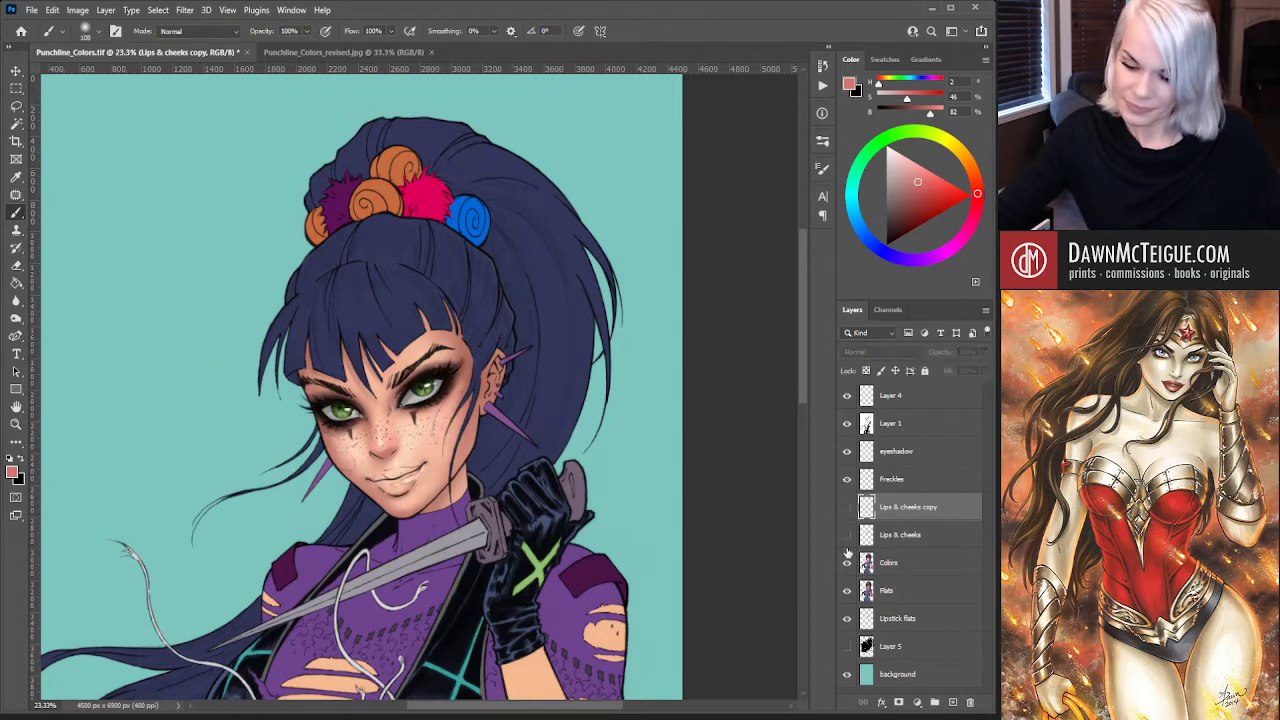
pyautogui.click(847, 535)
pyautogui.click(847, 535)
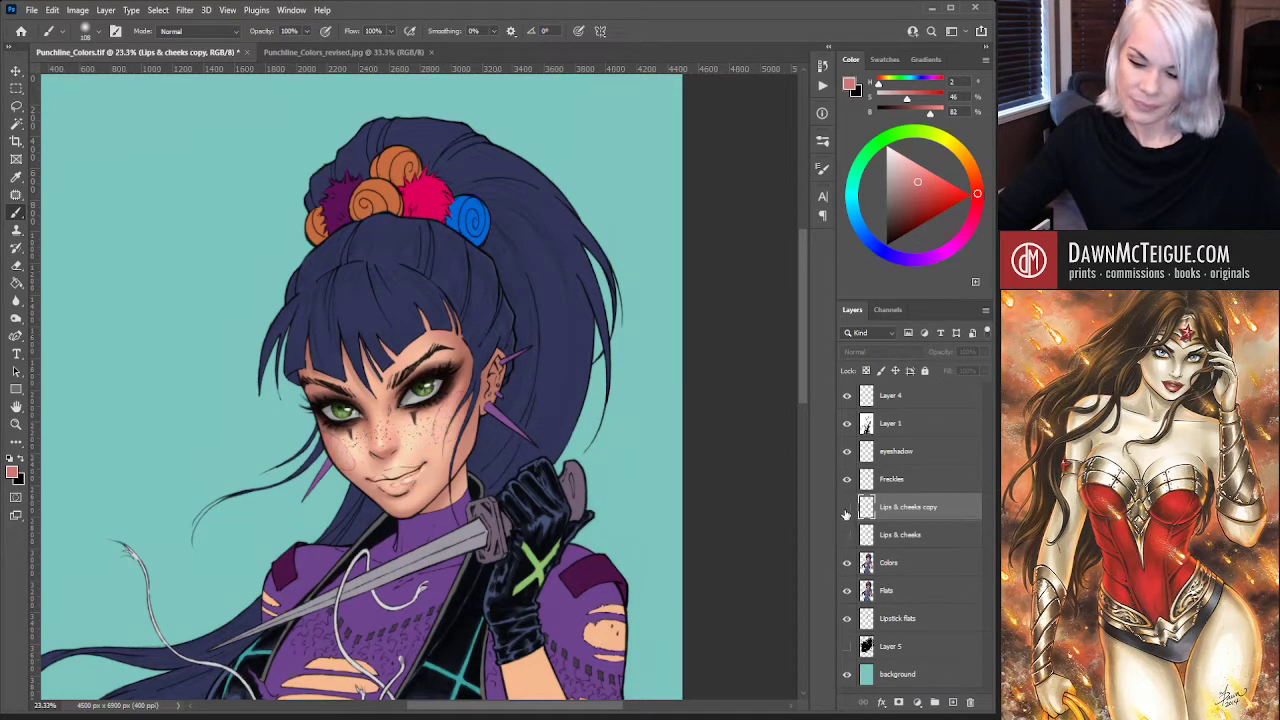
pyautogui.click(847, 507)
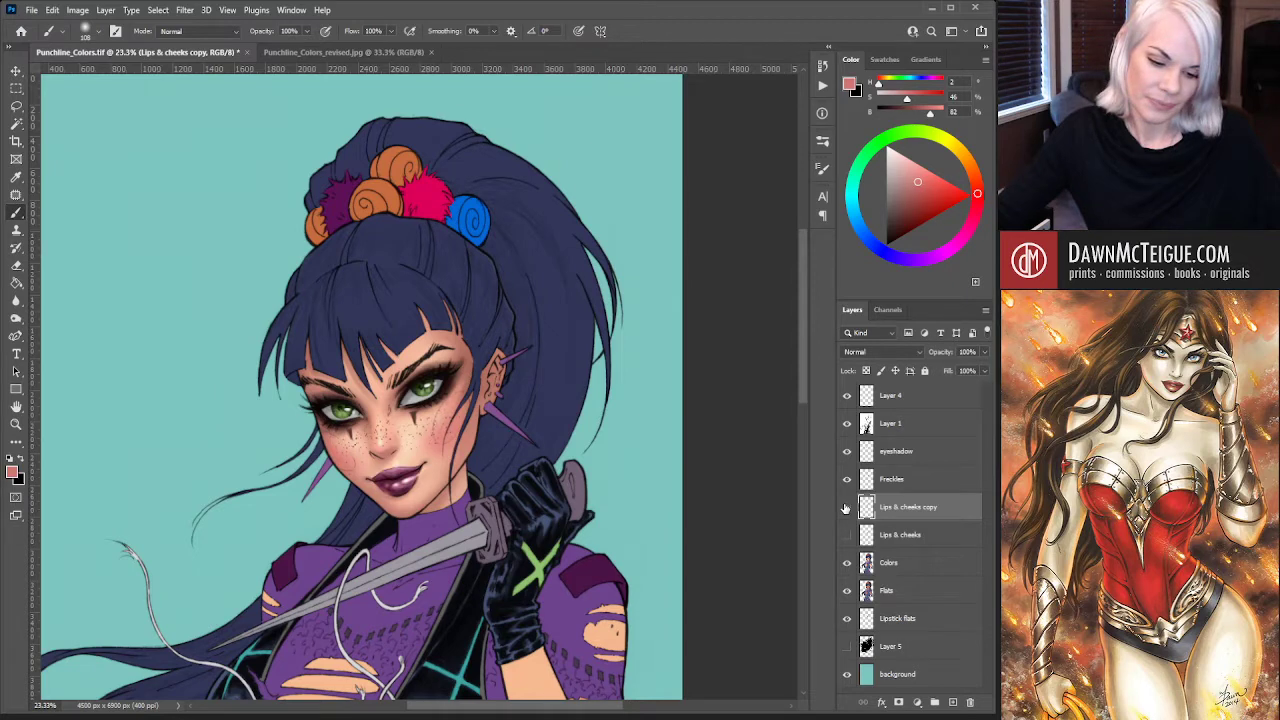
pyautogui.click(847, 507)
pyautogui.click(847, 535)
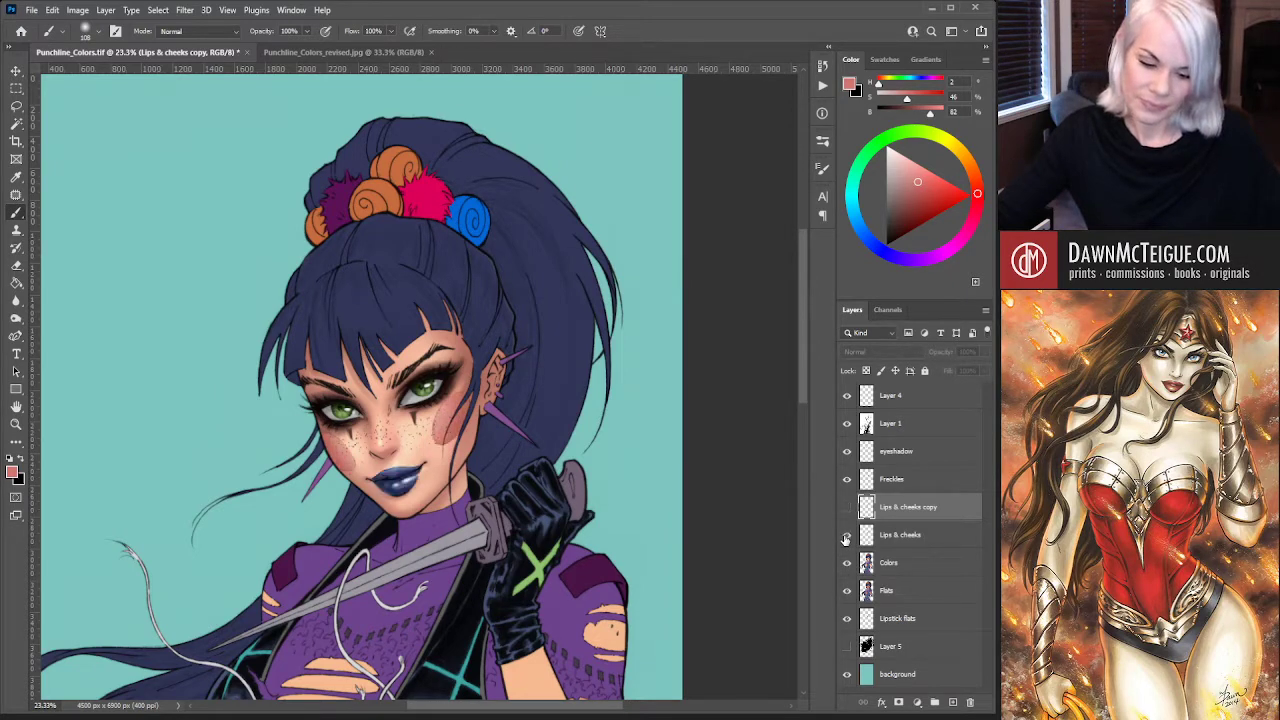
pyautogui.click(847, 535)
pyautogui.click(847, 507)
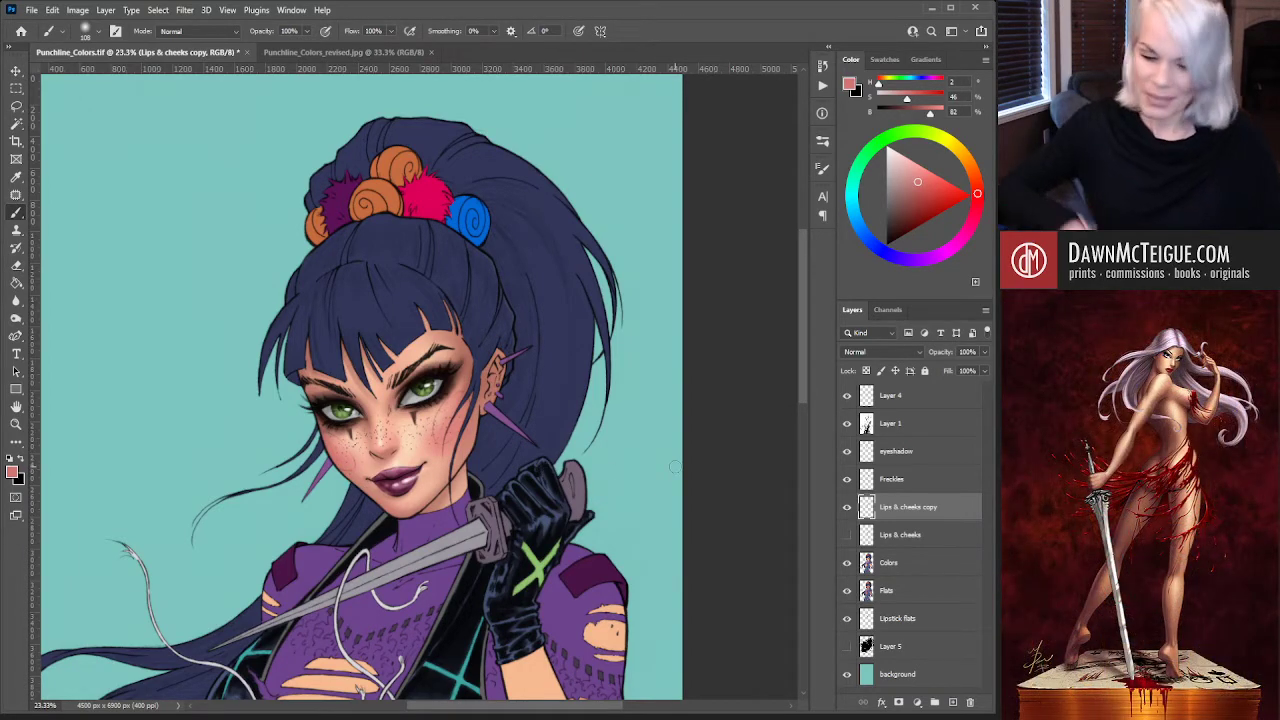
# Blend the blush into the surrounding skin on the Lips & cheeks copy layer with lighter skin tones sampled beside the nose
pyautogui.scroll(2, 456, 435)
pyautogui.scroll(3, 456, 435)
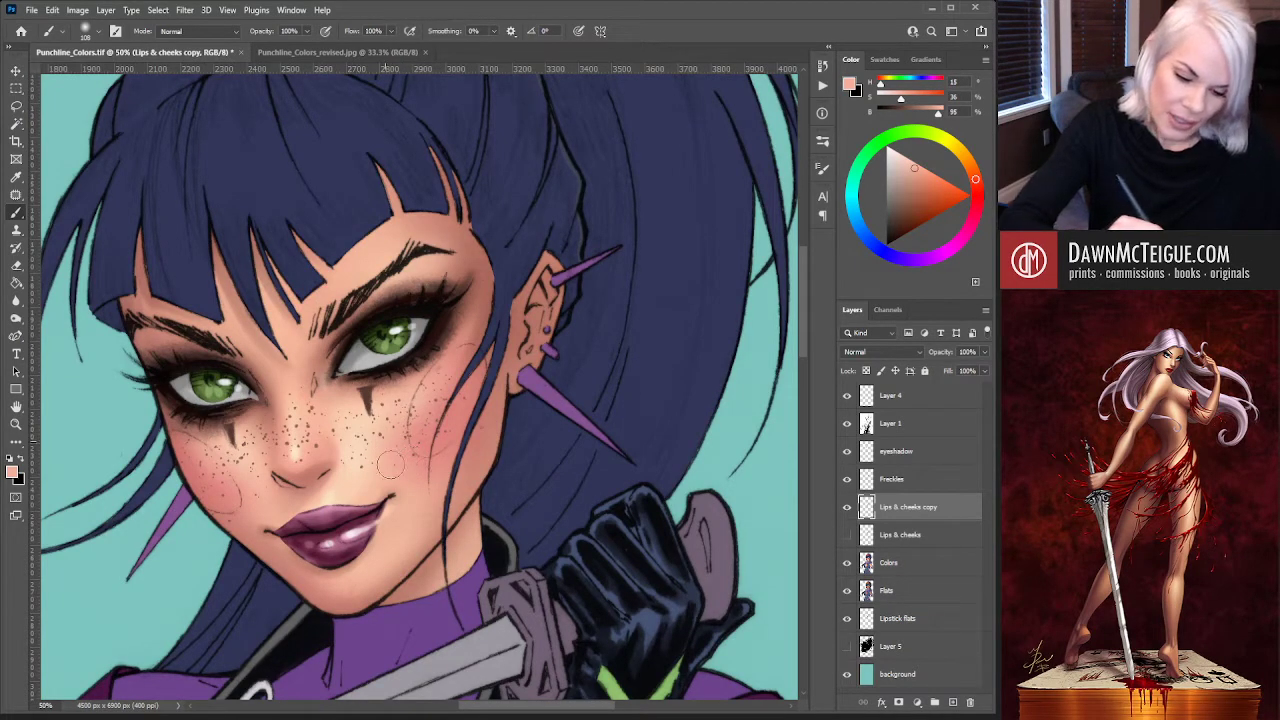
pyautogui.keyDown('alt'); pyautogui.click(364, 461); pyautogui.keyUp('alt')
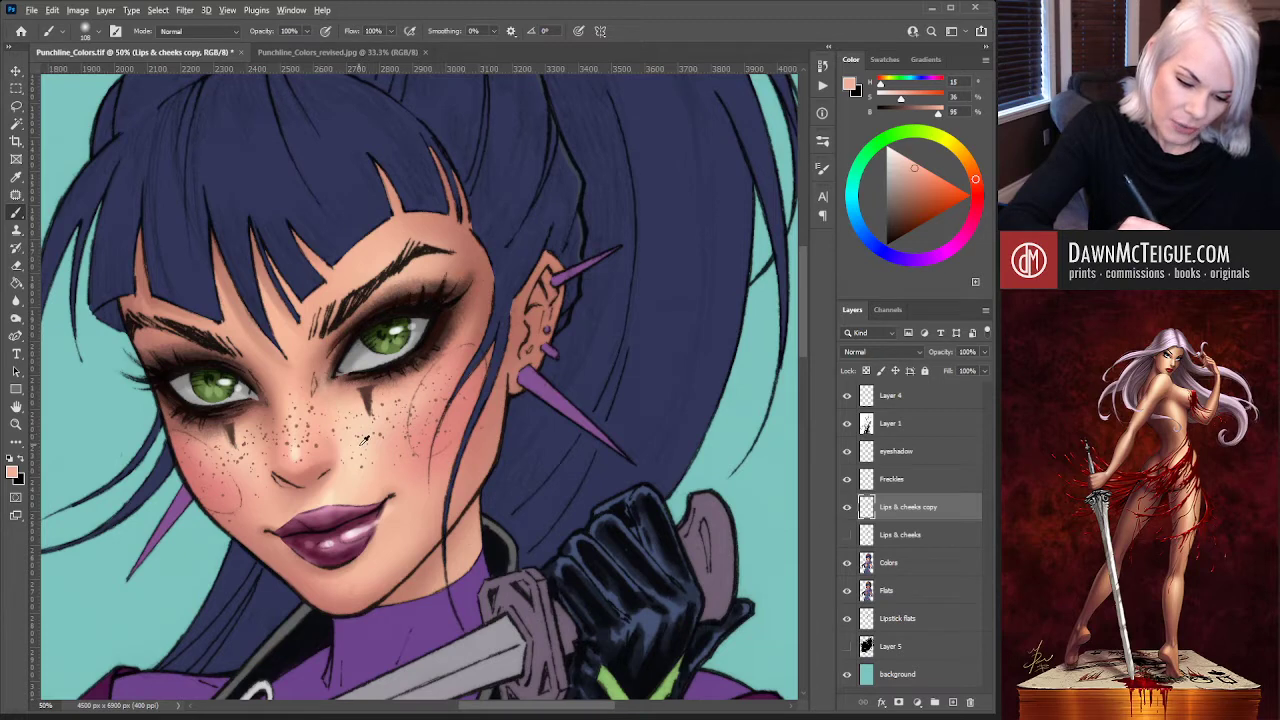
pyautogui.keyDown('alt'); pyautogui.click(364, 440); pyautogui.keyUp('alt')
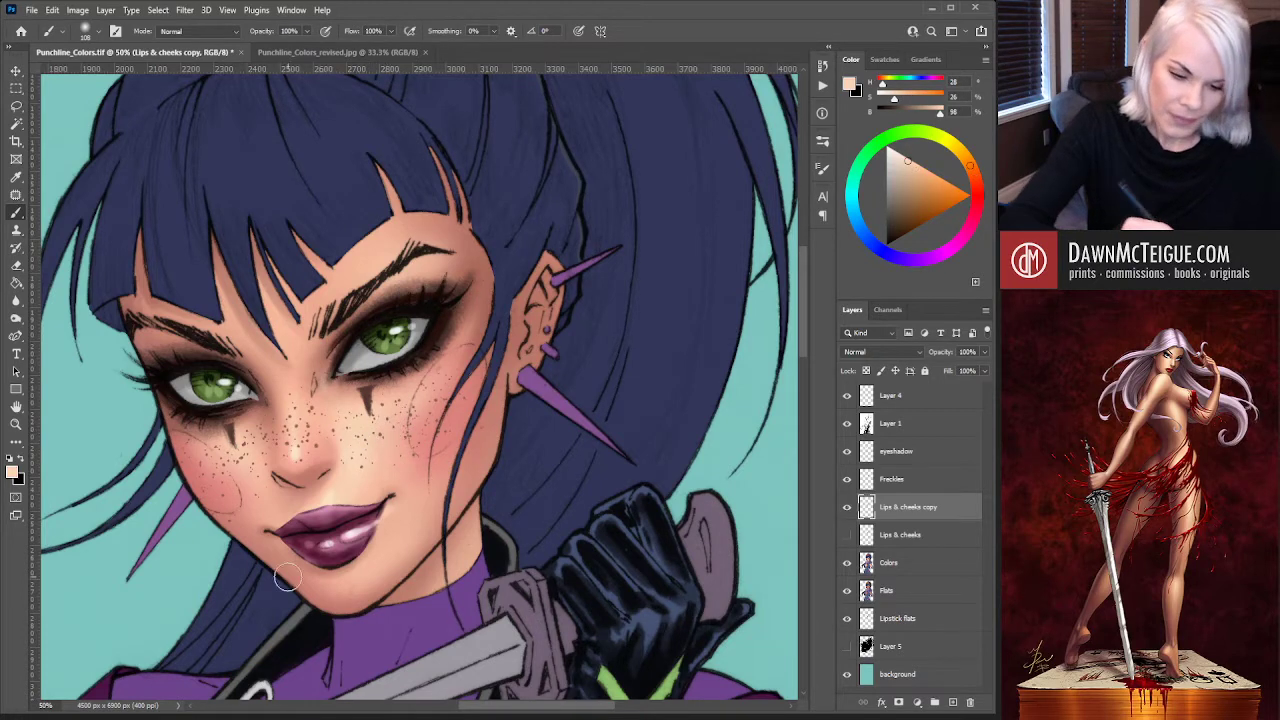
pyautogui.moveTo(428, 470); pyautogui.dragTo(527, 474)
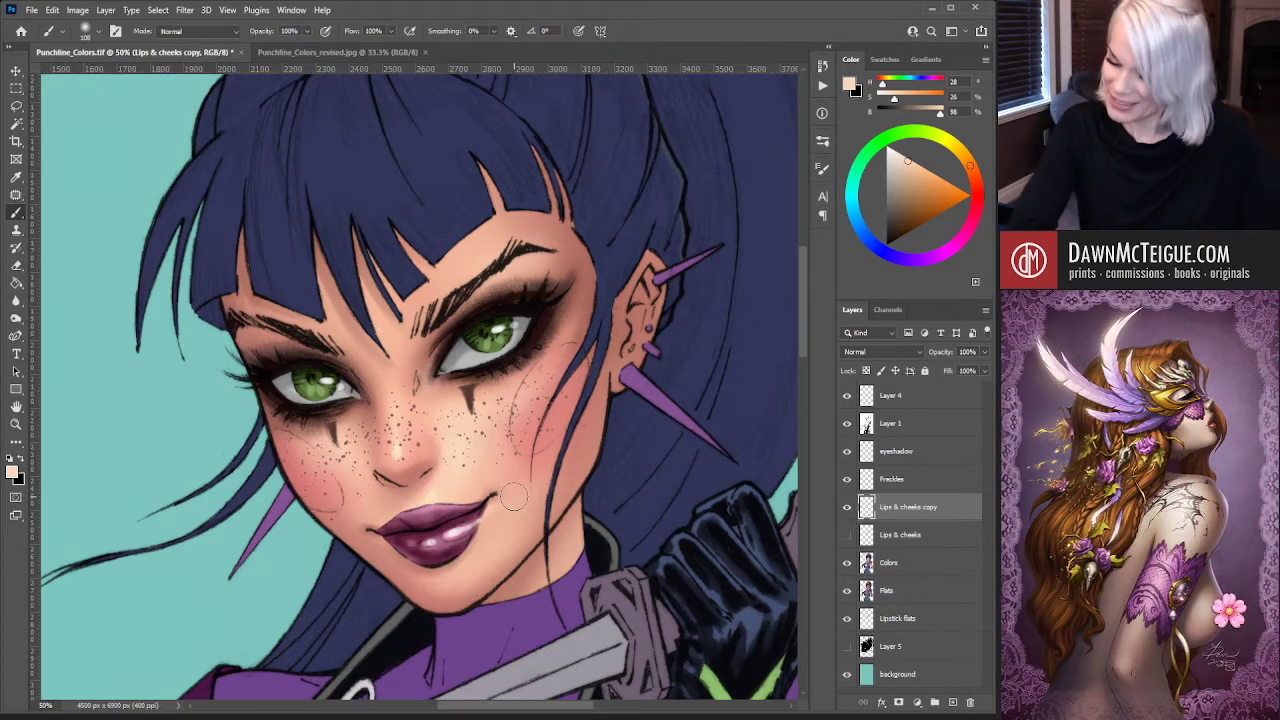
pyautogui.keyDown('ctrl'); pyautogui.keyDown('alt'); pyautogui.click(631, 381); pyautogui.keyUp('alt'); pyautogui.keyUp('ctrl')
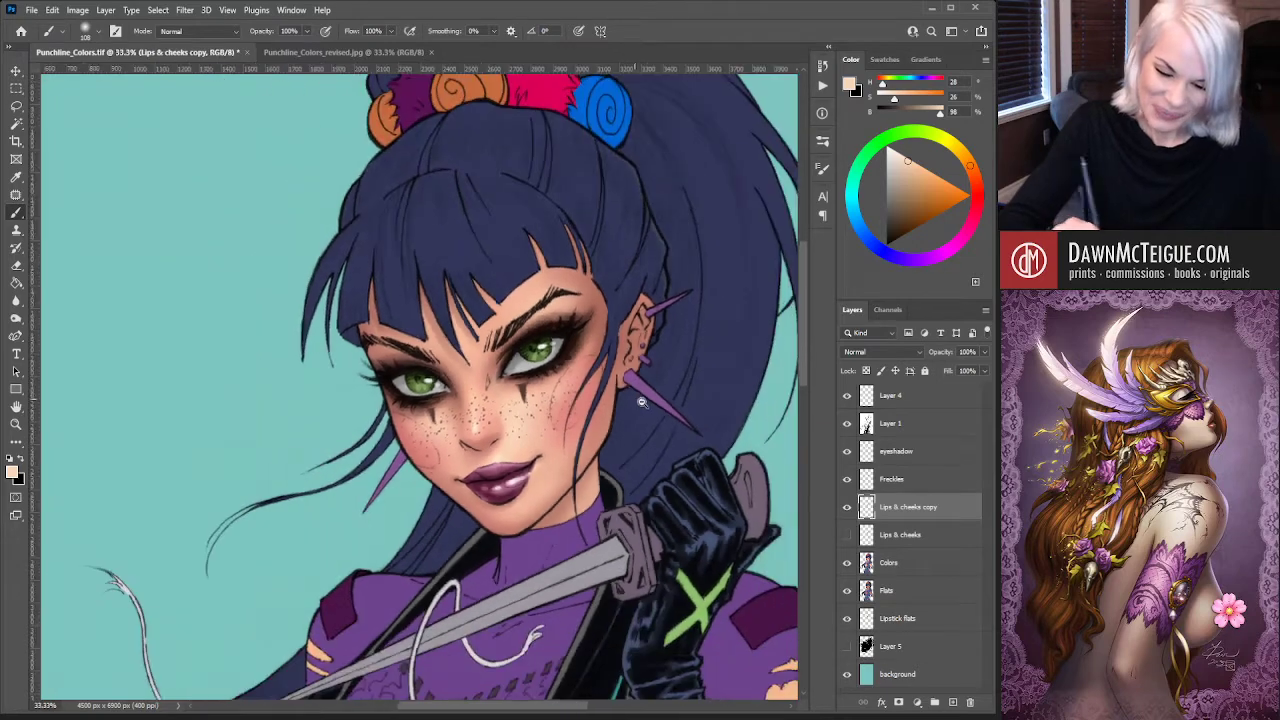
pyautogui.keyDown('ctrl'); pyautogui.keyDown('alt'); pyautogui.click(638, 410); pyautogui.keyUp('alt'); pyautogui.keyUp('ctrl')
pyautogui.keyDown('ctrl'); pyautogui.keyDown('alt'); pyautogui.click(650, 440); pyautogui.keyUp('alt'); pyautogui.keyUp('ctrl')
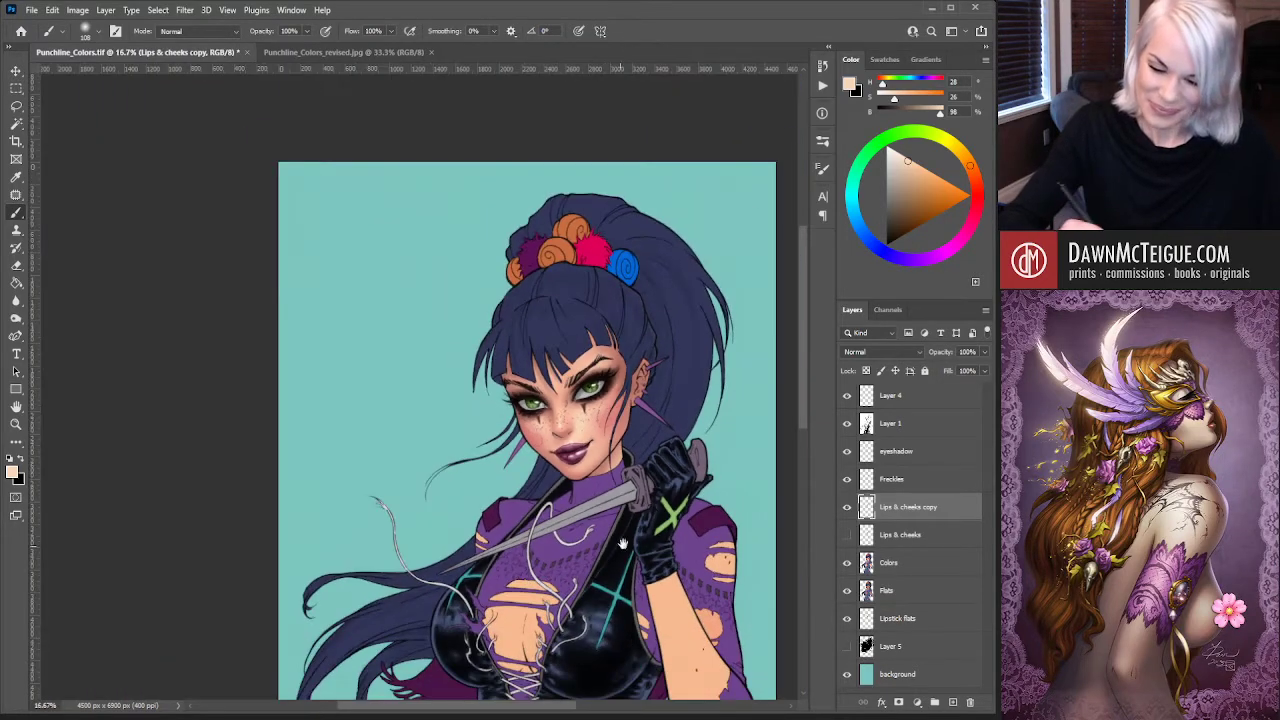
pyautogui.moveTo(641, 572); pyautogui.dragTo(481, 557)
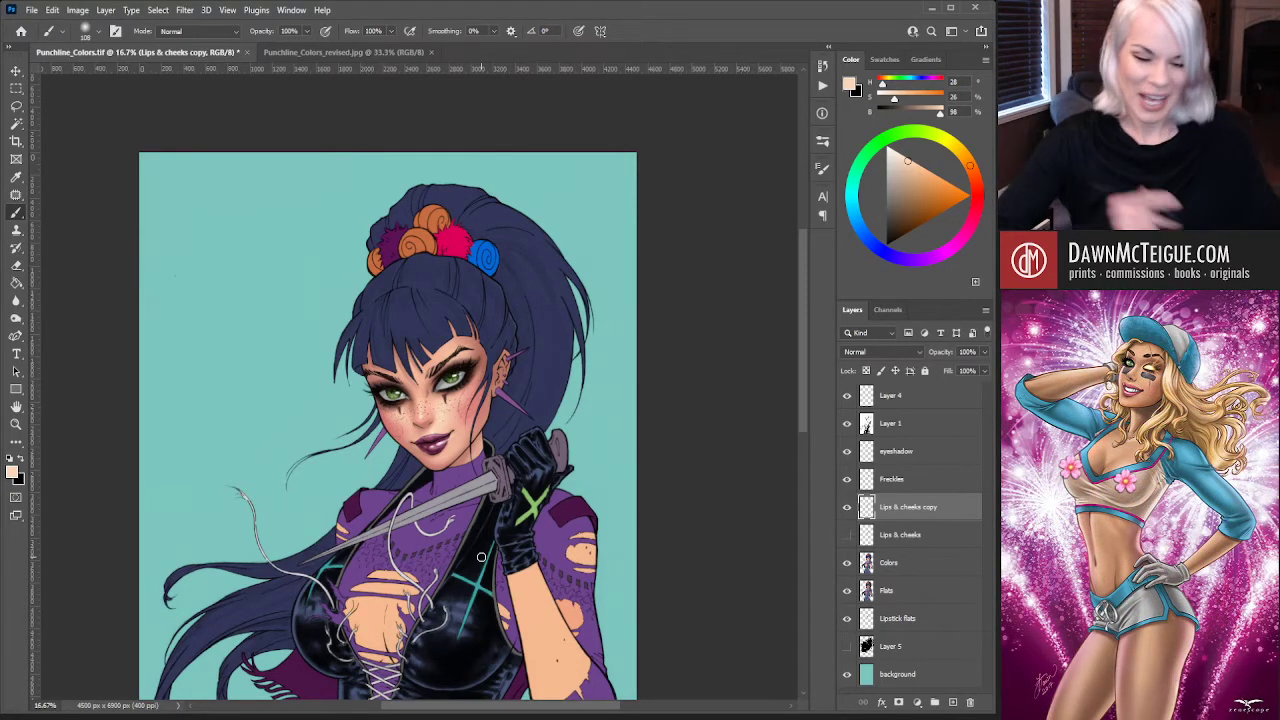
# Erase the blush outline strokes on both cheeks from the line art on Layer 1
pyautogui.scroll(4, 476, 405)
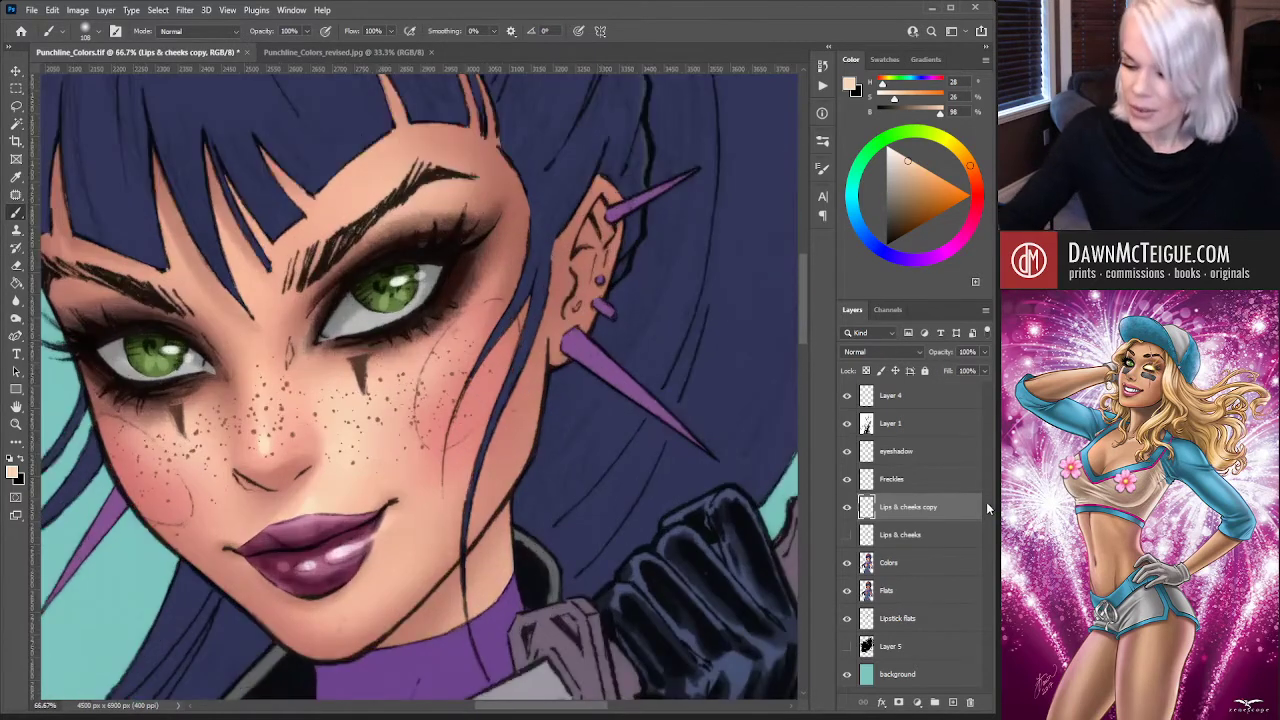
pyautogui.click(920, 424)
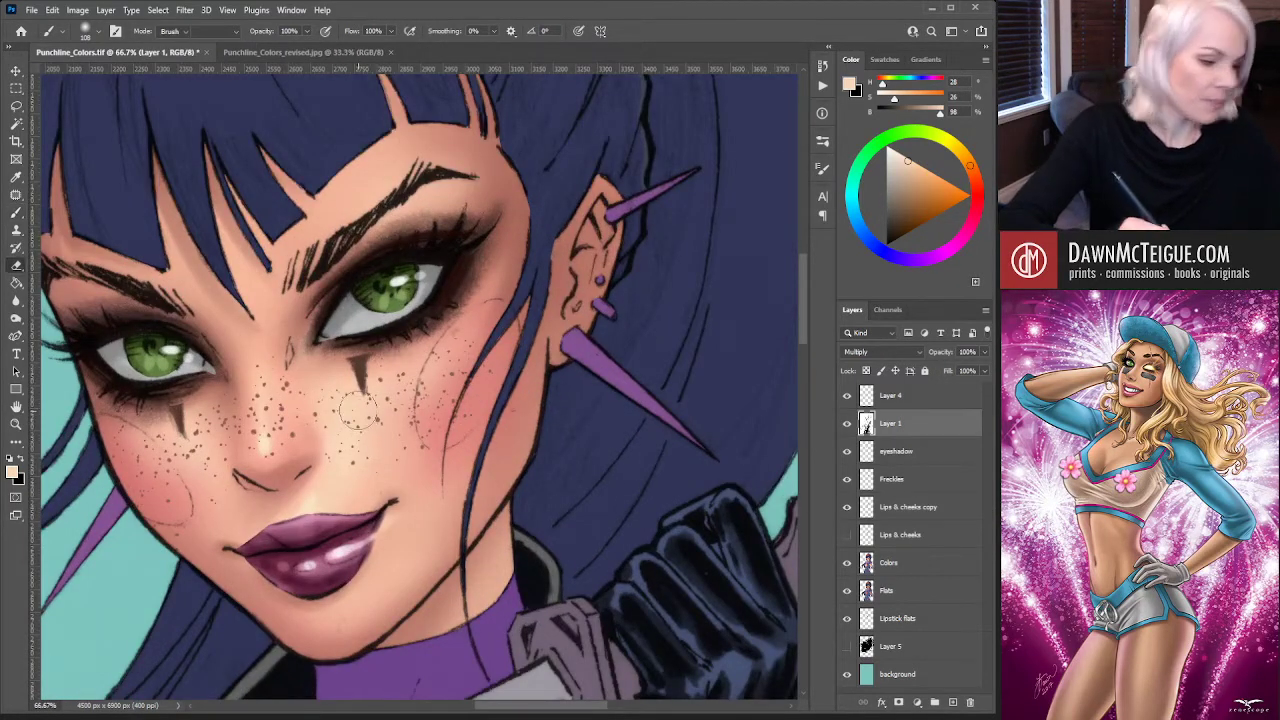
pyautogui.press('e')
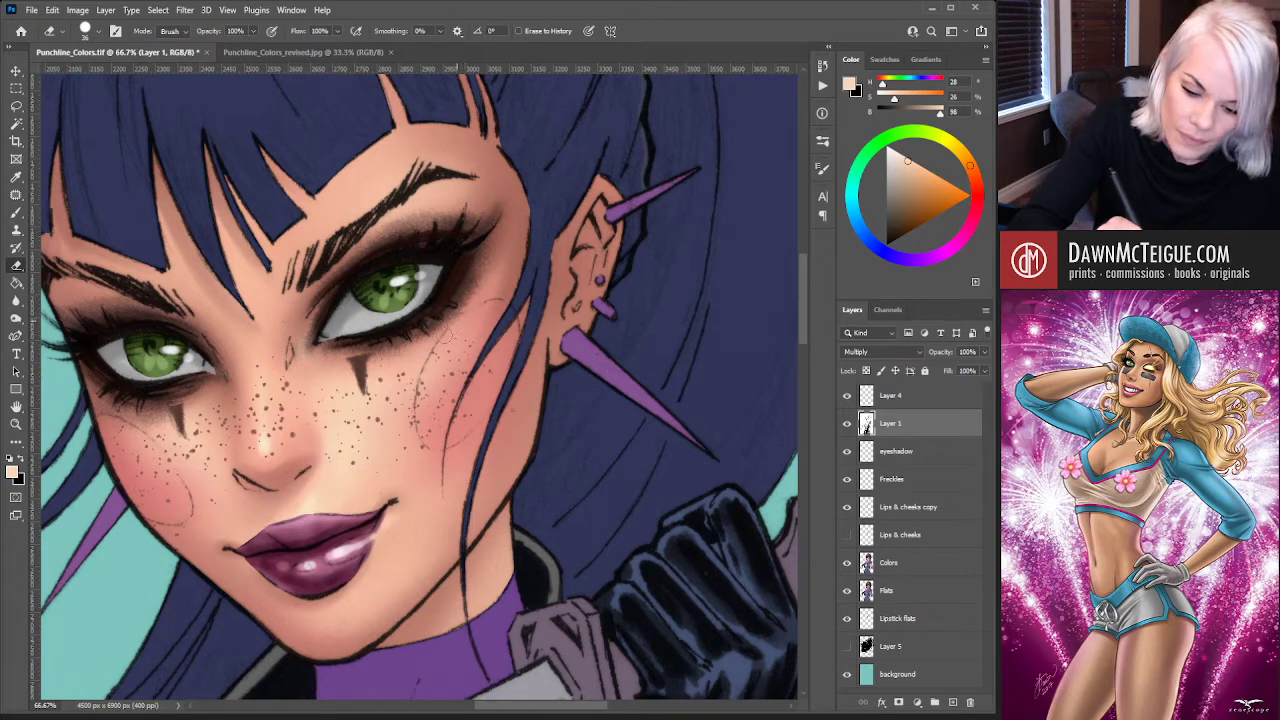
pyautogui.moveTo(445, 338)
pyautogui.mouseDown()
pyautogui.moveTo(425, 367)
pyautogui.moveTo(416, 440)
pyautogui.mouseUp()
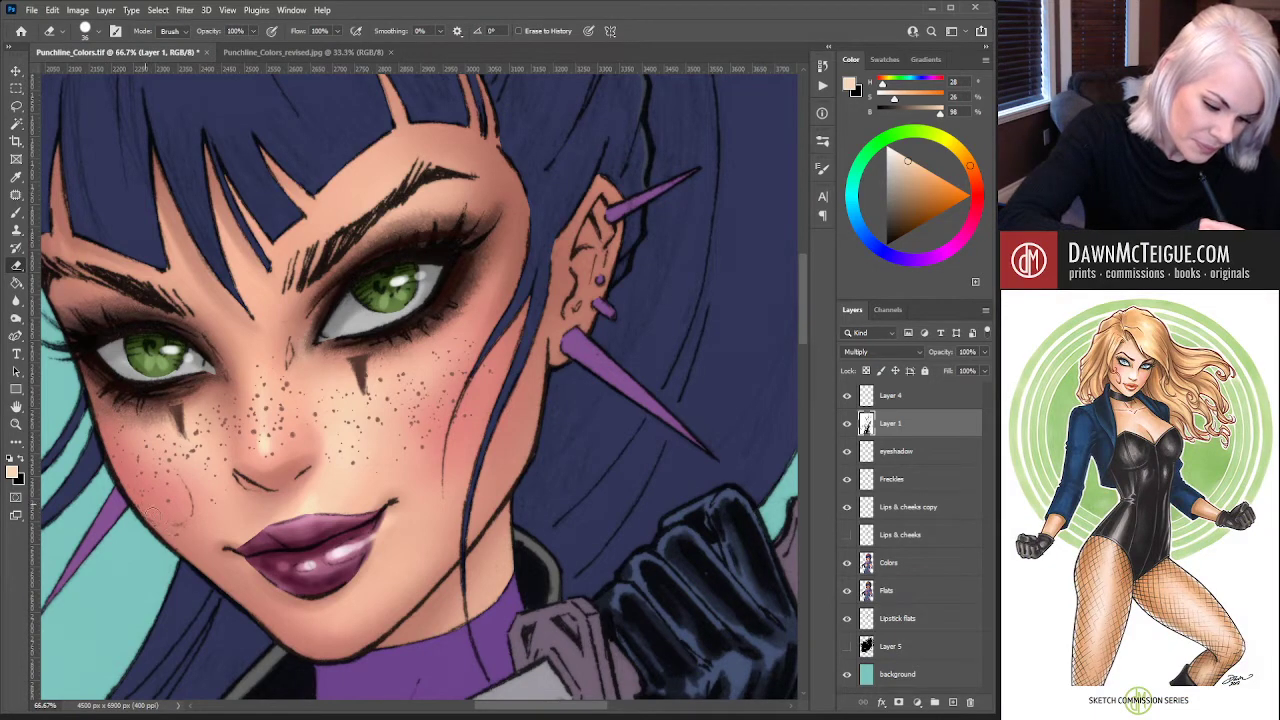
pyautogui.moveTo(133, 502)
pyautogui.mouseDown()
pyautogui.moveTo(181, 523)
pyautogui.moveTo(183, 478)
pyautogui.mouseUp()
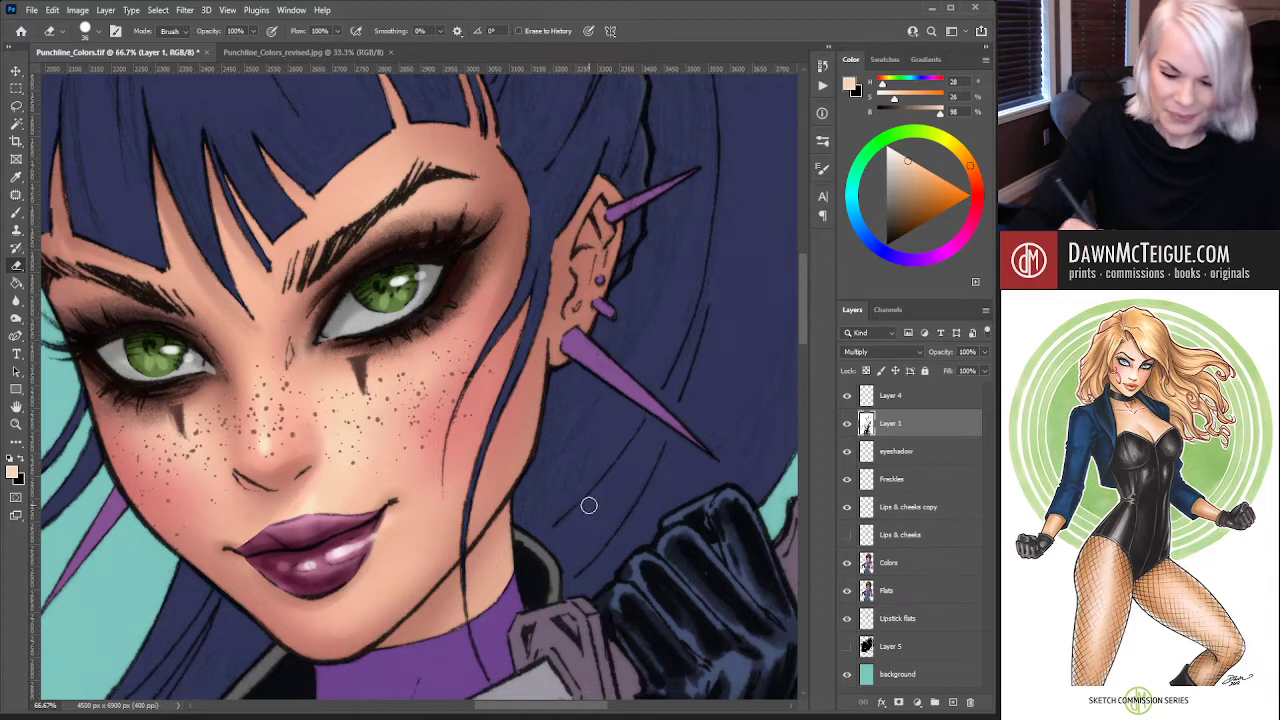
# Check the cleaned-up cheeks from farther out and touch up the line art near the tear mark on Layer 1 with the Eraser
pyautogui.keyDown('ctrl'); pyautogui.keyDown('alt'); pyautogui.click(615, 475); pyautogui.keyUp('alt'); pyautogui.keyUp('ctrl')
pyautogui.keyDown('alt'); pyautogui.click(615, 475); pyautogui.keyUp('alt')
pyautogui.keyDown('alt'); pyautogui.click(610, 480); pyautogui.keyUp('alt')
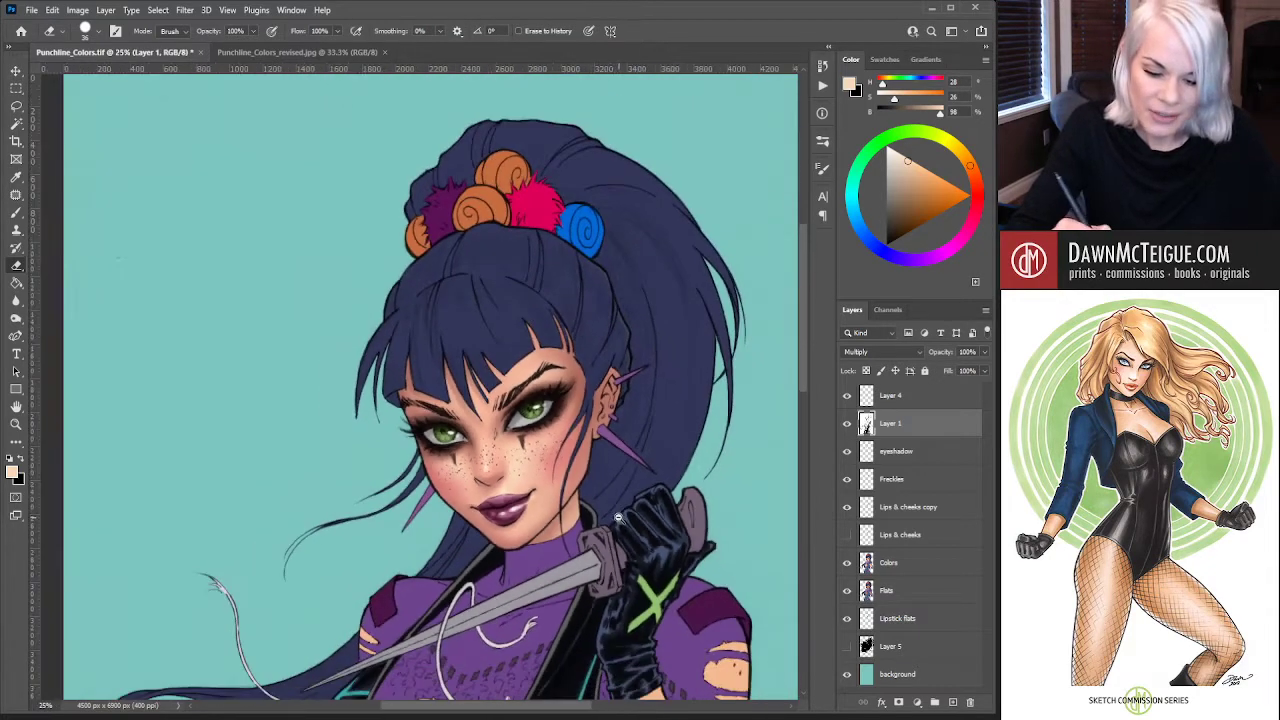
pyautogui.keyDown('alt'); pyautogui.click(603, 488); pyautogui.keyUp('alt')
pyautogui.keyDown('alt'); pyautogui.click(595, 495); pyautogui.keyUp('alt')
pyautogui.moveTo(595, 495); pyautogui.dragTo(576, 452)
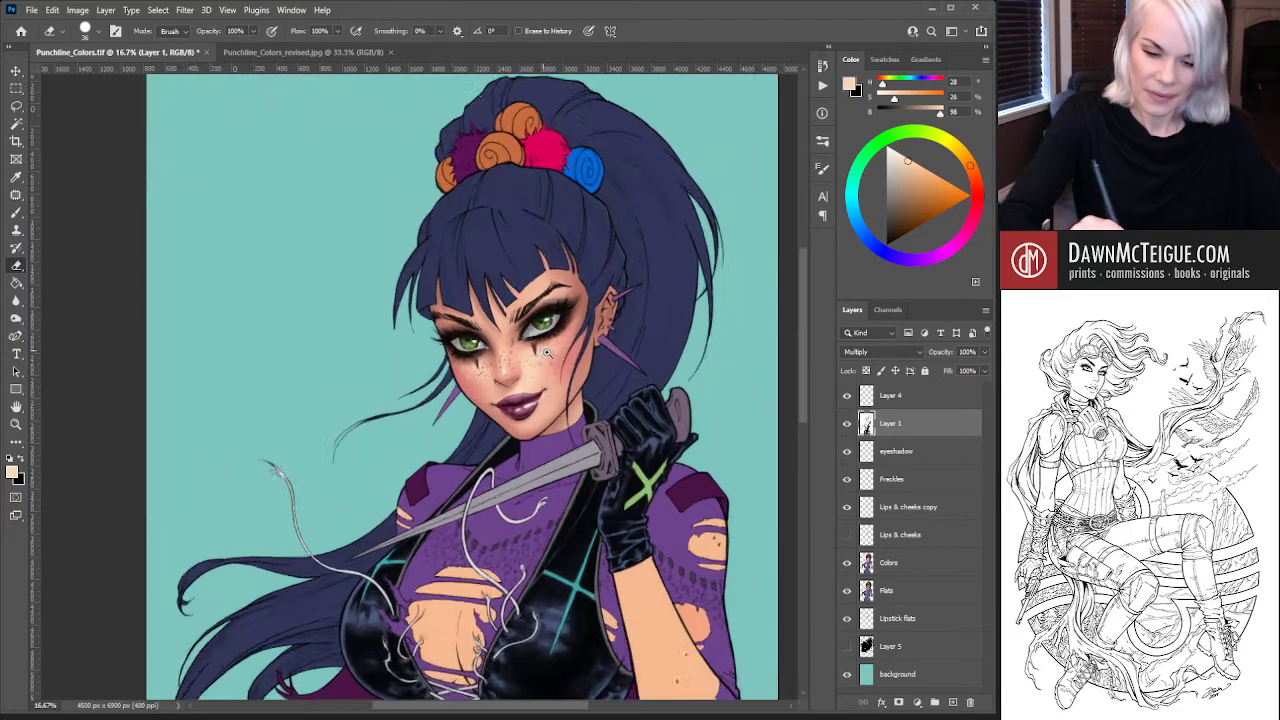
pyautogui.scroll(4, 547, 352)
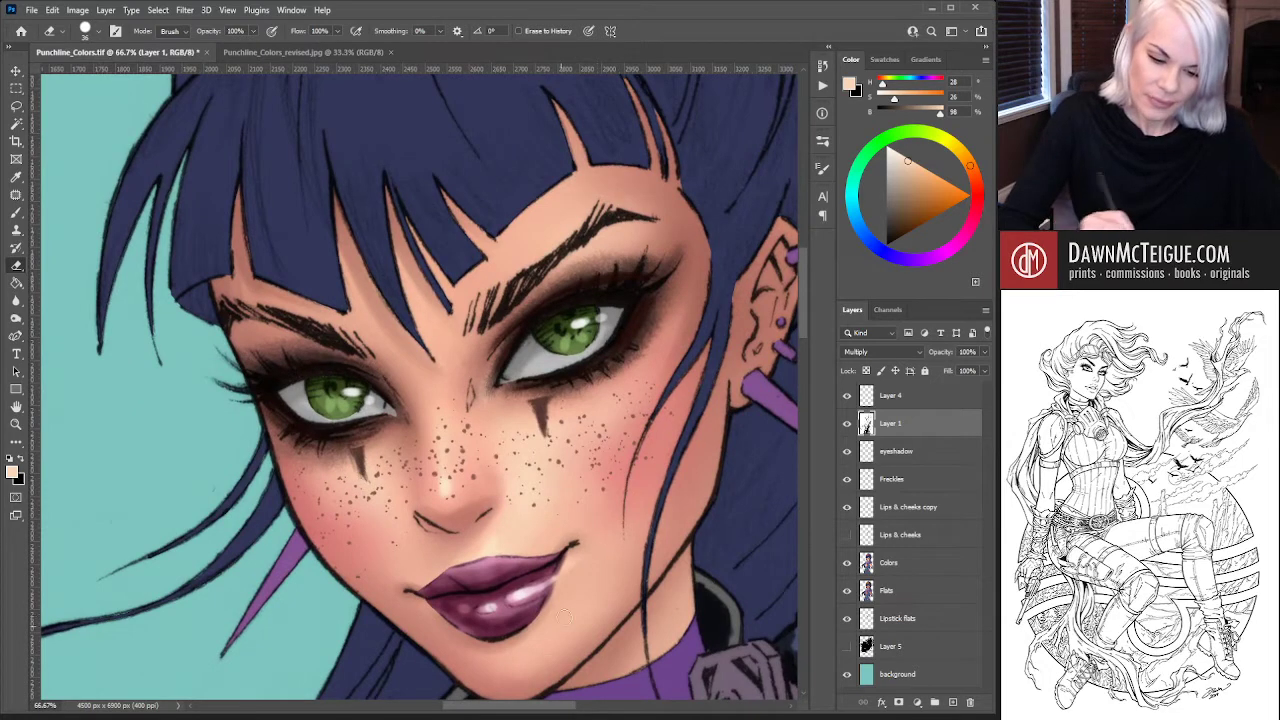
pyautogui.click(357, 462)
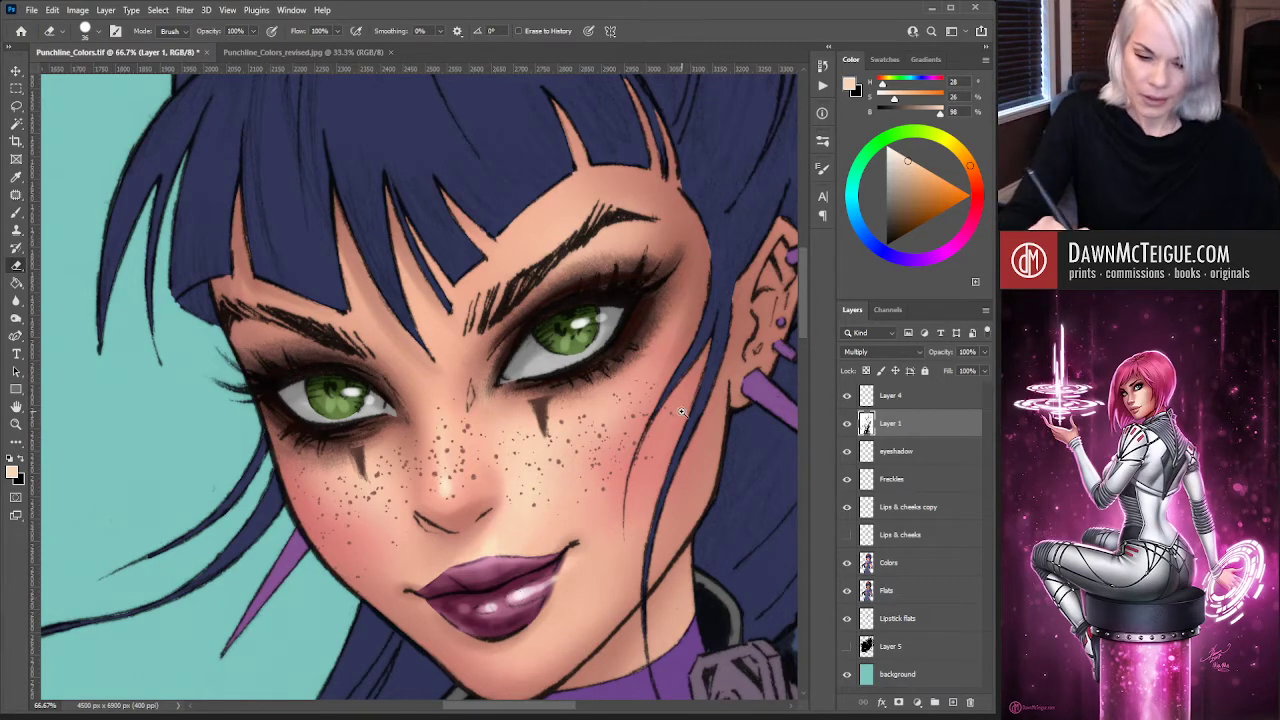
# Compare the reworked makeup with the finished coloring in Punchline_Colors_revised.jpg, ending on Punchline_Colors.tif
pyautogui.scroll(-4, 680, 412)
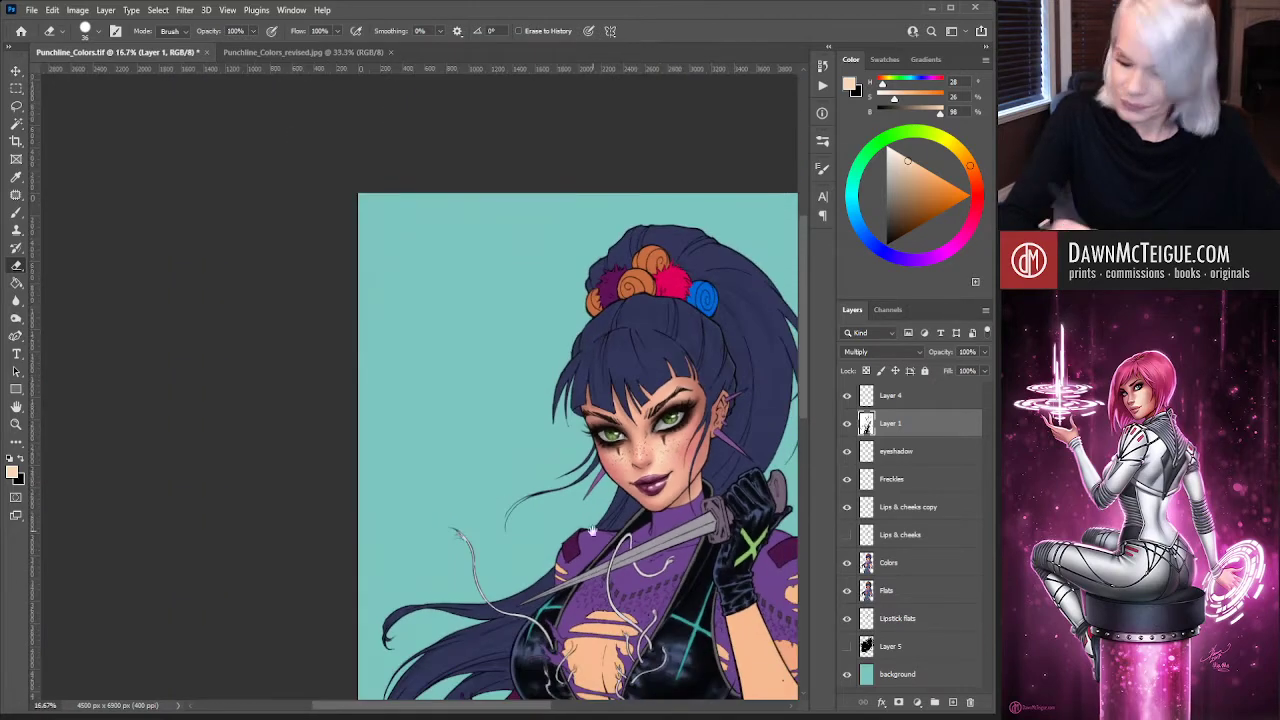
pyautogui.moveTo(592, 531); pyautogui.dragTo(528, 452)
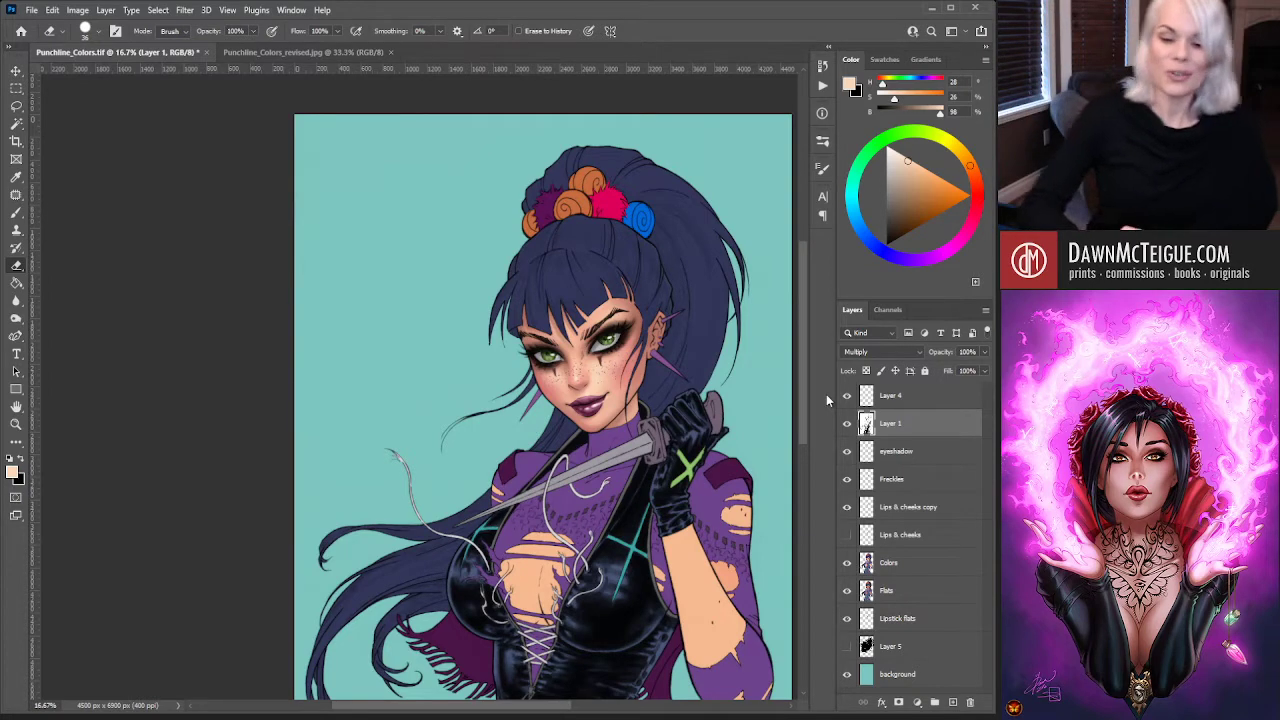
pyautogui.hotkey('ctrl', 'Tab')
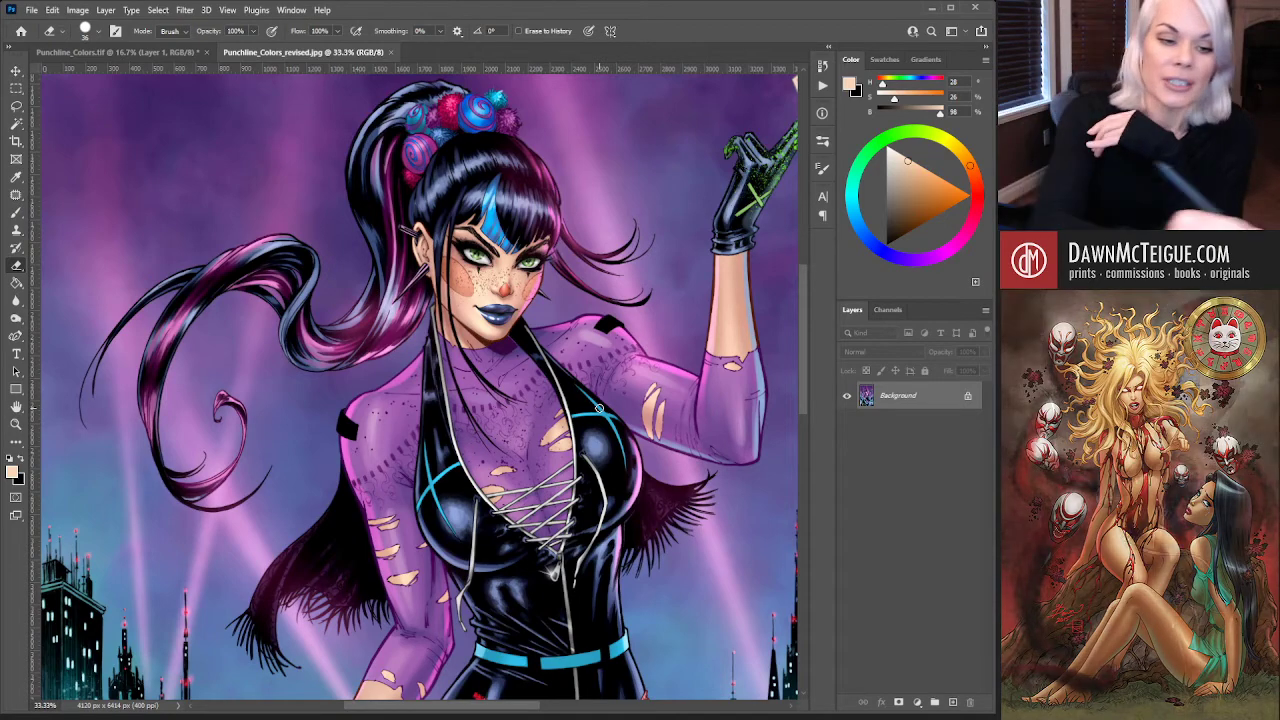
pyautogui.hotkey('ctrl', 'Tab')
pyautogui.hotkey('ctrl', 'Tab')
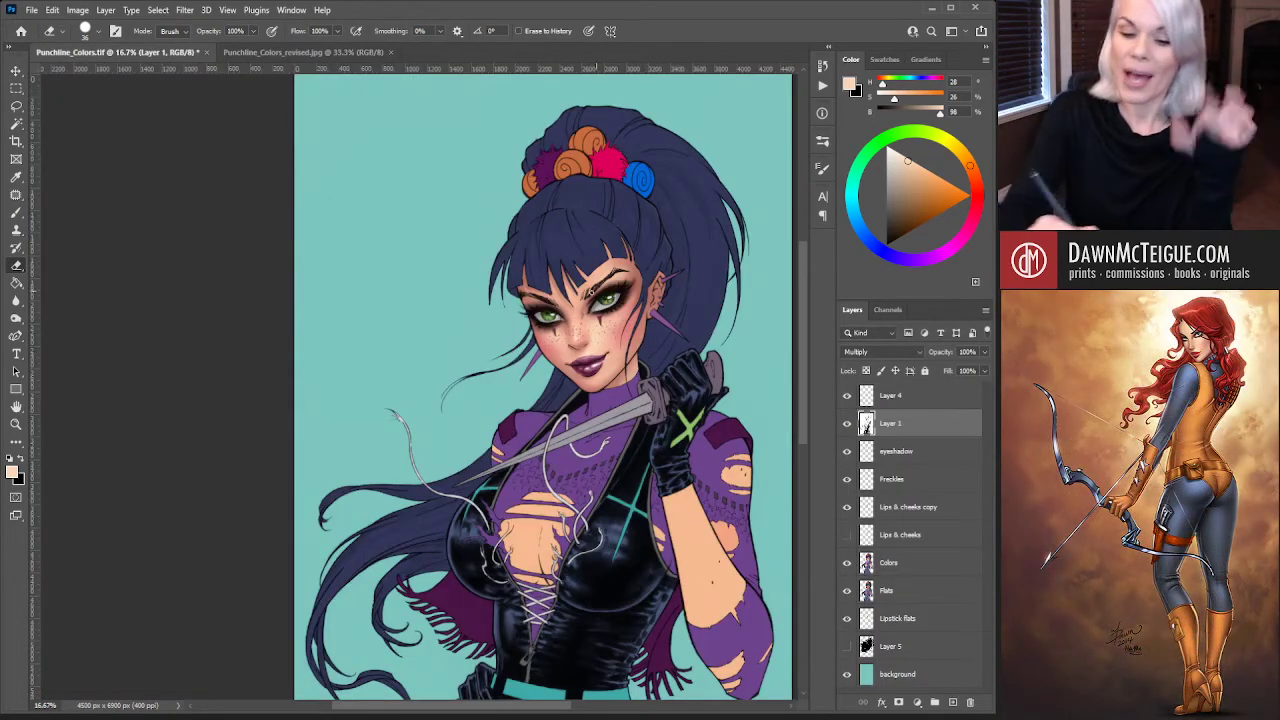
pyautogui.hotkey('ctrl', 'Tab')
pyautogui.hotkey('ctrl', 'Tab')
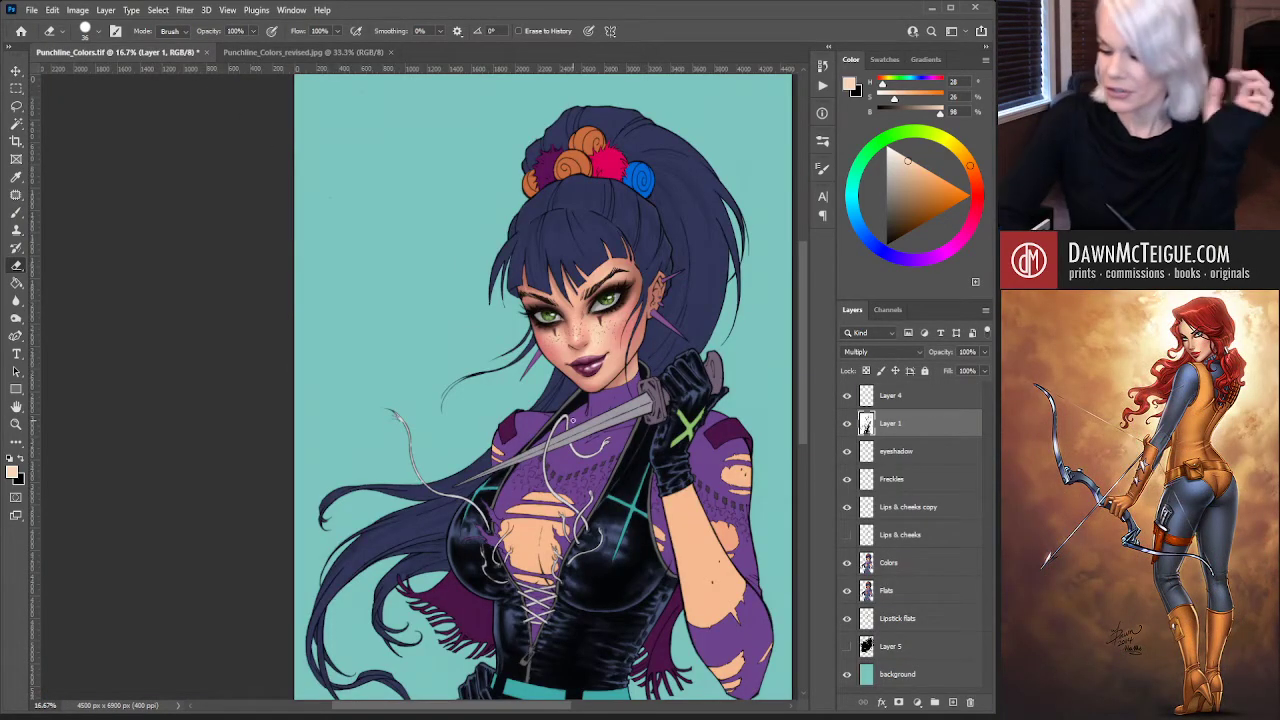
pyautogui.hotkey('ctrl', 'Tab')
pyautogui.hotkey('ctrl', 'Tab')
pyautogui.hotkey('ctrl', 'Tab')
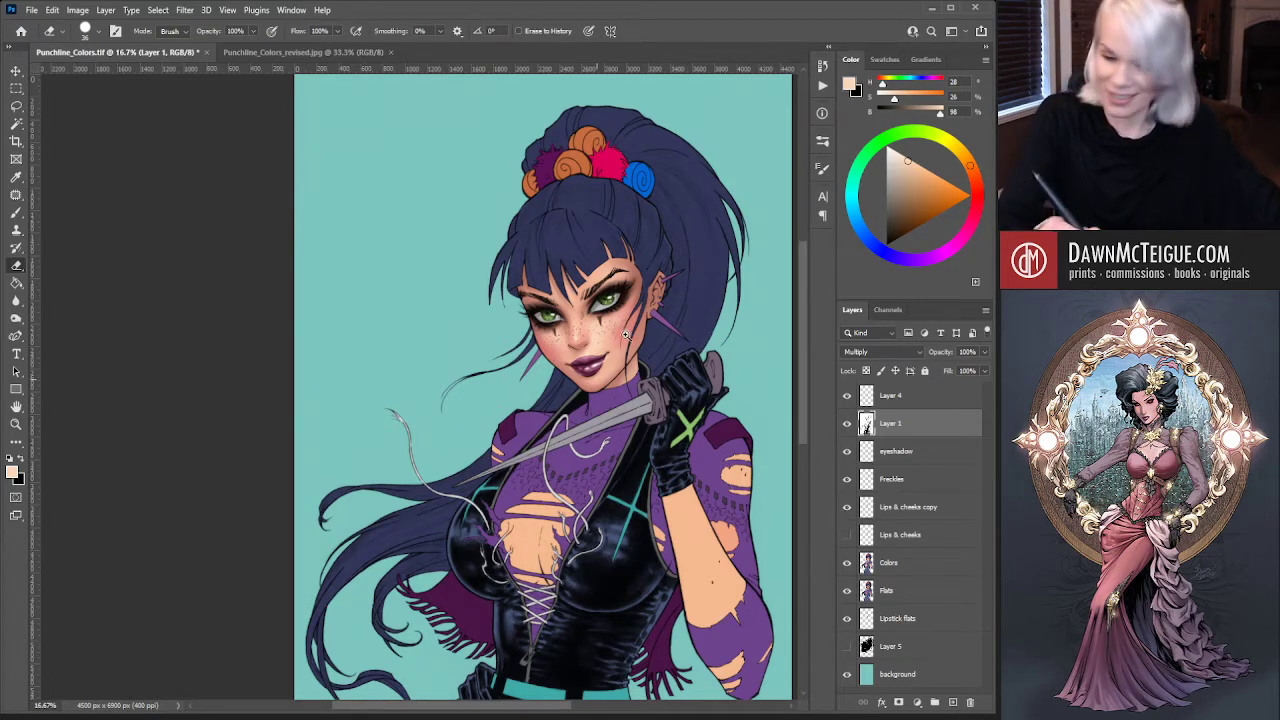
# Compare the face close up with the Lips & cheeks copy layer hidden and shown, leaving it visible
pyautogui.scroll(2, 630, 347)
pyautogui.scroll(2, 630, 347)
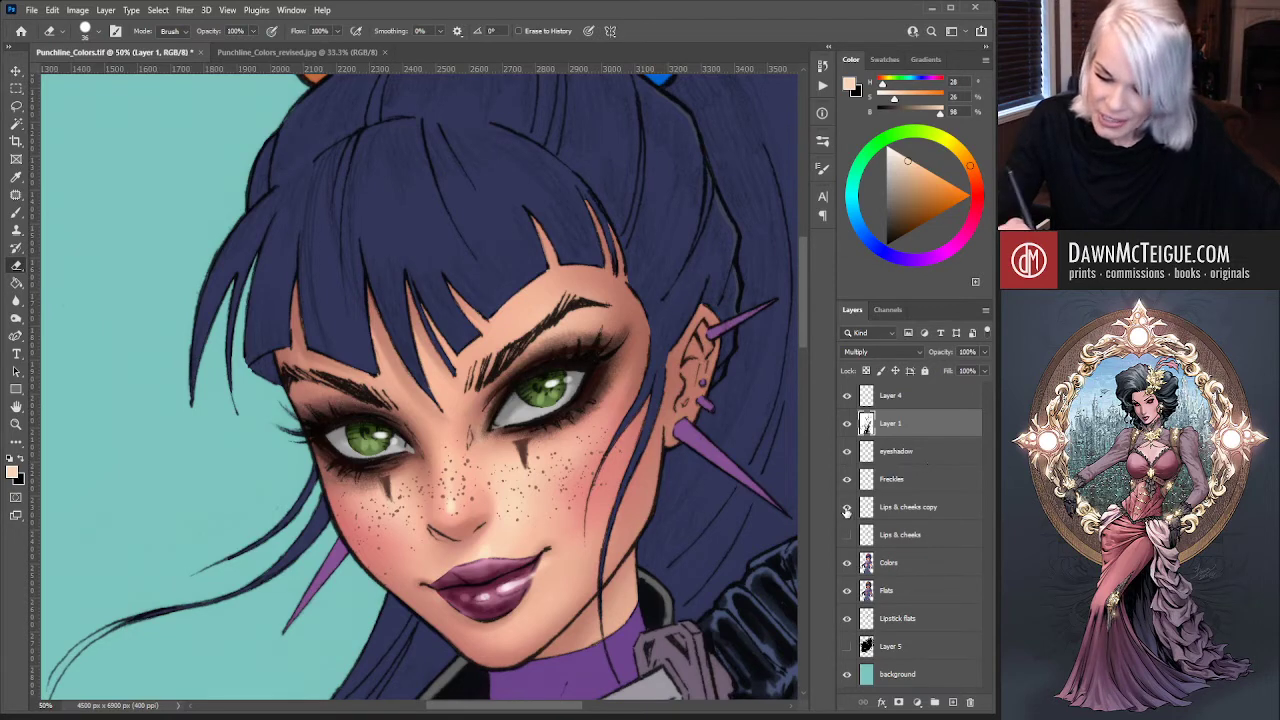
pyautogui.click(847, 508)
pyautogui.click(846, 509)
pyautogui.click(845, 511)
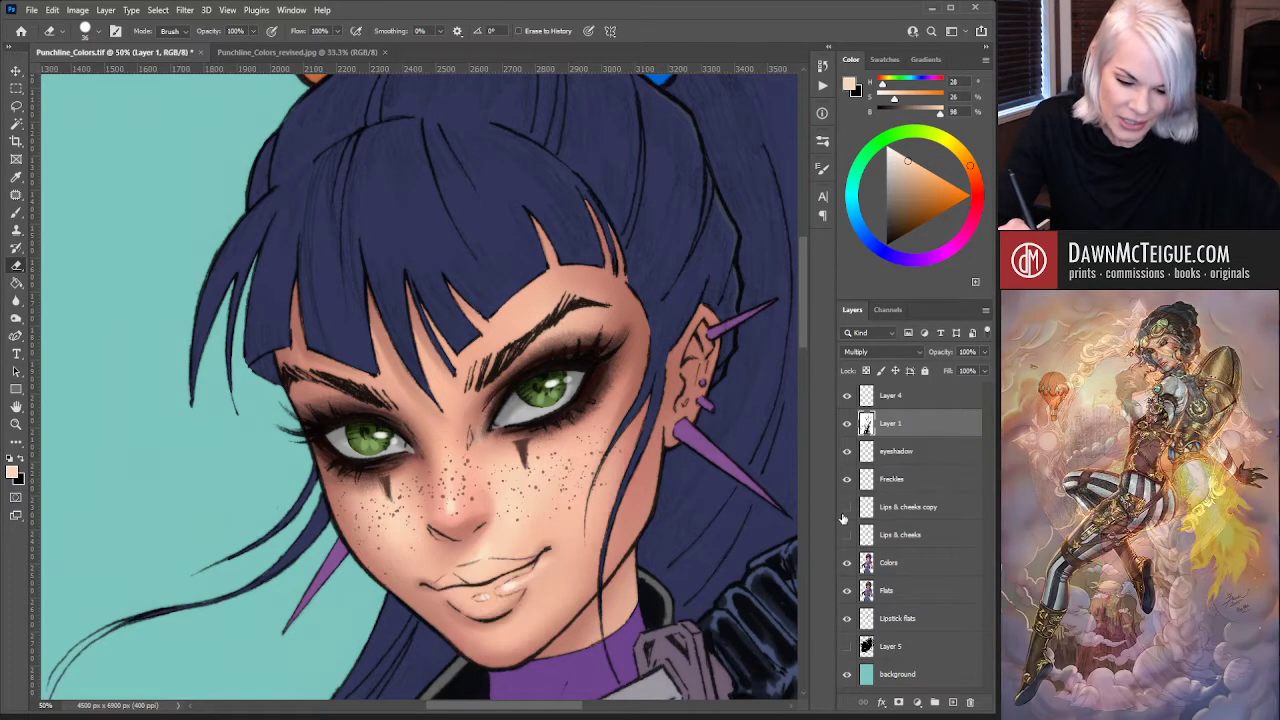
pyautogui.click(845, 512)
pyautogui.click(843, 517)
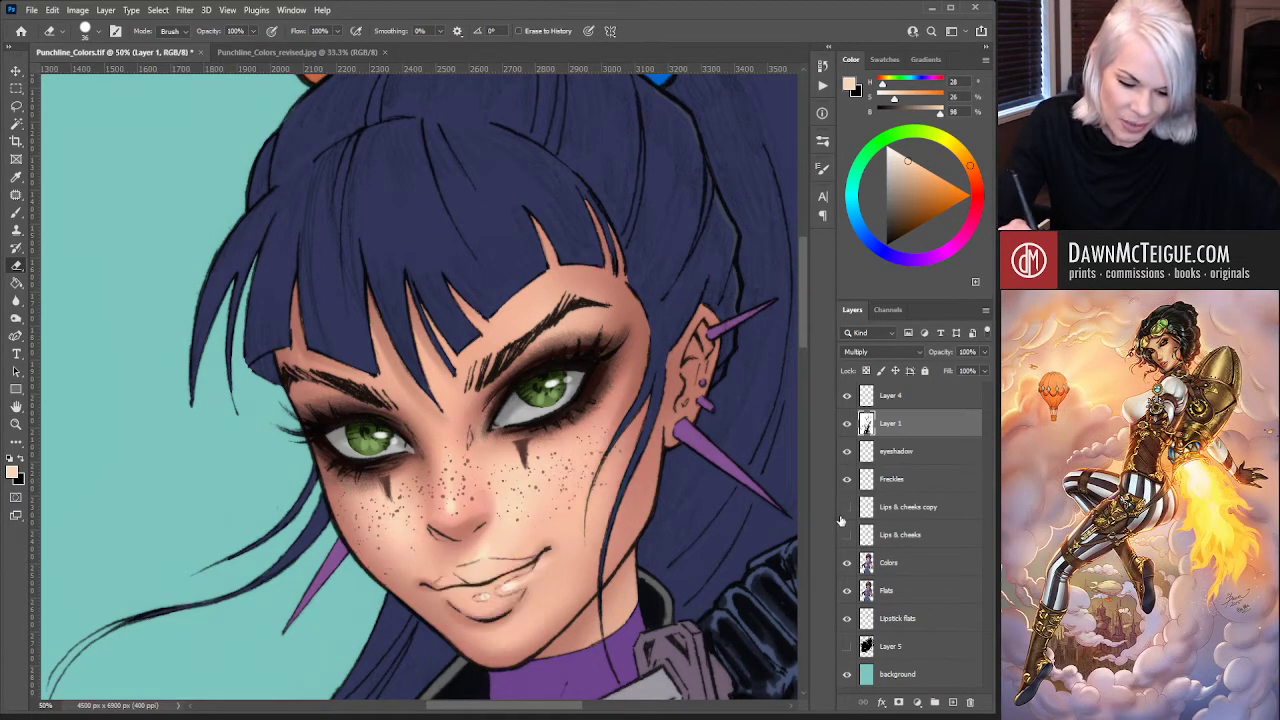
pyautogui.click(842, 519)
pyautogui.click(841, 521)
pyautogui.click(841, 525)
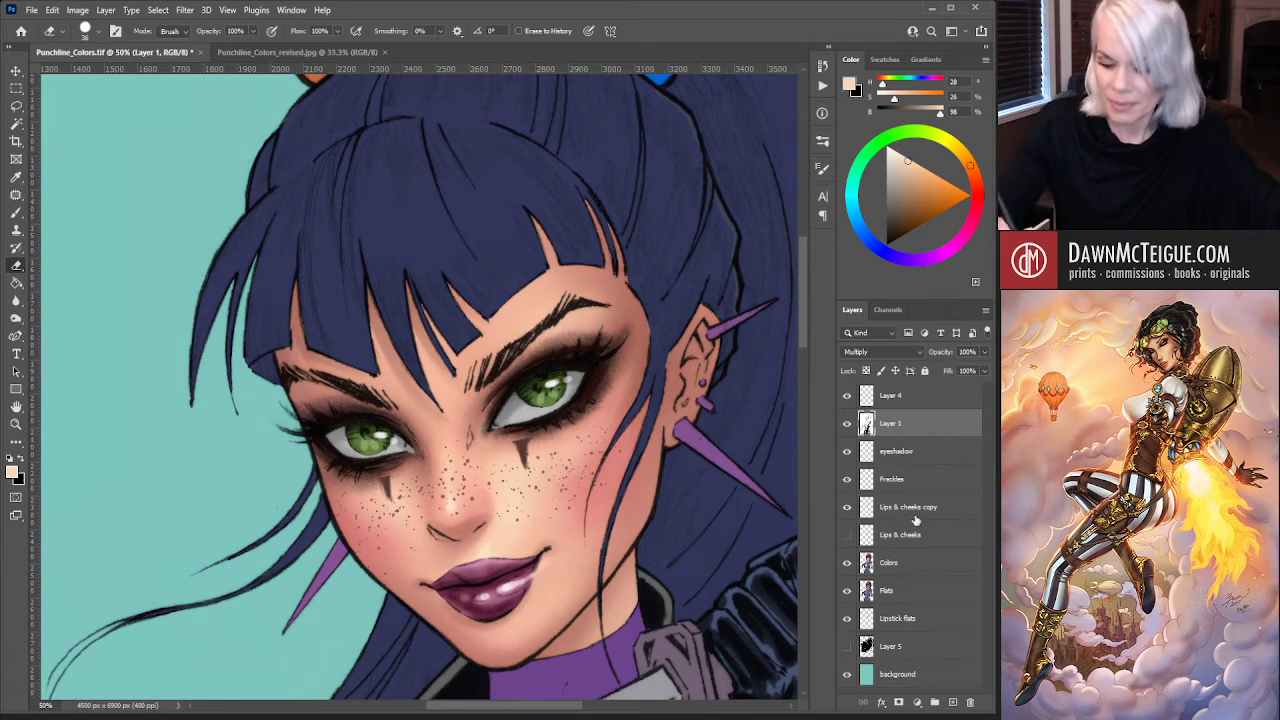
# Delete the original Lips & cheeks layer and check the makeup with the copy hidden and shown, leaving the copy visible
pyautogui.moveTo(924, 512); pyautogui.dragTo(919, 548)
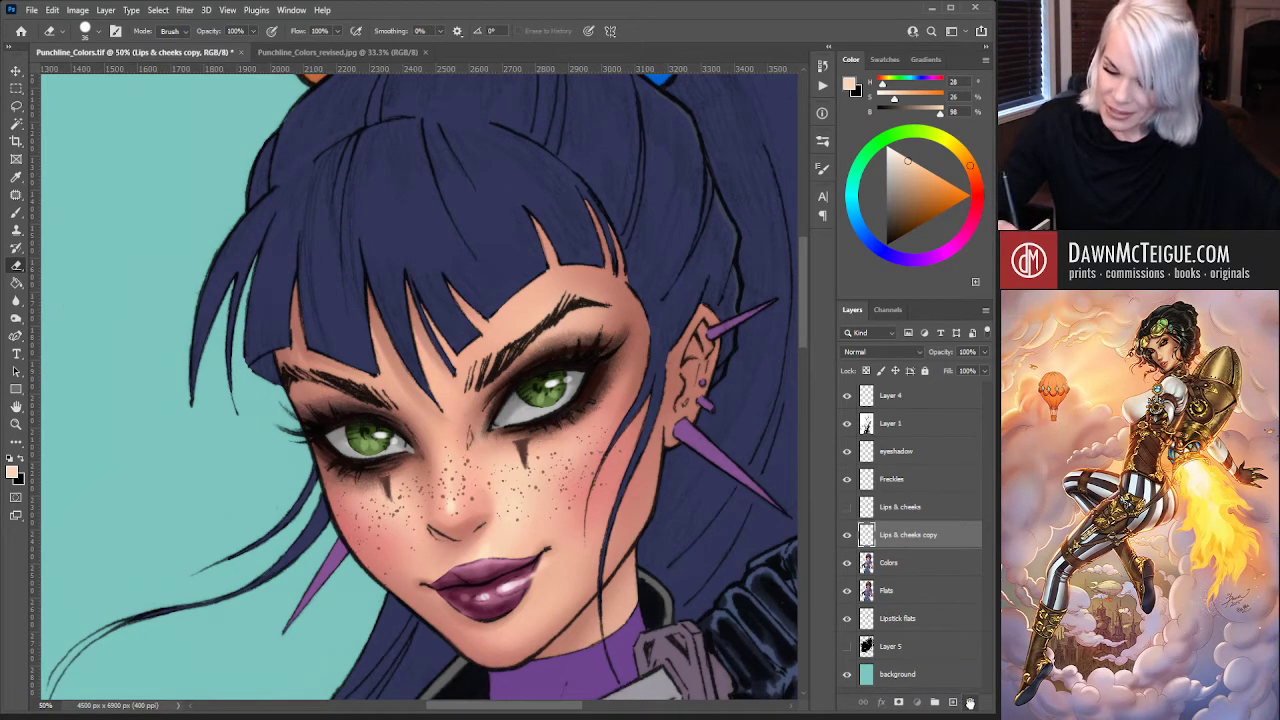
pyautogui.moveTo(969, 703); pyautogui.dragTo(969, 703)
pyautogui.click(847, 508)
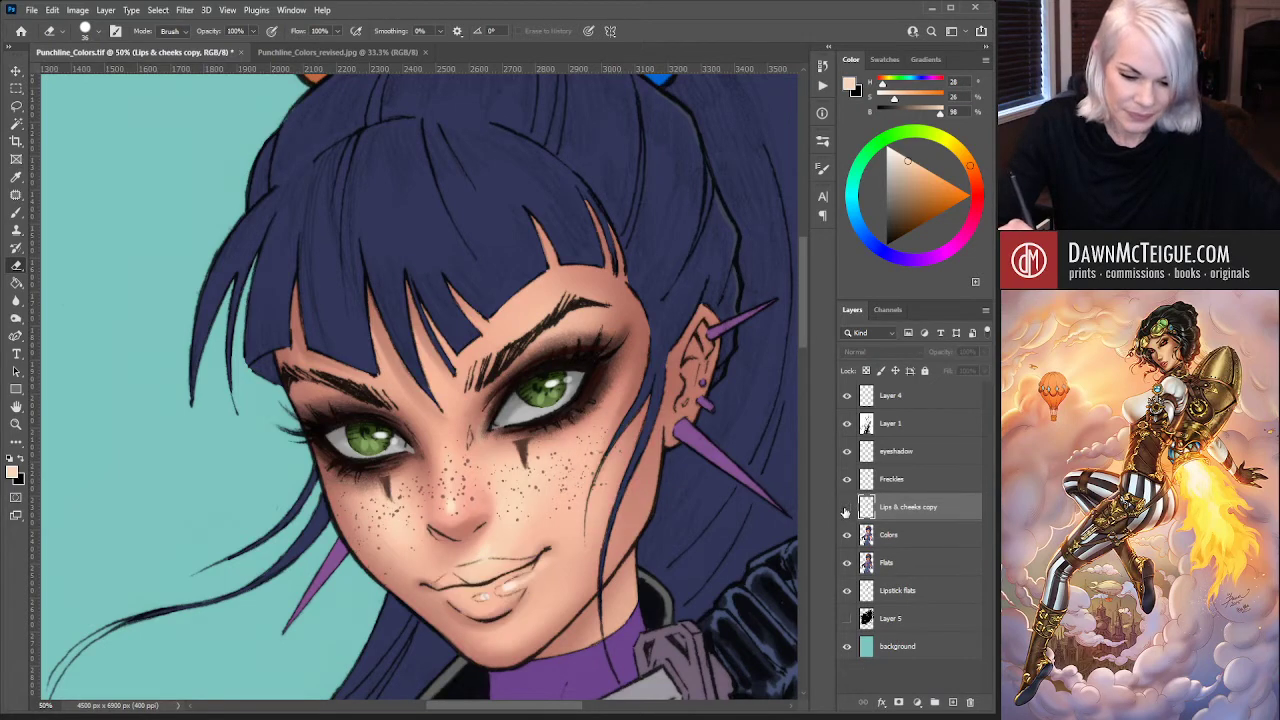
pyautogui.click(847, 508)
pyautogui.click(847, 508)
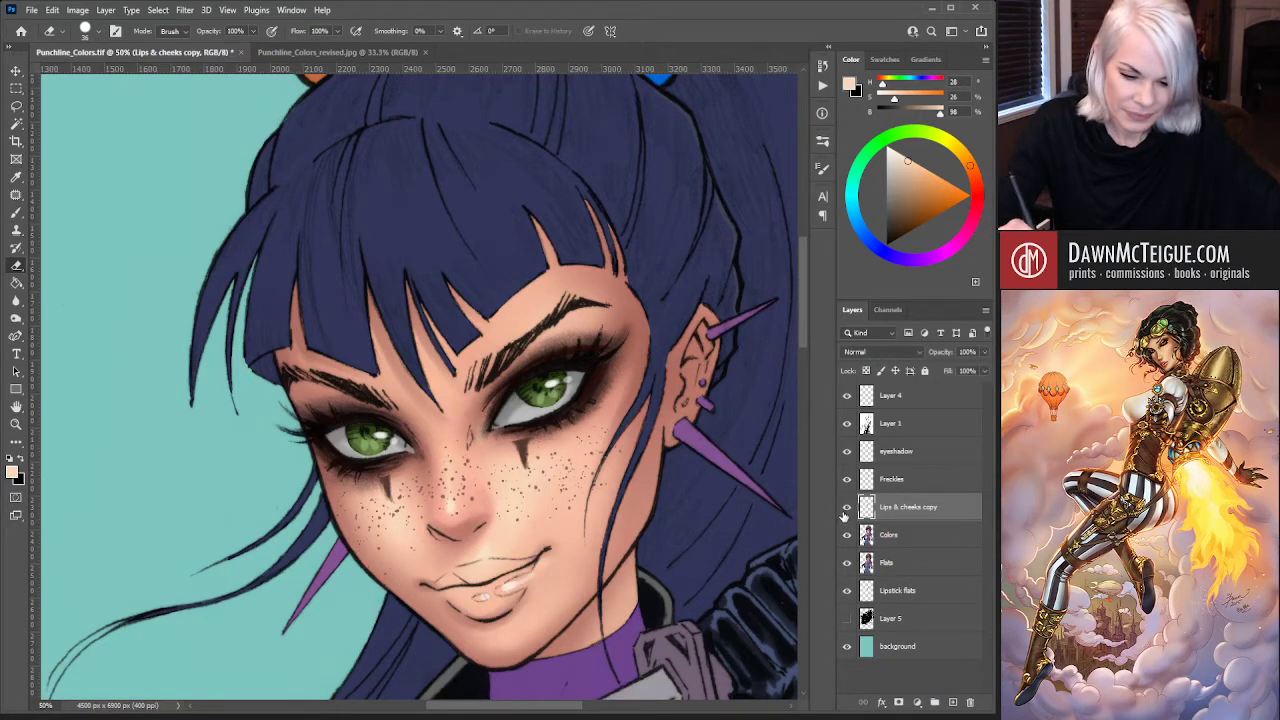
pyautogui.click(847, 508)
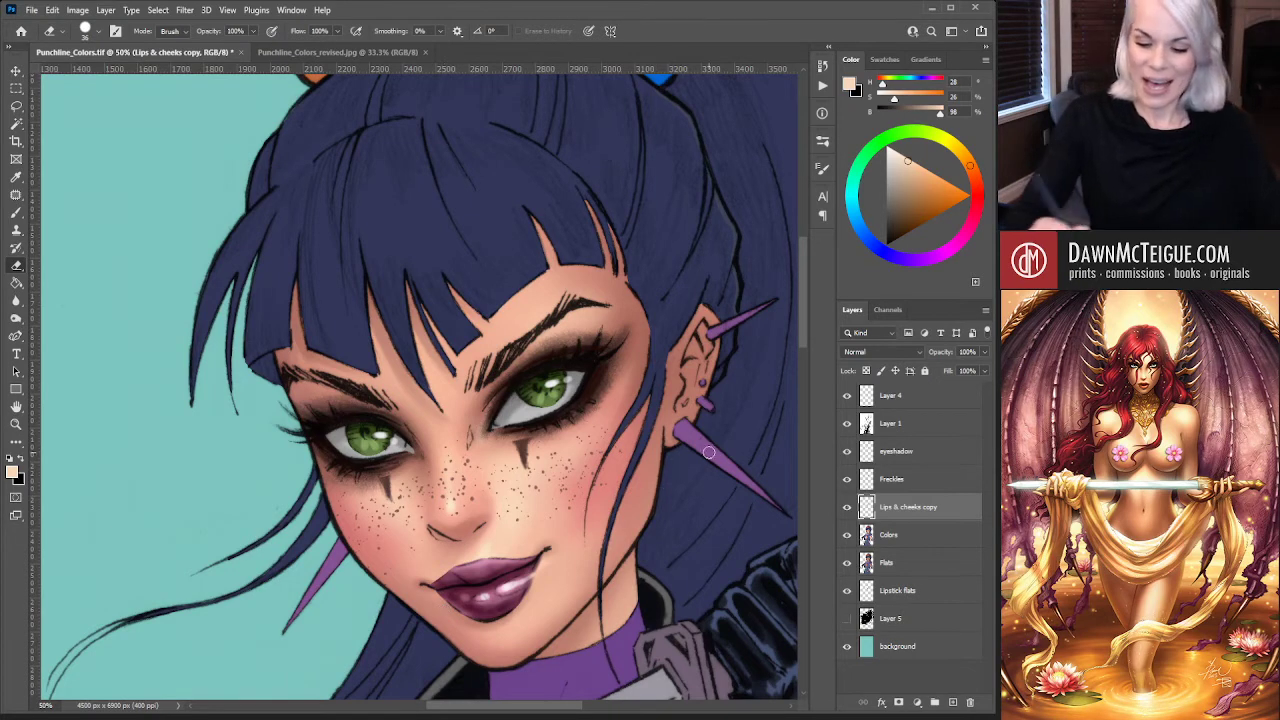
# Blend the blush on the Lips & cheeks copy layer using an enlarged brush with blush pinks and a light skin tone sampled from the face
pyautogui.press('b')
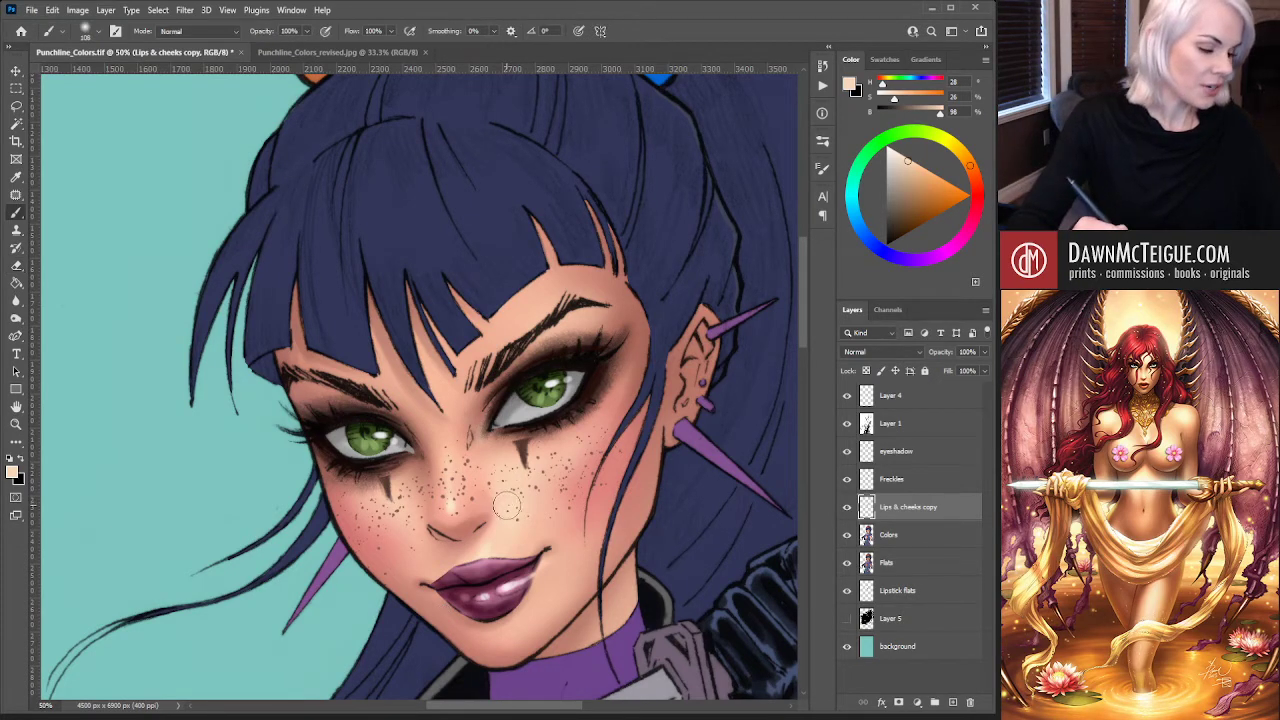
pyautogui.keyDown('alt'); pyautogui.click(572, 516); pyautogui.keyUp('alt')
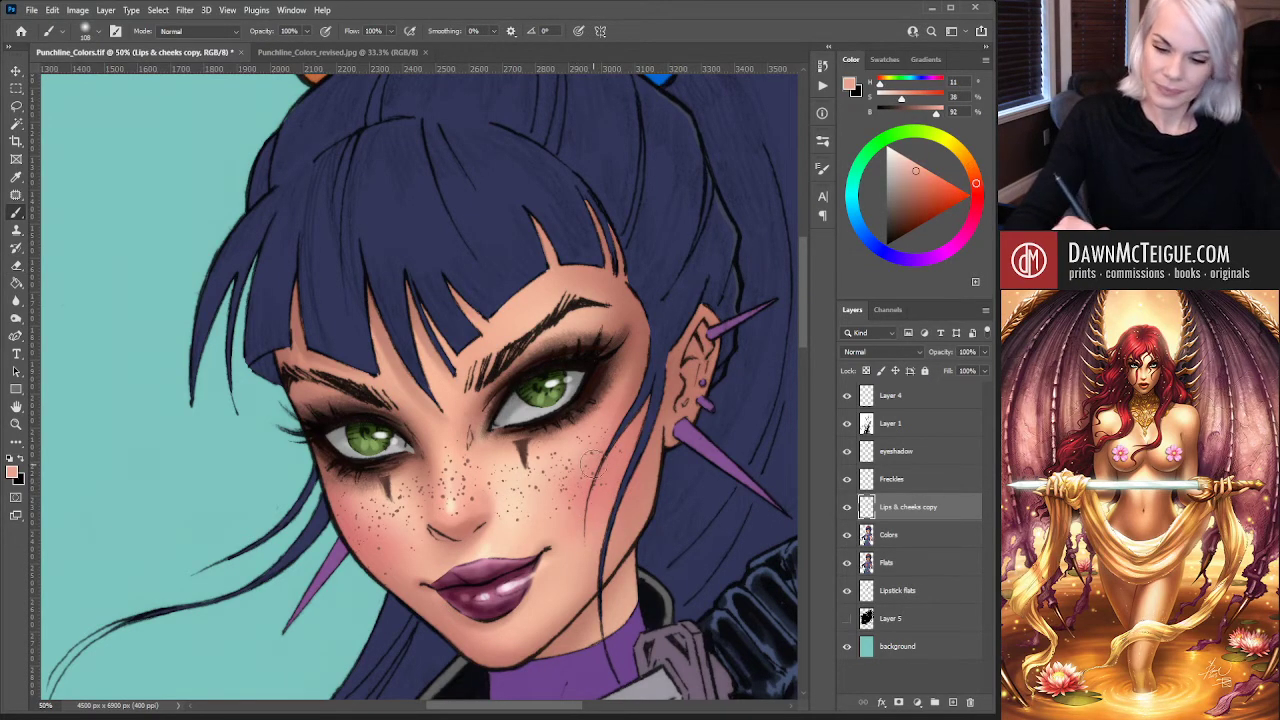
pyautogui.press(']')
pyautogui.press(']')
pyautogui.press(']')
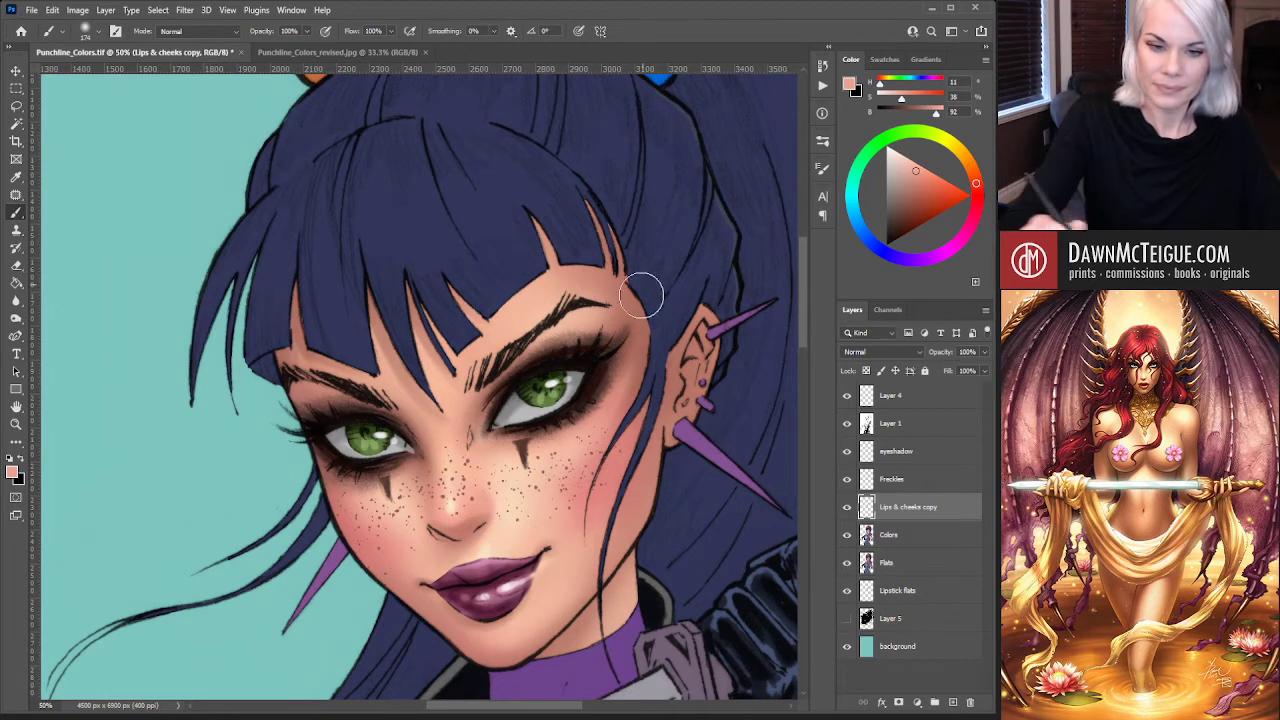
pyautogui.keyDown('alt'); pyautogui.click(553, 481); pyautogui.keyUp('alt')
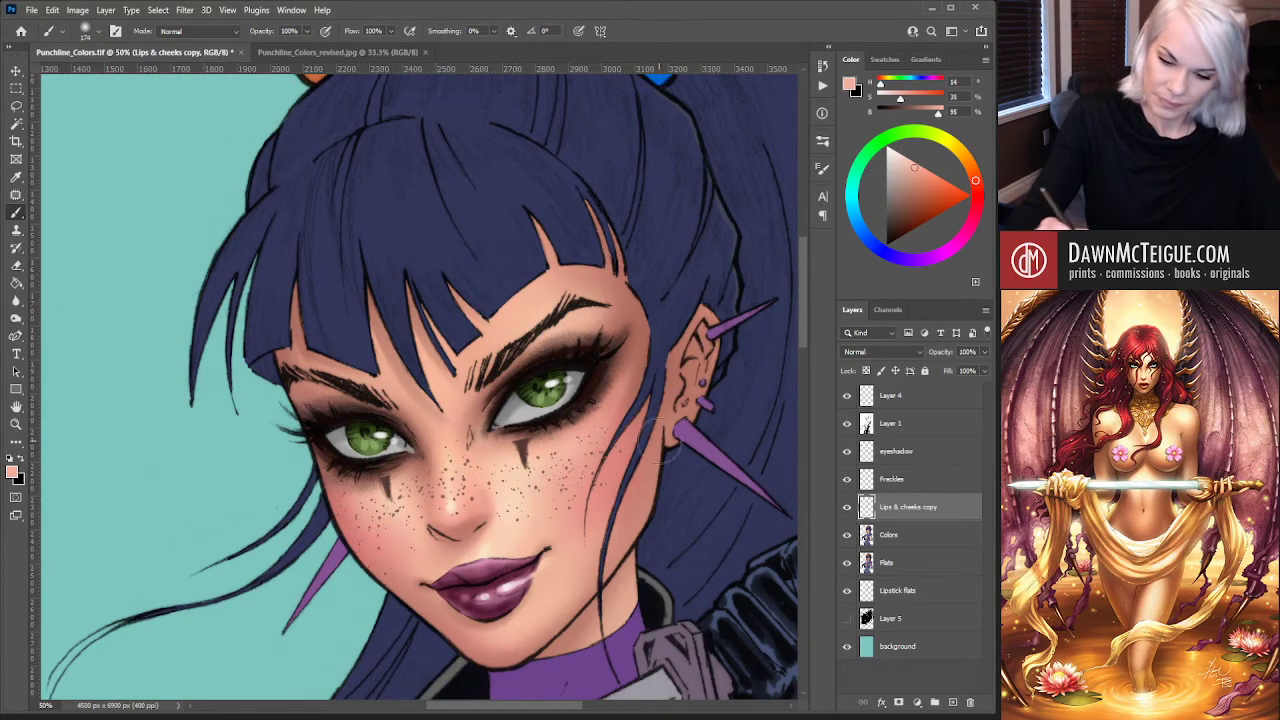
pyautogui.keyDown('alt'); pyautogui.click(618, 458); pyautogui.keyUp('alt')
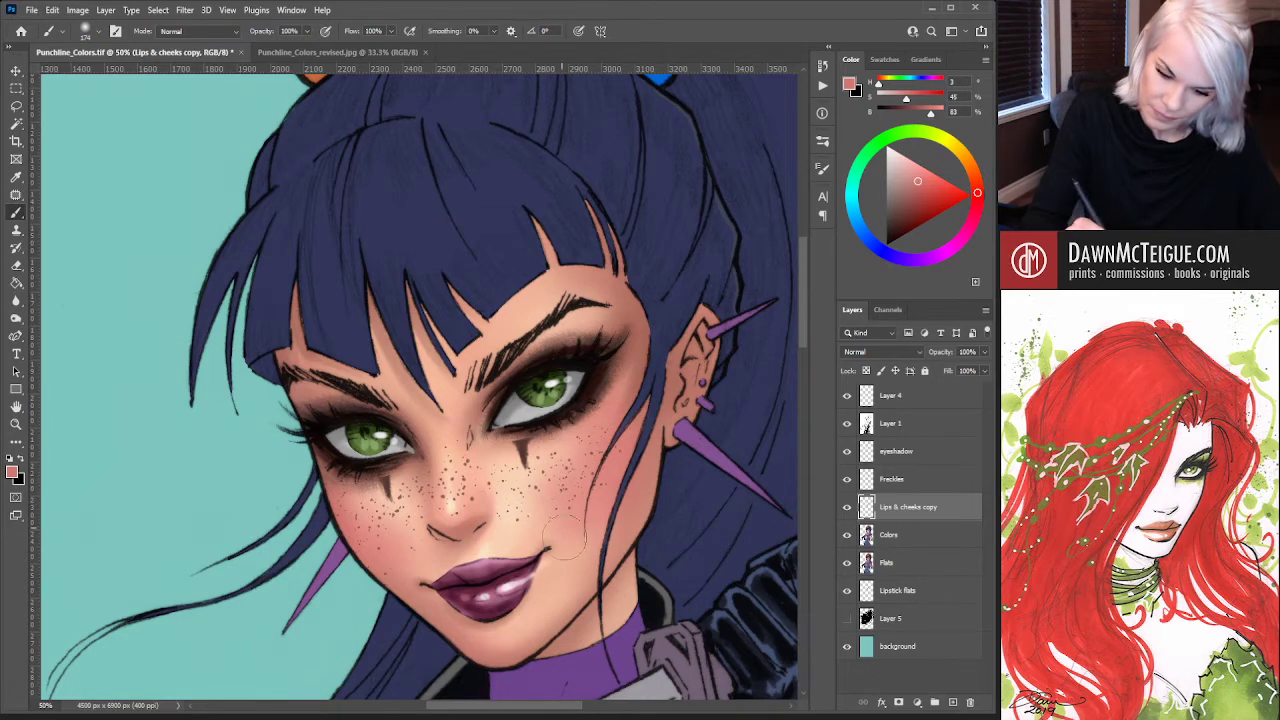
pyautogui.keyDown('alt'); pyautogui.click(488, 545); pyautogui.keyUp('alt')
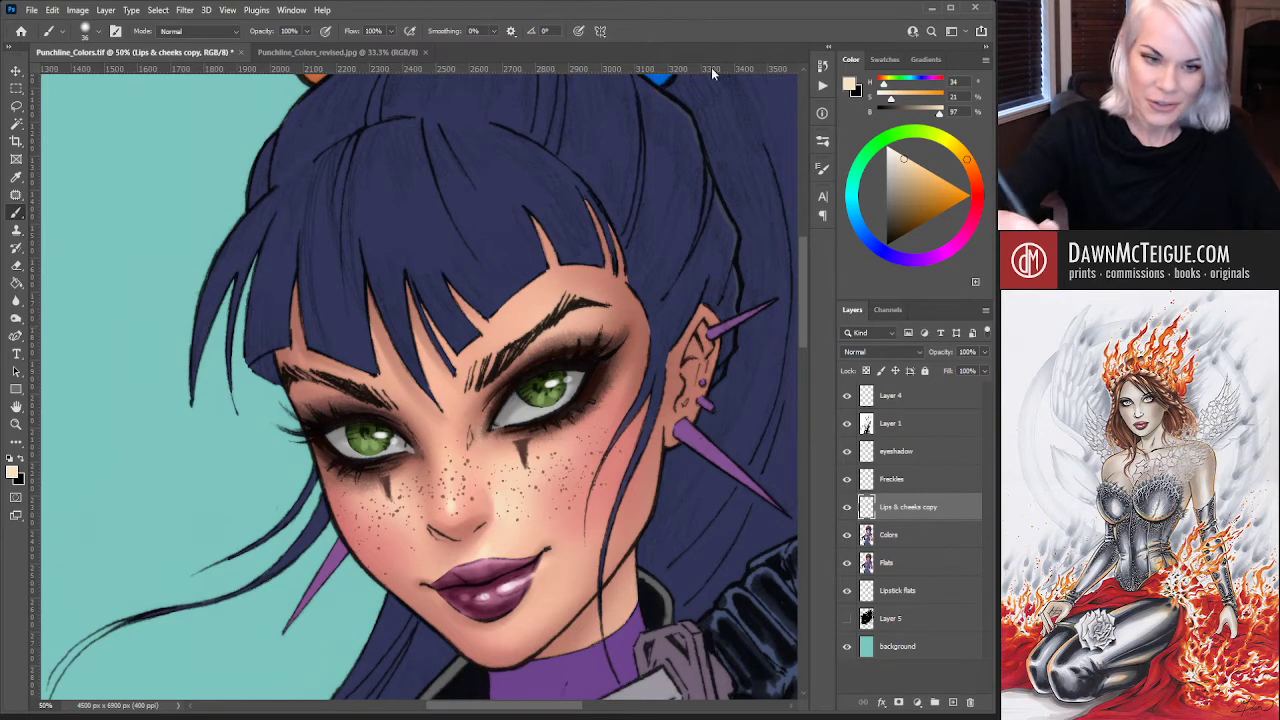
# Set the brush opacity and flow to 82%
pyautogui.press('8')
pyautogui.press('2')
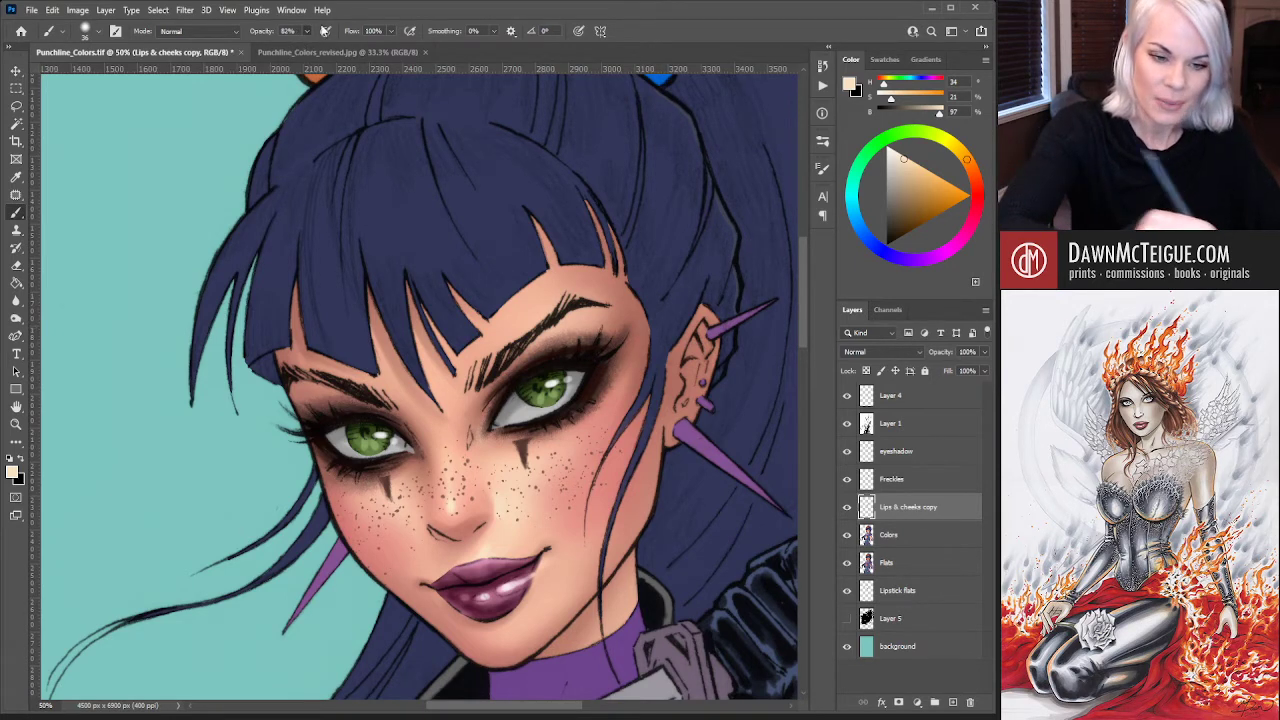
pyautogui.hotkey('shift', '8')
pyautogui.hotkey('shift', '2')
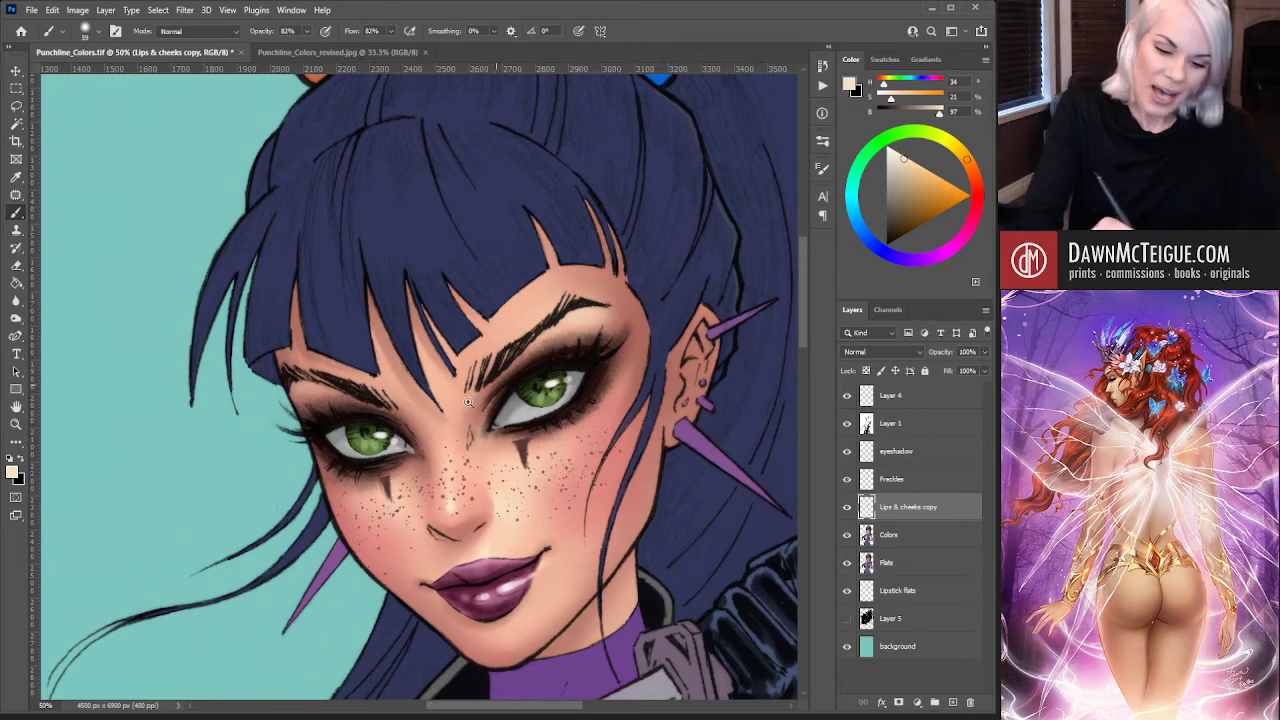
# Review the makeup on the whole figure and close up, and select the Lips & cheeks copy and Colors layers together, keeping both visible
pyautogui.hotkey('ctrl', '-')
pyautogui.hotkey('ctrl', '-')
pyautogui.hotkey('ctrl', '-')
pyautogui.hotkey('ctrl', '-')
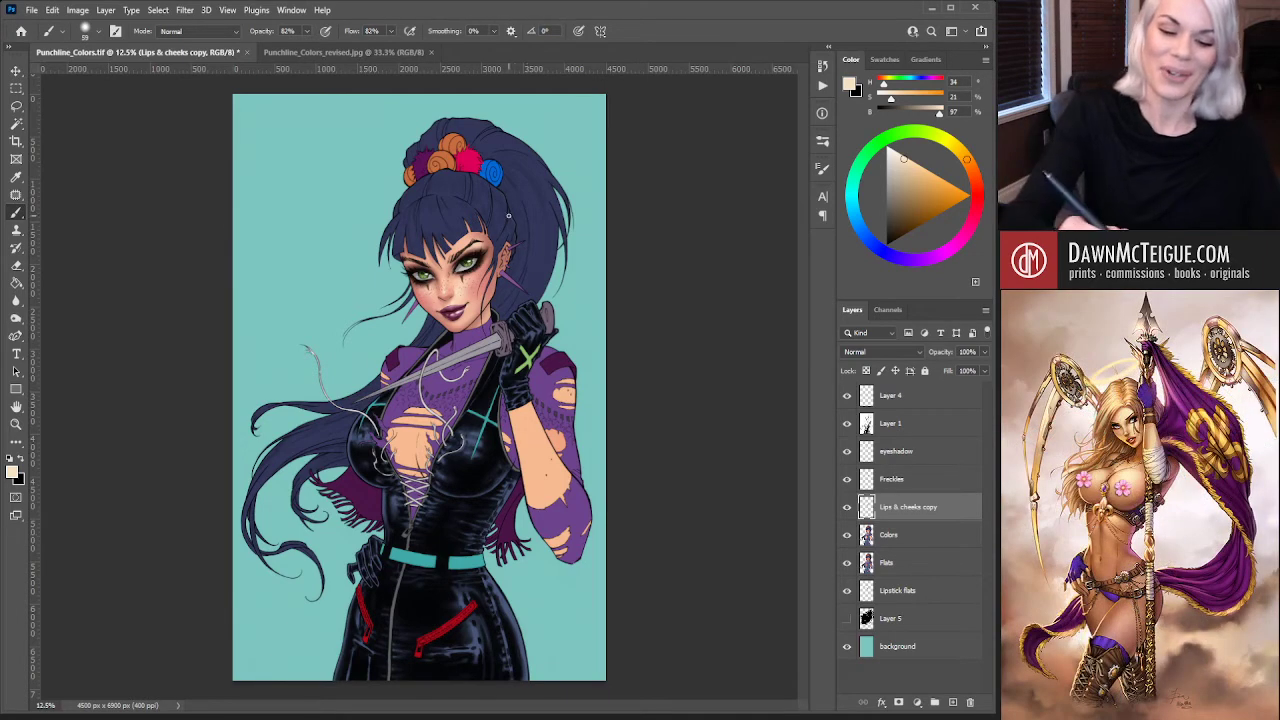
pyautogui.scroll(3, 526, 258)
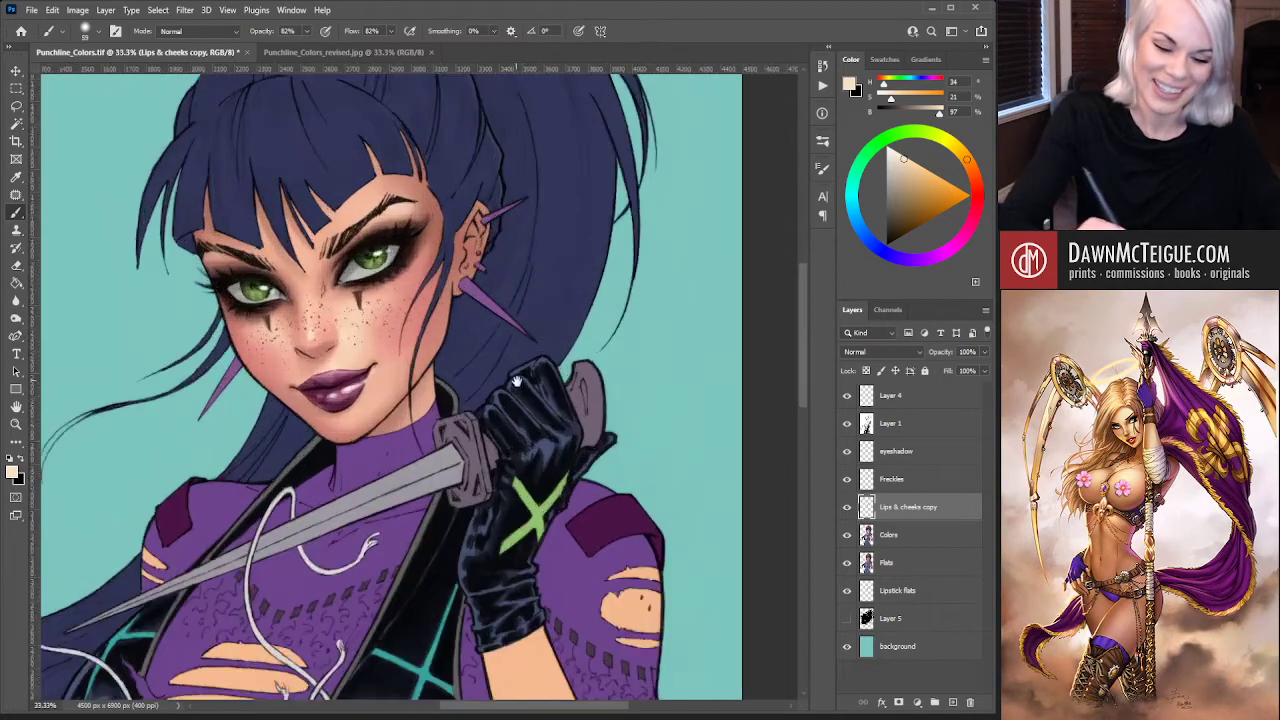
pyautogui.moveTo(517, 381); pyautogui.dragTo(663, 382)
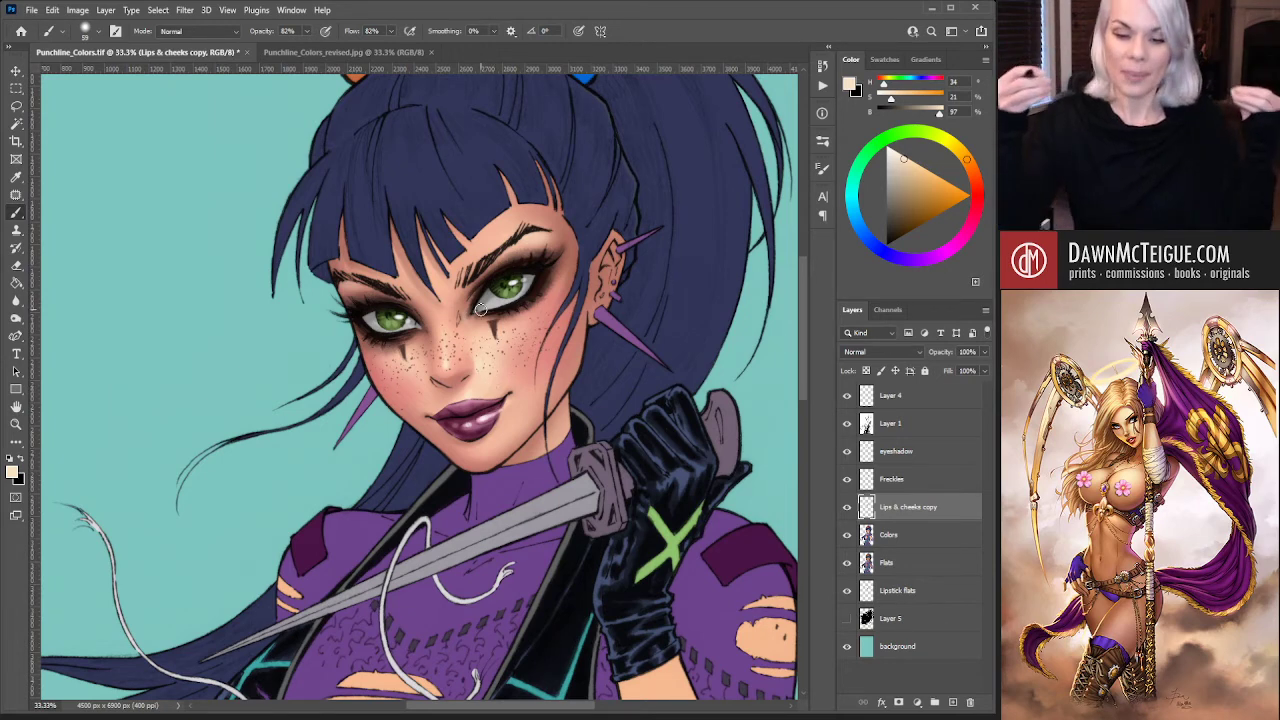
pyautogui.keyDown('shift'); pyautogui.click(924, 537); pyautogui.keyUp('shift')
pyautogui.click(847, 508)
pyautogui.click(847, 508)
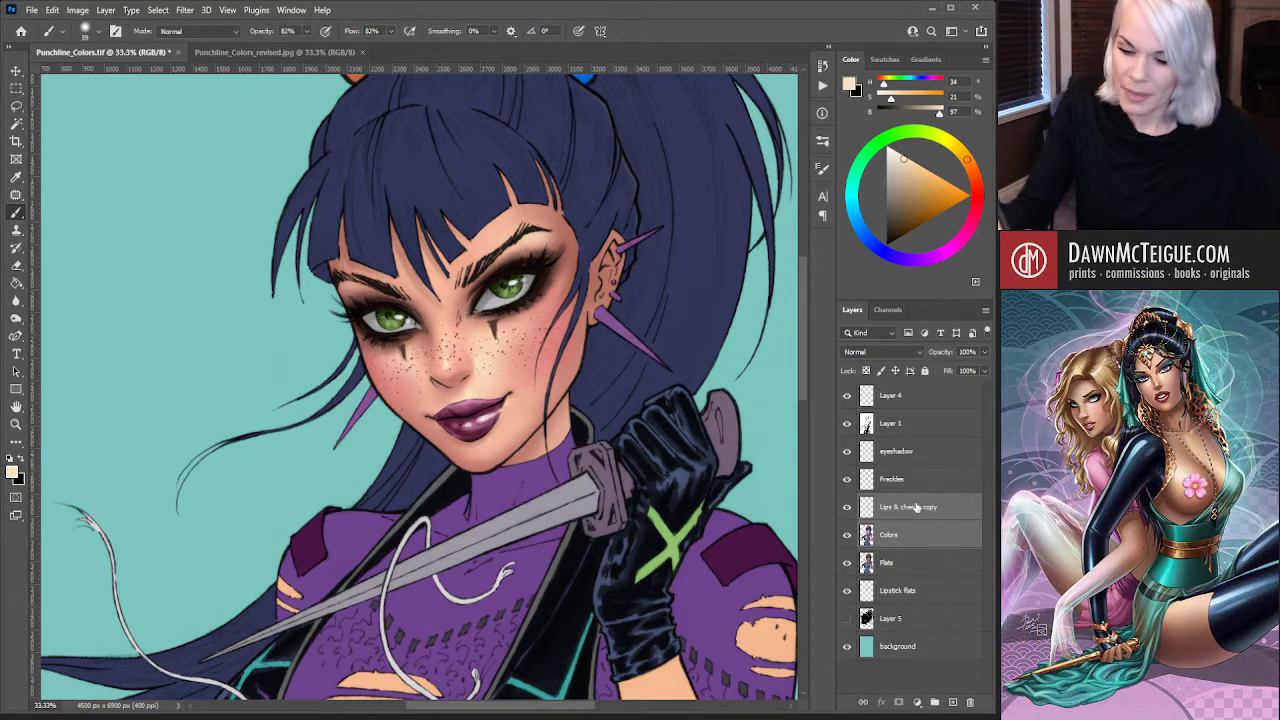
# Compare the face with the eyeshadow layer and Layer 4 each hidden and shown, leaving both visible
pyautogui.click(847, 452)
pyautogui.click(847, 452)
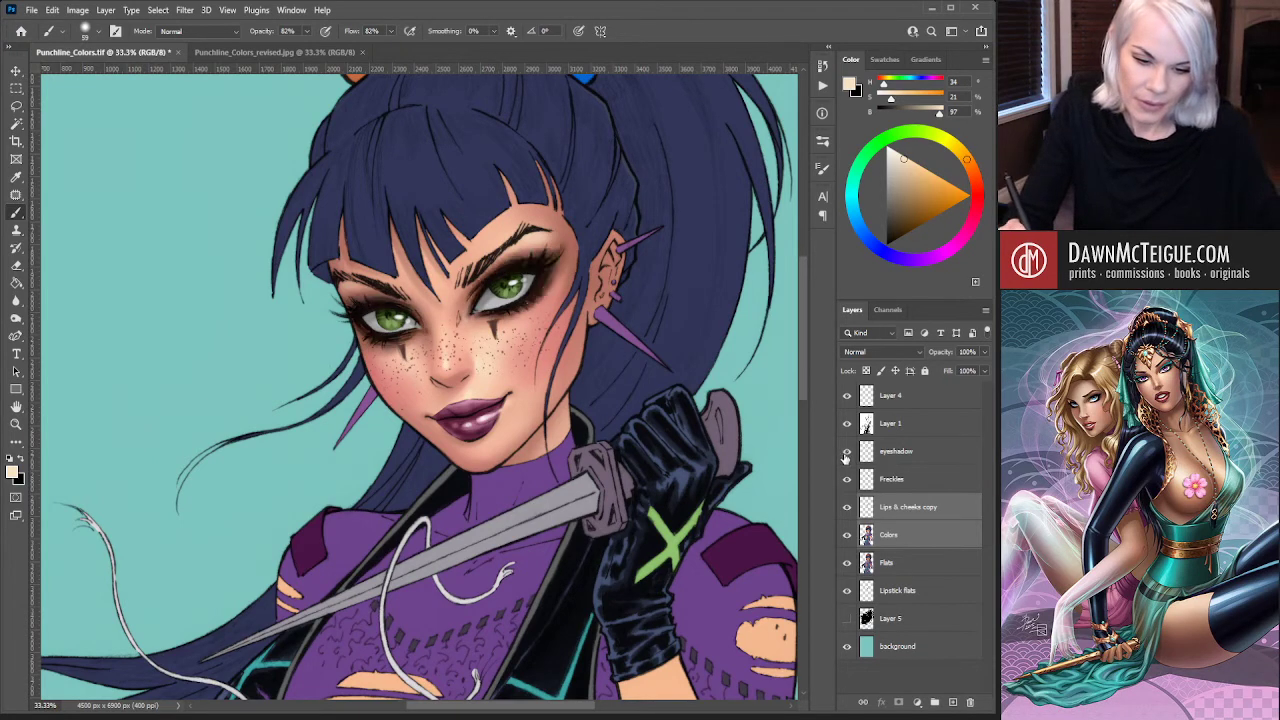
pyautogui.click(847, 452)
pyautogui.click(847, 452)
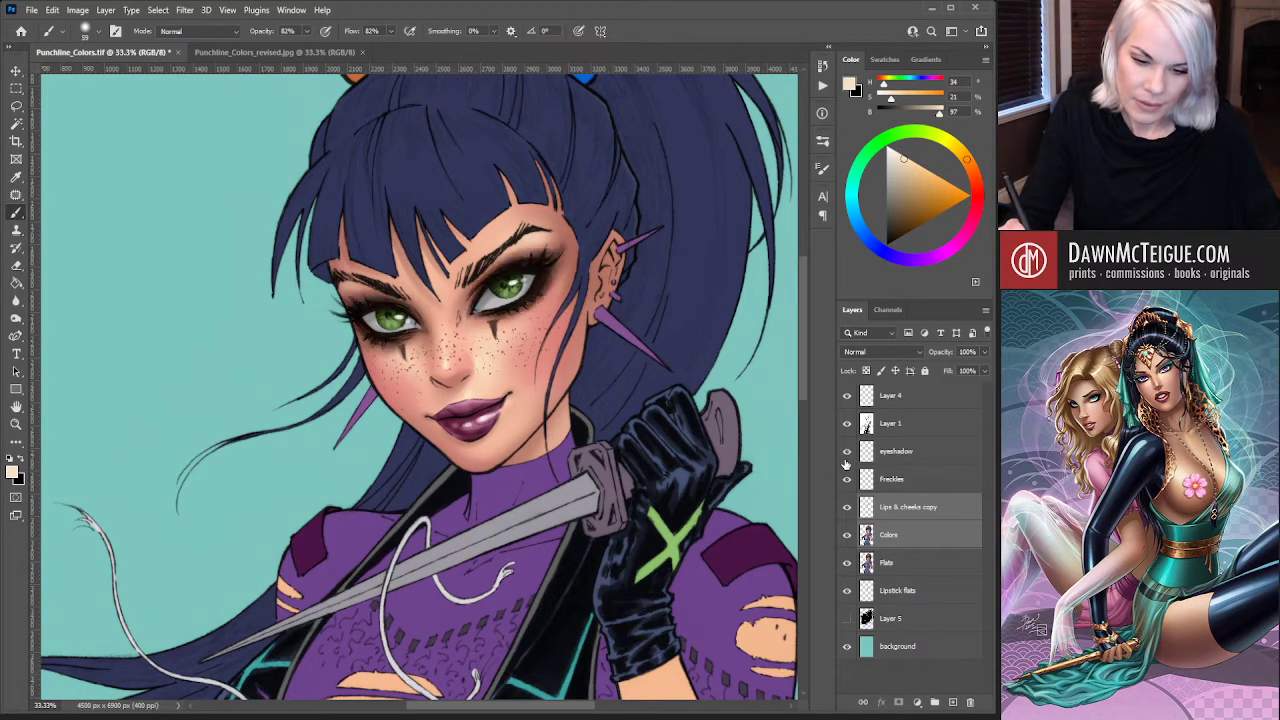
pyautogui.click(848, 396)
pyautogui.click(845, 398)
pyautogui.click(844, 400)
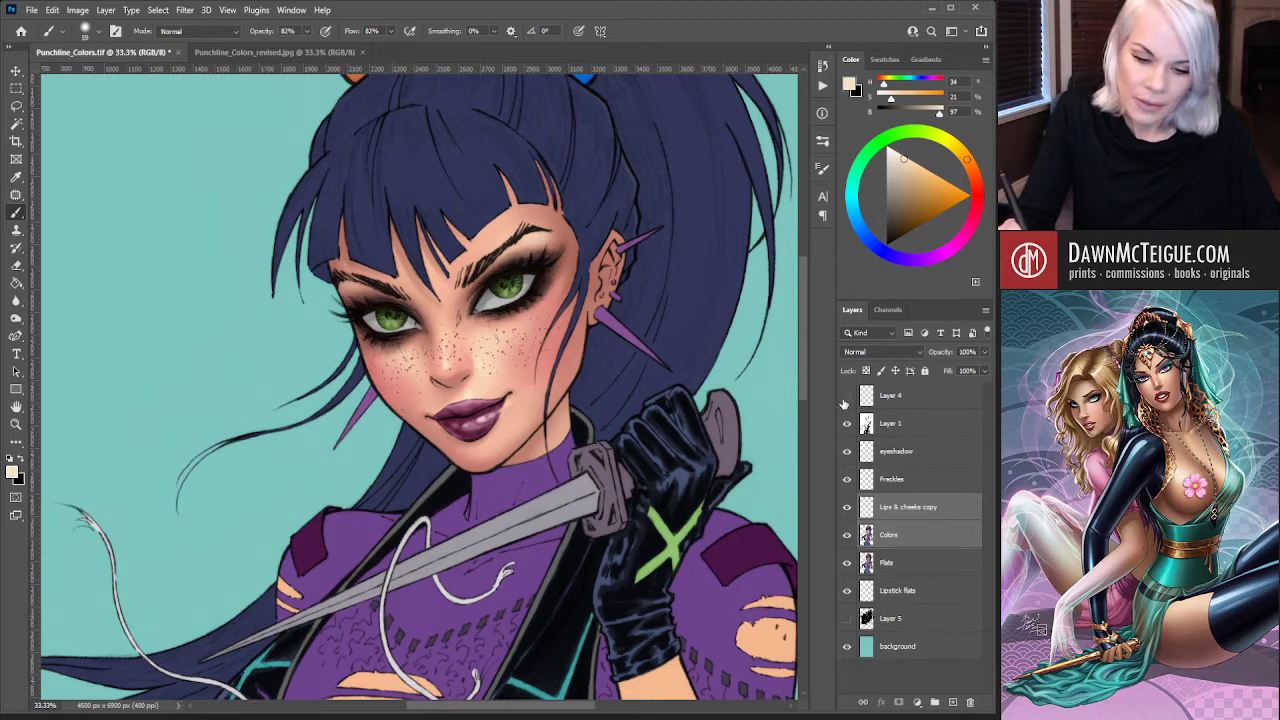
pyautogui.click(846, 398)
# Make Layer 4 active with the Eraser tool and examine the makeup close up and on the whole figure
pyautogui.click(911, 401)
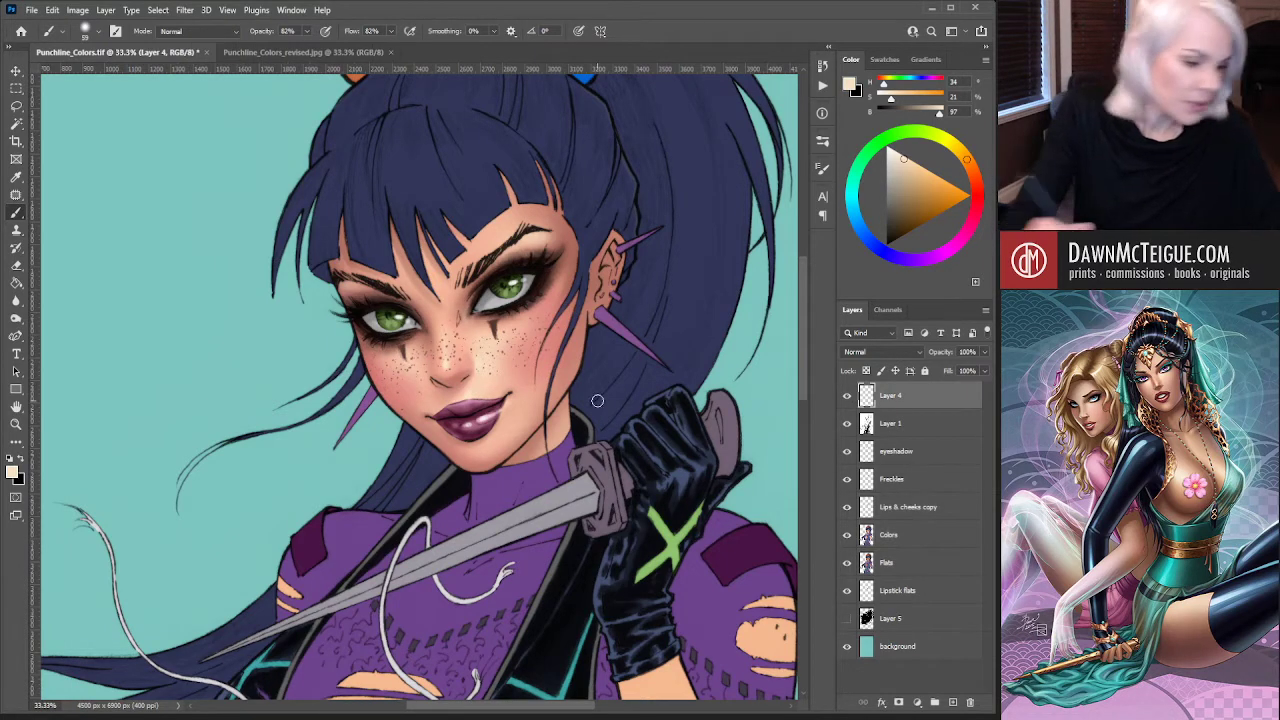
pyautogui.press('e')
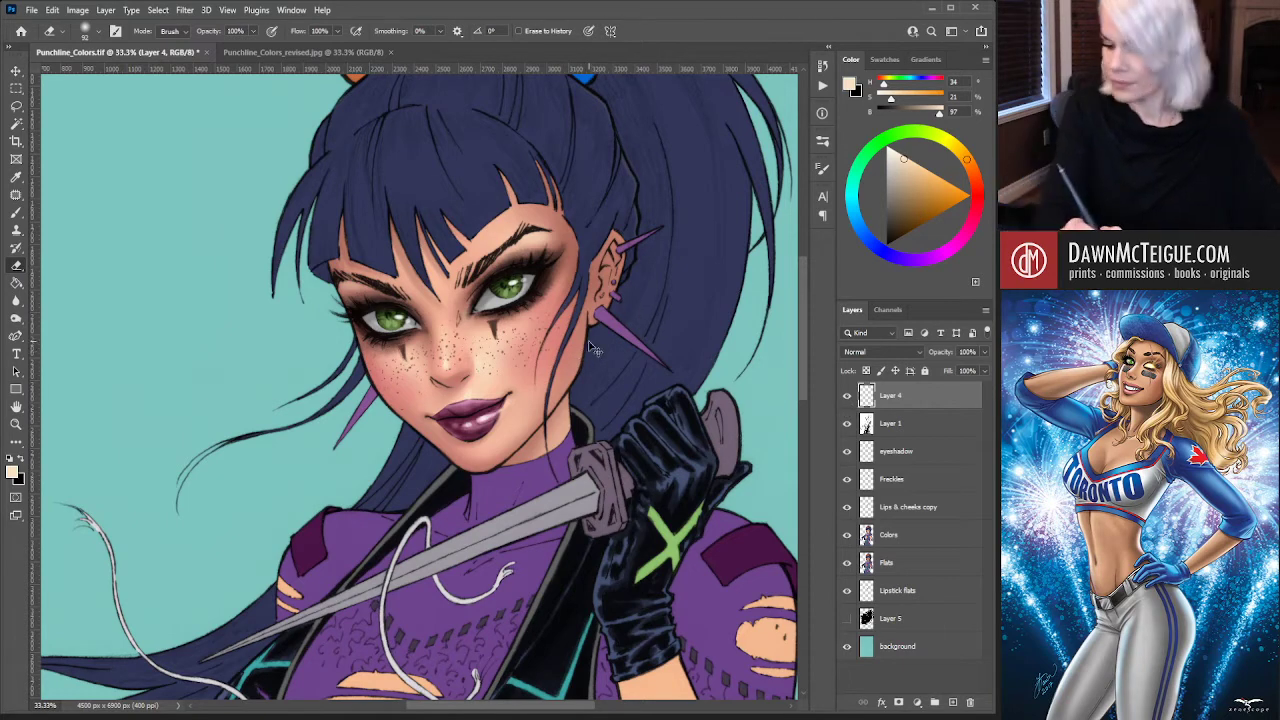
pyautogui.scroll(-1, 601, 343)
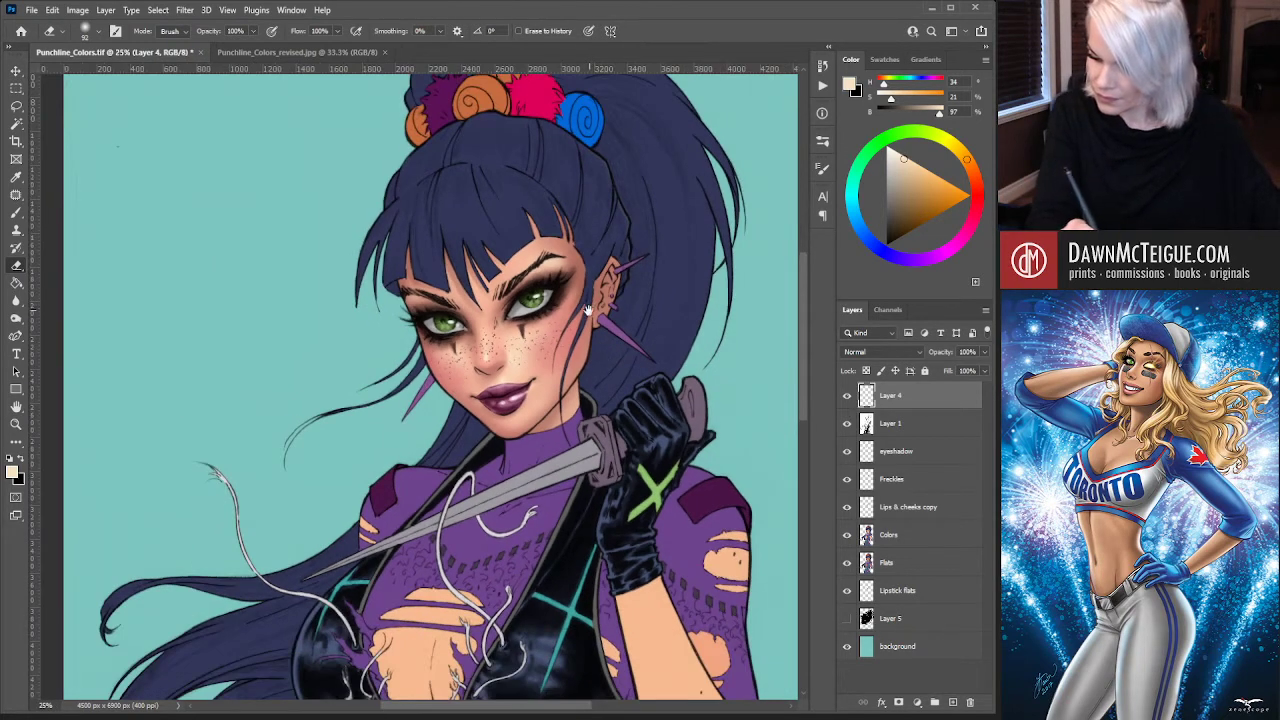
pyautogui.moveTo(599, 348); pyautogui.dragTo(584, 408)
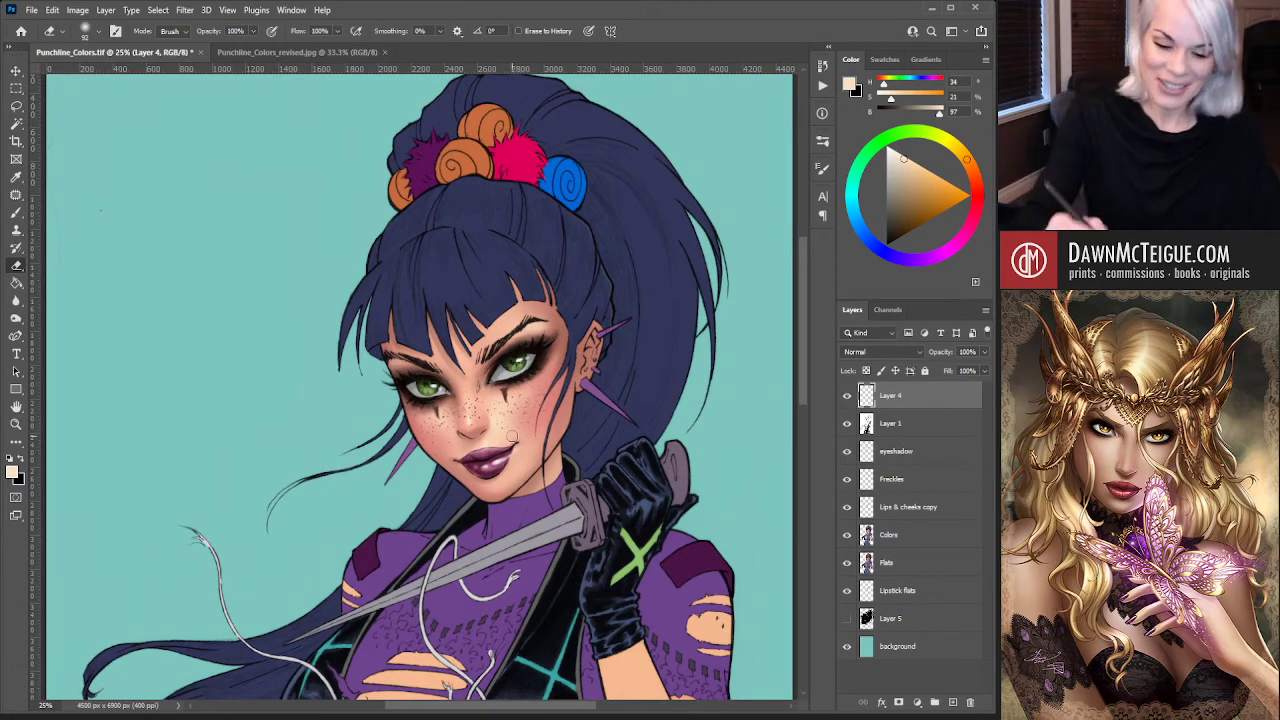
pyautogui.scroll(-3, 548, 412)
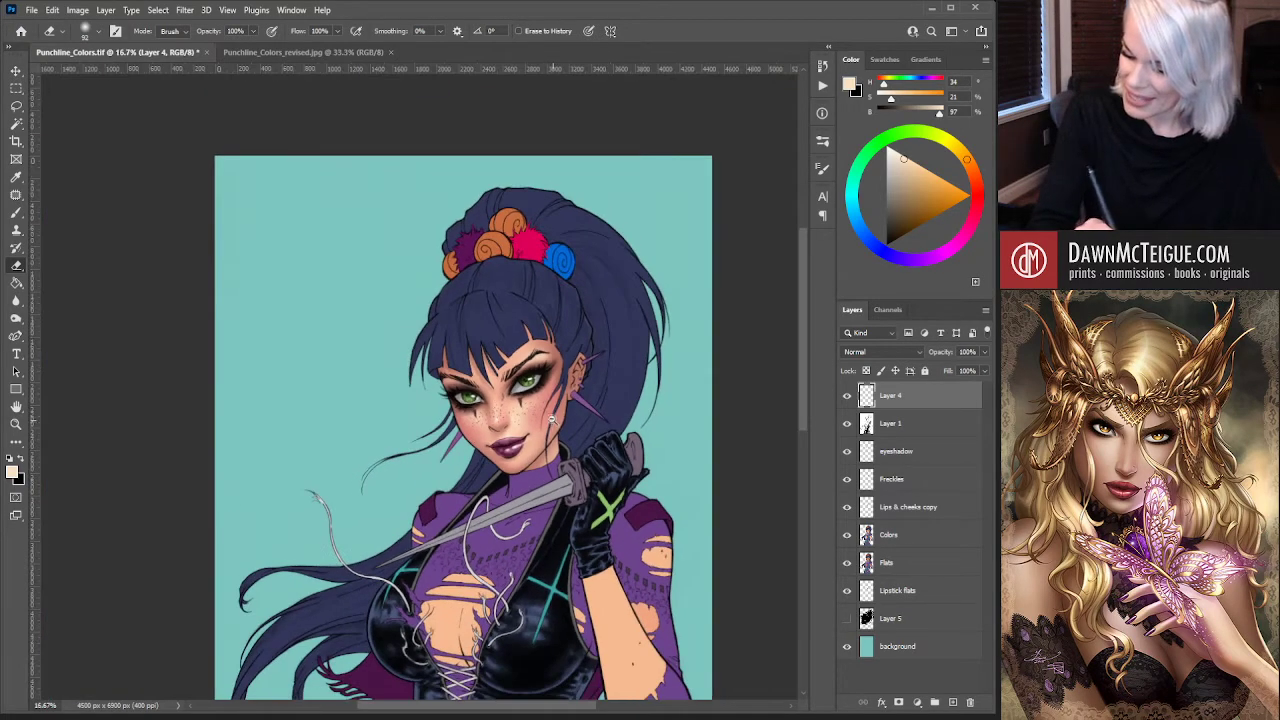
pyautogui.scroll(4, 471, 291)
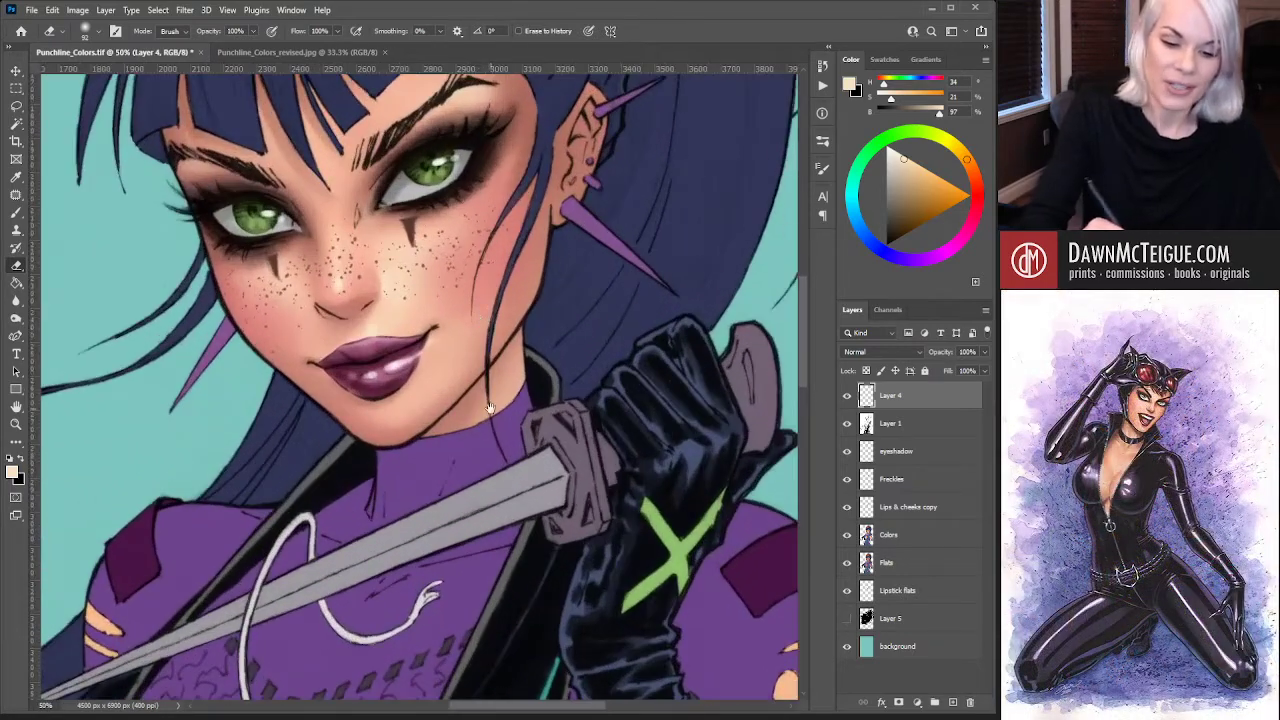
pyautogui.moveTo(490, 408)
pyautogui.mouseDown()
pyautogui.moveTo(550, 420)
pyautogui.moveTo(518, 481)
pyautogui.mouseUp()
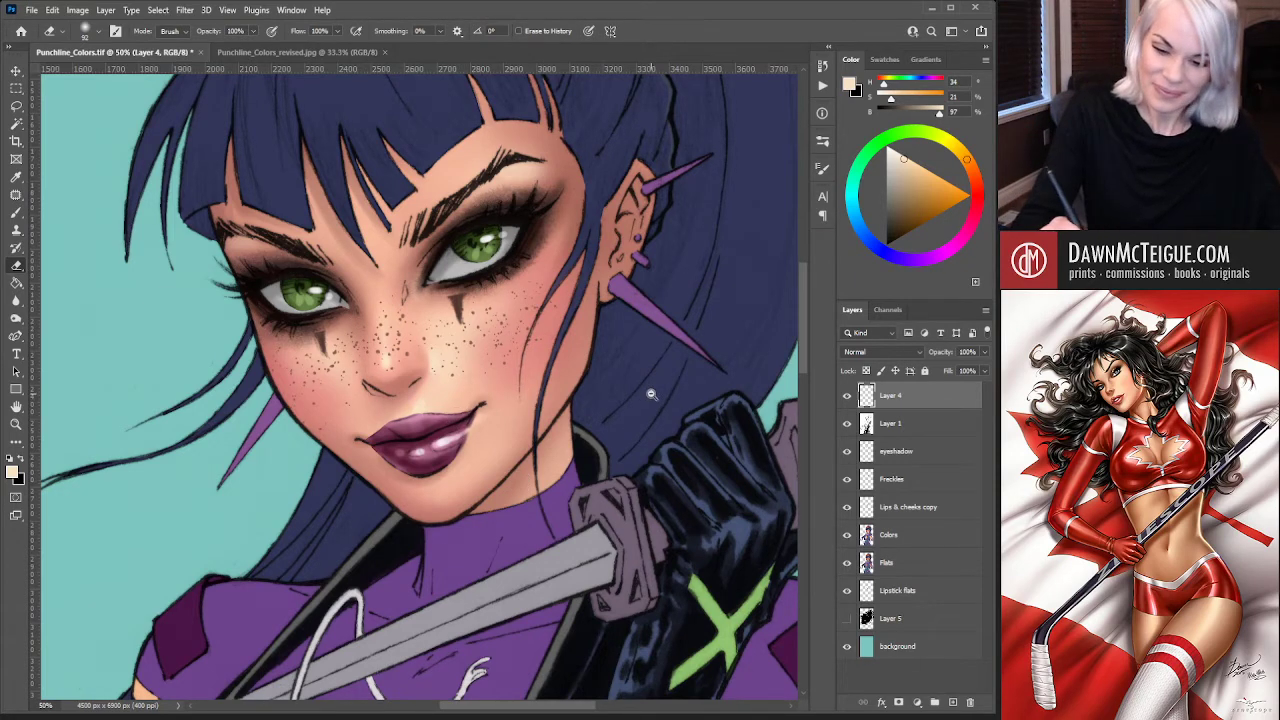
pyautogui.scroll(-5, 640, 430)
pyautogui.scroll(-3, 717, 487)
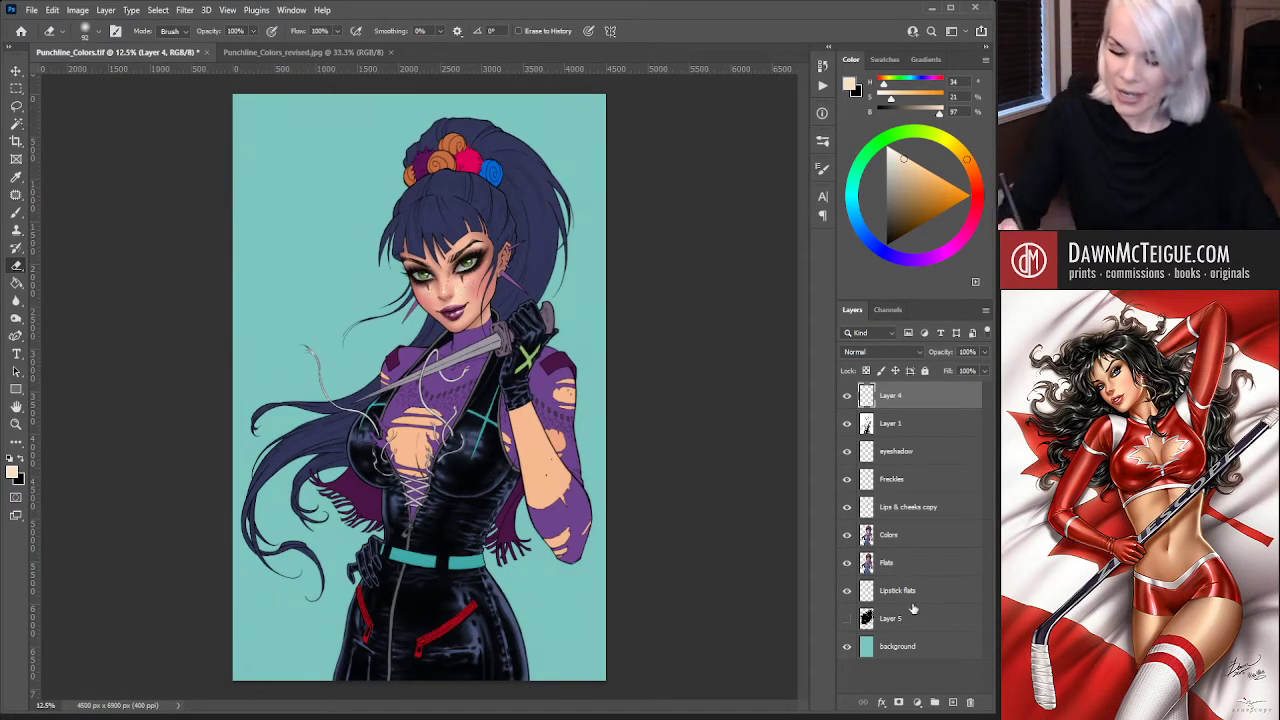
# On the Flats layer, check the ponytail and front hair areas with the Magic Wand, and make the Colors layer active
pyautogui.click(922, 564)
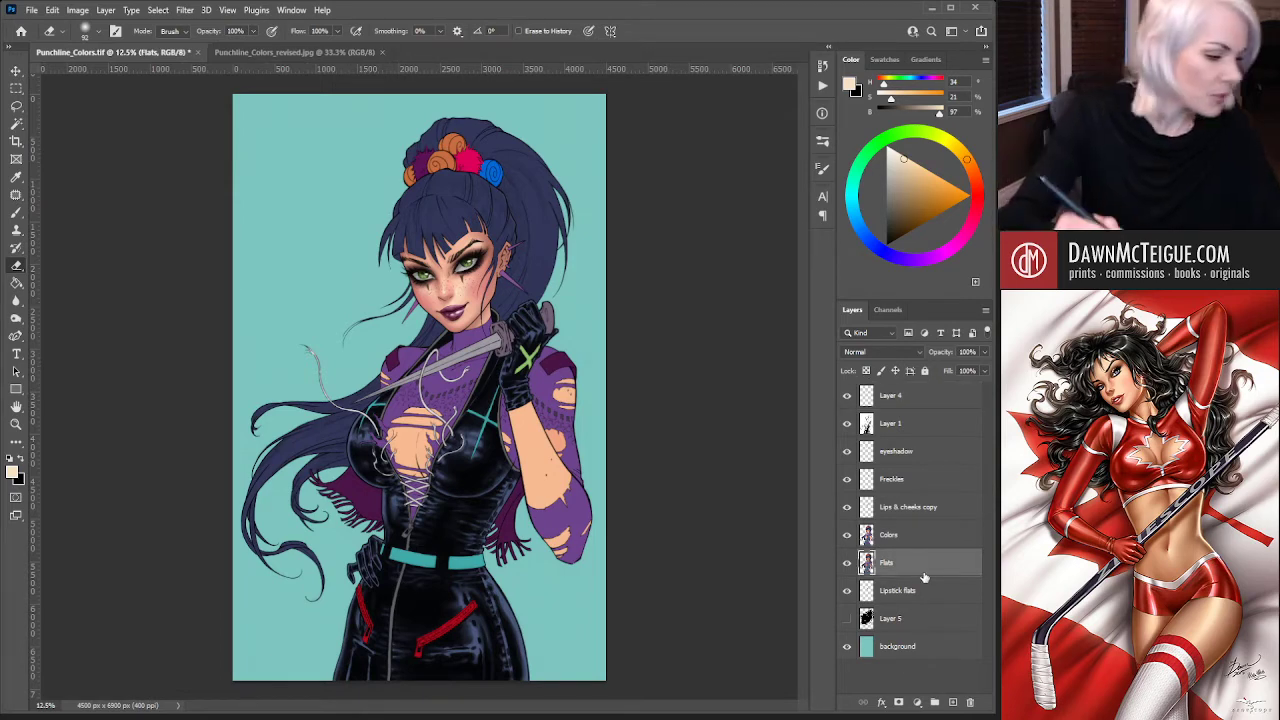
pyautogui.press('w')
pyautogui.click(577, 322)
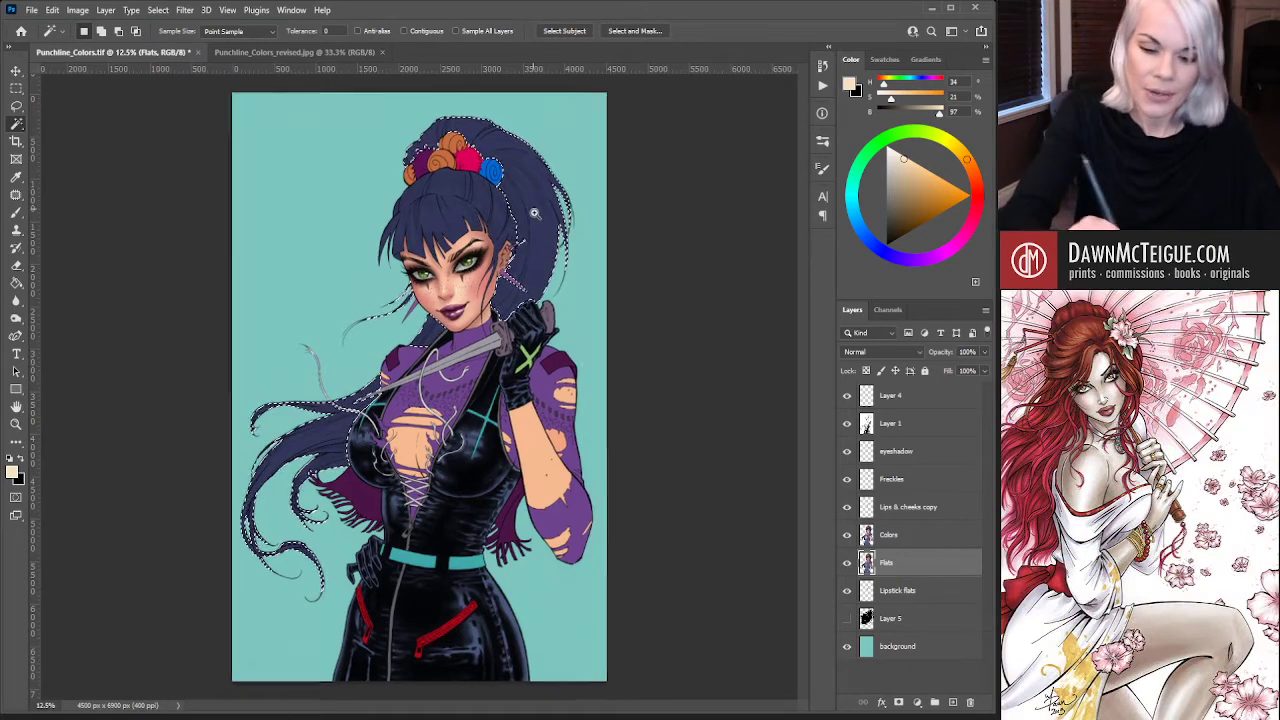
pyautogui.scroll(3, 535, 242)
pyautogui.scroll(2, 535, 242)
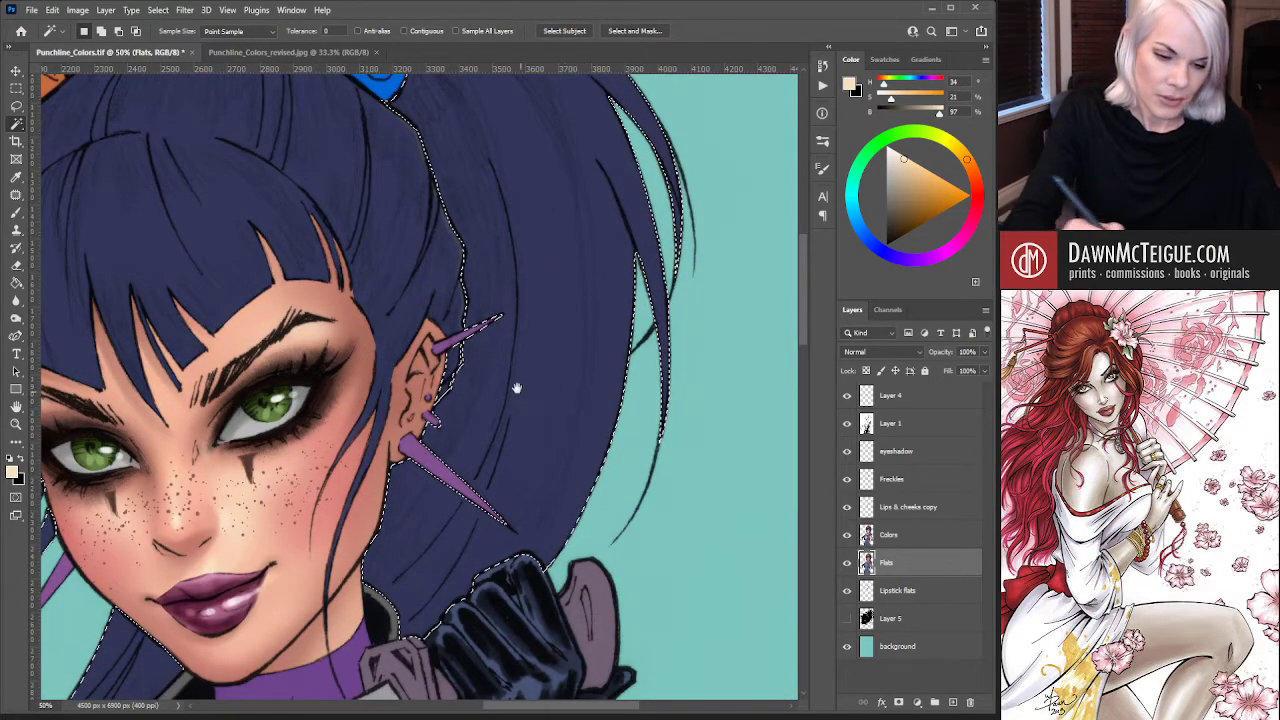
pyautogui.click(397, 218)
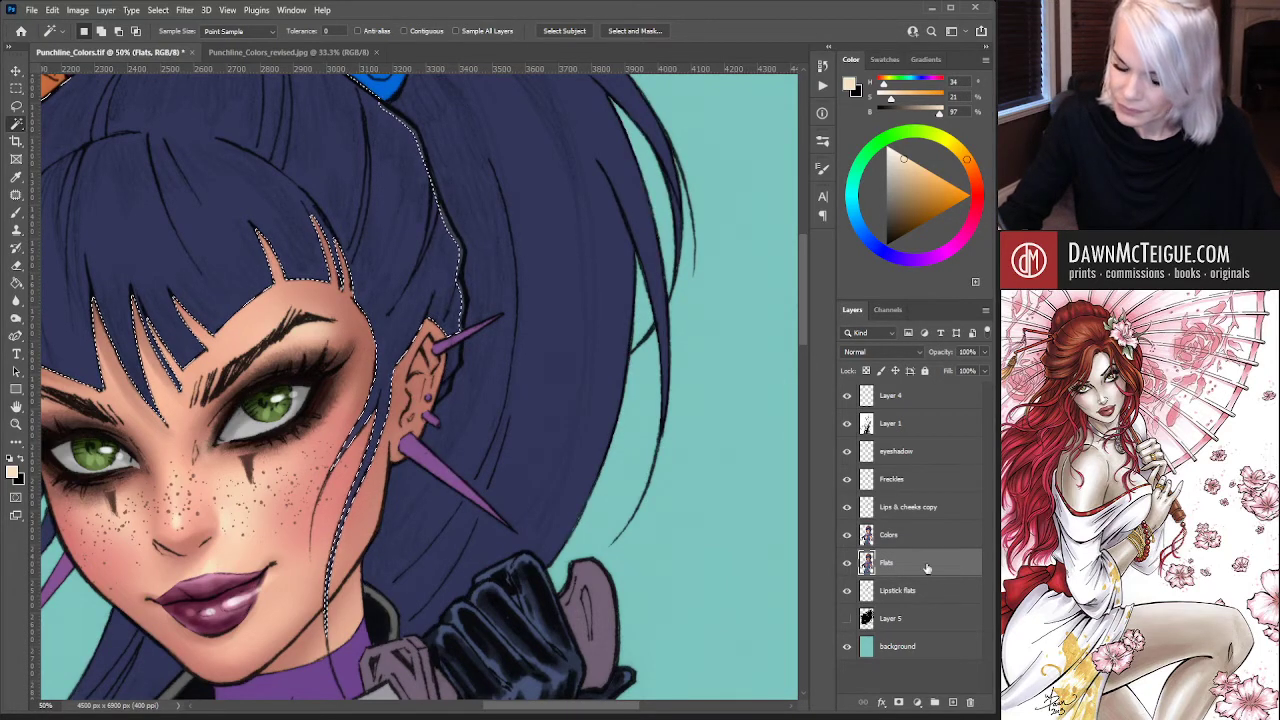
pyautogui.hotkey('alt', ']')
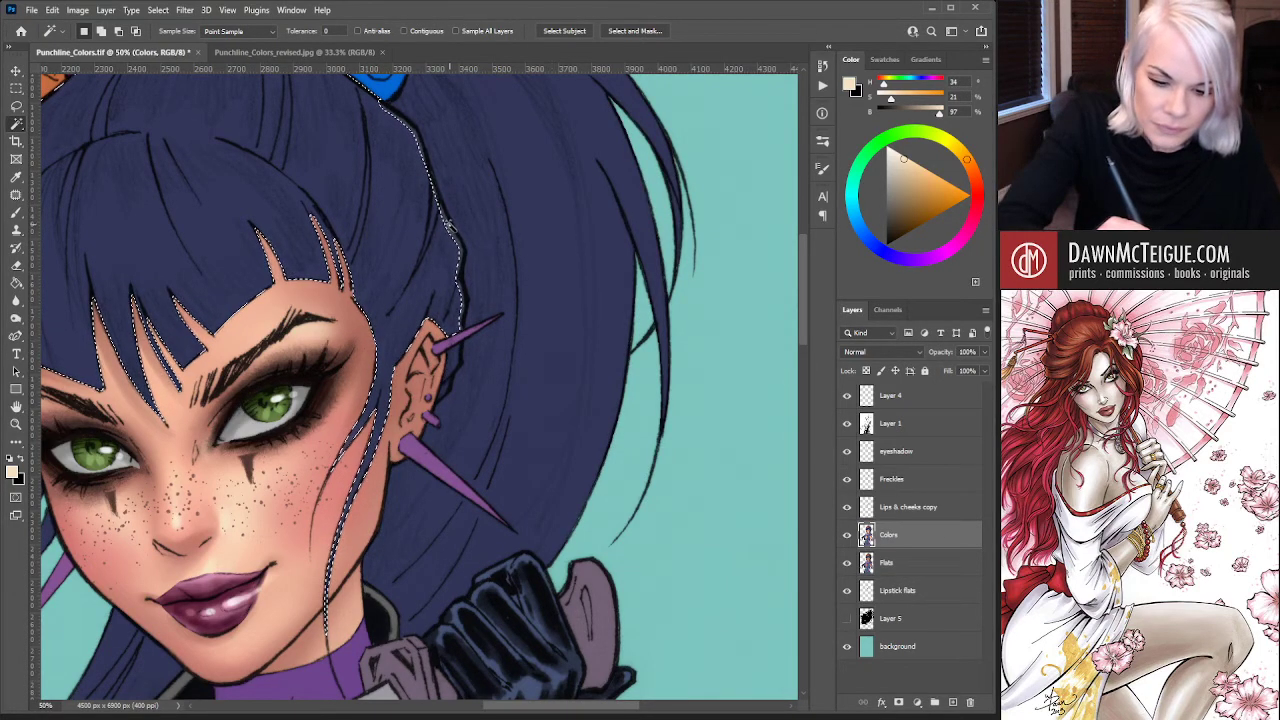
# Hide the Colors layer and Layer 1, and select the narrow strip between the front hair and ponytail on the Flats layer
pyautogui.click(847, 535)
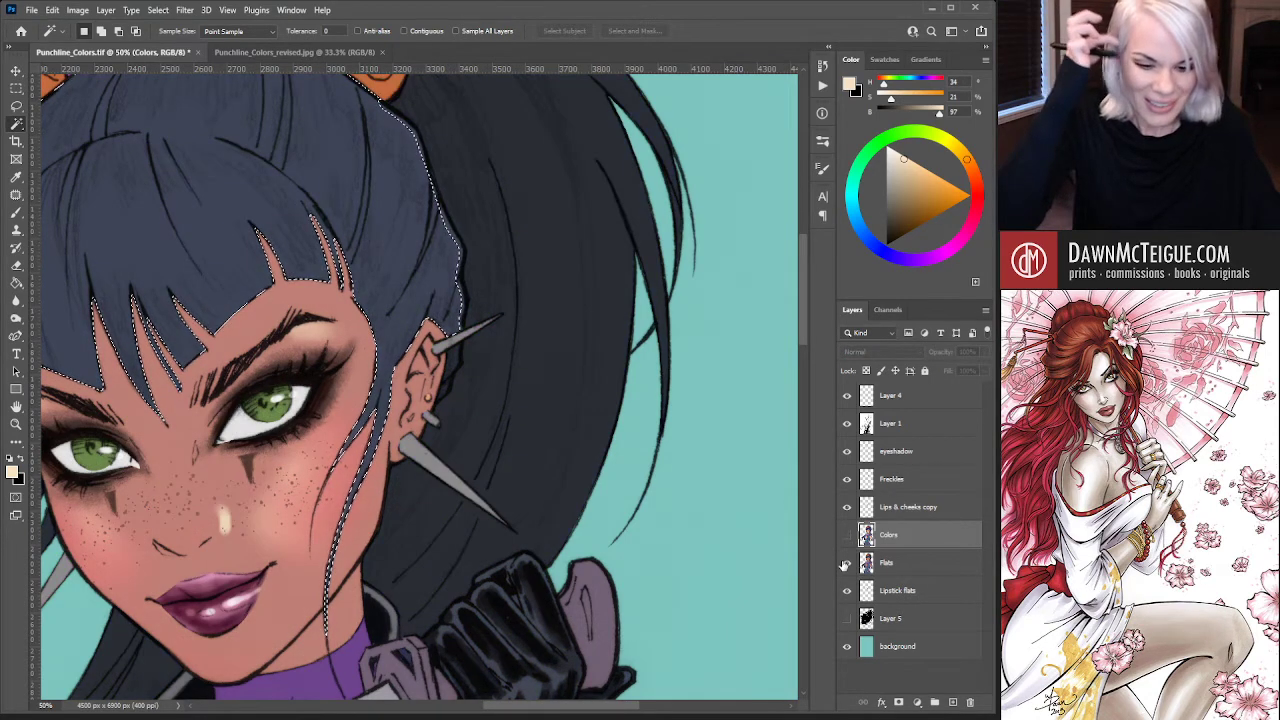
pyautogui.click(897, 563)
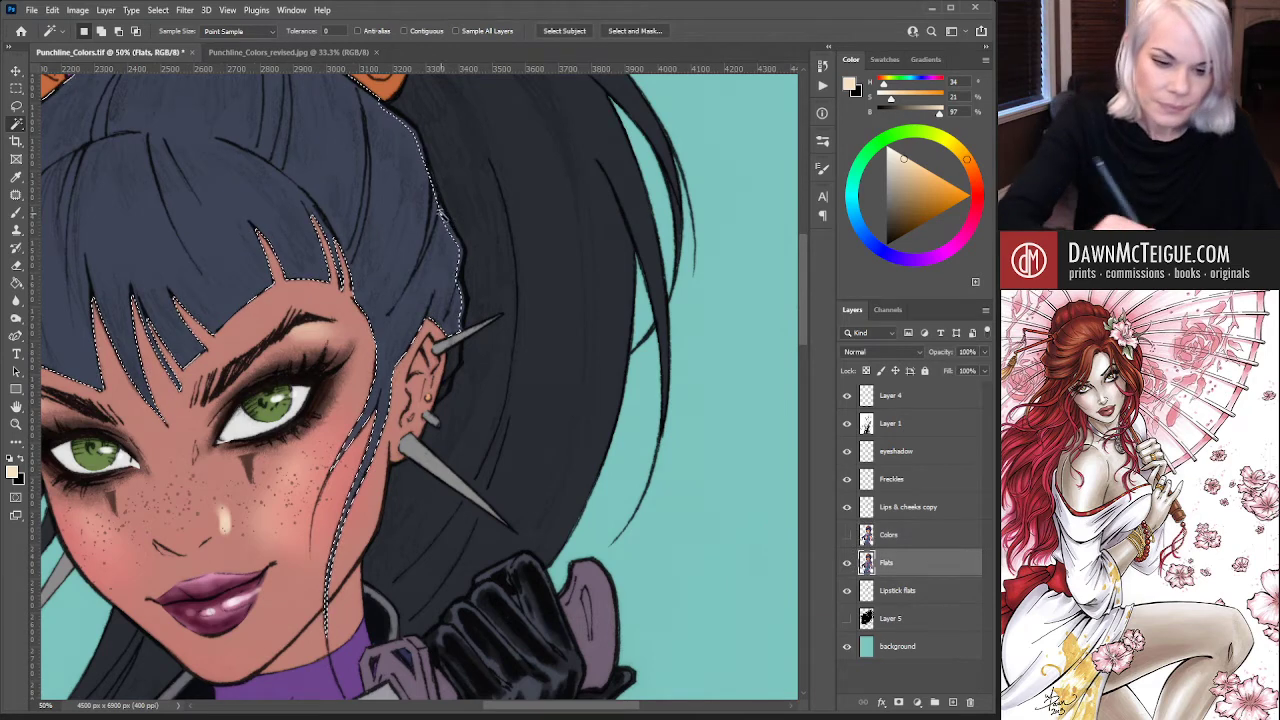
pyautogui.click(455, 236)
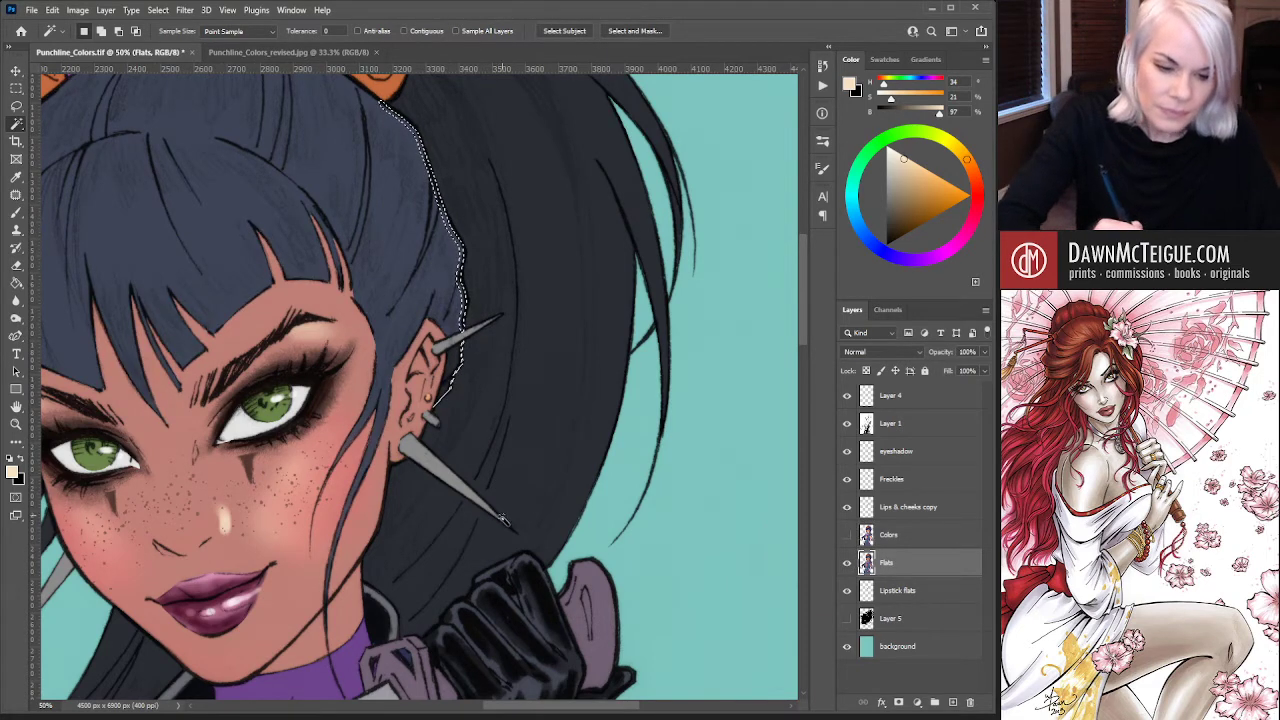
pyautogui.click(847, 424)
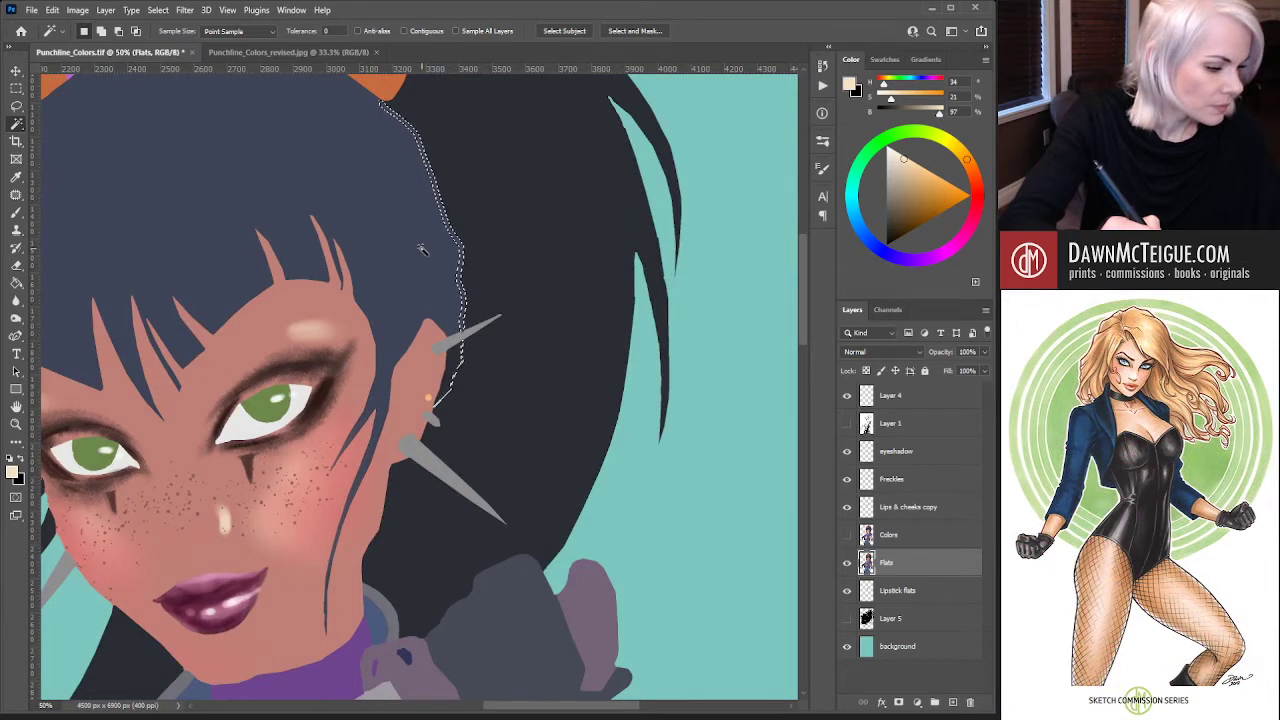
# Fill the strip beside the ear on the Flats layer with the front hair's sampled blue-gray and clear the selection
pyautogui.press('g')
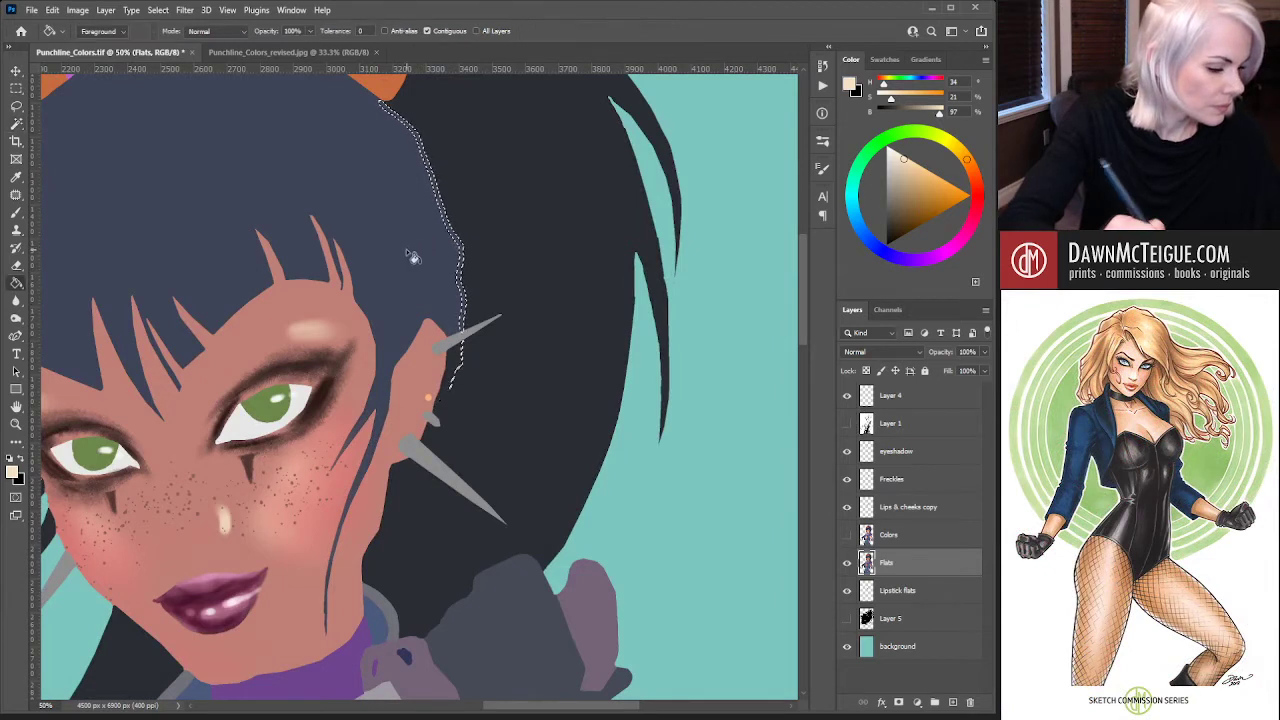
pyautogui.keyDown('alt'); pyautogui.click(444, 214); pyautogui.keyUp('alt')
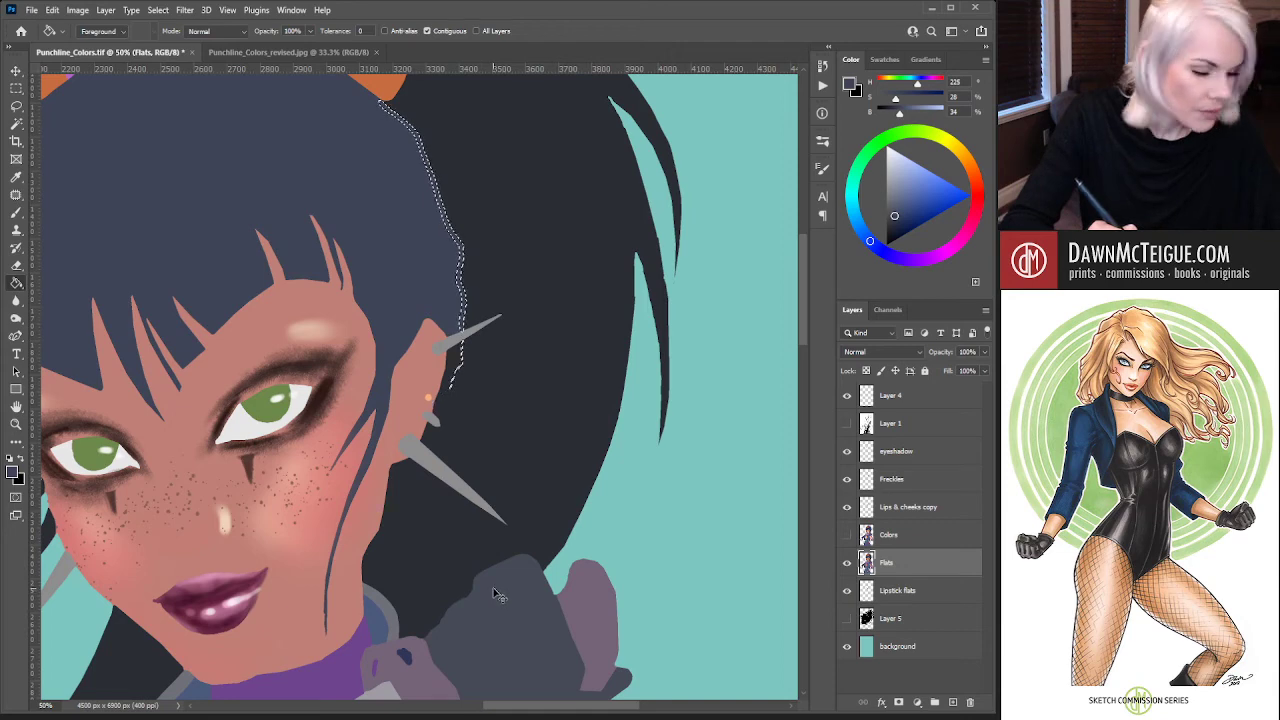
pyautogui.hotkey('ctrl', 'd')
pyautogui.press('w')
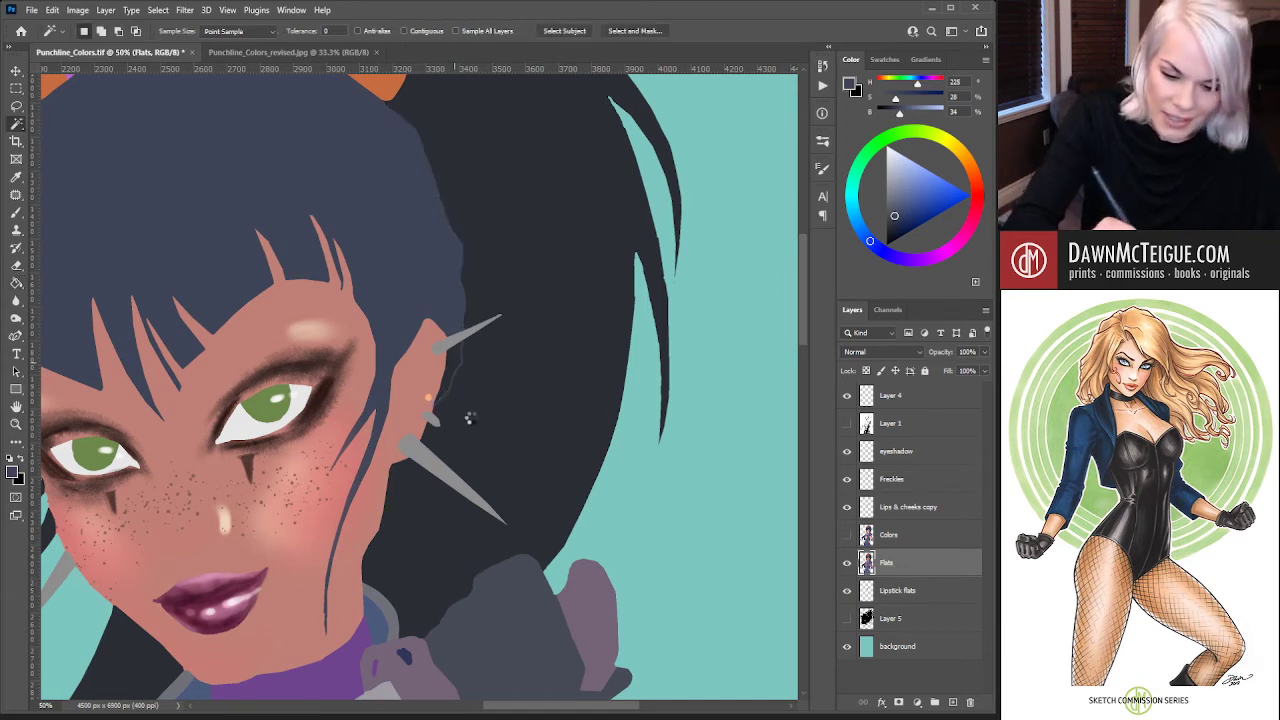
pyautogui.click(468, 418)
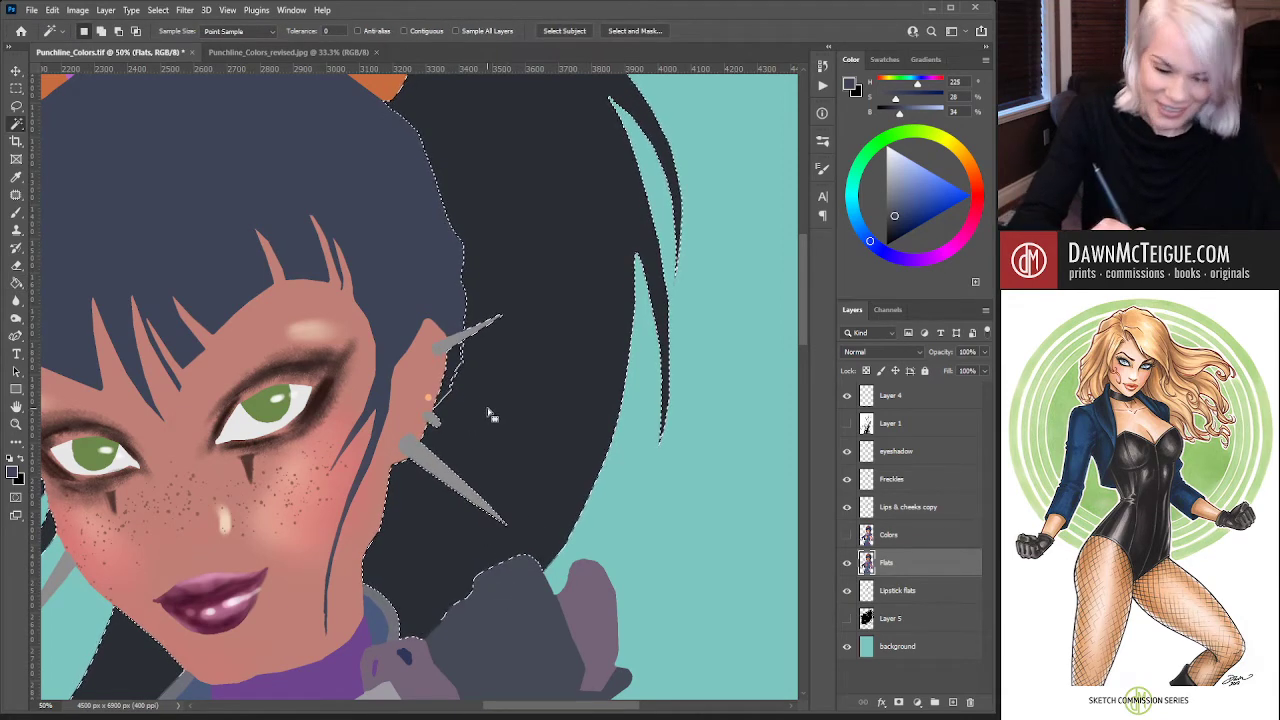
pyautogui.hotkey('ctrl', 'd')
pyautogui.press('g')
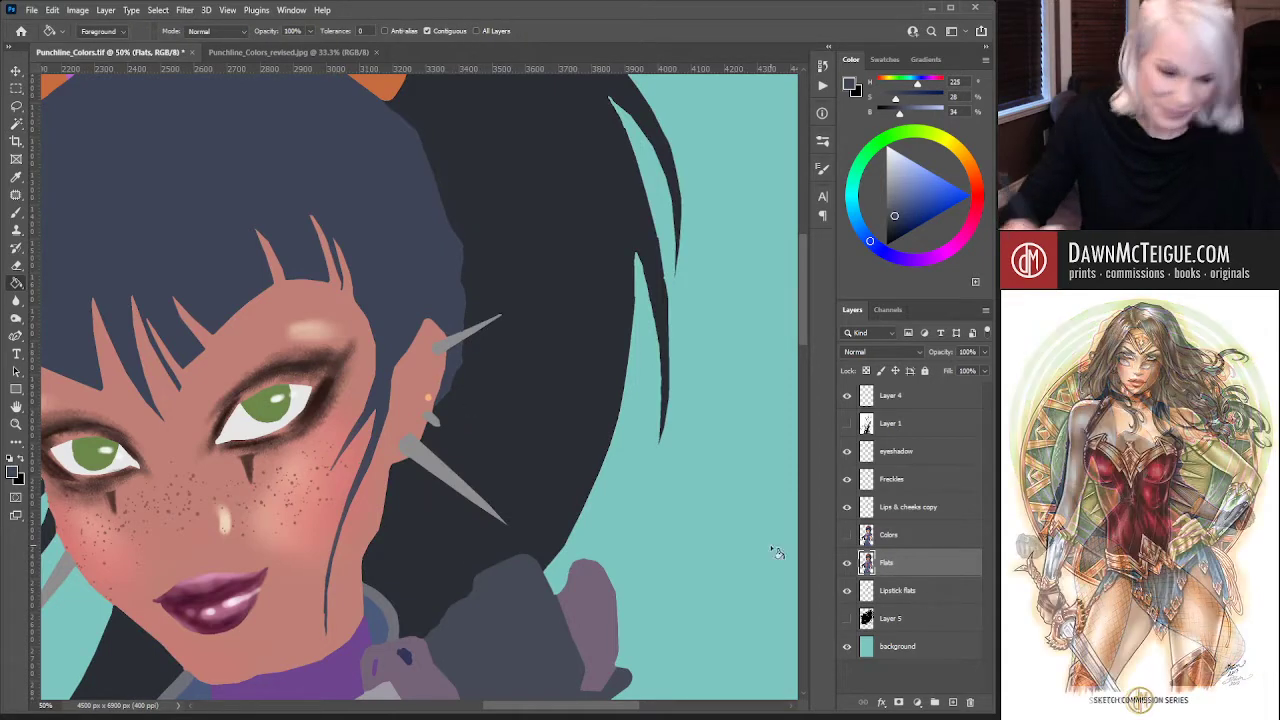
# Show Colors and Layer 1 again, check the front hair selection on the Flats layer, and deselect it with guides hidden
pyautogui.press('w')
pyautogui.click(560, 375)
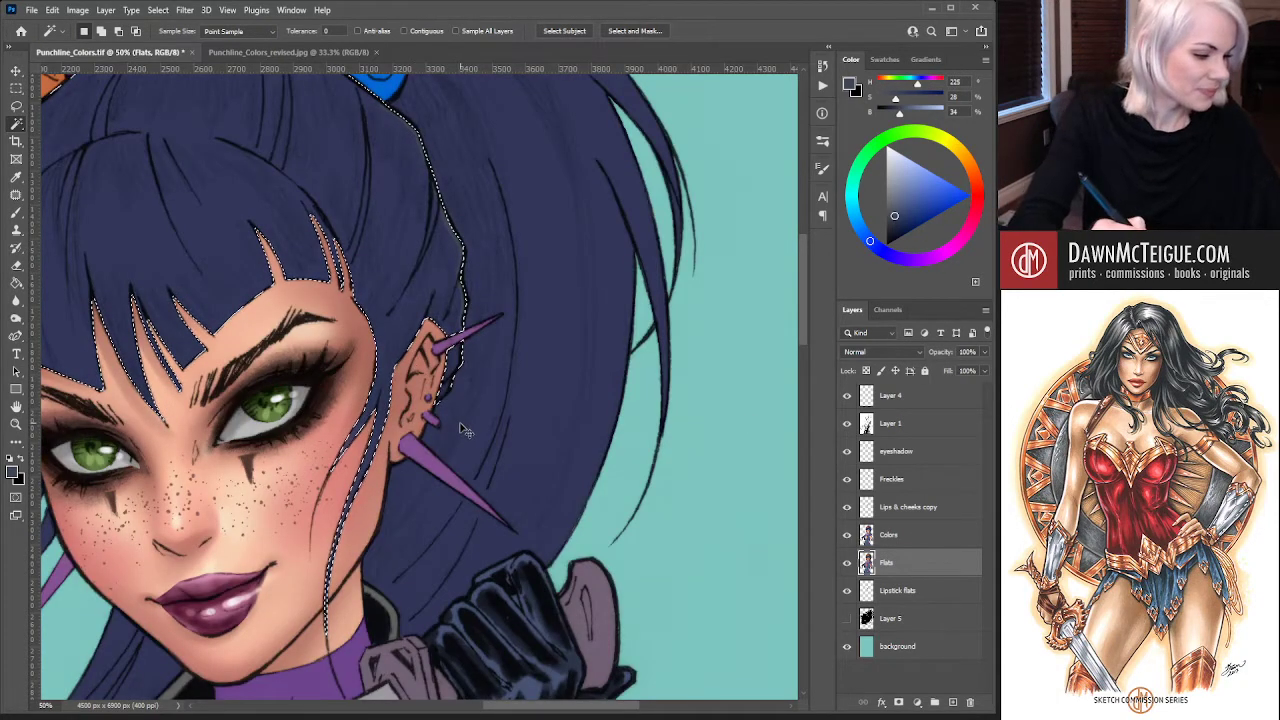
pyautogui.scroll(-5, 490, 297)
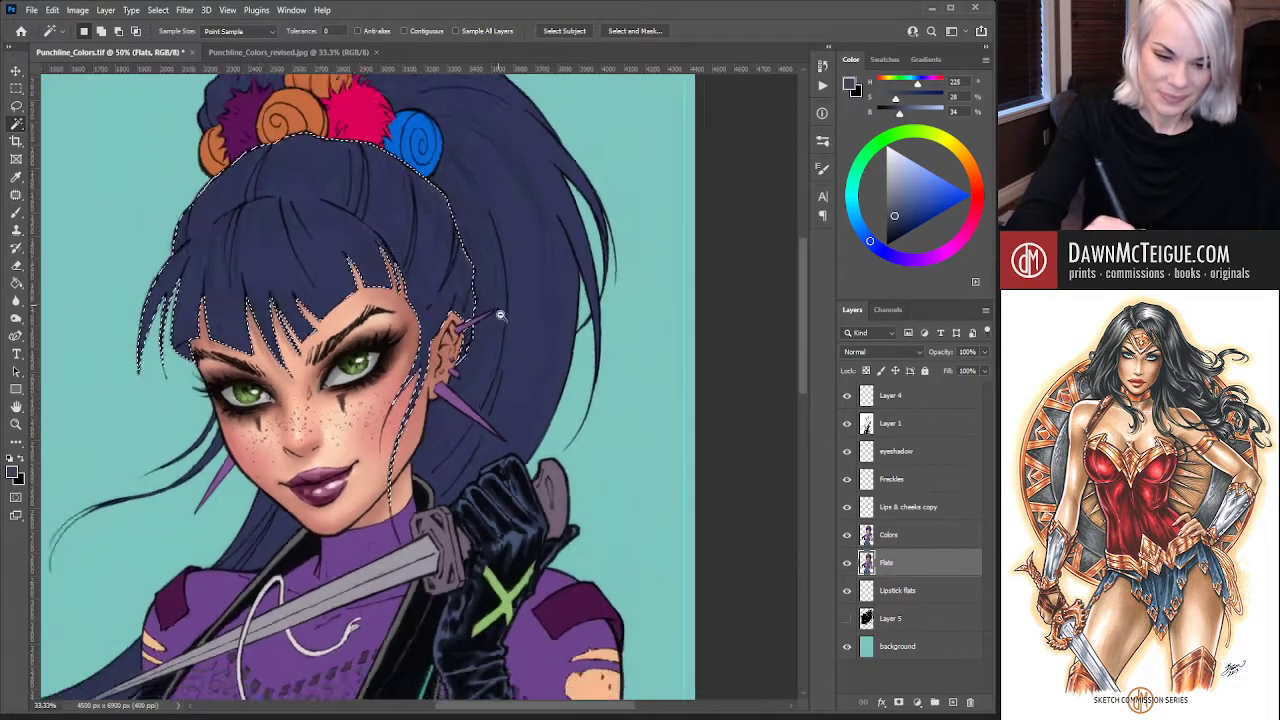
pyautogui.hotkey('ctrl', 'd')
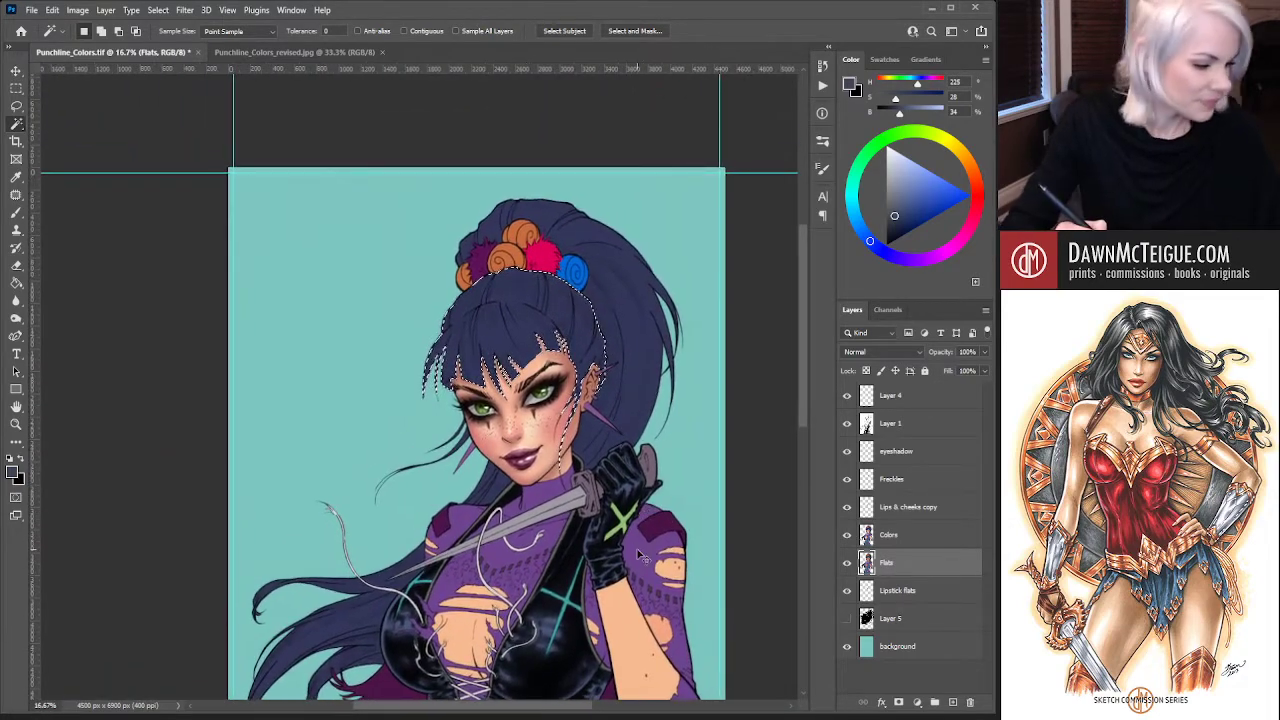
pyautogui.hotkey('ctrl', ';')
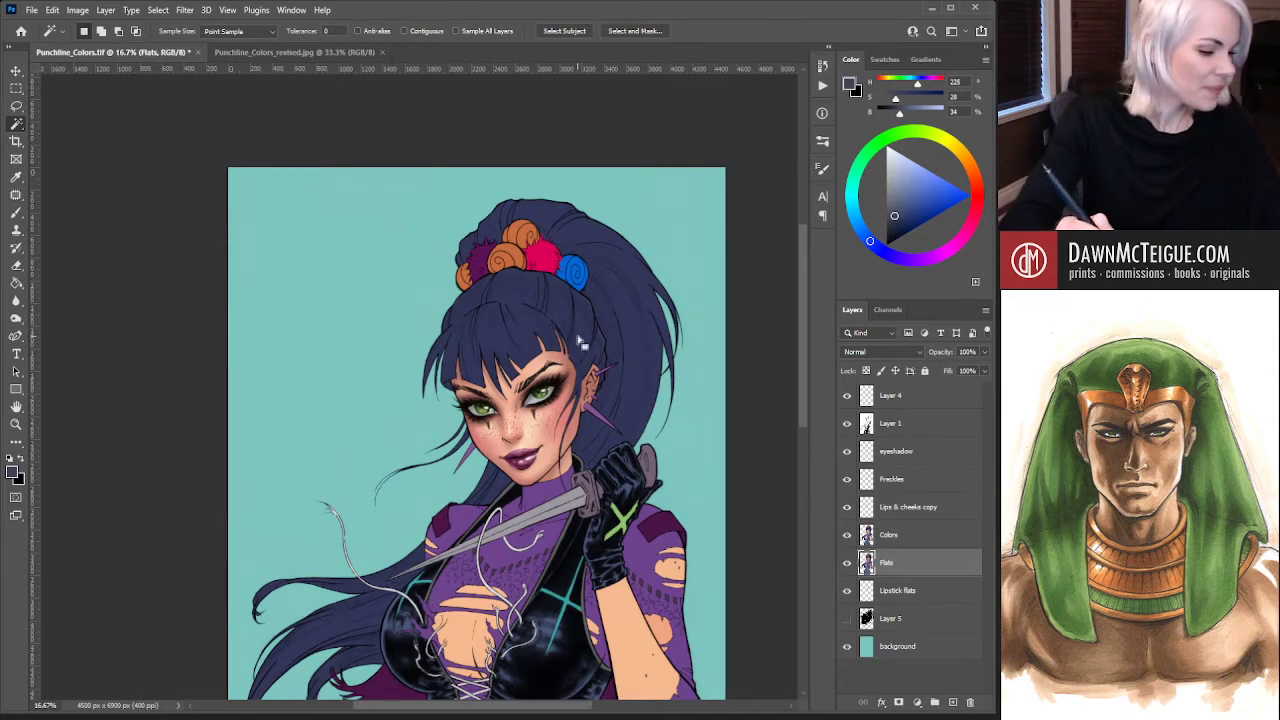
# Sample a dark blue from the character's hair in Punchline_Colors_revised.jpg with the Brush tool
pyautogui.press('b')
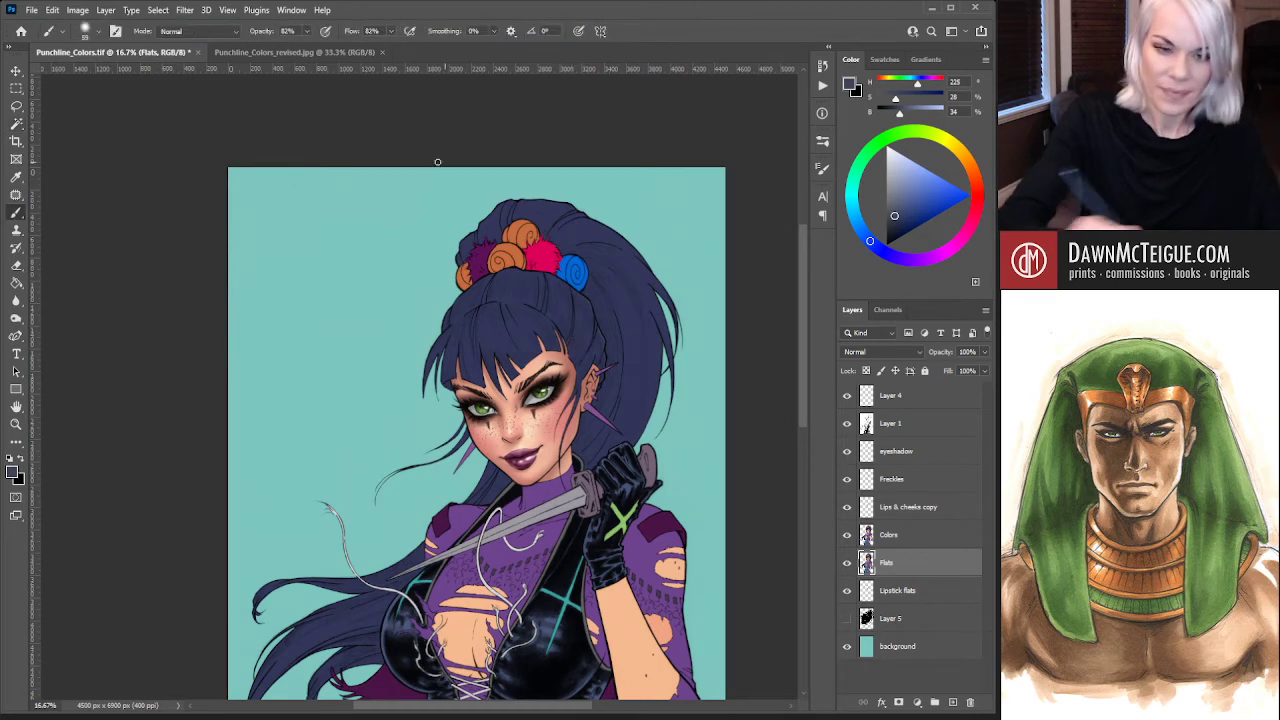
pyautogui.click(300, 52)
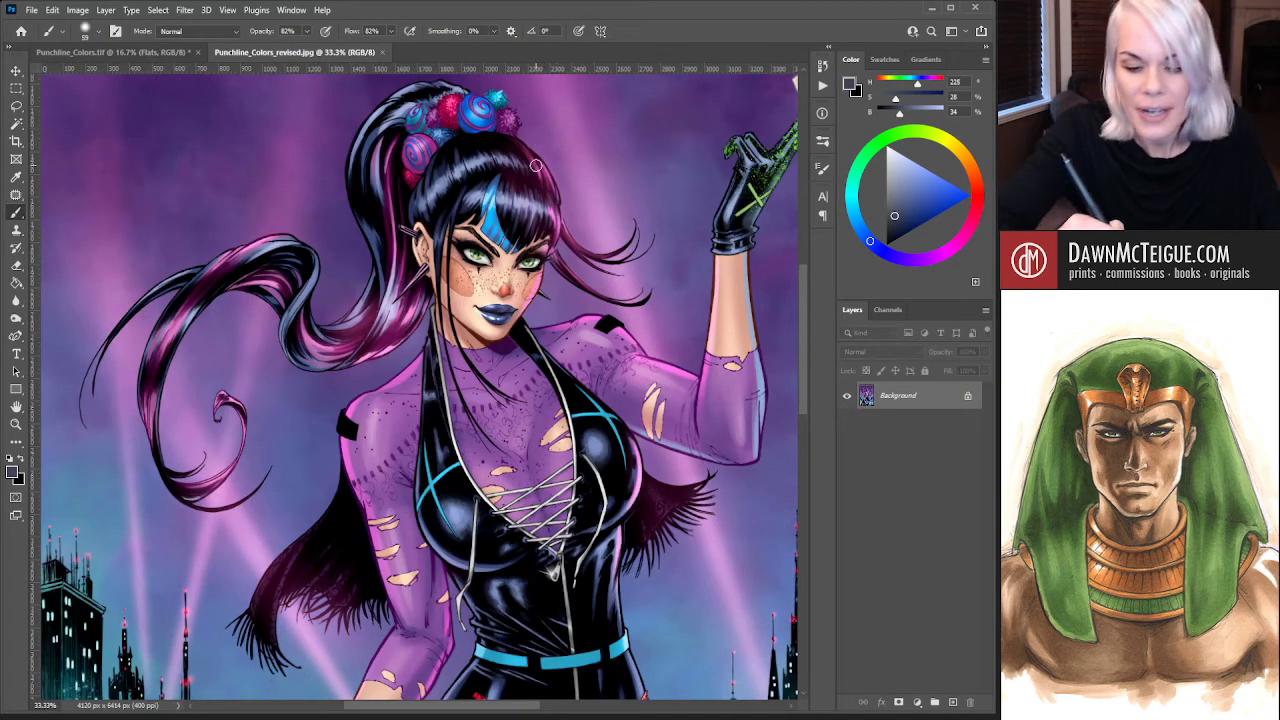
pyautogui.keyDown('alt'); pyautogui.click(443, 221); pyautogui.keyUp('alt')
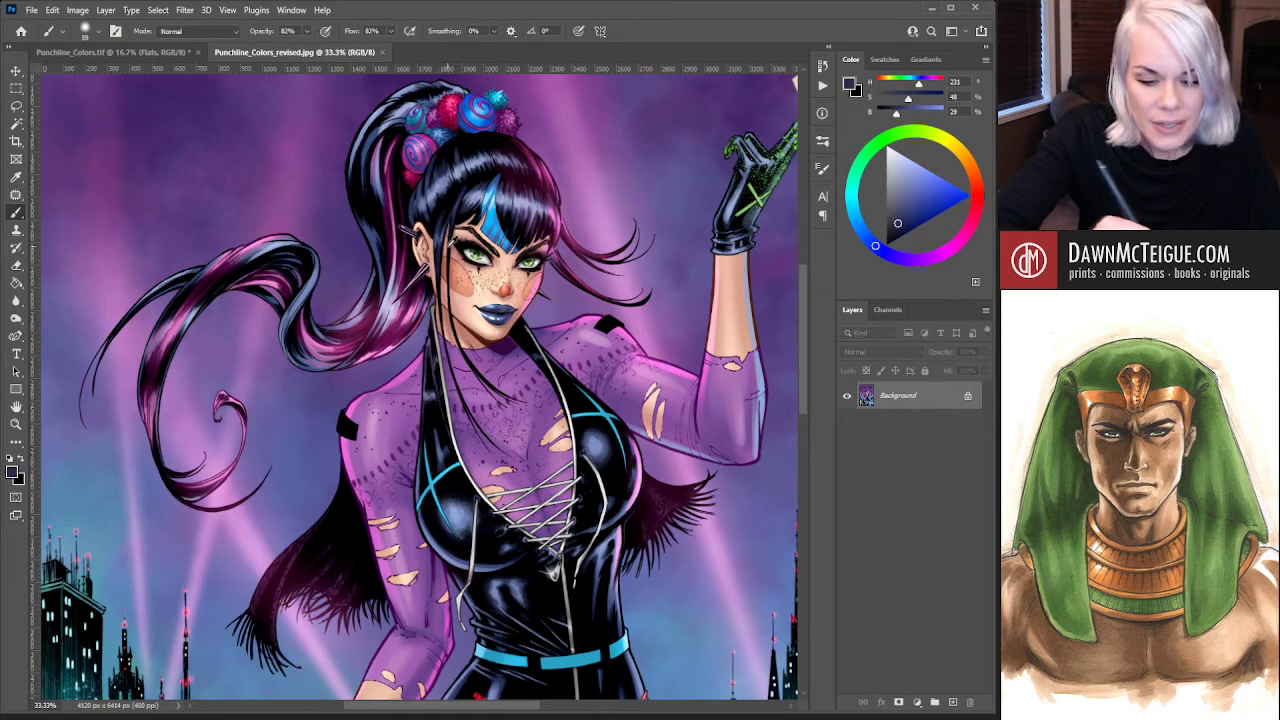
# Return to Punchline_Colors.tif, make the Colors layer active, and set the brush color to a muted blue of H 231, S 28, B 56
pyautogui.click(158, 54)
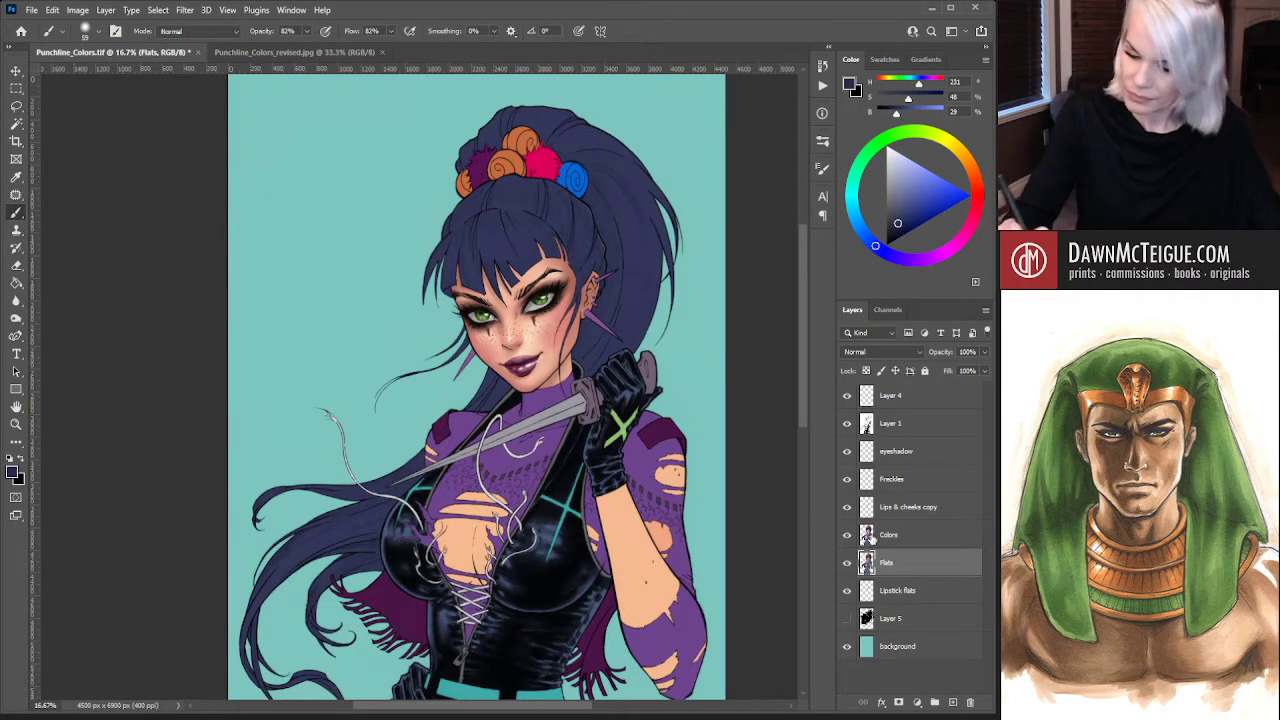
pyautogui.click(871, 538)
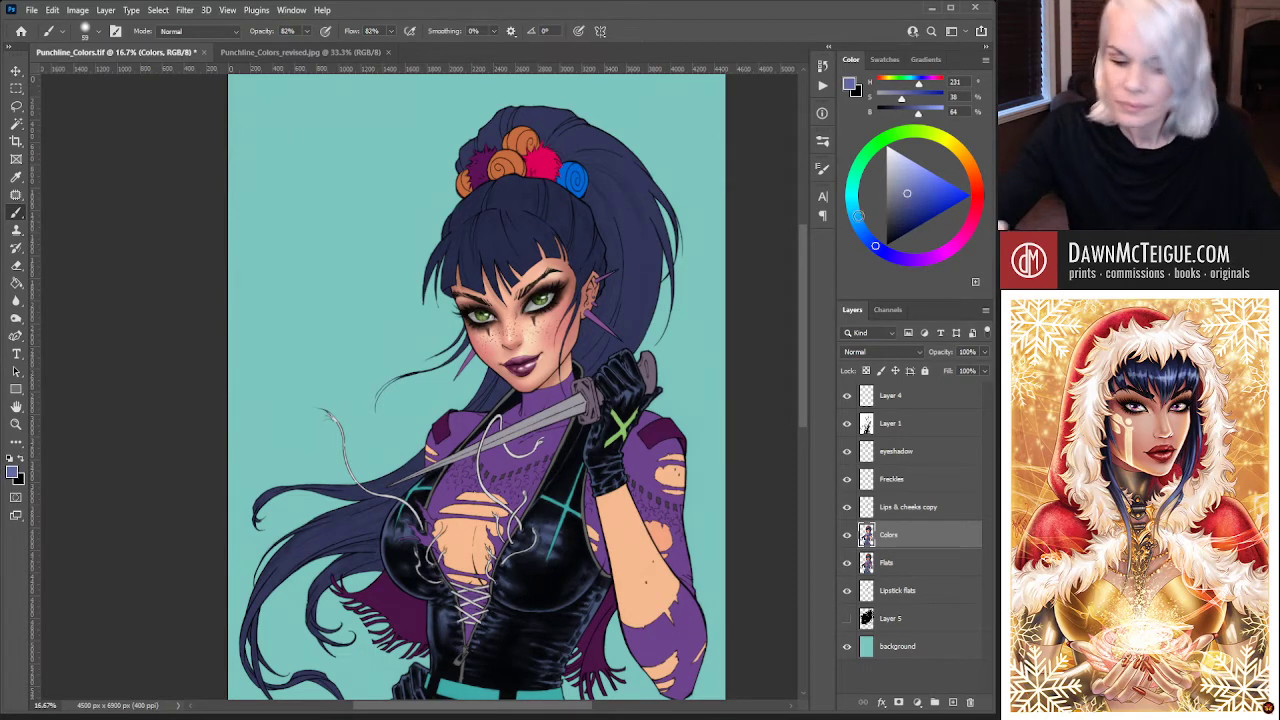
pyautogui.moveTo(925, 208); pyautogui.dragTo(899, 197)
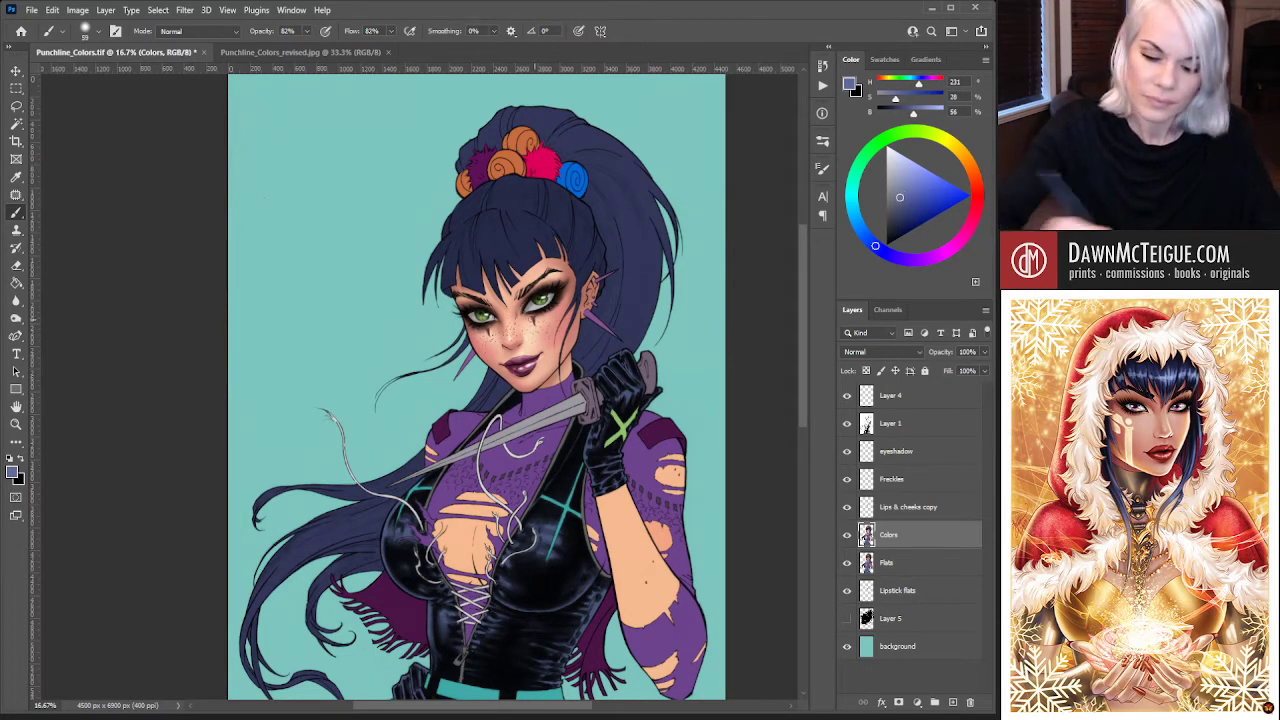
# Enlarge the brush and paint soft muted-blue lights across the bangs and crown on the Colors layer
pyautogui.press(']')
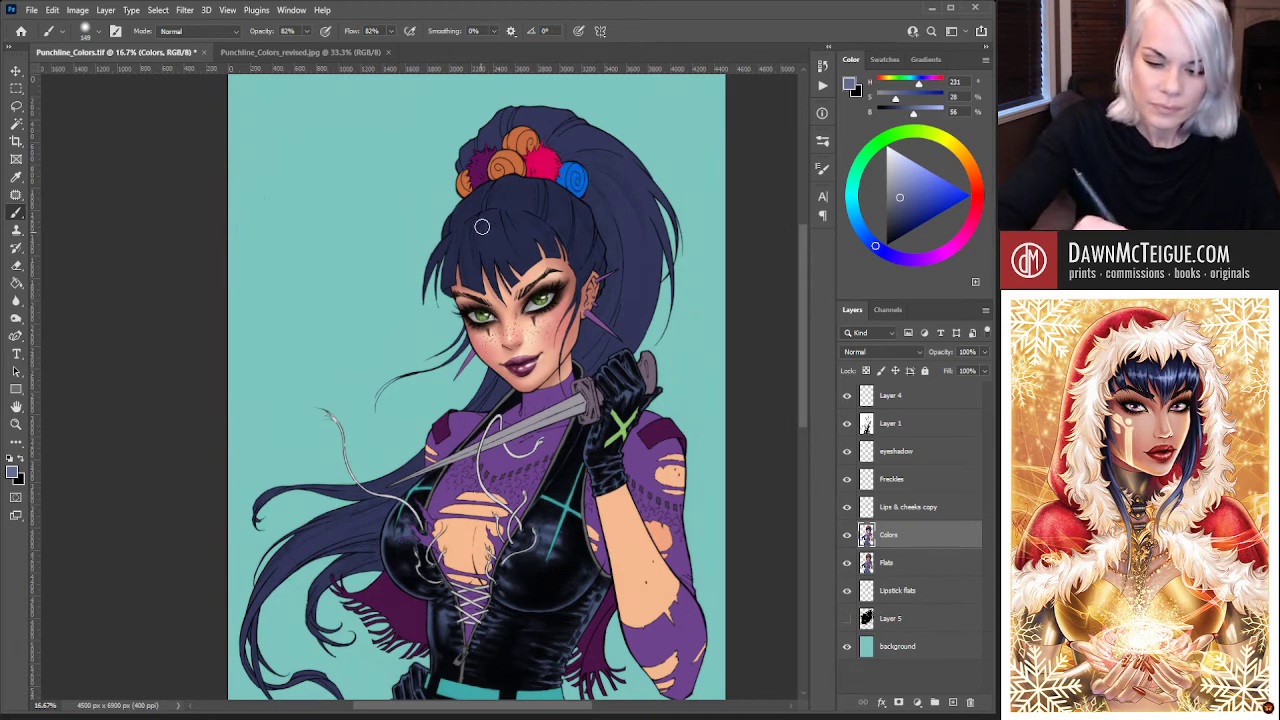
pyautogui.moveTo(495, 224)
pyautogui.mouseDown()
pyautogui.moveTo(504, 258)
pyautogui.moveTo(540, 247)
pyautogui.moveTo(483, 256)
pyautogui.moveTo(488, 285)
pyautogui.moveTo(495, 255)
pyautogui.moveTo(470, 272)
pyautogui.moveTo(461, 245)
pyautogui.moveTo(442, 262)
pyautogui.mouseUp()
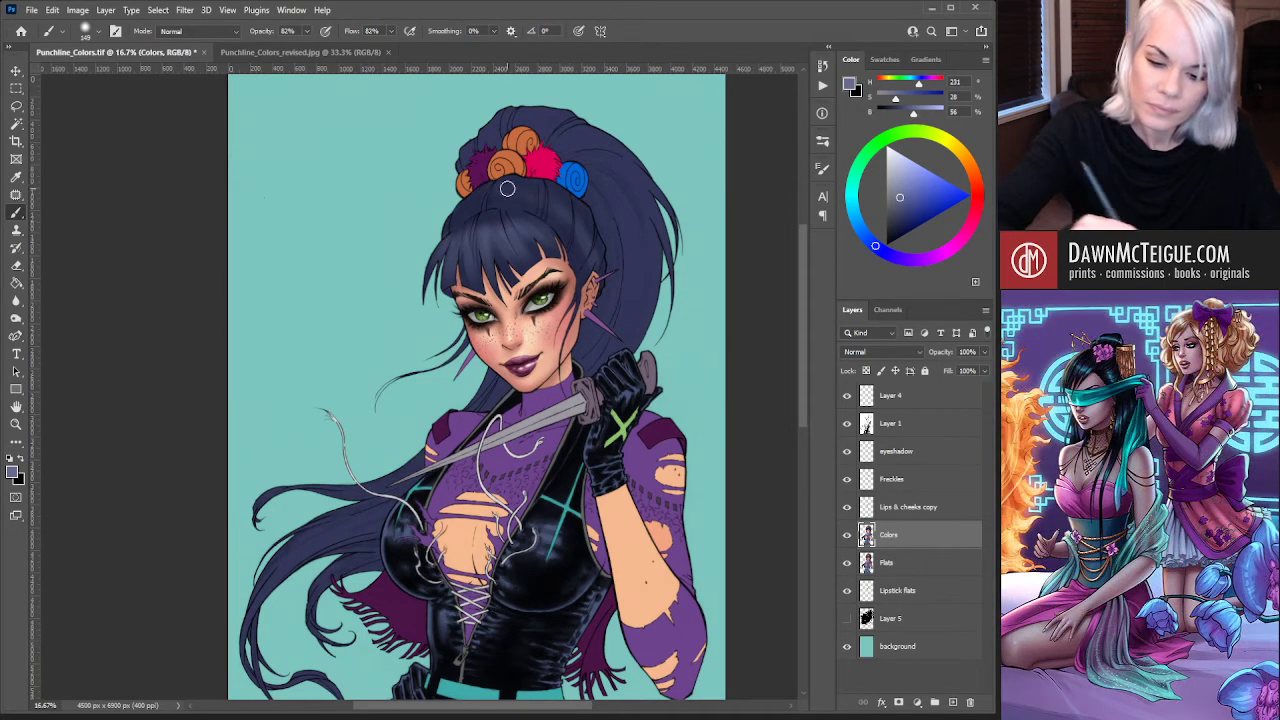
pyautogui.moveTo(545, 193); pyautogui.dragTo(575, 219)
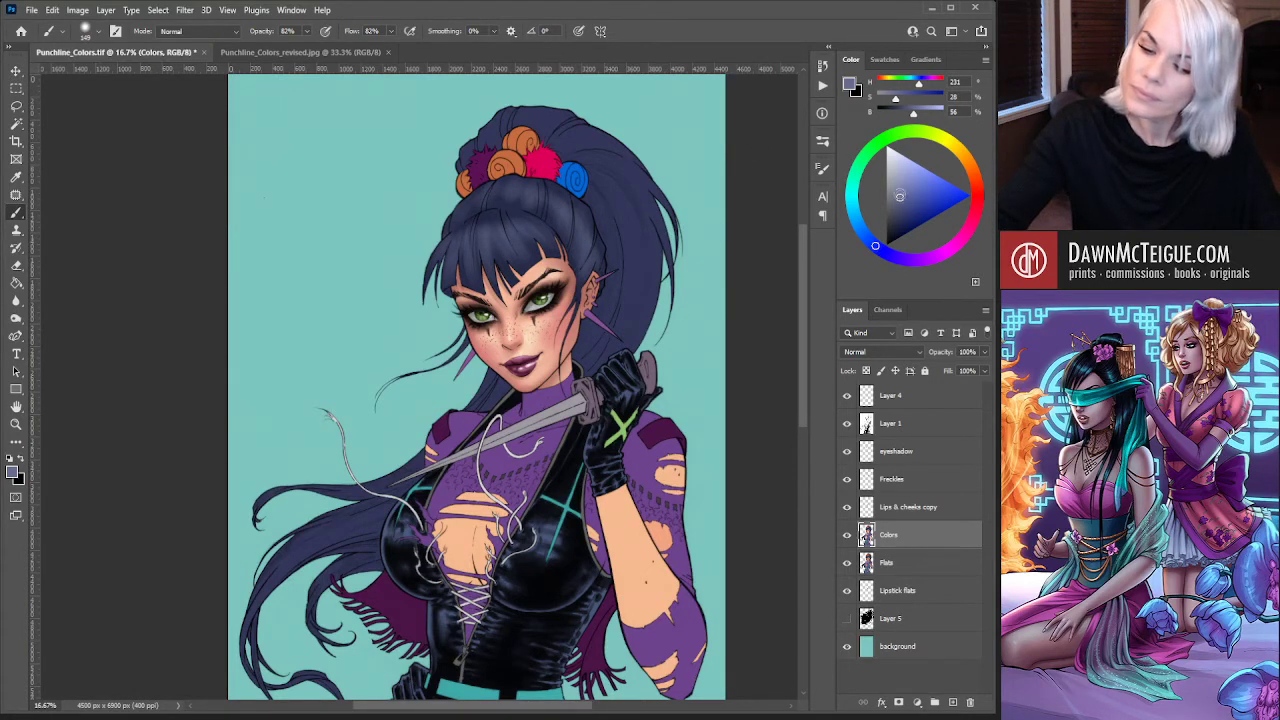
# Set the brush color to H 231, S 23, B 59 and paint lighter strands through the bangs and crown
pyautogui.click(898, 176)
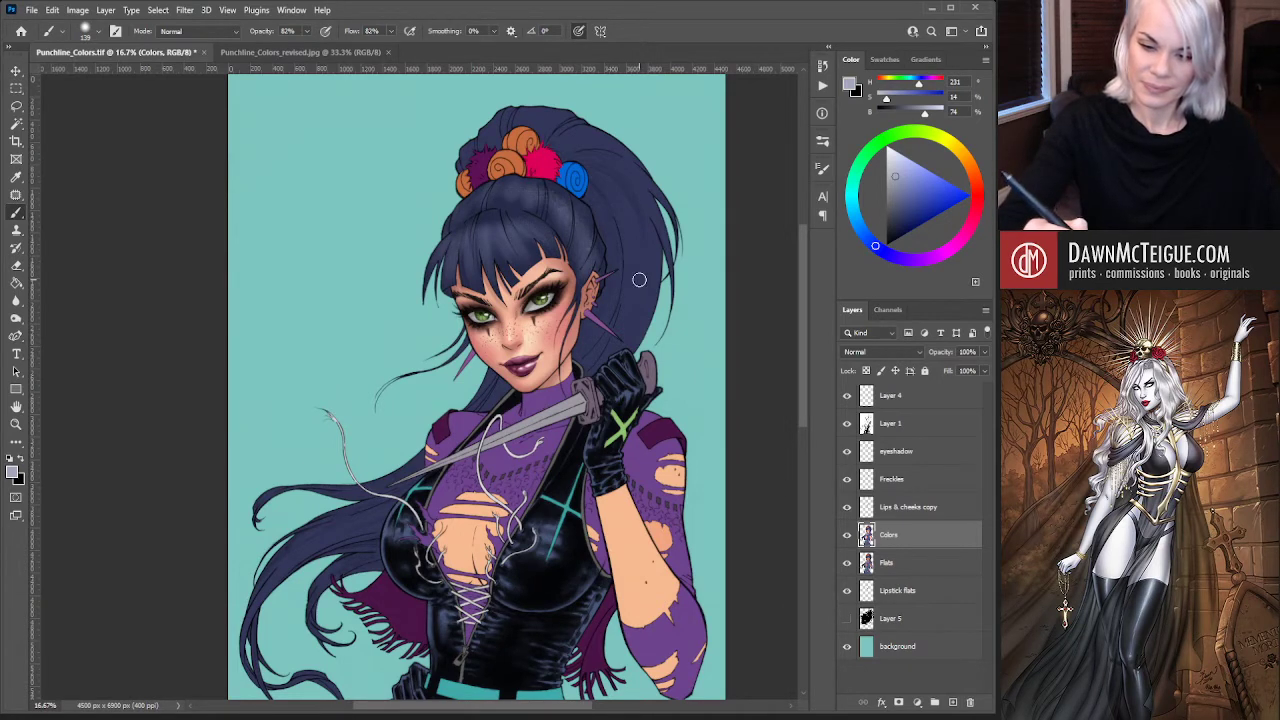
pyautogui.keyDown('alt'); pyautogui.click(485, 234); pyautogui.keyUp('alt')
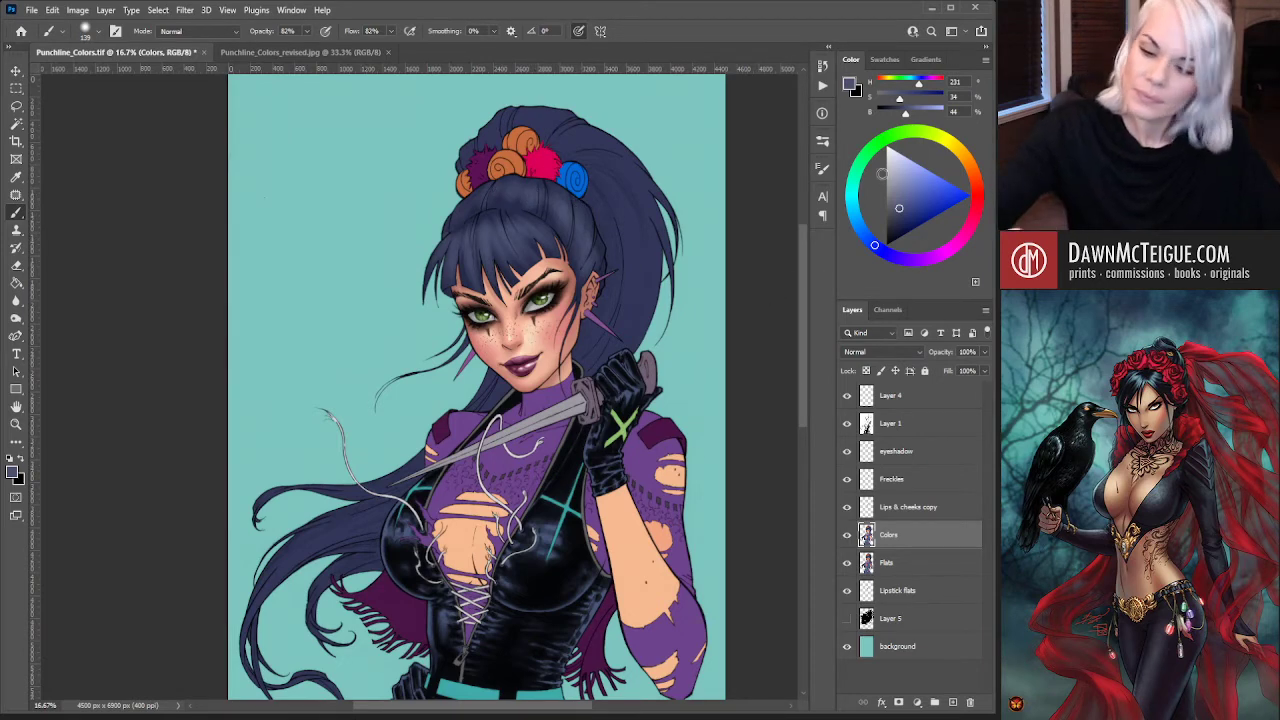
pyautogui.click(899, 189)
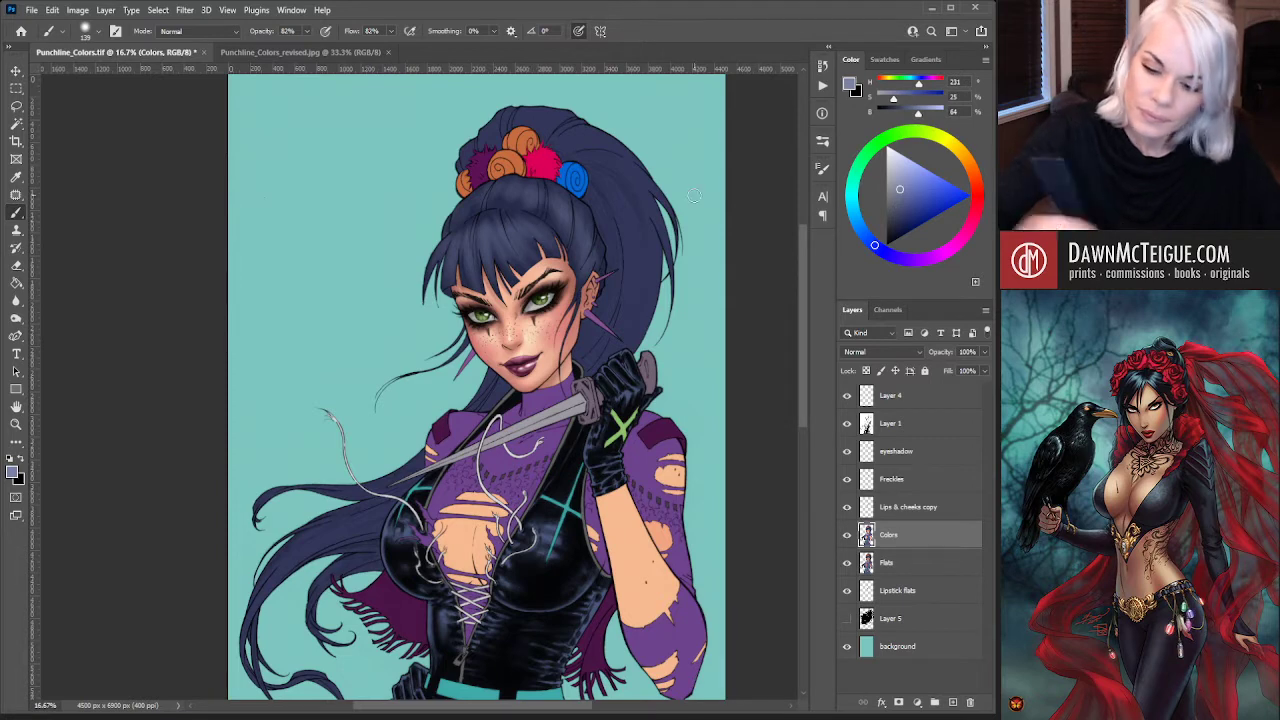
pyautogui.moveTo(899, 189); pyautogui.dragTo(897, 193)
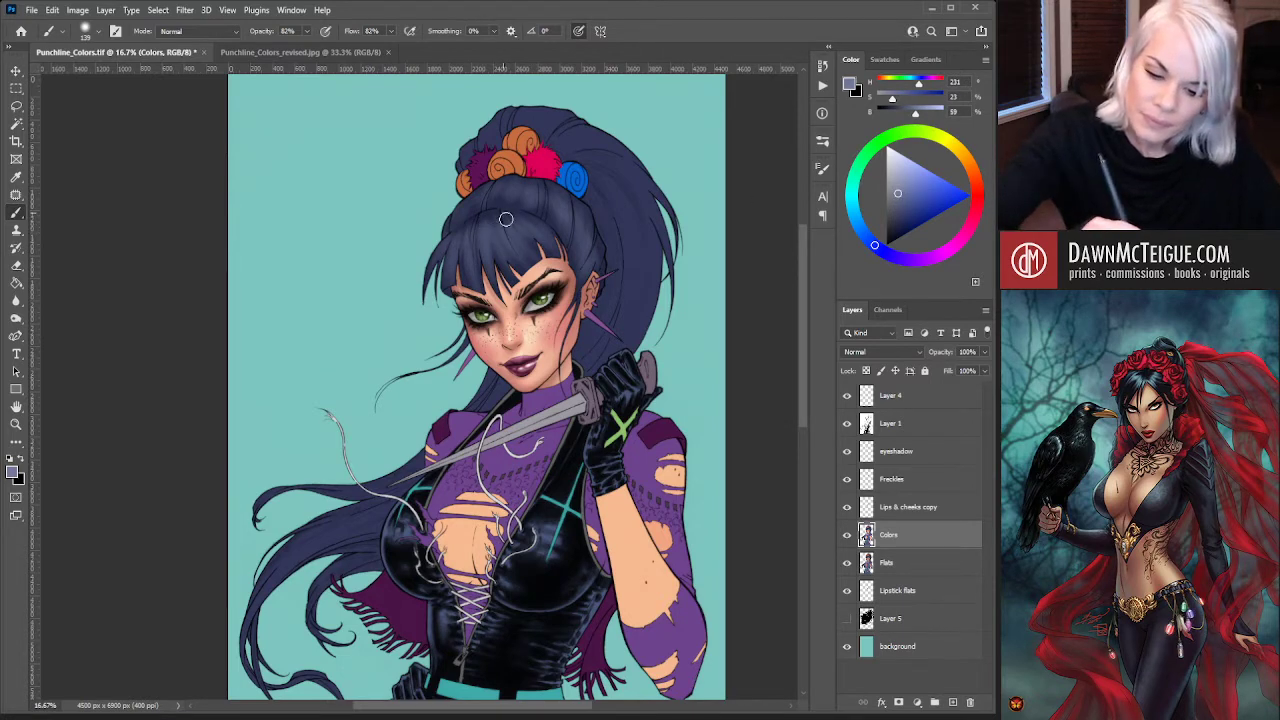
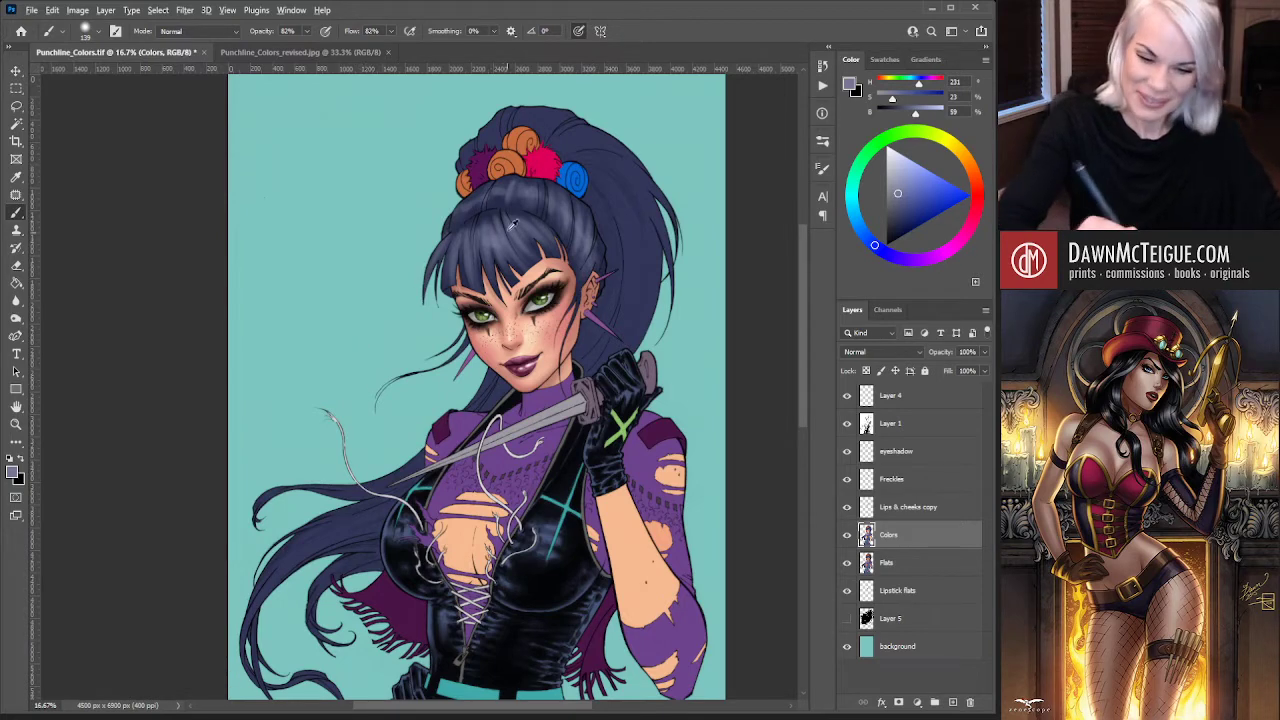
# Refine the front hair's strands and shadows with dark and mid blues sampled from the bangs and crown
pyautogui.keyDown('alt'); pyautogui.click(596, 219); pyautogui.keyUp('alt')
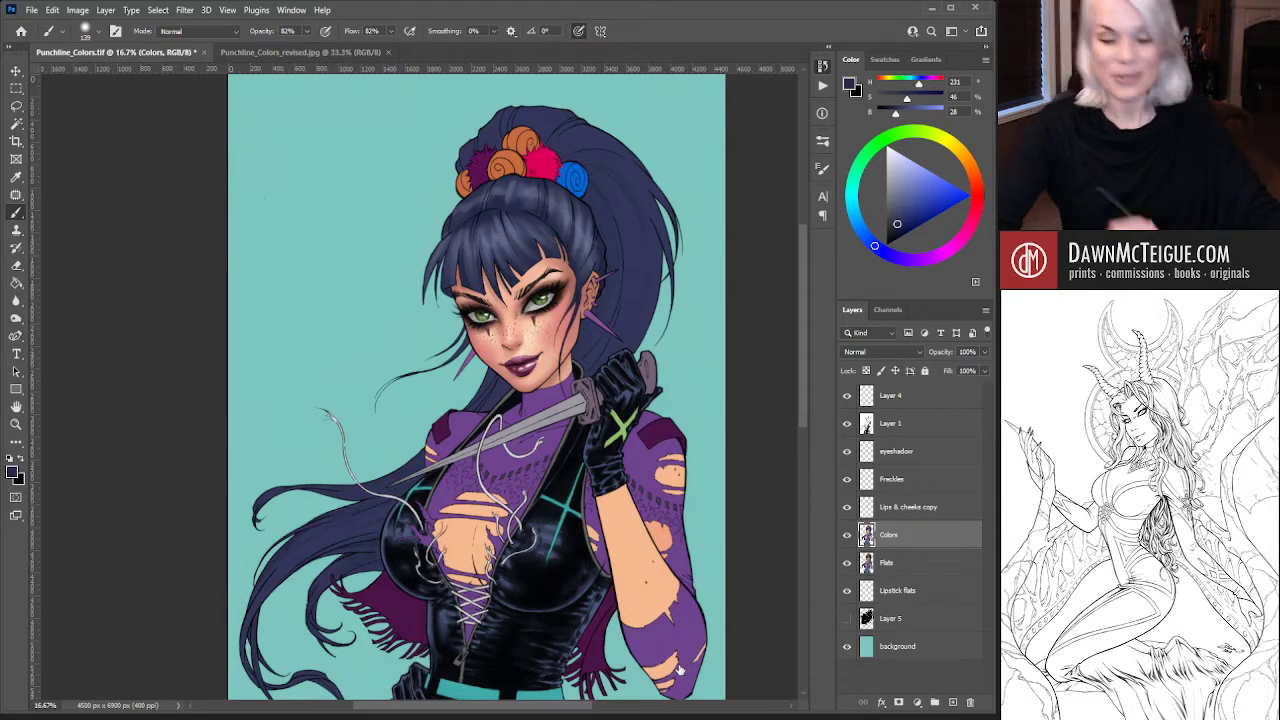
pyautogui.keyDown('alt'); pyautogui.click(509, 233); pyautogui.keyUp('alt')
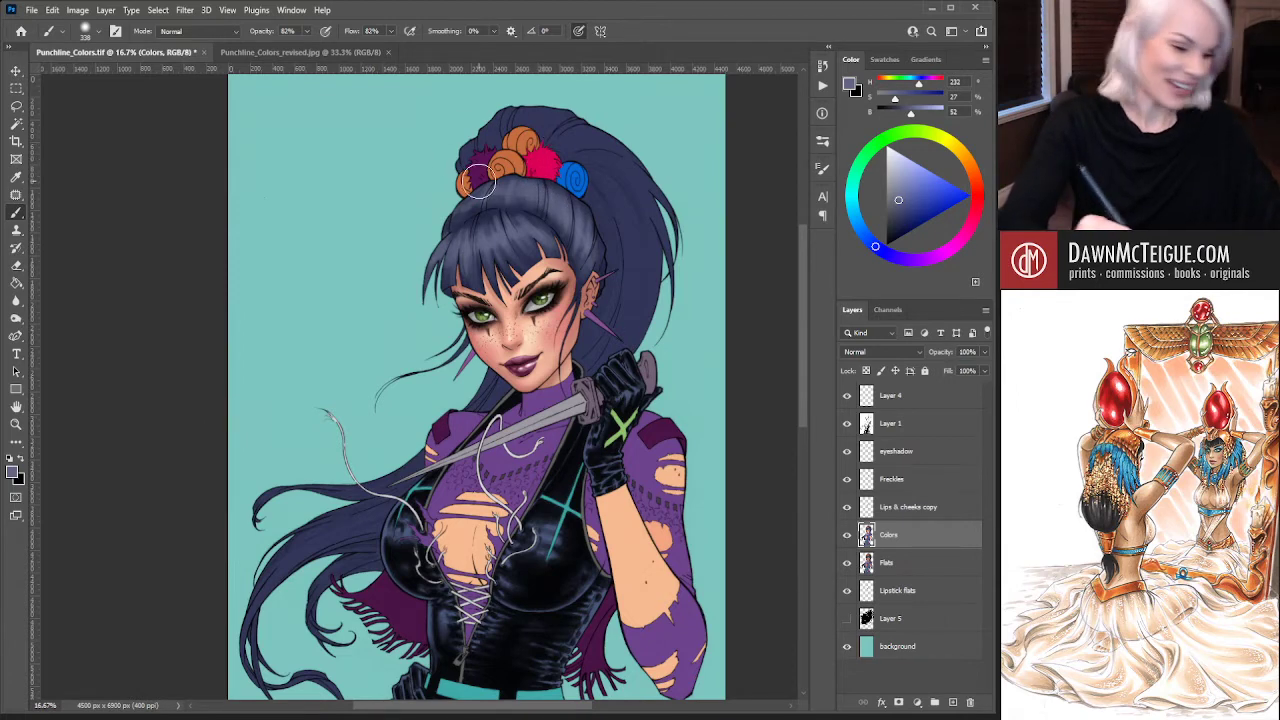
pyautogui.keyDown('alt'); pyautogui.click(474, 208); pyautogui.keyUp('alt')
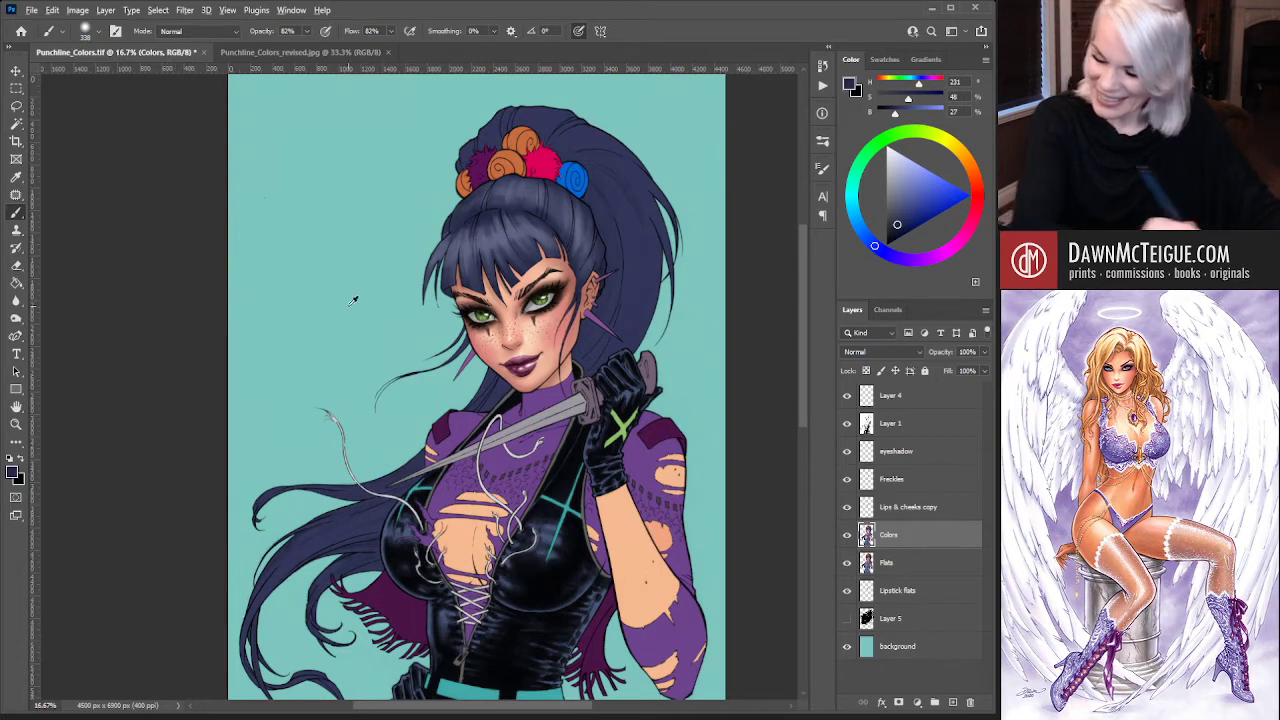
# Set the brush color to a pale blue of H 232, S 17, B 70 and paint bright highlights across the bangs
pyautogui.click(897, 200)
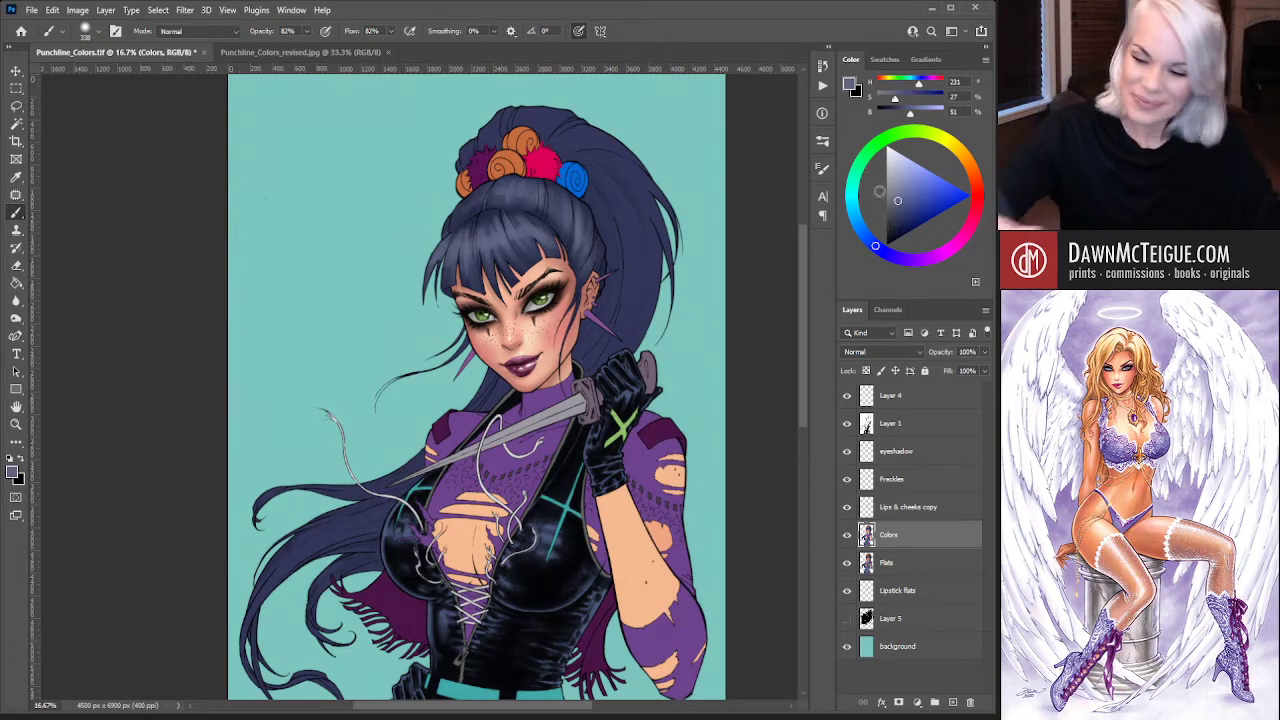
pyautogui.moveTo(900, 190); pyautogui.dragTo(896, 177)
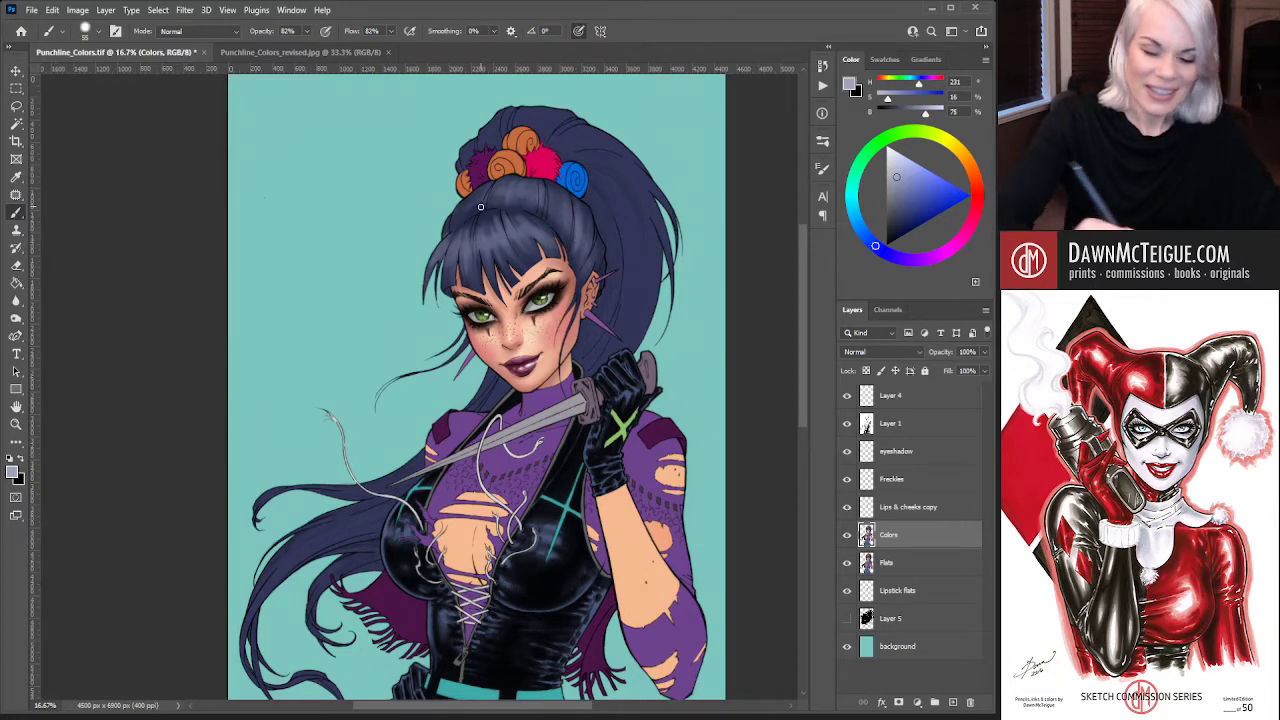
pyautogui.keyDown('alt'); pyautogui.click(607, 170); pyautogui.keyUp('alt')
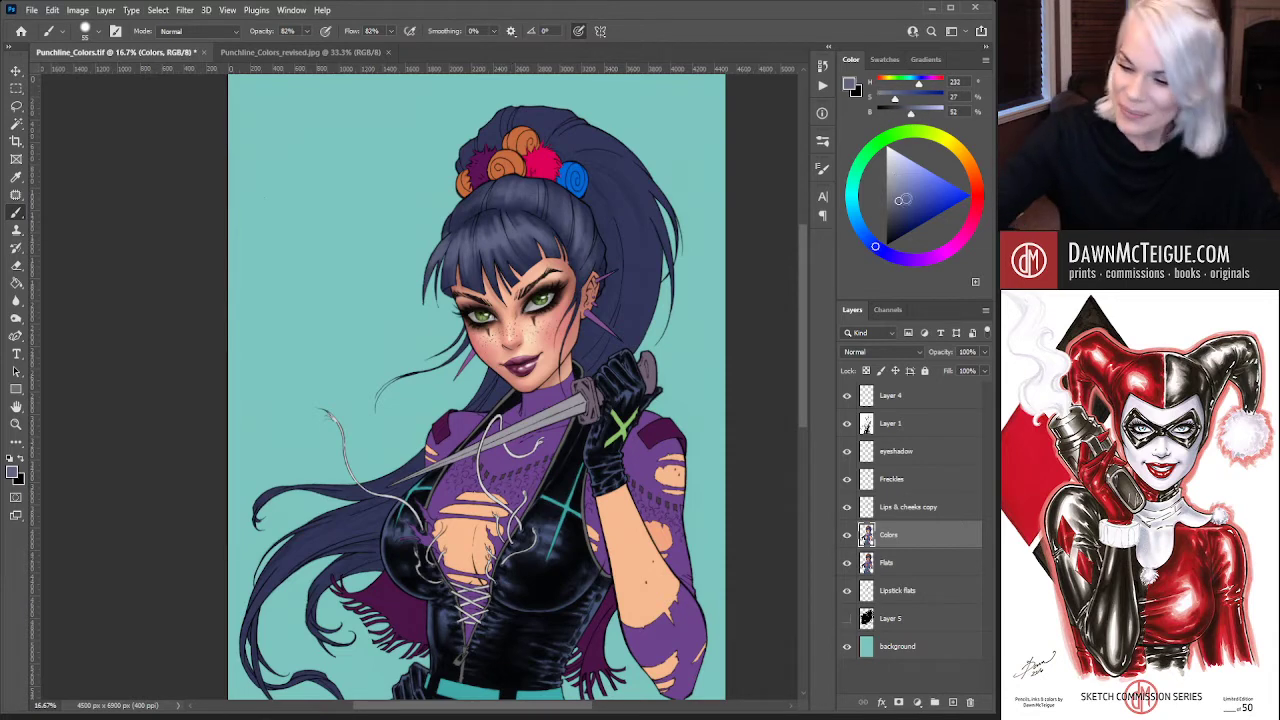
pyautogui.moveTo(905, 199); pyautogui.dragTo(898, 182)
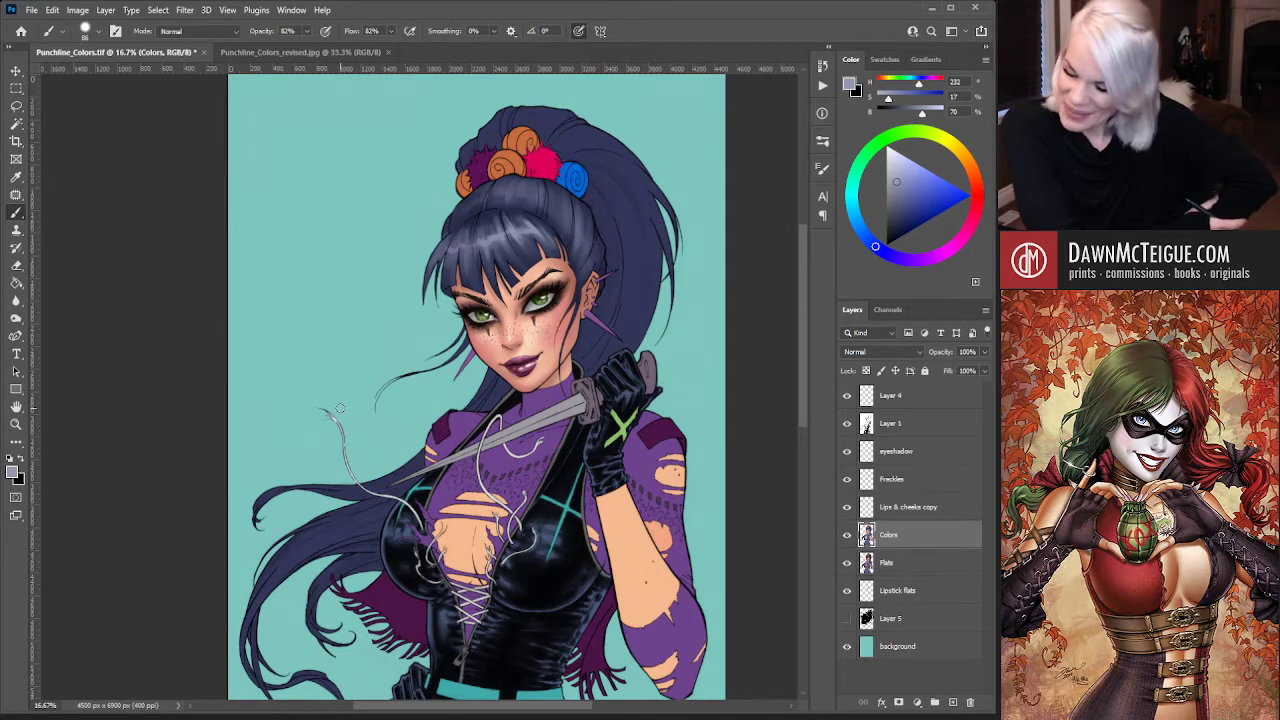
# Break up the bang highlights and add highlight strands to the crown and side hair, using light and dark blues sampled from the hair
pyautogui.keyDown('alt'); pyautogui.click(493, 210); pyautogui.keyUp('alt')
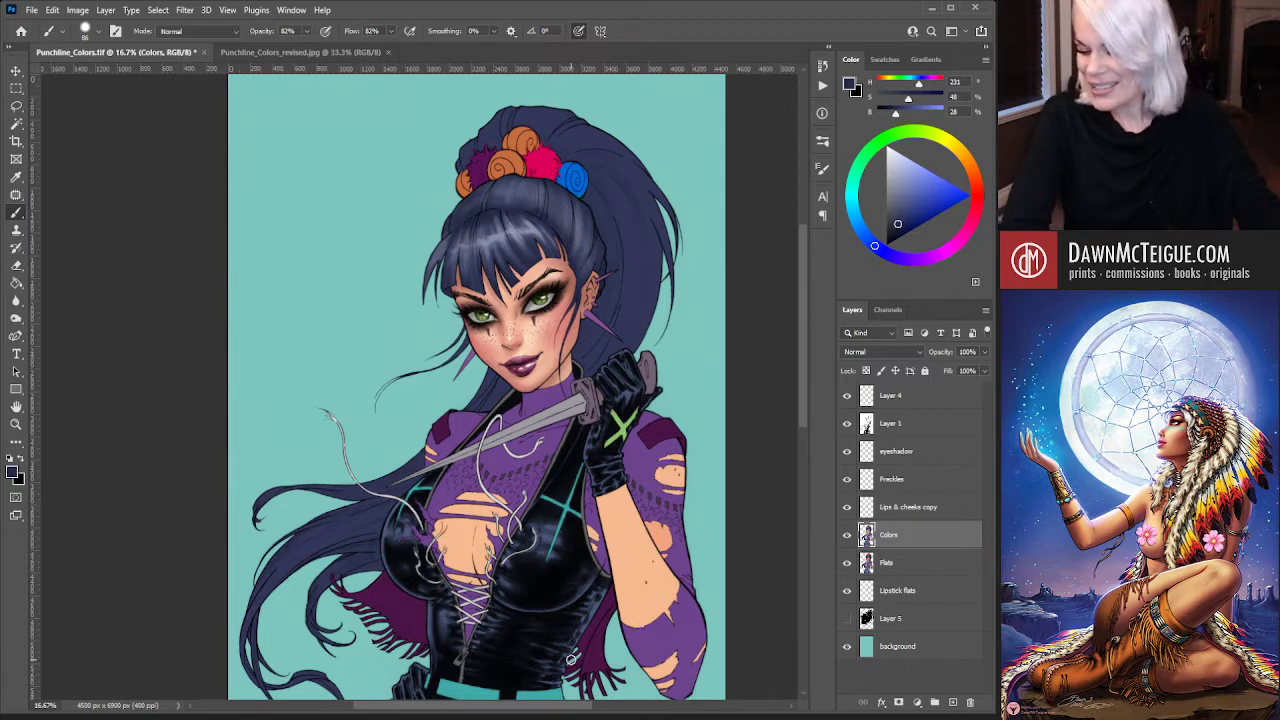
pyautogui.keyDown('alt'); pyautogui.click(495, 232); pyautogui.keyUp('alt')
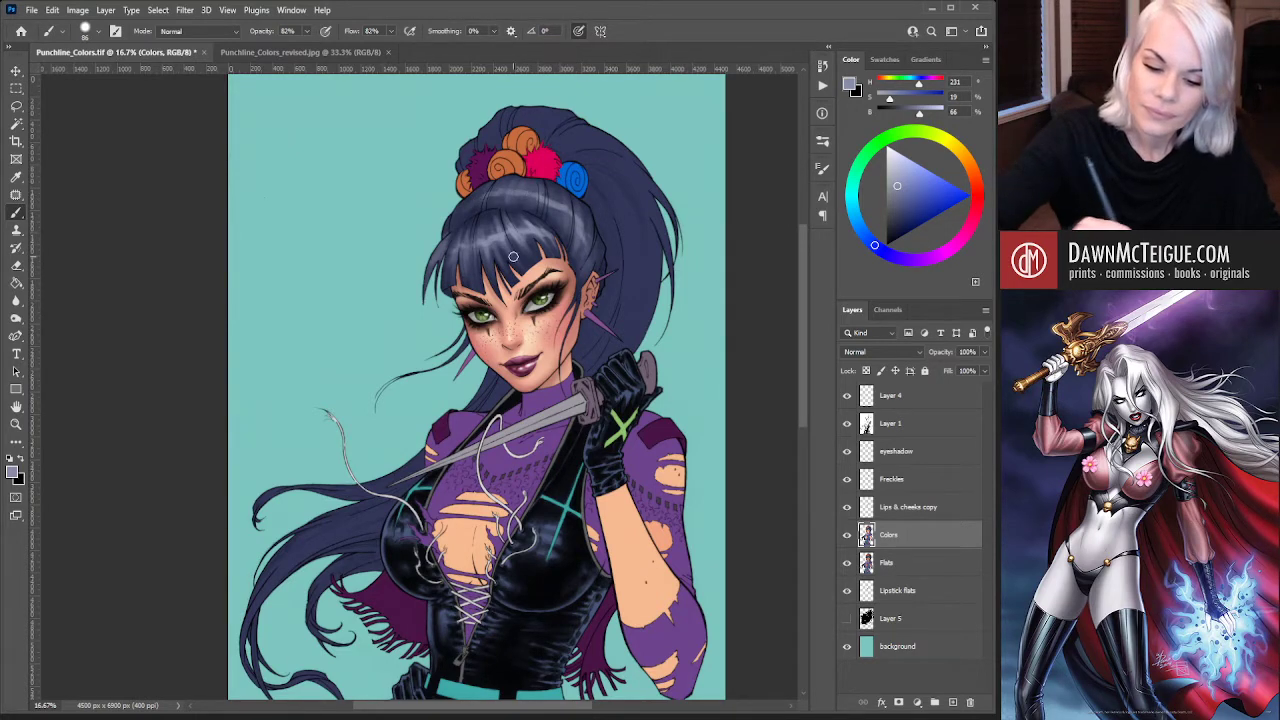
pyautogui.keyDown('alt'); pyautogui.click(512, 242); pyautogui.keyUp('alt')
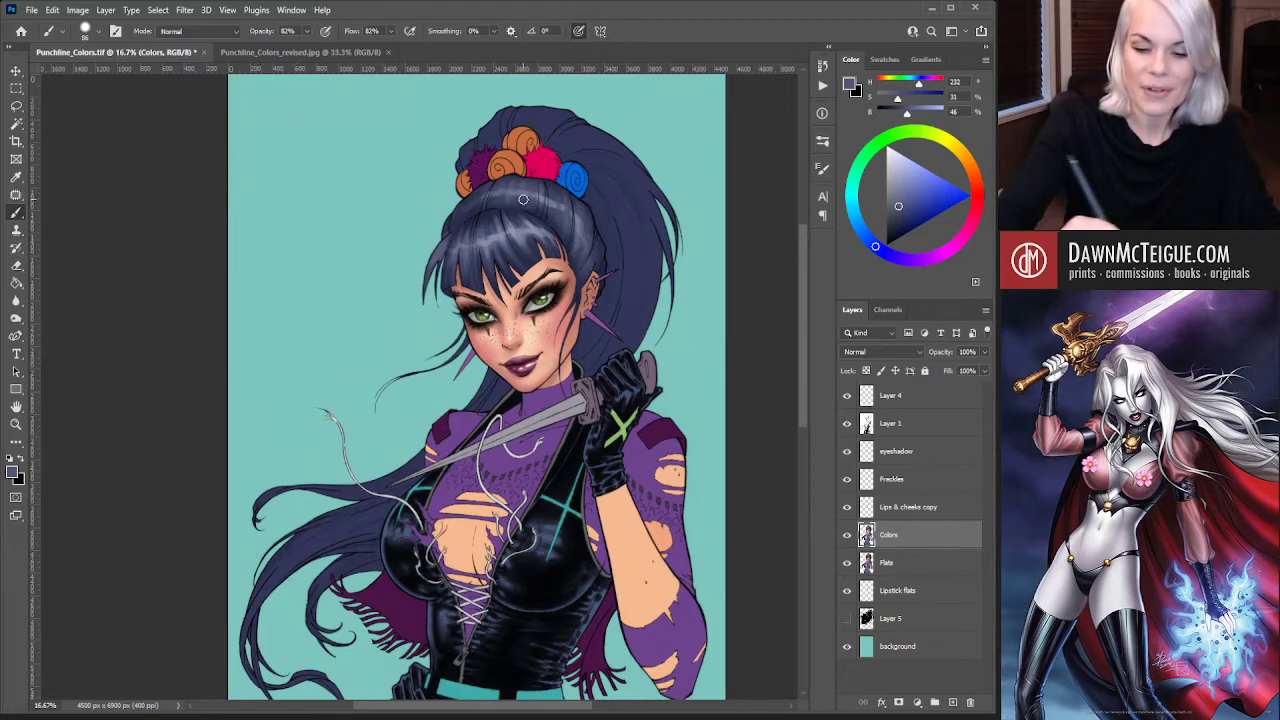
pyautogui.keyDown('alt'); pyautogui.click(604, 245); pyautogui.keyUp('alt')
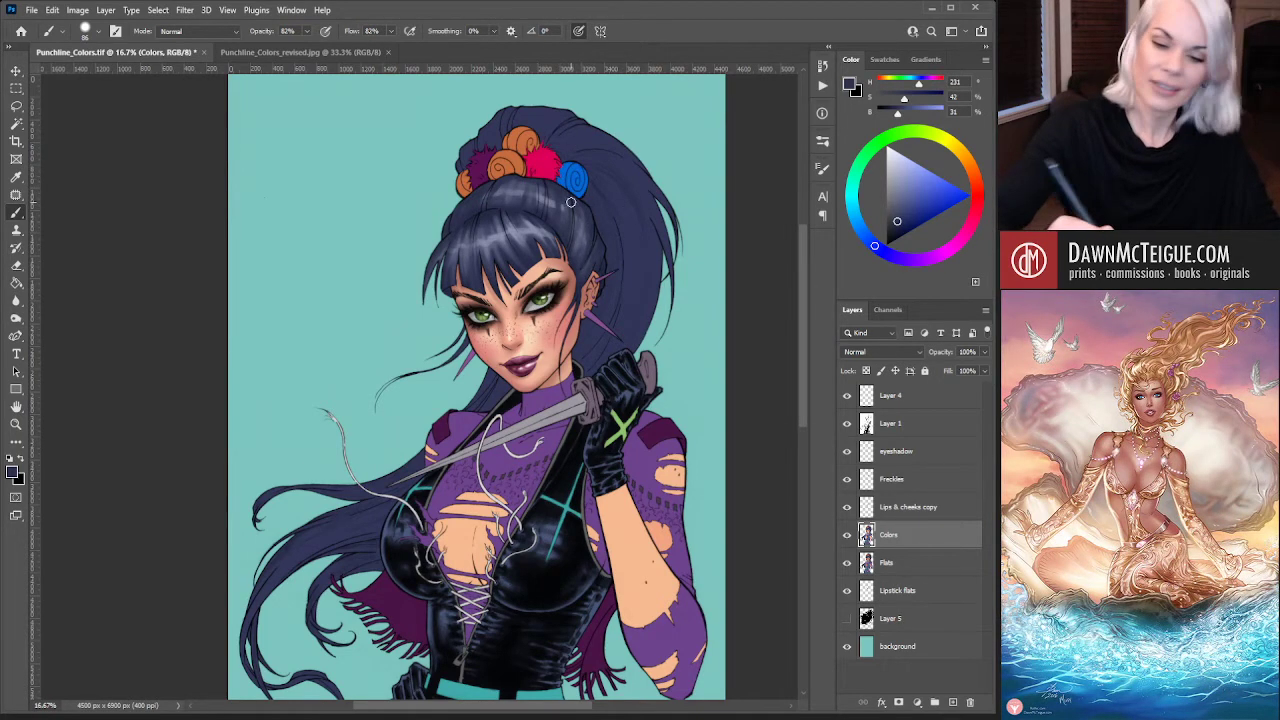
pyautogui.keyDown('alt'); pyautogui.click(531, 232); pyautogui.keyUp('alt')
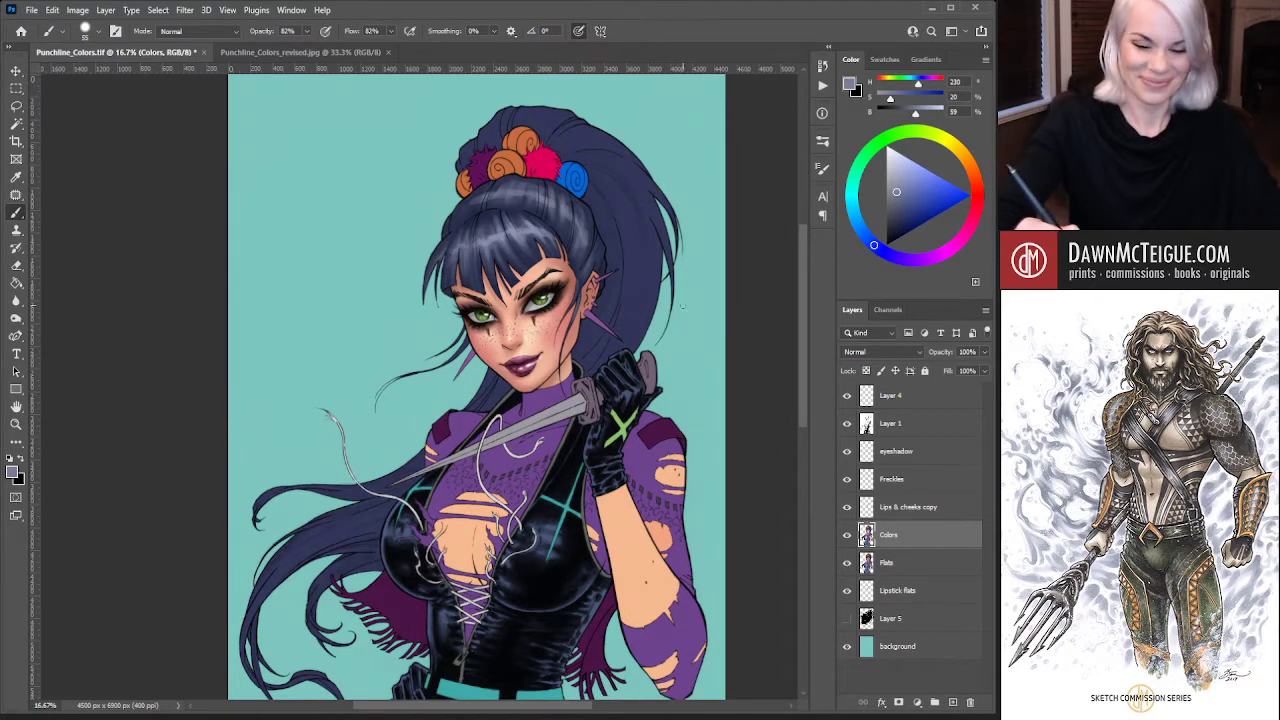
# Select the ponytail hair by its color on the Flats layer, return to the Colors layer with the Brush, and hide the selection edges
pyautogui.click(920, 565)
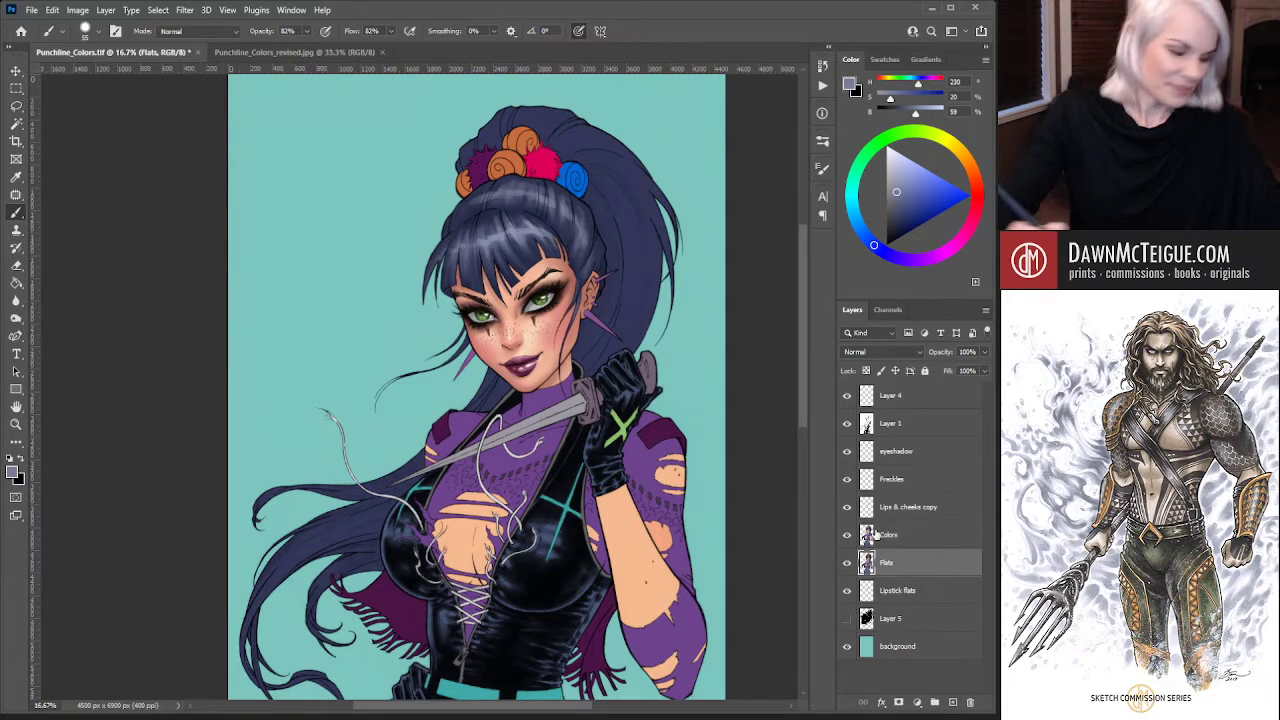
pyautogui.press('w')
pyautogui.click(631, 206)
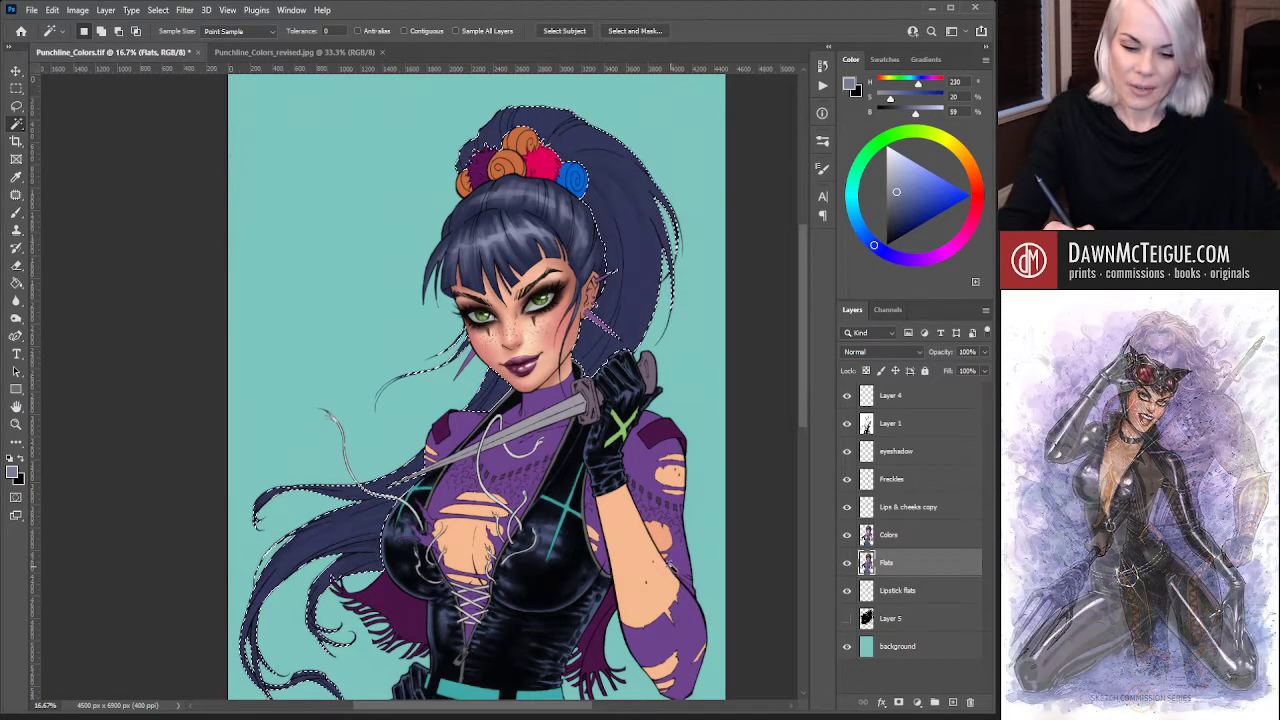
pyautogui.click(908, 535)
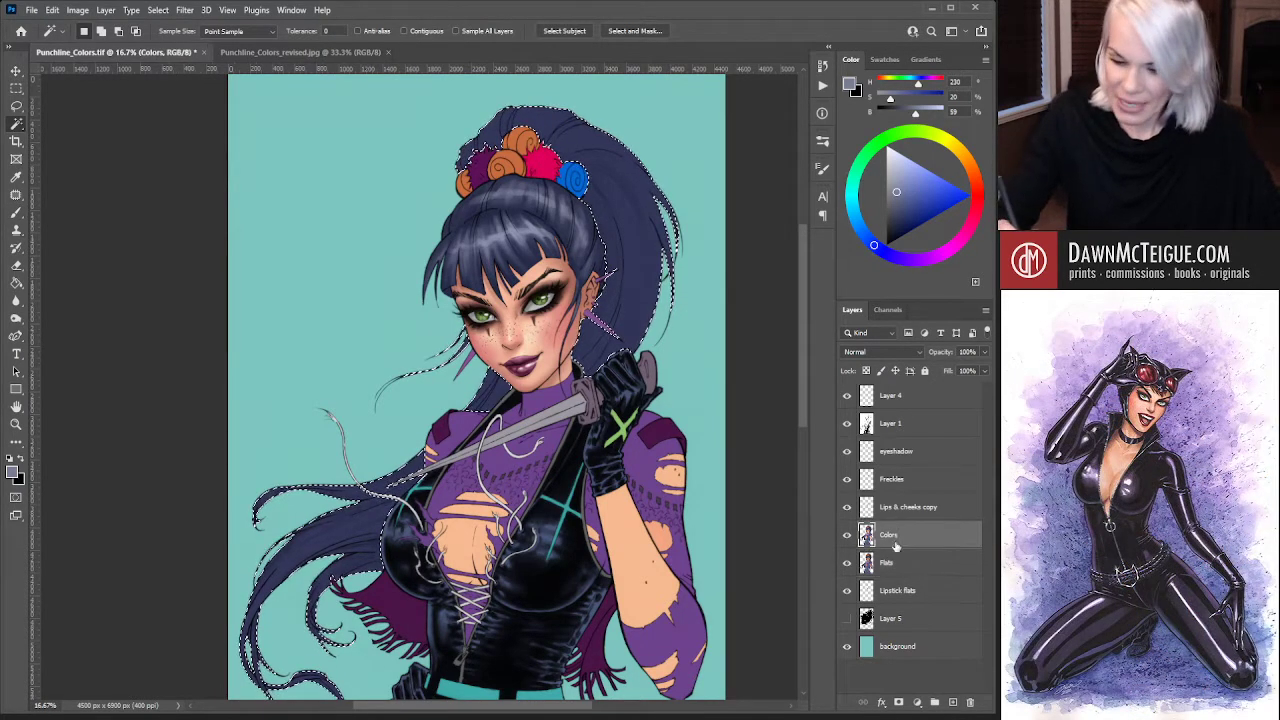
pyautogui.press('b')
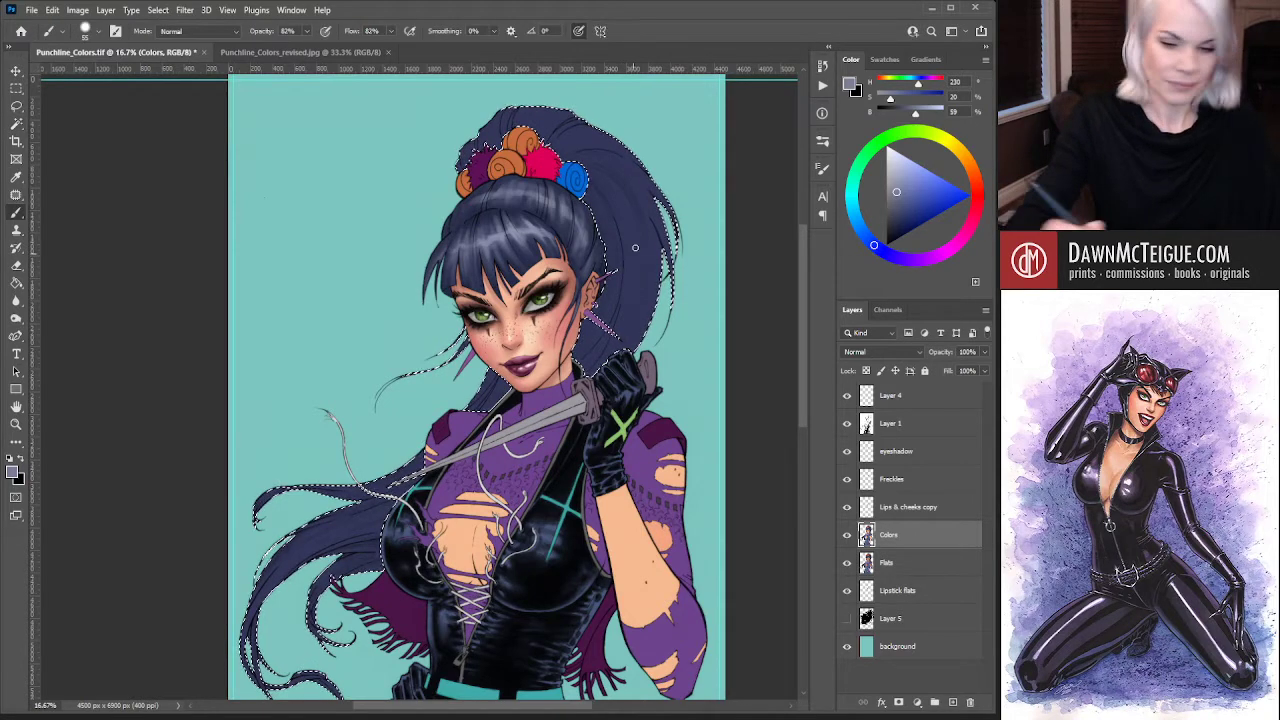
pyautogui.hotkey('ctrl', 'h')
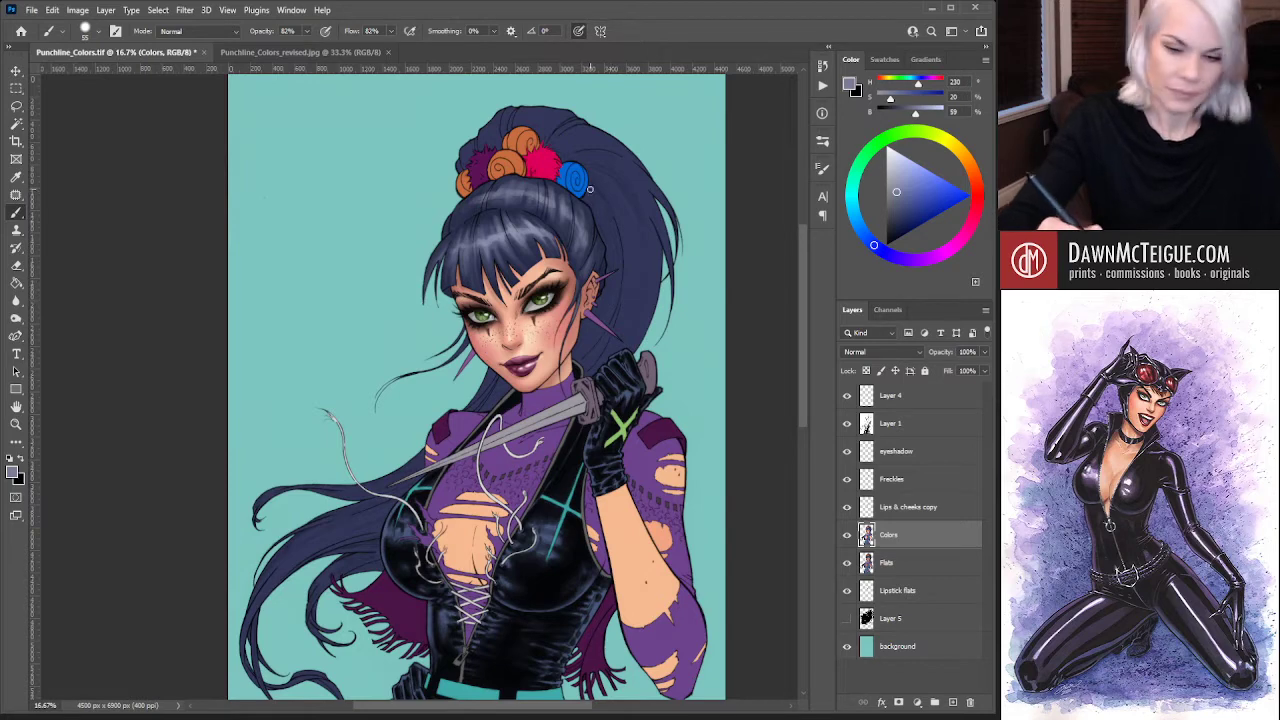
# Sample a dark blue of H 230, S 43, B 27 from the side hair, adjust the brush size, and paint shadows through the ponytail
pyautogui.keyDown('alt'); pyautogui.click(590, 234); pyautogui.keyUp('alt')
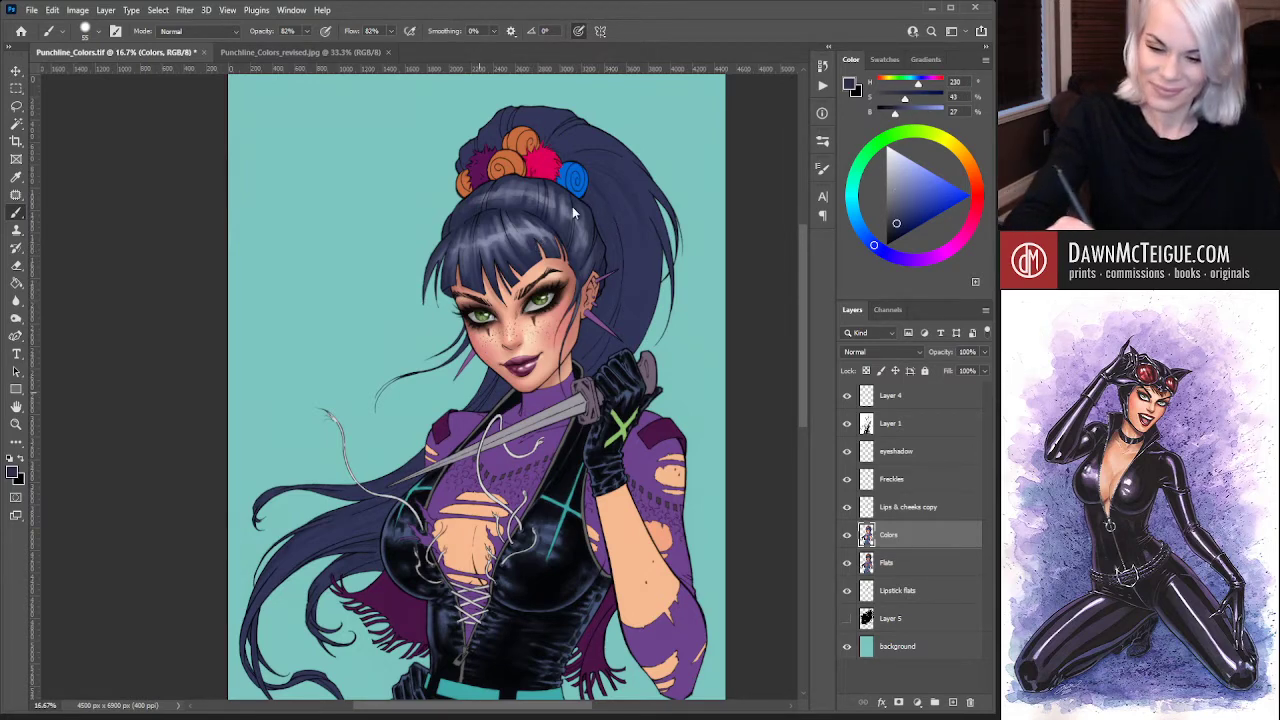
pyautogui.press('[')
pyautogui.press('[')
pyautogui.press('[')
pyautogui.press('[')
pyautogui.press('[')
pyautogui.press('[')
pyautogui.press('[')
pyautogui.press('[')
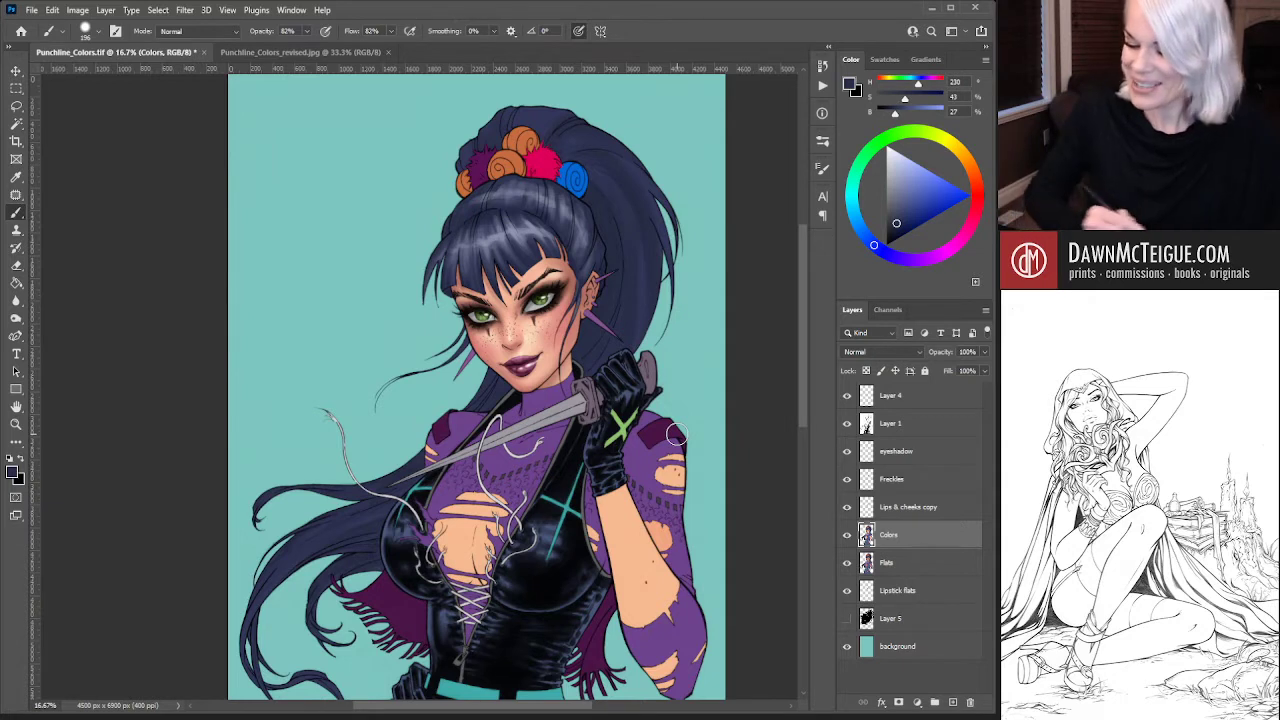
# Paint lighter strands along the ponytail and the long trailing locks with blues sampled from the hair, balancing them with sampled darks
pyautogui.keyDown('alt'); pyautogui.click(559, 196); pyautogui.keyUp('alt')
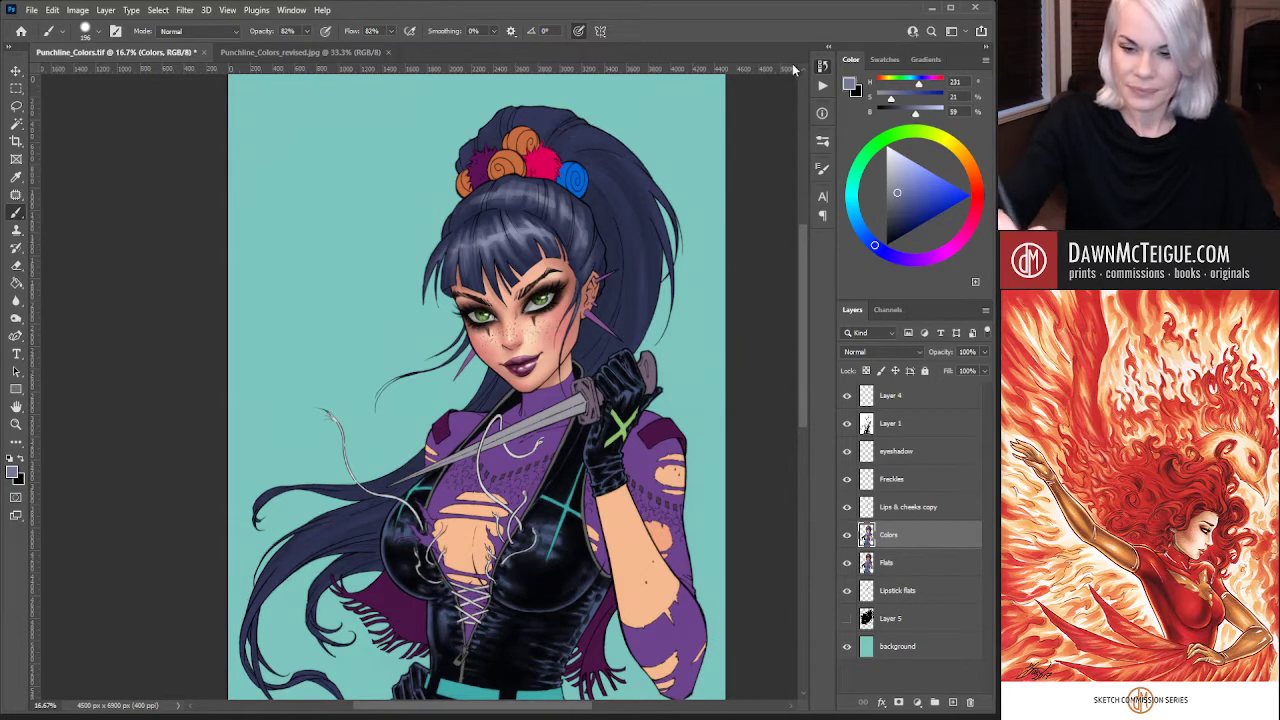
pyautogui.keyDown('alt'); pyautogui.click(515, 246); pyautogui.keyUp('alt')
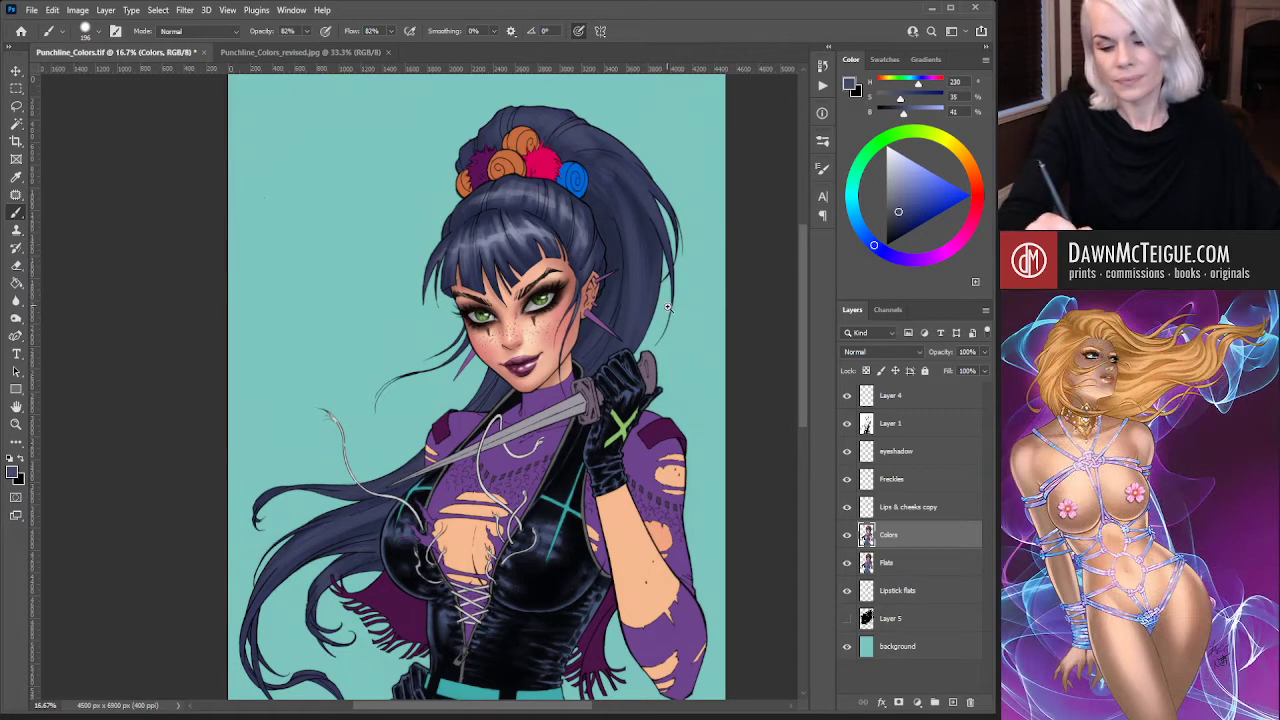
pyautogui.hotkey('ctrl', '-')
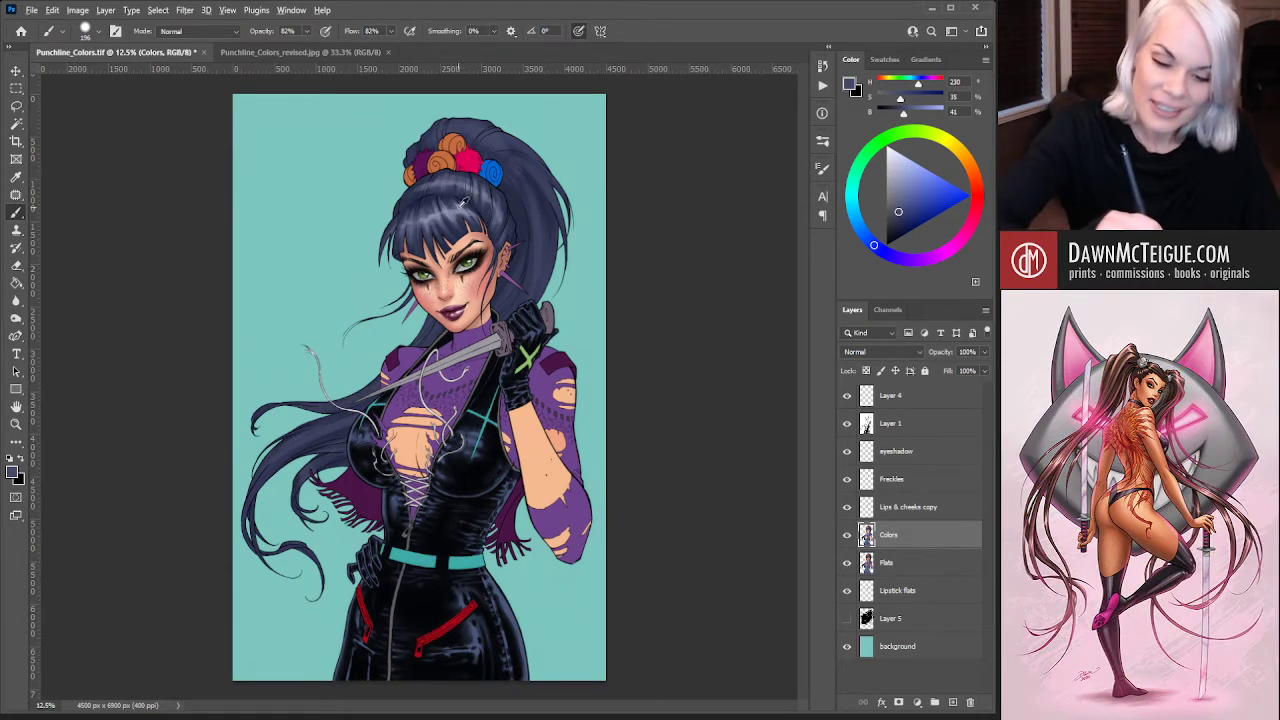
pyautogui.keyDown('alt'); pyautogui.click(466, 216); pyautogui.keyUp('alt')
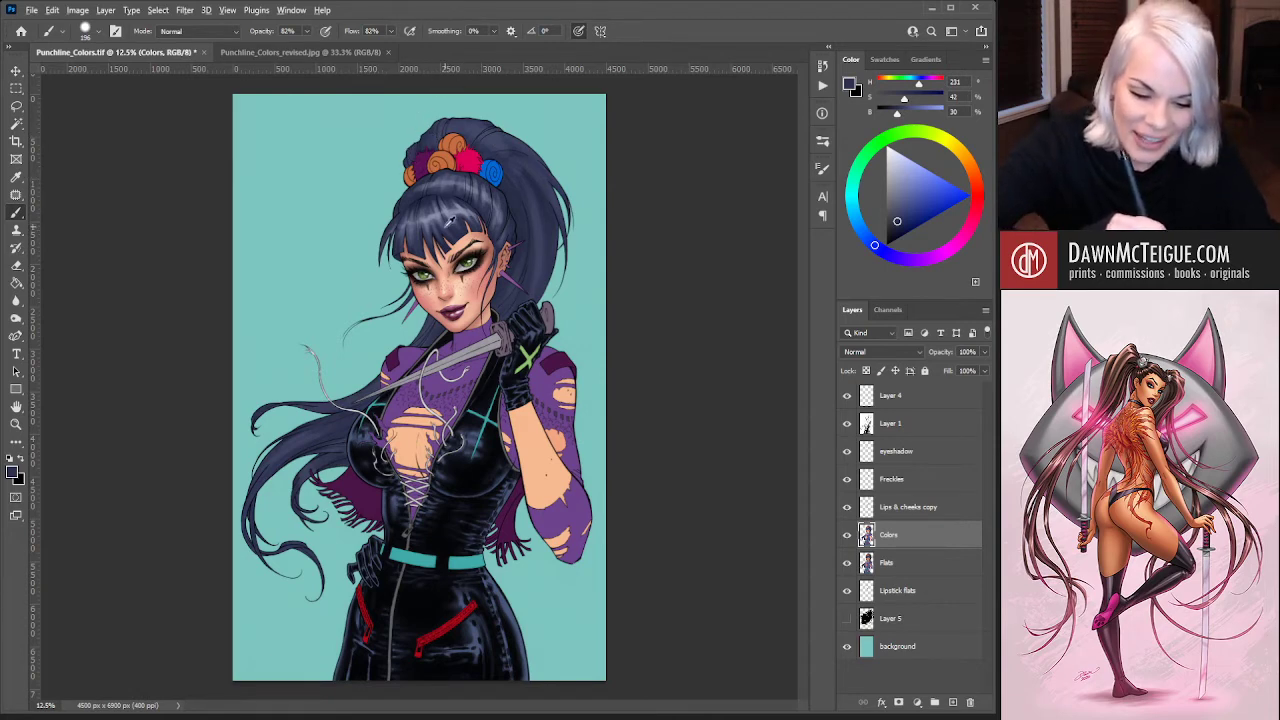
pyautogui.keyDown('alt'); pyautogui.click(510, 150); pyautogui.keyUp('alt')
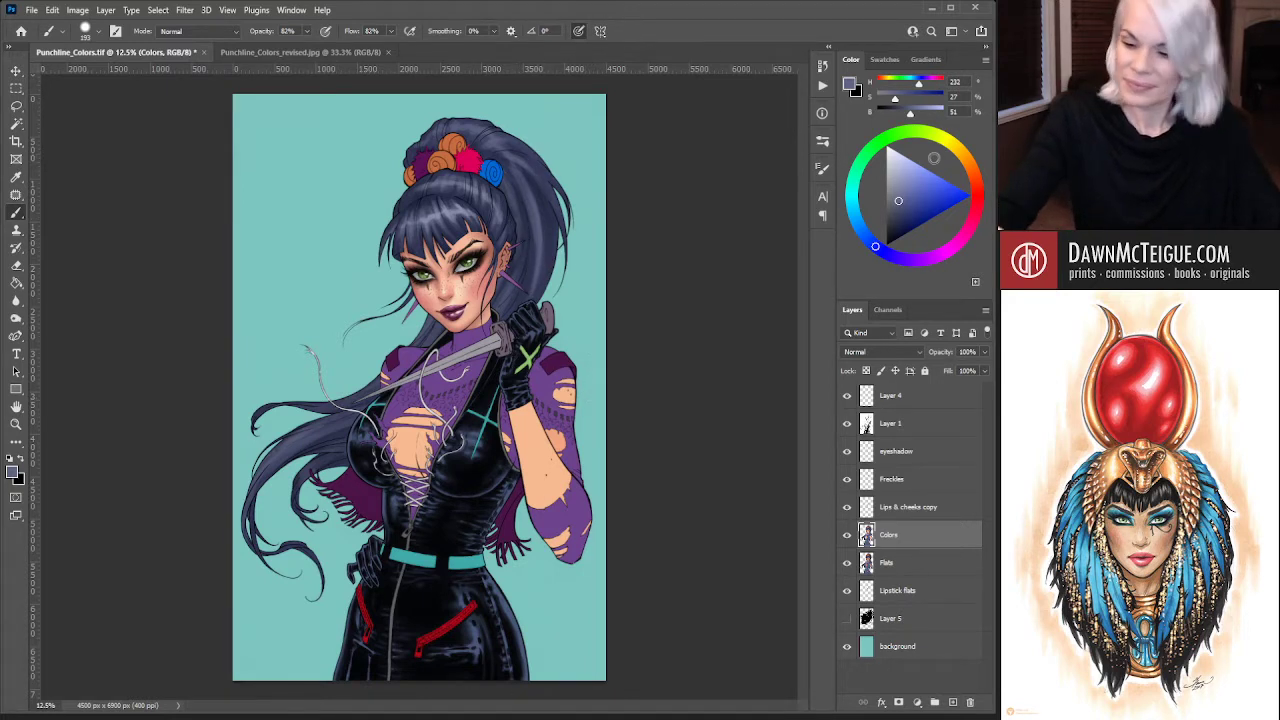
# Set the brush color to a deep blue of H 232, S 38, B 21 and darken the ponytail's shadows behind the neck
pyautogui.moveTo(899, 209); pyautogui.dragTo(902, 230)
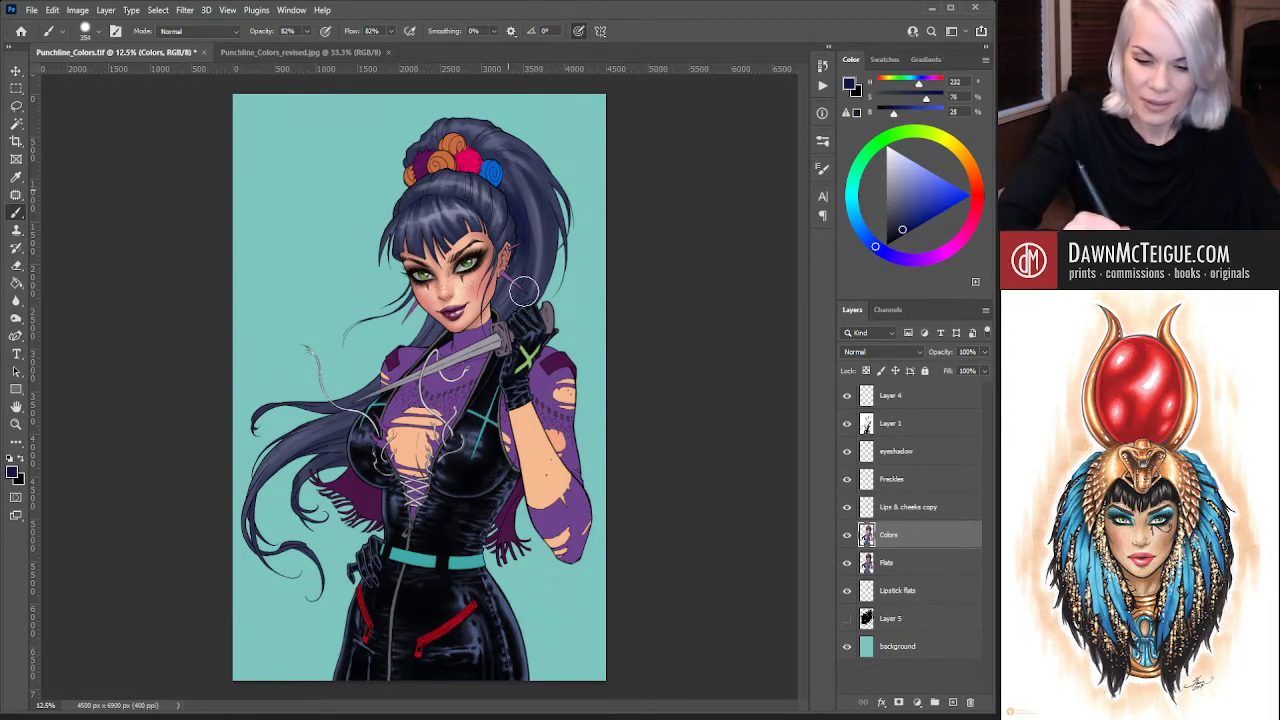
pyautogui.moveTo(899, 230); pyautogui.dragTo(864, 223)
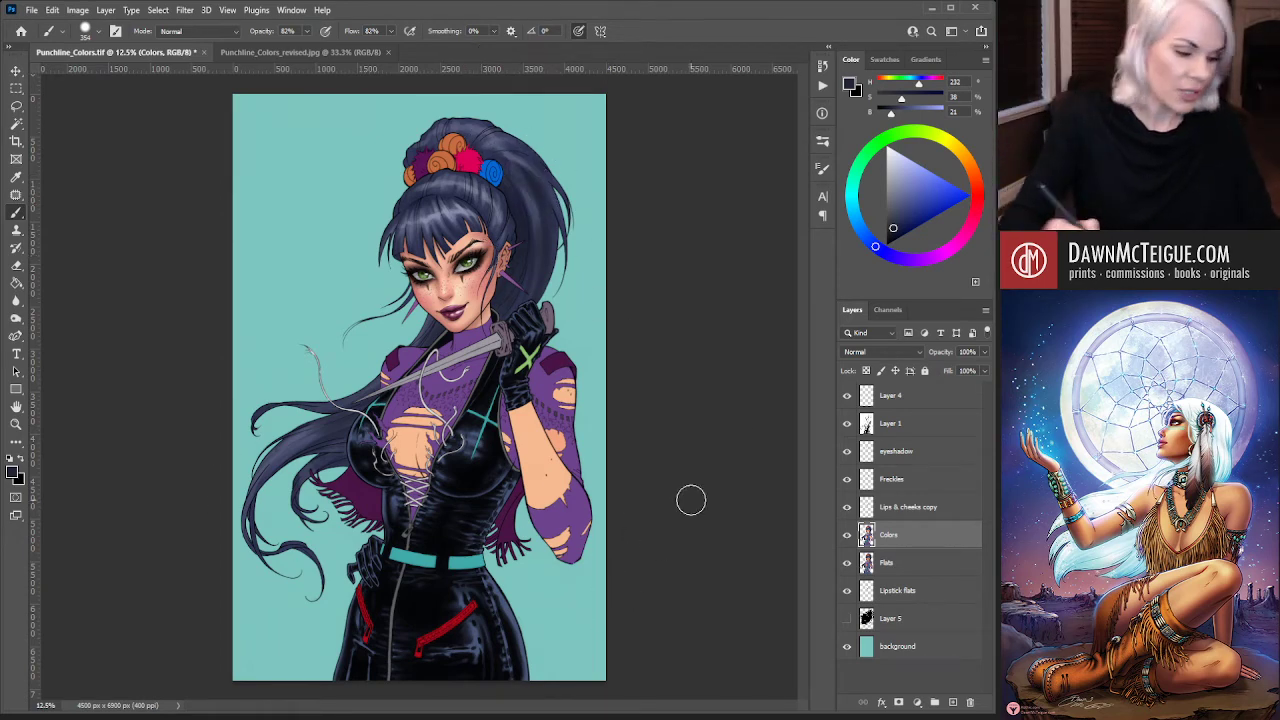
# Set the brush color to a magenta of H 319, S 66, B 66 and add a new layer above Colors
pyautogui.click(957, 242)
pyautogui.click(947, 205)
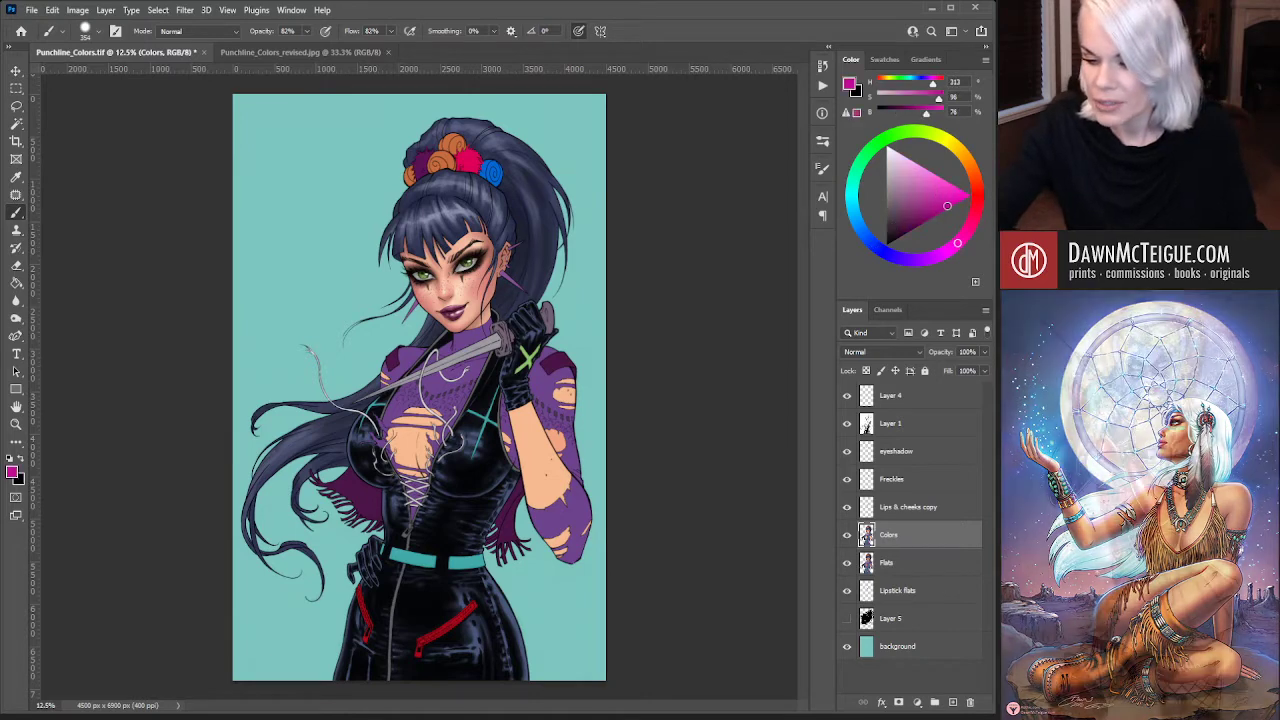
pyautogui.click(923, 201)
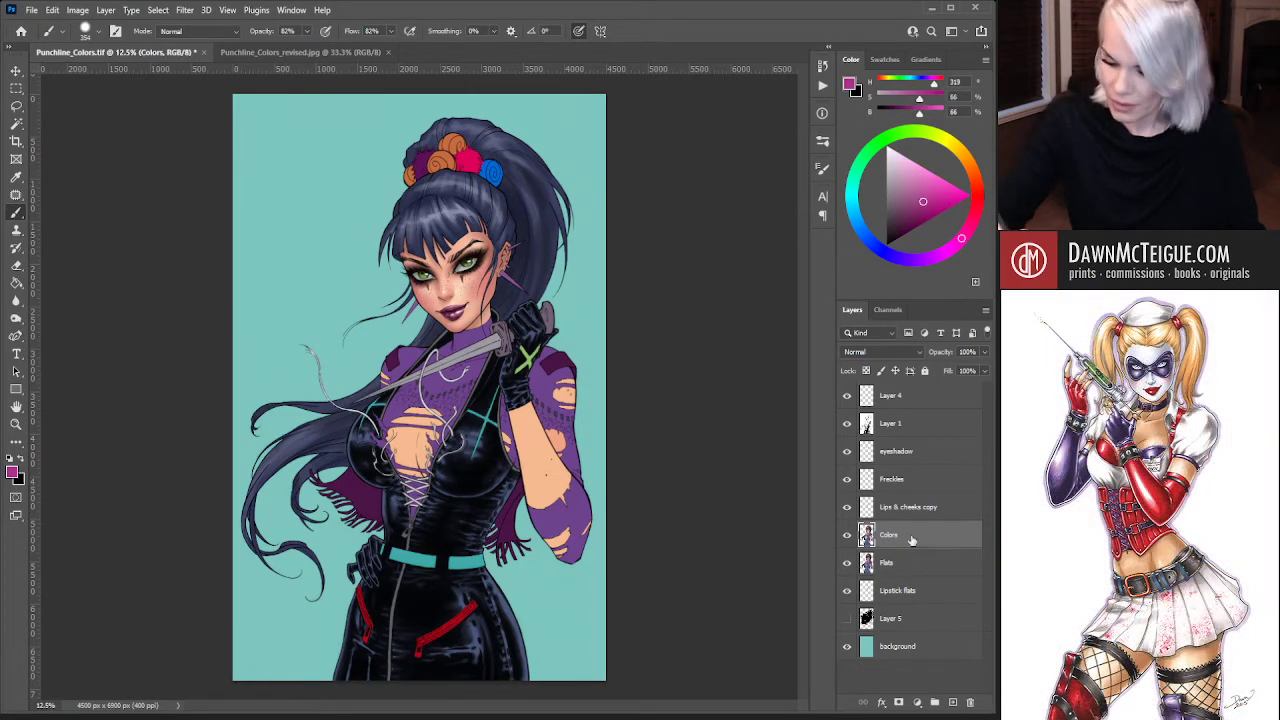
pyautogui.click(957, 703)
# Paint magenta over the lower ponytail and the long trailing locks on the new layer, adjusting the brush size
pyautogui.moveTo(270, 460); pyautogui.dragTo(290, 540)
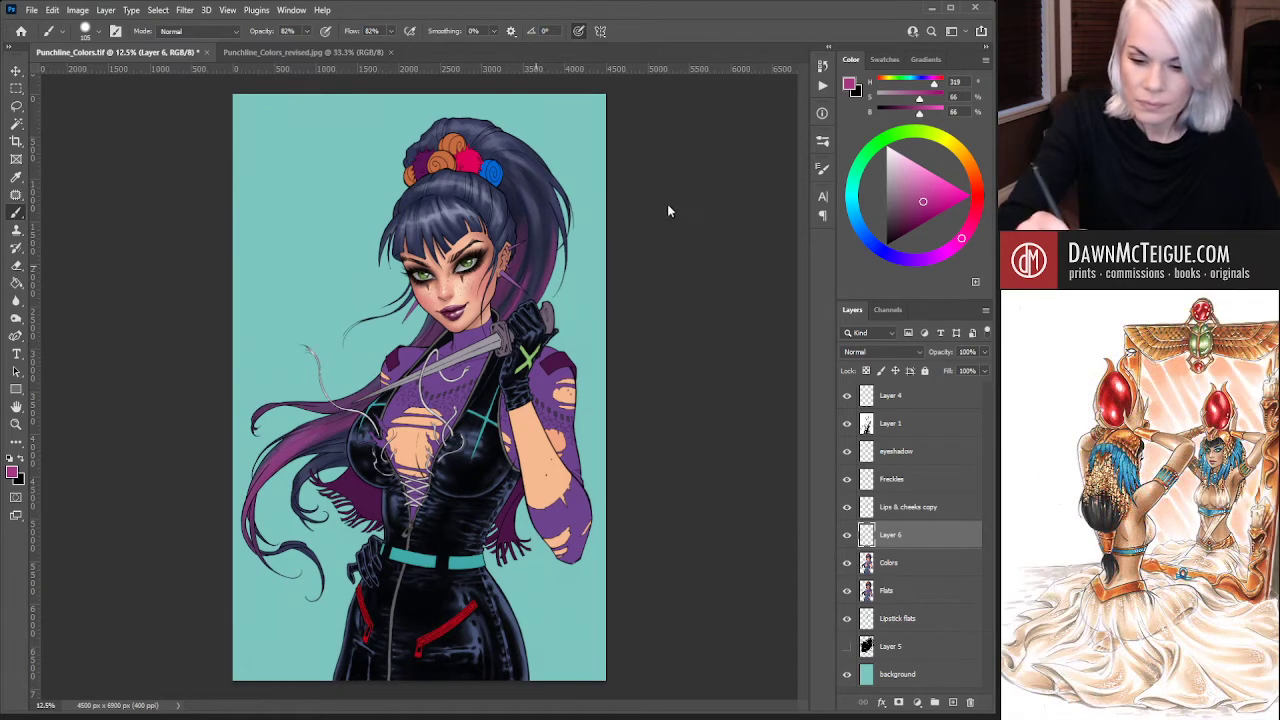
pyautogui.press(']')
pyautogui.press(']')
pyautogui.press(']')
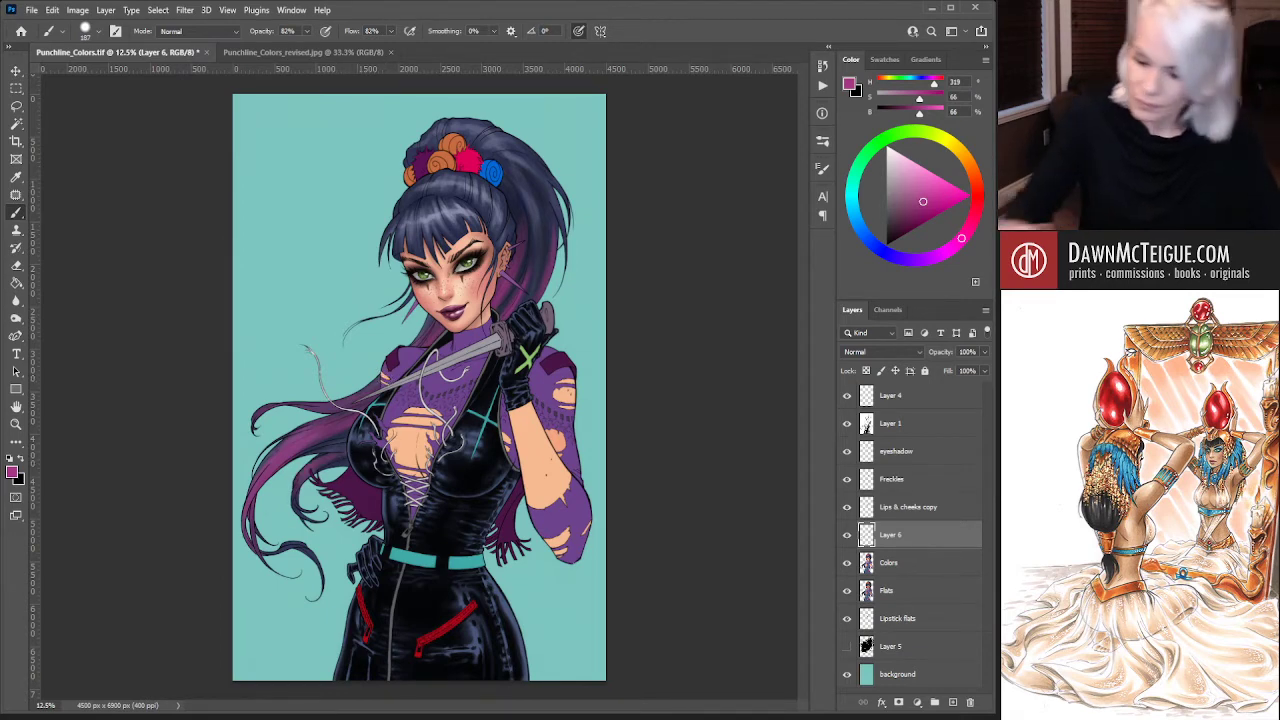
# Merge the magenta layer with the Colors layer and rename the merged layer Colors
pyautogui.keyDown('shift'); pyautogui.click(920, 563); pyautogui.keyUp('shift')
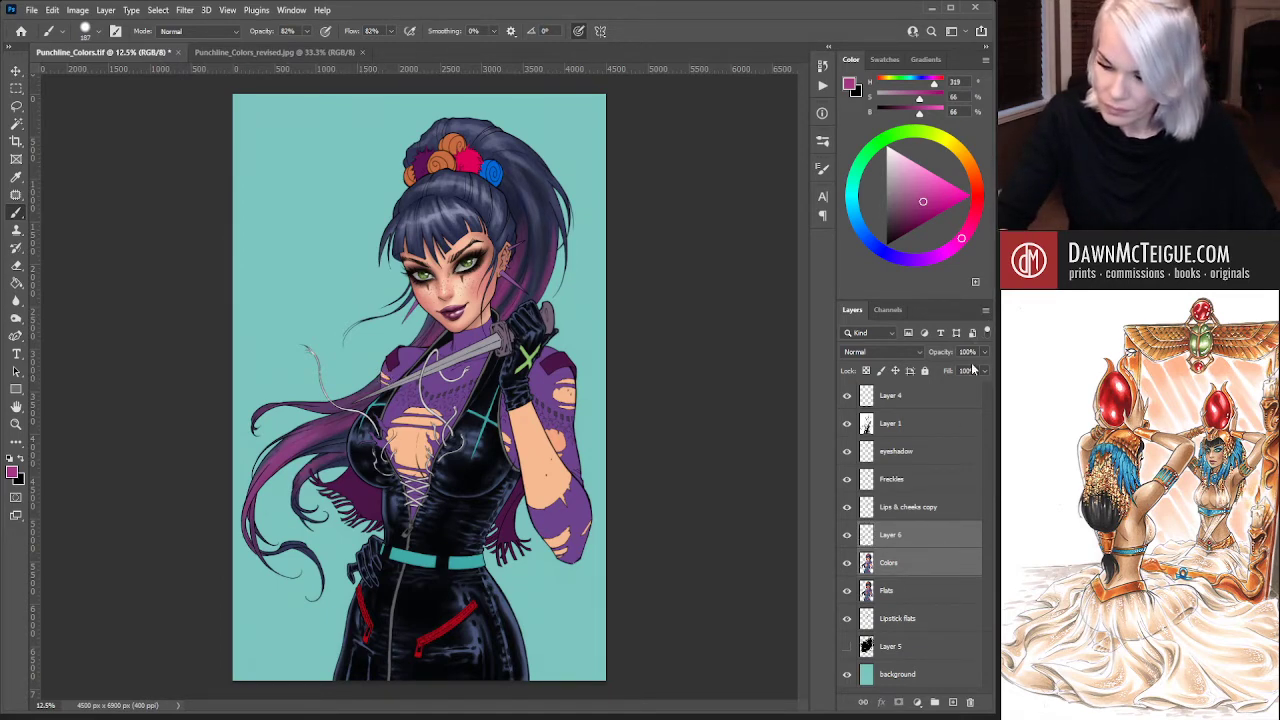
pyautogui.hotkey('ctrl', 'e')
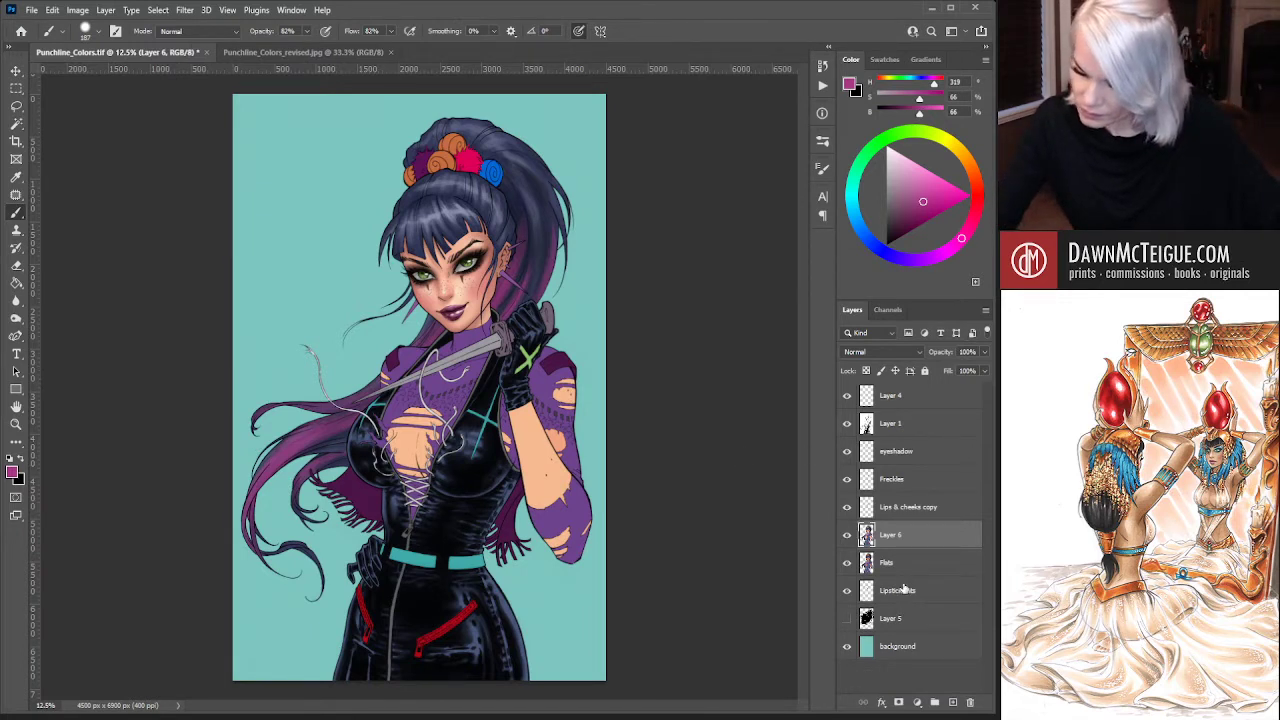
pyautogui.doubleClick(889, 536)
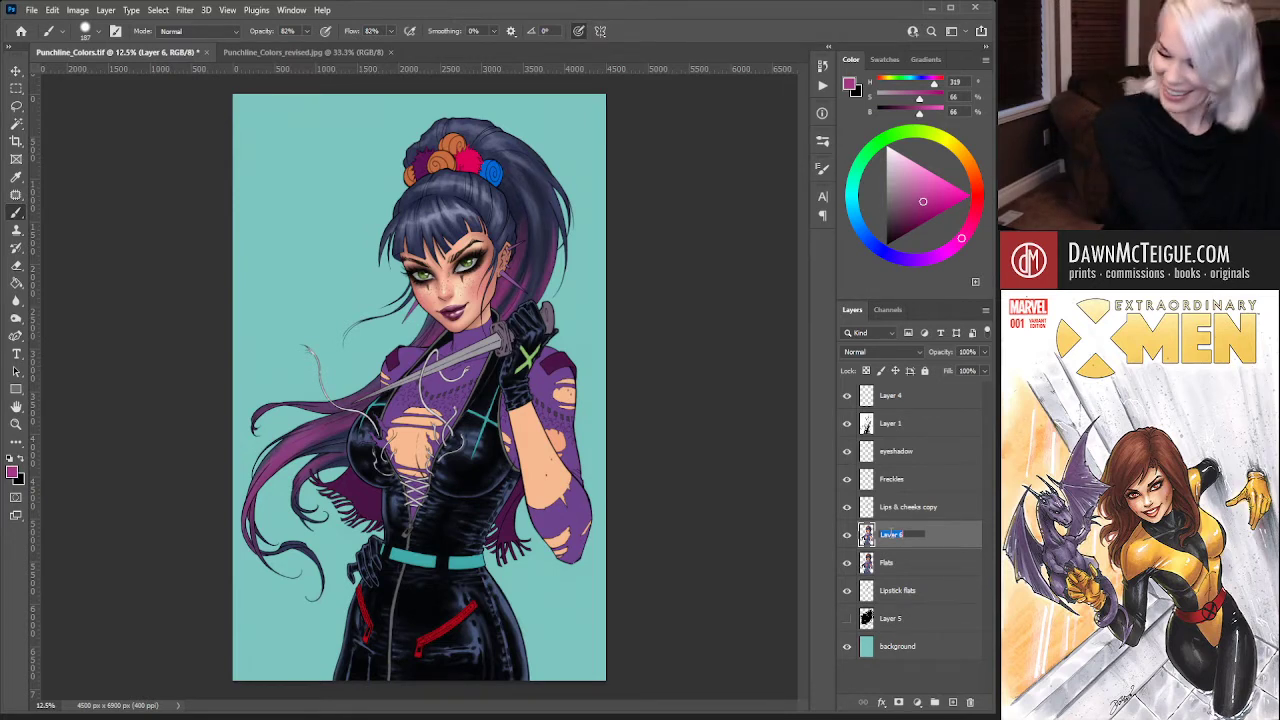
pyautogui.write('rs')
pyautogui.press('Return')
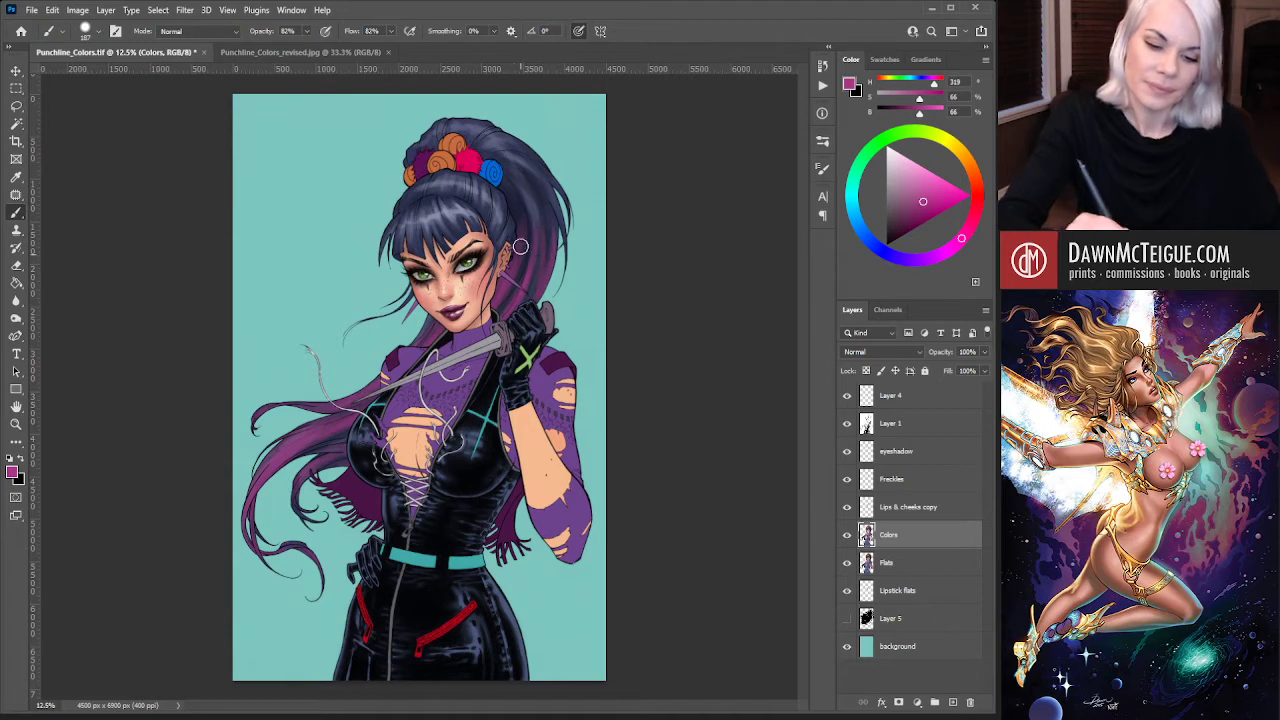
# Blend the ponytail and trailing locks with sampled dark blue and purple, adding light pink strands of H 318, S 32, B 77
pyautogui.keyDown('alt'); pyautogui.click(511, 187); pyautogui.keyUp('alt')
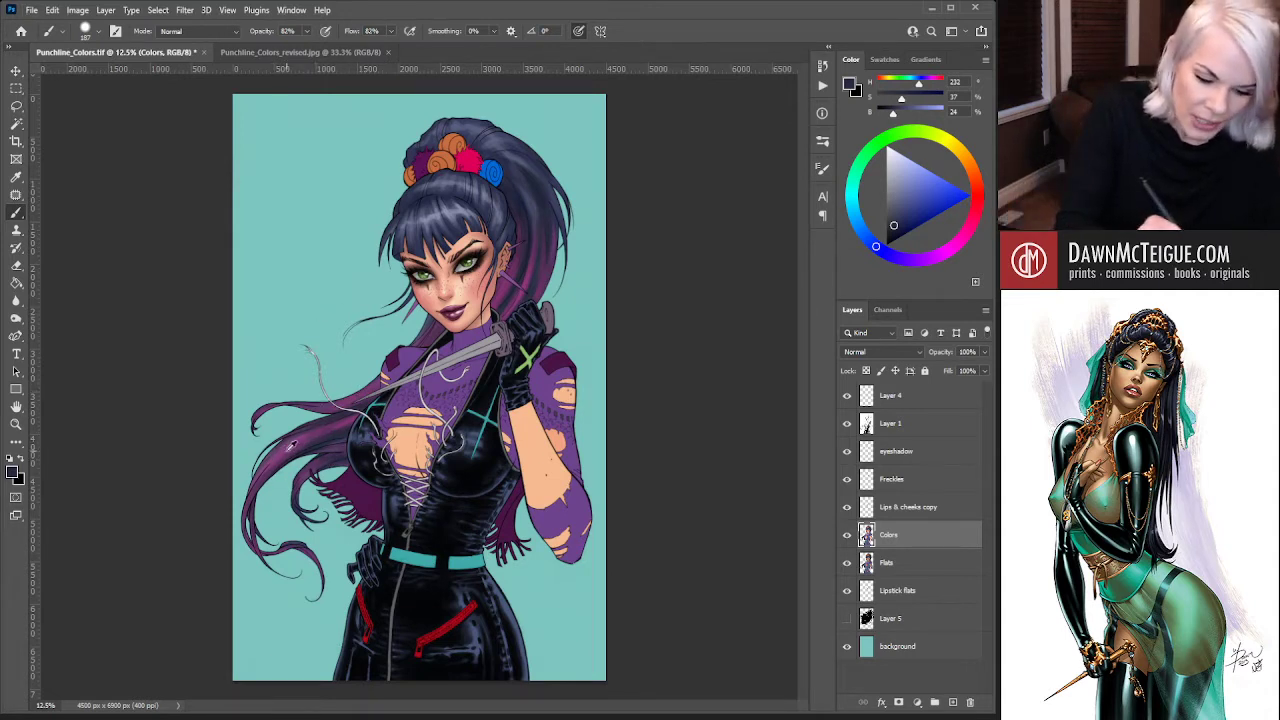
pyautogui.keyDown('alt'); pyautogui.click(292, 446); pyautogui.keyUp('alt')
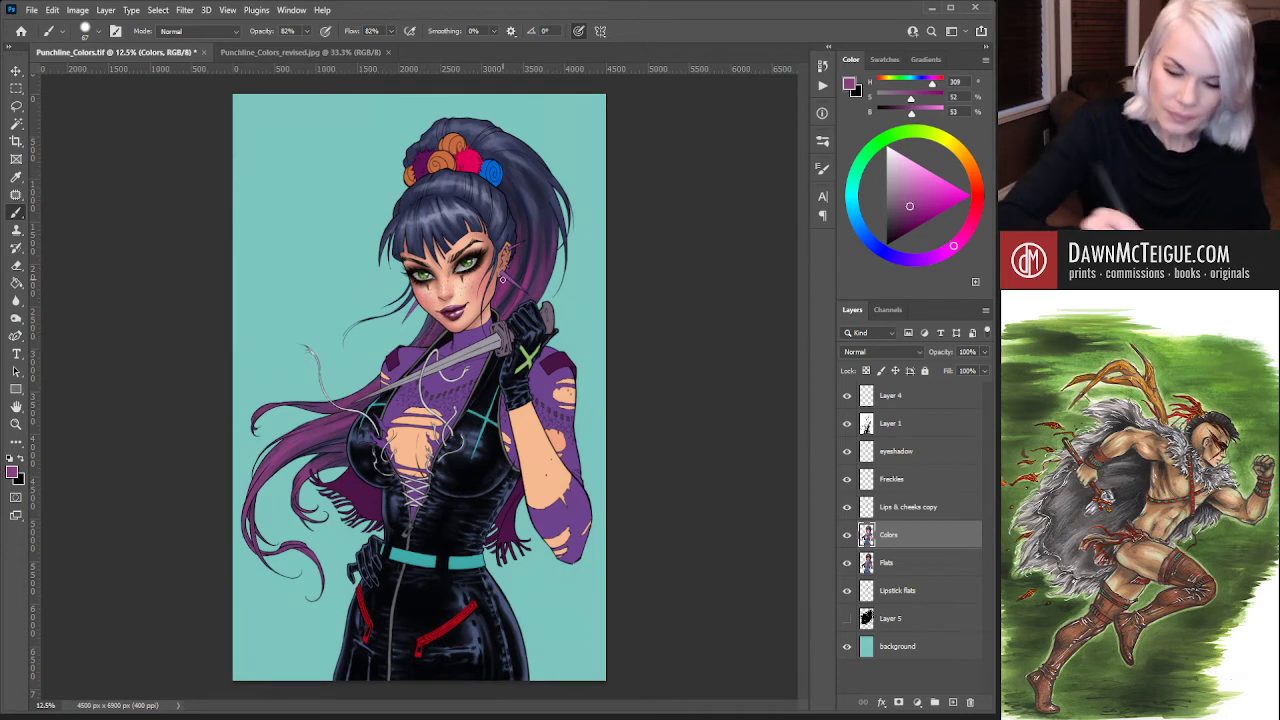
pyautogui.moveTo(911, 206); pyautogui.dragTo(906, 181)
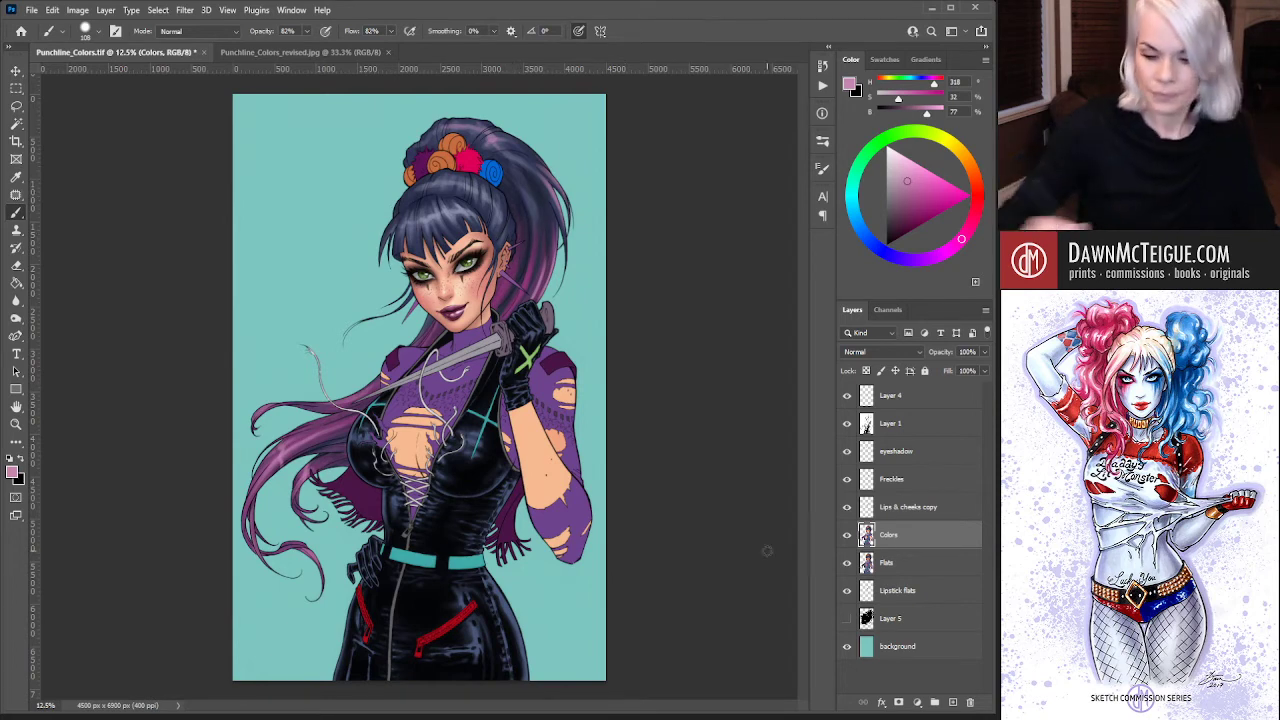
# Select the hair by its color on the Flats layer, return to the Colors layer with the Brush, and hide the selection edges
pyautogui.click(930, 565)
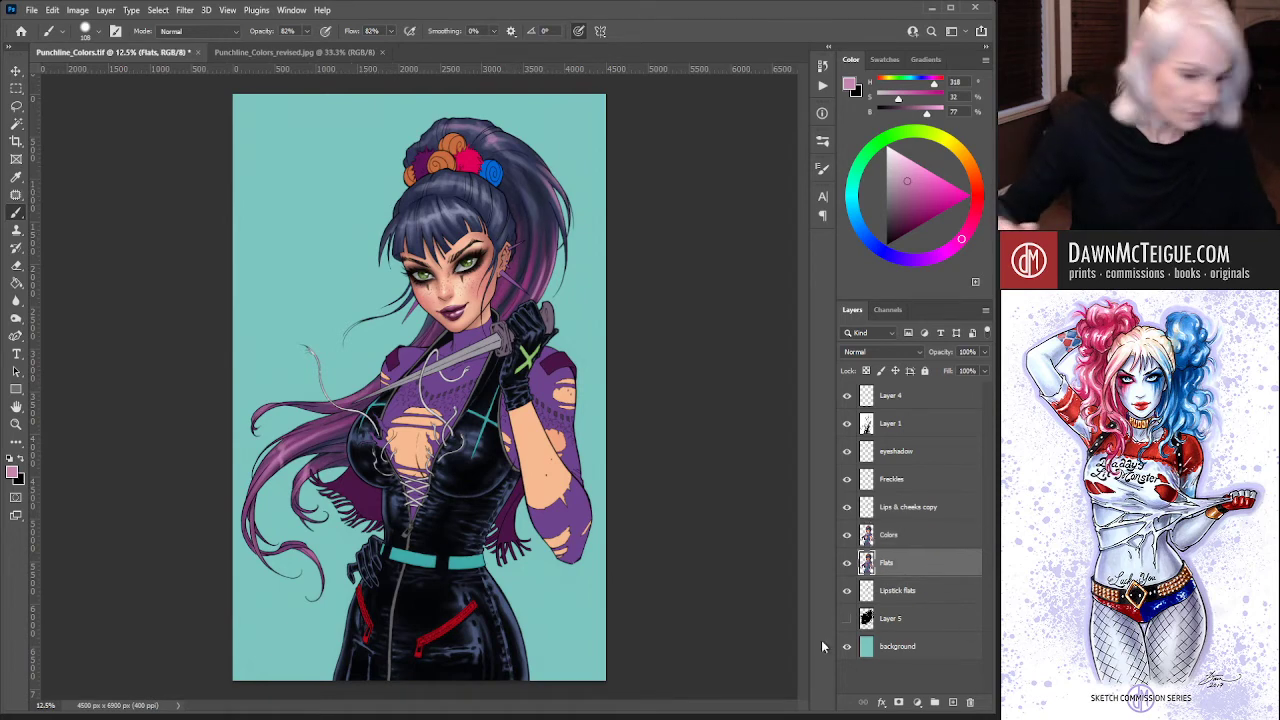
pyautogui.press('w')
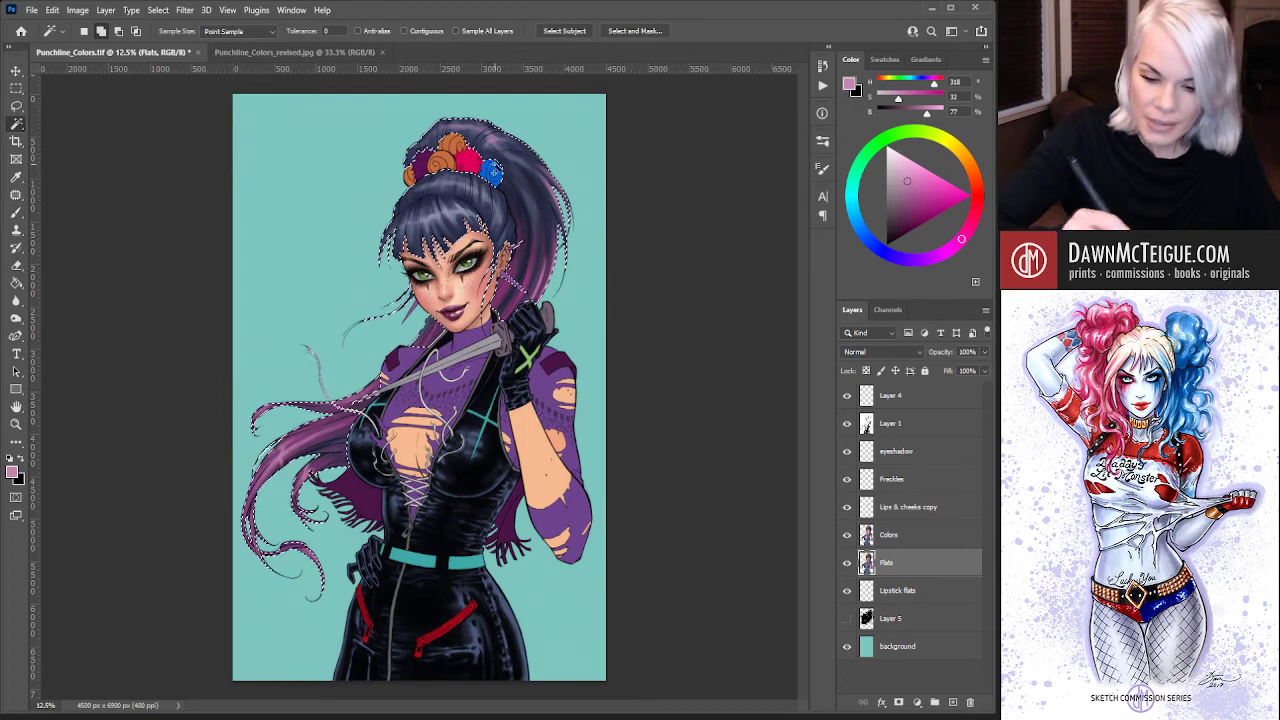
pyautogui.click(925, 535)
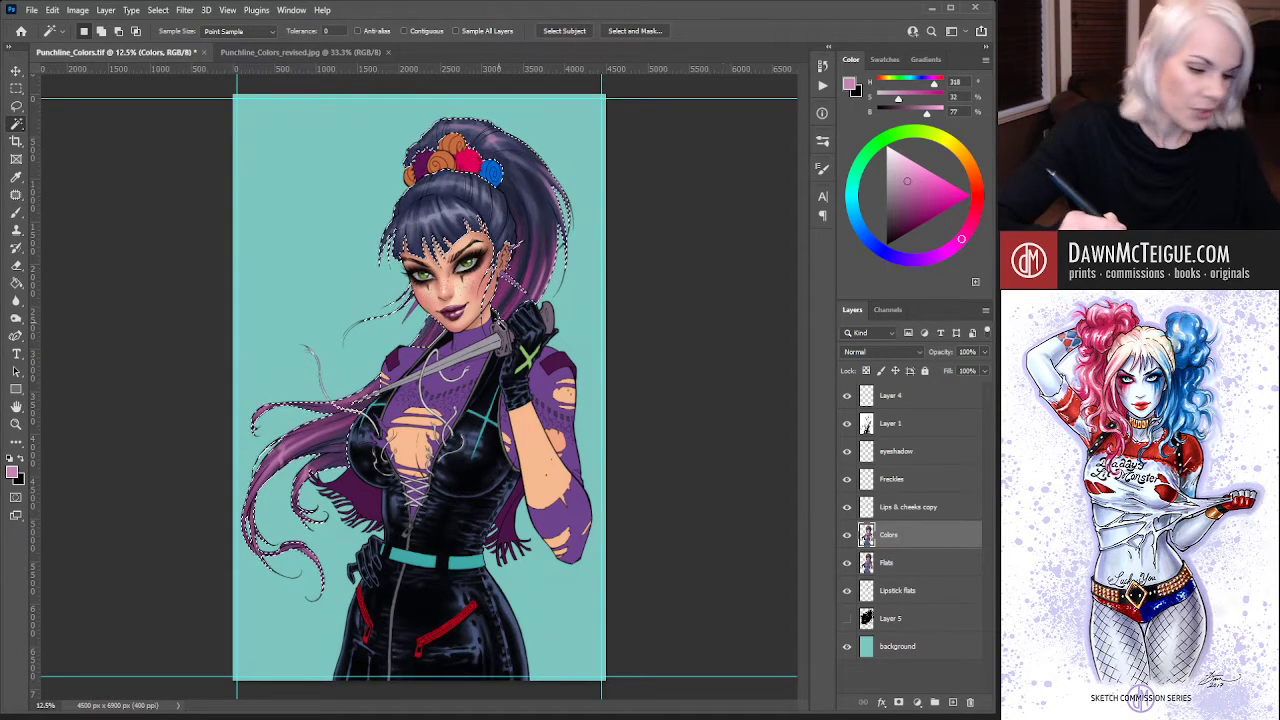
pyautogui.hotkey('ctrl', 'h')
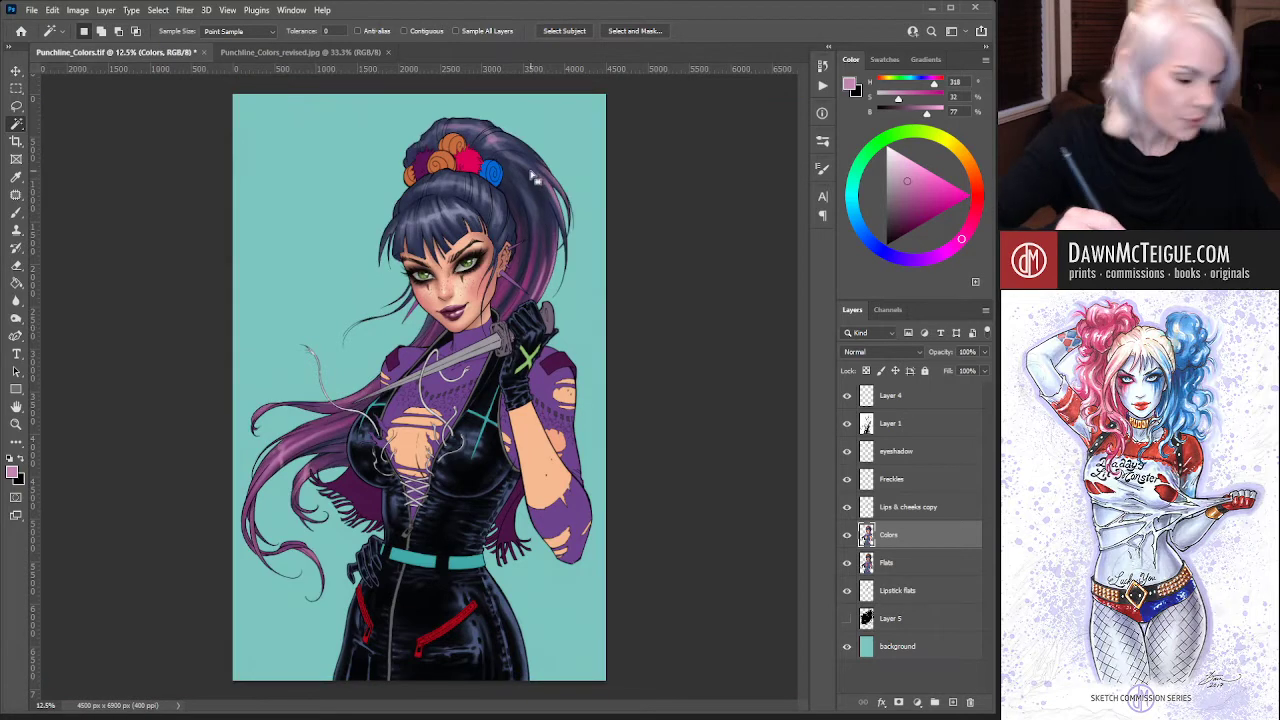
pyautogui.press('b')
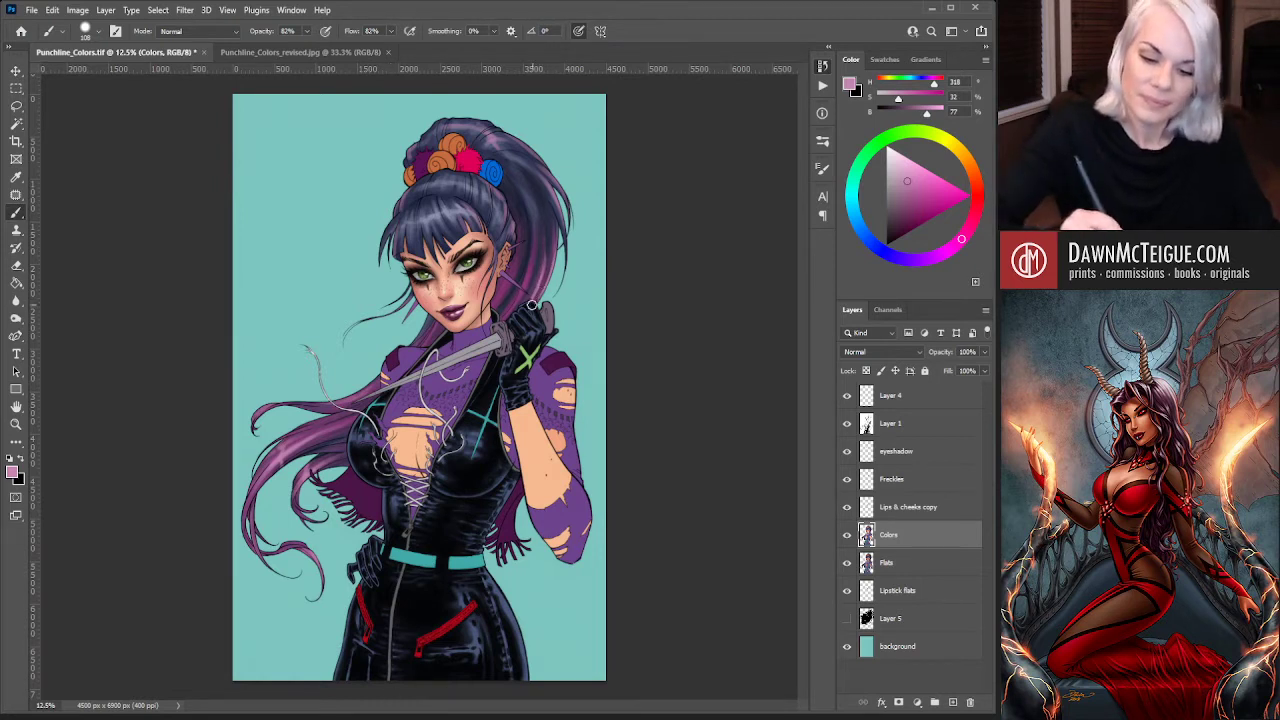
# Try a pink stroke on the lower ponytail, undo it, and paint hair highlights in a sampled light blue of H 231, S 19, B 67
pyautogui.moveTo(543, 298); pyautogui.dragTo(538, 244)
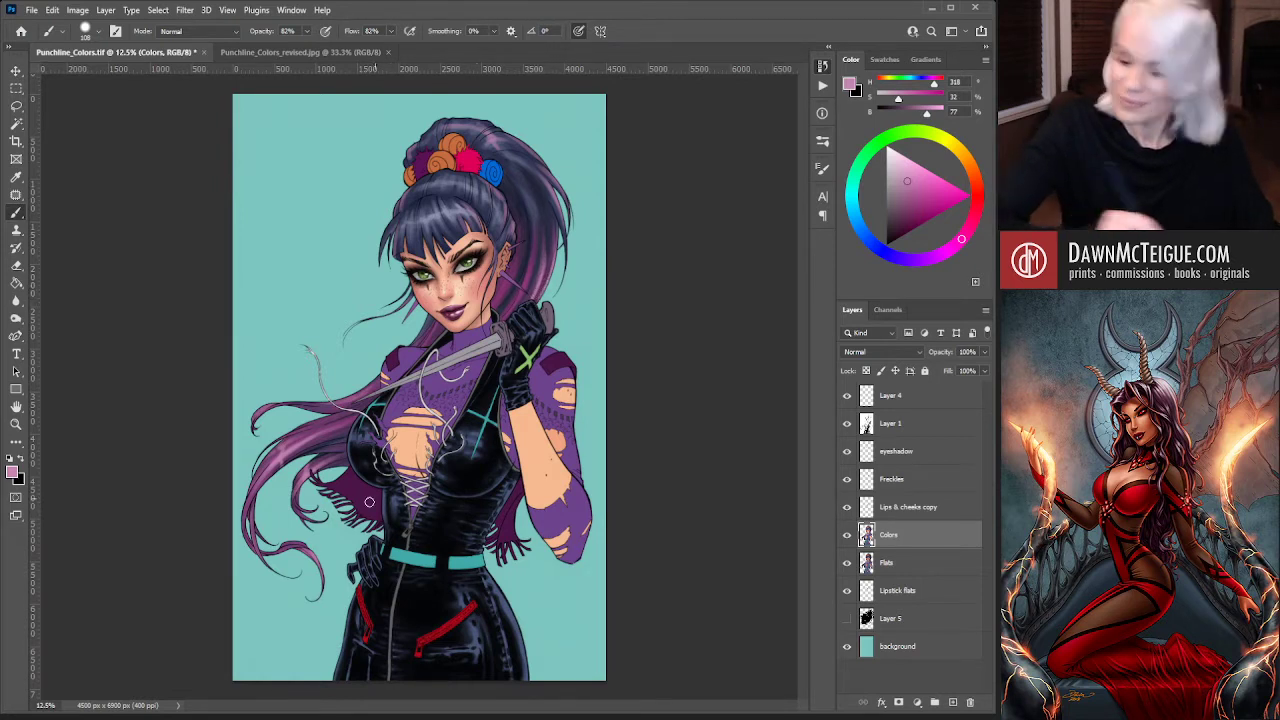
pyautogui.hotkey('ctrl', 'z')
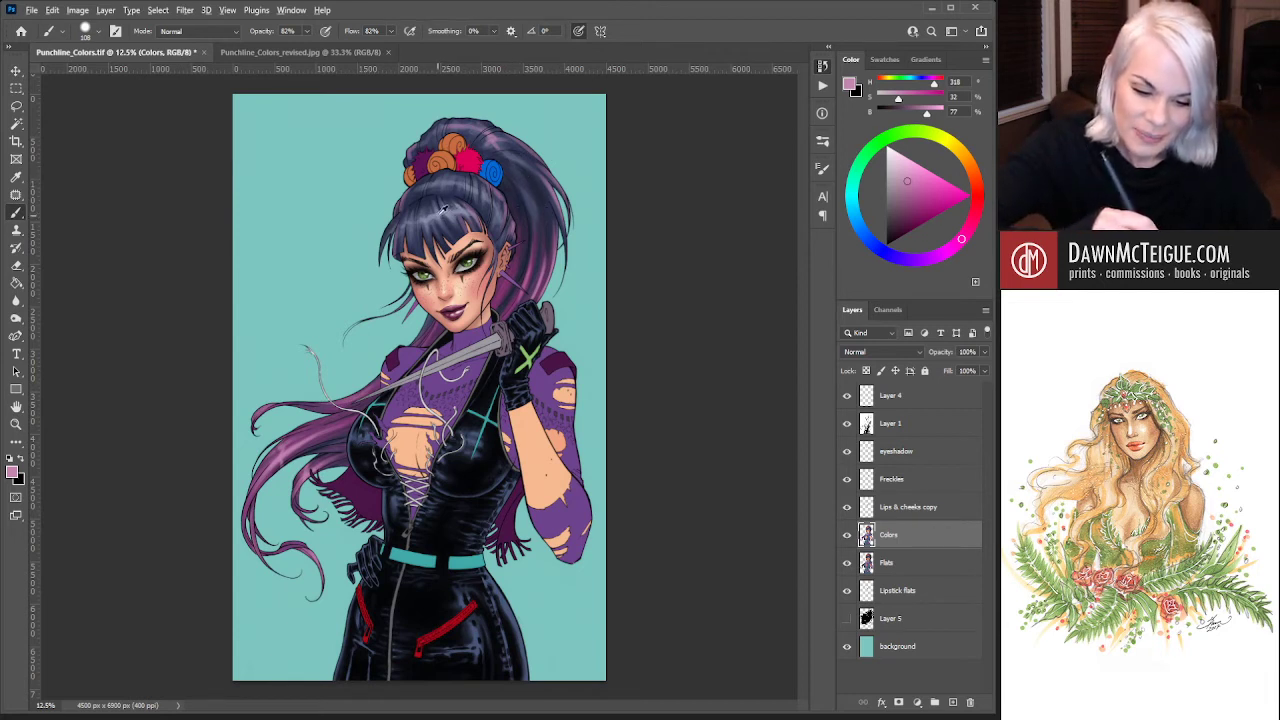
pyautogui.keyDown('alt'); pyautogui.click(538, 229); pyautogui.keyUp('alt')
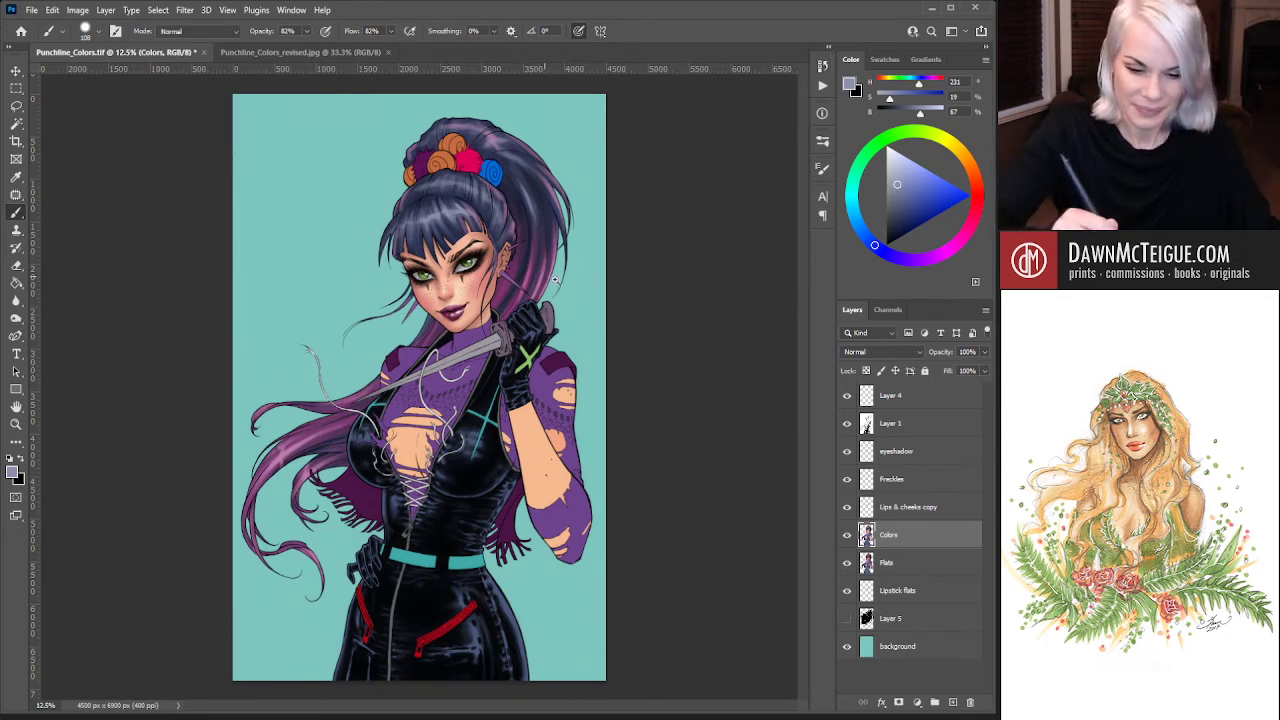
# Boost the color saturation of the selected hair on the Colors layer and return to the Brush
pyautogui.scroll(1, 505, 375)
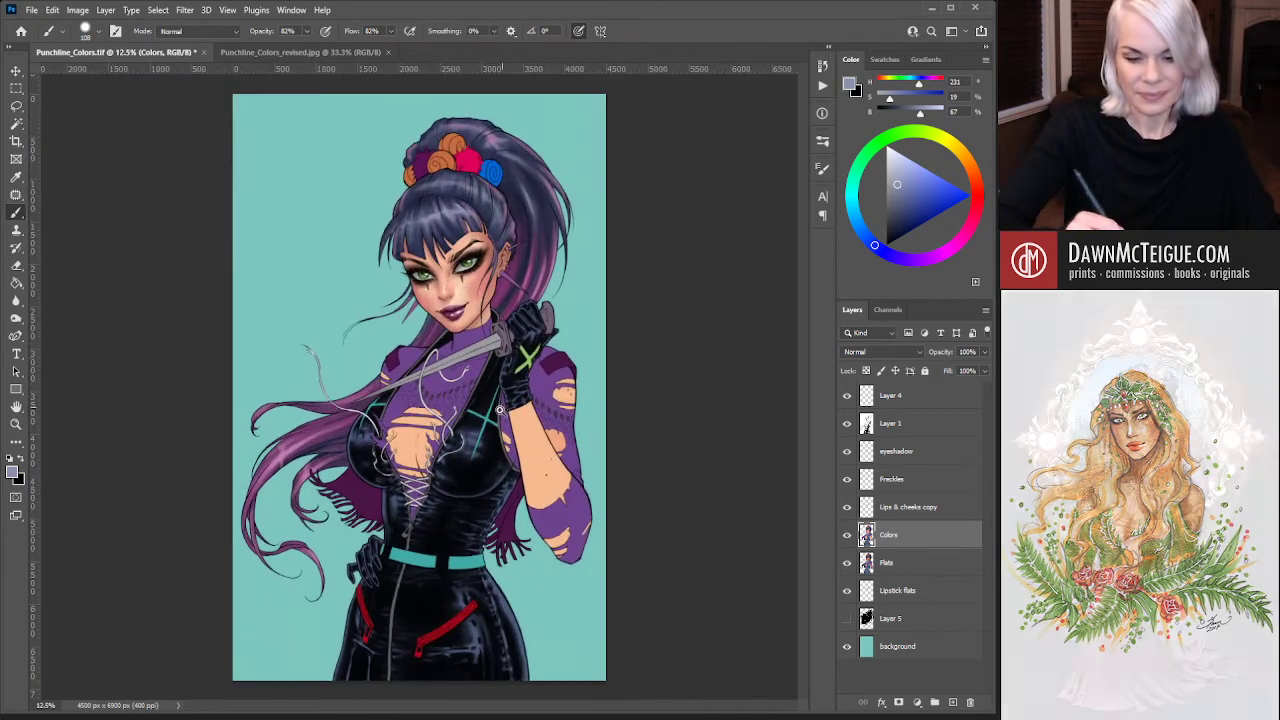
pyautogui.scroll(1, 791, 616)
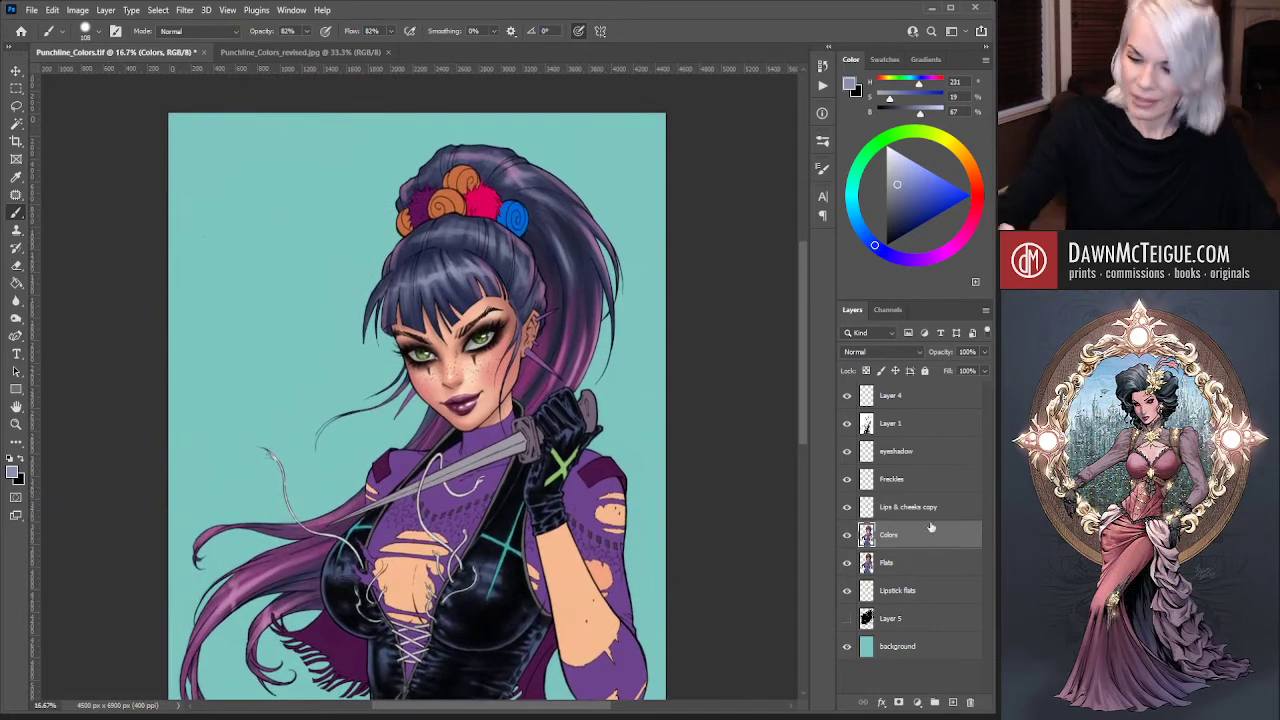
pyautogui.press('i')
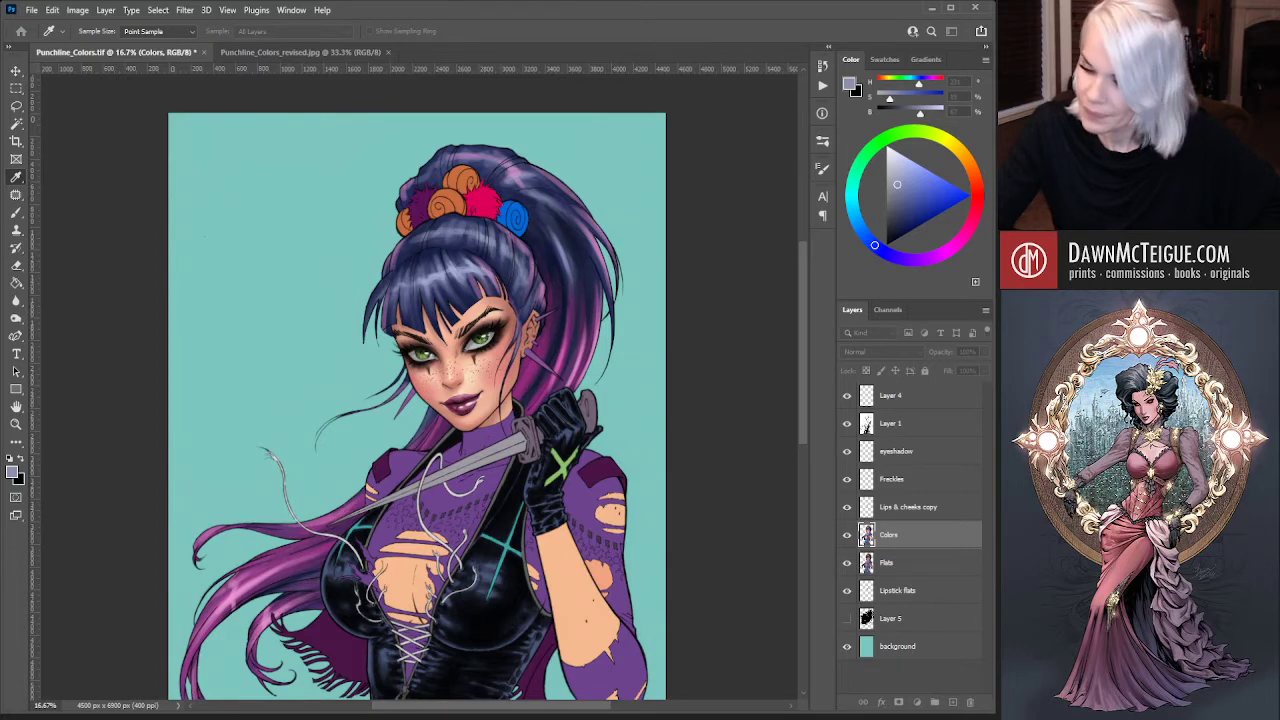
pyautogui.press('b')
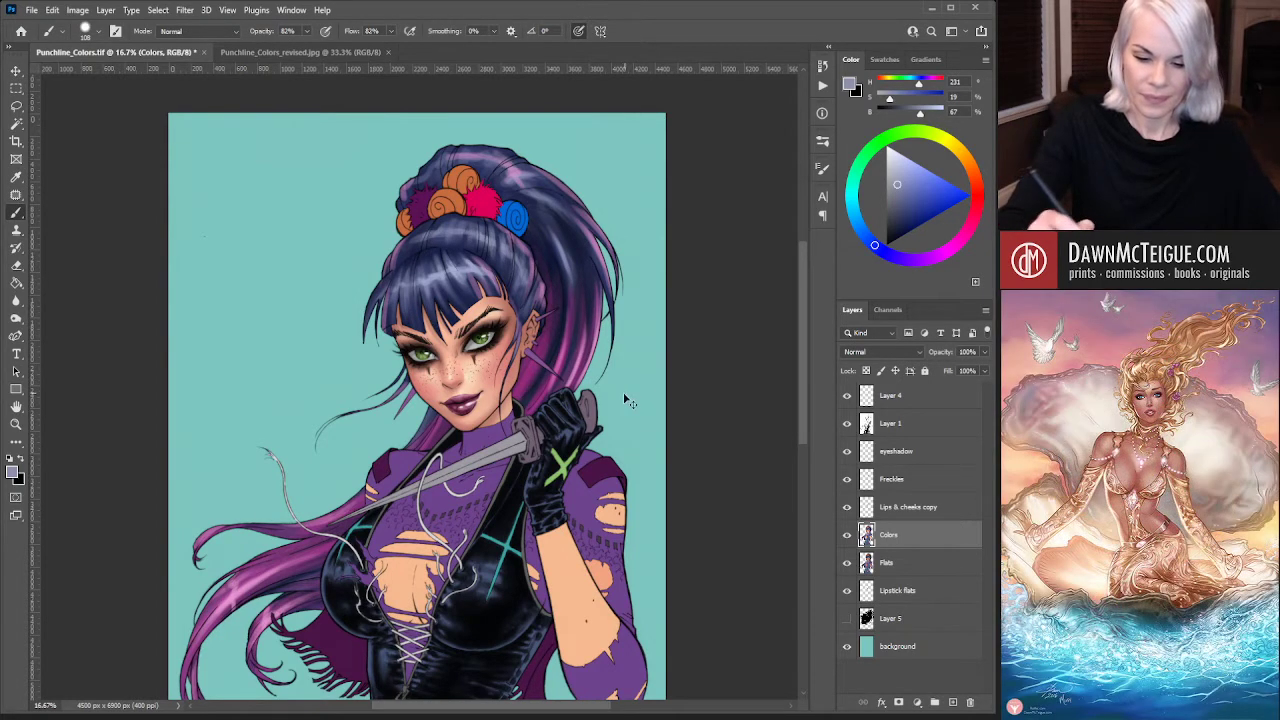
pyautogui.hotkey('ctrl', '-')
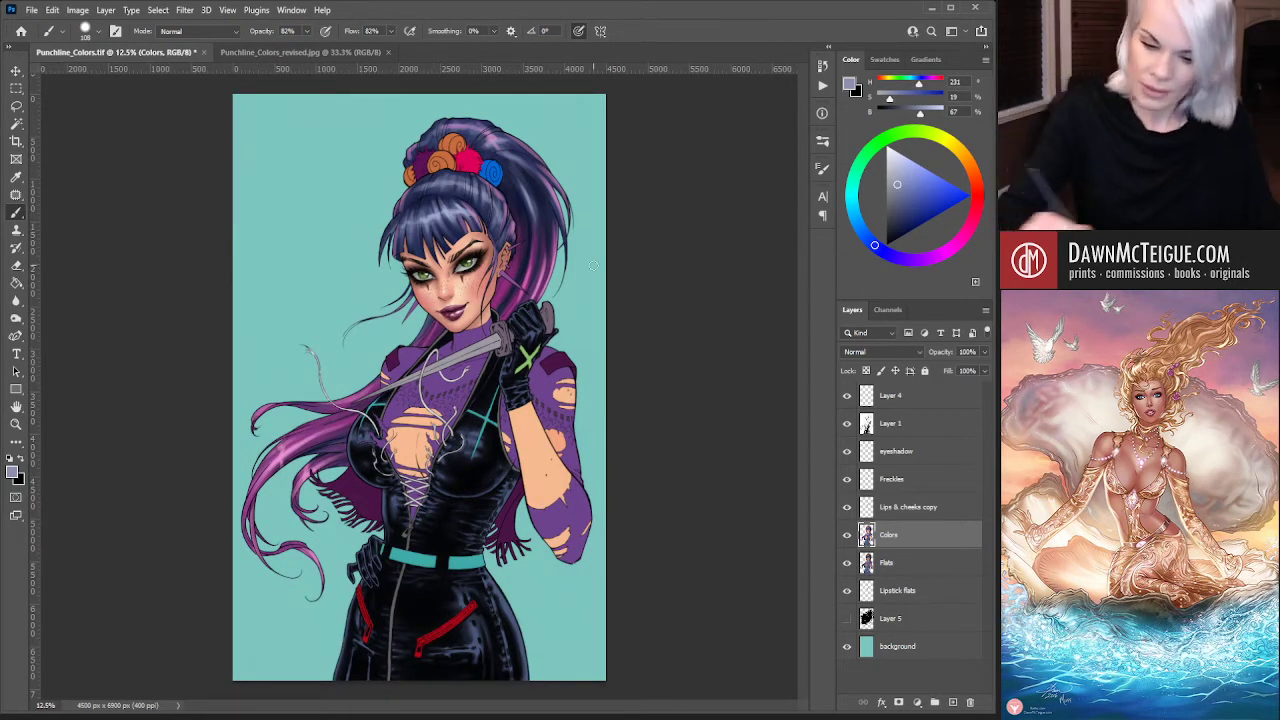
# Sample a dark blue of H 231, S 64, B 21 from the ponytail and deepen the hair's shadows with progressively smaller brushes
pyautogui.keyDown('alt'); pyautogui.click(528, 208); pyautogui.keyUp('alt')
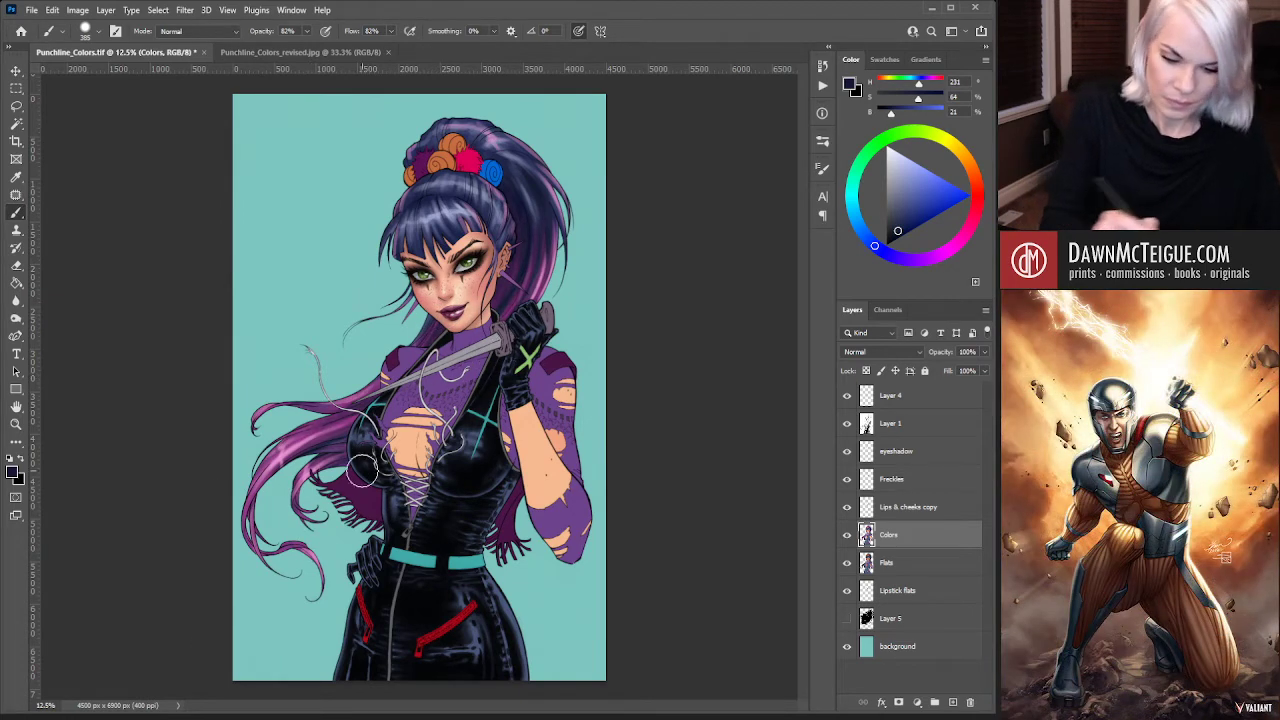
pyautogui.press('[')
pyautogui.press('[')
pyautogui.press('[')
pyautogui.press('[')
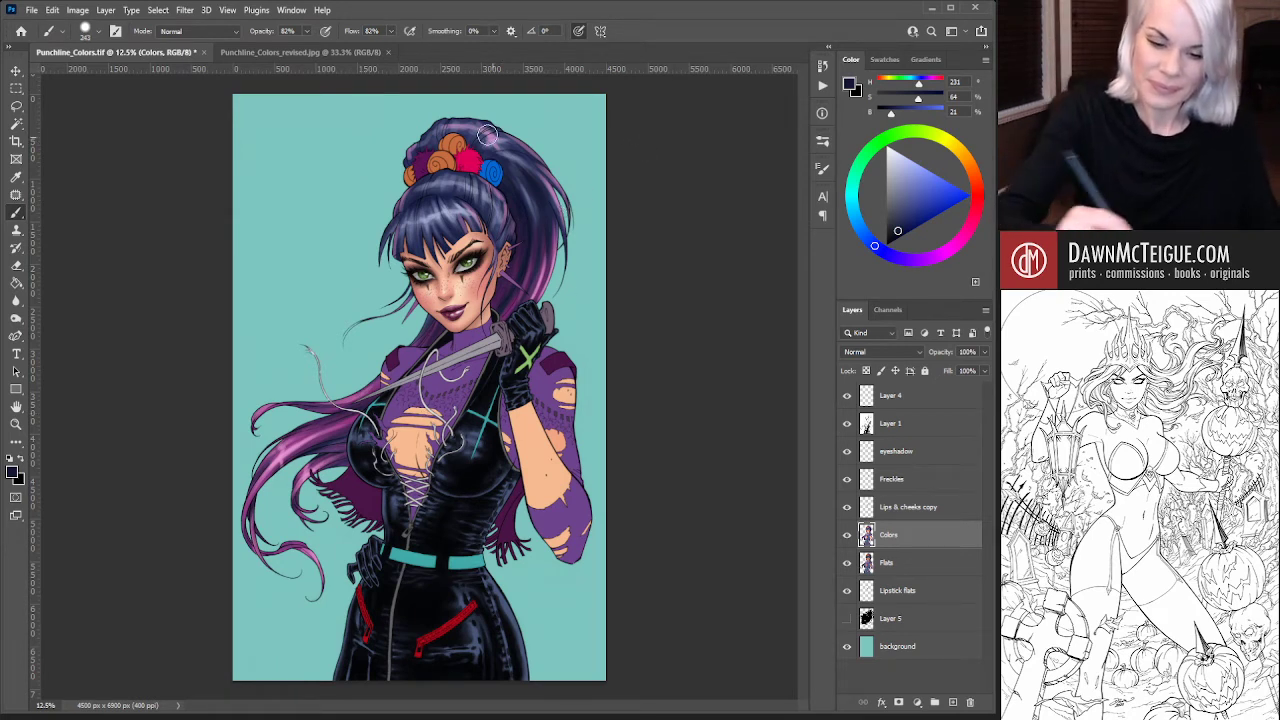
pyautogui.moveTo(487, 134)
pyautogui.mouseDown()
pyautogui.moveTo(478, 126)
pyautogui.moveTo(465, 144)
pyautogui.mouseUp()
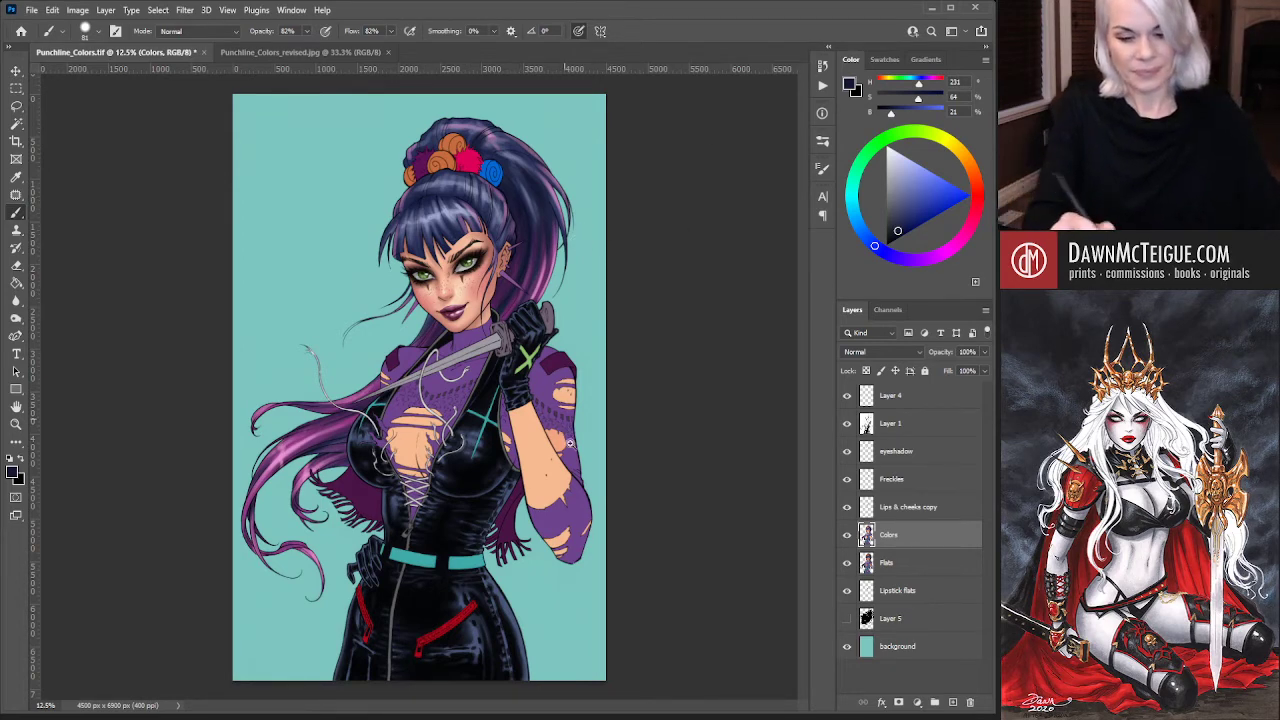
# Save Punchline_Colors.tif with the finished hair colors
pyautogui.keyDown('alt'); pyautogui.click(565, 478); pyautogui.keyUp('alt')
pyautogui.hotkey('ctrl', '+')
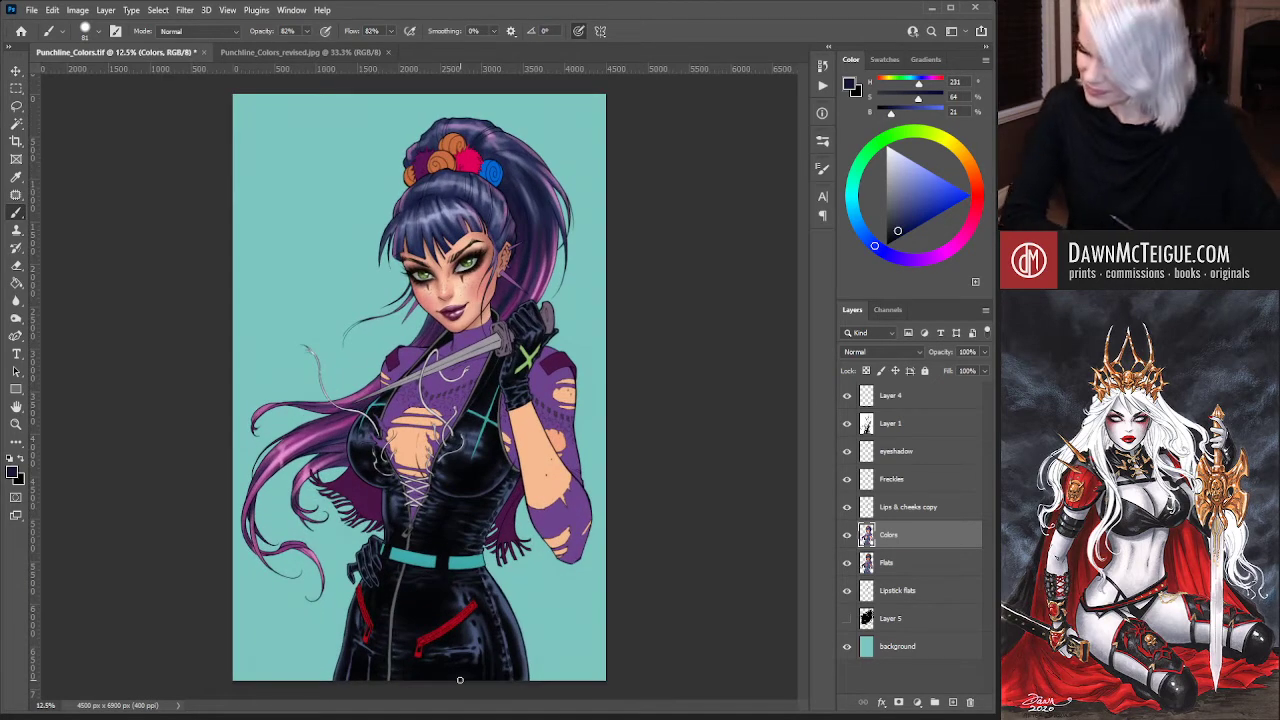
pyautogui.hotkey('ctrl', 's')
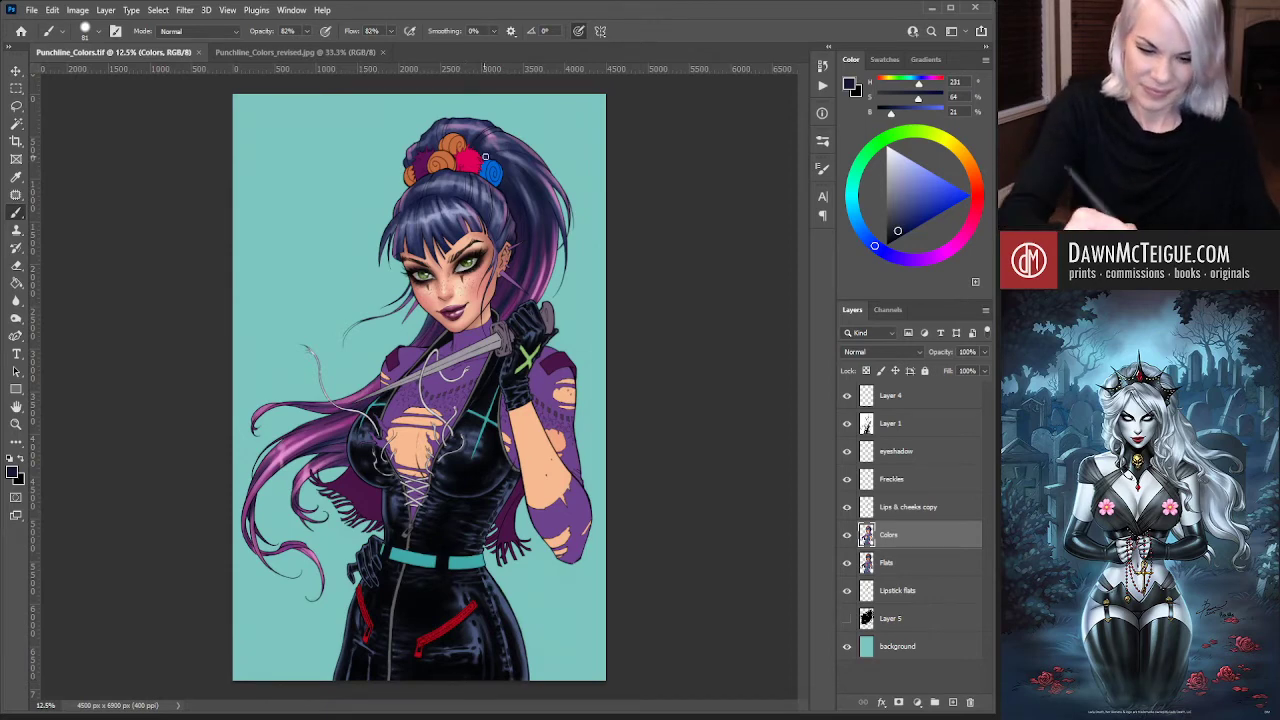
# Select the orange and blue hair ornaments on the Flats layer, return to the Colors layer with the Brush, and hide the selection edges
pyautogui.scroll(3, 485, 175)
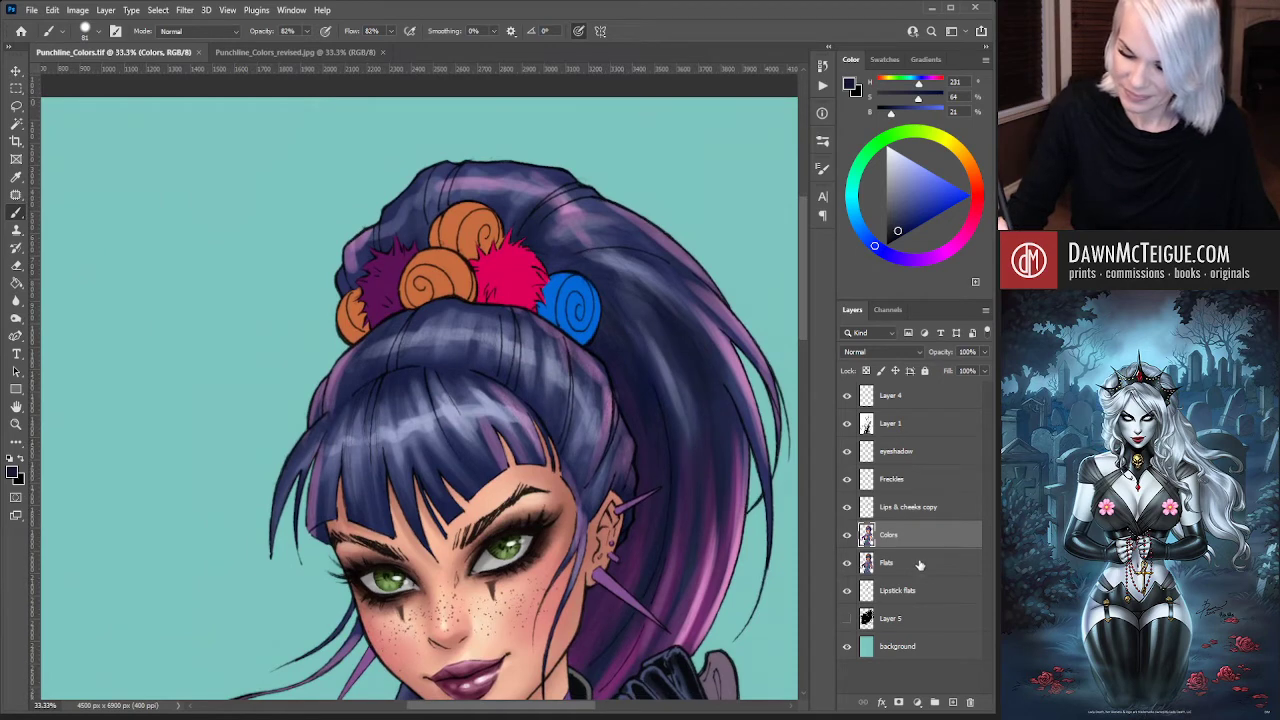
pyautogui.click(913, 566)
pyautogui.press('w')
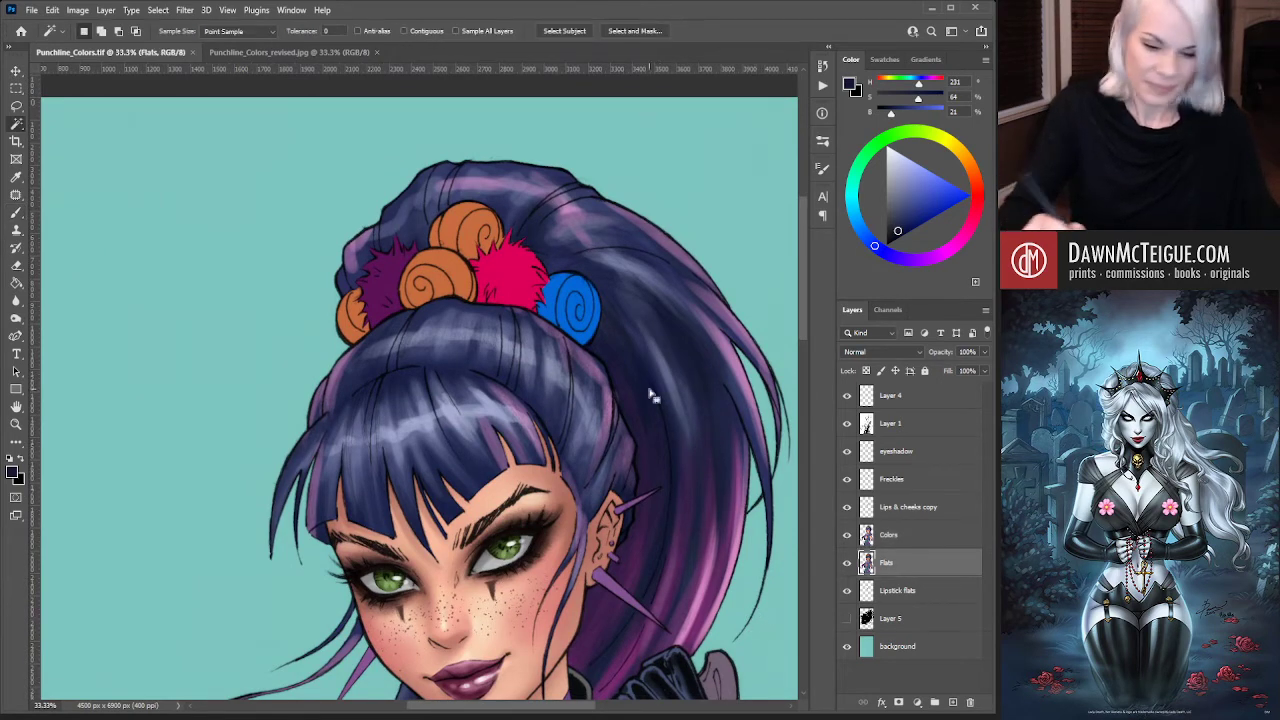
pyautogui.click(584, 298)
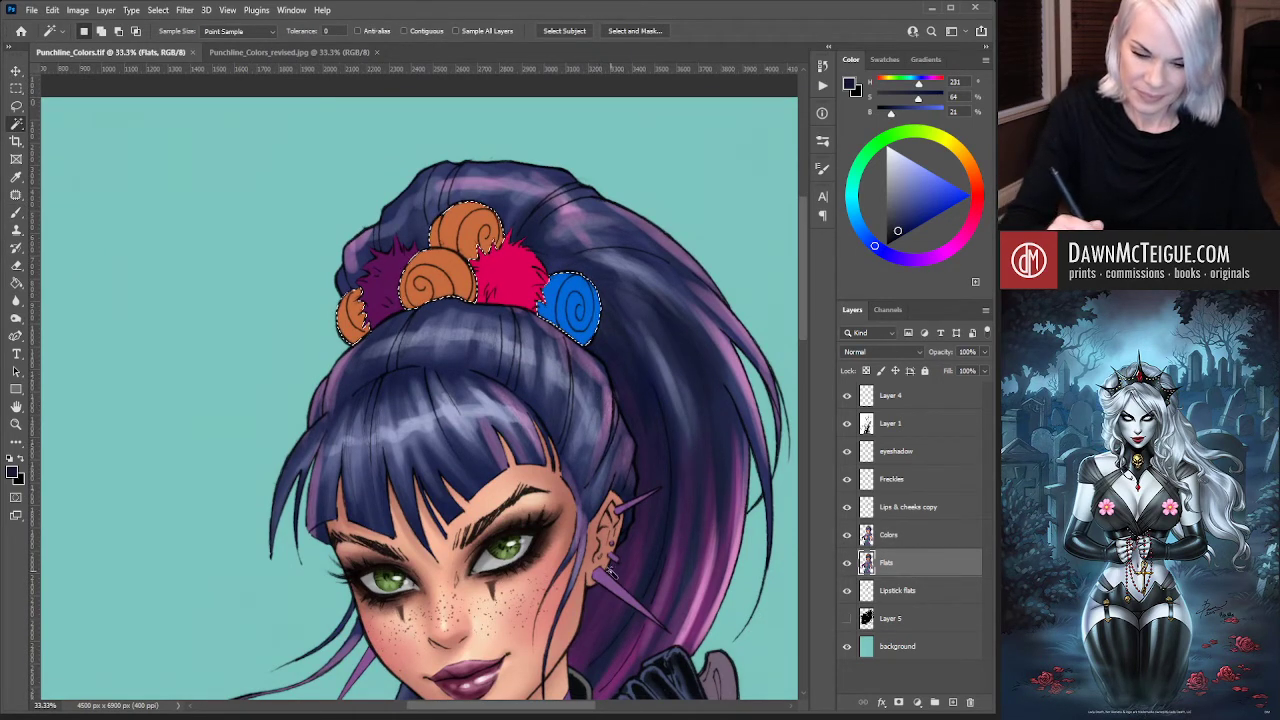
pyautogui.click(904, 538)
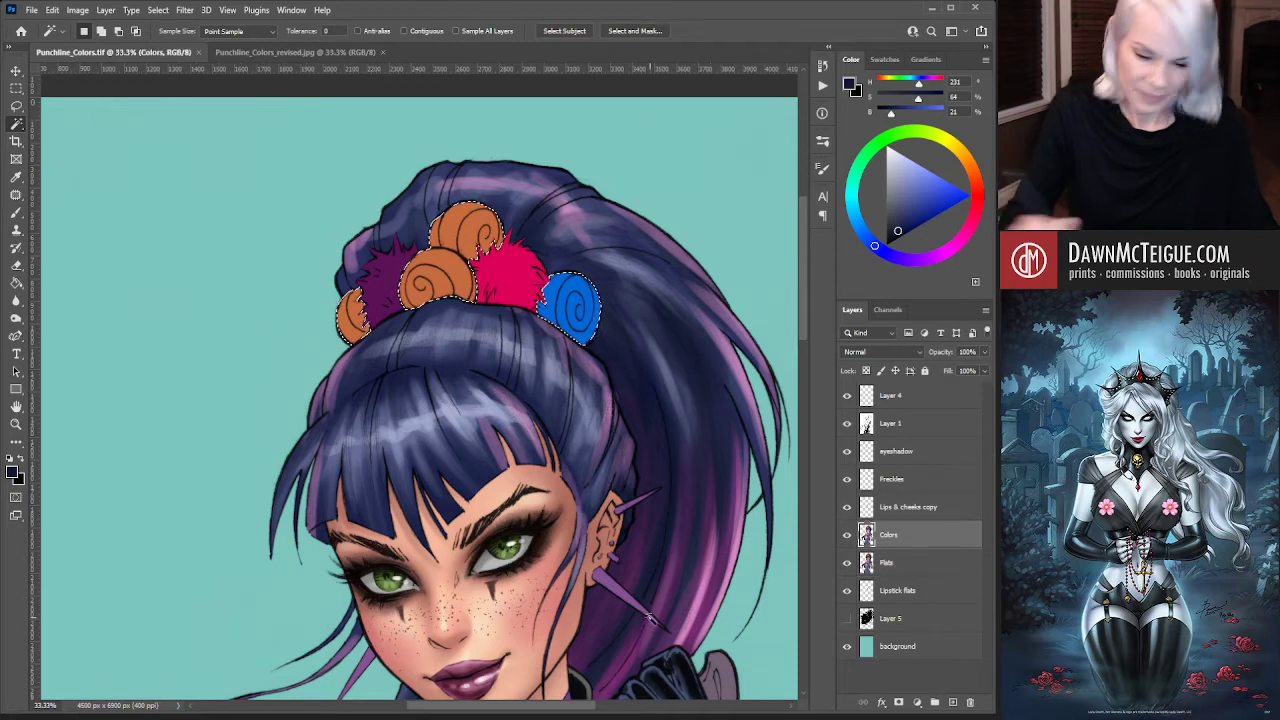
pyautogui.press('b')
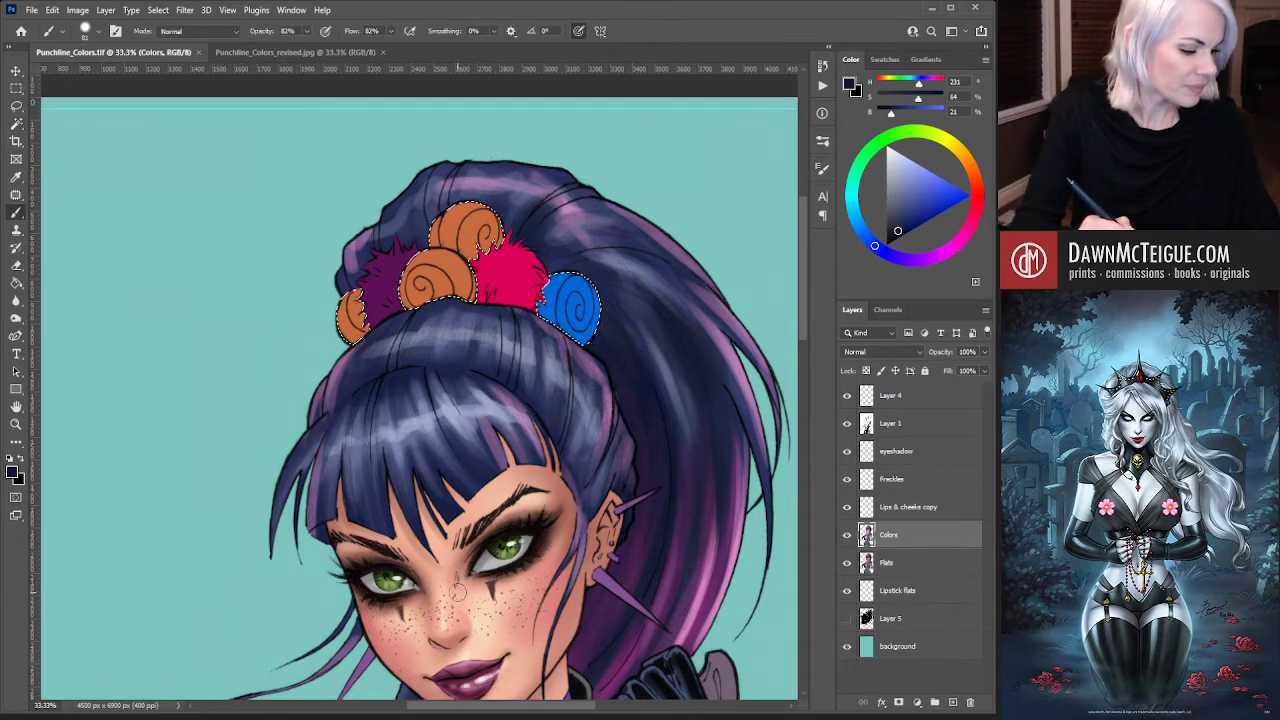
pyautogui.hotkey('ctrl', 'd')
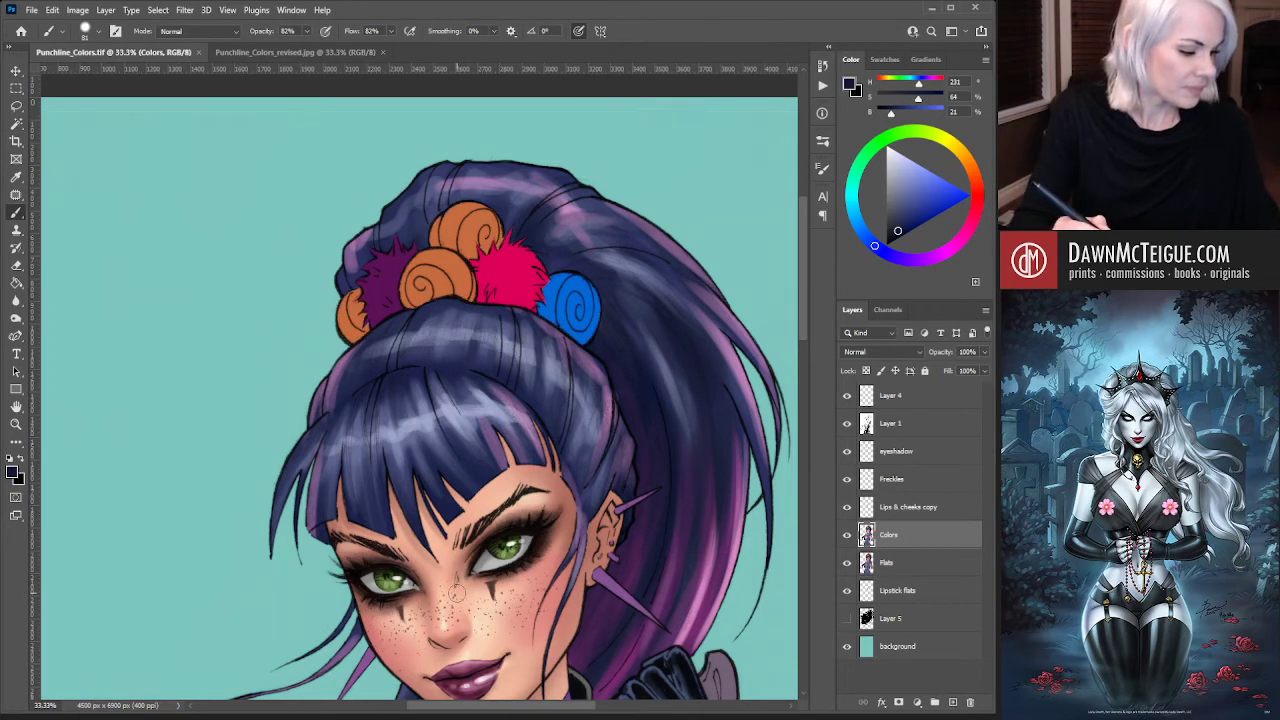
# Sample a blue of H 199, S 86, B 63 from the ornaments in Punchline_Colors_revised.jpg and paint over the central orange ball in Punchline_Colors.tif
pyautogui.hotkey('ctrl', 'Tab')
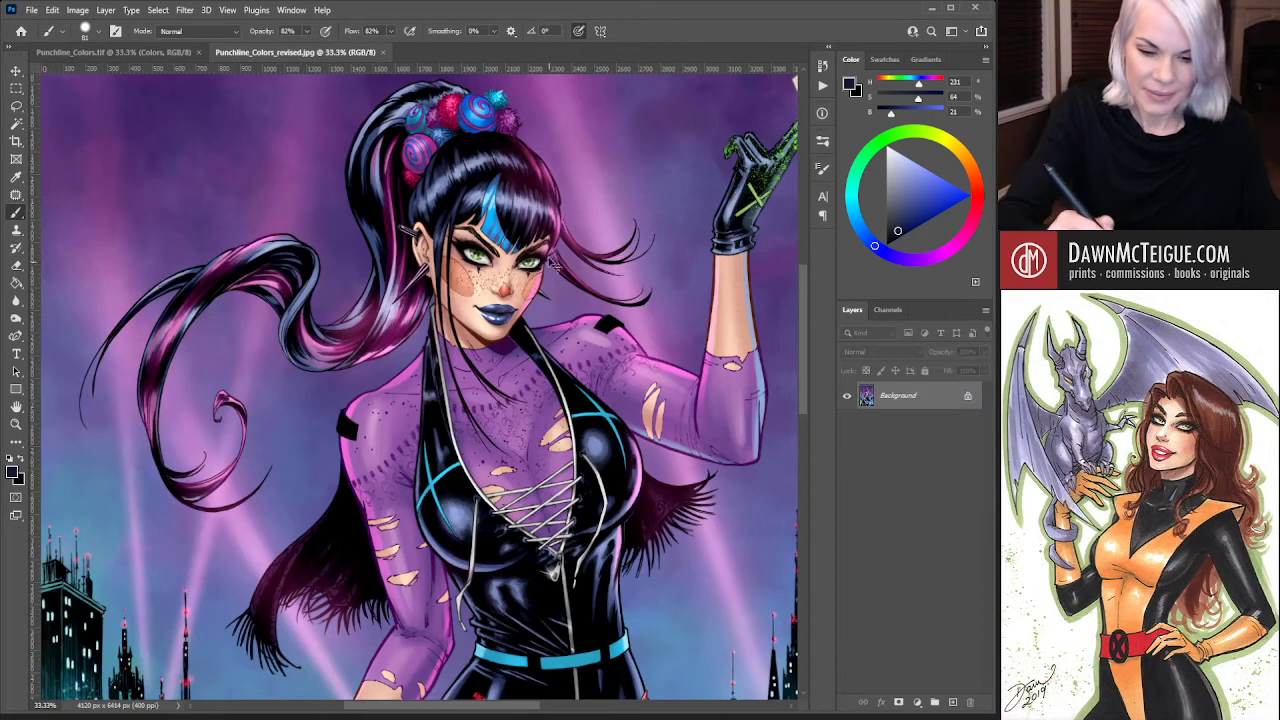
pyautogui.hotkey('ctrl', '+')
pyautogui.hotkey('ctrl', '+')
pyautogui.scroll(5, 450, 300)
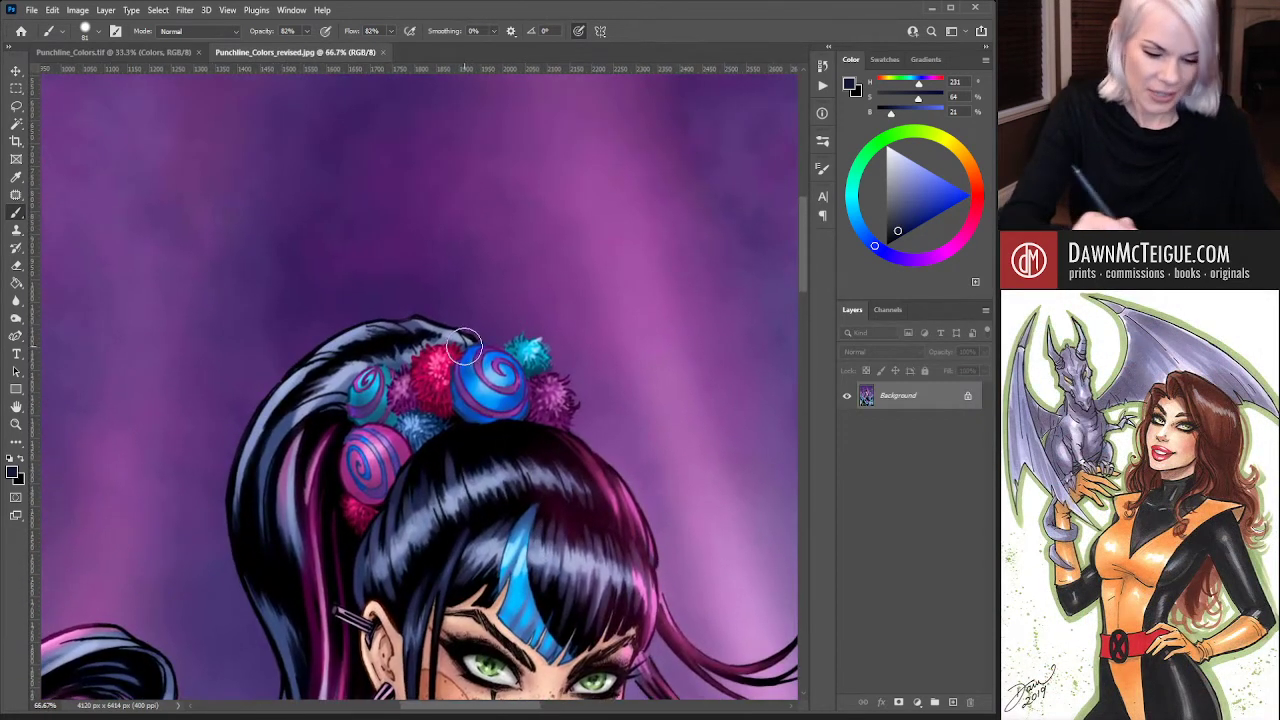
pyautogui.press(']')
pyautogui.press(']')
pyautogui.press(']')
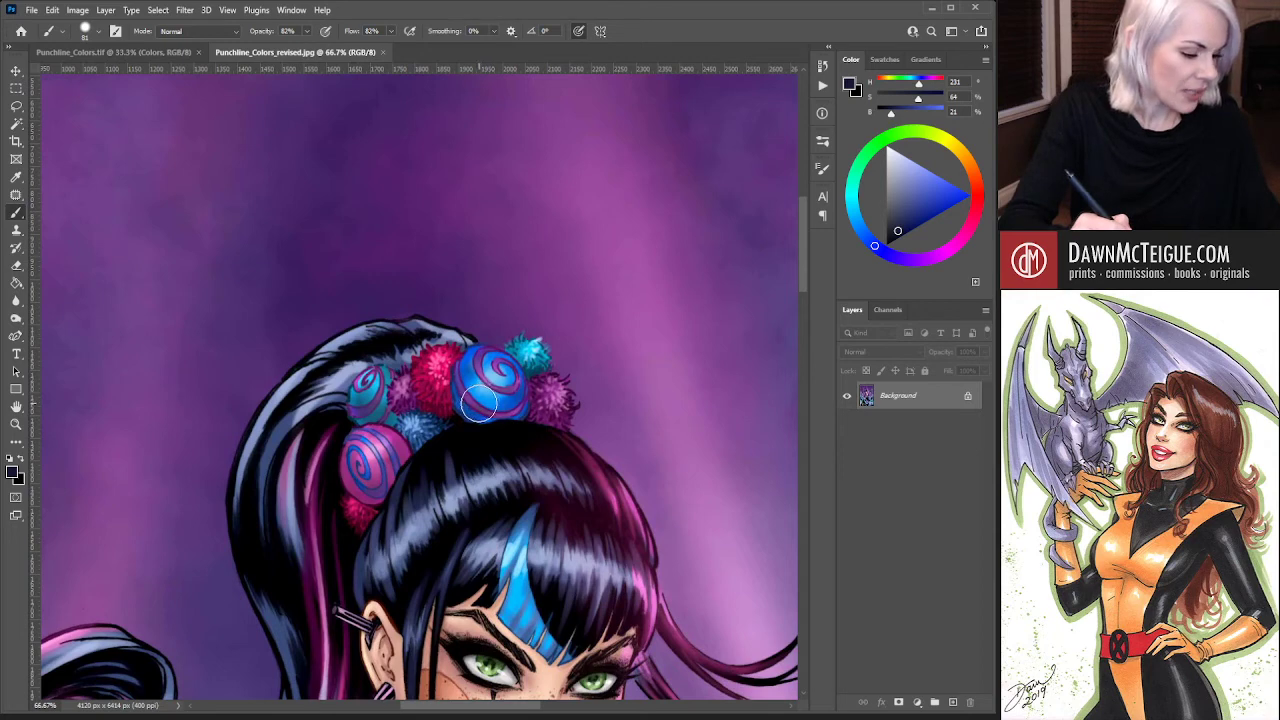
pyautogui.keyDown('alt'); pyautogui.click(376, 370); pyautogui.keyUp('alt')
pyautogui.click(155, 52)
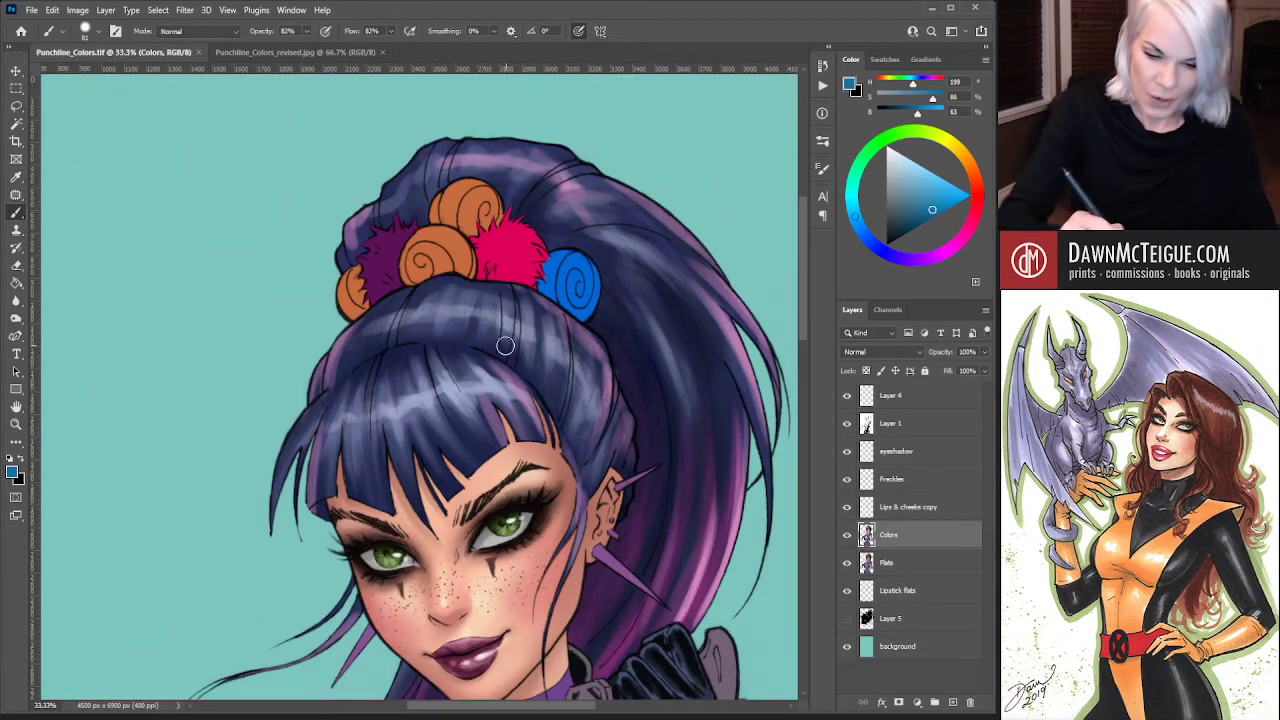
pyautogui.moveTo(424, 238); pyautogui.dragTo(420, 282)
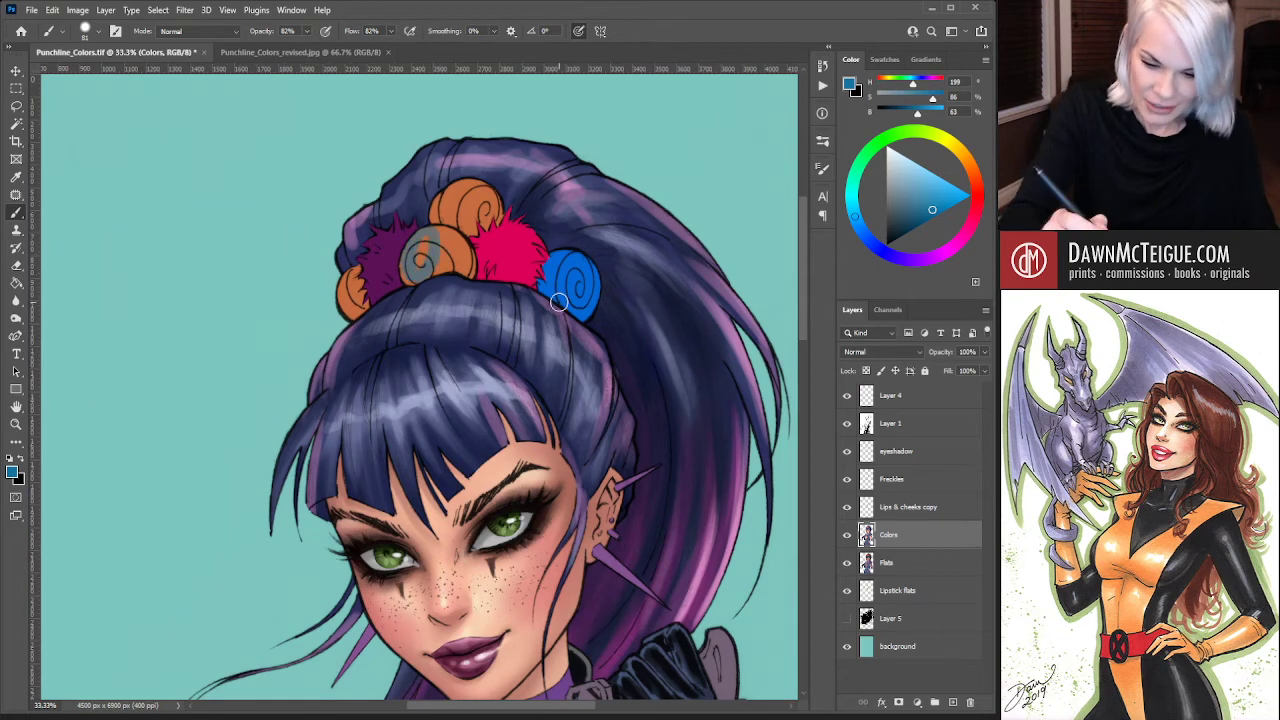
pyautogui.moveTo(424, 228)
pyautogui.mouseDown()
pyautogui.moveTo(405, 269)
pyautogui.moveTo(412, 284)
pyautogui.moveTo(426, 228)
pyautogui.moveTo(422, 270)
pyautogui.moveTo(445, 236)
pyautogui.moveTo(461, 271)
pyautogui.moveTo(447, 233)
pyautogui.moveTo(472, 279)
pyautogui.moveTo(466, 248)
pyautogui.mouseUp()
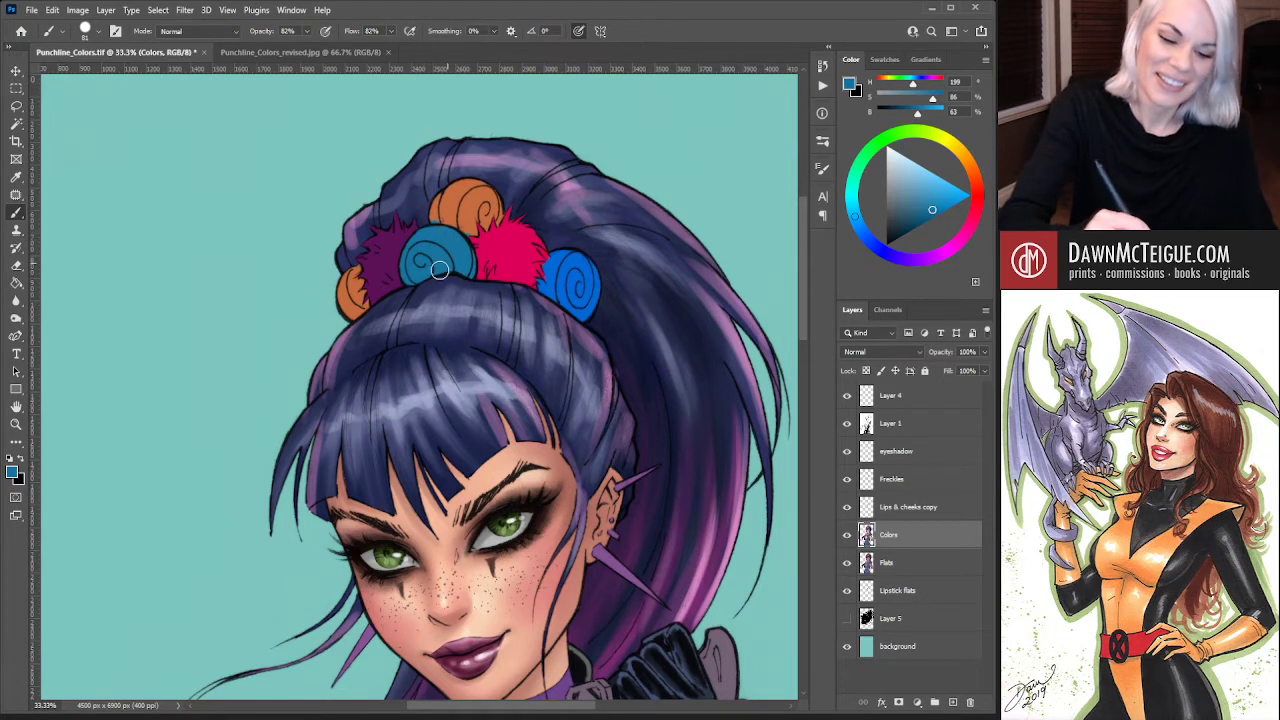
# Highlight the central ball with bright blue H 193, S 94, B 100 and paint its swirl stripes in magenta H 296, S 65, B 79
pyautogui.click(300, 52)
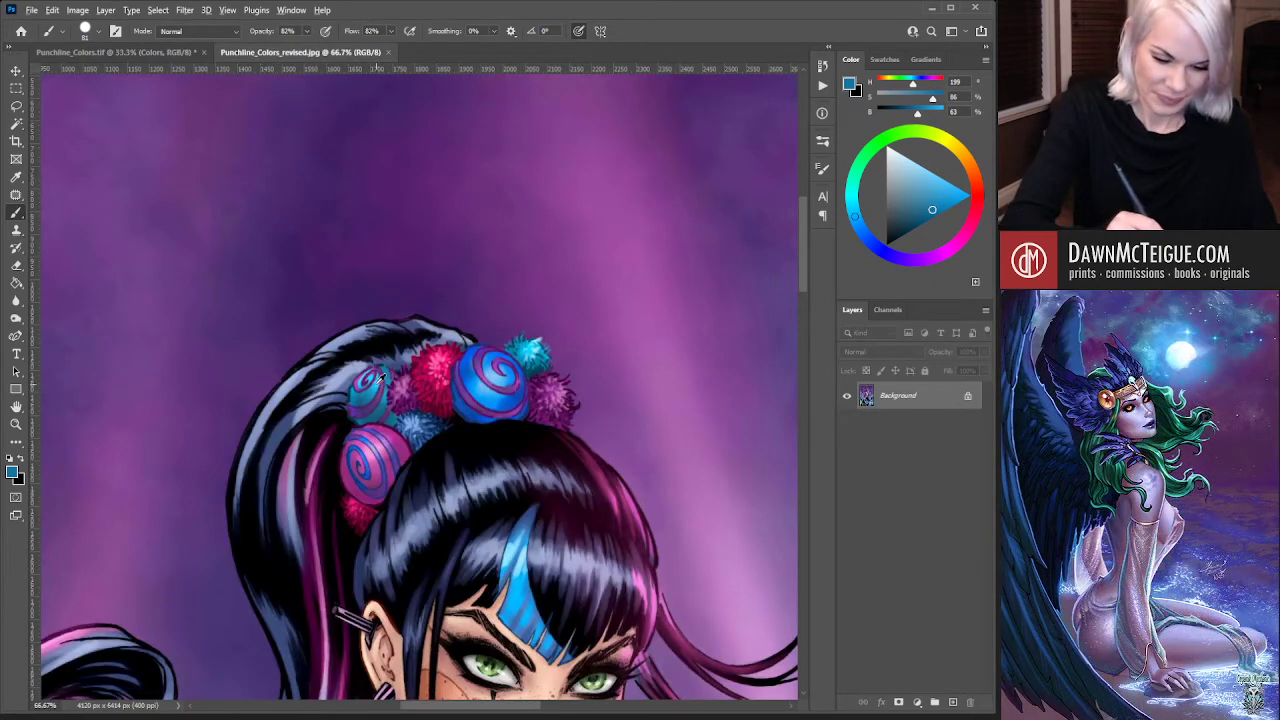
pyautogui.hotkey('ctrl', 'Tab')
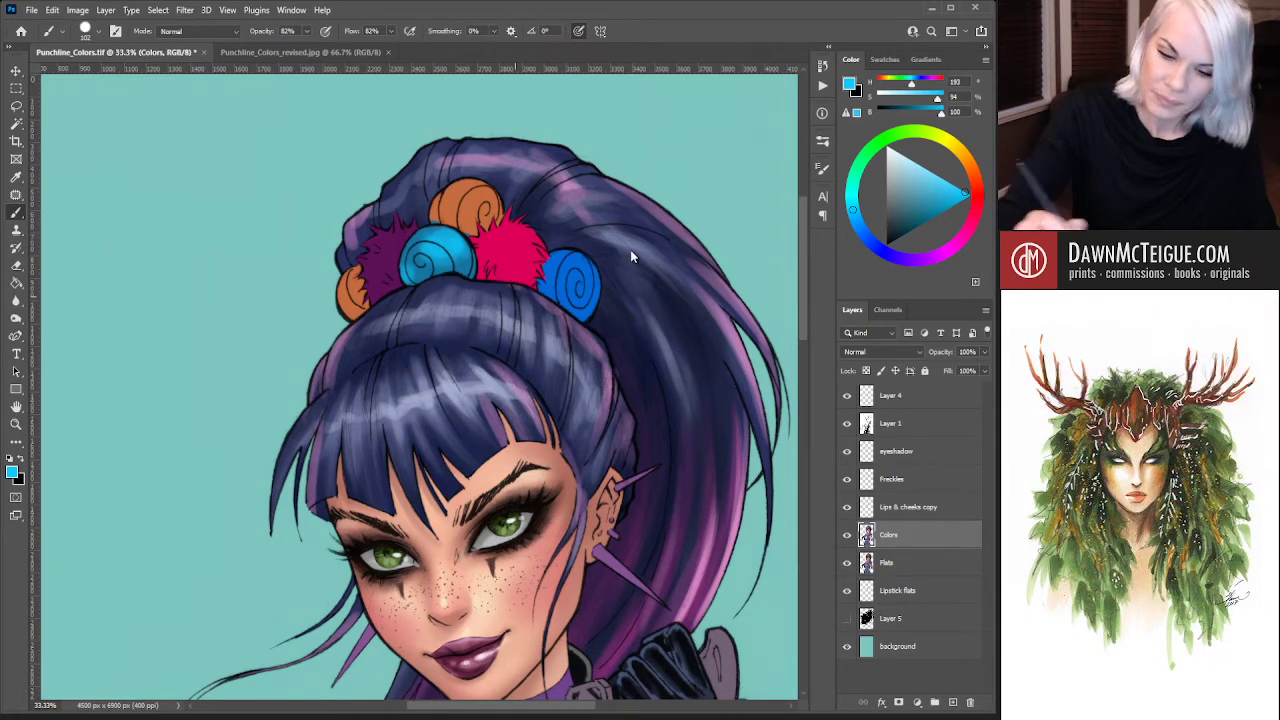
pyautogui.click(334, 52)
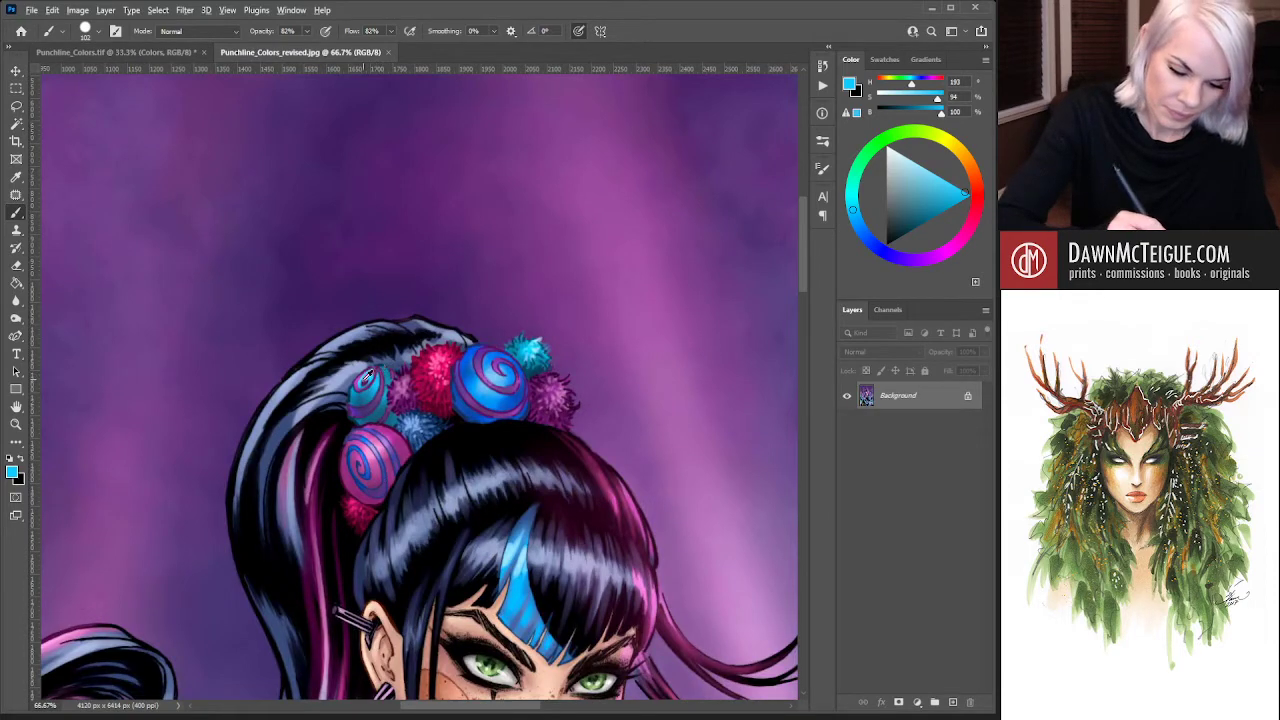
pyautogui.click(165, 50)
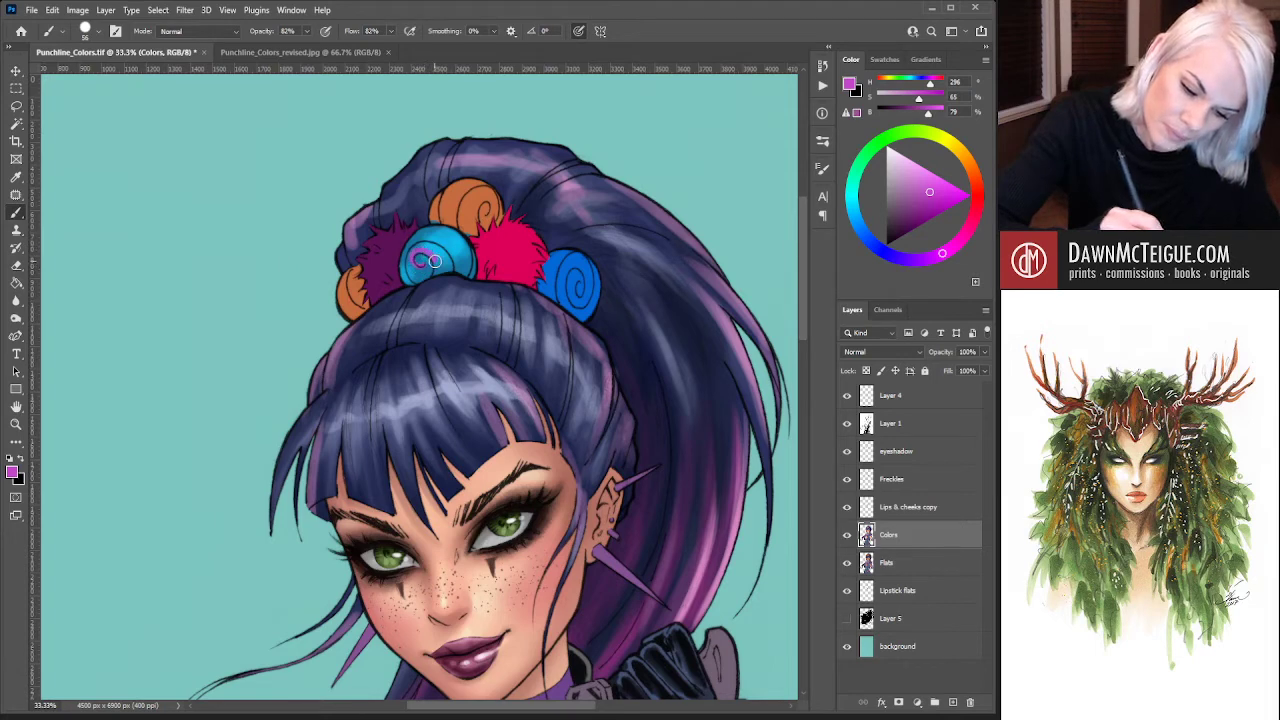
pyautogui.moveTo(428, 260); pyautogui.dragTo(428, 277)
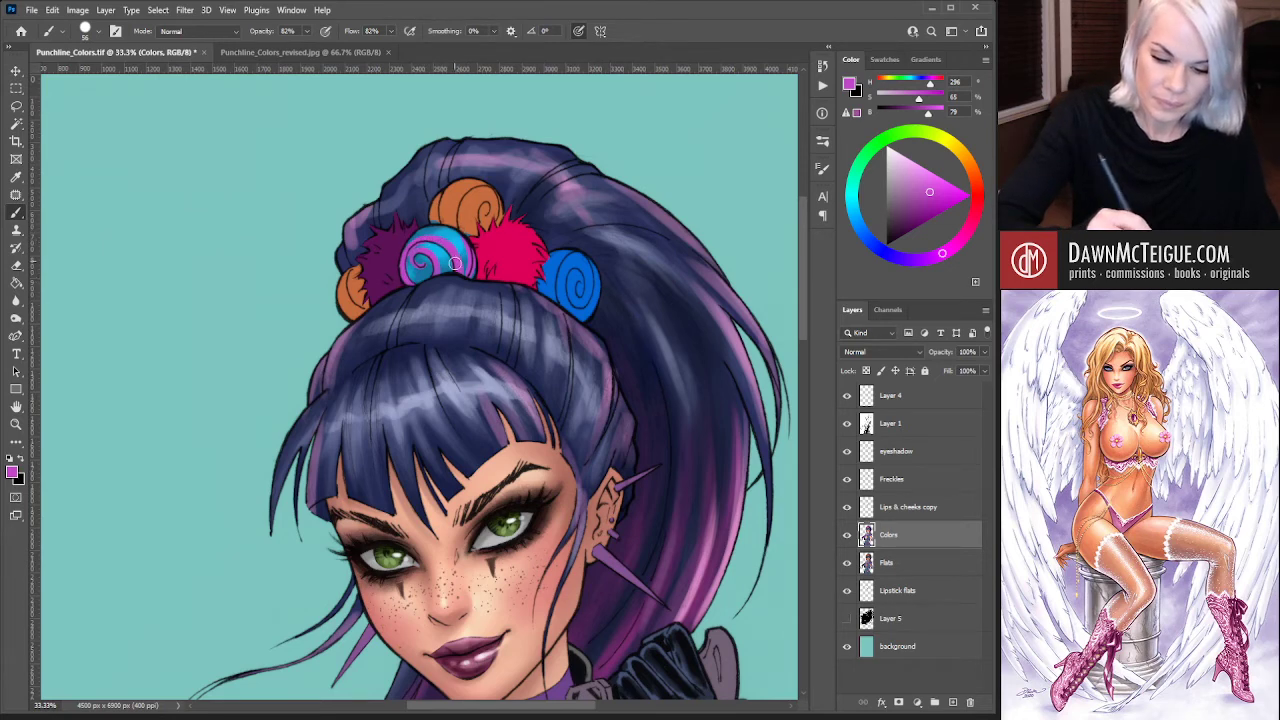
# Shade the central ball's magenta swirl with a darker purple of H 300, S 54, B 53
pyautogui.moveTo(928, 193); pyautogui.dragTo(927, 205)
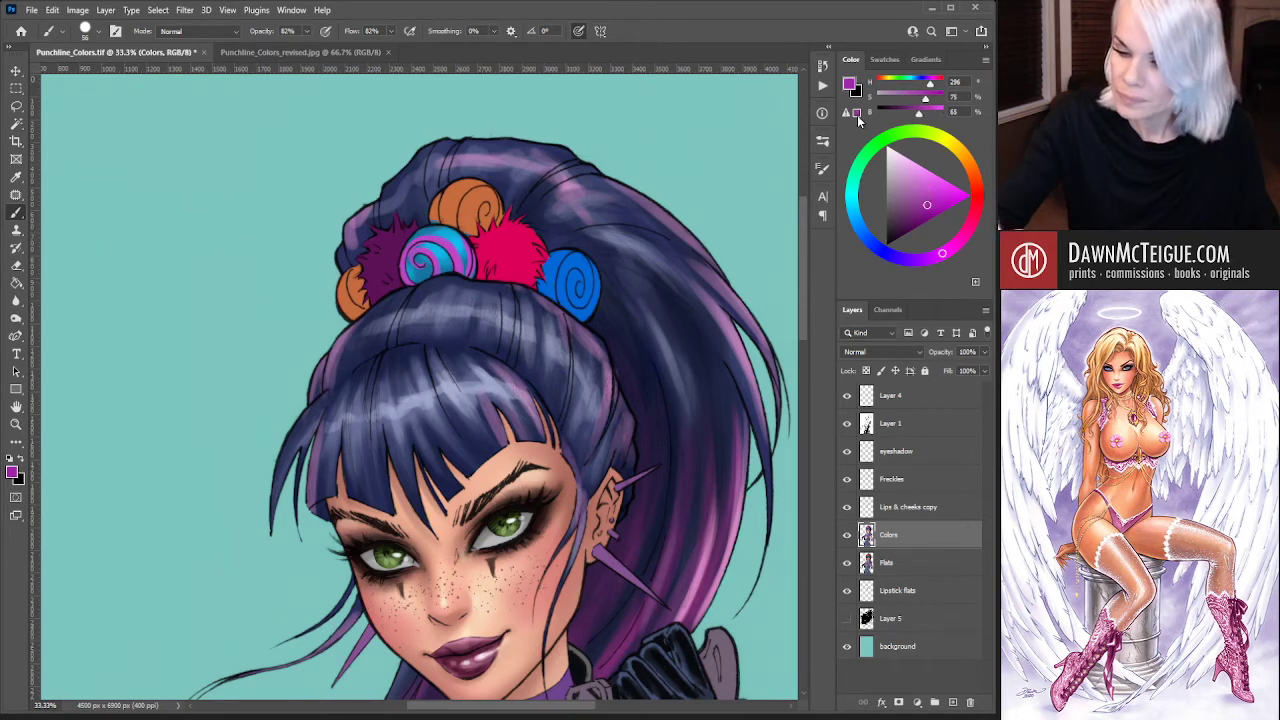
pyautogui.keyDown('alt'); pyautogui.click(490, 279); pyautogui.keyUp('alt')
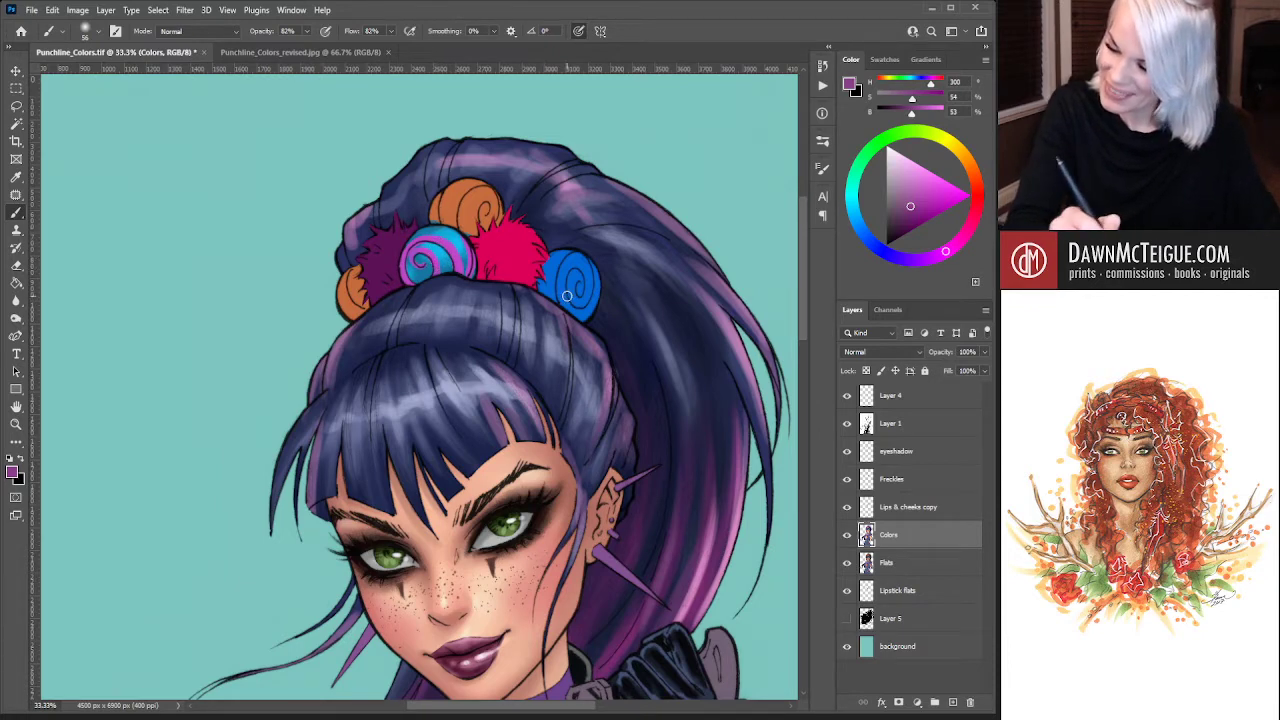
pyautogui.moveTo(567, 294); pyautogui.dragTo(541, 287)
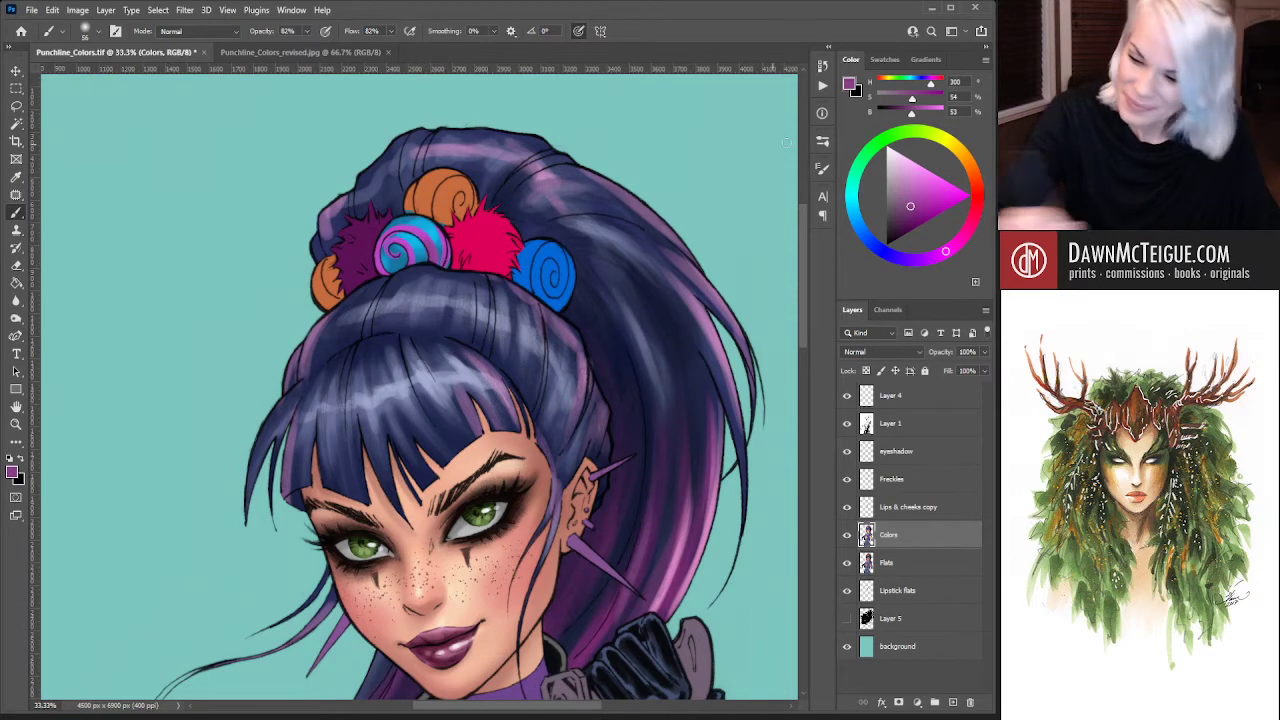
pyautogui.click(923, 208)
pyautogui.click(951, 247)
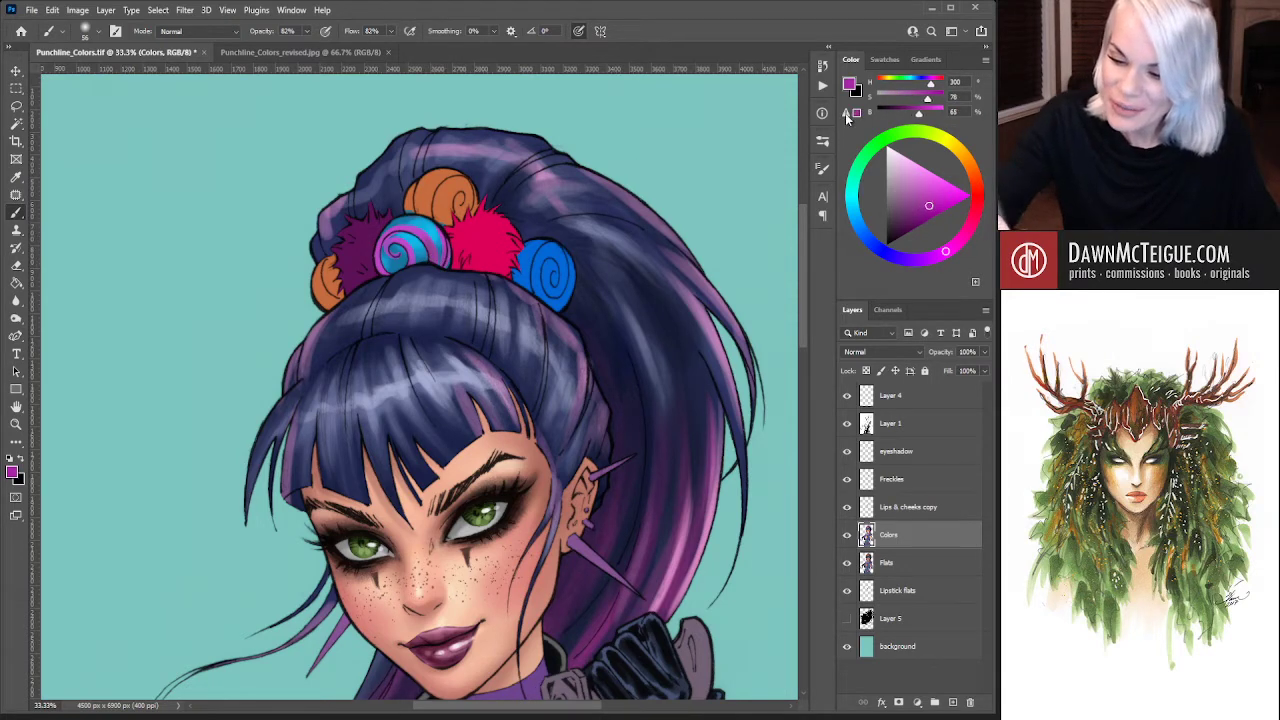
pyautogui.click(913, 205)
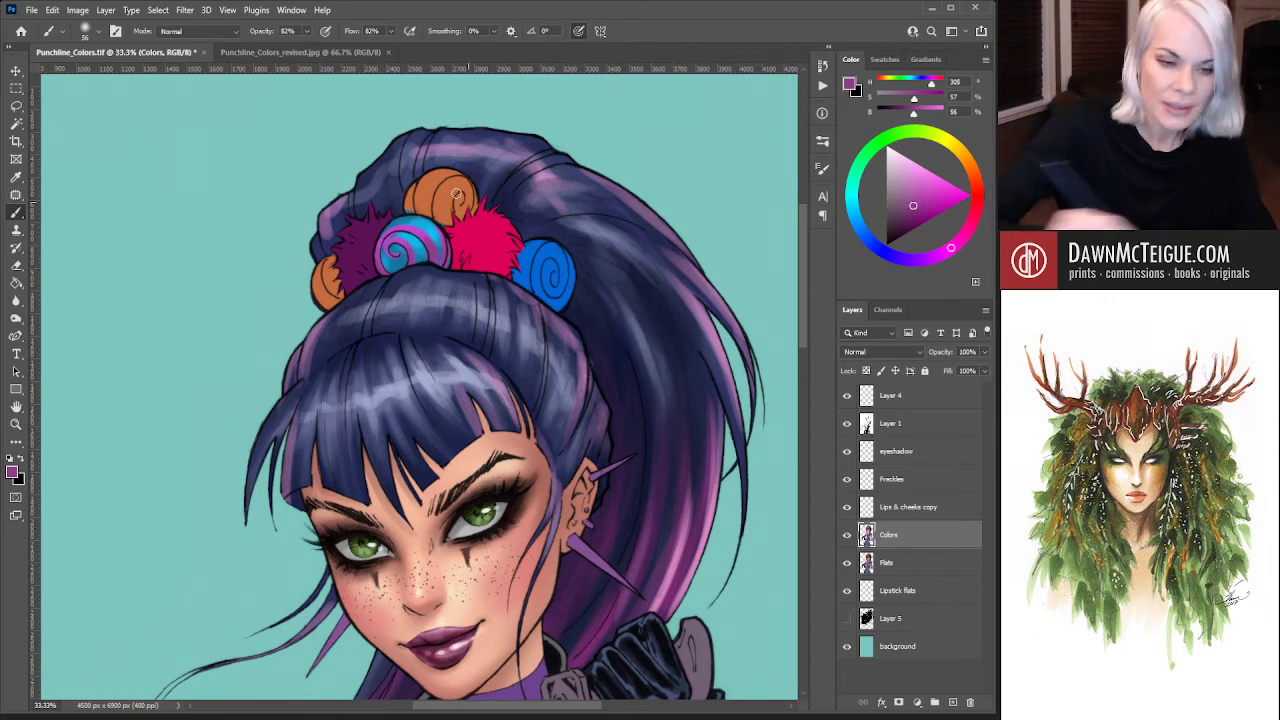
# Sample a magenta of H 316, S 69, B 57 from the reference's swirled pink ball and cover the topmost orange ball with it
pyautogui.click(290, 51)
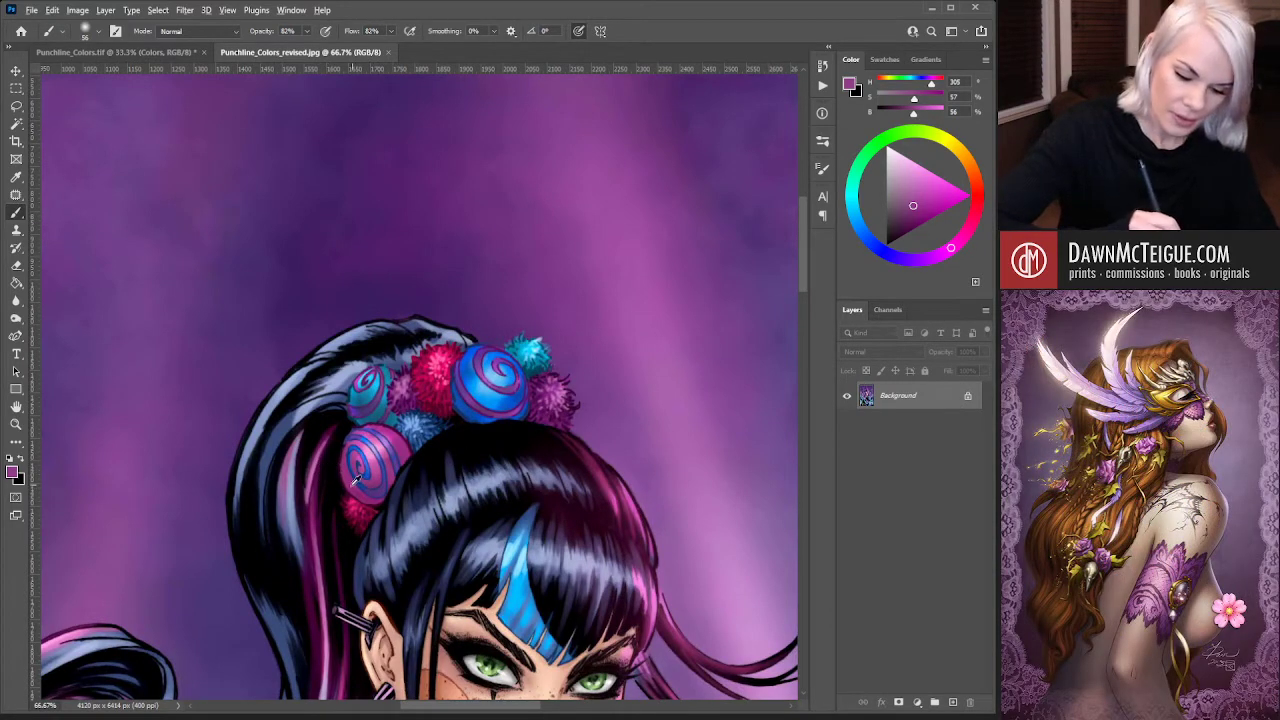
pyautogui.click(115, 51)
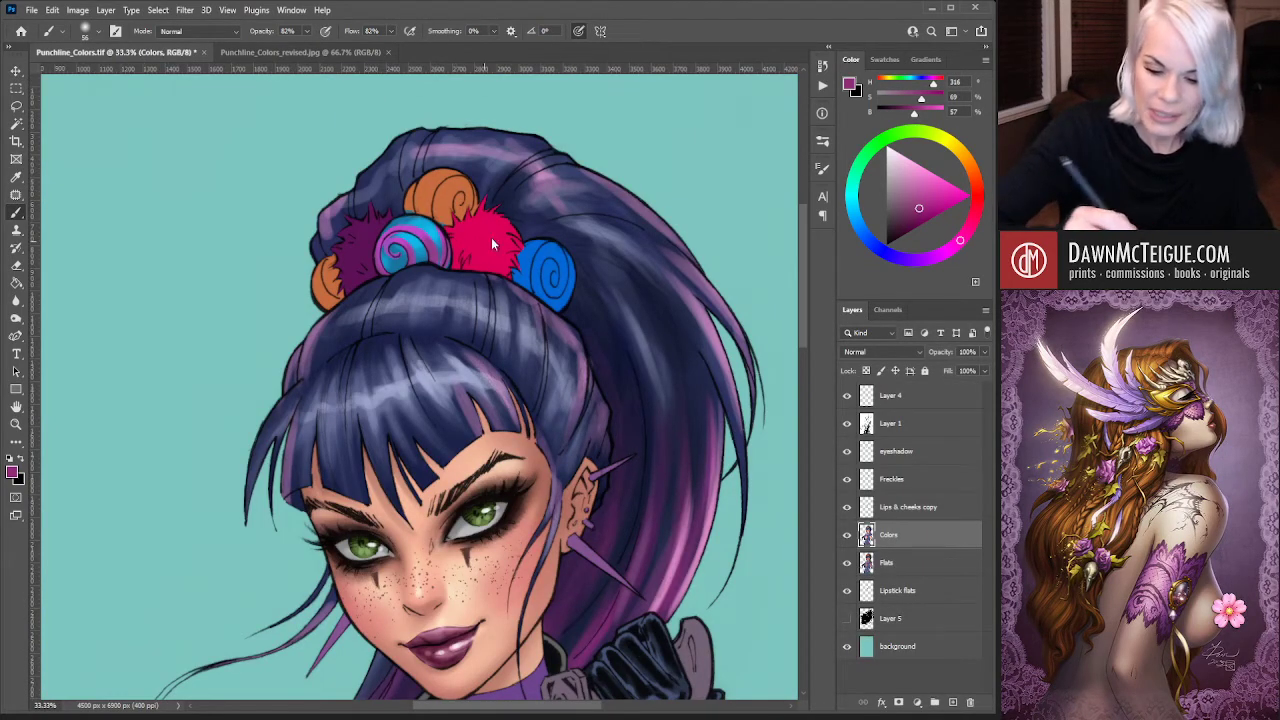
pyautogui.moveTo(450, 176)
pyautogui.mouseDown()
pyautogui.moveTo(462, 220)
pyautogui.moveTo(432, 188)
pyautogui.moveTo(450, 227)
pyautogui.moveTo(437, 197)
pyautogui.moveTo(442, 220)
pyautogui.moveTo(409, 205)
pyautogui.moveTo(443, 221)
pyautogui.moveTo(410, 208)
pyautogui.moveTo(426, 211)
pyautogui.moveTo(408, 193)
pyautogui.moveTo(403, 211)
pyautogui.moveTo(428, 166)
pyautogui.moveTo(442, 216)
pyautogui.mouseUp()
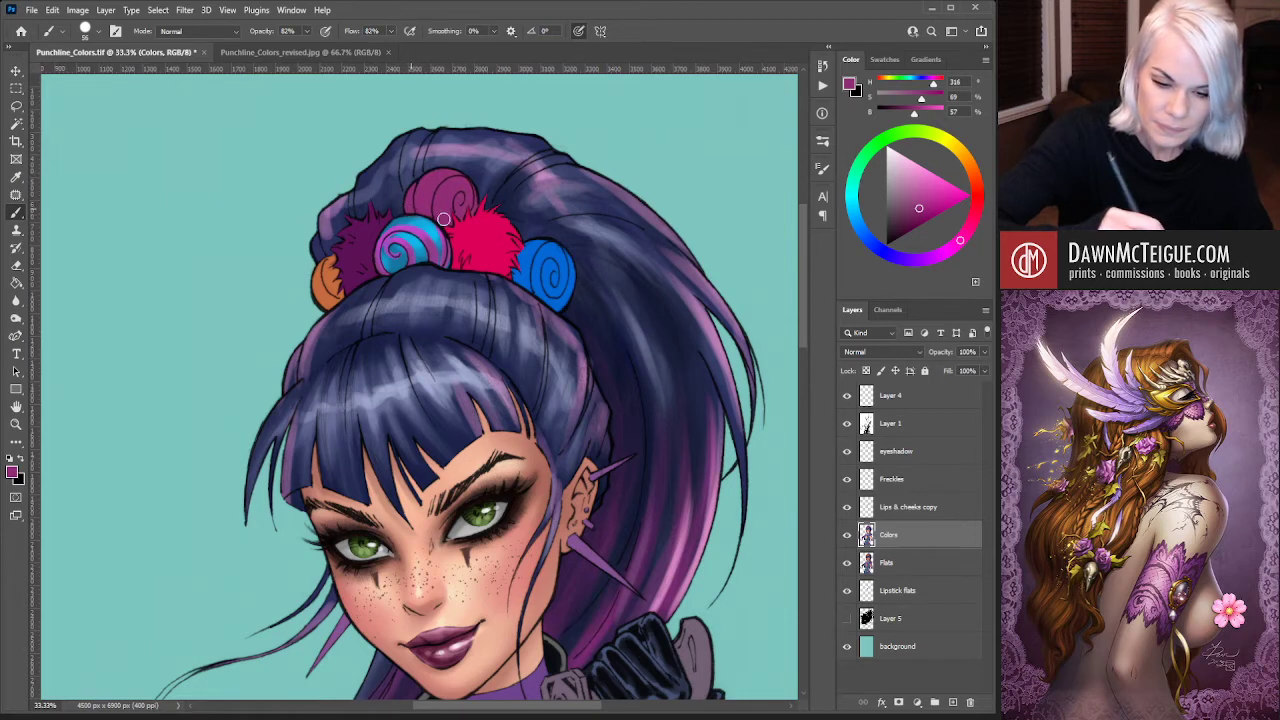
# Highlight the topmost ball with soft pinks of H 325, S 37, B 81 and H 334, S 46, B 88
pyautogui.moveTo(919, 207)
pyautogui.mouseDown()
pyautogui.moveTo(925, 179)
pyautogui.moveTo(911, 179)
pyautogui.mouseUp()
pyautogui.click(966, 232)
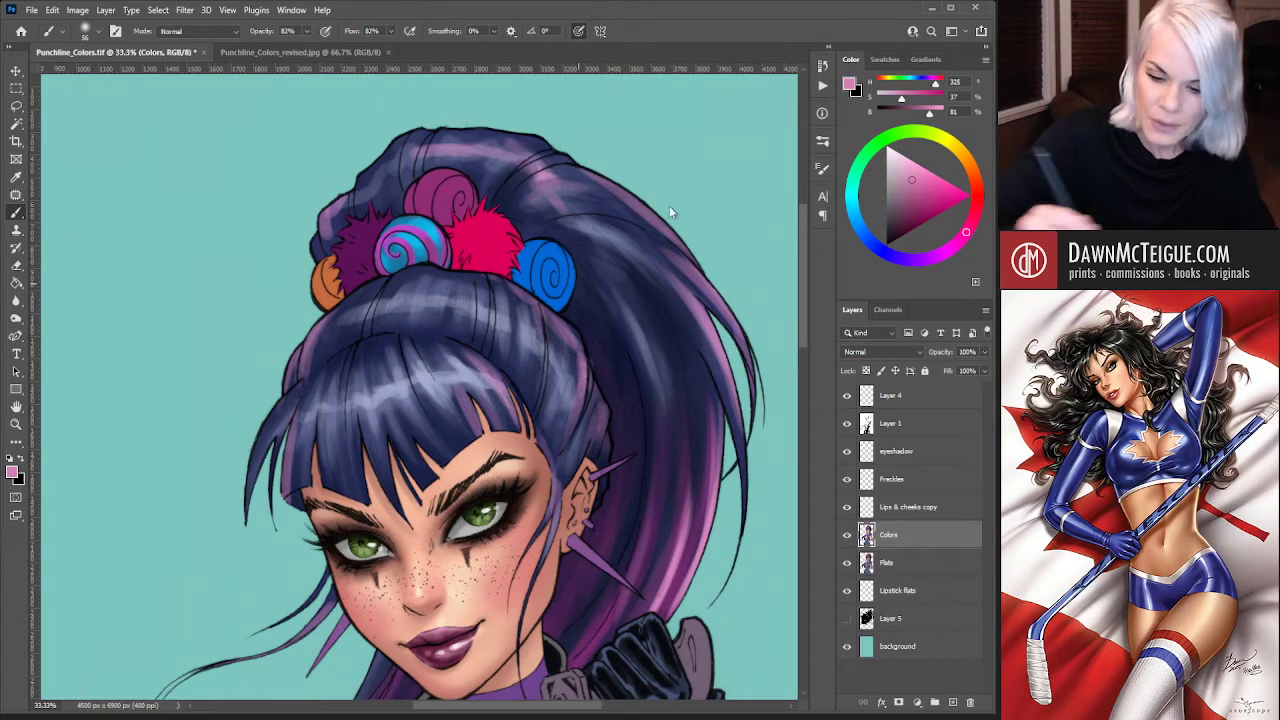
pyautogui.moveTo(420, 175)
pyautogui.mouseDown()
pyautogui.moveTo(470, 218)
pyautogui.moveTo(428, 182)
pyautogui.moveTo(452, 188)
pyautogui.mouseUp()
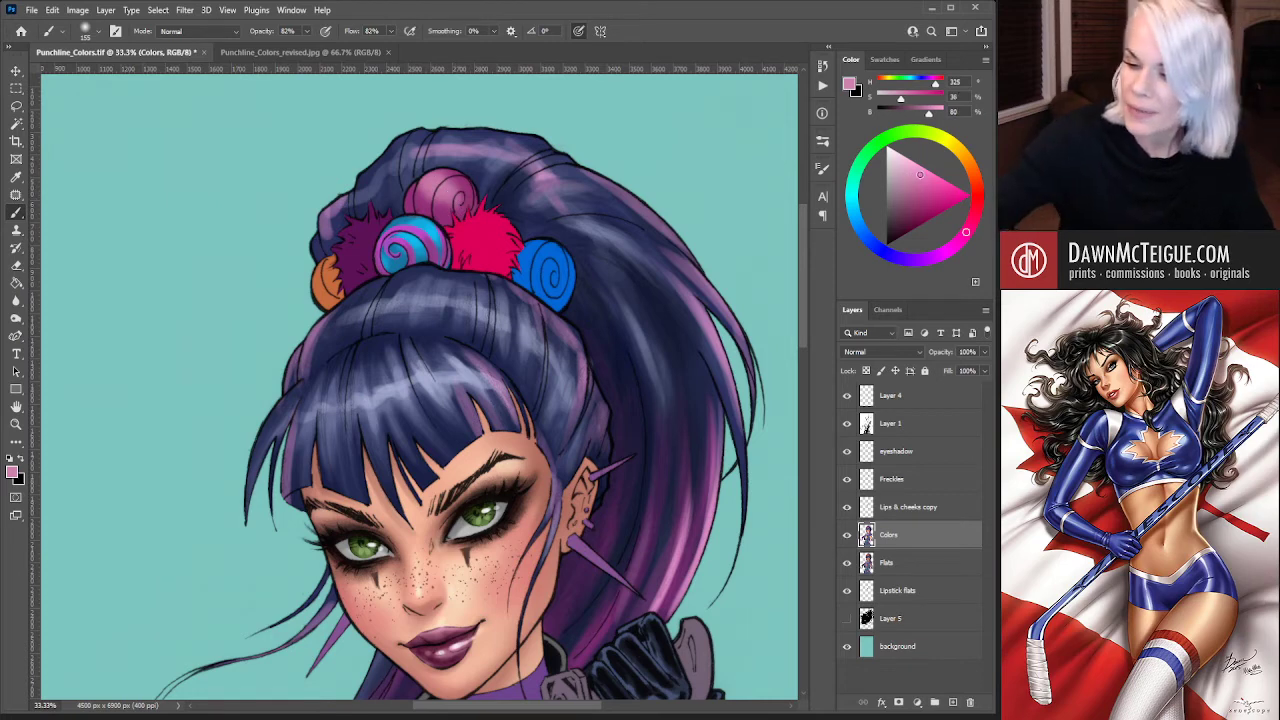
pyautogui.keyDown('alt'); pyautogui.click(441, 196); pyautogui.keyUp('alt')
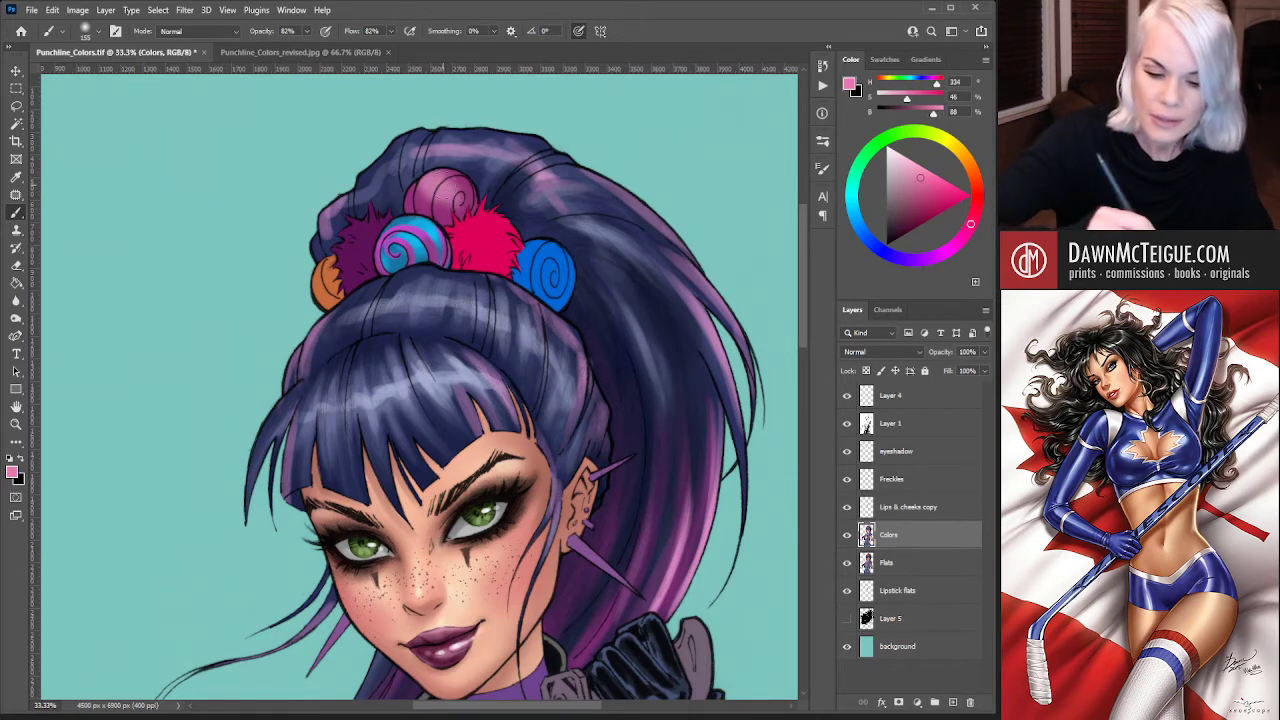
pyautogui.moveTo(441, 196); pyautogui.dragTo(449, 182)
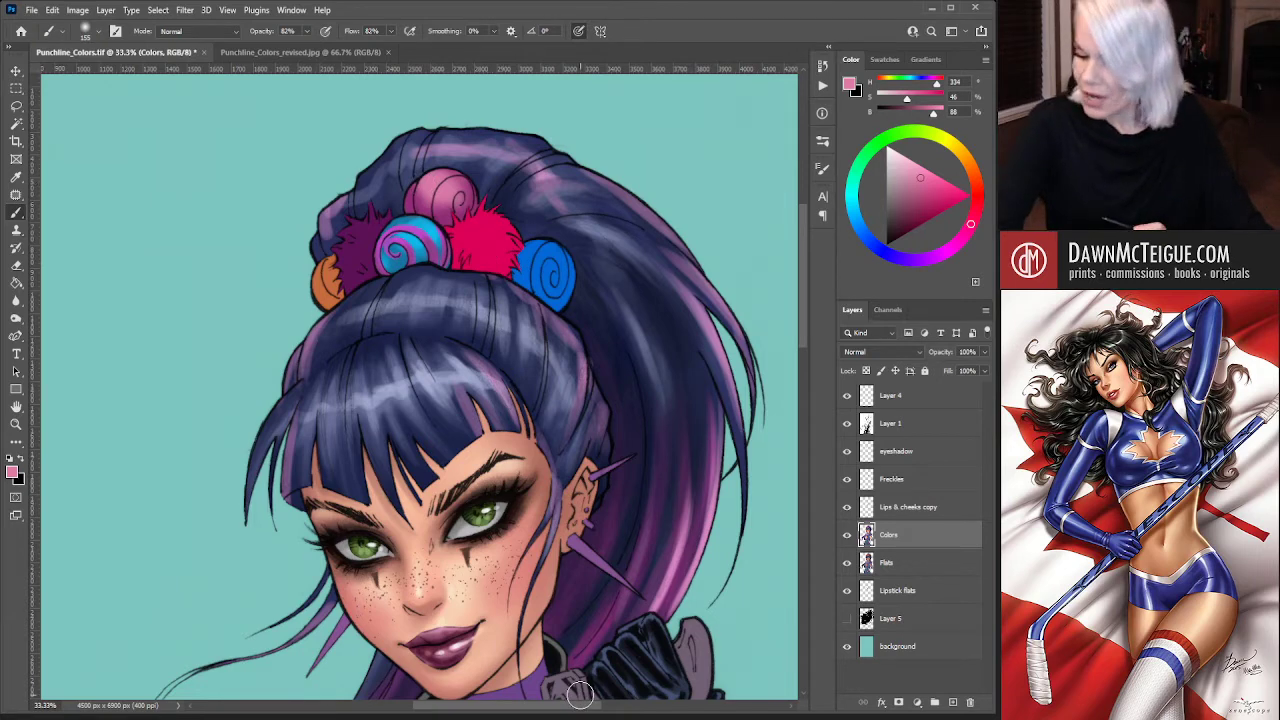
# Sample a dark magenta of H 311, S 69, B 55 from the reference's pink ball and shade the topmost ball with it
pyautogui.click(300, 52)
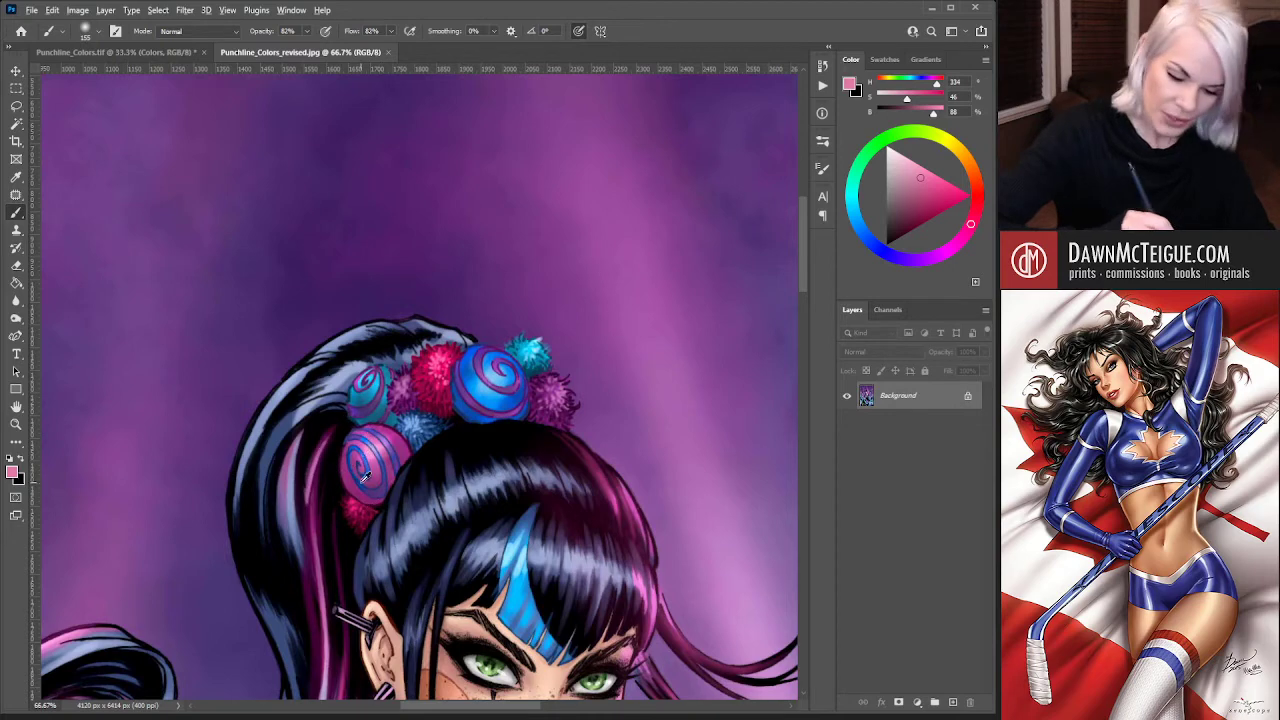
pyautogui.click(170, 52)
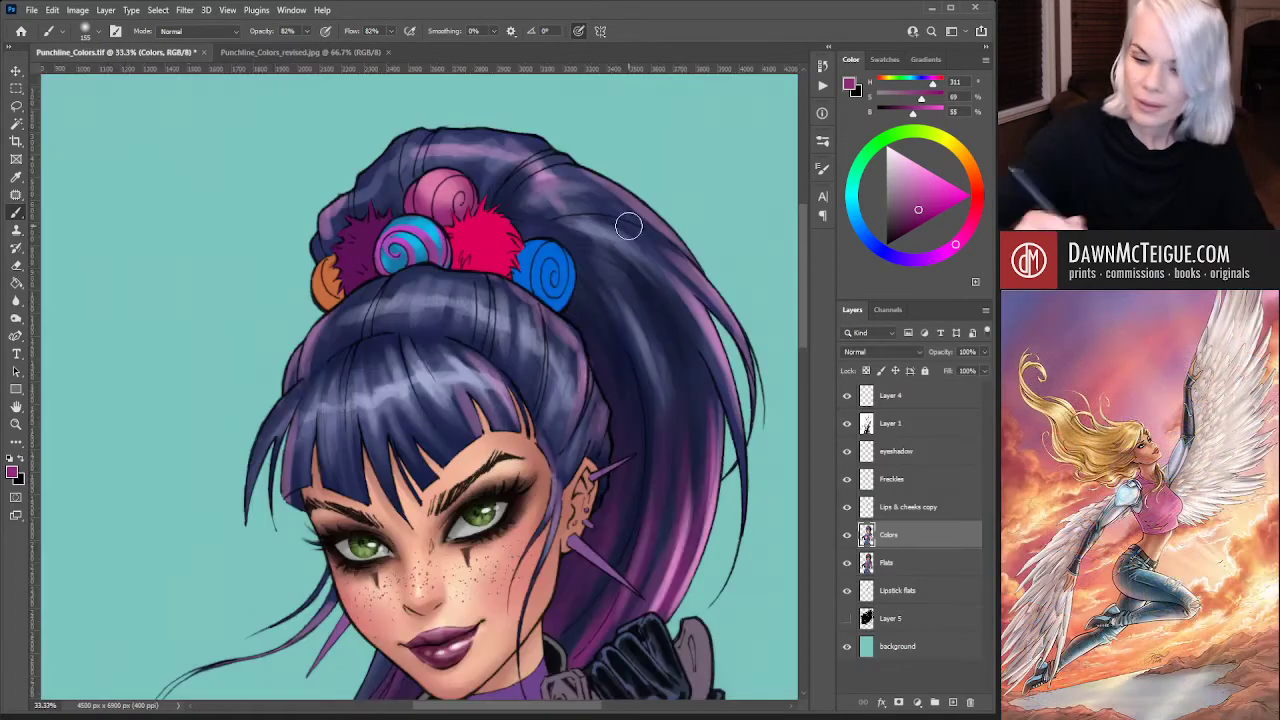
pyautogui.moveTo(413, 180)
pyautogui.mouseDown()
pyautogui.moveTo(410, 200)
pyautogui.moveTo(440, 165)
pyautogui.moveTo(468, 190)
pyautogui.mouseUp()
# Sample the blue of the pink ball's swirl in the reference and adjust it to a light blue of H 205, S 49, B 87
pyautogui.click(294, 51)
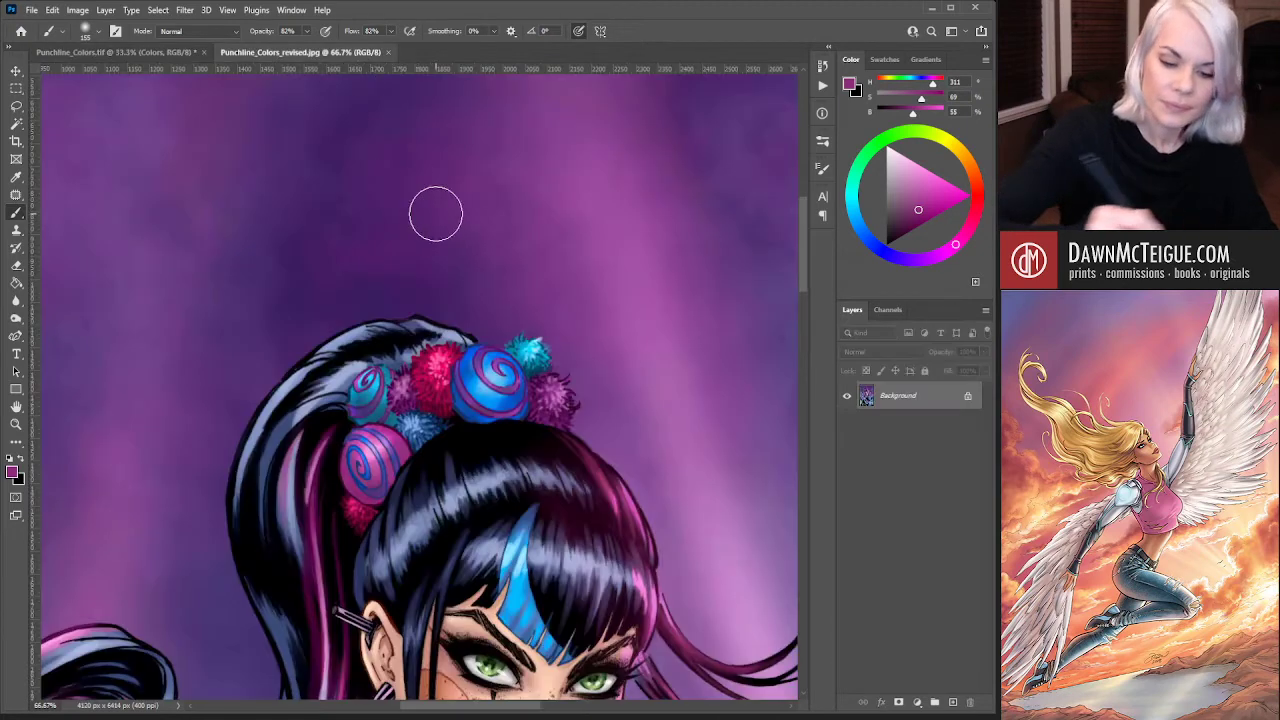
pyautogui.keyDown('alt'); pyautogui.click(372, 462); pyautogui.keyUp('alt')
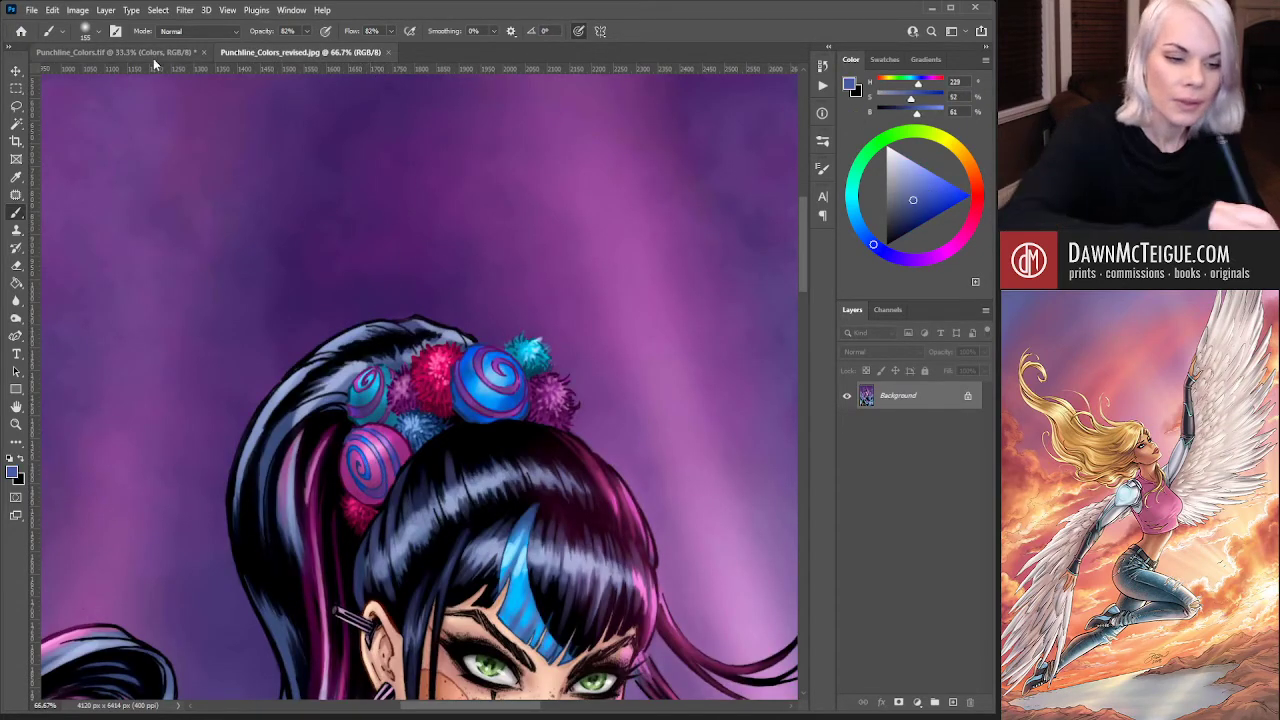
pyautogui.click(155, 52)
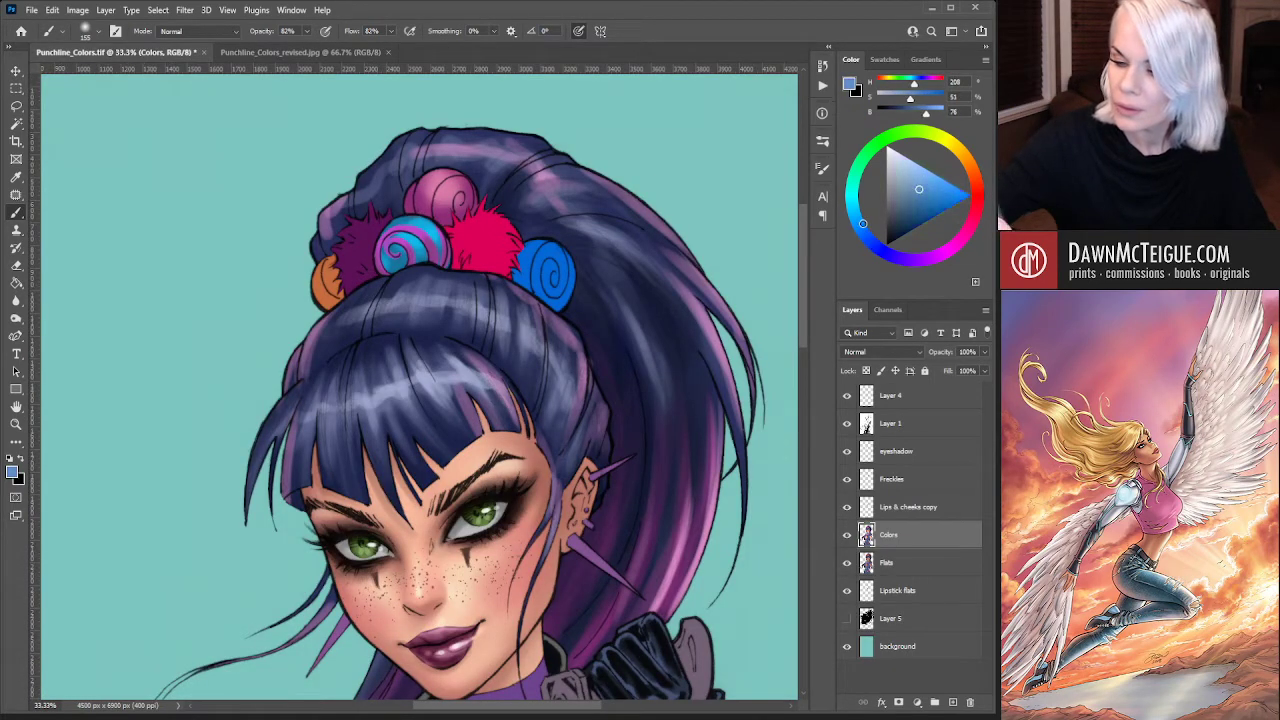
pyautogui.moveTo(919, 189); pyautogui.dragTo(932, 178)
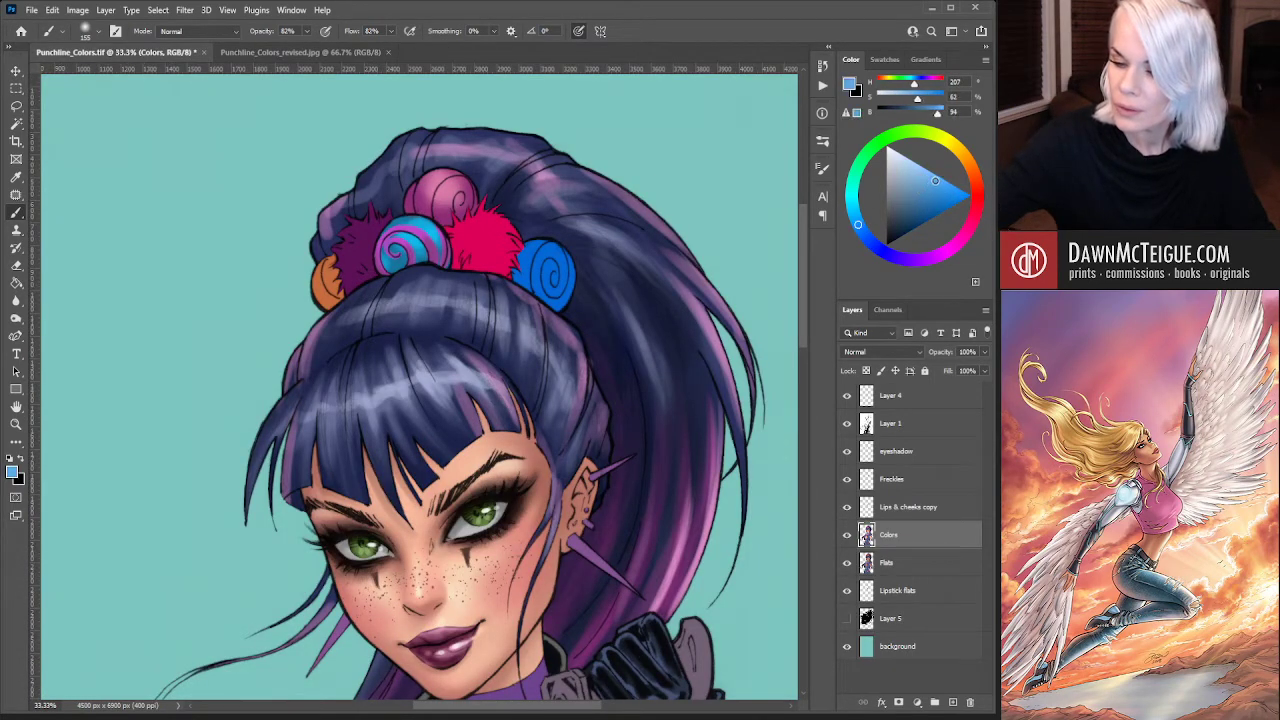
pyautogui.click(856, 113)
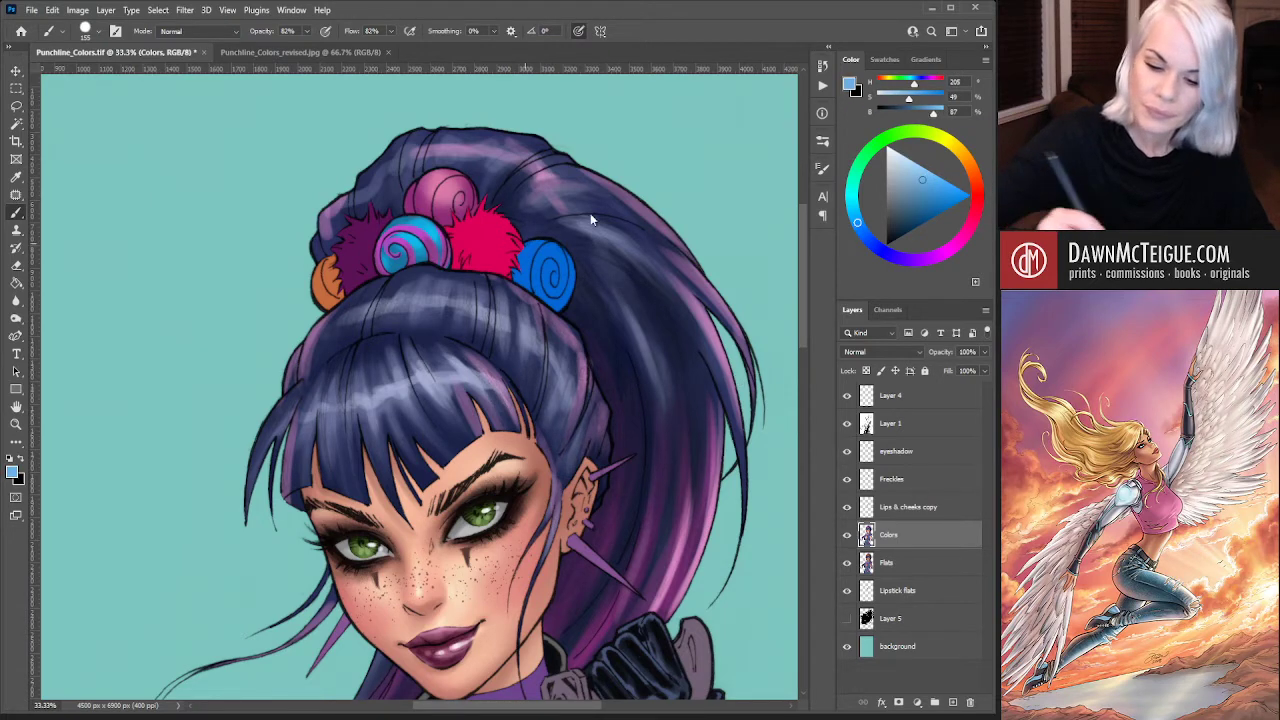
# With a smaller brush at 100% opacity and flow, paint light blue swirl stripes on the topmost ball and shade them with H 205, S 80, B 63
pyautogui.press('[')
pyautogui.press('[')
pyautogui.press('[')
pyautogui.press('[')
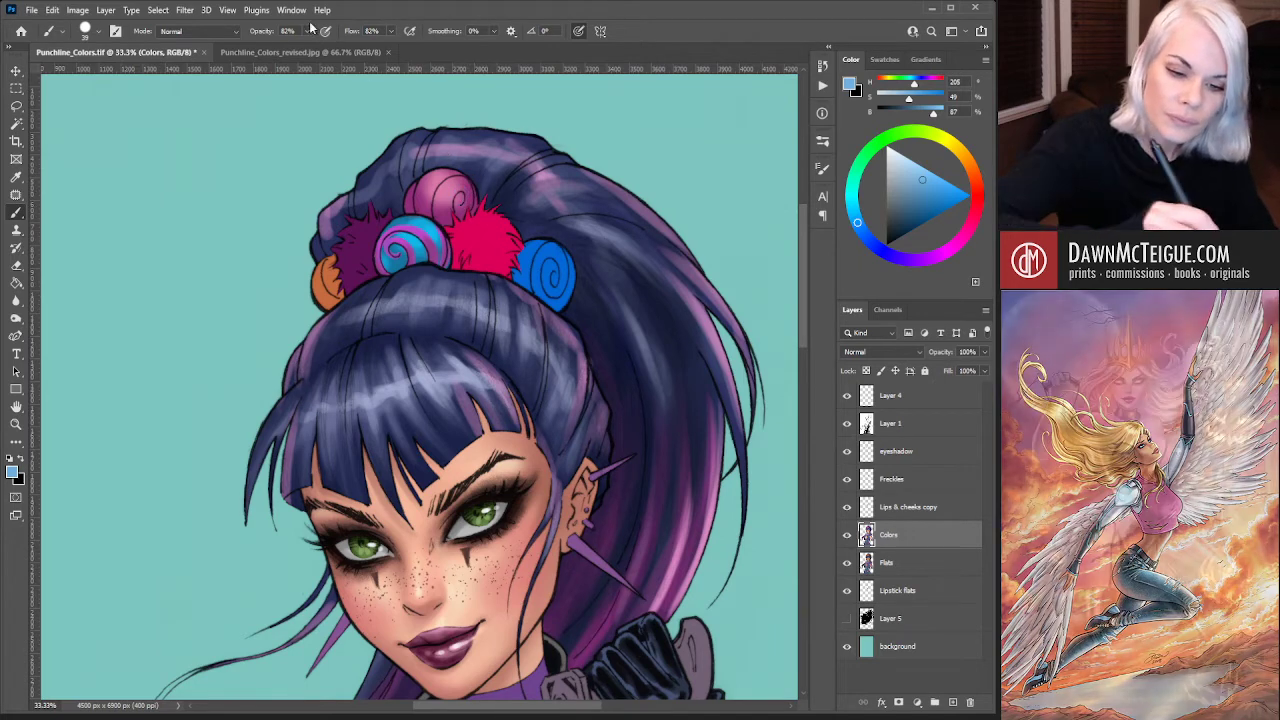
pyautogui.hotkey('shift', '0')
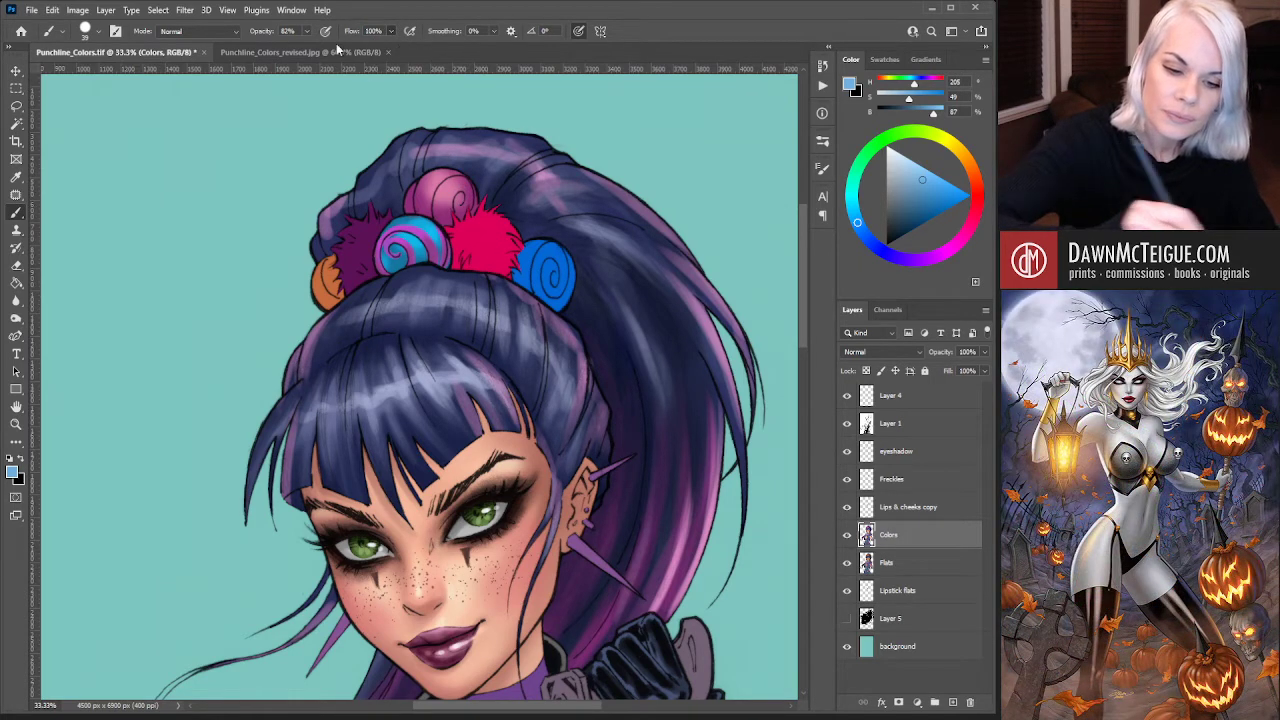
pyautogui.press('0')
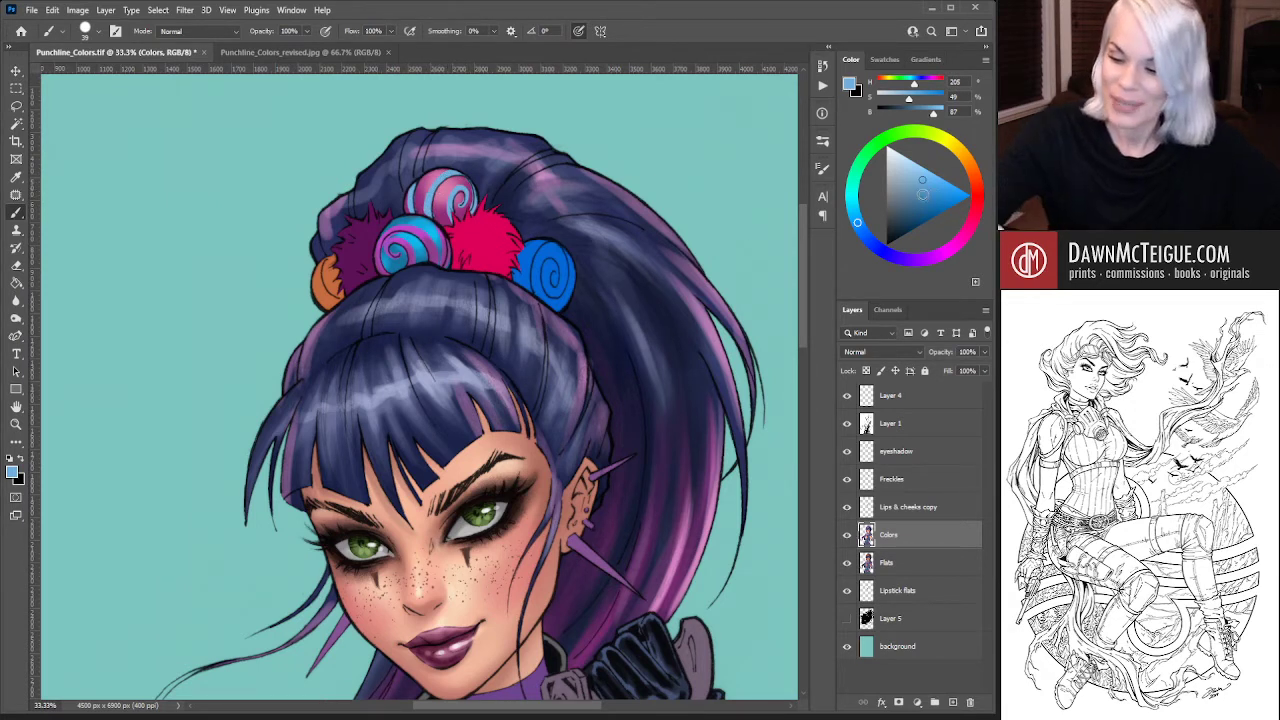
pyautogui.click(928, 206)
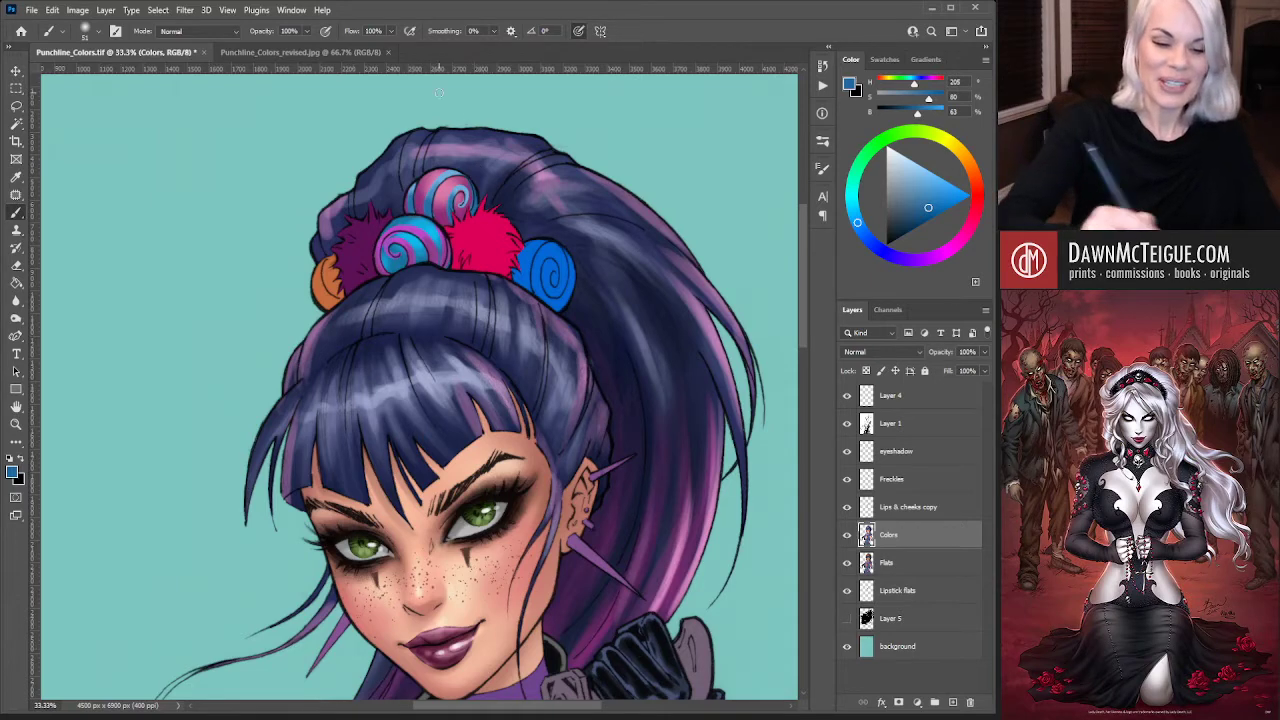
# Sample a vivid blue of H 214, S 98, B 84 from the large blue ball in the reference and return to Punchline_Colors.tif
pyautogui.click(330, 51)
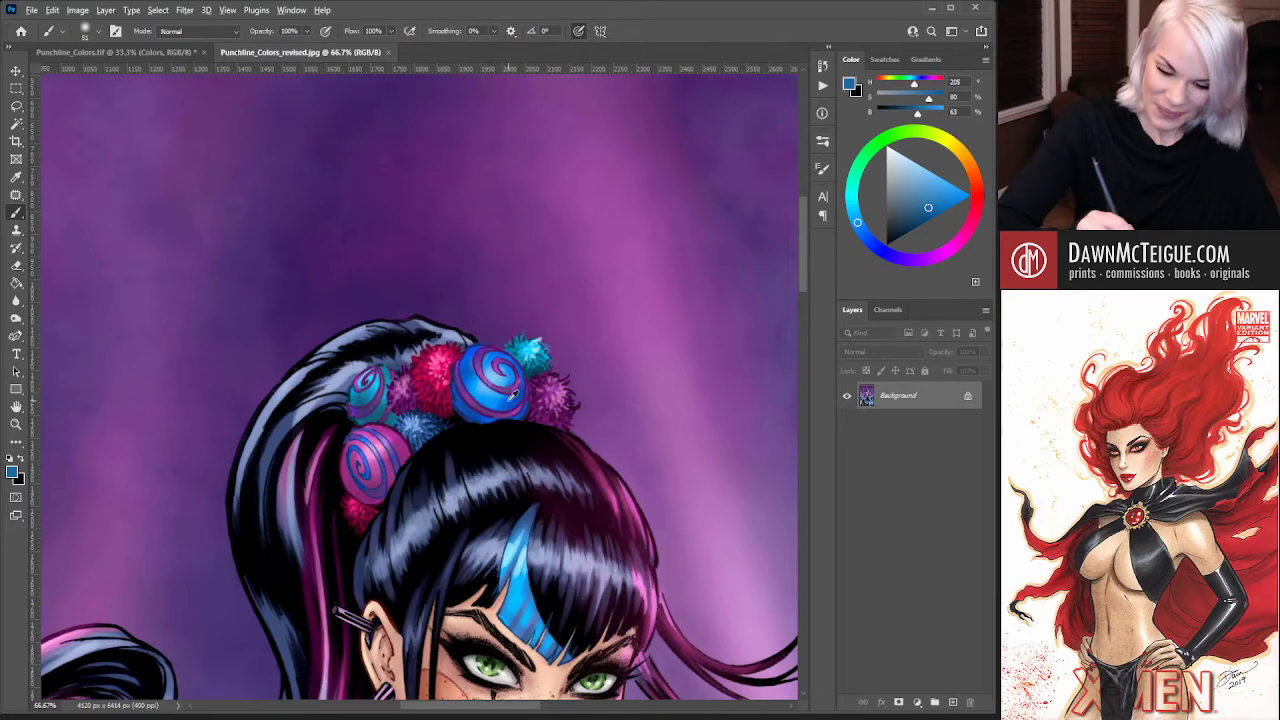
pyautogui.click(134, 51)
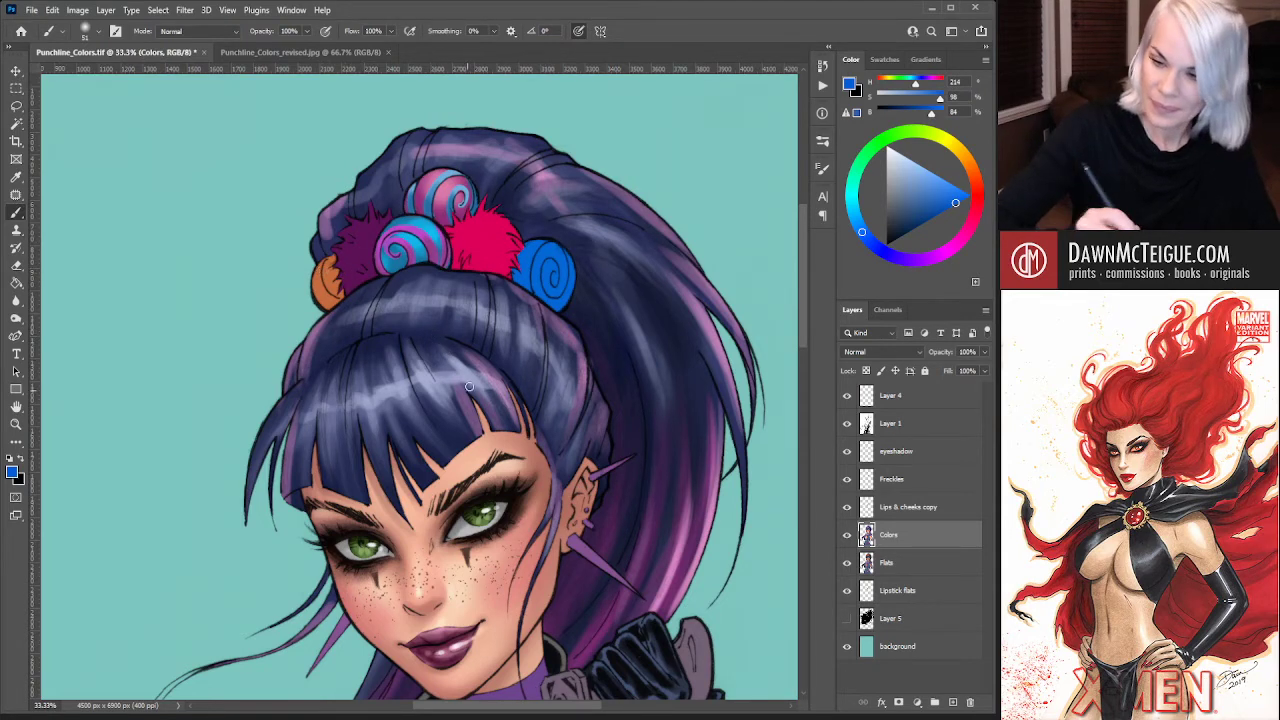
# Sample a muted blue and paint over the orange bead at the far left of the hair ornaments
pyautogui.keyDown('alt'); pyautogui.click(674, 313); pyautogui.keyUp('alt')
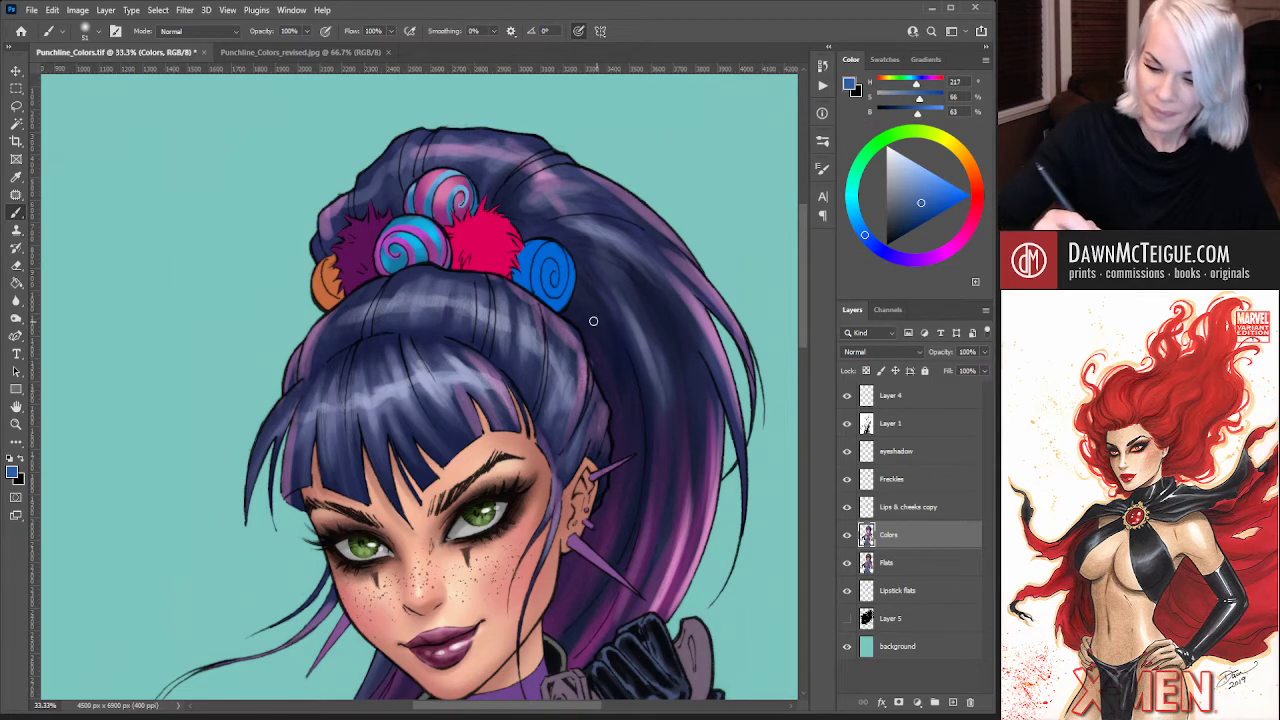
pyautogui.press(']')
pyautogui.moveTo(324, 262)
pyautogui.mouseDown()
pyautogui.moveTo(318, 300)
pyautogui.moveTo(334, 262)
pyautogui.moveTo(339, 291)
pyautogui.mouseUp()
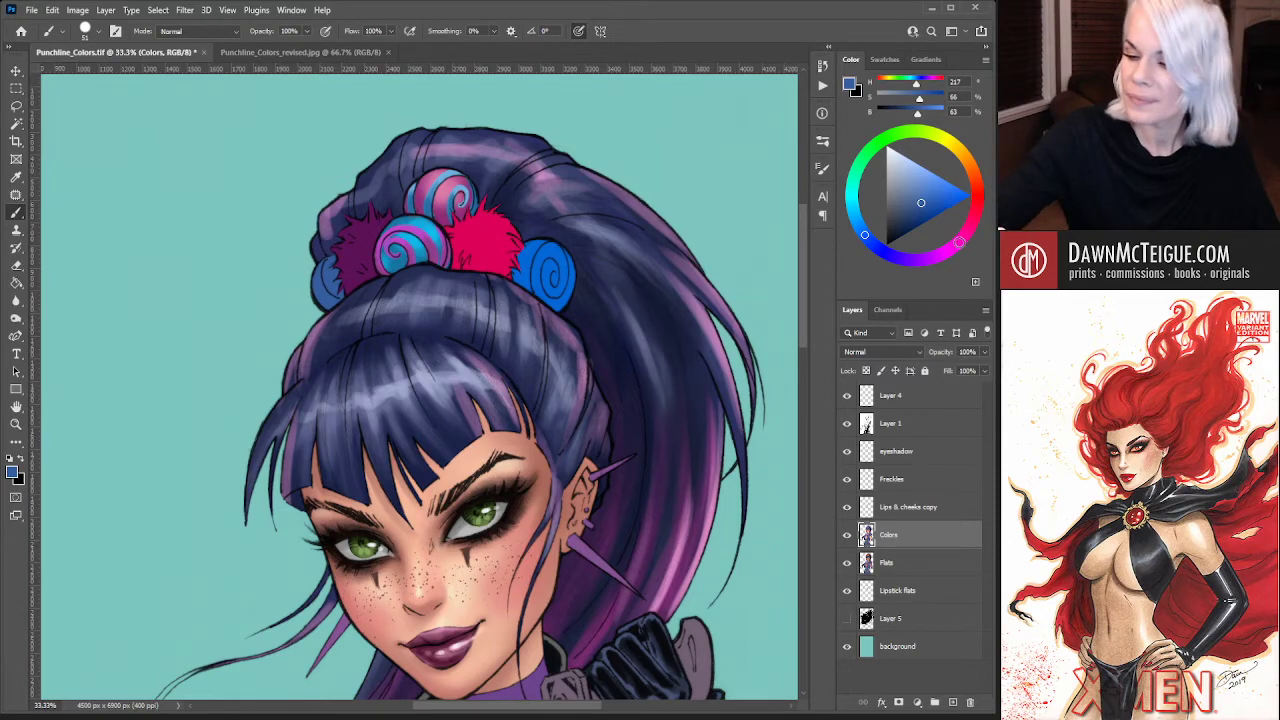
# Mix a muted pink (H 323, S 59, B 71) and paint swirl stripes on the leftmost blue bead
pyautogui.click(960, 242)
pyautogui.moveTo(922, 202); pyautogui.dragTo(922, 195)
pyautogui.click(965, 234)
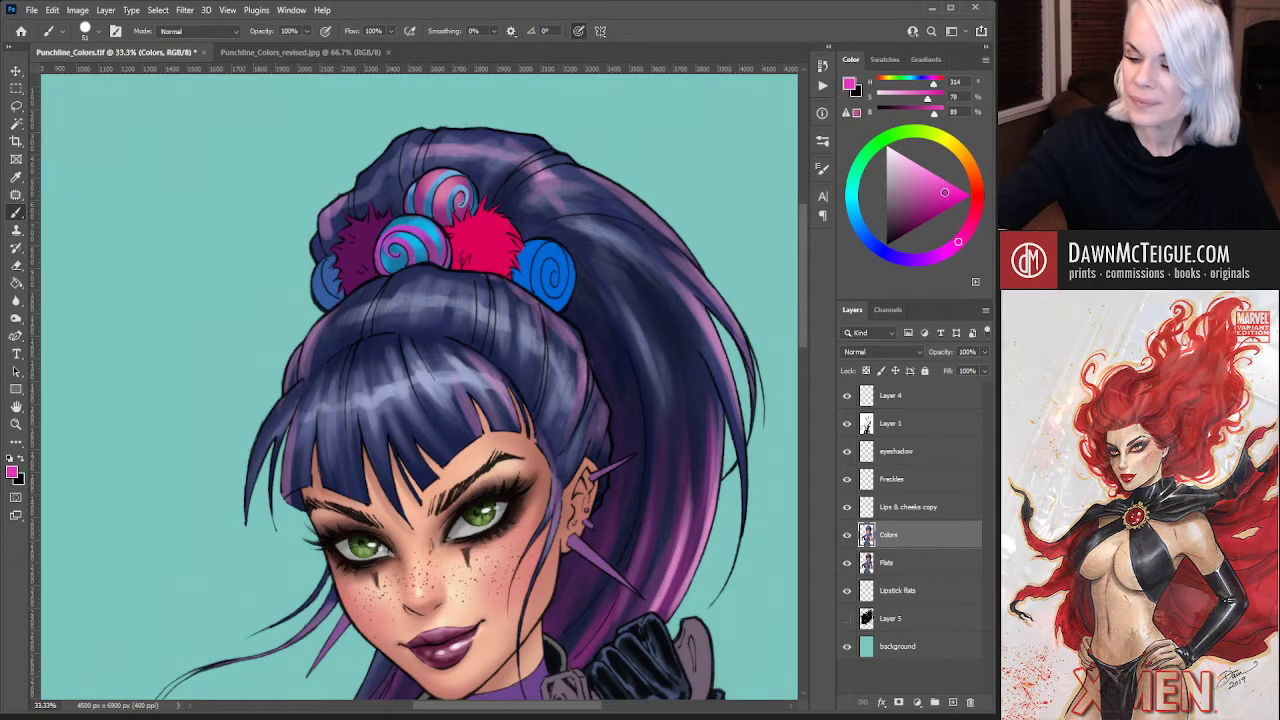
pyautogui.moveTo(328, 255)
pyautogui.mouseDown()
pyautogui.moveTo(329, 293)
pyautogui.moveTo(318, 282)
pyautogui.mouseUp()
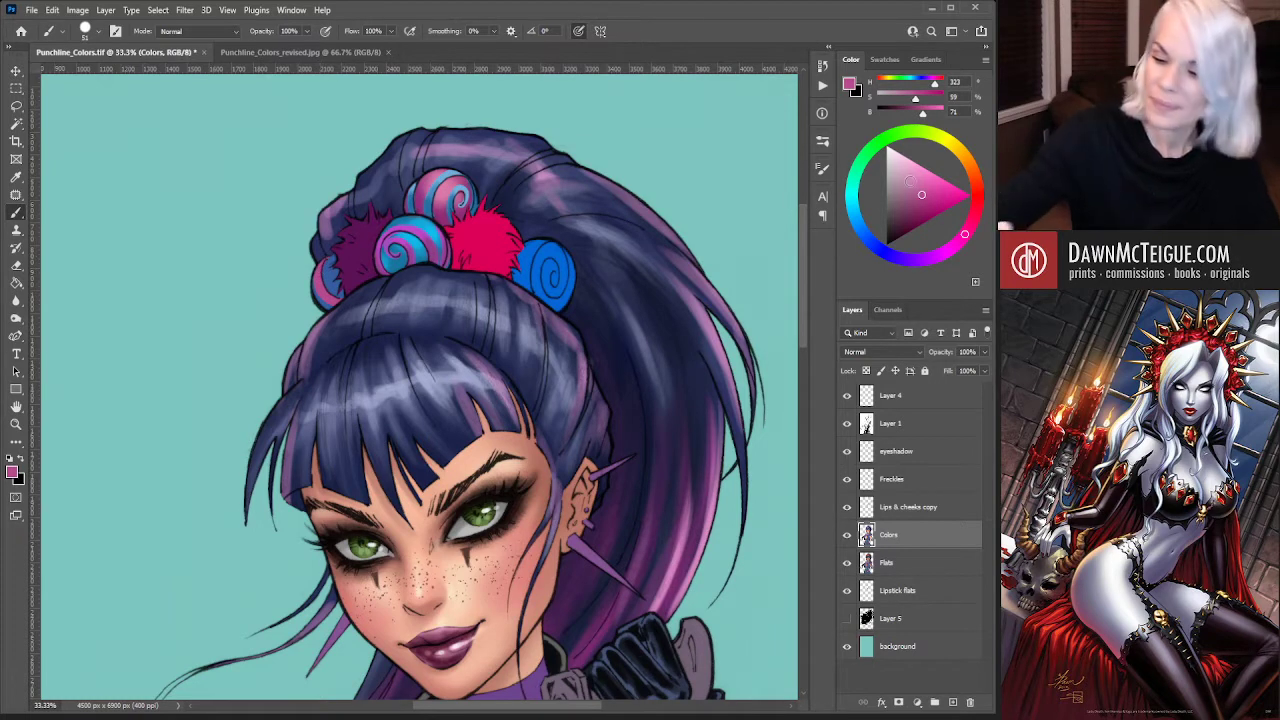
# Choose a lighter pink (H 332, S 42, B 87) and highlight the pink stripes of the leftmost bead
pyautogui.moveTo(921, 194); pyautogui.dragTo(931, 172)
pyautogui.click(857, 113)
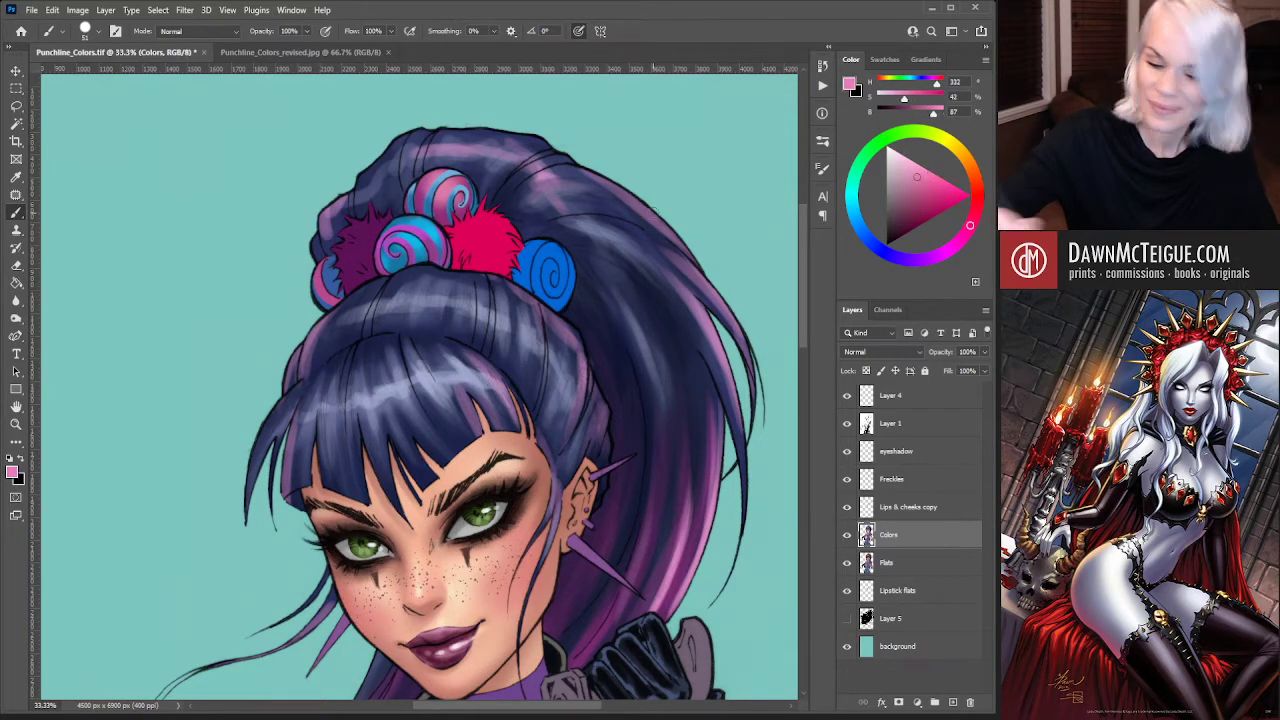
pyautogui.press('[')
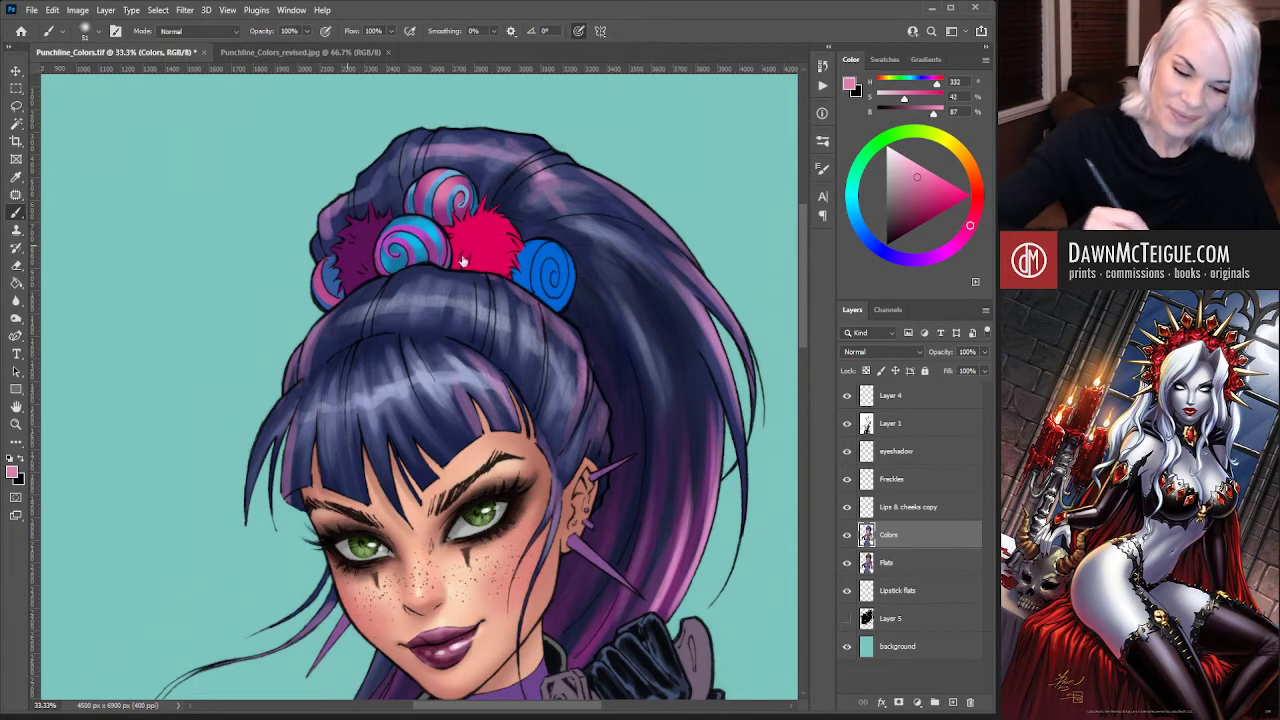
pyautogui.moveTo(318, 272); pyautogui.dragTo(321, 292)
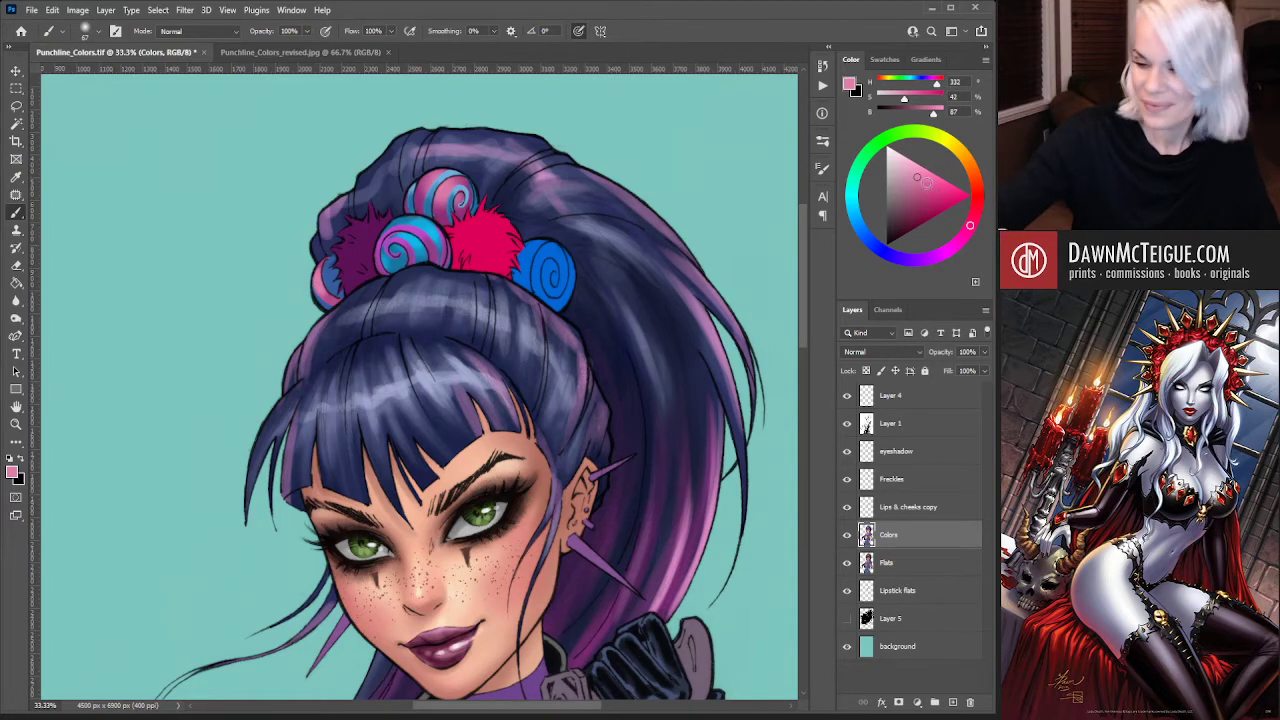
# Choose a light blue (H 202, S 40, B 94) and highlight the blue stripes of the leftmost bead
pyautogui.keyDown('alt'); pyautogui.click(523, 279); pyautogui.keyUp('alt')
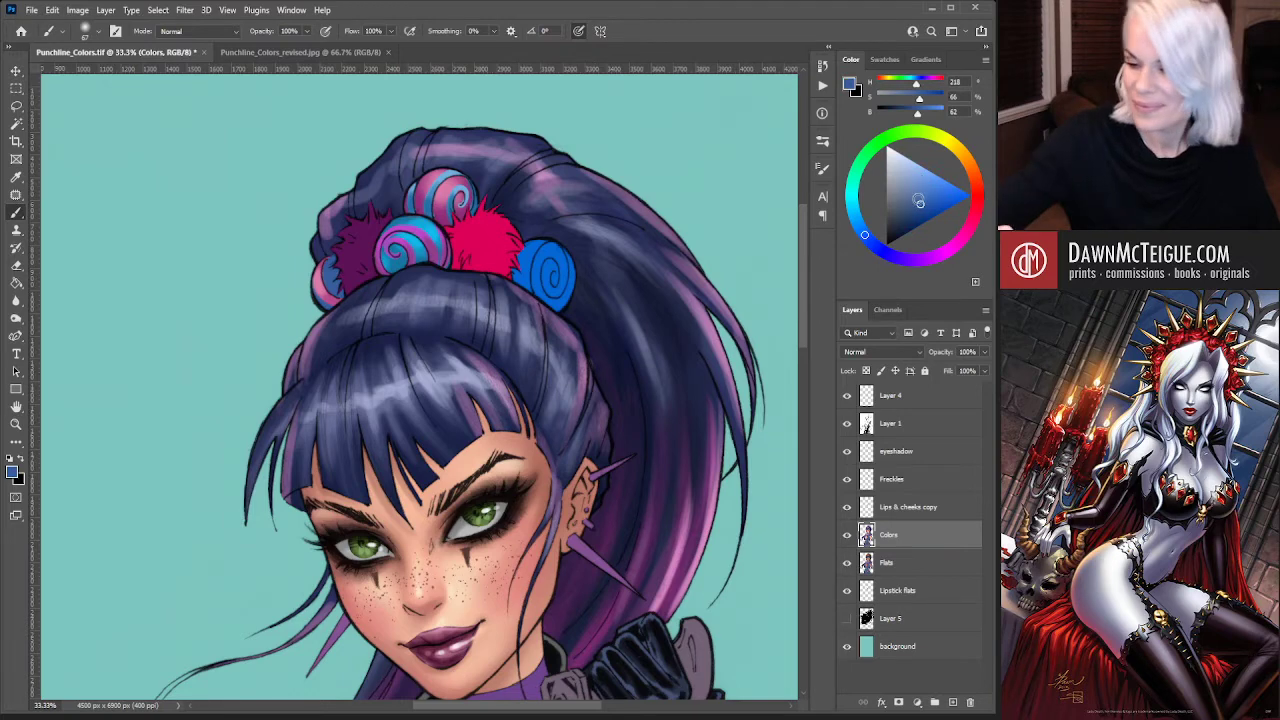
pyautogui.moveTo(920, 204); pyautogui.dragTo(925, 168)
pyautogui.moveTo(864, 234); pyautogui.dragTo(862, 220)
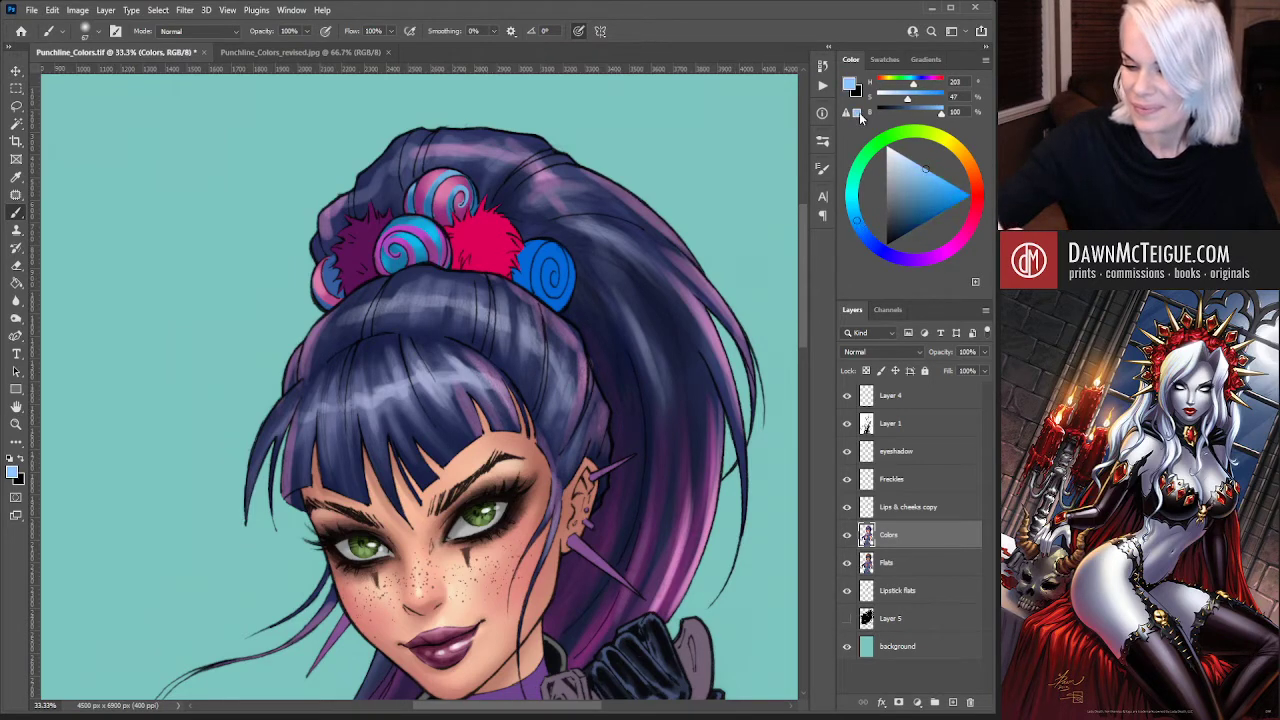
pyautogui.click(918, 170)
pyautogui.moveTo(326, 272); pyautogui.dragTo(340, 290)
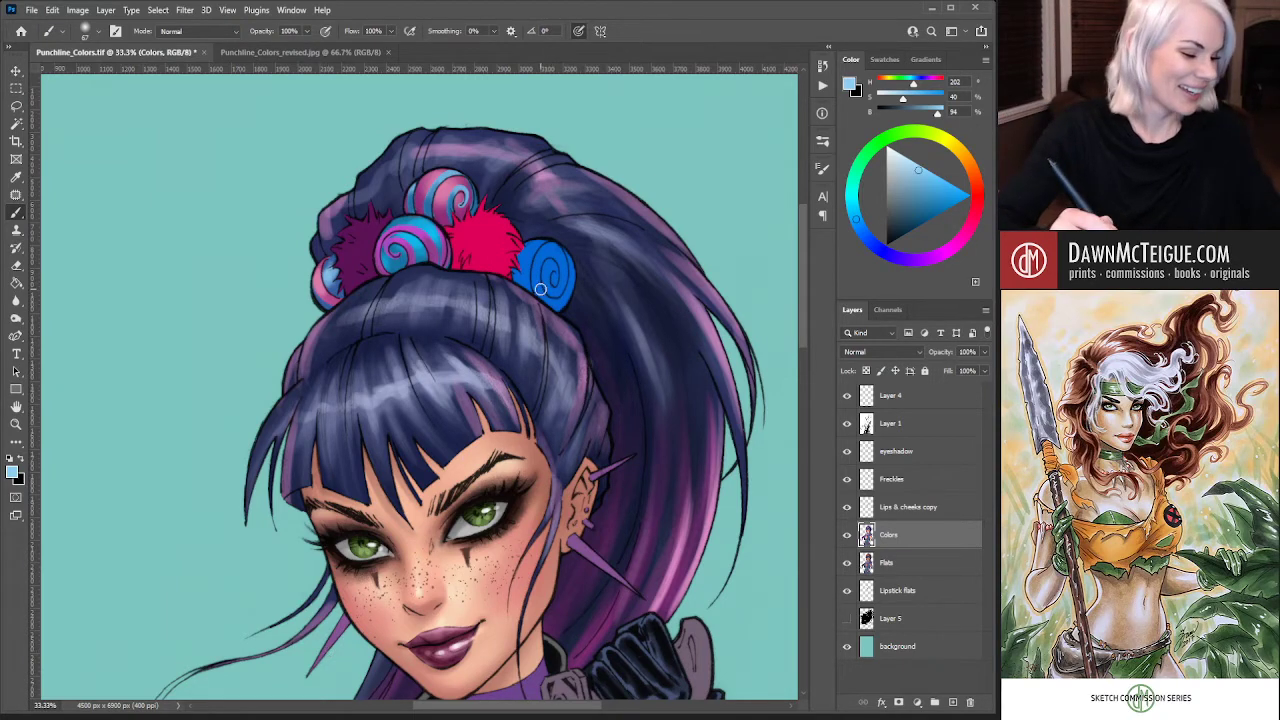
# Paint light-blue highlights on the rightmost blue bead and add a pink spiral in the sampled stripe colour
pyautogui.press('w')
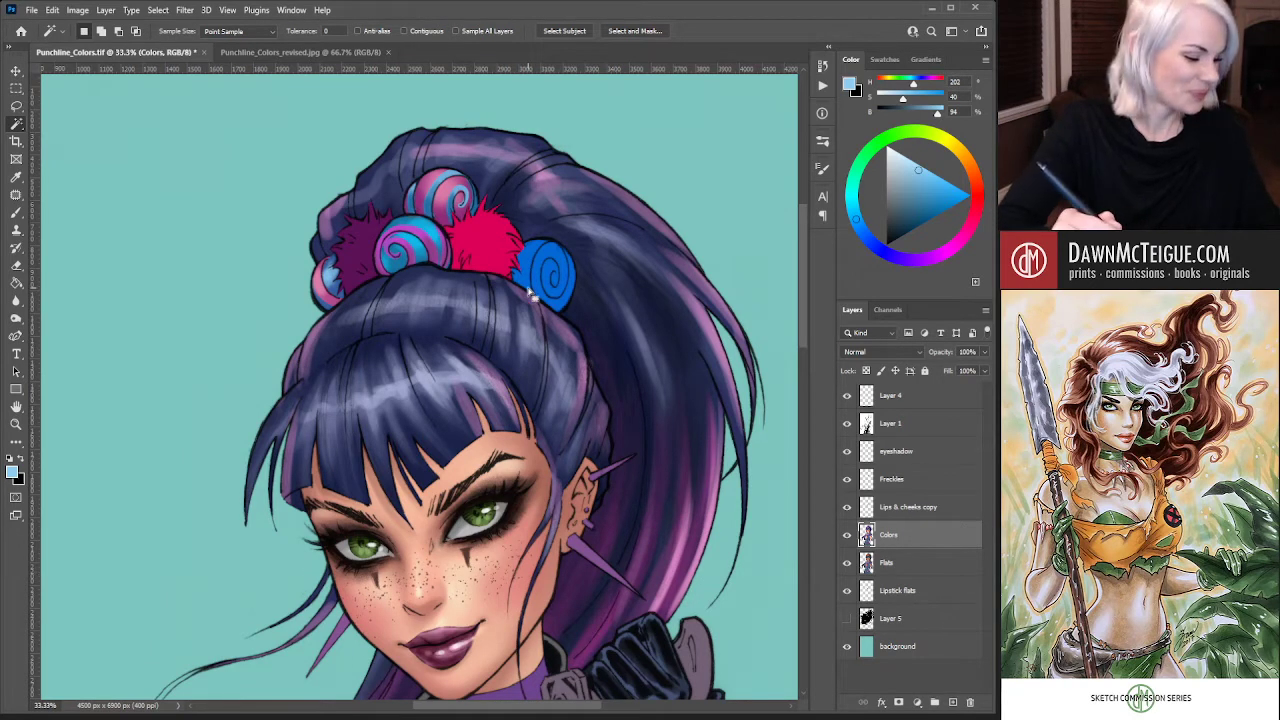
pyautogui.press('b')
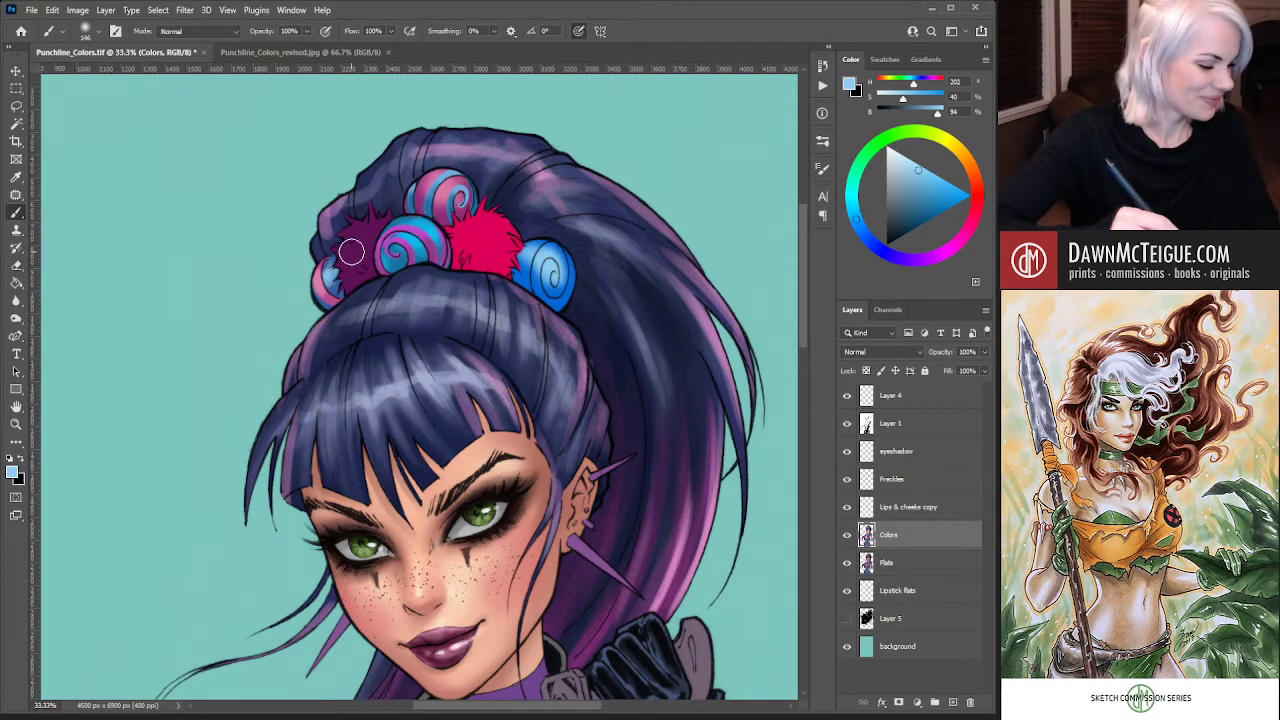
pyautogui.keyDown('alt'); pyautogui.click(336, 288); pyautogui.keyUp('alt')
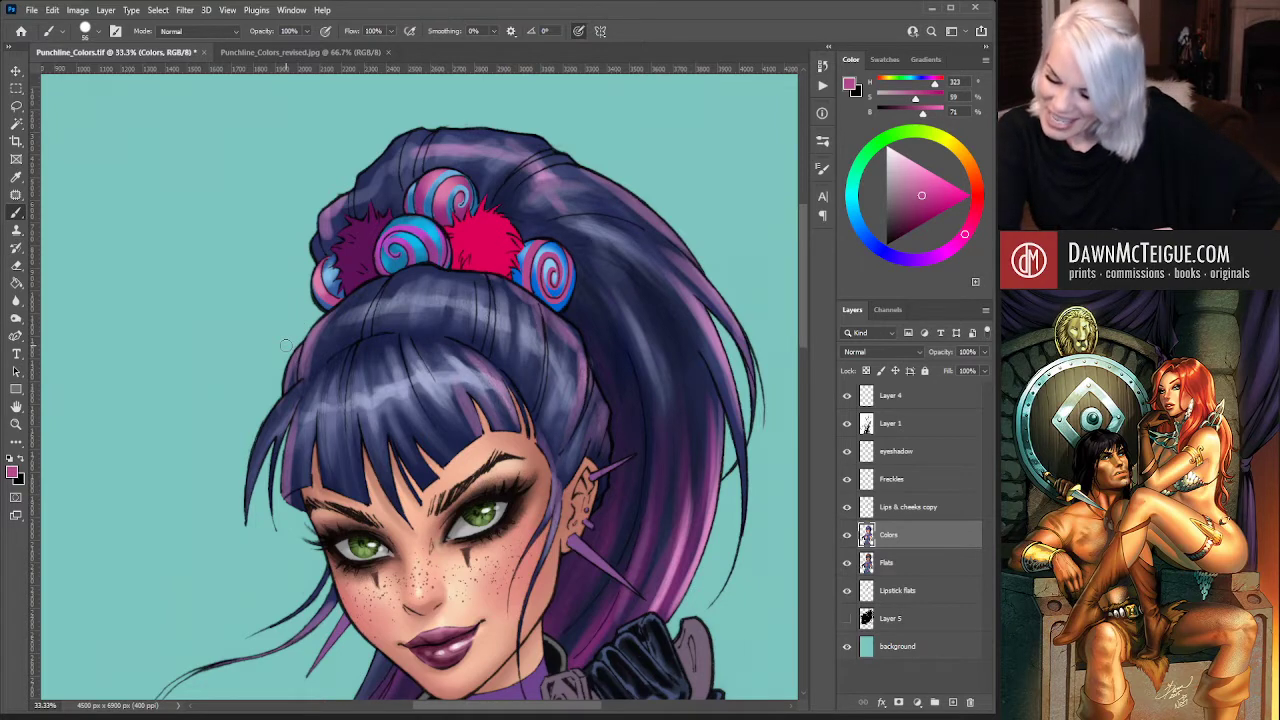
# Shade the rightmost bead's spiral with a lighter pink (H 330, S 50, B 83) and a darker one (S 81, B 63), and save the file
pyautogui.moveTo(927, 187); pyautogui.dragTo(934, 185)
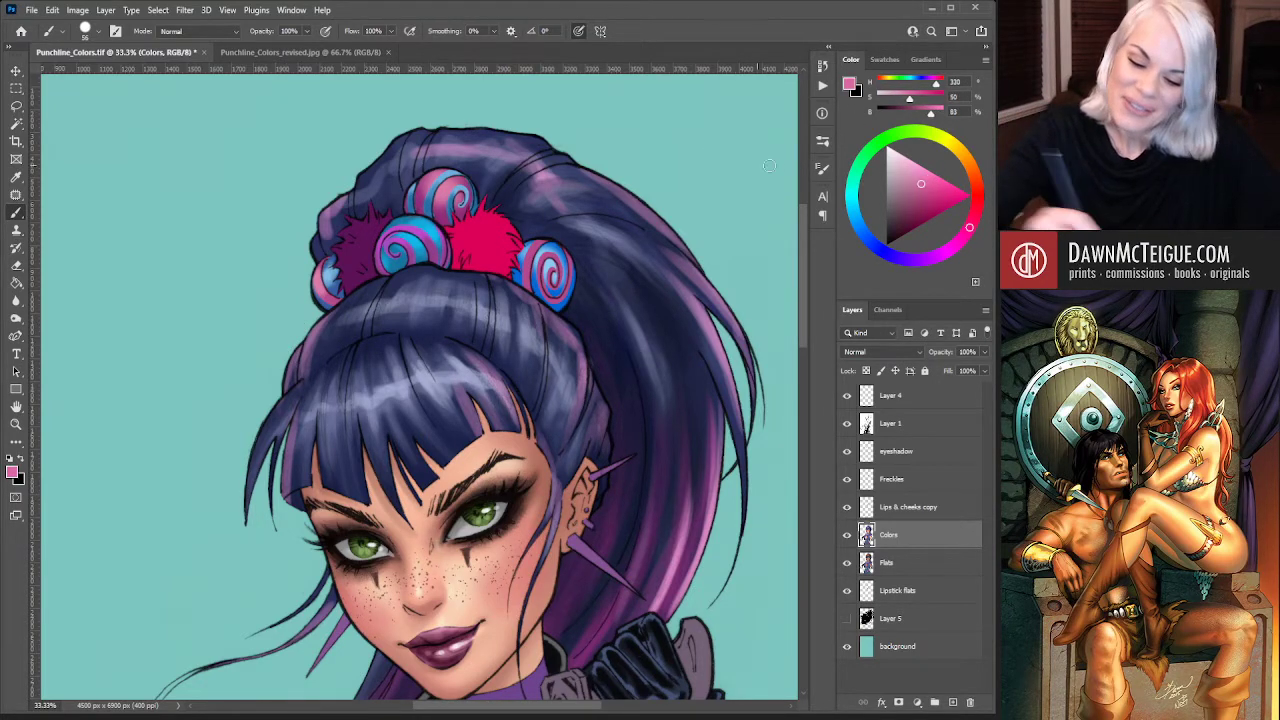
pyautogui.moveTo(965, 234); pyautogui.dragTo(969, 228)
pyautogui.moveTo(934, 185); pyautogui.dragTo(928, 207)
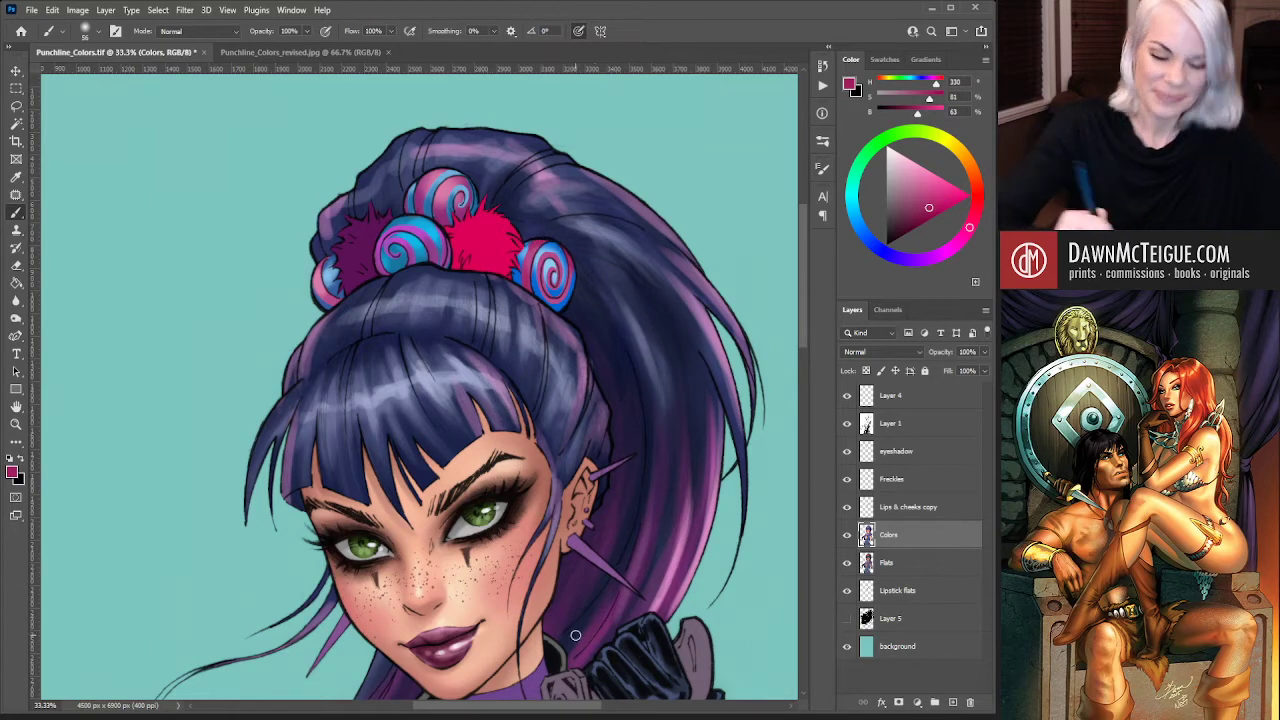
pyautogui.scroll(-3, 608, 330)
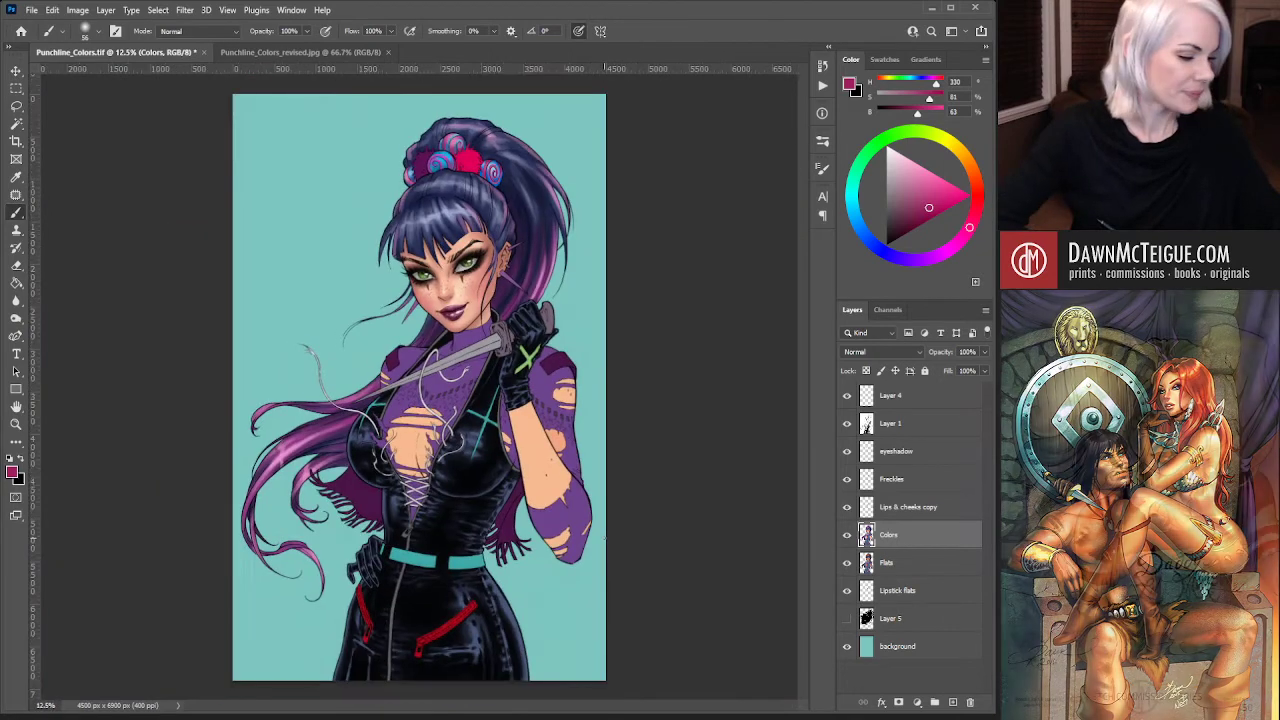
pyautogui.hotkey('ctrl', 's')
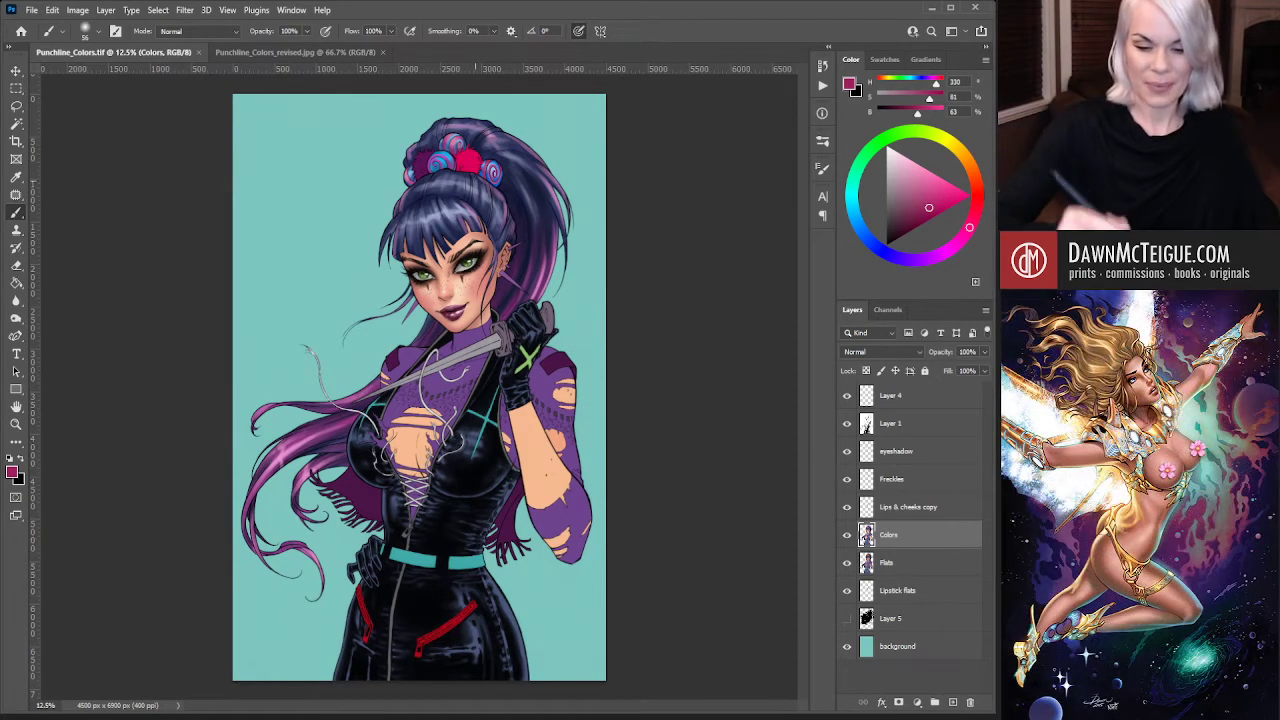
# Select all skin areas by colour on the Flats layer and add a new layer above Colors
pyautogui.click(919, 562)
pyautogui.press('w')
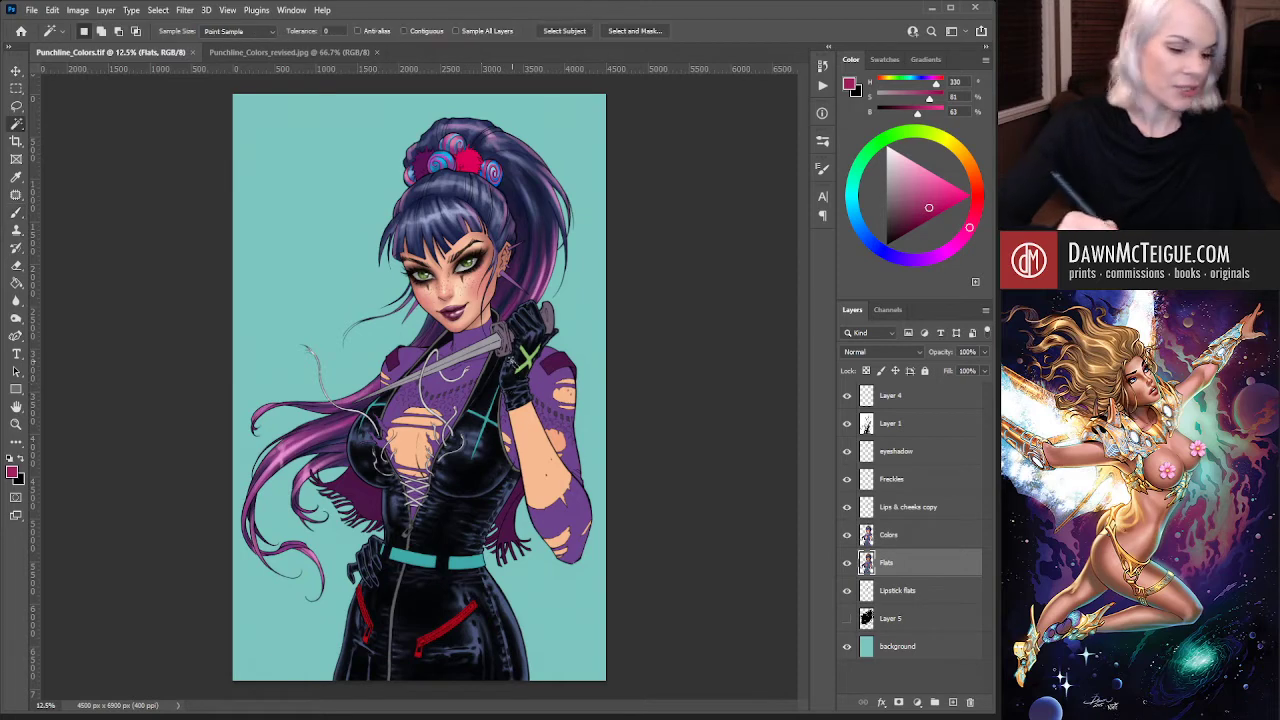
pyautogui.click(570, 540)
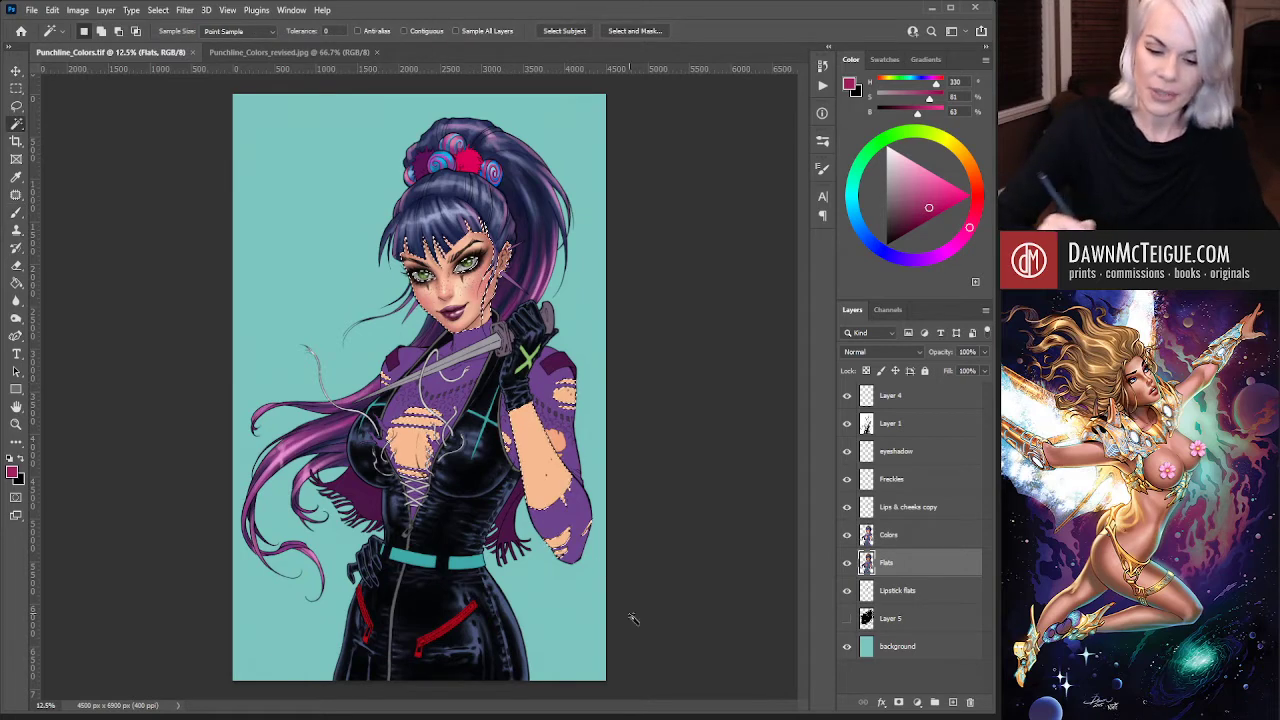
pyautogui.click(919, 540)
pyautogui.click(953, 703)
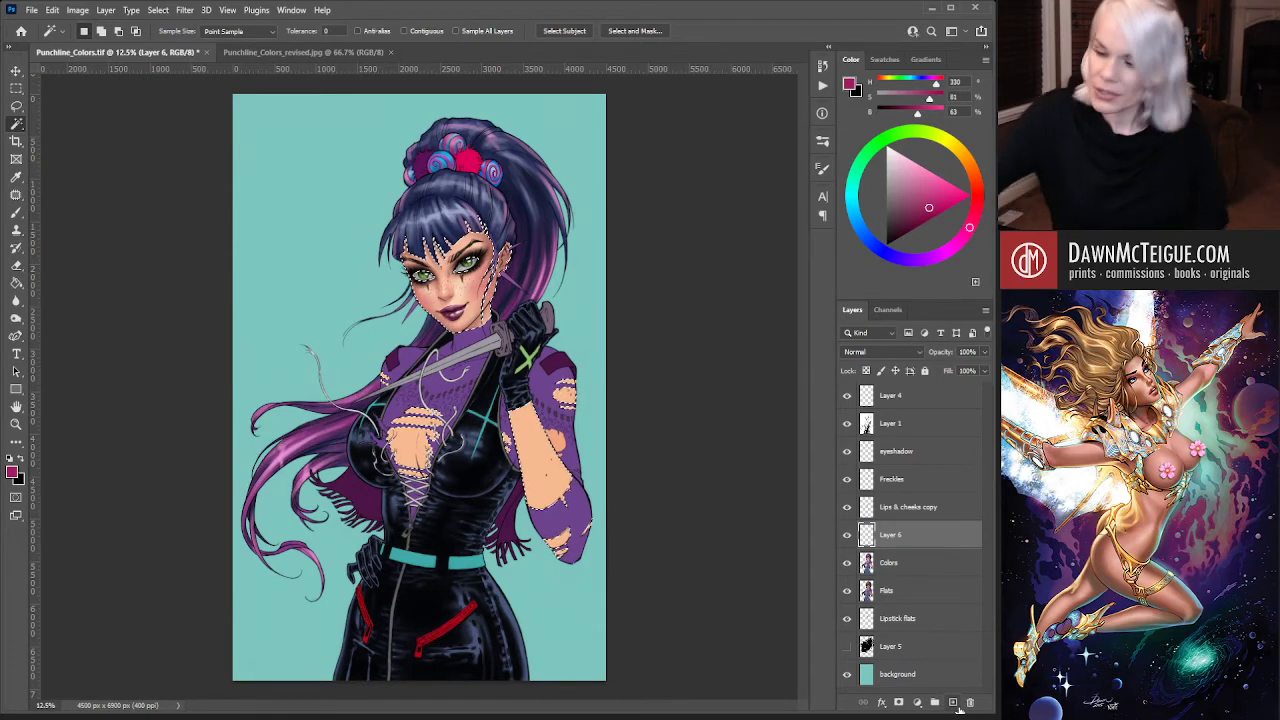
# Rename the new layer as Drop shadows
pyautogui.doubleClick(890, 535)
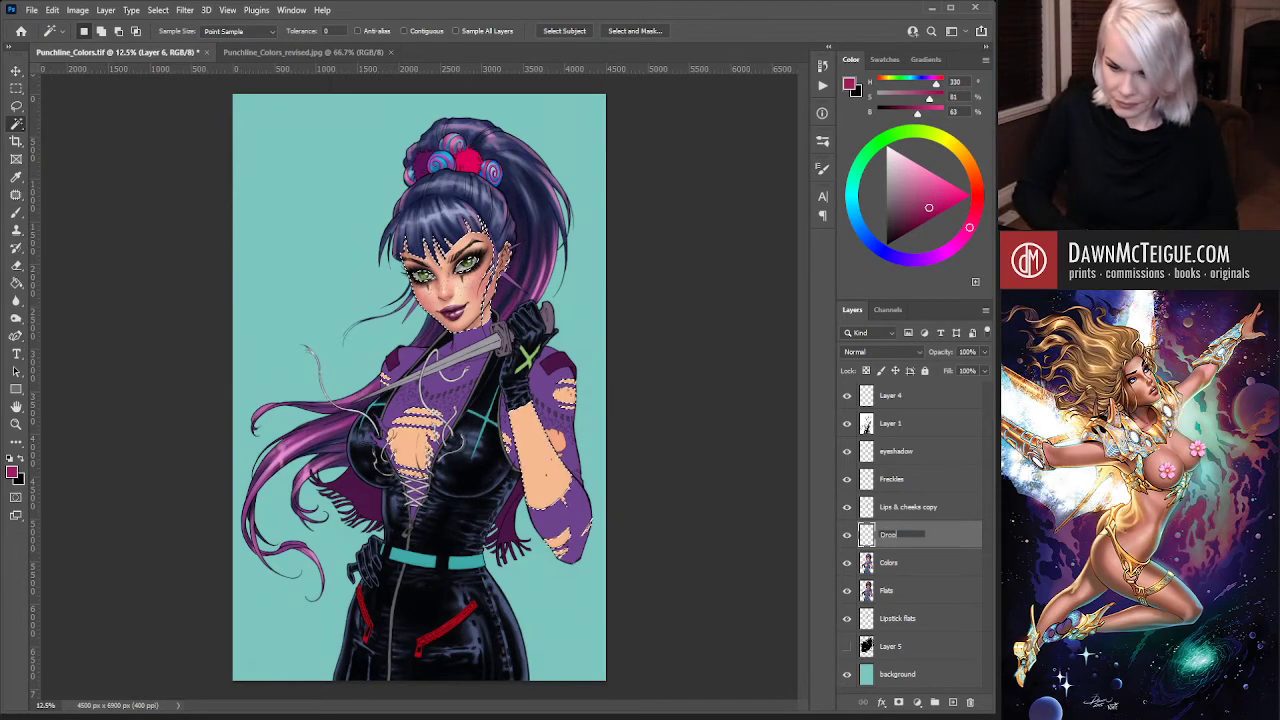
pyautogui.write('Drop shadows')
pyautogui.press('Return')
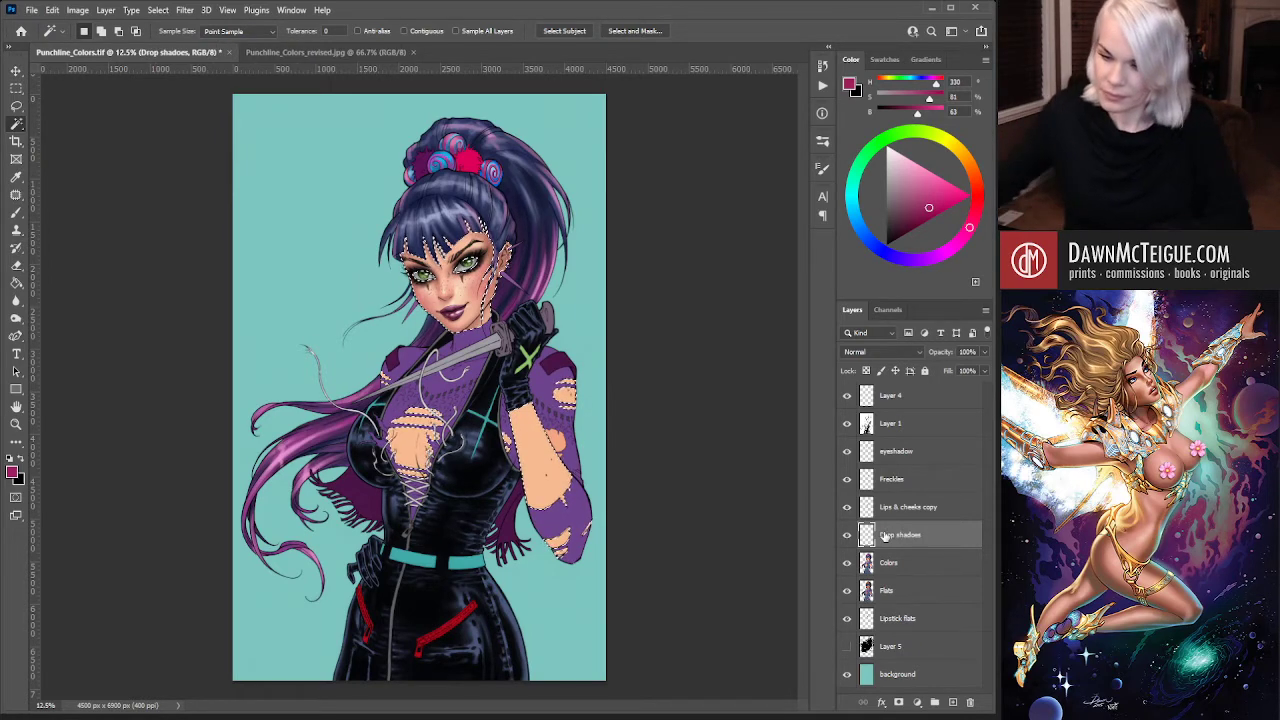
pyautogui.doubleClick(915, 535)
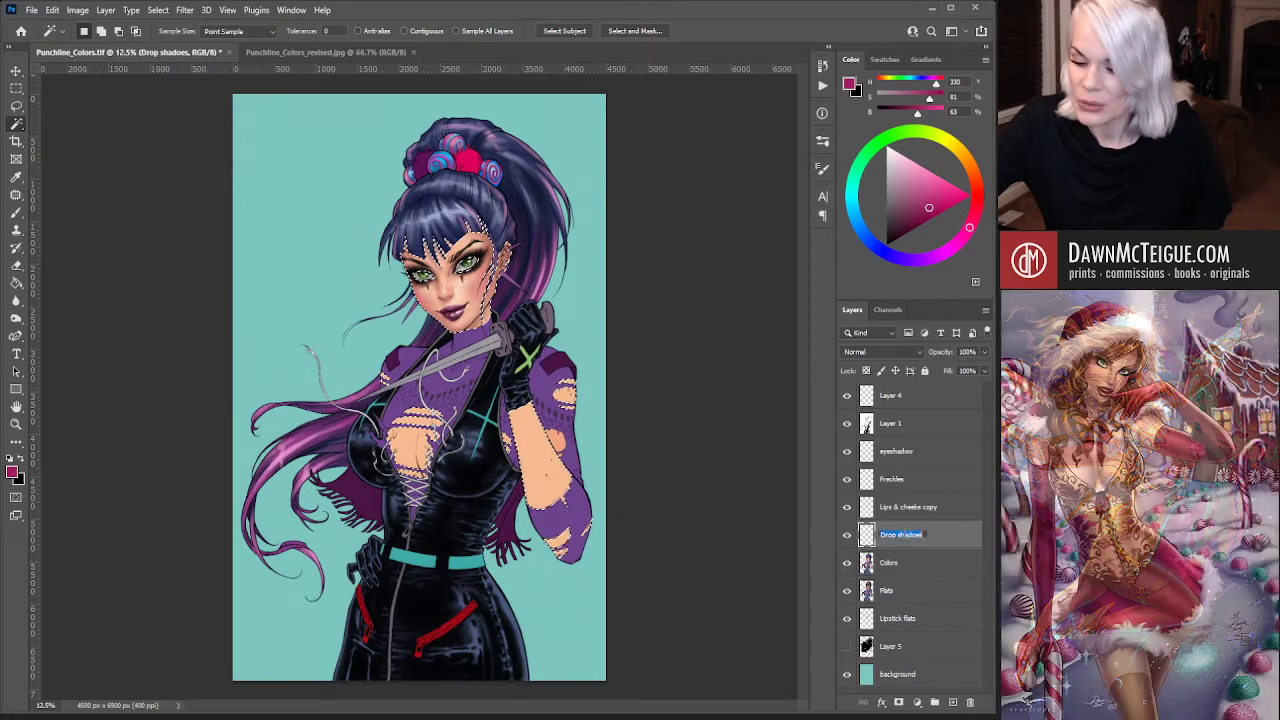
pyautogui.press('Return')
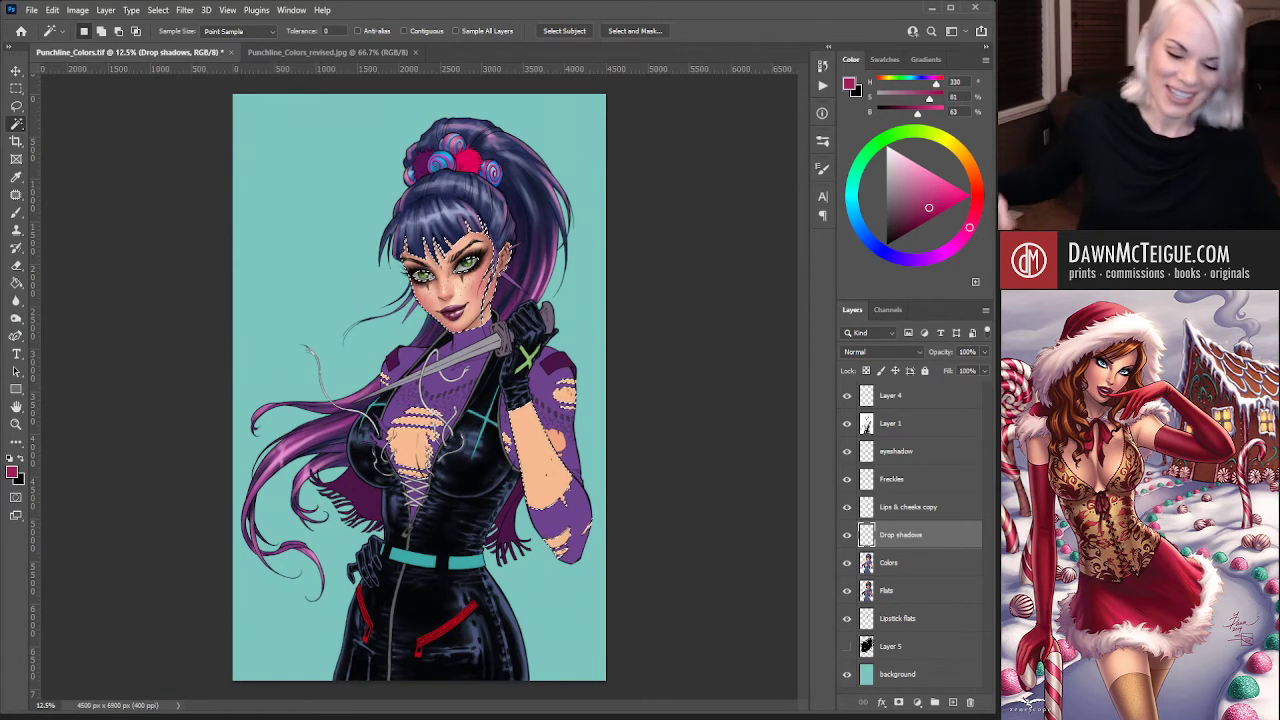
# Hide the selection edges and guides, and mix a reddish-brown shadow colour (H 13, S 49, B 59) from the sampled skin tone near the ear
pyautogui.hotkey('ctrl', ';')
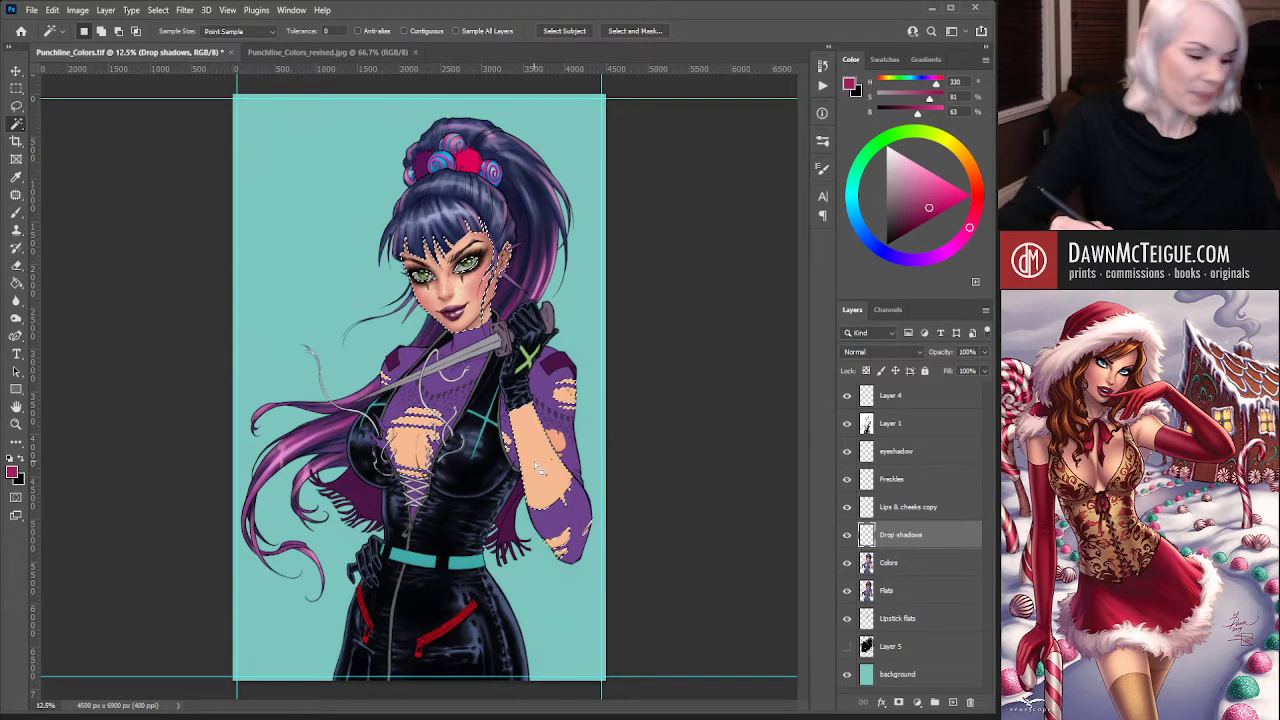
pyautogui.hotkey('ctrl', 'h')
pyautogui.press('b')
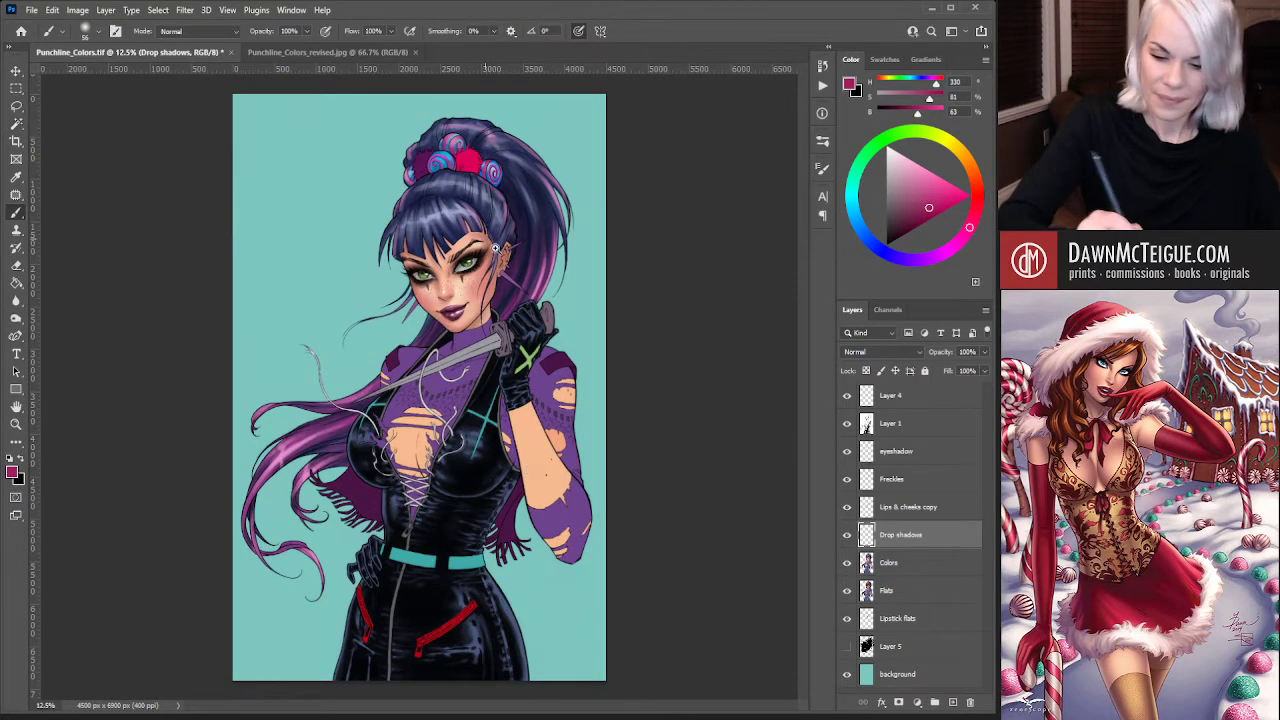
pyautogui.moveTo(495, 247); pyautogui.dragTo(592, 428)
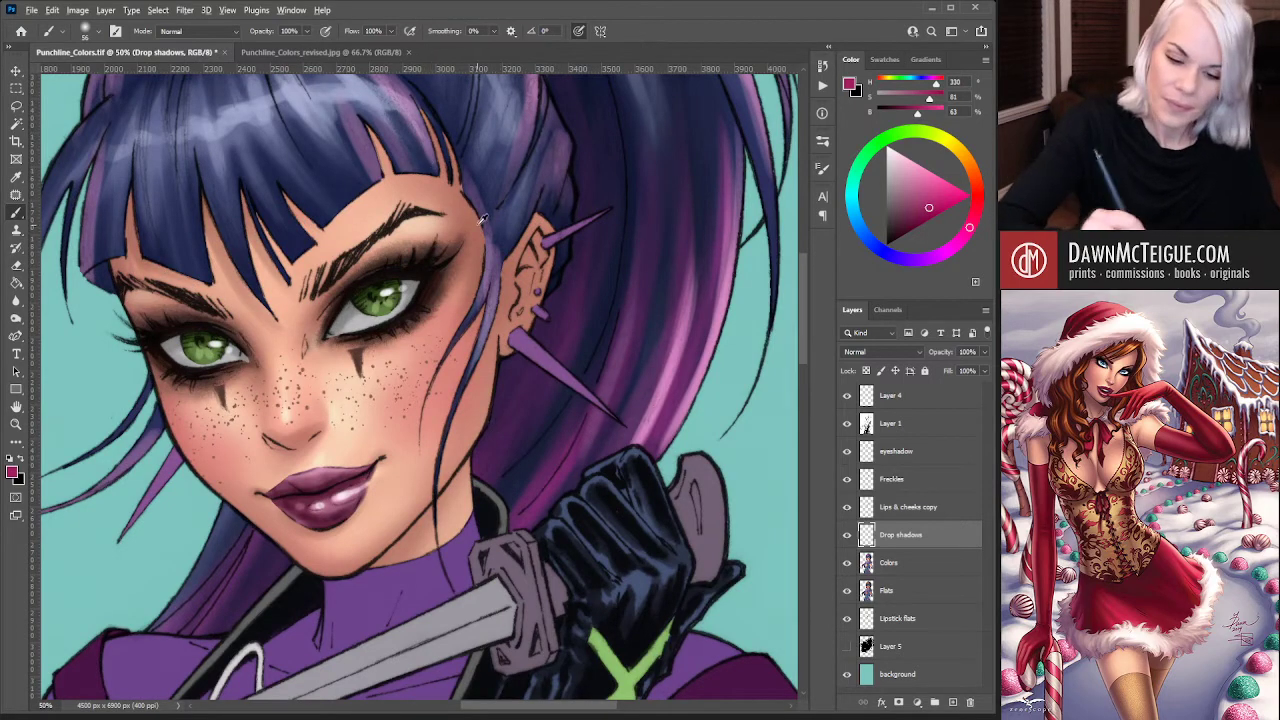
pyautogui.keyDown('alt'); pyautogui.click(499, 337); pyautogui.keyUp('alt')
pyautogui.moveTo(909, 197)
pyautogui.mouseDown()
pyautogui.moveTo(930, 214)
pyautogui.moveTo(910, 201)
pyautogui.mouseUp()
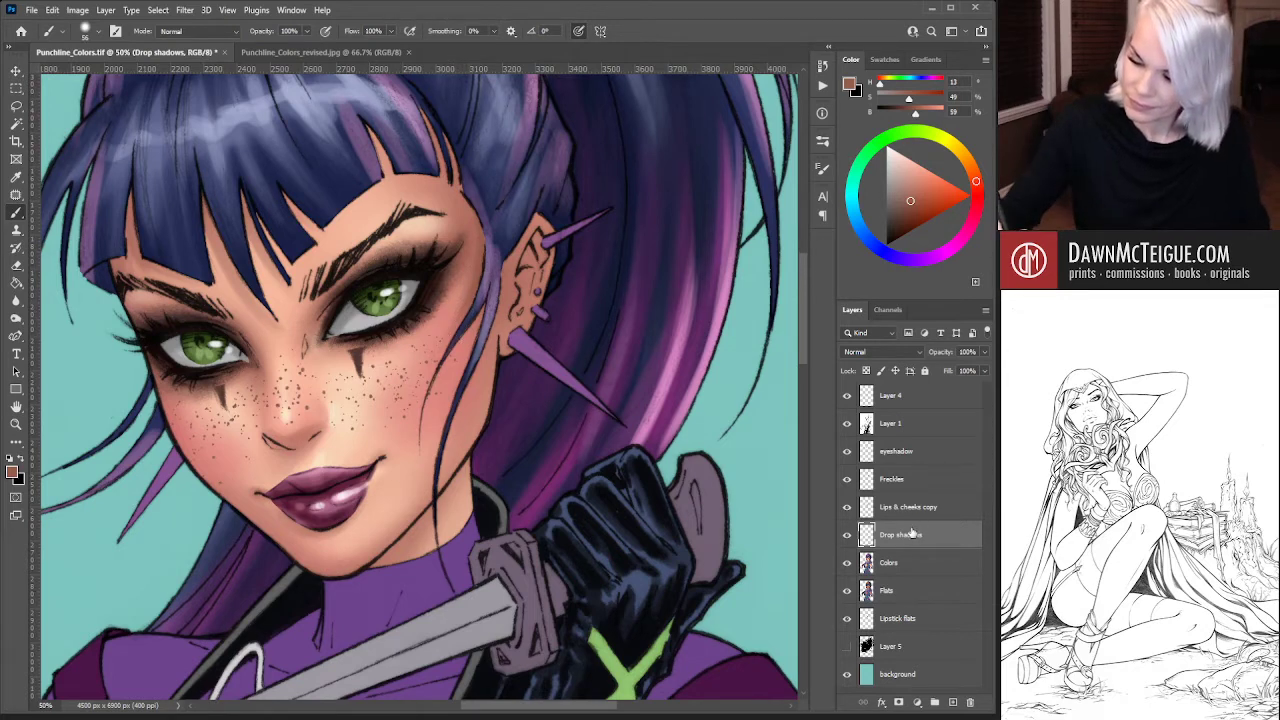
# Move the Drop shadows layer above the Lips & cheeks copy layer
pyautogui.moveTo(911, 534); pyautogui.dragTo(912, 500)
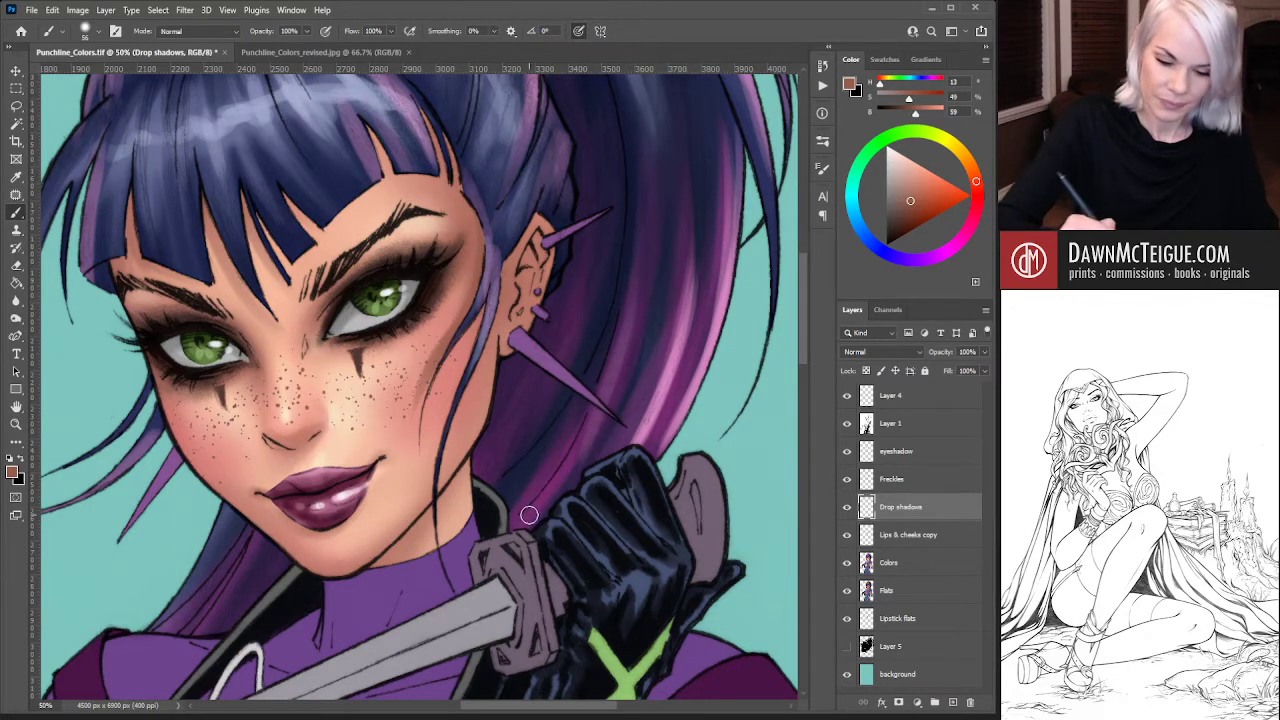
pyautogui.hotkey('ctrl', 'z')
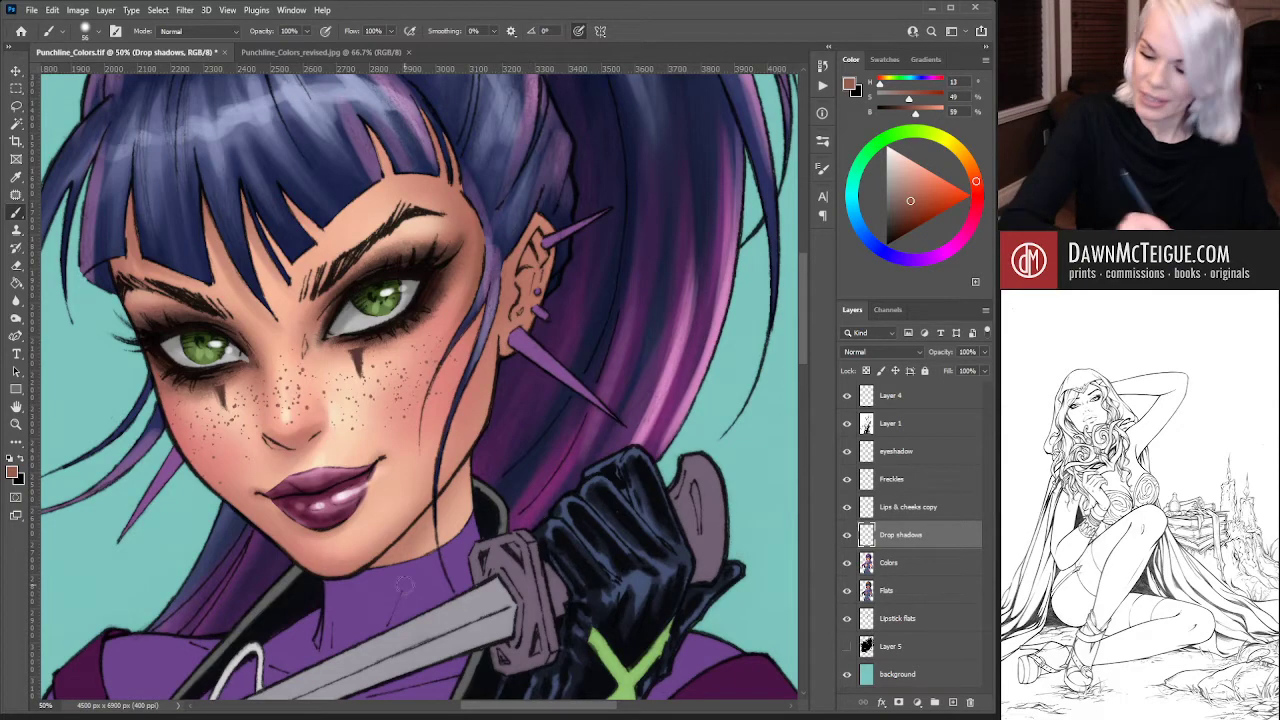
pyautogui.moveTo(918, 543); pyautogui.dragTo(912, 500)
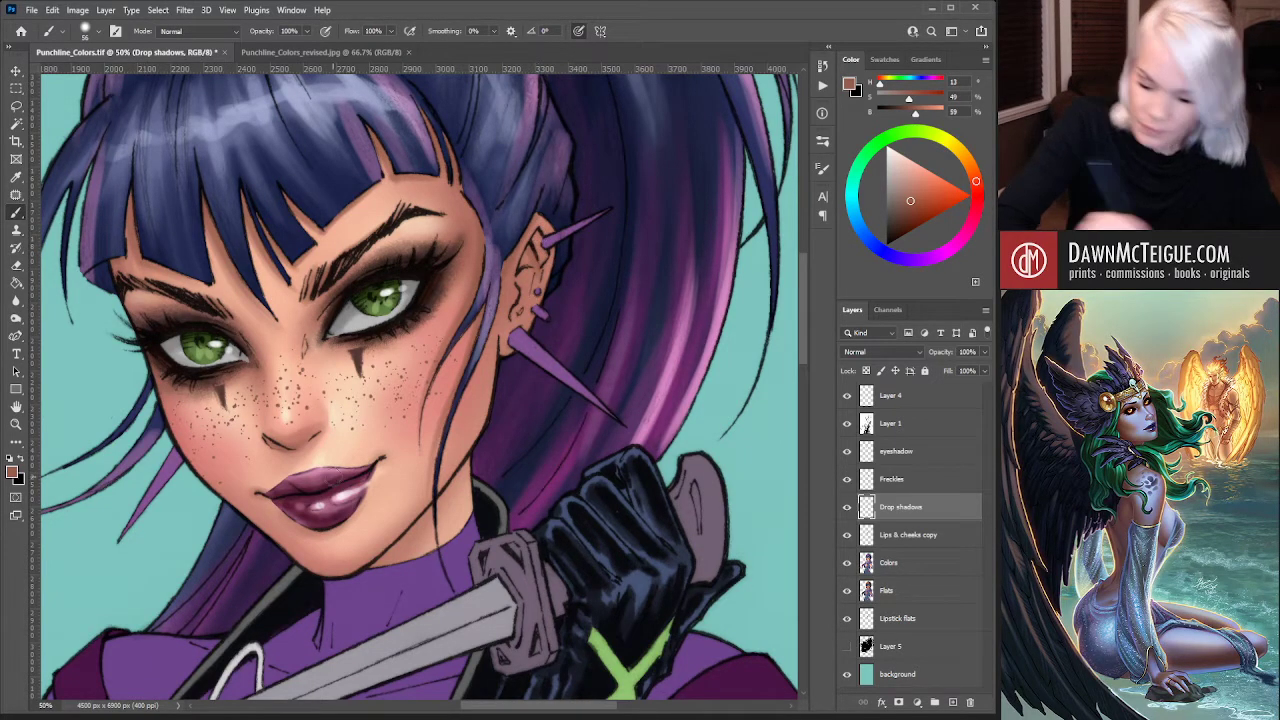
# Paint reddish-brown drop shadows on the skin beside the loose hair strands, neck and ear, and save the file
pyautogui.moveTo(440, 427); pyautogui.dragTo(449, 332)
pyautogui.moveTo(345, 640); pyautogui.dragTo(362, 593)
pyautogui.moveTo(531, 387); pyautogui.dragTo(501, 455)
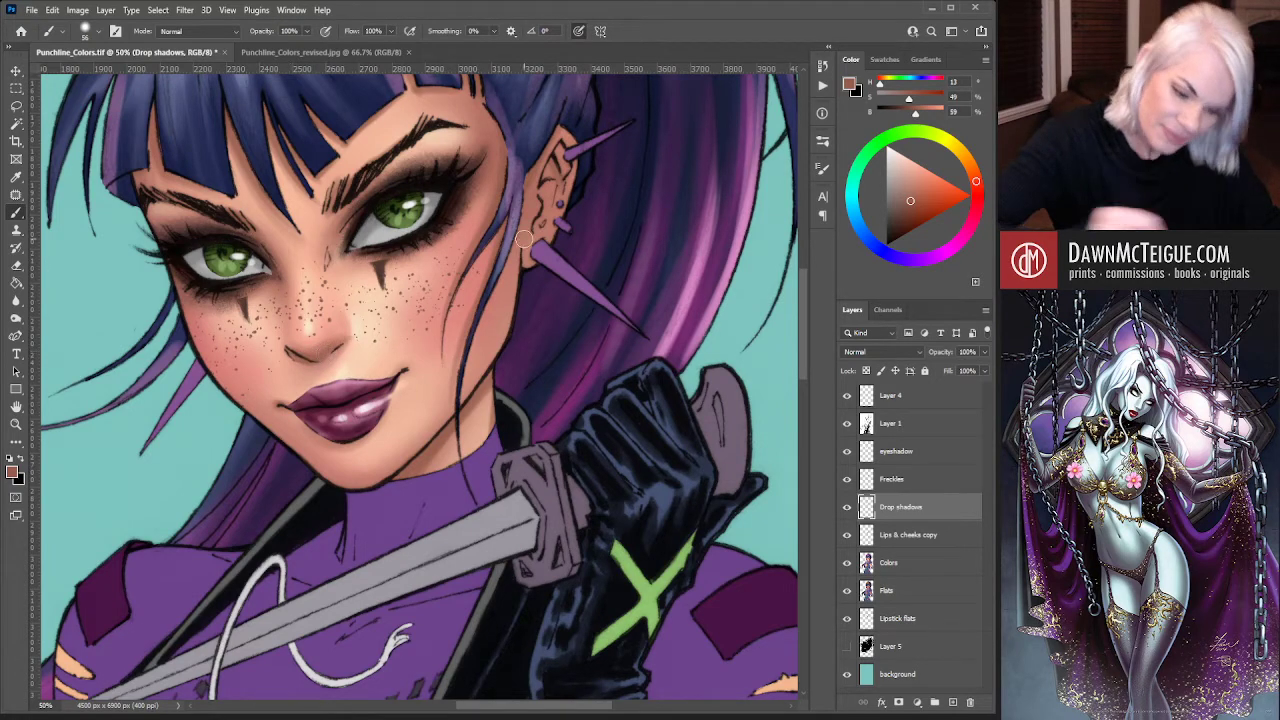
pyautogui.hotkey('ctrl', '-')
pyautogui.hotkey('ctrl', '-')
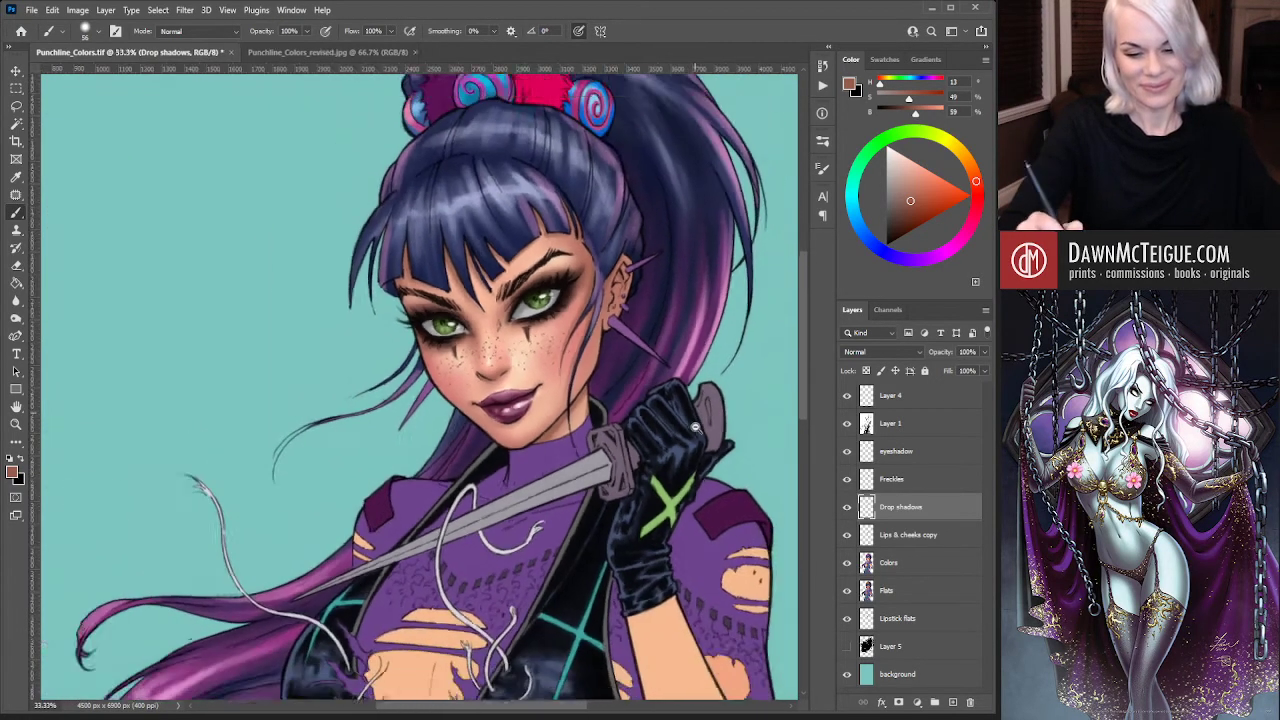
pyautogui.hotkey('ctrl', '-')
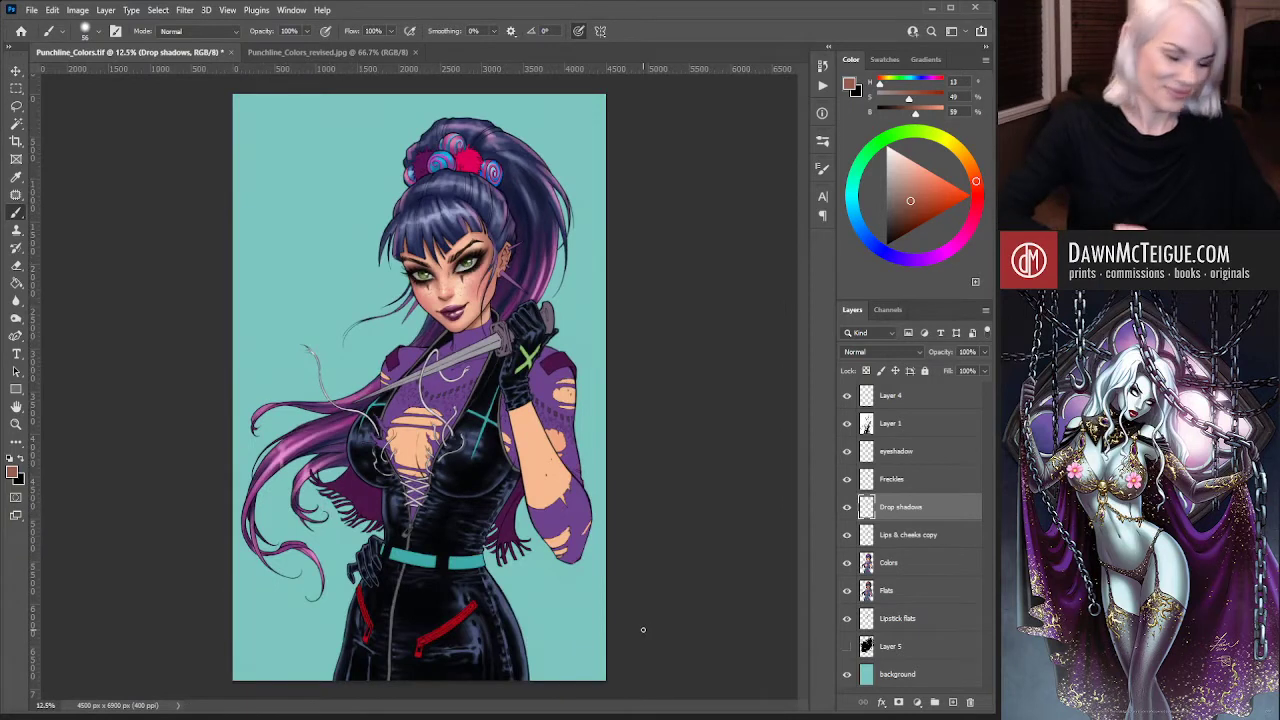
pyautogui.hotkey('ctrl', 's')
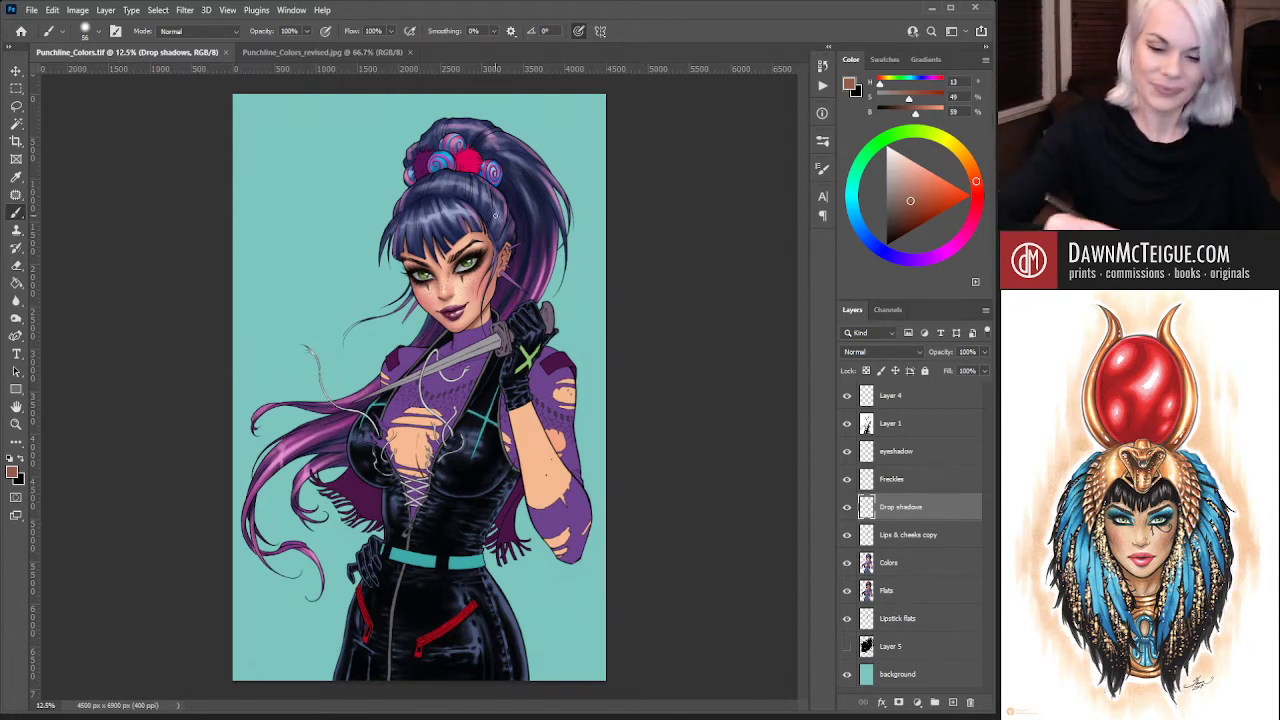
# Inspect the shaded hair and face close up, and review the illustration as a whole
pyautogui.scroll(3, 515, 245)
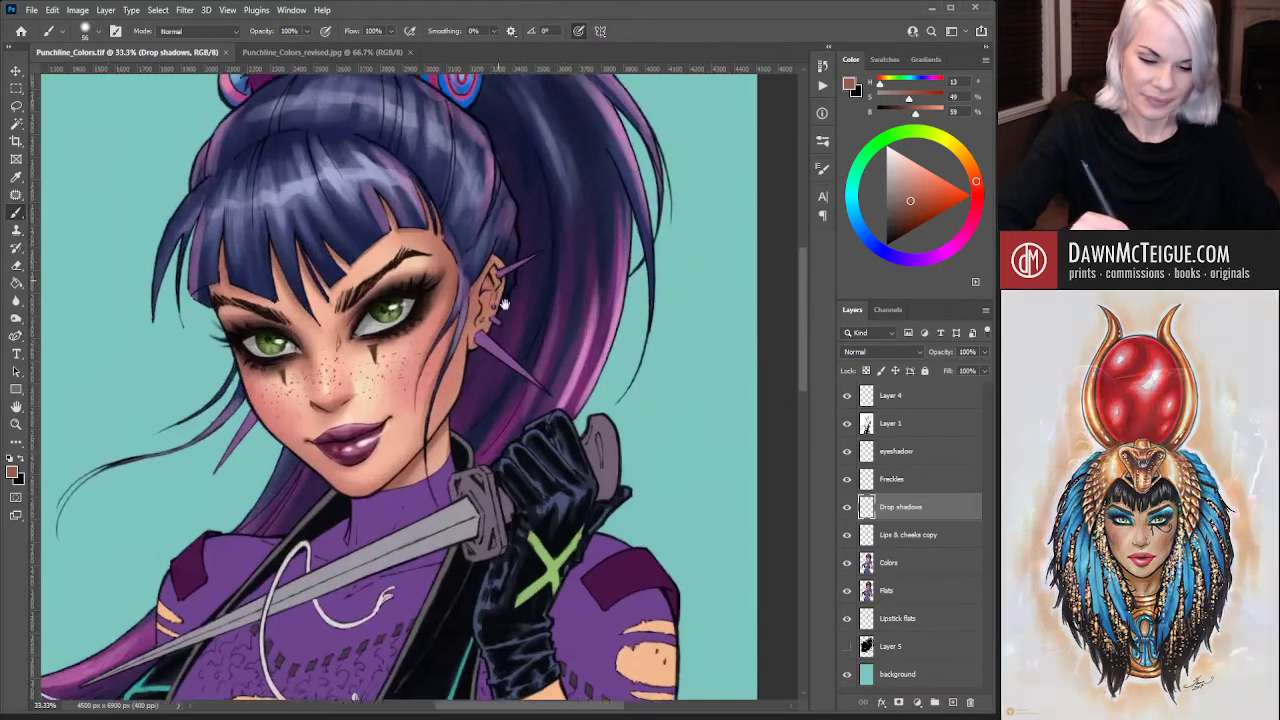
pyautogui.moveTo(505, 303); pyautogui.dragTo(620, 475)
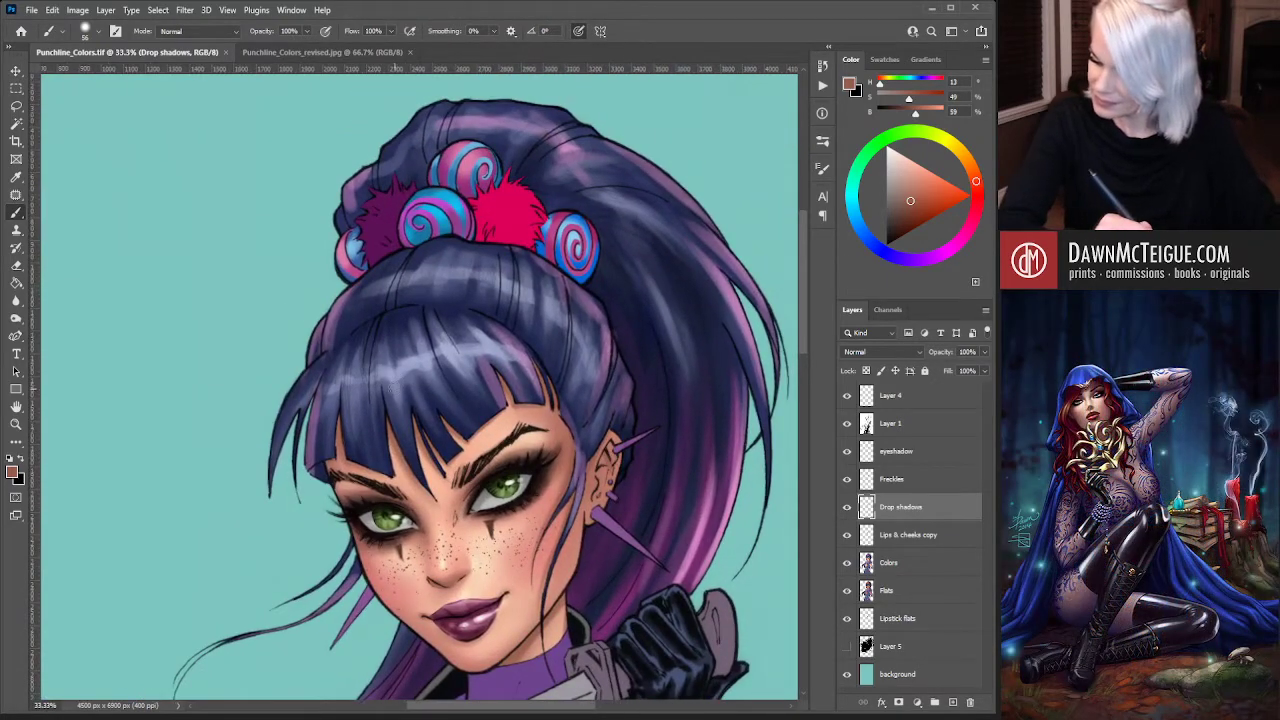
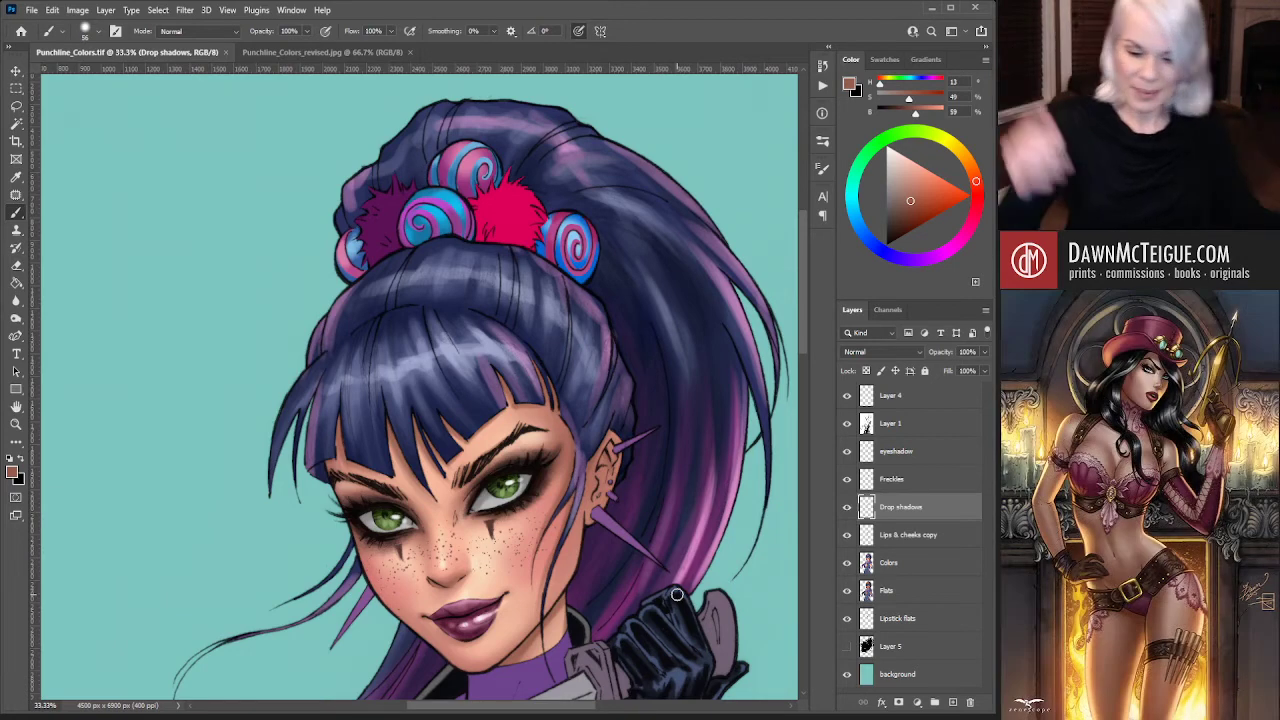
pyautogui.scroll(-3, 657, 396)
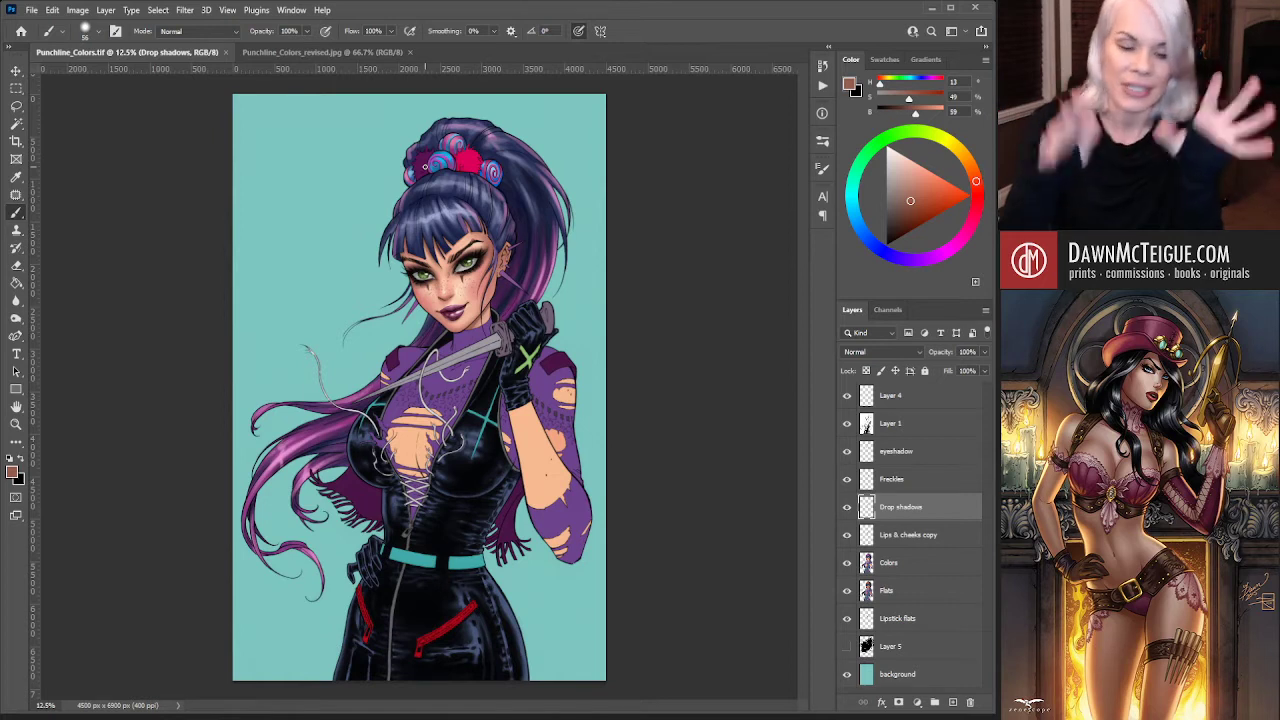
pyautogui.hotkey('ctrl', 'Tab')
pyautogui.hotkey('ctrl', 'Tab')
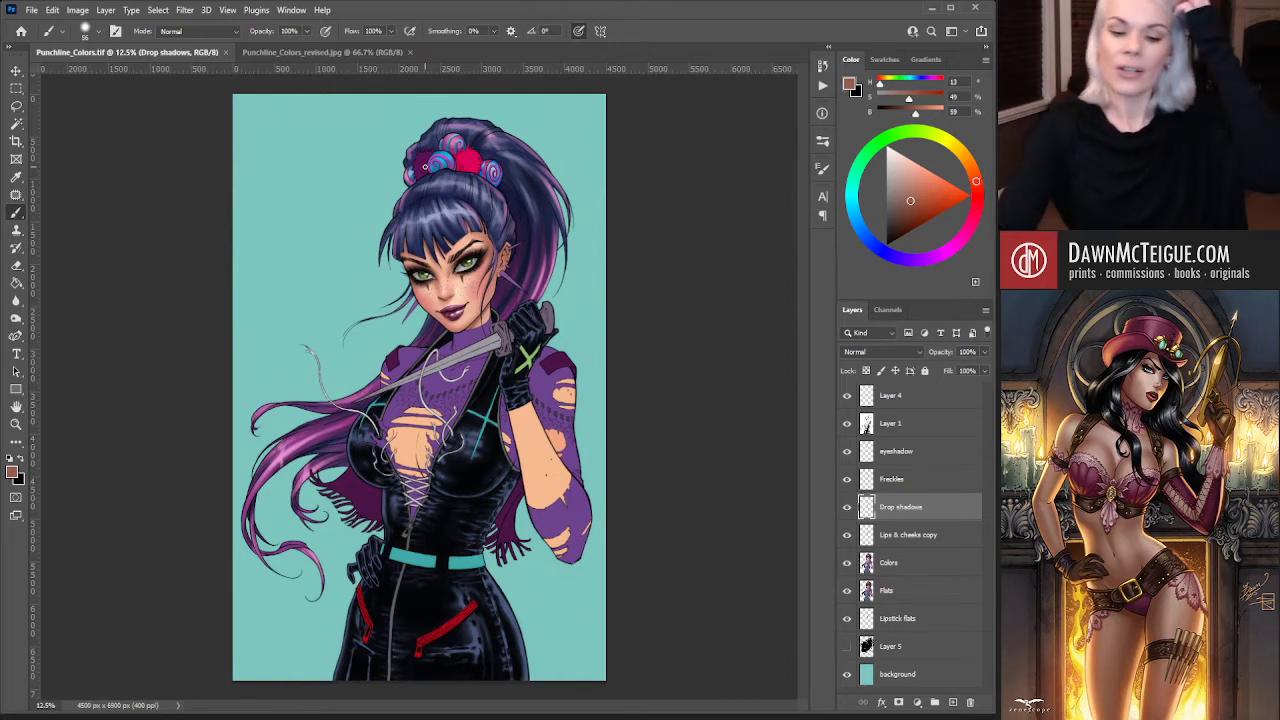
pyautogui.hotkey('ctrl', 'Tab')
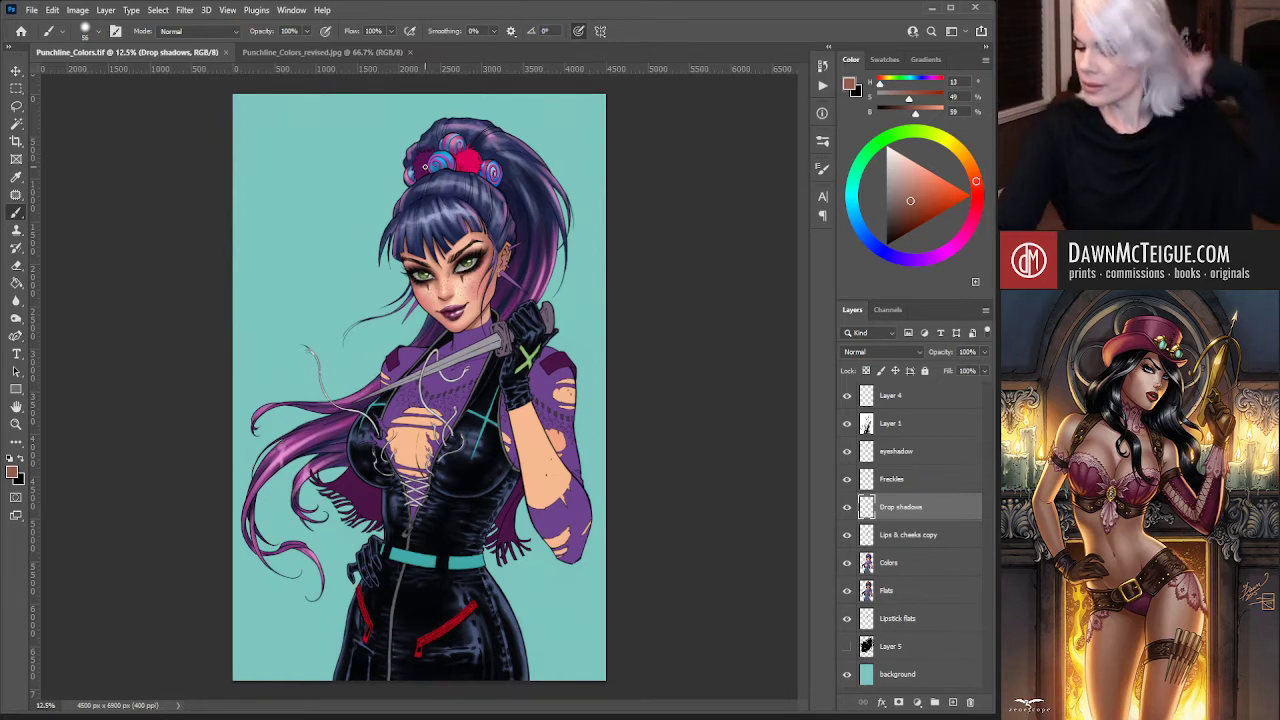
pyautogui.hotkey('ctrl', 'Tab')
pyautogui.hotkey('ctrl', 'Tab')
pyautogui.hotkey('ctrl', 'Tab')
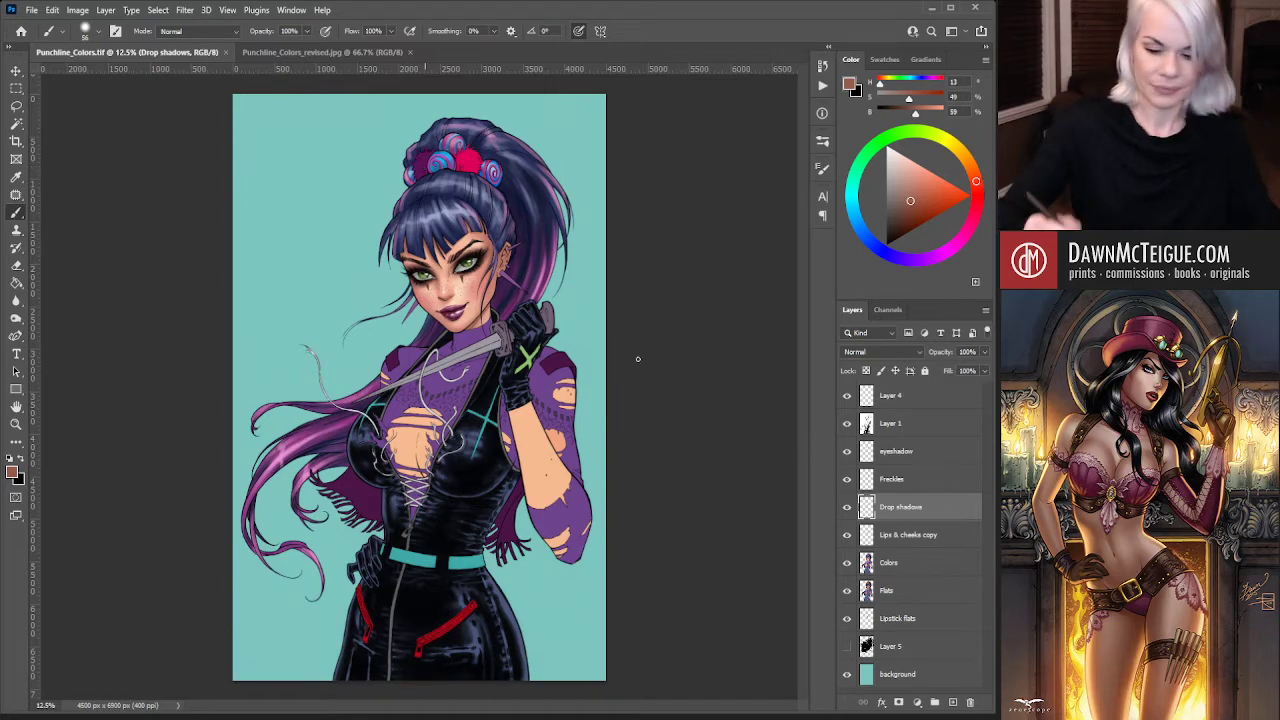
# Make the Colors layer active, sample the skin tones, and shade the ear with the reddish-brown (H 12, S 48, B 58)
pyautogui.hotkey('ctrl', '+')
pyautogui.hotkey('ctrl', '+')
pyautogui.hotkey('ctrl', '+')
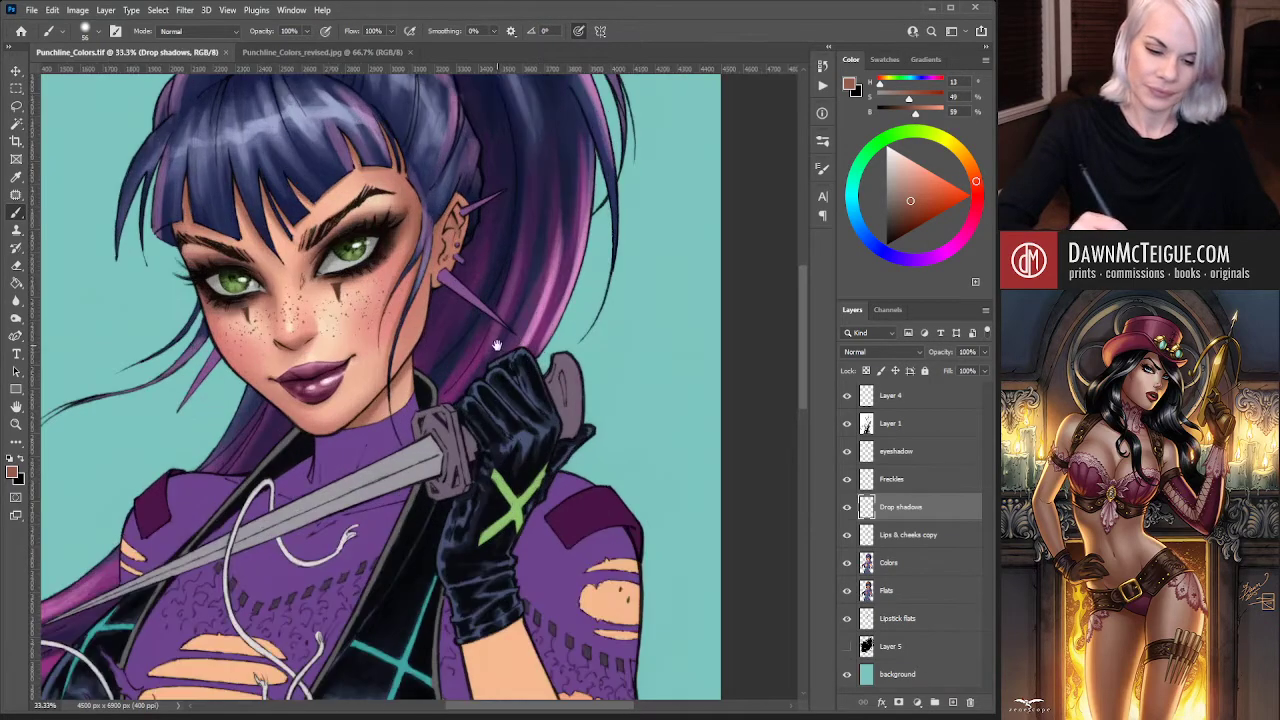
pyautogui.moveTo(550, 288); pyautogui.dragTo(590, 493)
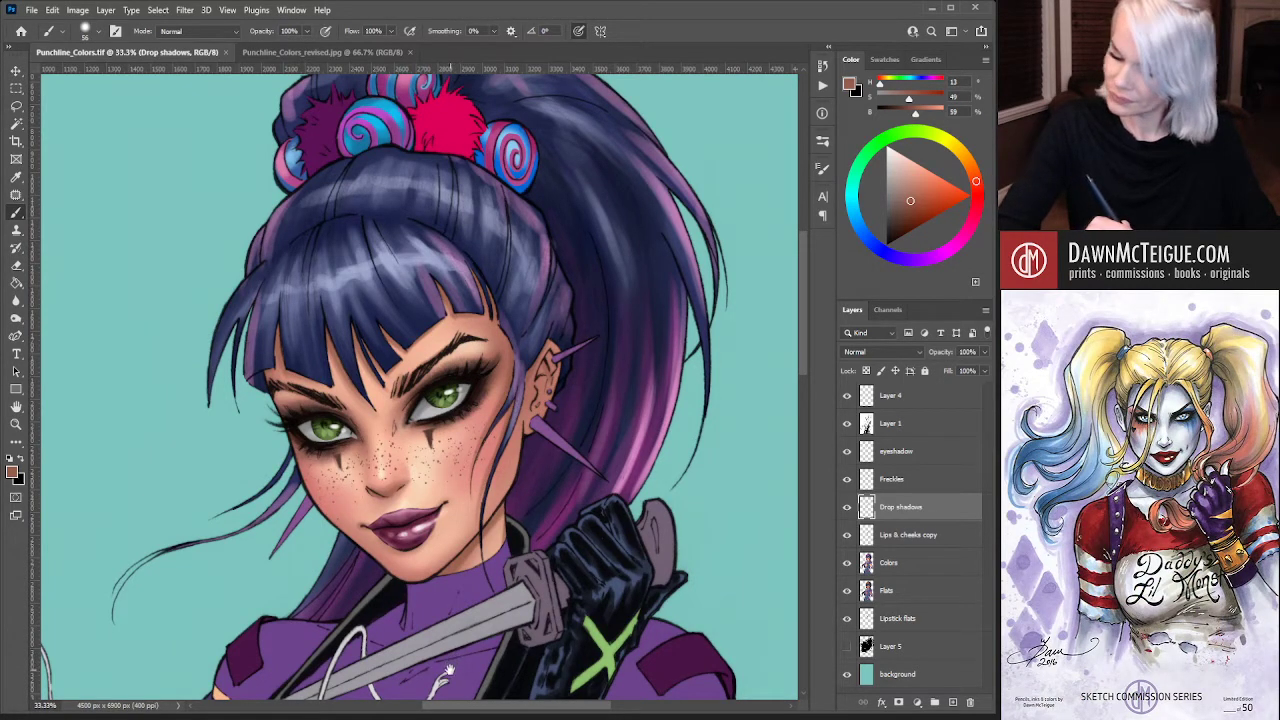
pyautogui.scroll(2, 509, 418)
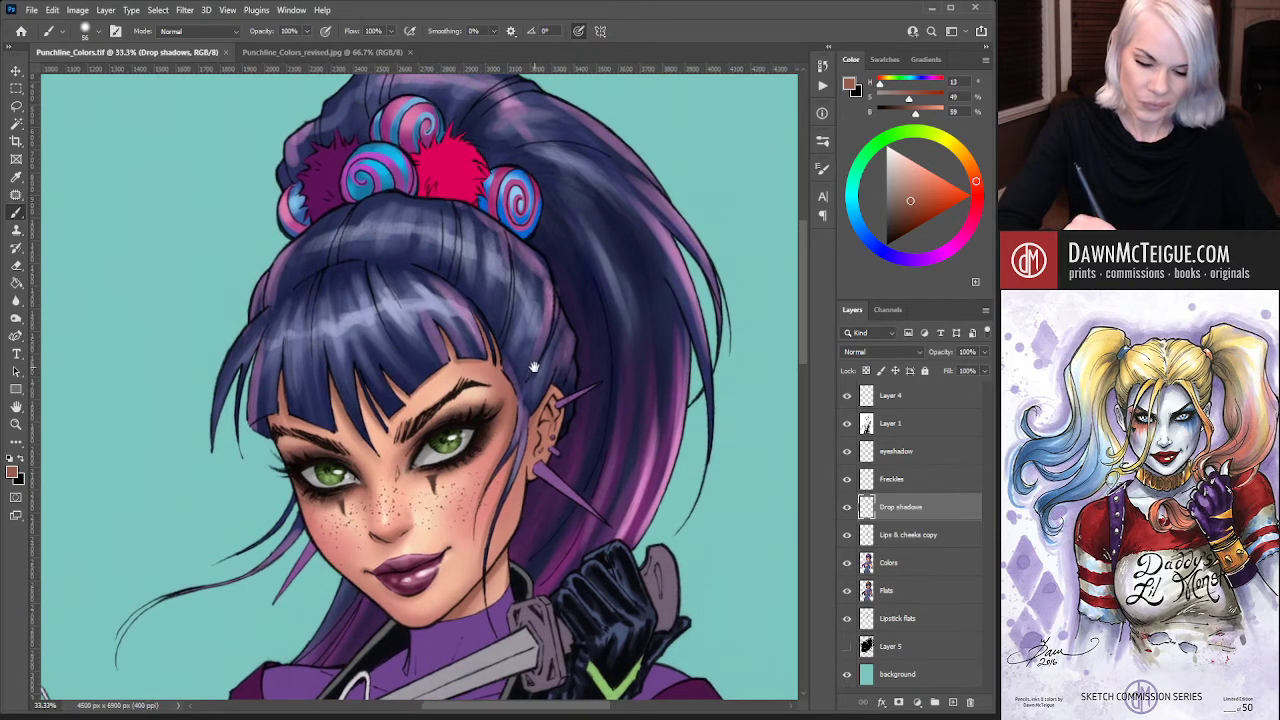
pyautogui.moveTo(534, 368); pyautogui.dragTo(536, 346)
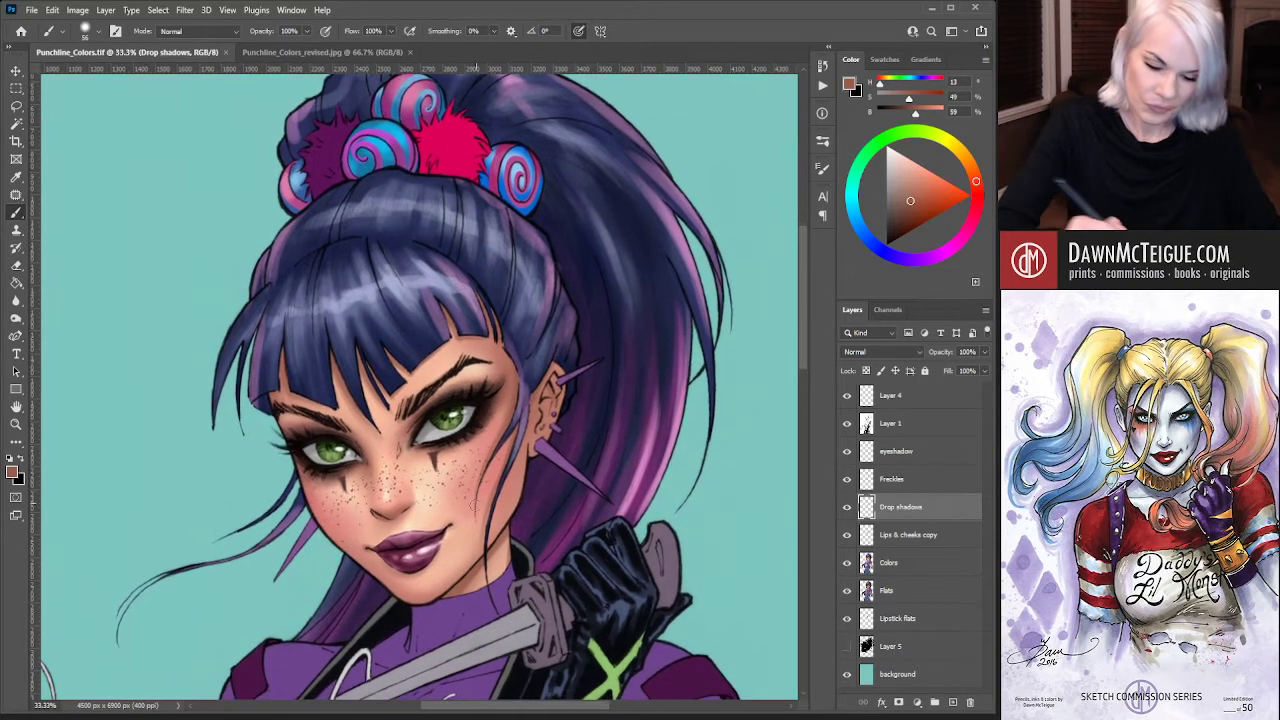
pyautogui.keyDown('alt'); pyautogui.click(444, 478); pyautogui.keyUp('alt')
pyautogui.click(931, 566)
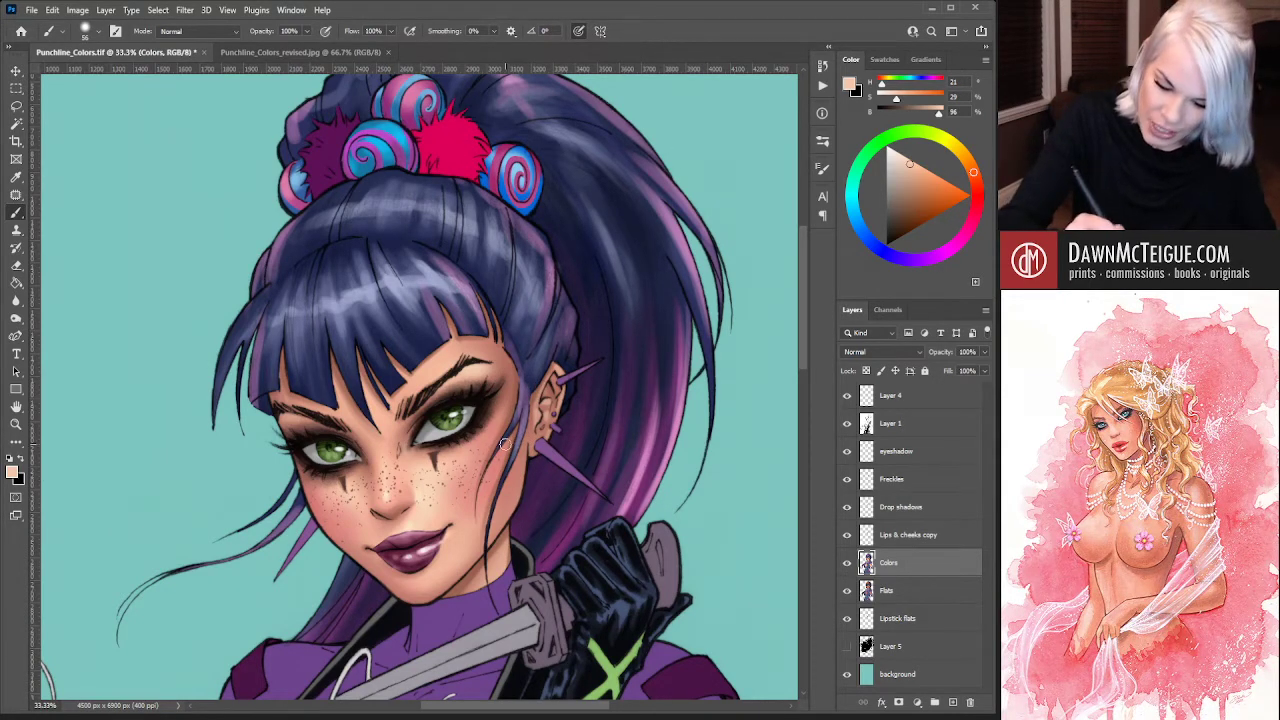
pyautogui.keyDown('alt'); pyautogui.click(553, 405); pyautogui.keyUp('alt')
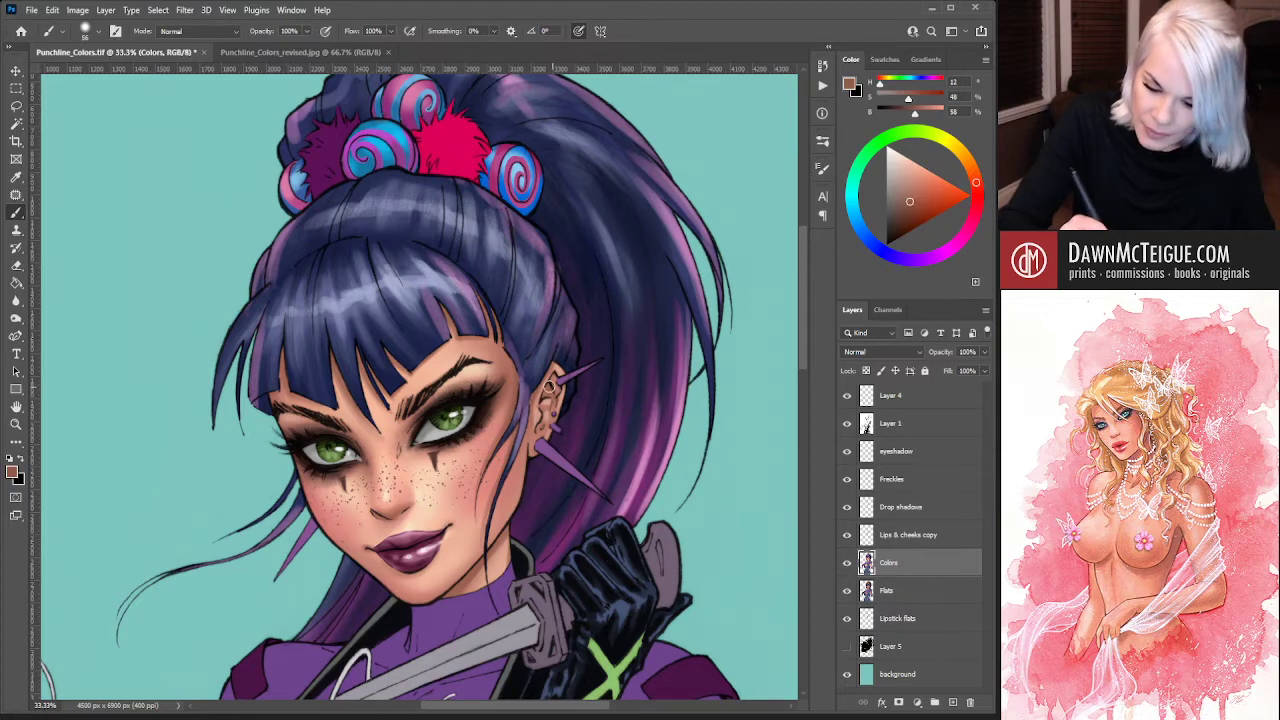
pyautogui.scroll(2, 565, 393)
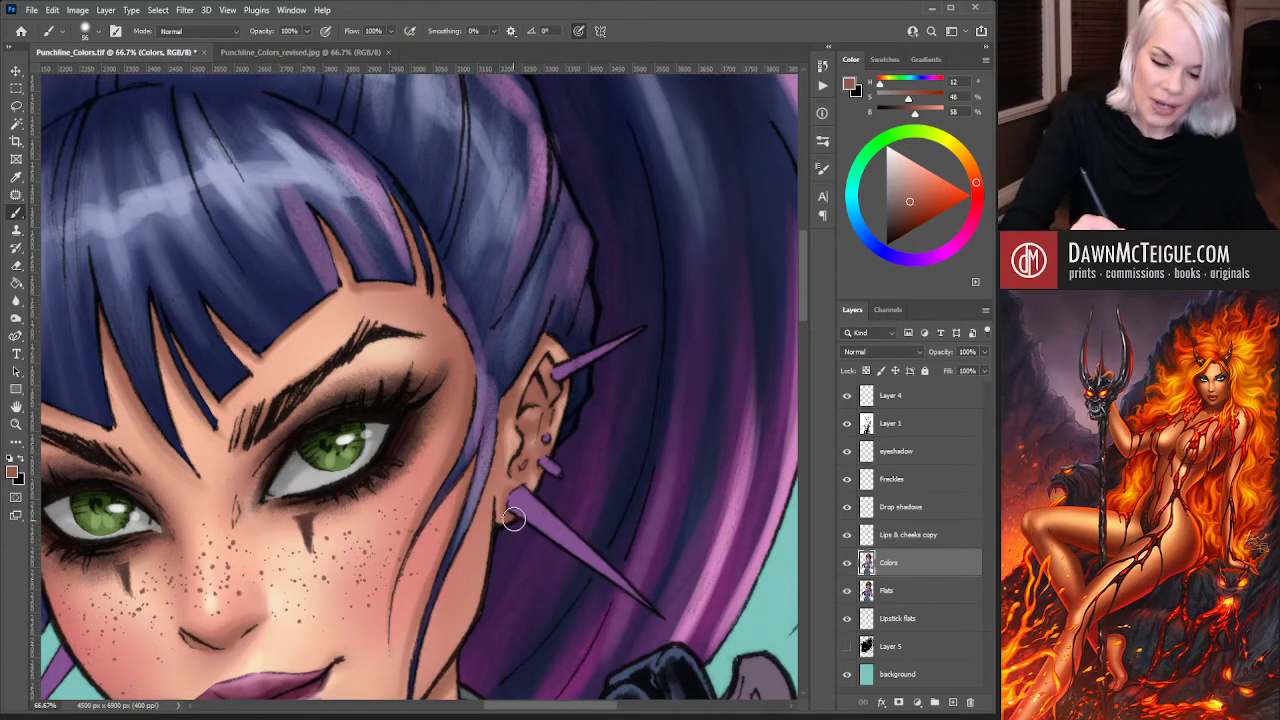
# Tint the ear skin with pink (H 3, S 44, B 83) in Color brush mode, and return the brush to Normal mode
pyautogui.moveTo(486, 558); pyautogui.dragTo(530, 448)
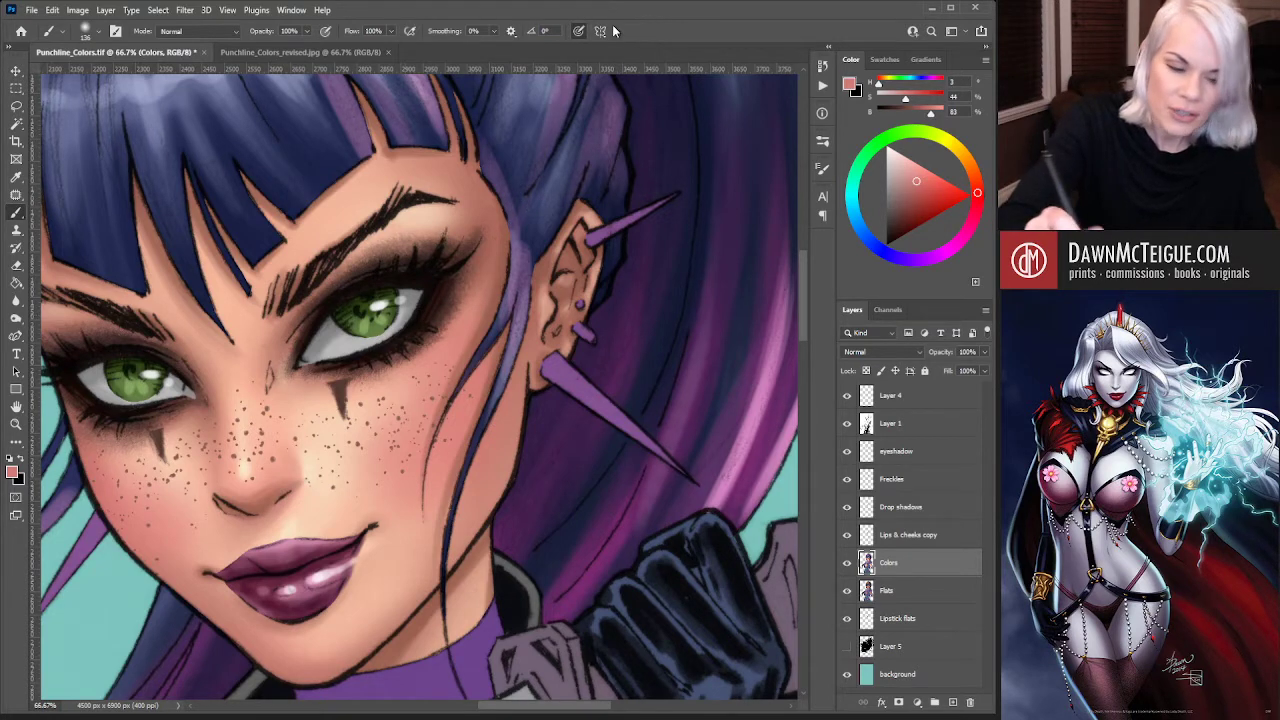
pyautogui.hotkey('shift', 'alt', 'c')
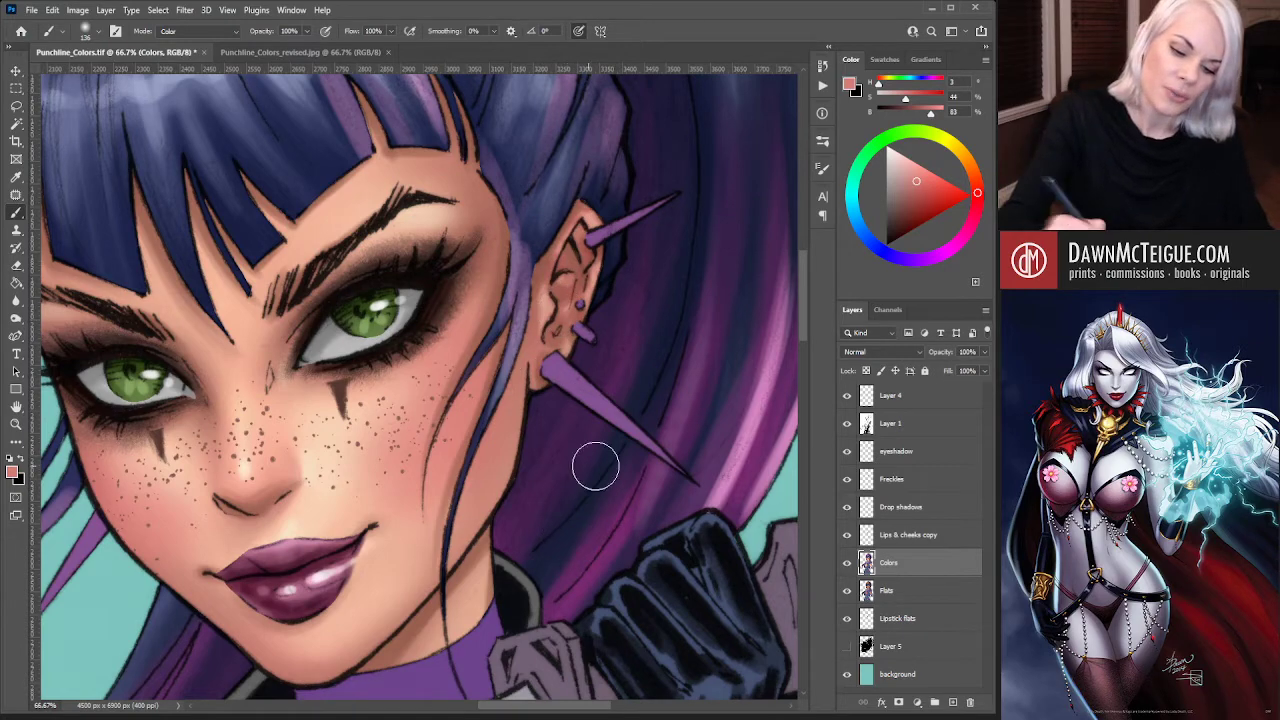
pyautogui.scroll(-2, 651, 323)
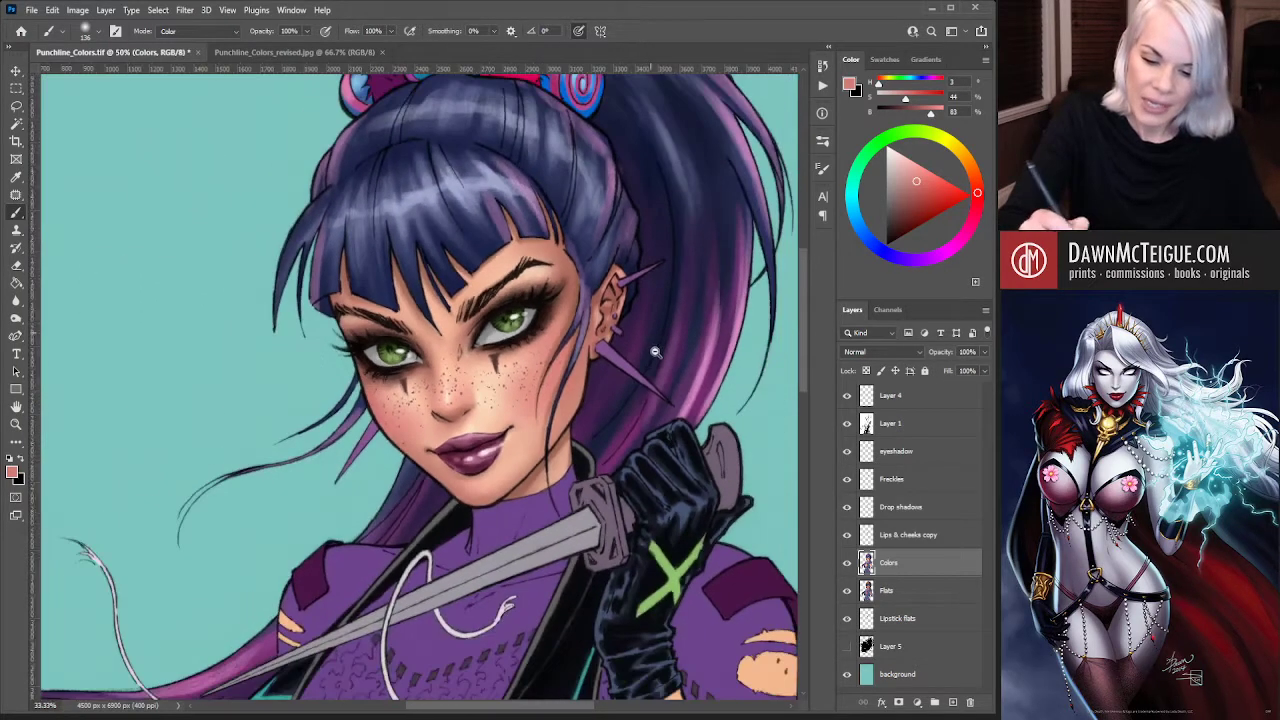
pyautogui.scroll(-2, 655, 352)
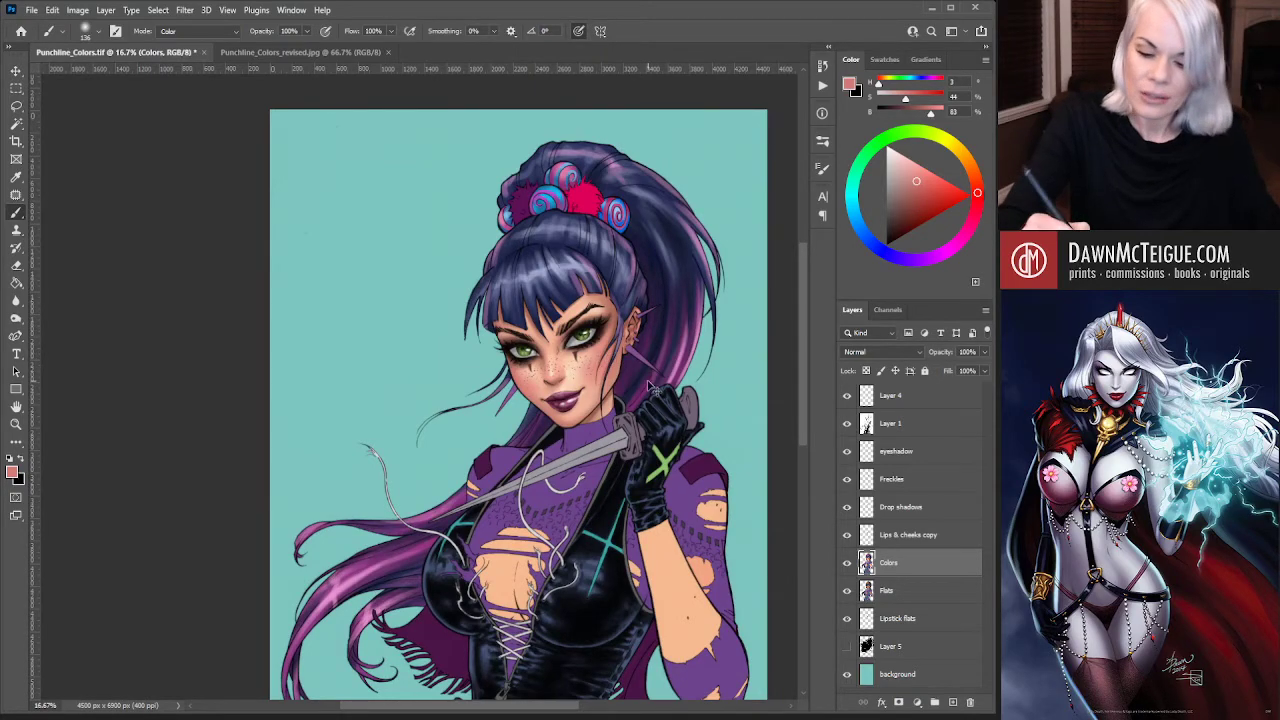
pyautogui.scroll(2, 652, 388)
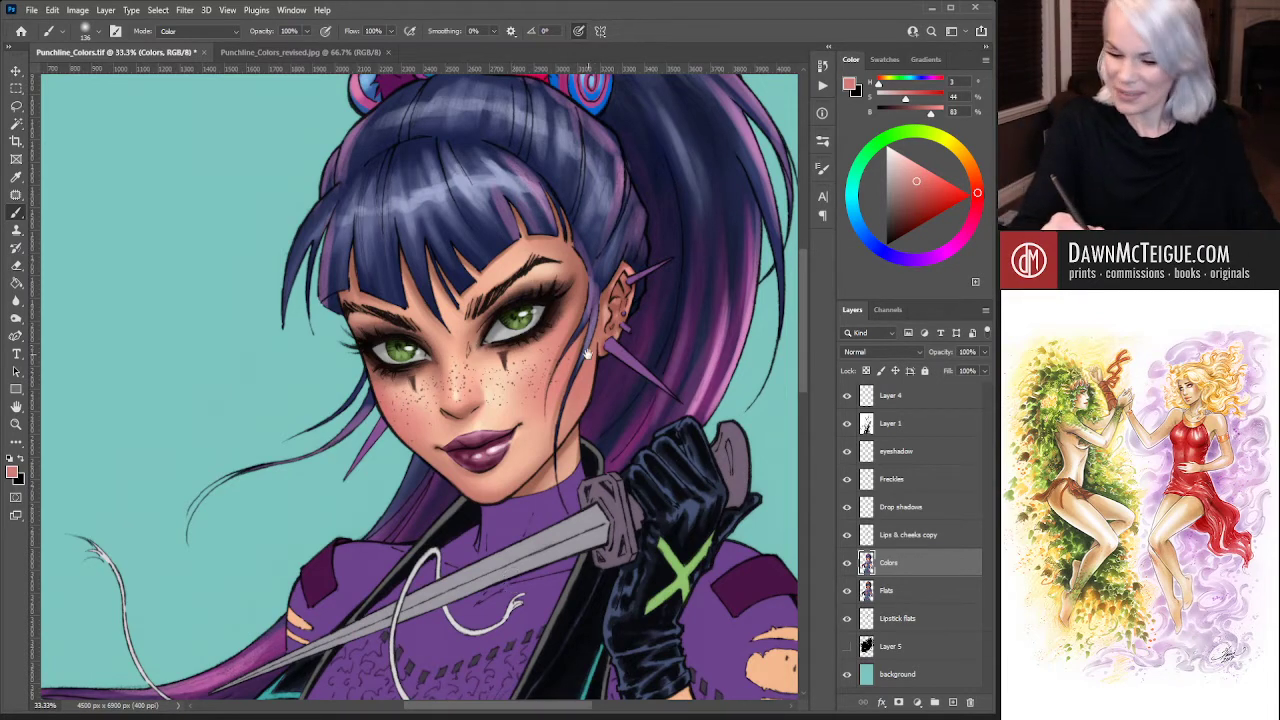
pyautogui.scroll(3, 588, 354)
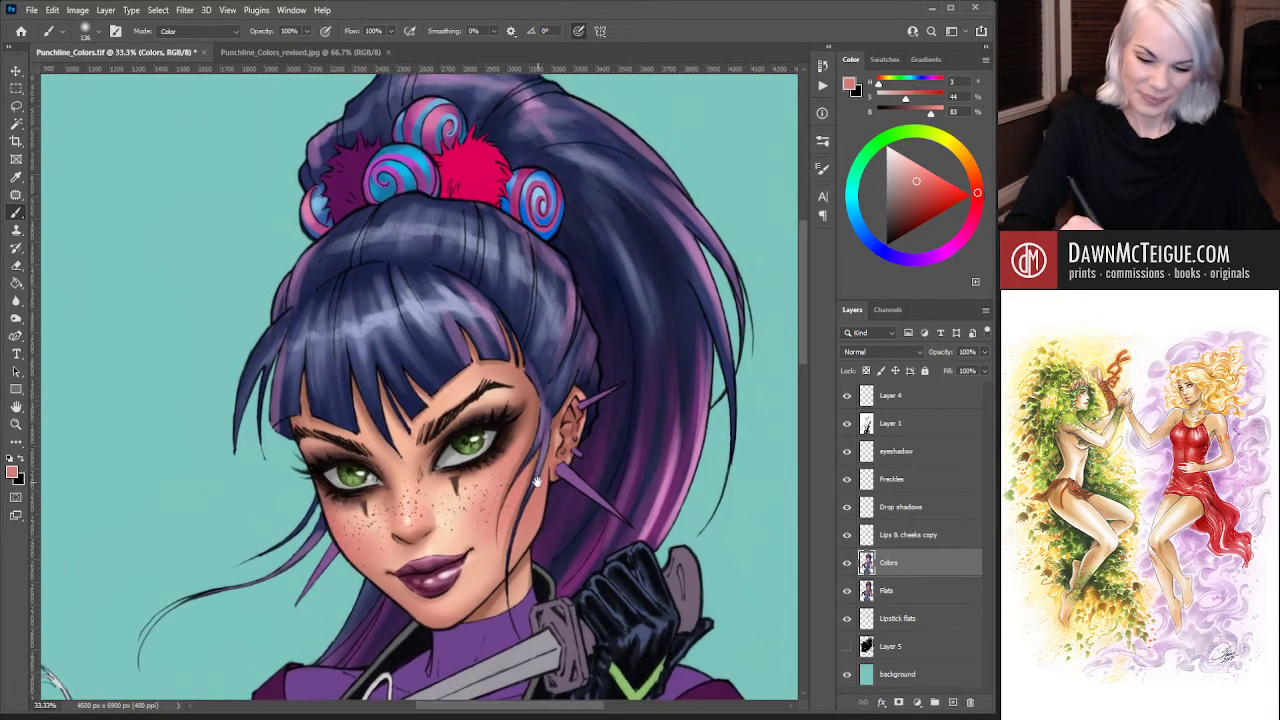
pyautogui.keyDown('alt'); pyautogui.click(566, 436); pyautogui.keyUp('alt')
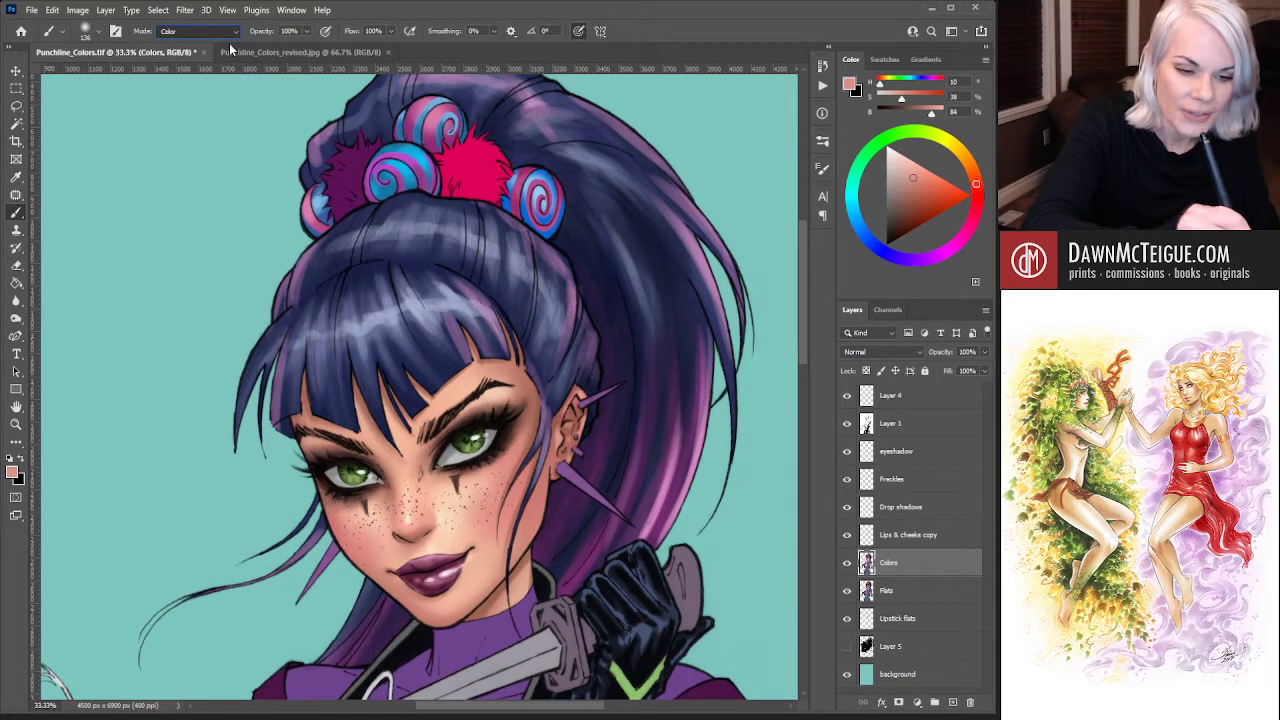
pyautogui.hotkey('shift', 'alt', 'n')
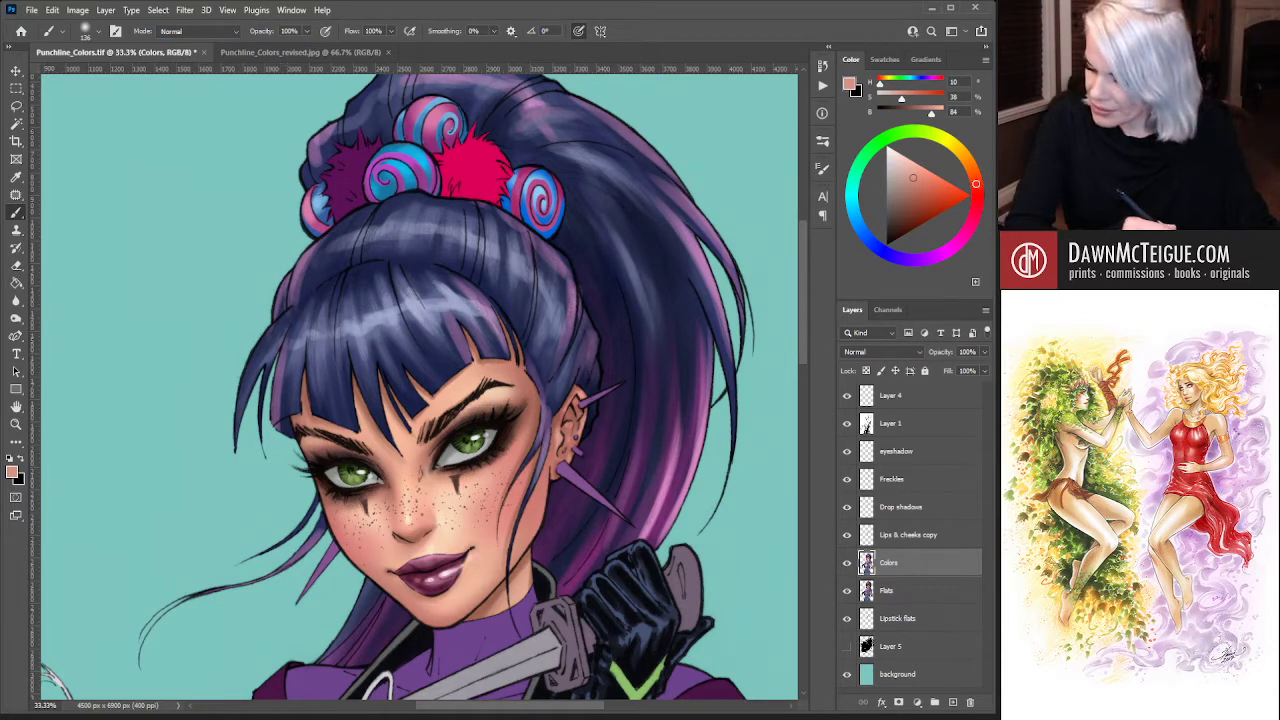
# Hide the Colors and Layer 1 layers to expose the flat colours of the ear and its piercings
pyautogui.click(847, 562)
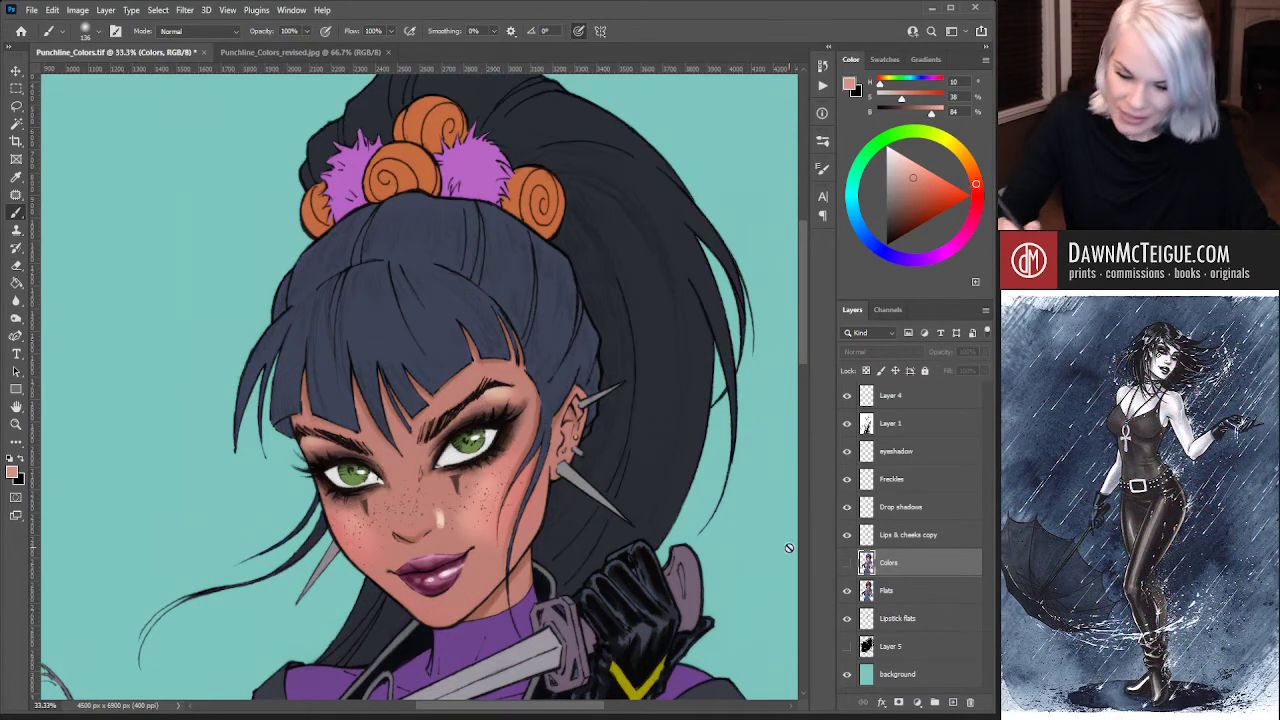
pyautogui.click(847, 423)
pyautogui.click(588, 436)
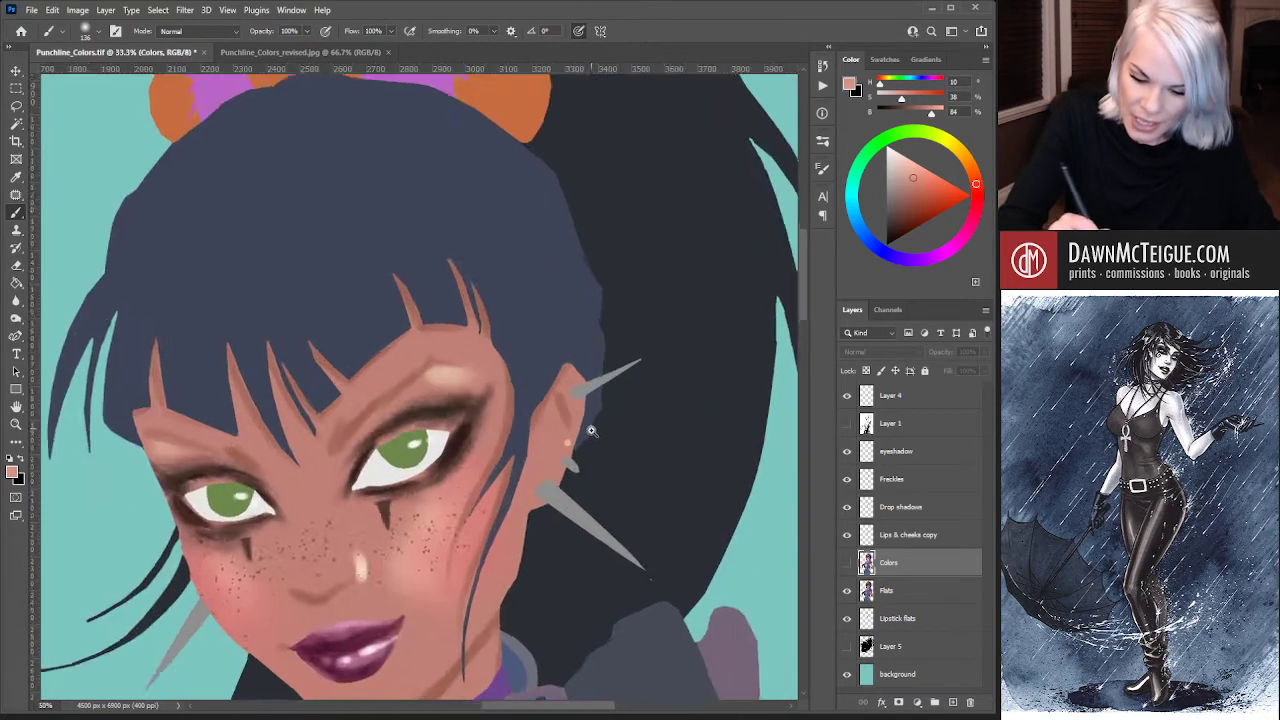
pyautogui.click(588, 436)
pyautogui.click(585, 436)
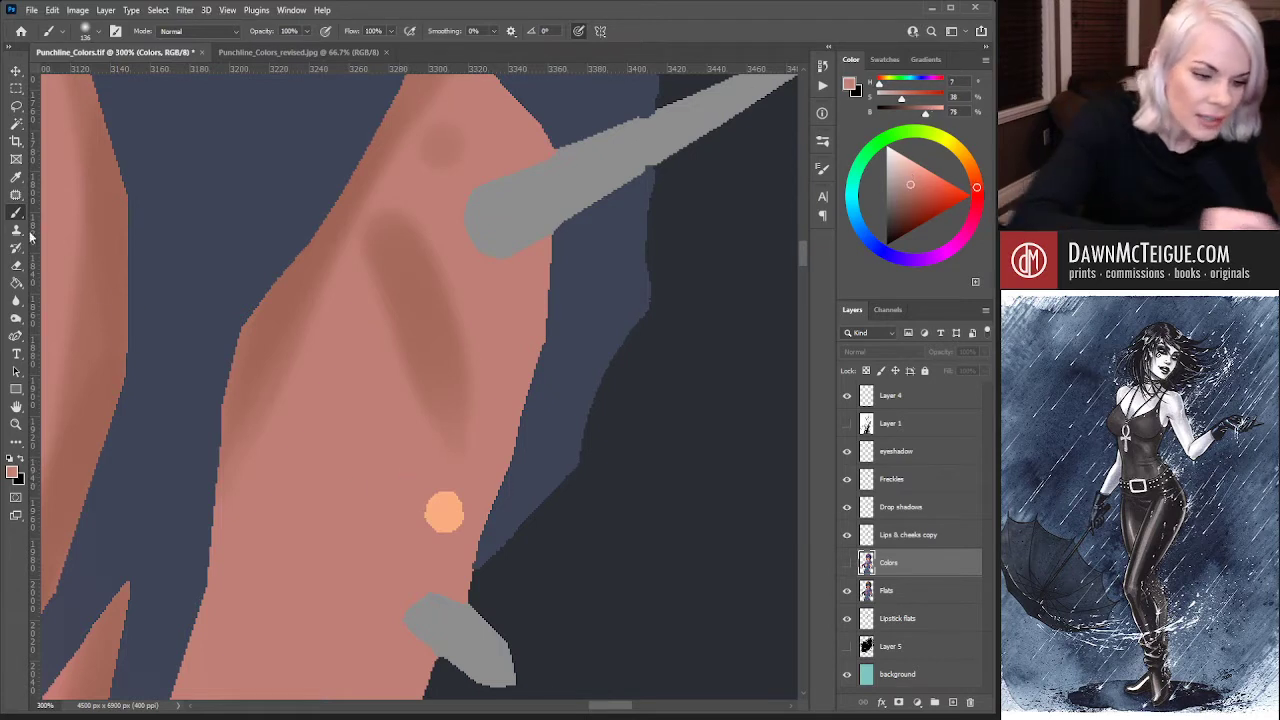
# On the Flats layer, outline the piercing piece inside the upper ear with the Pencil and fill it with grey (H 0, S 0, B 56)
pyautogui.keyDown('alt'); pyautogui.click(71, 213); pyautogui.keyUp('alt')
pyautogui.hotkey('shift', 'b')
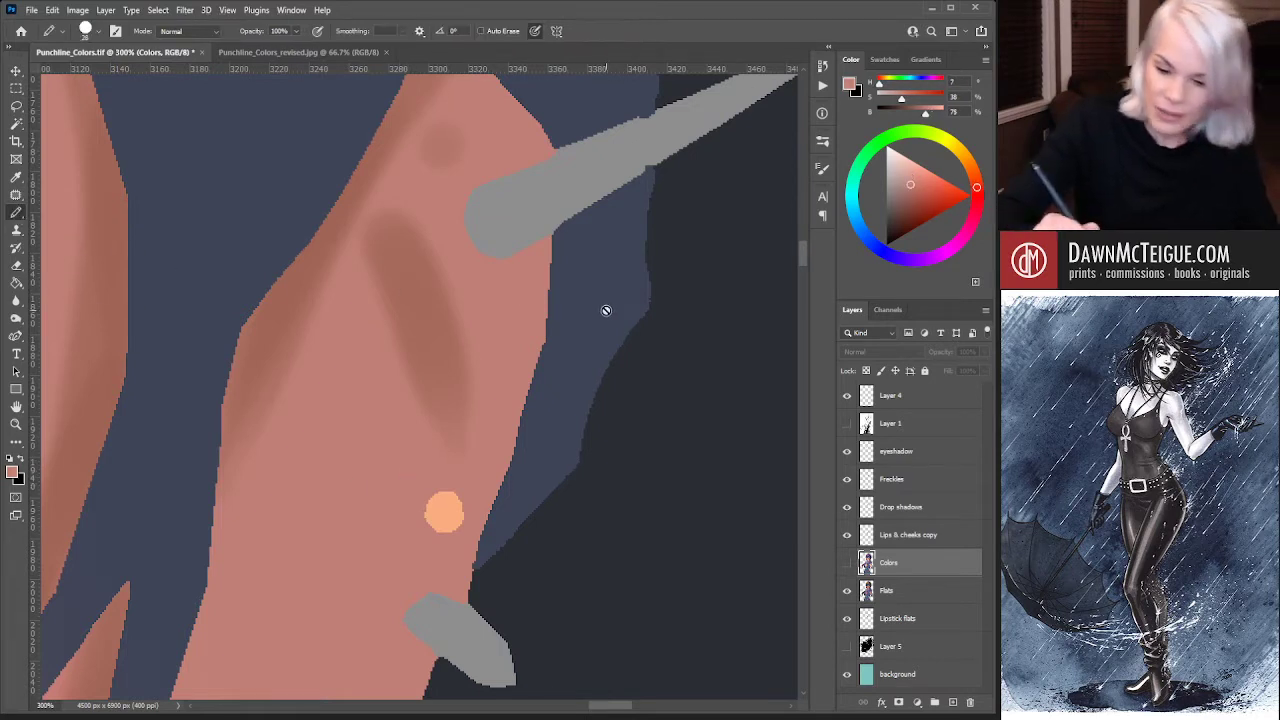
pyautogui.click(881, 591)
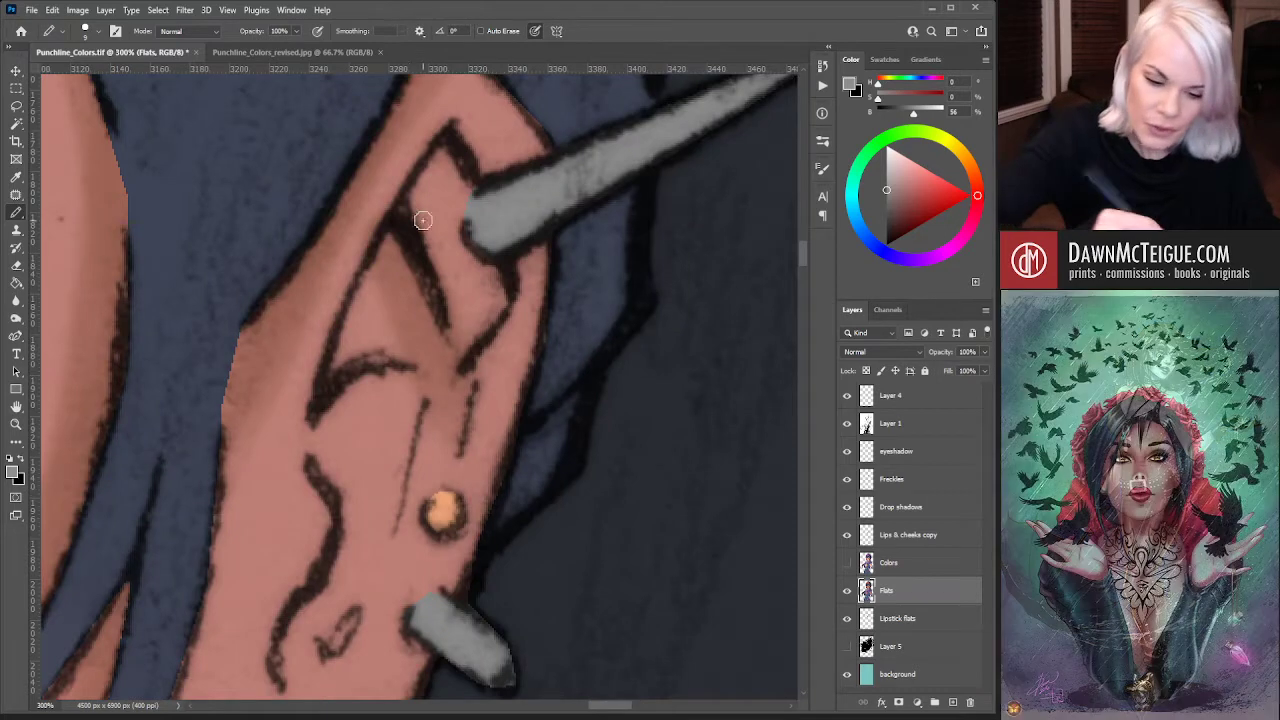
pyautogui.moveTo(446, 316)
pyautogui.mouseDown()
pyautogui.moveTo(462, 355)
pyautogui.moveTo(504, 292)
pyautogui.moveTo(464, 179)
pyautogui.moveTo(476, 201)
pyautogui.moveTo(441, 148)
pyautogui.moveTo(410, 192)
pyautogui.moveTo(478, 350)
pyautogui.moveTo(432, 230)
pyautogui.mouseUp()
pyautogui.press('g')
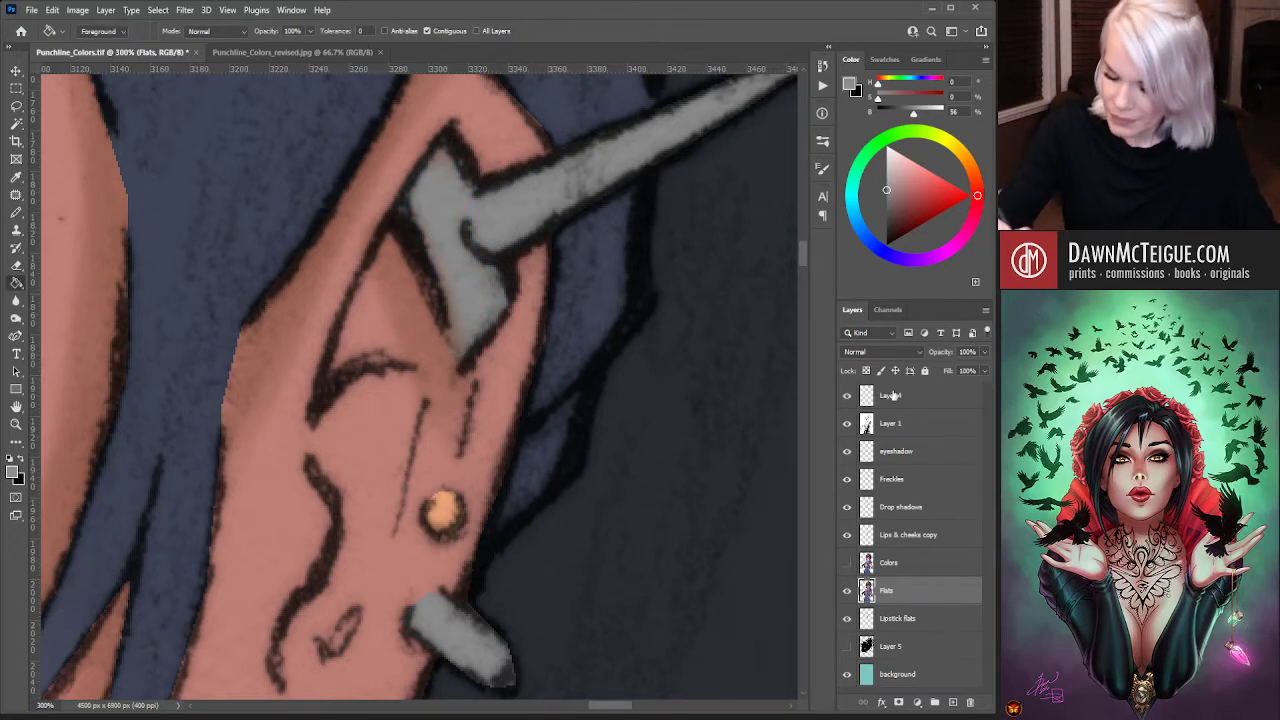
# Show the Colors layer again and select the flat areas of the ear spikes and the round stud with the Magic Wand
pyautogui.click(847, 565)
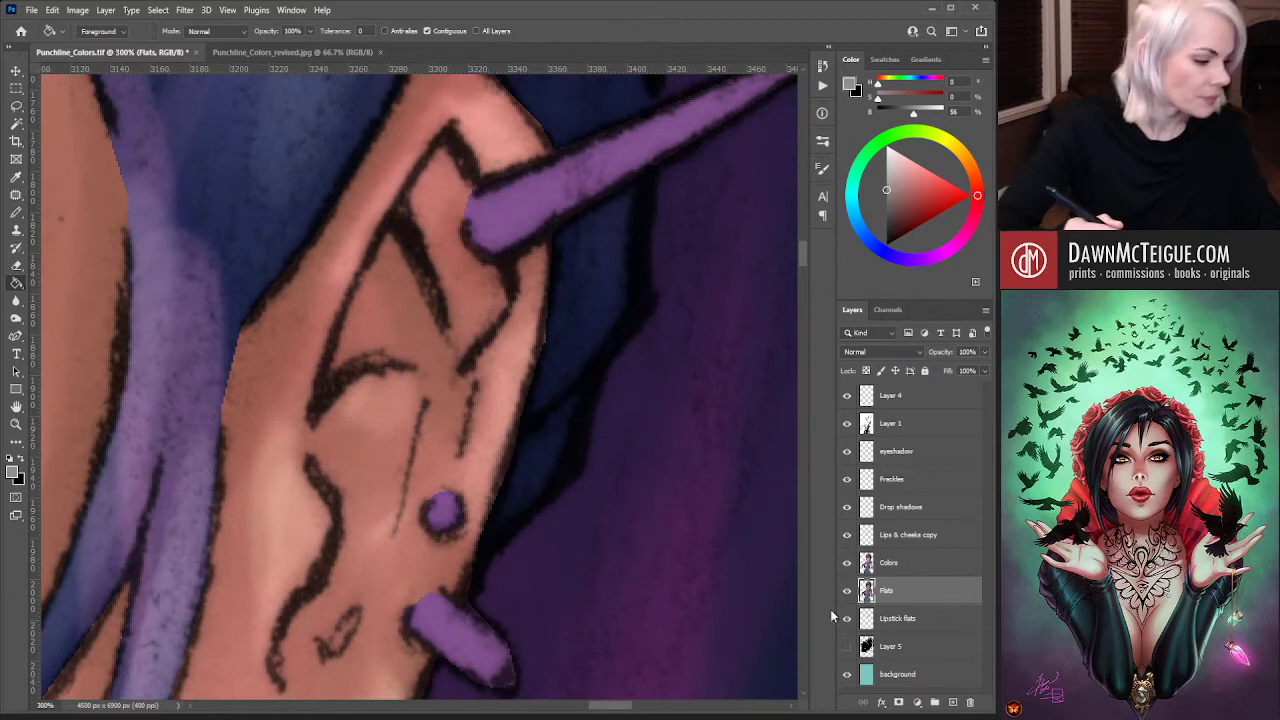
pyautogui.press('w')
pyautogui.click(585, 168)
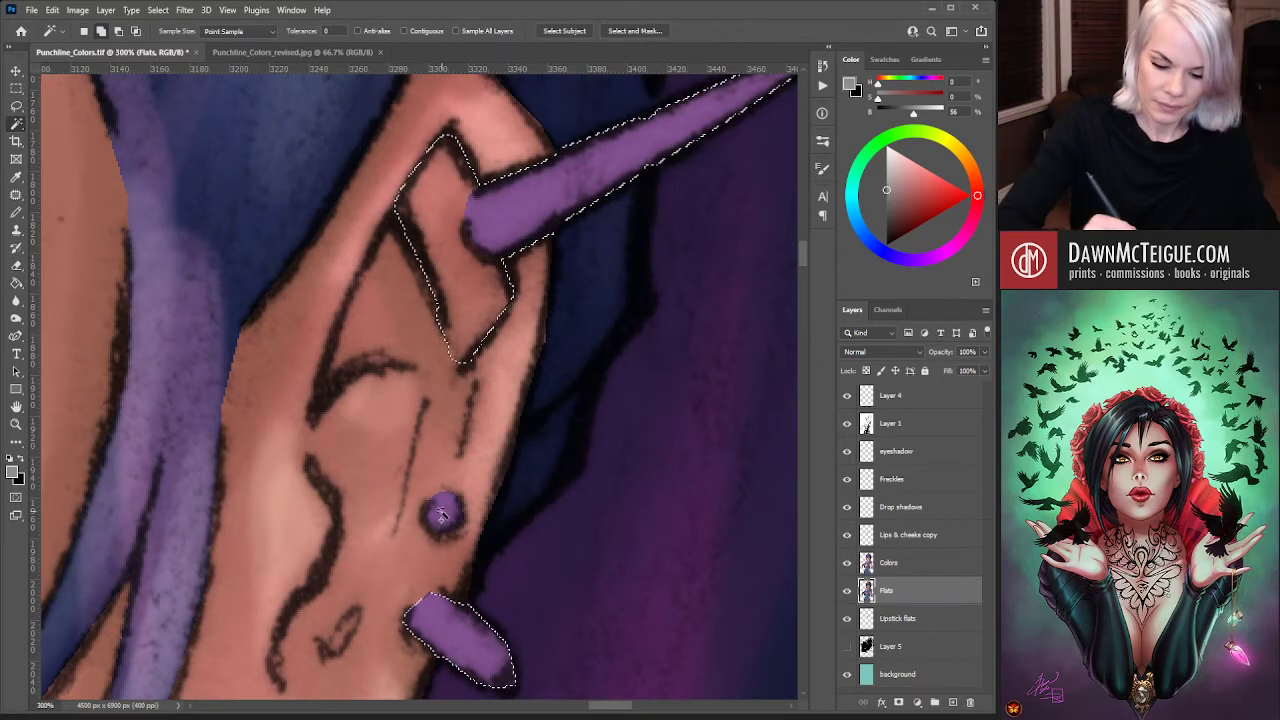
pyautogui.keyDown('shift'); pyautogui.click(440, 514); pyautogui.keyUp('shift')
pyautogui.scroll(-2, 514, 448)
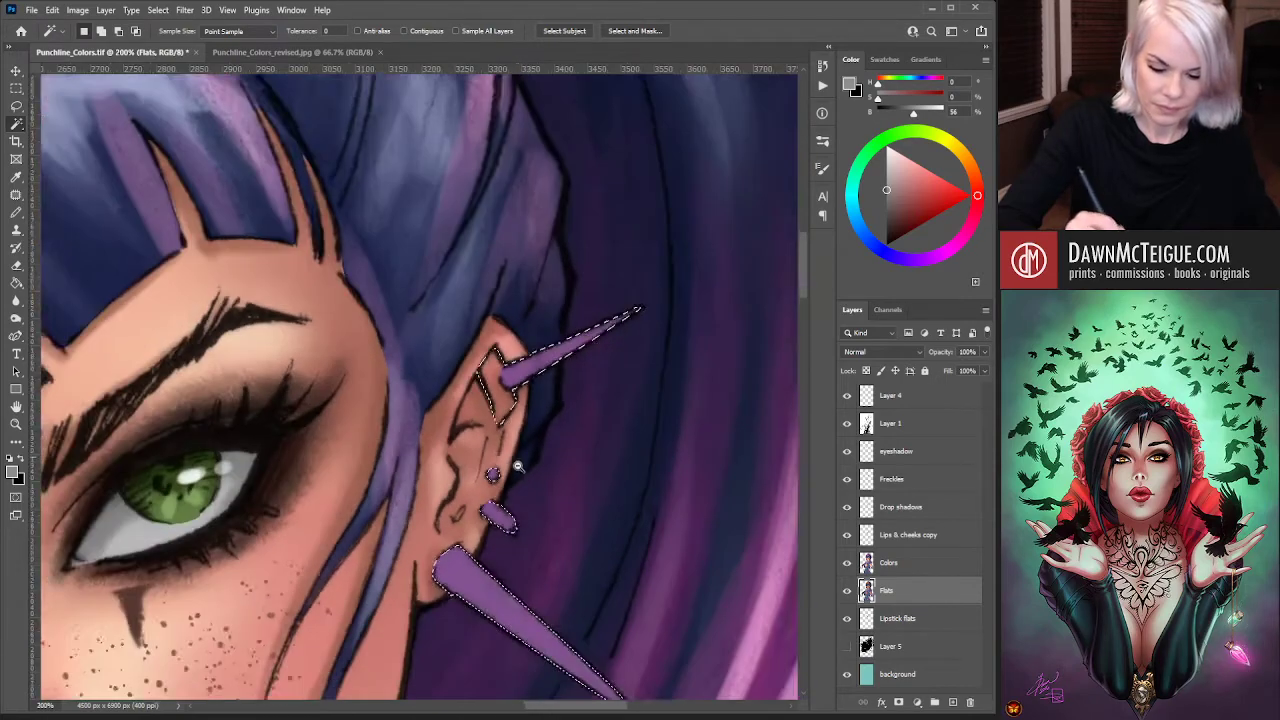
pyautogui.scroll(-5, 518, 466)
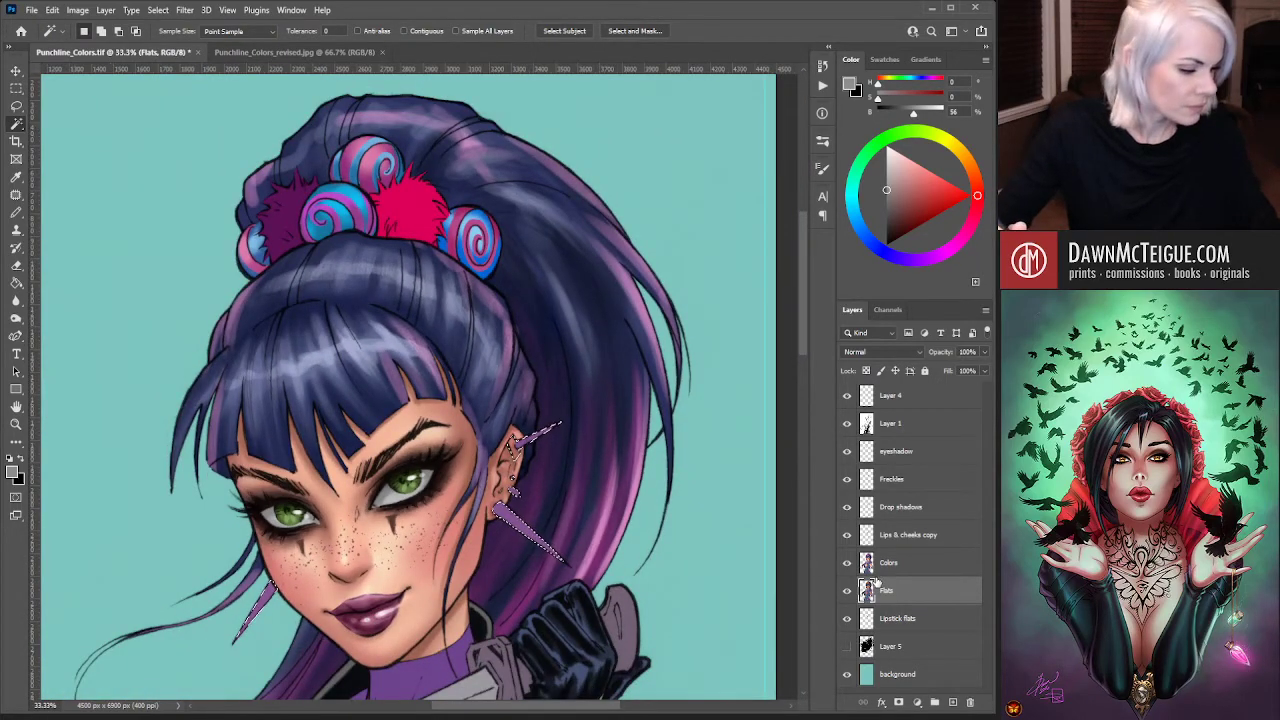
# Deselect the spikes and shade them on the Colors layer with the Brush in dark purple (H 288, S 74, B 42)
pyautogui.hotkey('ctrl', 'd')
pyautogui.hotkey('alt', ']')
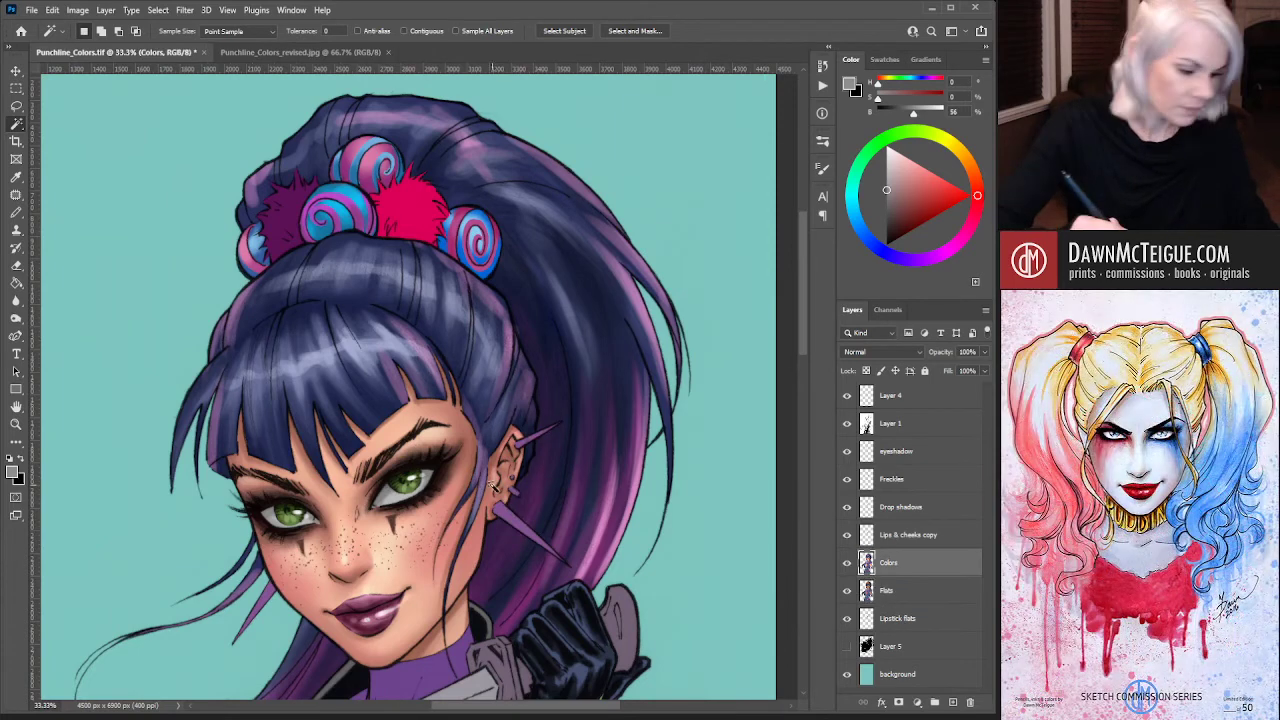
pyautogui.press('b')
pyautogui.keyDown('alt'); pyautogui.click(504, 512); pyautogui.keyUp('alt')
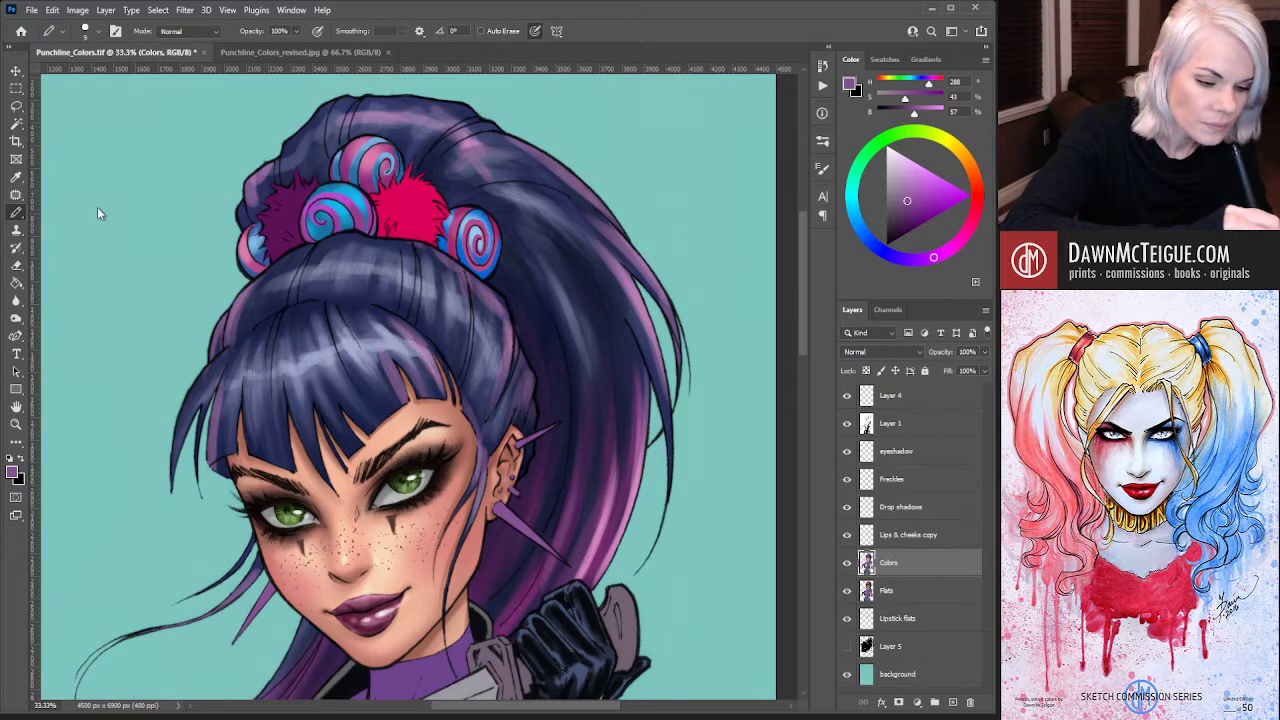
pyautogui.press('b')
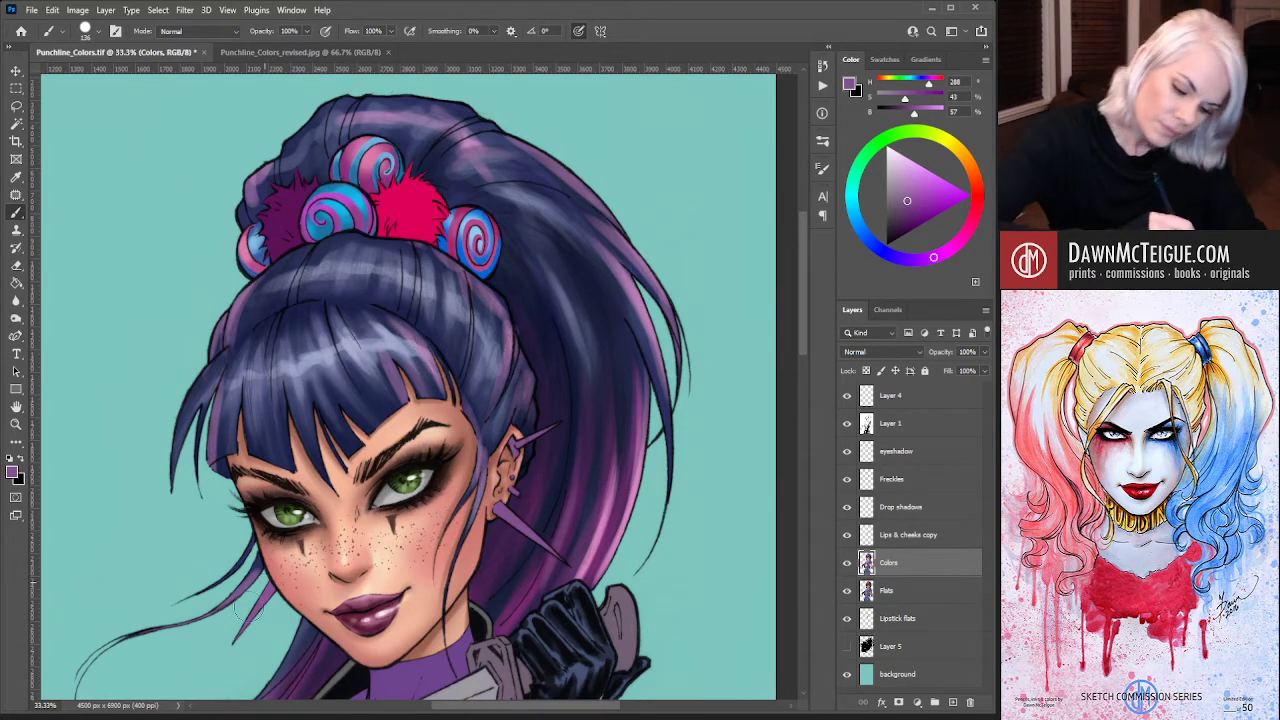
pyautogui.click(912, 218)
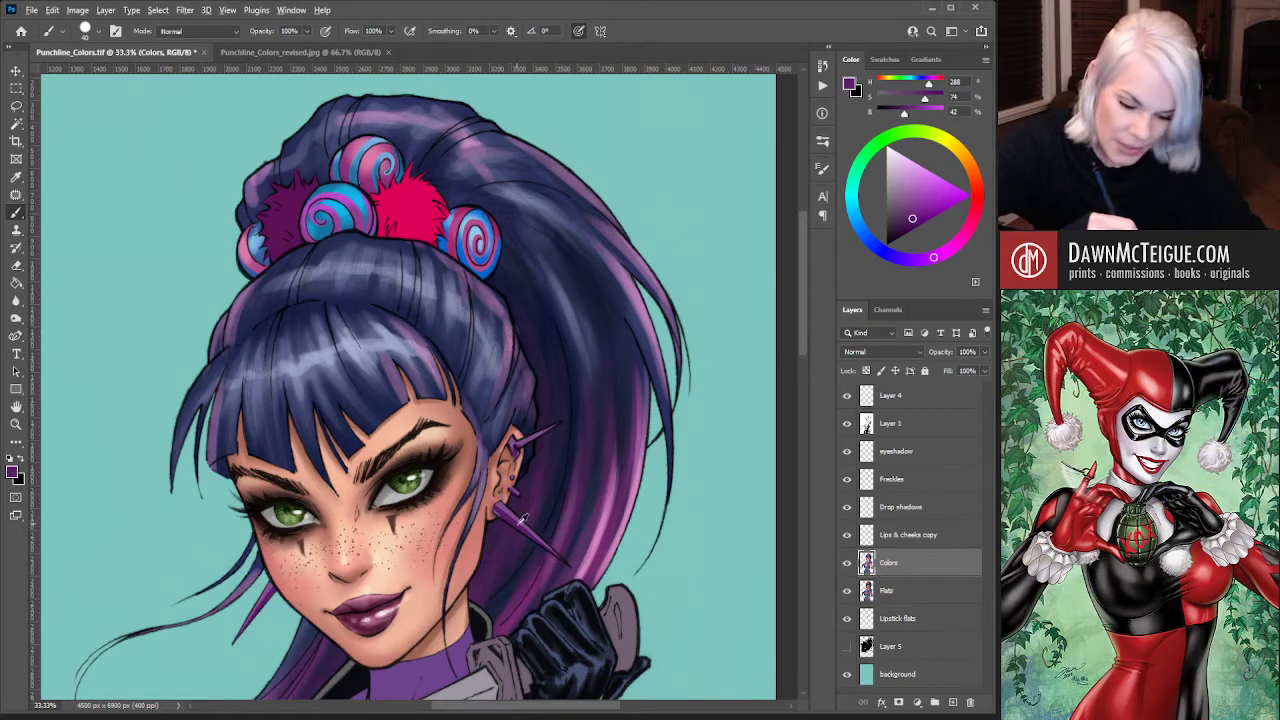
# Paint fine highlights along the spikes on both ears with a smaller brush in pale pink-lilac (H 307, S 14, B 86)
pyautogui.keyDown('alt'); pyautogui.click(509, 504); pyautogui.keyUp('alt')
pyautogui.moveTo(903, 199); pyautogui.dragTo(896, 165)
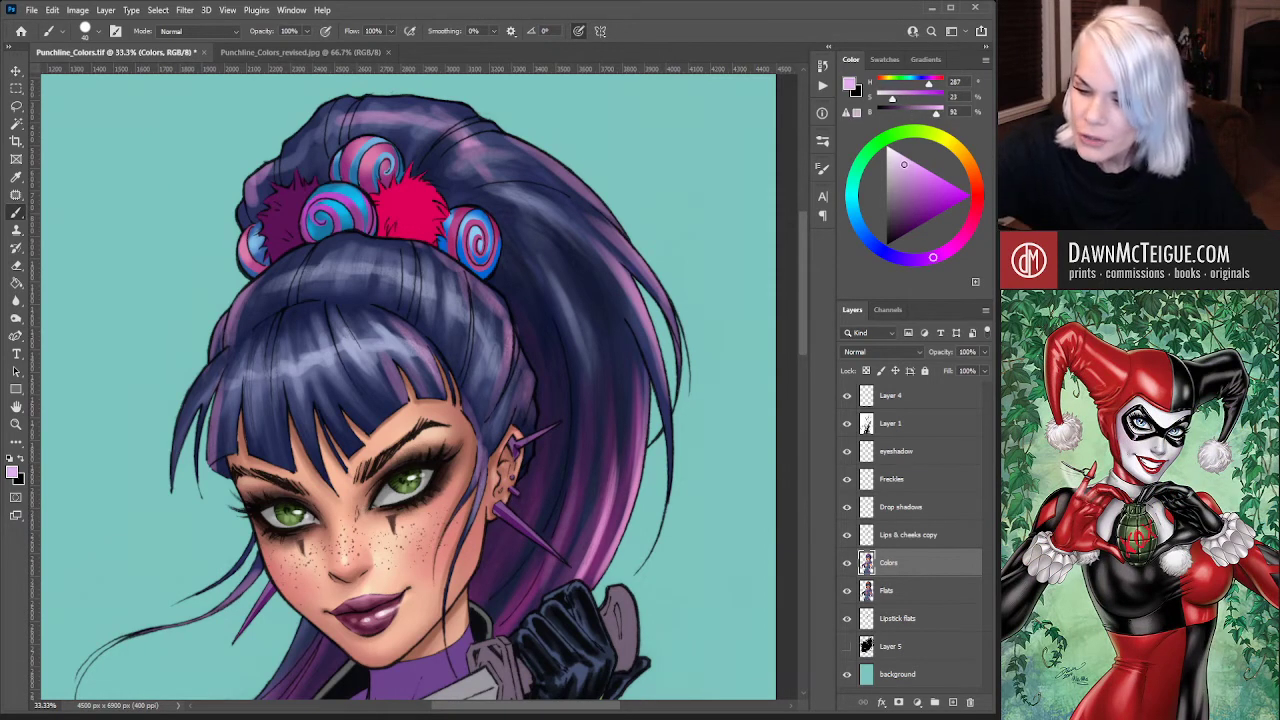
pyautogui.click(953, 246)
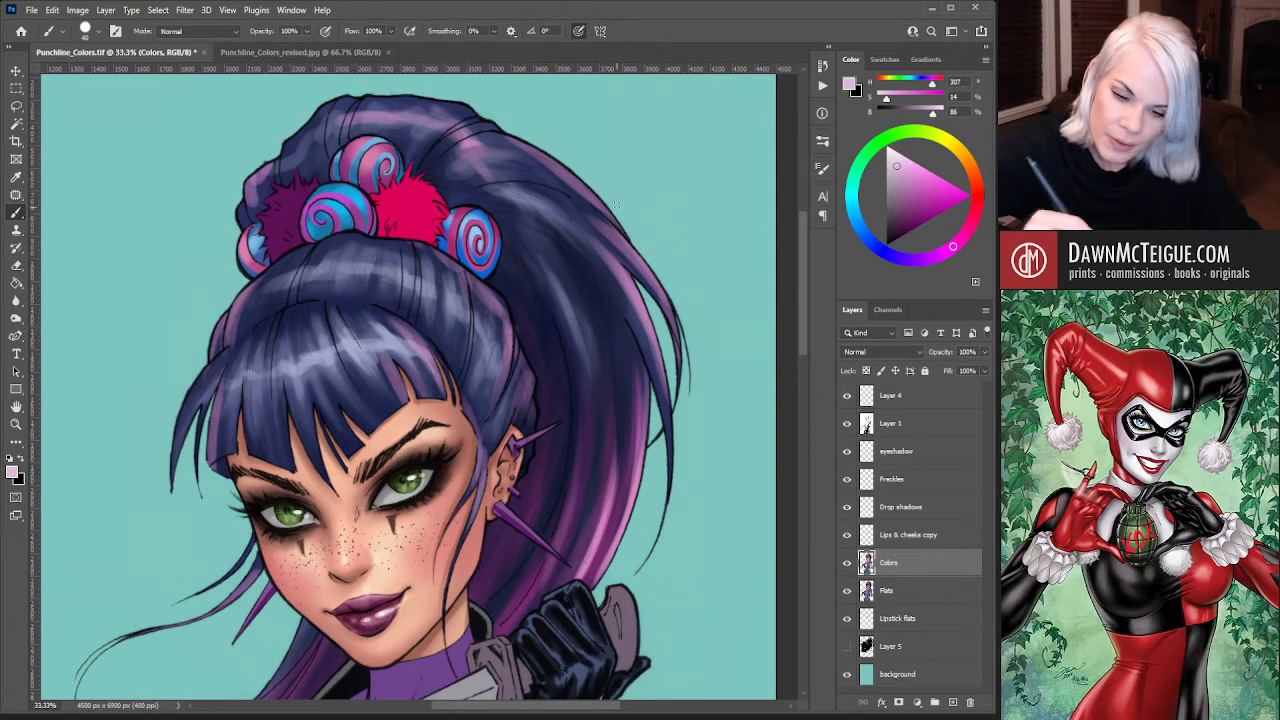
pyautogui.press('[')
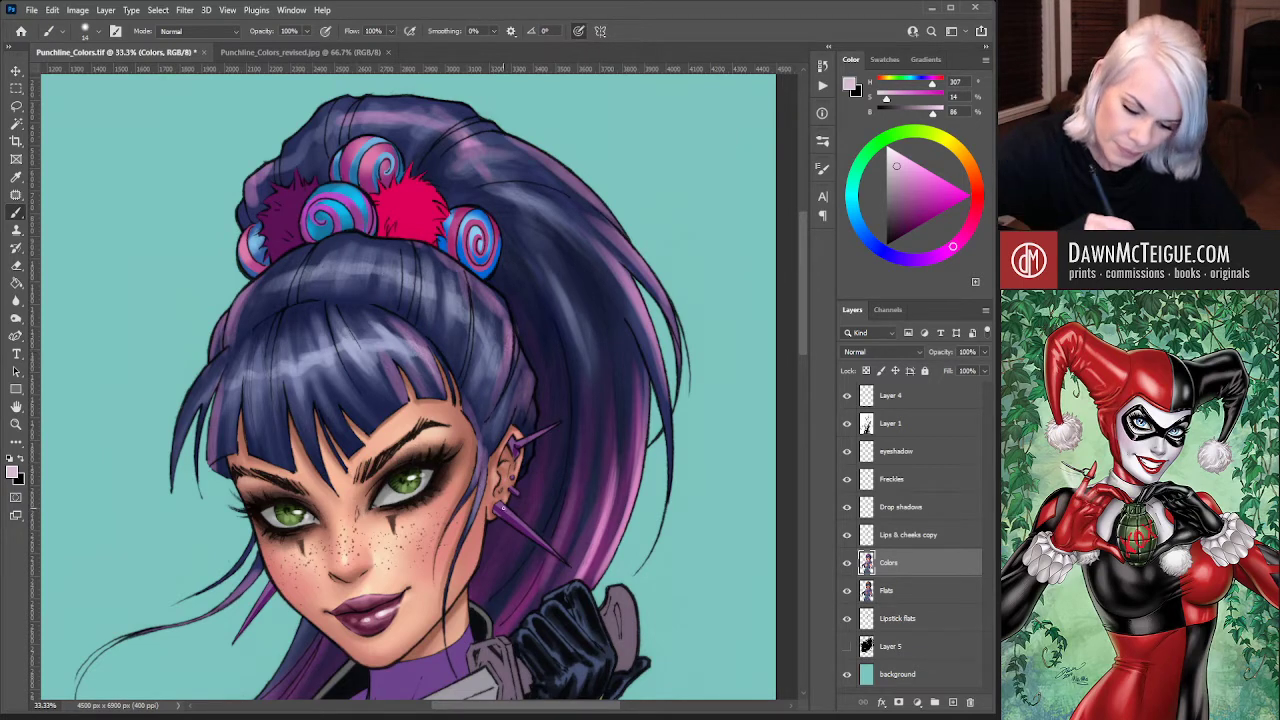
pyautogui.moveTo(505, 512); pyautogui.dragTo(540, 541)
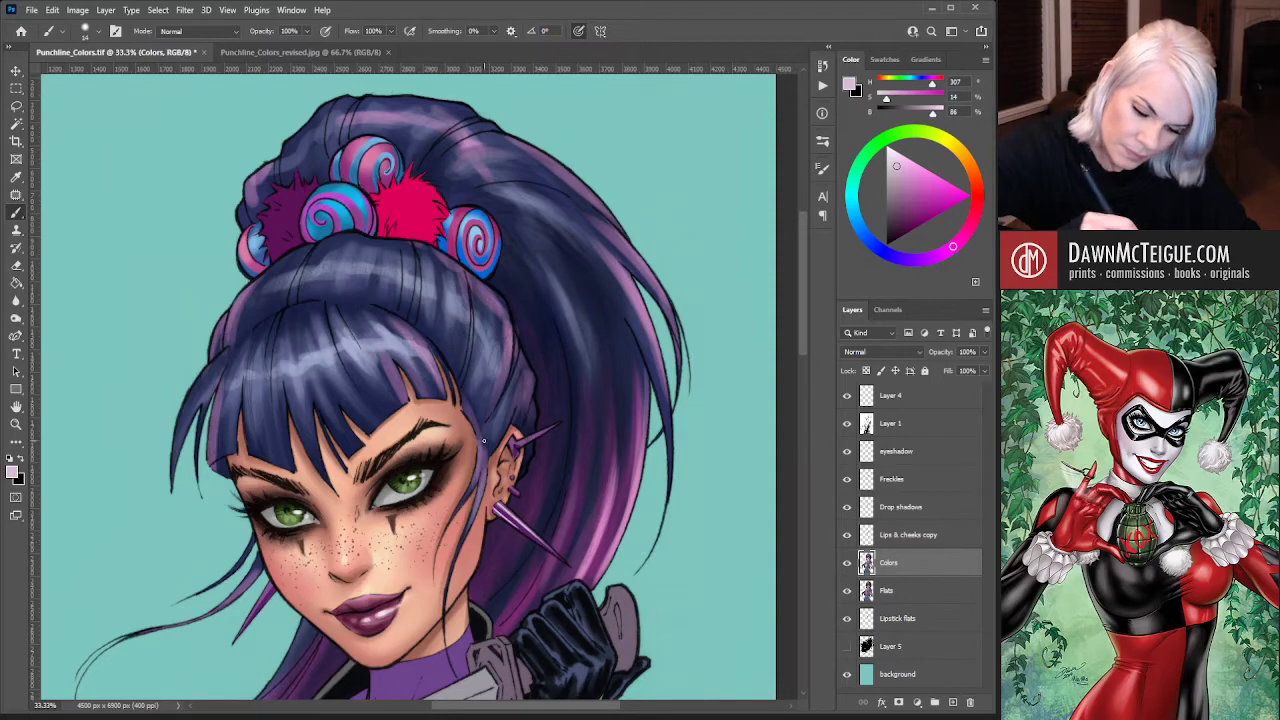
pyautogui.moveTo(520, 497); pyautogui.dragTo(541, 532)
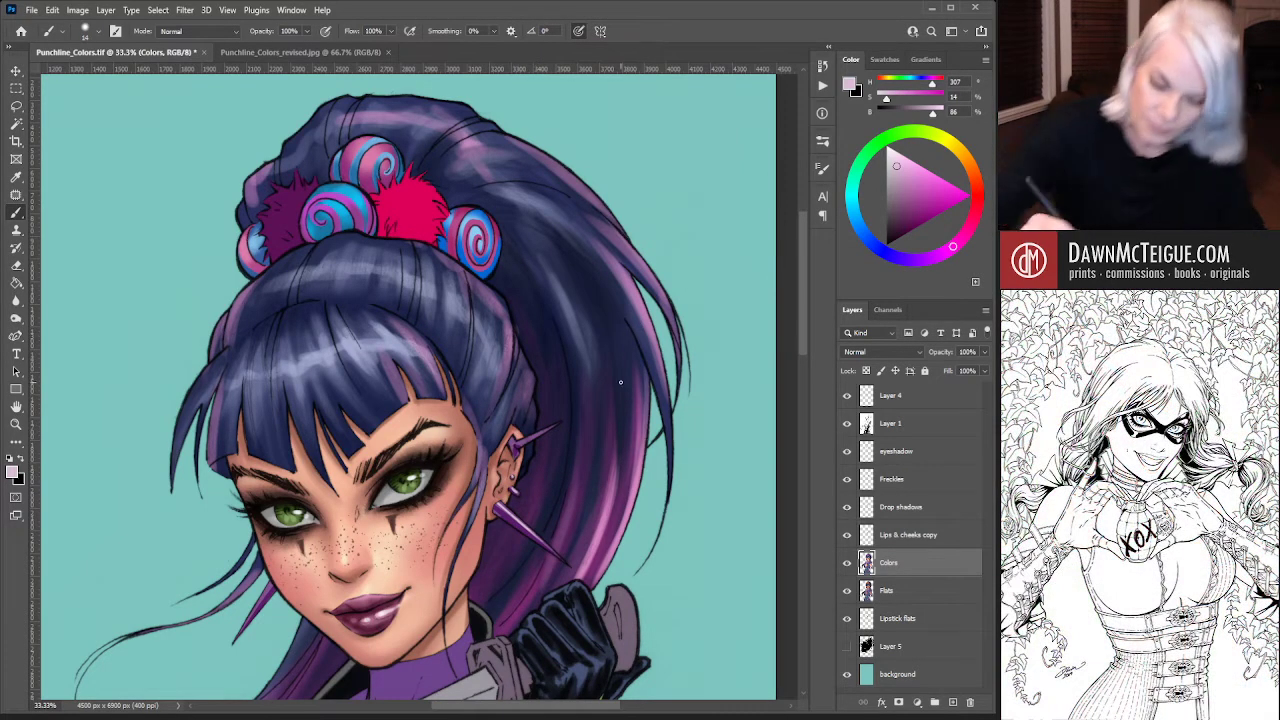
pyautogui.moveTo(519, 439); pyautogui.dragTo(551, 427)
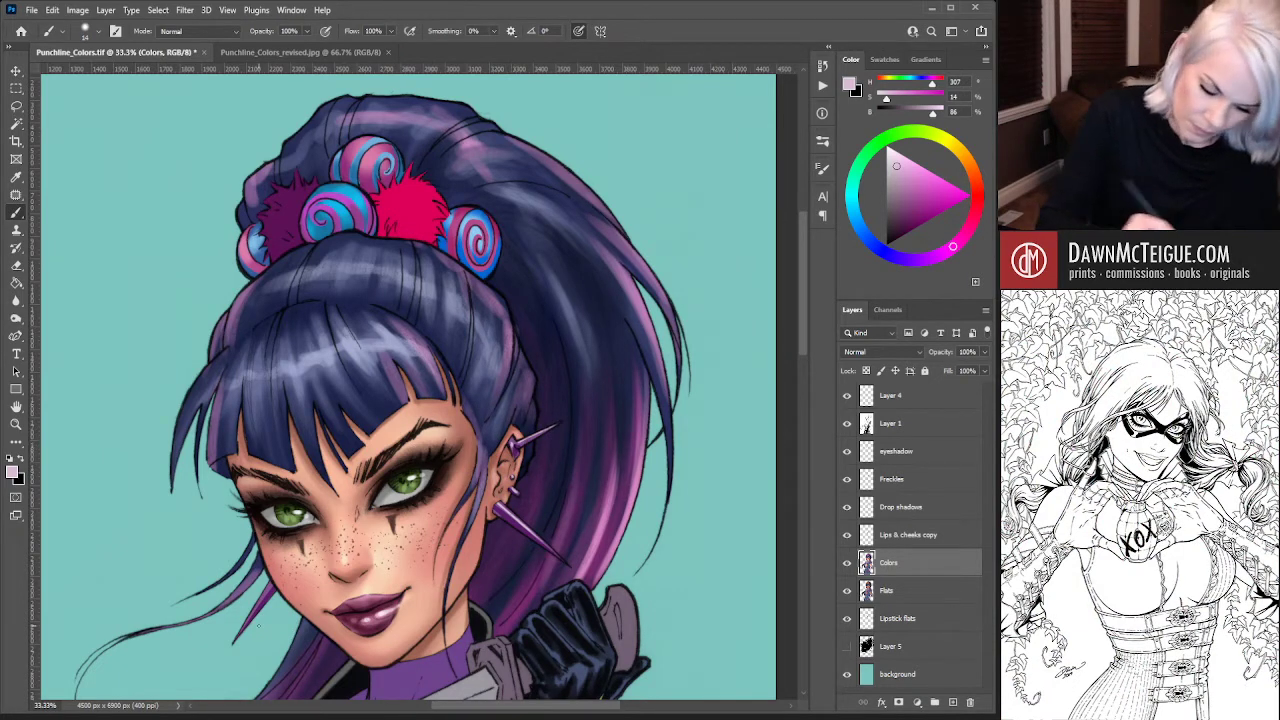
pyautogui.moveTo(272, 580); pyautogui.dragTo(248, 622)
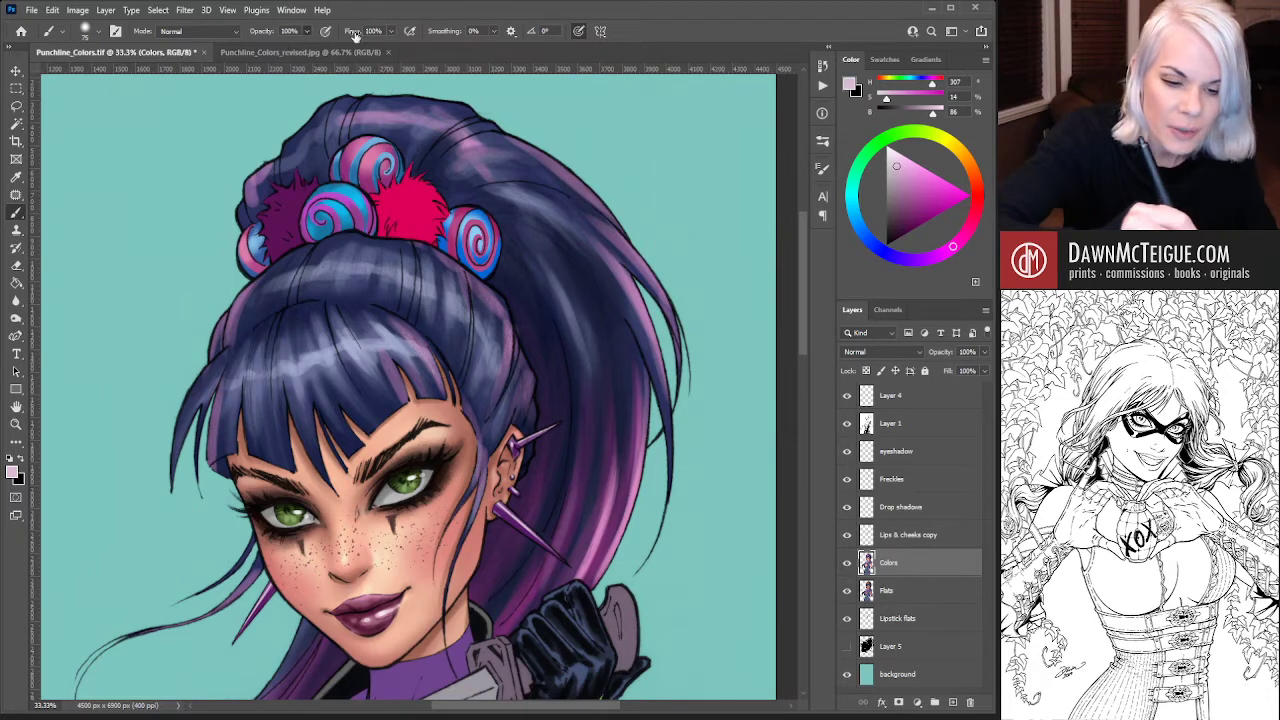
# Reduce the brush to 51% opacity and 50% flow, and blend the spikes' shading with purples sampled from the artwork
pyautogui.press('5')
pyautogui.press('1')
pyautogui.hotkey('shift', '5')
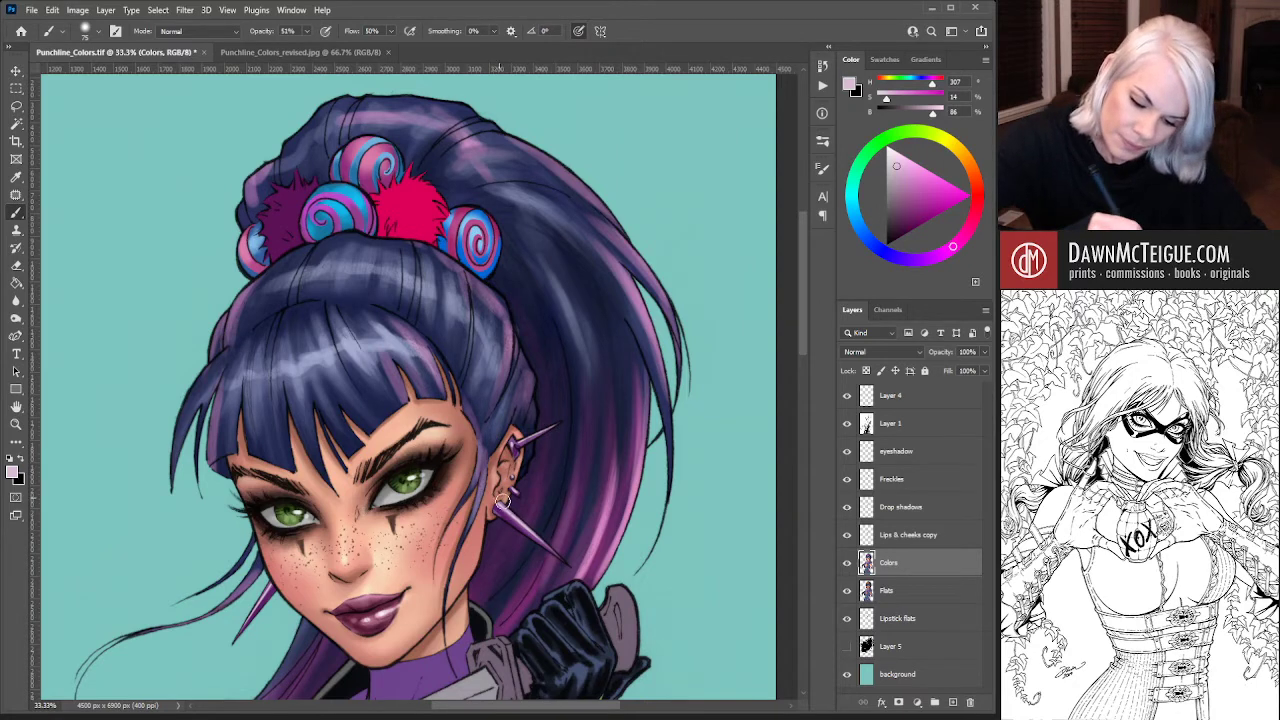
pyautogui.keyDown('alt'); pyautogui.click(508, 508); pyautogui.keyUp('alt')
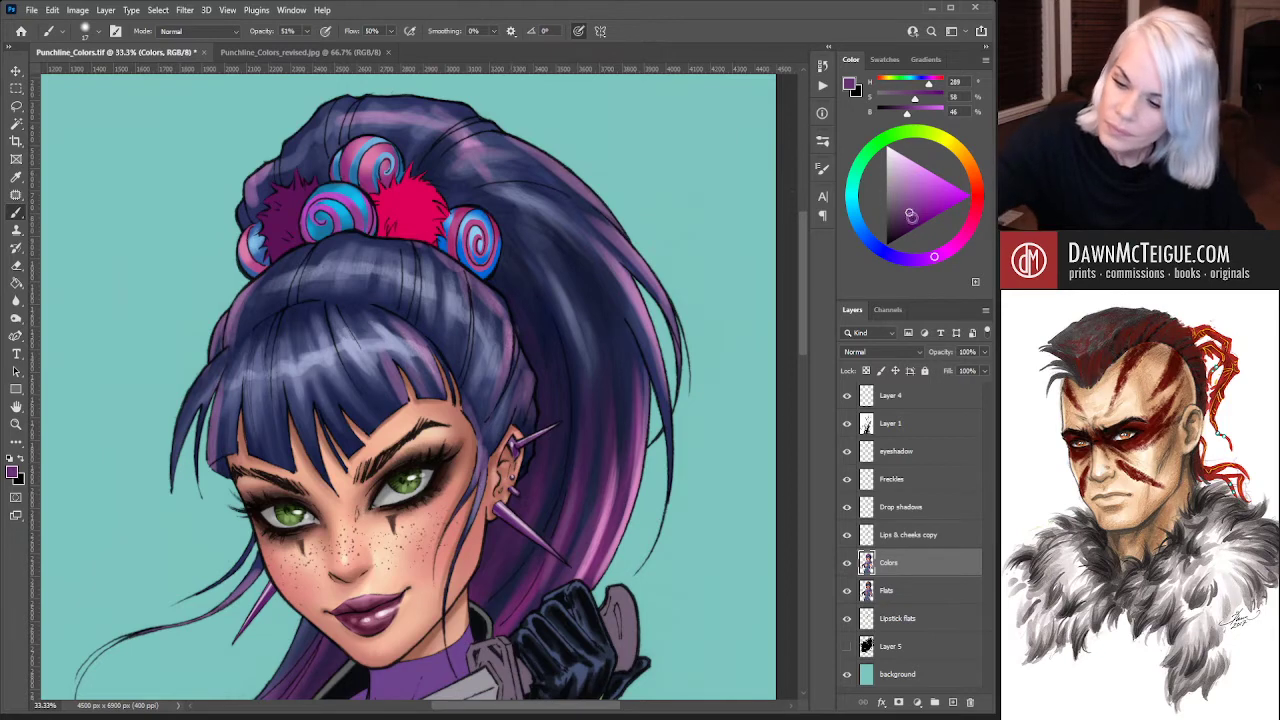
pyautogui.keyDown('alt'); pyautogui.click(447, 385); pyautogui.keyUp('alt')
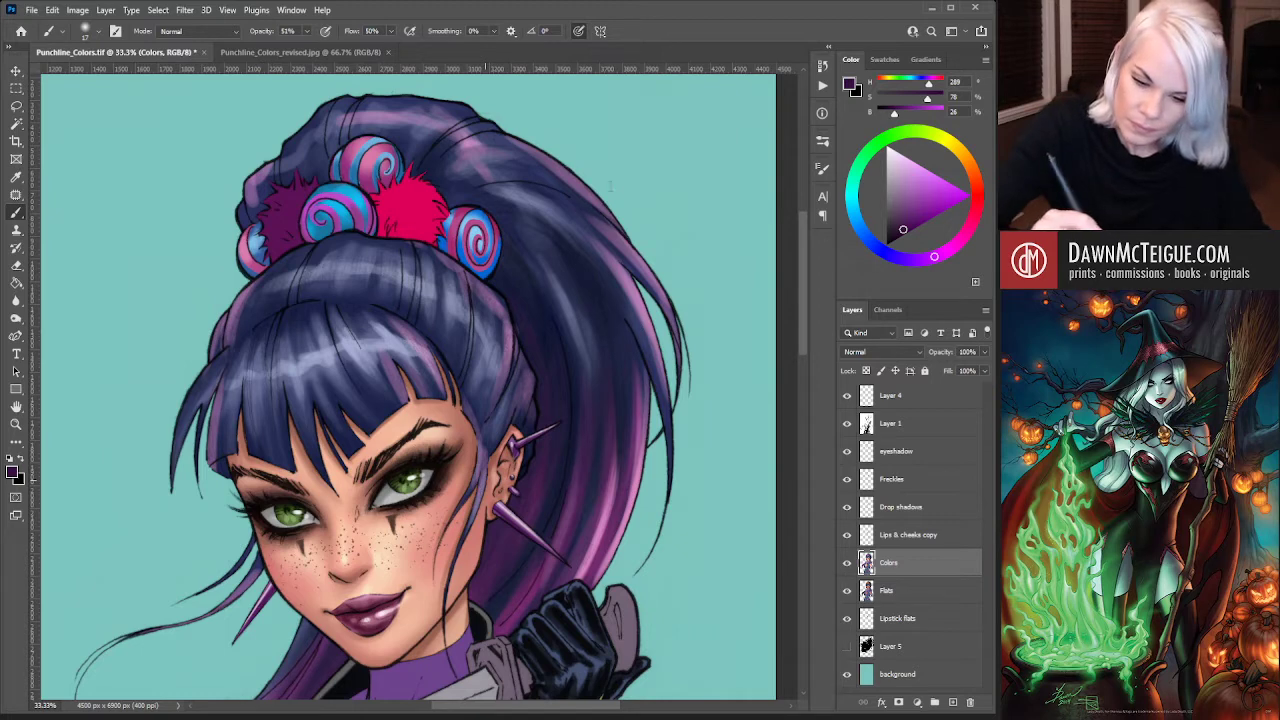
pyautogui.keyDown('alt'); pyautogui.click(517, 514); pyautogui.keyUp('alt')
pyautogui.keyDown('alt'); pyautogui.click(517, 514); pyautogui.keyUp('alt')
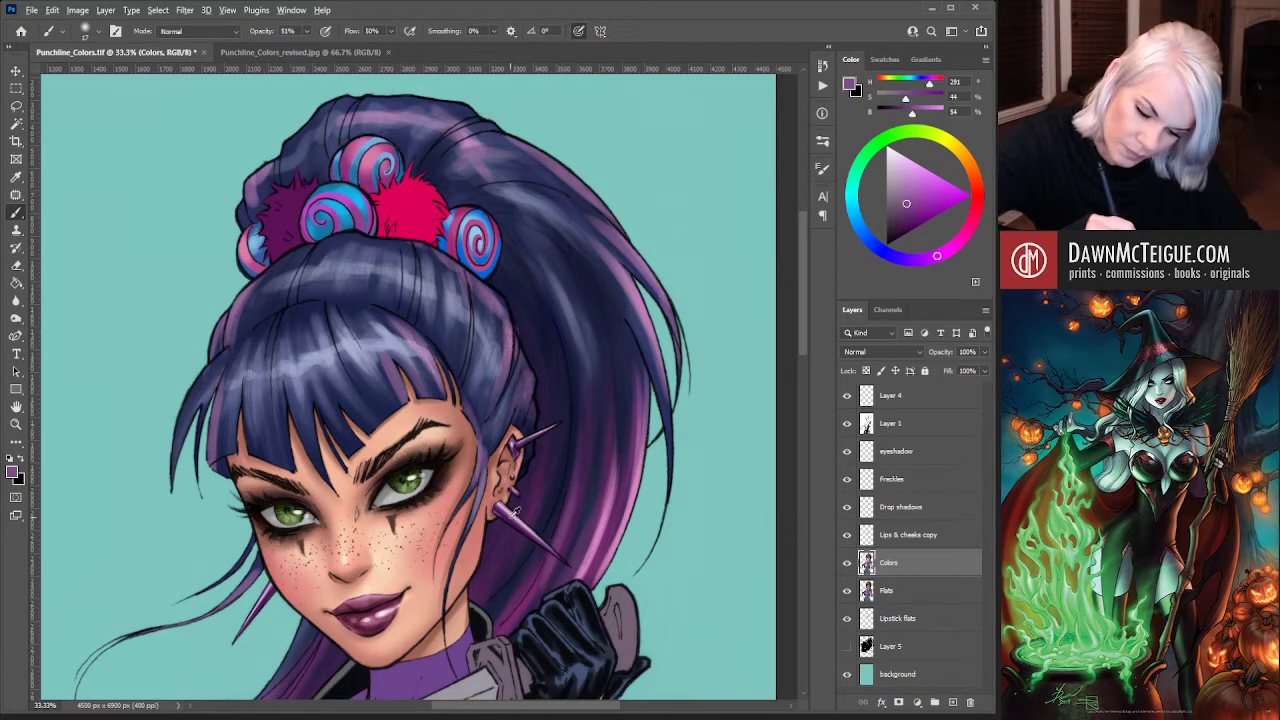
pyautogui.keyDown('alt'); pyautogui.click(494, 514); pyautogui.keyUp('alt')
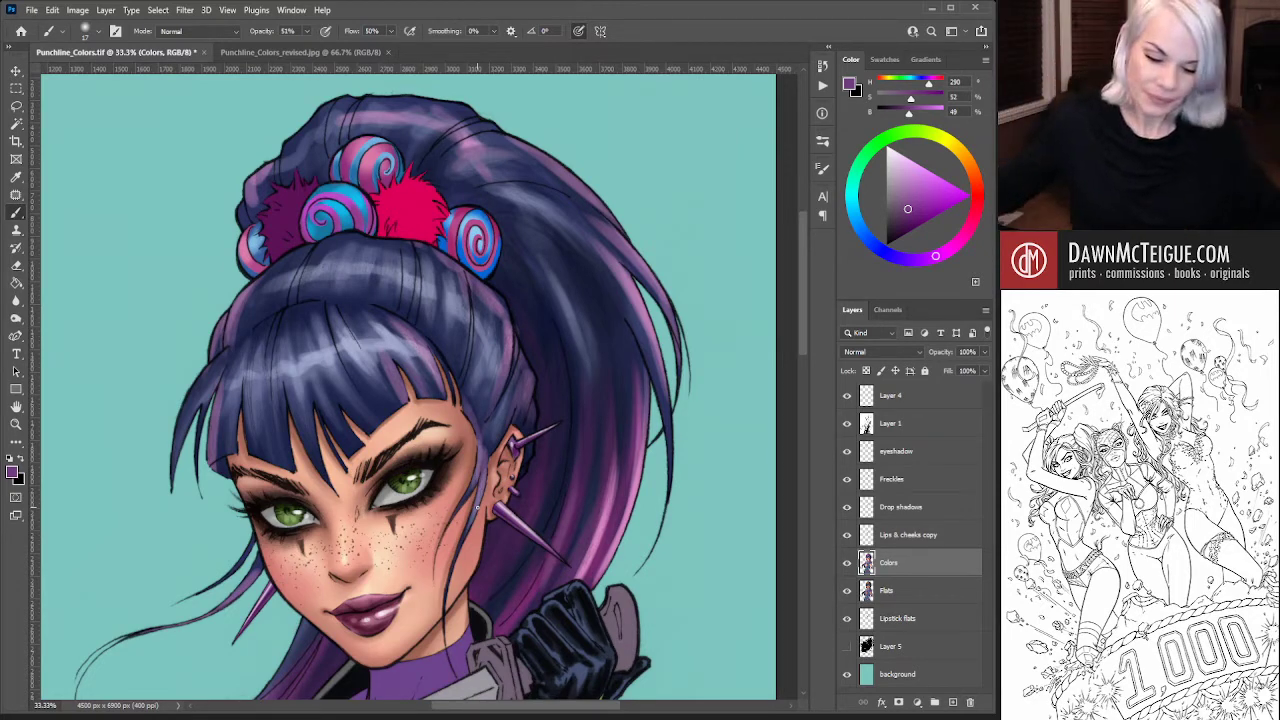
# Recolour the purple ear spikes and stud, trying green and teal hues before settling on a muted blue-grey
pyautogui.keyDown('alt'); pyautogui.click(560, 352); pyautogui.keyUp('alt')
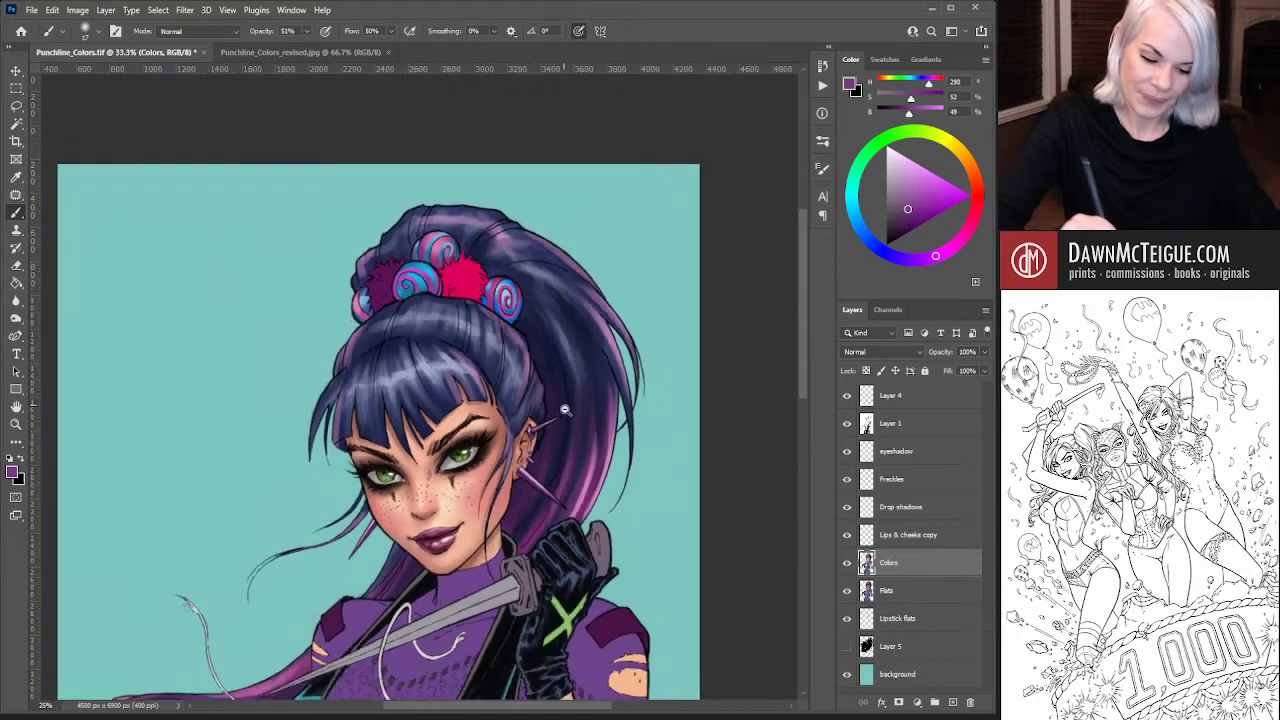
pyautogui.keyDown('alt'); pyautogui.click(565, 410); pyautogui.keyUp('alt')
pyautogui.keyDown('alt'); pyautogui.click(600, 460); pyautogui.keyUp('alt')
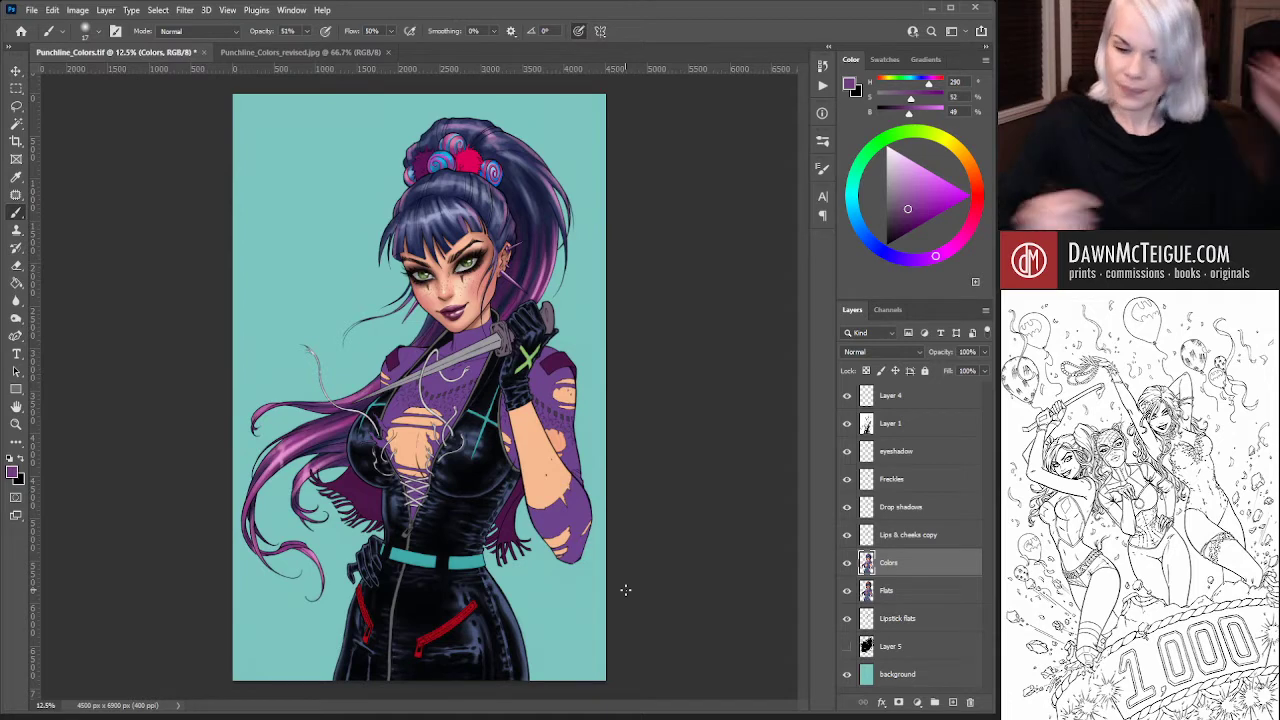
pyautogui.click(542, 275)
pyautogui.click(549, 343)
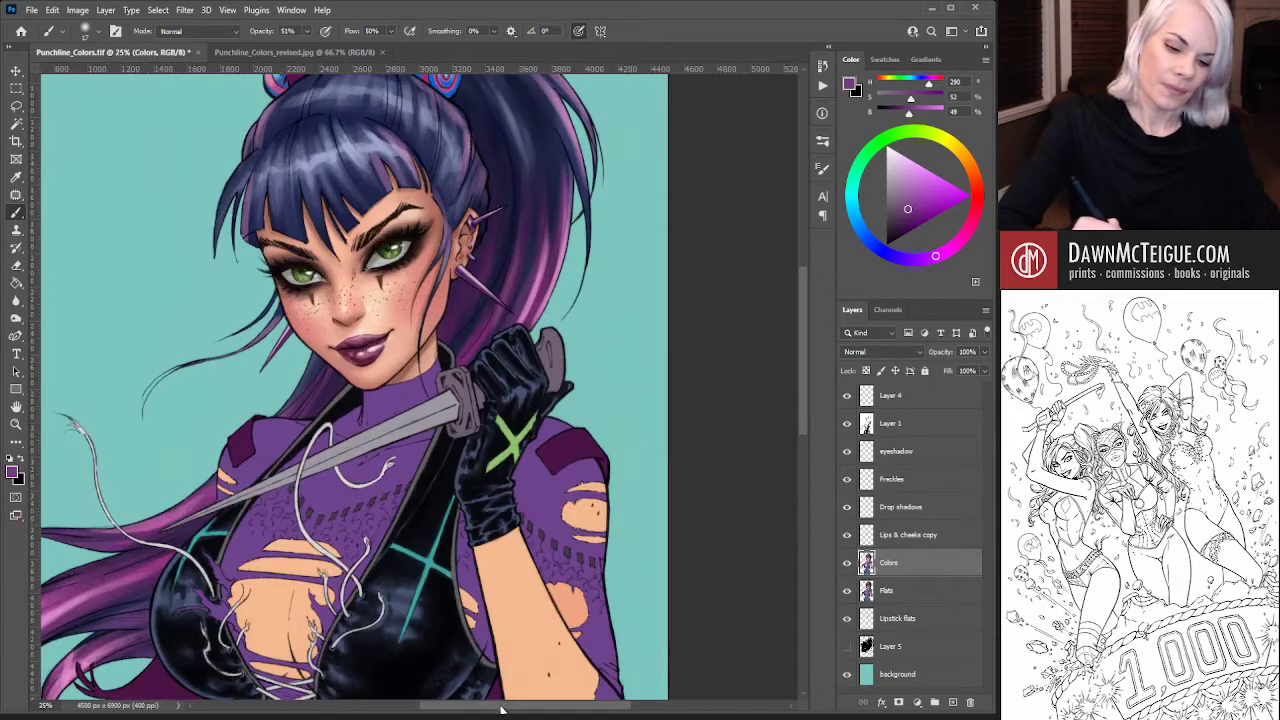
pyautogui.press('alt')
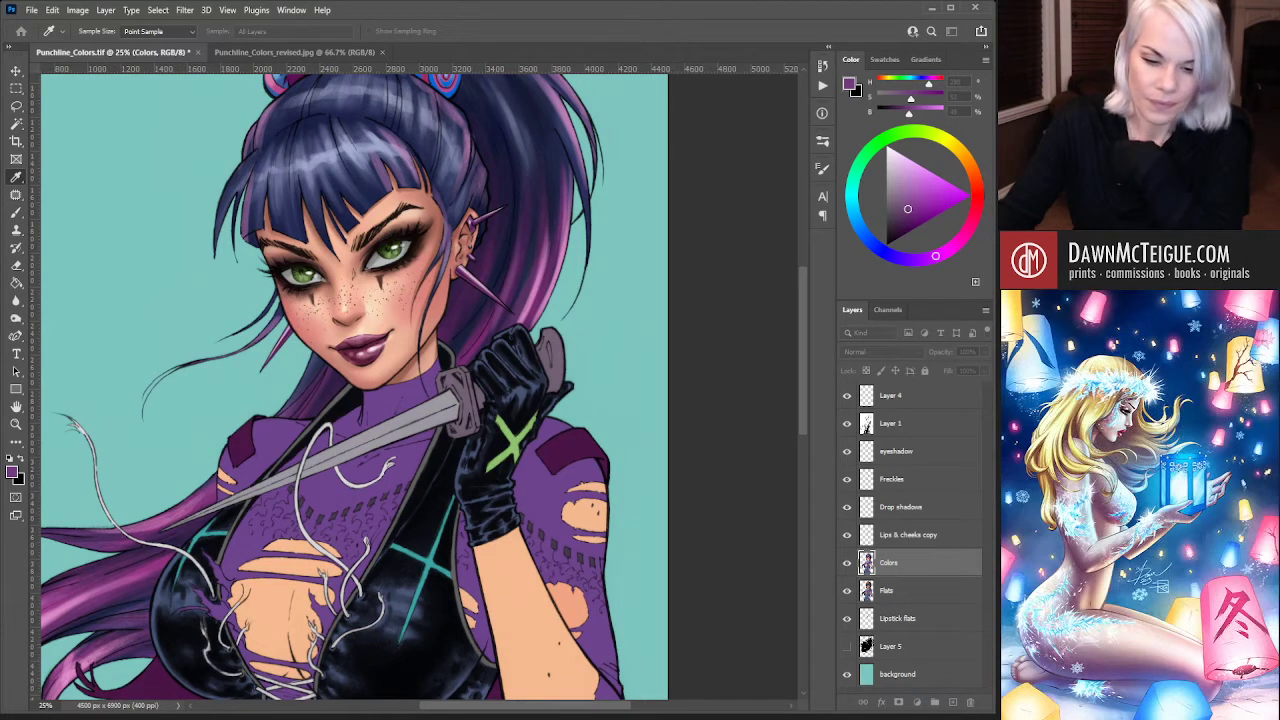
pyautogui.hotkey('ctrl', 'z')
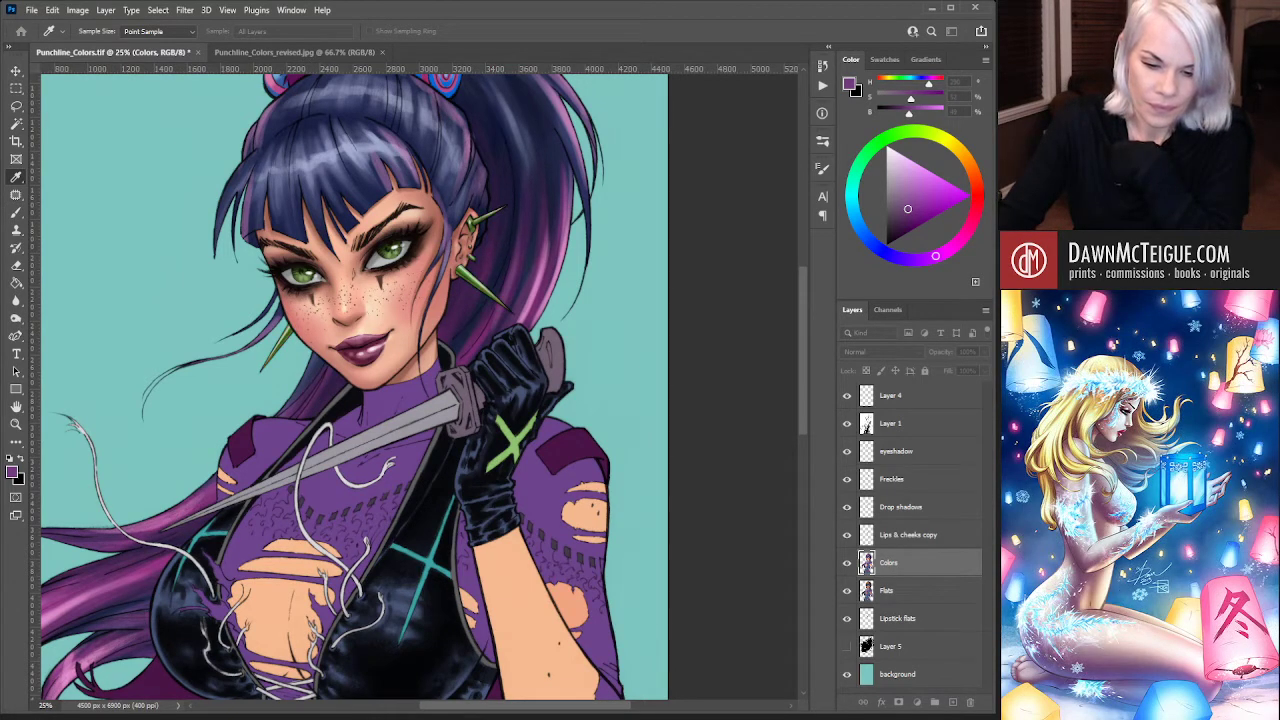
pyautogui.hotkey('ctrl', 'z')
pyautogui.hotkey('ctrl', 'shift', 'z')
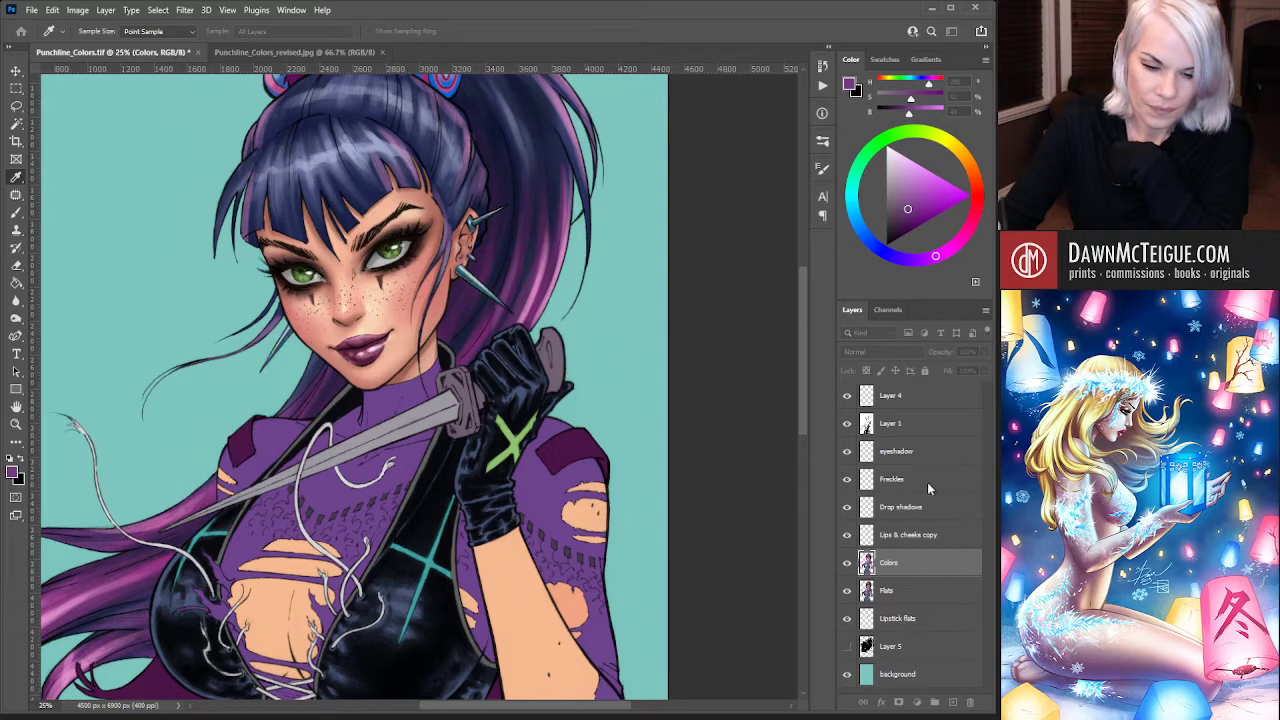
pyautogui.hotkey('ctrl', 'z')
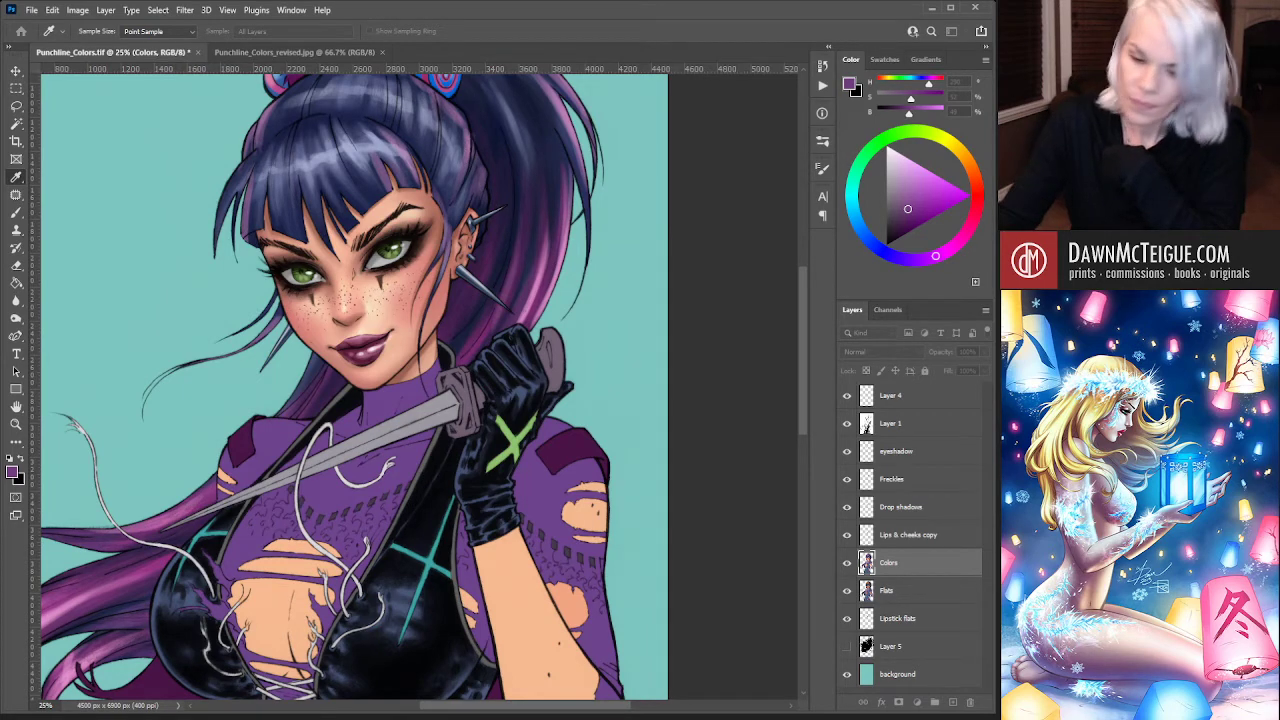
pyautogui.press('b')
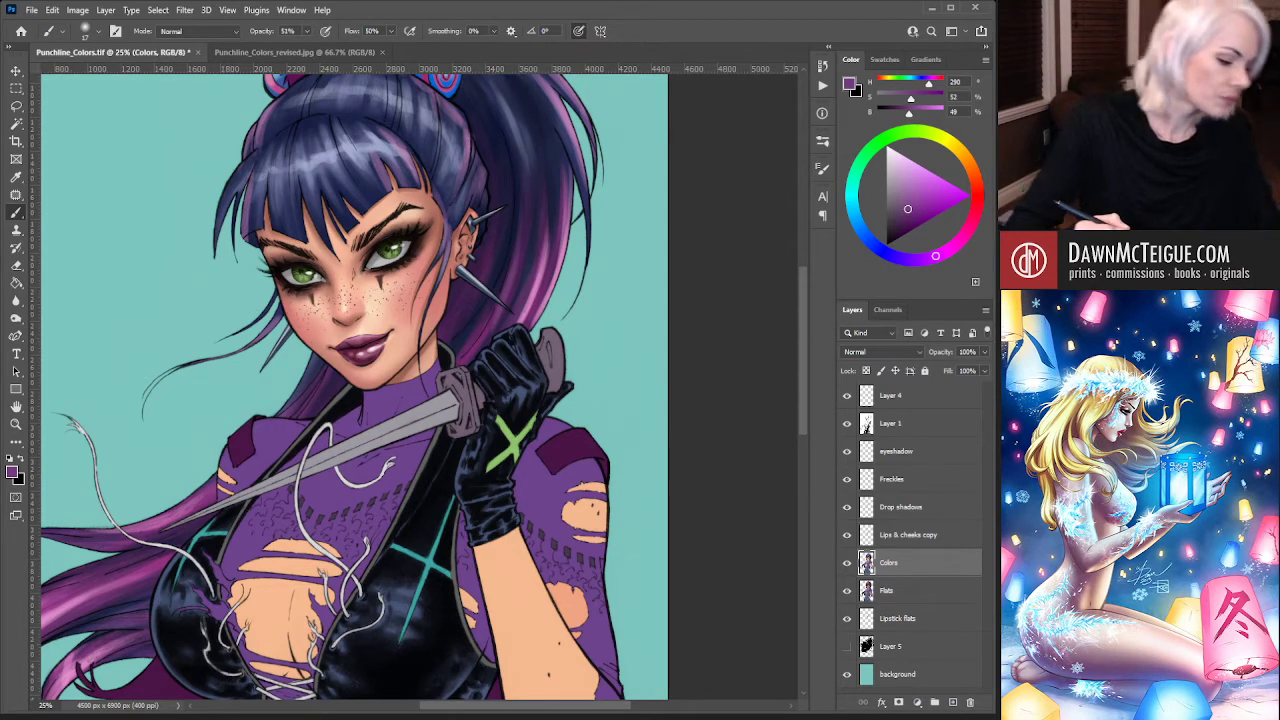
# Adjust the ear spikes' colour further, removing the blue tint to make them a neutral metallic grey
pyautogui.press('i')
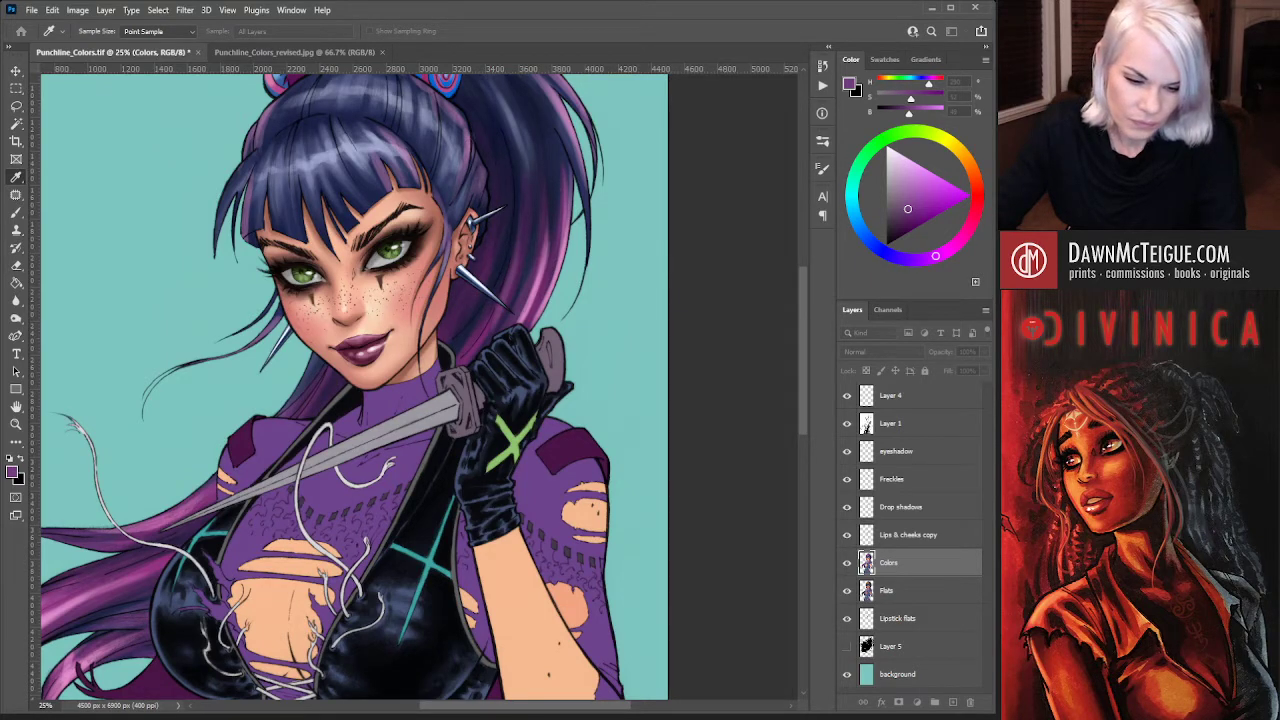
pyautogui.press('b')
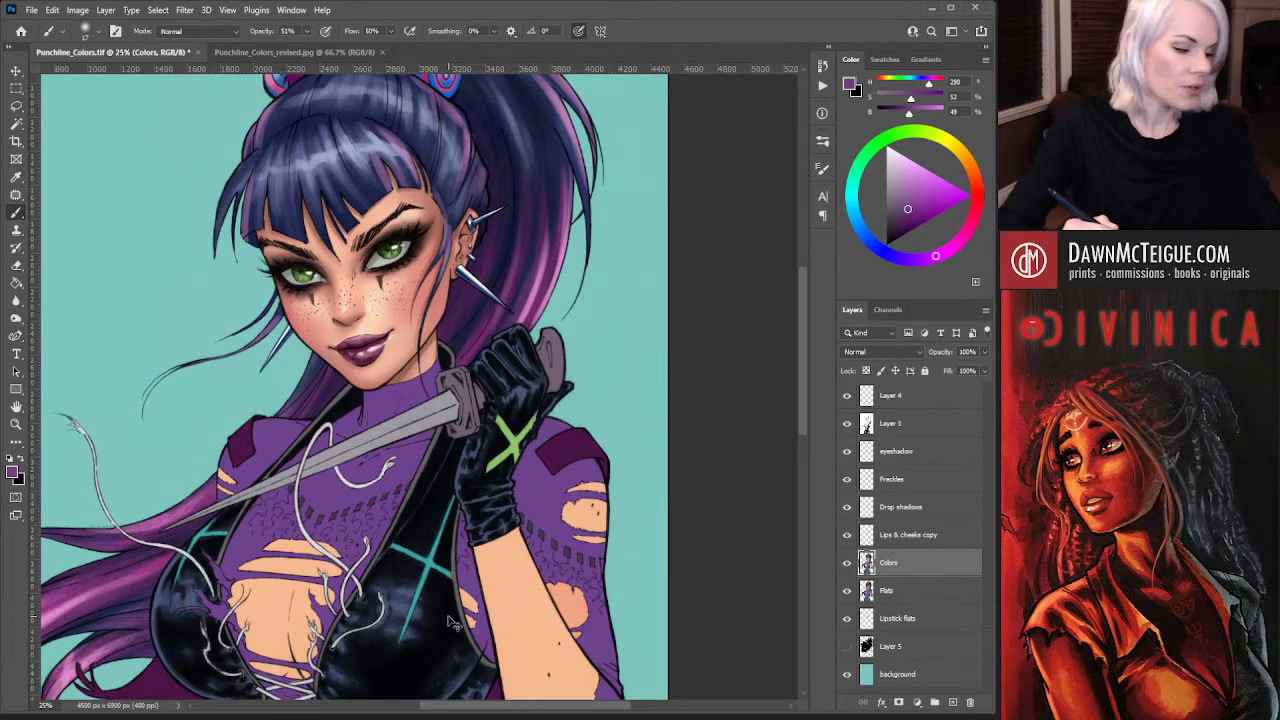
pyautogui.press('i')
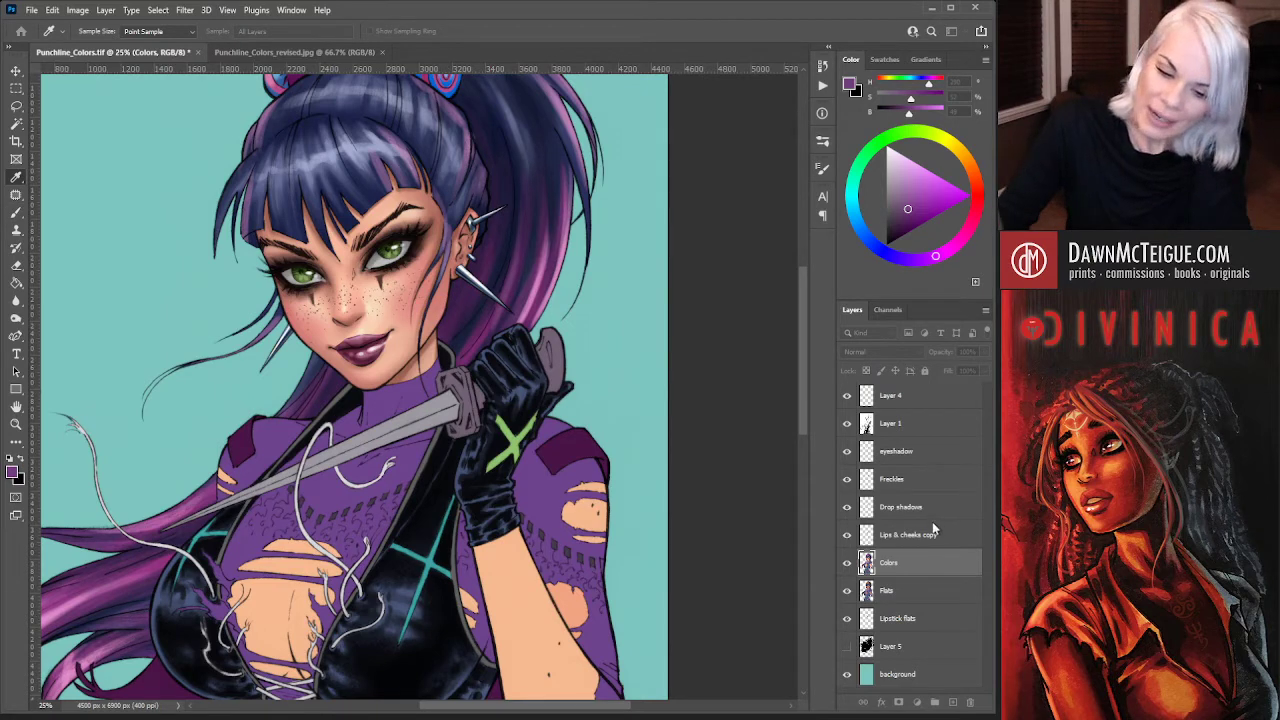
pyautogui.press('b')
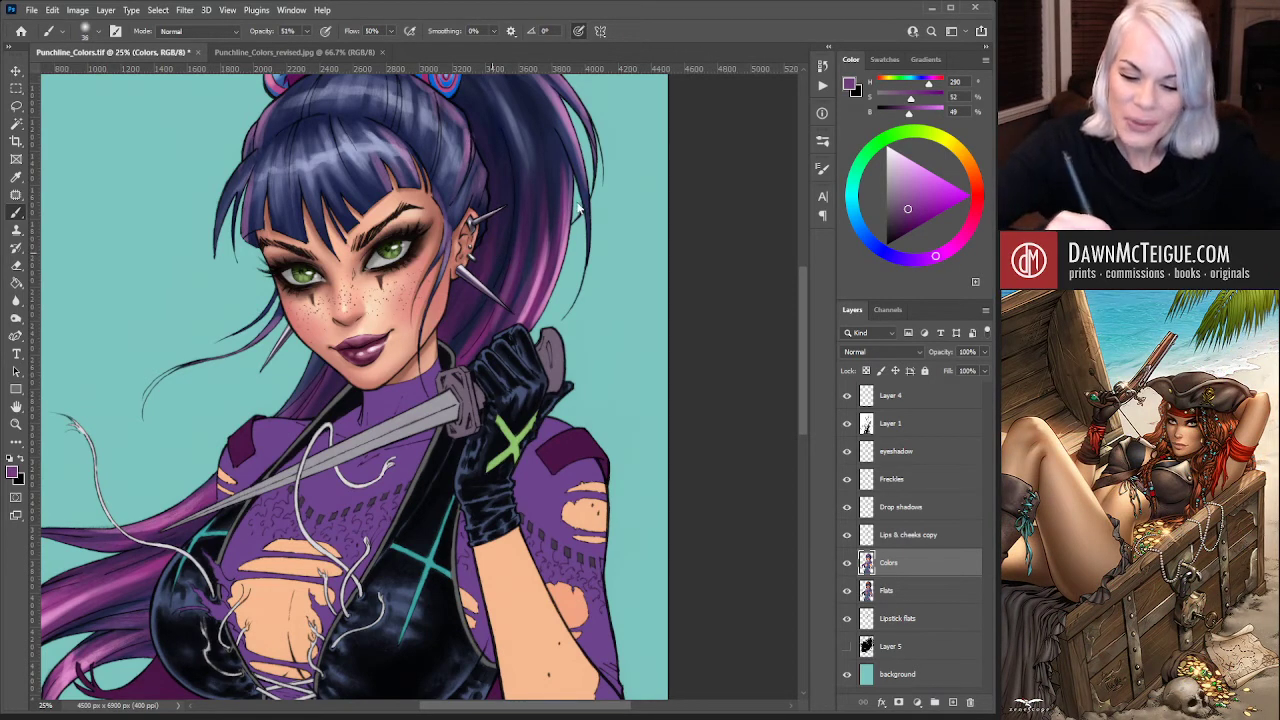
# Set the brush colour to dark grey (S 0, B 27) for the spikes' shading, and save the illustration
pyautogui.moveTo(900, 210); pyautogui.dragTo(886, 218)
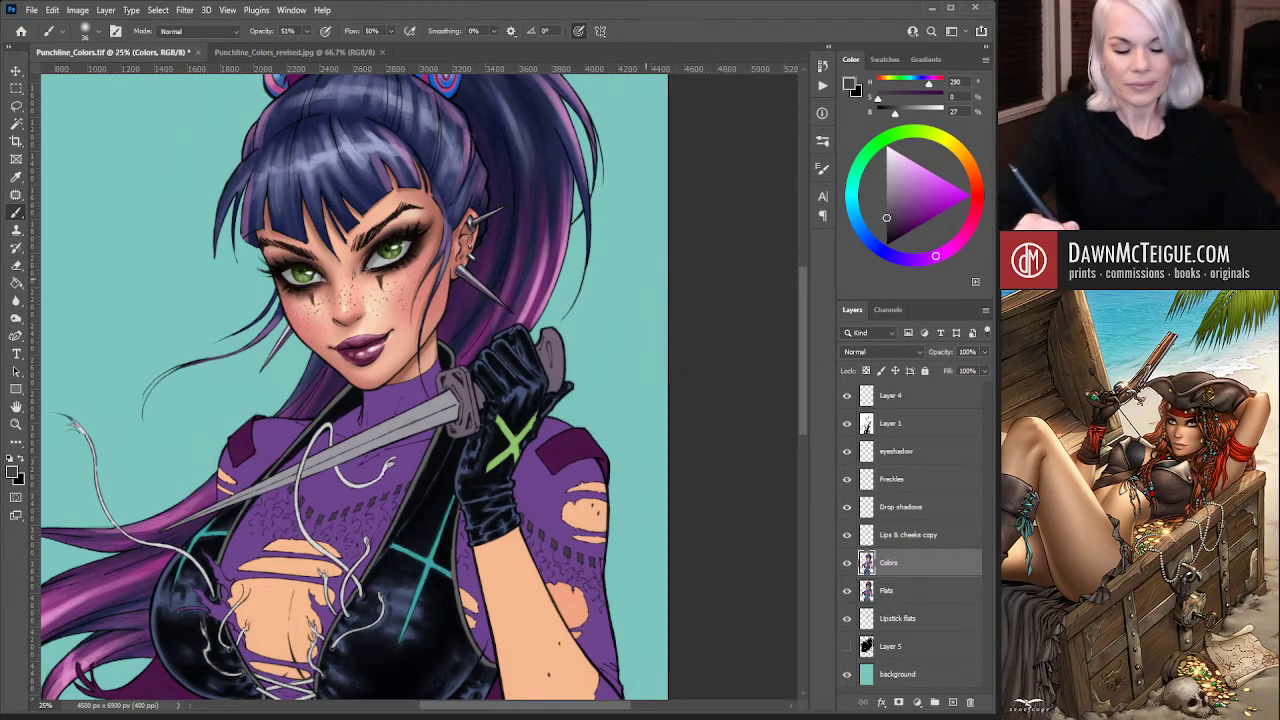
pyautogui.hotkey('ctrl', '-')
pyautogui.hotkey('ctrl', '-')
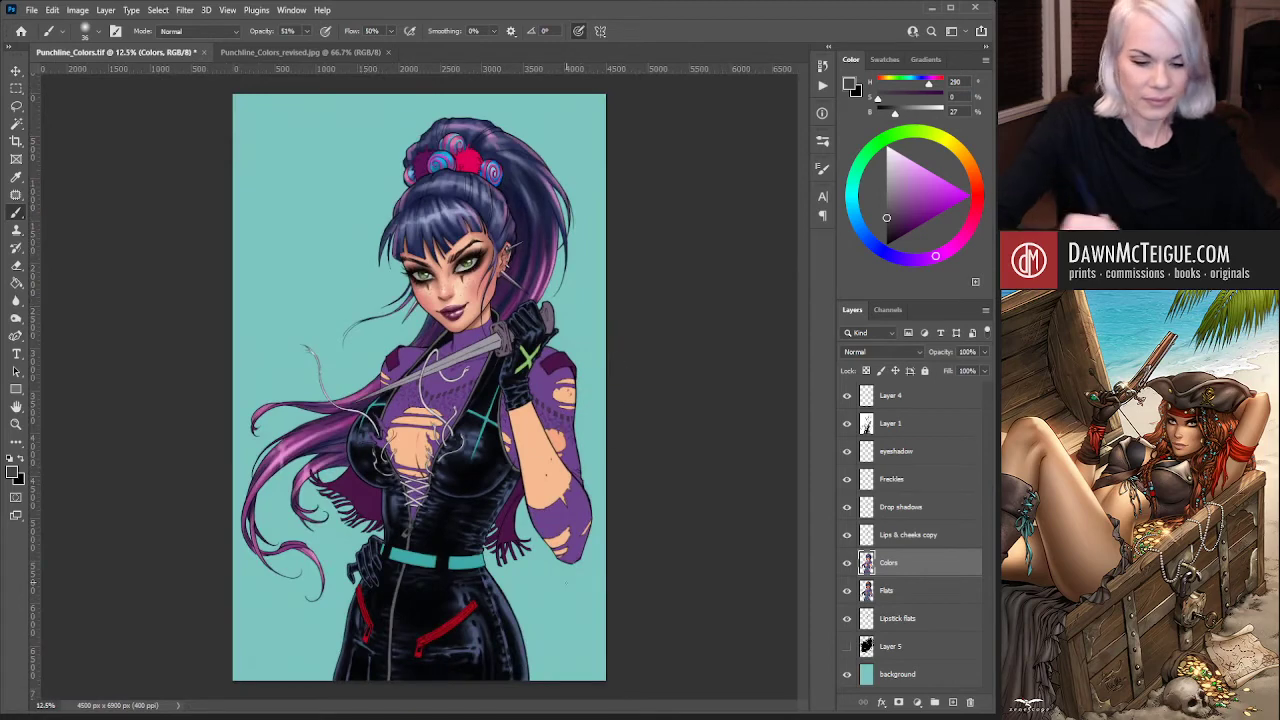
pyautogui.hotkey('ctrl', 's')
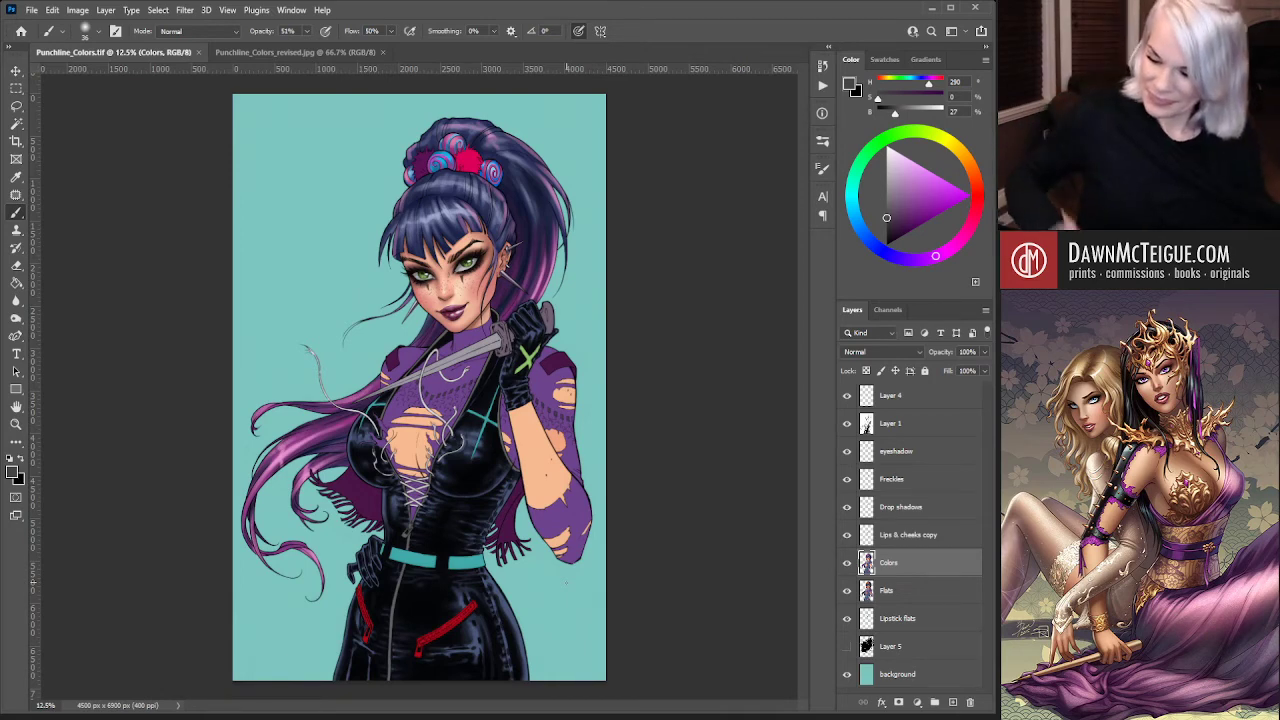
# Compare the face with and without the Lips & cheeks copy layer, make that layer active, and sample the cheek's light peach for the brush
pyautogui.click(847, 535)
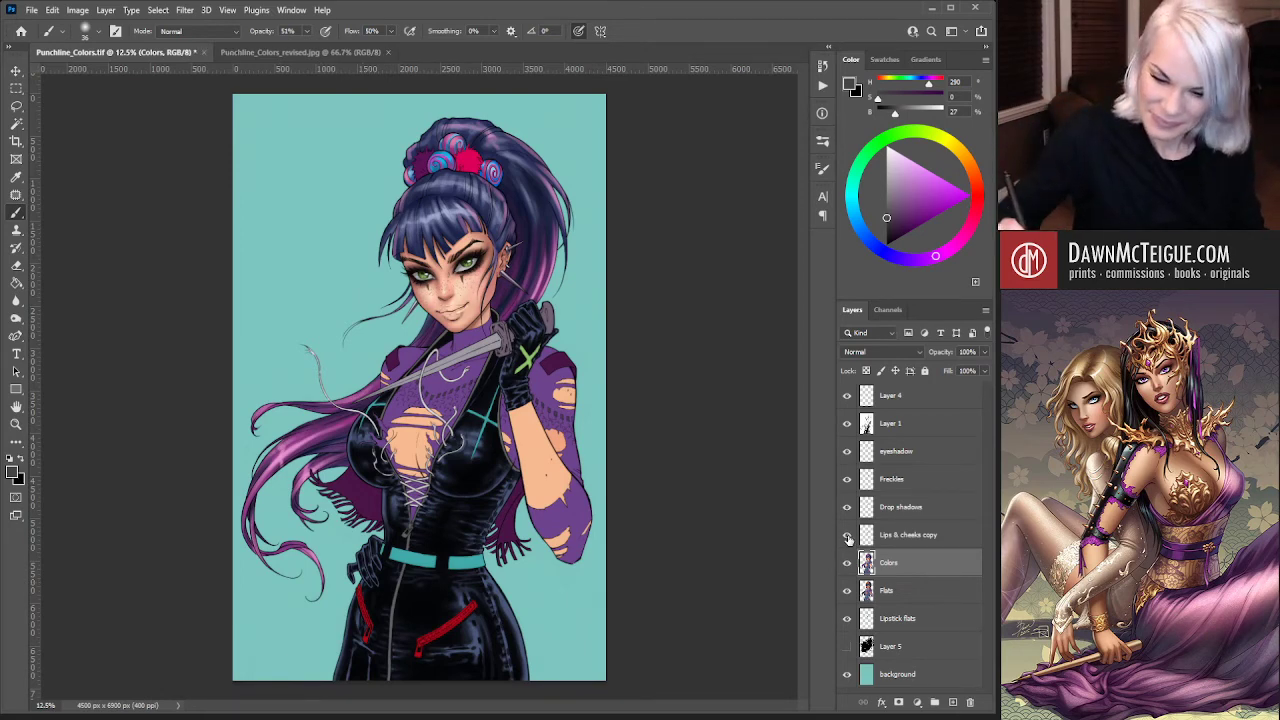
pyautogui.click(847, 535)
pyautogui.click(919, 538)
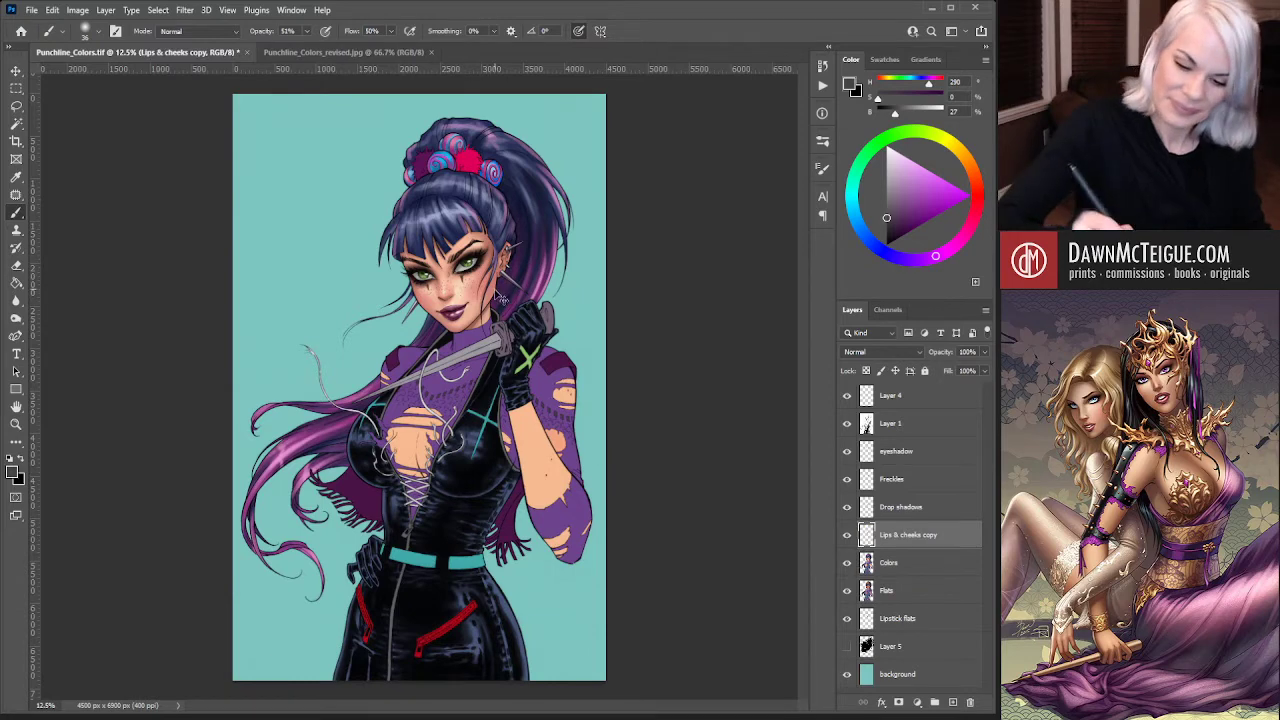
pyautogui.scroll(5, 494, 290)
pyautogui.moveTo(494, 290); pyautogui.dragTo(518, 437)
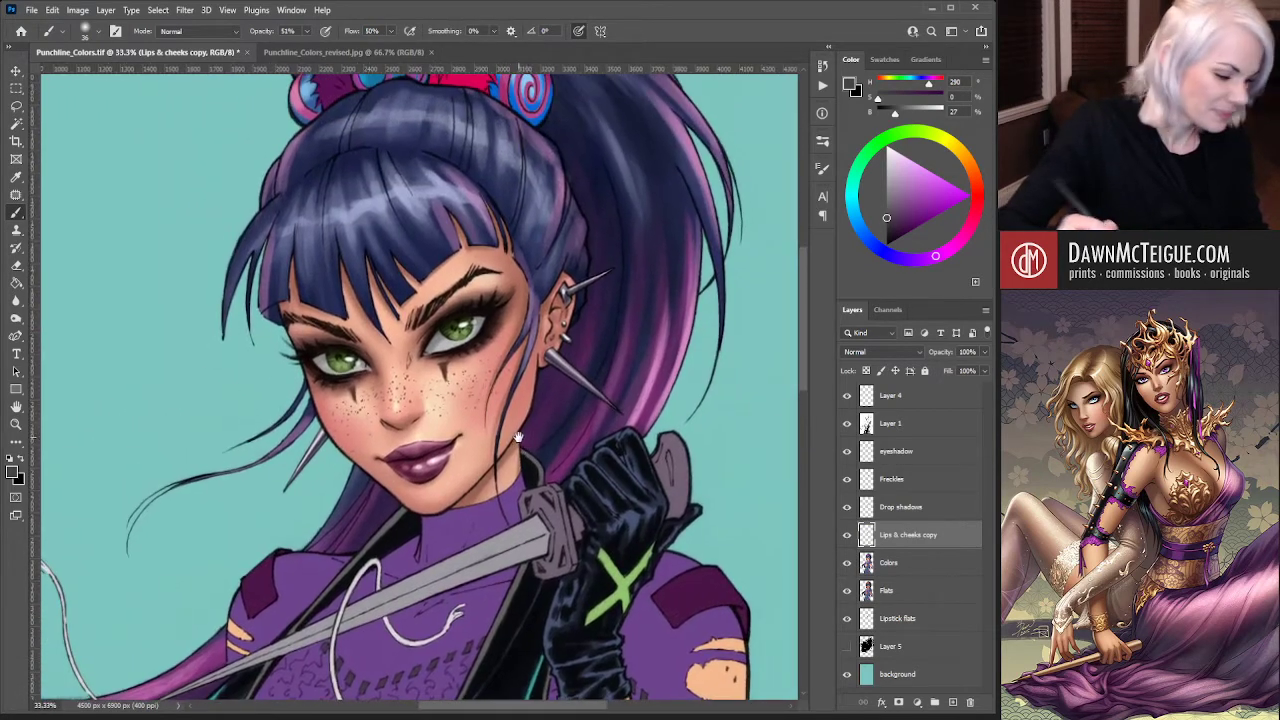
pyautogui.keyDown('alt'); pyautogui.click(488, 378); pyautogui.keyUp('alt')
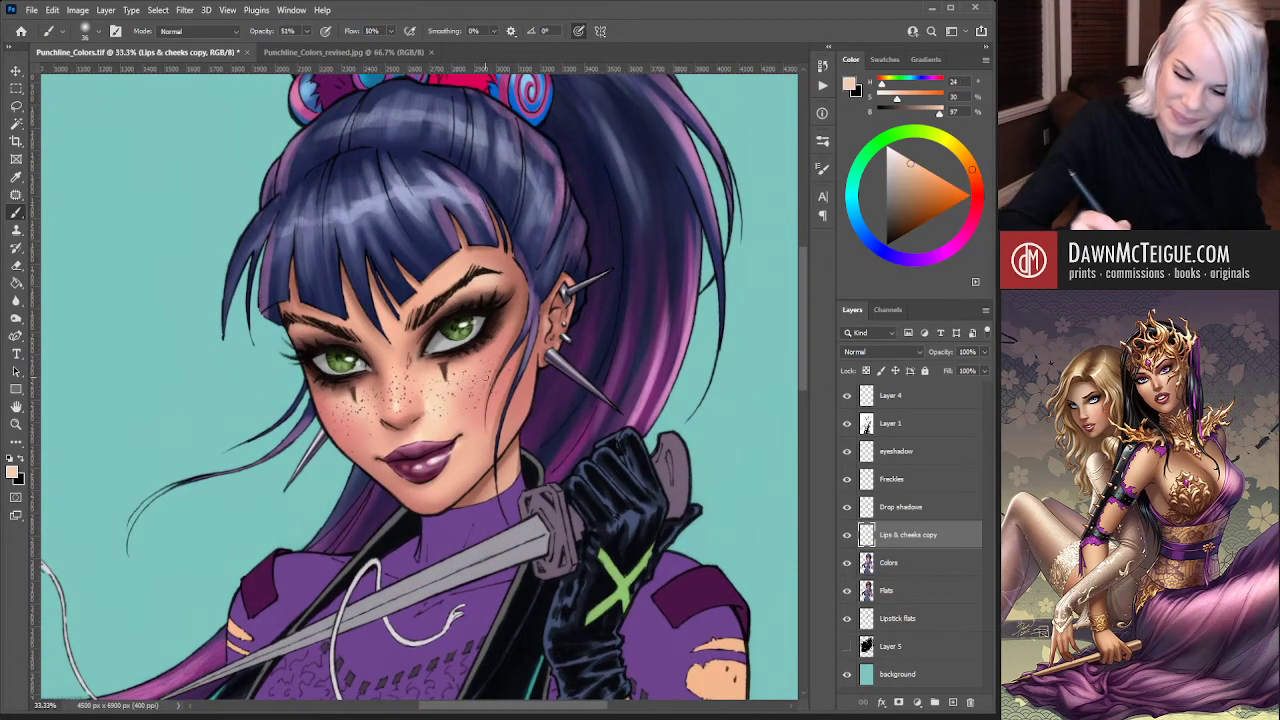
pyautogui.moveTo(572, 209); pyautogui.dragTo(601, 200)
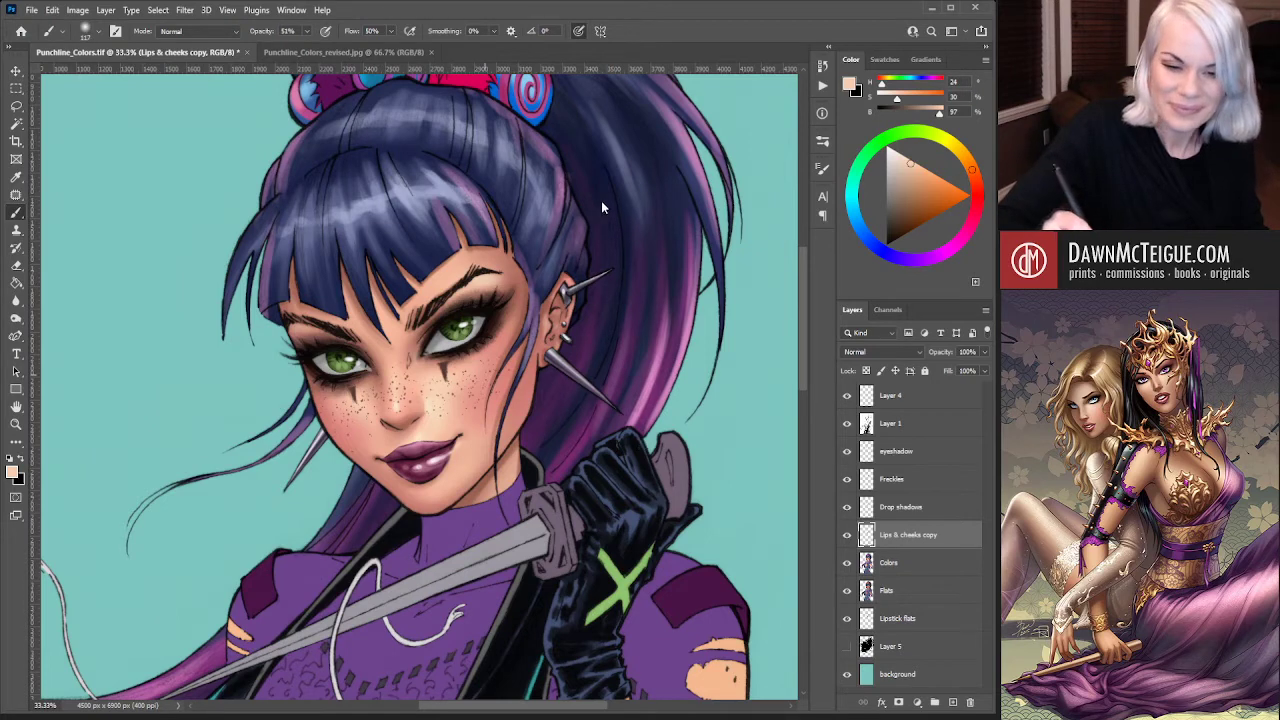
# Pick out the flat skin area on the Flats layer, and ready the Brush on the Lips & cheeks copy layer without the selection outline showing
pyautogui.click(905, 600)
pyautogui.press('w')
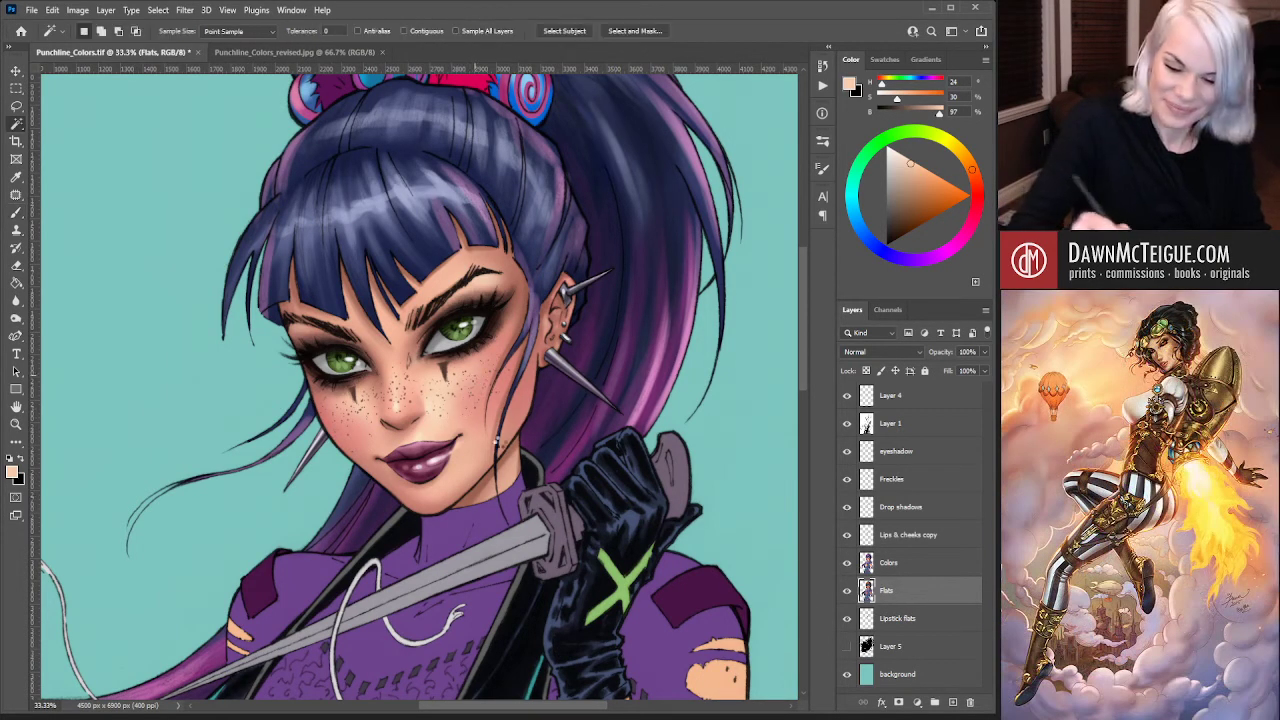
pyautogui.click(476, 383)
pyautogui.click(912, 537)
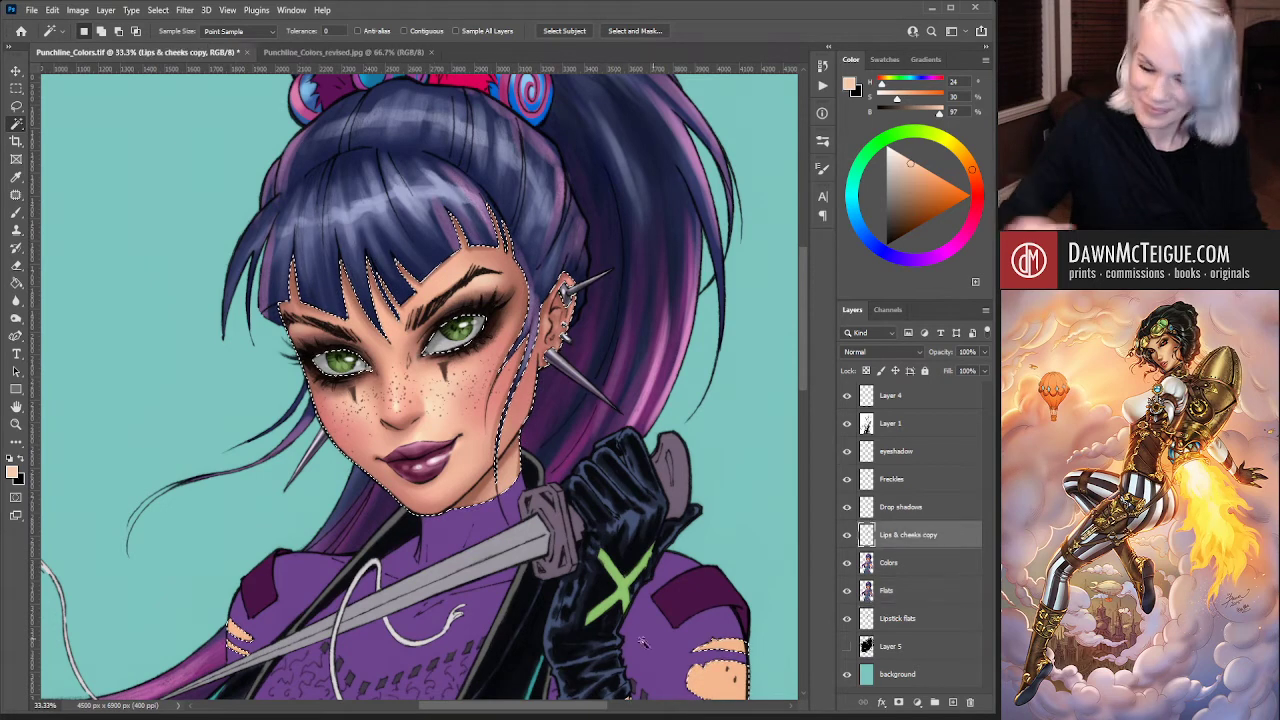
pyautogui.hotkey('ctrl', 'd')
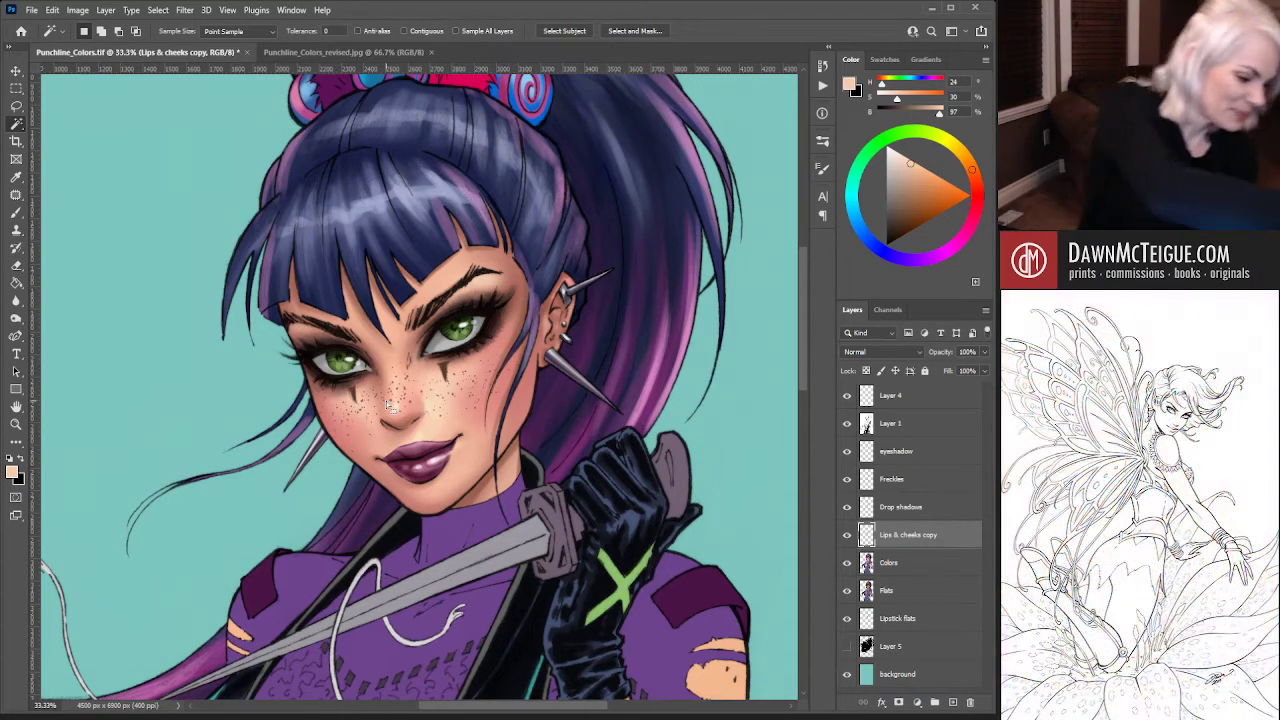
pyautogui.press('b')
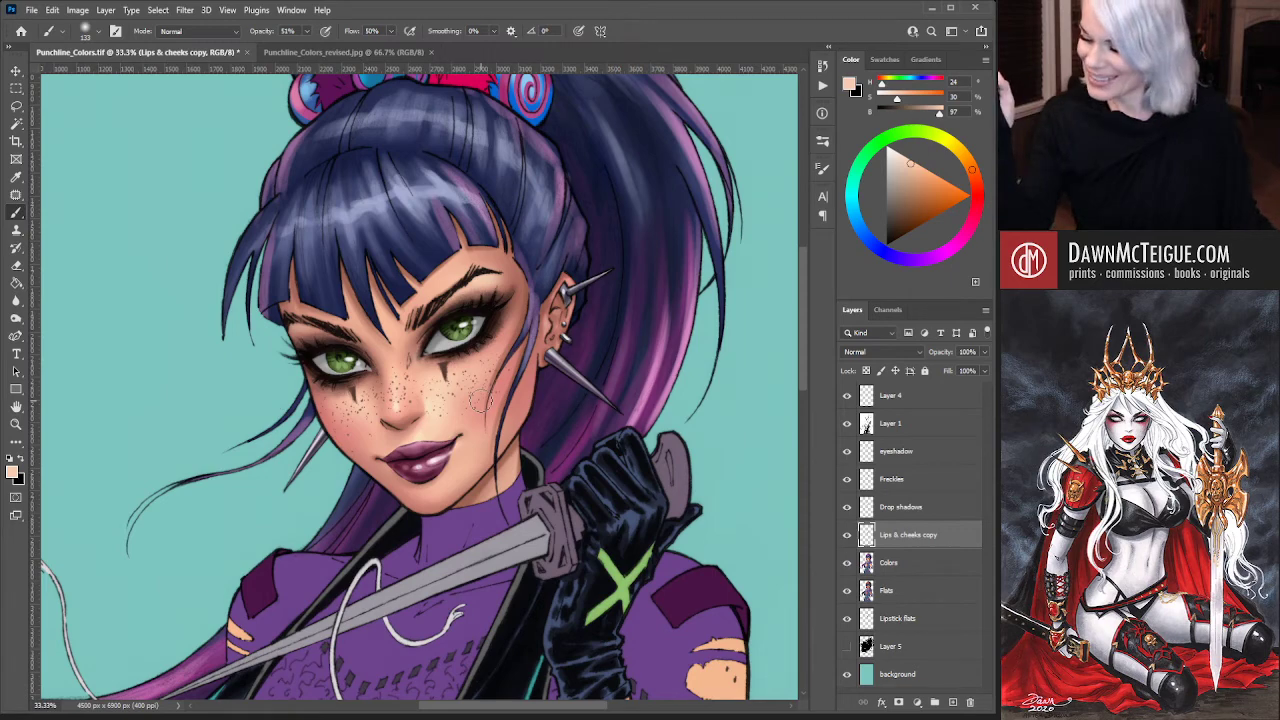
# Save the illustration, and add a short light peach brush stroke to the face near the mouth
pyautogui.scroll(-1, 579, 410)
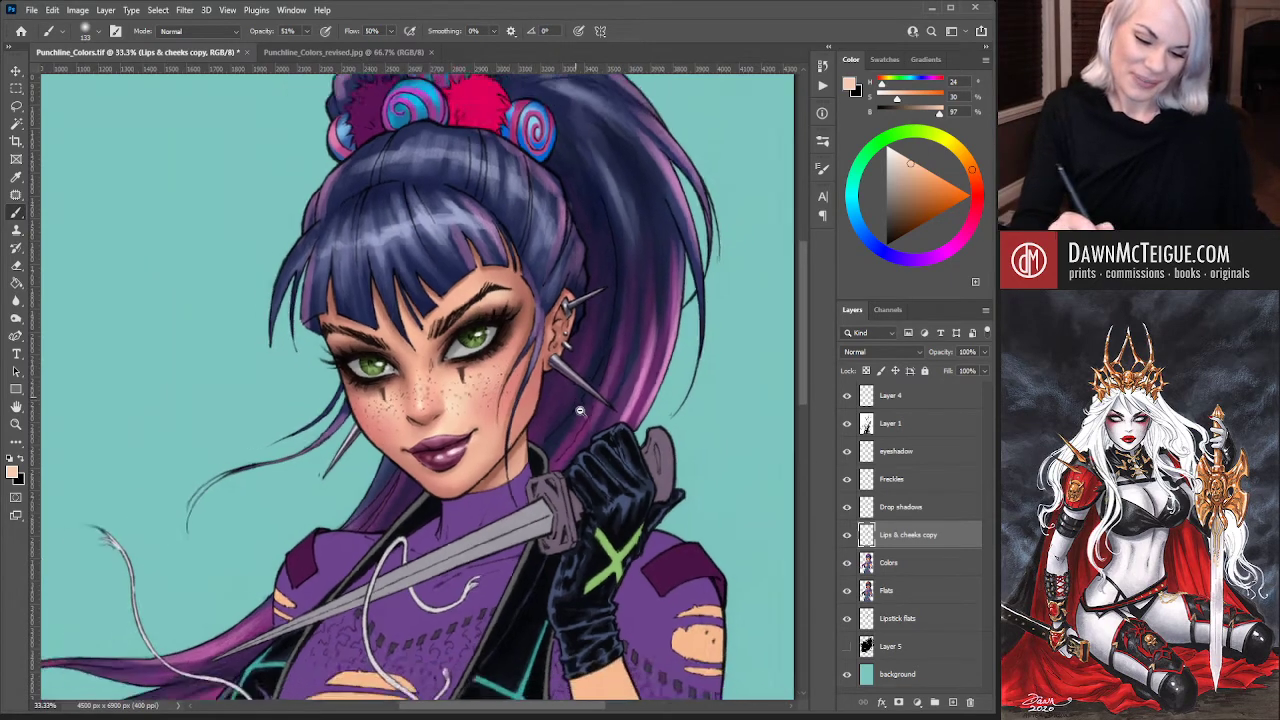
pyautogui.scroll(-3, 579, 410)
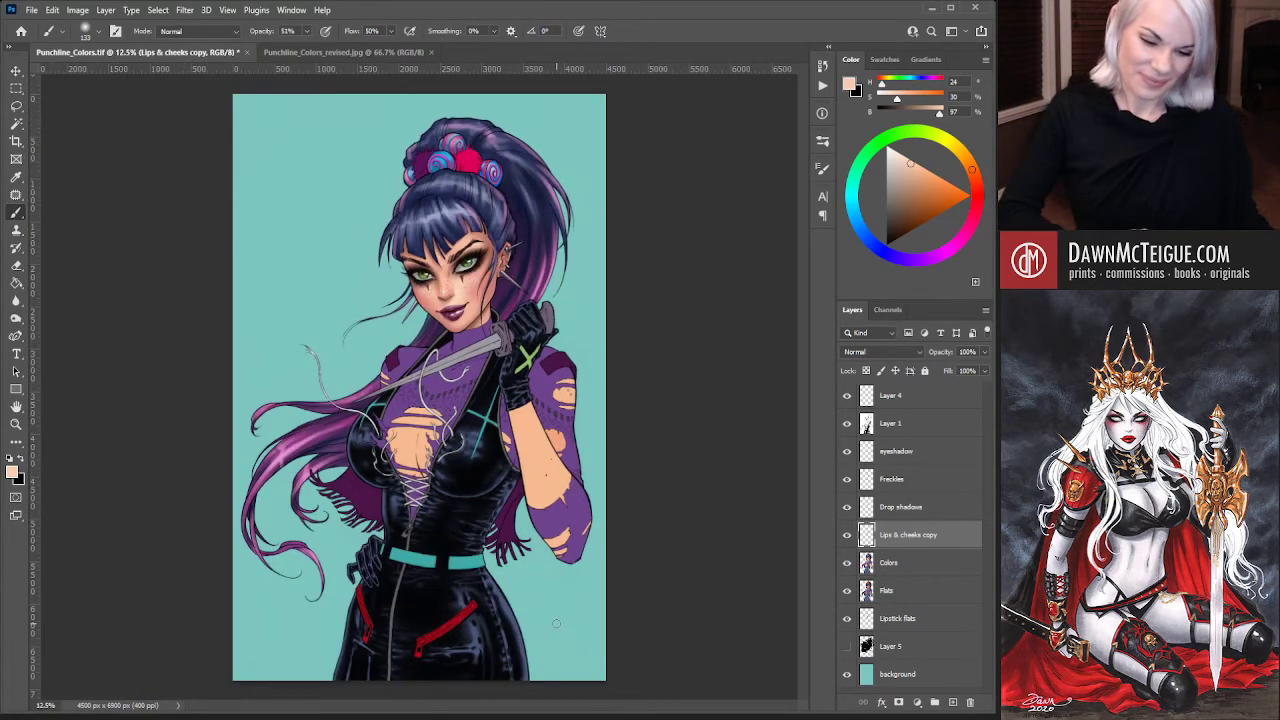
pyautogui.hotkey('ctrl', 's')
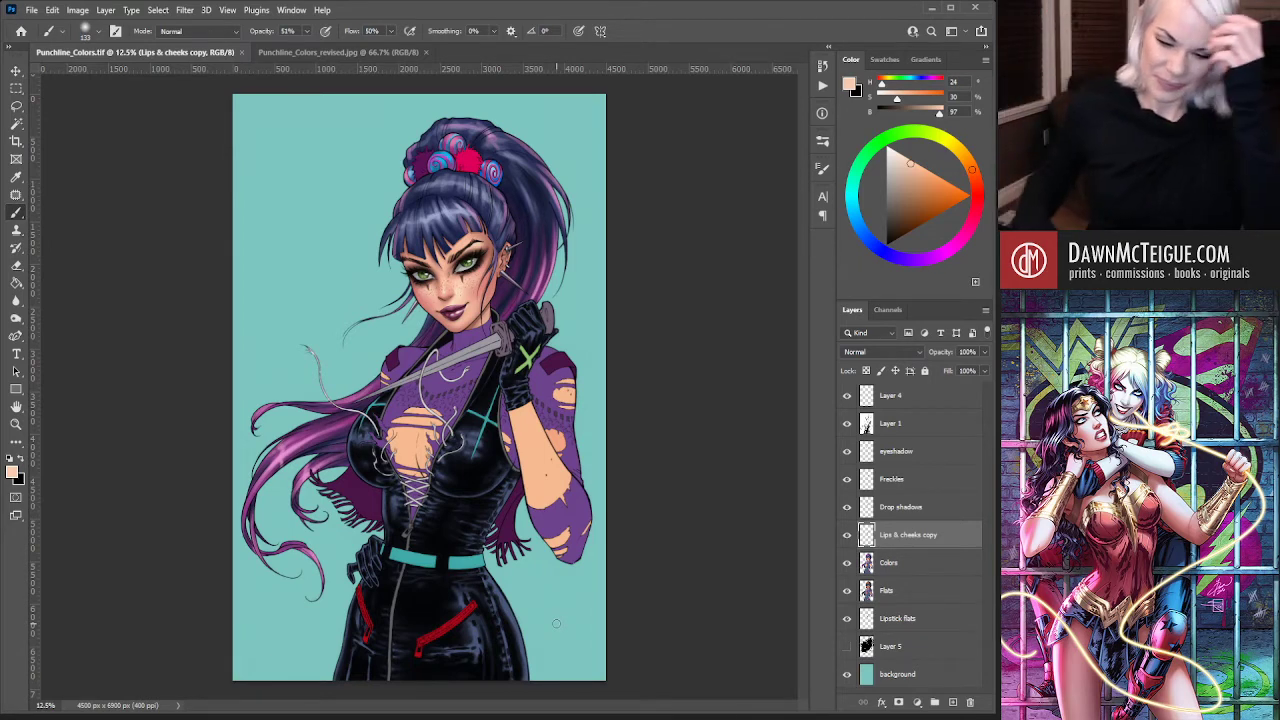
pyautogui.moveTo(464, 288); pyautogui.dragTo(472, 280)
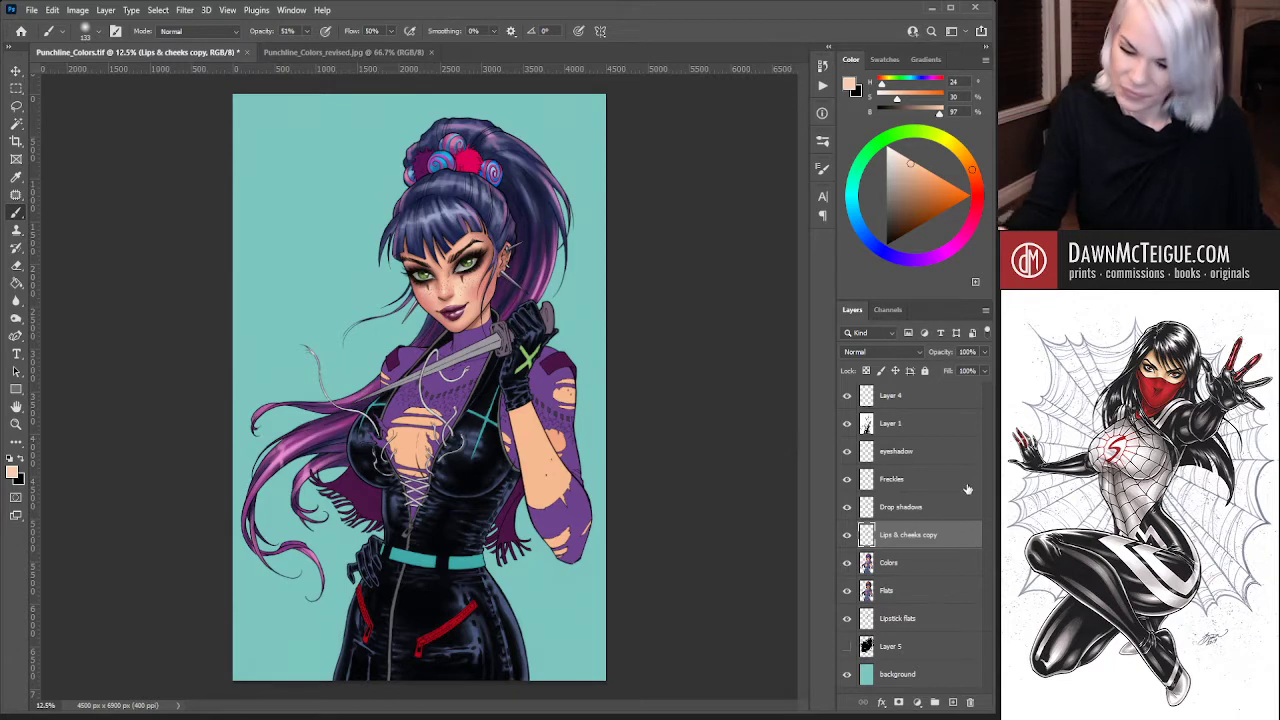
# Select all skin areas from the Flats layer, make the Colors layer active, and hide the selection outline and guides for brushing
pyautogui.click(910, 591)
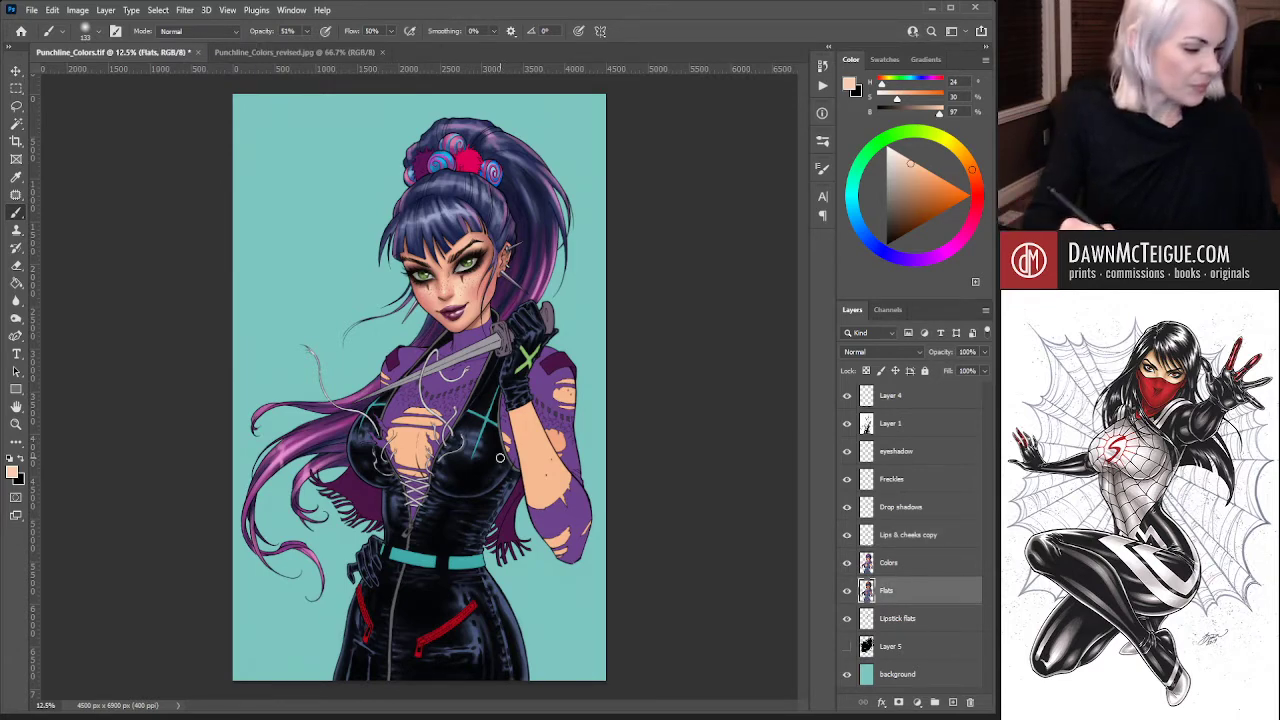
pyautogui.press('w')
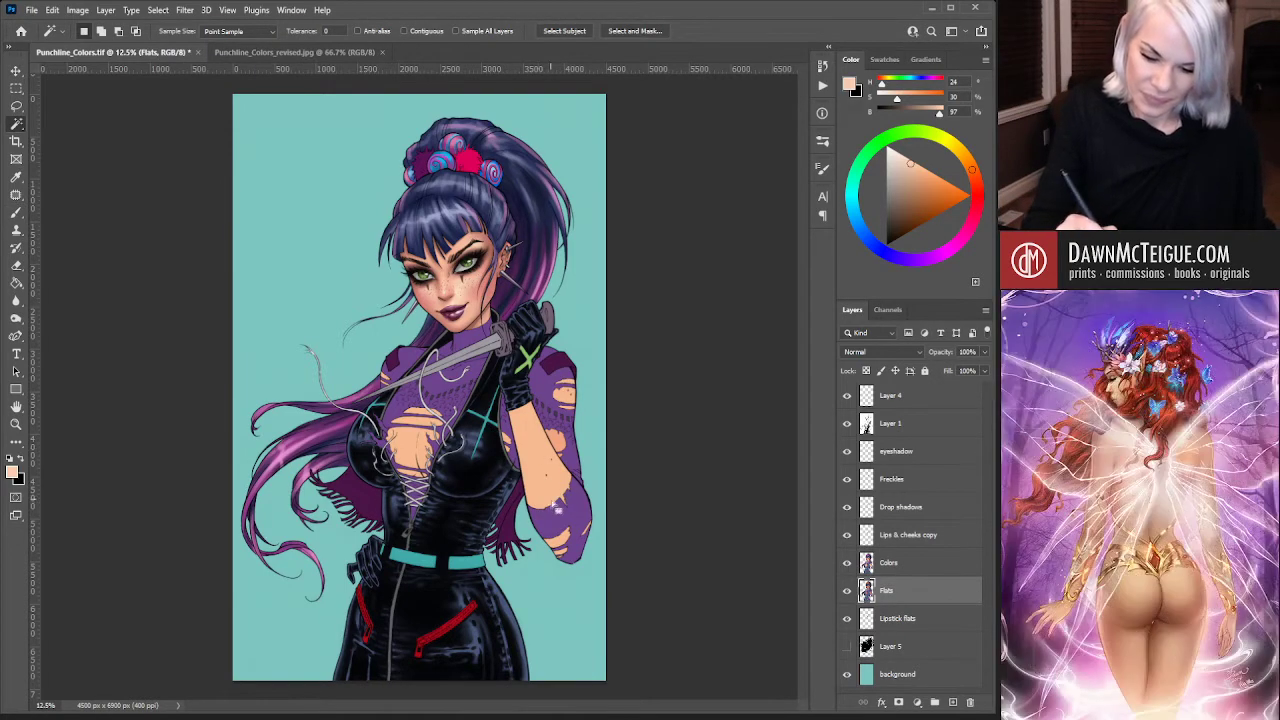
pyautogui.click(556, 476)
pyautogui.click(918, 563)
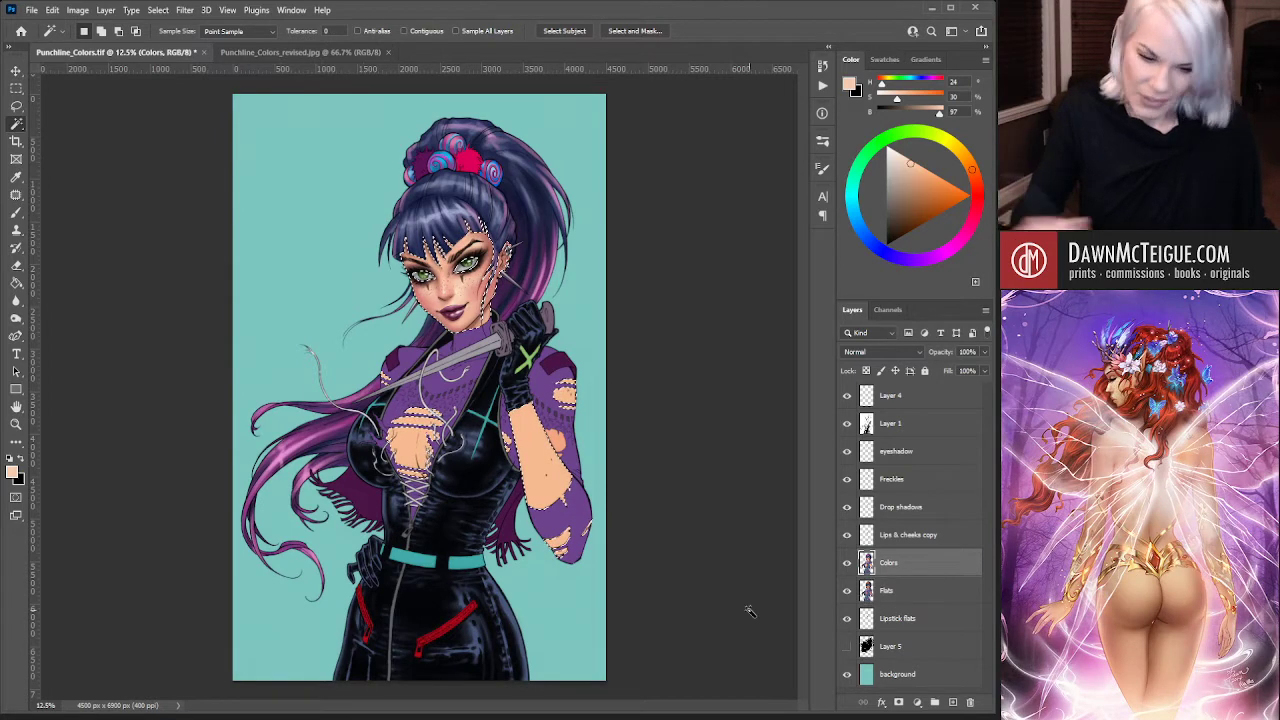
pyautogui.hotkey('ctrl', ';')
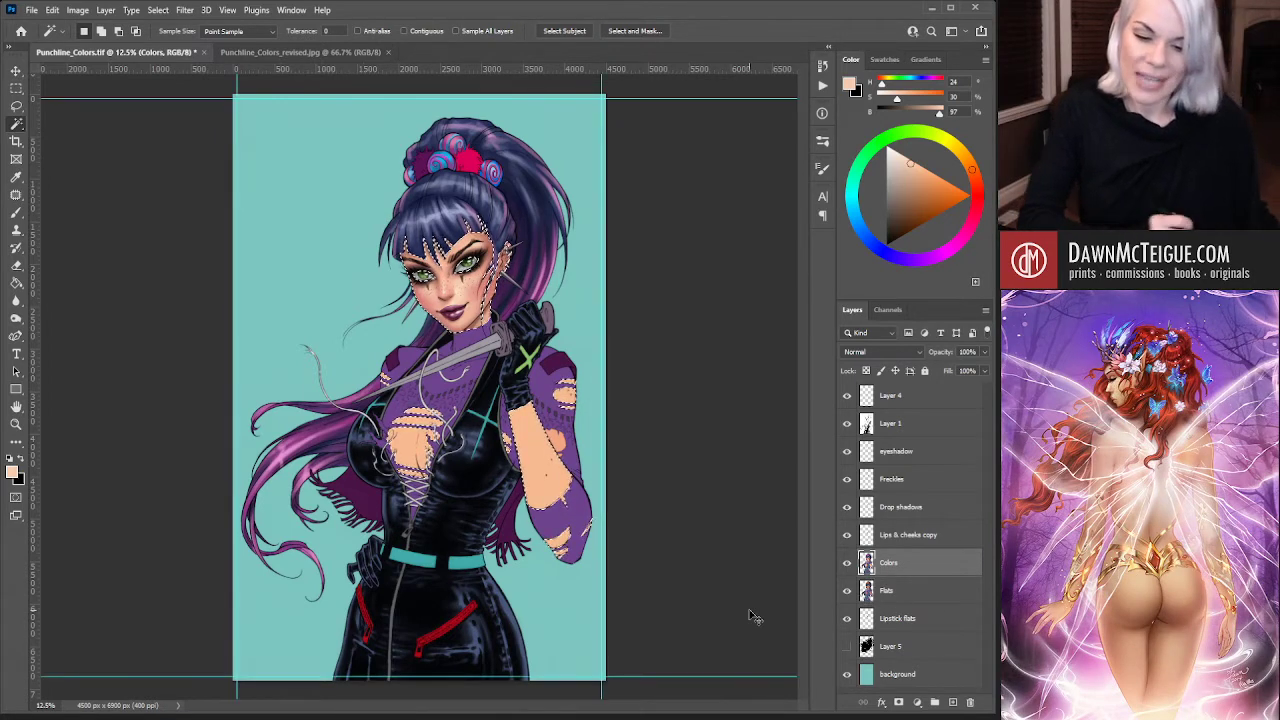
pyautogui.hotkey('ctrl', 'h')
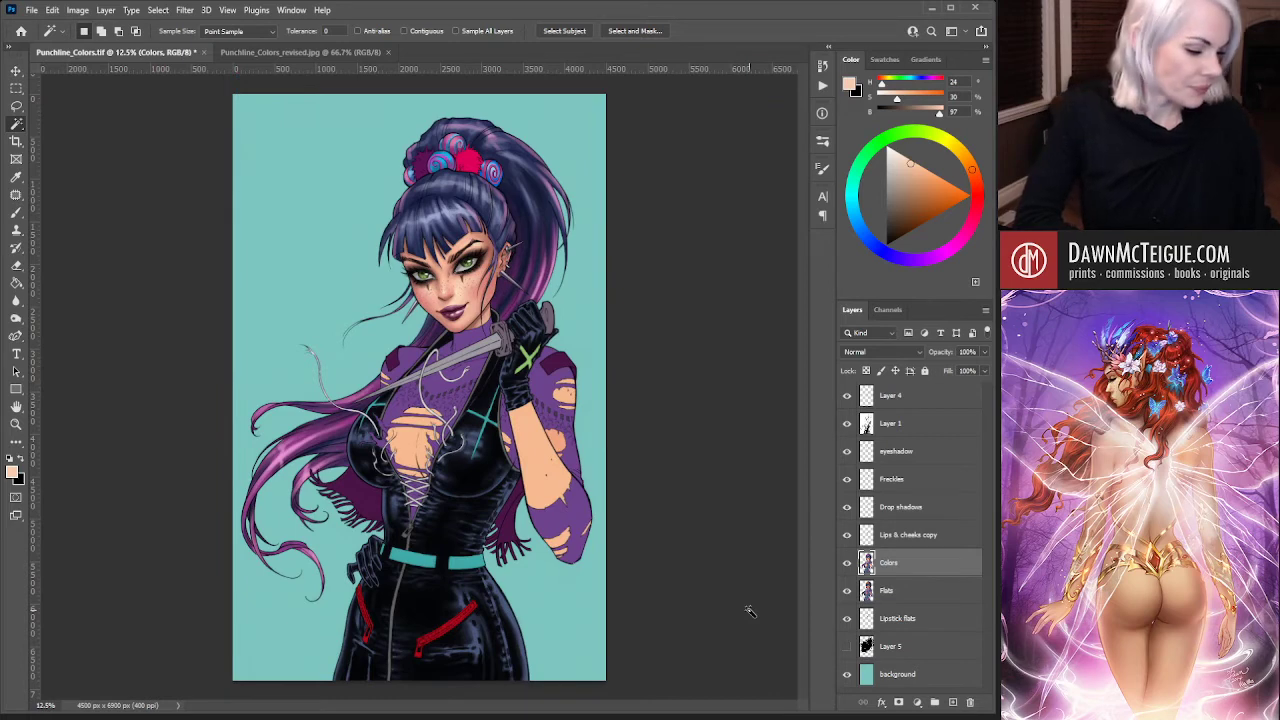
pyautogui.press('b')
# Shade the bare chest and forearm with skin tones sampled from the artwork, including a reddish brown (H 13, S 42, B 73)
pyautogui.scroll(1, 532, 414)
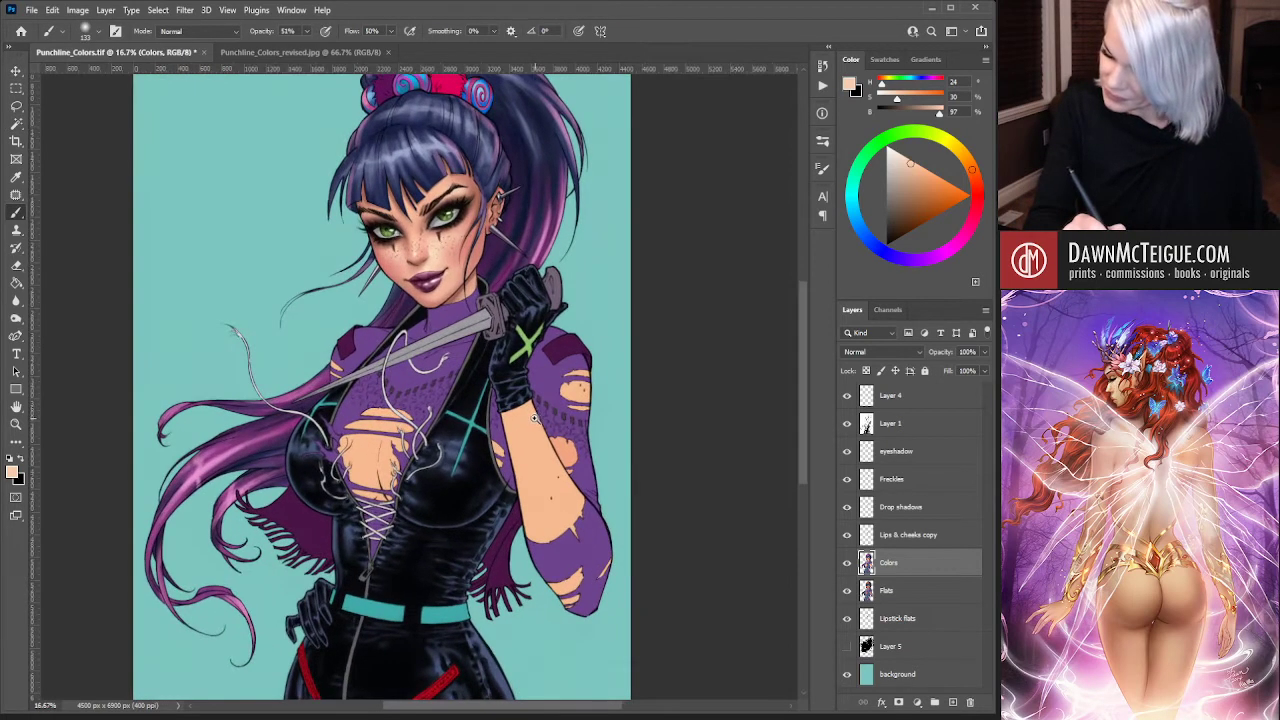
pyautogui.moveTo(504, 437); pyautogui.dragTo(582, 457)
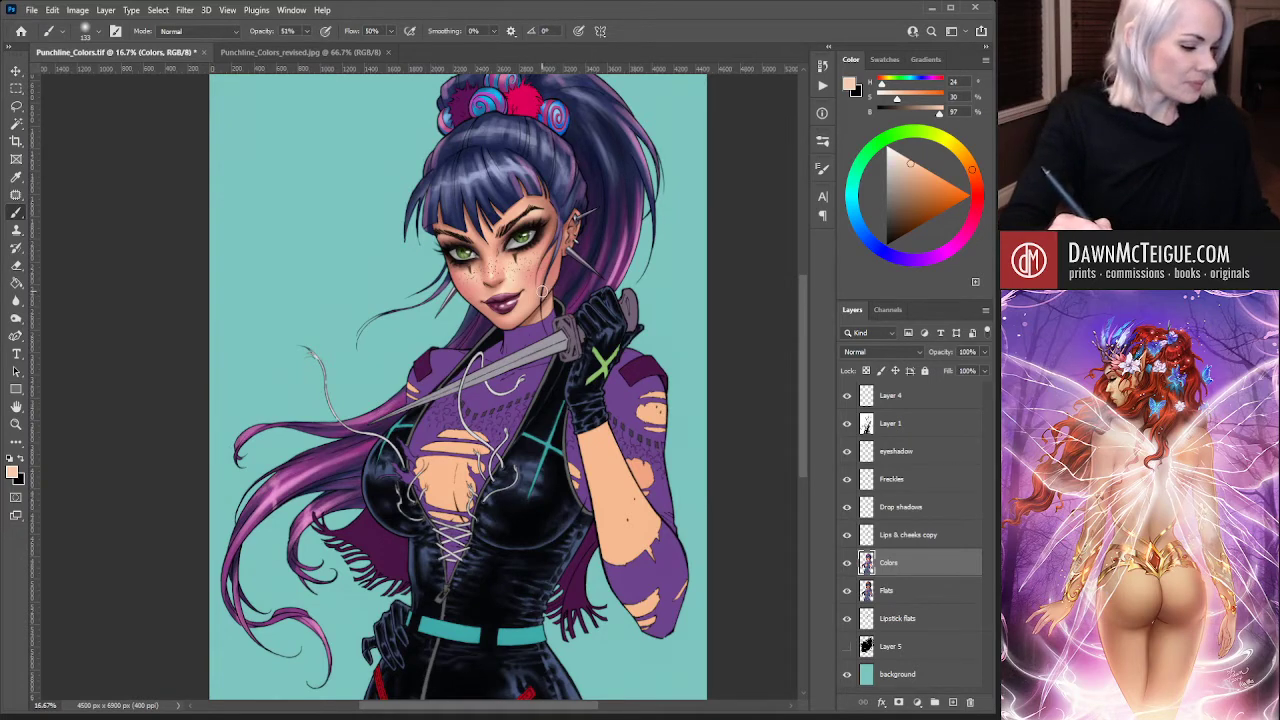
pyautogui.press('g')
pyautogui.keyDown('alt'); pyautogui.click(538, 288); pyautogui.keyUp('alt')
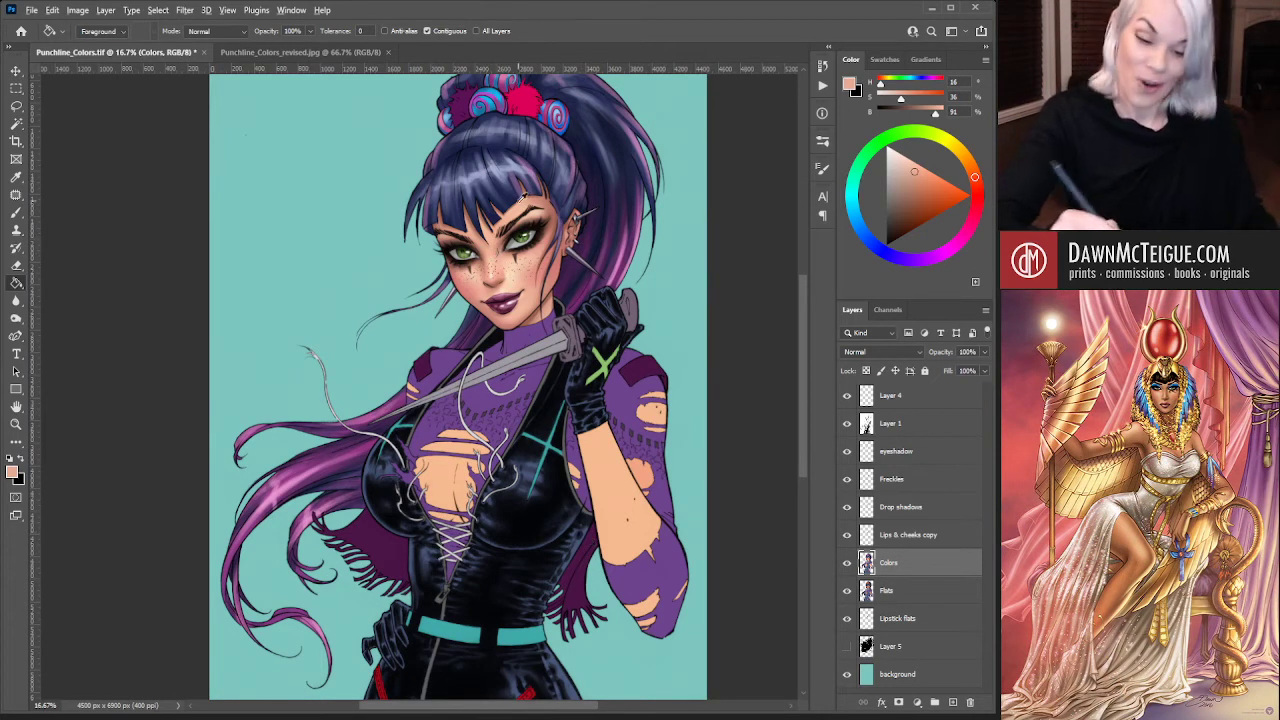
pyautogui.keyDown('alt'); pyautogui.click(492, 232); pyautogui.keyUp('alt')
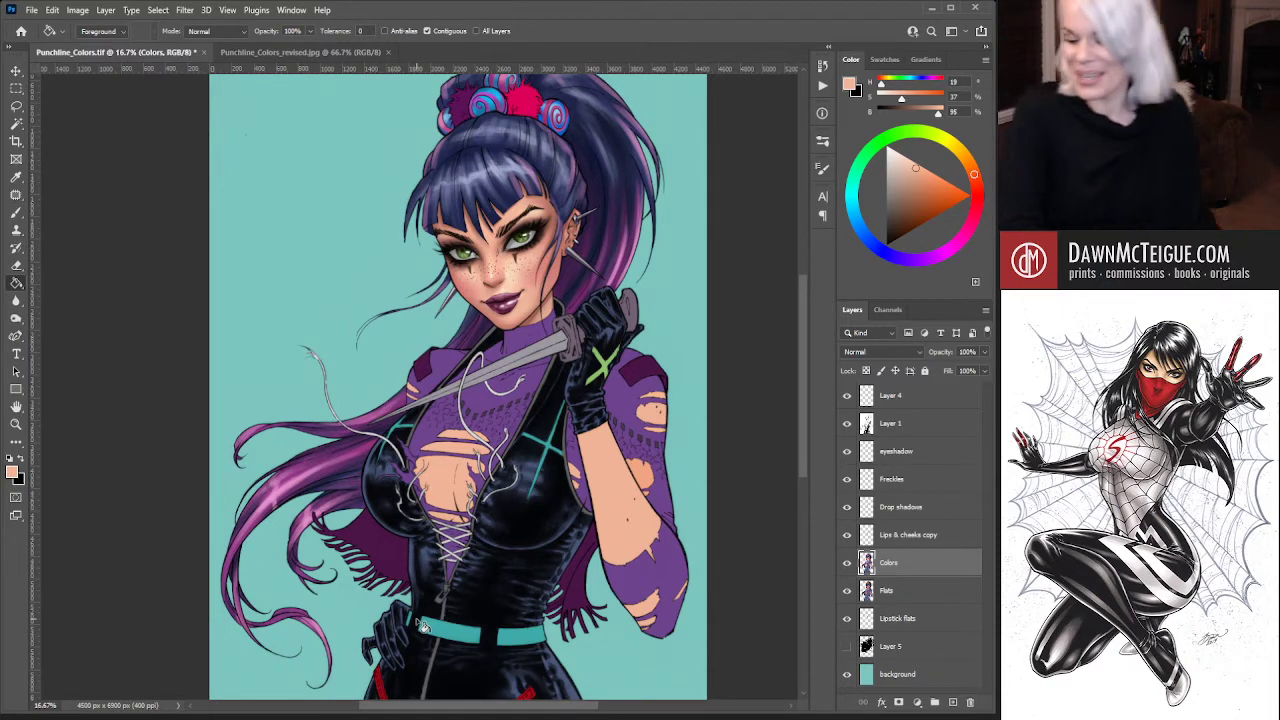
pyautogui.press('b')
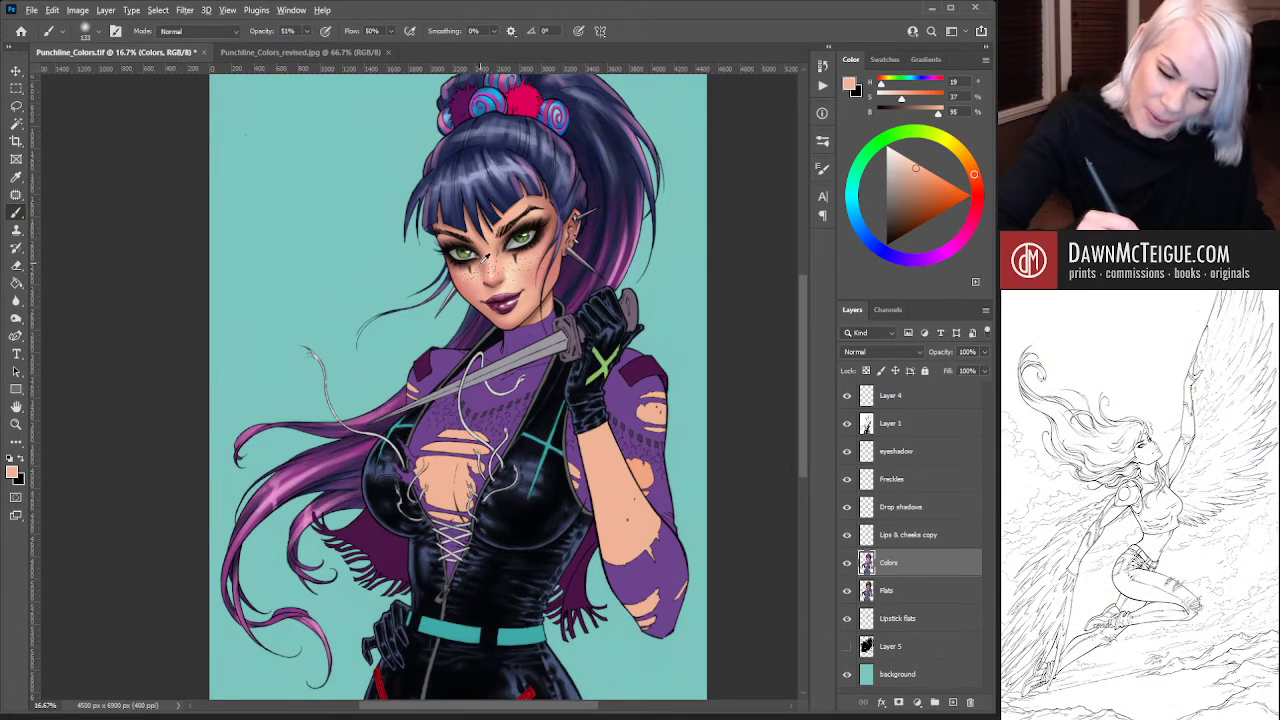
pyautogui.keyDown('alt'); pyautogui.click(505, 523); pyautogui.keyUp('alt')
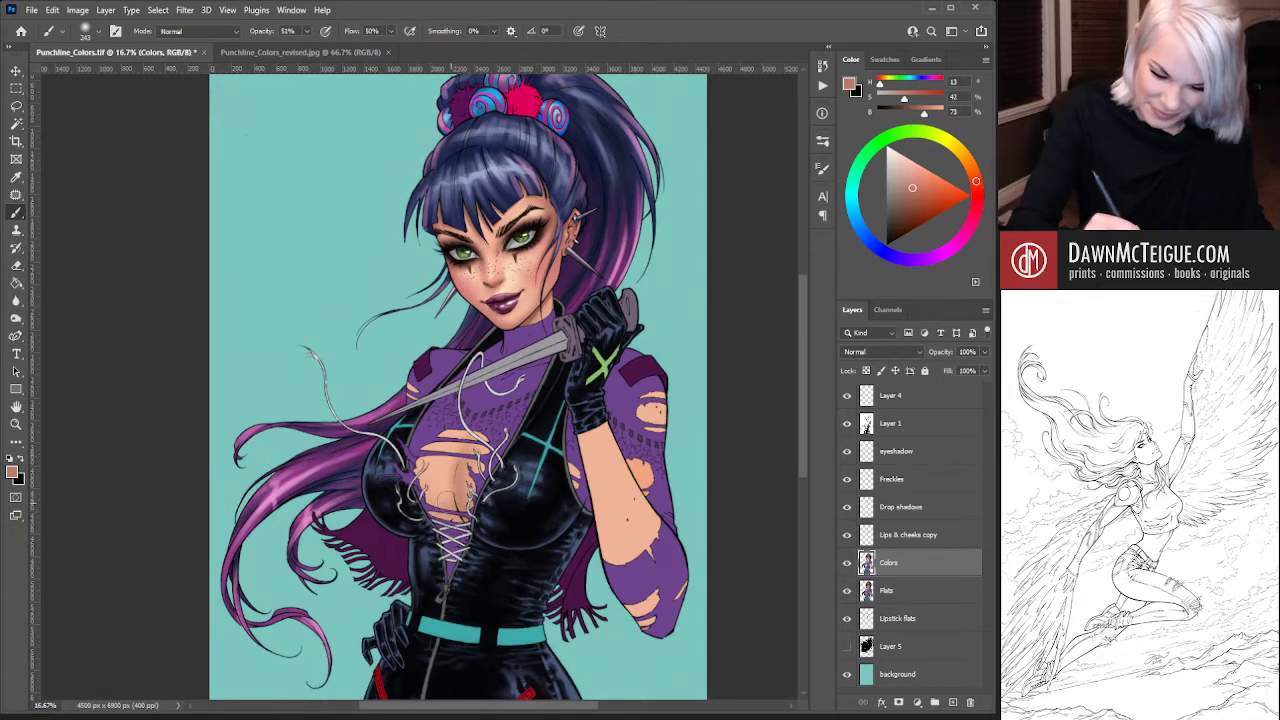
pyautogui.moveTo(415, 484); pyautogui.dragTo(434, 508)
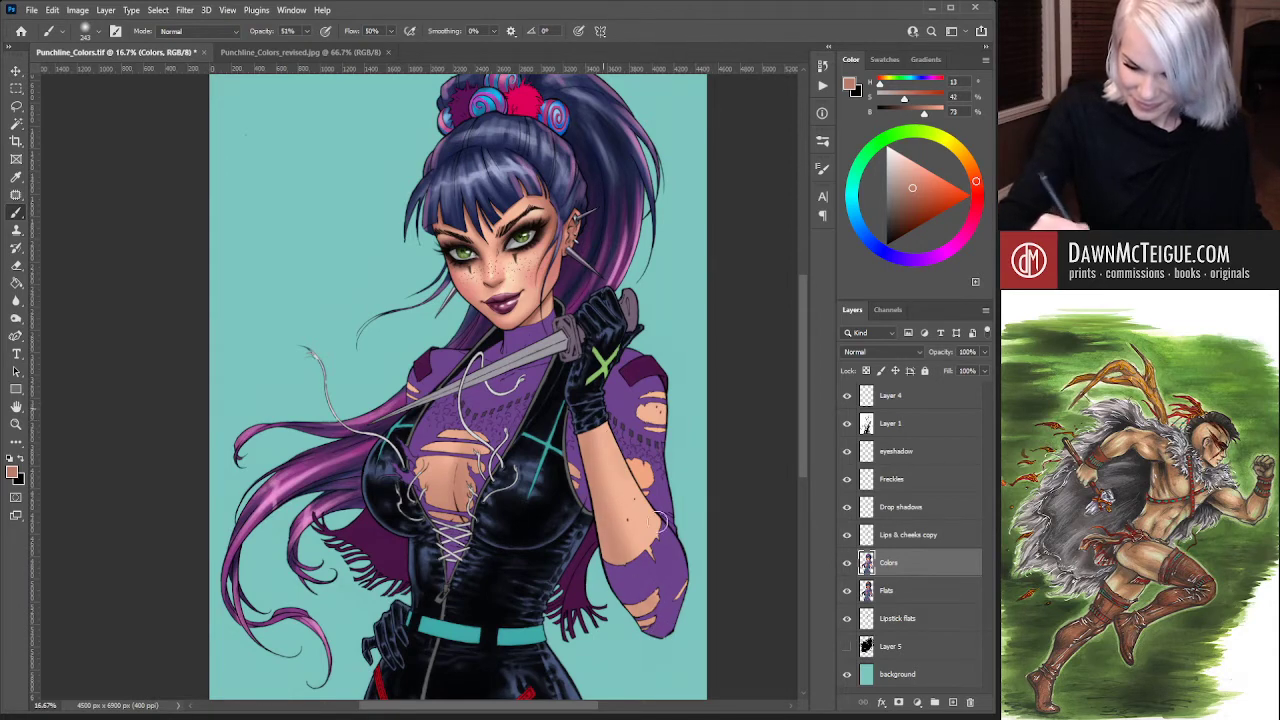
pyautogui.moveTo(657, 521); pyautogui.dragTo(680, 561)
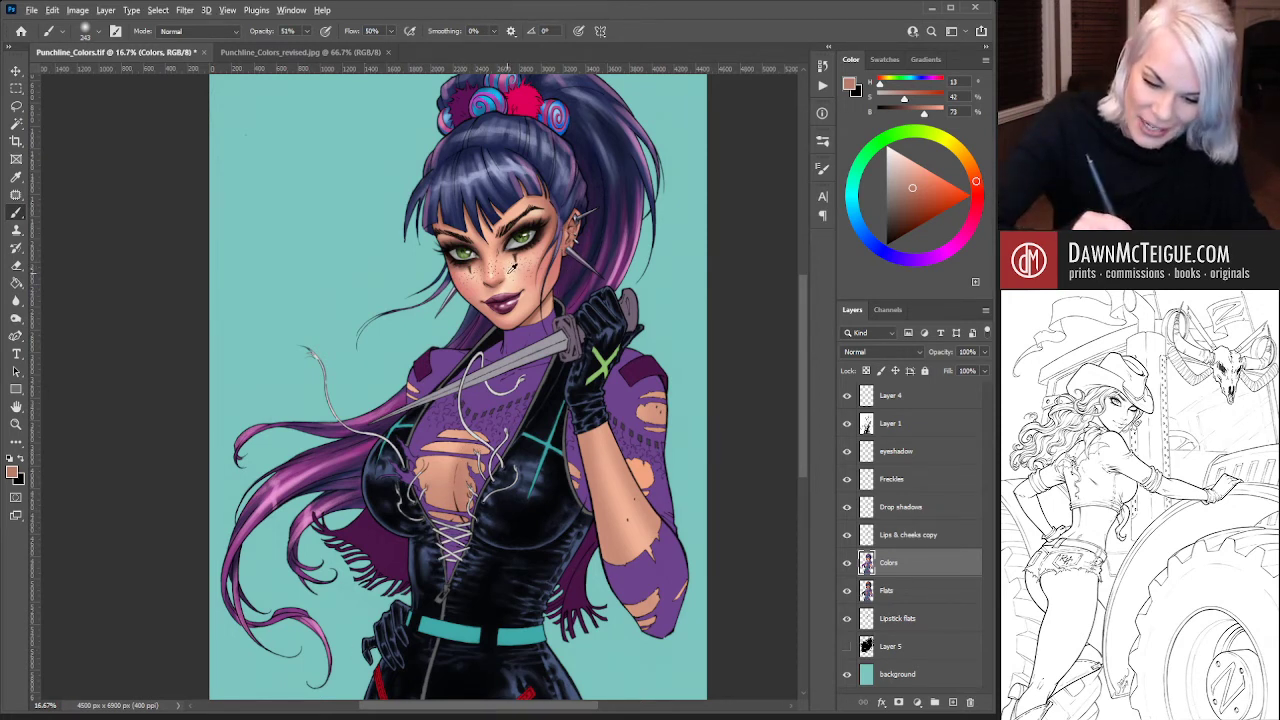
# Highlight the chest and forearm with pale peach (H 28, S 23), and sample pinker skin tones for blending the shading
pyautogui.keyDown('alt'); pyautogui.click(590, 442); pyautogui.keyUp('alt')
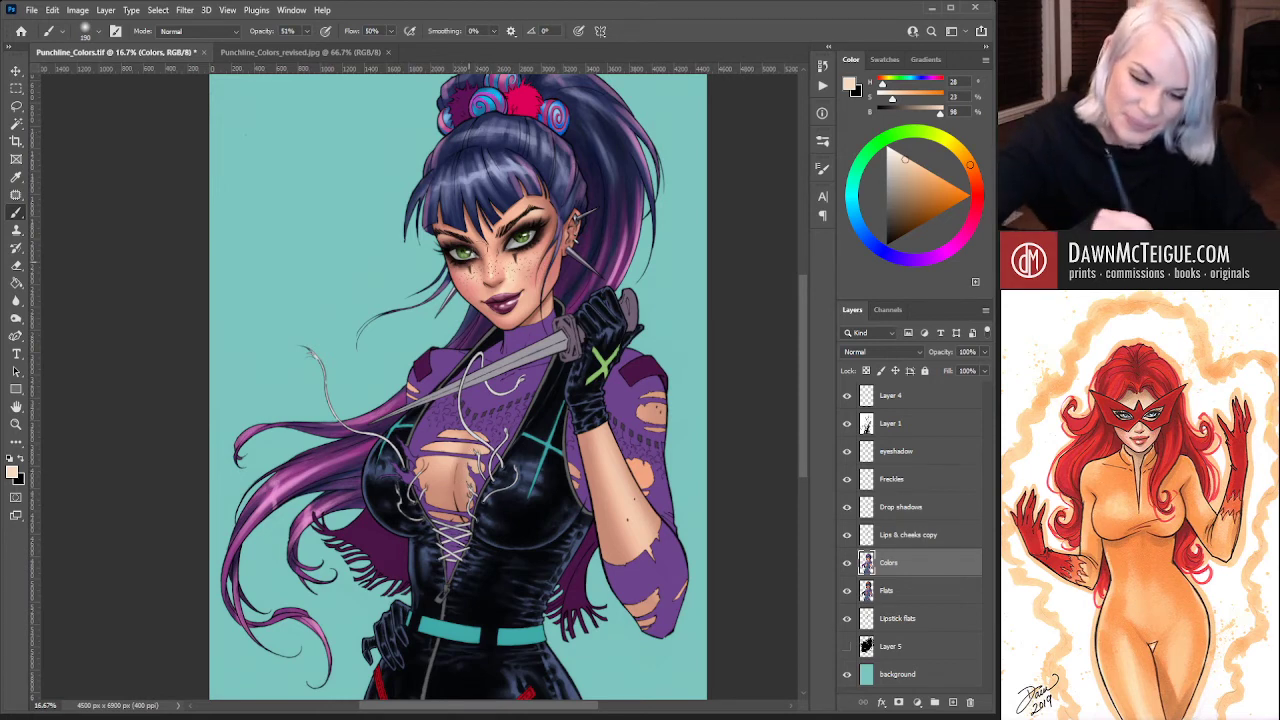
pyautogui.keyDown('alt'); pyautogui.click(490, 336); pyautogui.keyUp('alt')
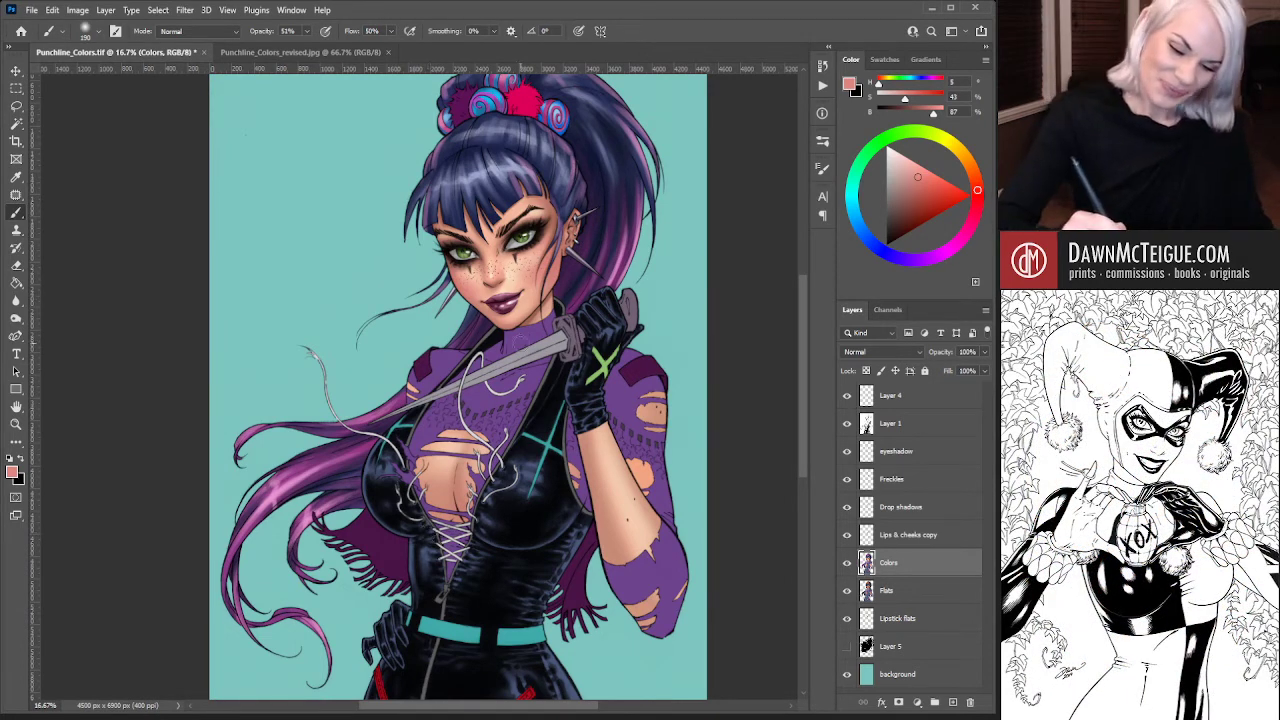
pyautogui.moveTo(524, 240); pyautogui.dragTo(508, 259)
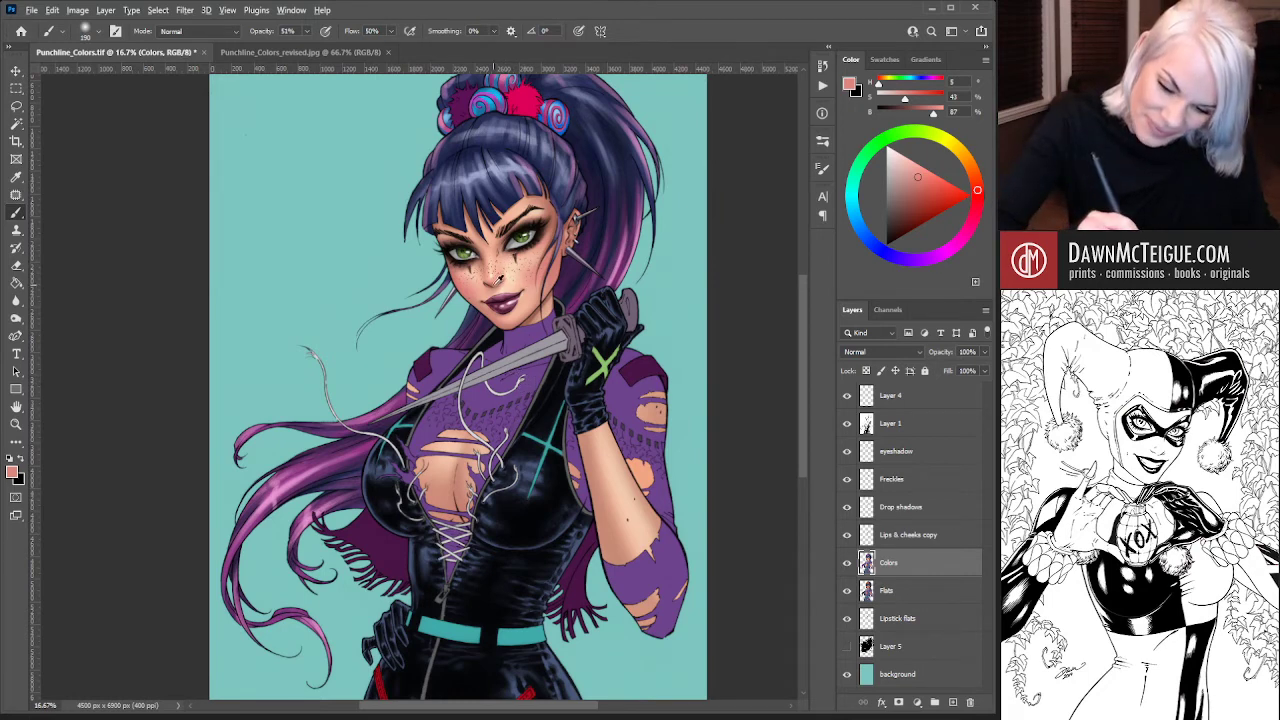
pyautogui.keyDown('alt'); pyautogui.click(501, 279); pyautogui.keyUp('alt')
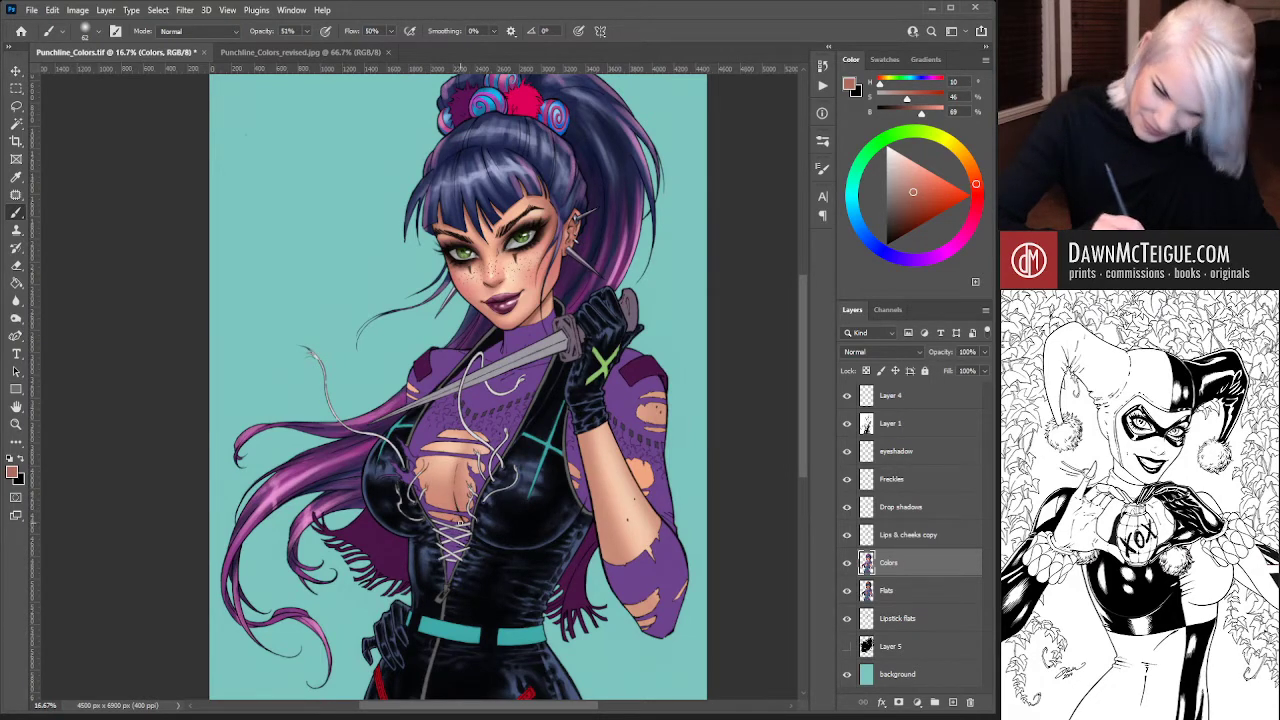
# Deepen the skin shadows on the chest and the torn sleeve openings with a darker red-brown (H 11, S 47, B 62)
pyautogui.click(915, 205)
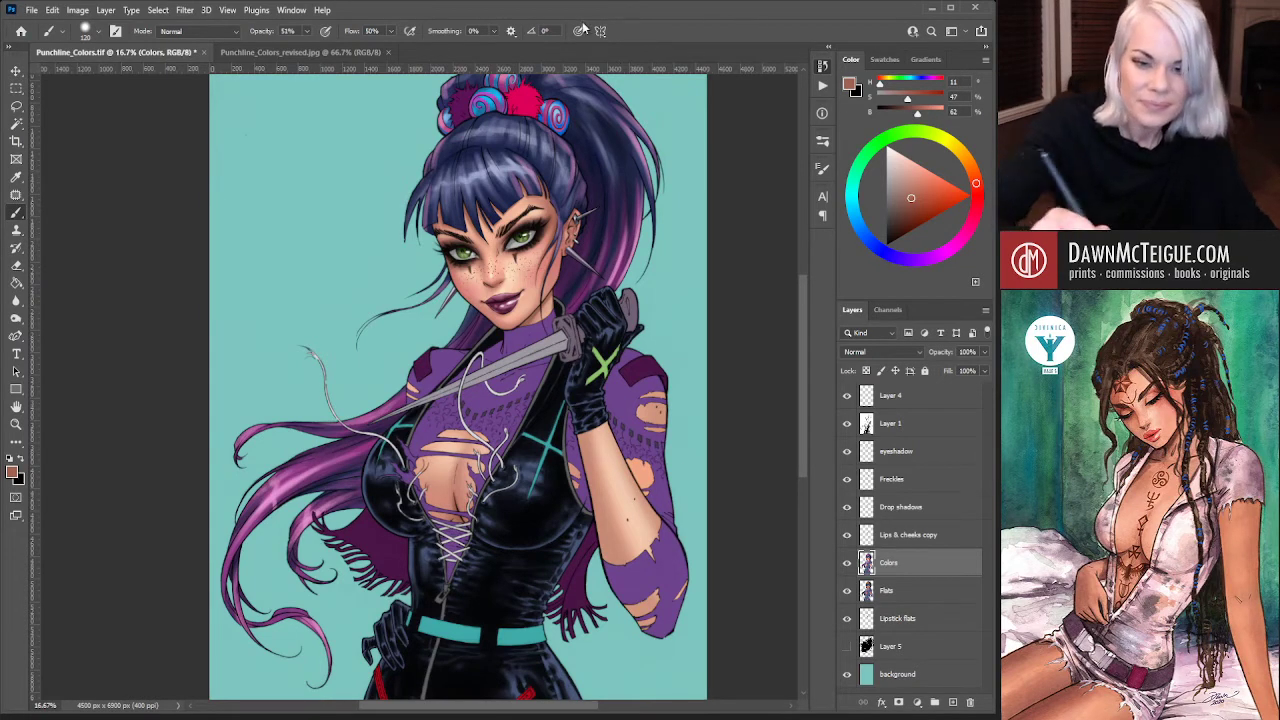
pyautogui.scroll(2, 547, 432)
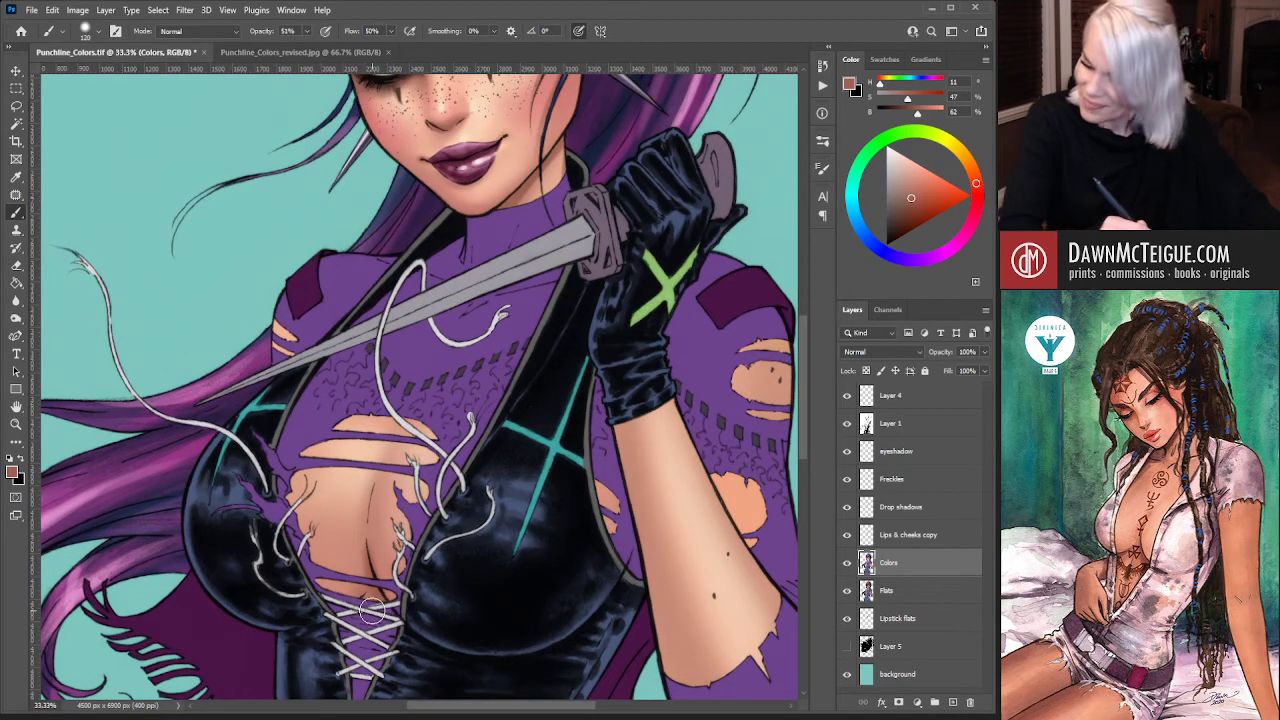
pyautogui.moveTo(594, 582); pyautogui.dragTo(589, 487)
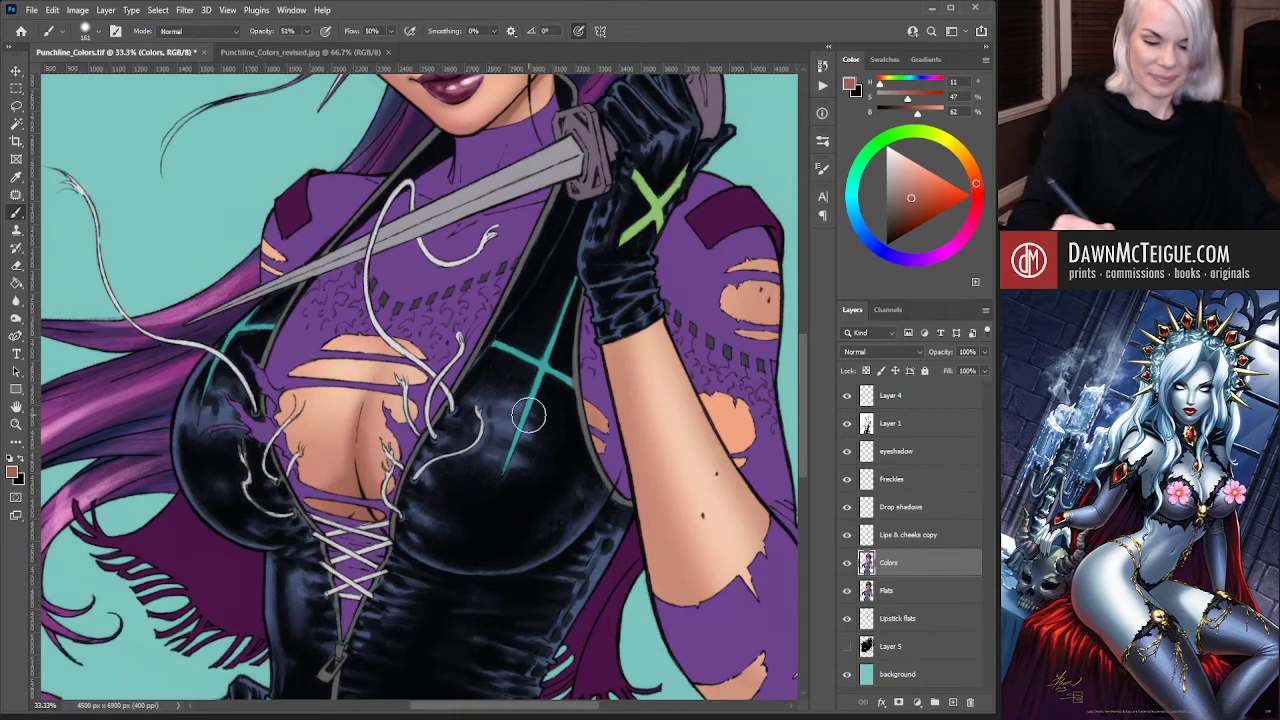
pyautogui.keyDown('alt'); pyautogui.click(557, 428); pyautogui.keyUp('alt')
pyautogui.keyDown('alt'); pyautogui.click(557, 428); pyautogui.keyUp('alt')
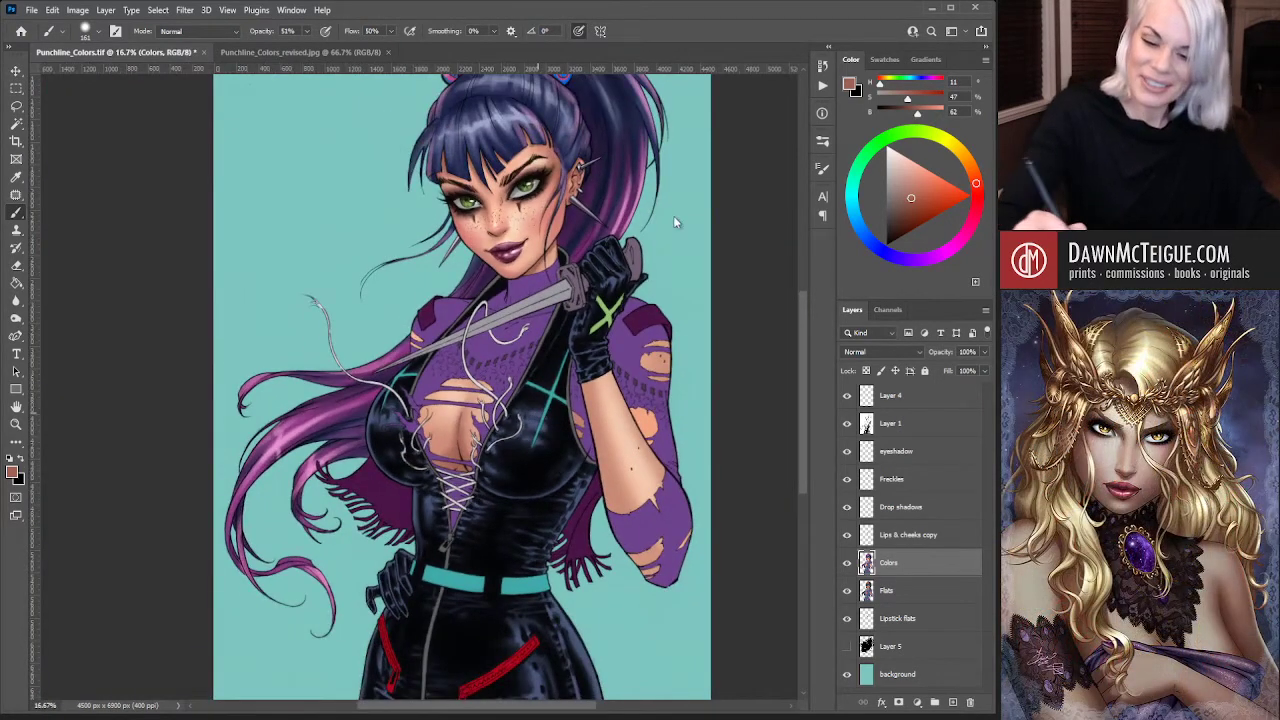
pyautogui.press(']')
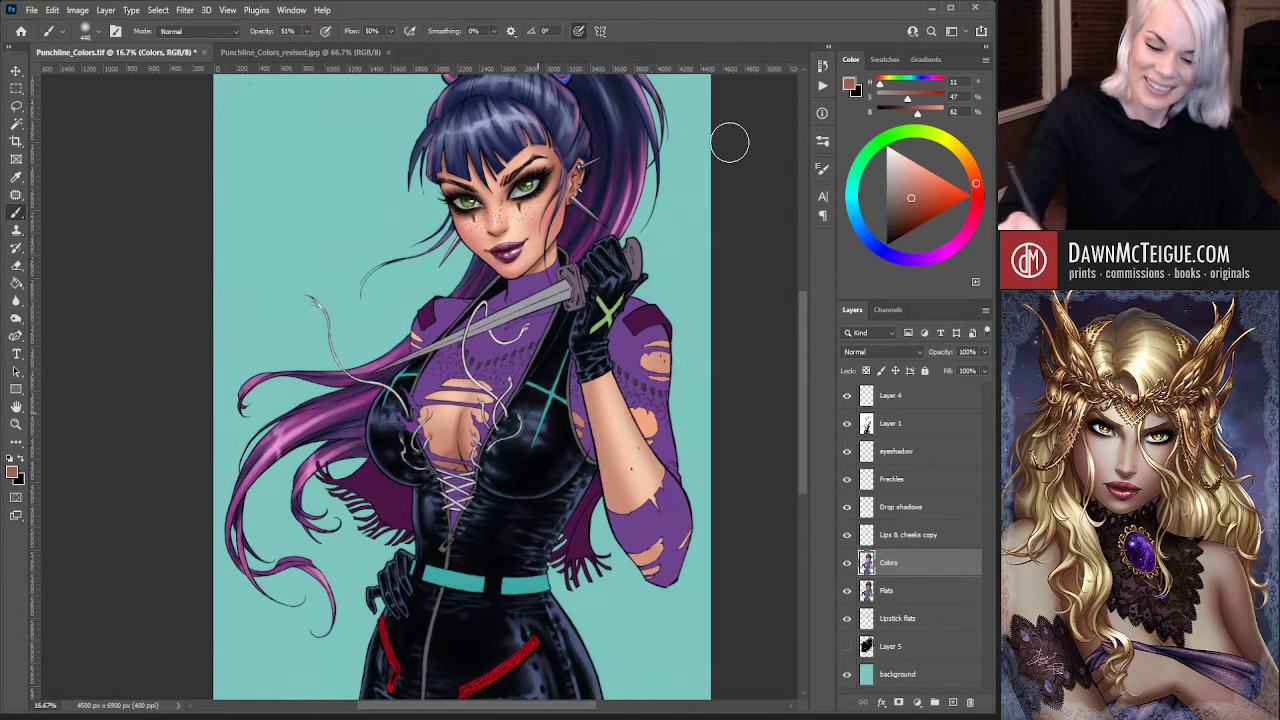
# Blend the chest, forearm and torn sleeve skin shading with sampled tones, from peach (H 16, S 40, B 80) to red-brown (H 12, S 48, B 58)
pyautogui.keyDown('alt'); pyautogui.click(450, 445); pyautogui.keyUp('alt')
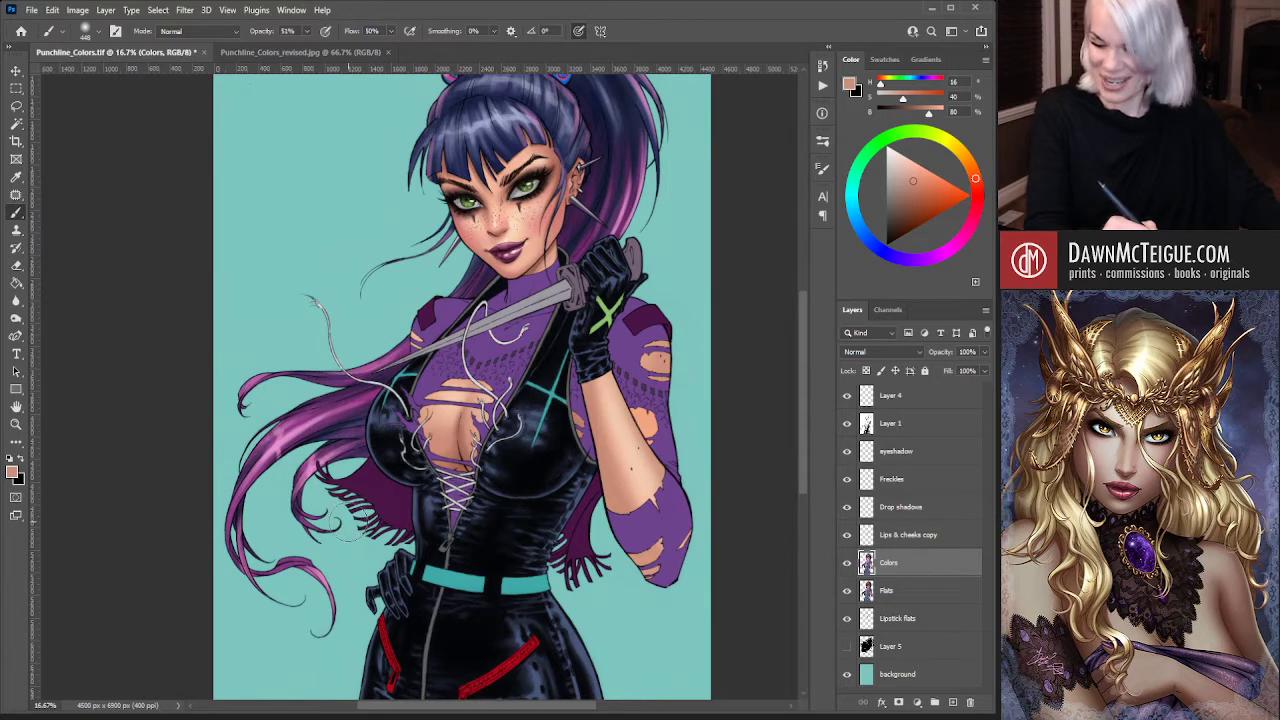
pyautogui.keyDown('alt'); pyautogui.click(468, 447); pyautogui.keyUp('alt')
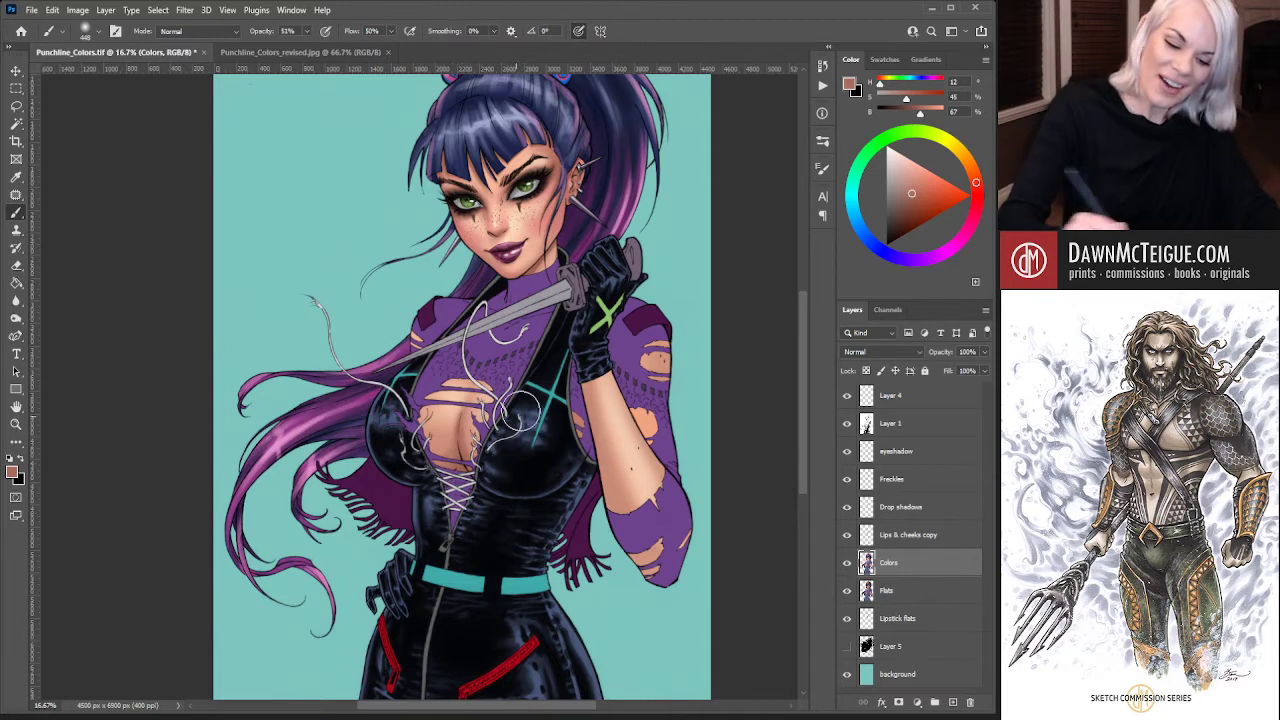
pyautogui.keyDown('alt'); pyautogui.click(612, 395); pyautogui.keyUp('alt')
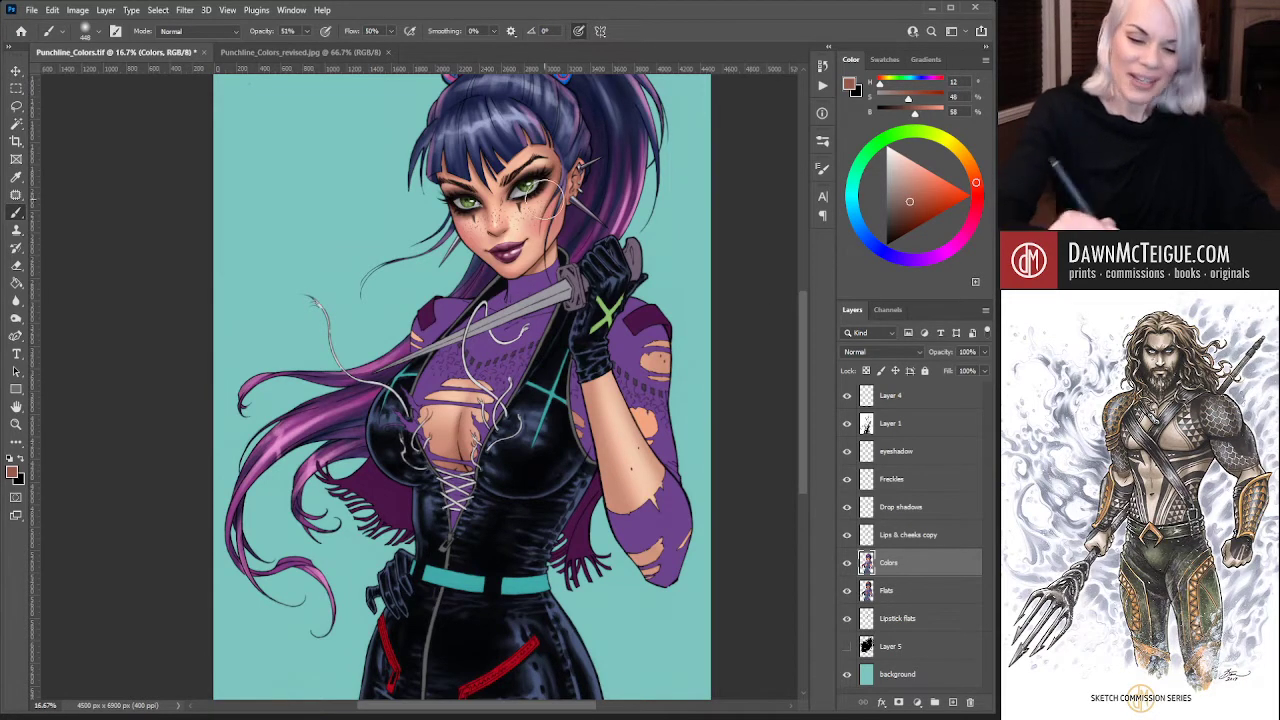
pyautogui.keyDown('alt'); pyautogui.click(563, 173); pyautogui.keyUp('alt')
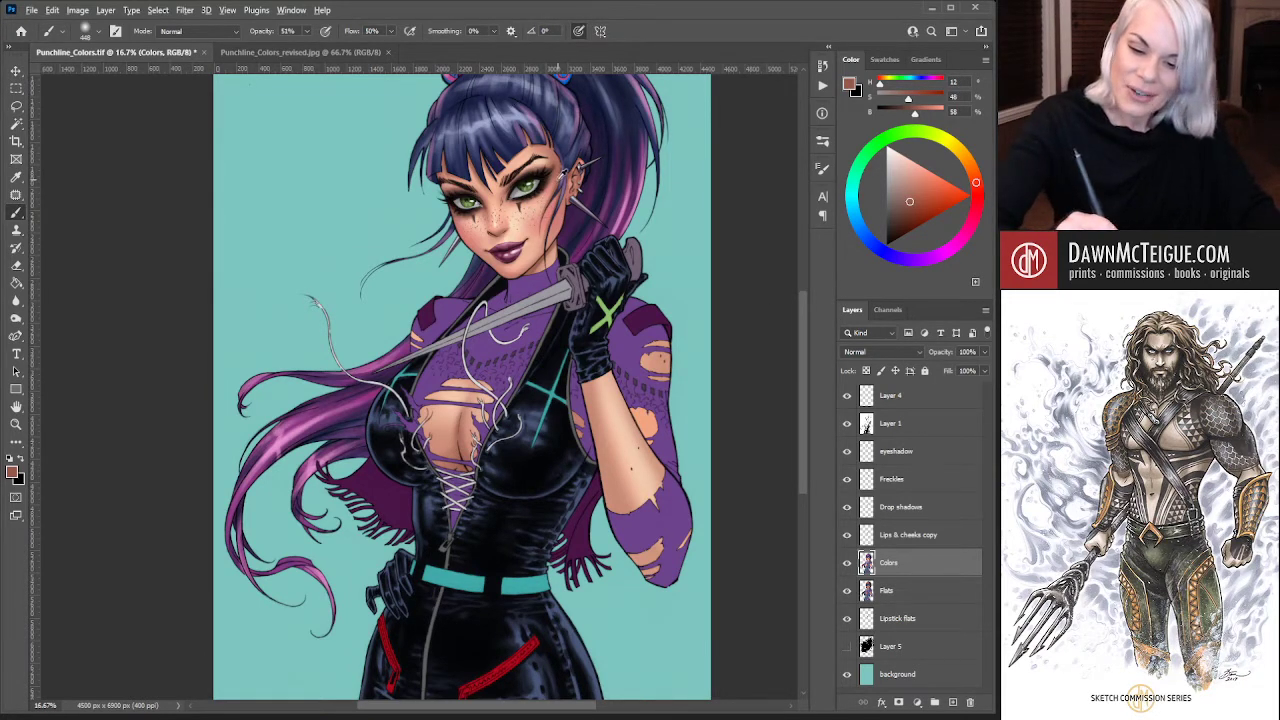
pyautogui.keyDown('alt'); pyautogui.click(572, 250); pyautogui.keyUp('alt')
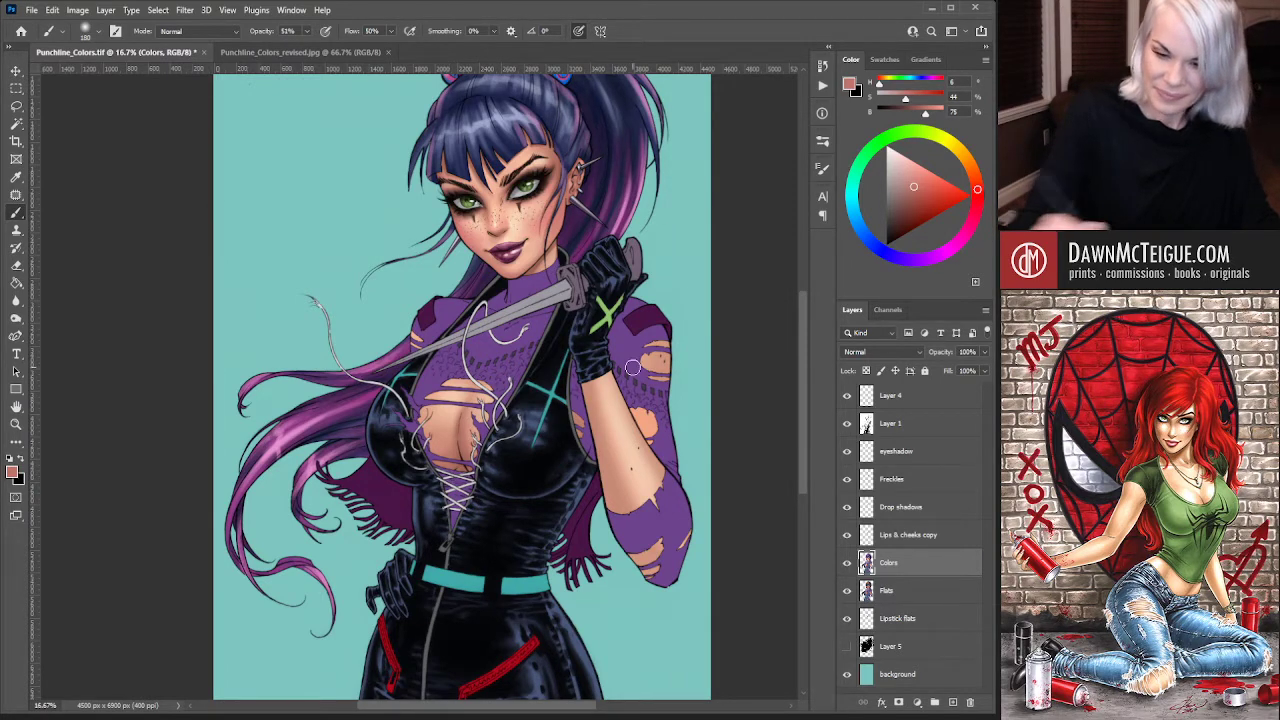
pyautogui.keyDown('alt'); pyautogui.click(490, 200); pyautogui.keyUp('alt')
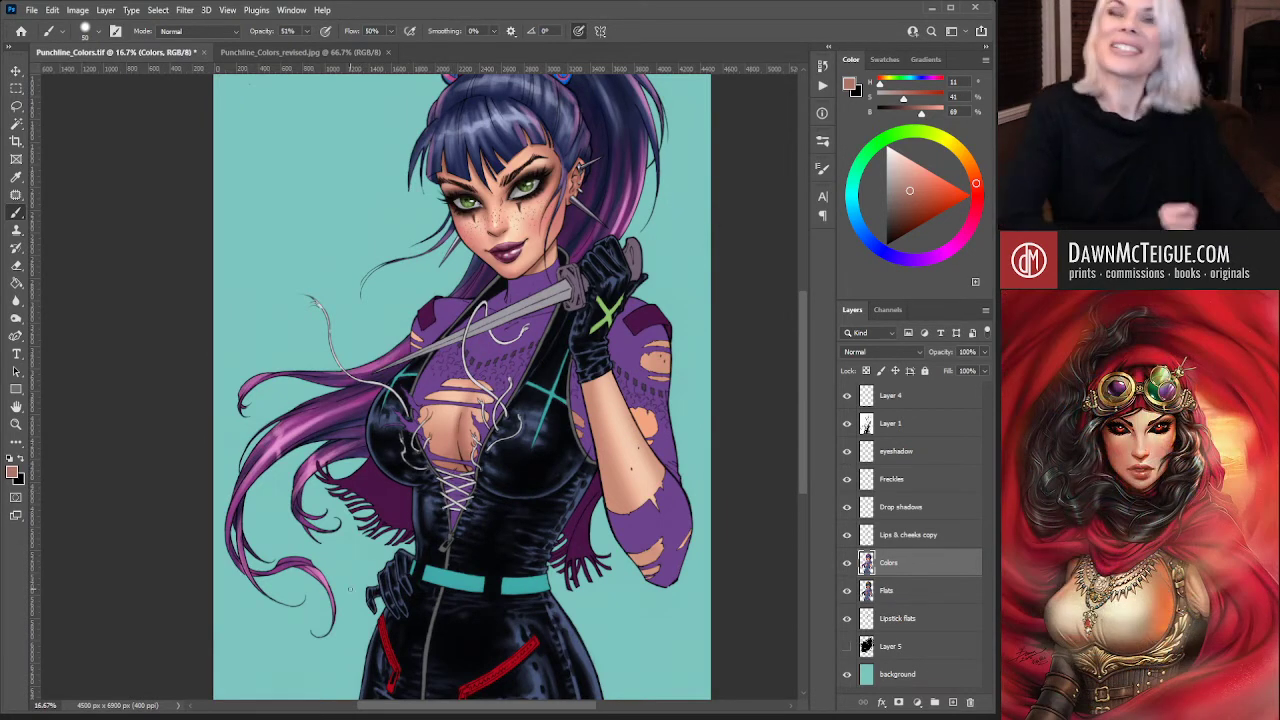
# Set a dark red-brown shadow colour (H 11, S 54, B 50) with a larger brush, and make the Drop shadows layer active
pyautogui.moveTo(908, 192); pyautogui.dragTo(910, 208)
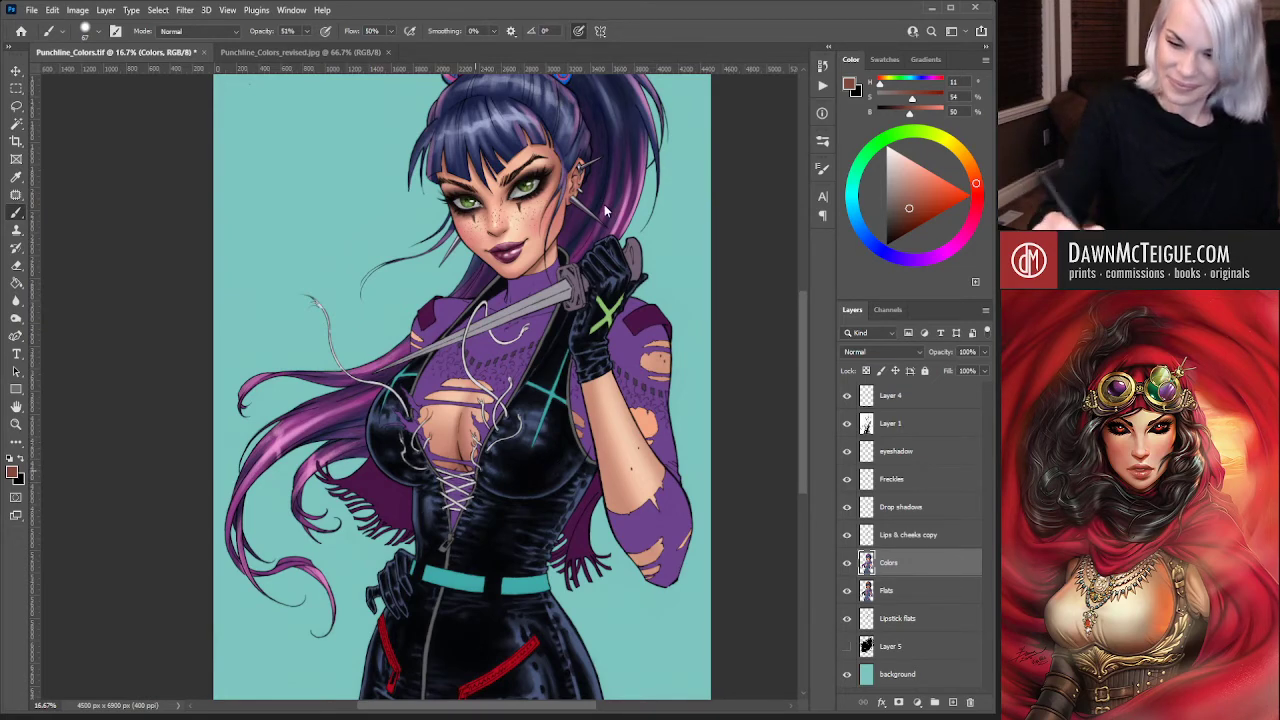
pyautogui.press(']')
pyautogui.press(']')
pyautogui.press(']')
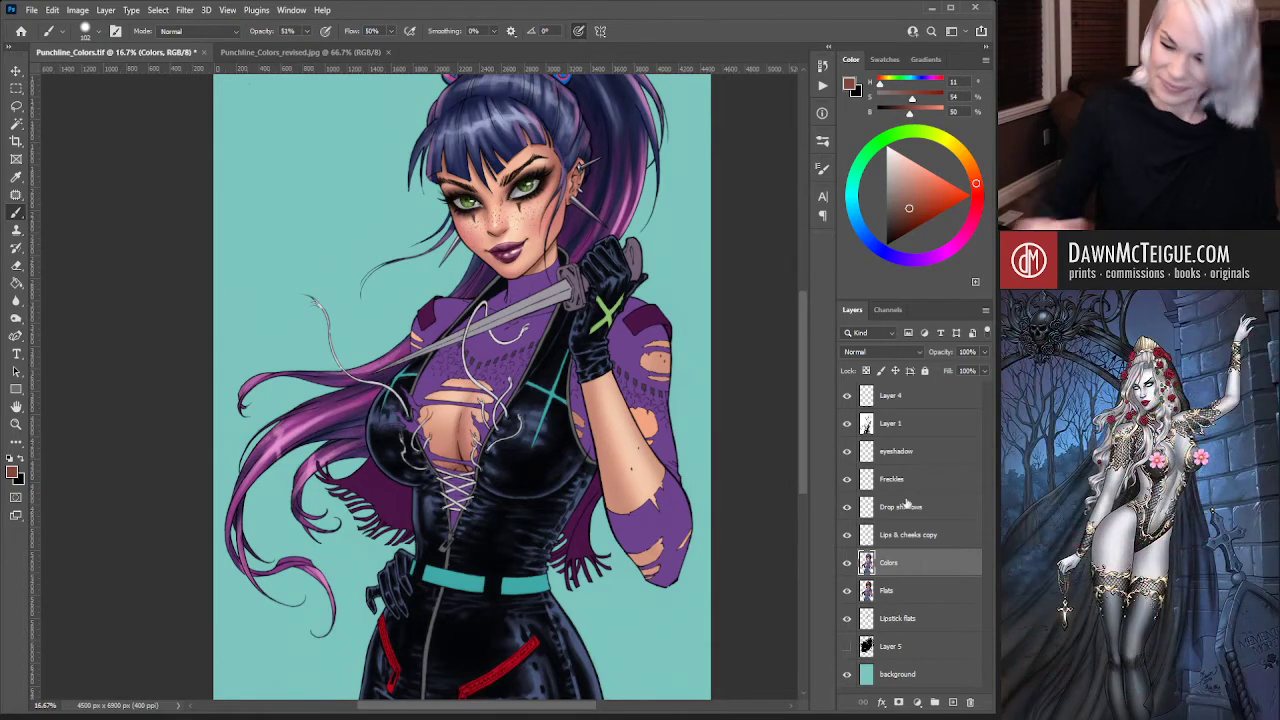
pyautogui.click(905, 507)
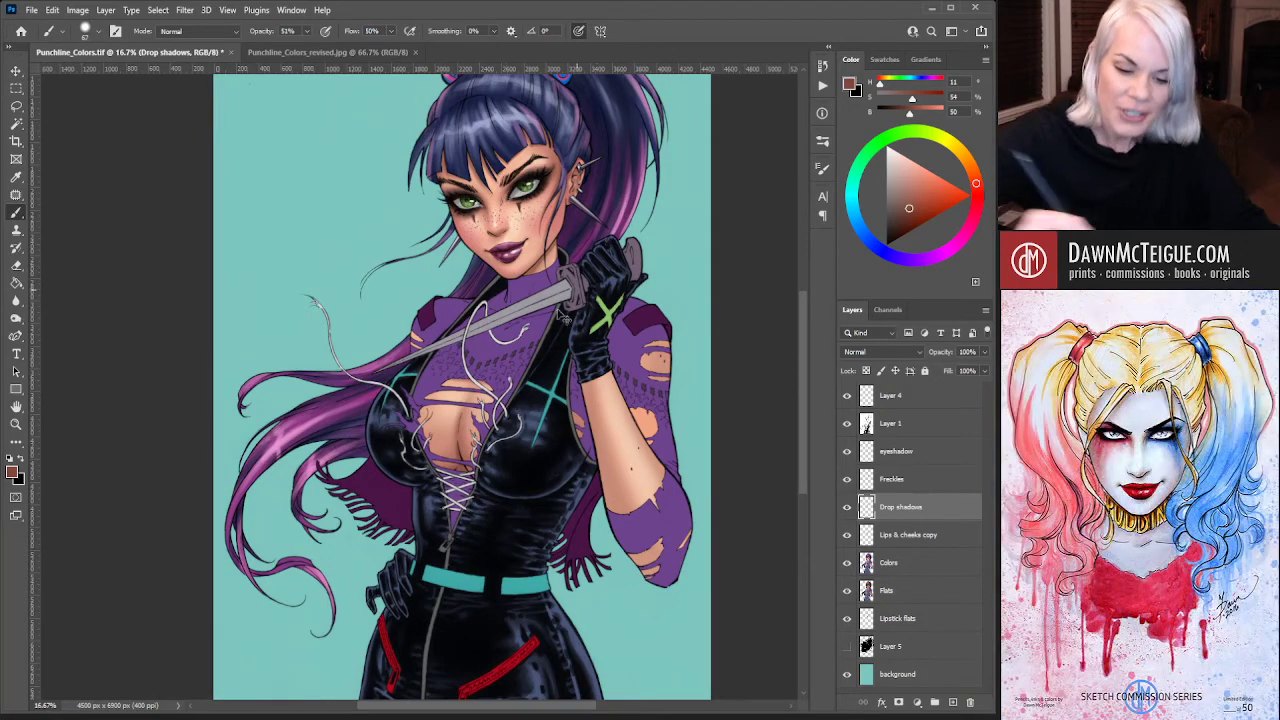
# Paint drop shadows on the skin beneath the torn shirt strips across the upper chest
pyautogui.scroll(1, 508, 375)
pyautogui.moveTo(545, 372); pyautogui.dragTo(578, 528)
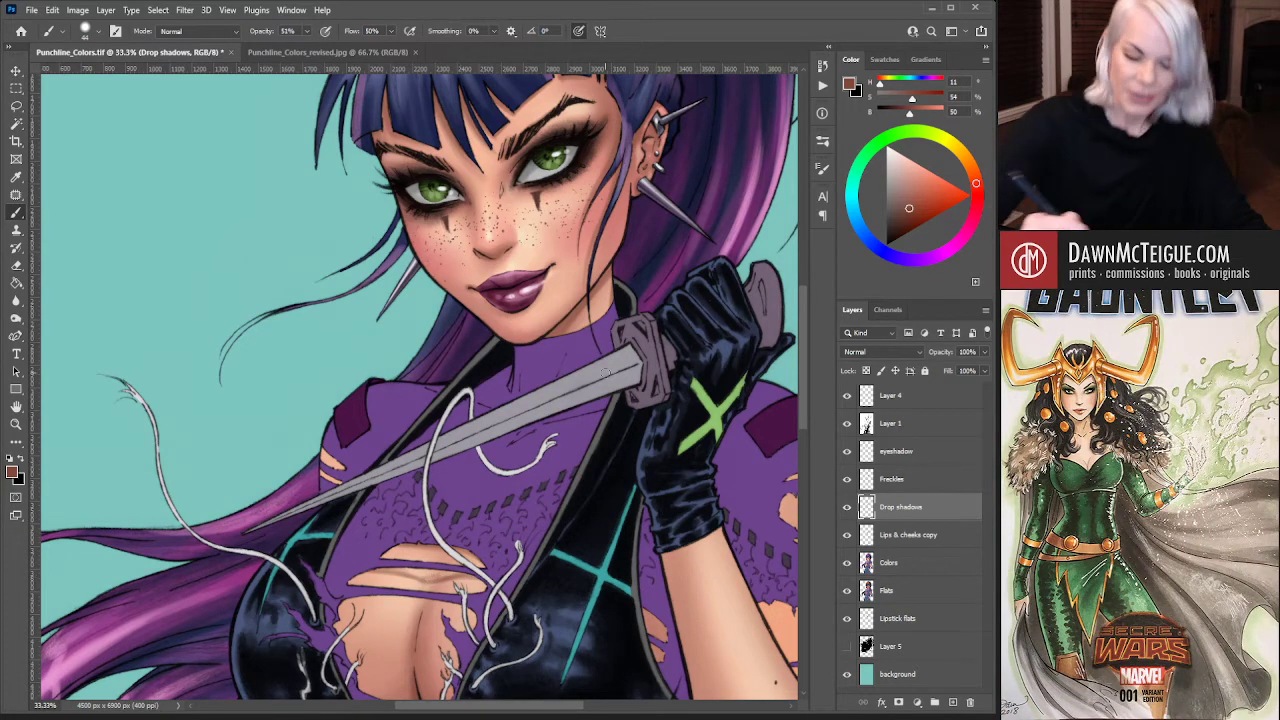
pyautogui.press('e')
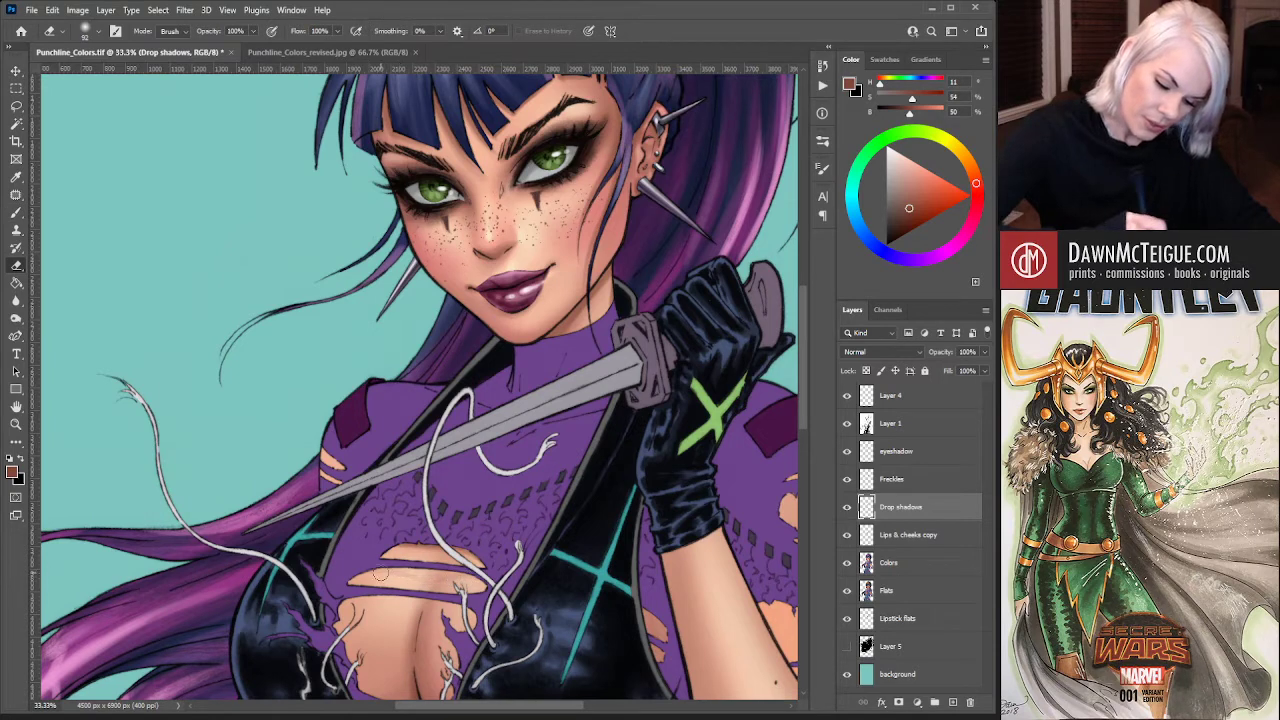
pyautogui.press('b')
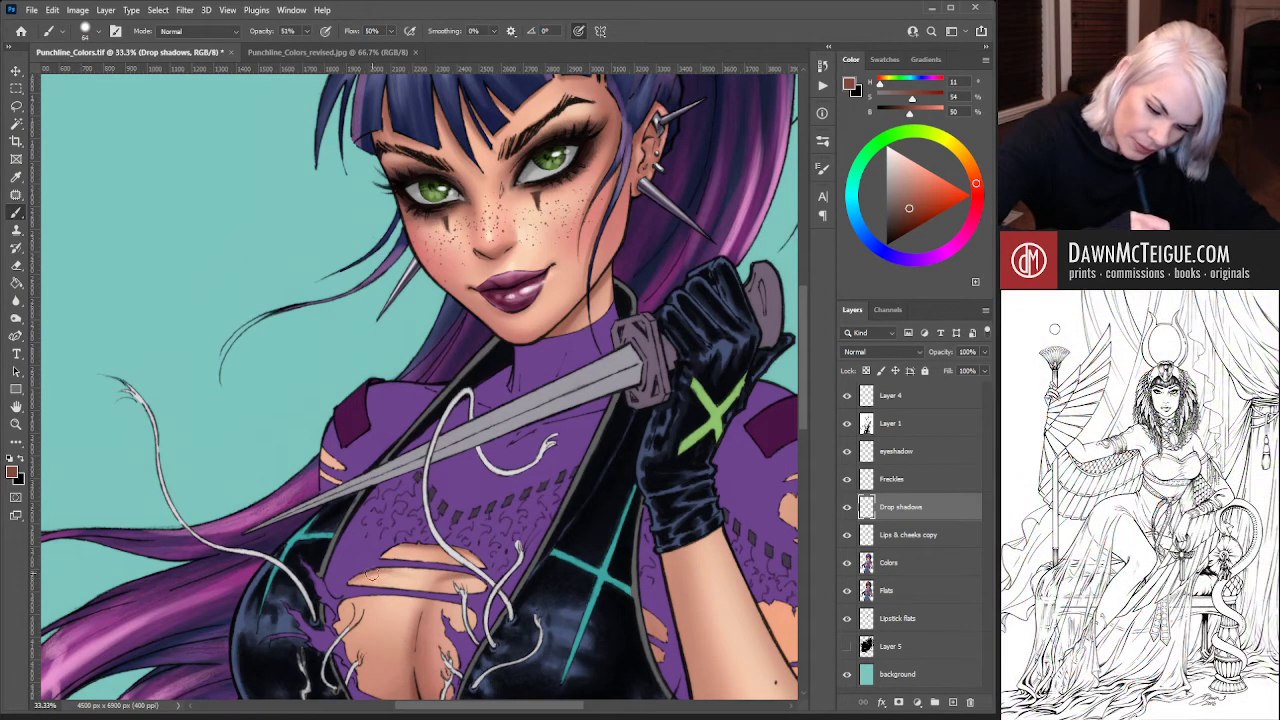
pyautogui.moveTo(378, 567); pyautogui.dragTo(428, 582)
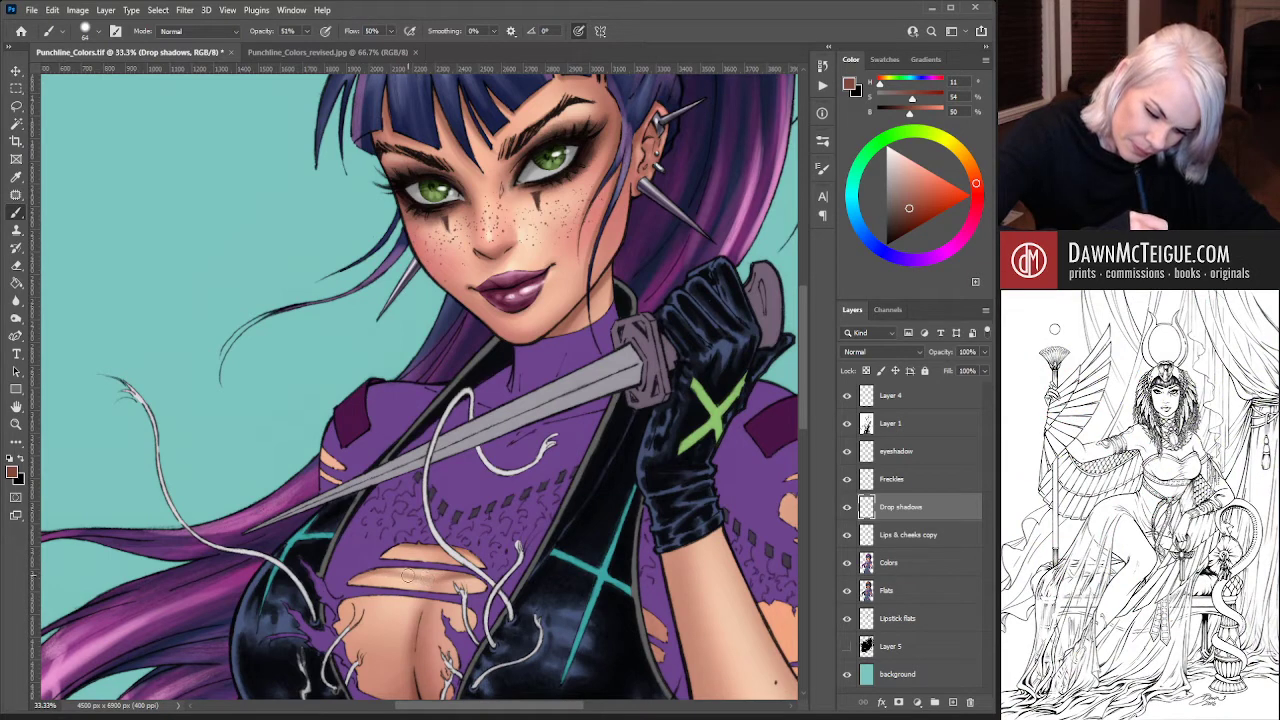
pyautogui.moveTo(466, 574); pyautogui.dragTo(484, 578)
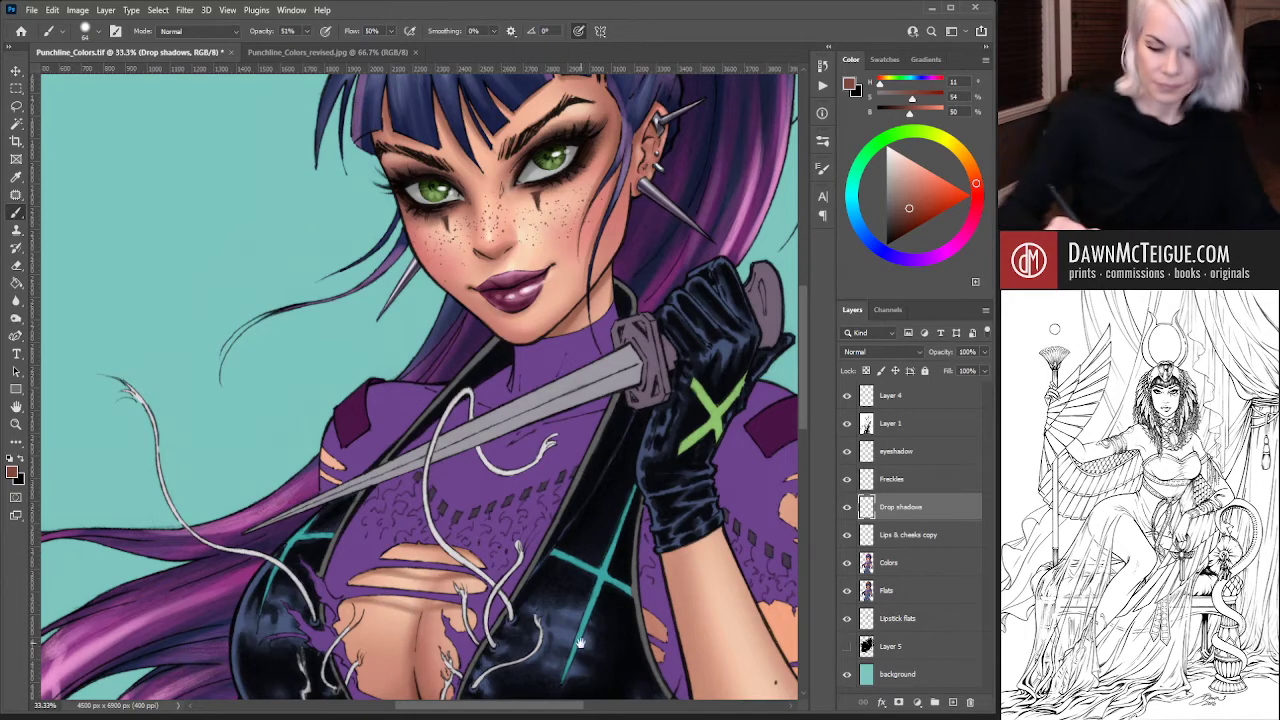
# Add drop shadows on the chest skin beneath the loose lace ends and the ragged edges of the shirt opening
pyautogui.moveTo(598, 632); pyautogui.dragTo(713, 502)
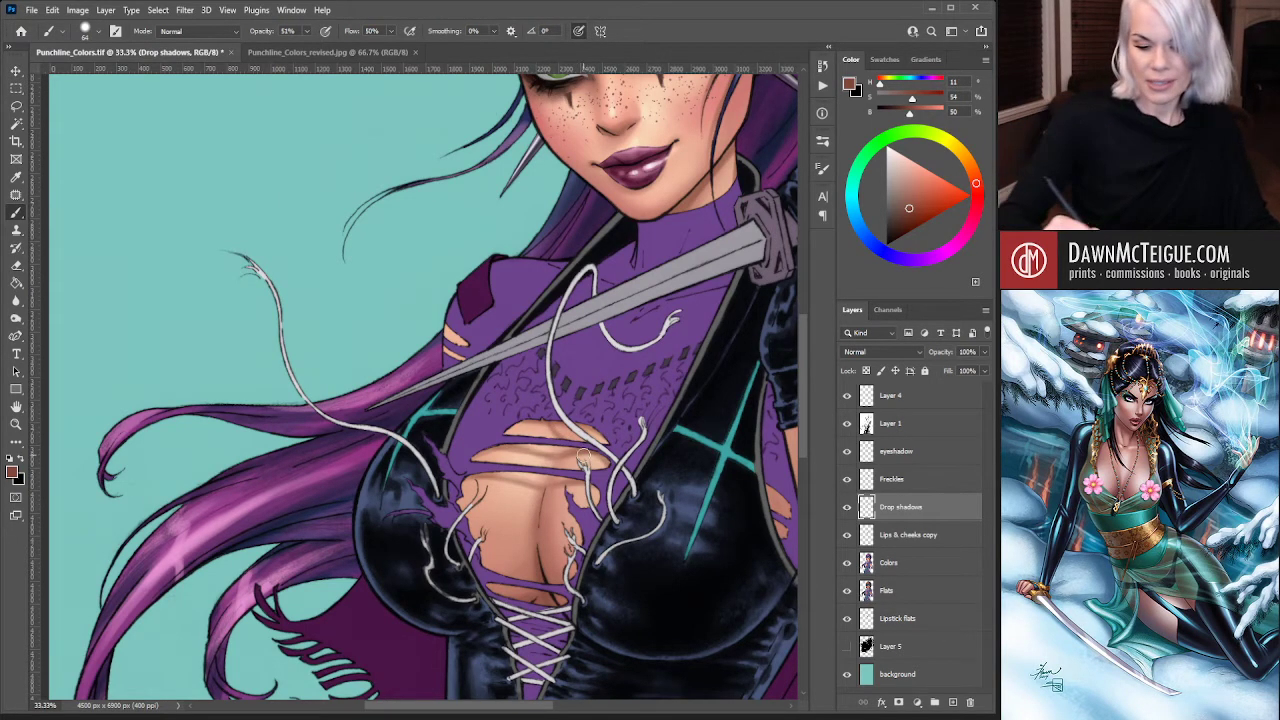
pyautogui.moveTo(581, 578); pyautogui.dragTo(527, 486)
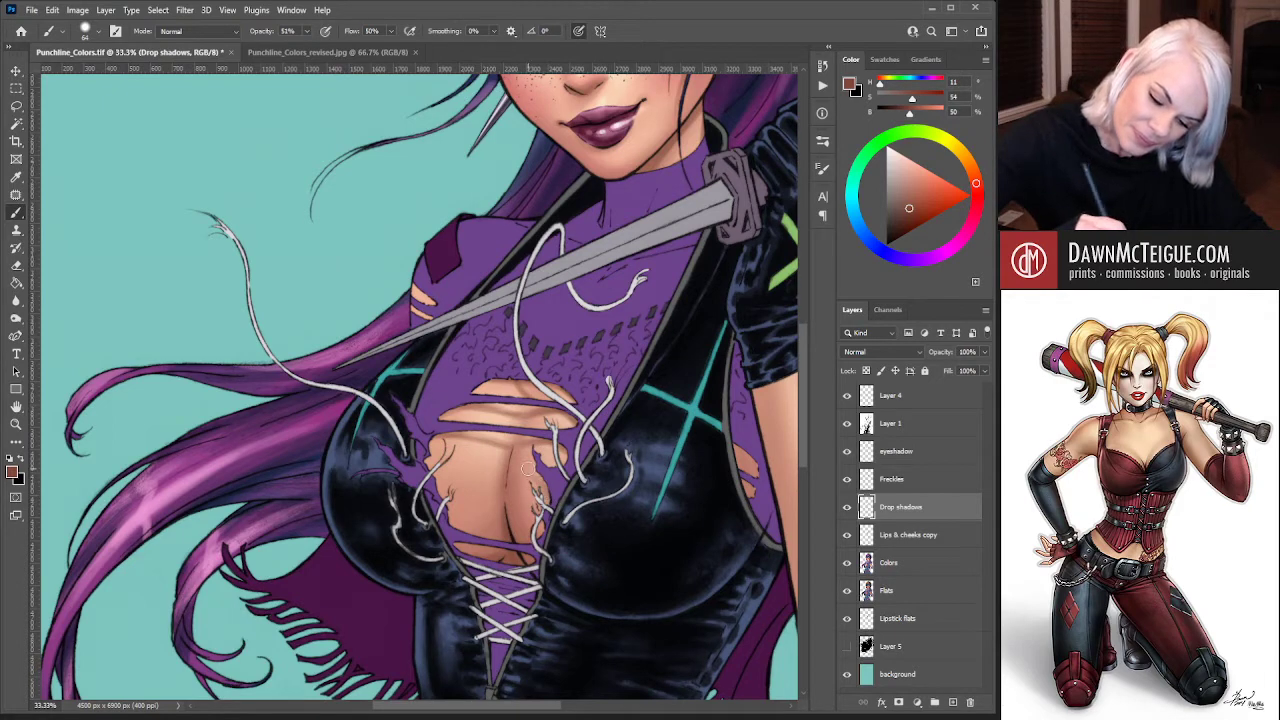
pyautogui.moveTo(538, 480); pyautogui.dragTo(550, 494)
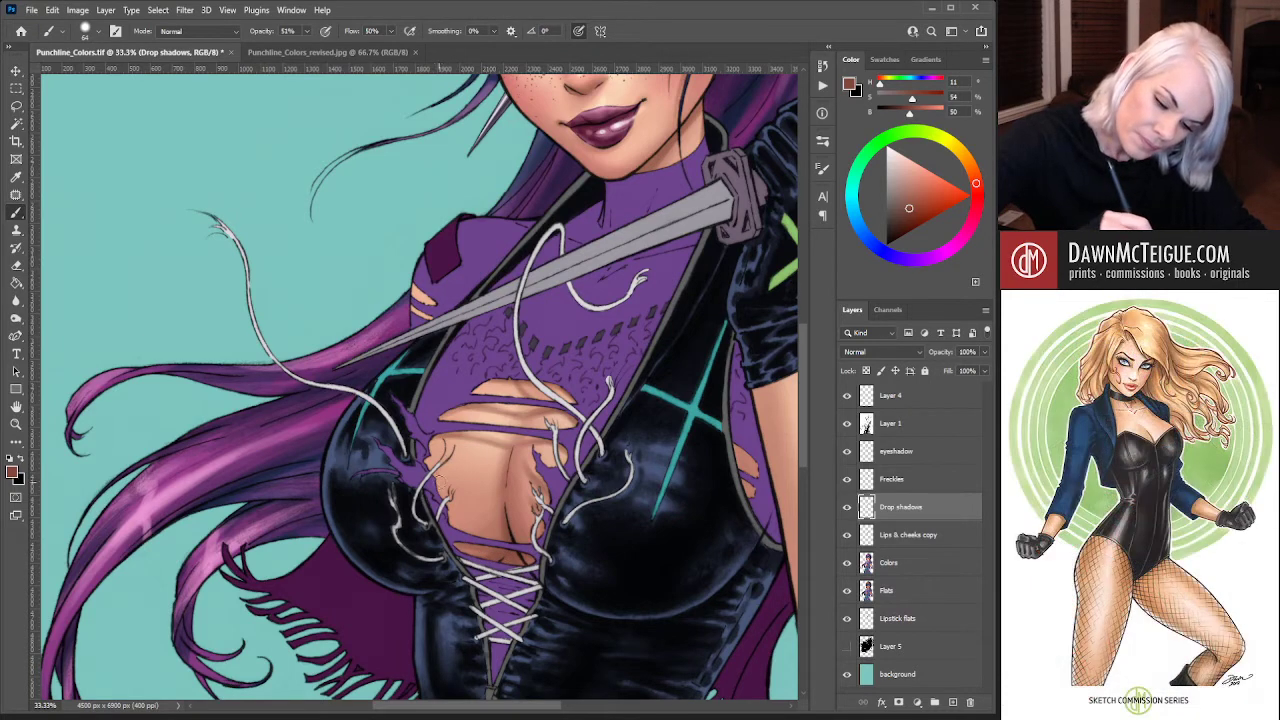
pyautogui.hotkey('ctrl', 's')
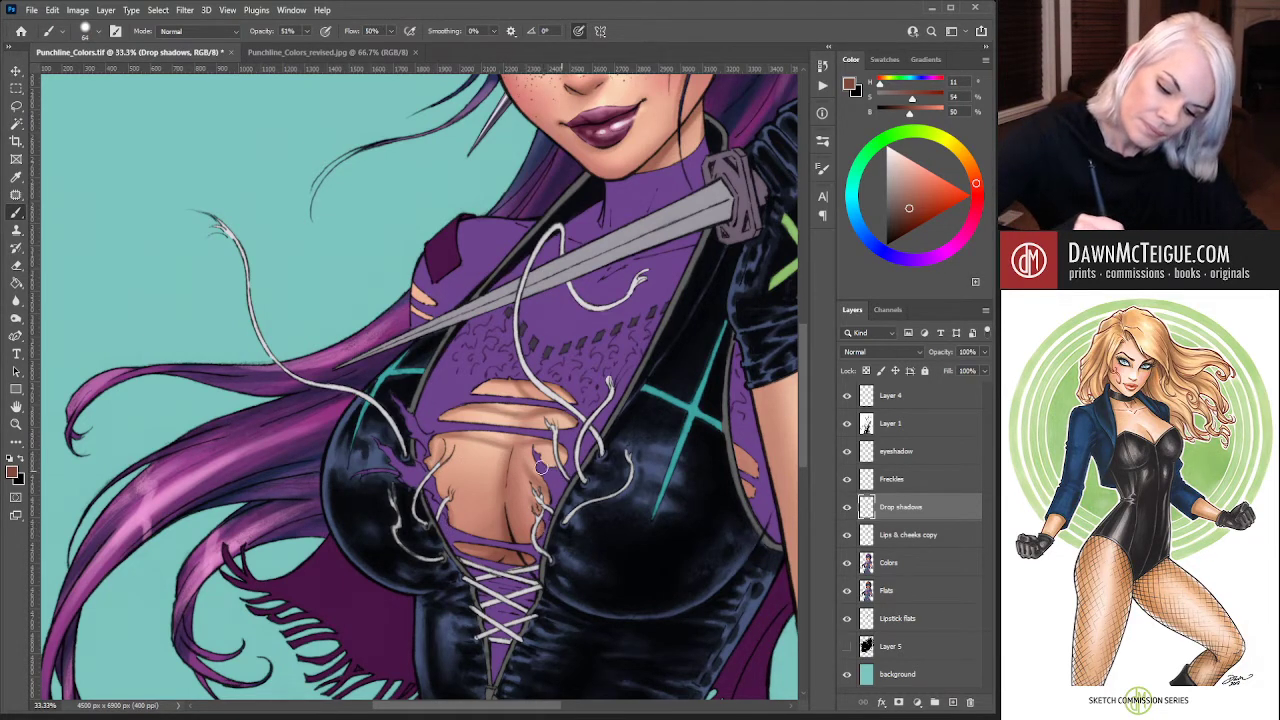
pyautogui.click(670, 627)
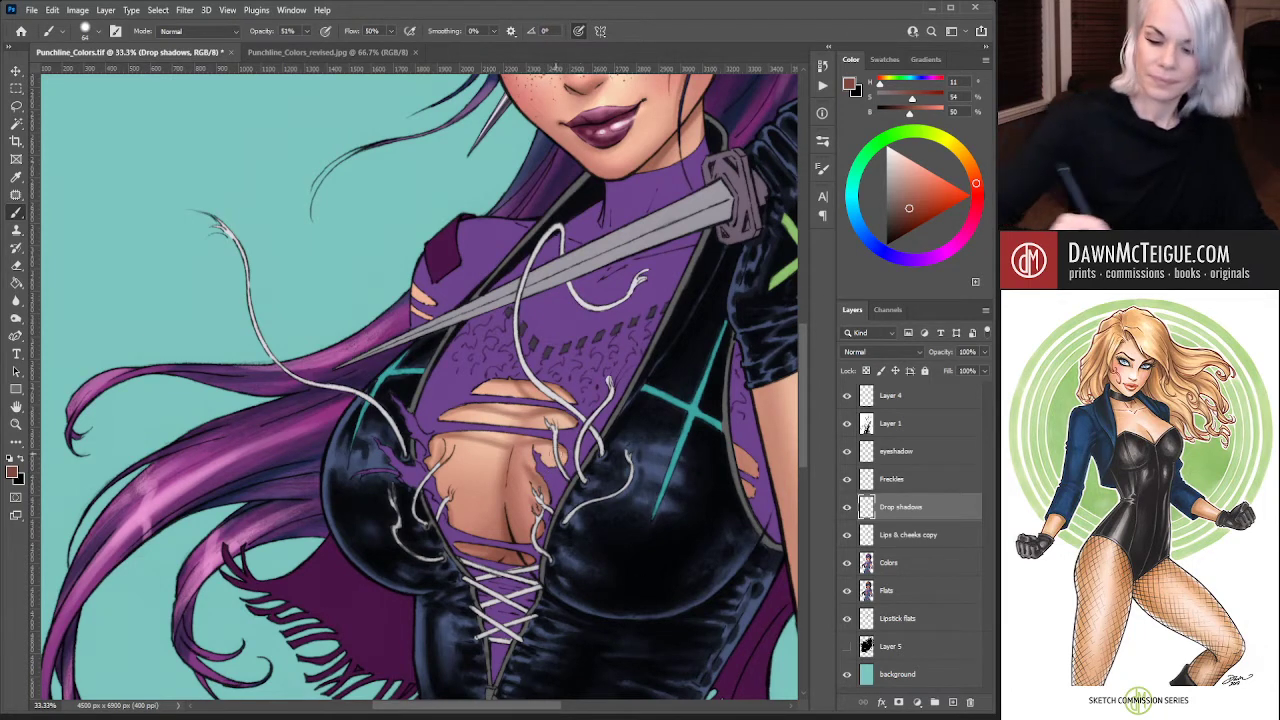
pyautogui.moveTo(553, 467); pyautogui.dragTo(545, 443)
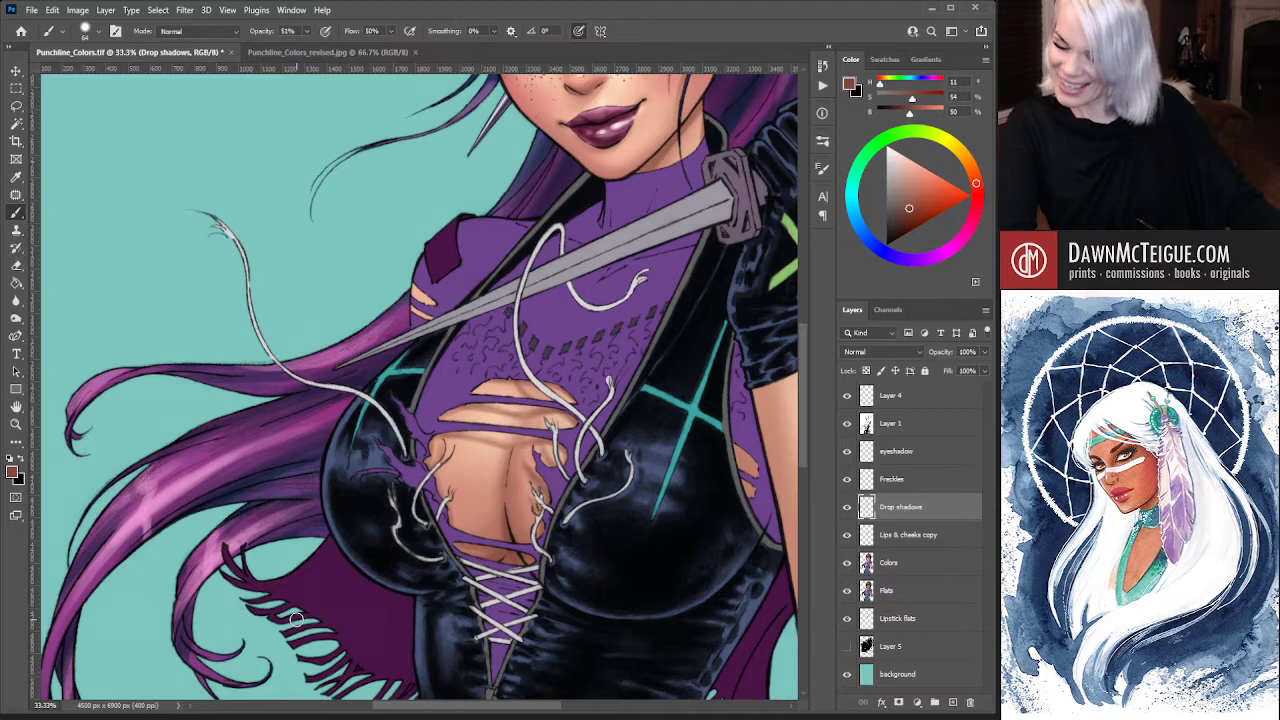
# Trim and soften the drop shadows under the upper torn strips with a resized Eraser
pyautogui.moveTo(710, 417)
pyautogui.mouseDown()
pyautogui.moveTo(600, 472)
pyautogui.moveTo(693, 357)
pyautogui.moveTo(682, 448)
pyautogui.moveTo(655, 296)
pyautogui.mouseUp()
pyautogui.keyDown('alt'); pyautogui.click(635, 545); pyautogui.keyUp('alt')
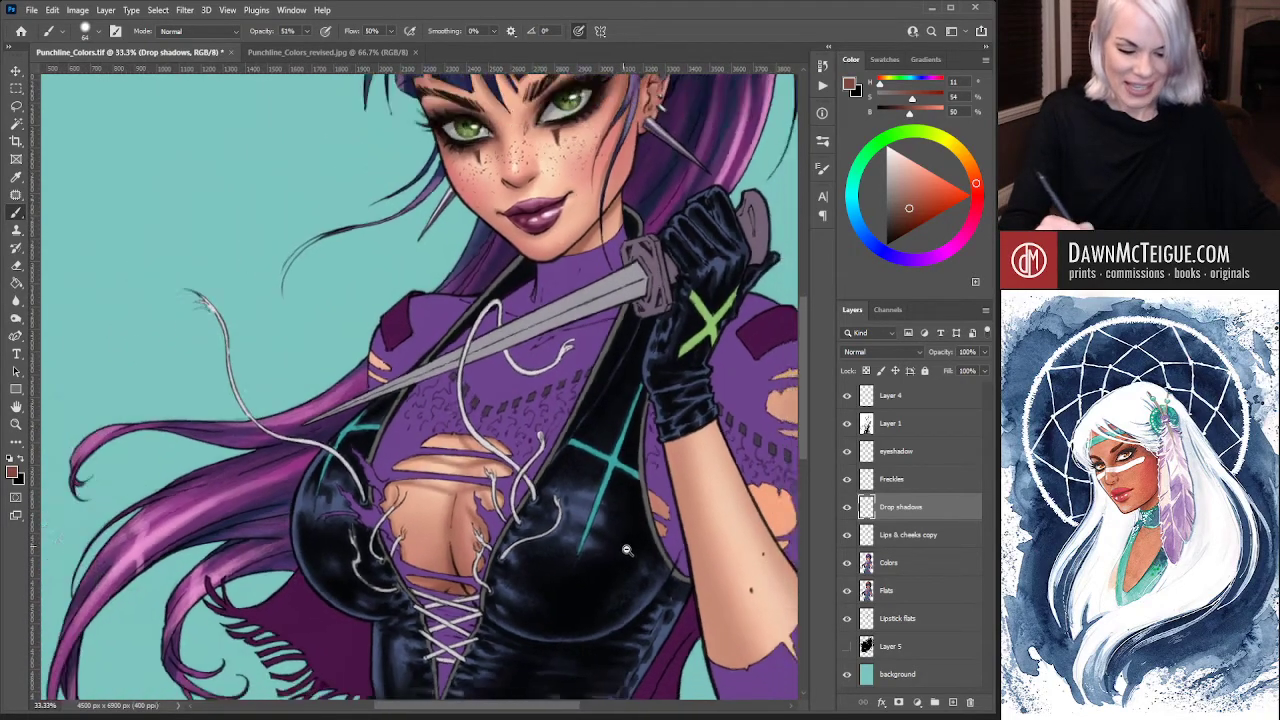
pyautogui.keyDown('alt'); pyautogui.click(629, 559); pyautogui.keyUp('alt')
pyautogui.keyDown('alt'); pyautogui.click(634, 563); pyautogui.keyUp('alt')
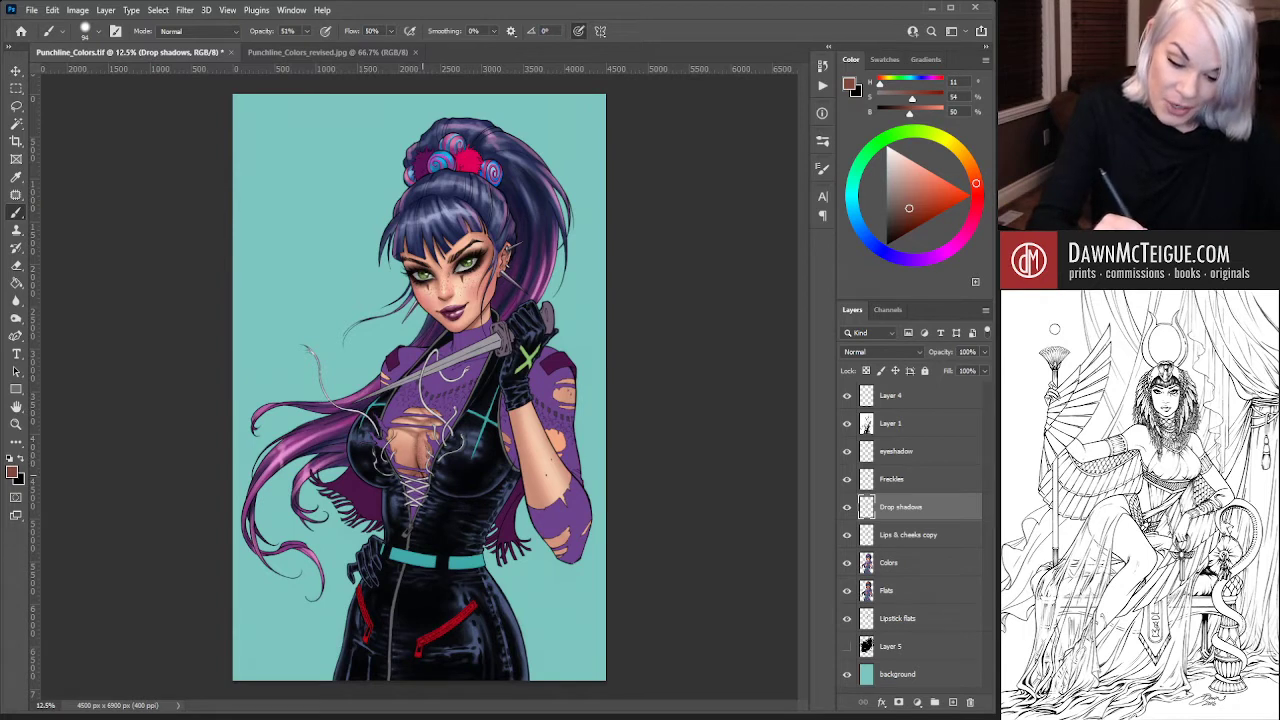
pyautogui.press('e')
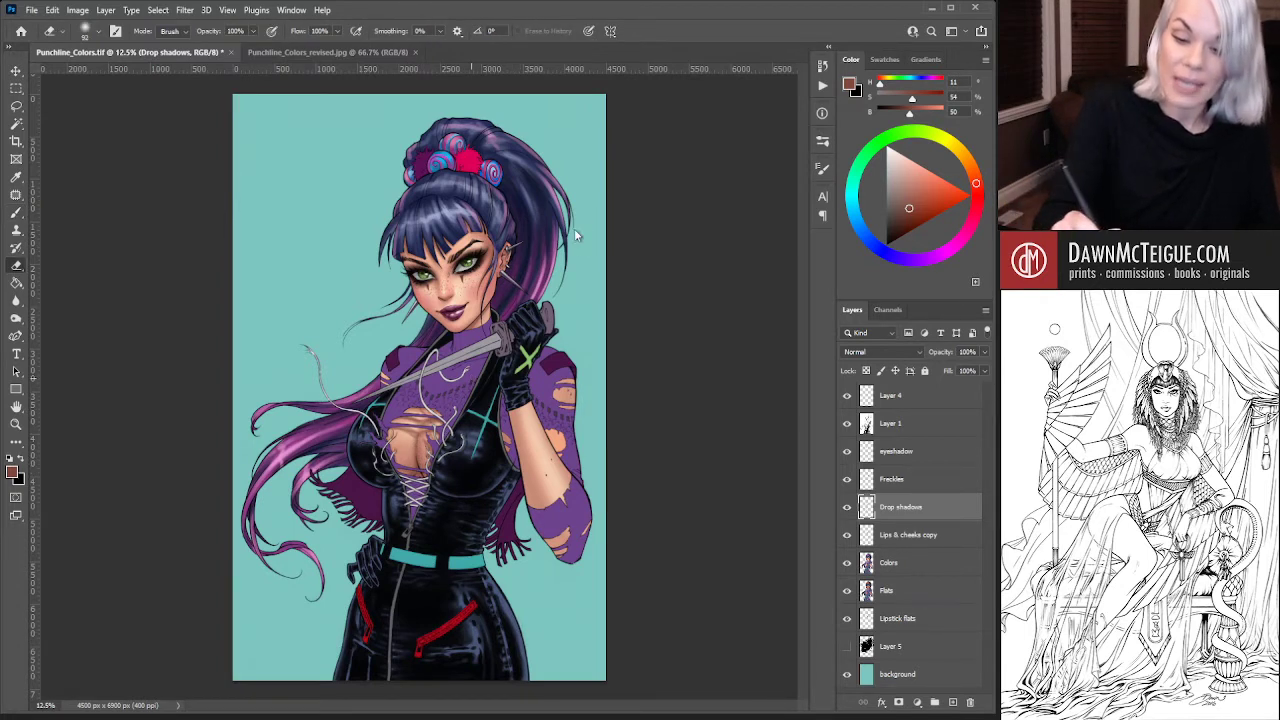
pyautogui.press(']')
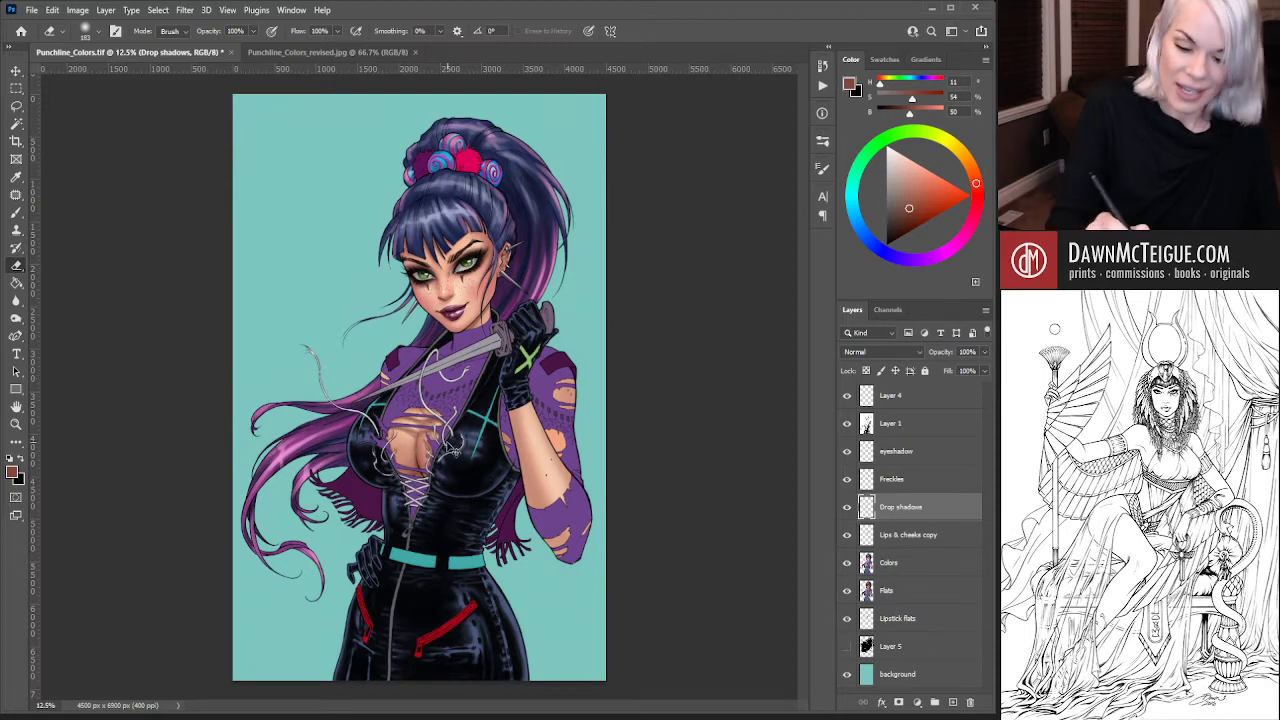
pyautogui.scroll(2, 454, 445)
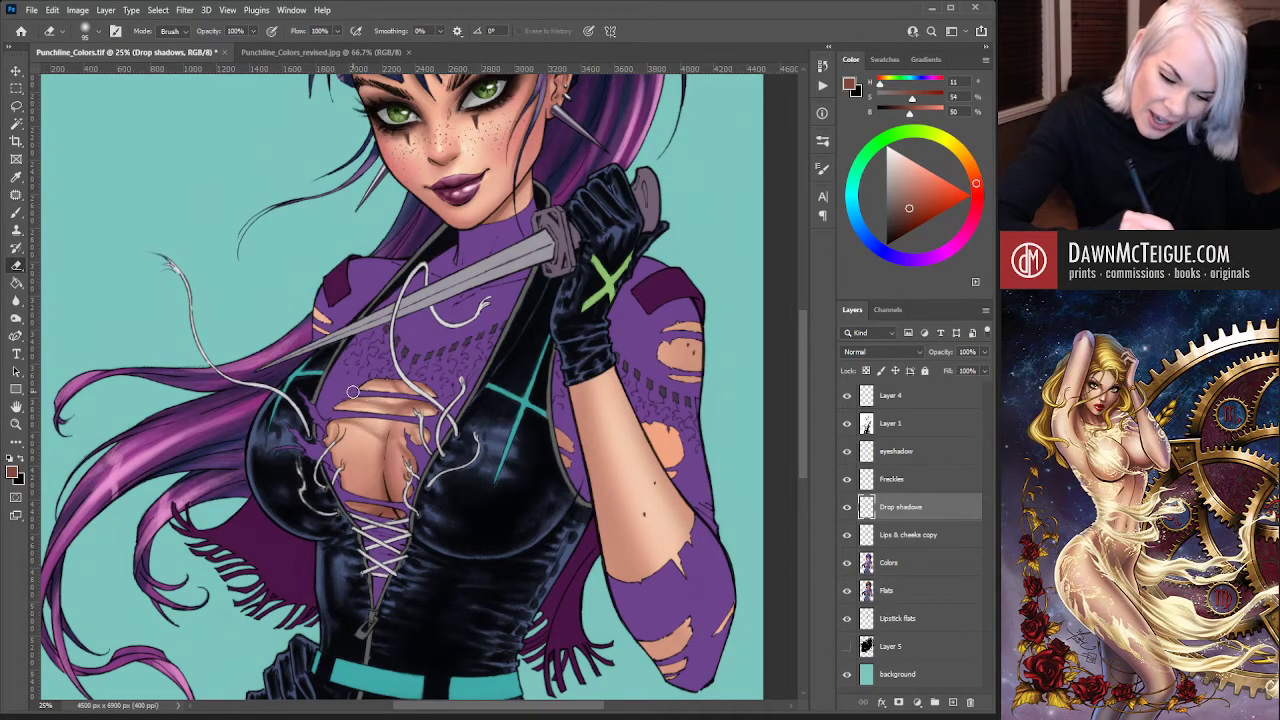
pyautogui.moveTo(355, 393)
pyautogui.mouseDown()
pyautogui.moveTo(429, 405)
pyautogui.moveTo(487, 486)
pyautogui.moveTo(455, 396)
pyautogui.moveTo(463, 384)
pyautogui.moveTo(432, 405)
pyautogui.mouseUp()
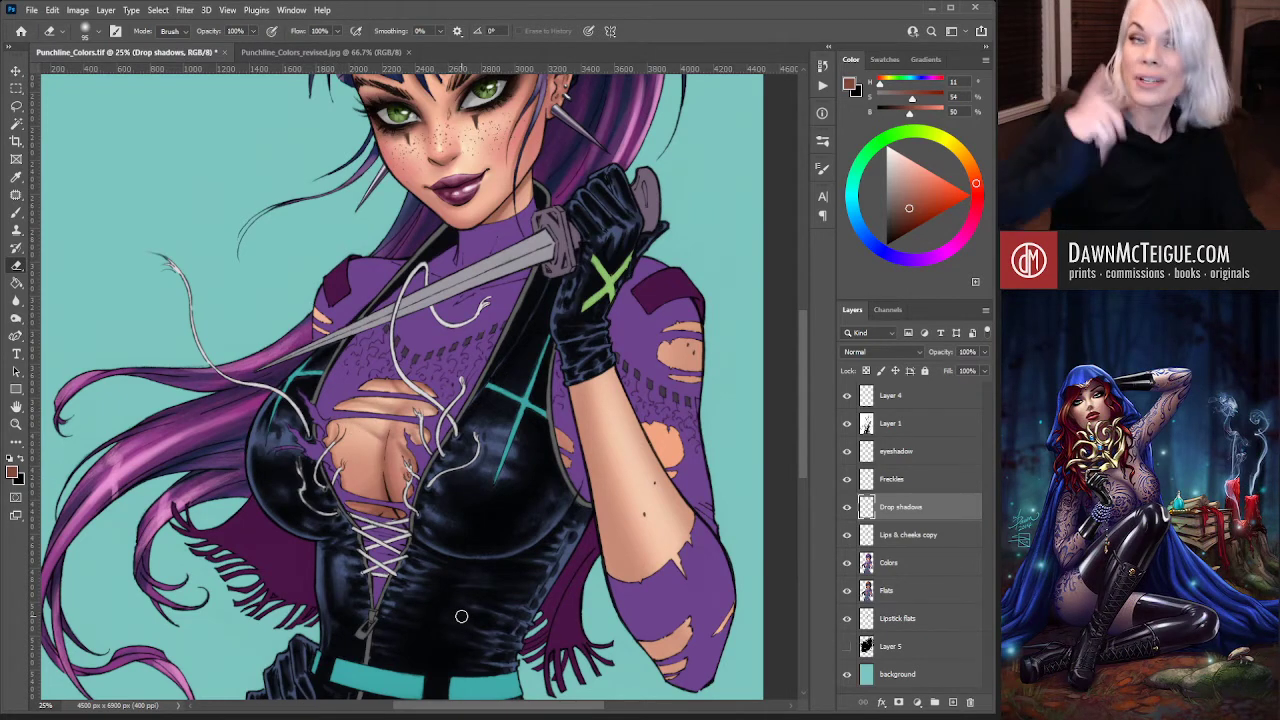
# Refine the drop shadows along the chest opening and laces, alternating between painting and erasing
pyautogui.press('b')
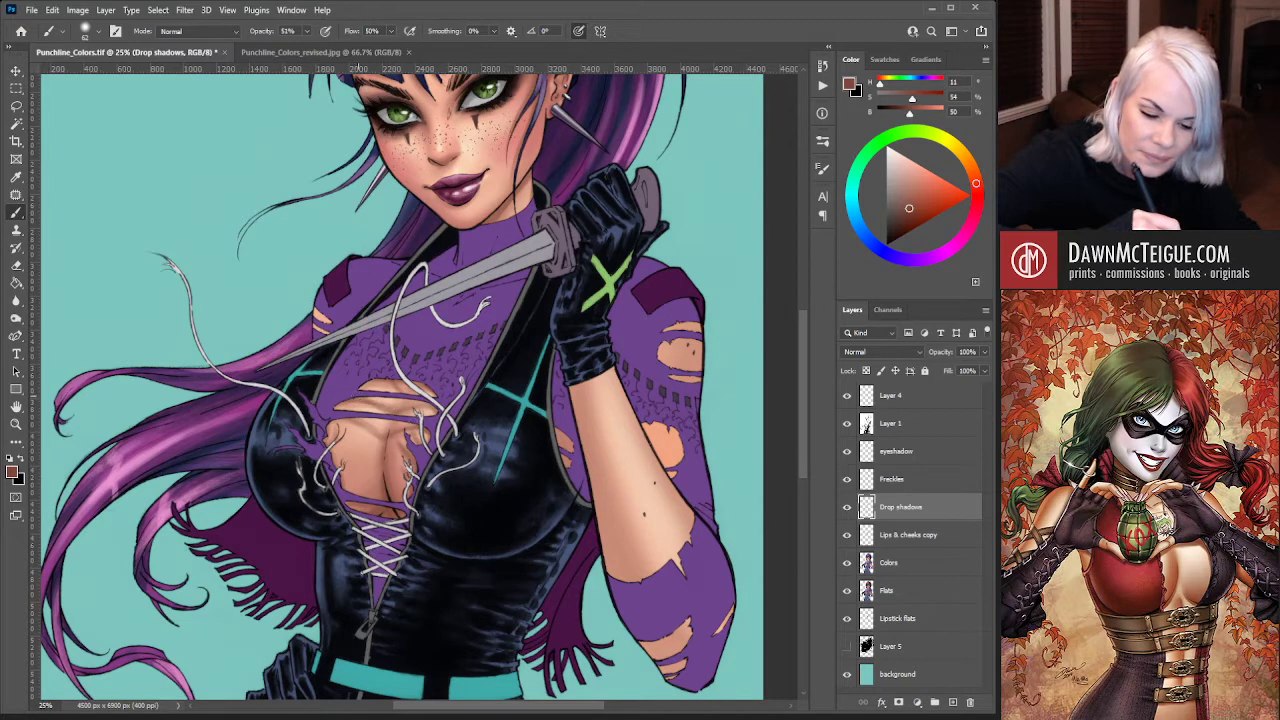
pyautogui.press('e')
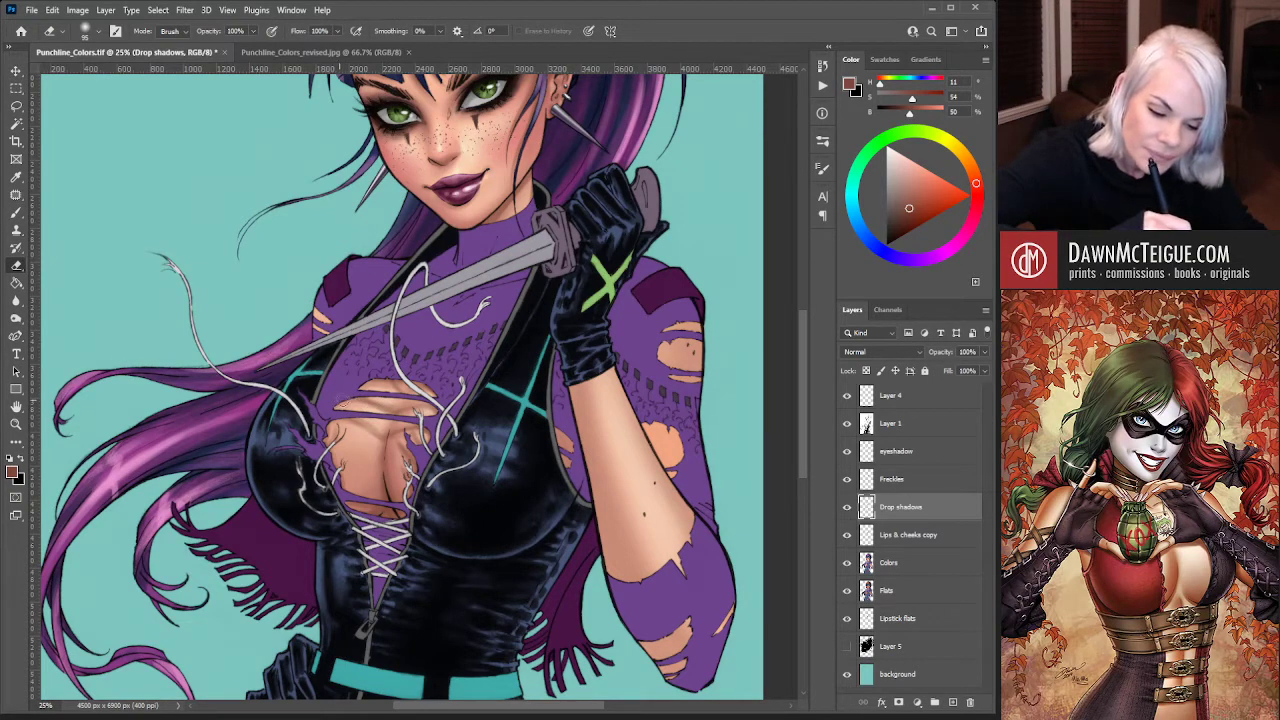
pyautogui.press('b')
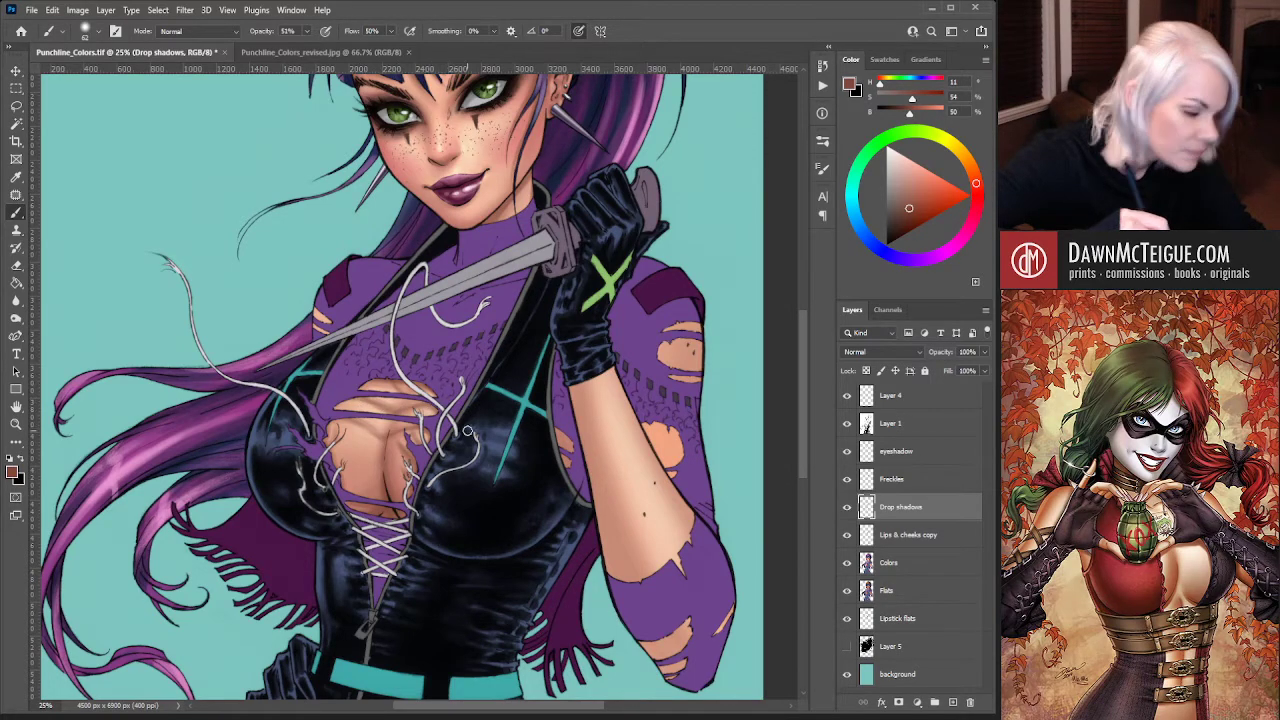
pyautogui.press('e')
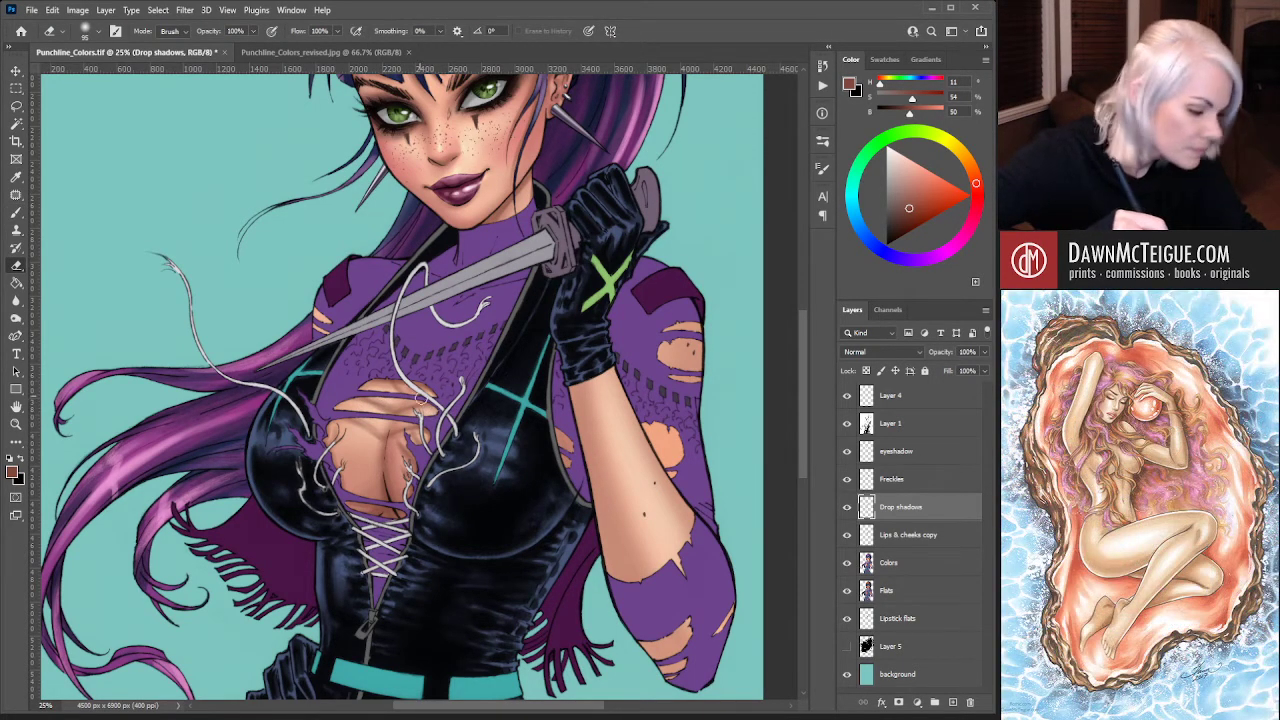
pyautogui.press('b')
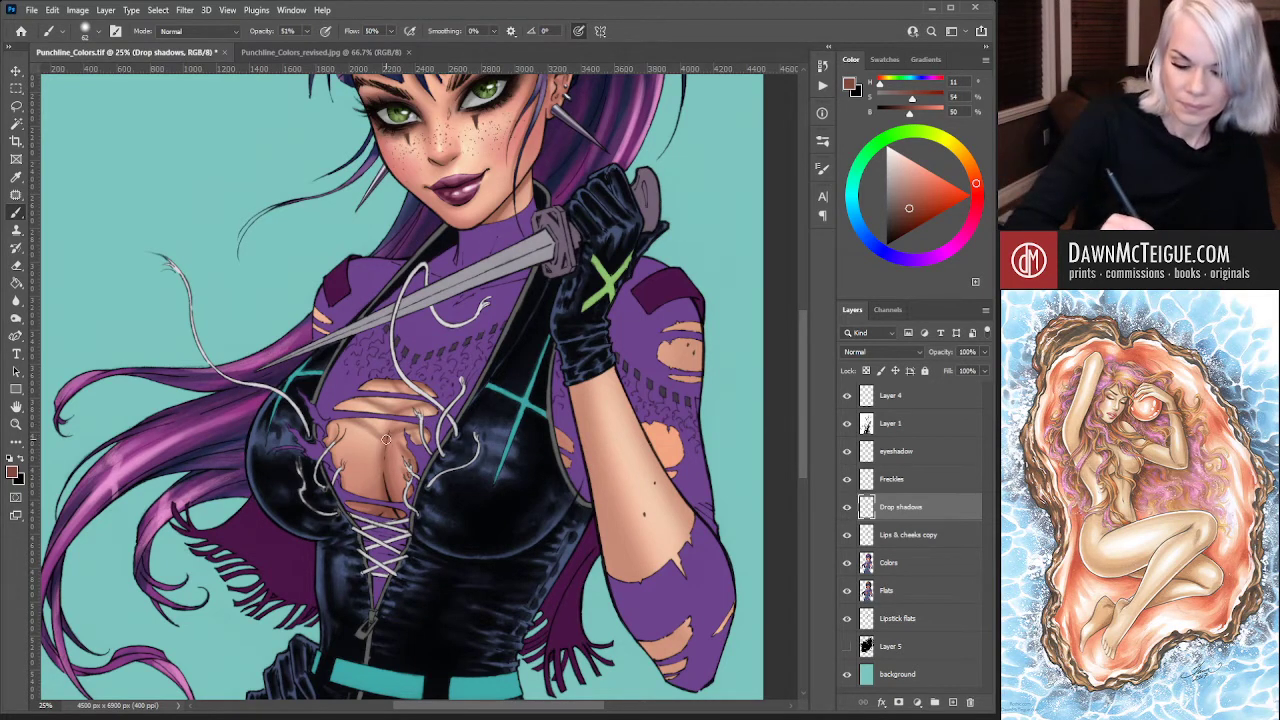
# Check the shaded figure at a smaller scale and save the illustration
pyautogui.keyDown('alt'); pyautogui.click(509, 470); pyautogui.keyUp('alt')
pyautogui.keyDown('alt'); pyautogui.click(509, 470); pyautogui.keyUp('alt')
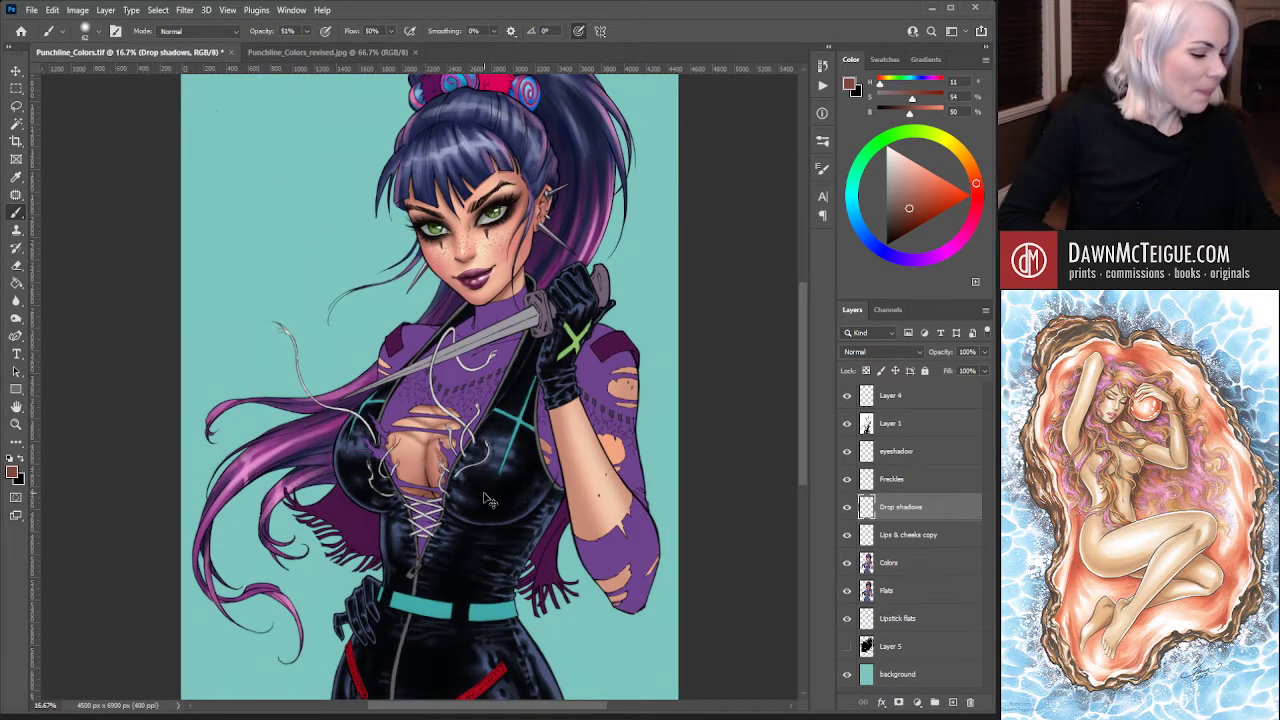
pyautogui.hotkey('ctrl', 's')
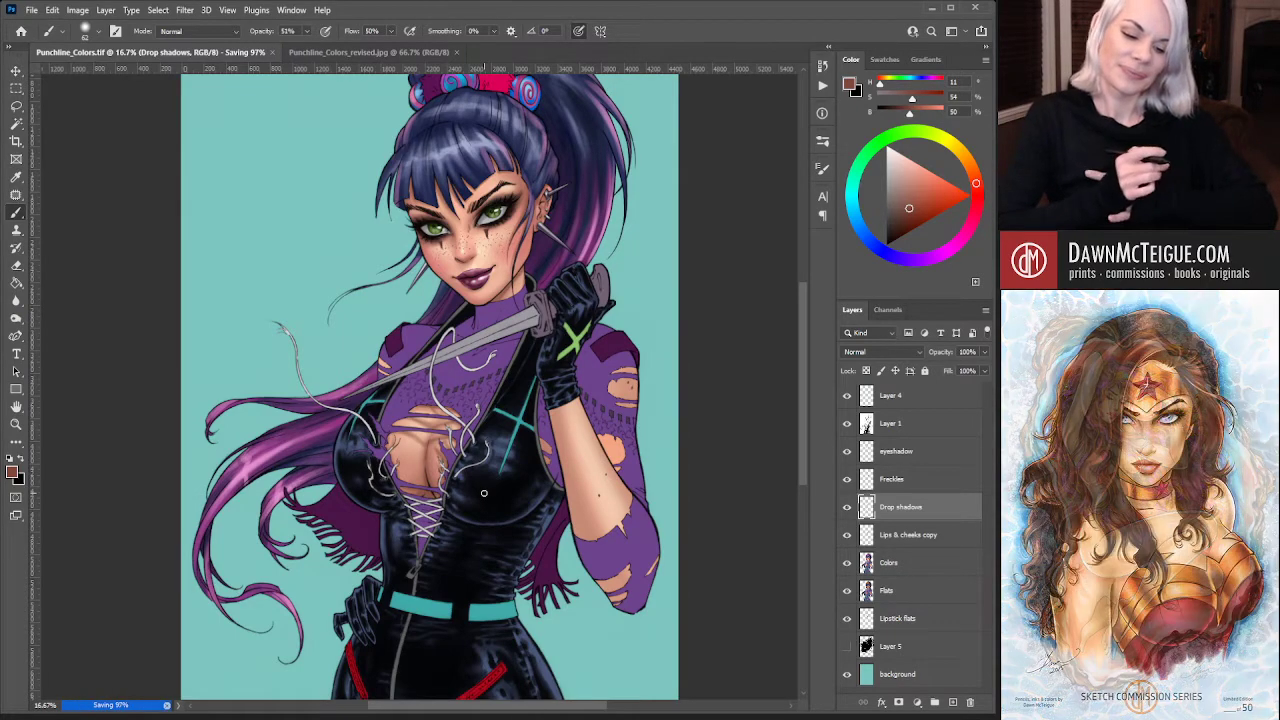
# Erase excess drop shadow from the skin between the upper torn strips of the chest opening
pyautogui.scroll(3, 462, 411)
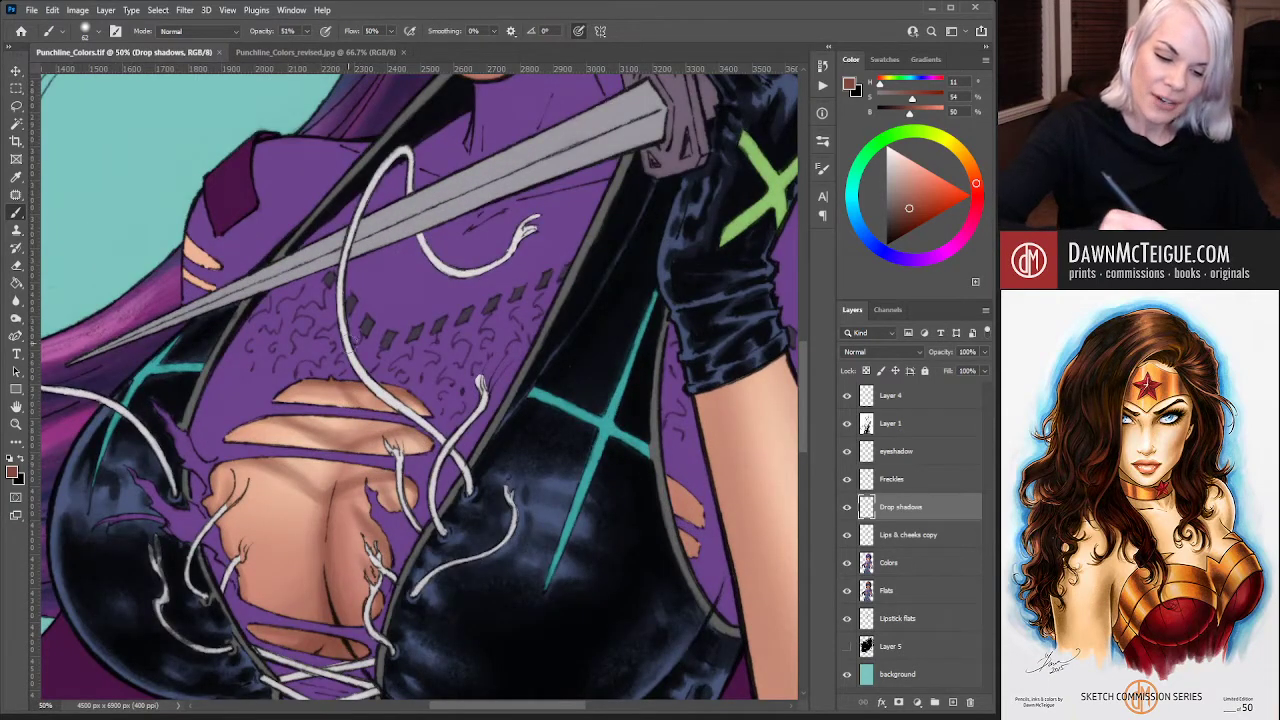
pyautogui.press('e')
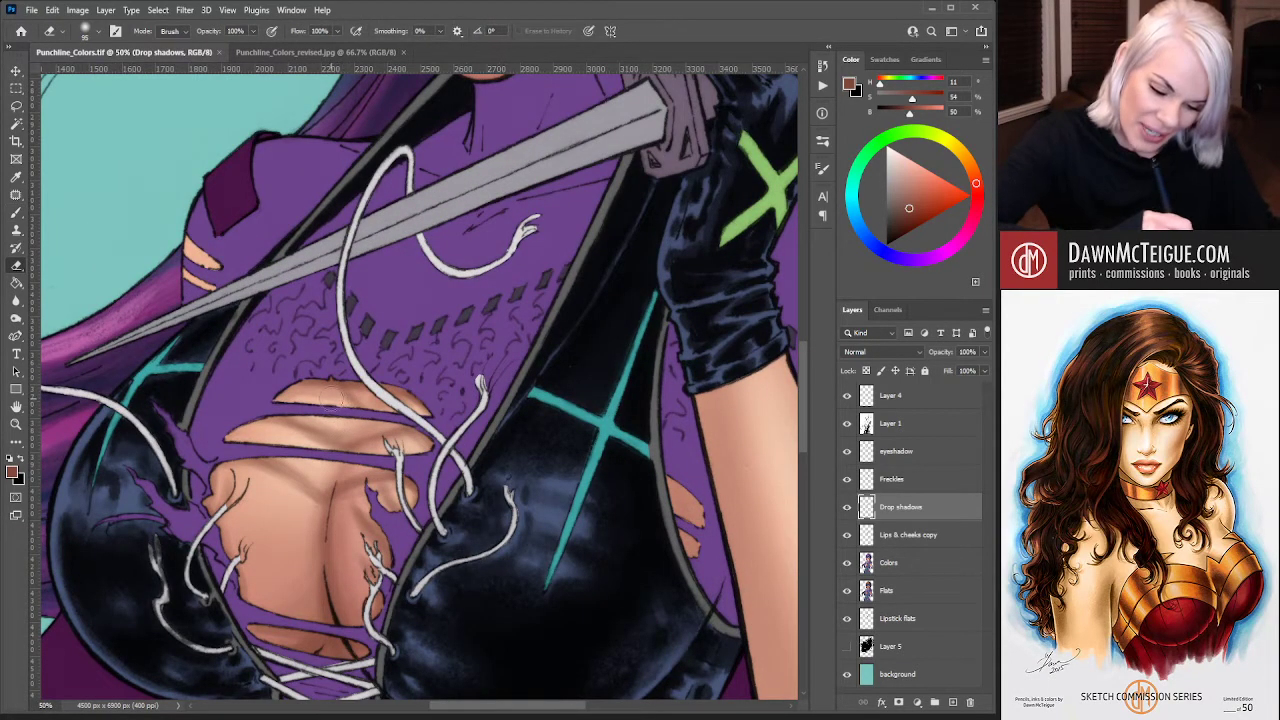
pyautogui.moveTo(346, 396); pyautogui.dragTo(326, 400)
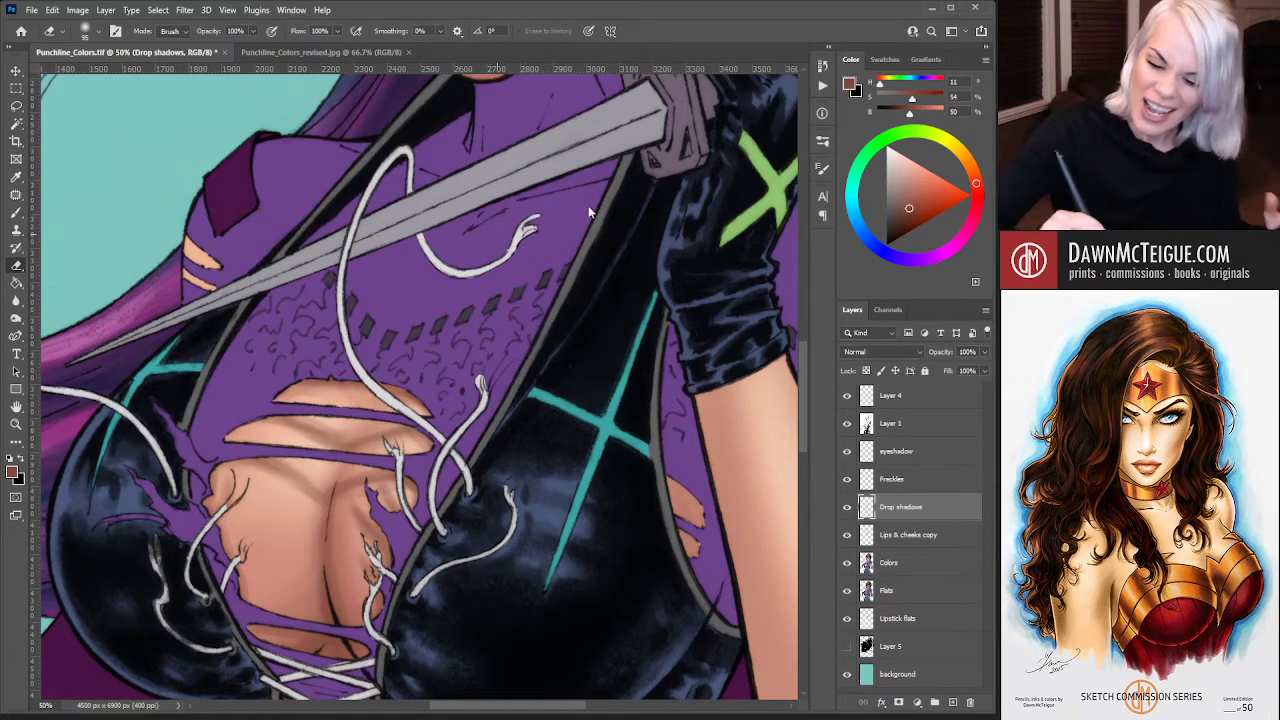
pyautogui.moveTo(292, 410)
pyautogui.mouseDown()
pyautogui.moveTo(350, 437)
pyautogui.moveTo(316, 422)
pyautogui.mouseUp()
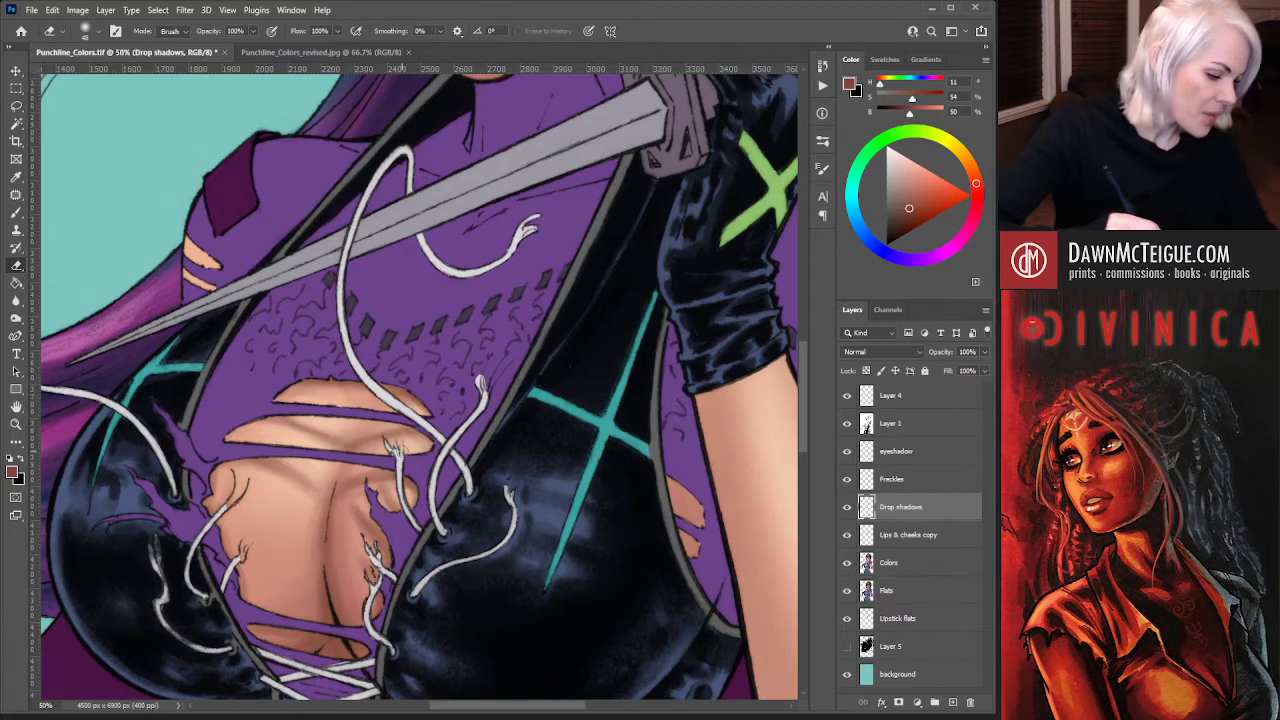
# Paint drop shadows on the skin beneath the lower torn strip, just above the crossed laces
pyautogui.press('b')
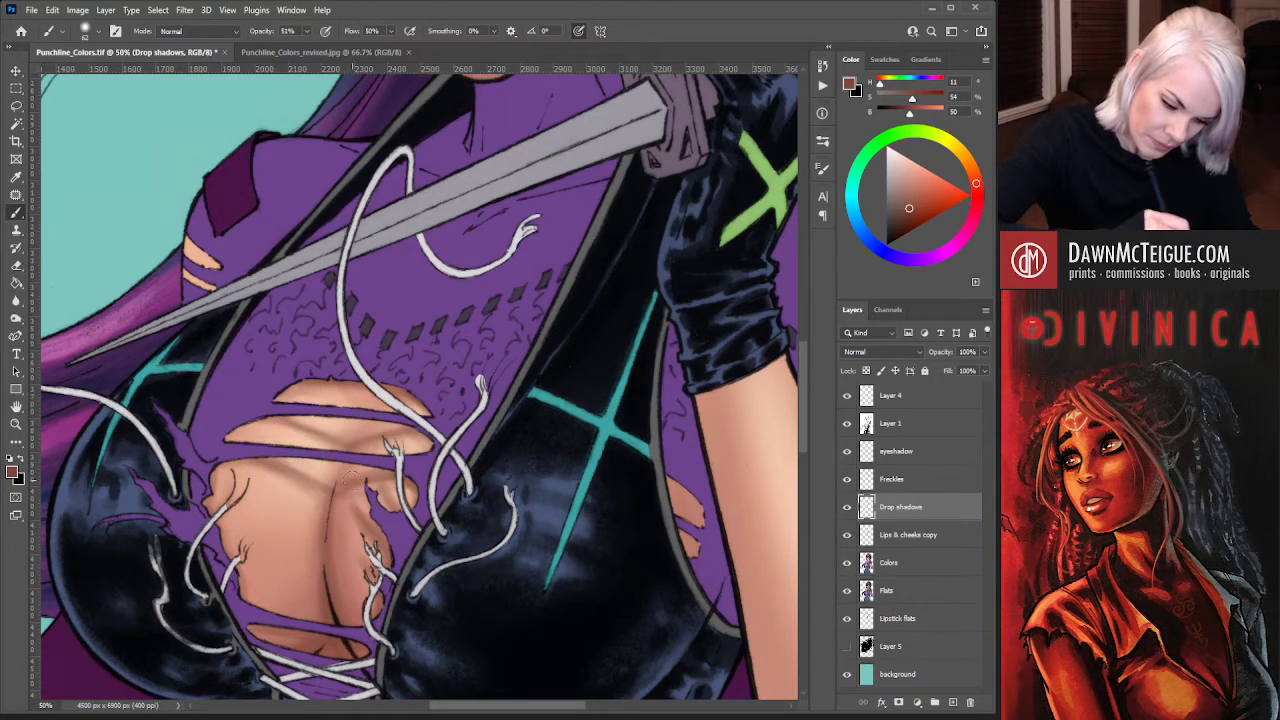
pyautogui.moveTo(440, 555); pyautogui.dragTo(396, 652)
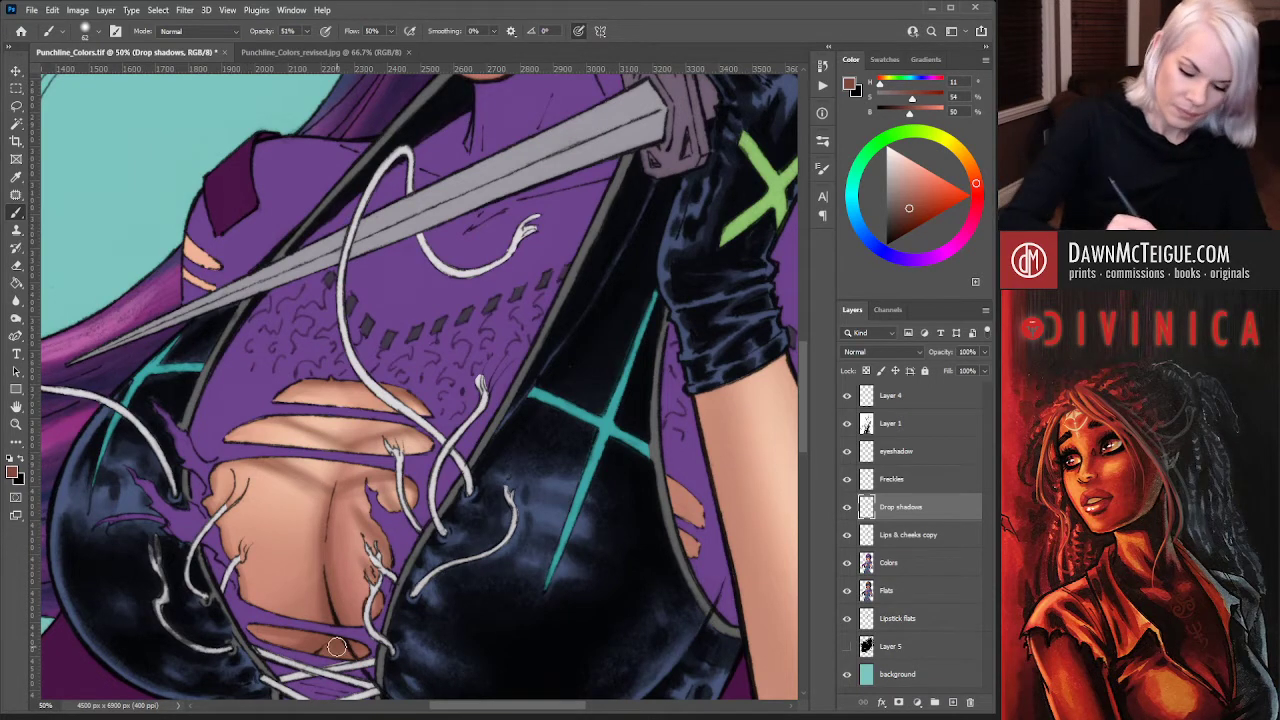
pyautogui.moveTo(461, 518); pyautogui.dragTo(559, 321)
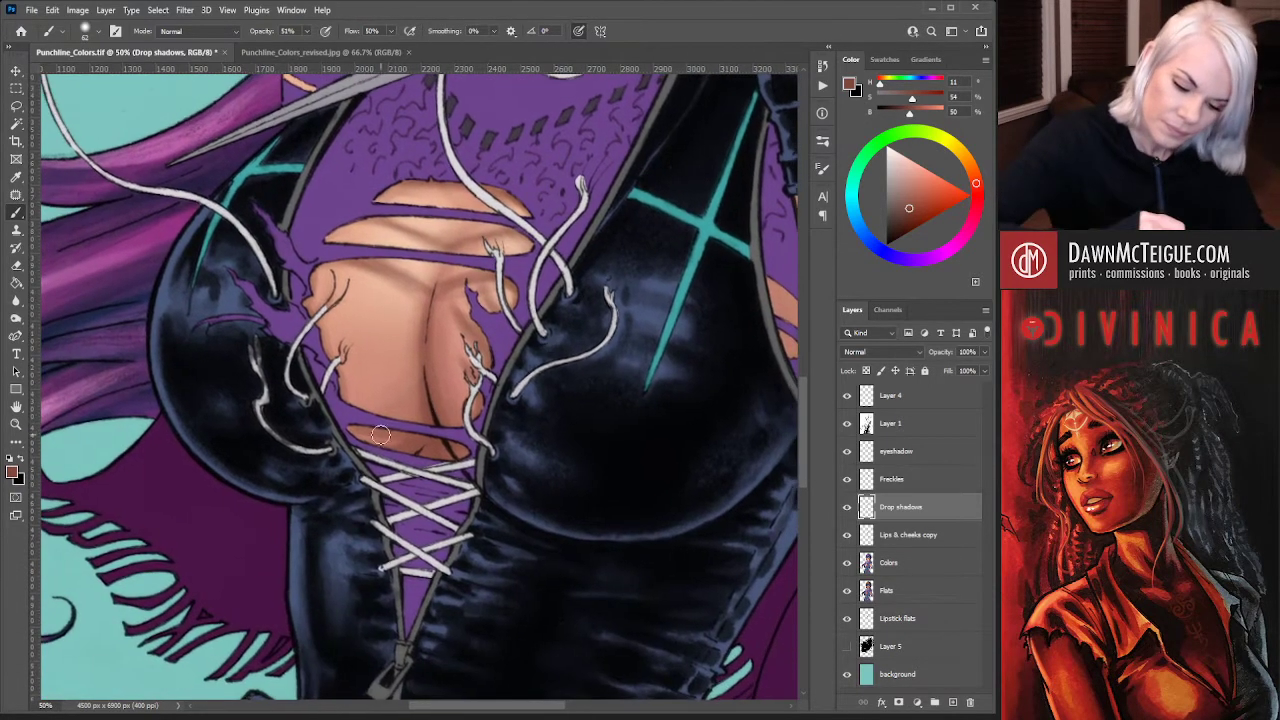
# Review the whole figure, save the illustration, and compare it with and without the Drop shadows layer
pyautogui.keyDown('alt'); pyautogui.click(595, 477); pyautogui.keyUp('alt')
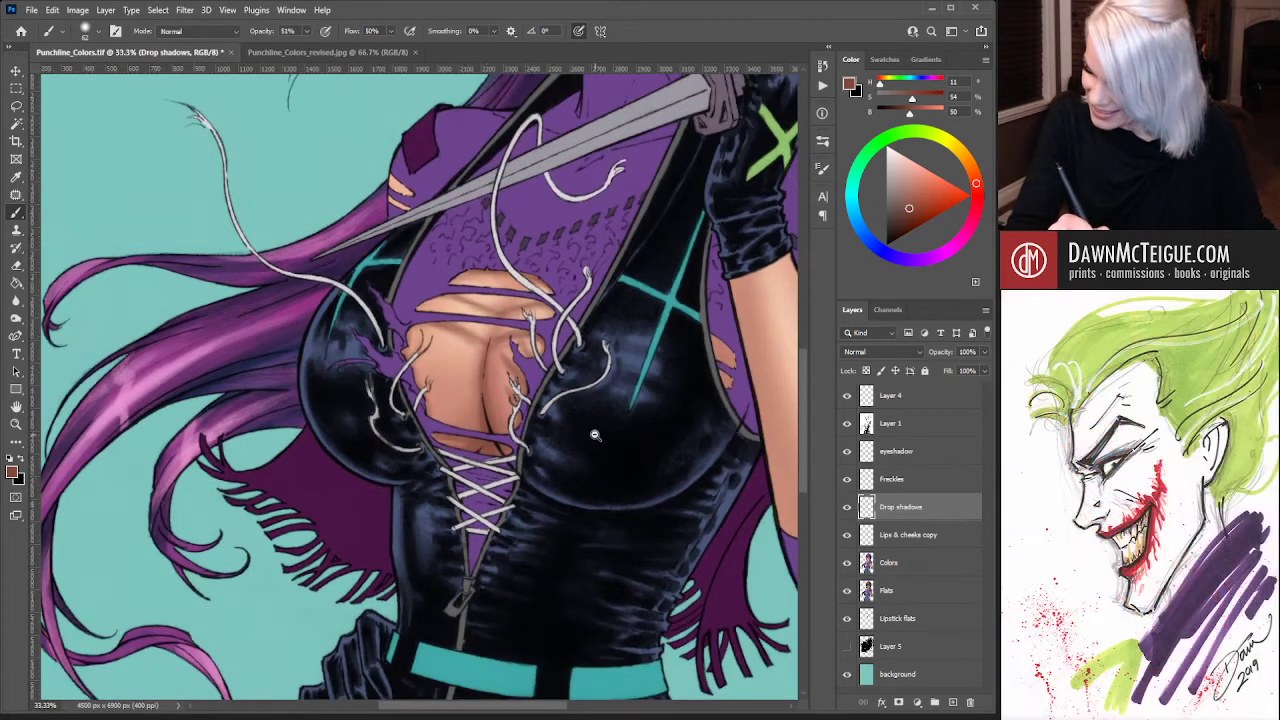
pyautogui.keyDown('alt'); pyautogui.click(596, 434); pyautogui.keyUp('alt')
pyautogui.moveTo(592, 352); pyautogui.dragTo(500, 461)
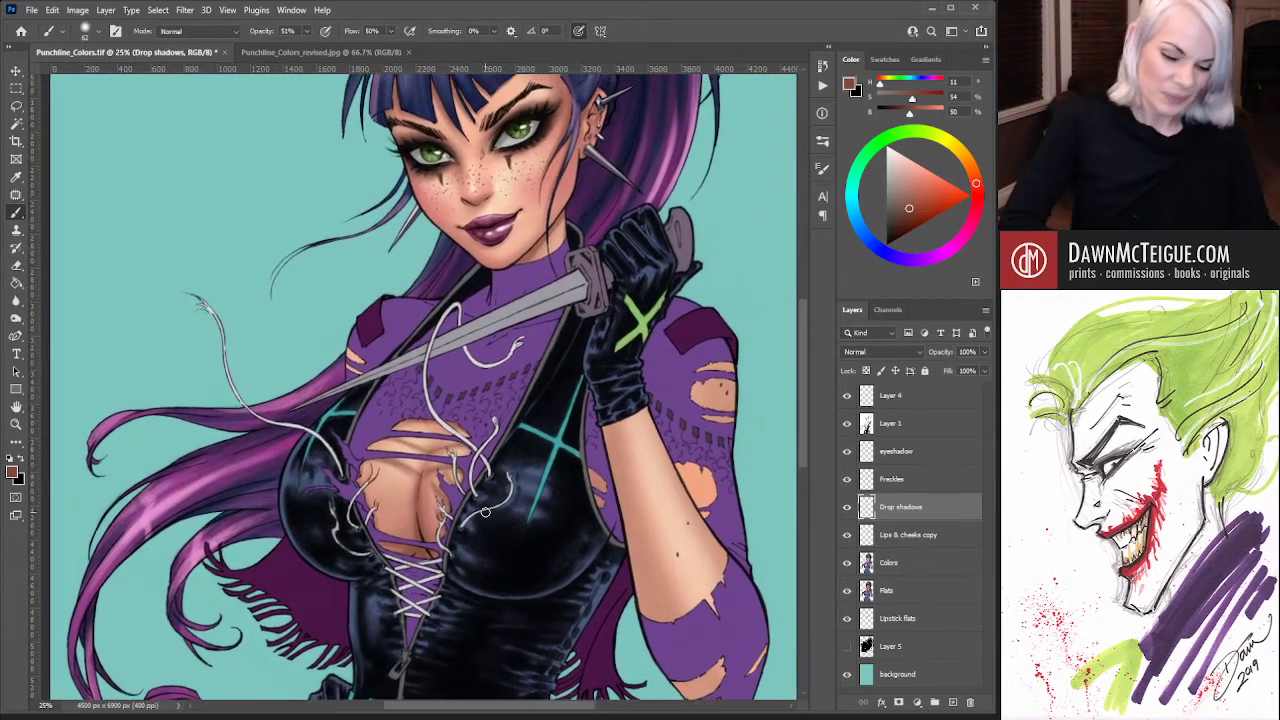
pyautogui.hotkey('ctrl', 's')
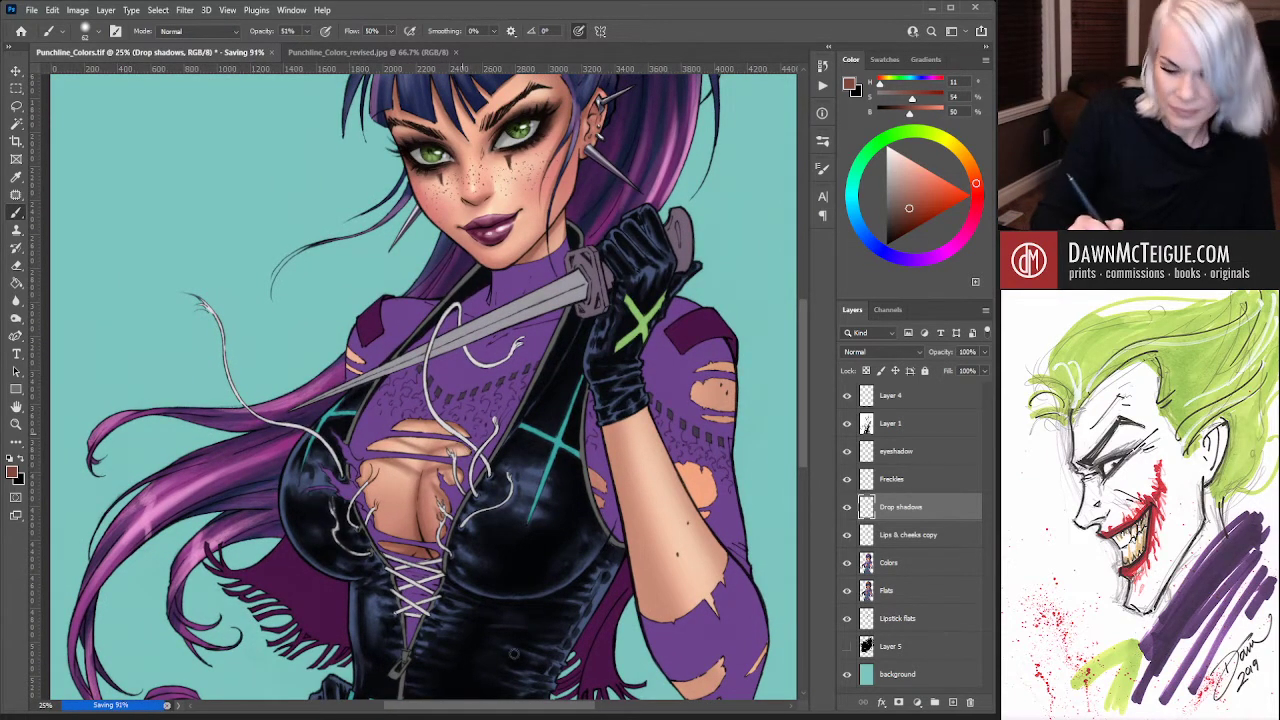
pyautogui.keyDown('ctrl'); pyautogui.keyDown('alt'); pyautogui.click(667, 501); pyautogui.keyUp('alt'); pyautogui.keyUp('ctrl')
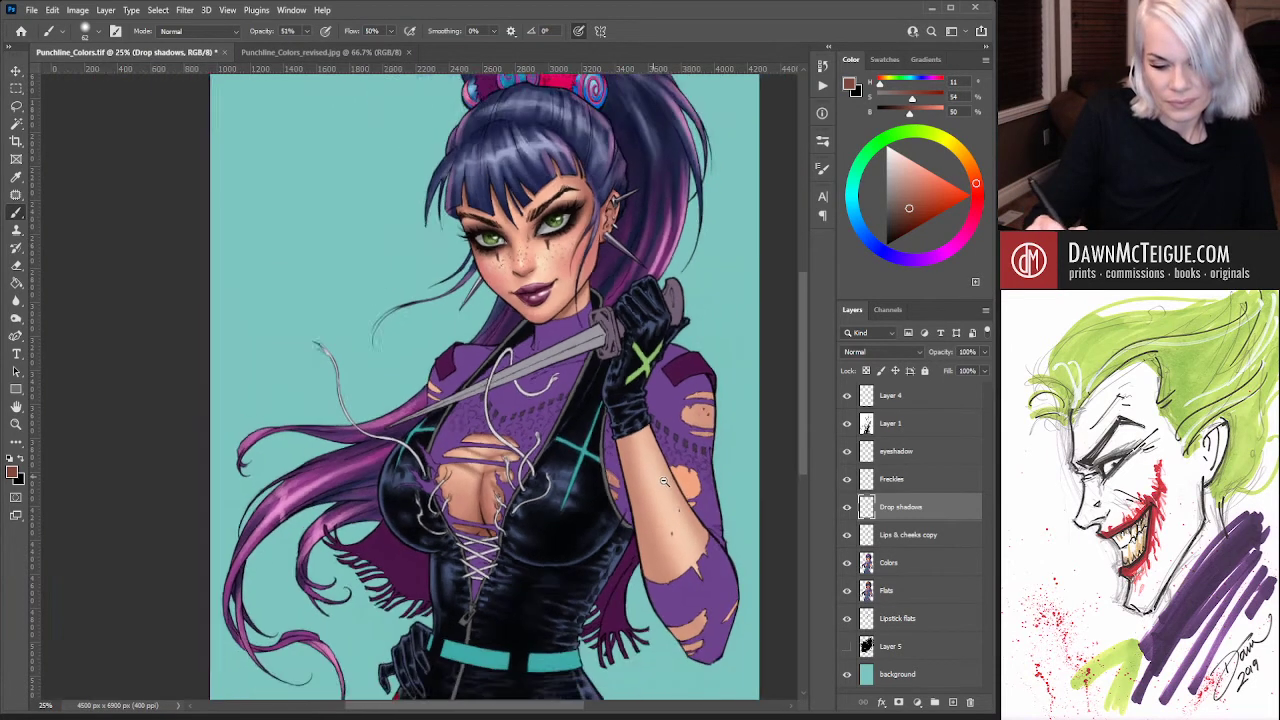
pyautogui.keyDown('ctrl'); pyautogui.keyDown('alt'); pyautogui.click(667, 501); pyautogui.keyUp('alt'); pyautogui.keyUp('ctrl')
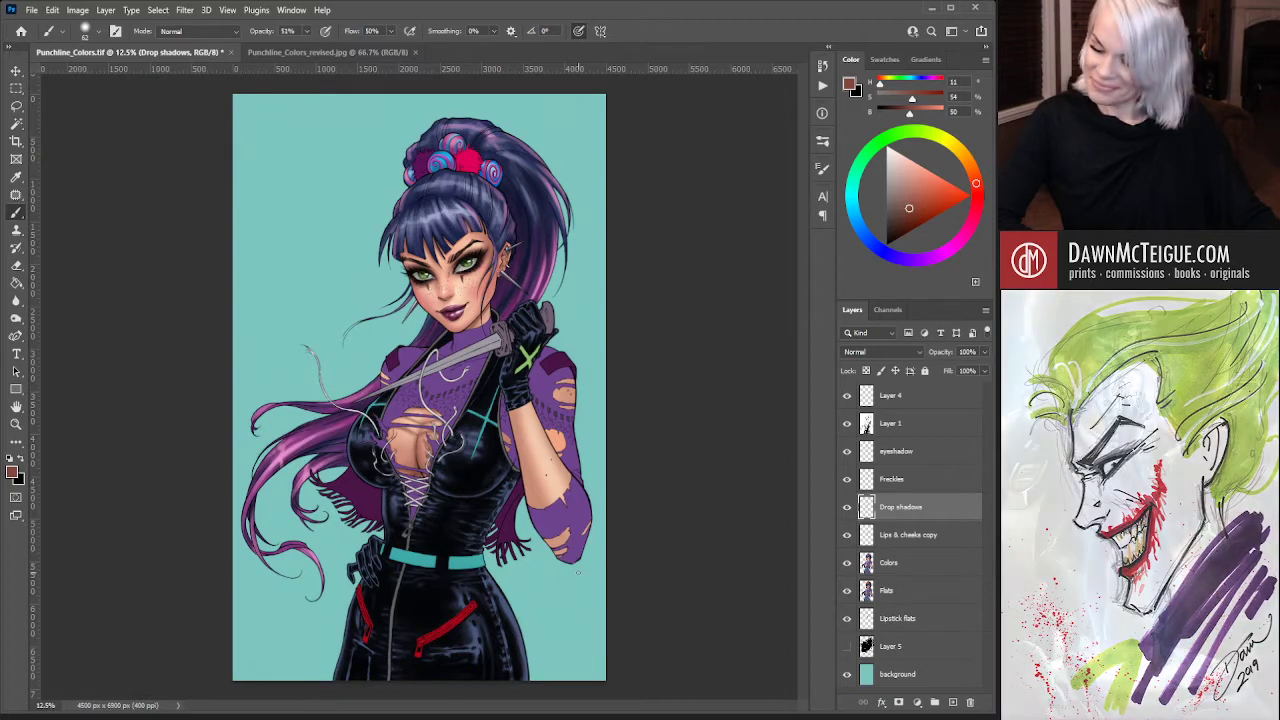
pyautogui.hotkey('ctrl', 's')
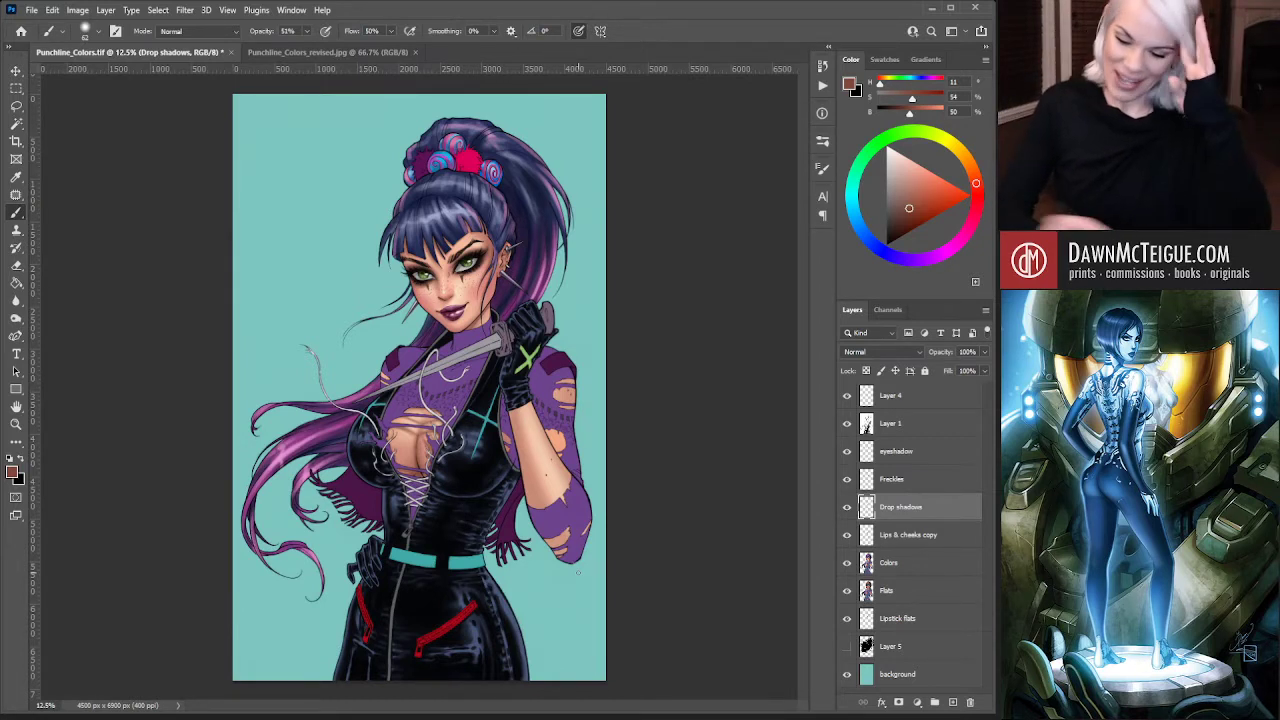
pyautogui.click(847, 508)
pyautogui.click(847, 508)
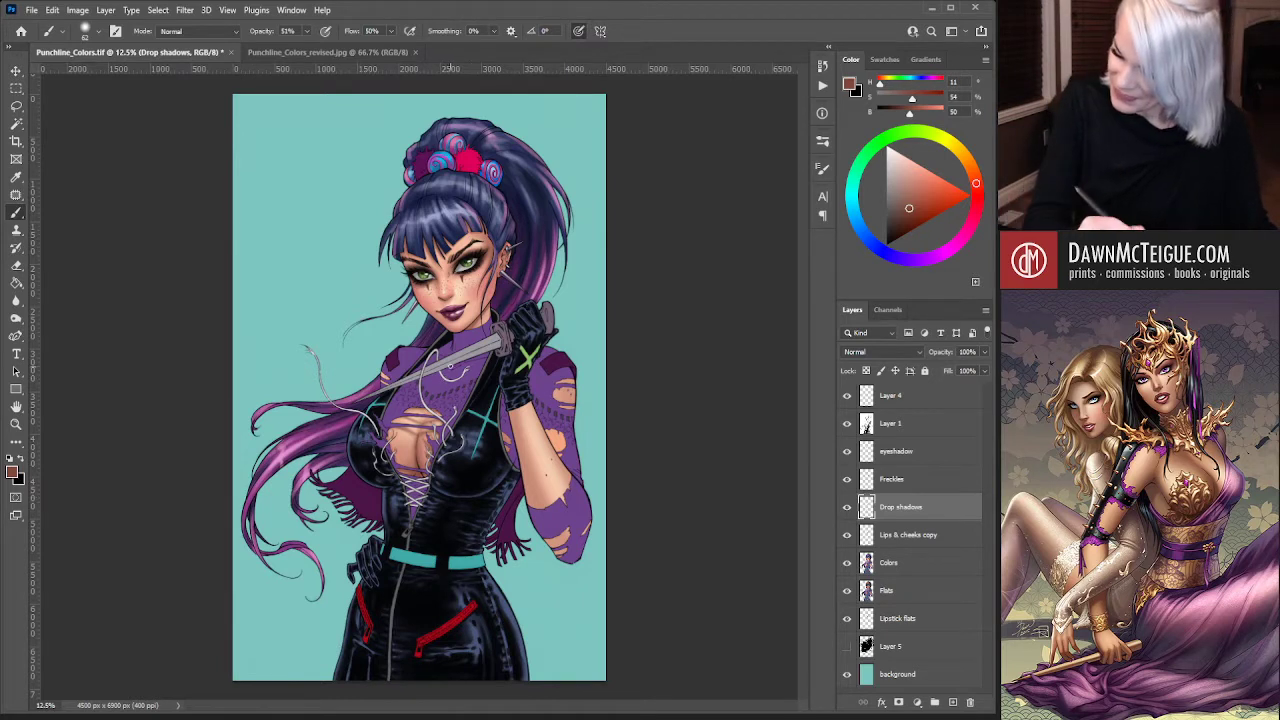
# Touch up the skin on the Colors layer with sampled brown, pink and pale skin tones, and save the illustration
pyautogui.click(910, 593)
pyautogui.click(928, 567)
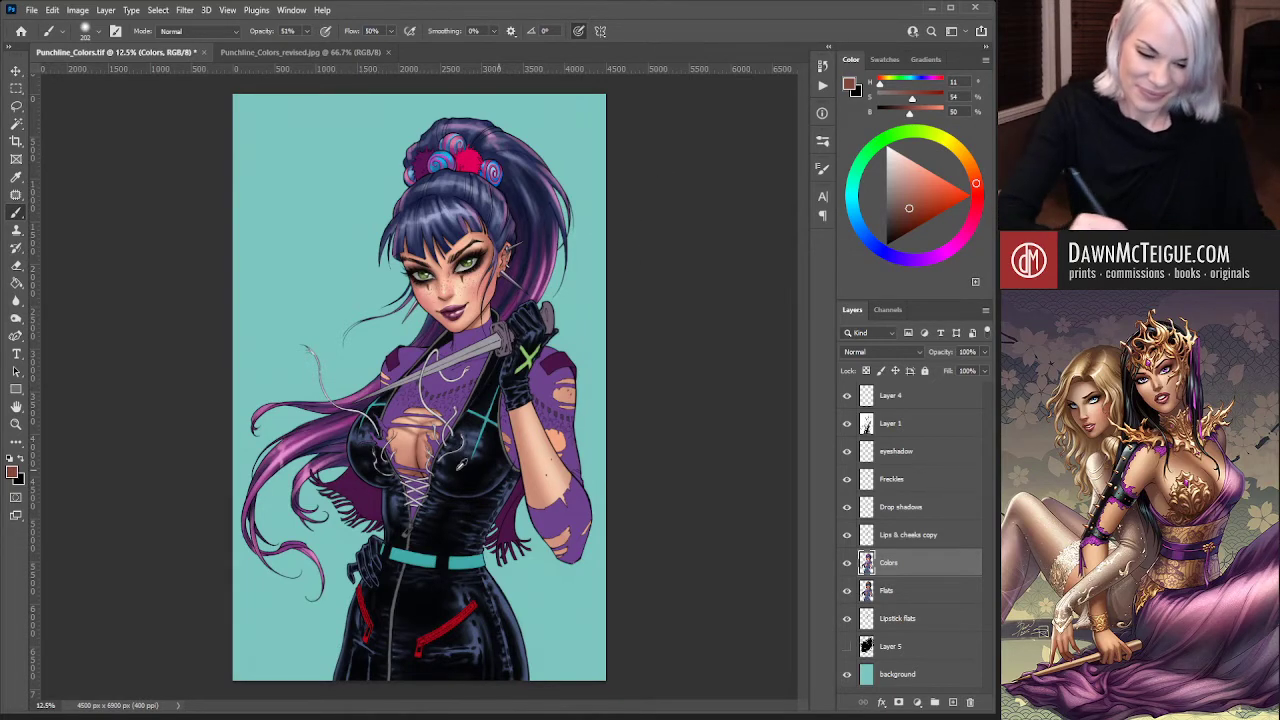
pyautogui.keyDown('alt'); pyautogui.click(429, 469); pyautogui.keyUp('alt')
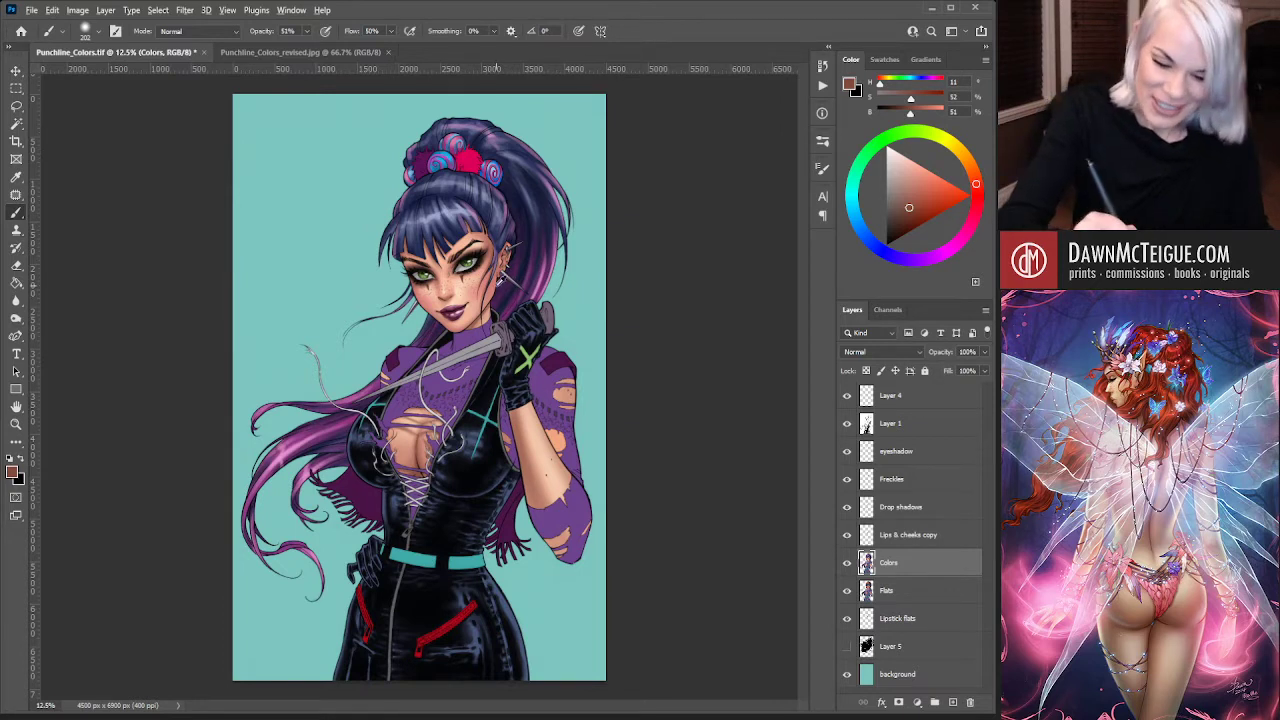
pyautogui.keyDown('alt'); pyautogui.click(500, 281); pyautogui.keyUp('alt')
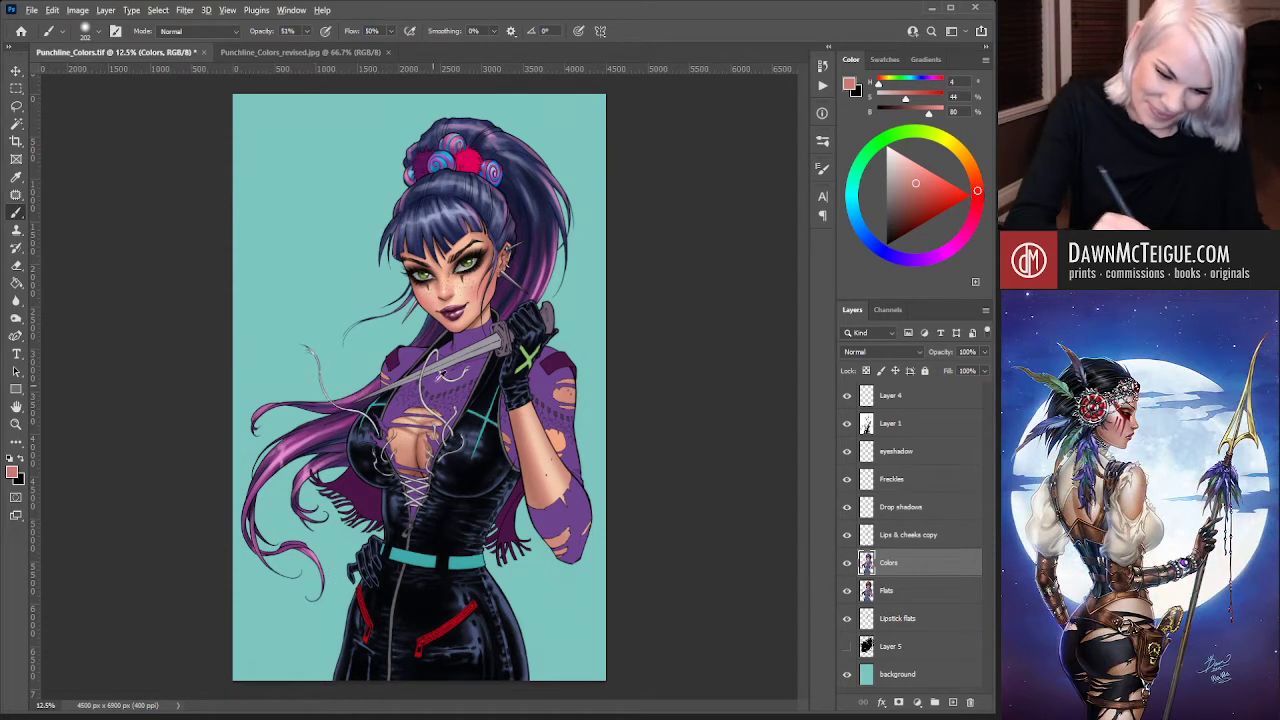
pyautogui.keyDown('alt'); pyautogui.click(463, 285); pyautogui.keyUp('alt')
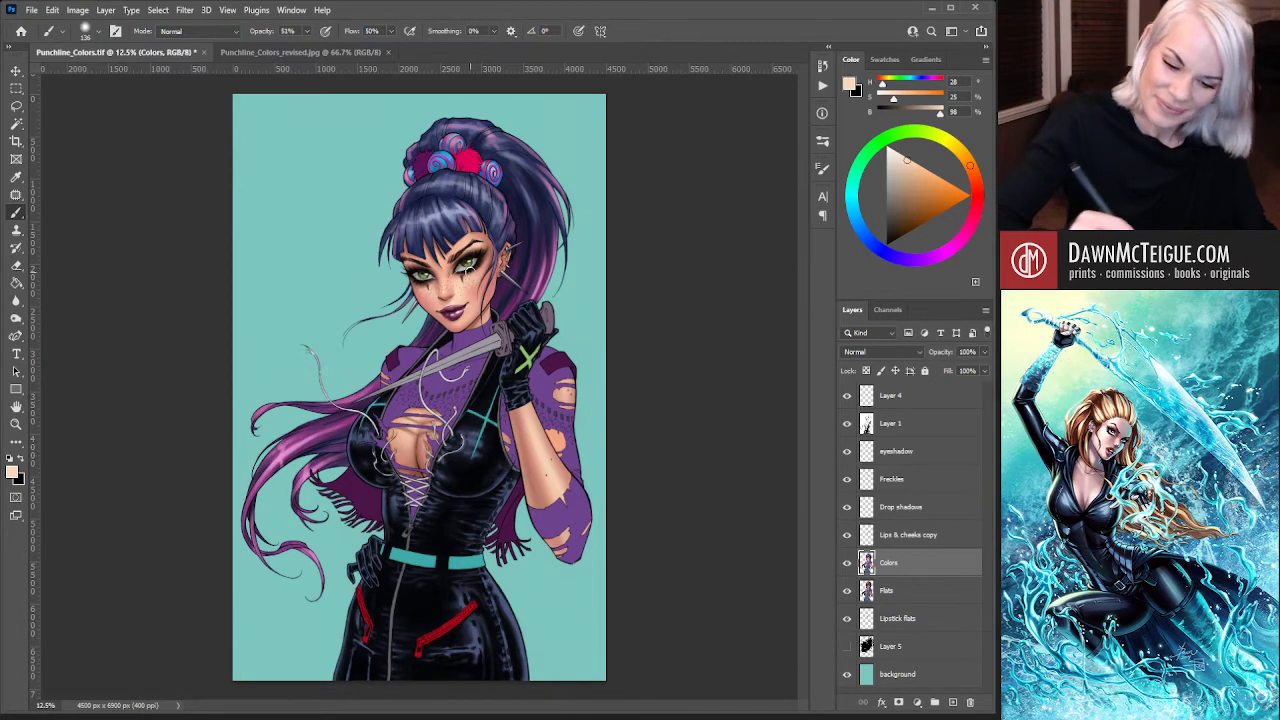
pyautogui.keyDown('alt'); pyautogui.click(465, 285); pyautogui.keyUp('alt')
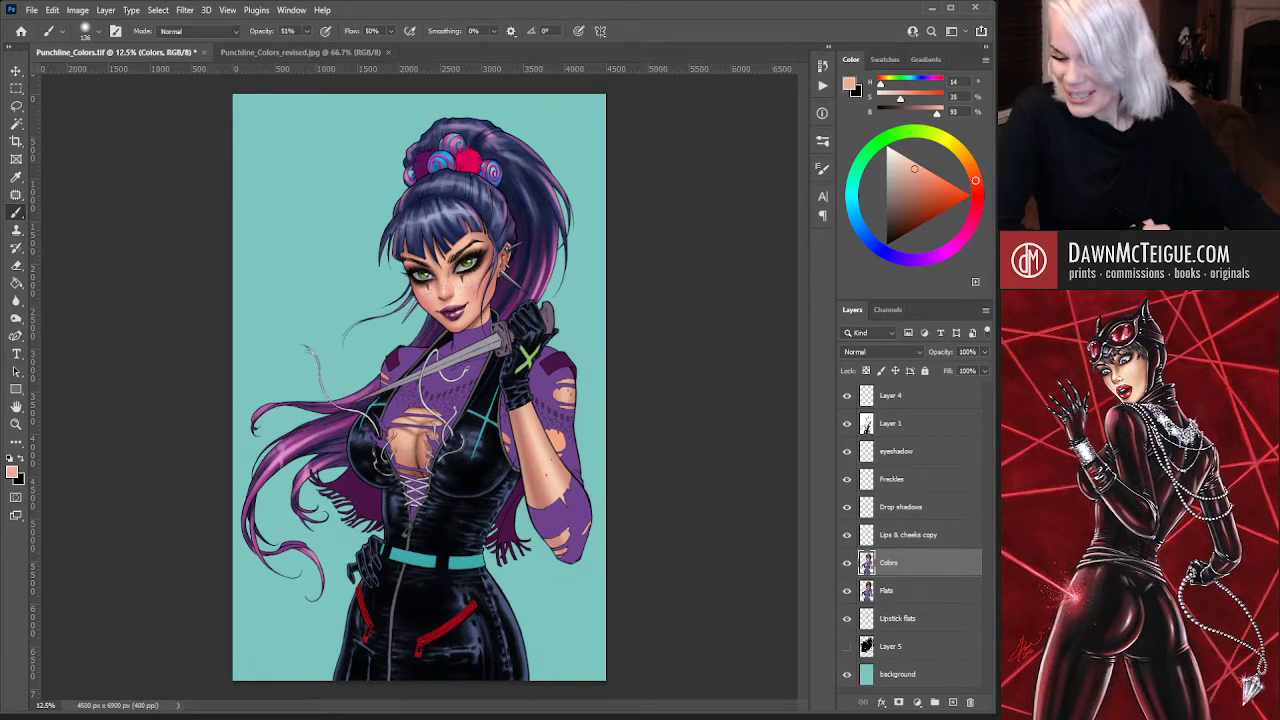
pyautogui.hotkey('ctrl', 's')
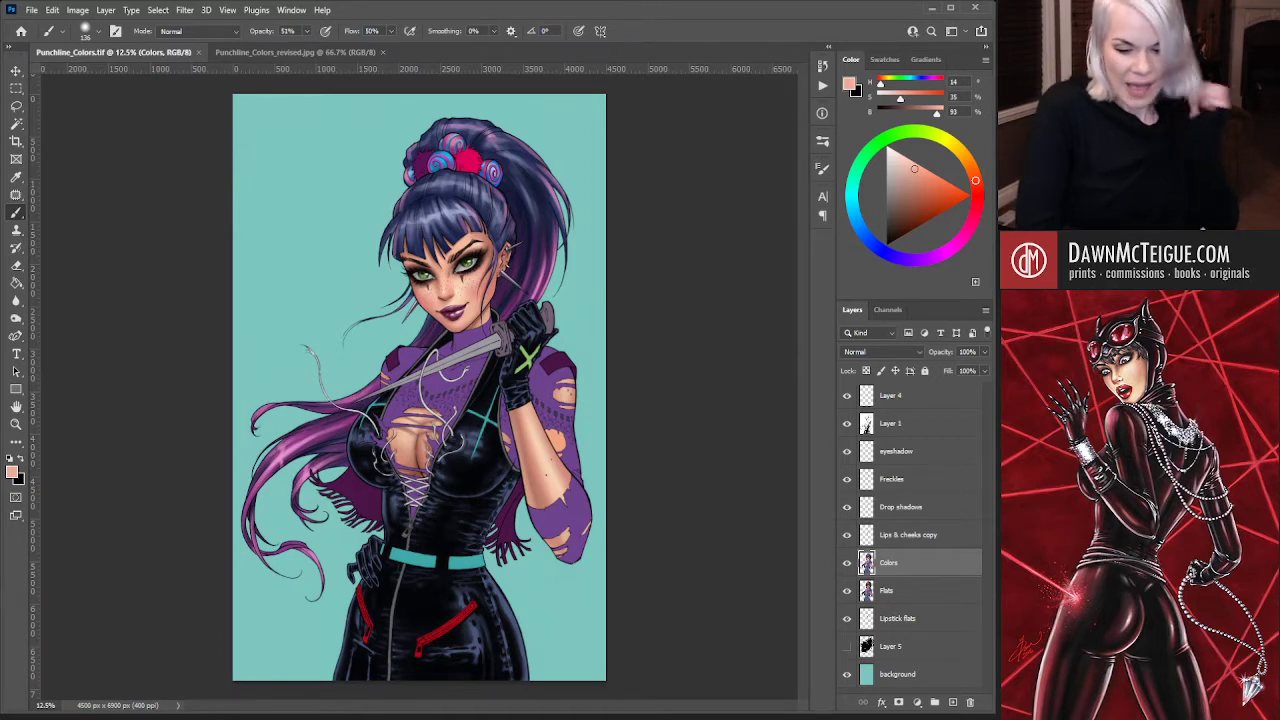
# Select the bare skin in the torn sleeve from the Flats layer and darken its edges on the Colors layer with brown sampled from the chest
pyautogui.hotkey('alt', '[')
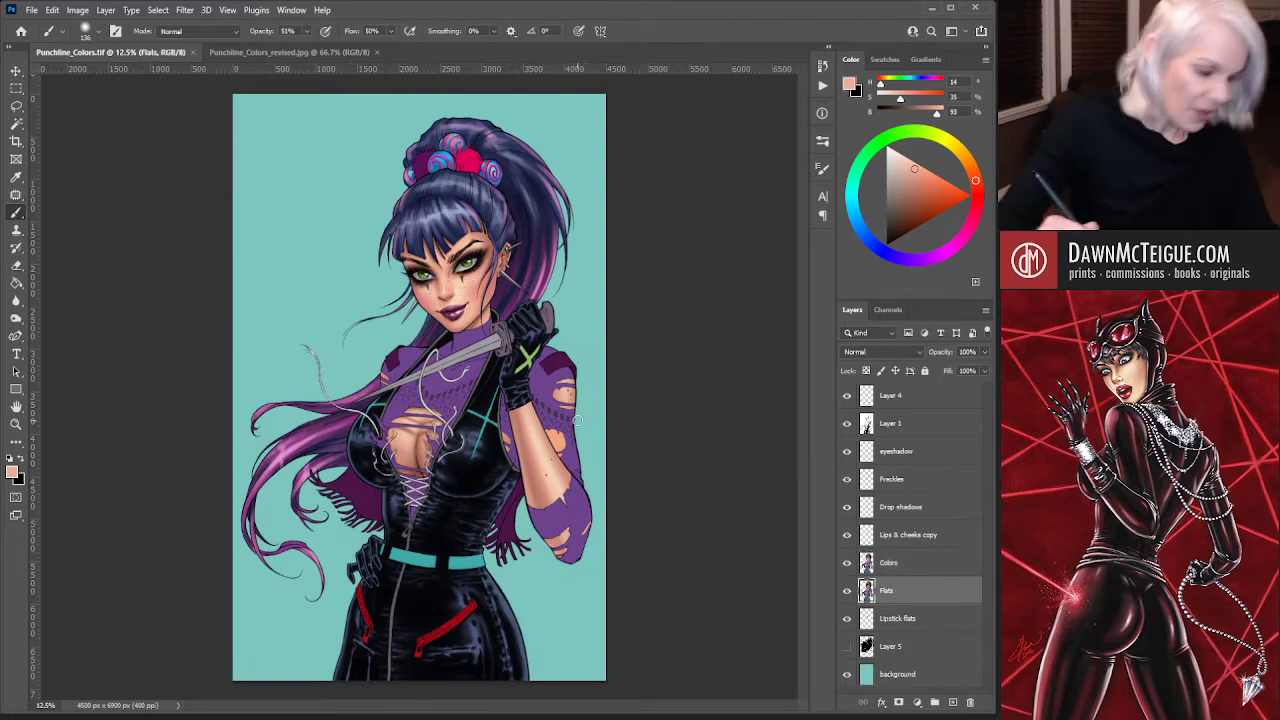
pyautogui.press('w')
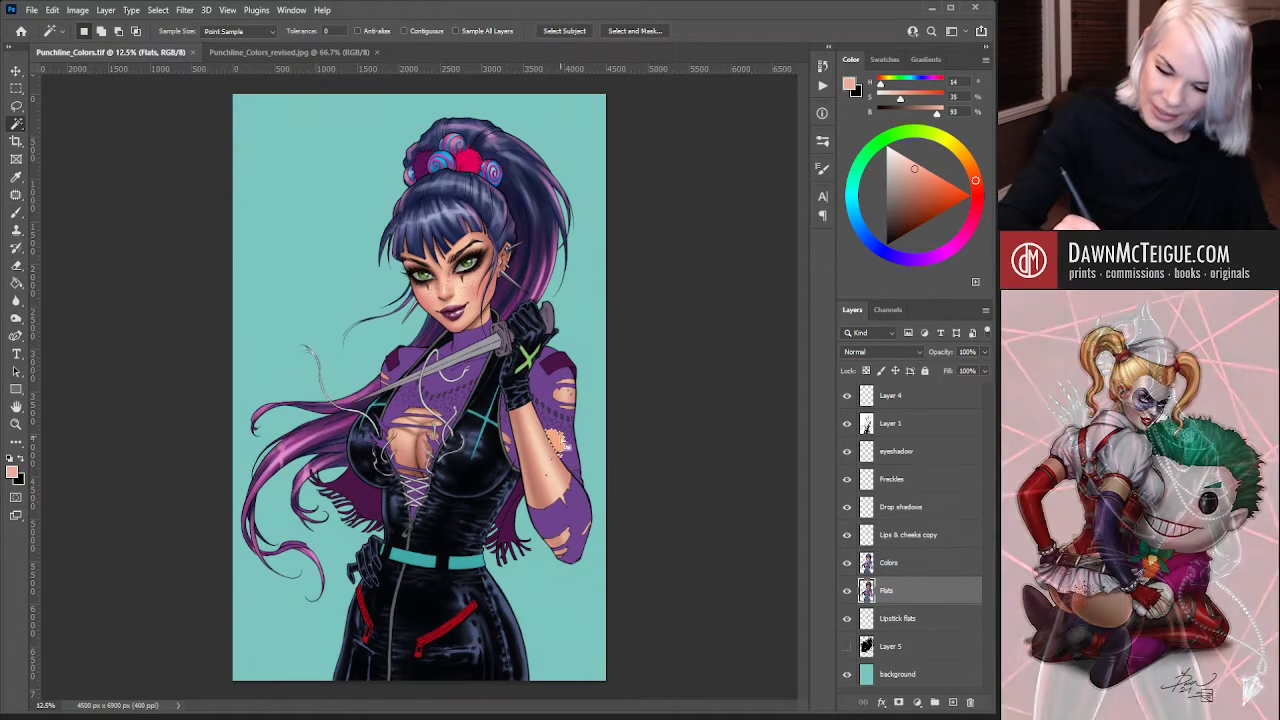
pyautogui.click(905, 565)
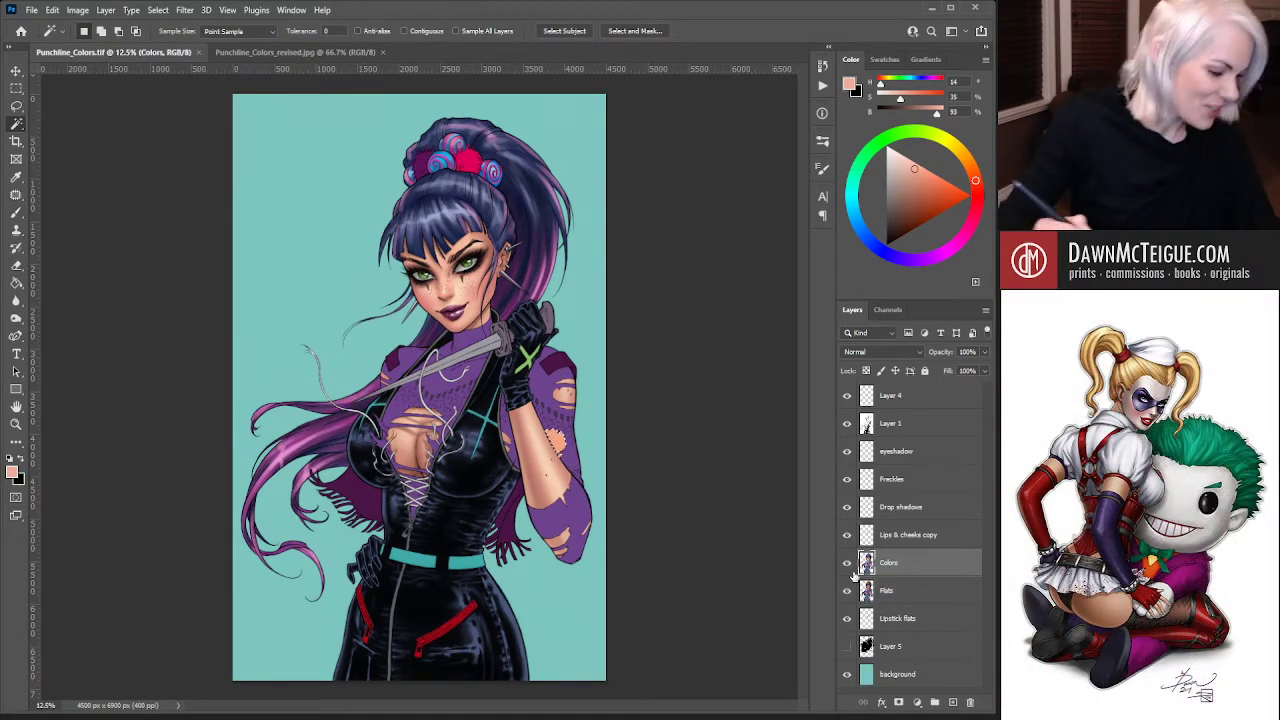
pyautogui.hotkey('ctrl', 'a')
pyautogui.hotkey('ctrl', 'd')
pyautogui.press('b')
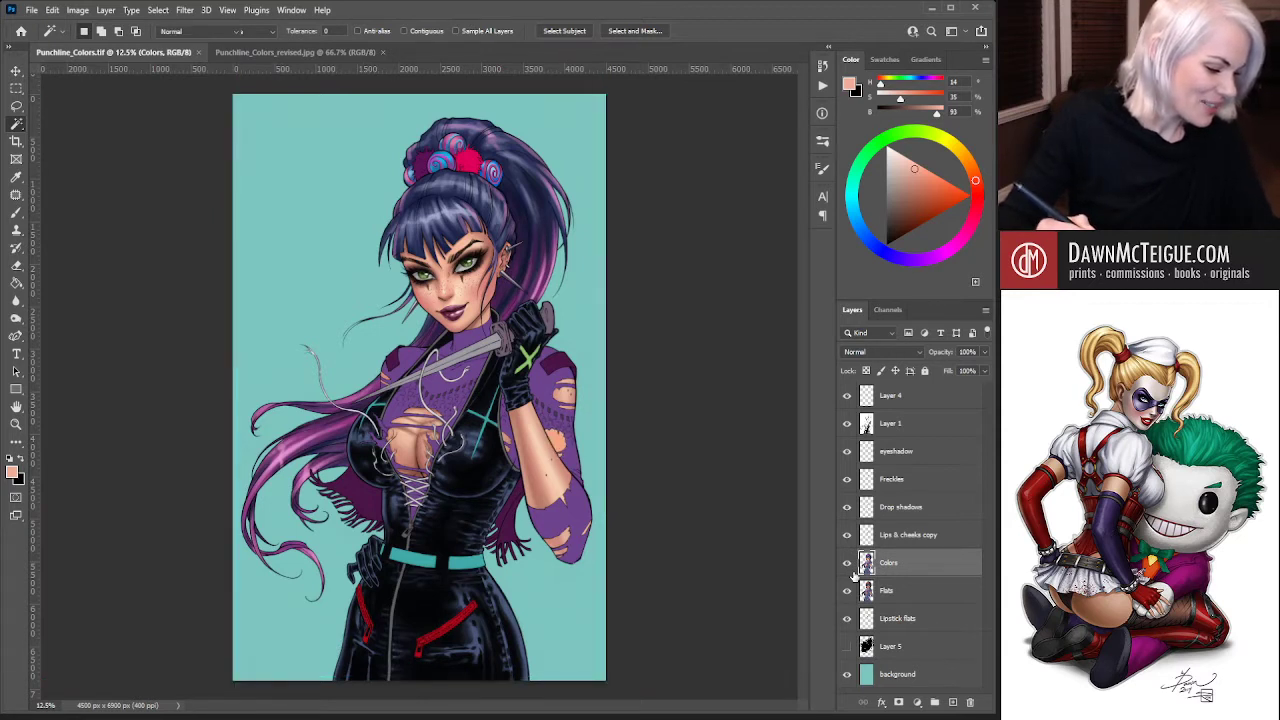
pyautogui.keyDown('alt'); pyautogui.click(426, 468); pyautogui.keyUp('alt')
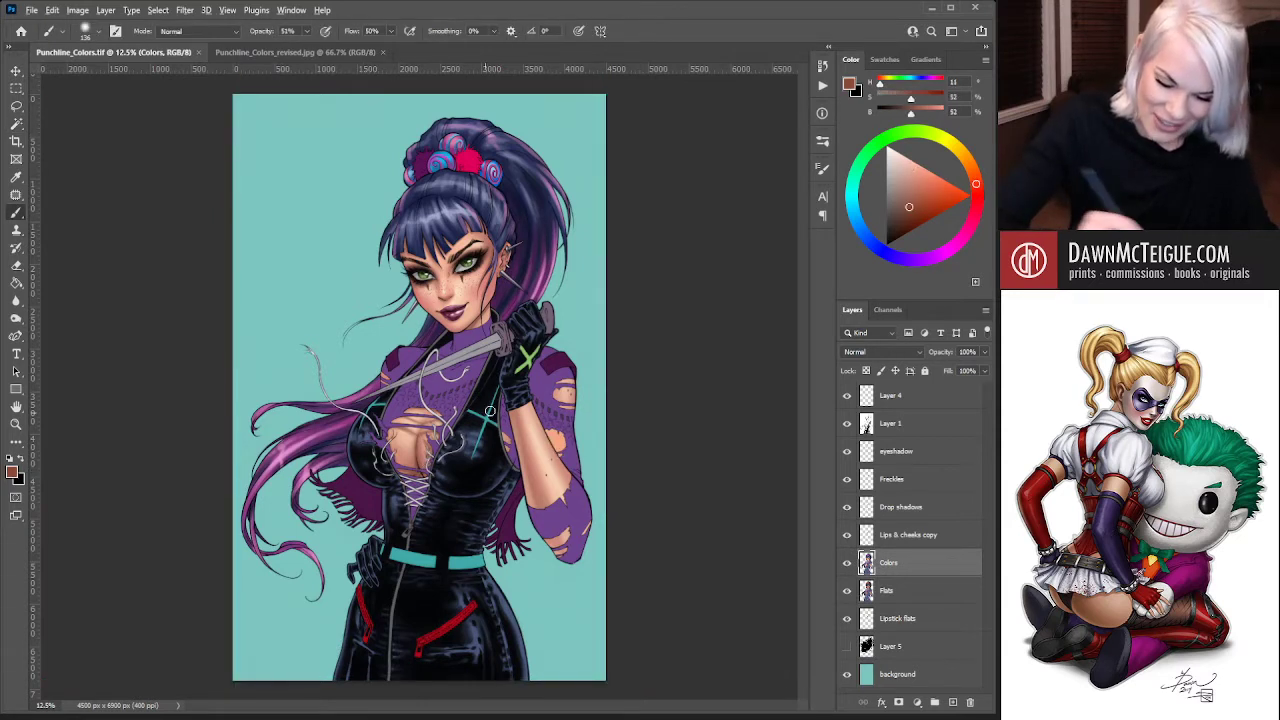
pyautogui.click(564, 462)
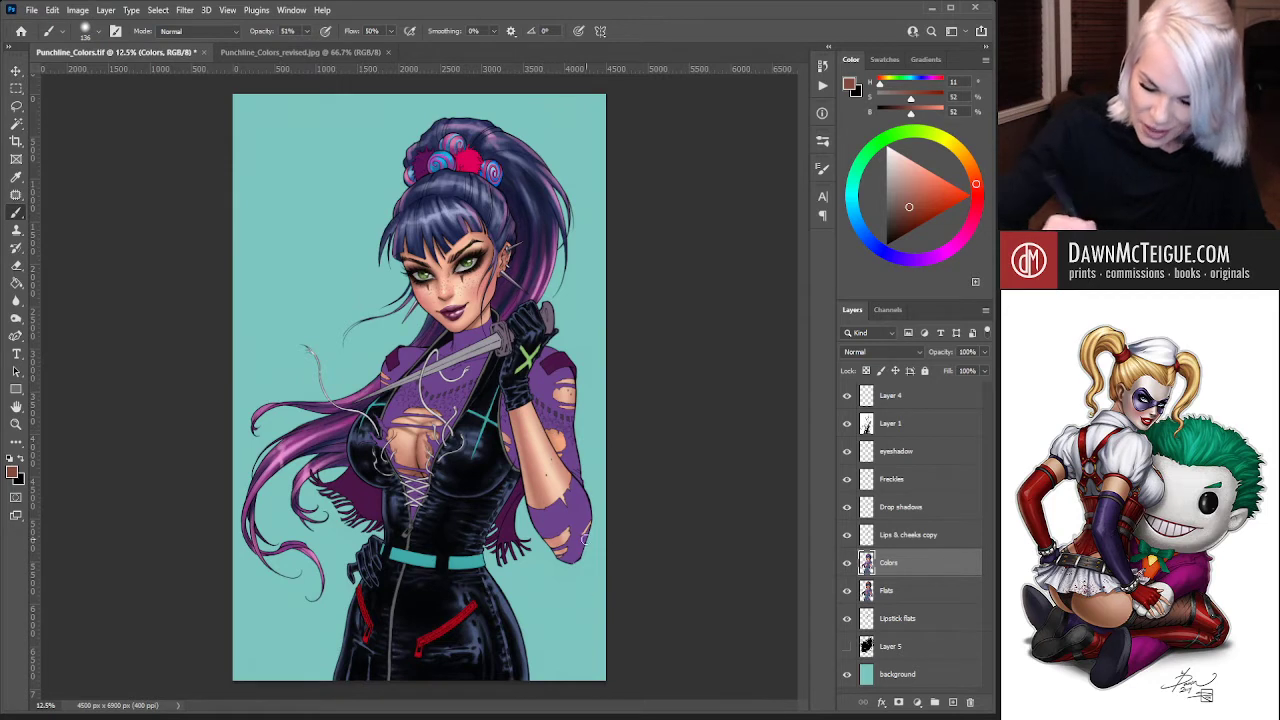
# Blend the shading in the torn sleeve openings beside the forearm with sampled light and mid skin tones
pyautogui.keyDown('alt'); pyautogui.click(551, 427); pyautogui.keyUp('alt')
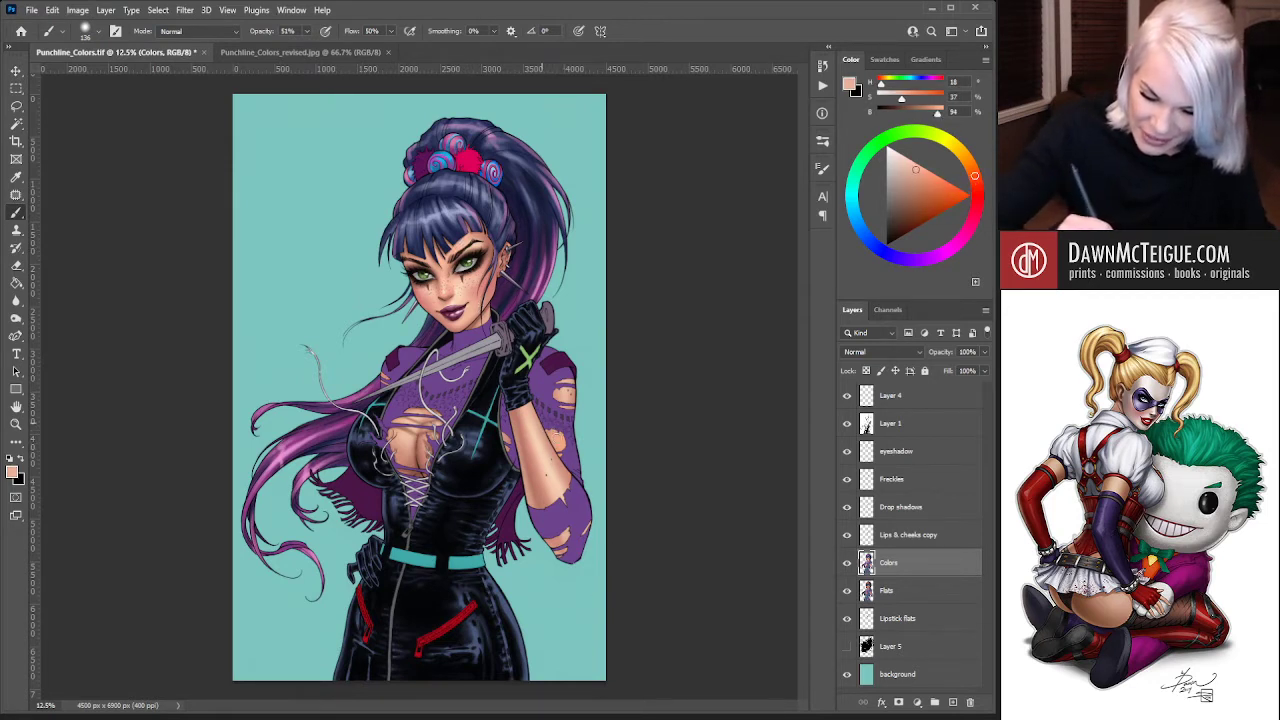
pyautogui.keyDown('alt'); pyautogui.click(515, 435); pyautogui.keyUp('alt')
pyautogui.keyDown('alt'); pyautogui.click(548, 448); pyautogui.keyUp('alt')
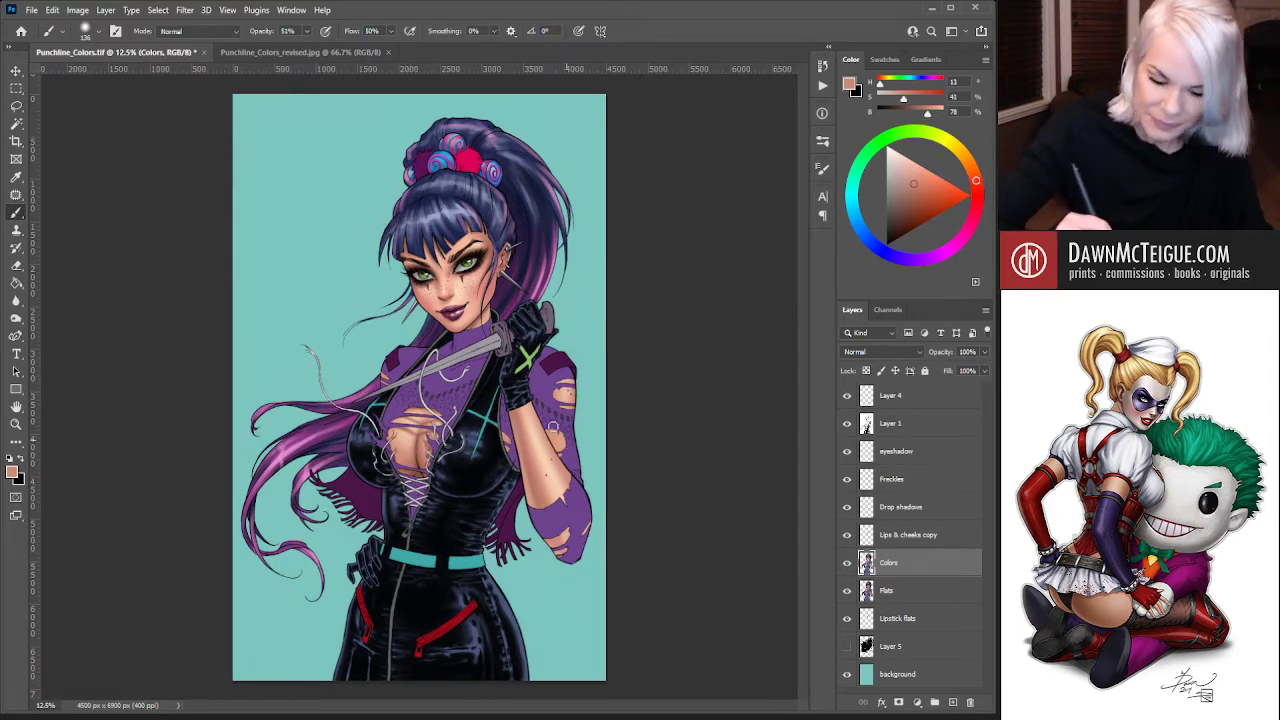
pyautogui.keyDown('alt'); pyautogui.click(538, 410); pyautogui.keyUp('alt')
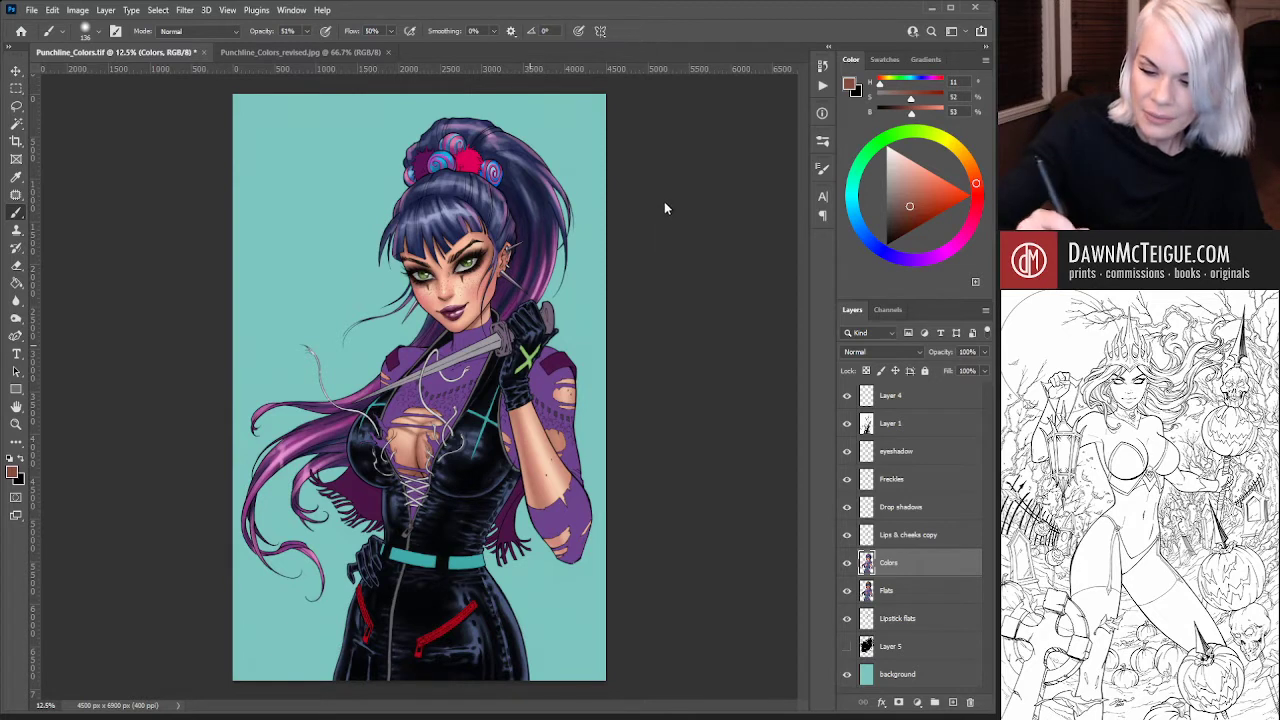
# Blend the bare skin in the torn sleeve openings on the Colors layer using a larger brush and mid to pale skin tones sampled nearby
pyautogui.press(']')
pyautogui.press(']')
pyautogui.press(']')
pyautogui.keyDown('alt'); pyautogui.click(544, 483); pyautogui.keyUp('alt')
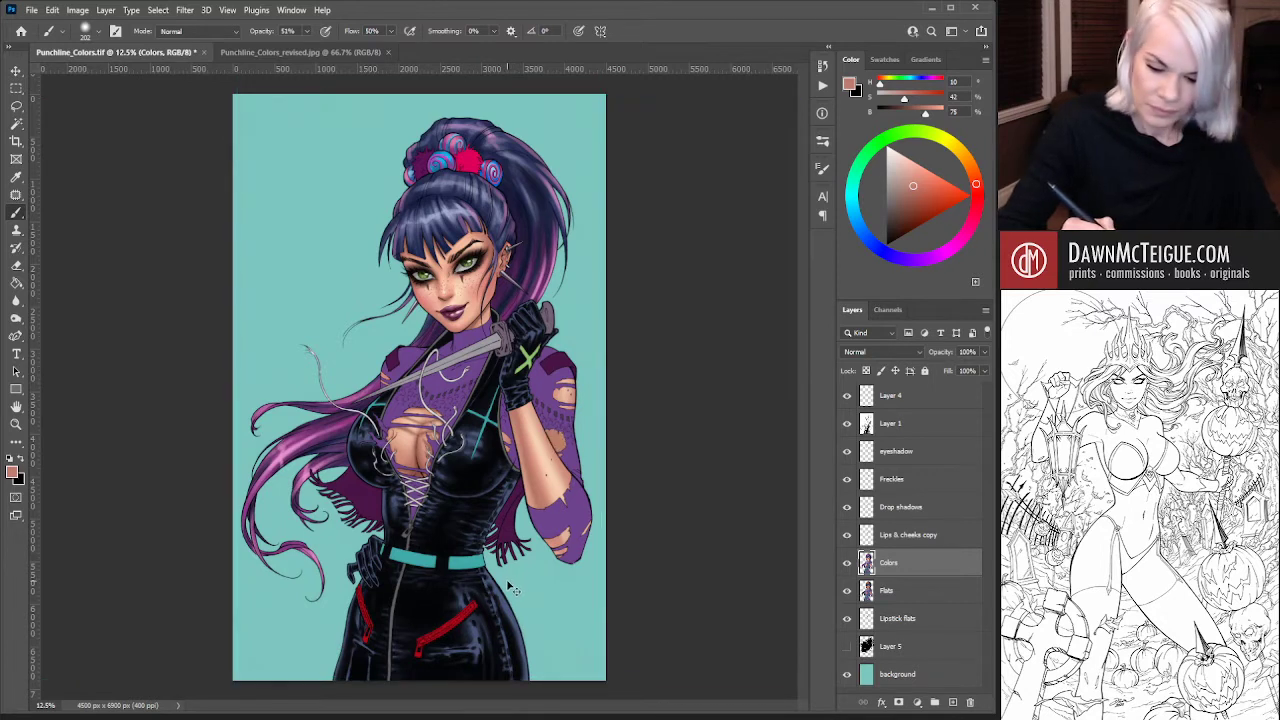
pyautogui.keyDown('alt'); pyautogui.click(551, 486); pyautogui.keyUp('alt')
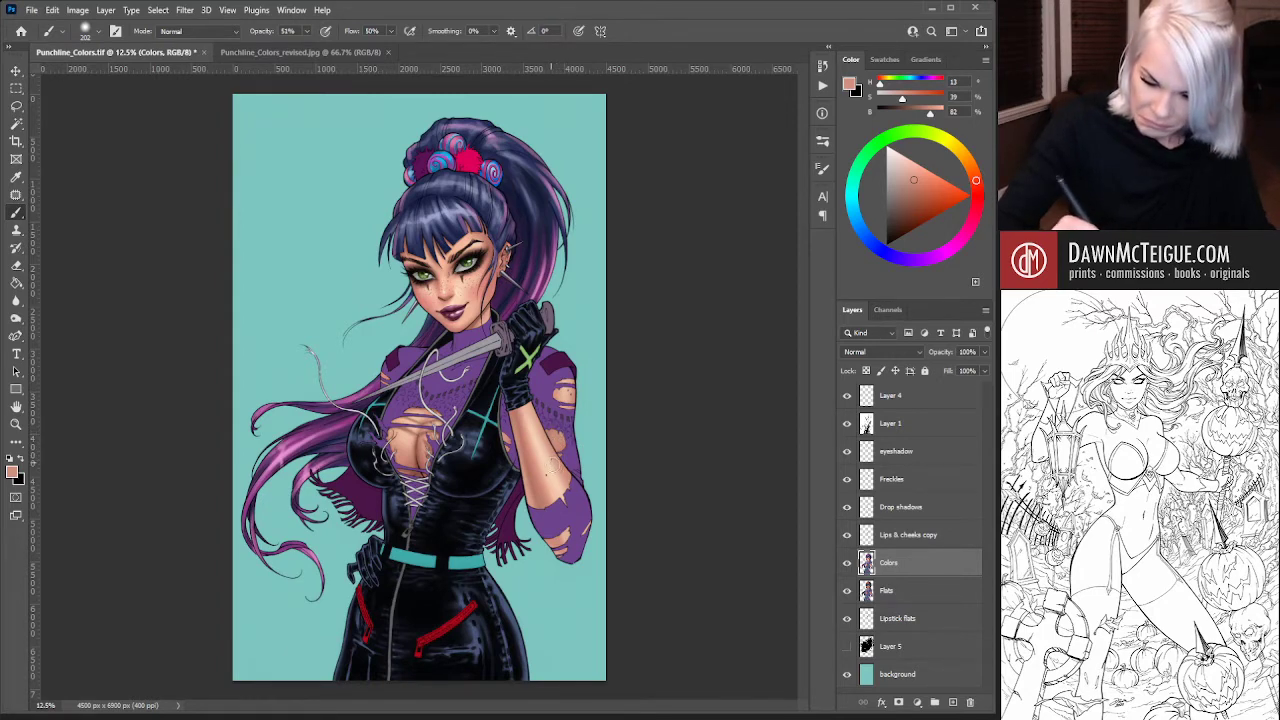
pyautogui.keyDown('alt'); pyautogui.click(412, 436); pyautogui.keyUp('alt')
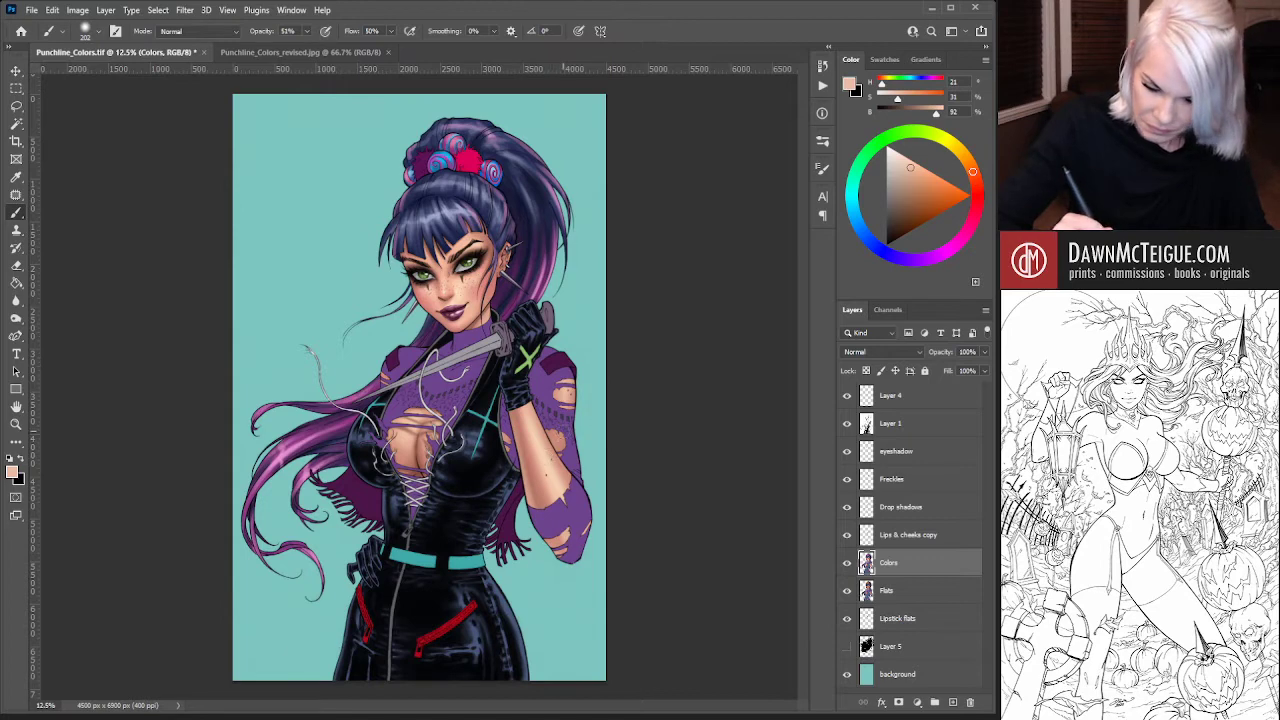
pyautogui.keyDown('alt'); pyautogui.click(563, 465); pyautogui.keyUp('alt')
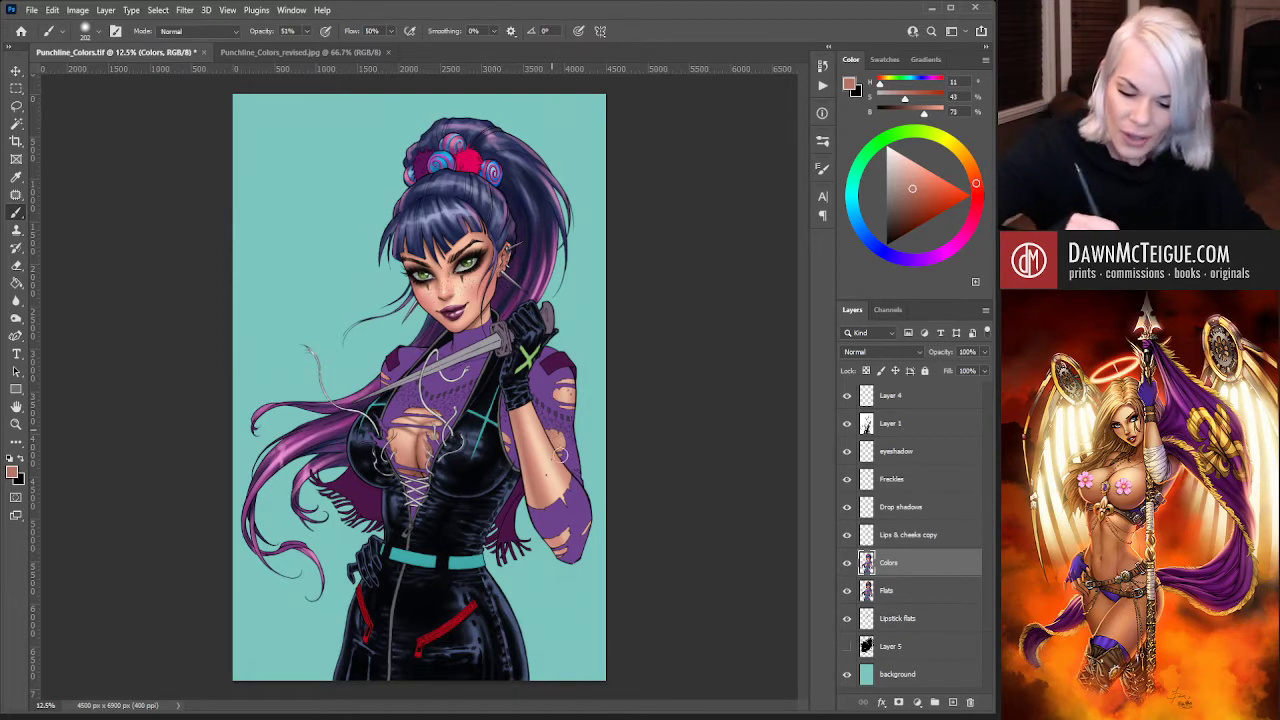
pyautogui.keyDown('alt'); pyautogui.click(564, 439); pyautogui.keyUp('alt')
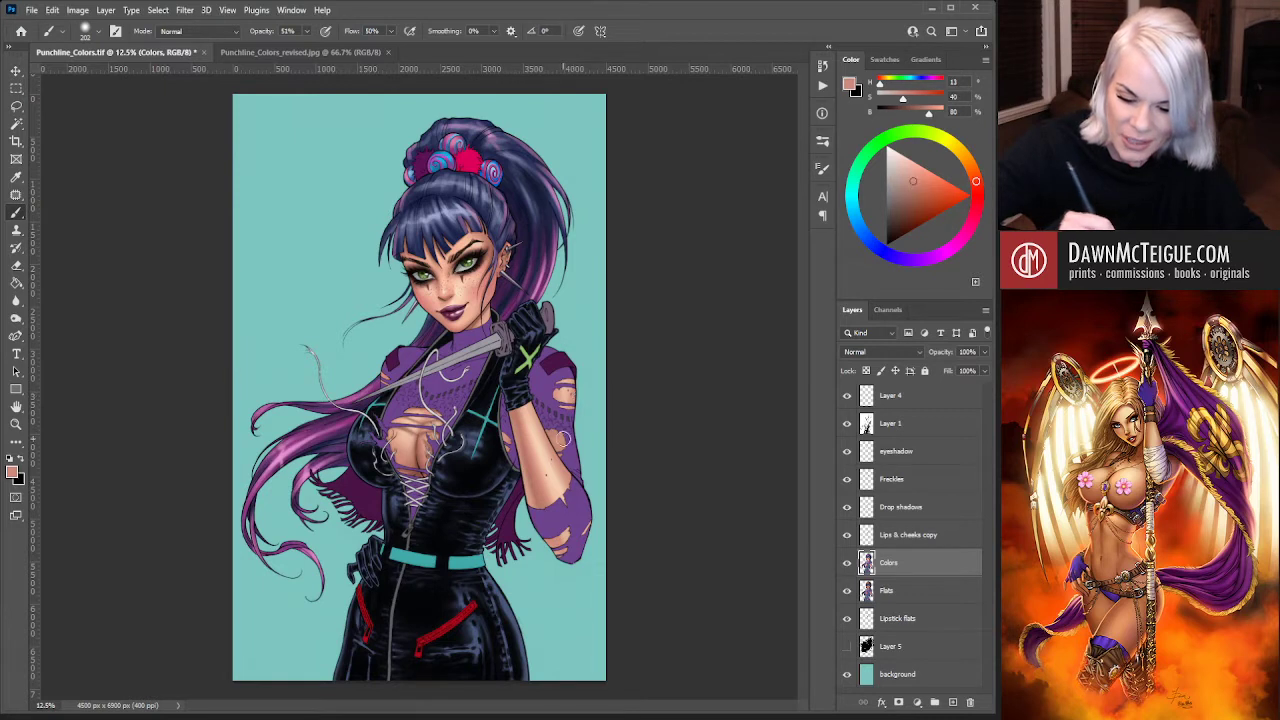
pyautogui.keyDown('alt'); pyautogui.click(568, 392); pyautogui.keyUp('alt')
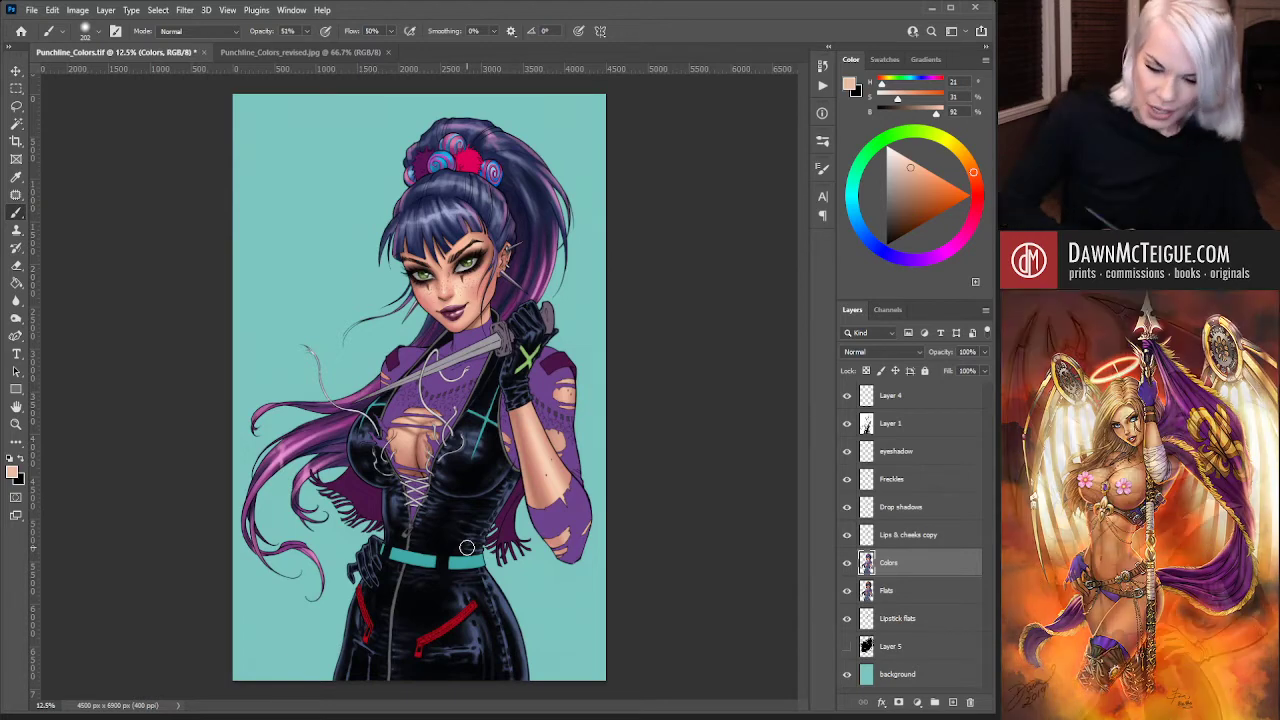
# Select the purple top from the Flats layer and return to the Colors layer with the Brush tool
pyautogui.click(891, 595)
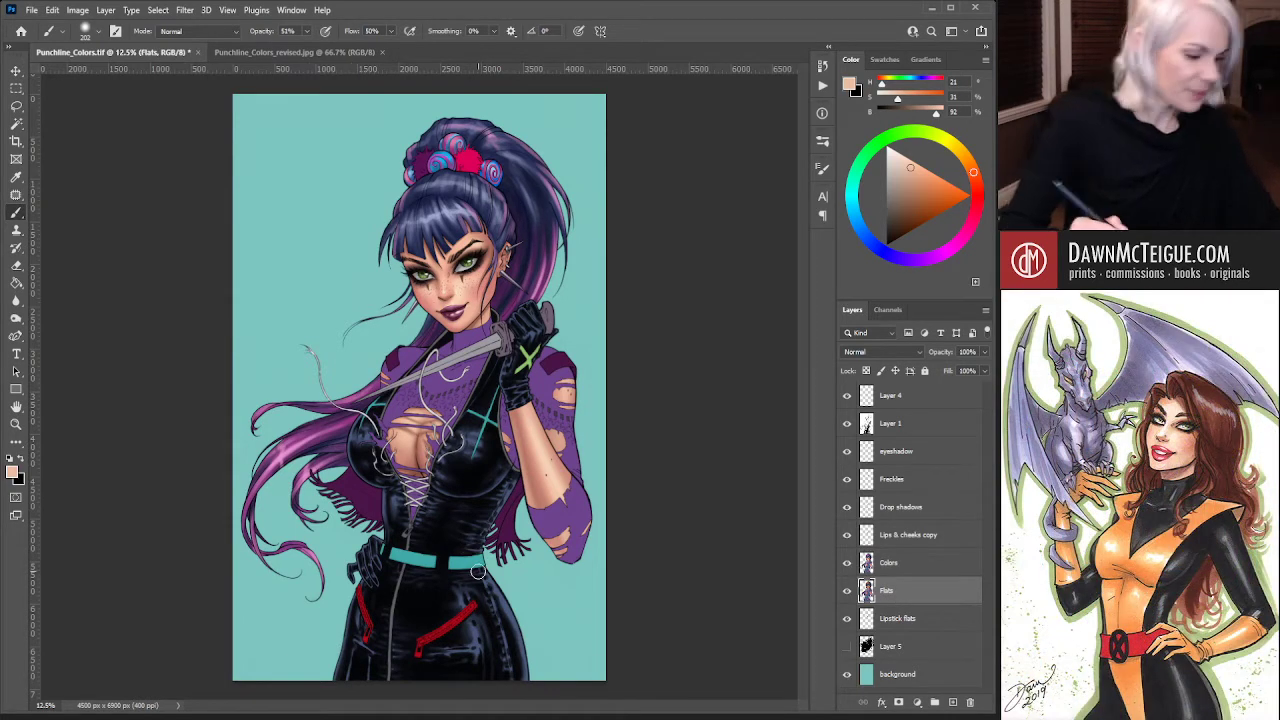
pyautogui.press('w')
pyautogui.click(553, 390)
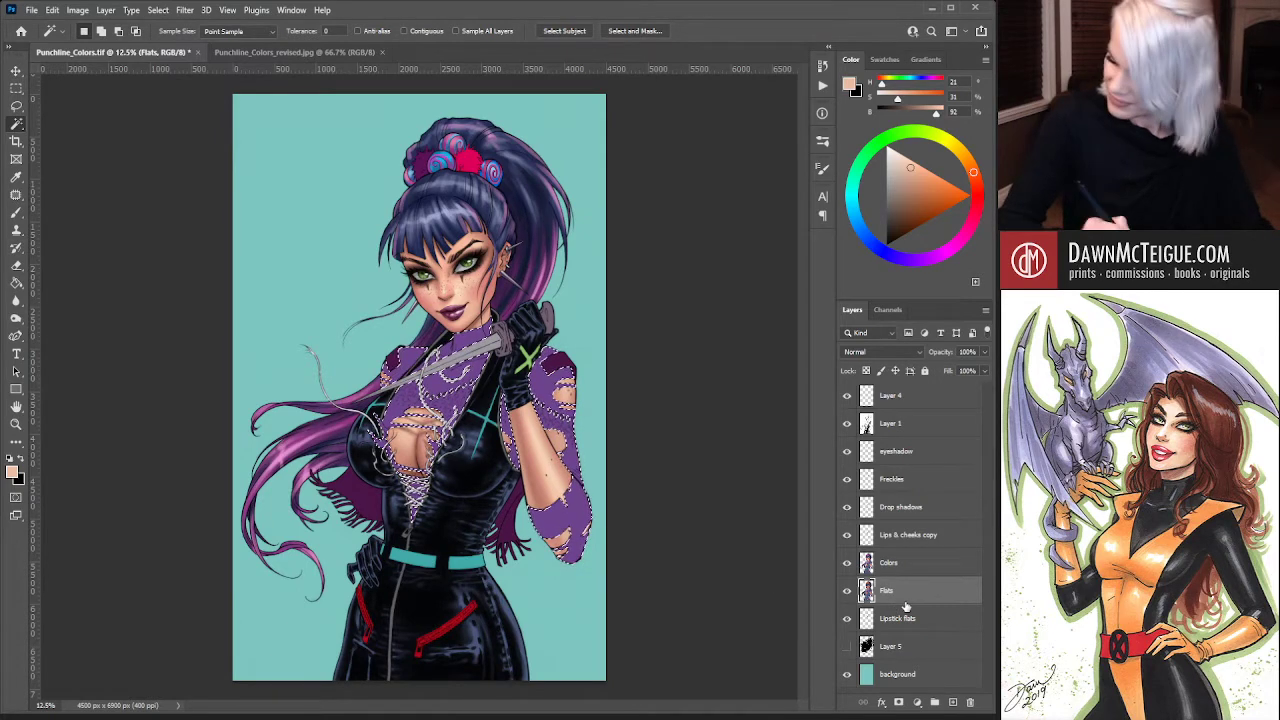
pyautogui.hotkey('alt', ']')
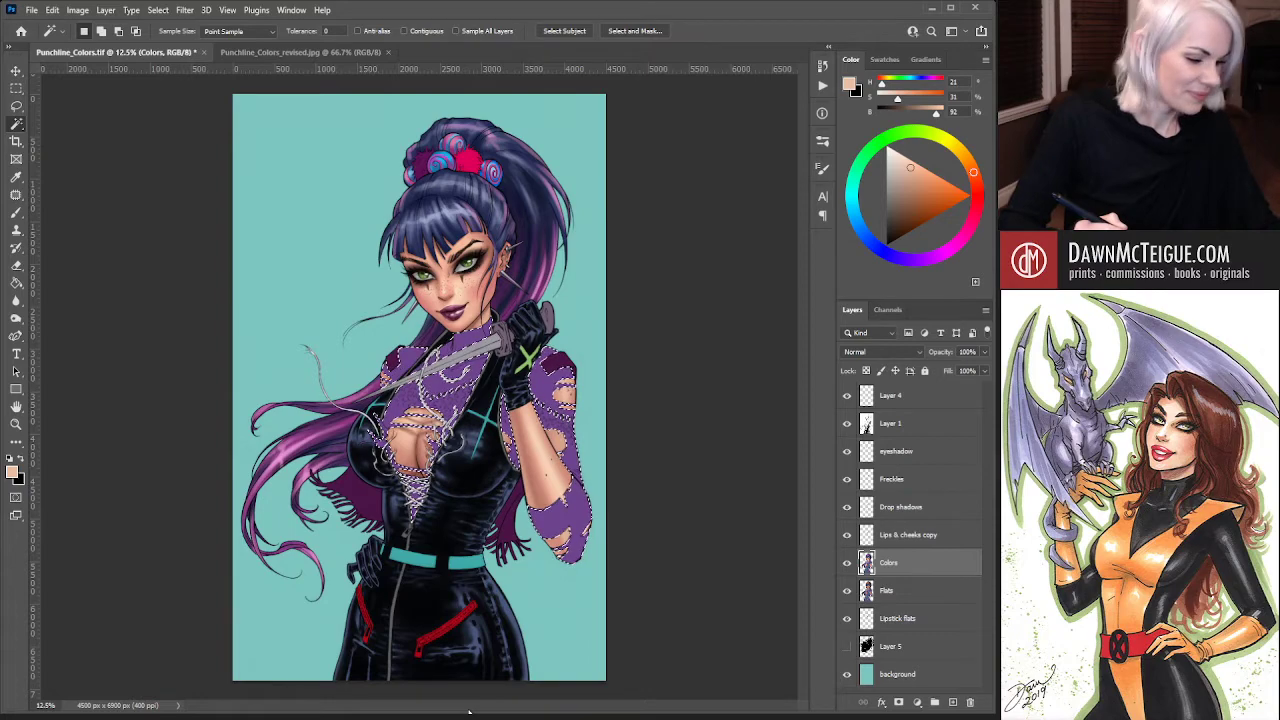
pyautogui.press('b')
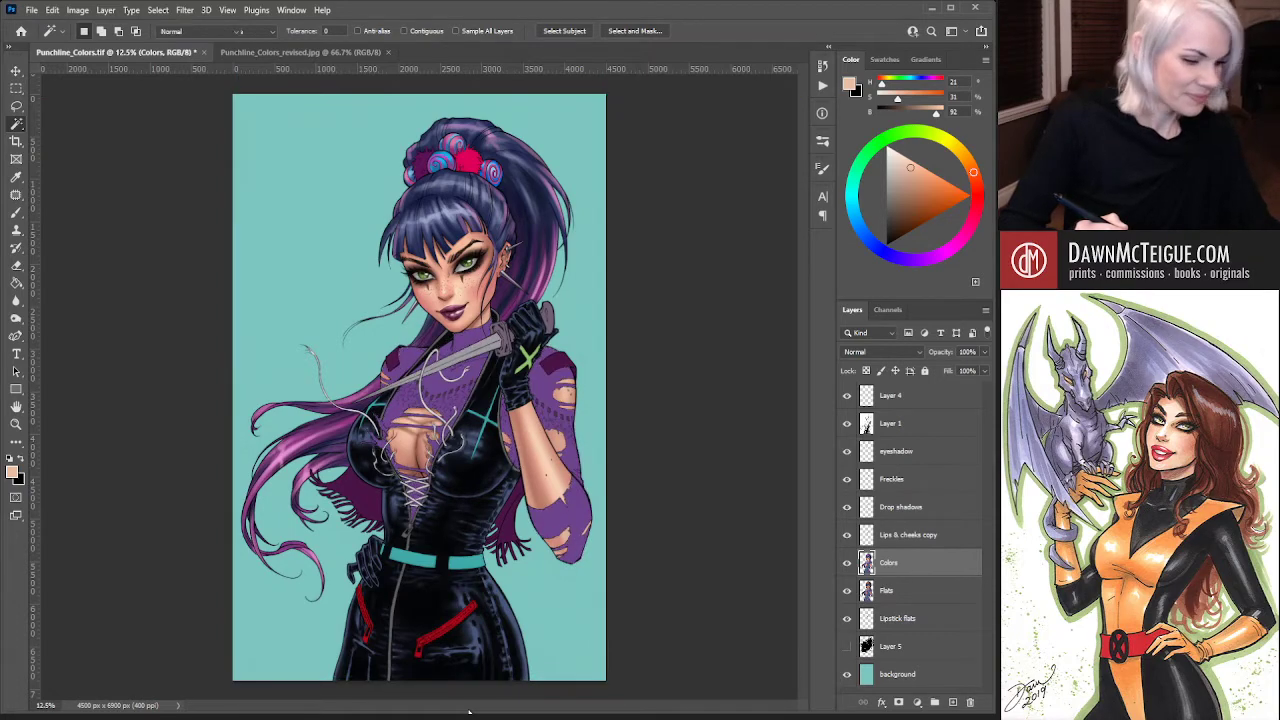
# Sample a purple from the top in Punchline_Colors_revised.jpg, then return to Punchline_Colors.tif and enlarge the brush
pyautogui.hotkey('ctrl', 'Tab')
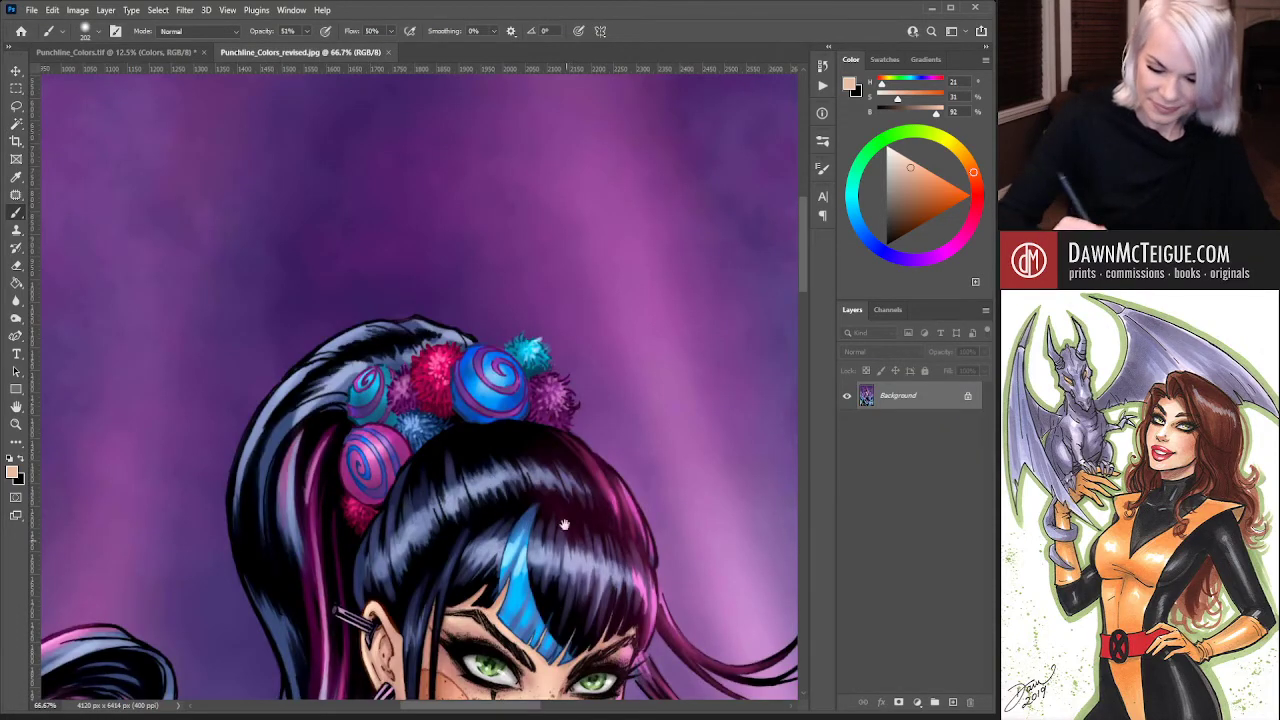
pyautogui.moveTo(573, 638); pyautogui.dragTo(448, 424)
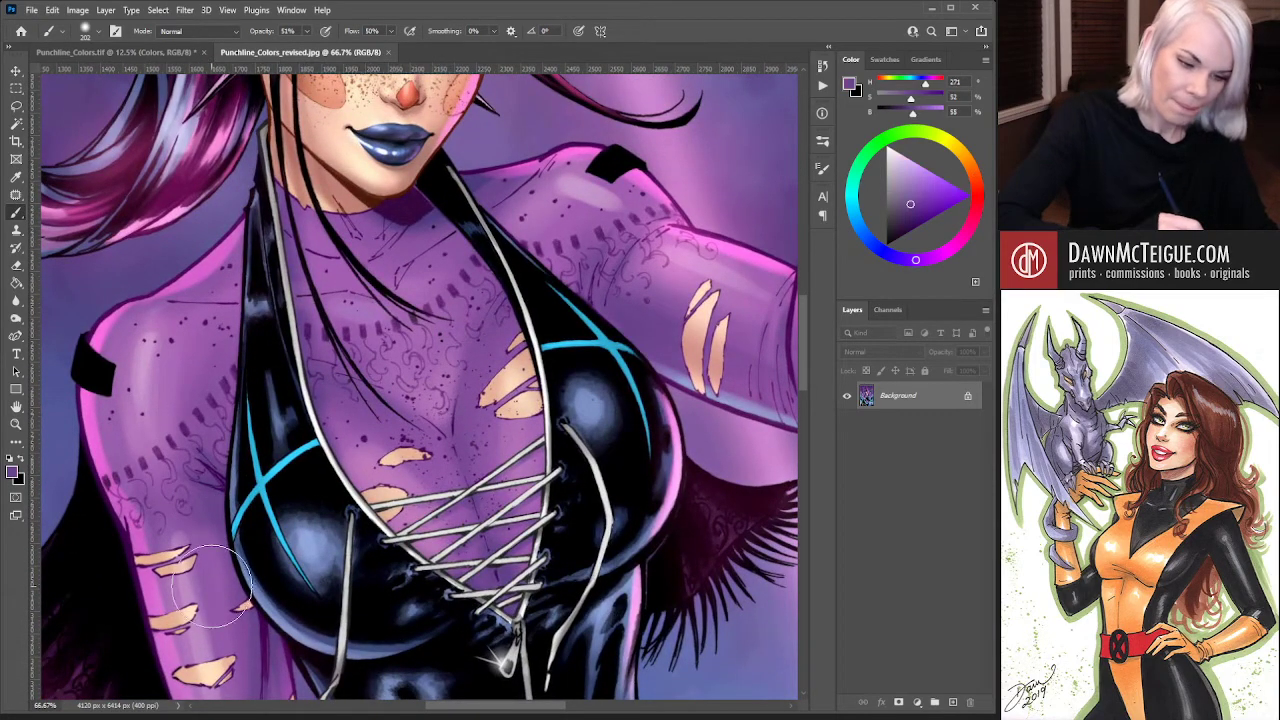
pyautogui.click(161, 51)
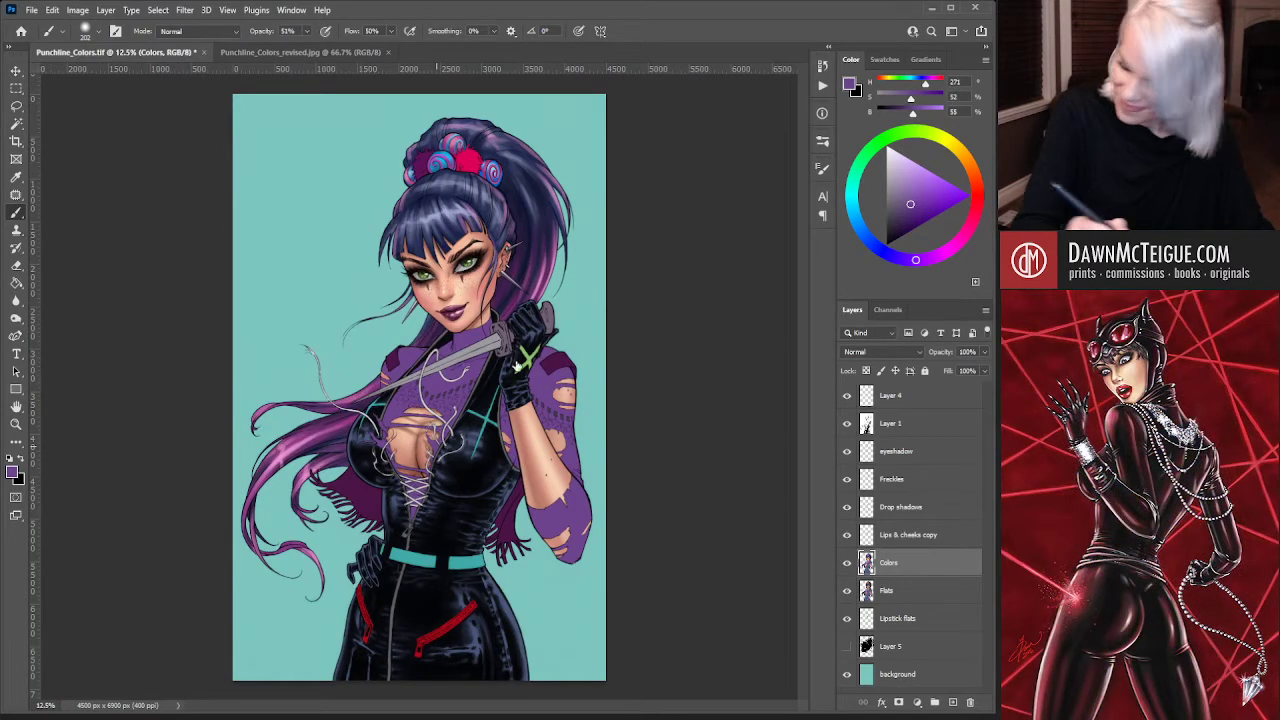
pyautogui.press(']')
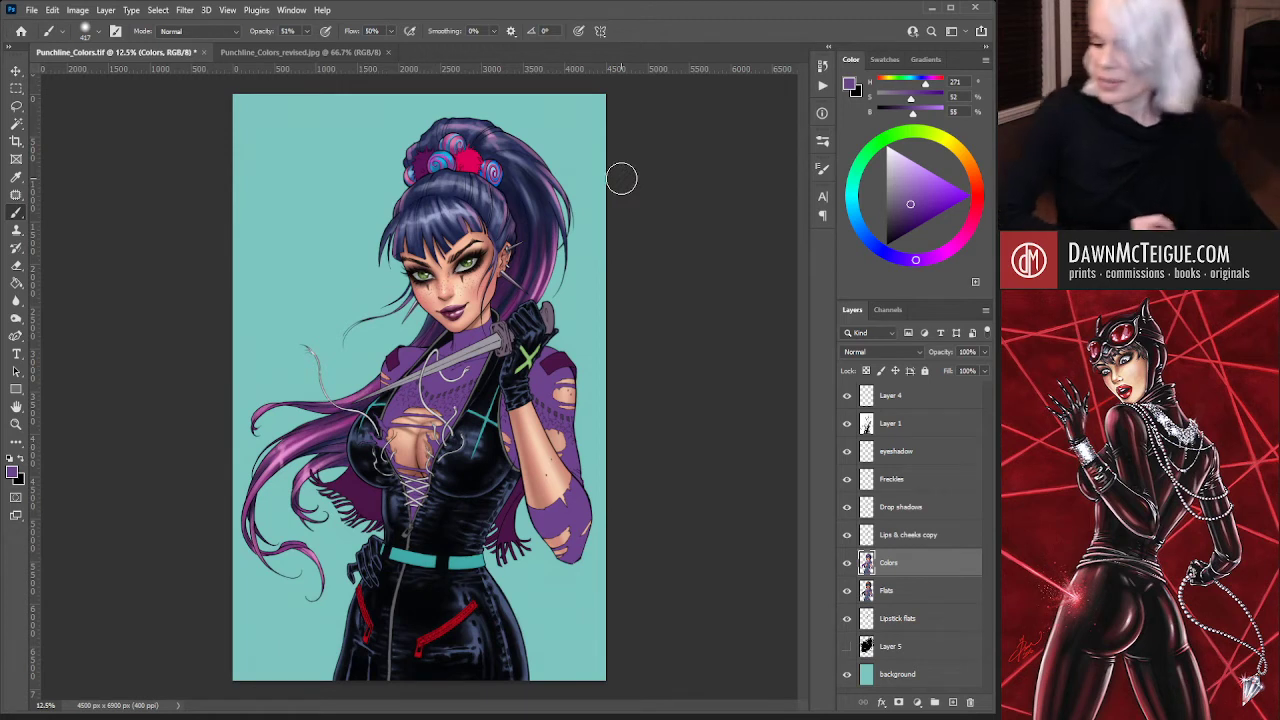
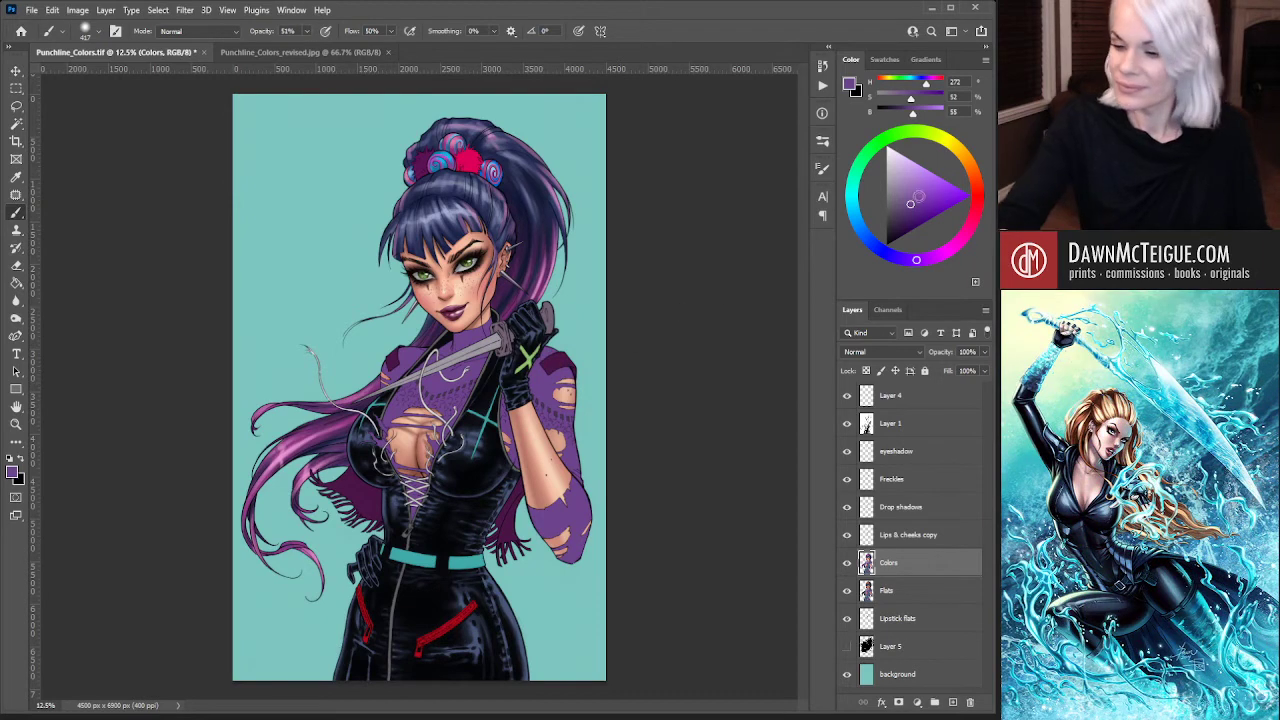
# Paint soft highlights on the purple chest and sleeves with lighter purples, ending at H 278, S 25, B 80, reducing the brush size
pyautogui.moveTo(919, 193); pyautogui.dragTo(903, 186)
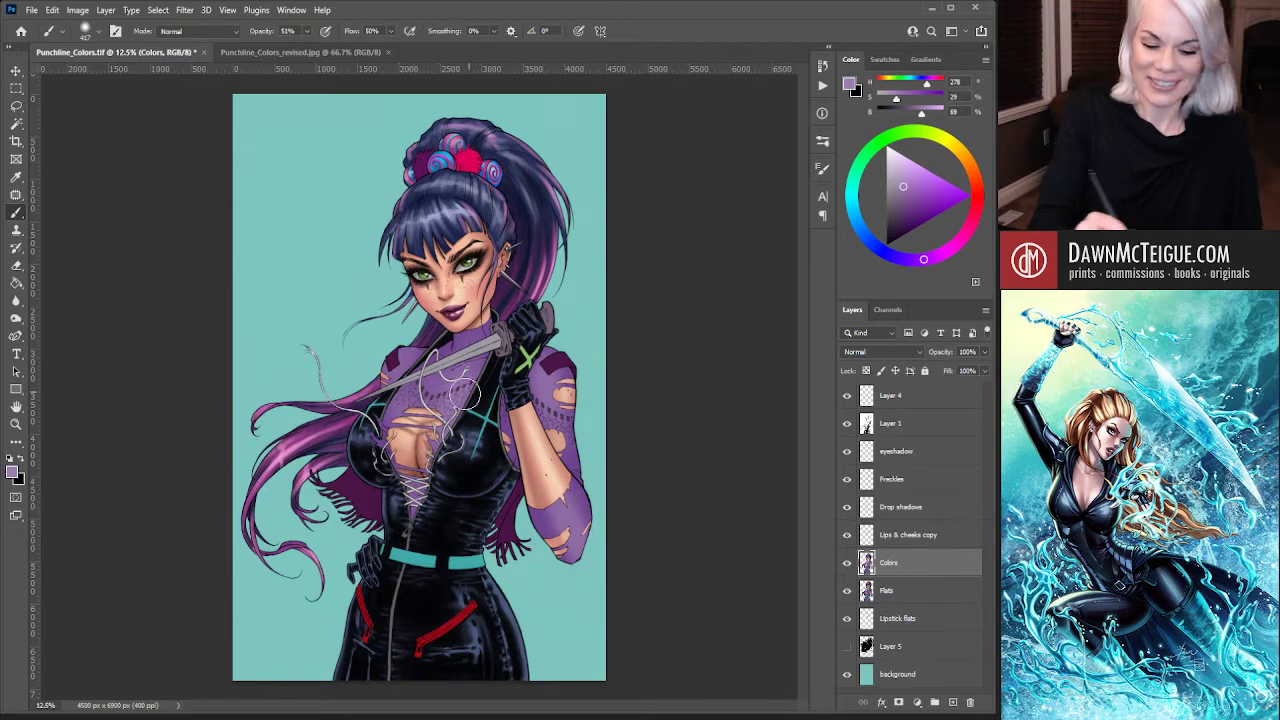
pyautogui.moveTo(912, 189); pyautogui.dragTo(903, 176)
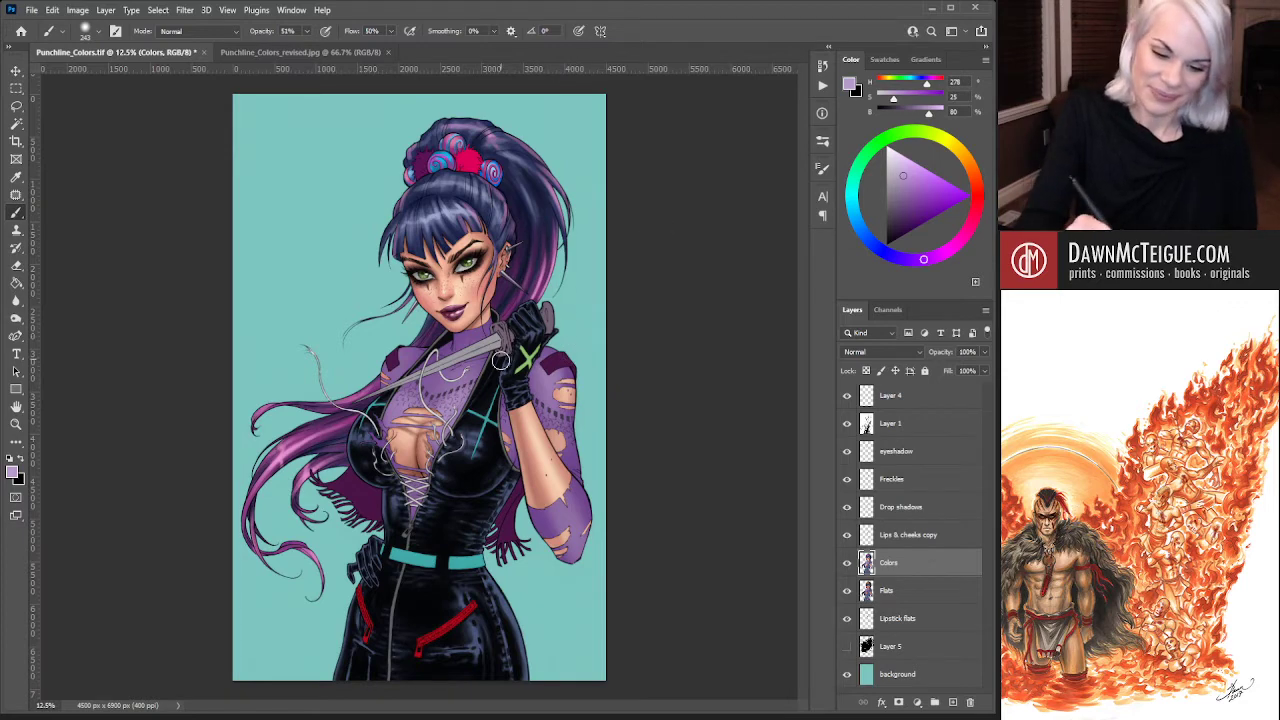
pyautogui.press('[')
pyautogui.press('[')
pyautogui.press('[')
pyautogui.press('[')
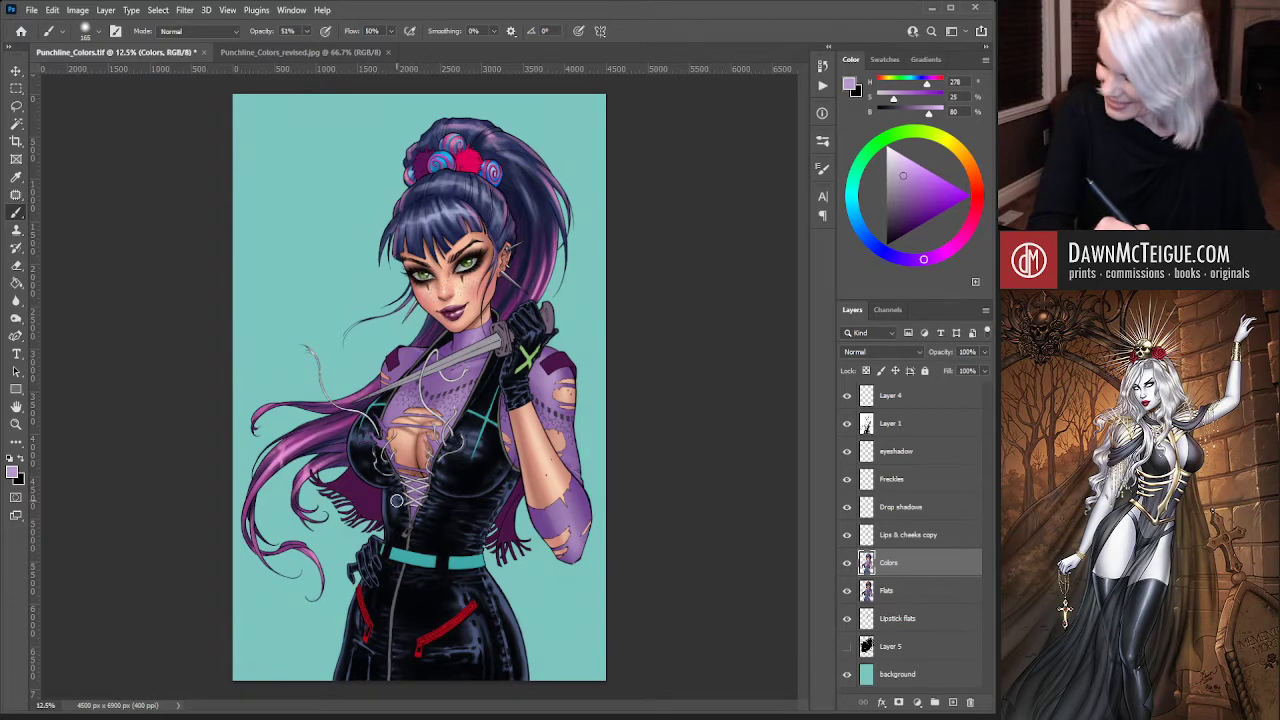
# Blend the purple fabric with a mid purple sampled from the neck area at 75% brush opacity
pyautogui.keyDown('alt'); pyautogui.click(490, 340); pyautogui.keyUp('alt')
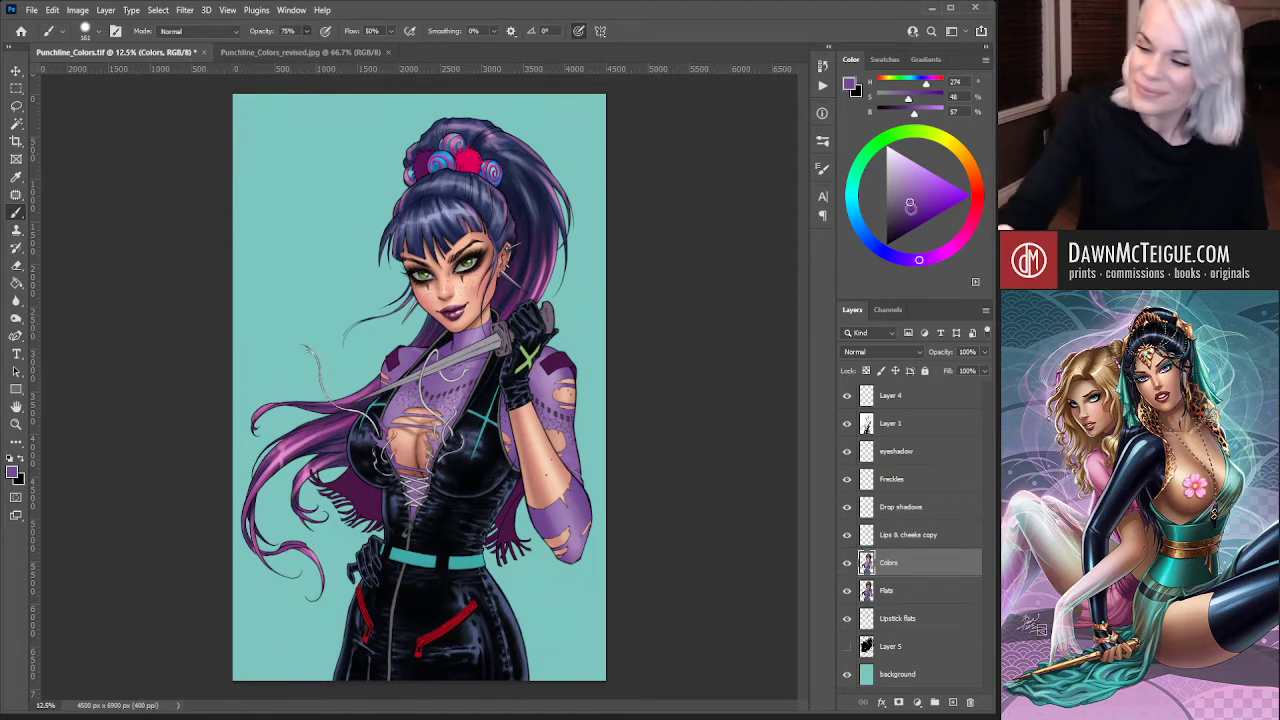
pyautogui.press('7')
pyautogui.press('5')
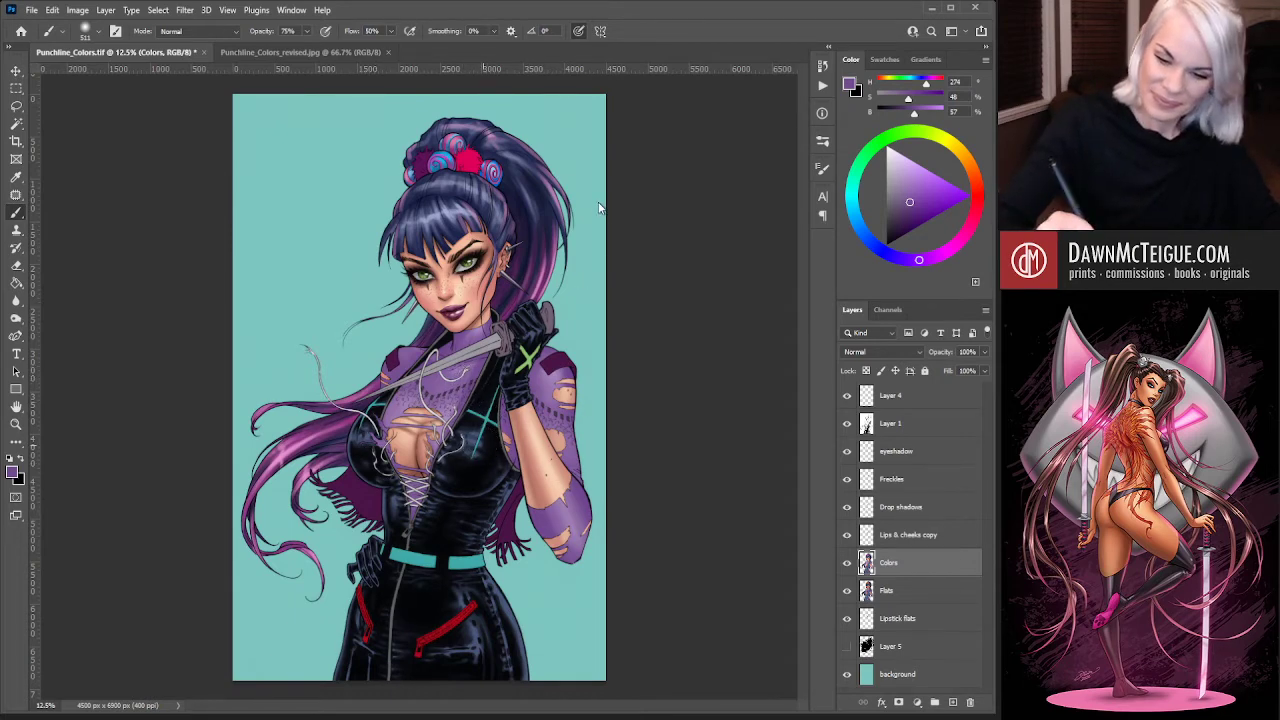
# Shade the neck, chest and sleeves of the purple top with a dark purple, H 274, S 74, B 39
pyautogui.keyDown('alt'); pyautogui.click(567, 468); pyautogui.keyUp('alt')
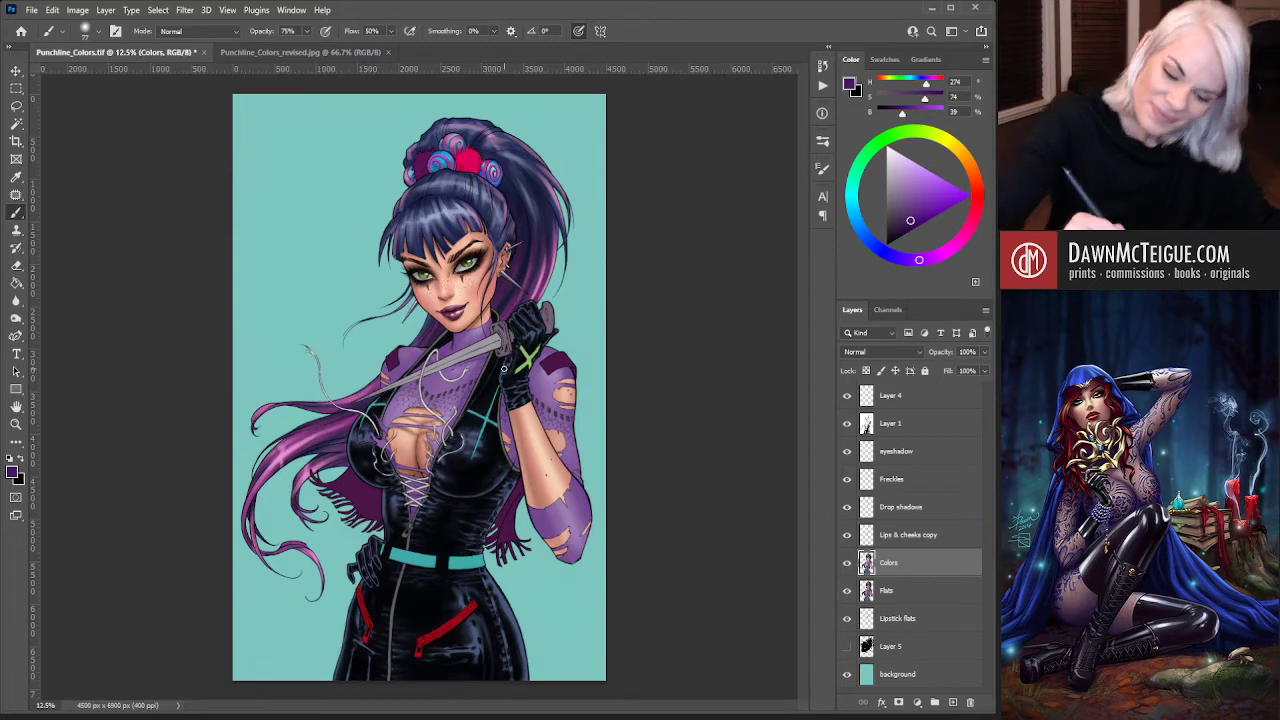
pyautogui.hotkey('ctrl', '+')
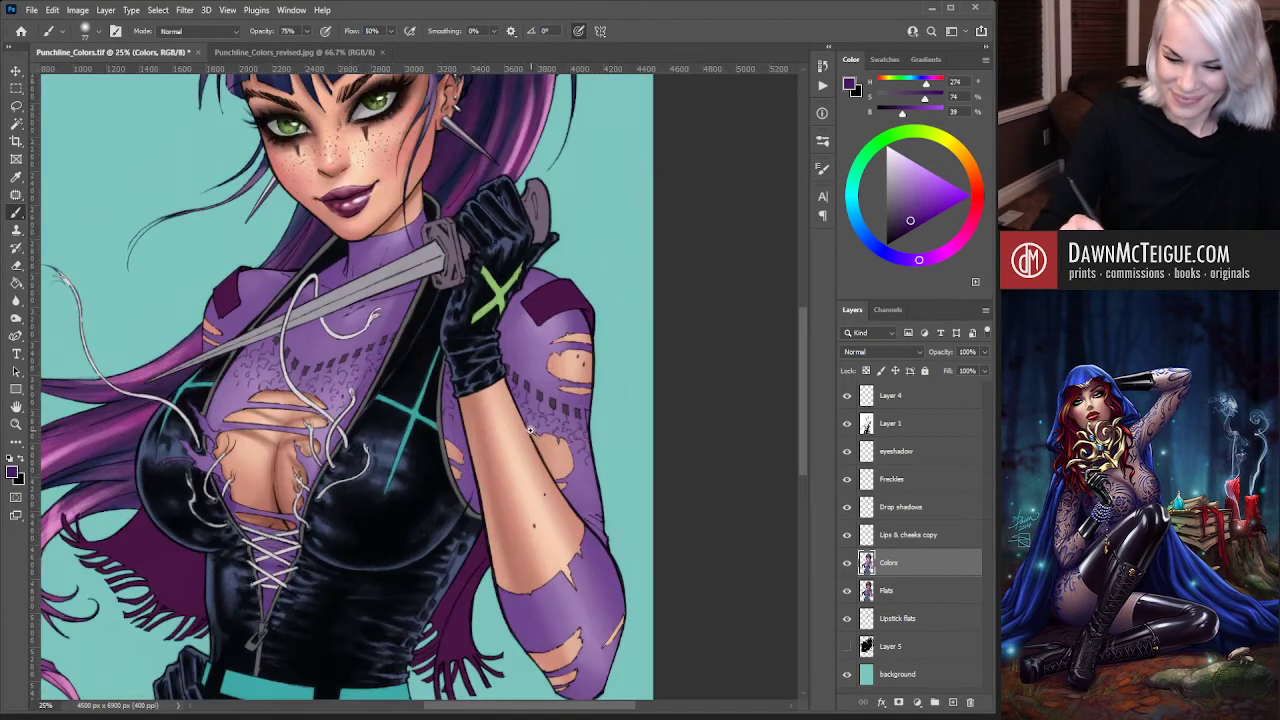
pyautogui.moveTo(435, 405); pyautogui.dragTo(560, 520)
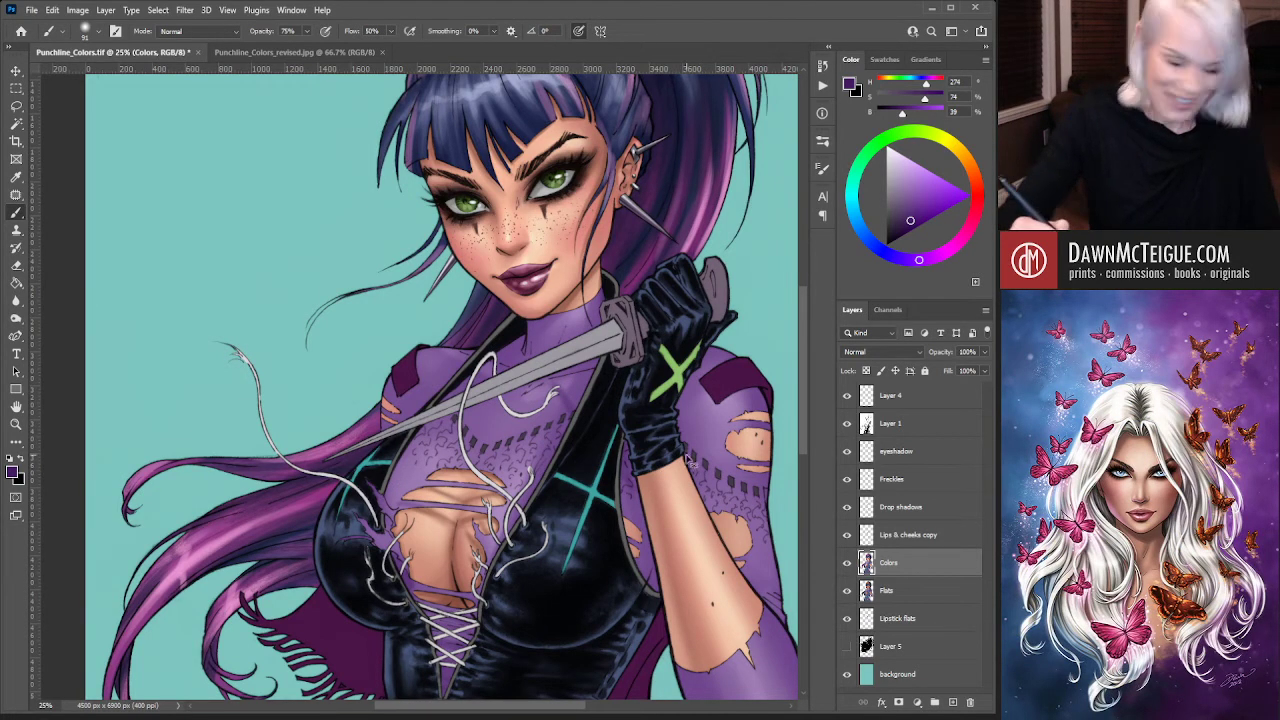
pyautogui.scroll(-3, 688, 465)
pyautogui.hscroll(3, 688, 465)
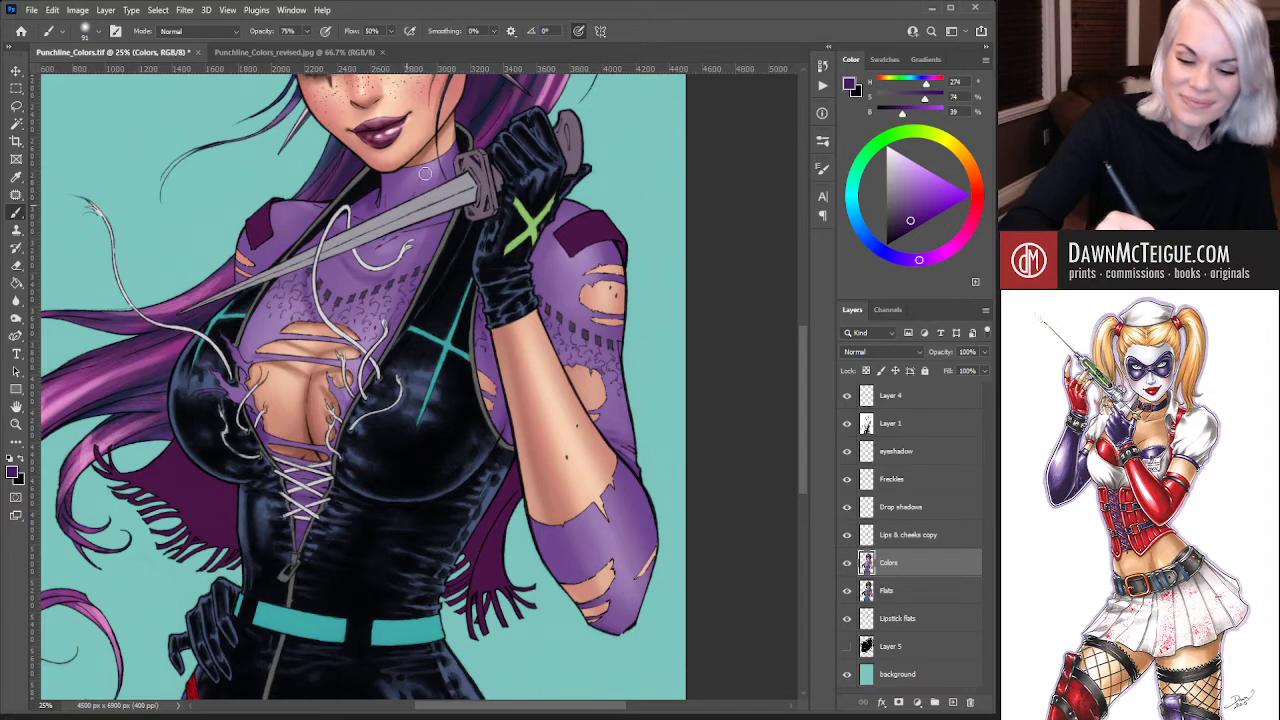
pyautogui.moveTo(425, 173)
pyautogui.mouseDown()
pyautogui.moveTo(410, 192)
pyautogui.moveTo(417, 167)
pyautogui.mouseUp()
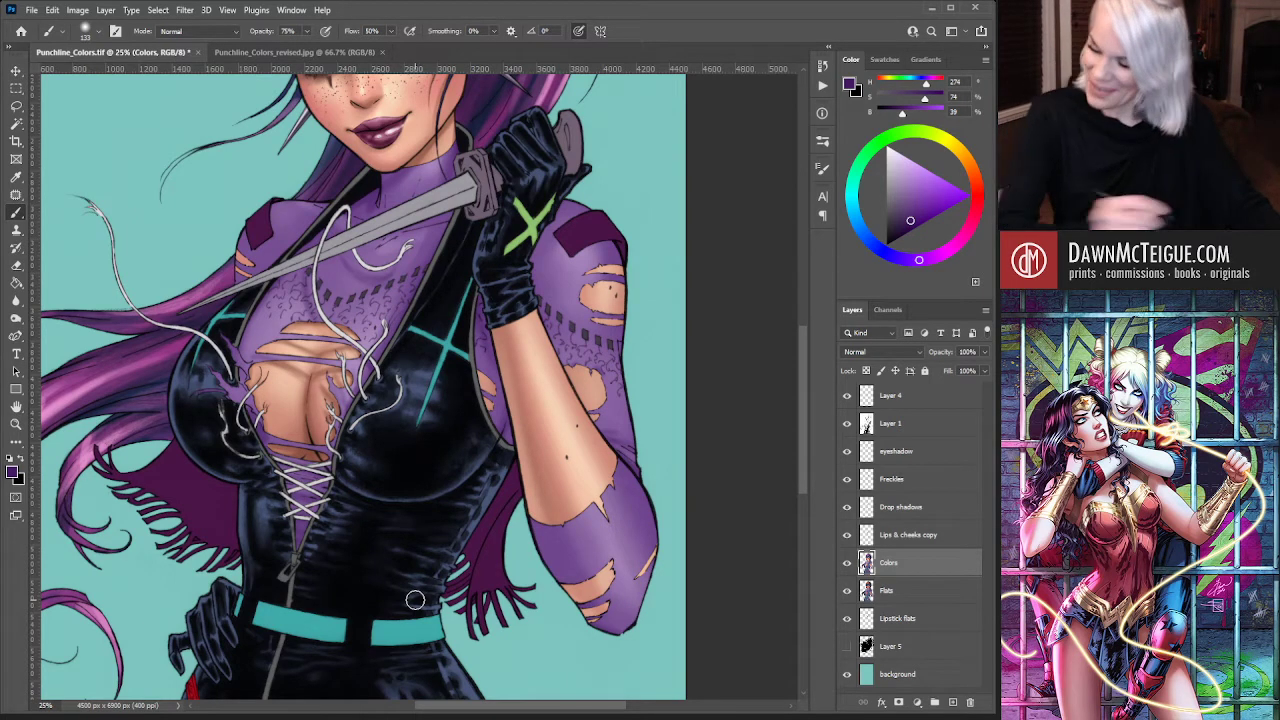
pyautogui.moveTo(535, 507); pyautogui.dragTo(622, 384)
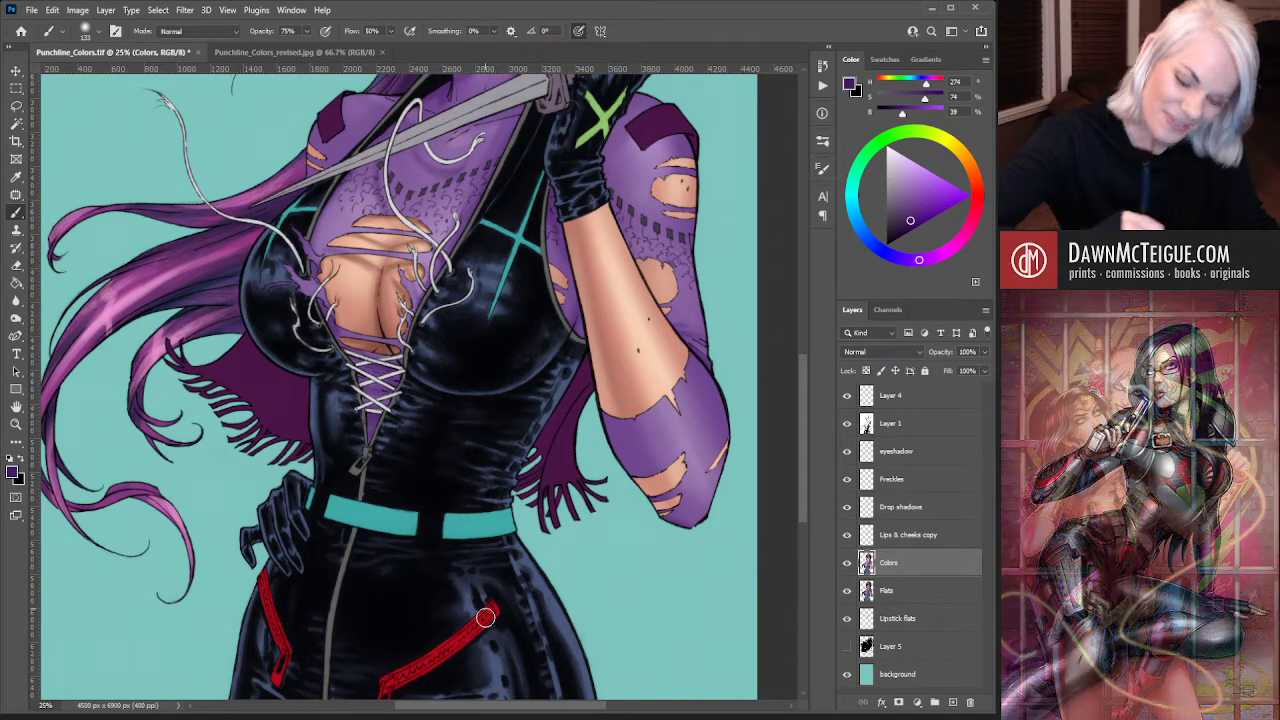
pyautogui.moveTo(500, 320)
pyautogui.mouseDown()
pyautogui.moveTo(580, 540)
pyautogui.moveTo(586, 470)
pyautogui.mouseUp()
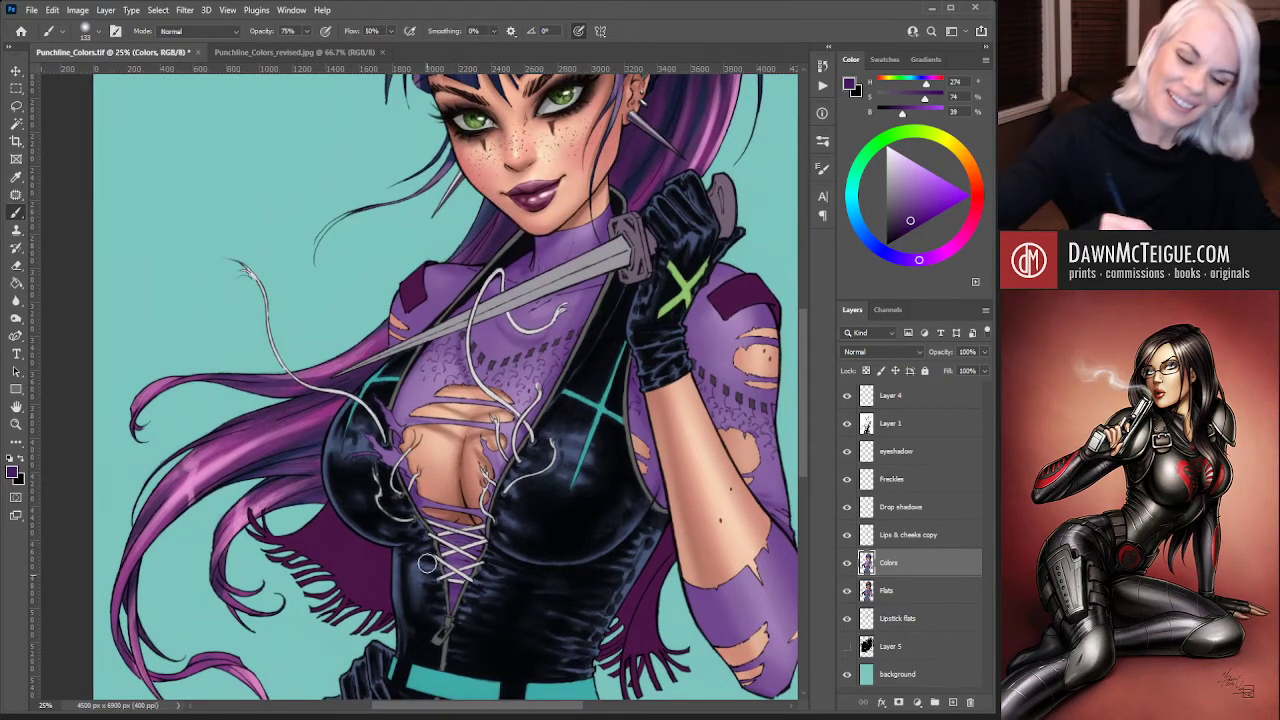
# Soften the shading on the purple top with a larger brush and a light purple sampled from the neck
pyautogui.press(']')
pyautogui.press(']')
pyautogui.press(']')
pyautogui.press(']')
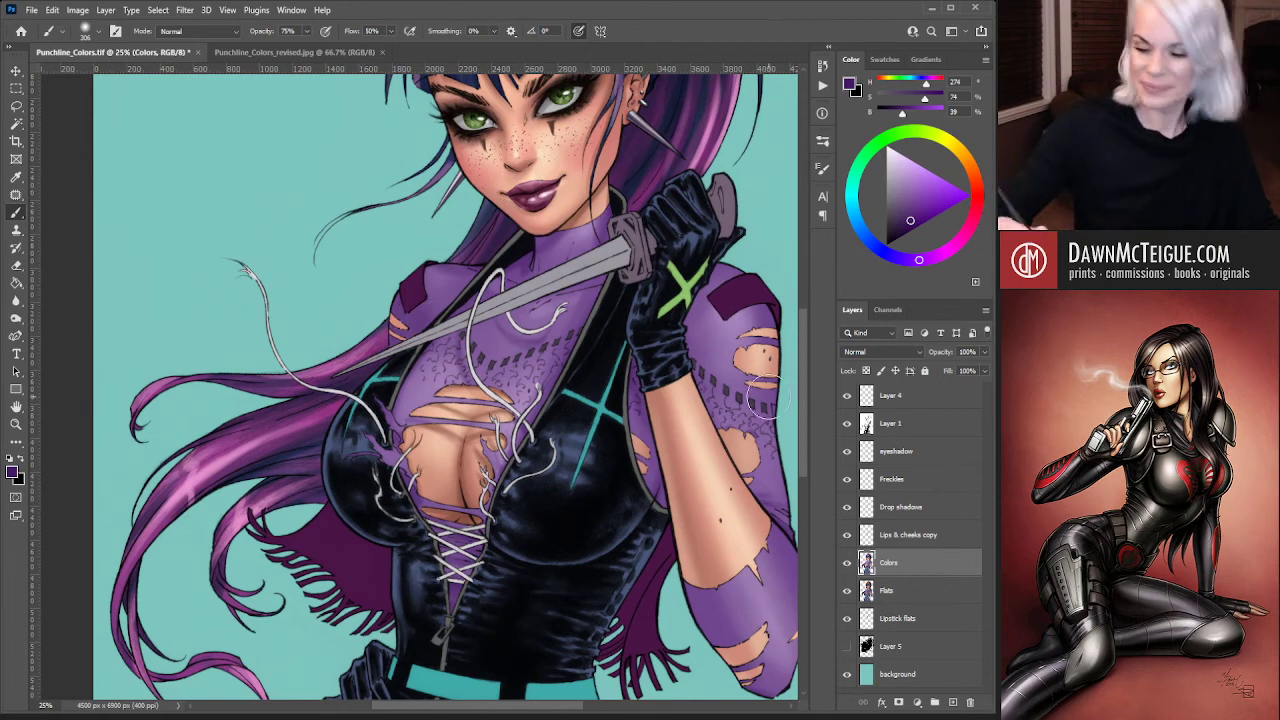
pyautogui.moveTo(622, 378); pyautogui.dragTo(489, 321)
pyautogui.keyDown('alt'); pyautogui.click(600, 470); pyautogui.keyUp('alt')
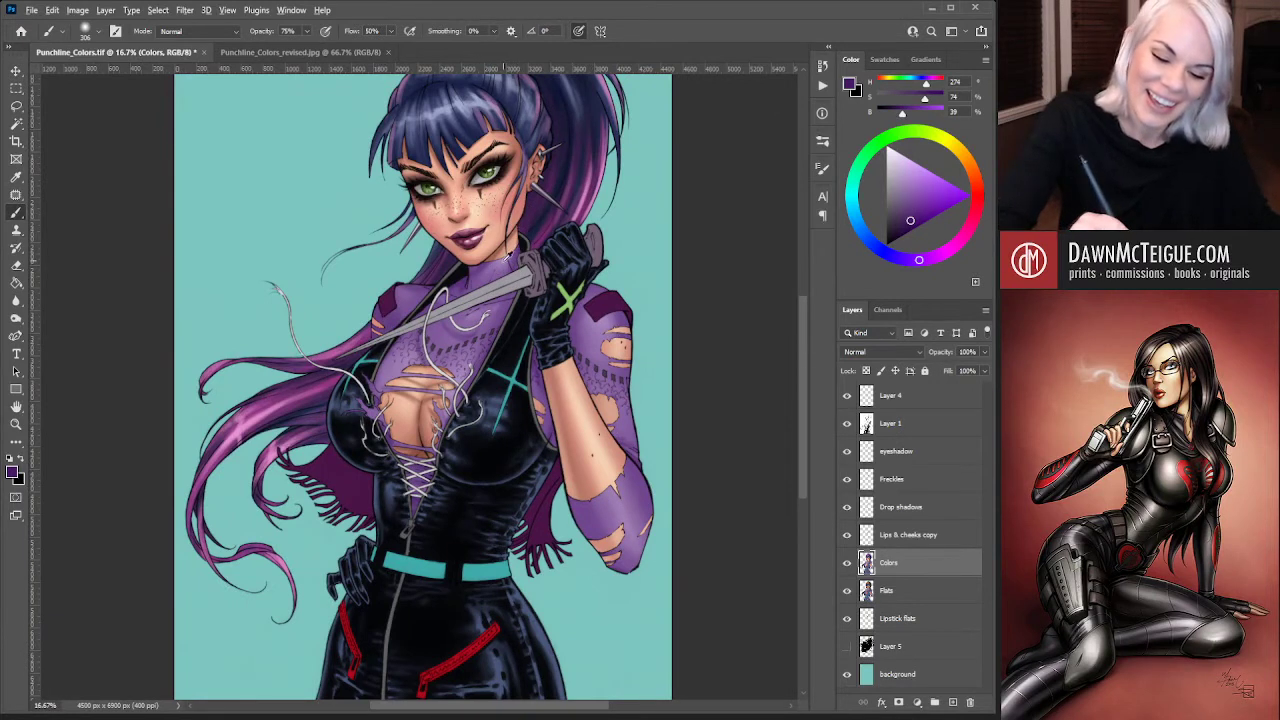
pyautogui.keyDown('alt'); pyautogui.click(507, 257); pyautogui.keyUp('alt')
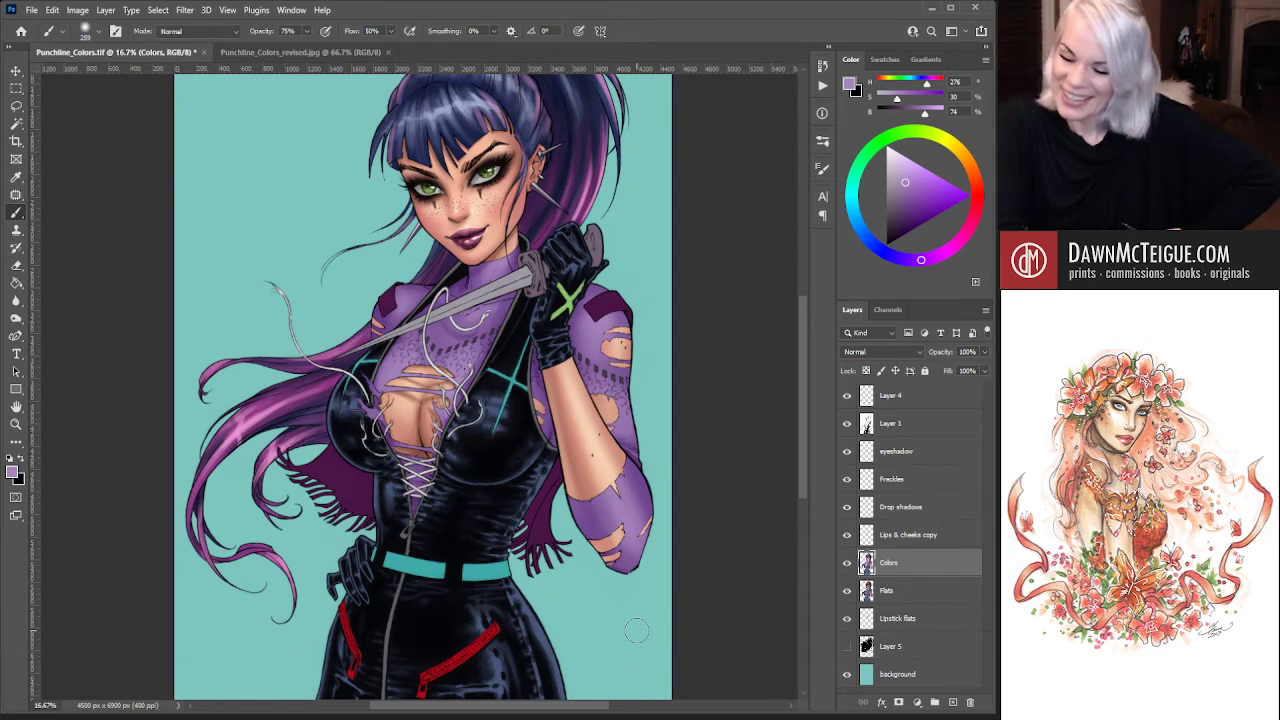
# Examine the whole figure in Punchline_Colors_revised.jpg as a colour reference and return to Punchline_Colors.tif
pyautogui.hotkey('ctrl', 'Tab')
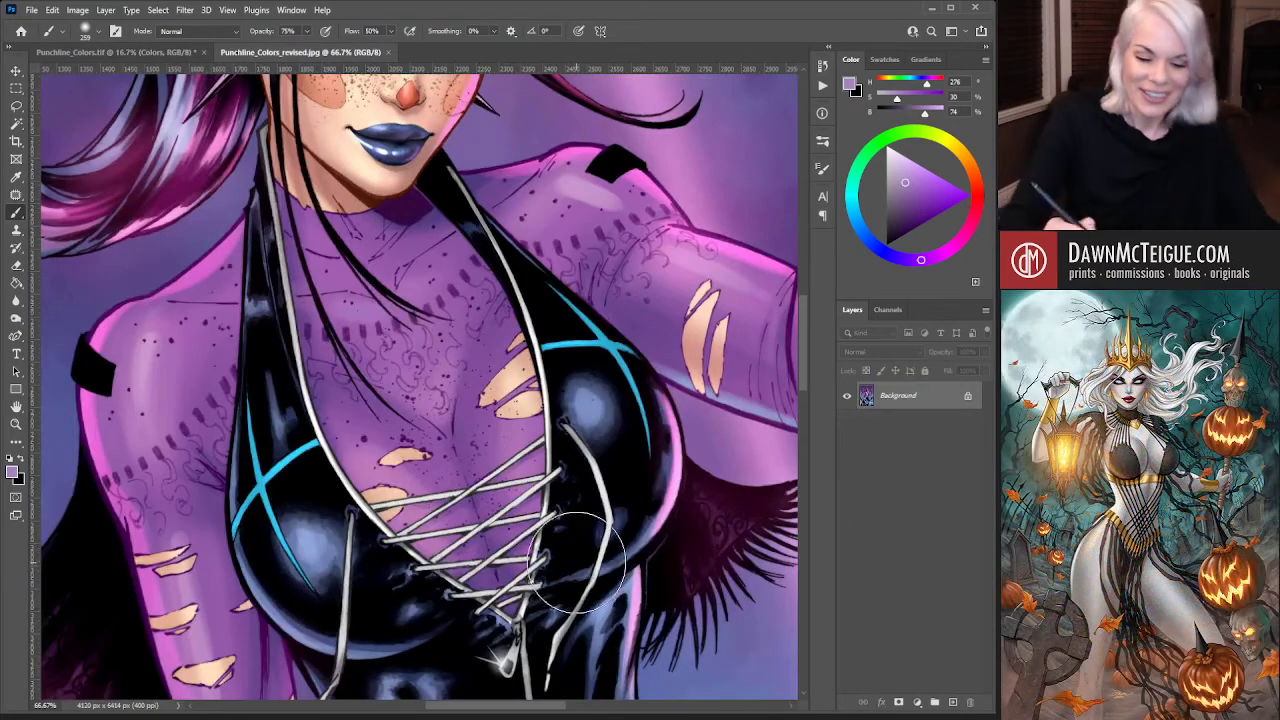
pyautogui.scroll(-5, 555, 515)
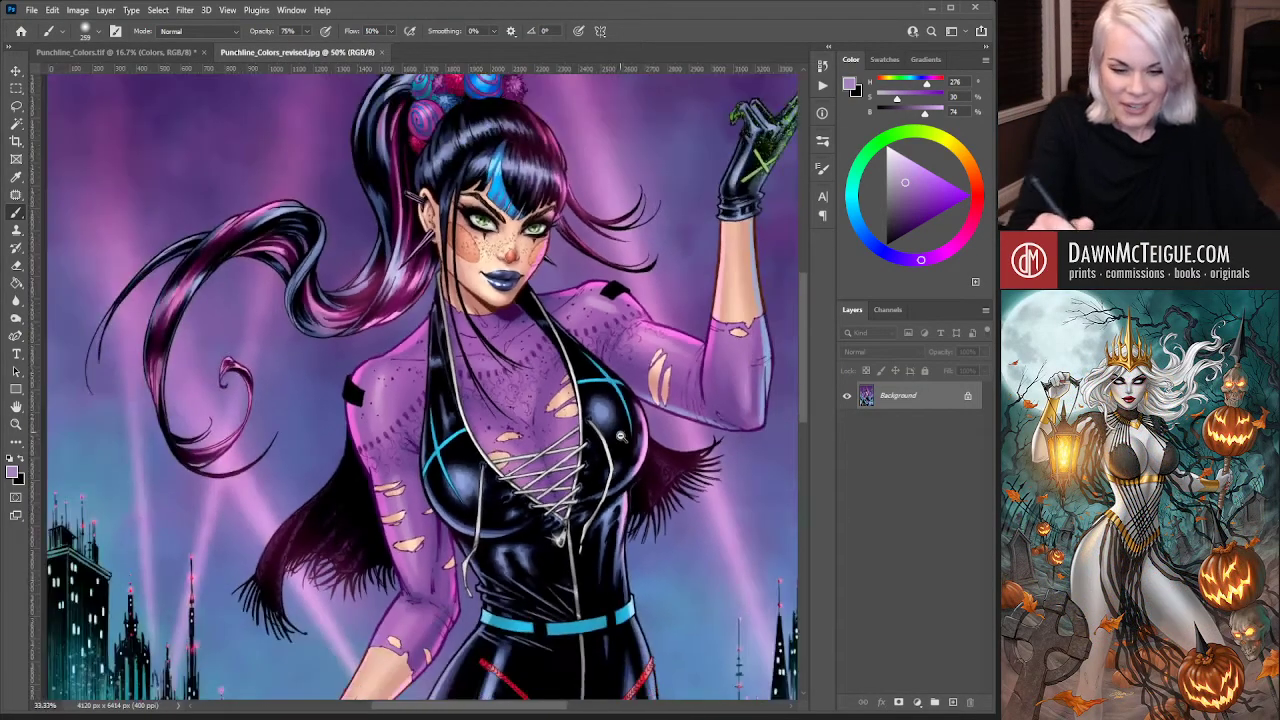
pyautogui.scroll(-1, 622, 450)
pyautogui.scroll(-5, 623, 440)
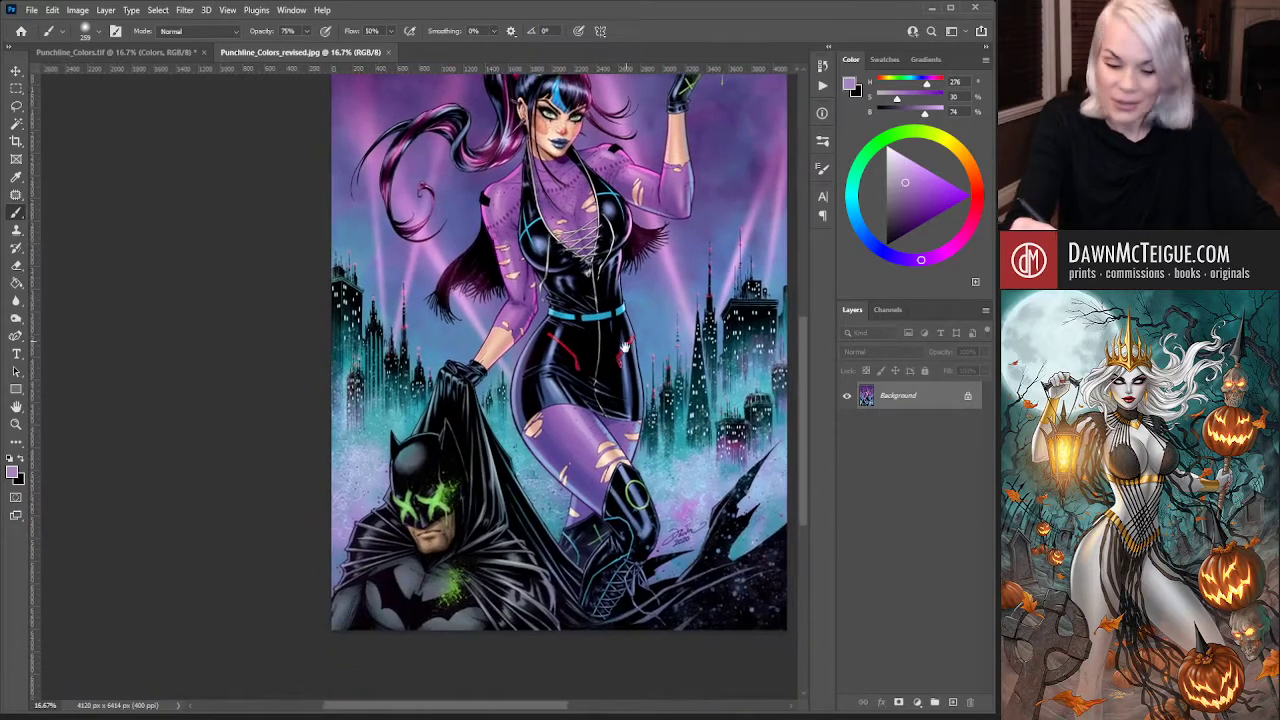
pyautogui.moveTo(623, 430); pyautogui.dragTo(490, 560)
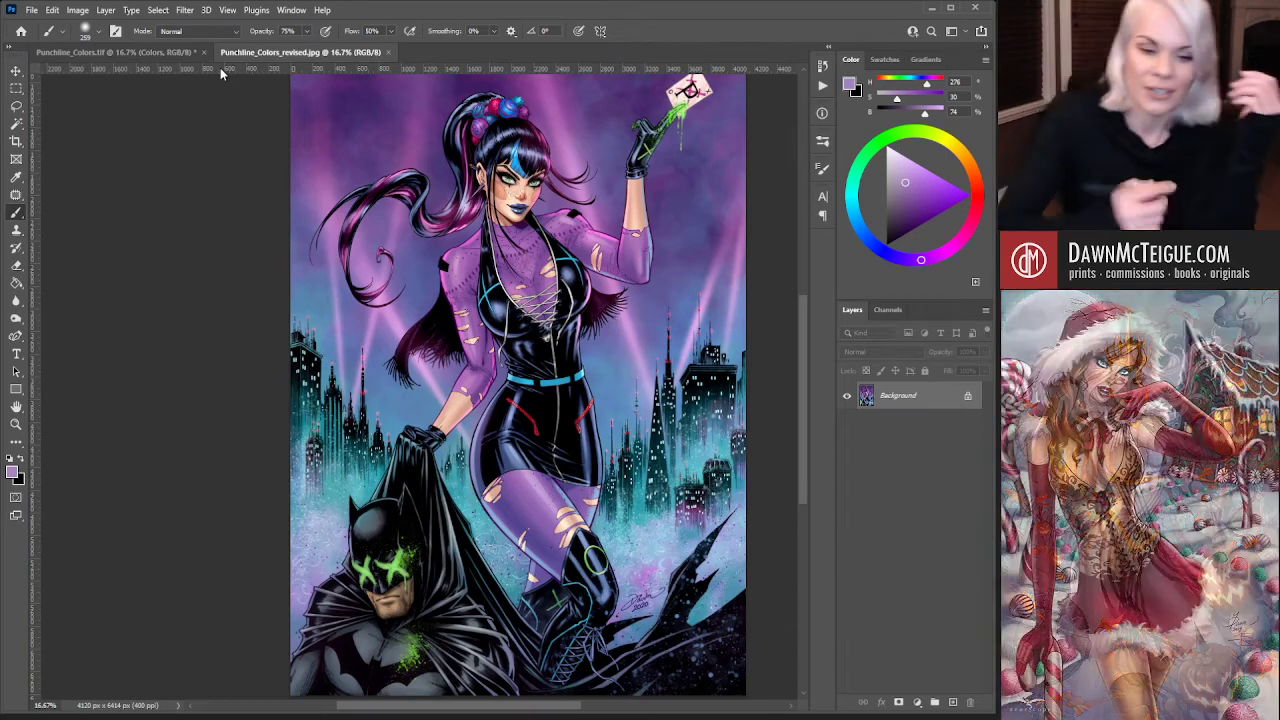
pyautogui.click(153, 56)
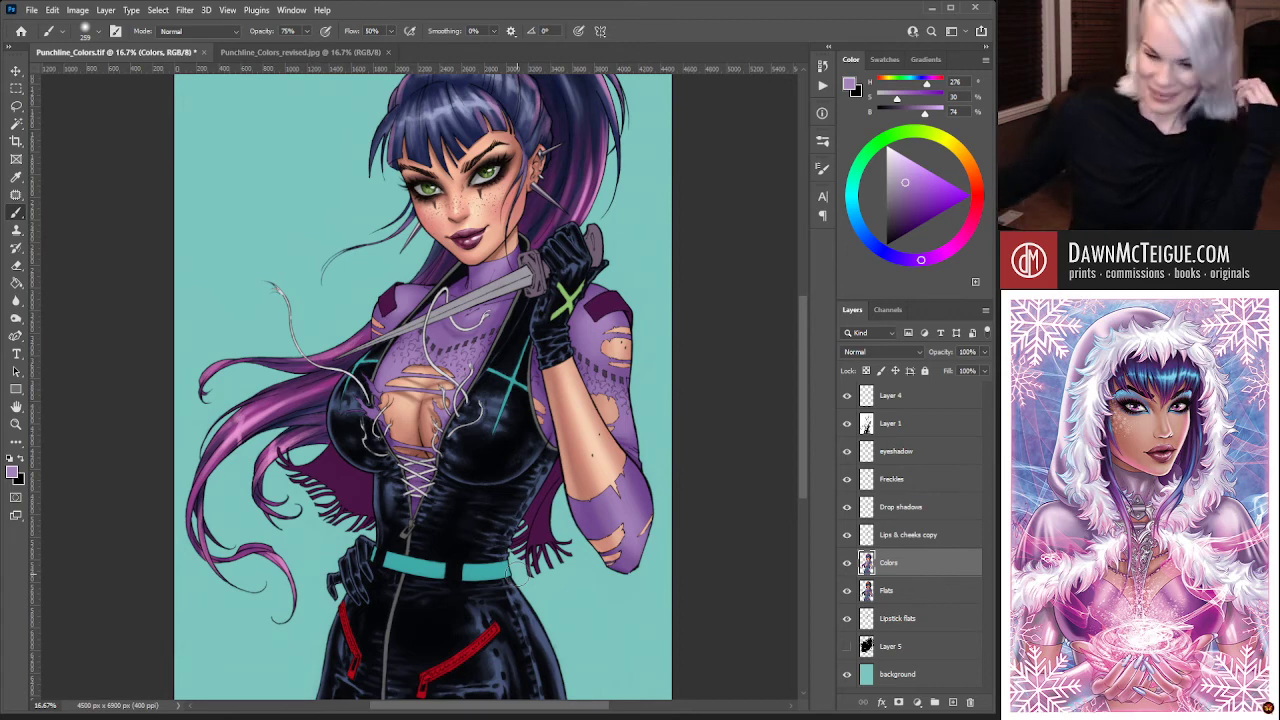
# Shade the torn strips and laced panel of the purple top with a dark muted purple, about H 277, S 36, B 35
pyautogui.moveTo(580, 392); pyautogui.dragTo(659, 487)
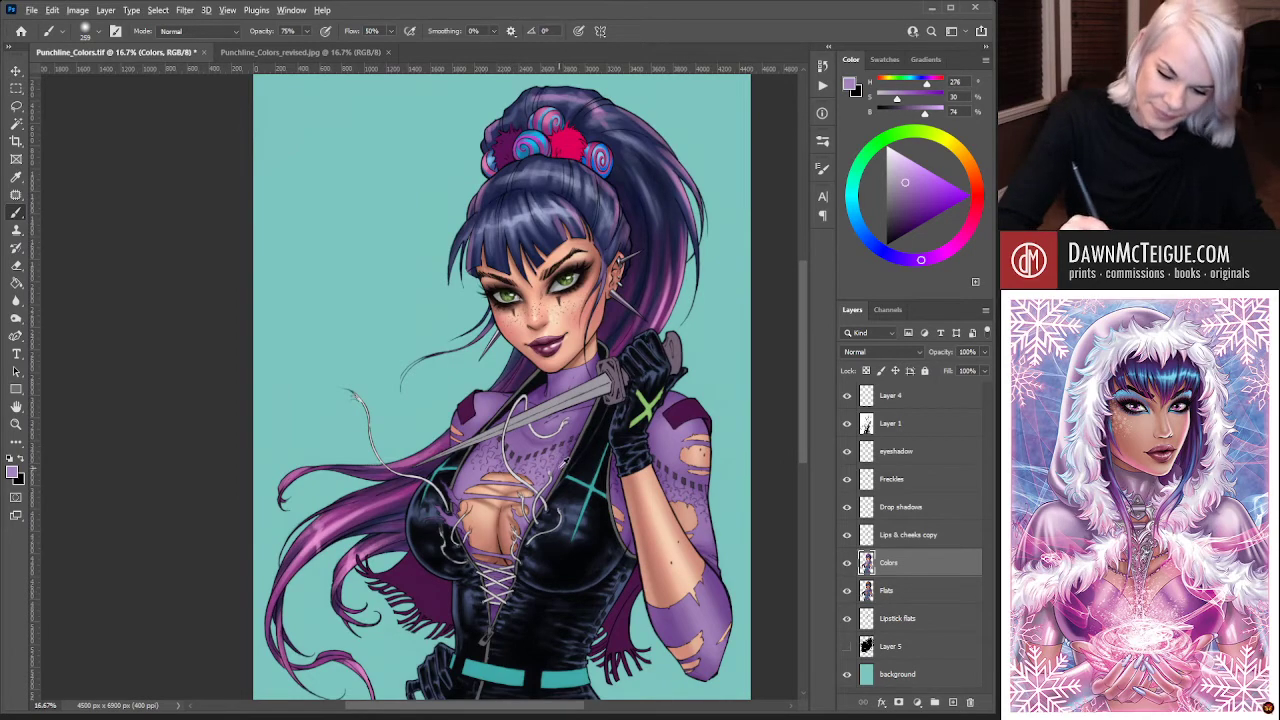
pyautogui.keyDown('alt'); pyautogui.click(563, 464); pyautogui.keyUp('alt')
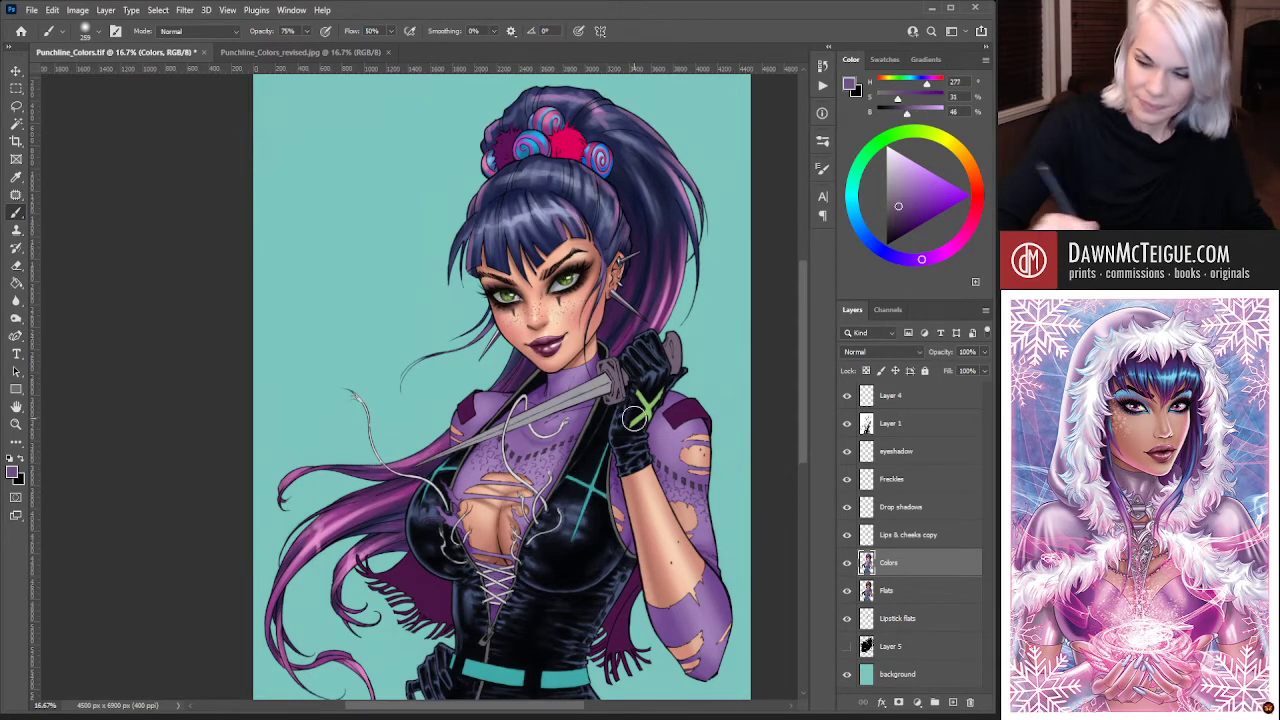
pyautogui.moveTo(872, 234); pyautogui.dragTo(897, 216)
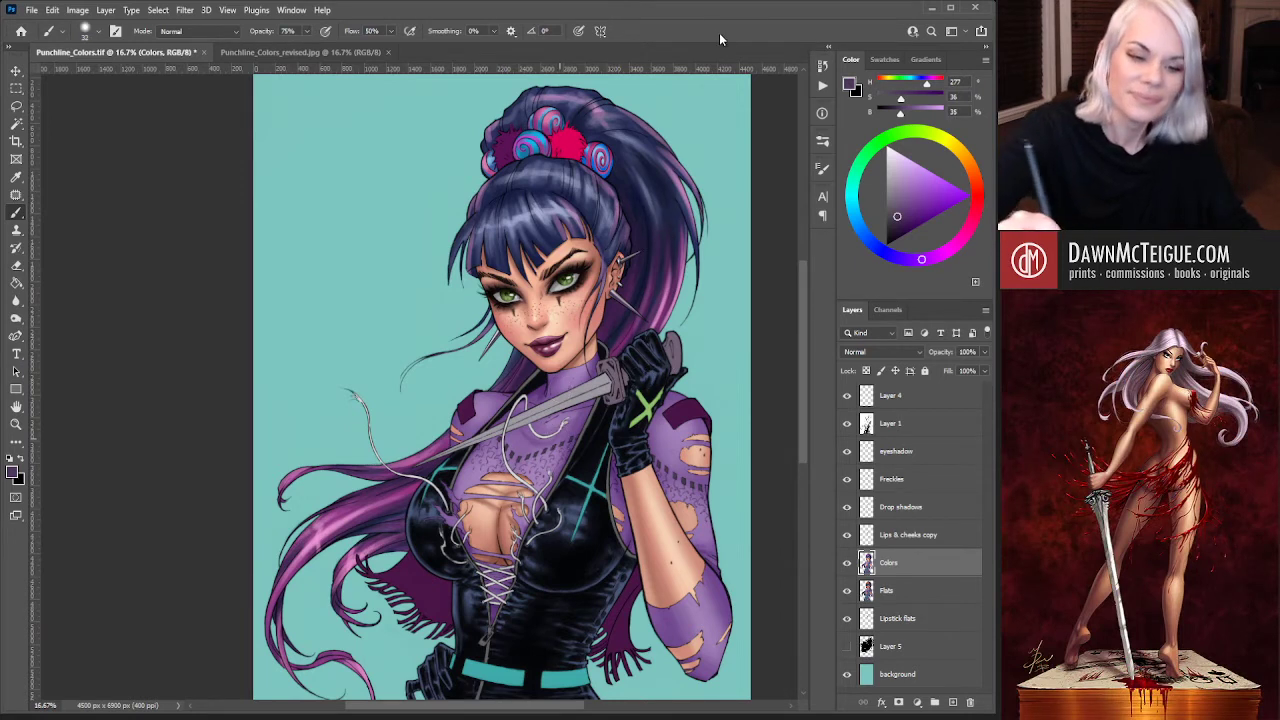
pyautogui.scroll(1, 512, 530)
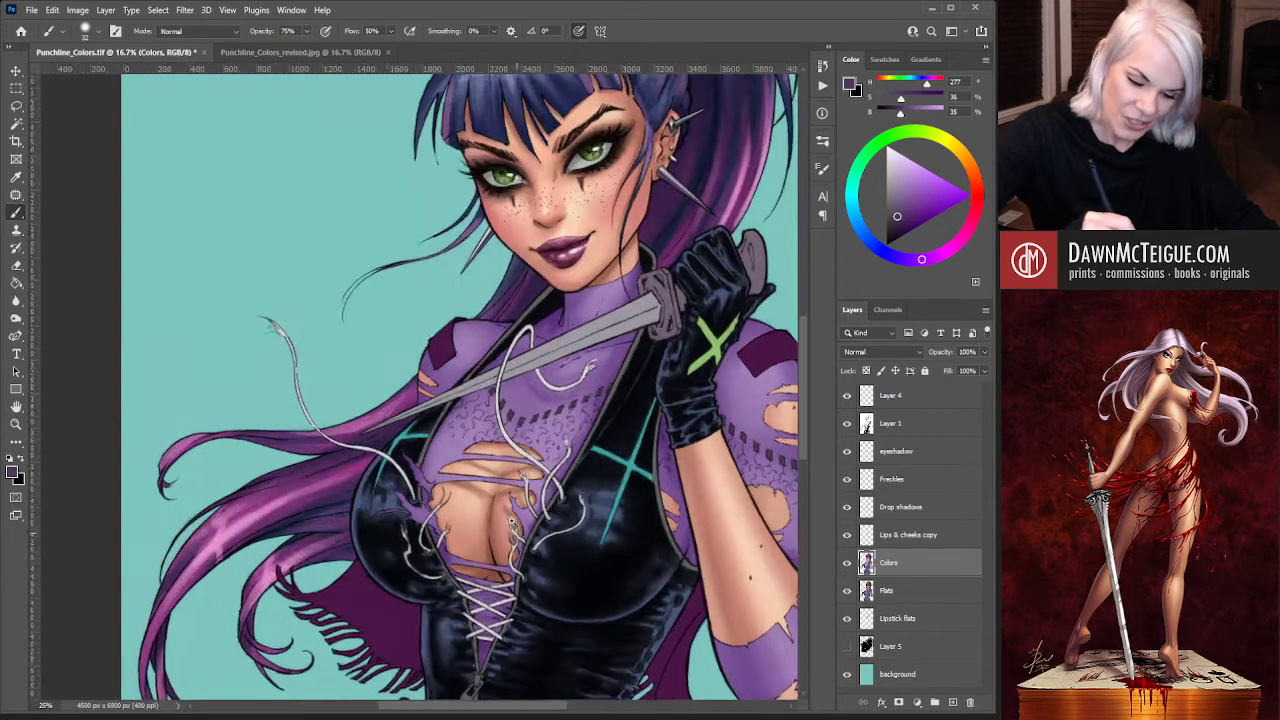
pyautogui.scroll(2, 512, 521)
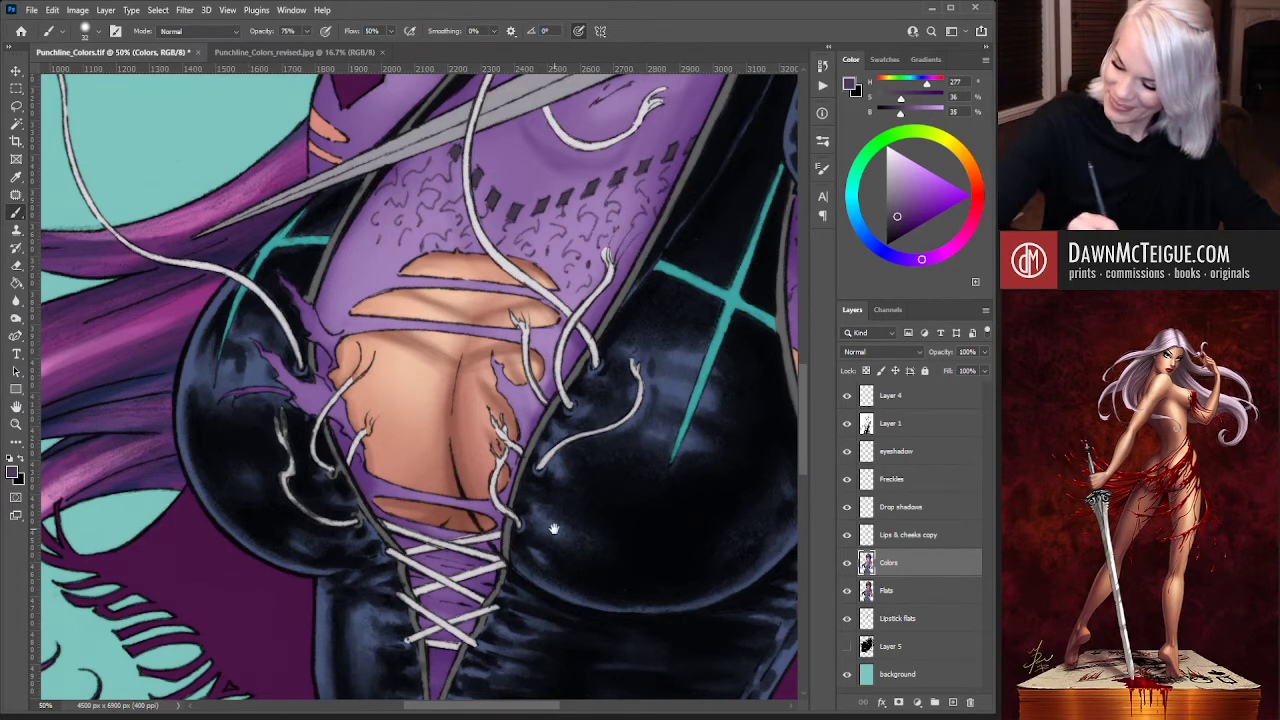
pyautogui.moveTo(554, 528); pyautogui.dragTo(505, 525)
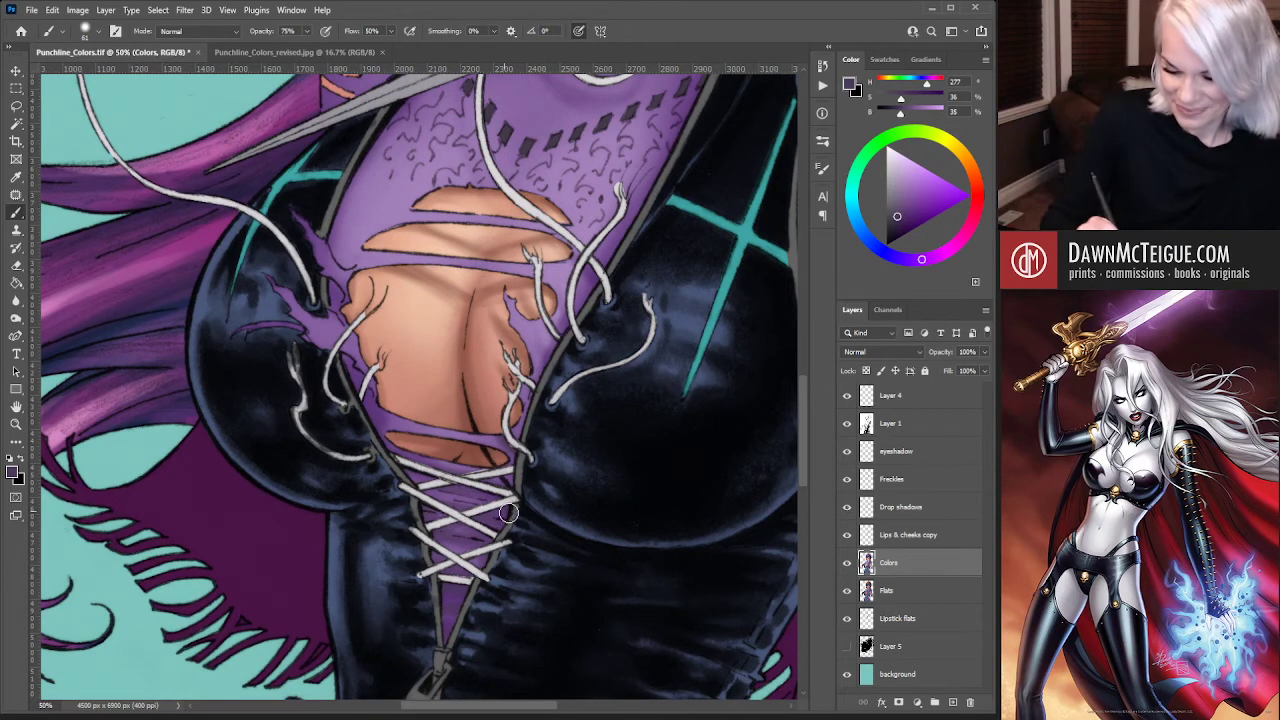
pyautogui.moveTo(614, 490); pyautogui.dragTo(678, 512)
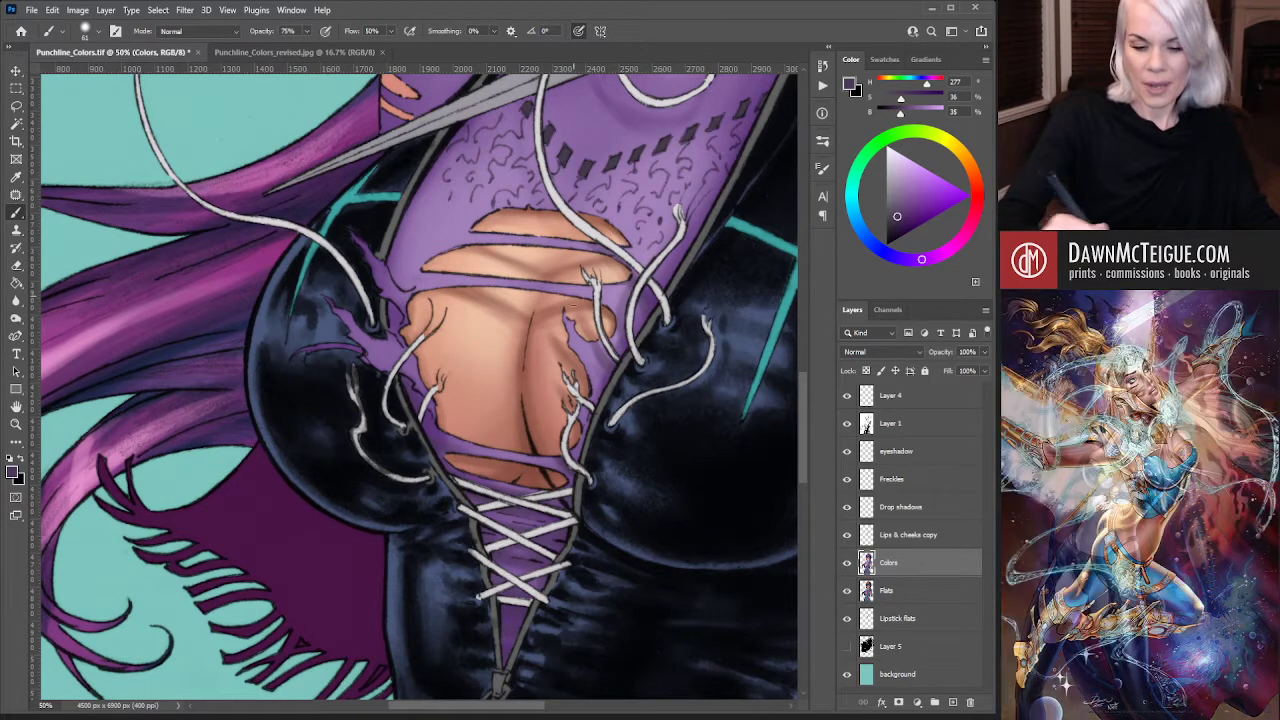
# Extend the dark purple shading over the chest fabric and the side of the top beside the raised forearm
pyautogui.moveTo(345, 480); pyautogui.dragTo(330, 414)
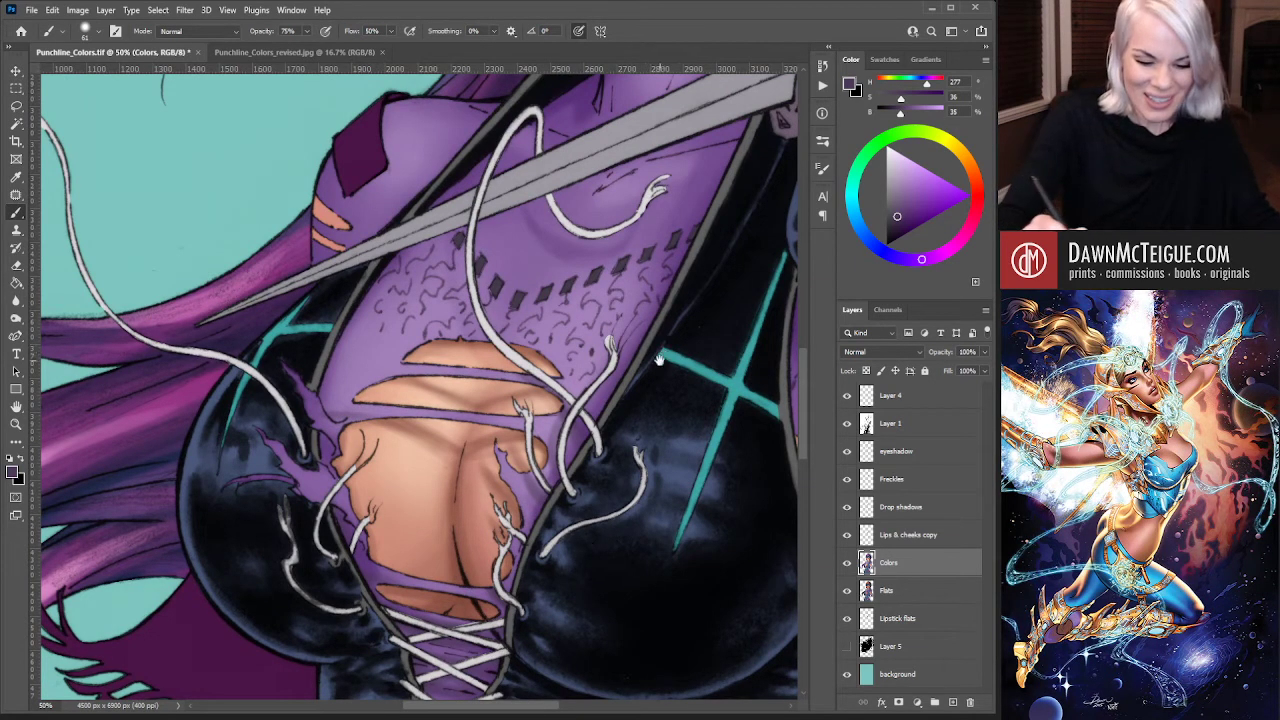
pyautogui.moveTo(658, 360); pyautogui.dragTo(540, 368)
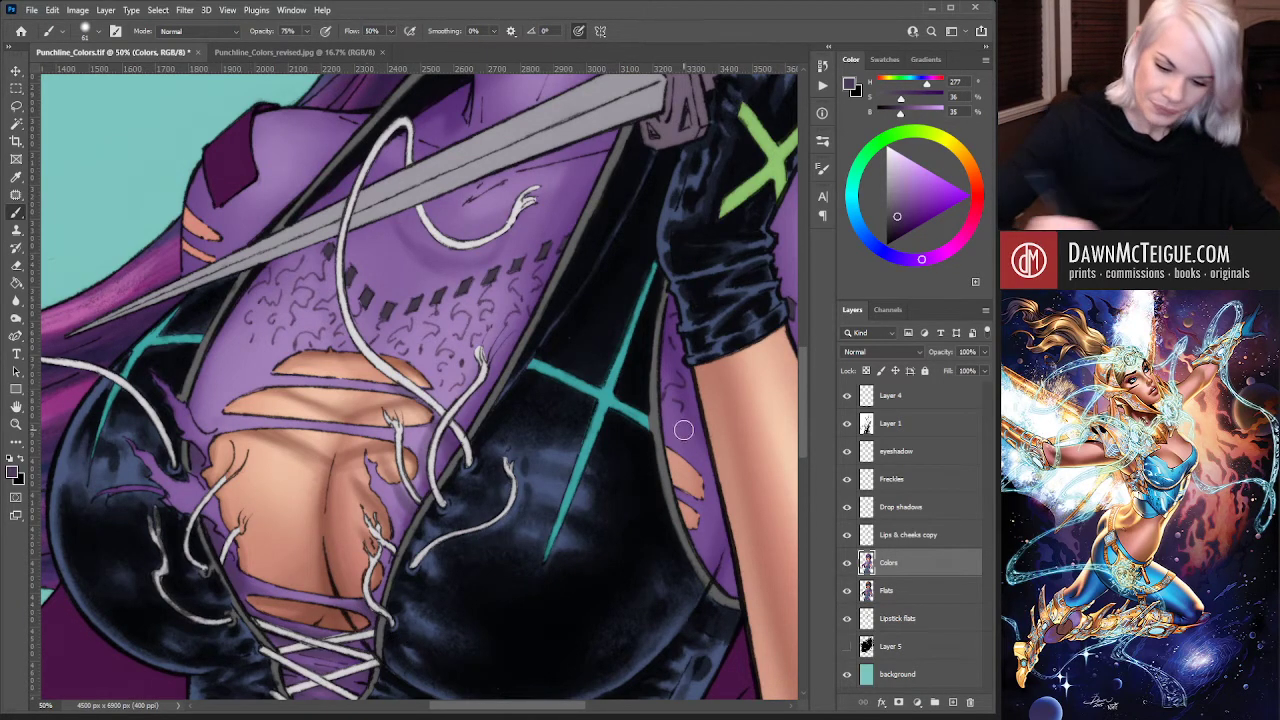
pyautogui.moveTo(683, 430); pyautogui.dragTo(557, 447)
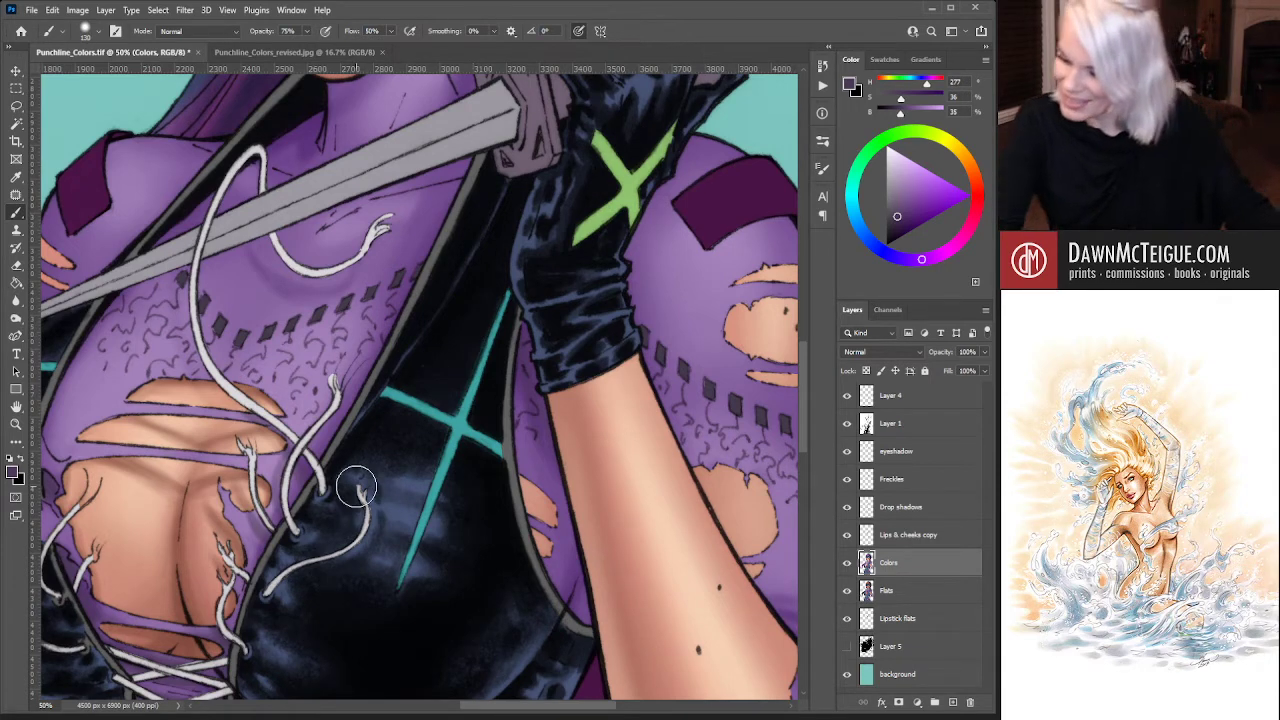
pyautogui.scroll(-5, 573, 384)
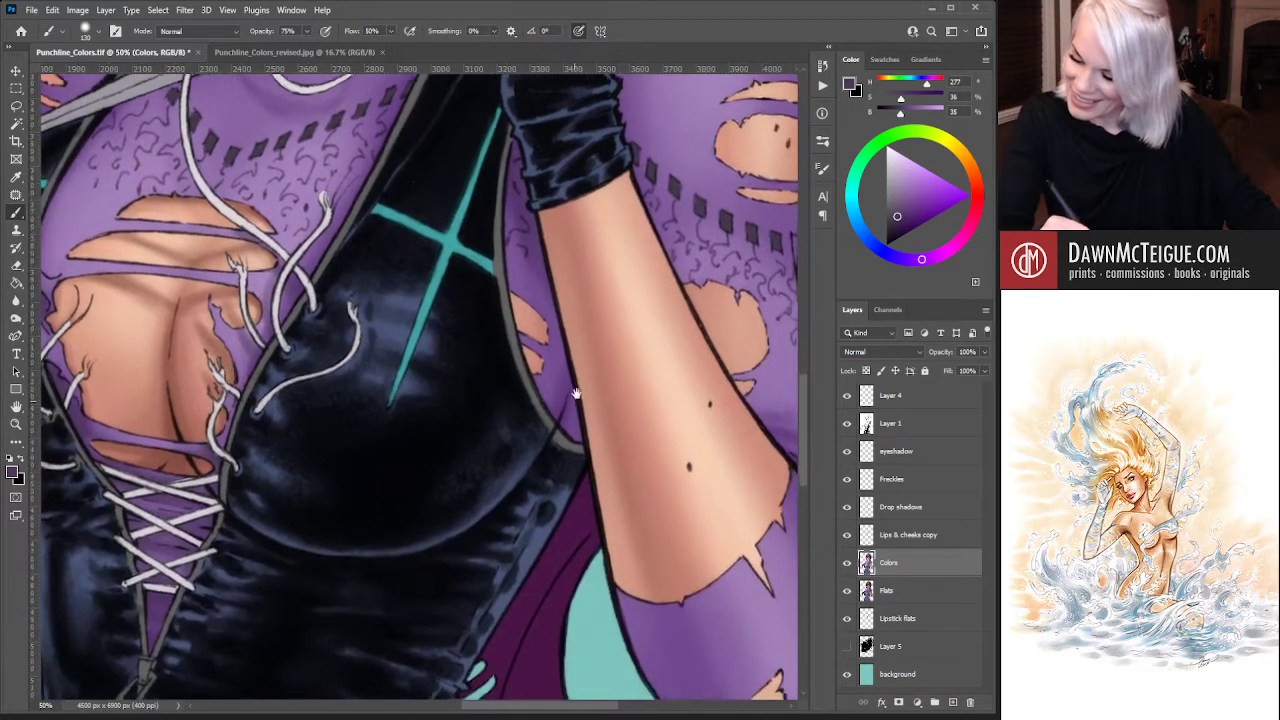
pyautogui.scroll(-2, 573, 384)
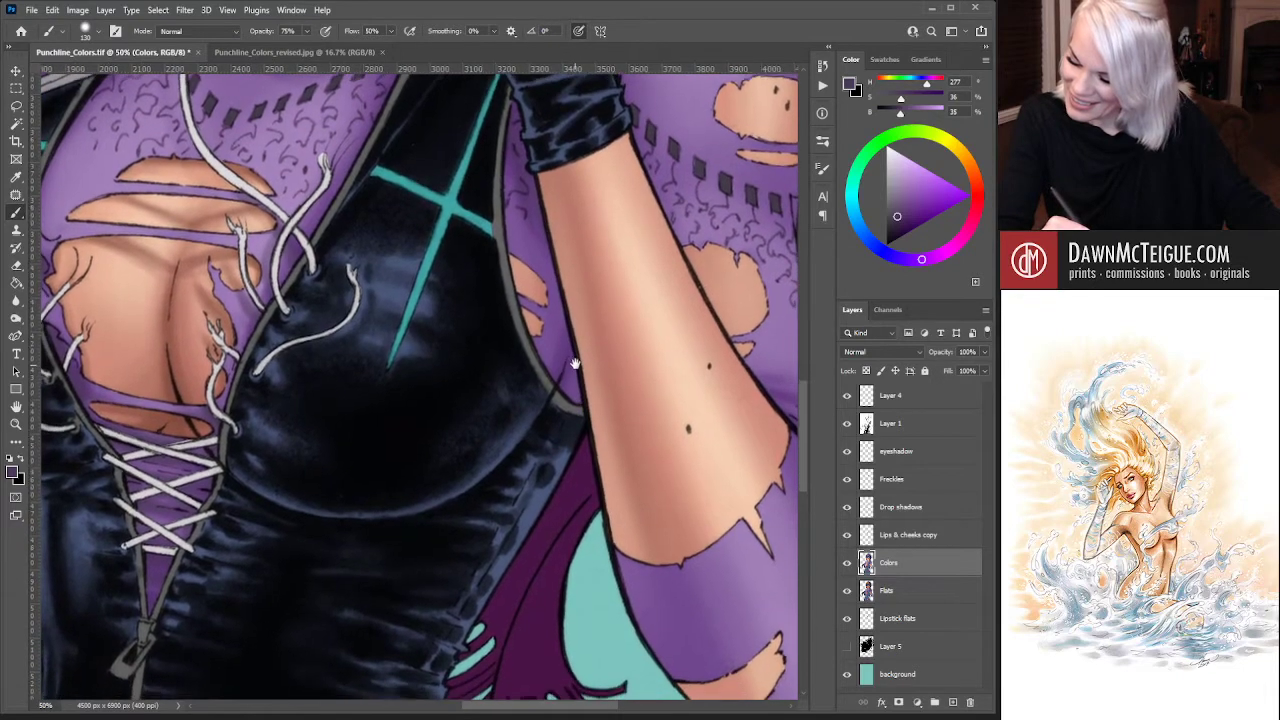
pyautogui.scroll(2, 573, 384)
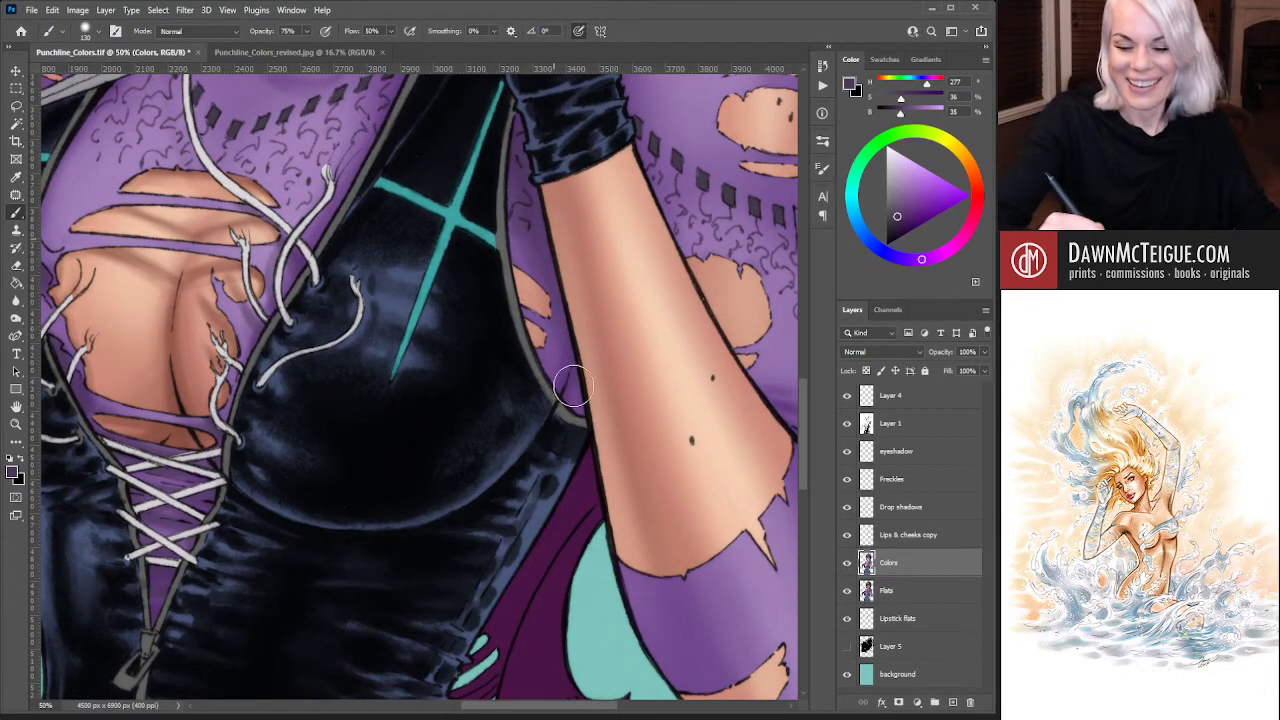
# Deepen the shadows on the raised arm's torn sleeve and elbow with a much larger soft brush
pyautogui.moveTo(611, 405); pyautogui.dragTo(342, 484)
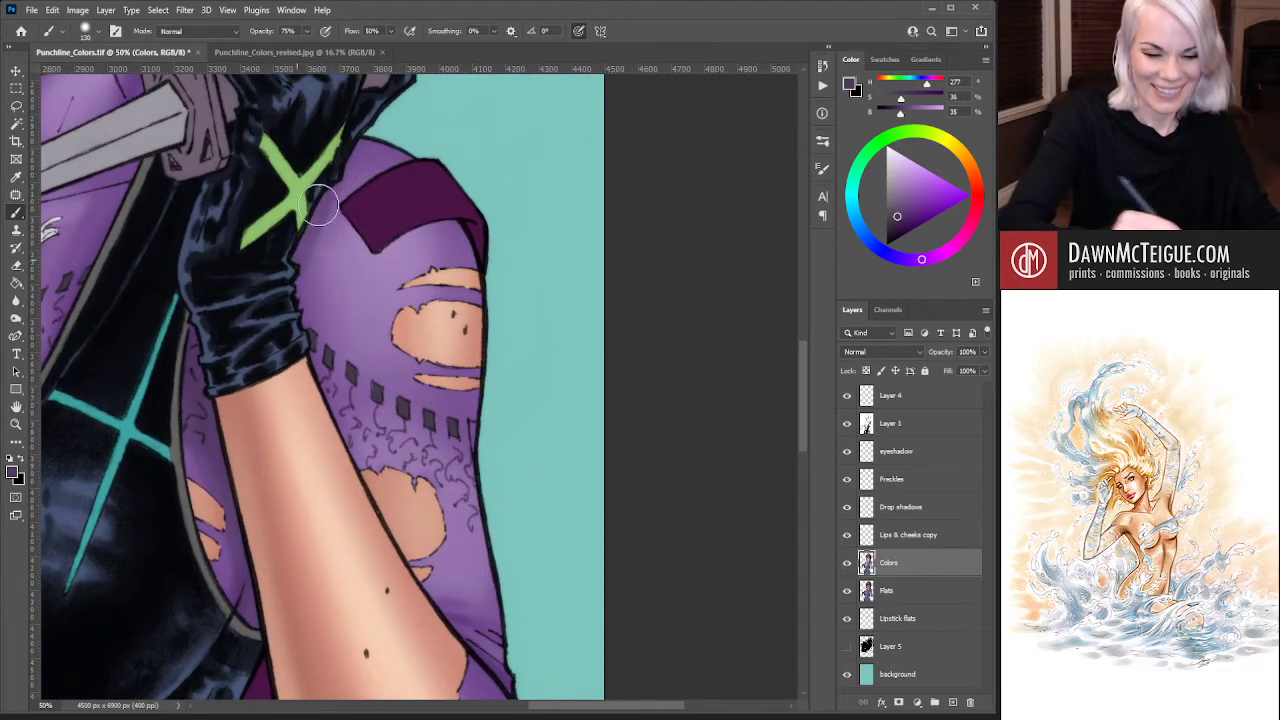
pyautogui.moveTo(486, 530); pyautogui.dragTo(519, 275)
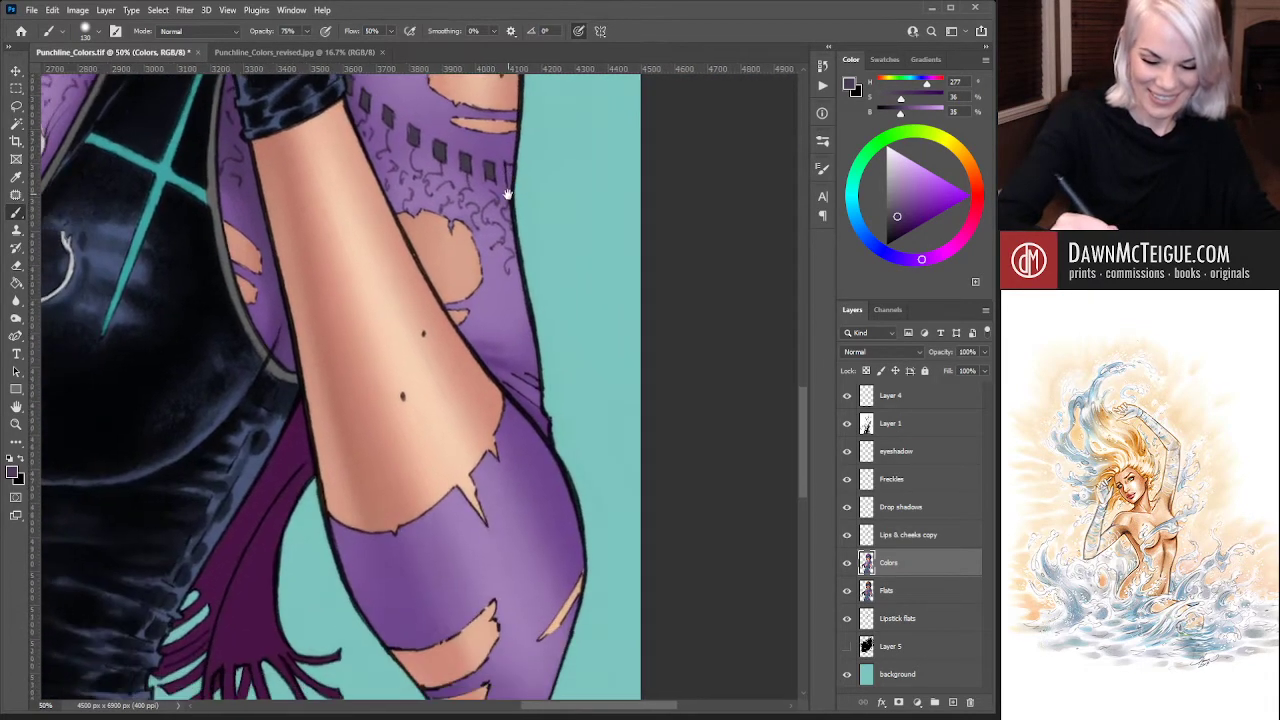
pyautogui.moveTo(379, 437); pyautogui.dragTo(374, 262)
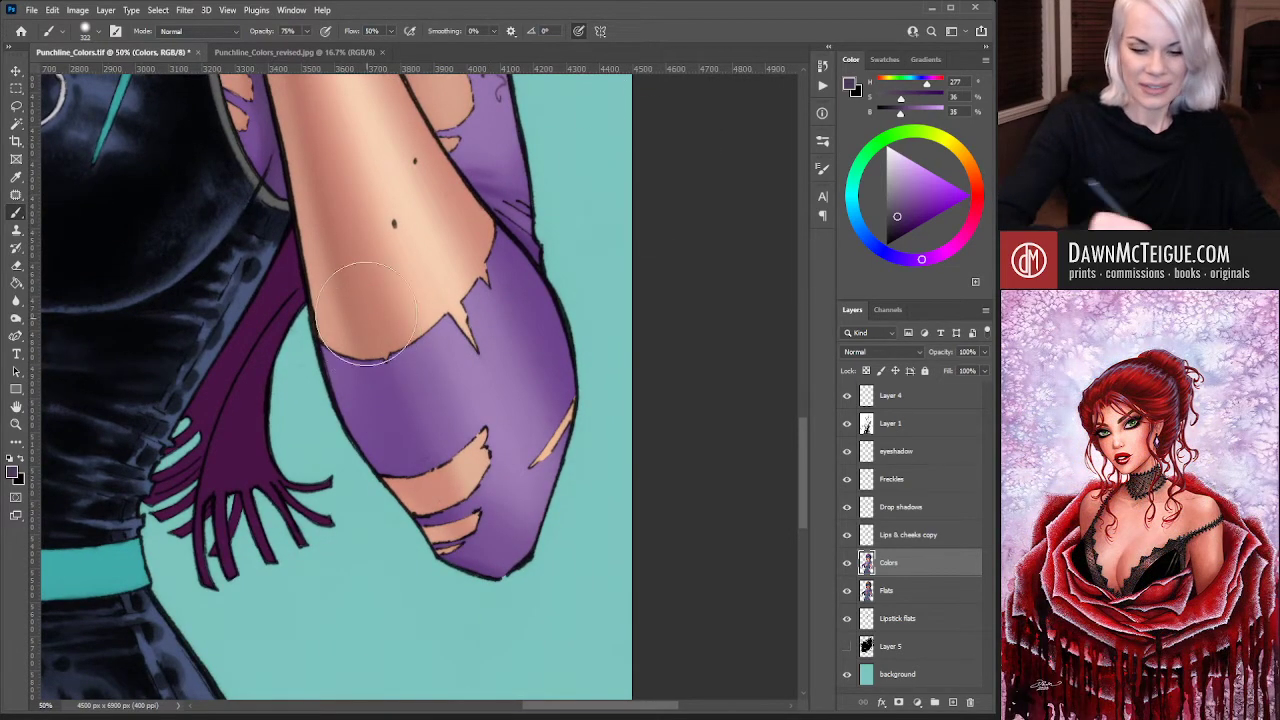
pyautogui.press(']')
pyautogui.press(']')
pyautogui.press(']')
pyautogui.press(']')
pyautogui.press(']')
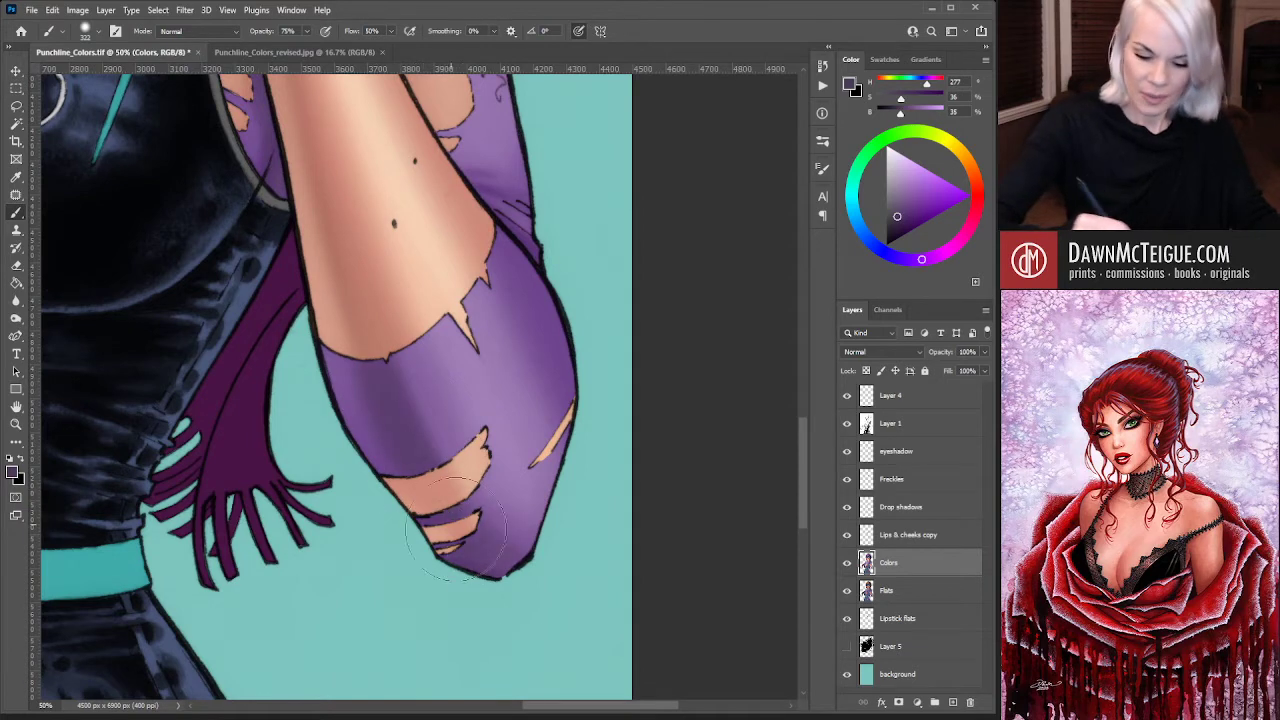
pyautogui.moveTo(569, 243); pyautogui.dragTo(549, 509)
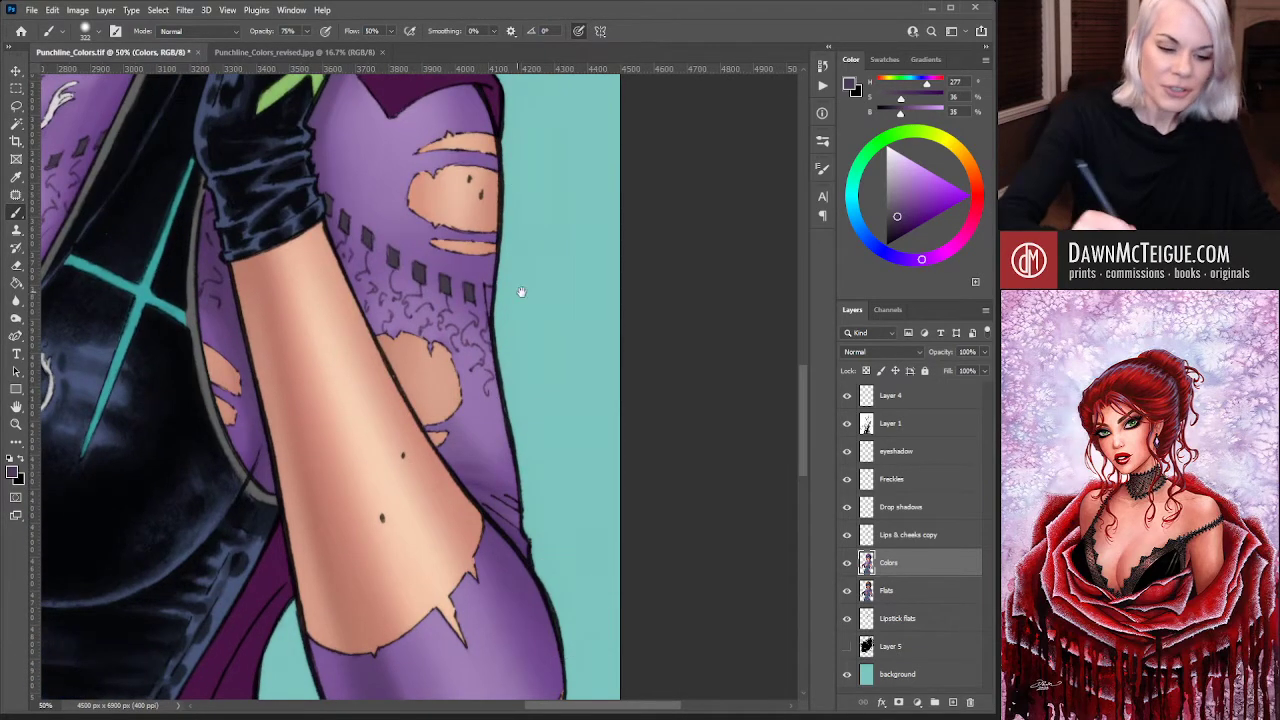
# Review the dark purple shading across the whole top and refine it with a smaller brush
pyautogui.moveTo(278, 398); pyautogui.dragTo(711, 432)
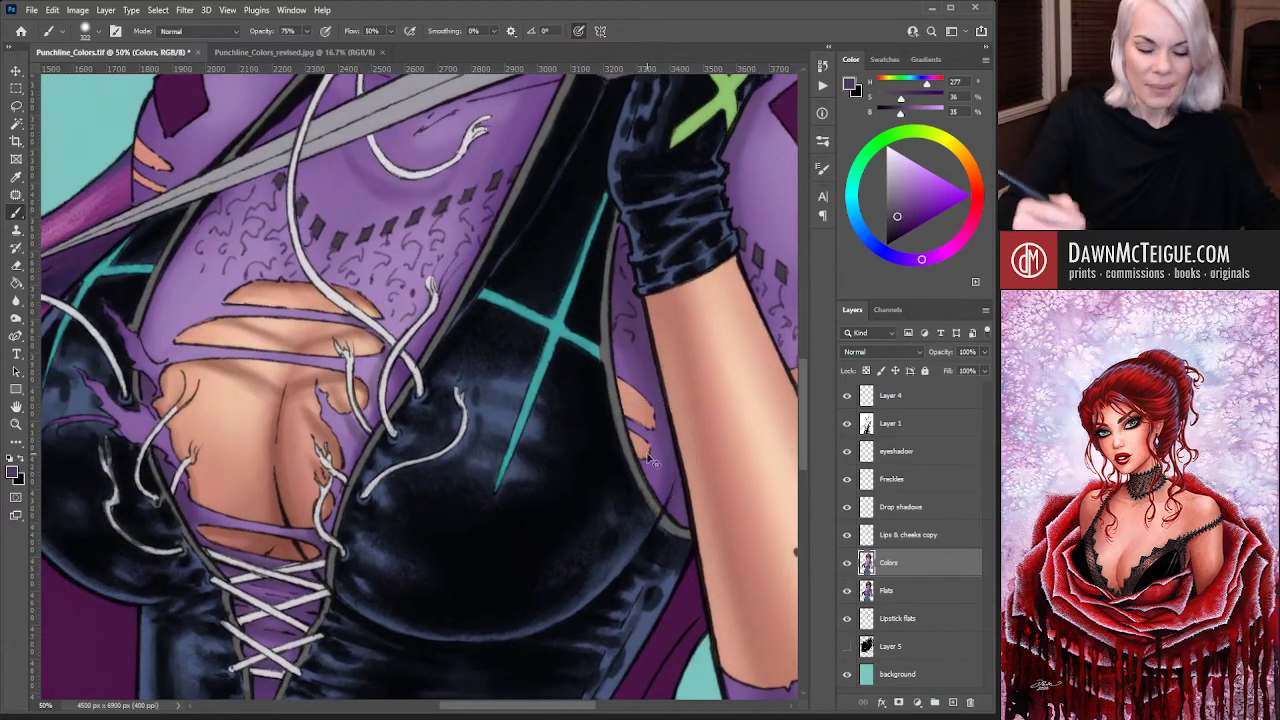
pyautogui.keyDown('alt'); pyautogui.click(647, 453); pyautogui.keyUp('alt')
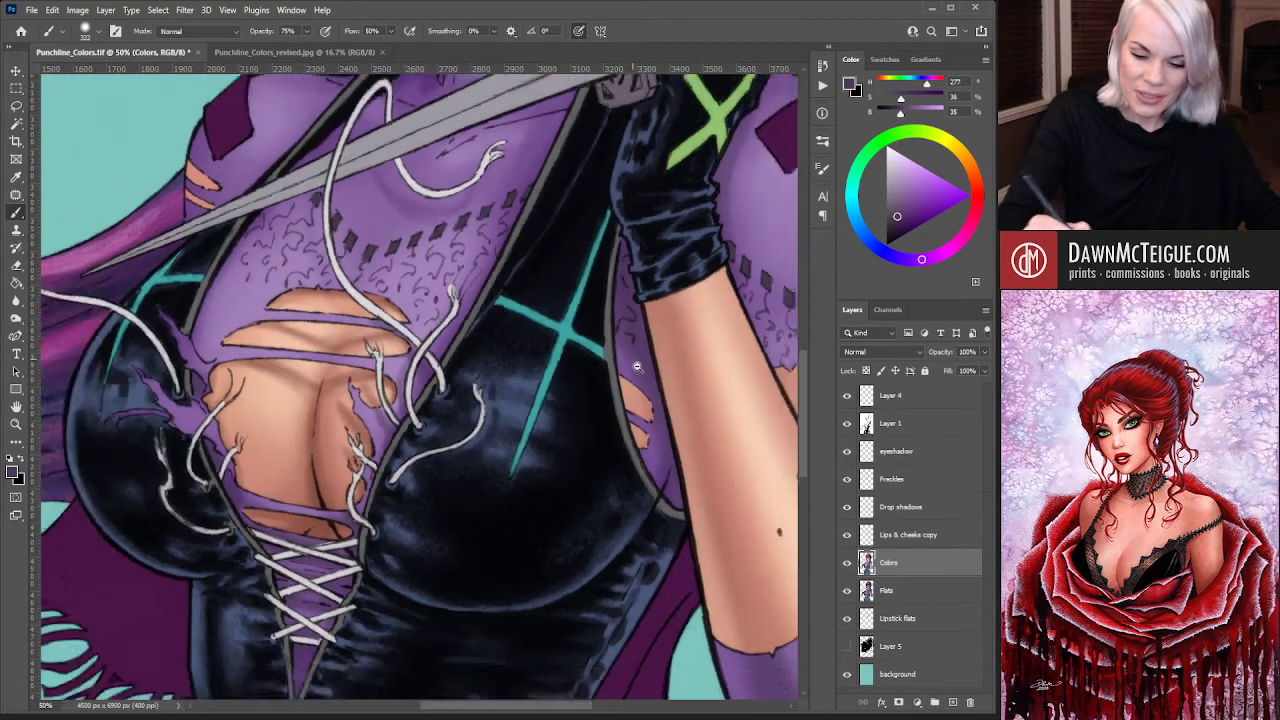
pyautogui.keyDown('alt'); pyautogui.click(557, 525); pyautogui.keyUp('alt')
pyautogui.keyDown('alt'); pyautogui.click(557, 525); pyautogui.keyUp('alt')
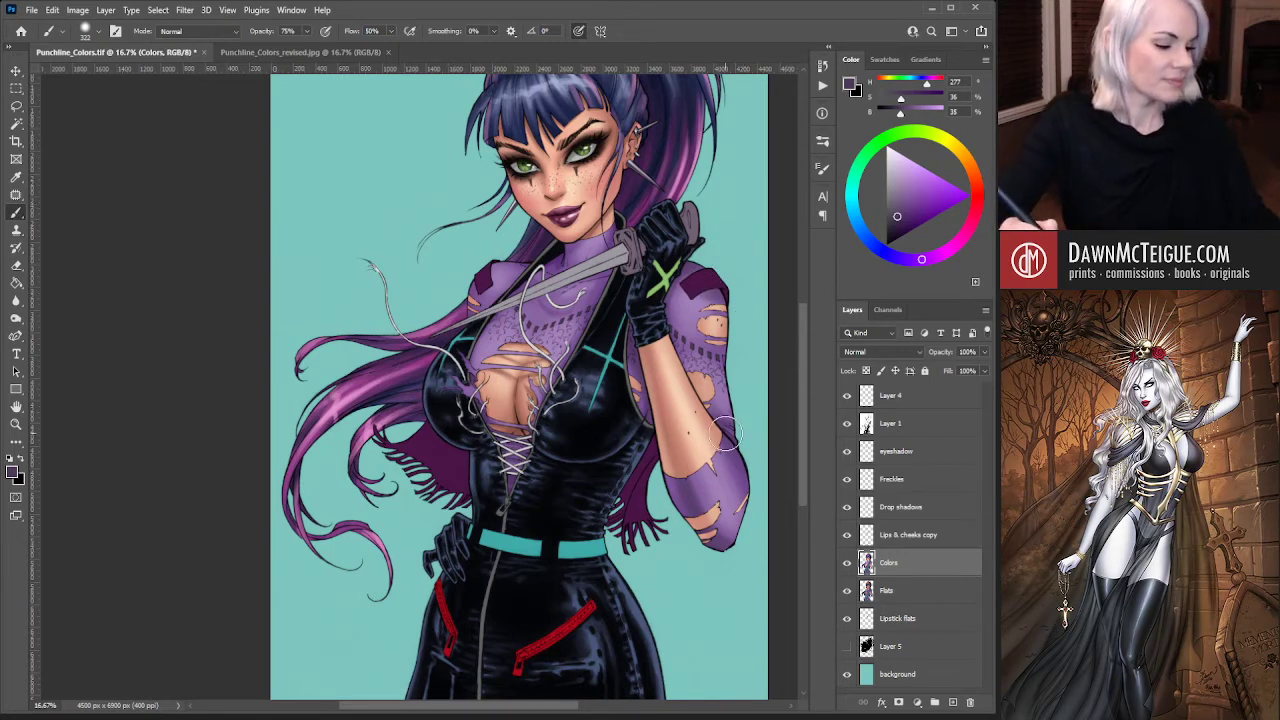
pyautogui.press('[')
pyautogui.press('[')
pyautogui.press('[')
pyautogui.press('[')
pyautogui.press('[')
pyautogui.press('[')
pyautogui.press('[')
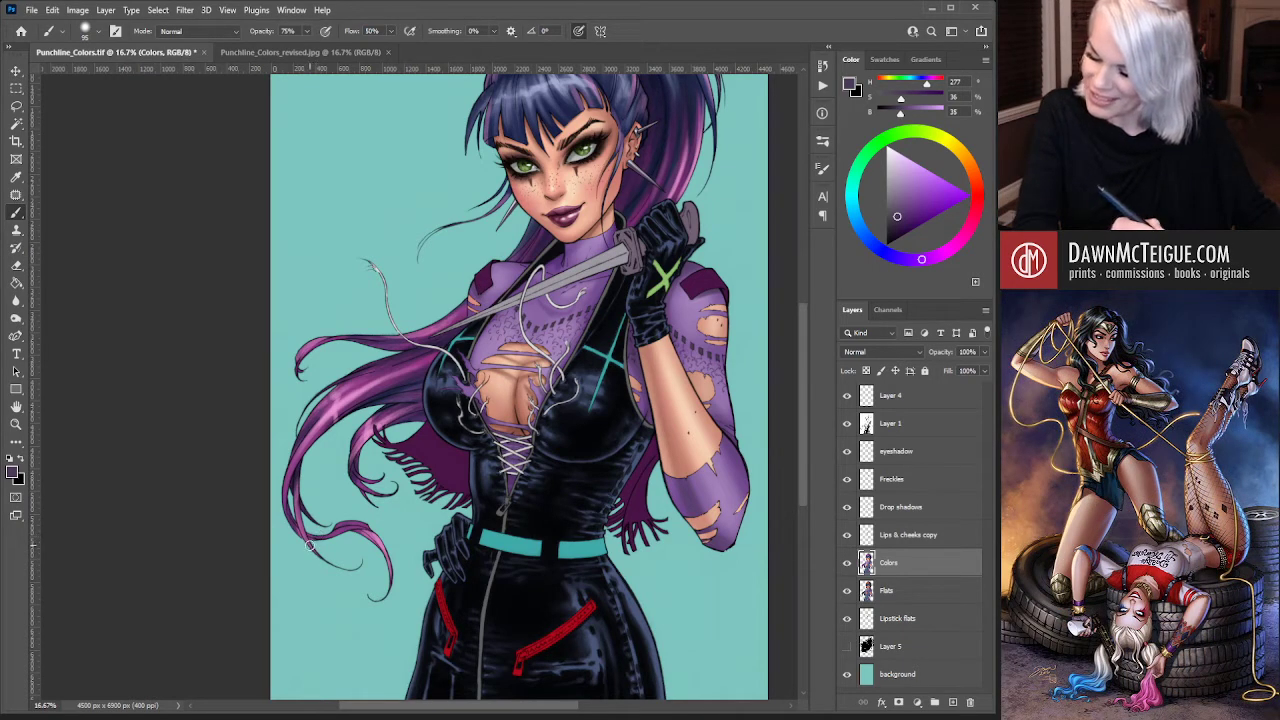
pyautogui.moveTo(602, 352); pyautogui.dragTo(580, 378)
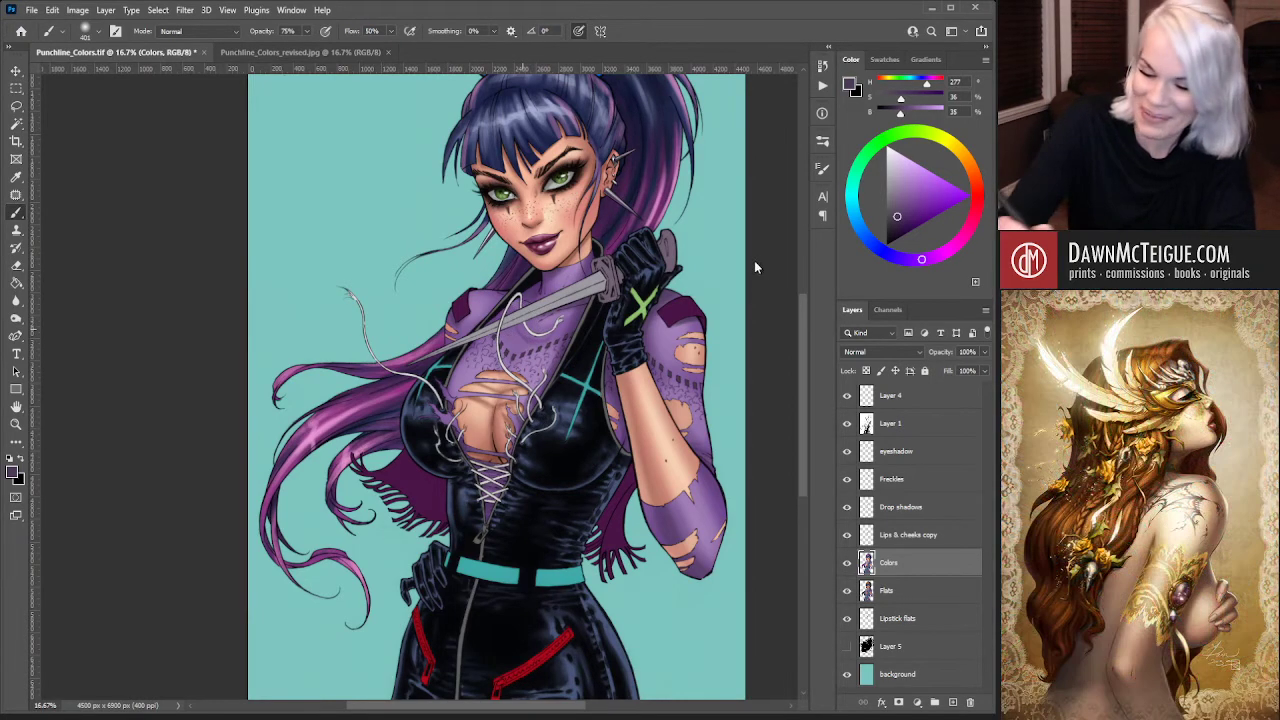
pyautogui.press('[')
pyautogui.press('[')
pyautogui.press('[')
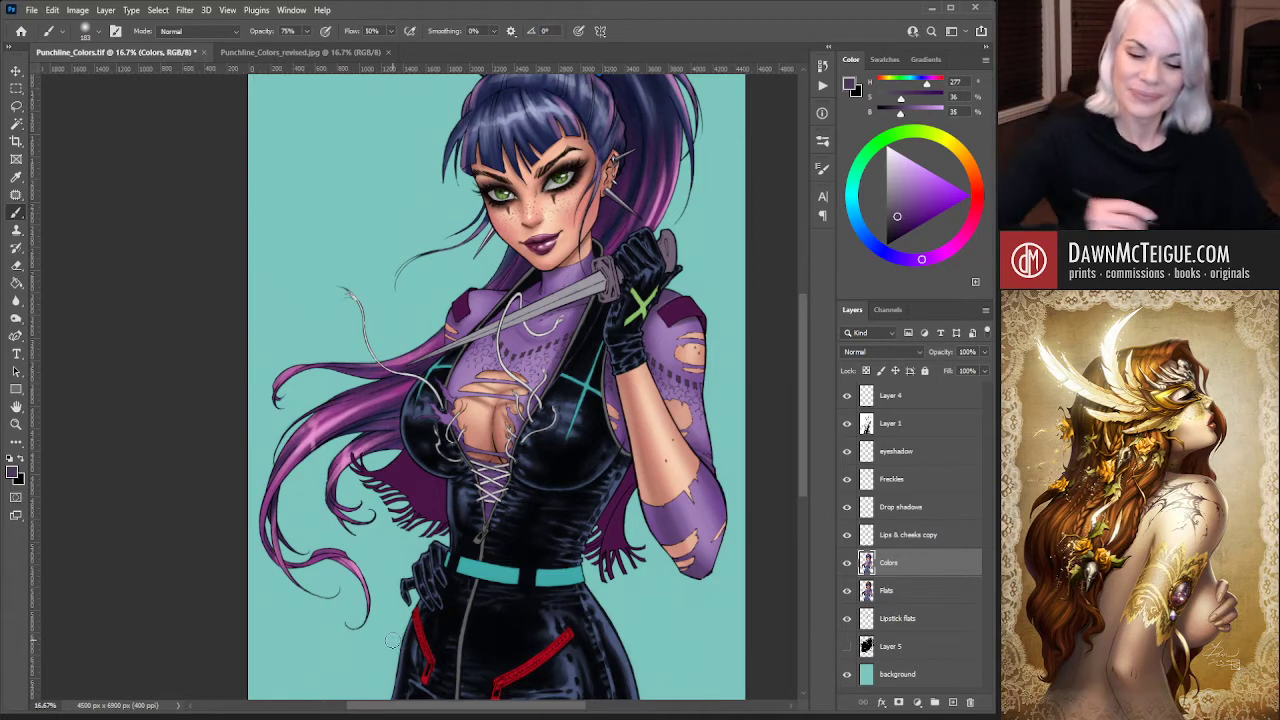
# Highlight the torn strips and laced panel with a light purple sampled from the top, H 276, S 30, B 74, and save the file
pyautogui.keyDown('alt'); pyautogui.click(582, 343); pyautogui.keyUp('alt')
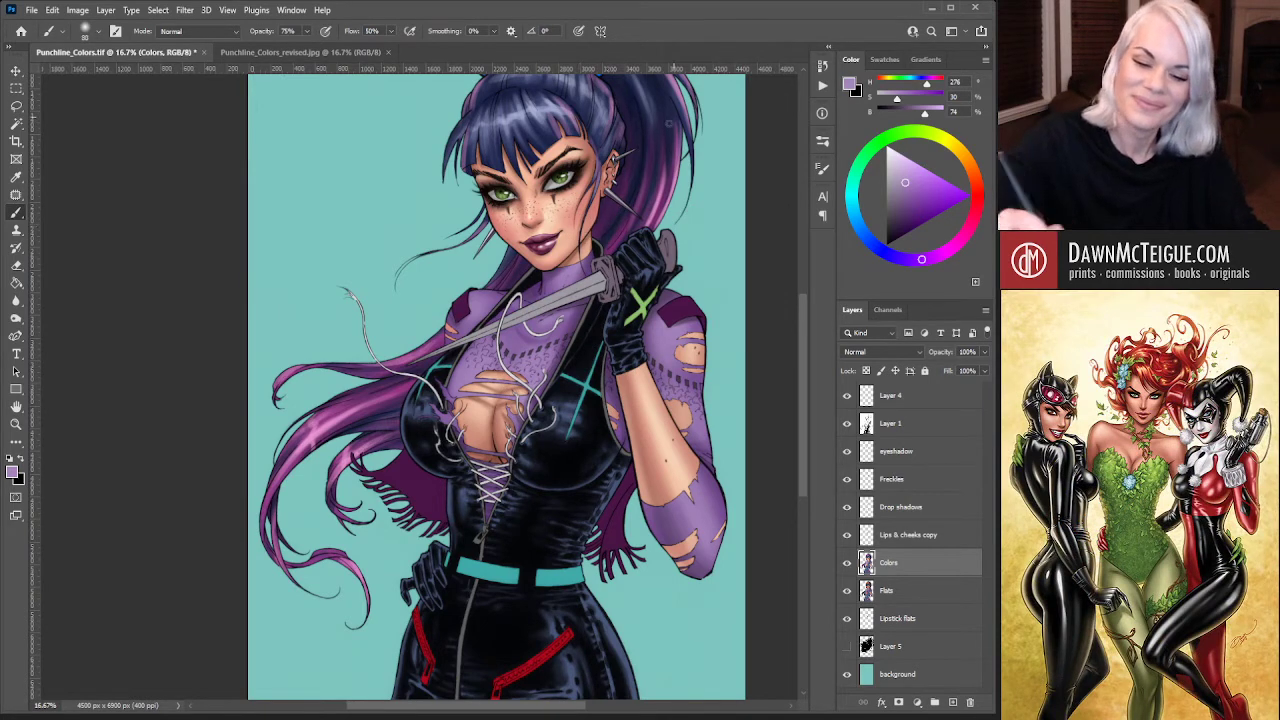
pyautogui.scroll(2, 528, 400)
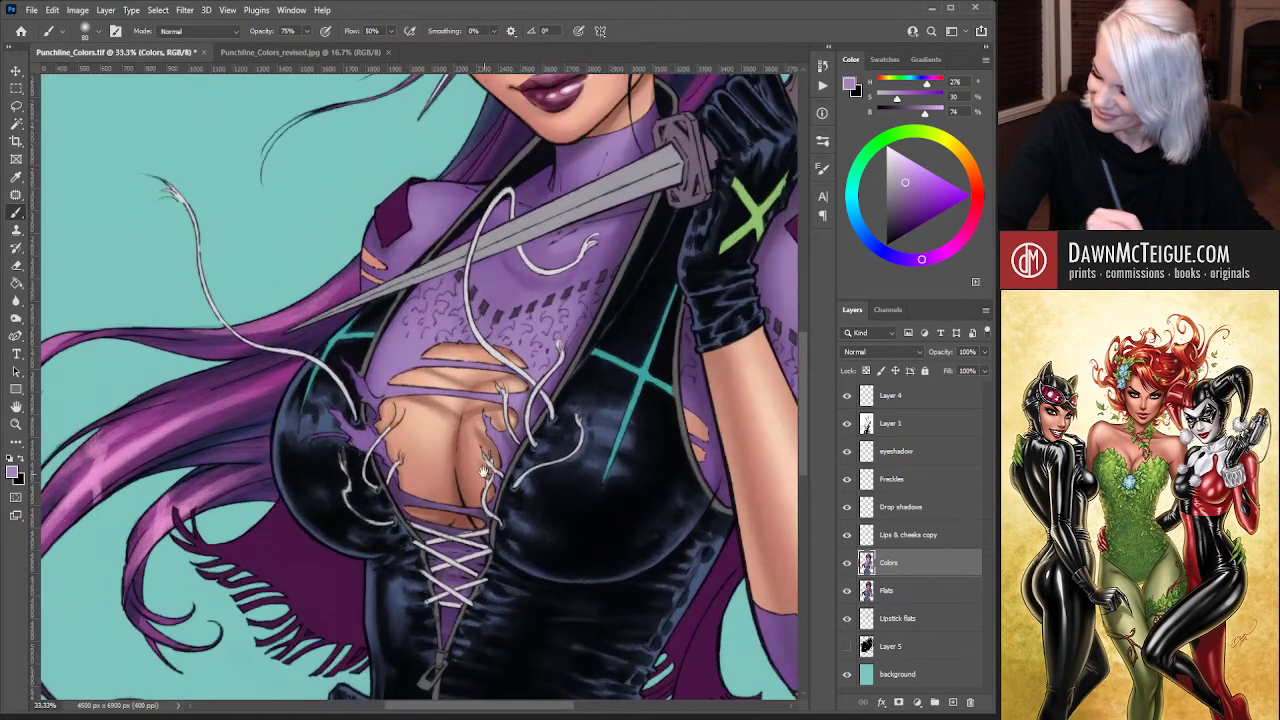
pyautogui.moveTo(481, 470); pyautogui.dragTo(495, 372)
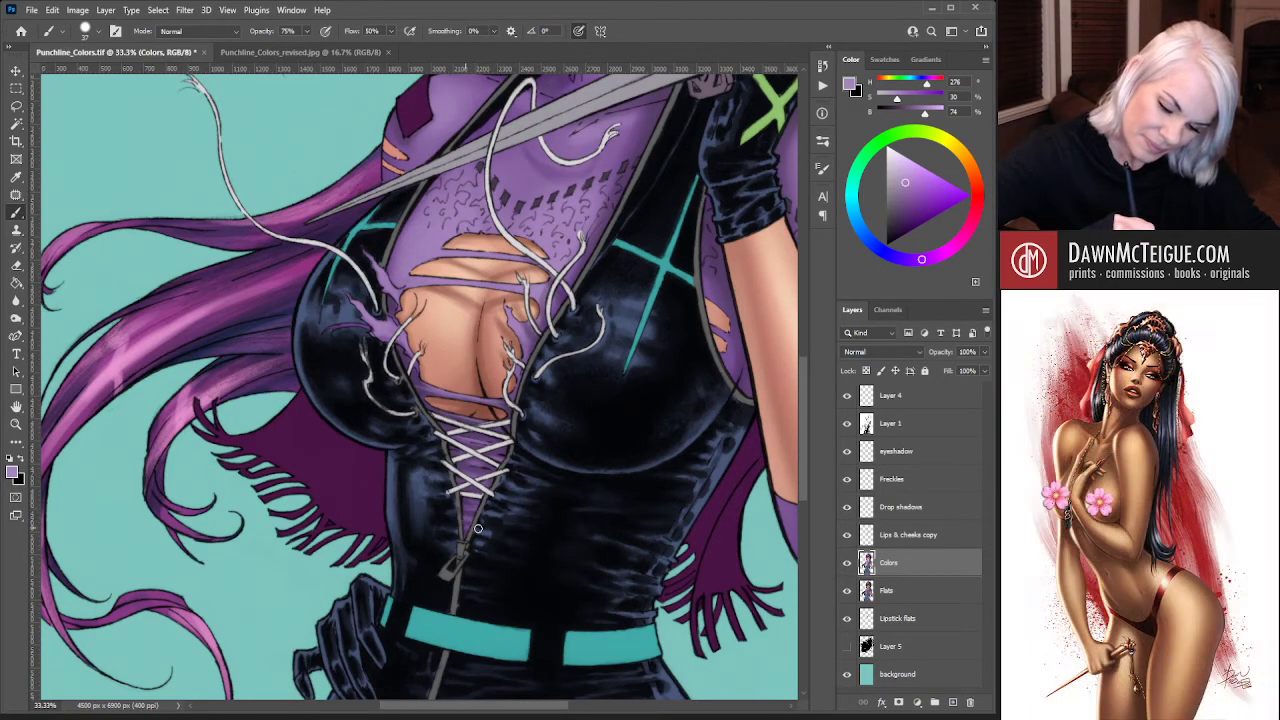
pyautogui.scroll(-1, 653, 473)
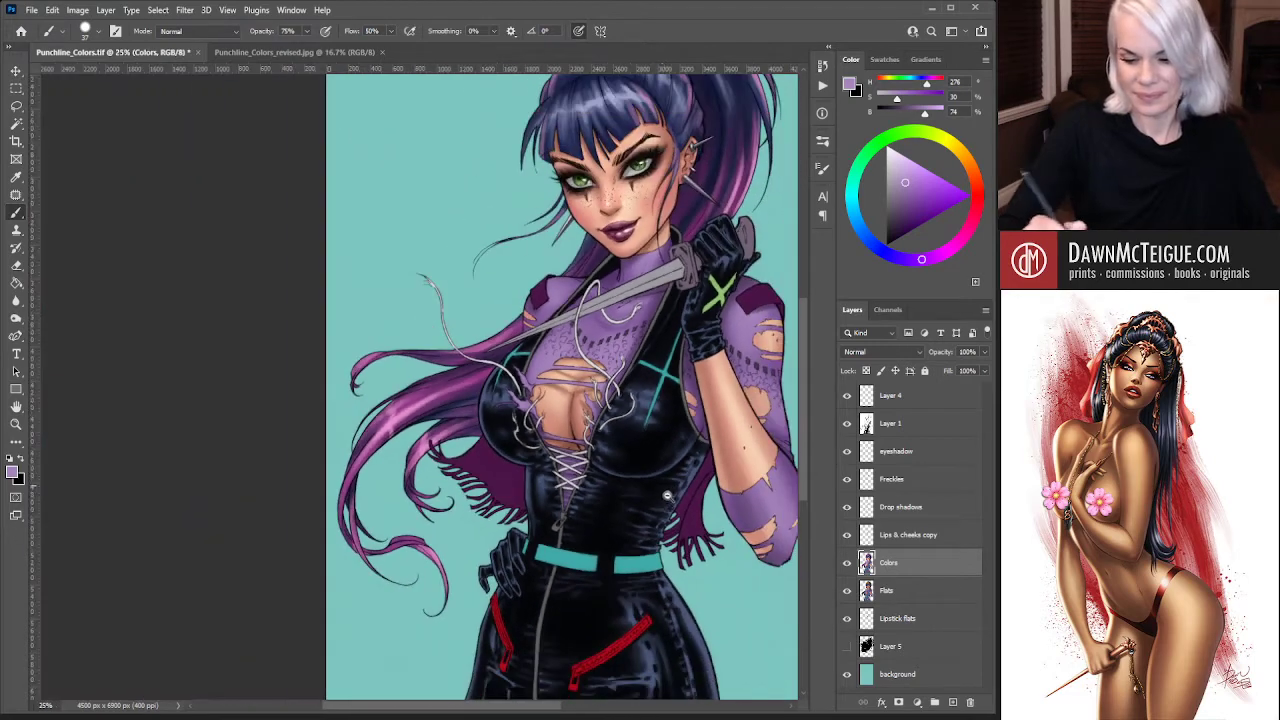
pyautogui.scroll(-1, 667, 494)
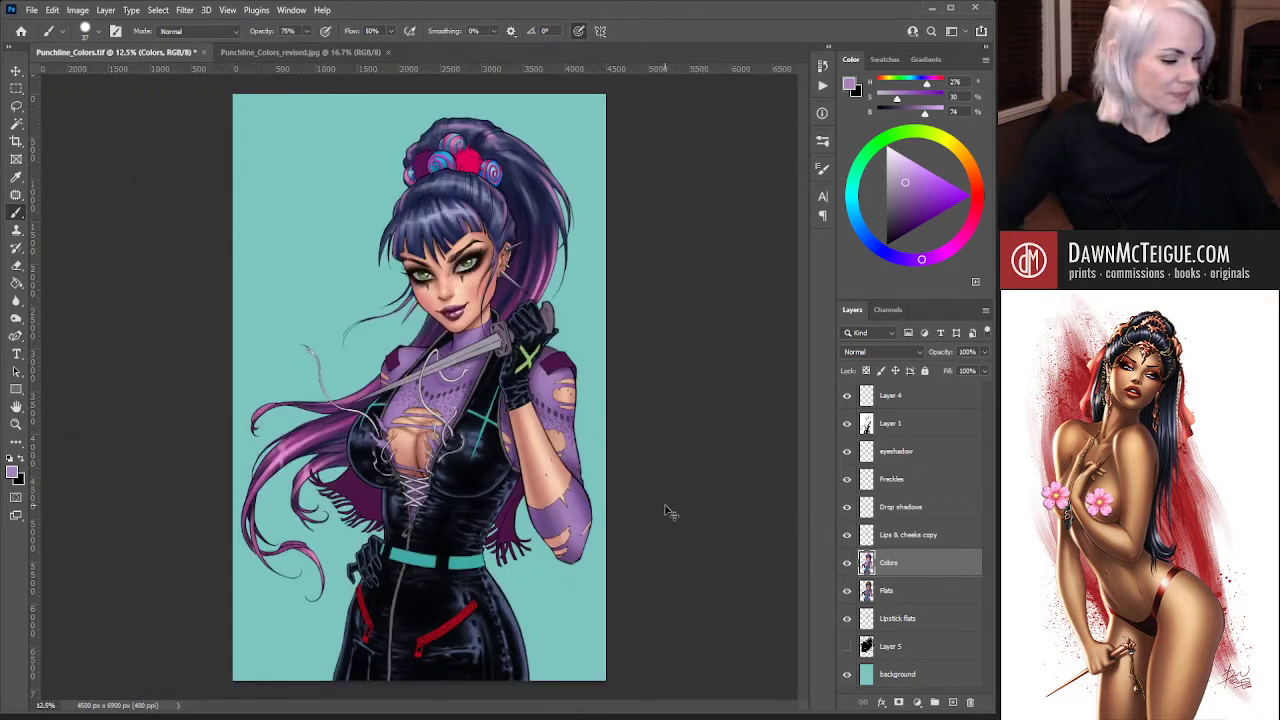
pyautogui.hotkey('ctrl', 's')
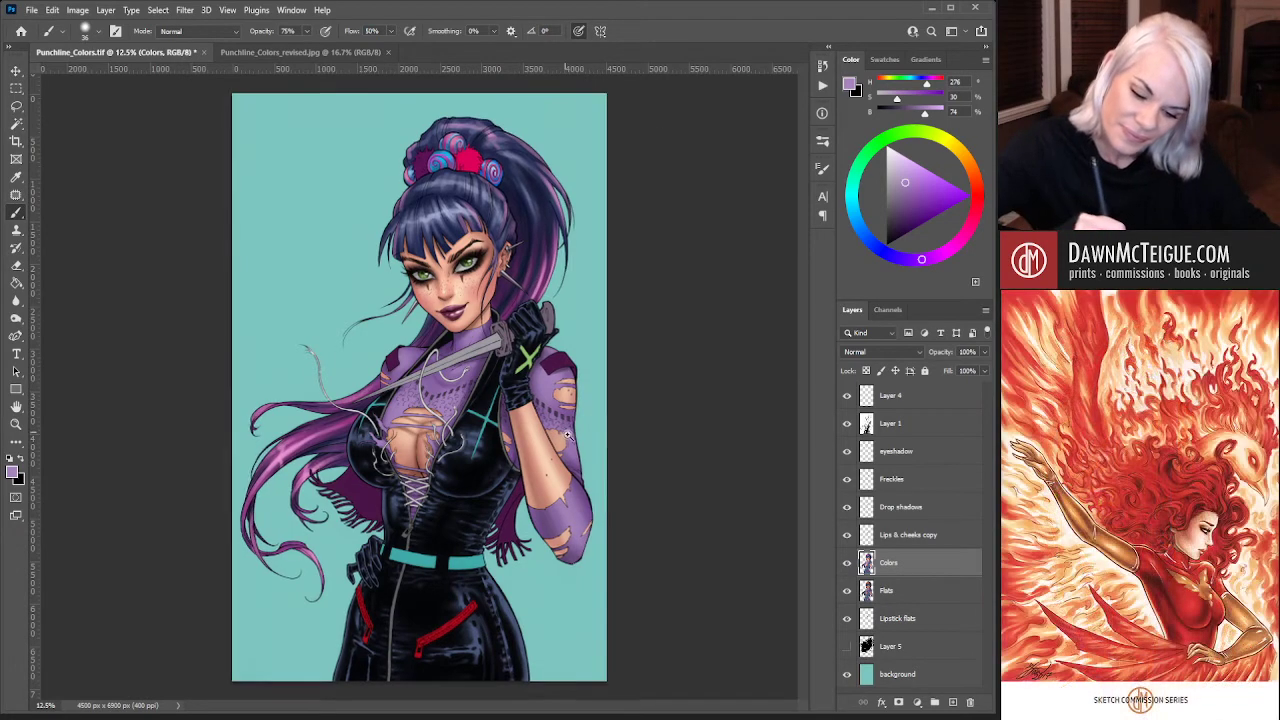
# Stipple the shoulder area of the raised arm's sleeve with a large speckle brush in a muted purple, H 276, S 35, B 60
pyautogui.scroll(4, 570, 470)
pyautogui.moveTo(568, 507); pyautogui.dragTo(492, 353)
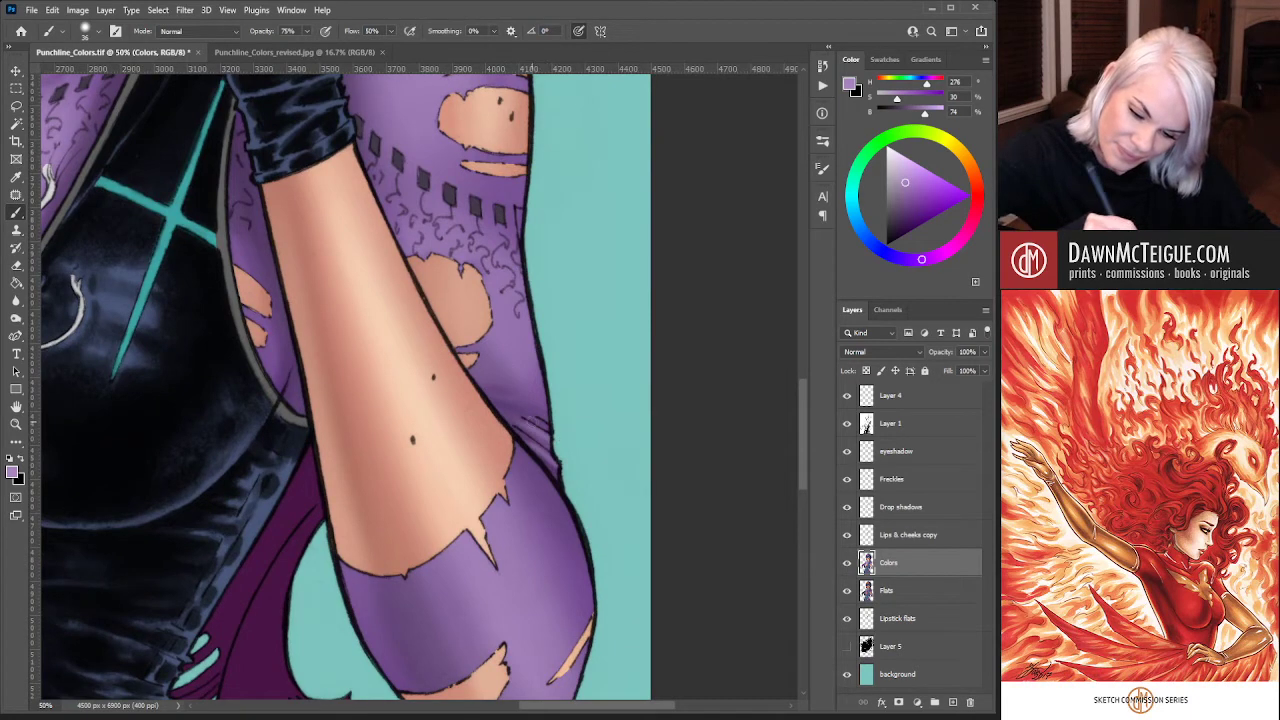
pyautogui.moveTo(424, 421); pyautogui.dragTo(442, 437)
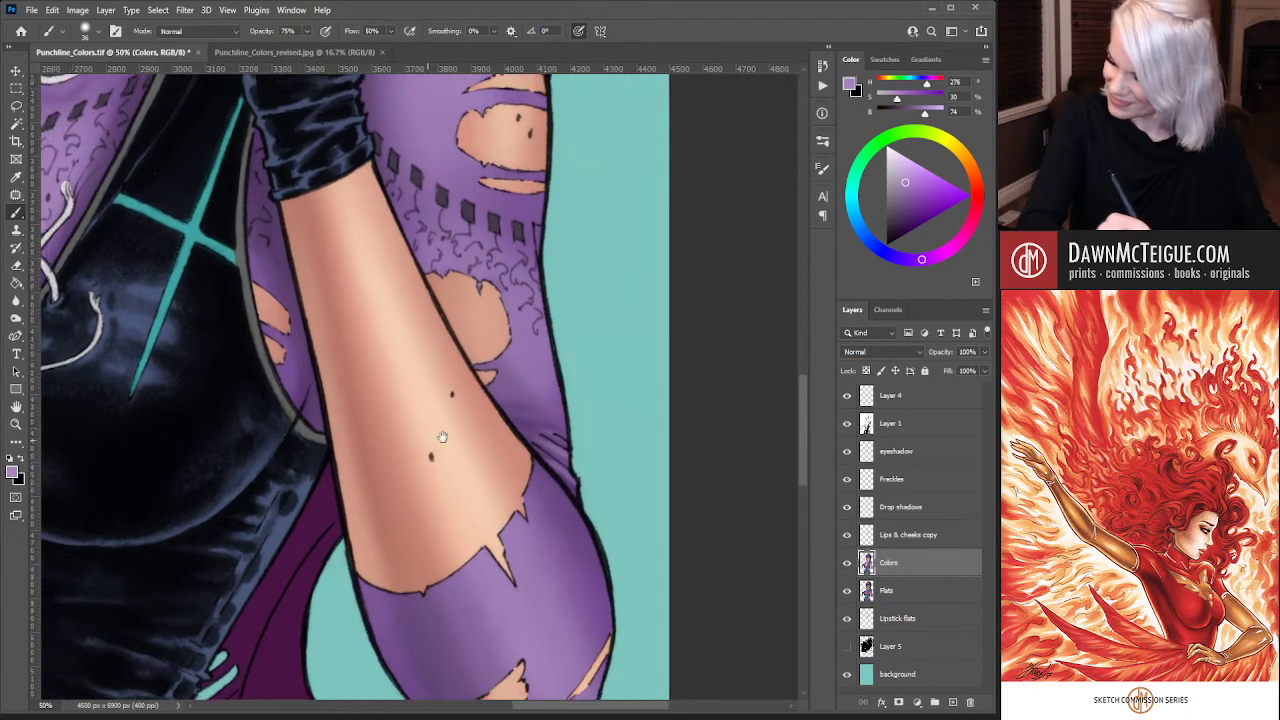
pyautogui.keyDown('alt'); pyautogui.click(442, 437); pyautogui.keyUp('alt')
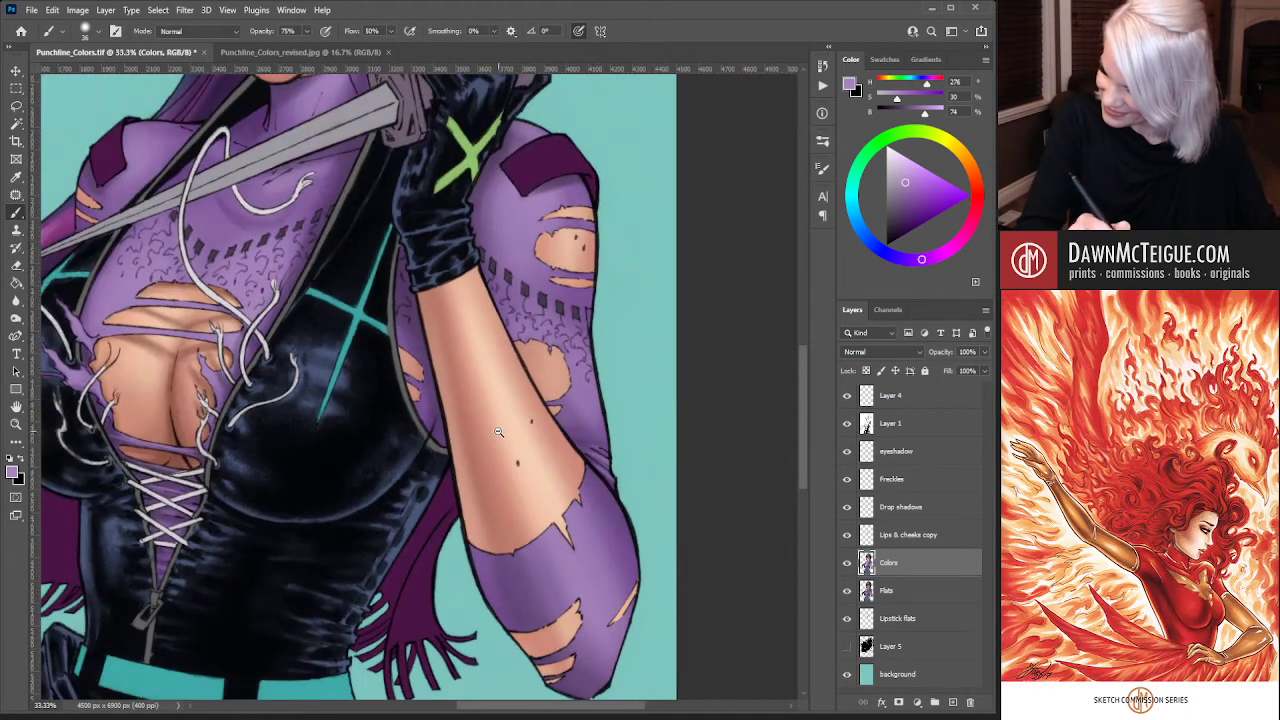
pyautogui.keyDown('alt'); pyautogui.click(498, 432); pyautogui.keyUp('alt')
pyautogui.moveTo(432, 286); pyautogui.dragTo(558, 557)
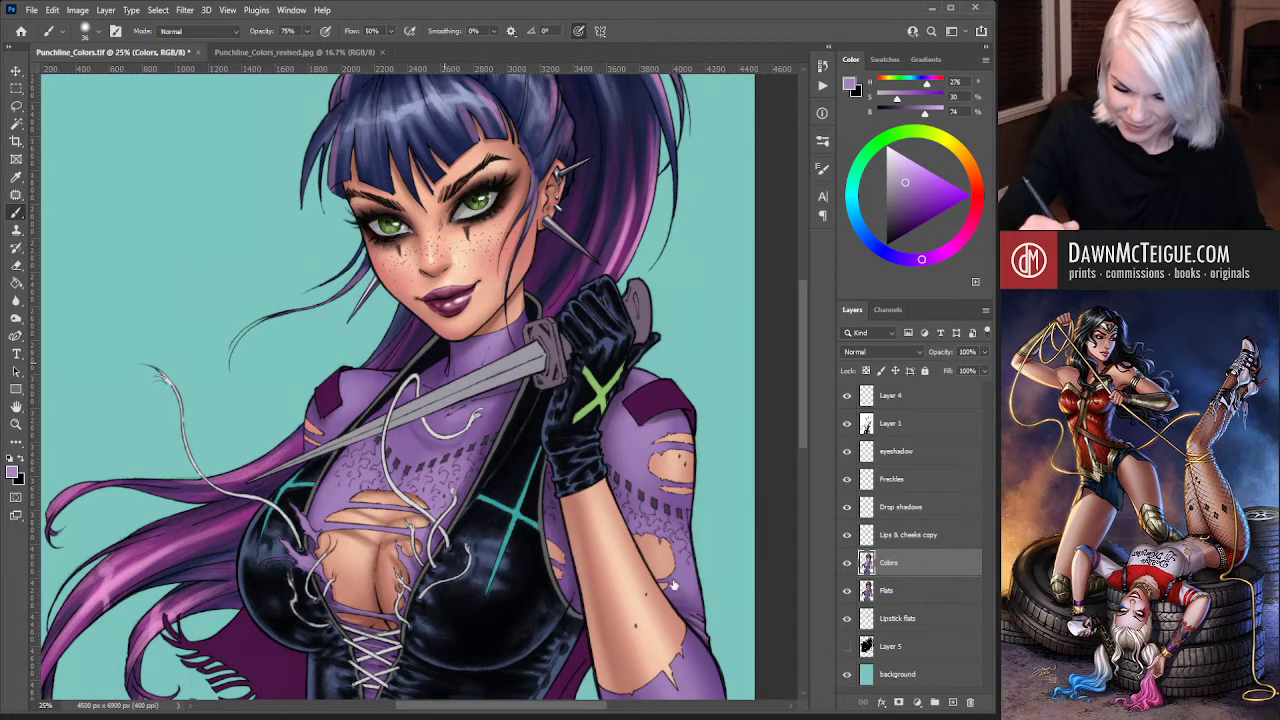
pyautogui.press(']')
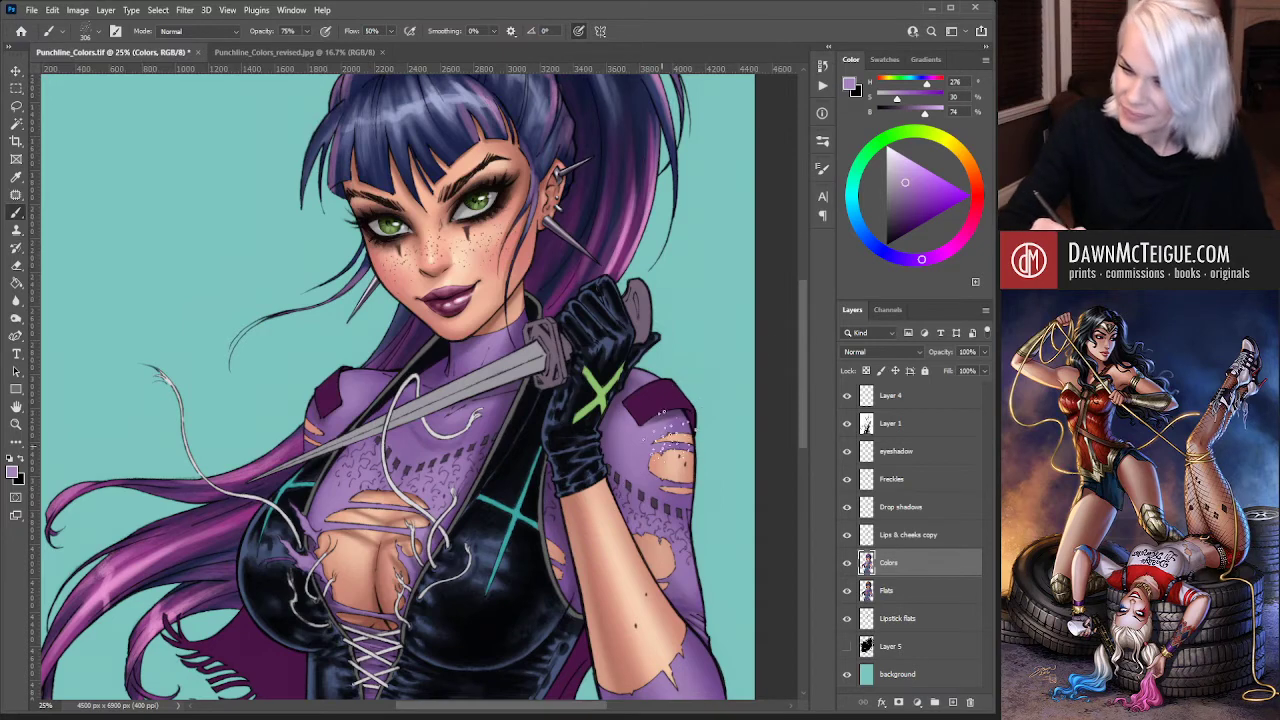
pyautogui.moveTo(907, 184); pyautogui.dragTo(907, 194)
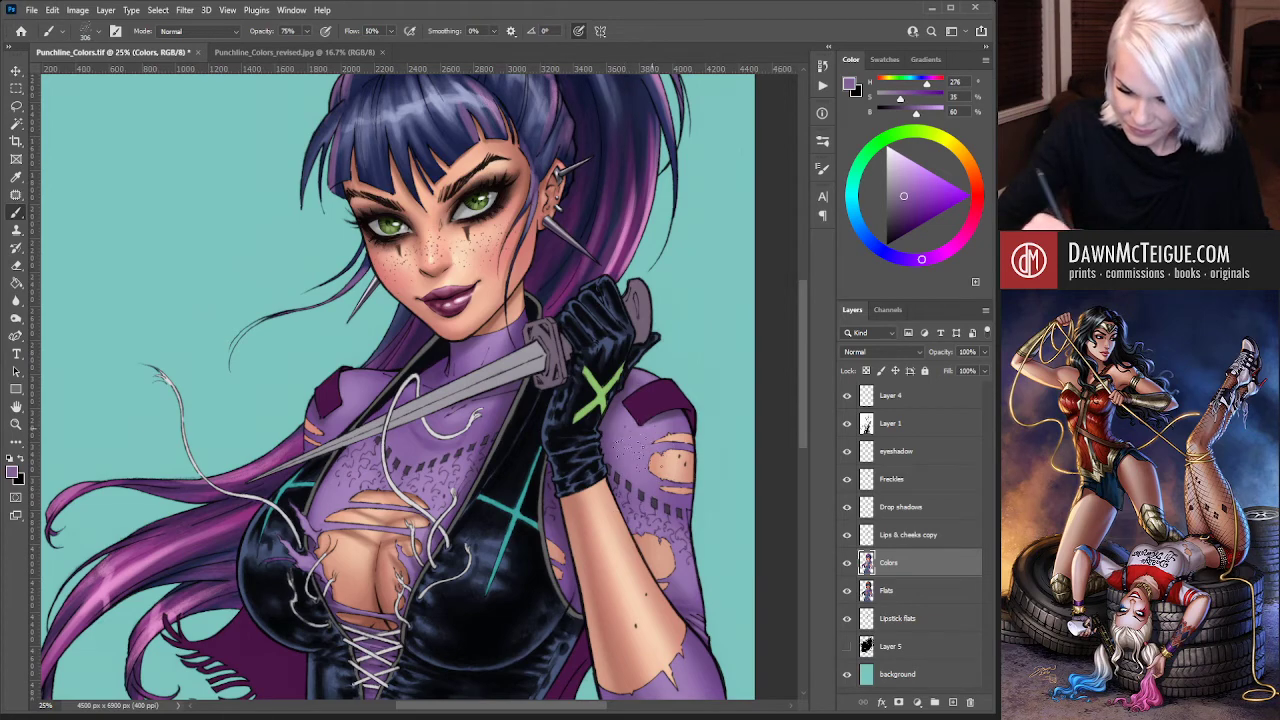
pyautogui.scroll(2, 670, 500)
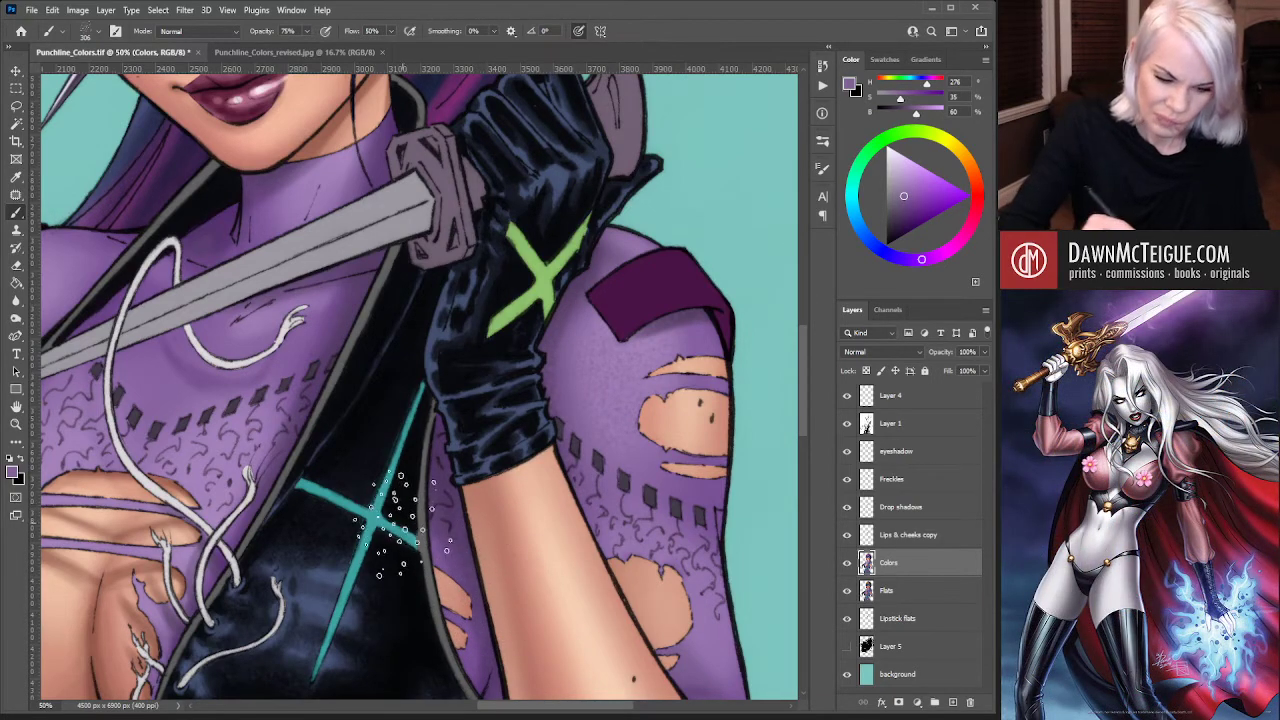
# Stipple the chest, neck and shoulders of the purple top with a darker purple, H 276, S 54, B 43
pyautogui.moveTo(398, 510); pyautogui.dragTo(676, 425)
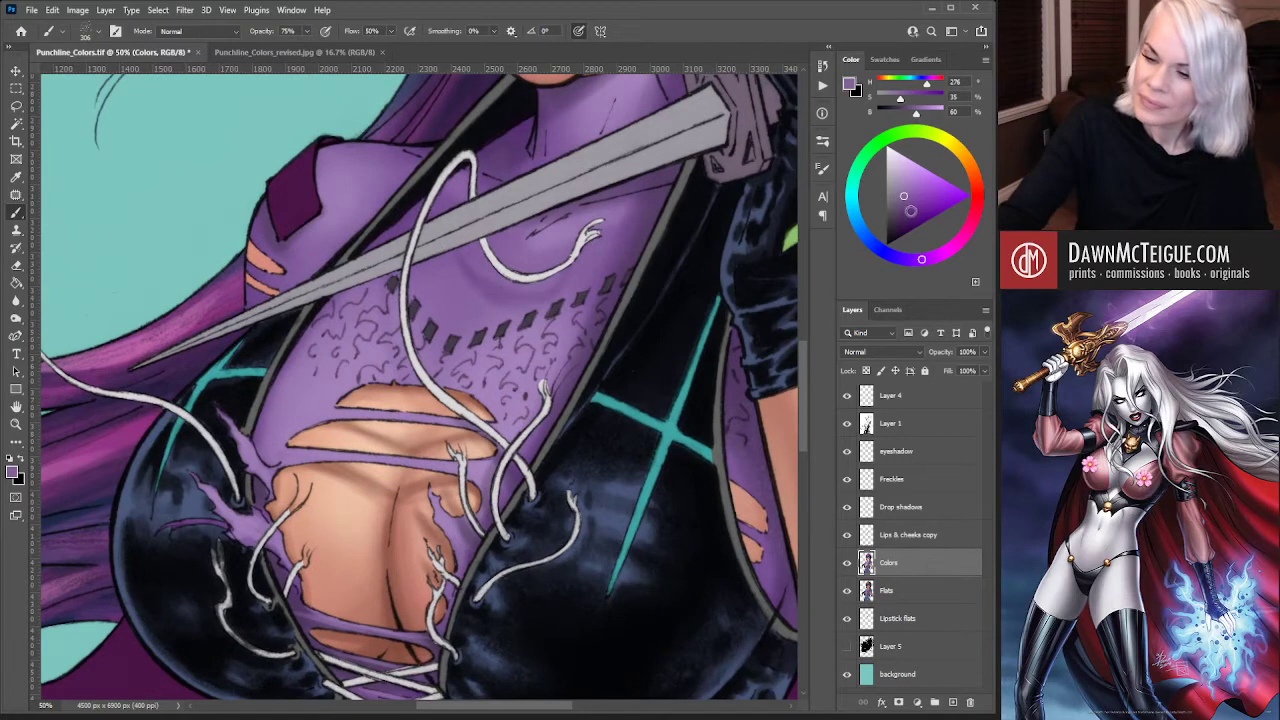
pyautogui.moveTo(910, 210); pyautogui.dragTo(907, 214)
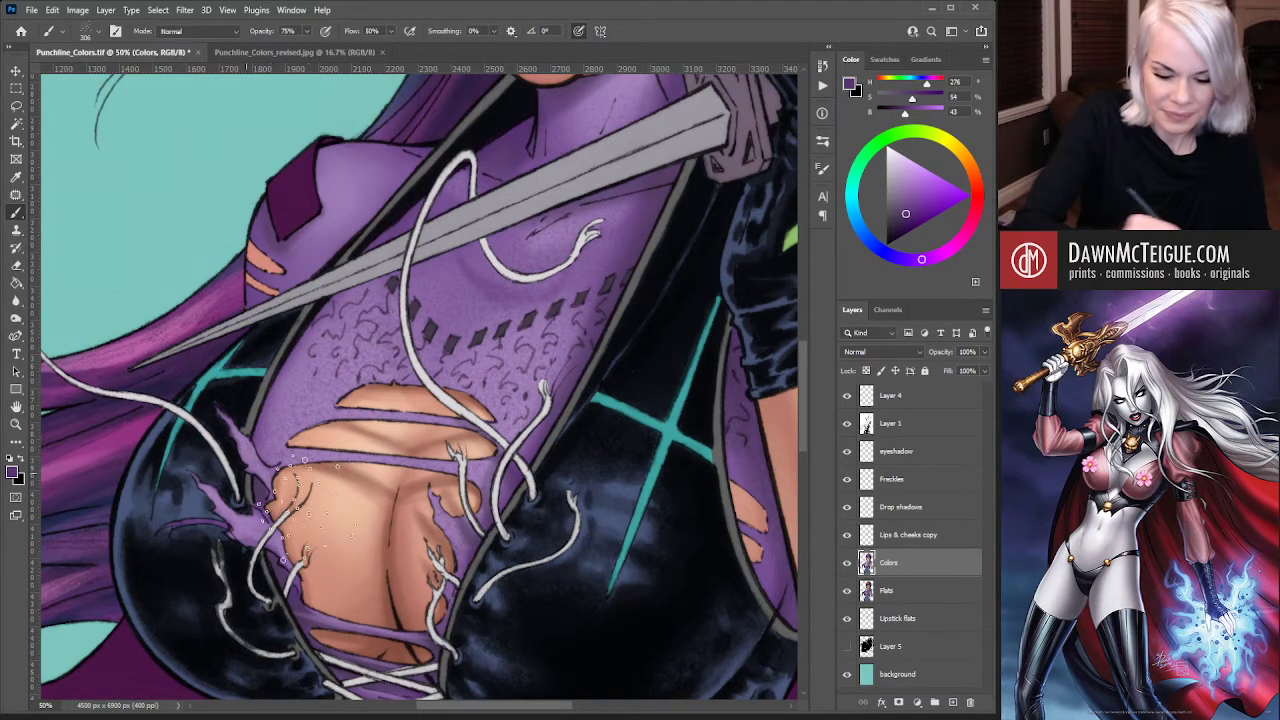
pyautogui.moveTo(365, 258); pyautogui.dragTo(503, 433)
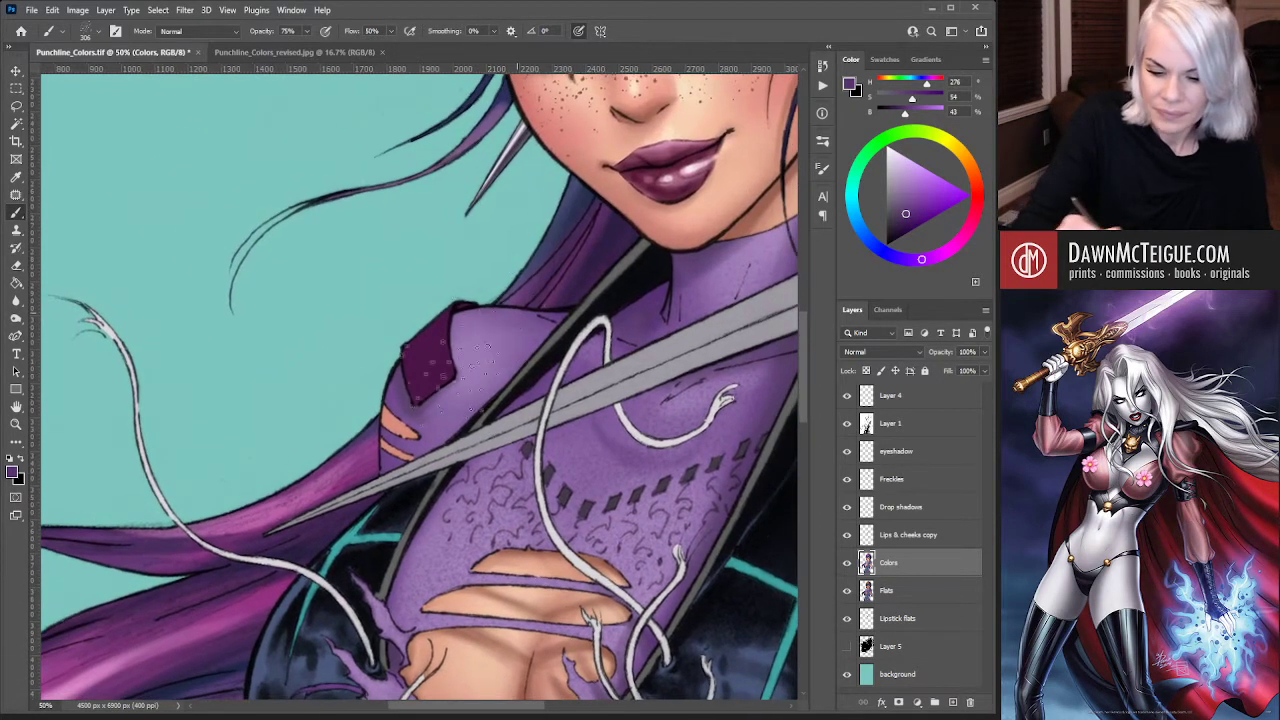
pyautogui.moveTo(621, 534); pyautogui.dragTo(261, 514)
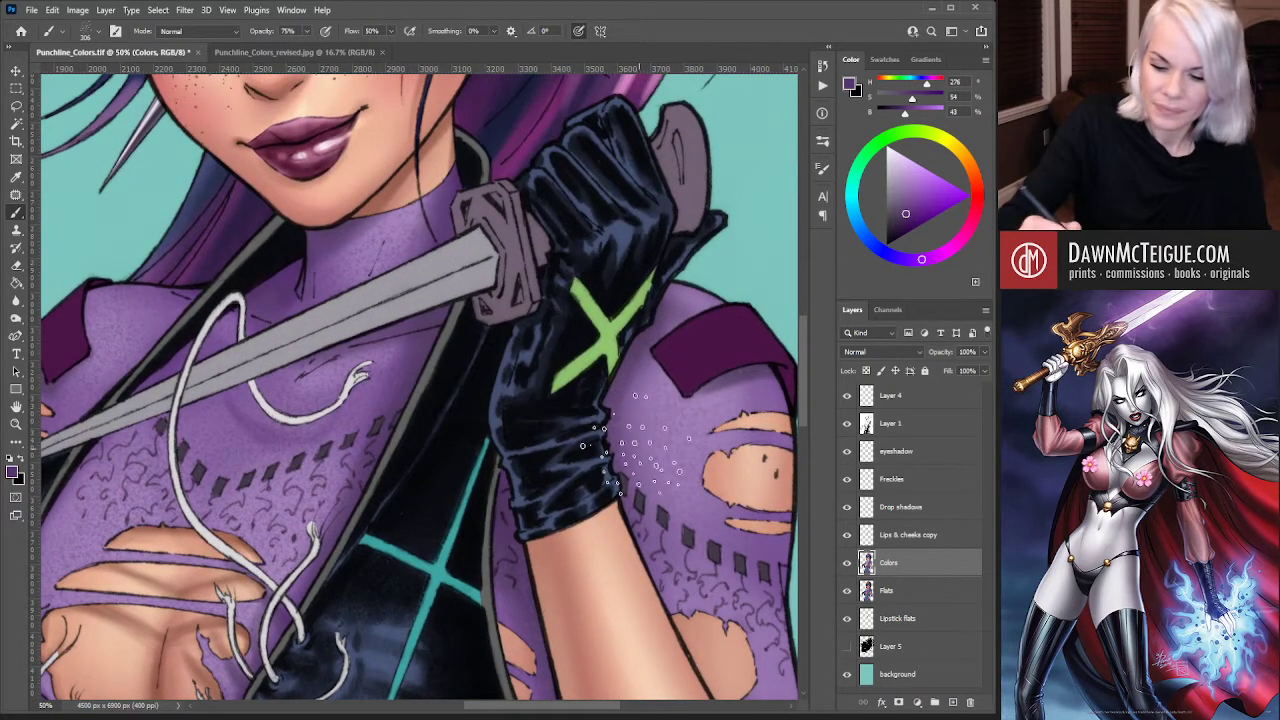
# Continue the dark purple speckle texture down the raised arm's torn upper sleeve and over the elbow fabric
pyautogui.moveTo(559, 577); pyautogui.dragTo(494, 270)
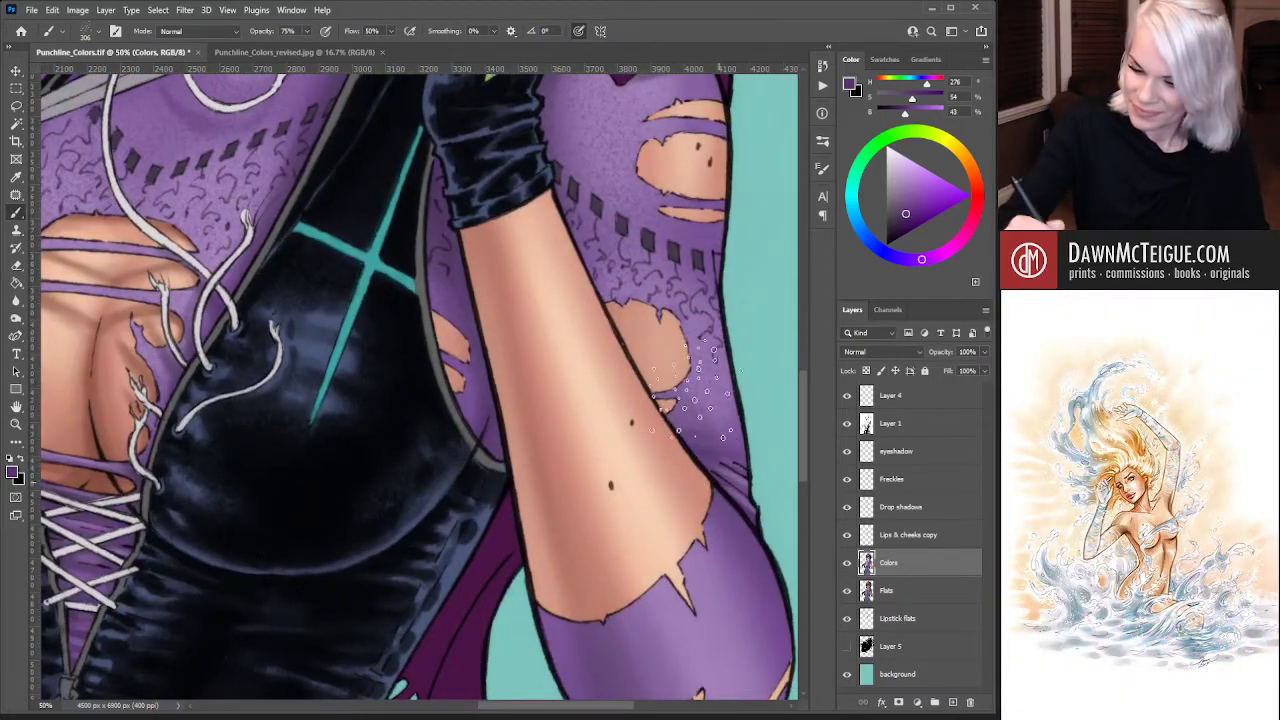
pyautogui.moveTo(640, 500); pyautogui.dragTo(534, 323)
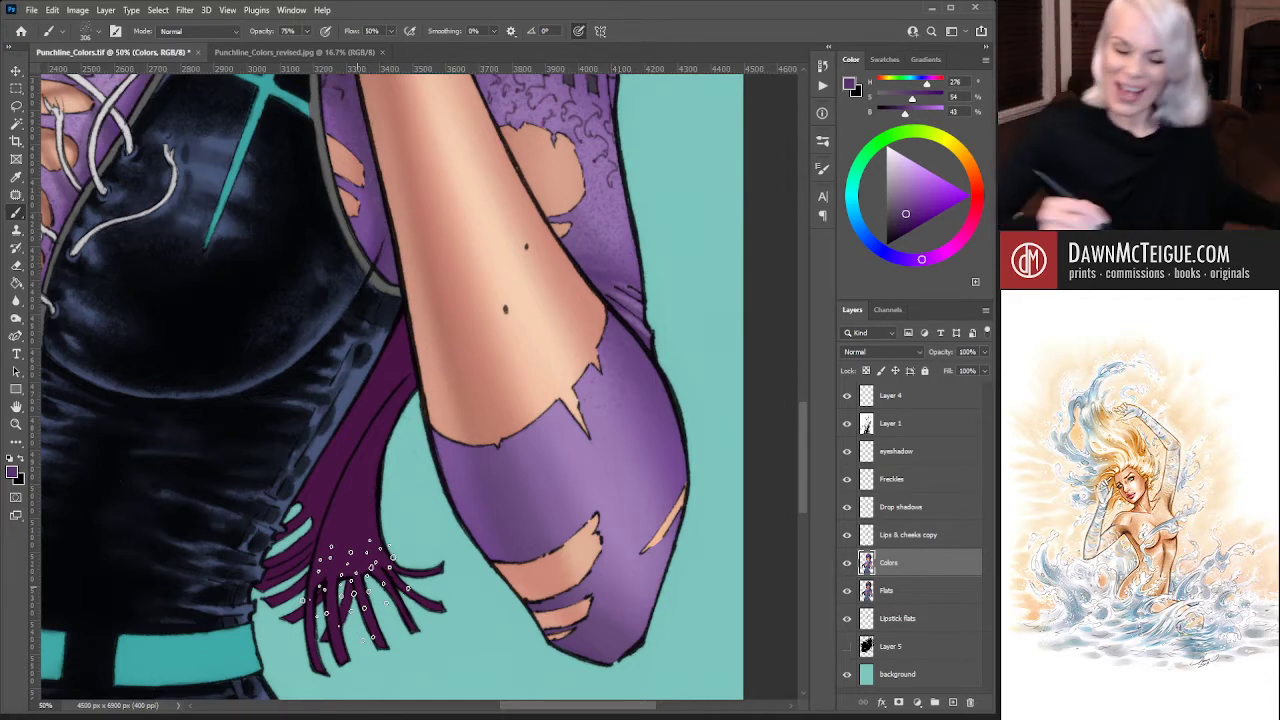
pyautogui.moveTo(510, 400)
pyautogui.mouseDown()
pyautogui.moveTo(650, 385)
pyautogui.moveTo(660, 435)
pyautogui.moveTo(610, 575)
pyautogui.moveTo(610, 635)
pyautogui.moveTo(610, 480)
pyautogui.moveTo(535, 325)
pyautogui.mouseUp()
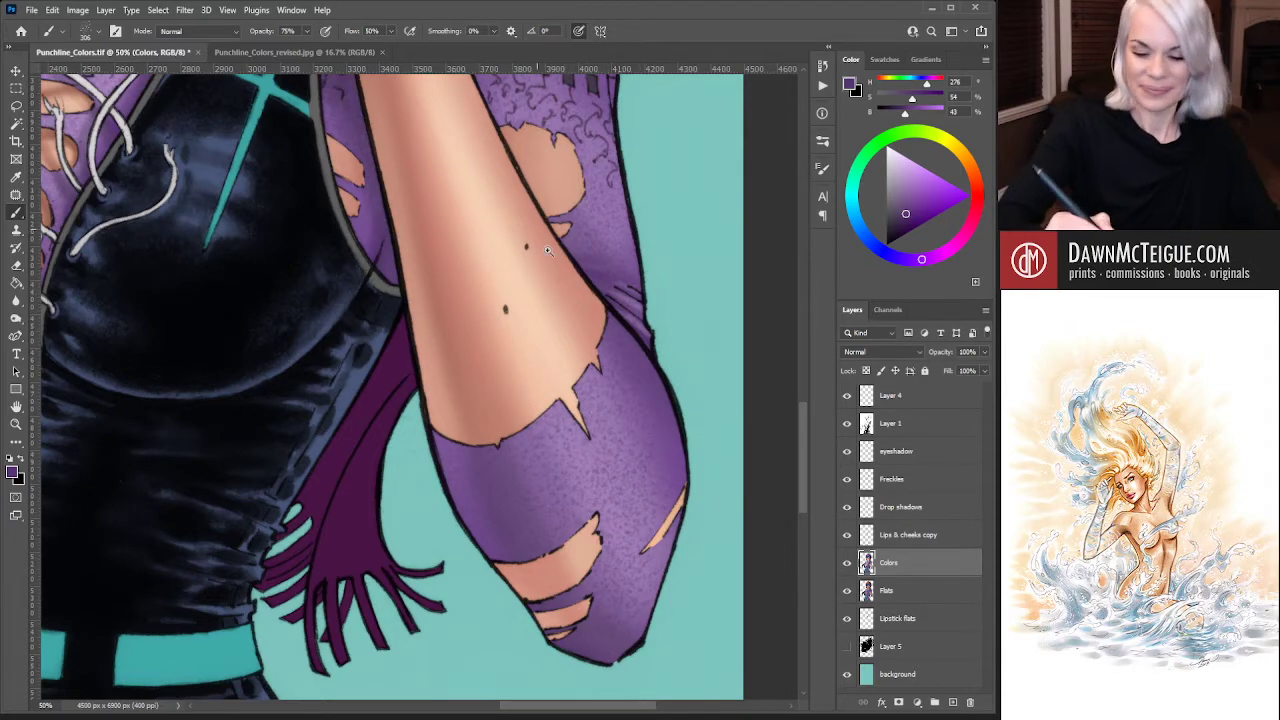
pyautogui.hotkey('ctrl', '-')
pyautogui.moveTo(548, 400); pyautogui.dragTo(548, 286)
pyautogui.hotkey('ctrl', '-')
pyautogui.moveTo(537, 453); pyautogui.dragTo(577, 543)
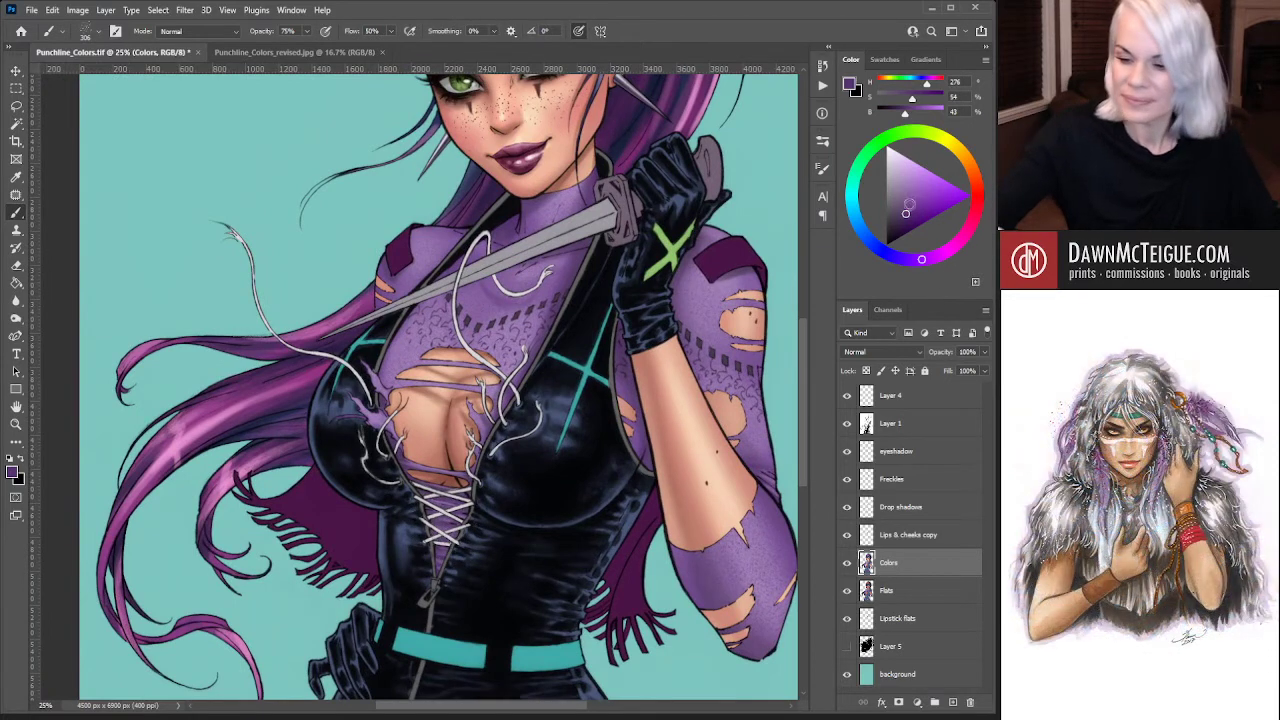
# Switch the speckle brush's color to a pale purple, H 289, S 17, B 80
pyautogui.moveTo(912, 204); pyautogui.dragTo(917, 214)
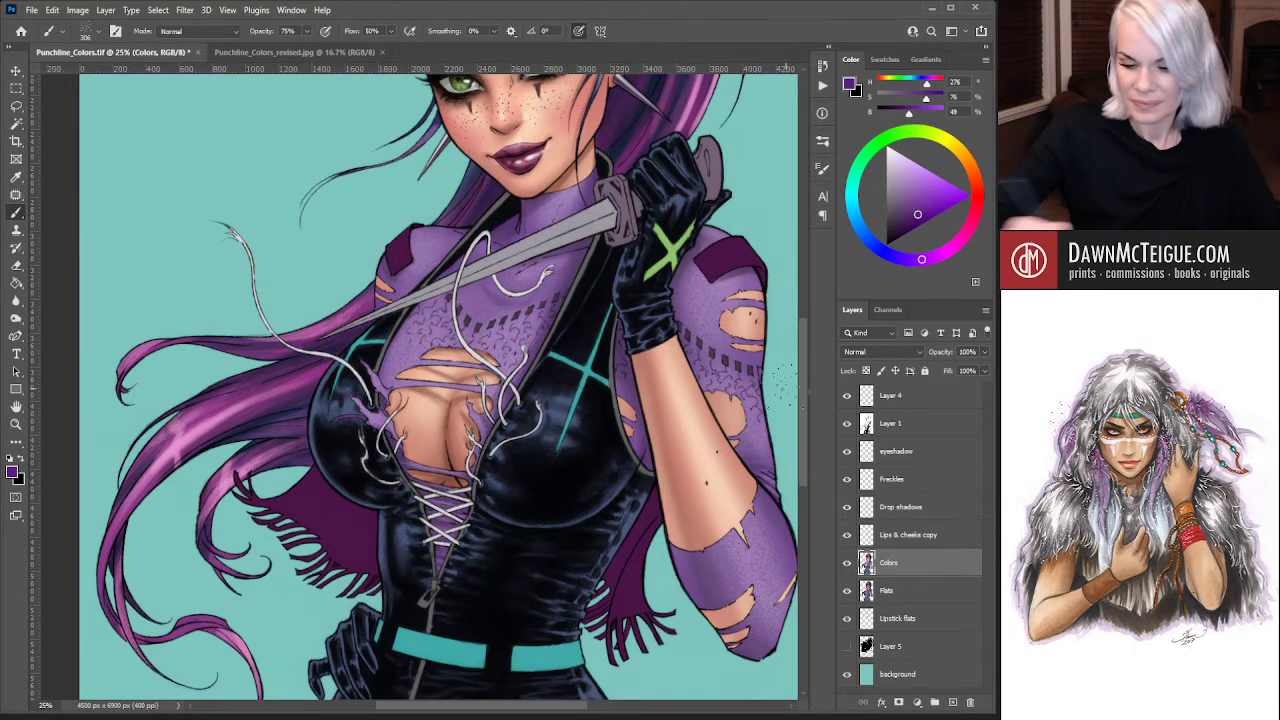
pyautogui.click(913, 168)
pyautogui.keyDown('alt'); pyautogui.click(520, 330); pyautogui.keyUp('alt')
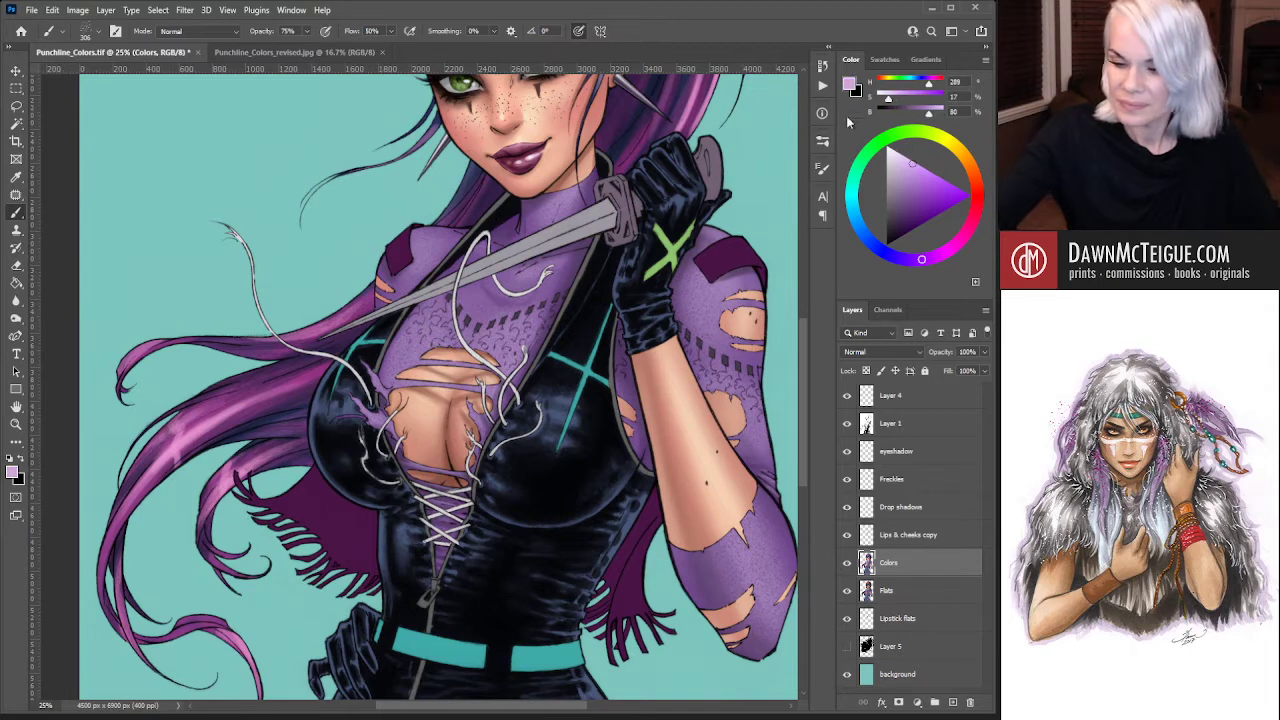
# Brush highlights onto the chest of the purple shirt and set a paler pink, hue 316, saturation 9, brightness 93
pyautogui.moveTo(505, 335); pyautogui.dragTo(545, 345)
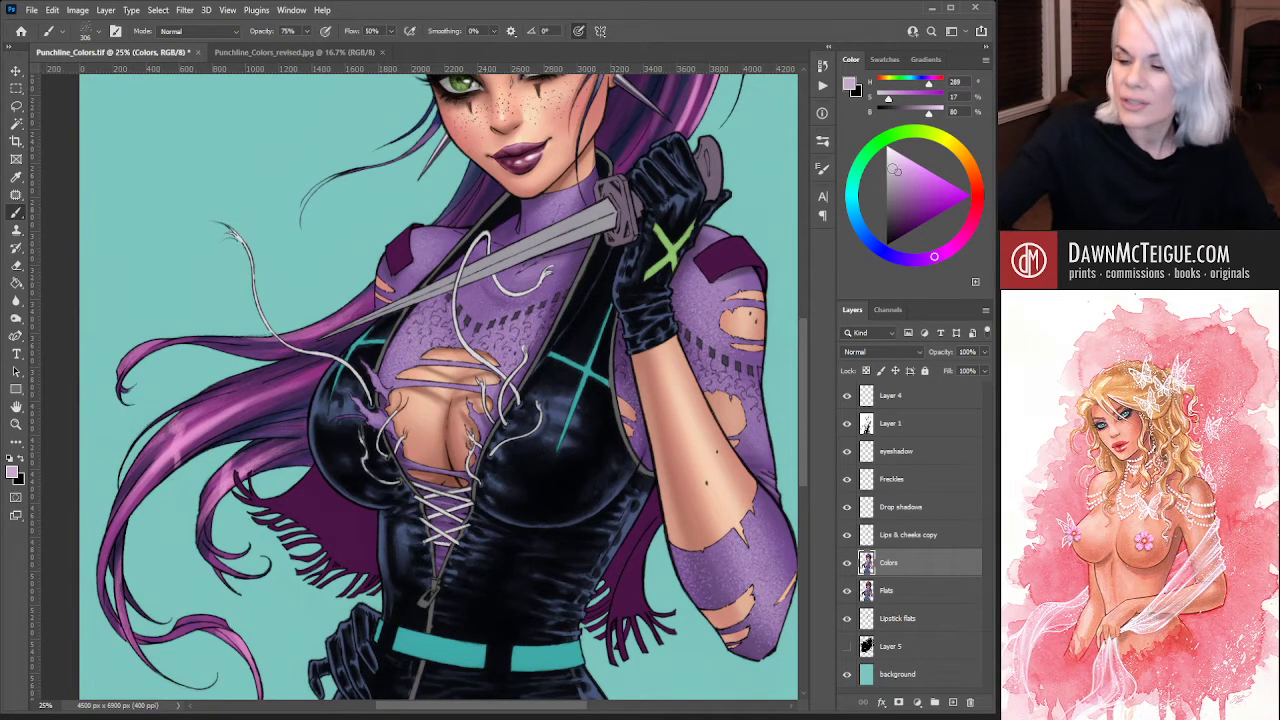
pyautogui.click(903, 156)
pyautogui.click(857, 116)
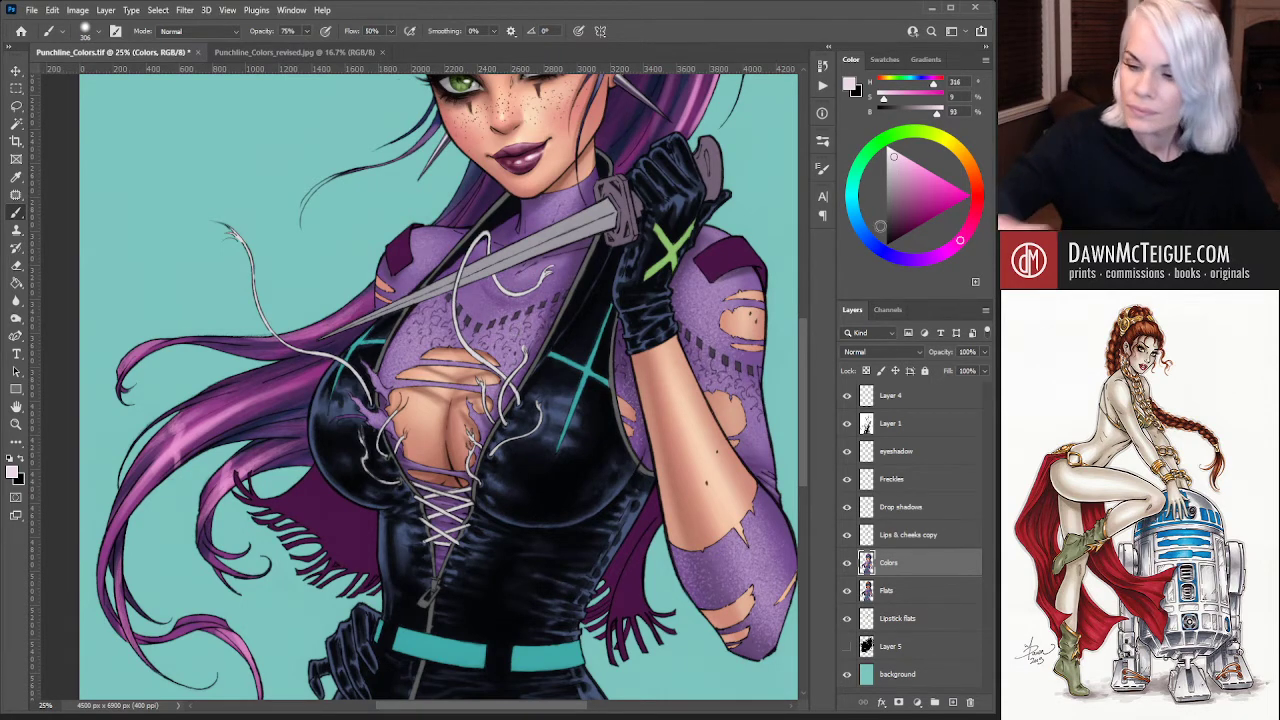
# Model the purple shirt's sleeve and chest on the Colors layer with mid and dark purples sampled from the fabric
pyautogui.keyDown('alt'); pyautogui.click(520, 332); pyautogui.keyUp('alt')
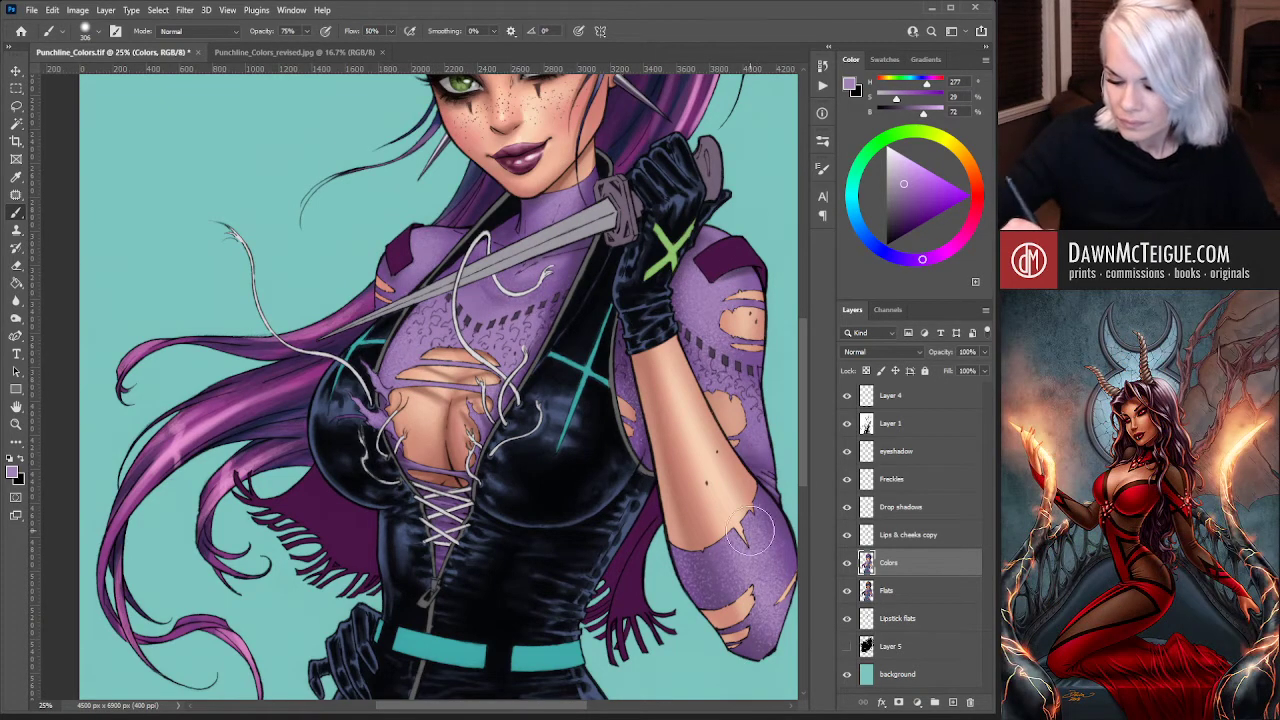
pyautogui.moveTo(735, 487); pyautogui.dragTo(629, 367)
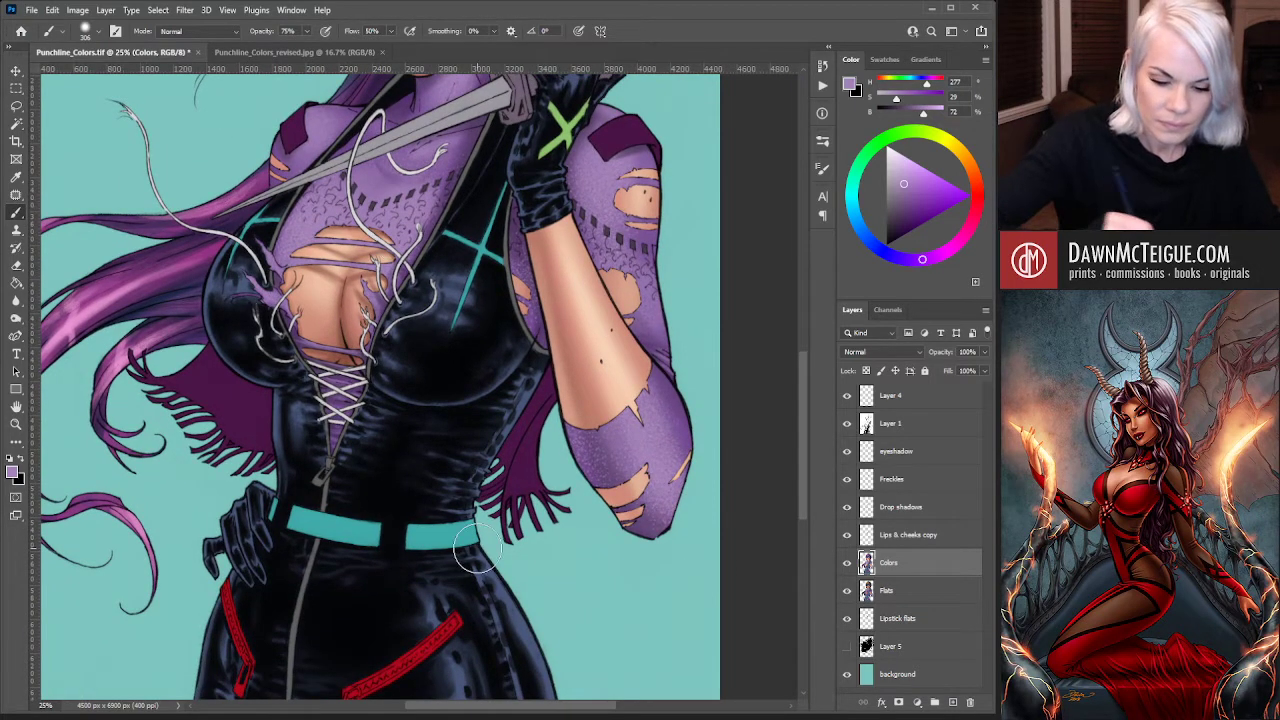
pyautogui.keyDown('alt'); pyautogui.click(649, 518); pyautogui.keyUp('alt')
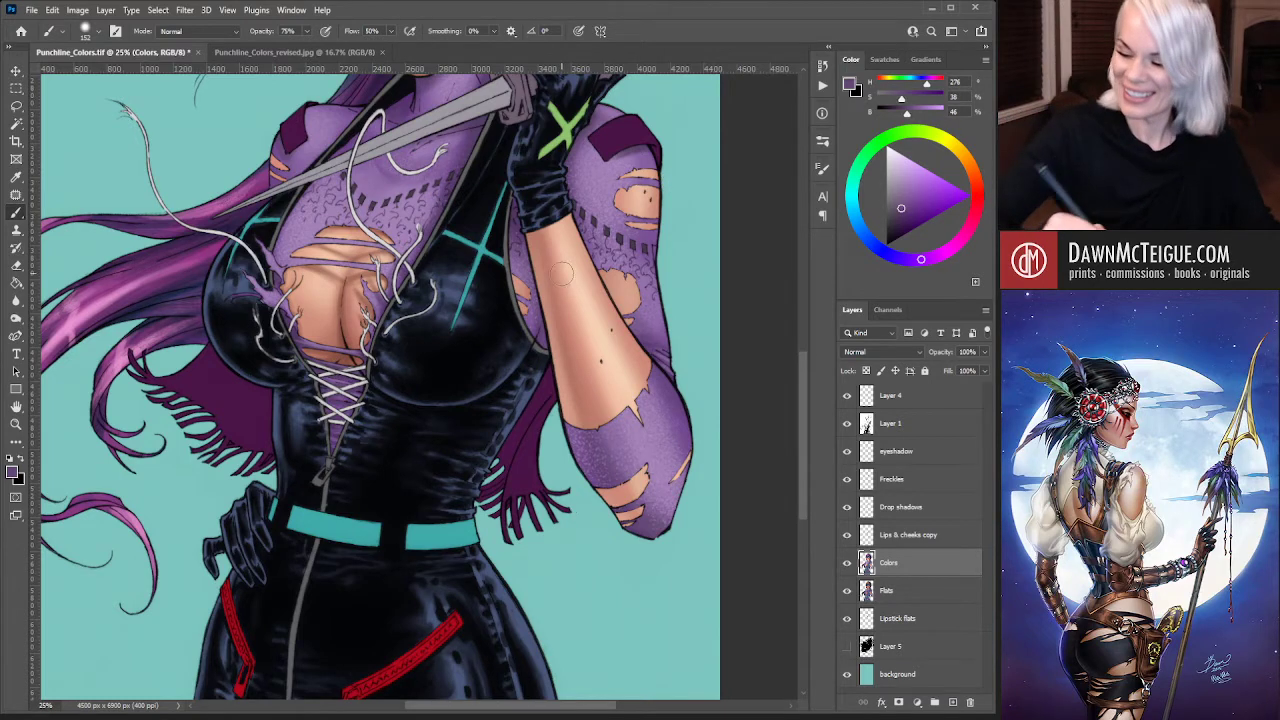
pyautogui.moveTo(515, 265); pyautogui.dragTo(555, 310)
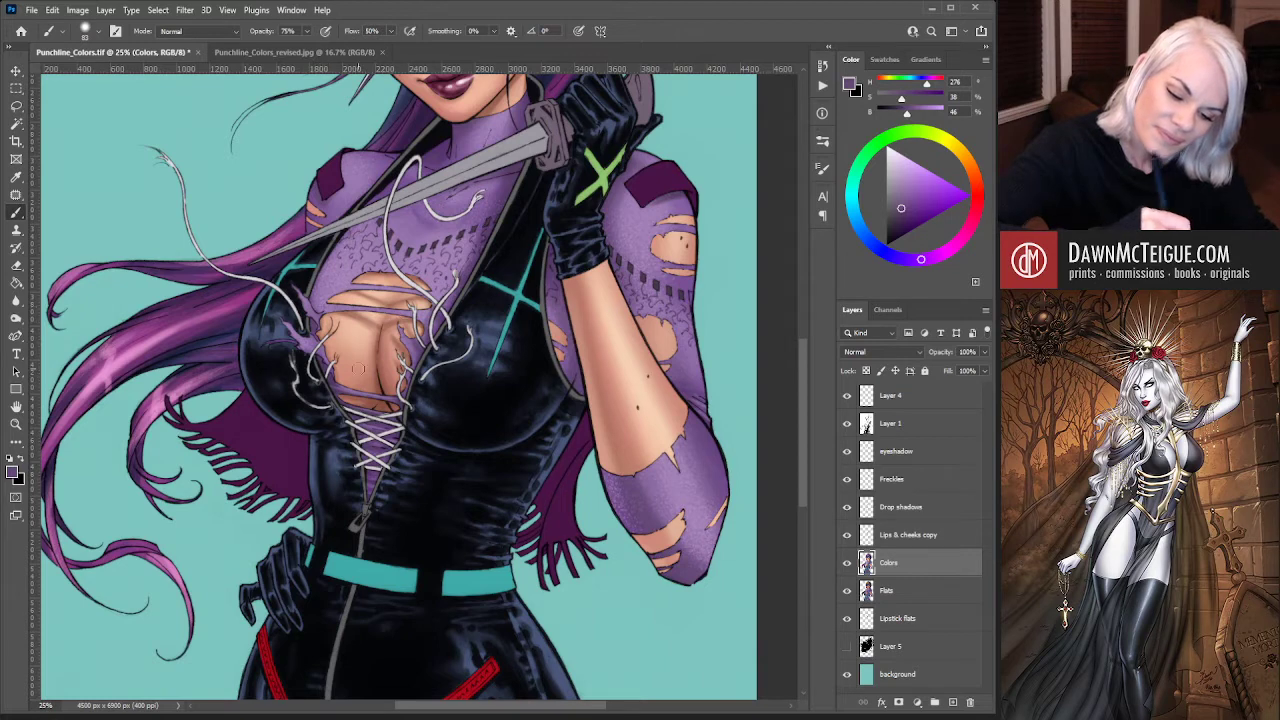
pyautogui.moveTo(352, 286); pyautogui.dragTo(430, 294)
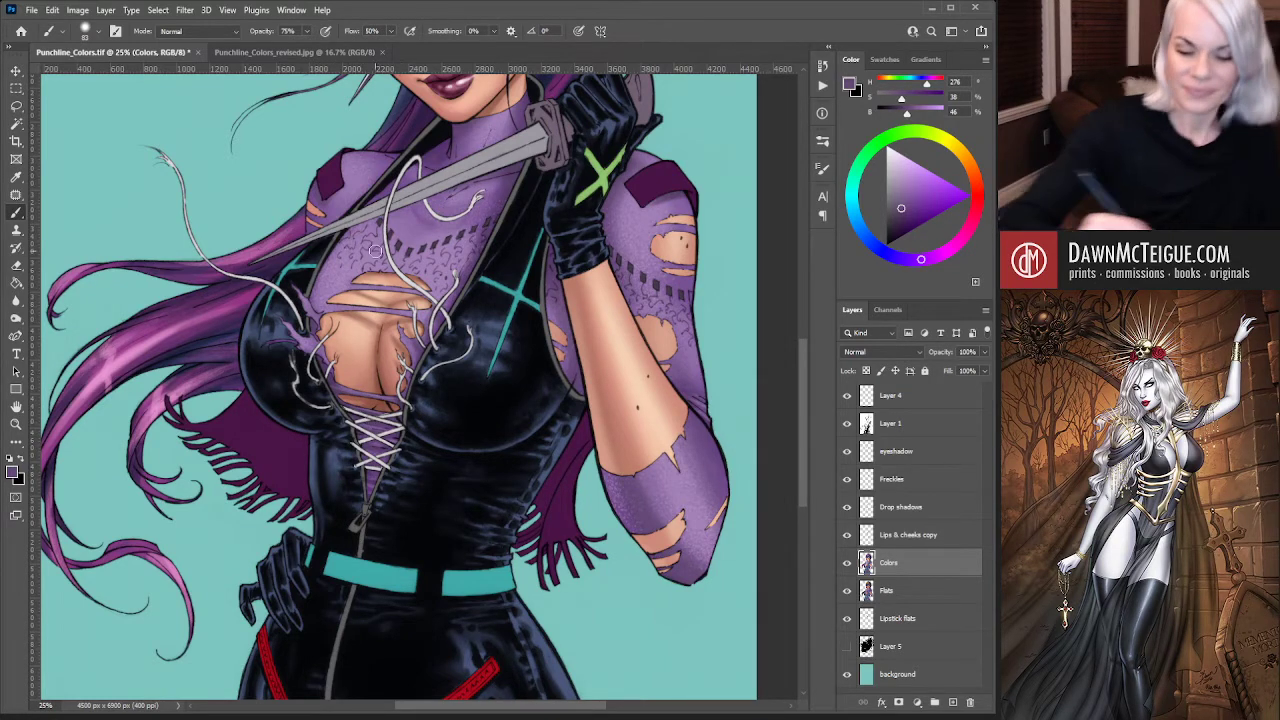
pyautogui.moveTo(412, 387); pyautogui.dragTo(502, 537)
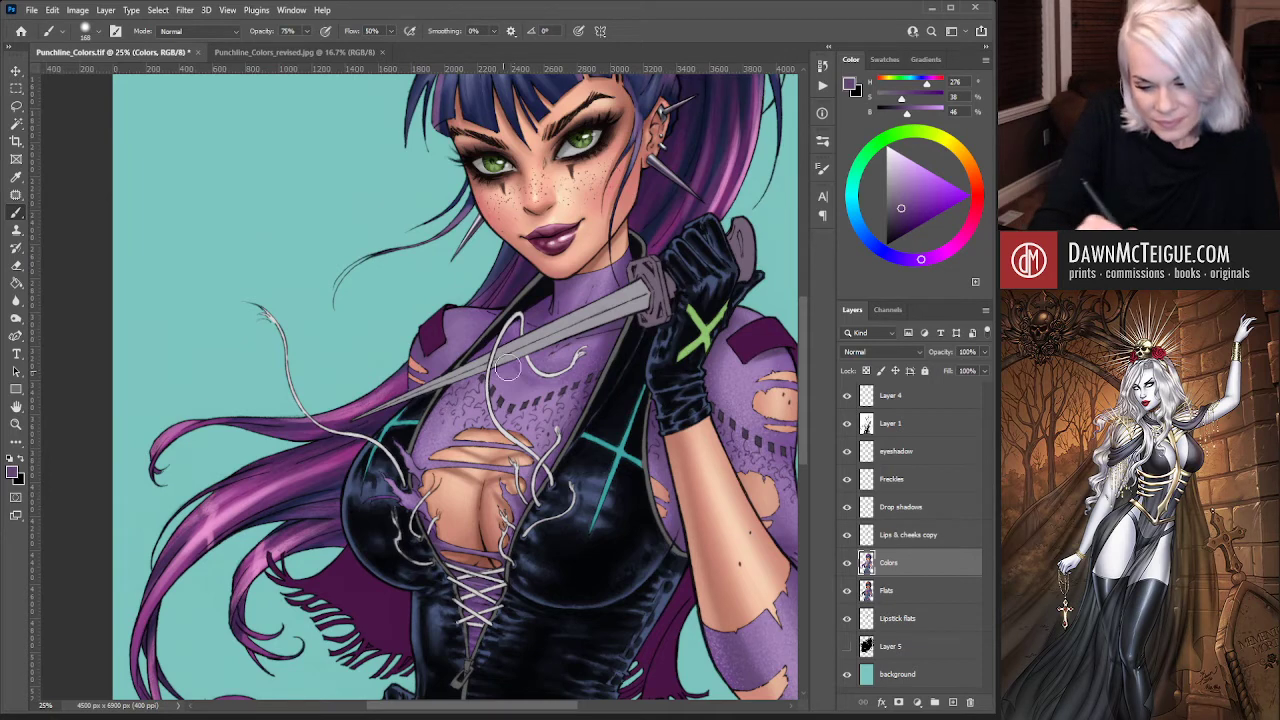
# Paint shadows on the purple shirt on the Drop shadows layer in dark purple, hue 276, saturation 40, brightness 39
pyautogui.click(925, 507)
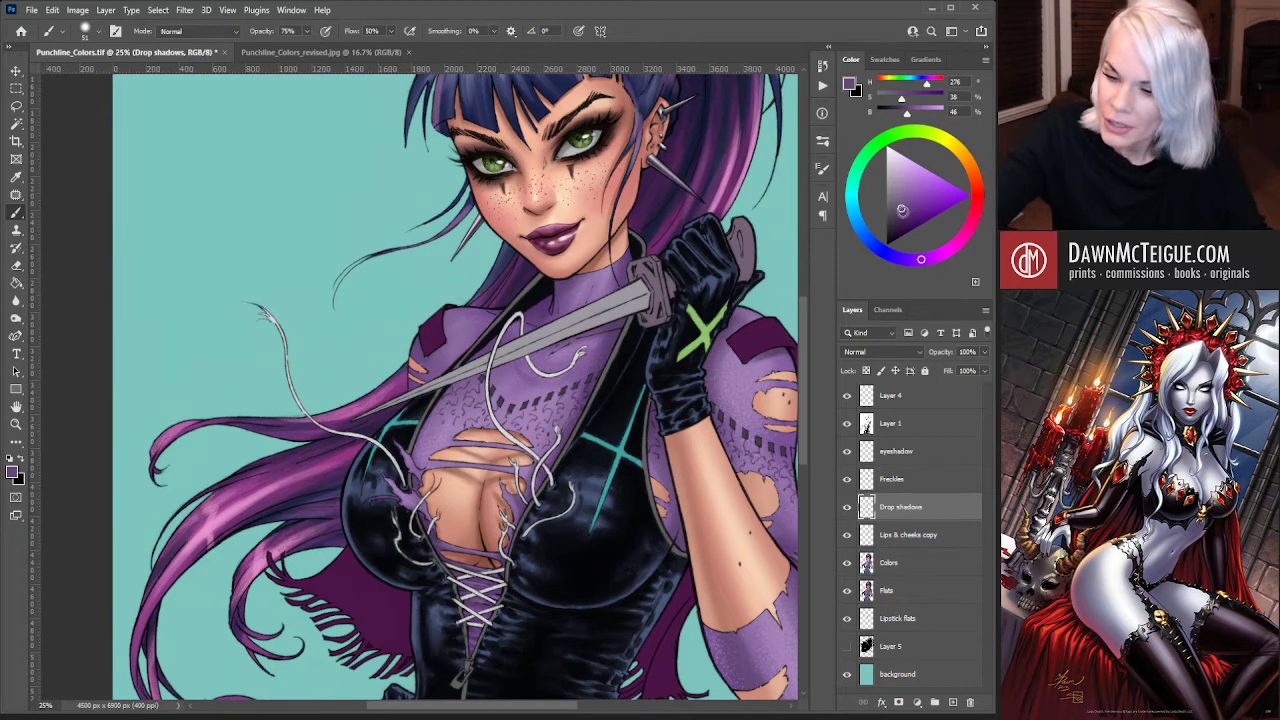
pyautogui.moveTo(901, 209); pyautogui.dragTo(900, 217)
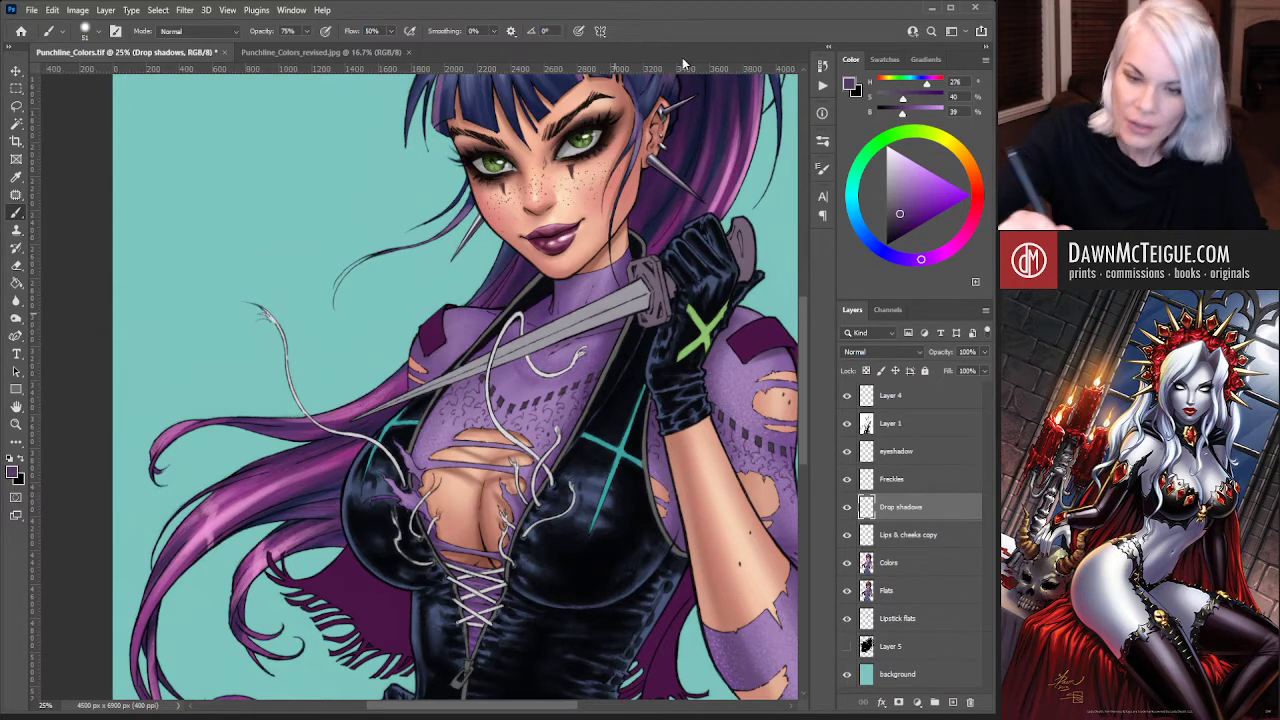
pyautogui.click(577, 30)
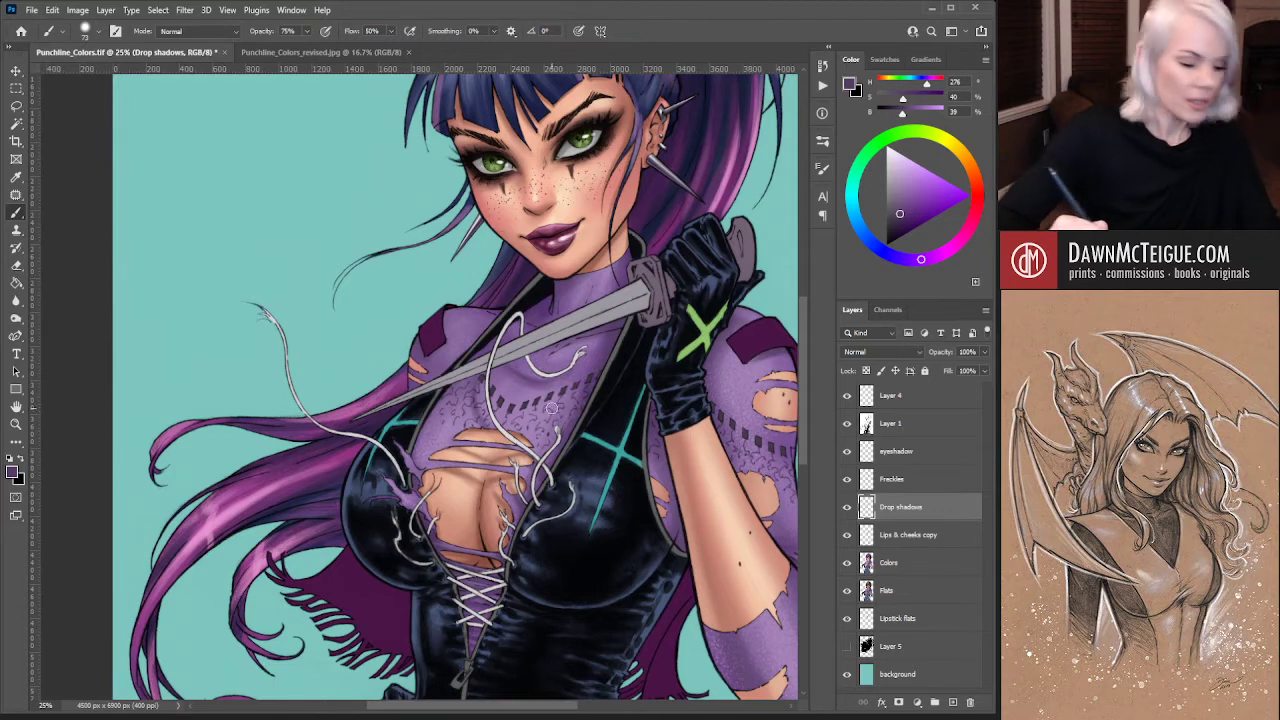
pyautogui.press('e')
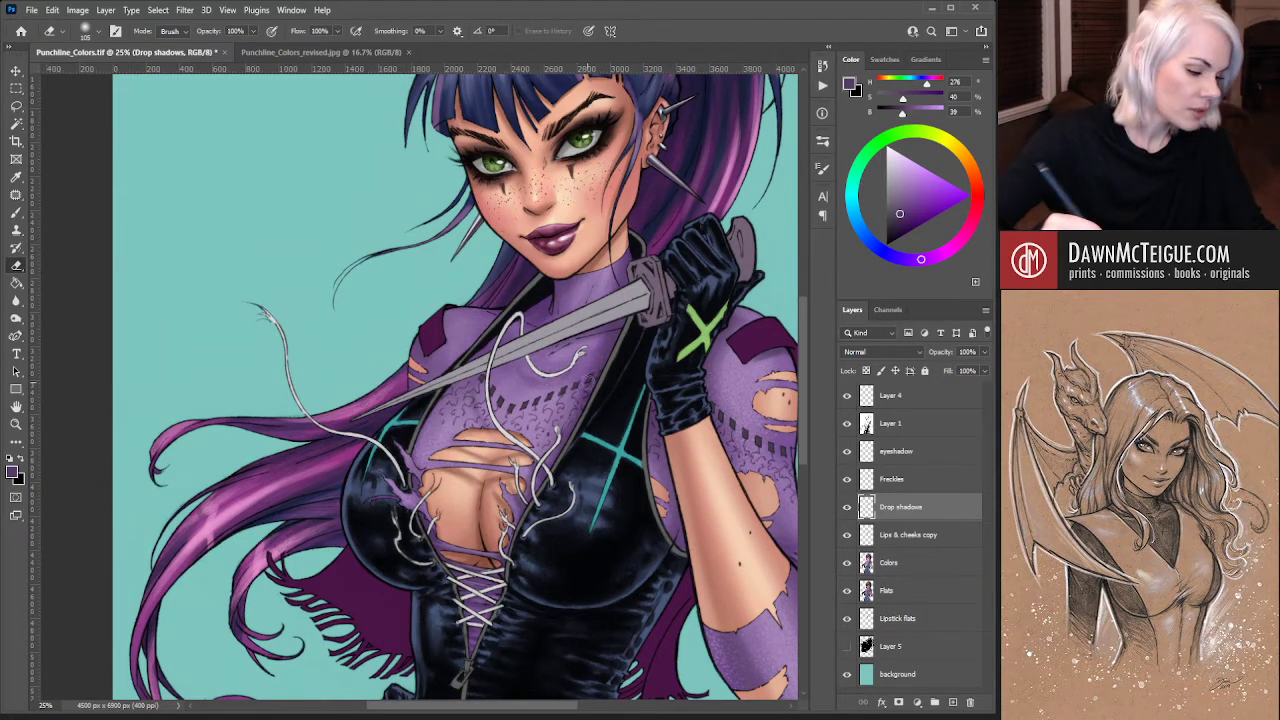
pyautogui.press('b')
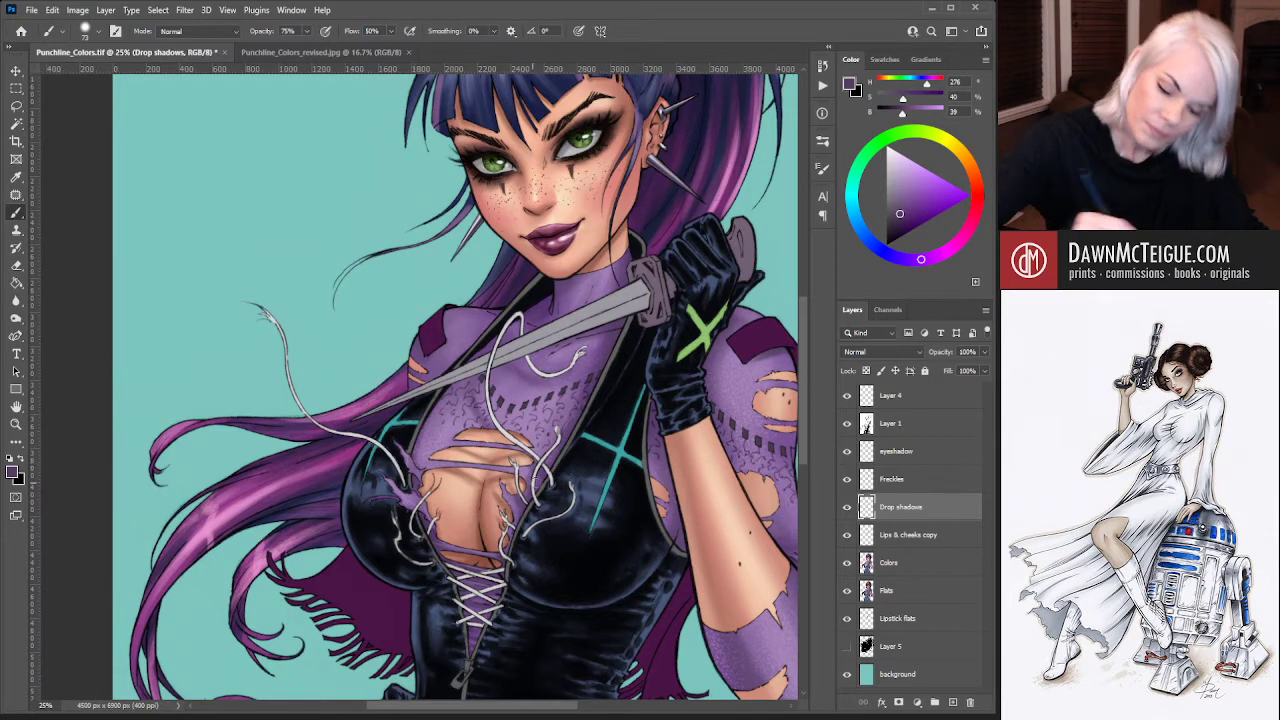
# Refine the drop shadows across the outfit with brush and eraser, and save the document
pyautogui.moveTo(550, 528); pyautogui.dragTo(592, 594)
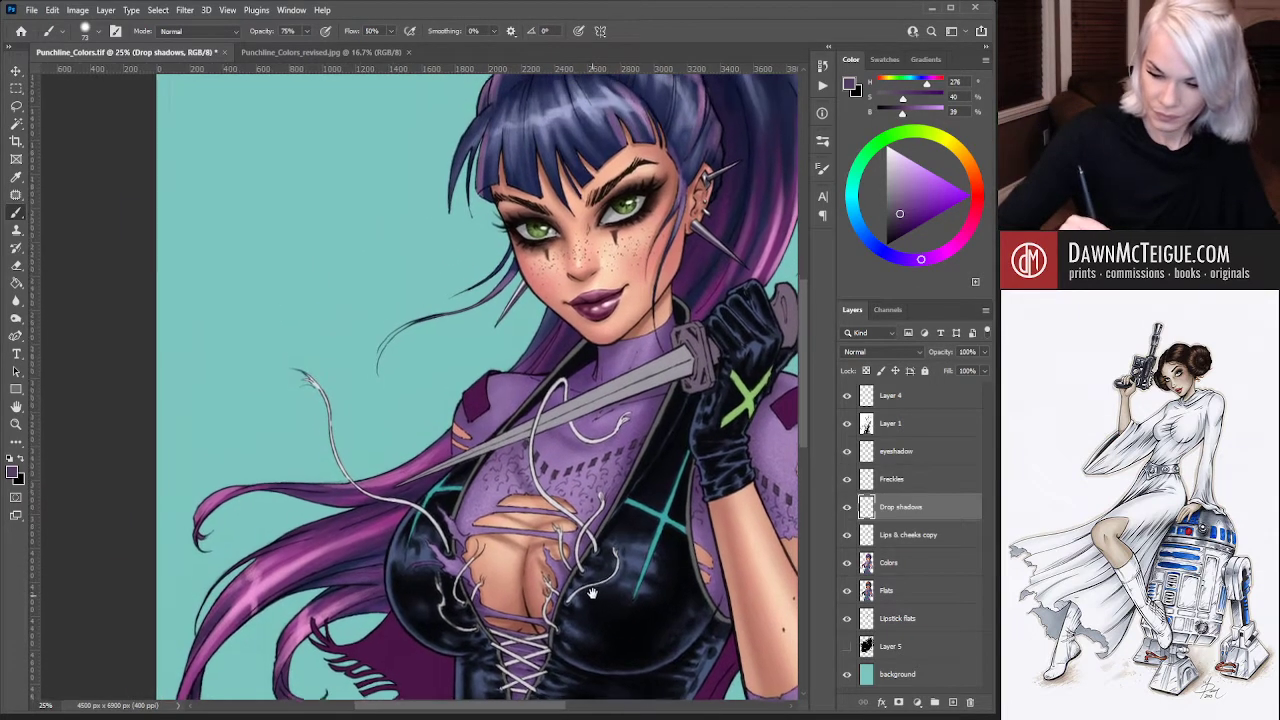
pyautogui.keyDown('alt'); pyautogui.click(675, 455); pyautogui.keyUp('alt')
pyautogui.keyDown('alt'); pyautogui.click(670, 468); pyautogui.keyUp('alt')
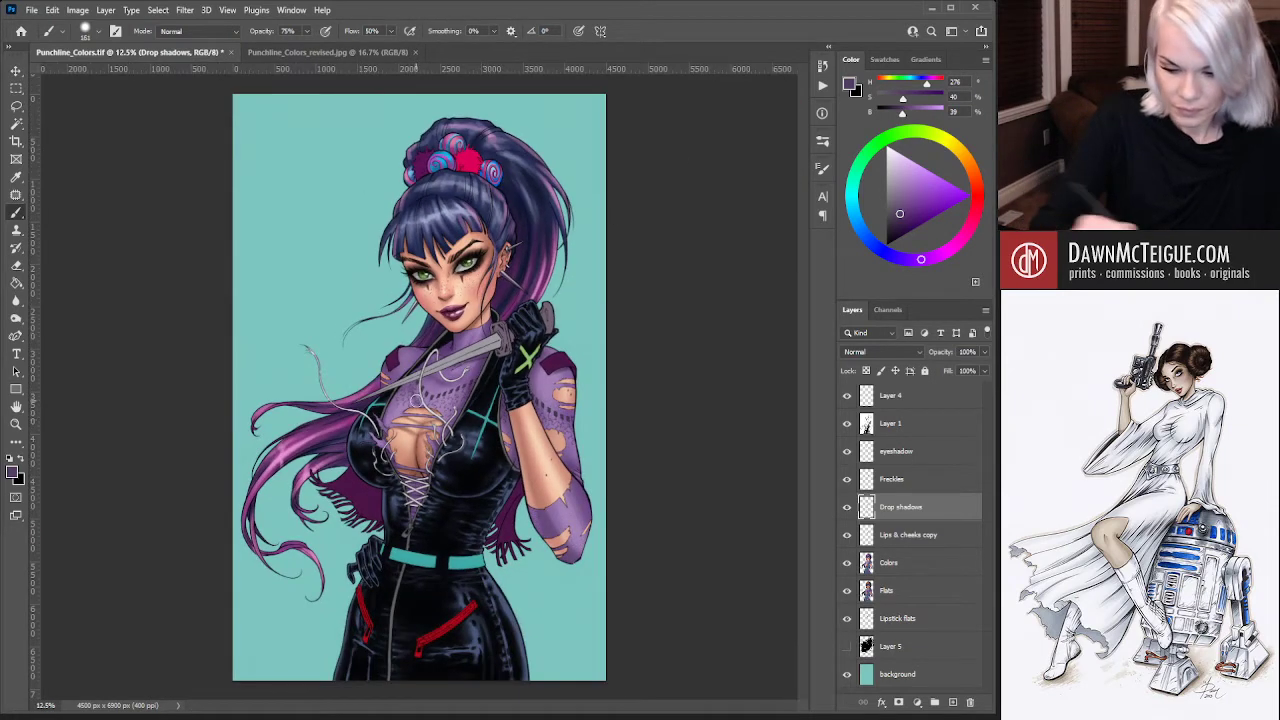
pyautogui.press('e')
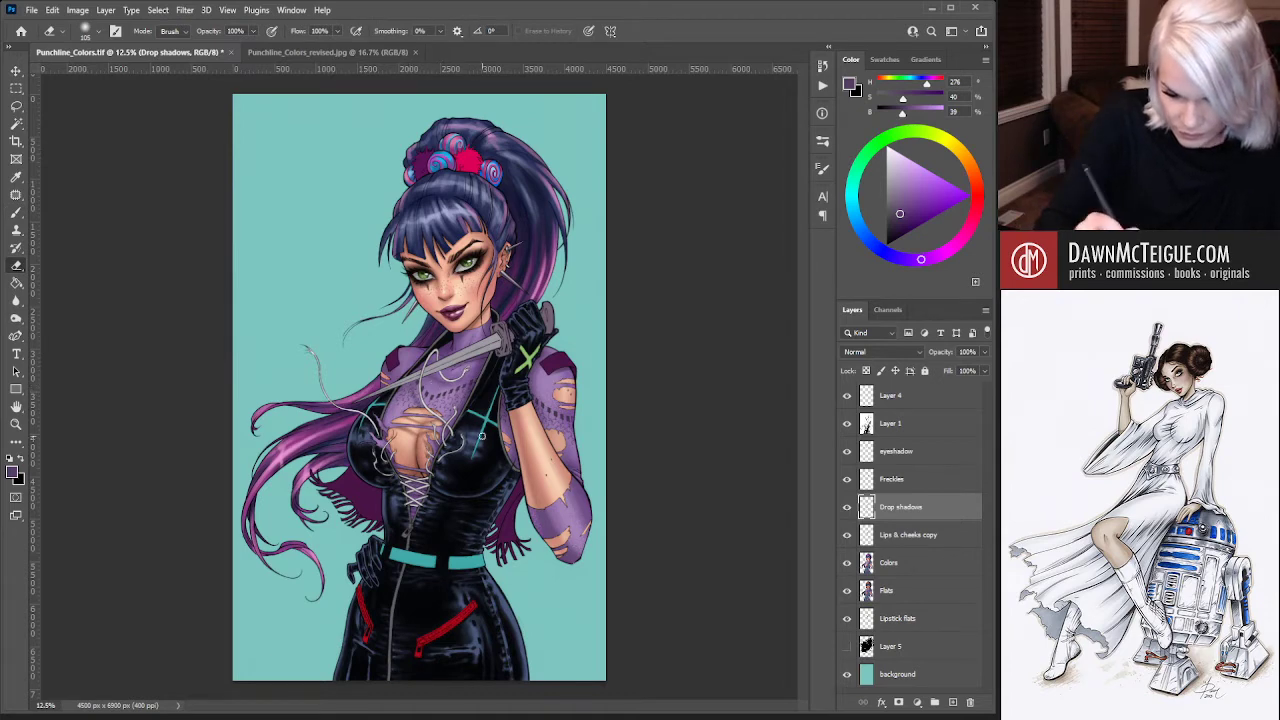
pyautogui.press('b')
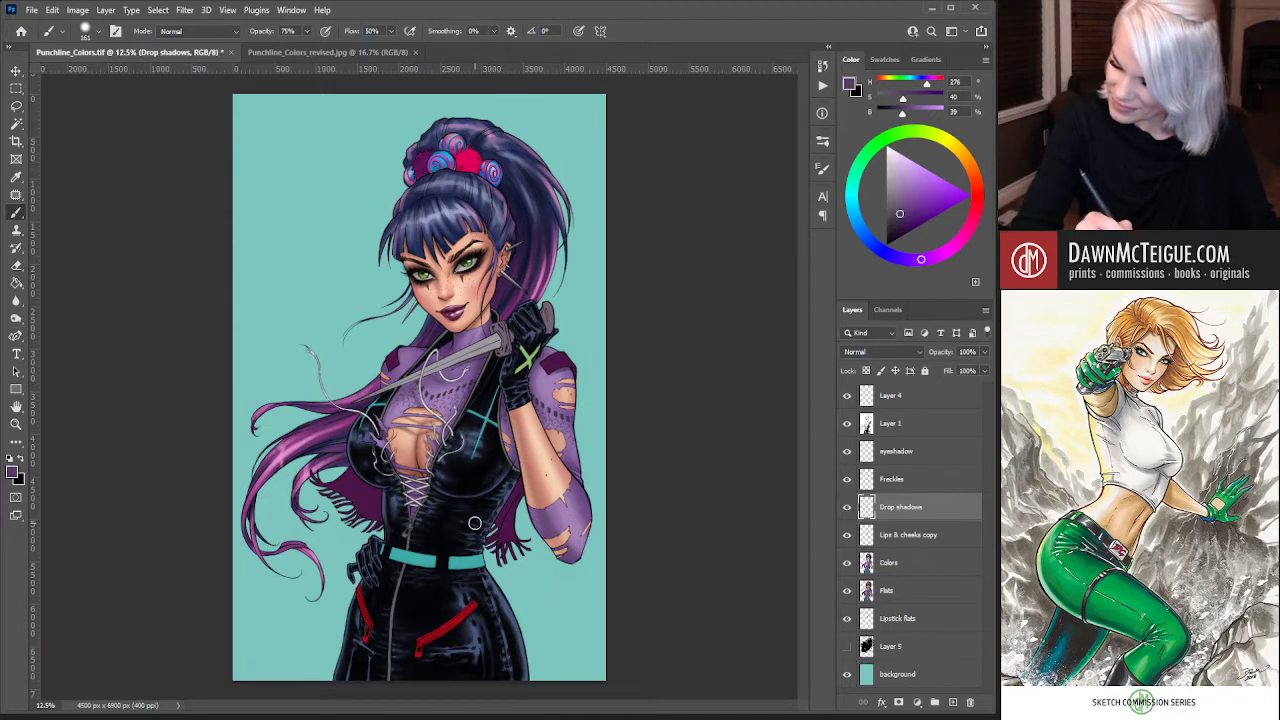
pyautogui.hotkey('ctrl', 's')
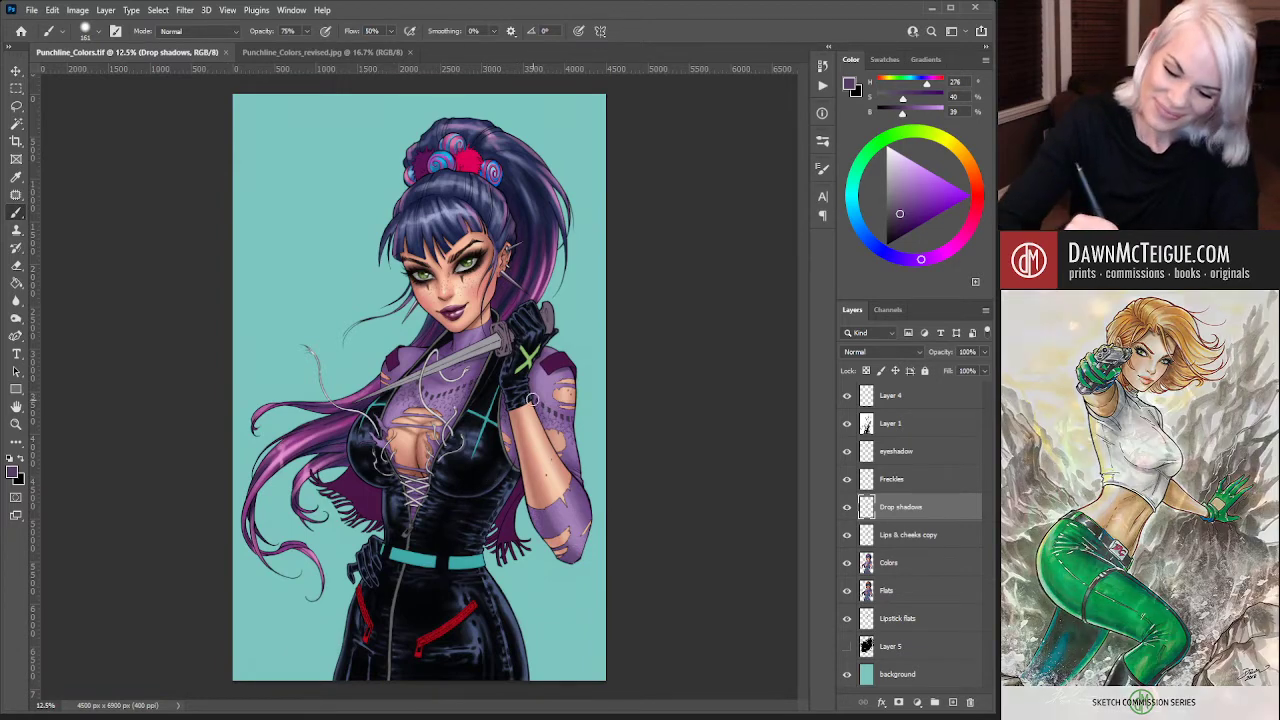
pyautogui.click(534, 400)
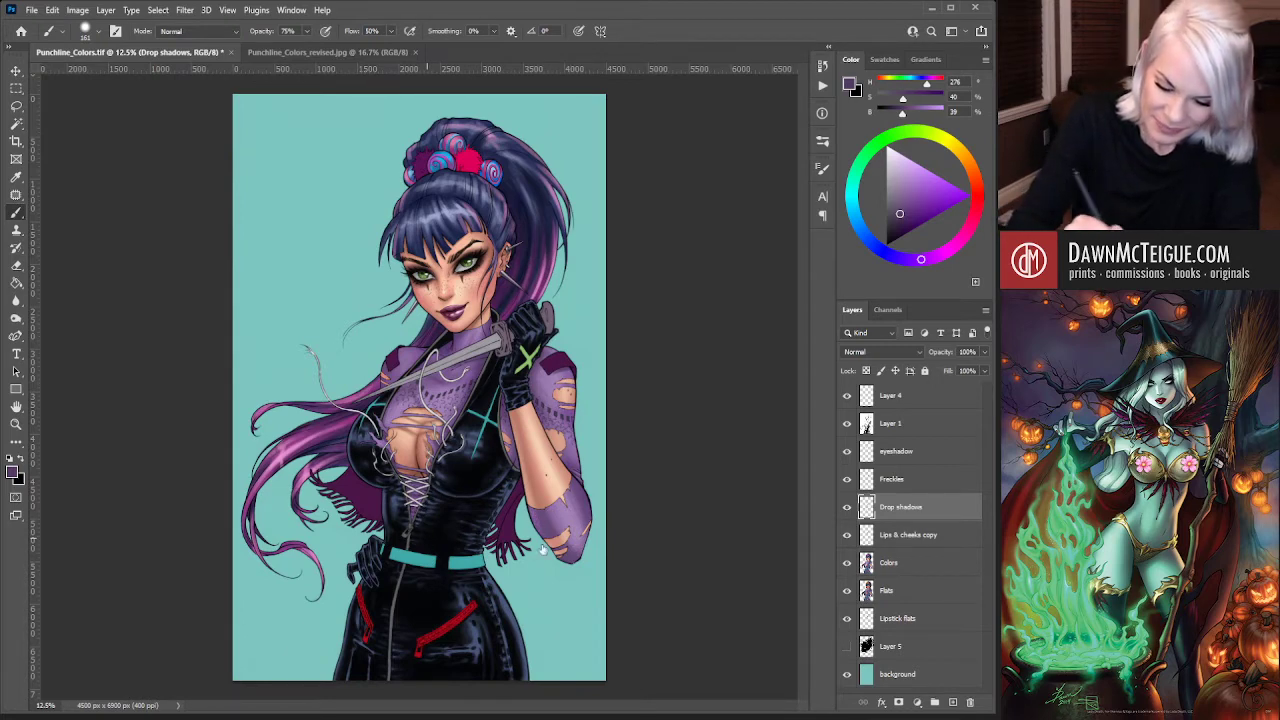
# Streak dark purple fabric texture over the shirt's sleeve, chest and neck on the Colors layer with the textured brush angled at 74°
pyautogui.press('b')
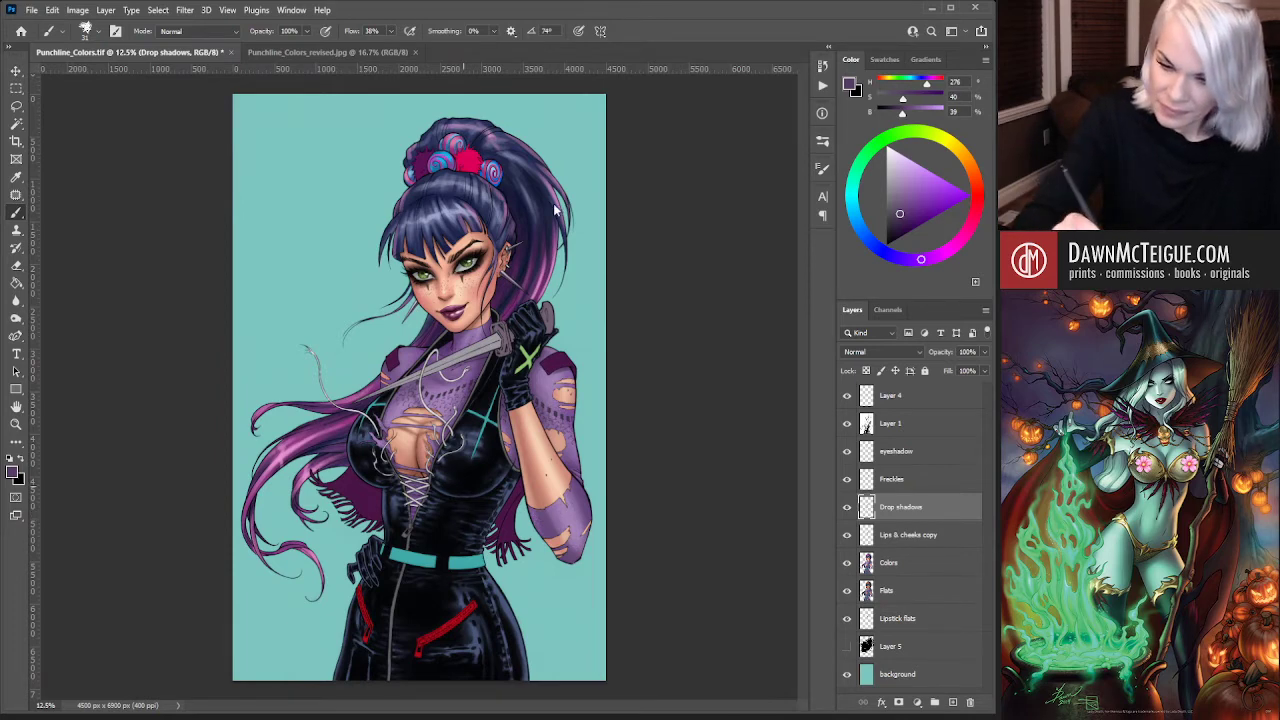
pyautogui.hotkey('alt', '[')
pyautogui.hotkey('alt', '[')
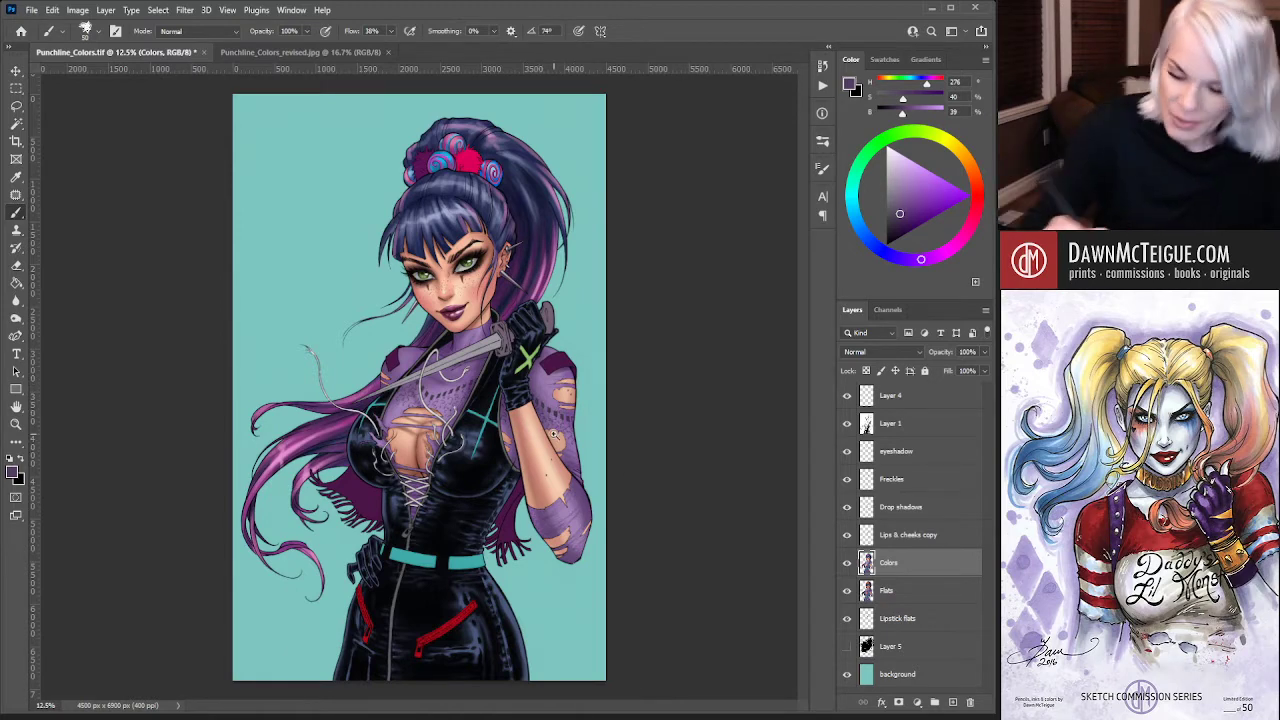
pyautogui.scroll(3, 533, 440)
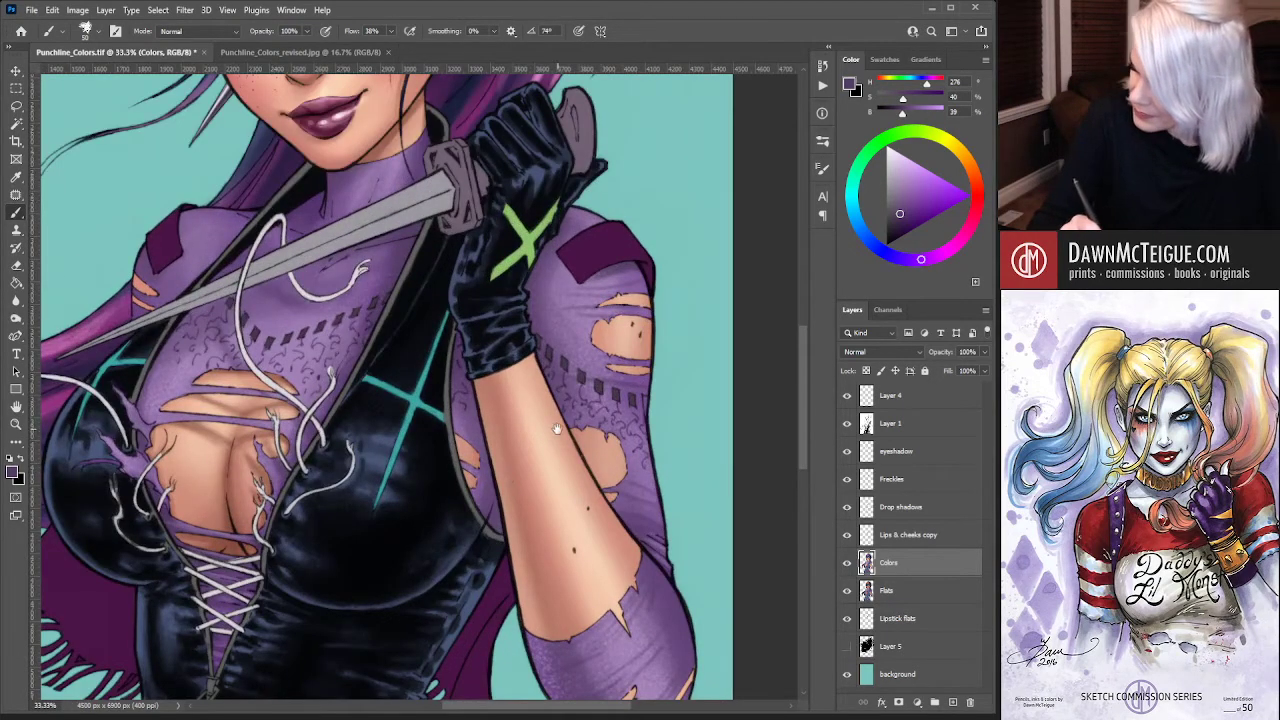
pyautogui.moveTo(557, 429); pyautogui.dragTo(512, 484)
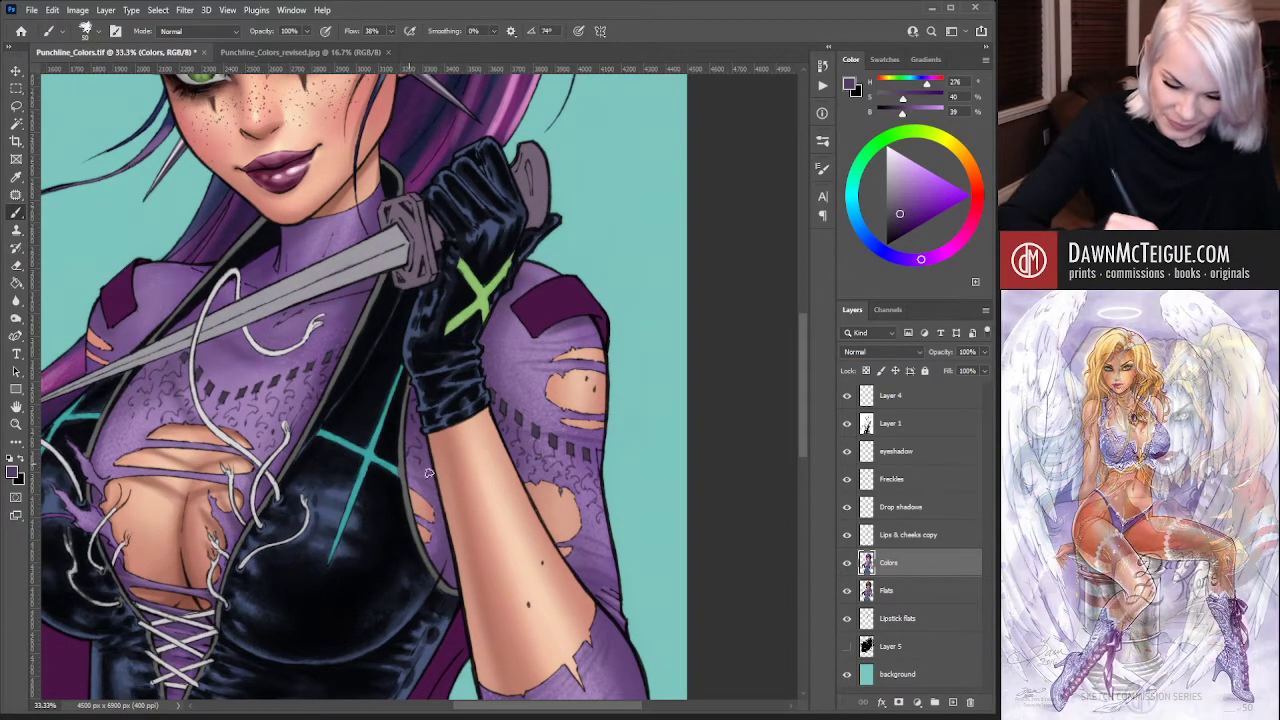
pyautogui.moveTo(329, 512); pyautogui.dragTo(483, 516)
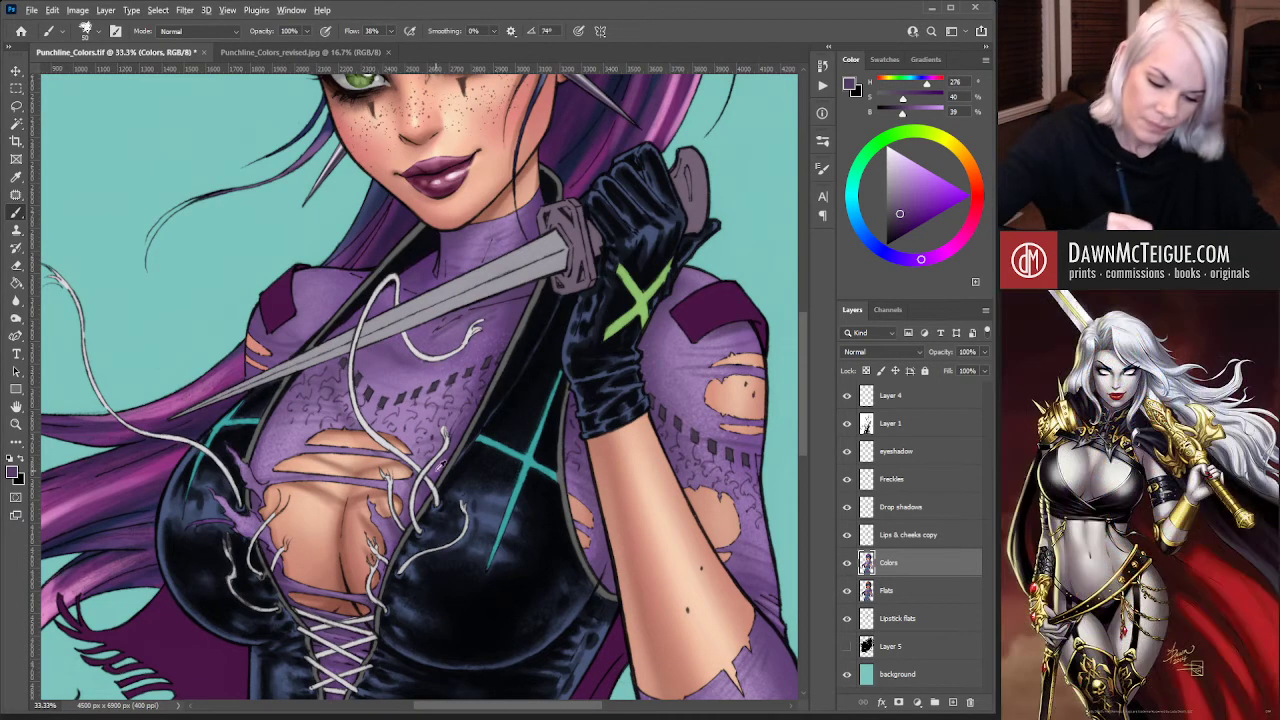
# Add light fabric streaks to the purple shirt in pale lilac, hue 296, saturation 13, brightness 84, using the textured brush
pyautogui.keyDown('alt'); pyautogui.click(412, 426); pyautogui.keyUp('alt')
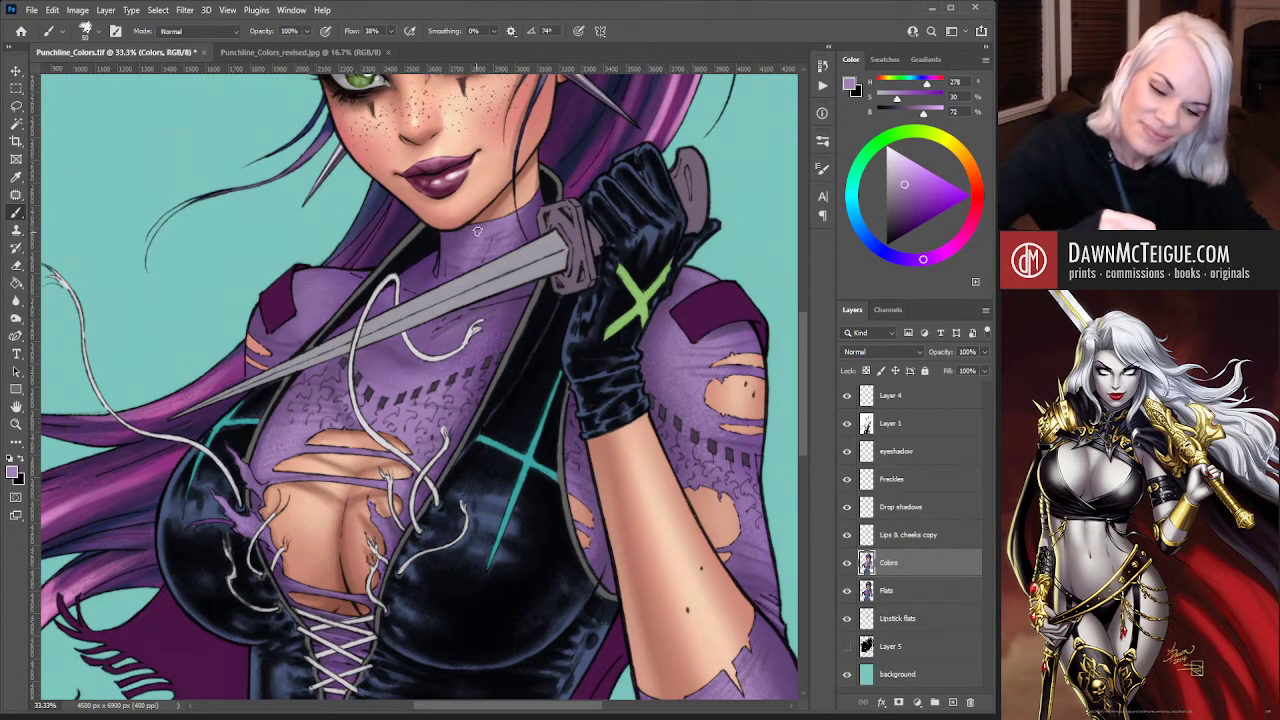
pyautogui.click(902, 163)
pyautogui.click(941, 254)
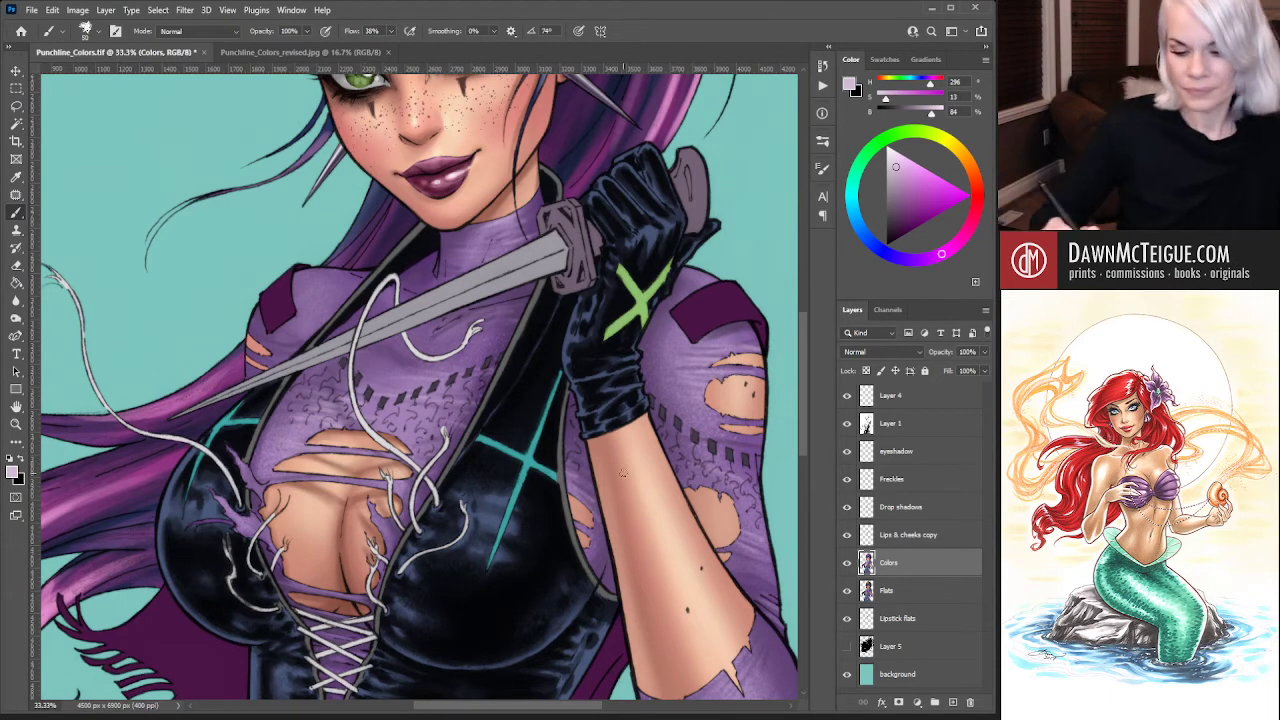
pyautogui.hotkey('ctrl', '-')
pyautogui.hotkey('ctrl', '-')
pyautogui.hotkey('ctrl', '-')
pyautogui.hotkey('ctrl', '-')
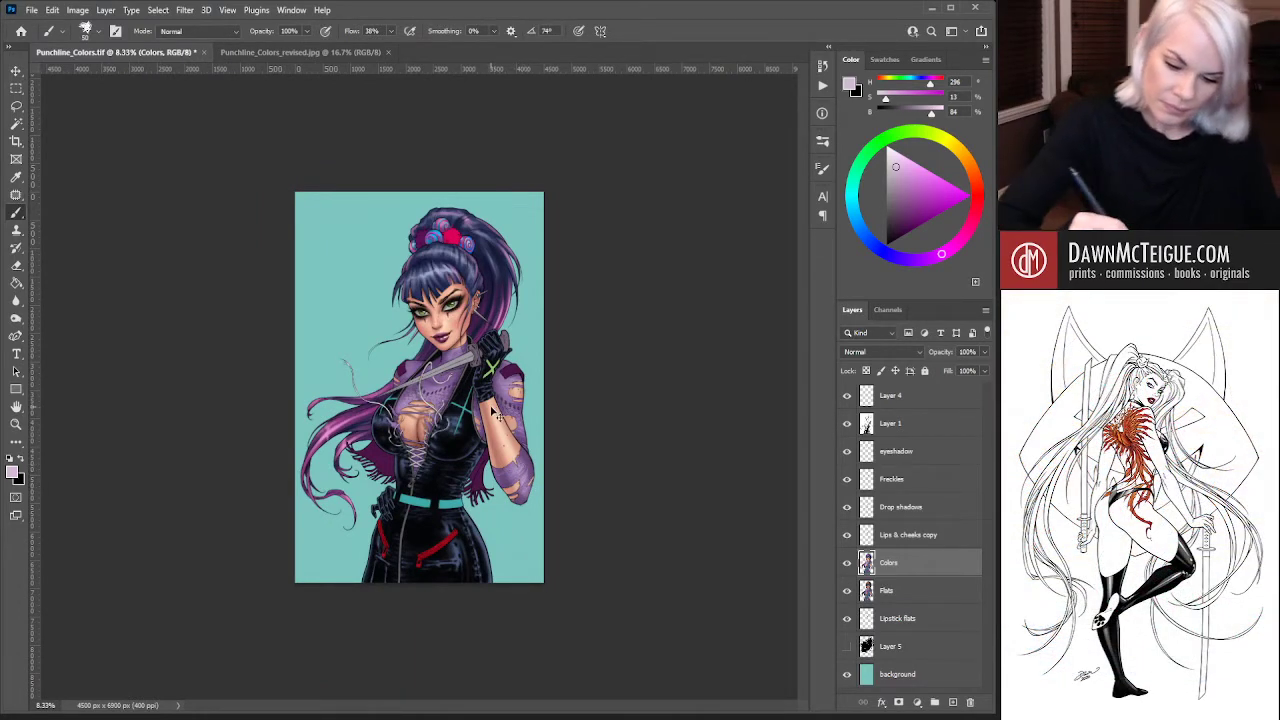
# Blend the streaked texture on the sleeve around the elbow using a soft round brush and purples sampled from the artwork
pyautogui.hotkey('ctrl', '+')
pyautogui.hotkey('ctrl', '+')
pyautogui.hotkey('ctrl', '+')
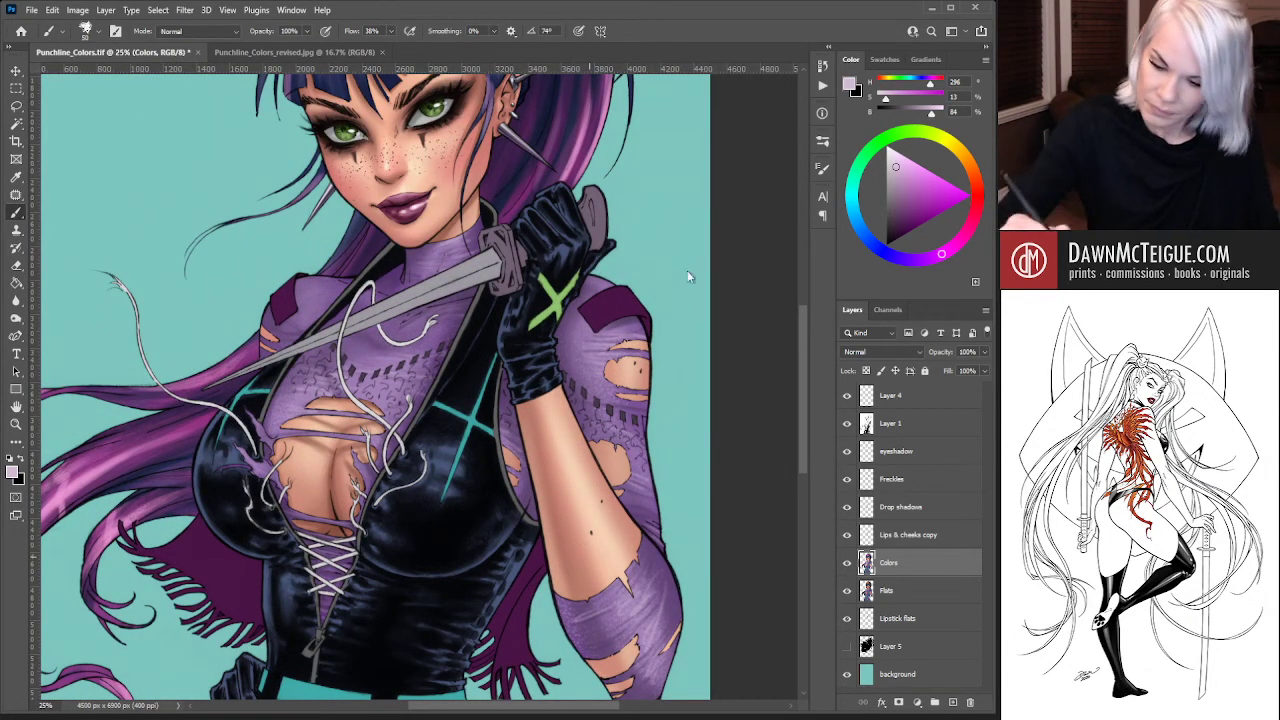
pyautogui.press('.')
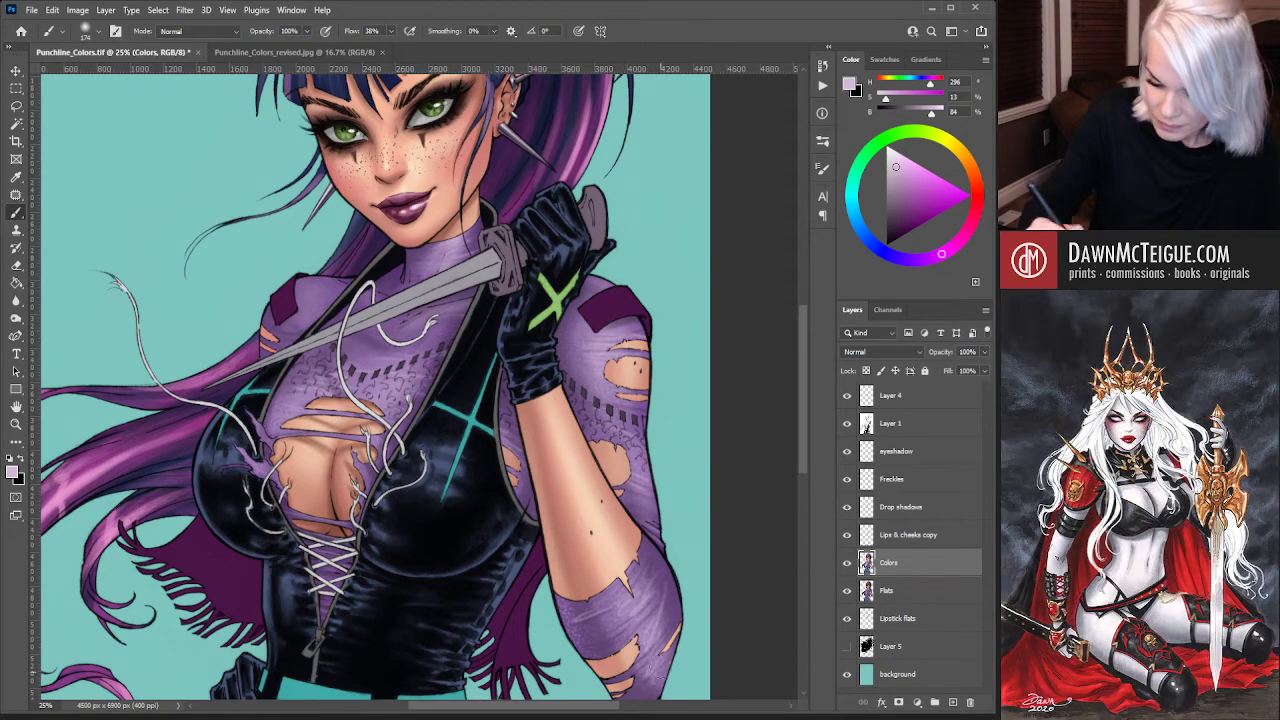
pyautogui.moveTo(650, 662)
pyautogui.mouseDown()
pyautogui.moveTo(620, 595)
pyautogui.moveTo(665, 655)
pyautogui.moveTo(600, 605)
pyautogui.mouseUp()
pyautogui.keyDown('alt'); pyautogui.click(661, 555); pyautogui.keyUp('alt')
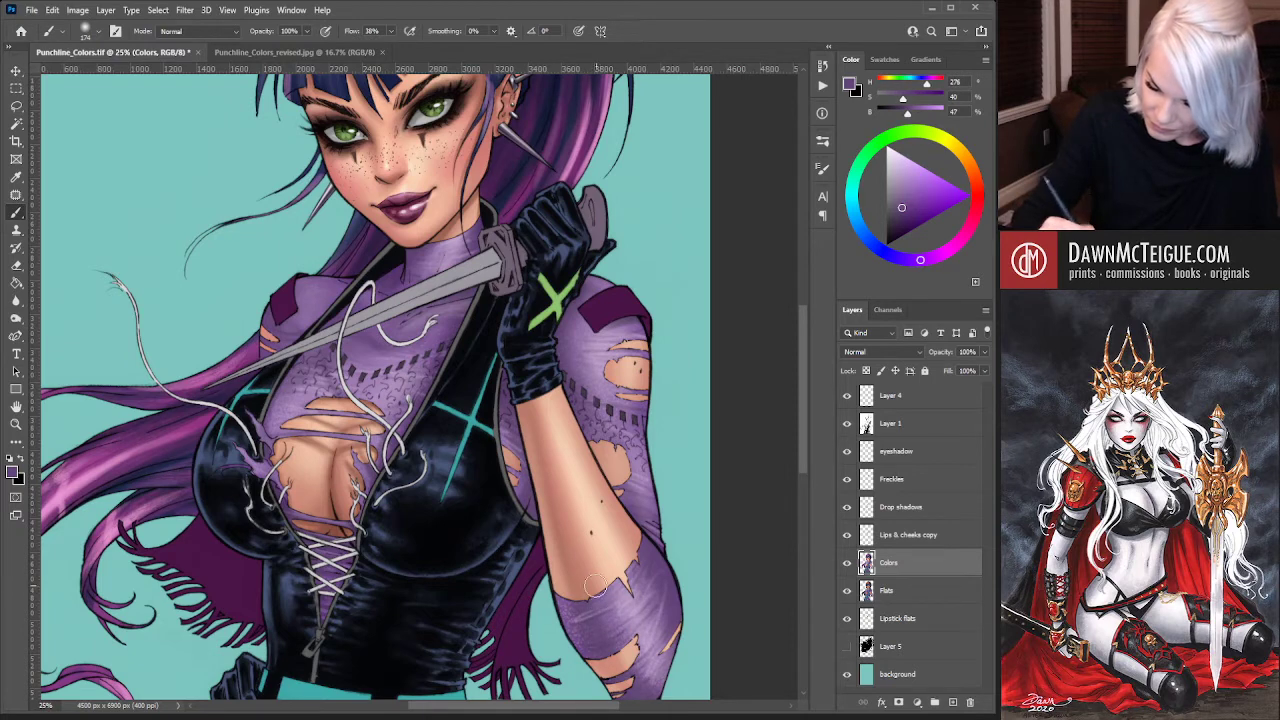
pyautogui.keyDown('alt'); pyautogui.click(615, 608); pyautogui.keyUp('alt')
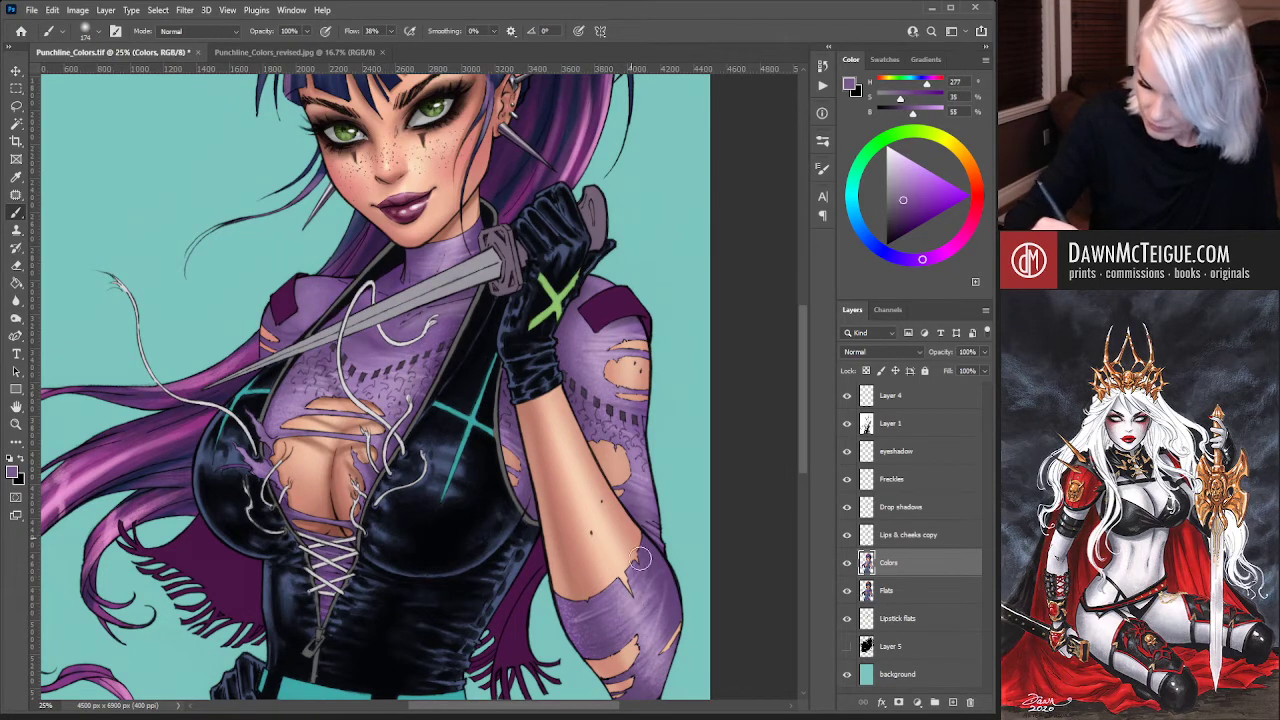
pyautogui.keyDown('alt'); pyautogui.click(639, 560); pyautogui.keyUp('alt')
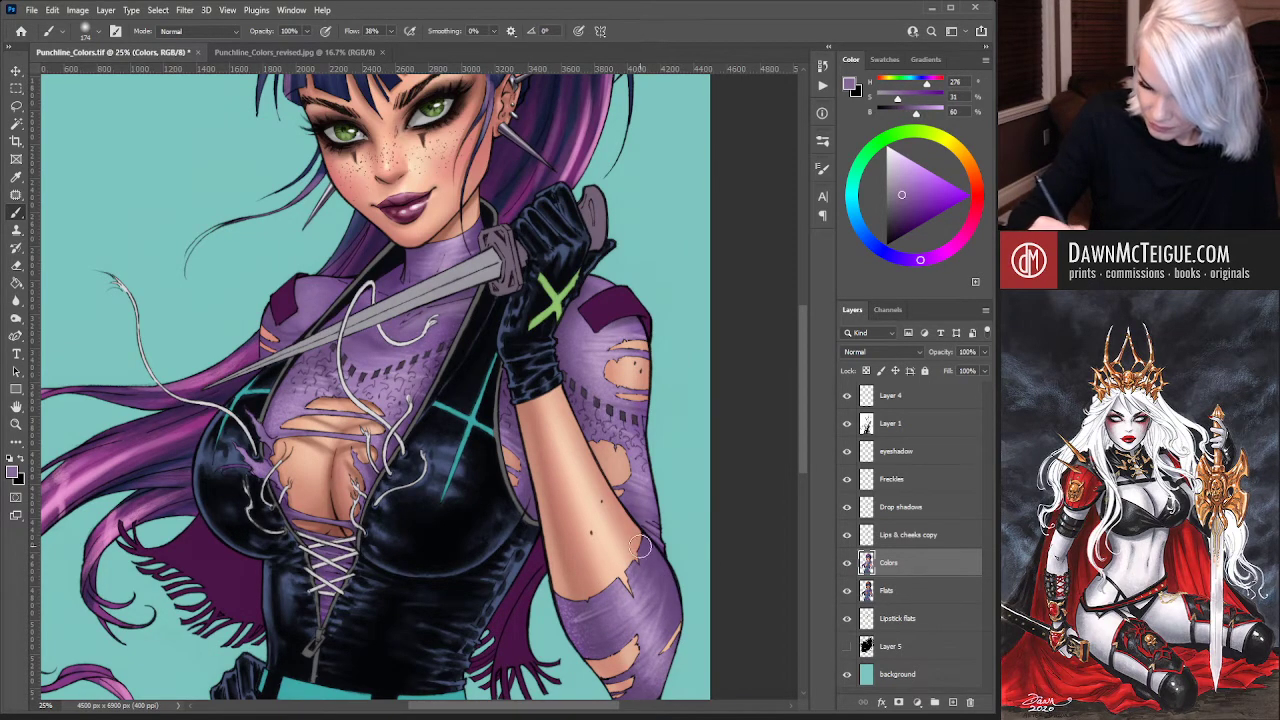
pyautogui.keyDown('alt'); pyautogui.click(643, 617); pyautogui.keyUp('alt')
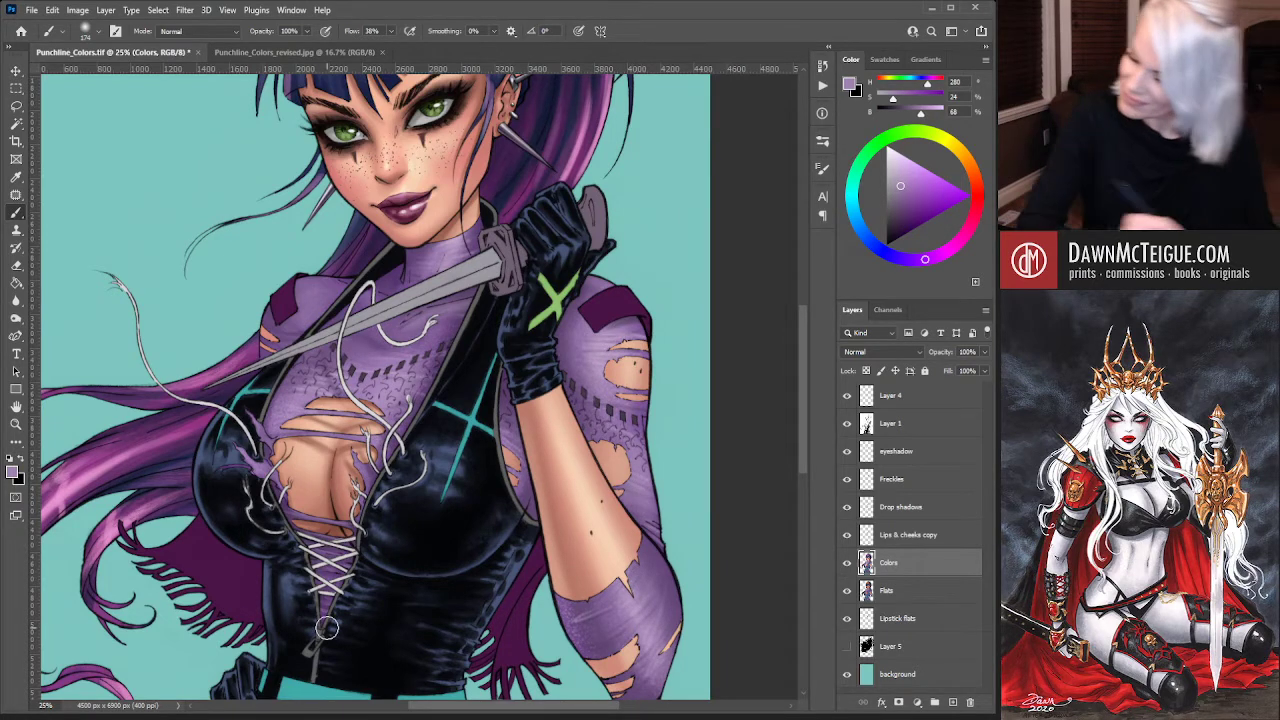
# Touch up the shirt's shading with a dark purple sampled from the artwork, hue 275, saturation 43, brightness 42, and save the document
pyautogui.moveTo(534, 451)
pyautogui.mouseDown()
pyautogui.moveTo(663, 486)
pyautogui.moveTo(630, 524)
pyautogui.mouseUp()
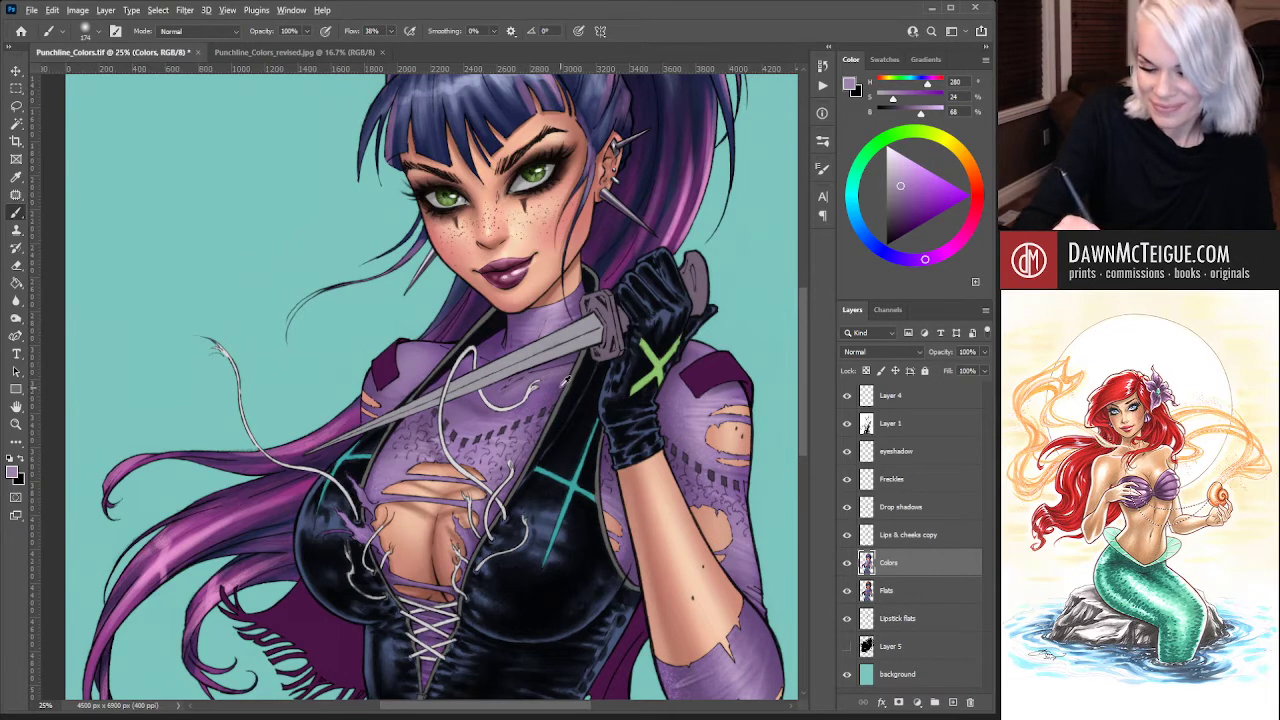
pyautogui.keyDown('alt'); pyautogui.click(565, 380); pyautogui.keyUp('alt')
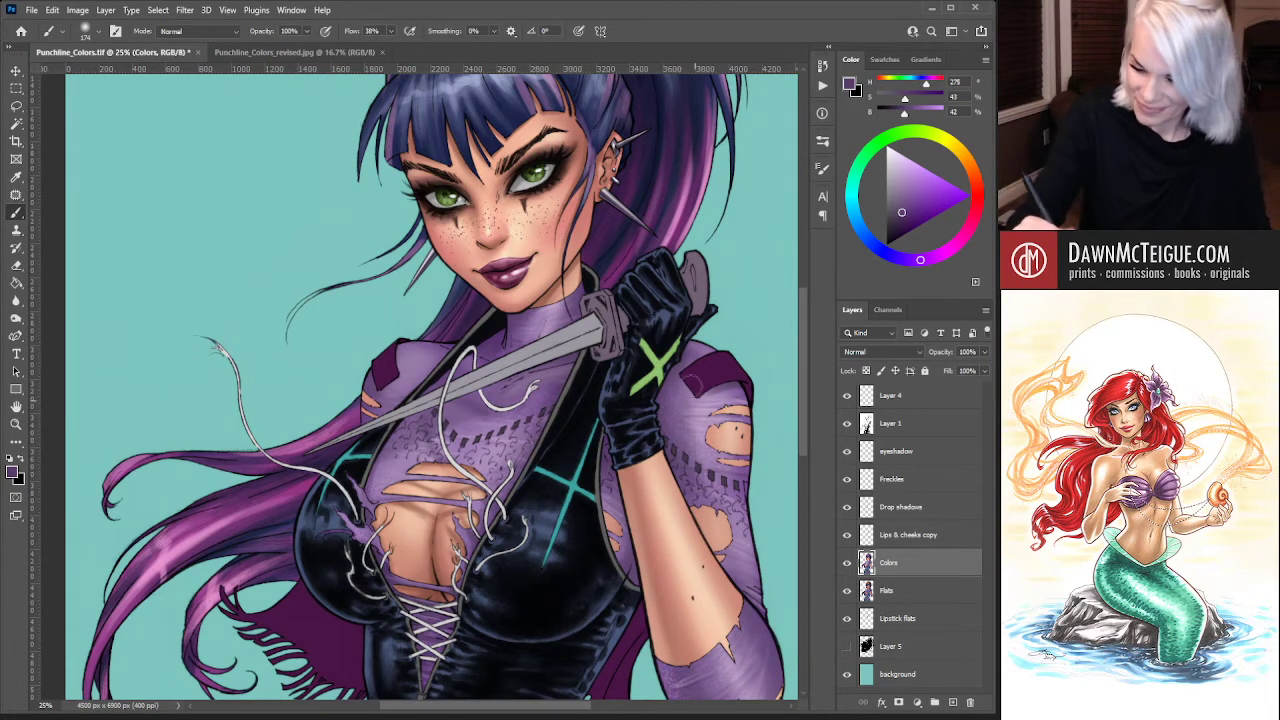
pyautogui.scroll(-1, 607, 445)
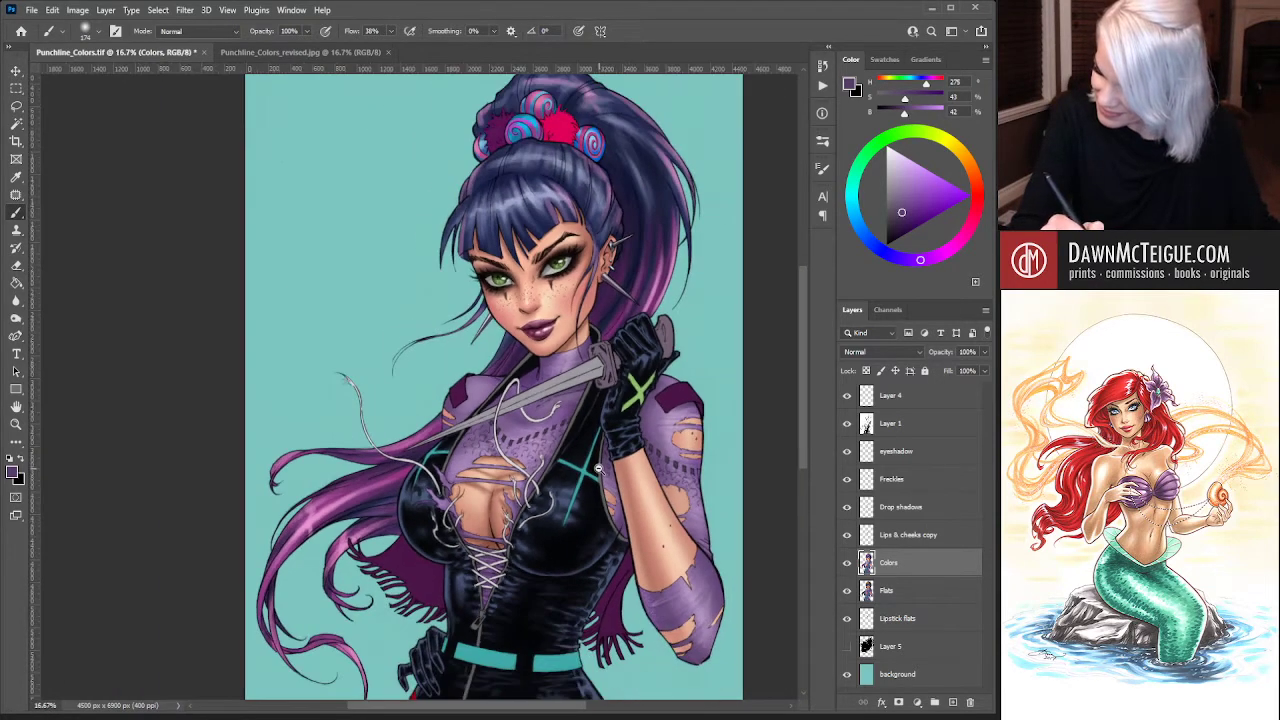
pyautogui.scroll(-1, 600, 470)
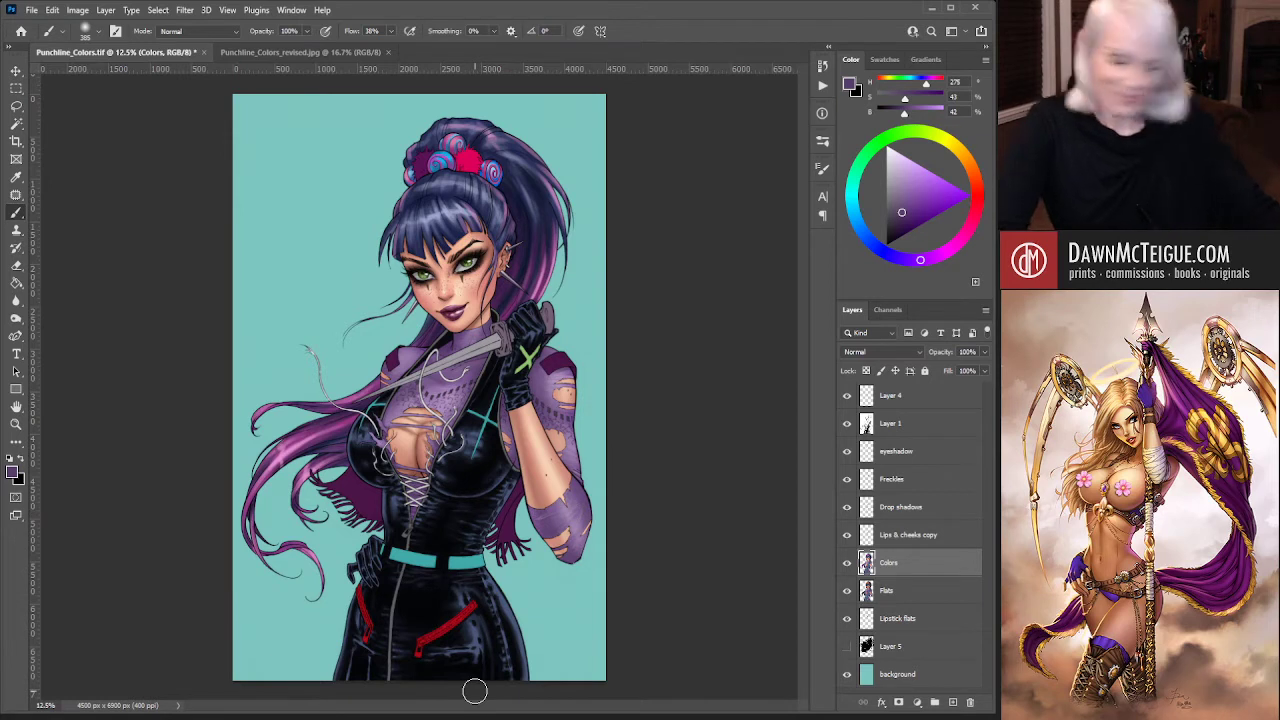
pyautogui.hotkey('ctrl', 's')
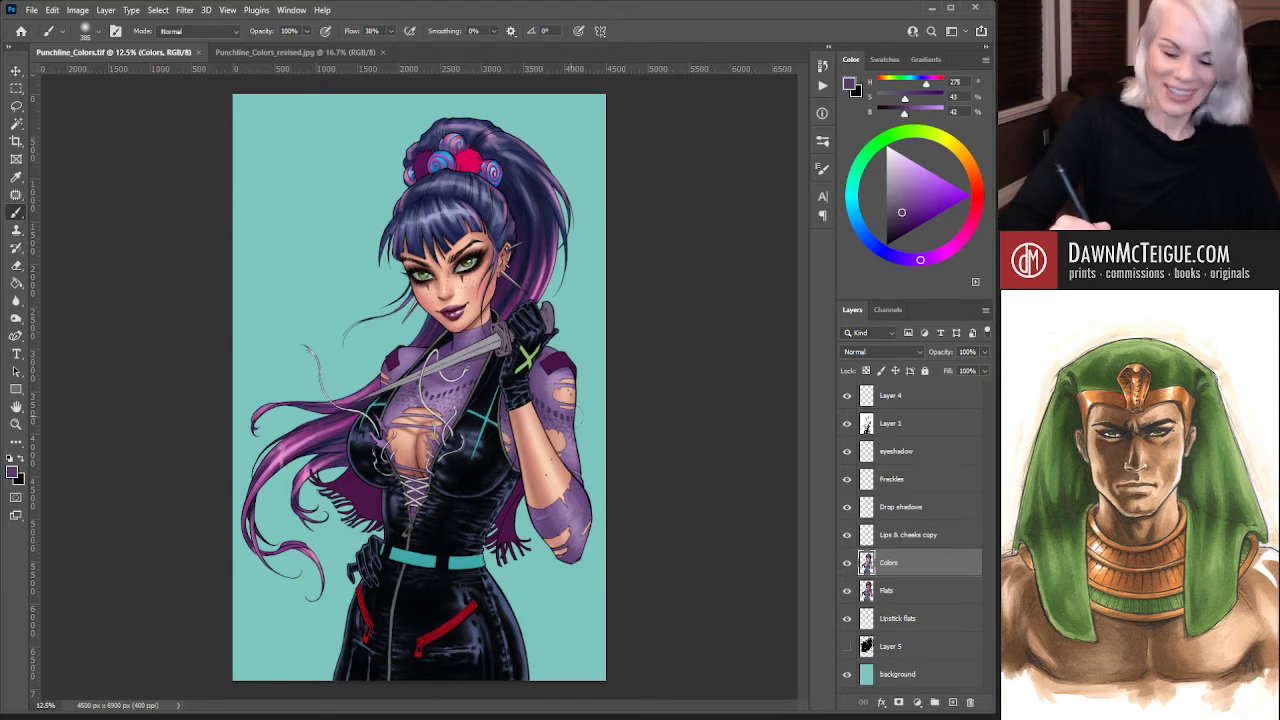
# Brush soft lilac highlights onto the purple shirt, ending with hue 296, saturation 23, brightness 74
pyautogui.keyDown('alt'); pyautogui.click(545, 395); pyautogui.keyUp('alt')
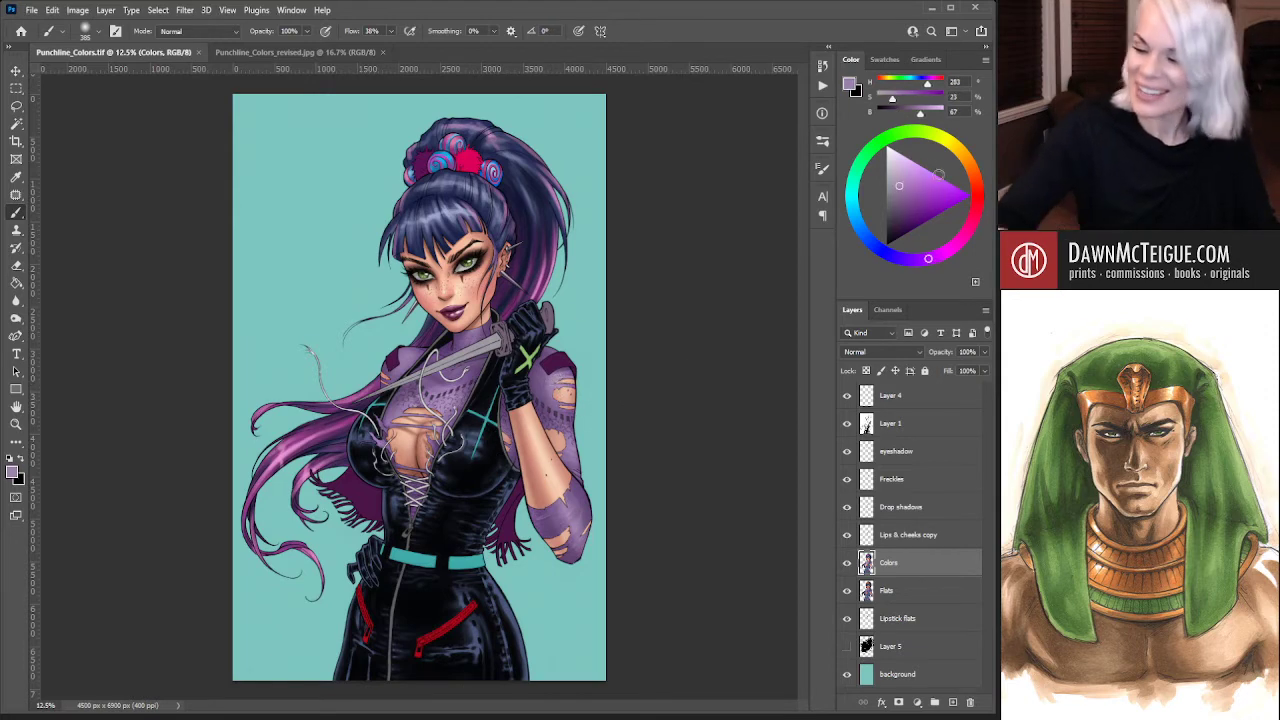
pyautogui.keyDown('alt'); pyautogui.click(544, 418); pyautogui.keyUp('alt')
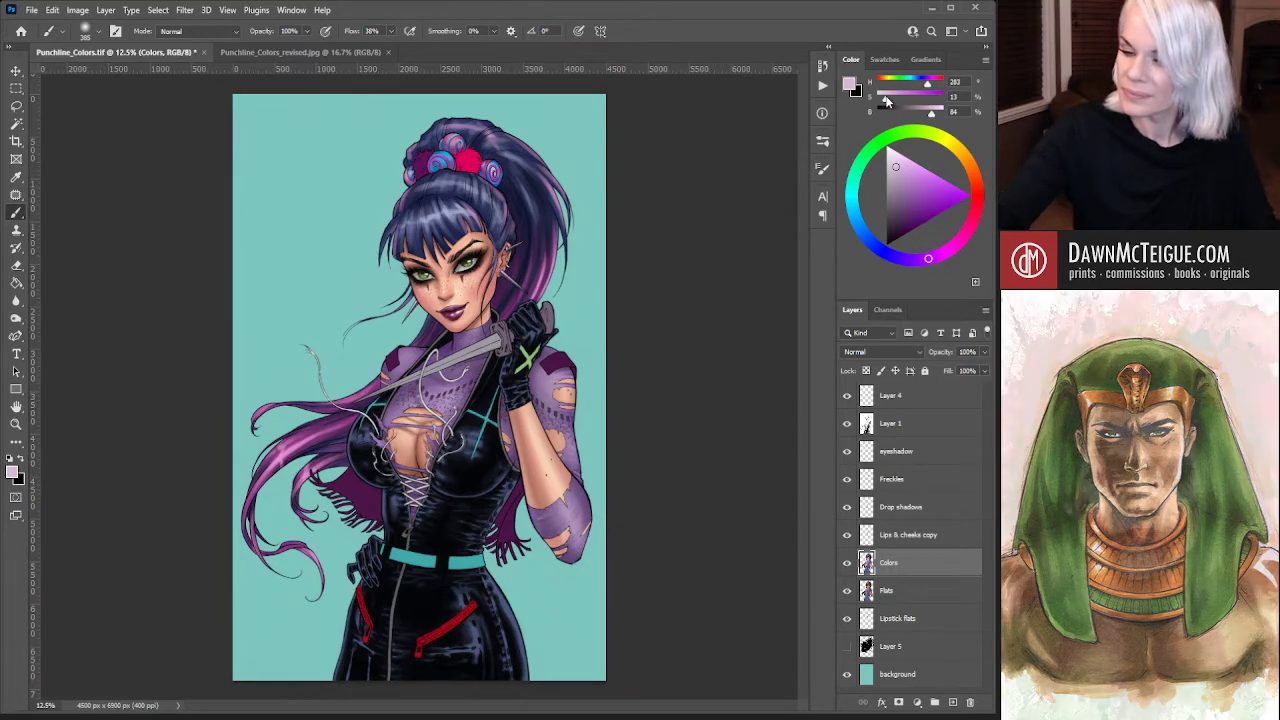
pyautogui.click(900, 180)
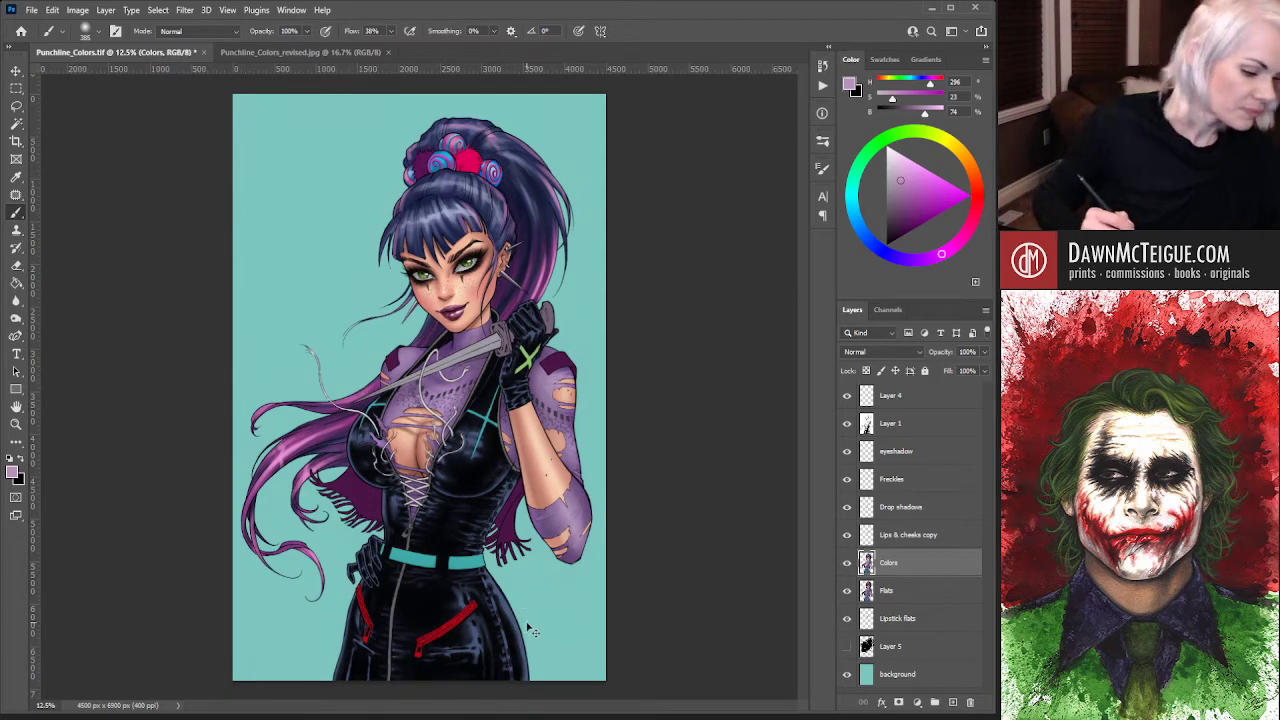
# Shift the shirt's colors on the Colors layer toward a more vivid purple and save the document
pyautogui.press('i')
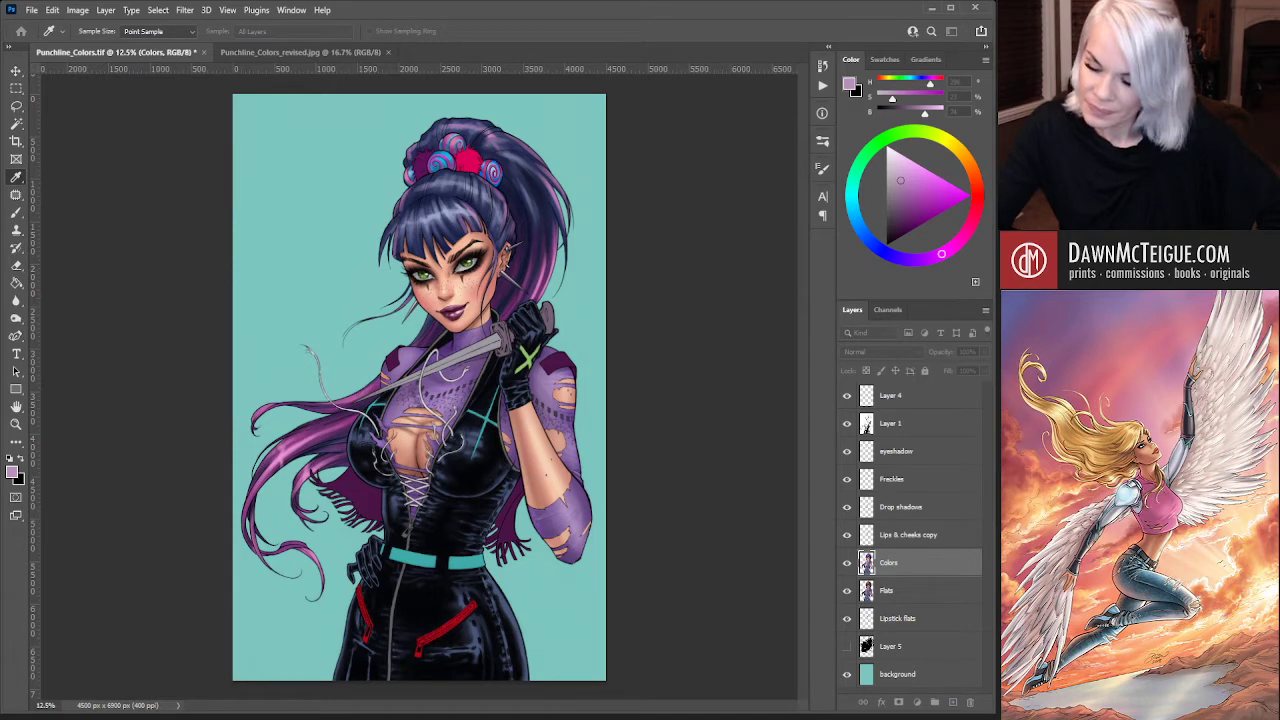
pyautogui.press('b')
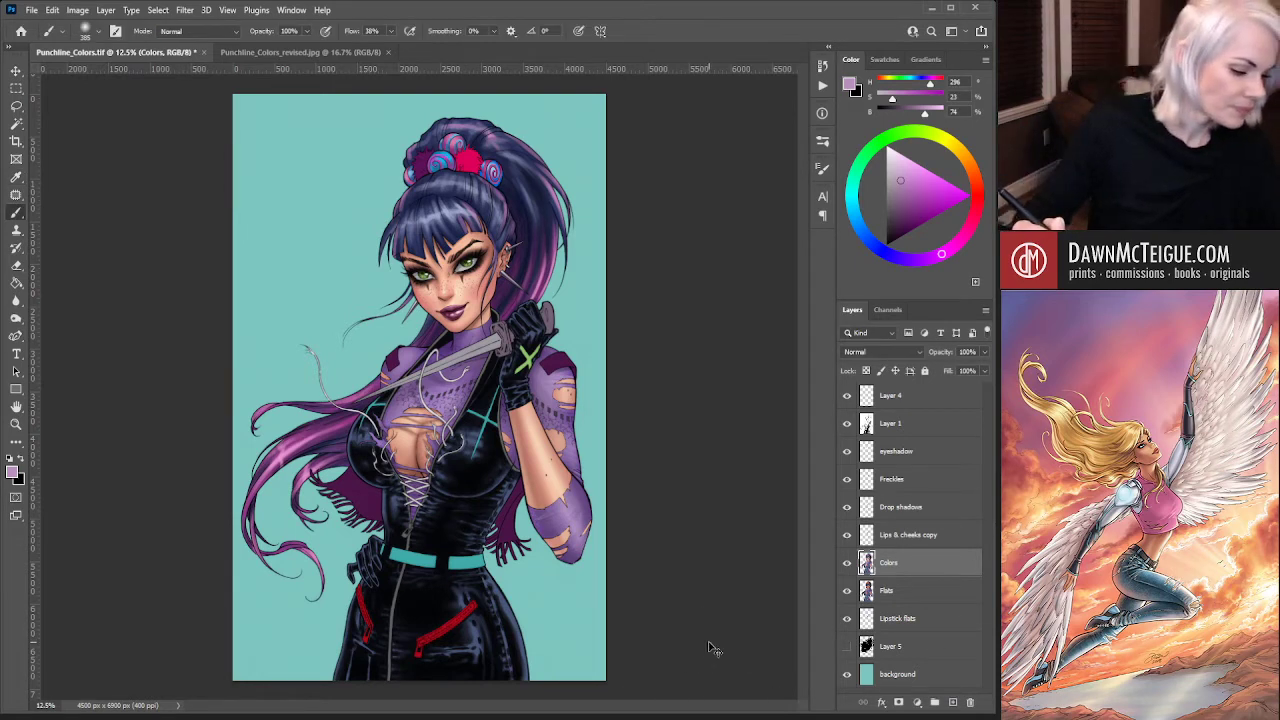
pyautogui.press('alt')
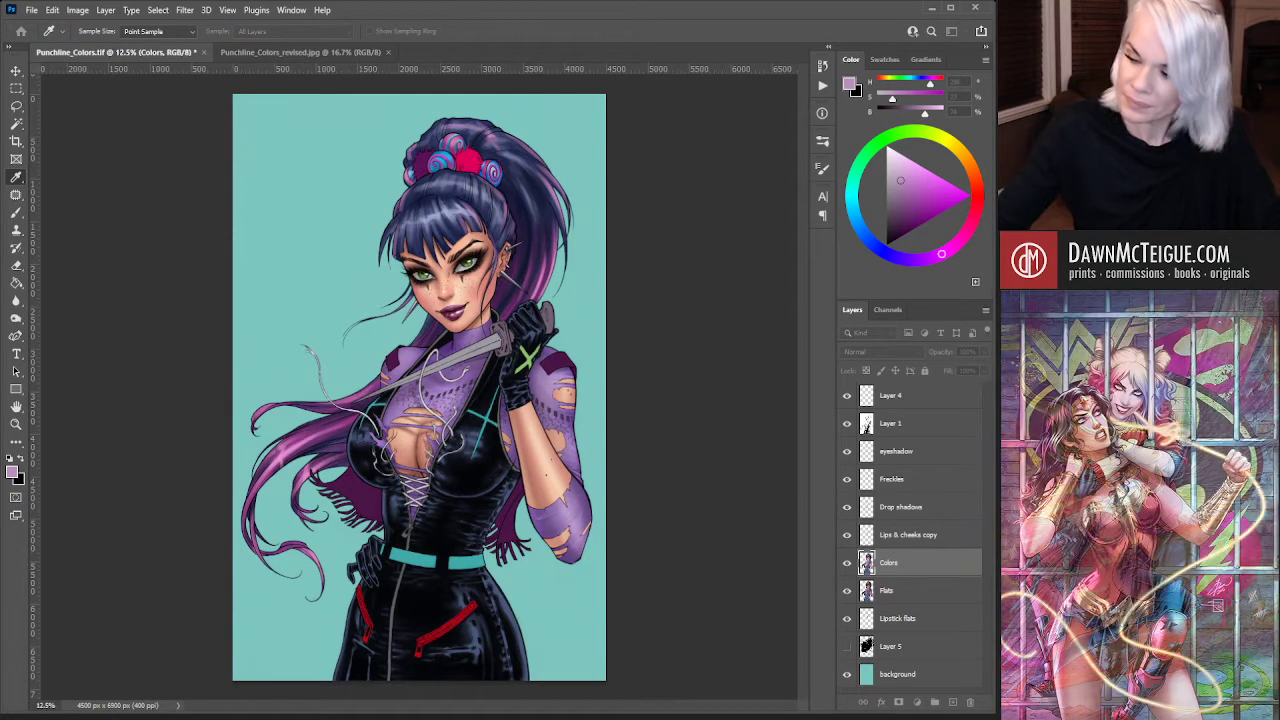
pyautogui.press('b')
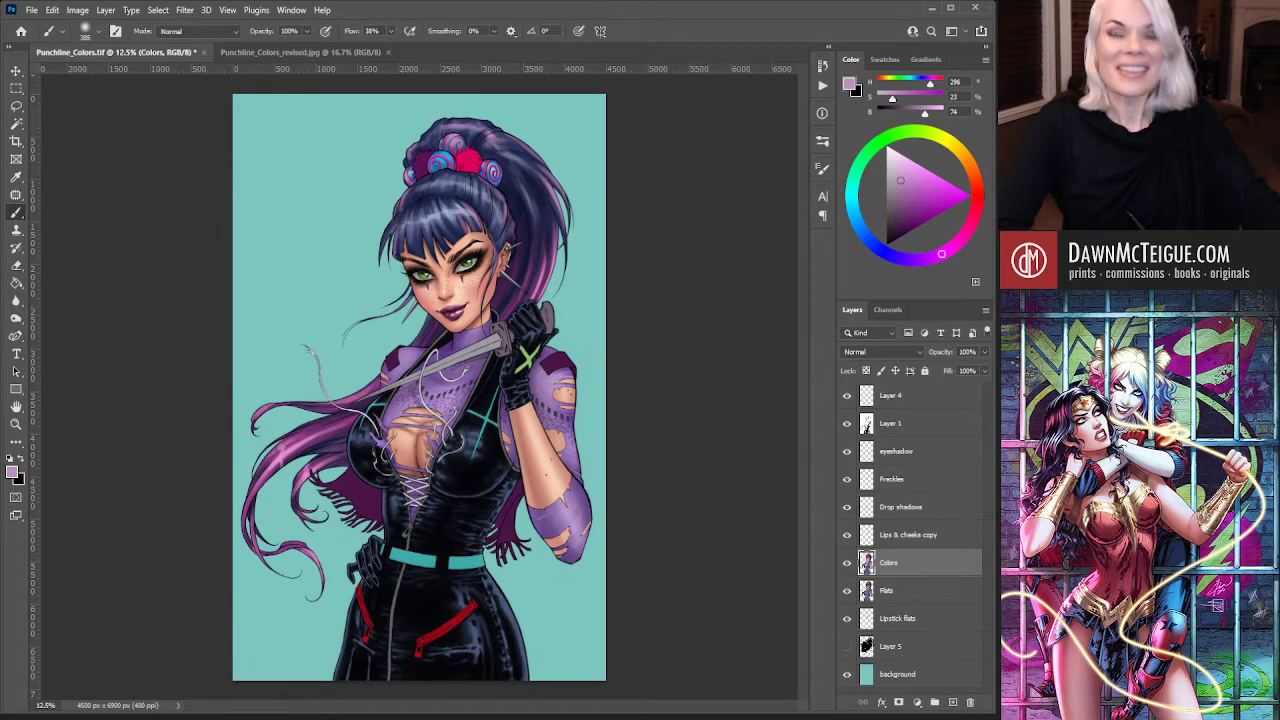
pyautogui.hotkey('ctrl', 's')
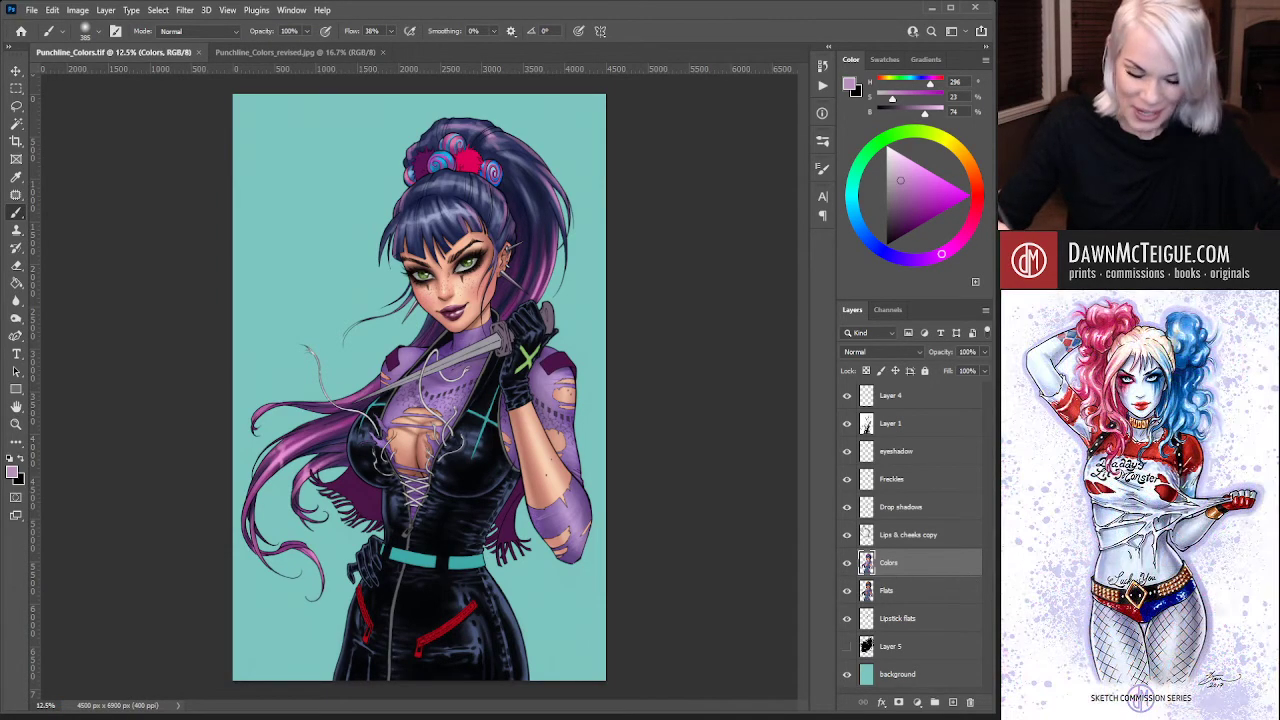
# Select the black bodysuit from the Flats layer, return to the Colors layer with the Brush, and hide the selection edges
pyautogui.click(916, 594)
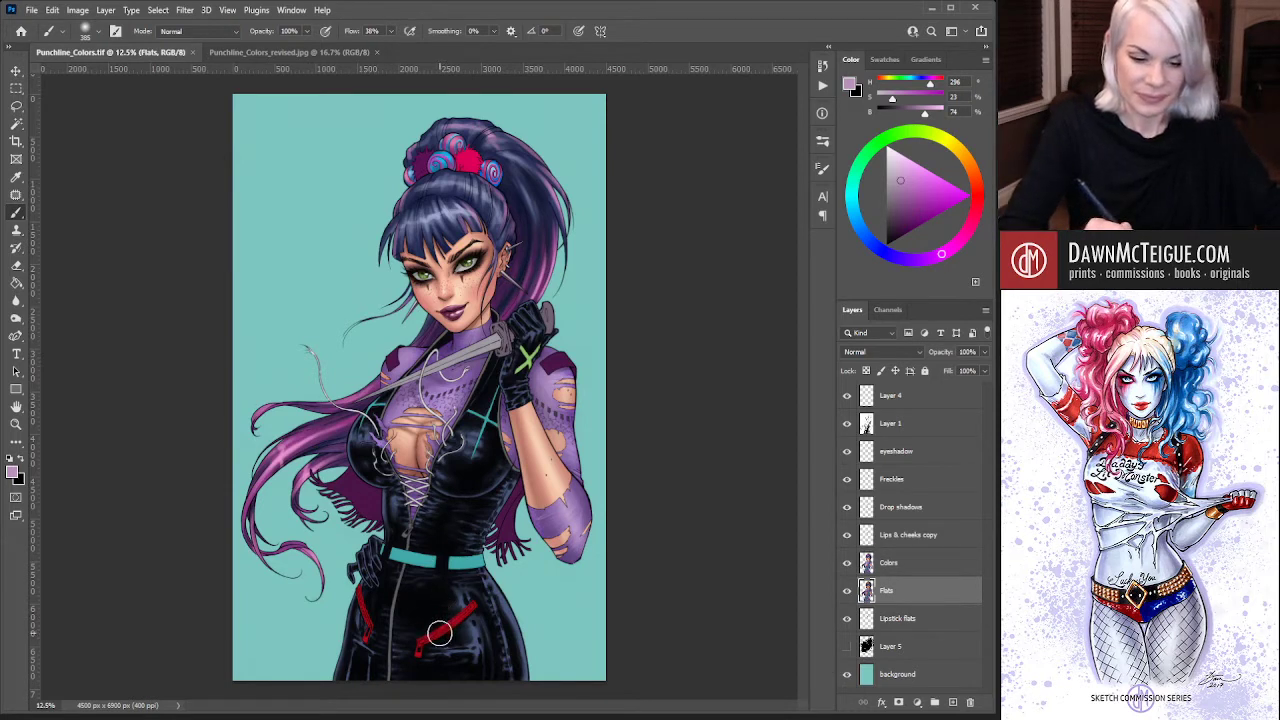
pyautogui.press('w')
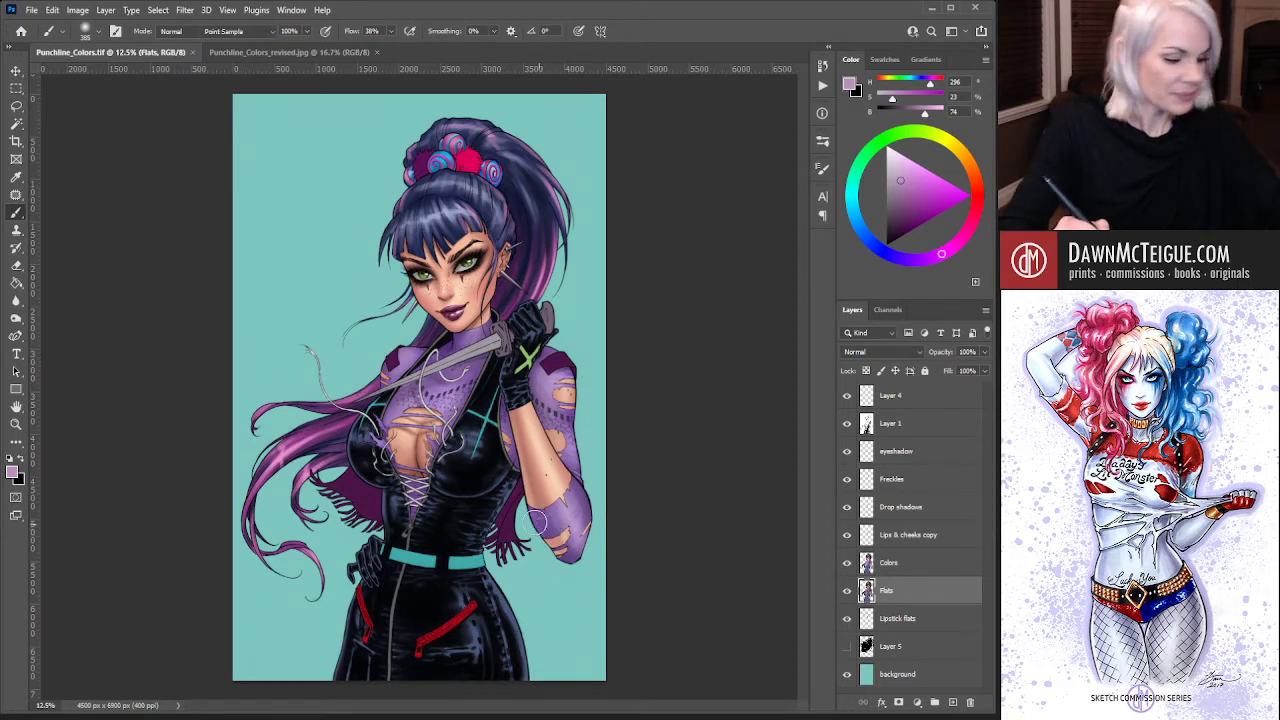
pyautogui.click(505, 595)
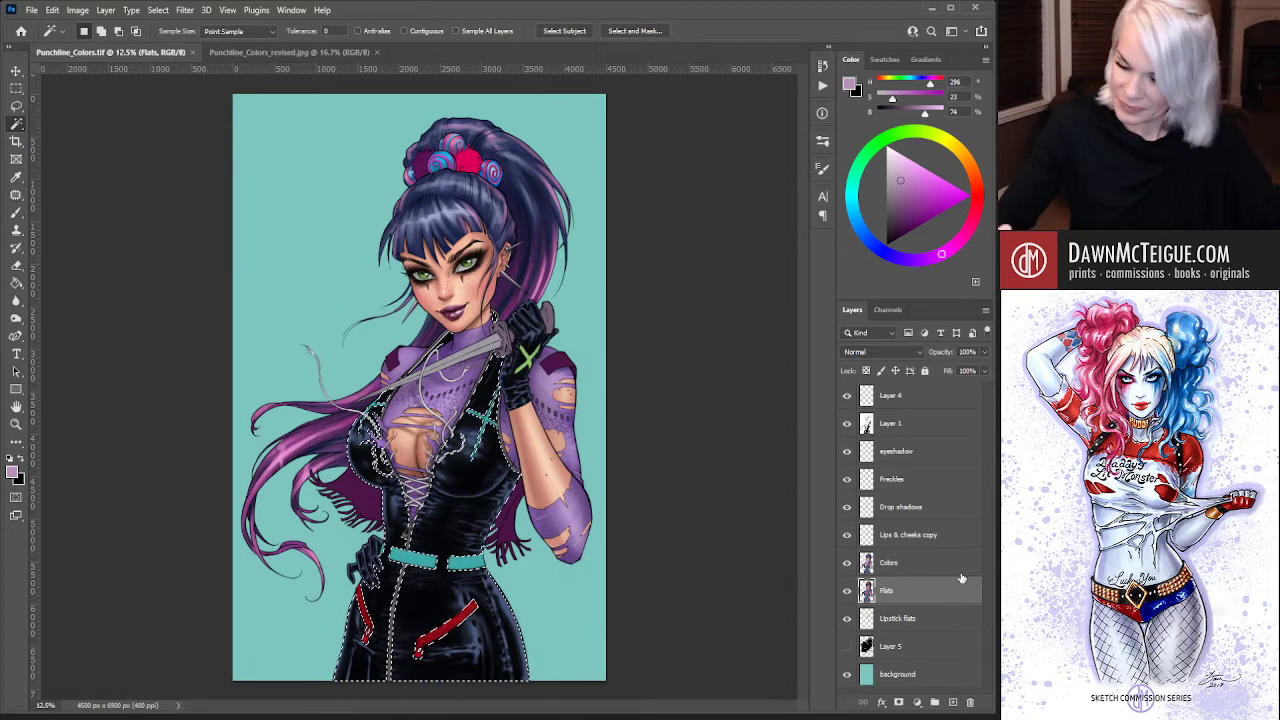
pyautogui.hotkey('alt', ']')
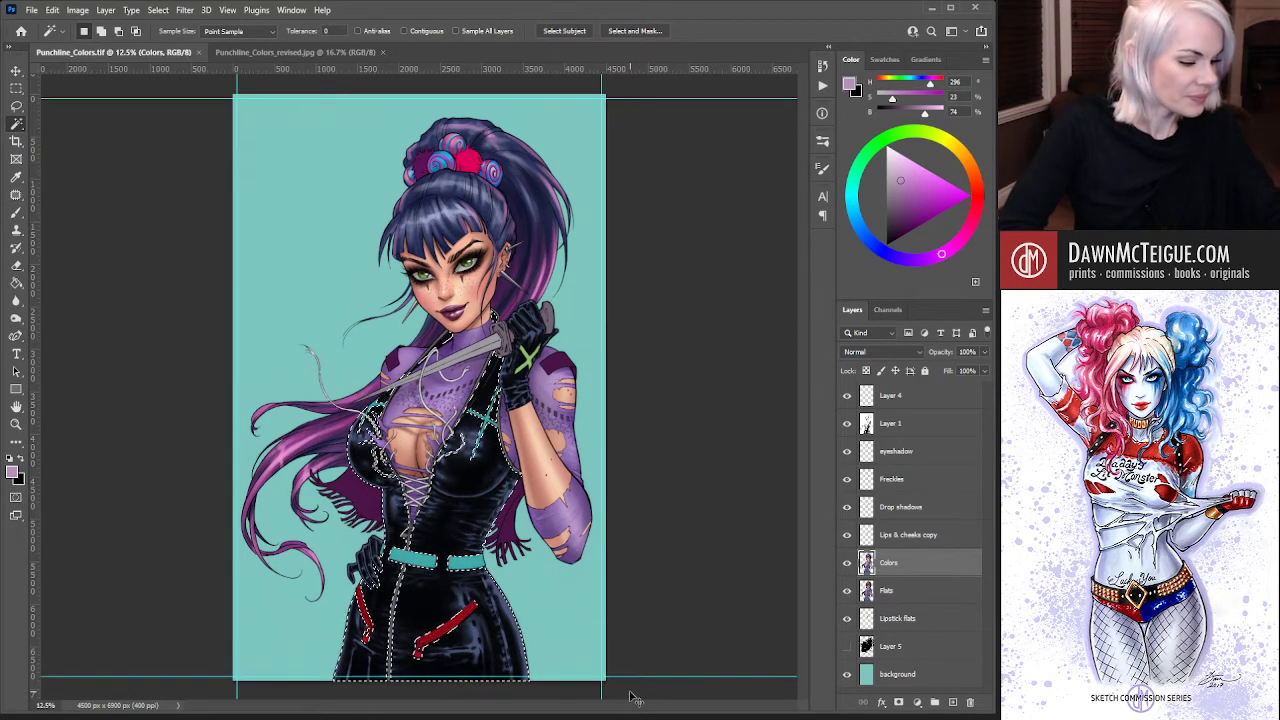
pyautogui.hotkey('ctrl', 'h')
pyautogui.press('b')
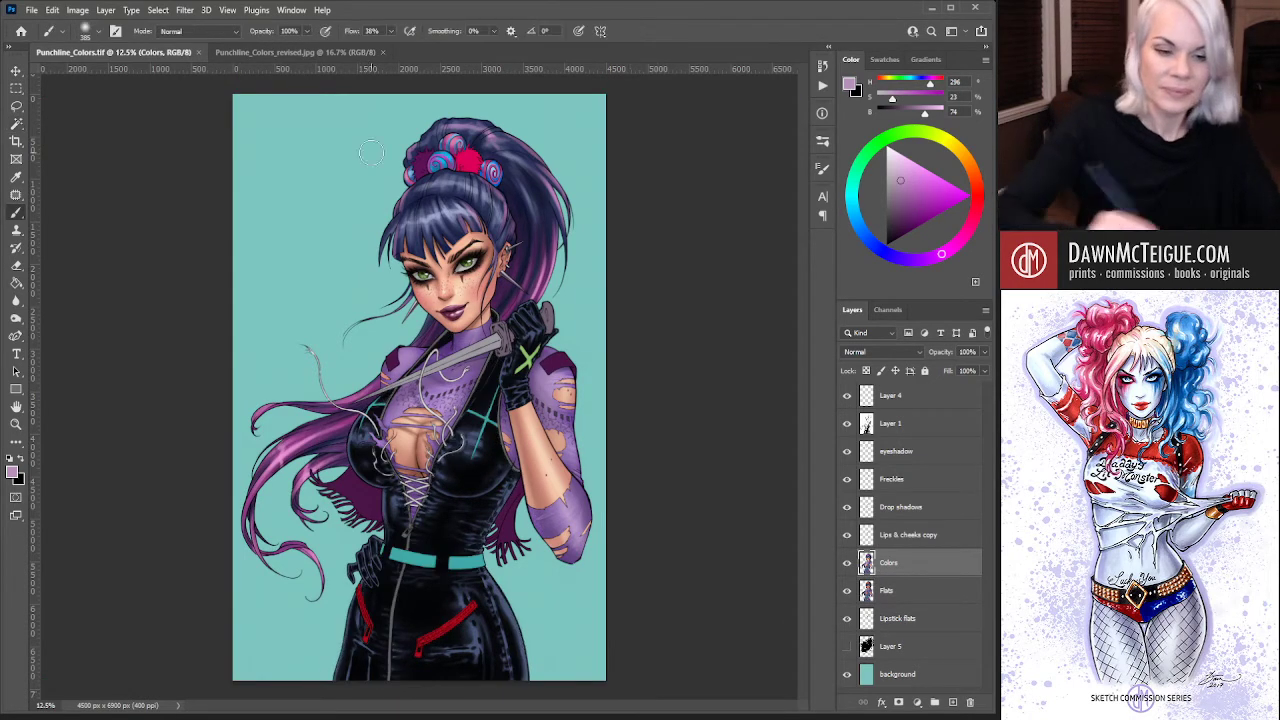
# Sample the light blue highlight from Punchline_Colors_revised.jpg and brighten the black bodysuit's highlights with hue 223, saturation 34, brightness 86
pyautogui.click(295, 52)
pyautogui.scroll(3, 261, 406)
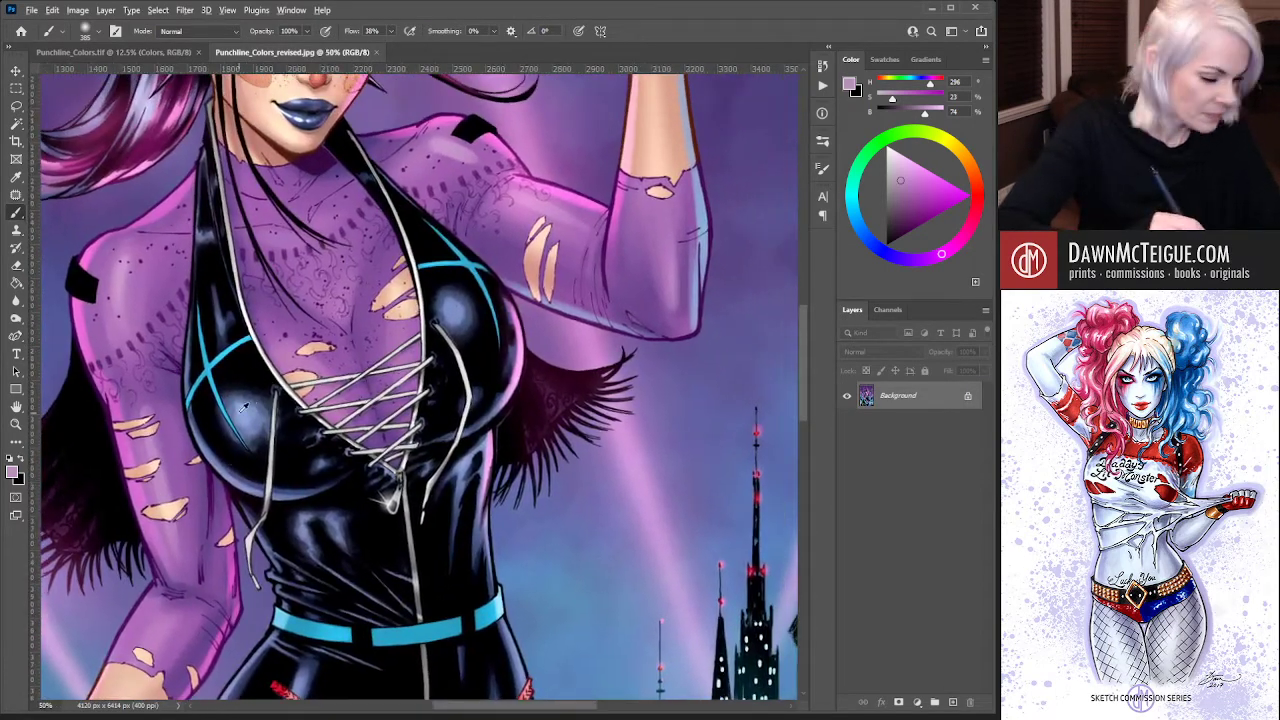
pyautogui.keyDown('alt'); pyautogui.click(287, 476); pyautogui.keyUp('alt')
pyautogui.click(146, 52)
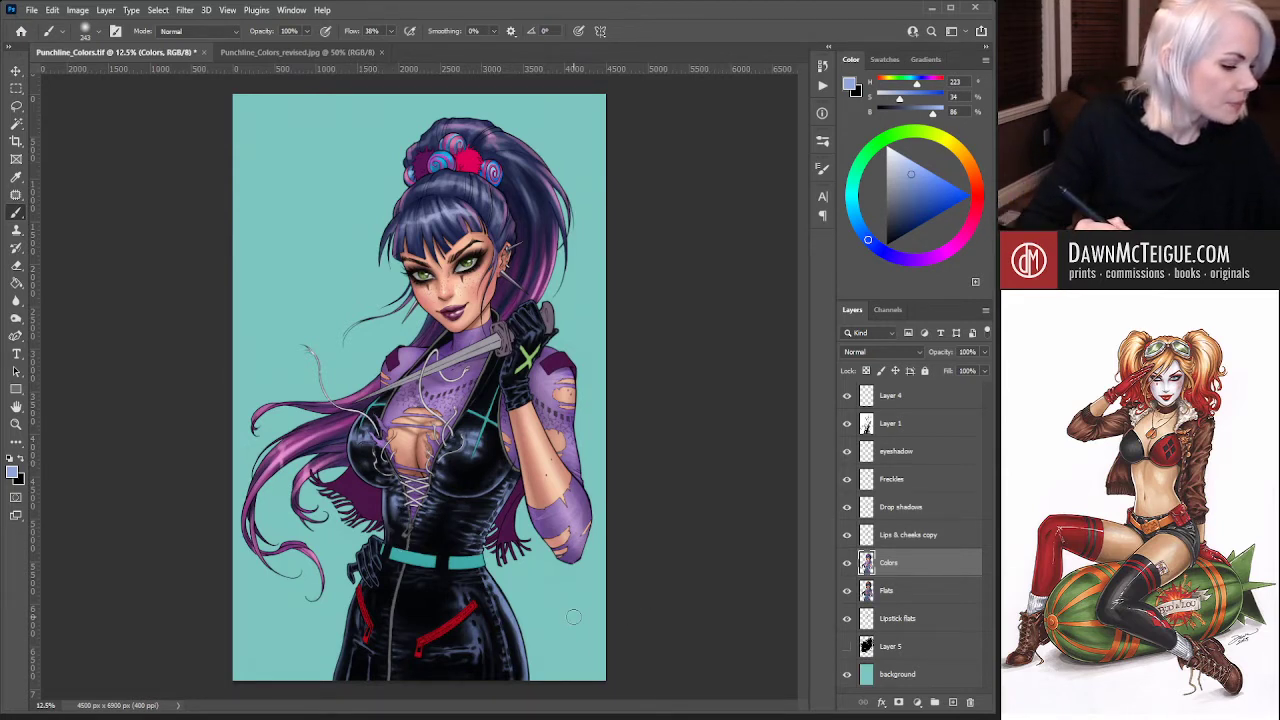
pyautogui.press('i')
pyautogui.press('b')
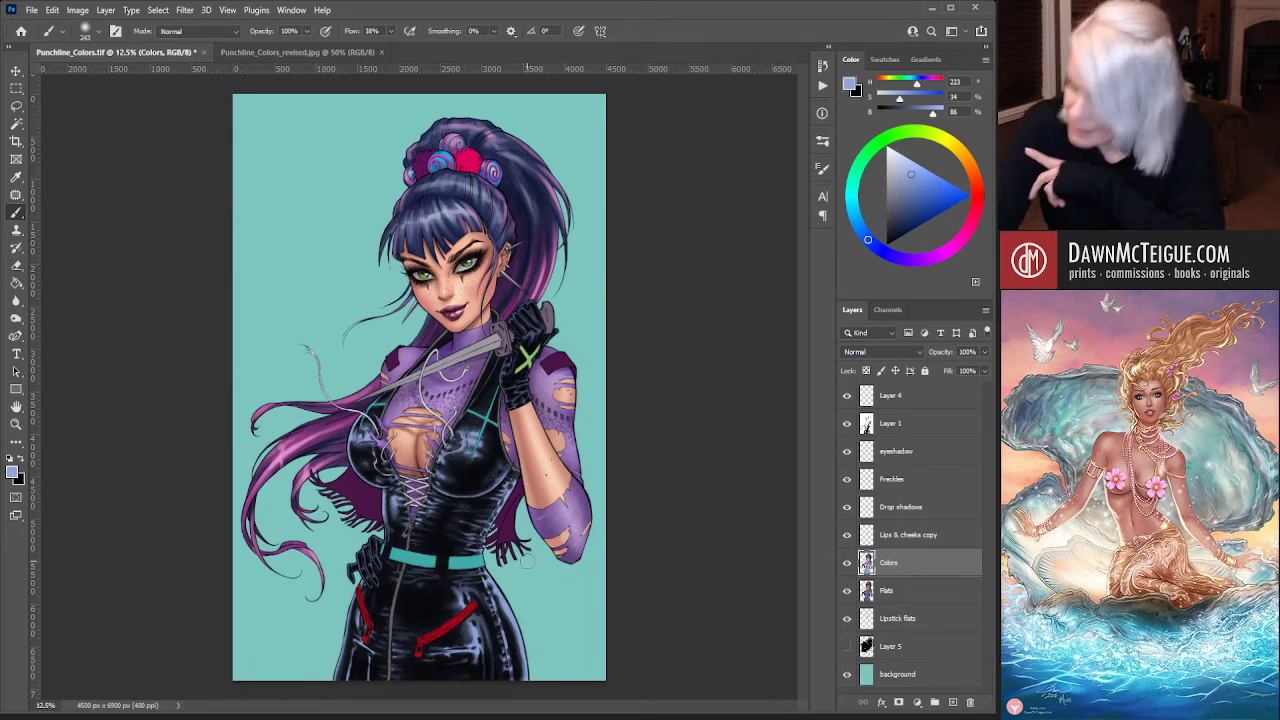
# Select the black gloves from the Flats layer, brighten their blue highlights on the Colors layer, and save the document
pyautogui.click(908, 598)
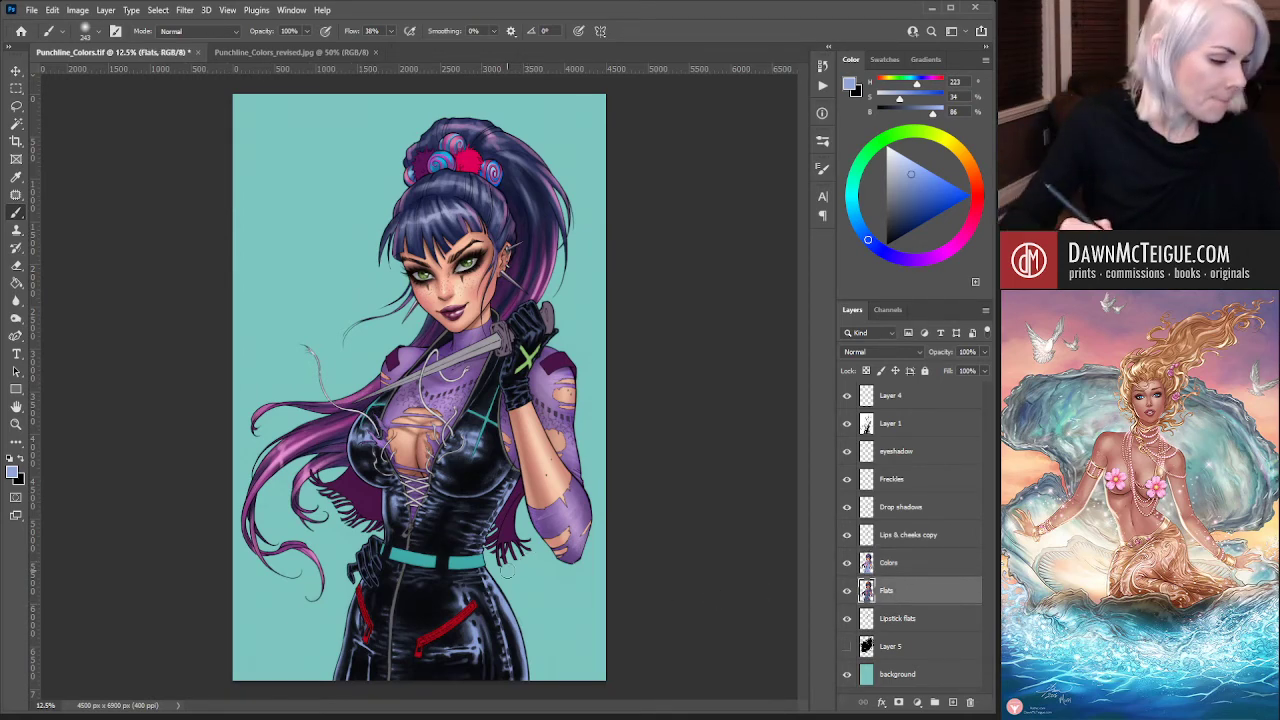
pyautogui.press('w')
pyautogui.click(432, 545)
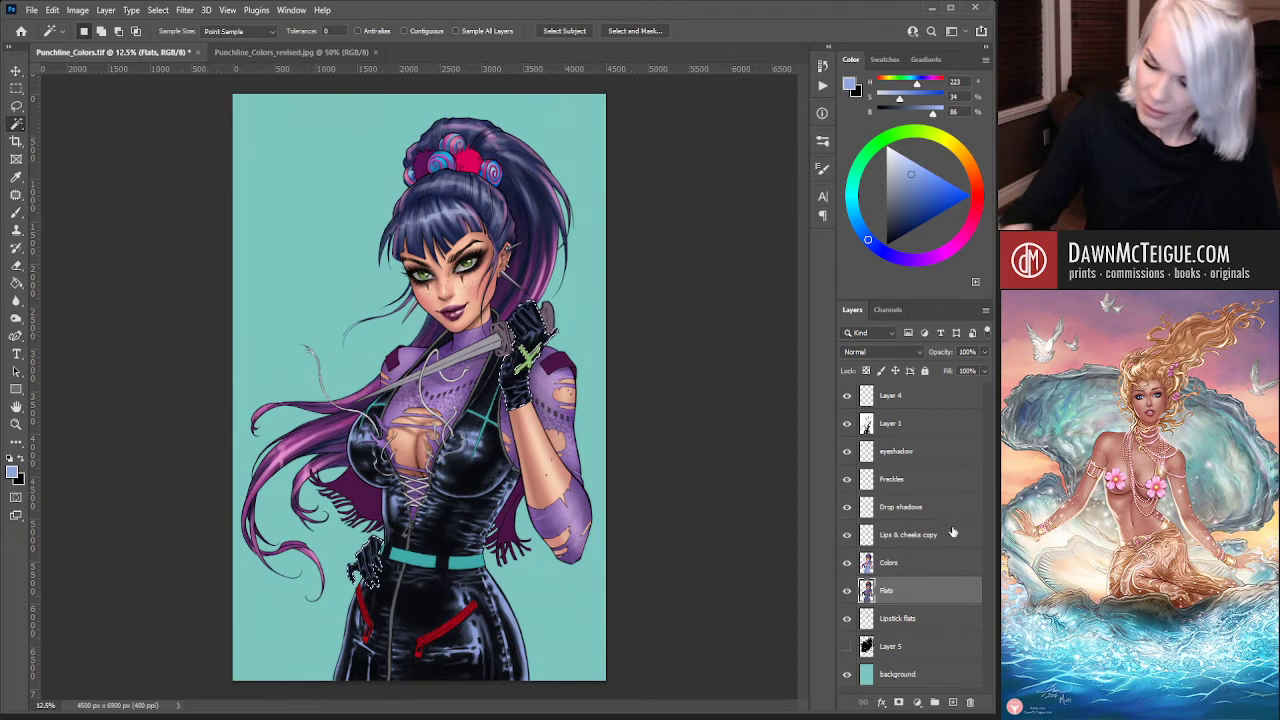
pyautogui.click(883, 565)
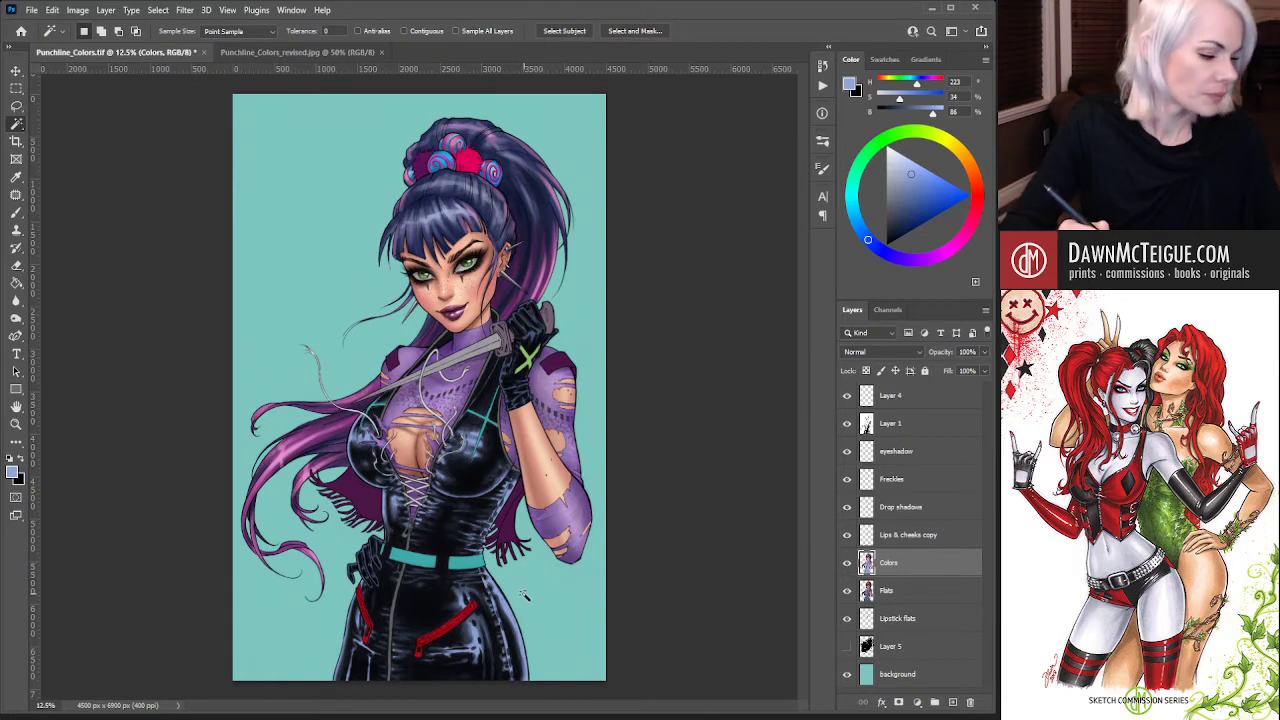
pyautogui.press('shift')
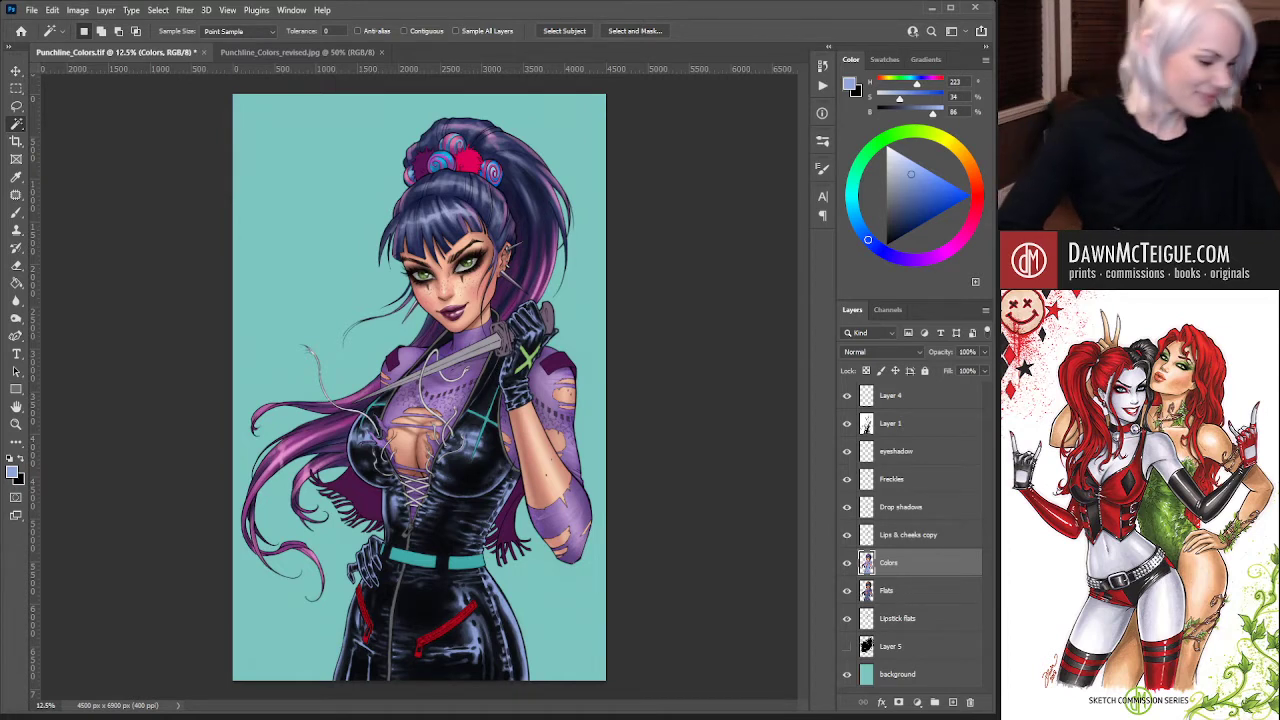
pyautogui.hotkey('ctrl', 's')
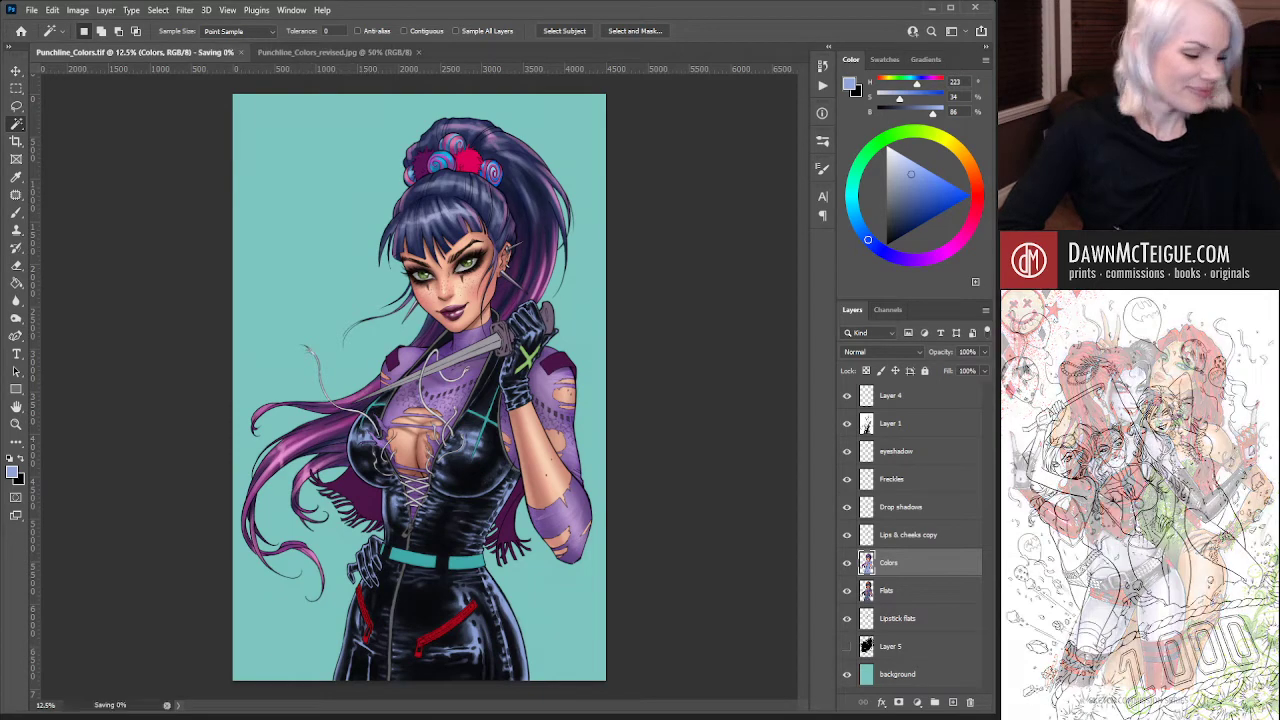
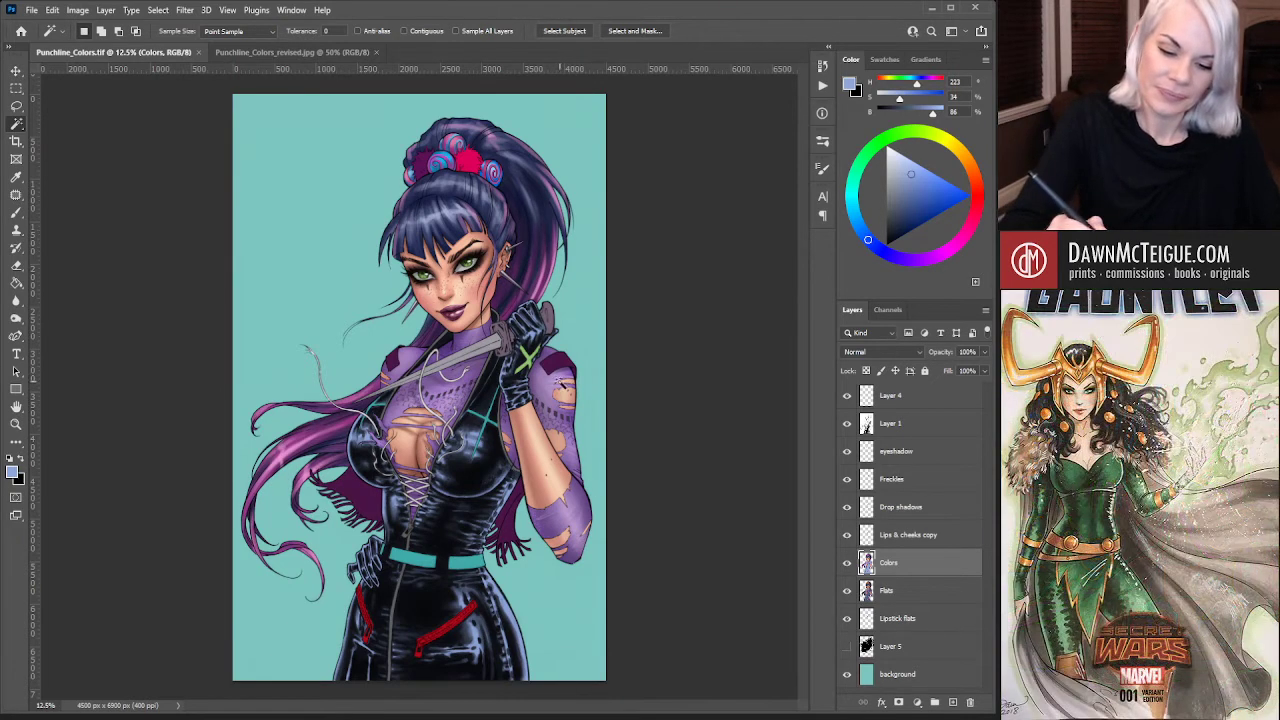
# Reselect the gloves' area and ready the Brush on the Colors layer for close-up work on the raised hand
pyautogui.scroll(3, 556, 383)
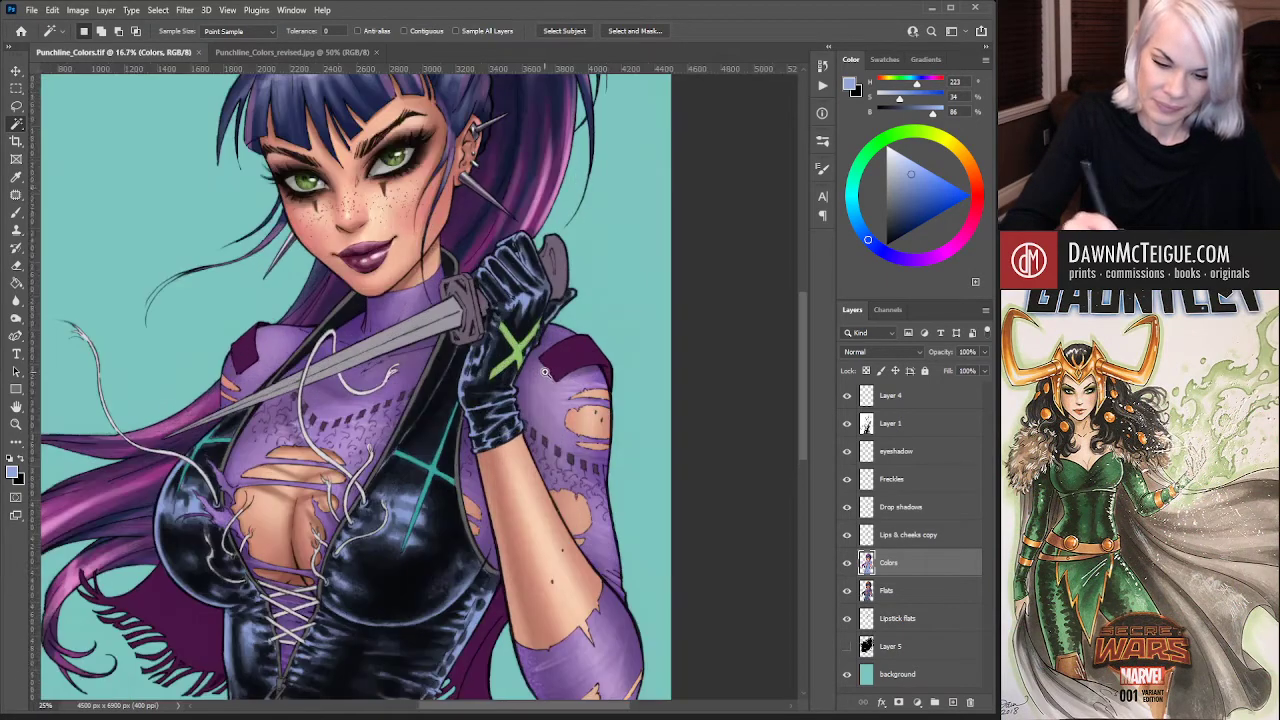
pyautogui.moveTo(502, 508); pyautogui.dragTo(559, 562)
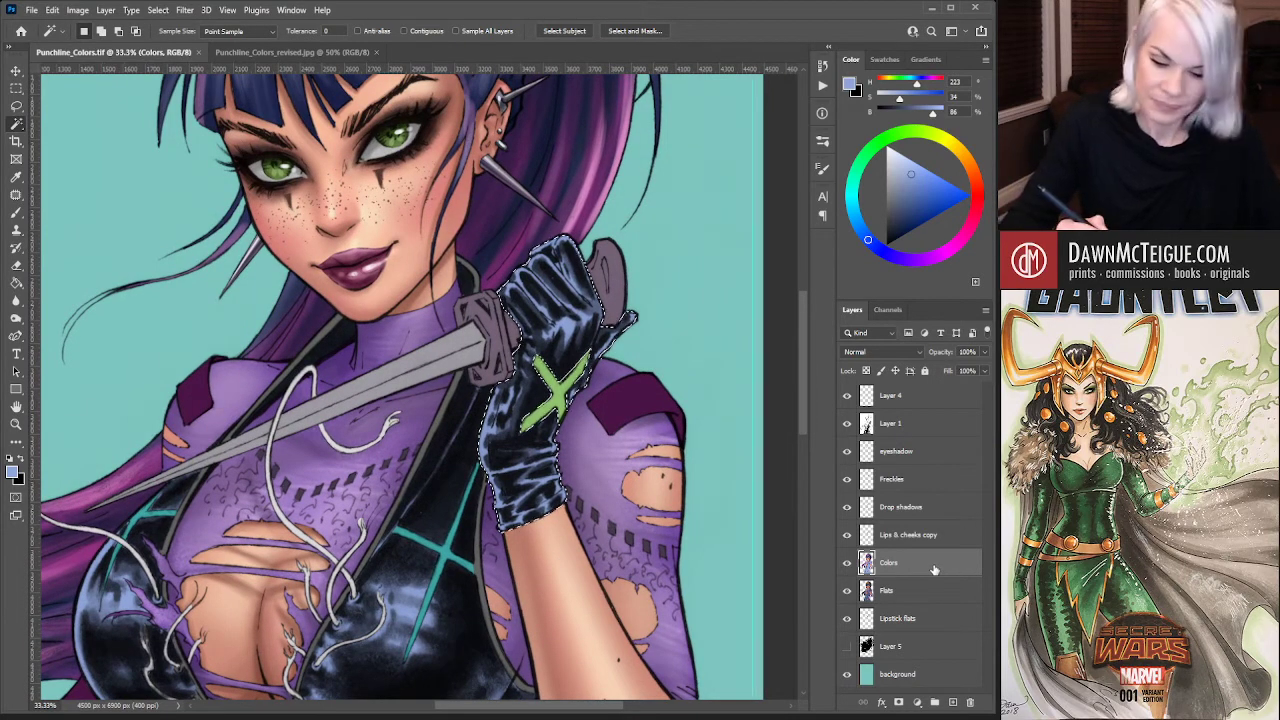
pyautogui.press('b')
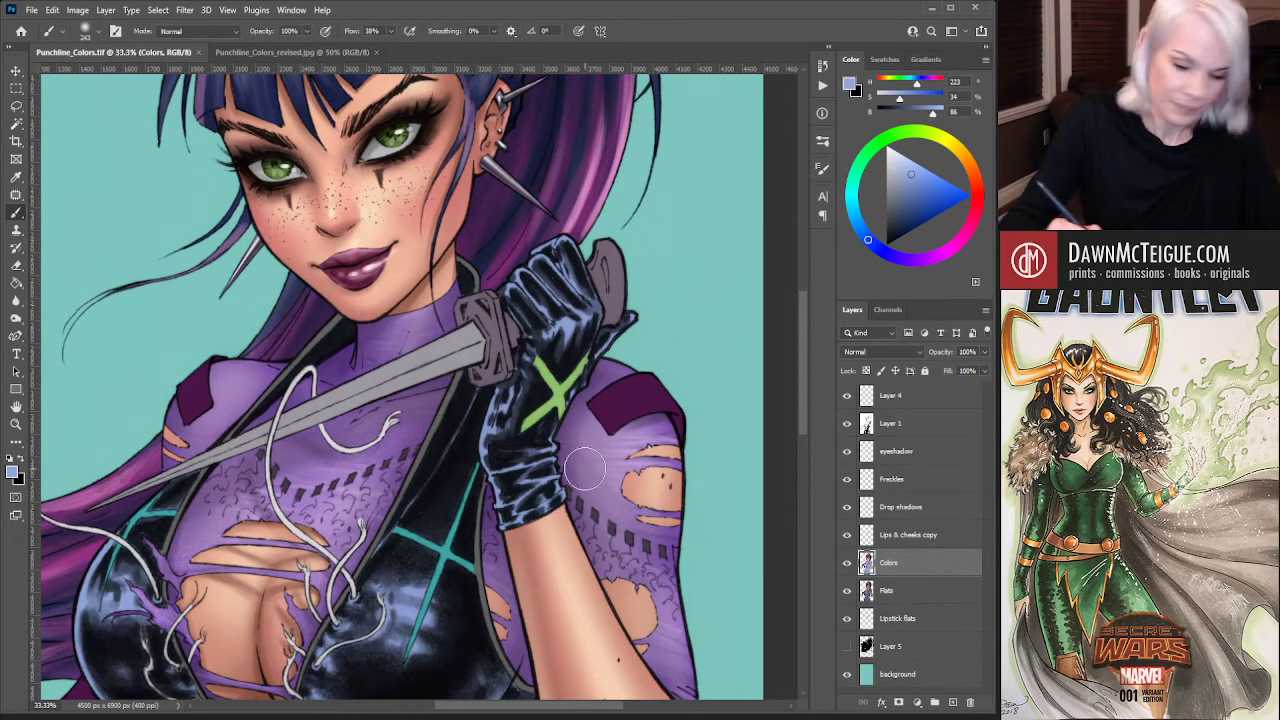
# Darken the raised glove's highlights with a dark blue Brush at hue 223, saturation 47, brightness 37, and 67% flow
pyautogui.moveTo(909, 192); pyautogui.dragTo(907, 206)
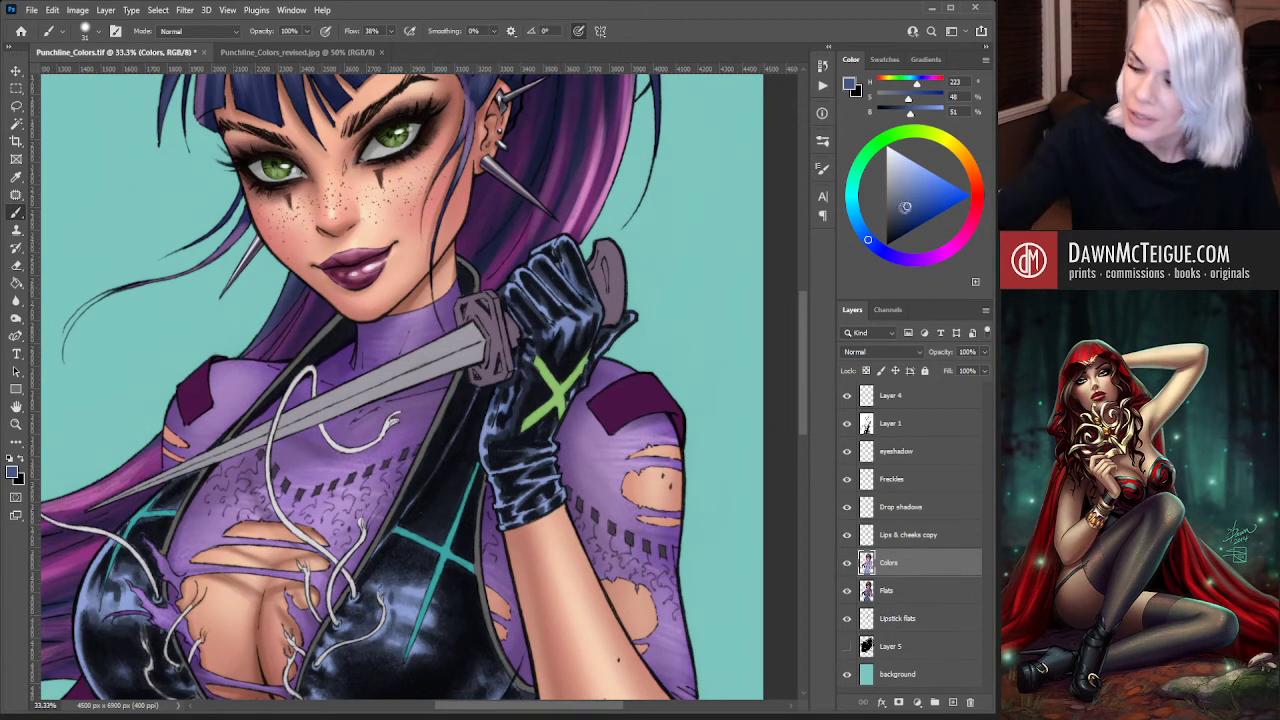
pyautogui.moveTo(905, 206); pyautogui.dragTo(902, 217)
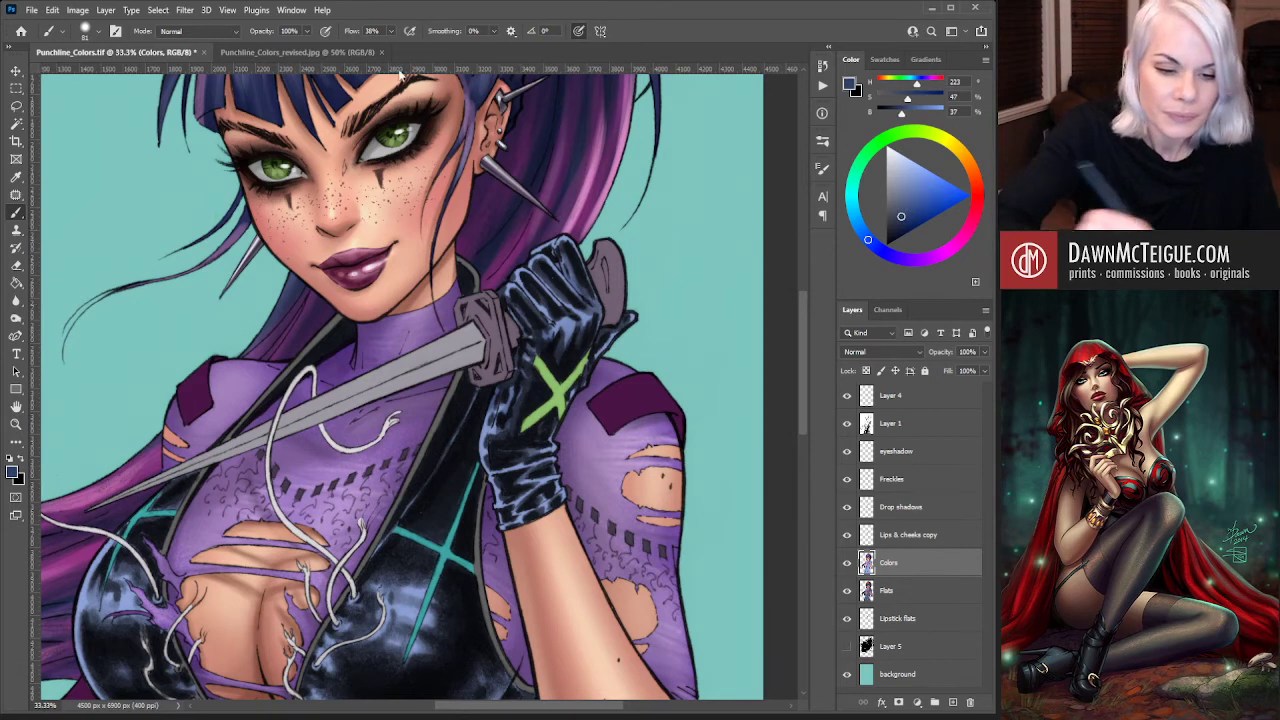
pyautogui.hotkey('shift', '6')
pyautogui.hotkey('shift', '7')
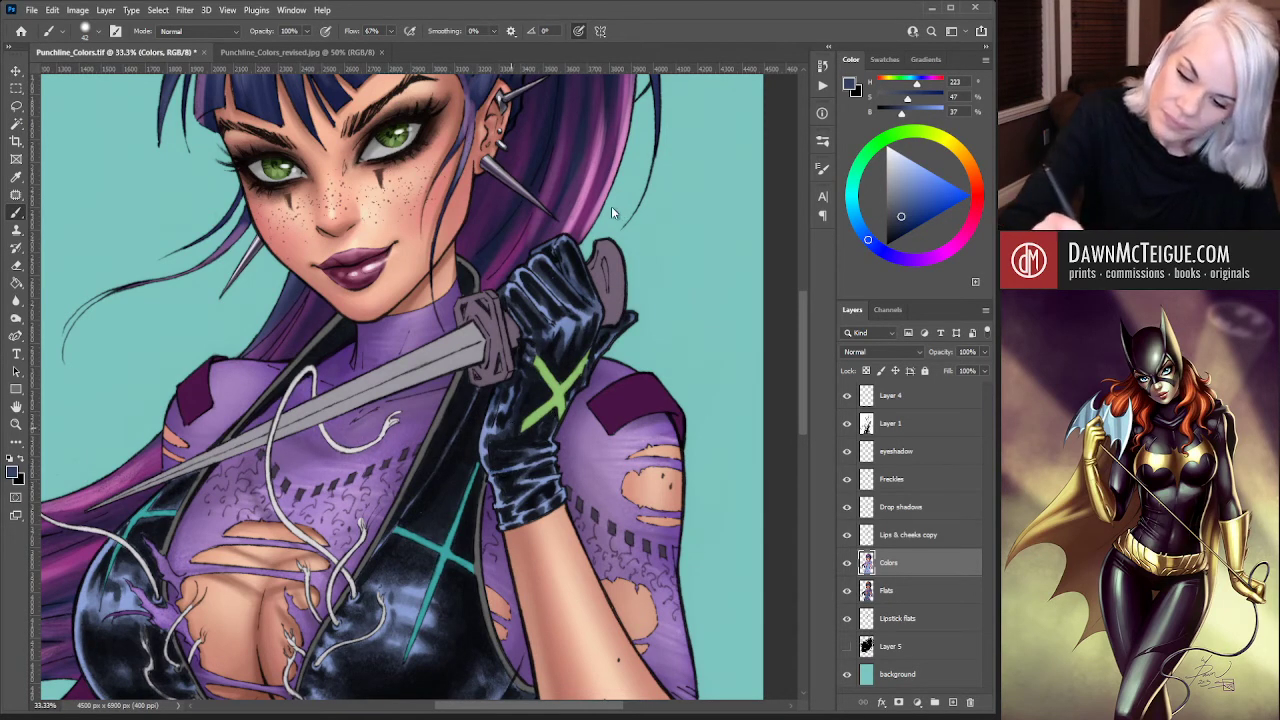
pyautogui.moveTo(490, 440)
pyautogui.mouseDown()
pyautogui.moveTo(487, 456)
pyautogui.moveTo(498, 404)
pyautogui.moveTo(498, 435)
pyautogui.mouseUp()
pyautogui.moveTo(556, 494); pyautogui.dragTo(561, 500)
pyautogui.moveTo(506, 532)
pyautogui.mouseDown()
pyautogui.moveTo(516, 525)
pyautogui.moveTo(500, 495)
pyautogui.mouseUp()
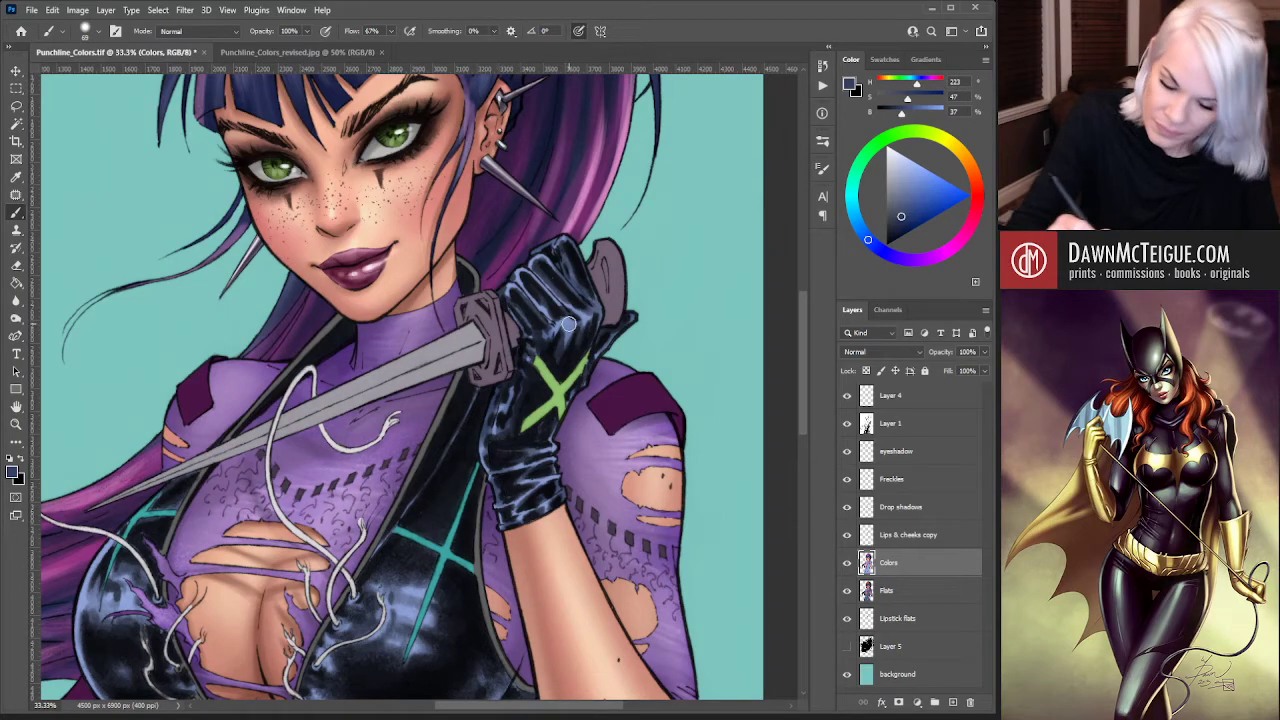
pyautogui.moveTo(561, 350)
pyautogui.mouseDown()
pyautogui.moveTo(574, 319)
pyautogui.moveTo(578, 331)
pyautogui.moveTo(534, 270)
pyautogui.moveTo(522, 281)
pyautogui.moveTo(542, 311)
pyautogui.moveTo(558, 294)
pyautogui.moveTo(587, 327)
pyautogui.moveTo(607, 299)
pyautogui.mouseUp()
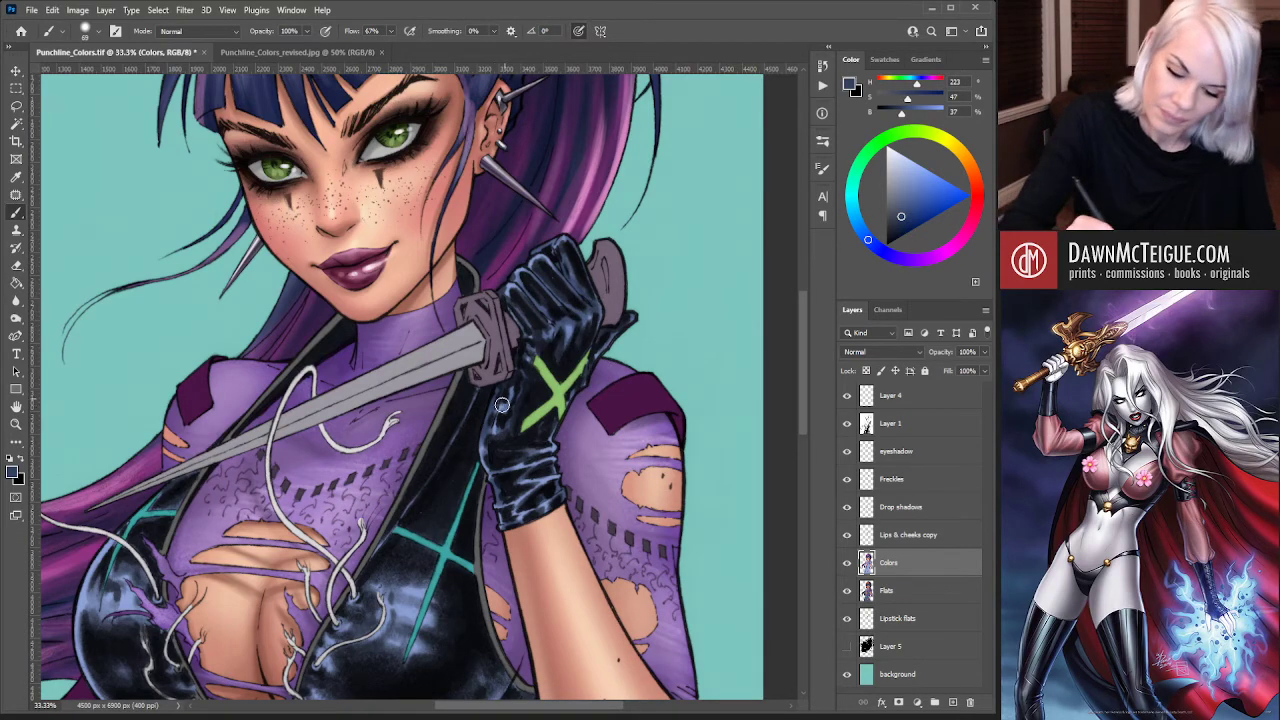
# Tone down the highlights on the fingers of the gloved hand resting on the hip with the same dark blue
pyautogui.moveTo(566, 625); pyautogui.dragTo(514, 376)
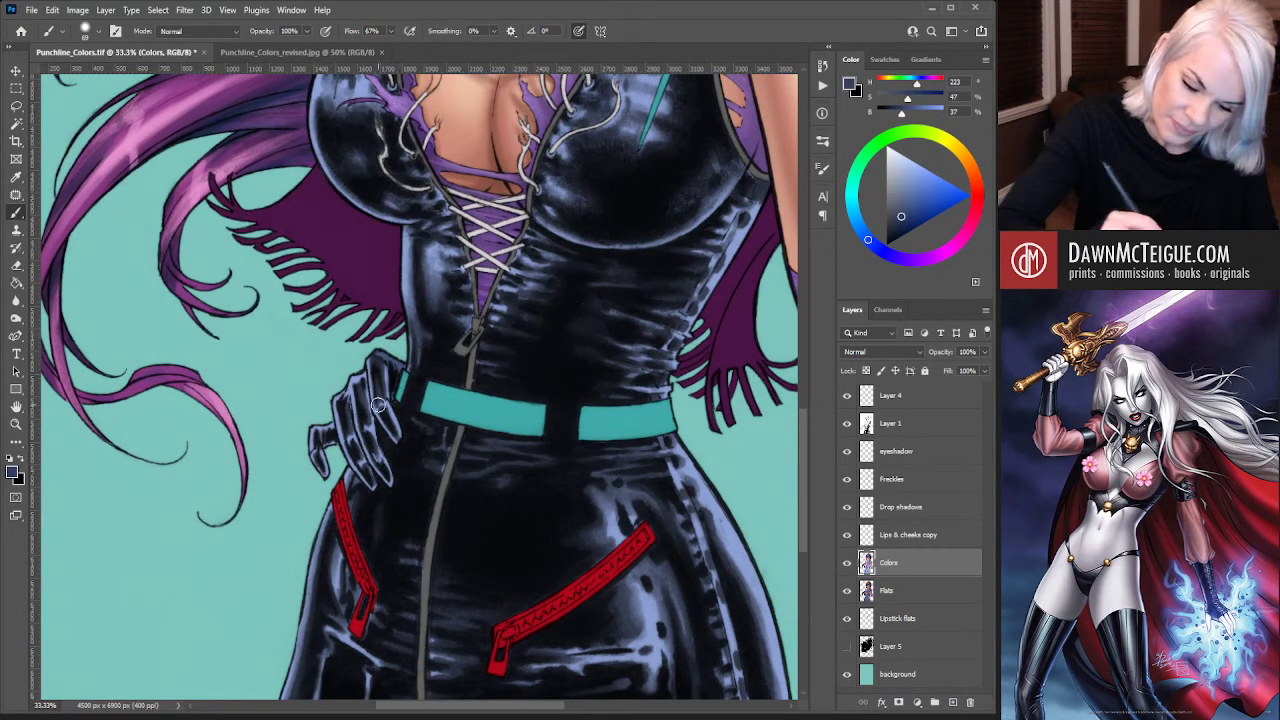
pyautogui.moveTo(357, 370); pyautogui.dragTo(400, 490)
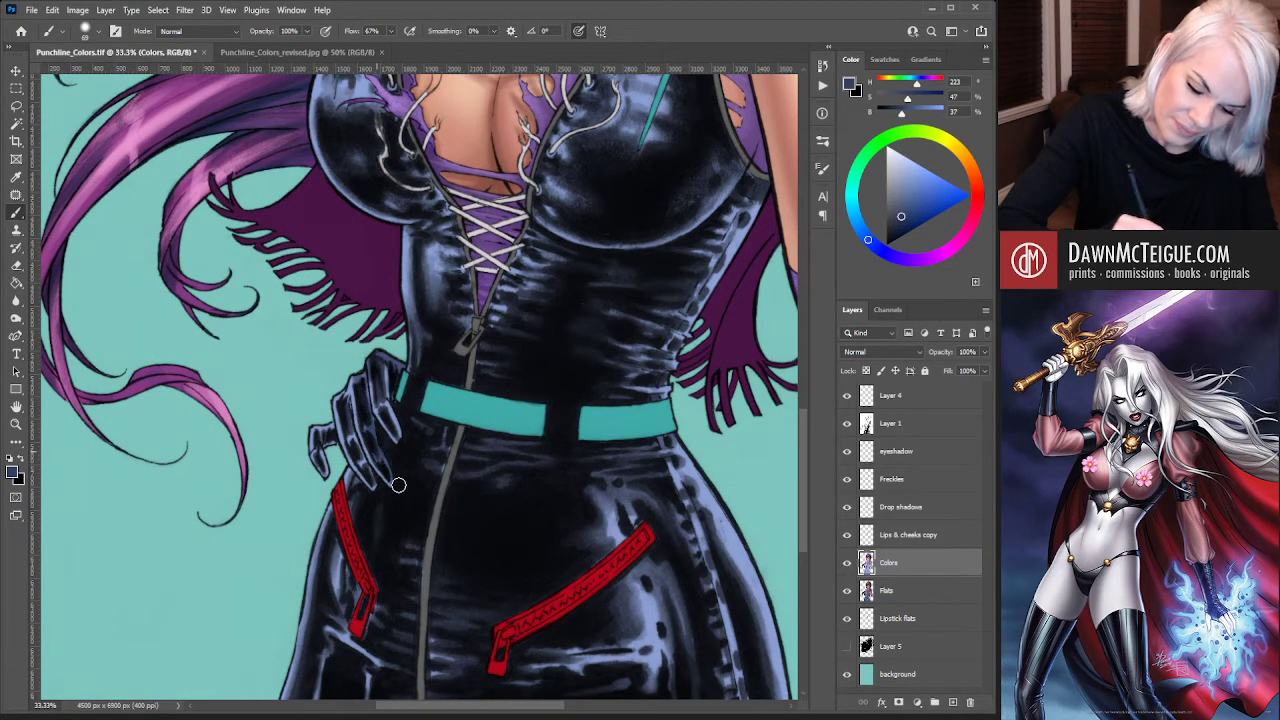
pyautogui.moveTo(378, 392); pyautogui.dragTo(402, 488)
pyautogui.moveTo(398, 440)
pyautogui.mouseDown()
pyautogui.moveTo(387, 372)
pyautogui.moveTo(390, 400)
pyautogui.moveTo(355, 407)
pyautogui.moveTo(348, 379)
pyautogui.moveTo(376, 481)
pyautogui.moveTo(316, 426)
pyautogui.mouseUp()
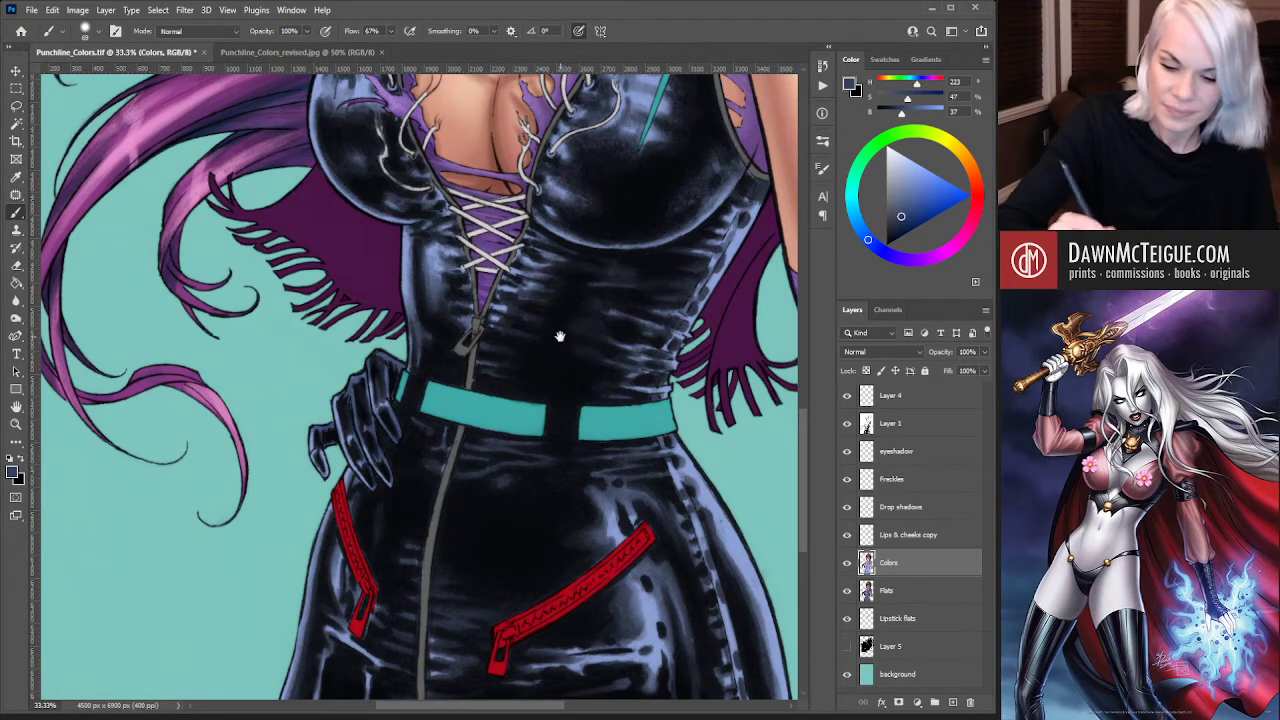
# Sample the light blue highlight at hue 223, saturation 28, brightness 82 and touch up the brightest accents on both gloves
pyautogui.moveTo(559, 336); pyautogui.dragTo(394, 561)
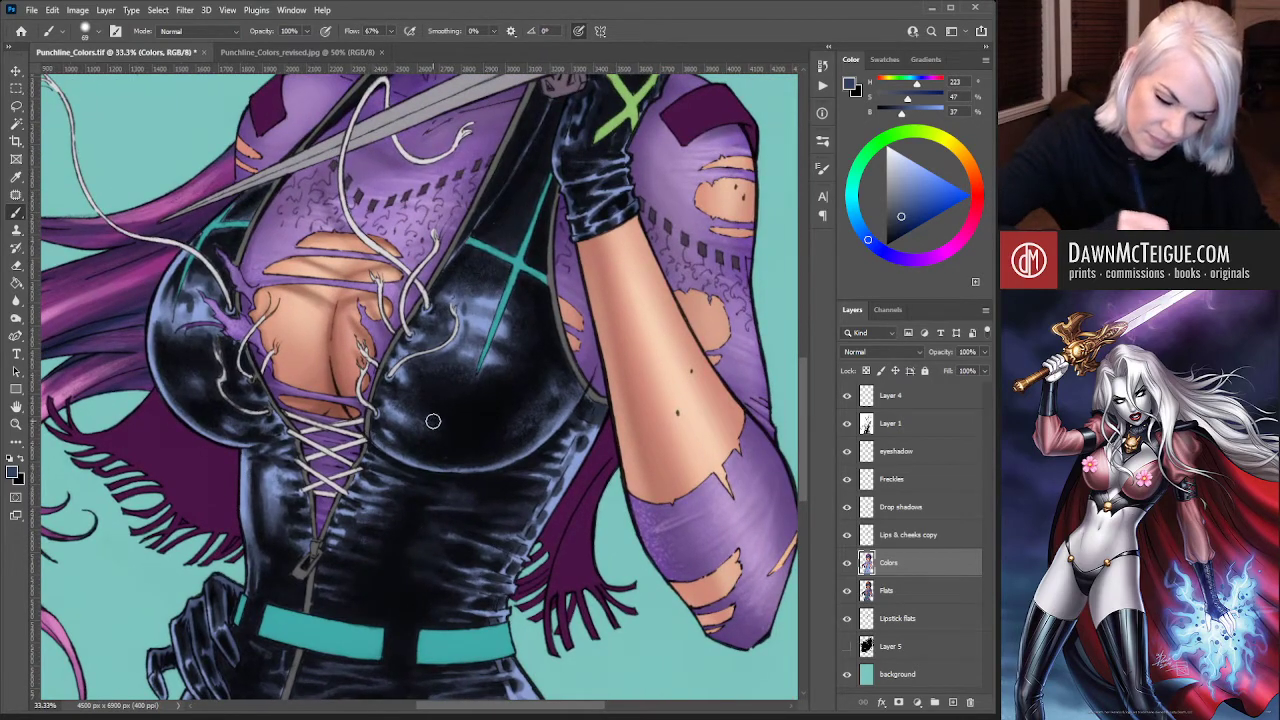
pyautogui.moveTo(612, 262); pyautogui.dragTo(585, 516)
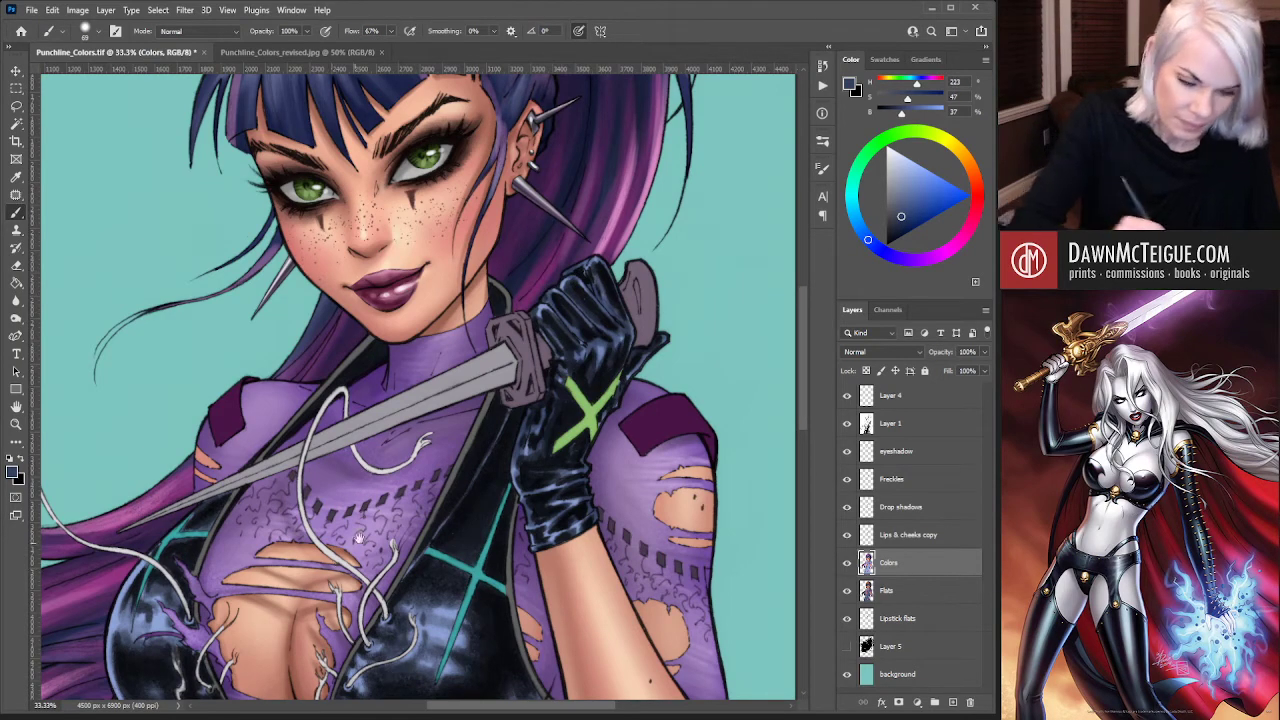
pyautogui.moveTo(360, 537); pyautogui.dragTo(489, 375)
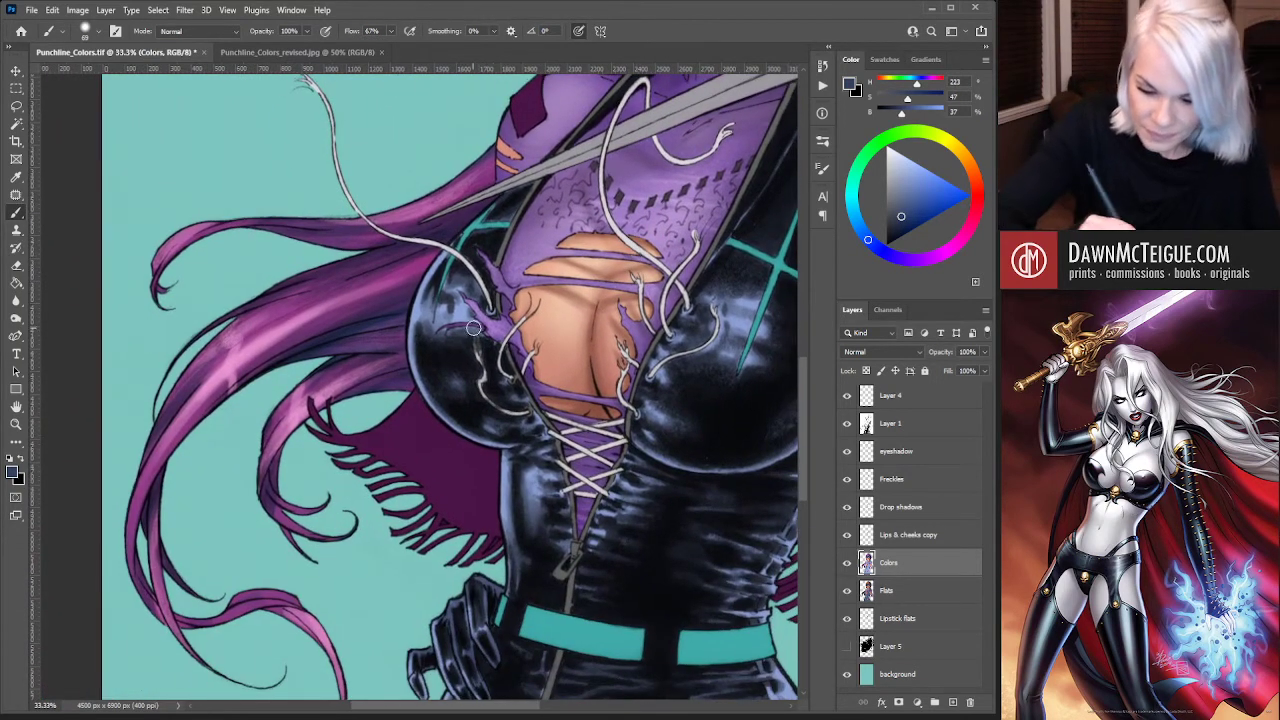
pyautogui.moveTo(516, 444); pyautogui.dragTo(406, 294)
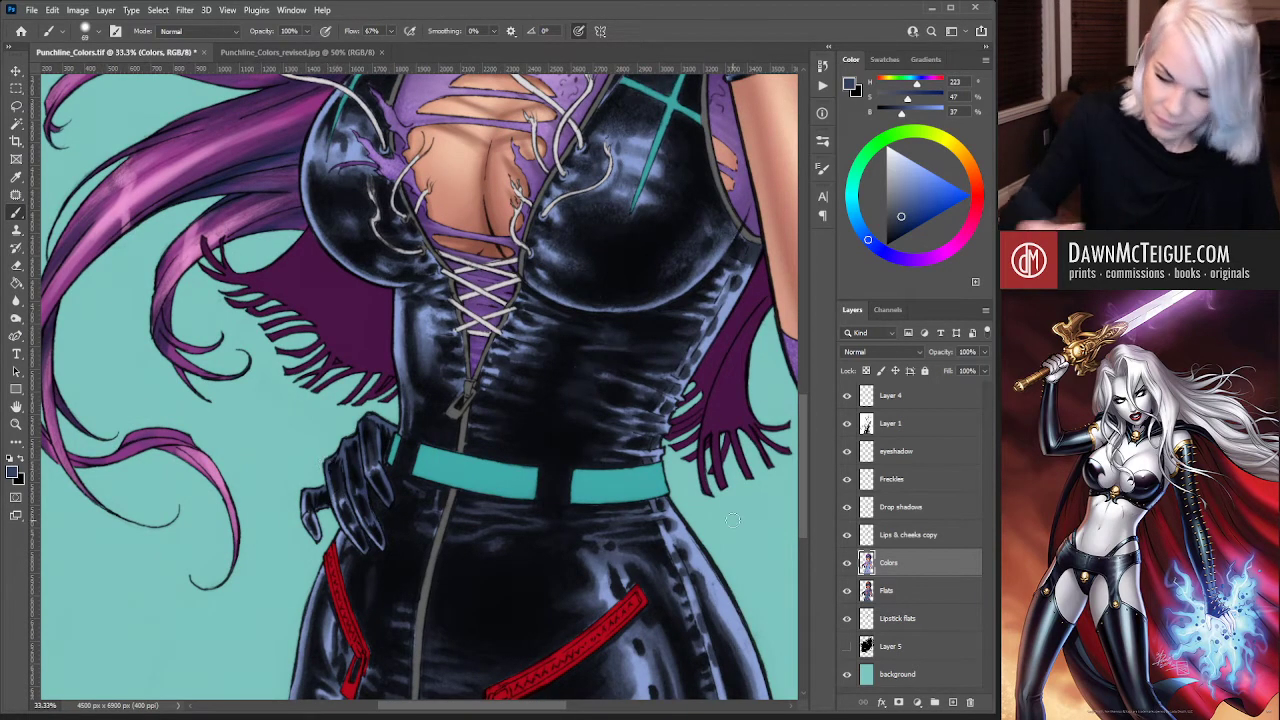
pyautogui.keyDown('alt'); pyautogui.click(330, 480); pyautogui.keyUp('alt')
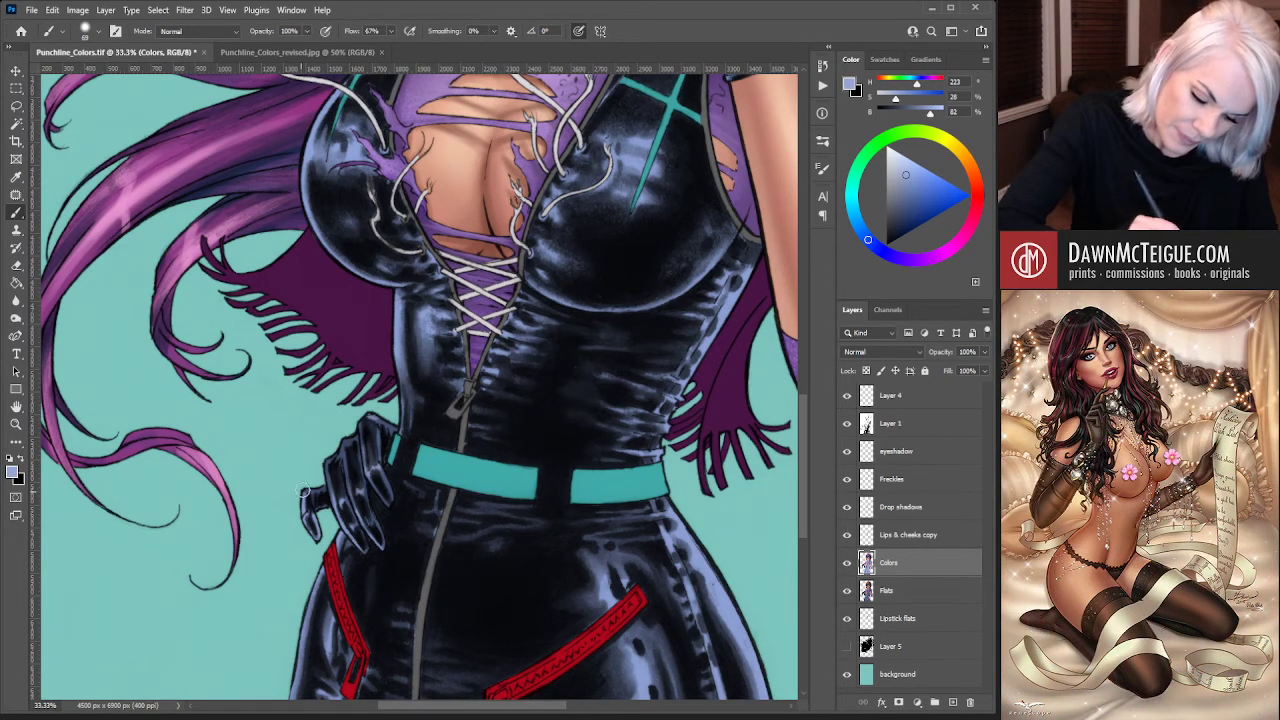
pyautogui.moveTo(320, 494); pyautogui.dragTo(465, 545)
pyautogui.moveTo(477, 390); pyautogui.dragTo(552, 364)
pyautogui.moveTo(516, 467); pyautogui.dragTo(503, 481)
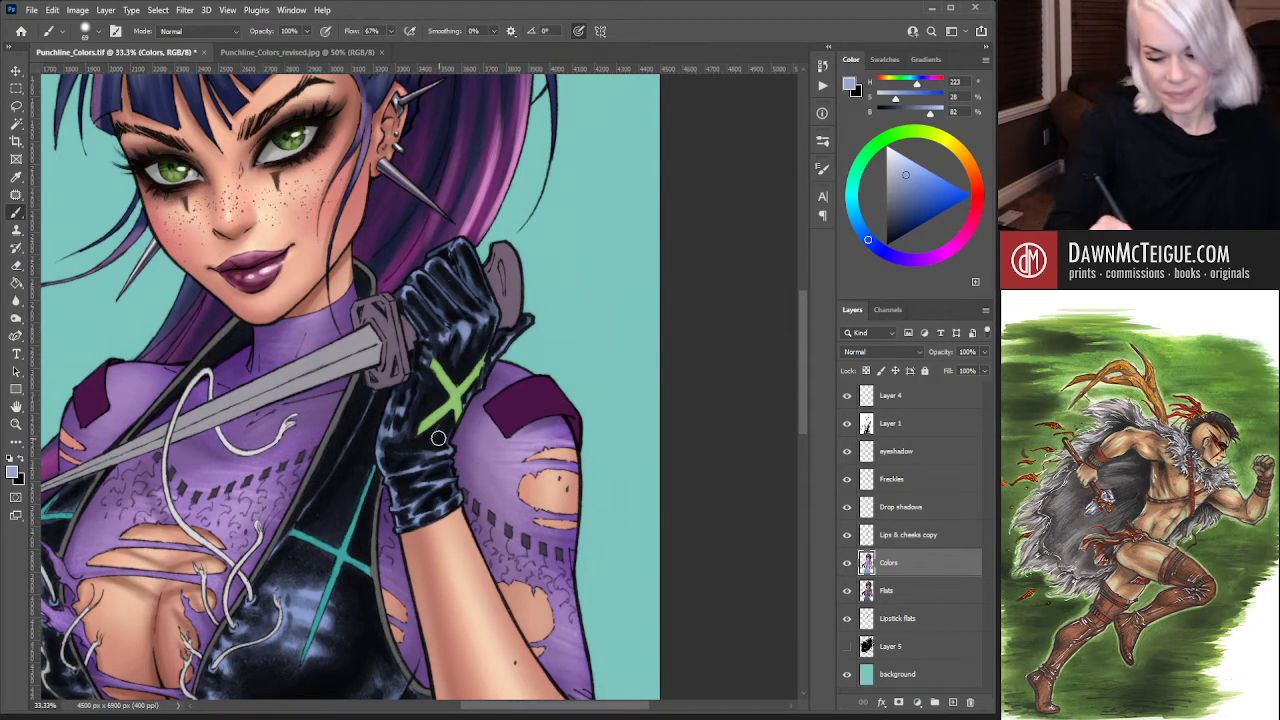
# Select the gray zipper and bodysuit trim from the Flats layer, hide the selection edges, and return to the Colors layer with the Brush
pyautogui.scroll(-3, 515, 323)
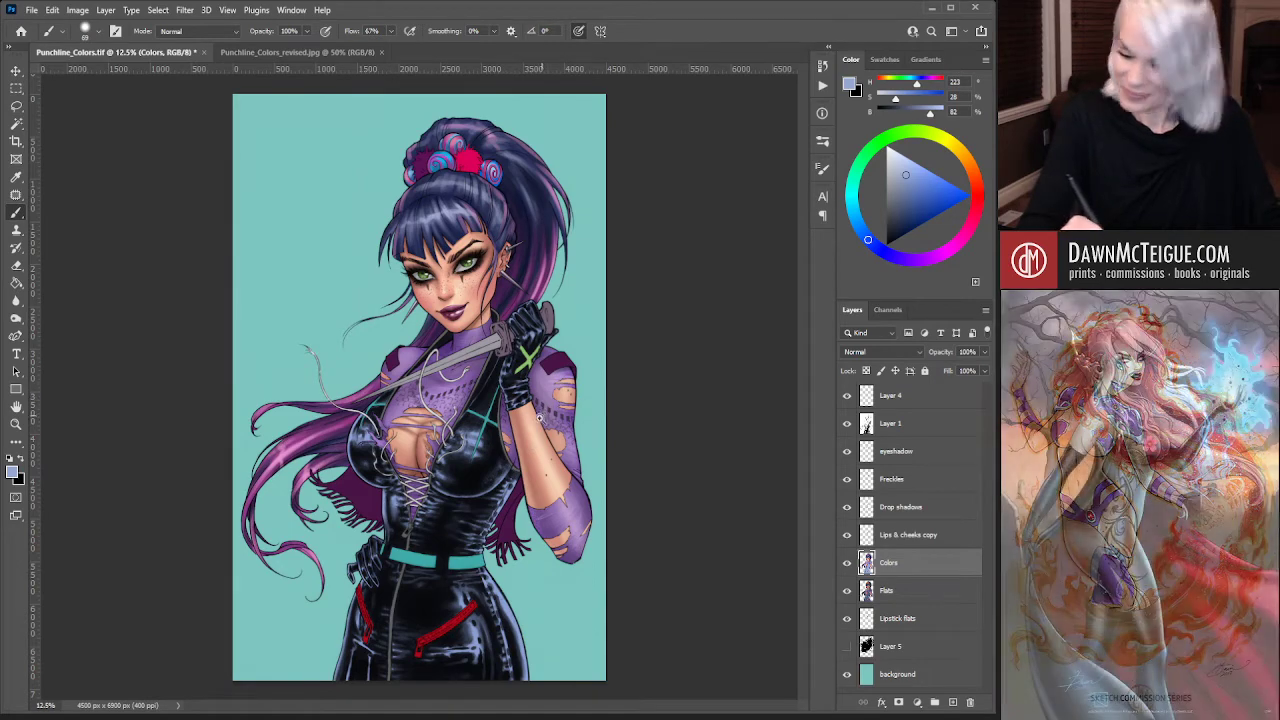
pyautogui.scroll(3, 542, 417)
pyautogui.moveTo(513, 476); pyautogui.dragTo(532, 440)
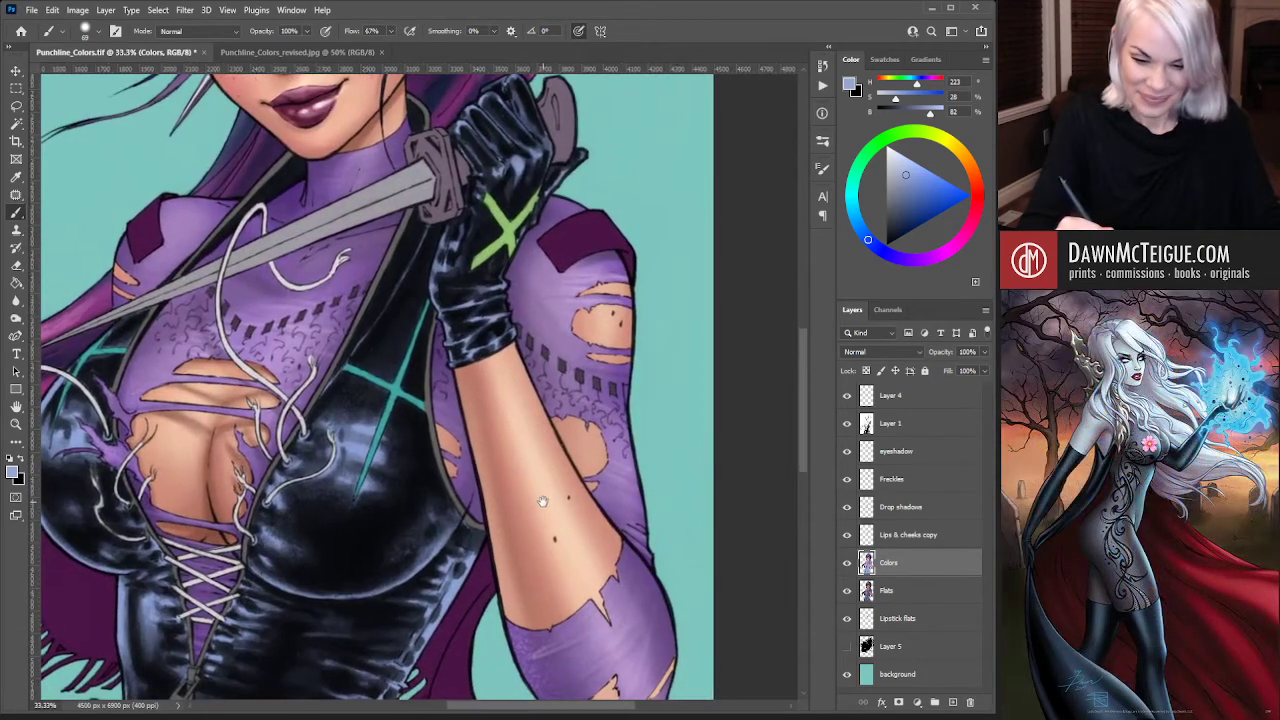
pyautogui.moveTo(470, 690); pyautogui.dragTo(528, 576)
pyautogui.moveTo(492, 637); pyautogui.dragTo(583, 375)
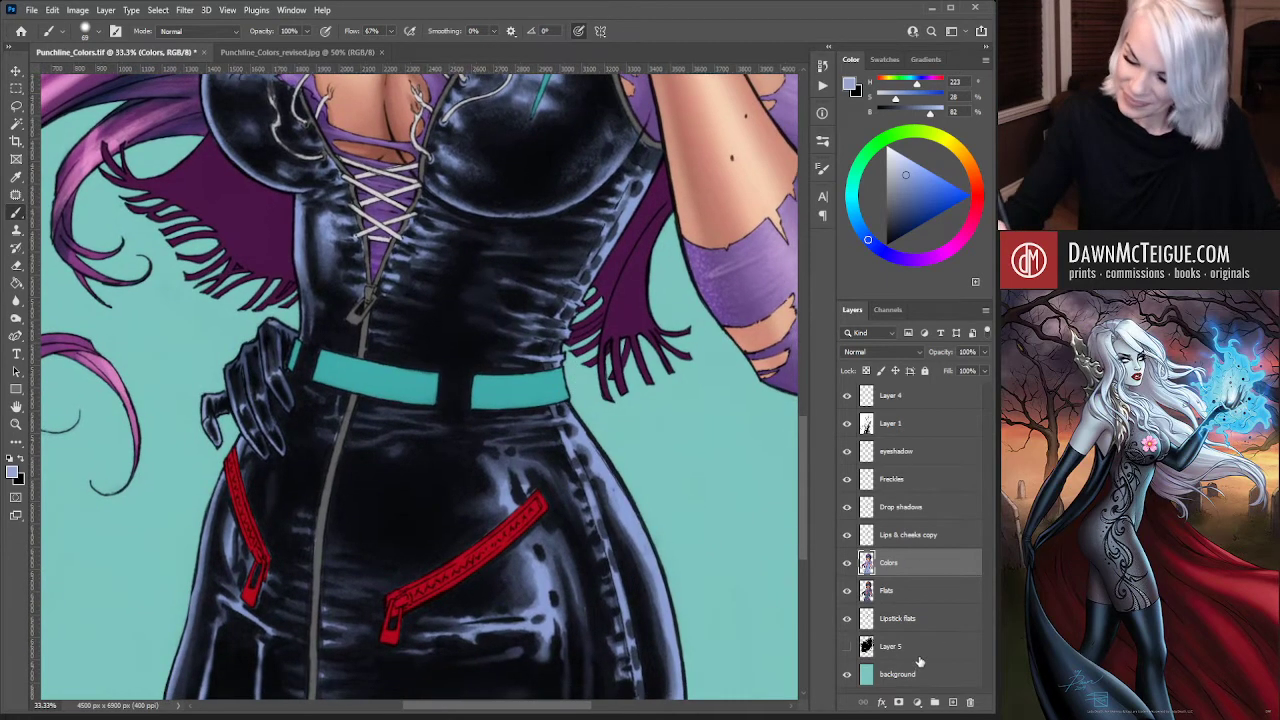
pyautogui.click(926, 594)
pyautogui.press('w')
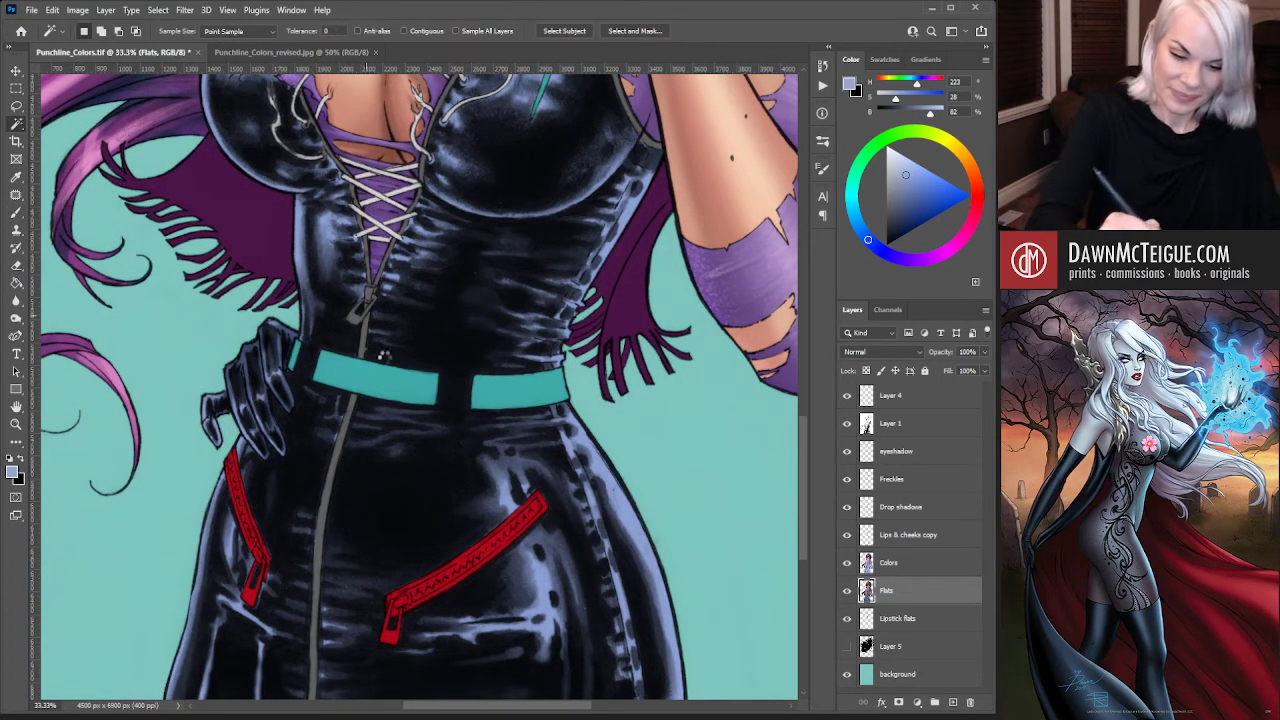
pyautogui.moveTo(508, 286); pyautogui.dragTo(477, 557)
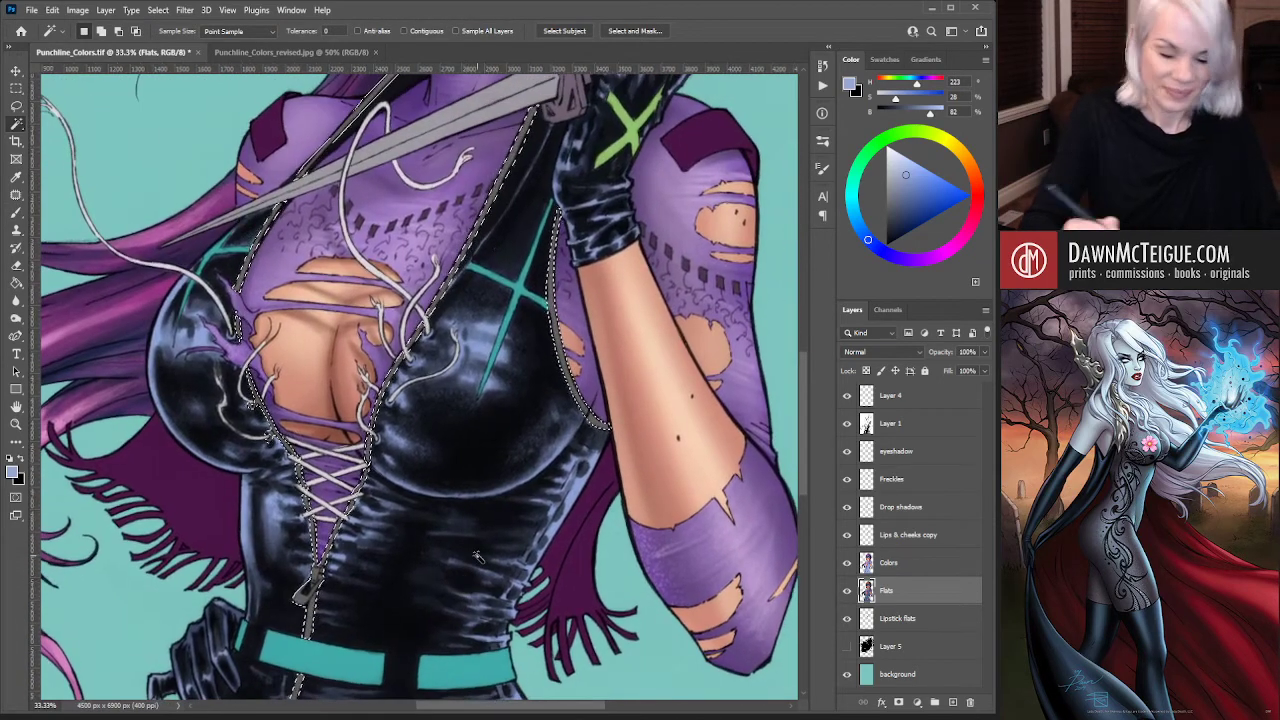
pyautogui.hotkey('ctrl', 'd')
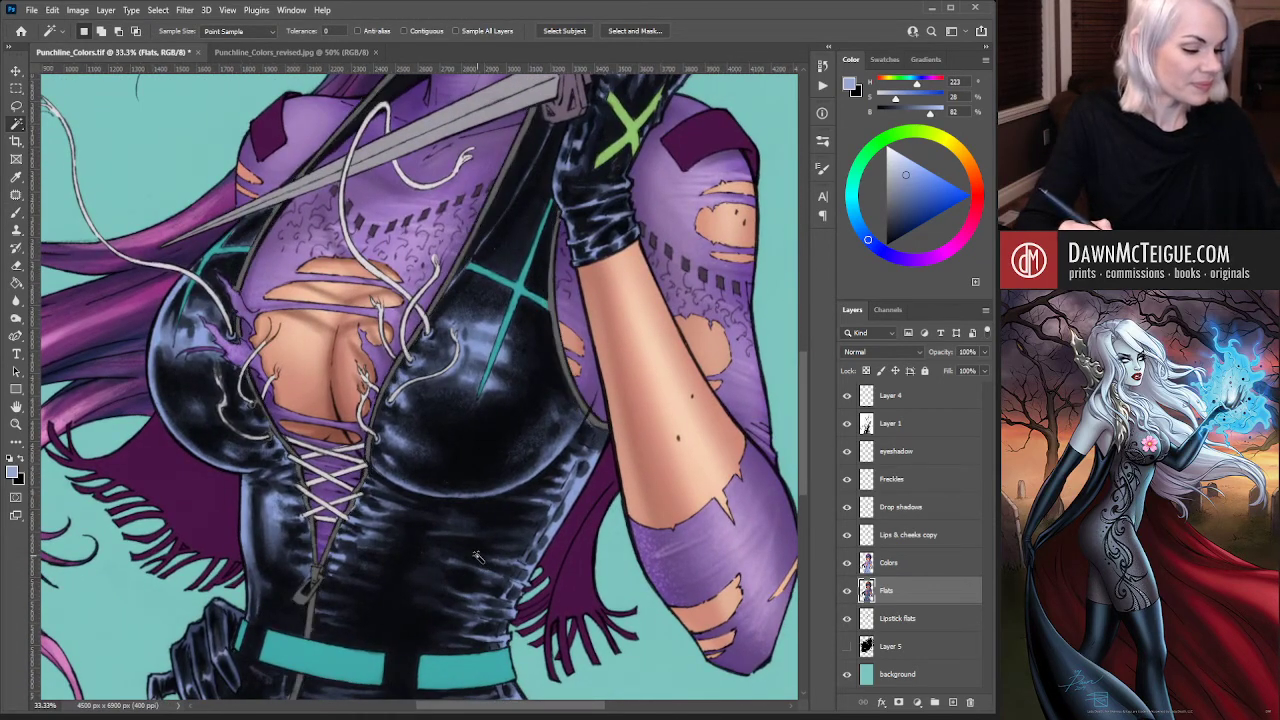
pyautogui.press('b')
pyautogui.click(902, 563)
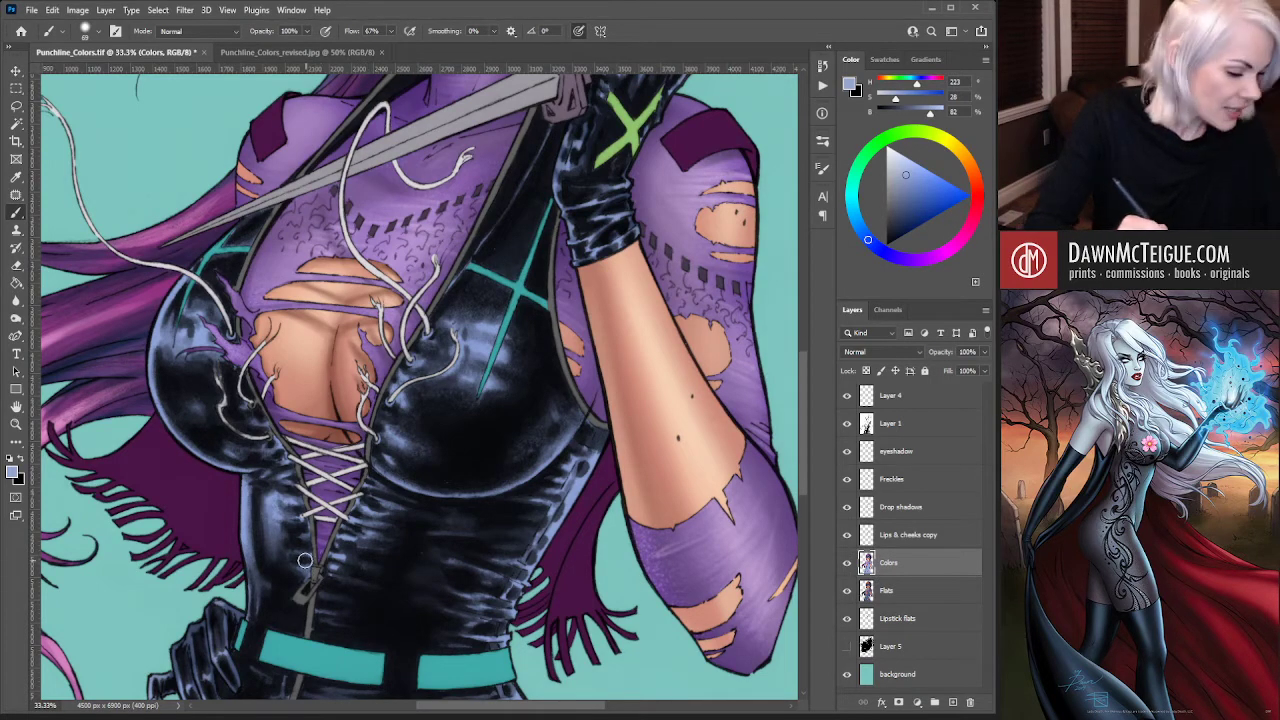
# Sample the zipper's gray and mix a dark bluish gray brush color with hue 226, saturation 5, brightness 32
pyautogui.keyDown('alt'); pyautogui.click(290, 590); pyautogui.keyUp('alt')
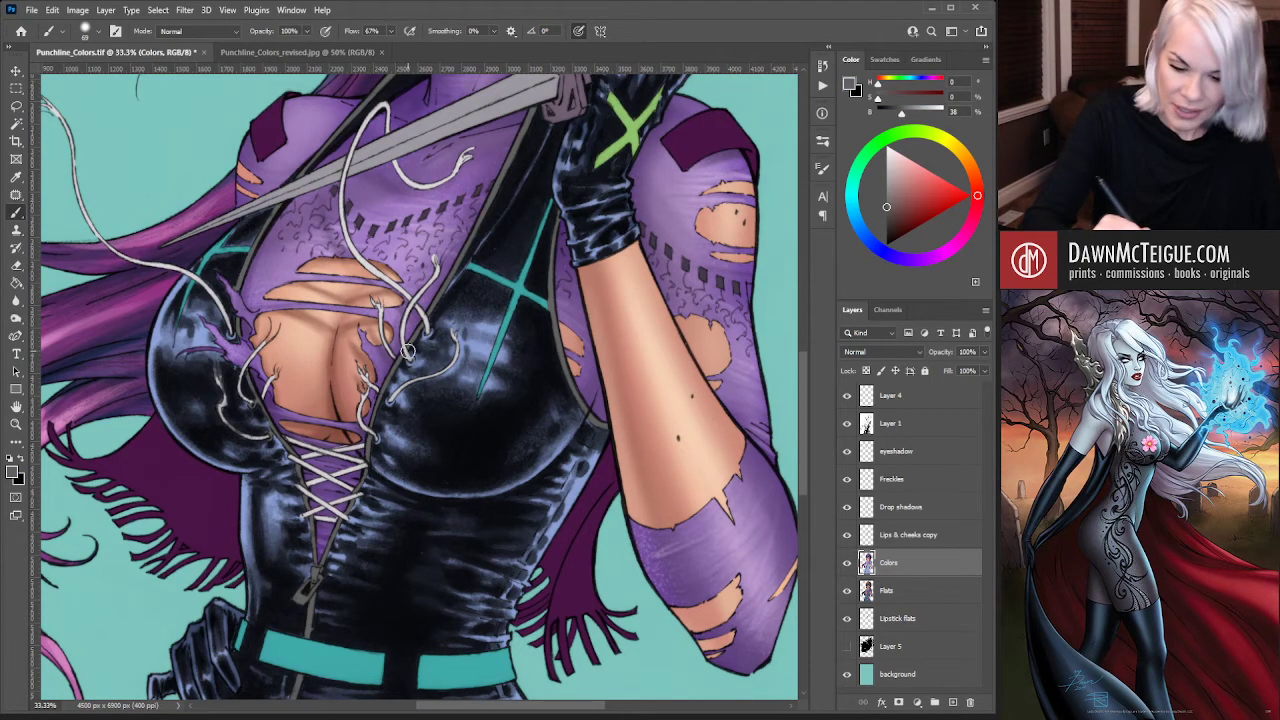
pyautogui.click(893, 160)
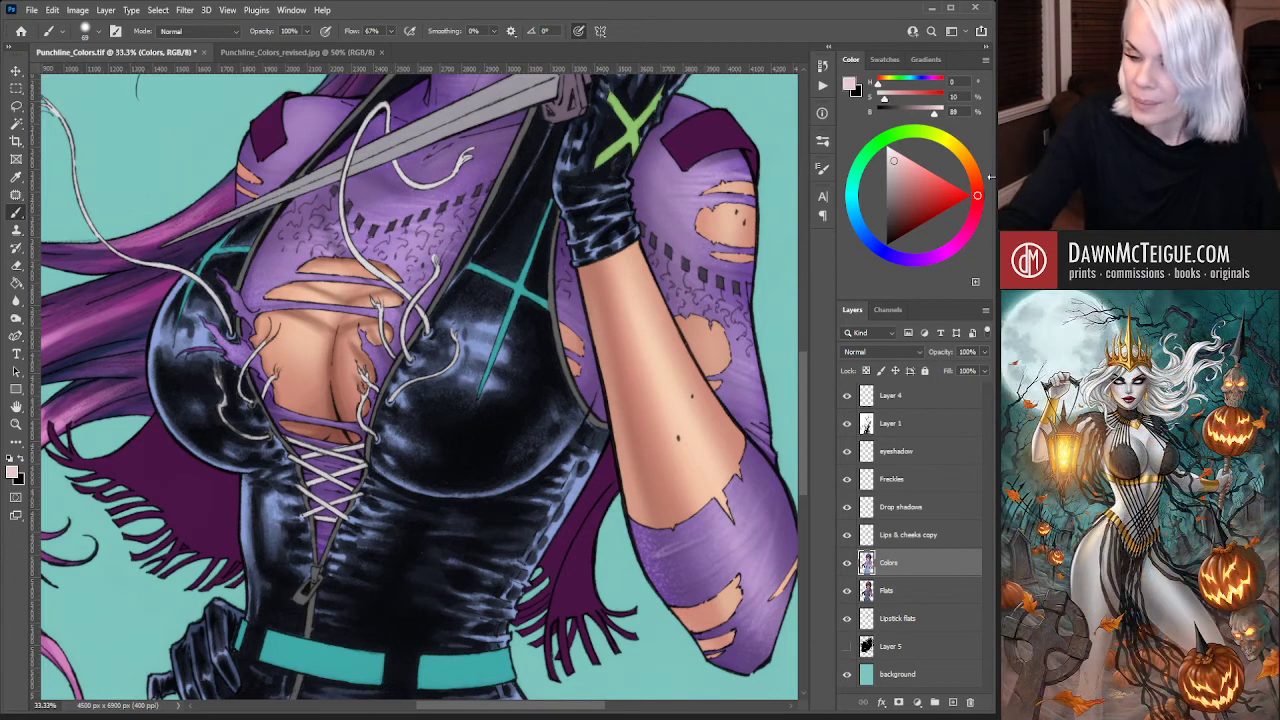
pyautogui.moveTo(977, 196); pyautogui.dragTo(879, 246)
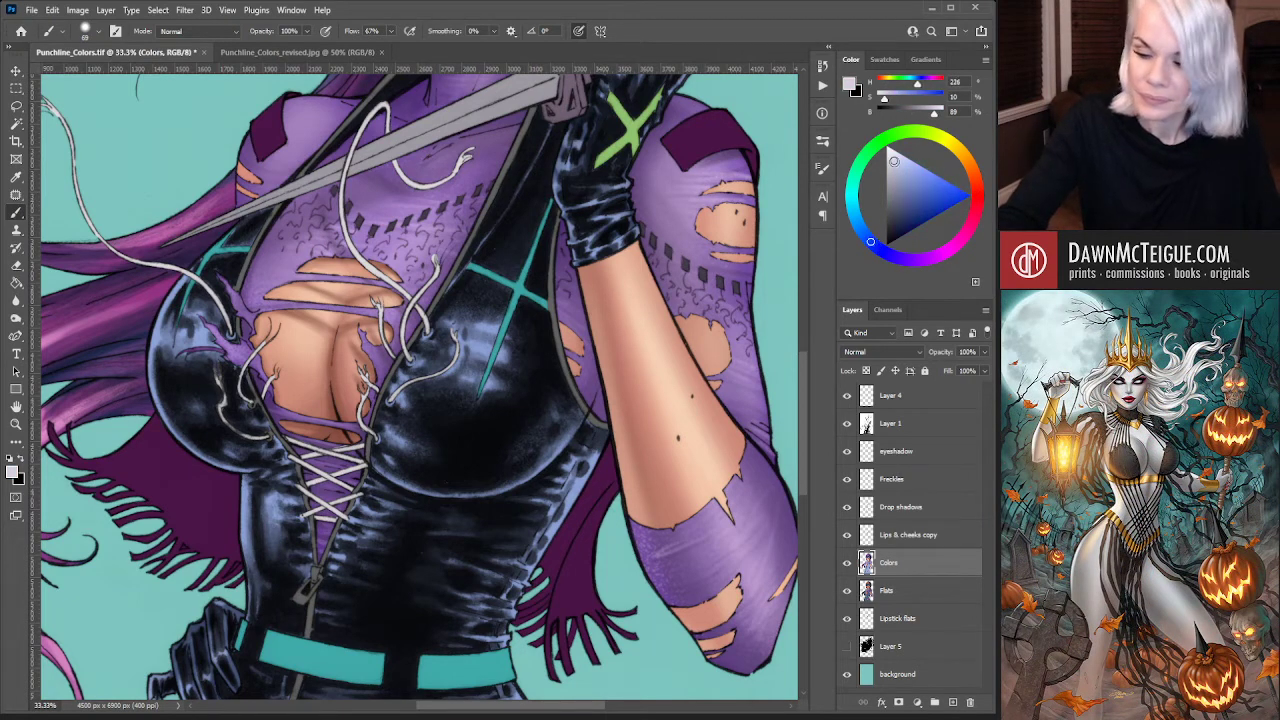
pyautogui.click(885, 185)
pyautogui.click(886, 194)
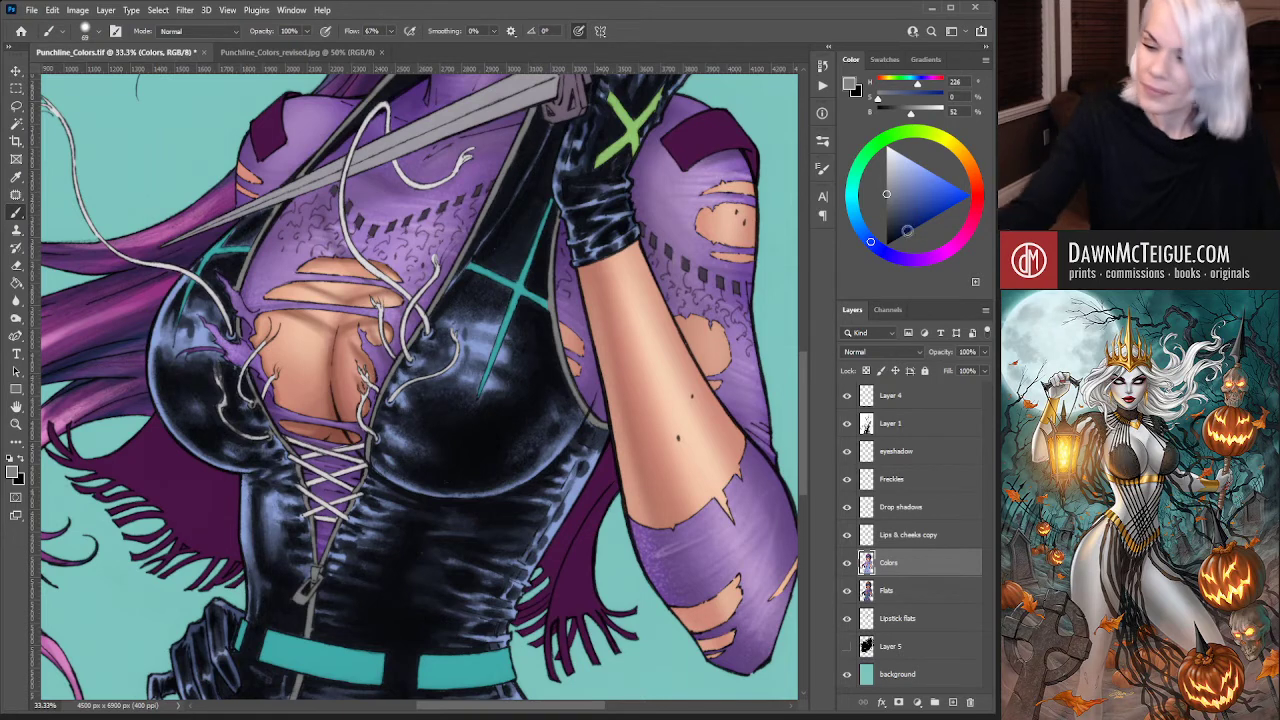
pyautogui.keyDown('alt'); pyautogui.click(505, 453); pyautogui.keyUp('alt')
pyautogui.keyDown('alt'); pyautogui.click(385, 441); pyautogui.keyUp('alt')
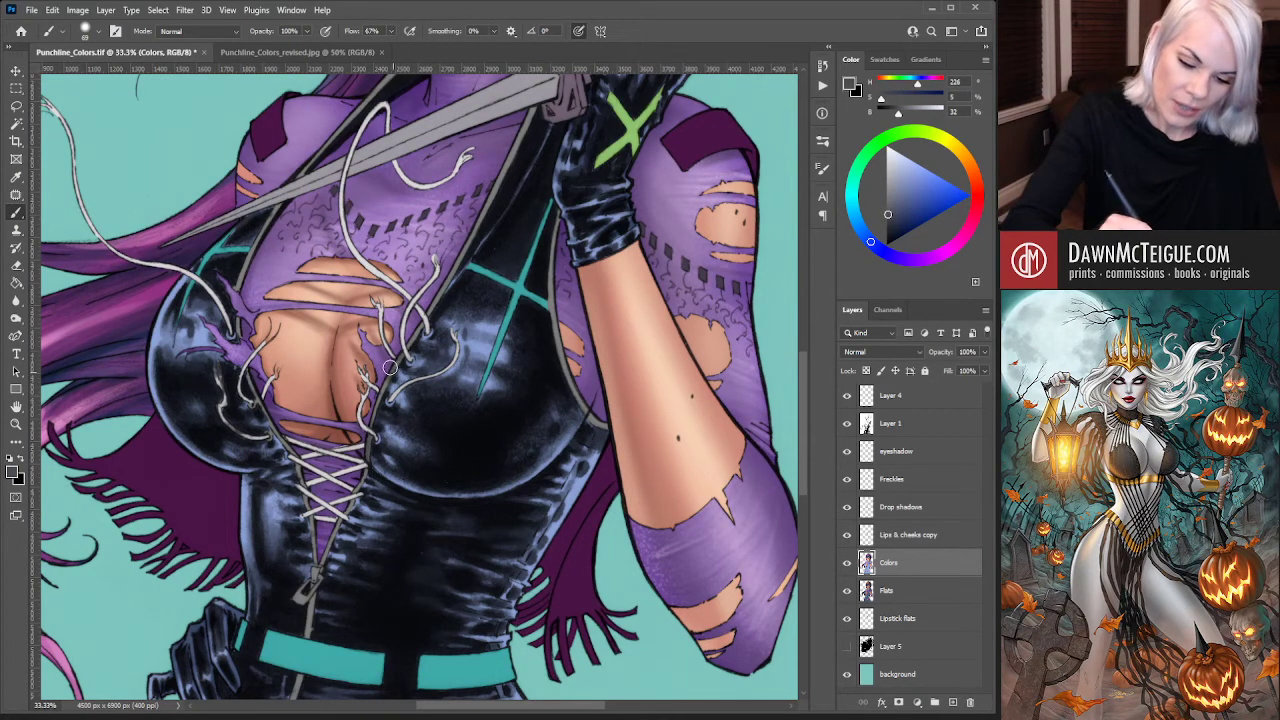
# Shade the gray trim along the collar, neckline and armhole and the front zipper with dark gray at 100% opacity
pyautogui.press('0')
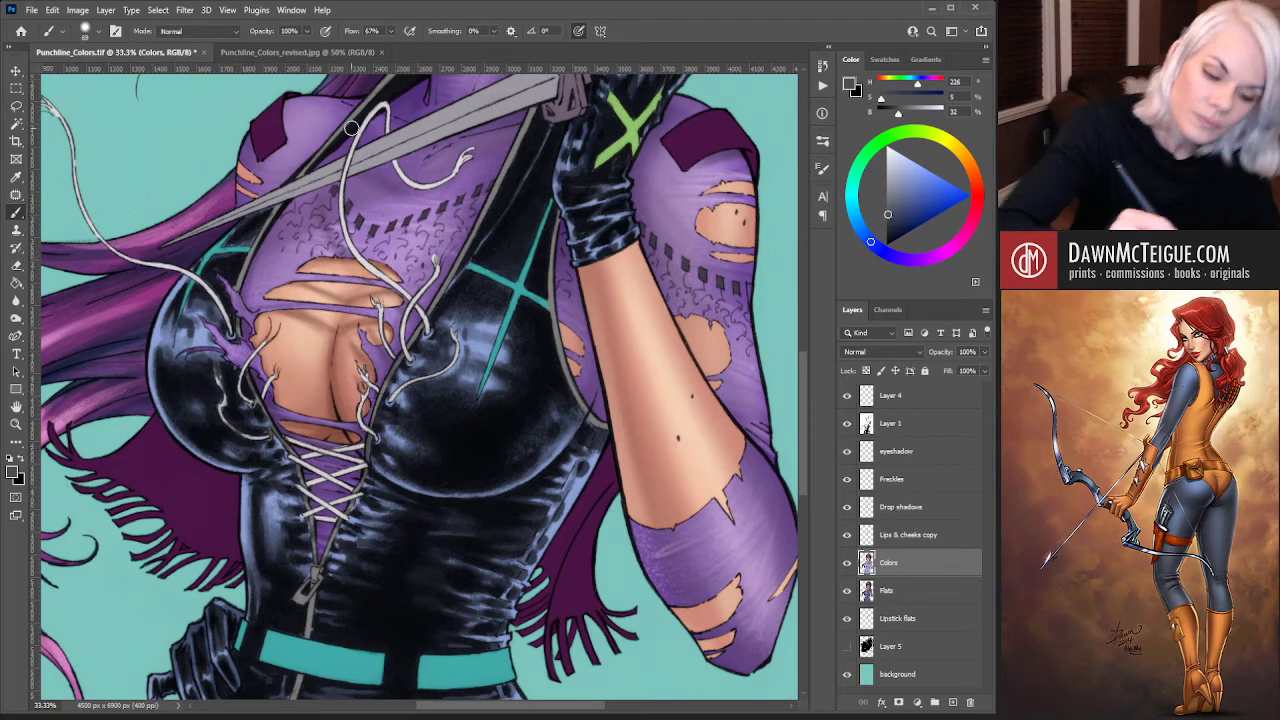
pyautogui.moveTo(563, 270); pyautogui.dragTo(449, 565)
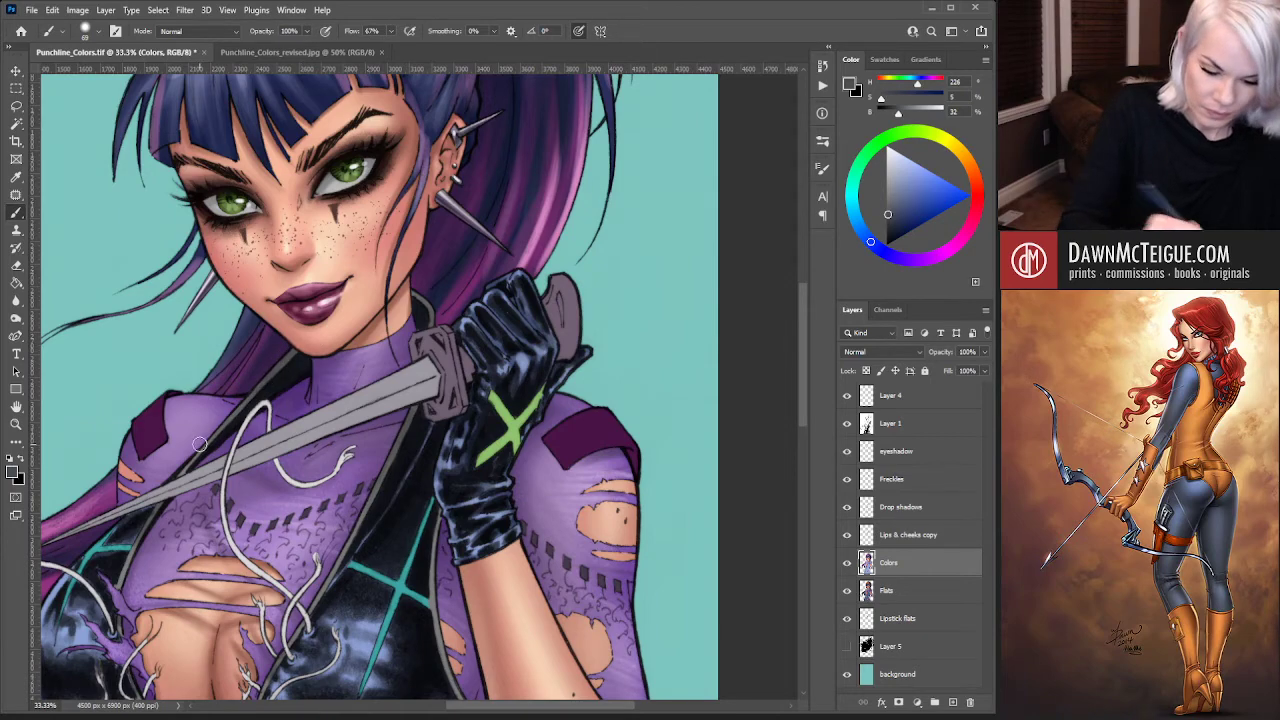
pyautogui.moveTo(279, 519); pyautogui.dragTo(401, 580)
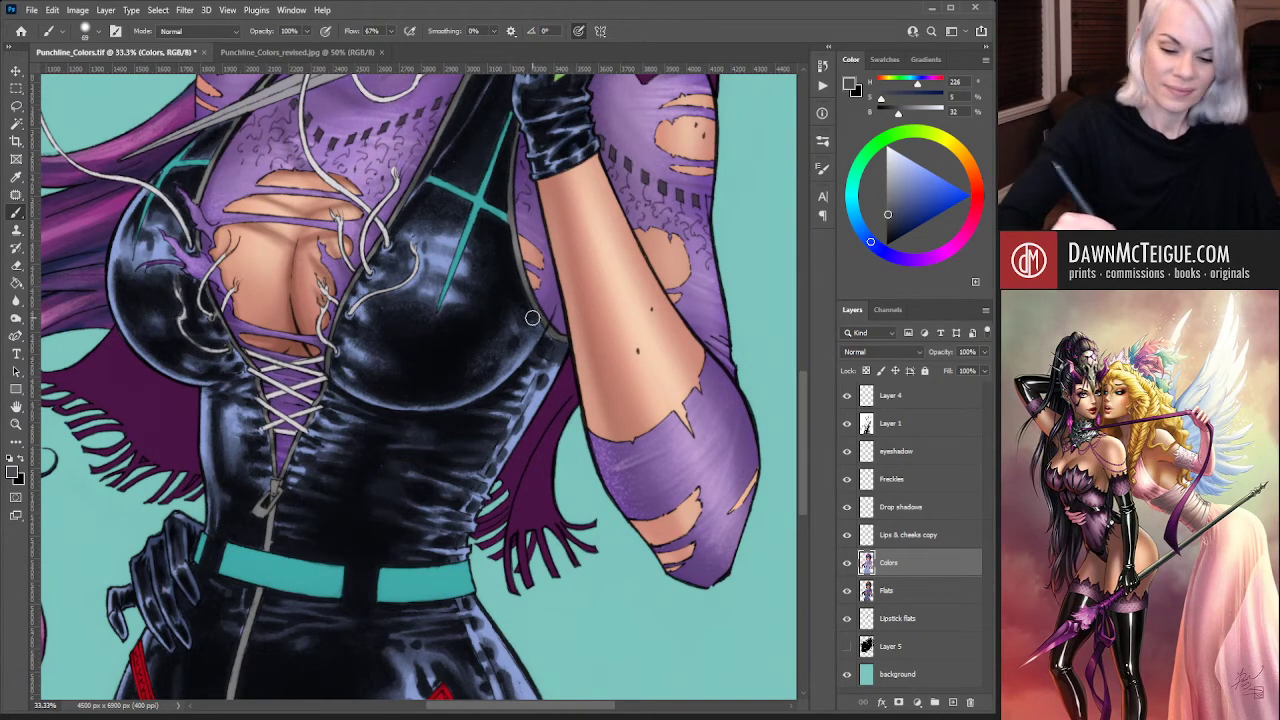
pyautogui.scroll(-5, 532, 317)
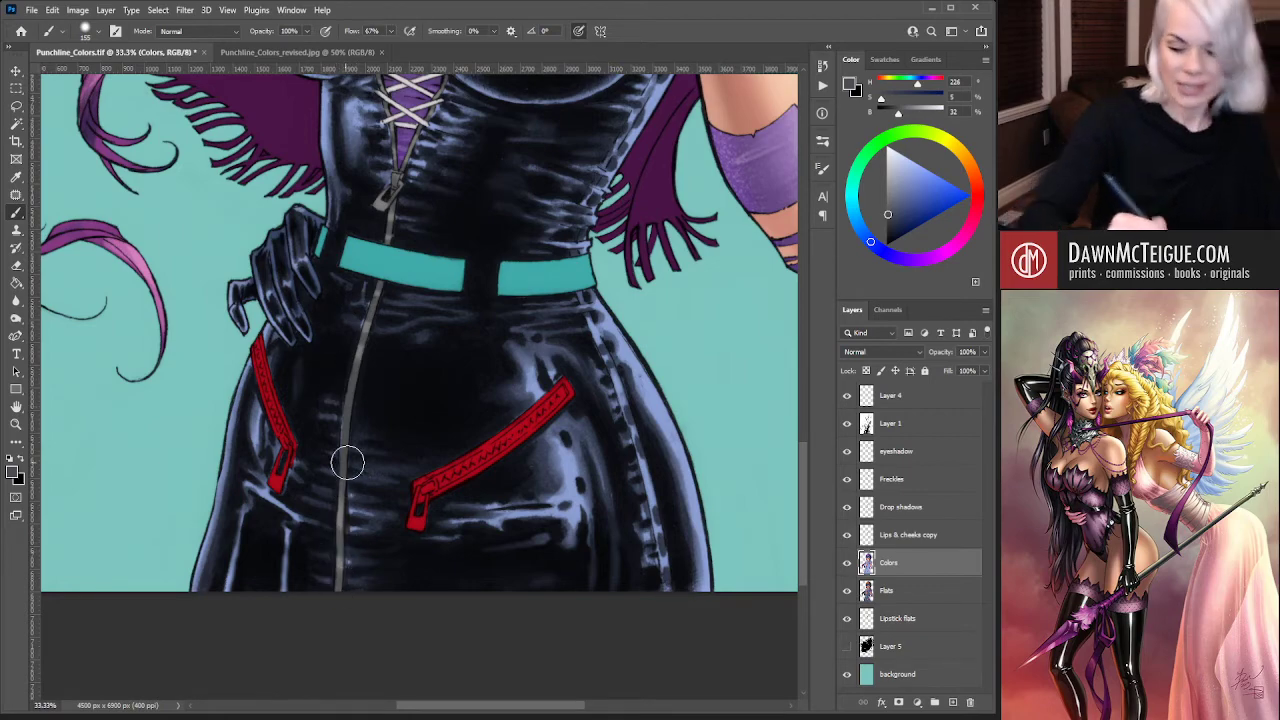
# Mix a lighter neutral gray brush color with hue 226, saturation 0, brightness 65
pyautogui.moveTo(466, 297); pyautogui.dragTo(457, 597)
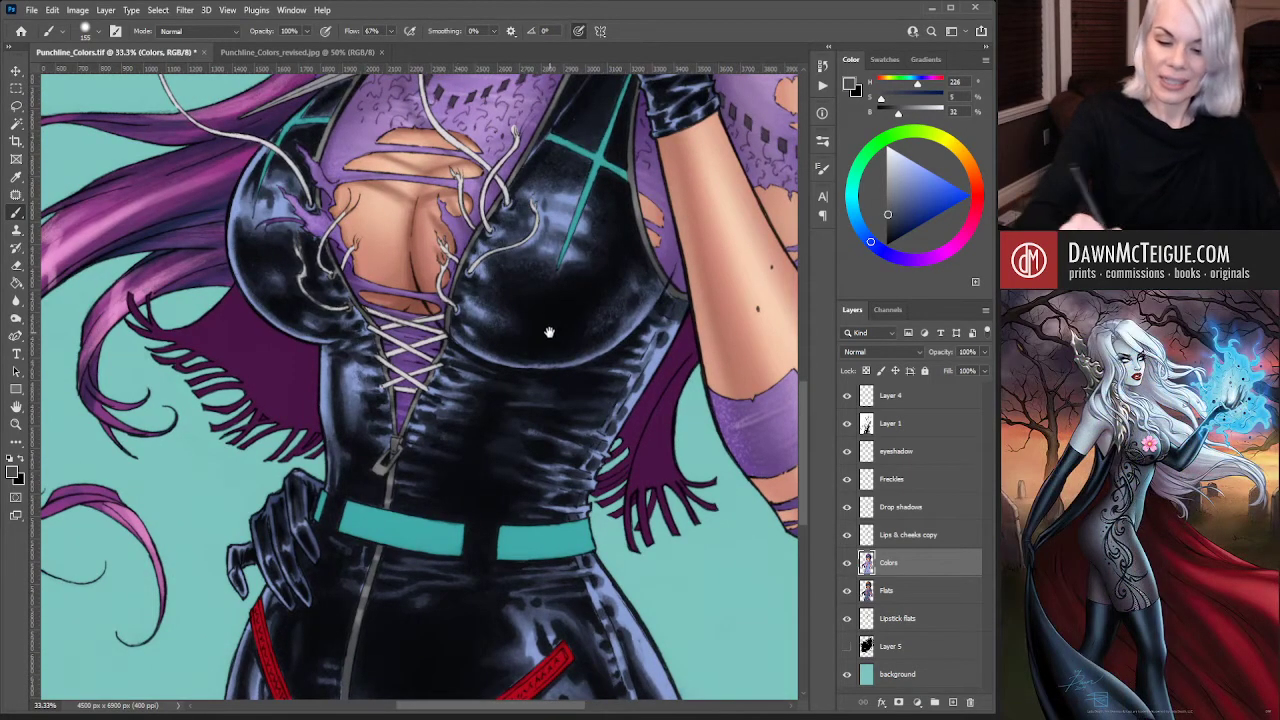
pyautogui.moveTo(548, 332); pyautogui.dragTo(585, 462)
pyautogui.moveTo(888, 212); pyautogui.dragTo(886, 181)
# Paint light gray highlights on the bodysuit's gray trim, the zipper pull and the front zipper down to the hem
pyautogui.moveTo(482, 376)
pyautogui.mouseDown()
pyautogui.moveTo(447, 502)
pyautogui.moveTo(439, 494)
pyautogui.mouseUp()
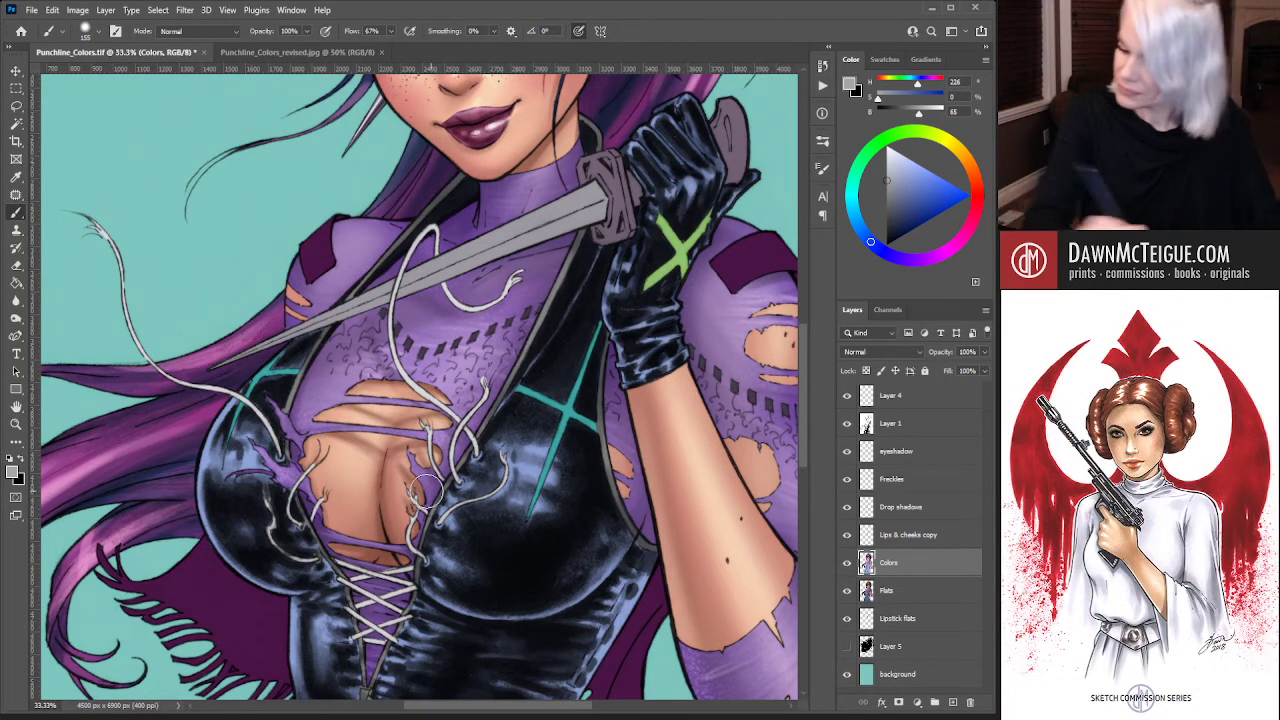
pyautogui.moveTo(568, 463); pyautogui.dragTo(521, 424)
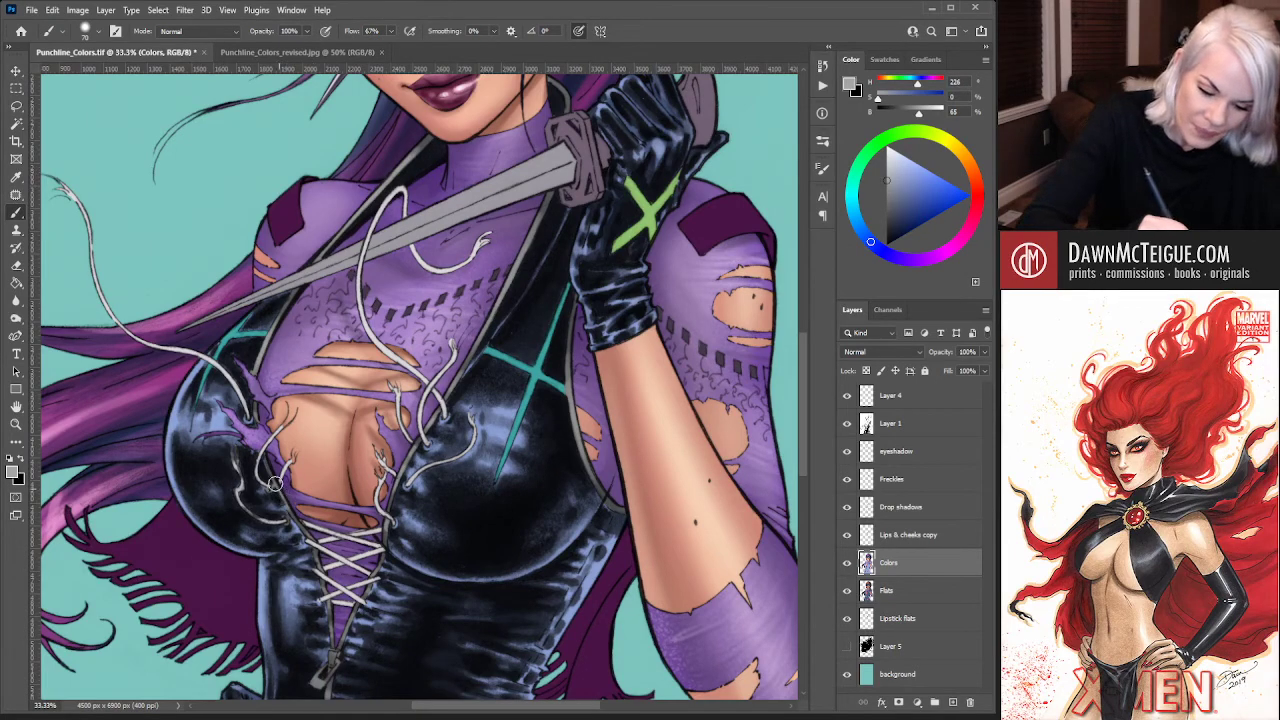
pyautogui.moveTo(410, 628)
pyautogui.mouseDown()
pyautogui.moveTo(486, 449)
pyautogui.moveTo(369, 489)
pyautogui.mouseUp()
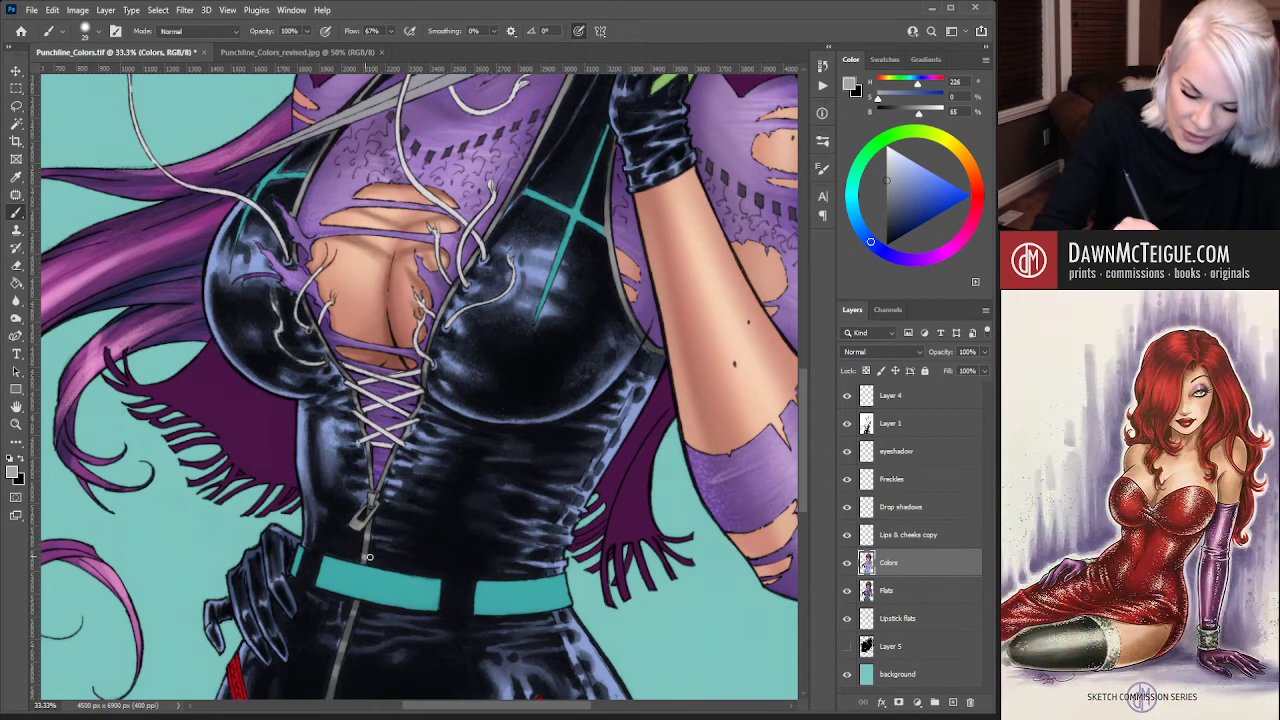
pyautogui.moveTo(409, 476); pyautogui.dragTo(454, 276)
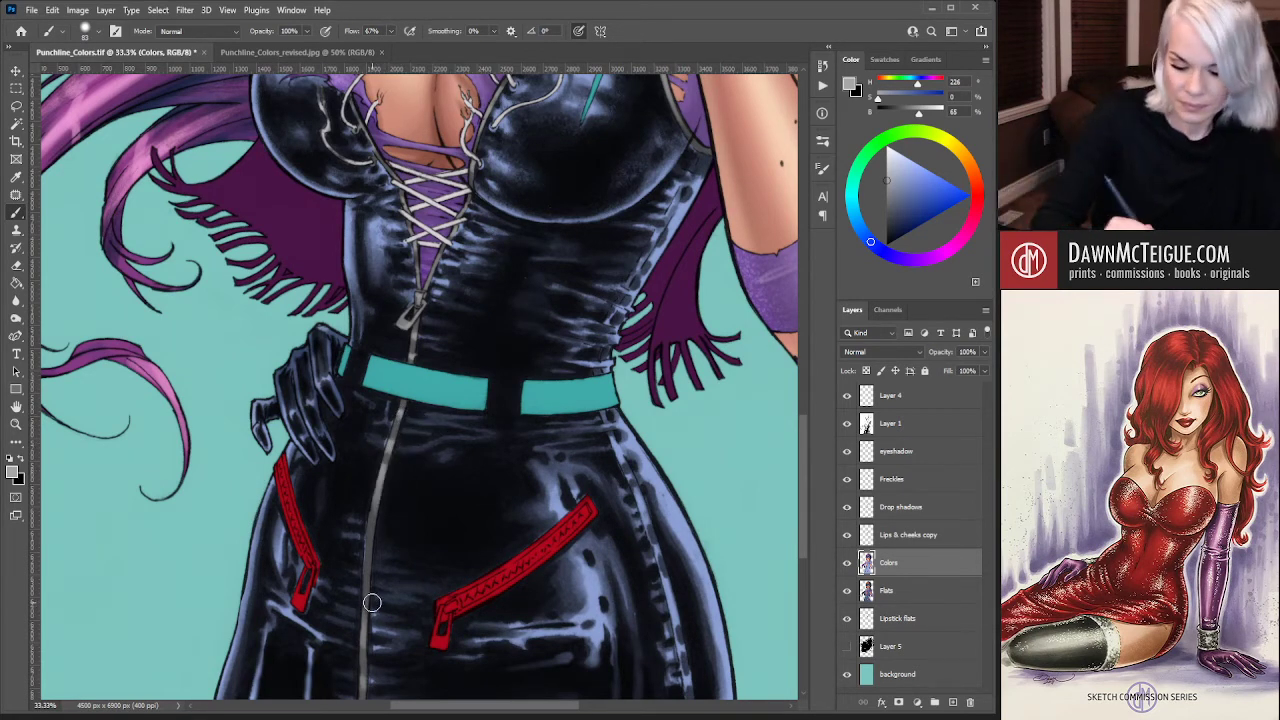
pyautogui.moveTo(397, 630); pyautogui.dragTo(417, 412)
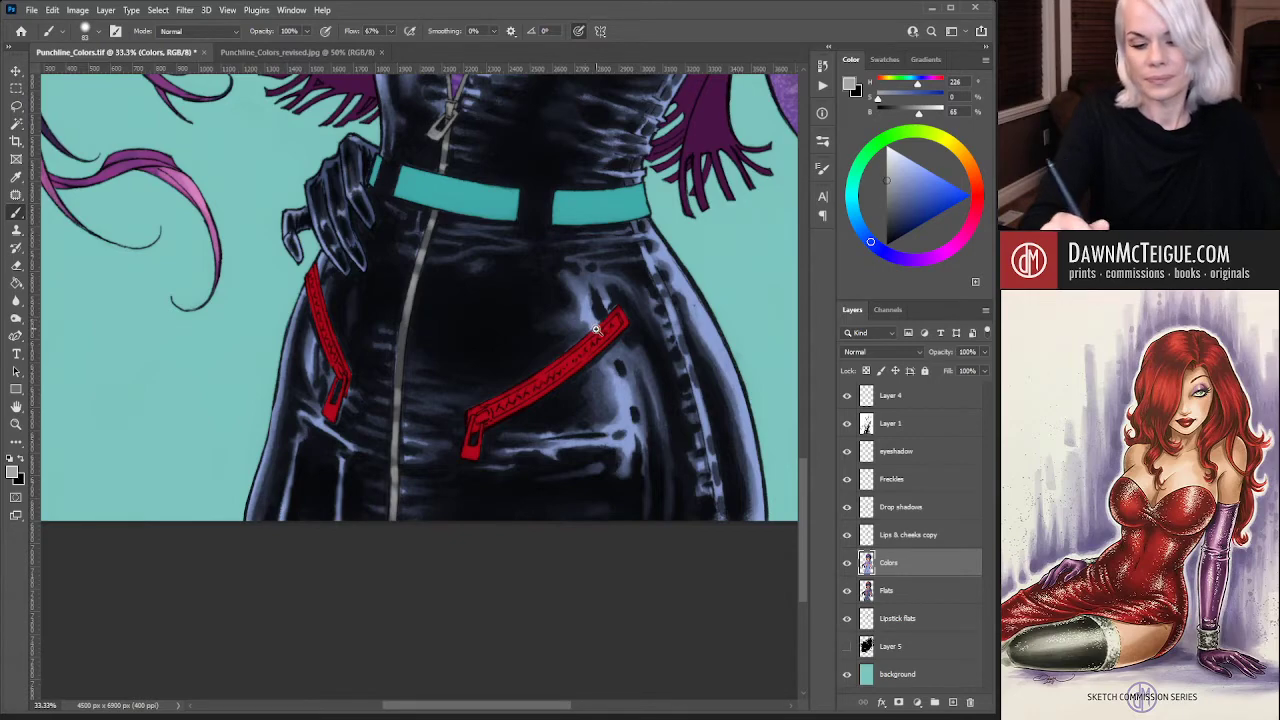
# Check the whole figure and save the Punchline_Colors.tif file
pyautogui.scroll(-5, 596, 330)
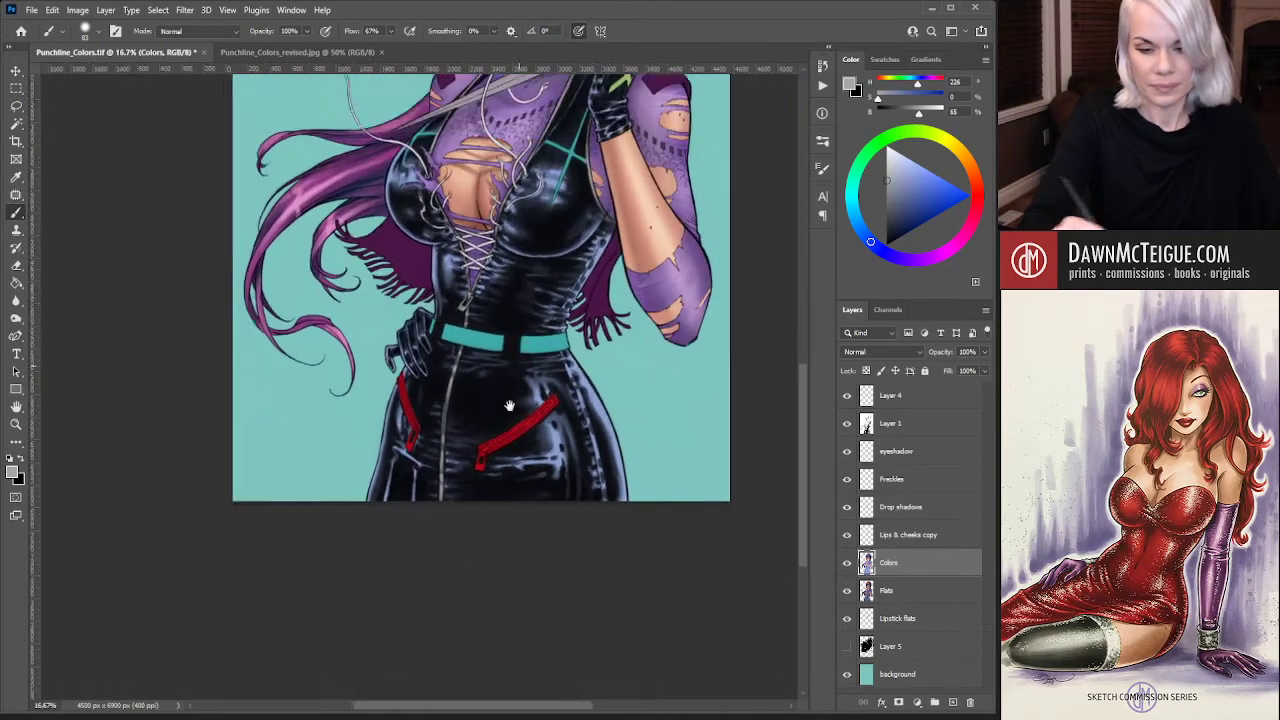
pyautogui.moveTo(509, 405); pyautogui.dragTo(424, 655)
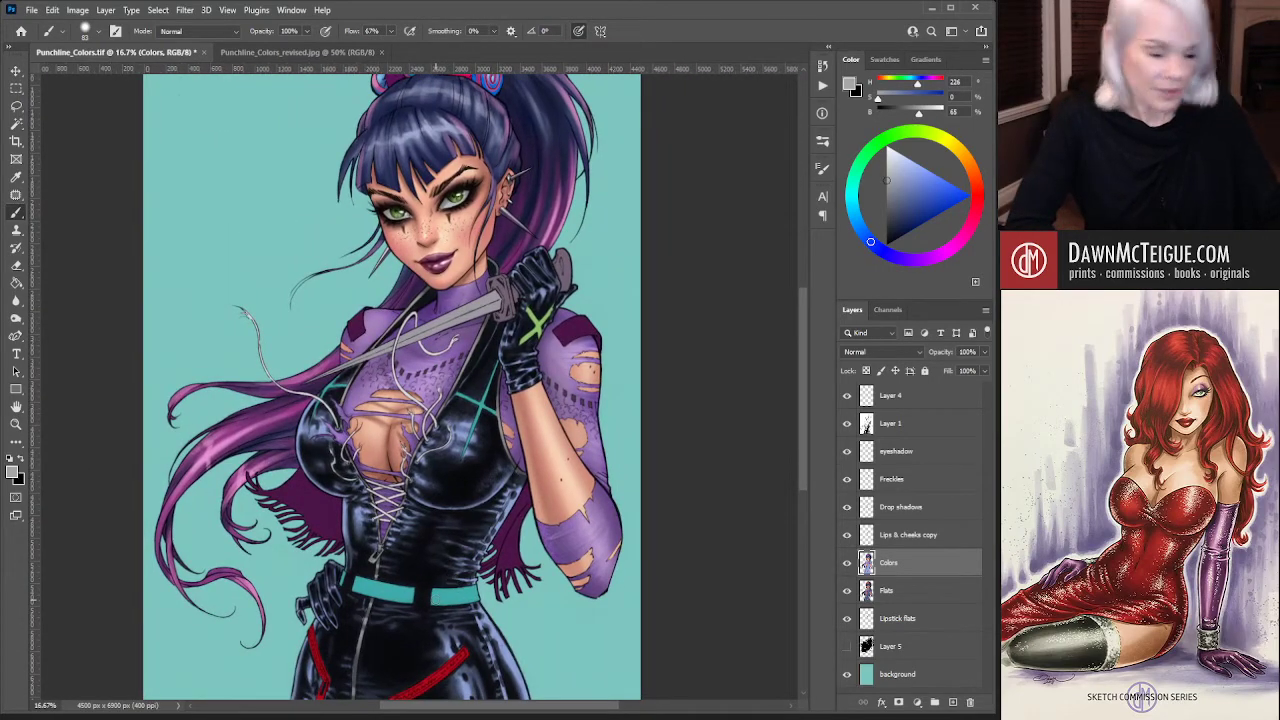
pyautogui.hotkey('ctrl', 's')
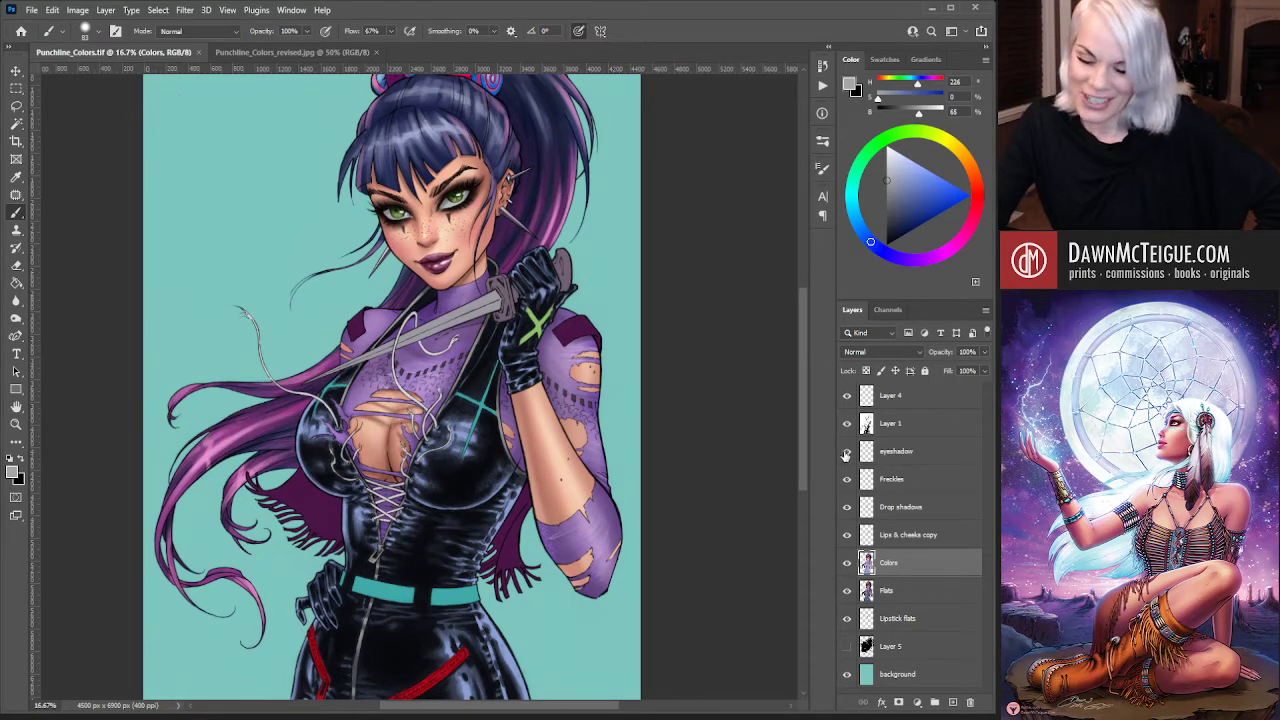
# Hide every layer except the inked line art on Layer 1, including Layer 4, and make Layer 1 active
pyautogui.hotkey('ctrl', ',')
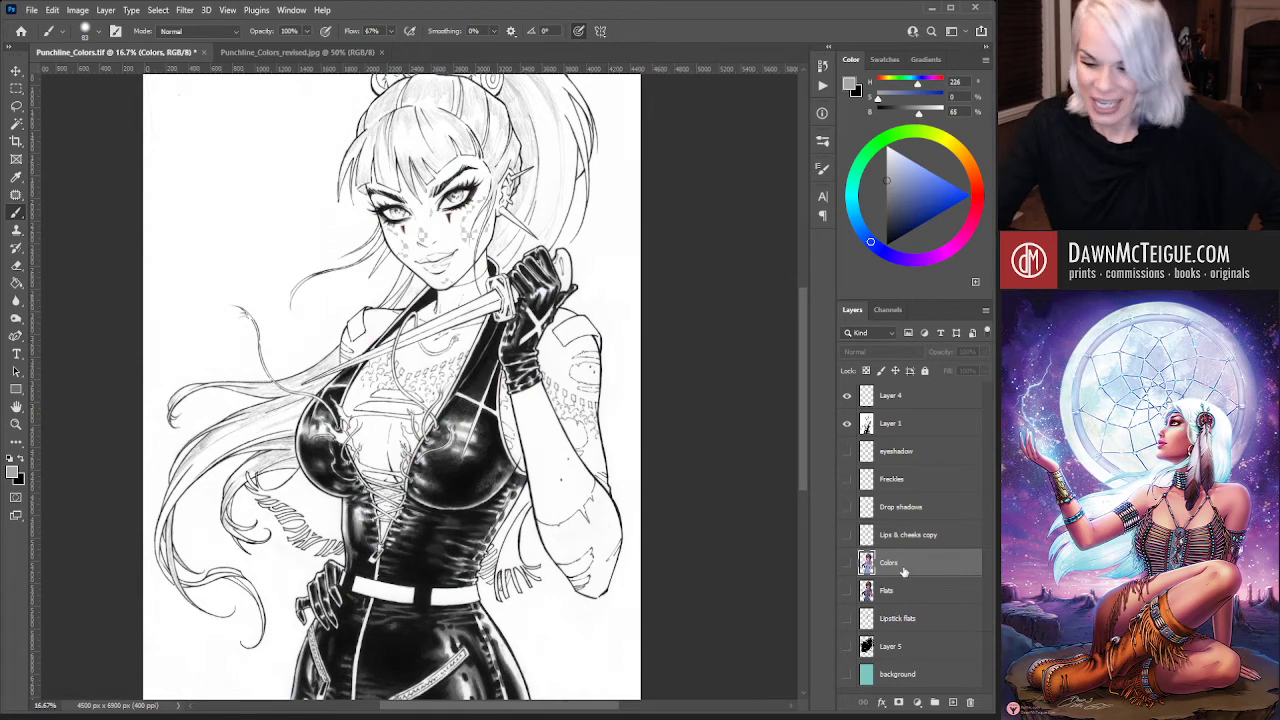
pyautogui.click(926, 432)
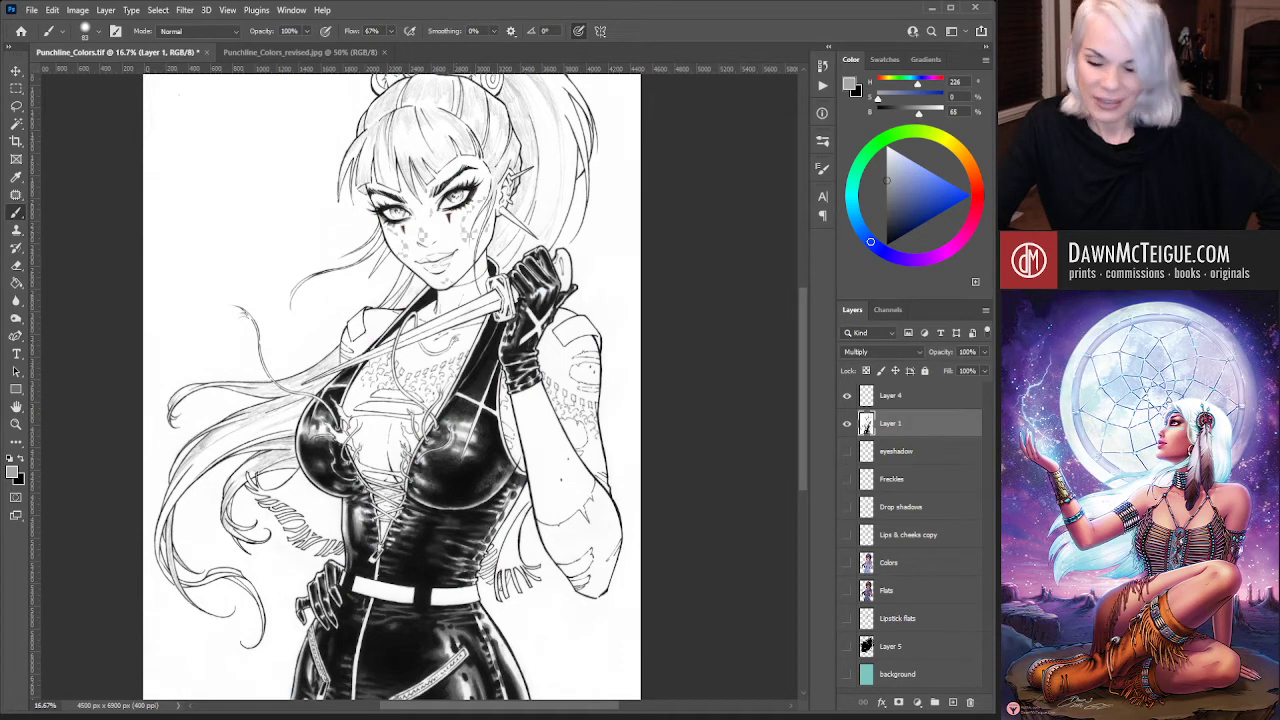
pyautogui.click(847, 396)
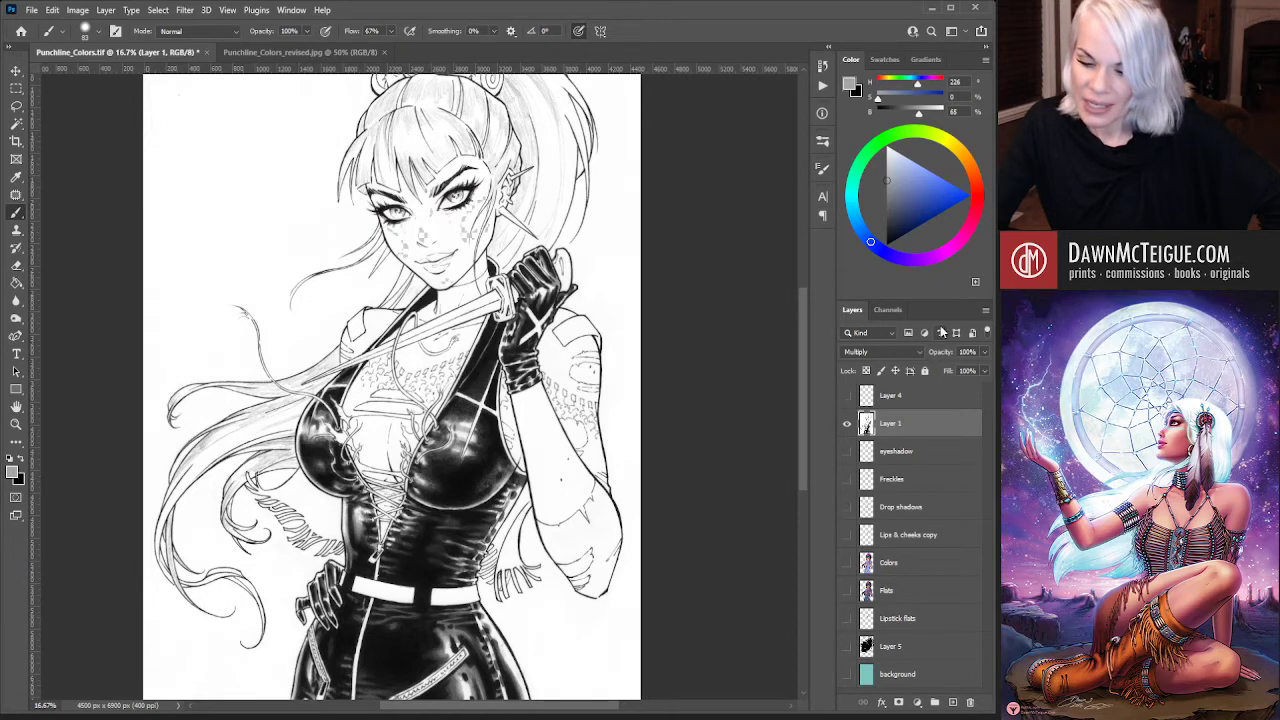
# Load the Lineart channel as a selection and invert it so the black line work is selected
pyautogui.click(888, 309)
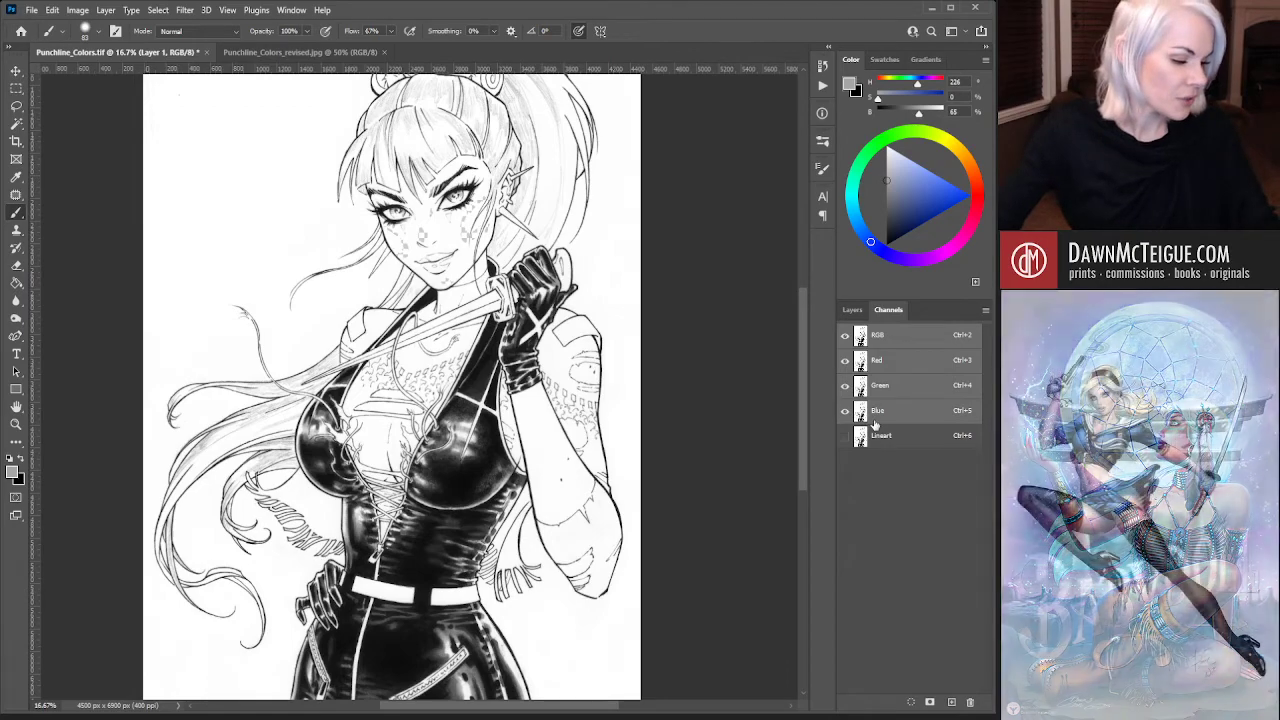
pyautogui.keyDown('ctrl'); pyautogui.click(860, 435); pyautogui.keyUp('ctrl')
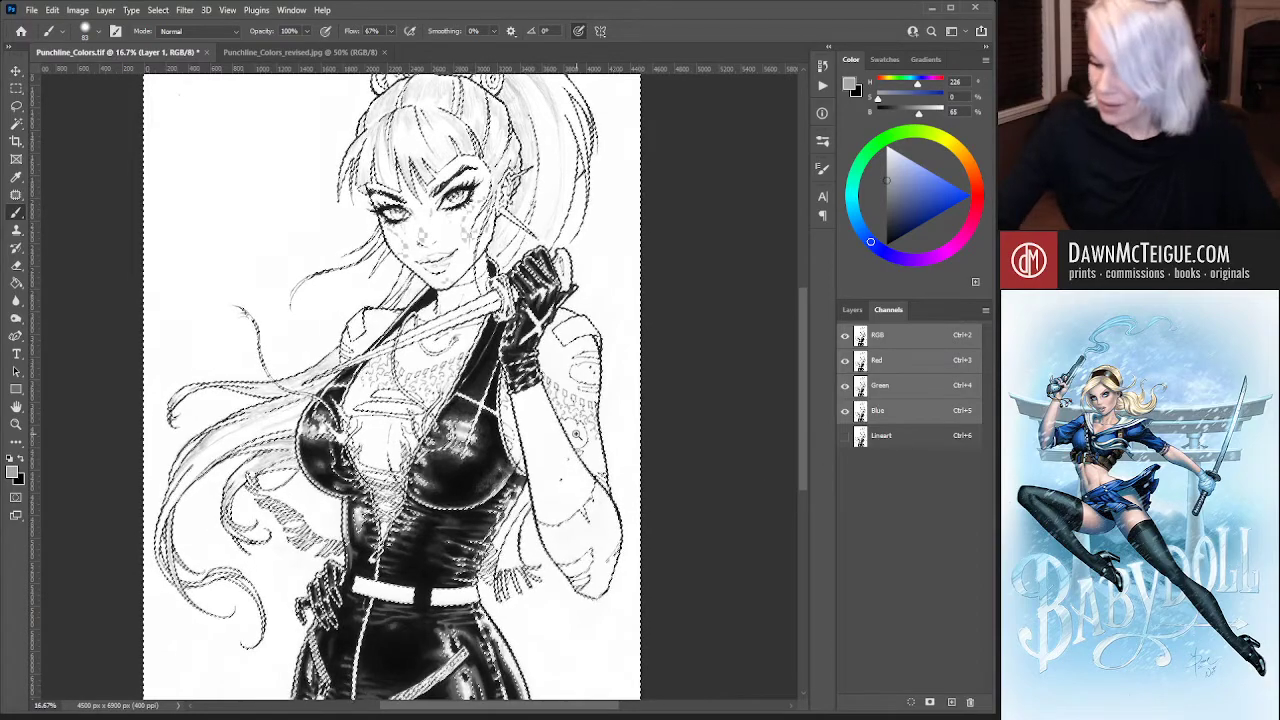
pyautogui.hotkey('ctrl', '-')
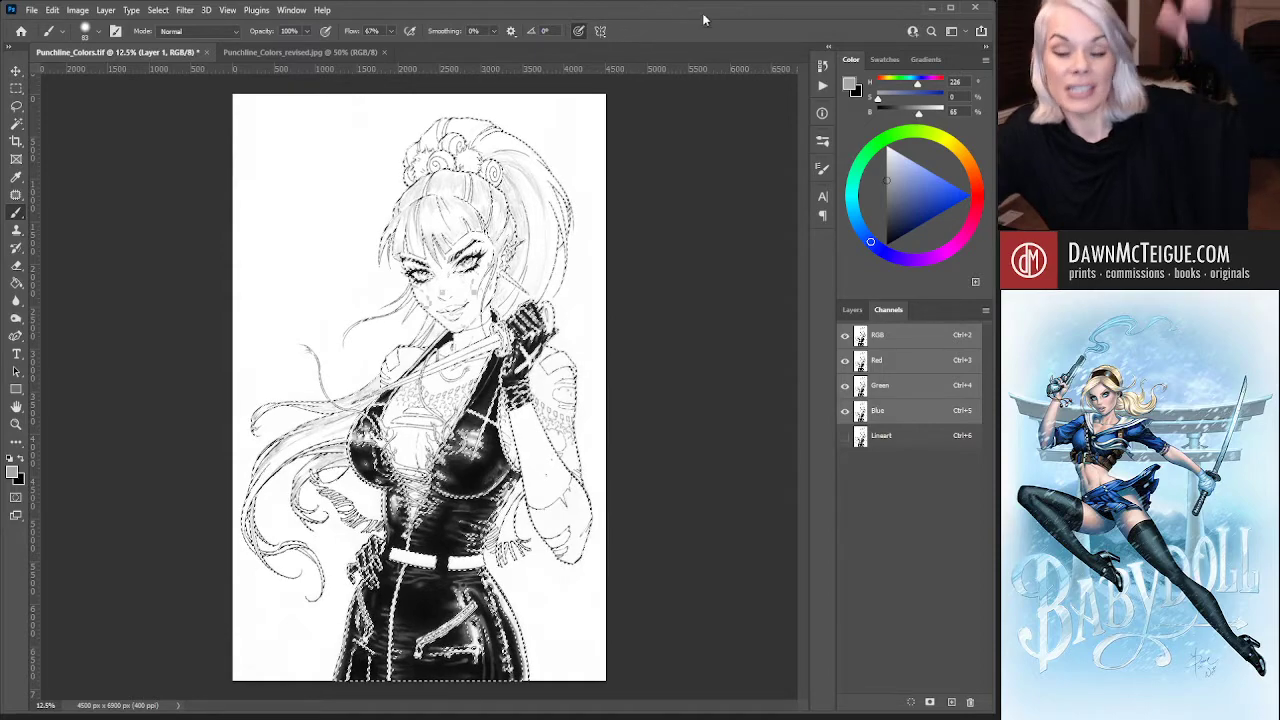
# Add a new layer above Layer 1, hide Layer 1, and fill the line art selection with black on the new layer
pyautogui.click(852, 309)
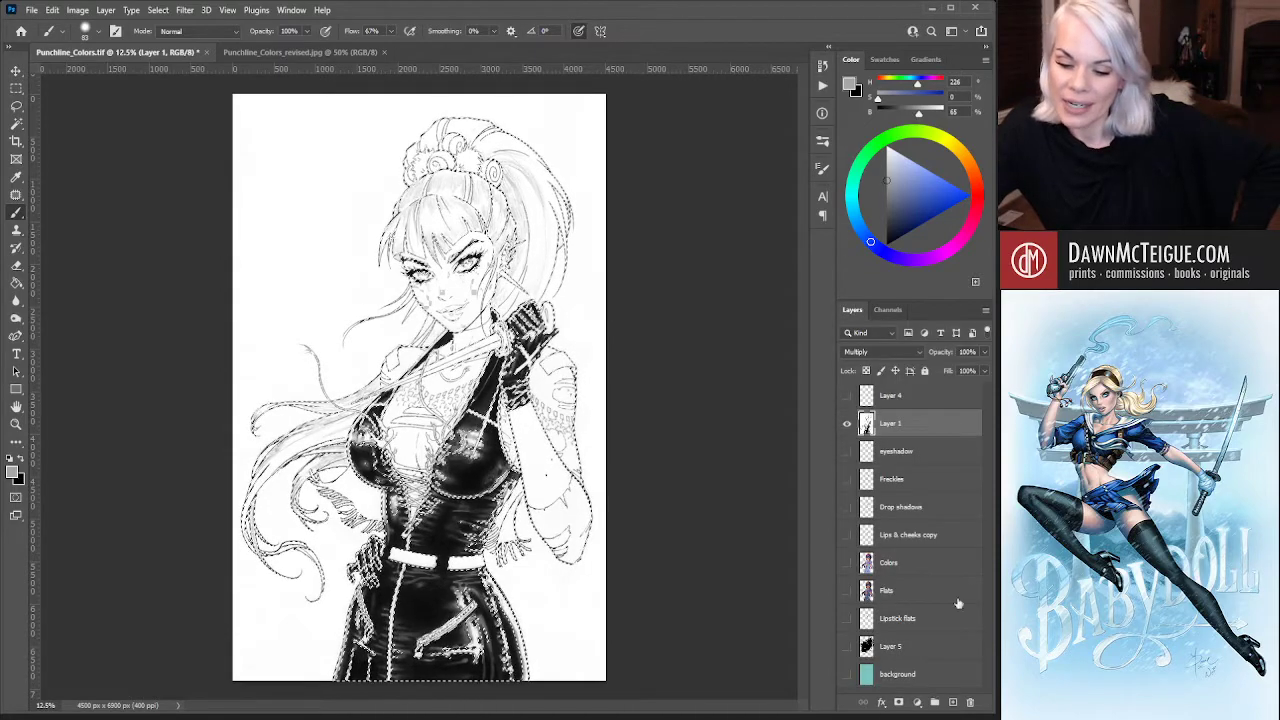
pyautogui.click(950, 704)
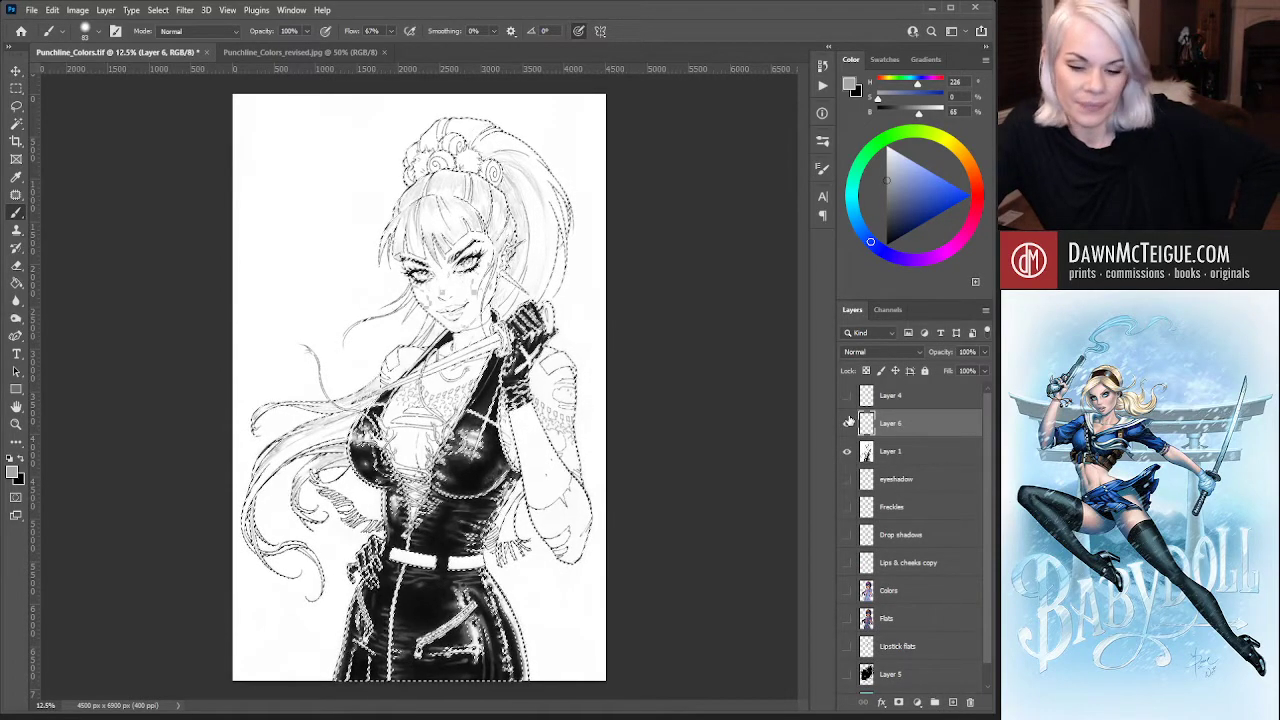
pyautogui.click(847, 451)
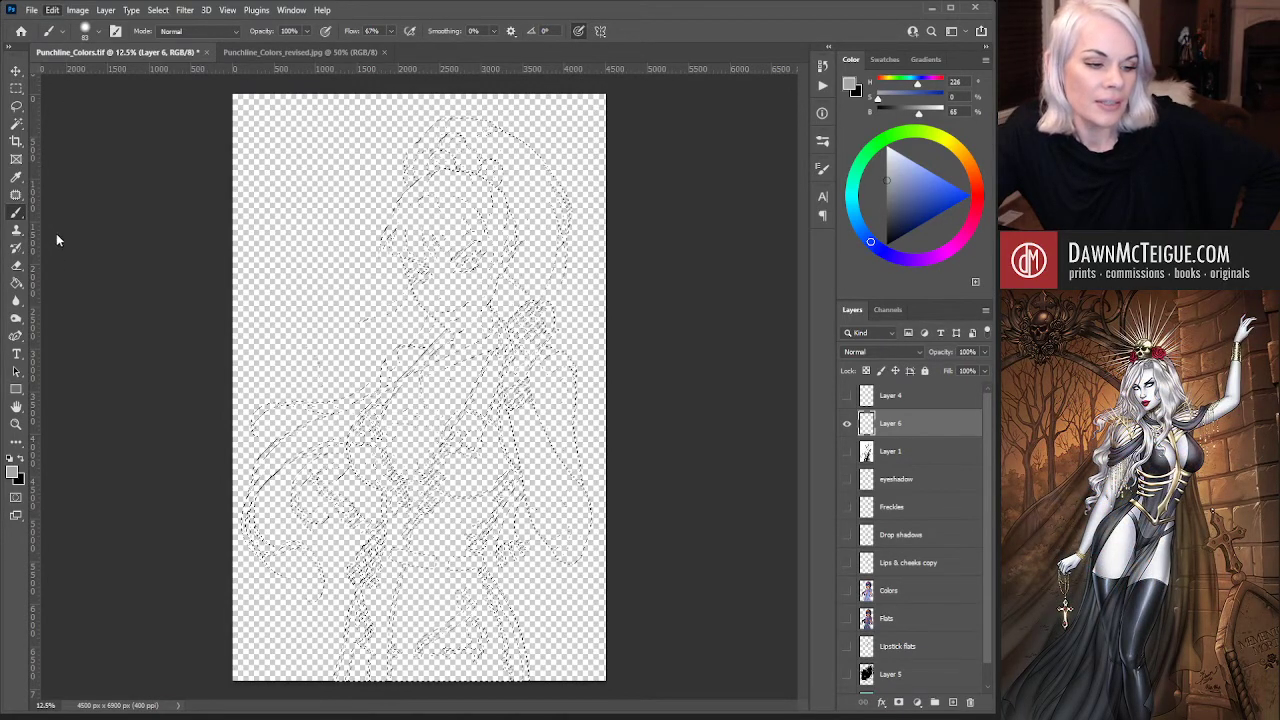
pyautogui.press('i')
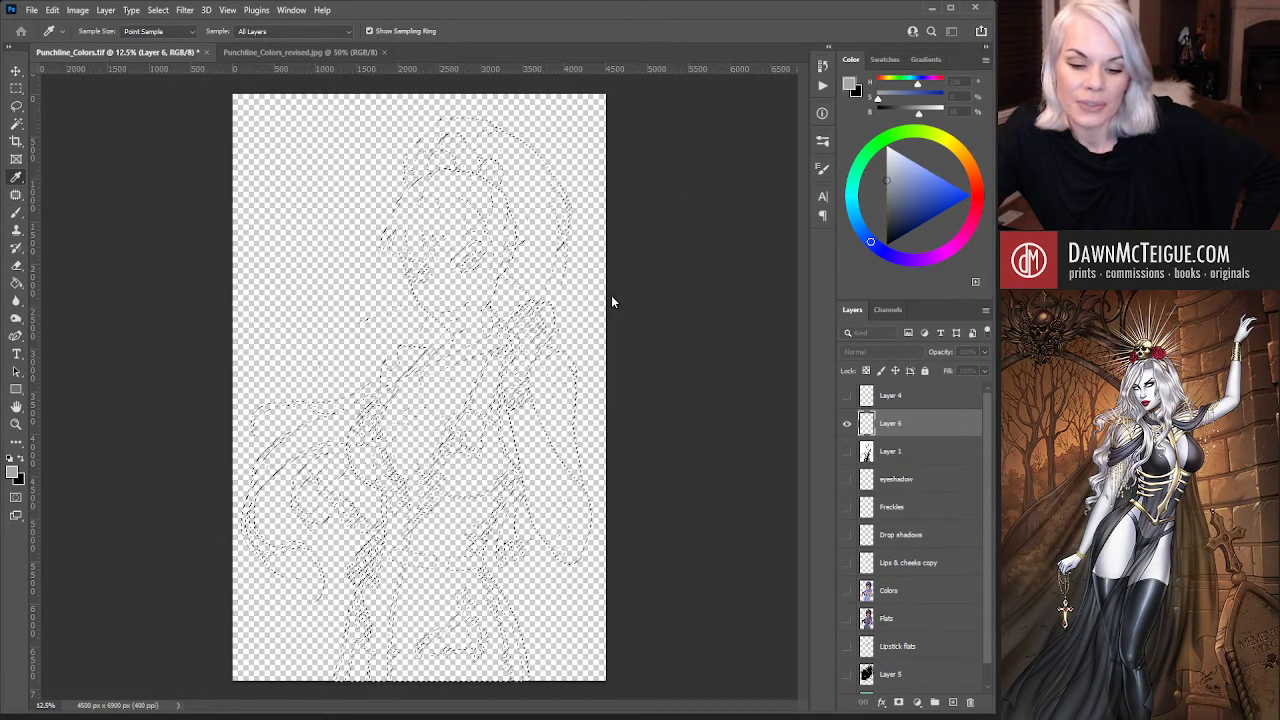
pyautogui.press('b')
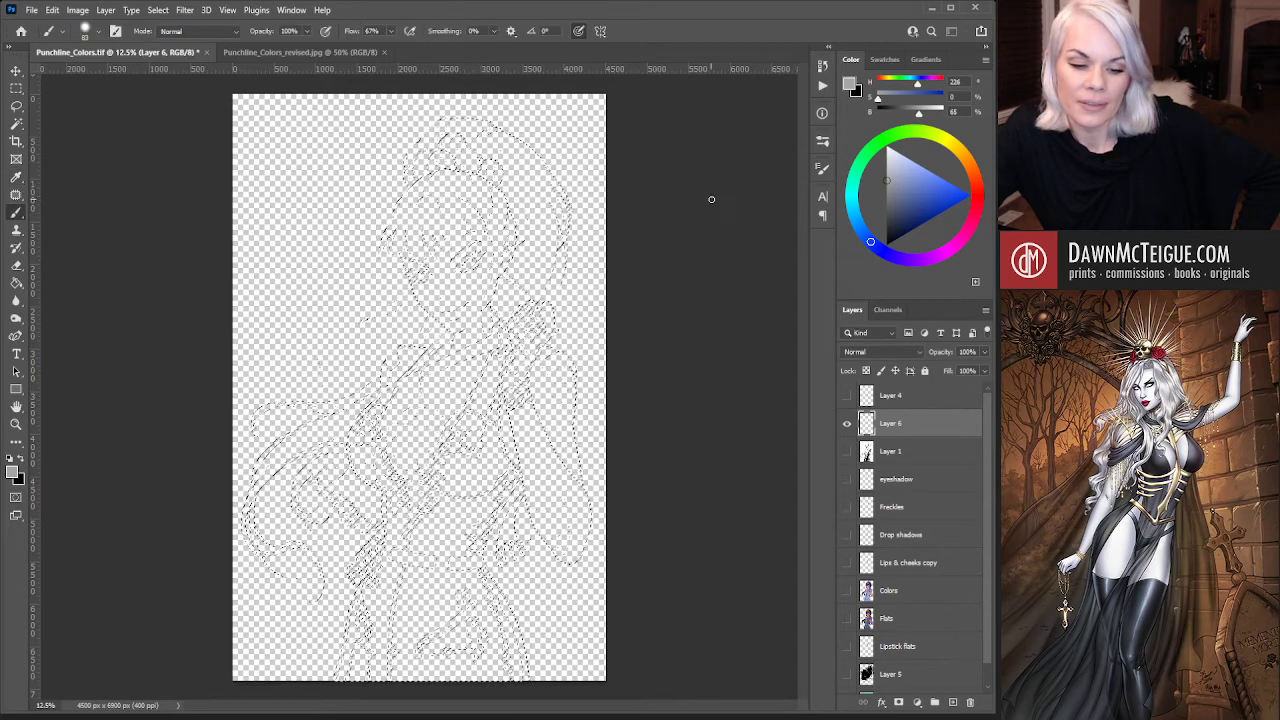
pyautogui.click(847, 674)
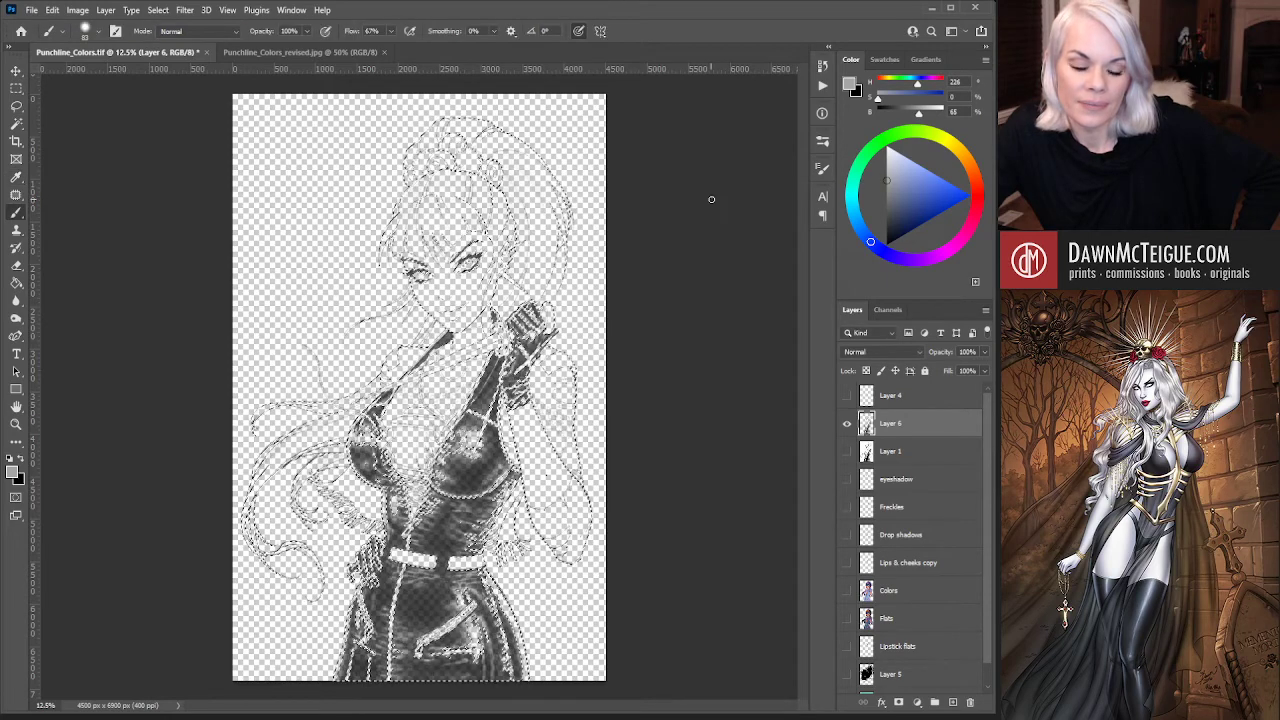
# Show the Flats, Colors, Lipstick flats and background layers, keeping the black splatter on Layer 5 hidden
pyautogui.click(847, 618)
pyautogui.click(847, 590)
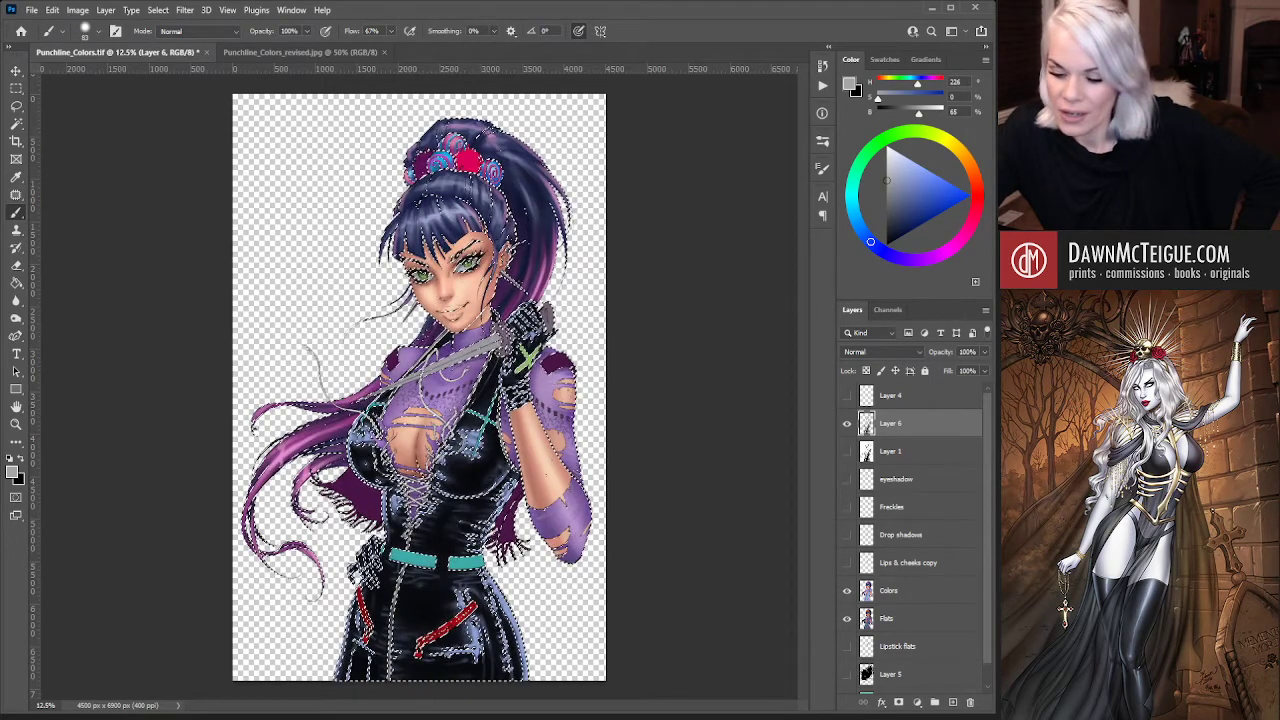
pyautogui.scroll(-1, 986, 531)
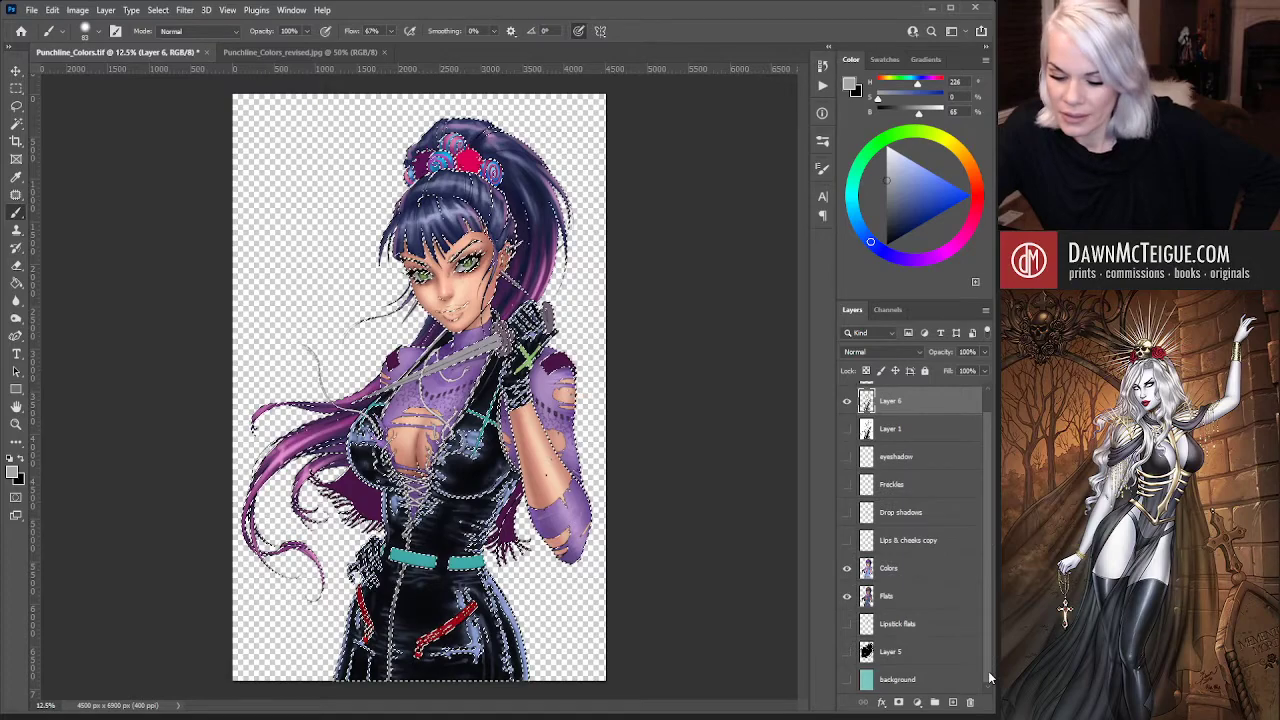
pyautogui.click(847, 652)
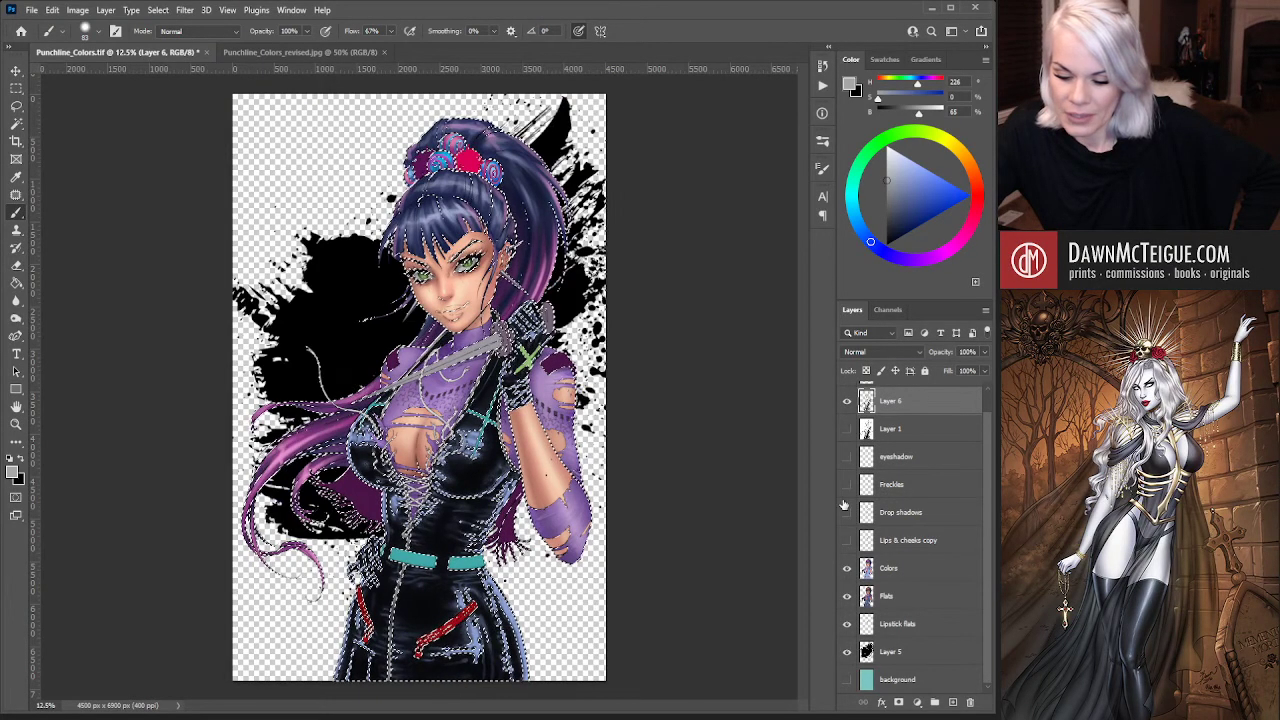
pyautogui.click(847, 652)
pyautogui.click(847, 680)
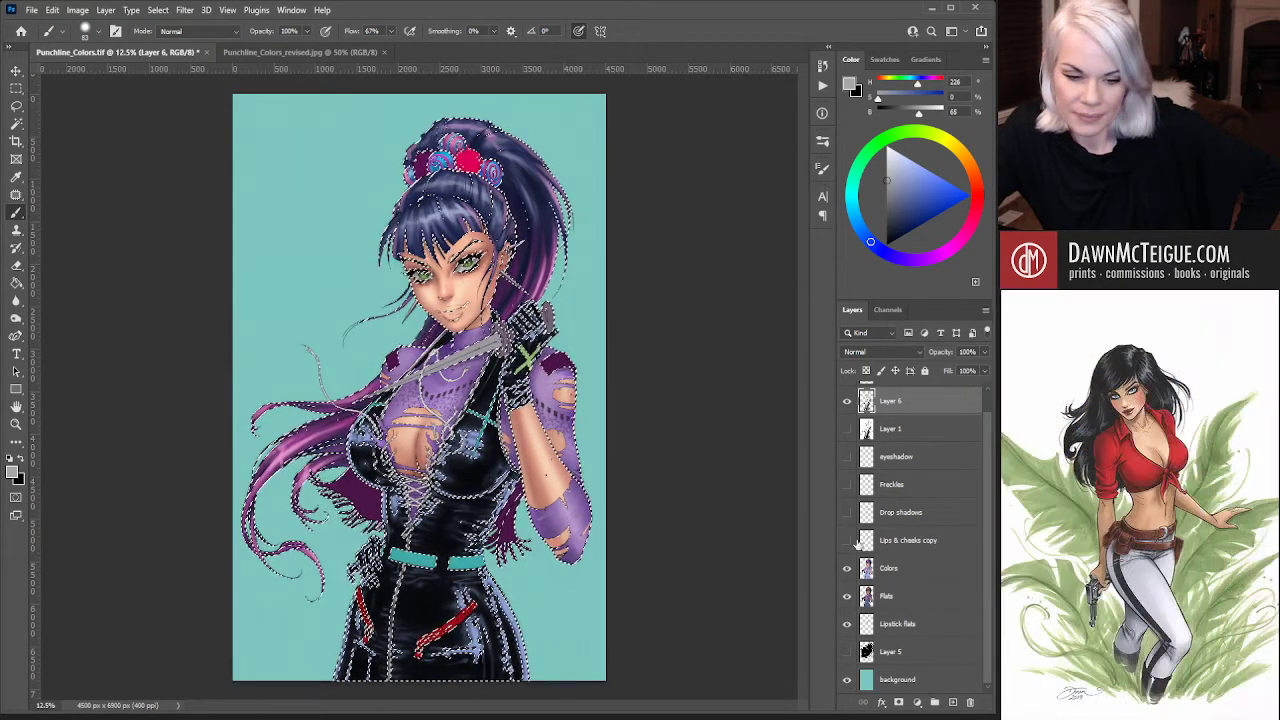
# Show the Lips & cheeks copy, Drop shadows, Freckles and eyeshadow layers, and hide the selection edges and guides
pyautogui.click(847, 540)
pyautogui.click(847, 512)
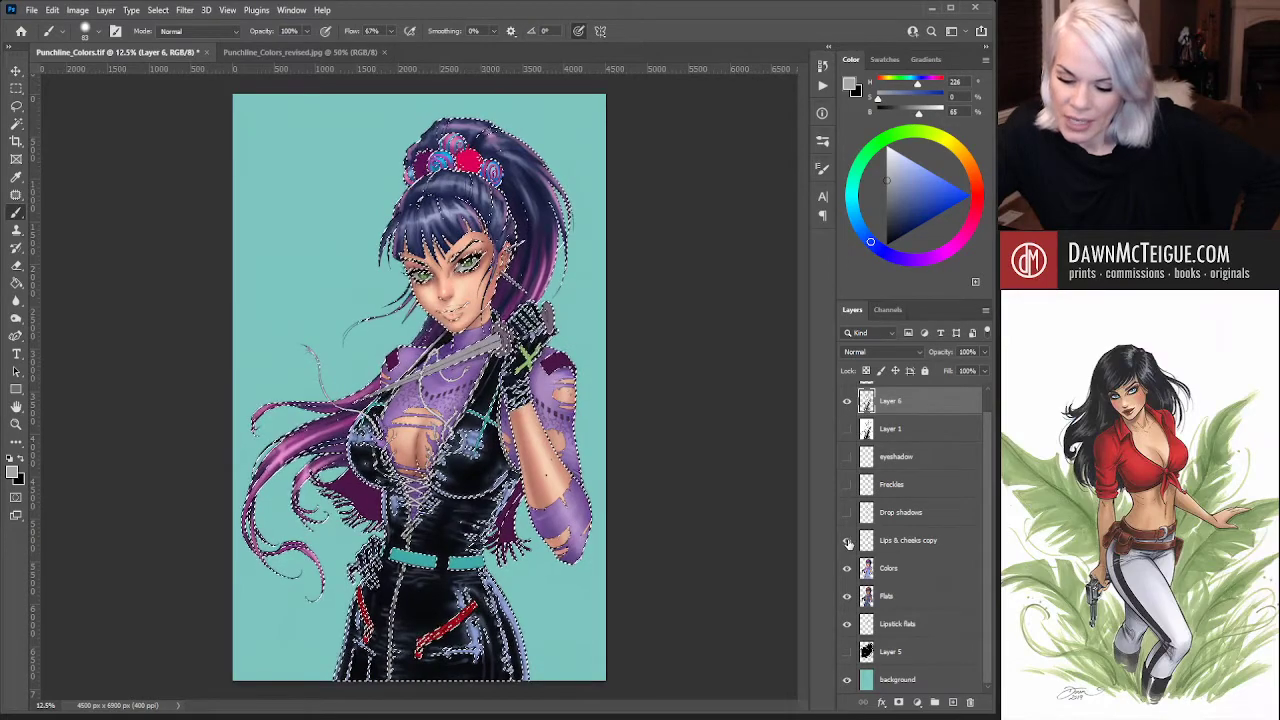
pyautogui.click(847, 484)
pyautogui.click(847, 456)
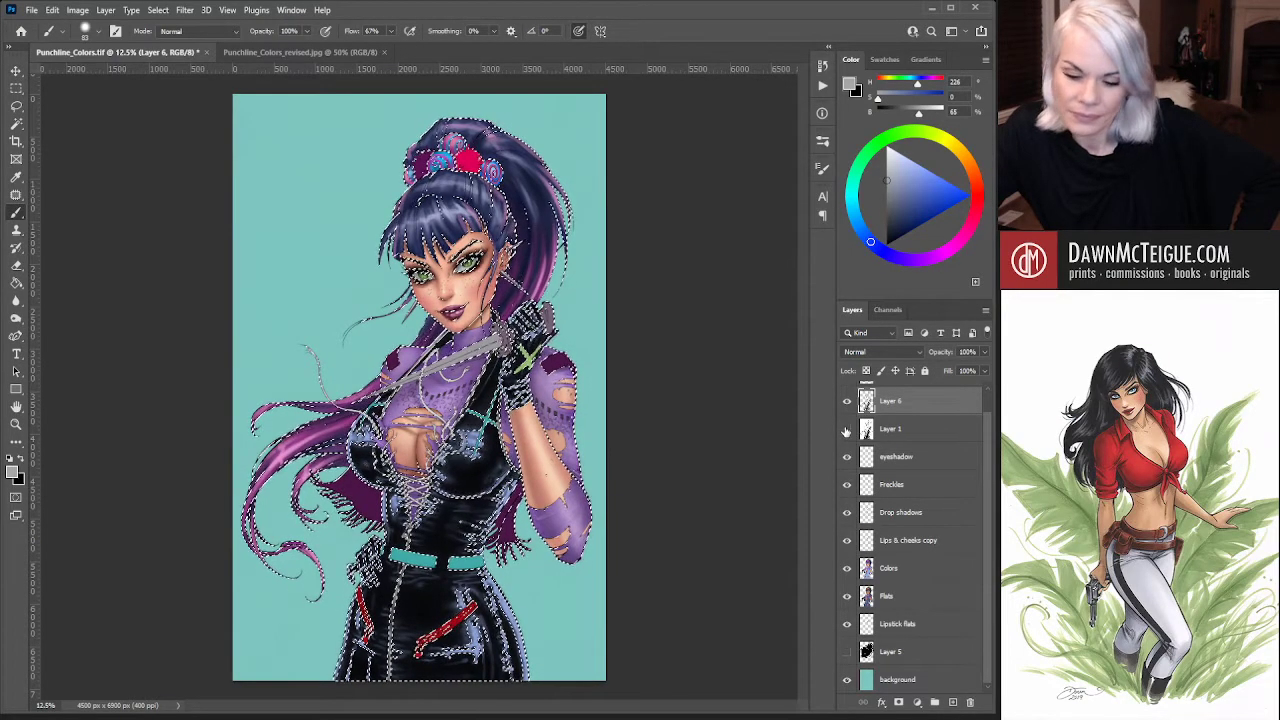
pyautogui.hotkey('ctrl', ';')
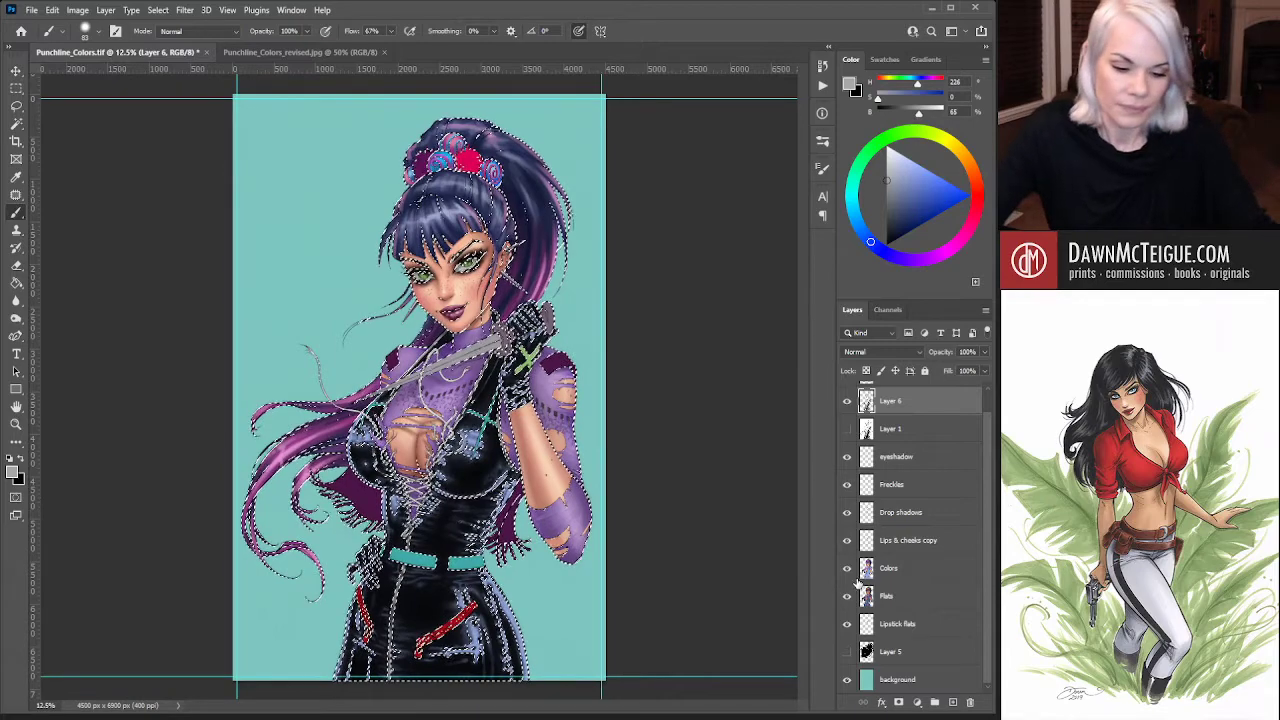
pyautogui.hotkey('ctrl', 'h')
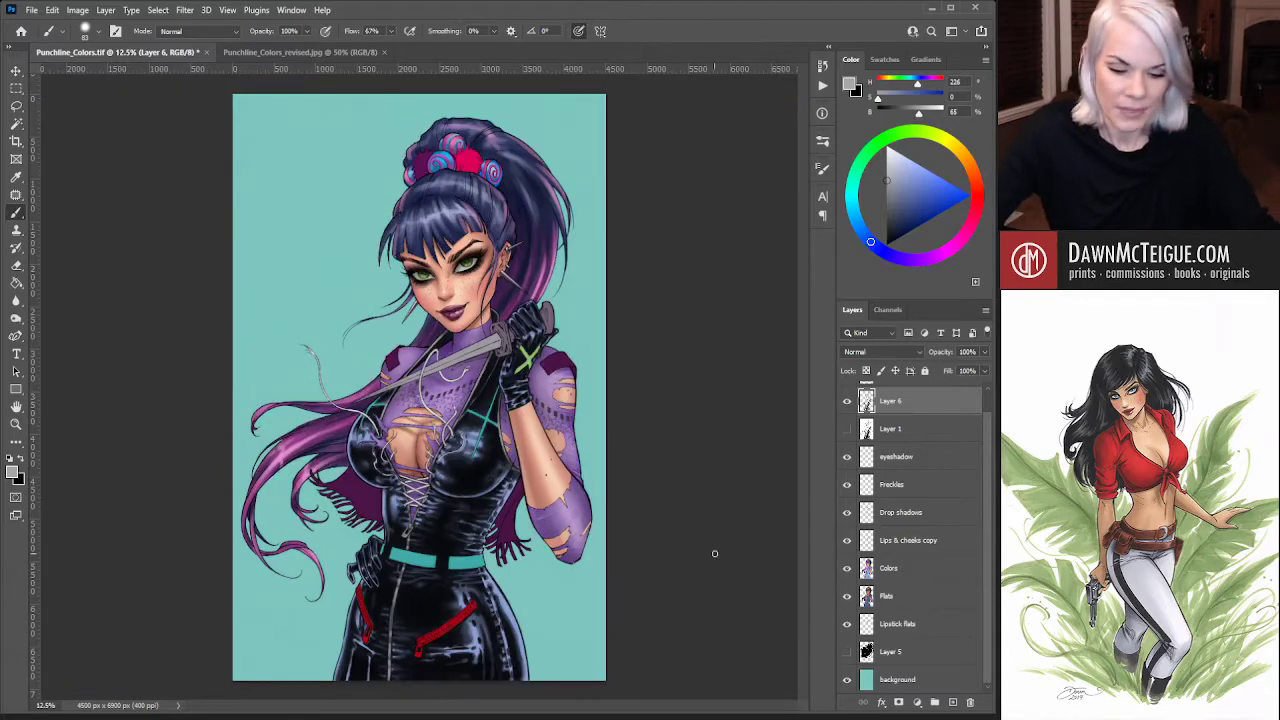
# Compare the face and hair with and without the new line art on Layer 6
pyautogui.scroll(5, 498, 413)
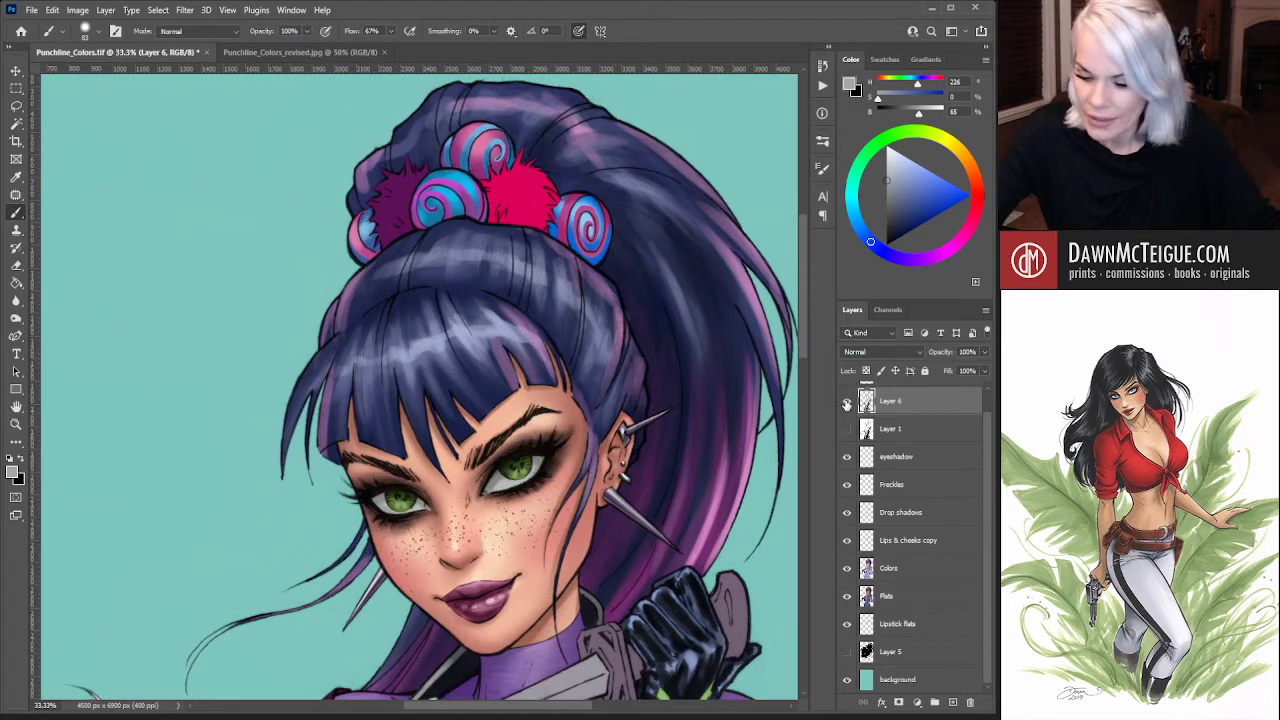
pyautogui.click(846, 403)
pyautogui.click(846, 403)
pyautogui.click(846, 403)
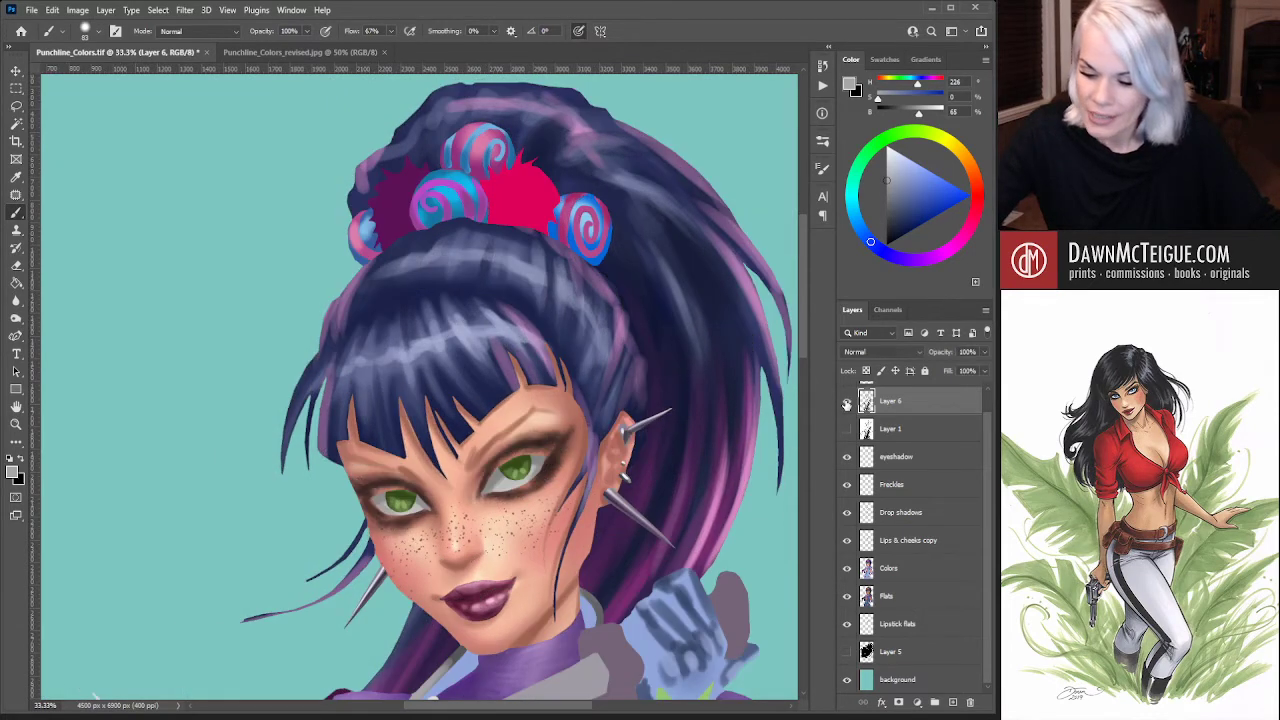
pyautogui.click(846, 403)
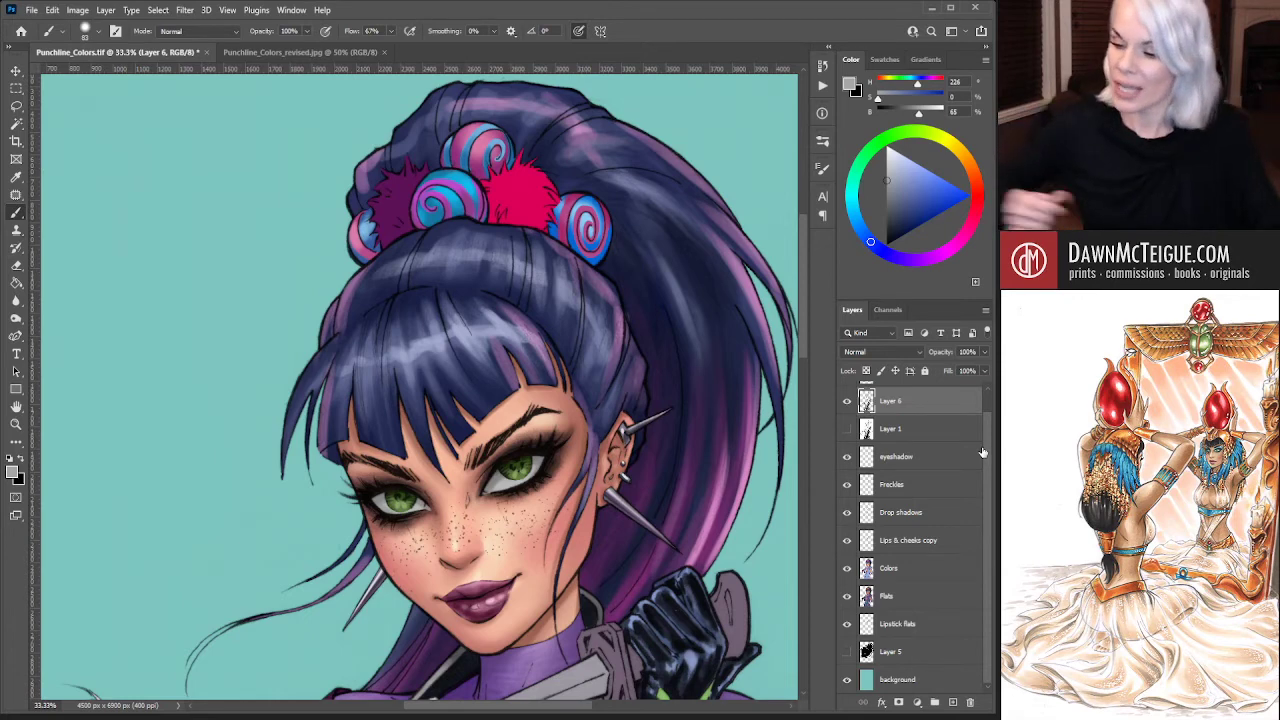
# Show Layer 4 with the black marks under the eyes, keeping Layer 1 hidden
pyautogui.scroll(-5, 878, 540)
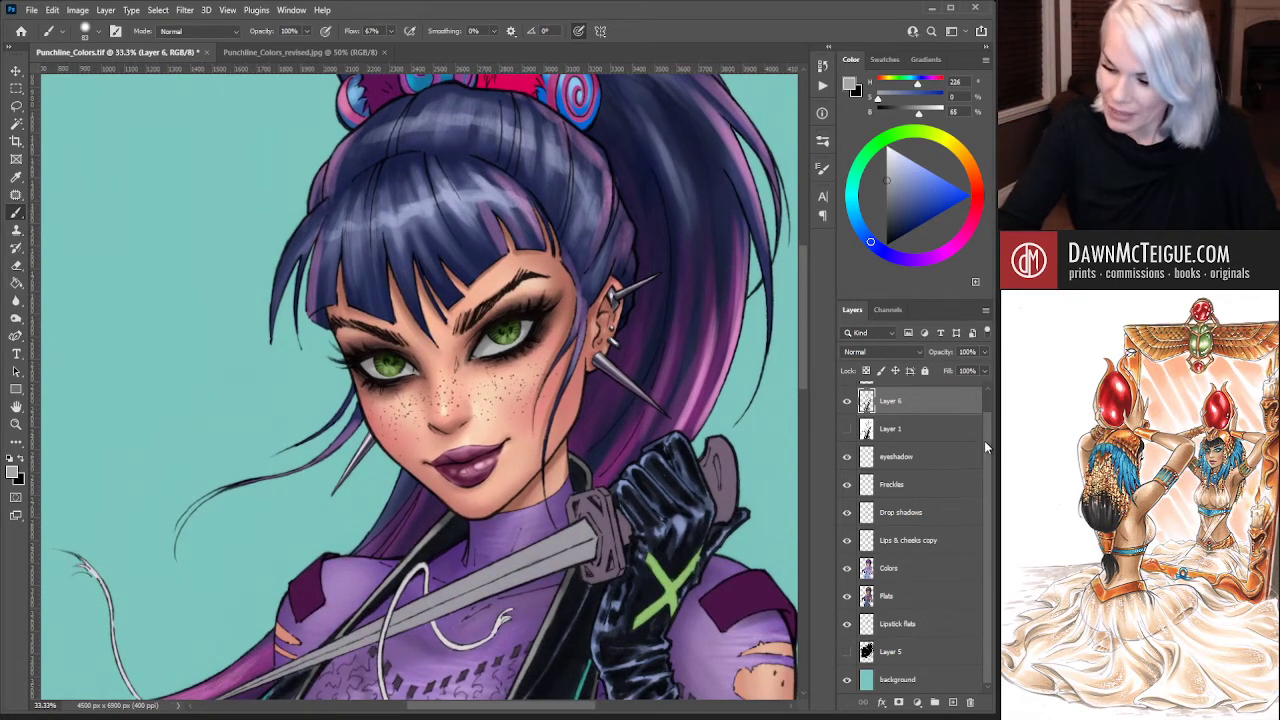
pyautogui.moveTo(984, 440); pyautogui.dragTo(987, 409)
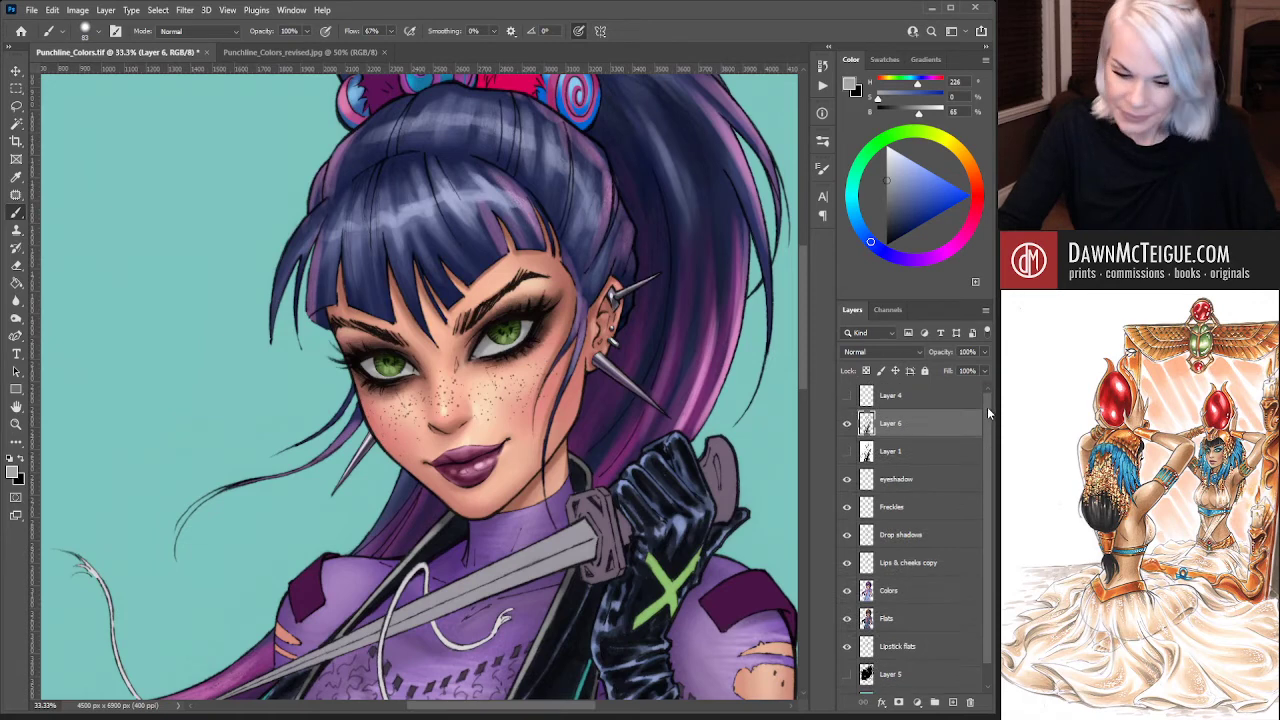
pyautogui.click(848, 452)
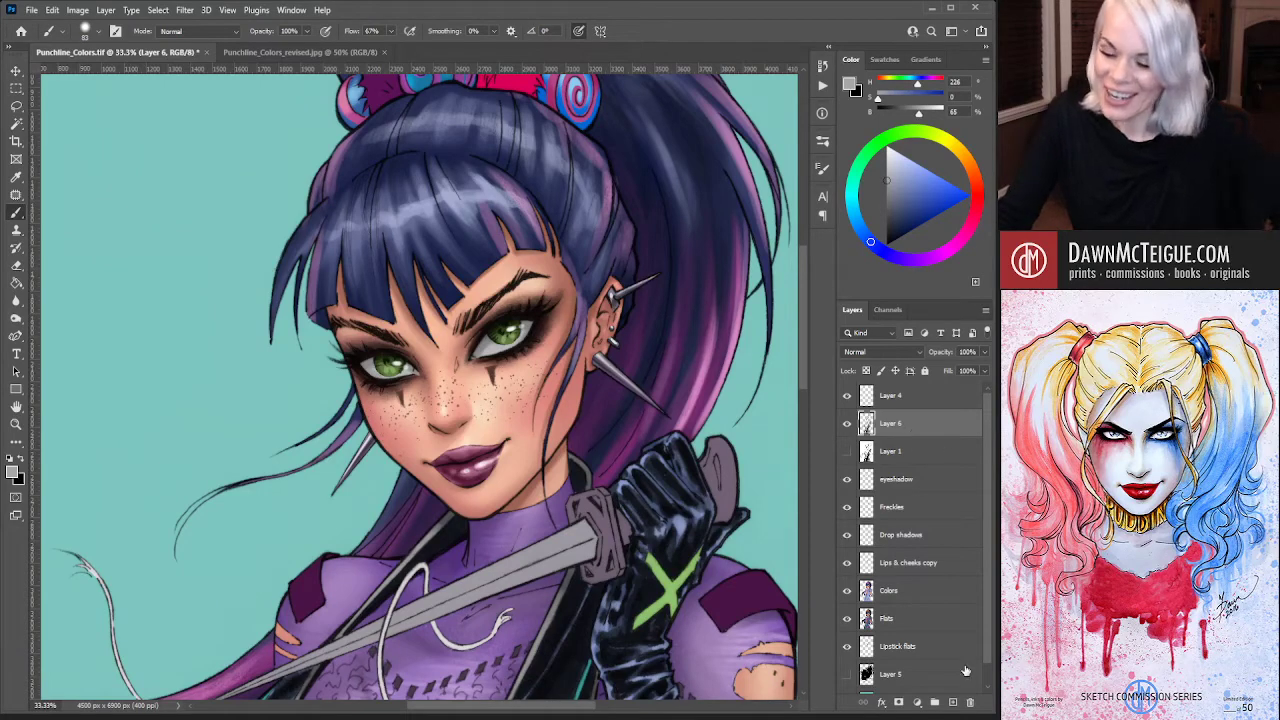
# Add a new layer above Layer 6 and rename Layer 6 as Fred the Line Art
pyautogui.click(953, 703)
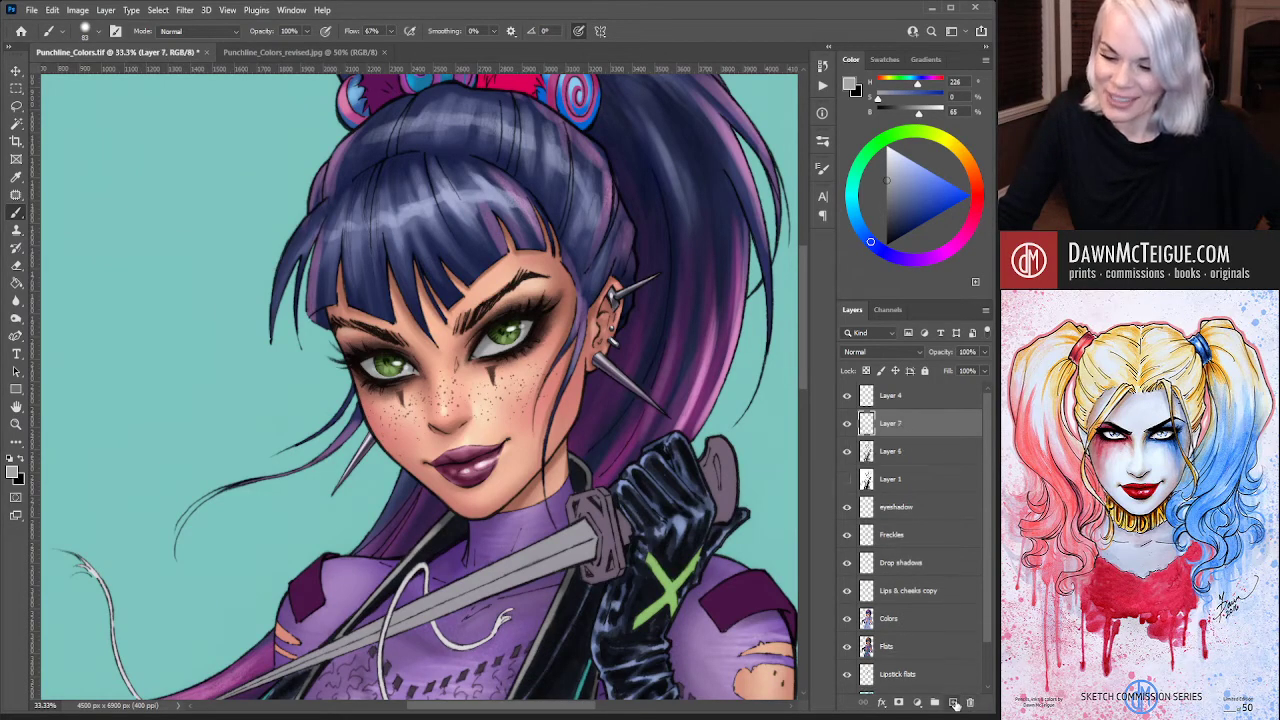
pyautogui.doubleClick(893, 452)
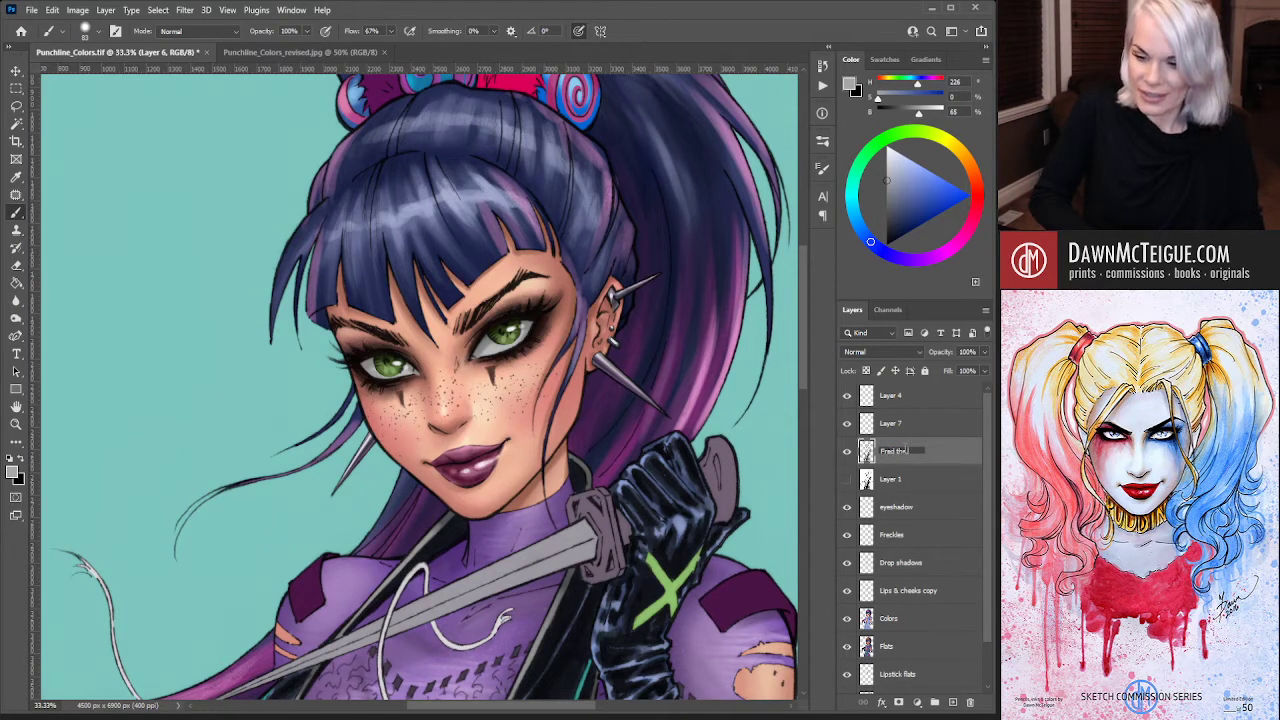
pyautogui.write('Fred the Line Art')
pyautogui.press('Return')
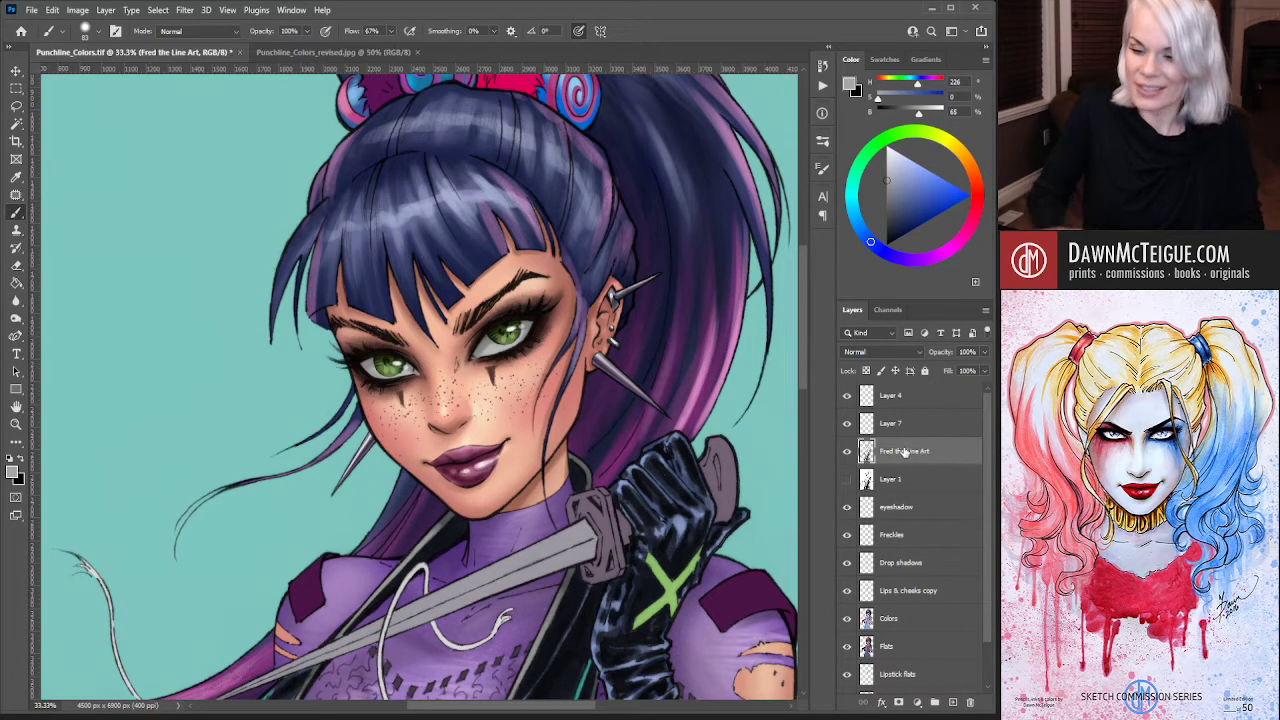
# Rename the new empty layer as Color Holds and clip it to the Fred the Line Art layer
pyautogui.doubleClick(889, 424)
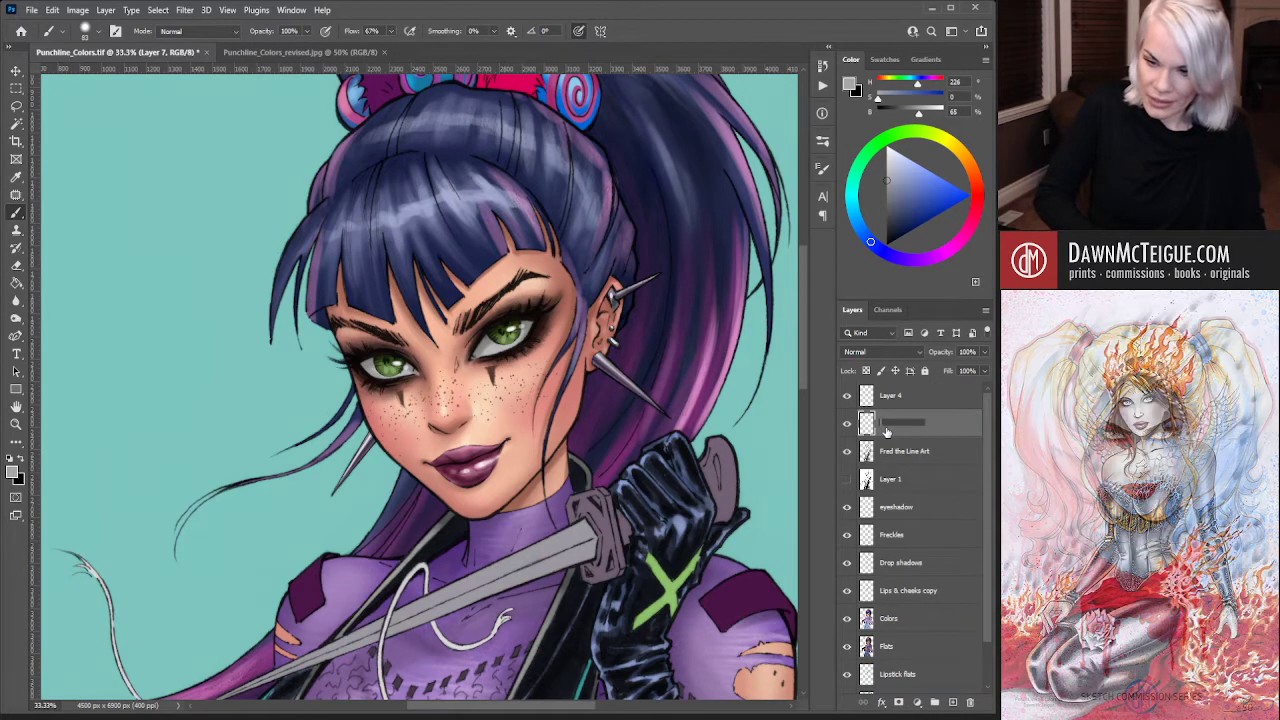
pyautogui.write('Color Holds')
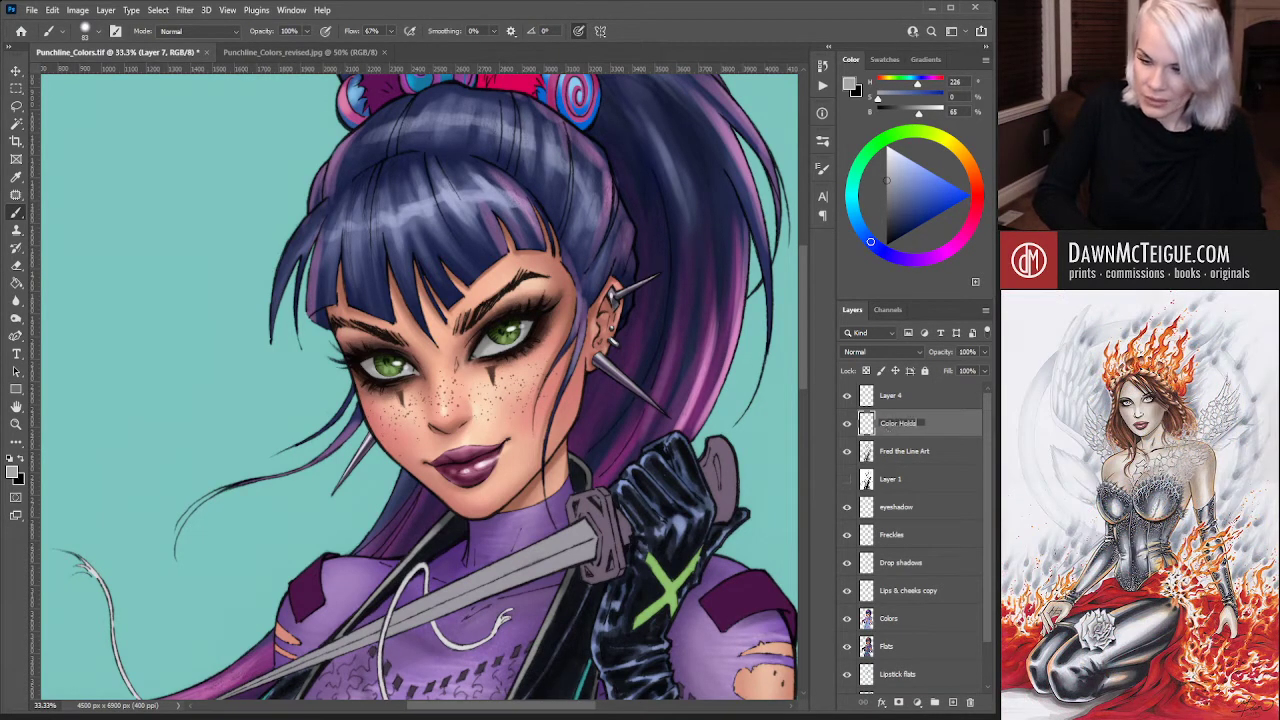
pyautogui.click(940, 449)
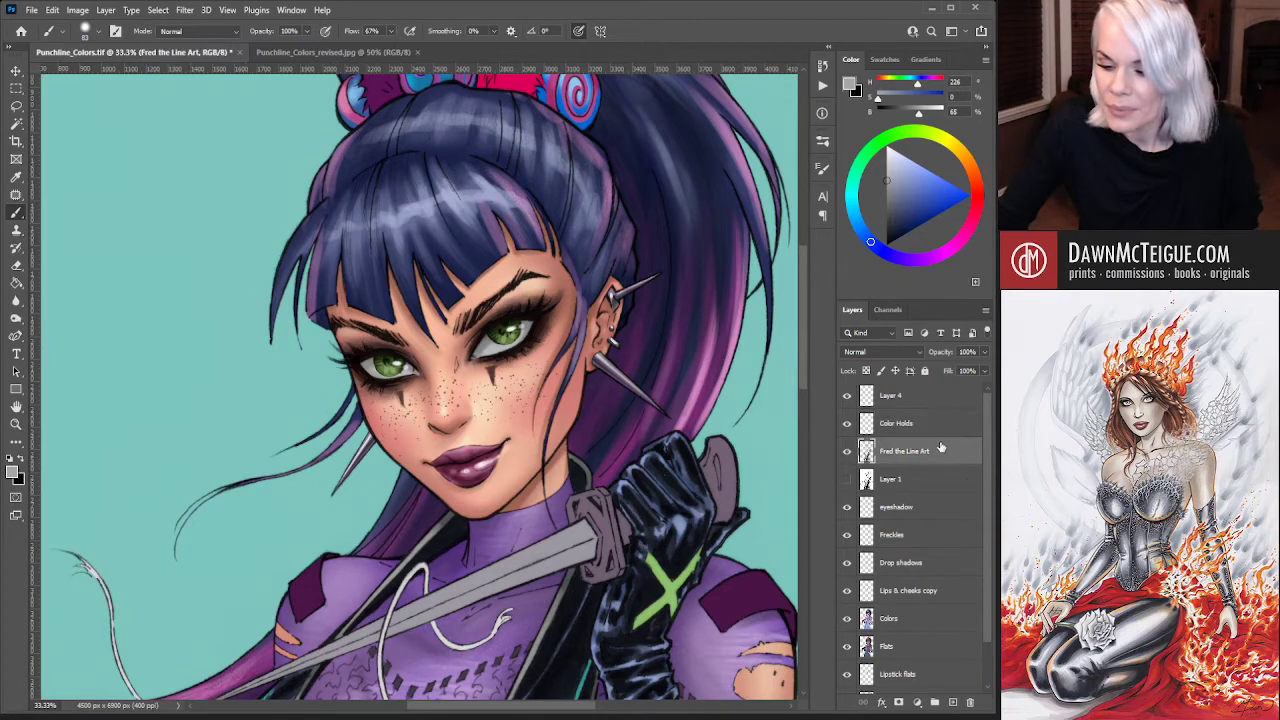
pyautogui.click(943, 432)
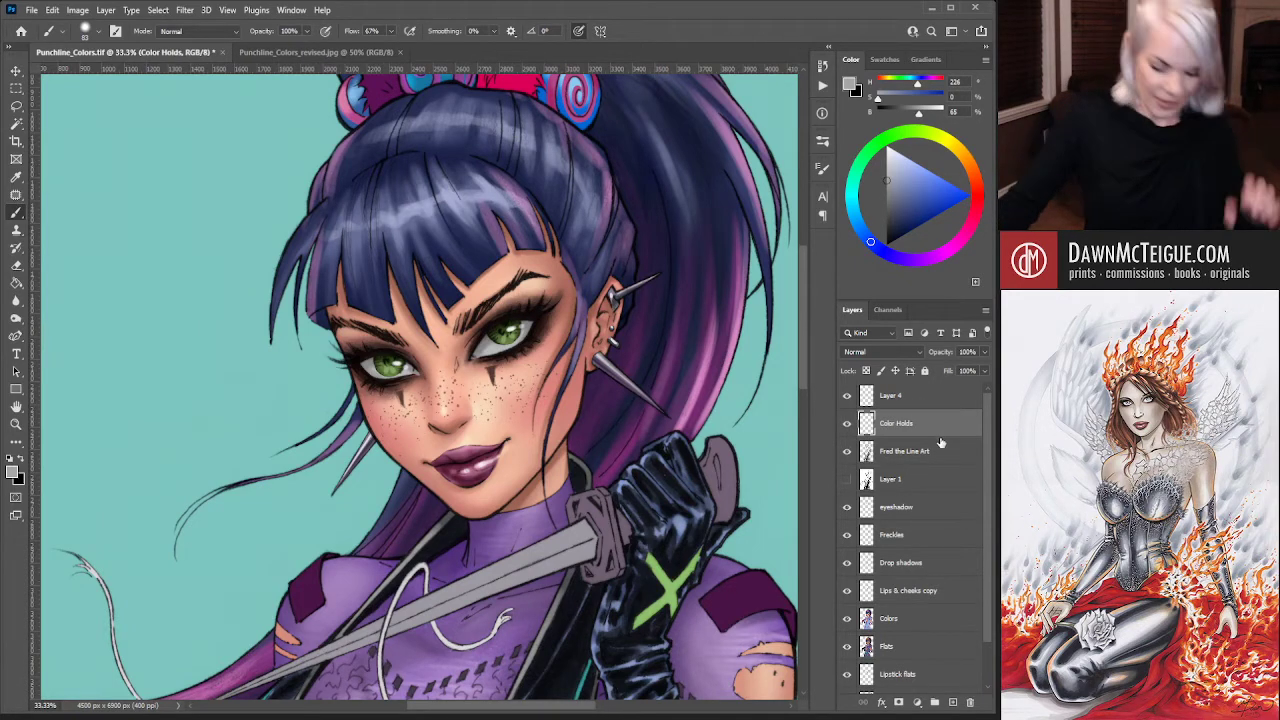
pyautogui.keyDown('alt'); pyautogui.click(940, 443); pyautogui.keyUp('alt')
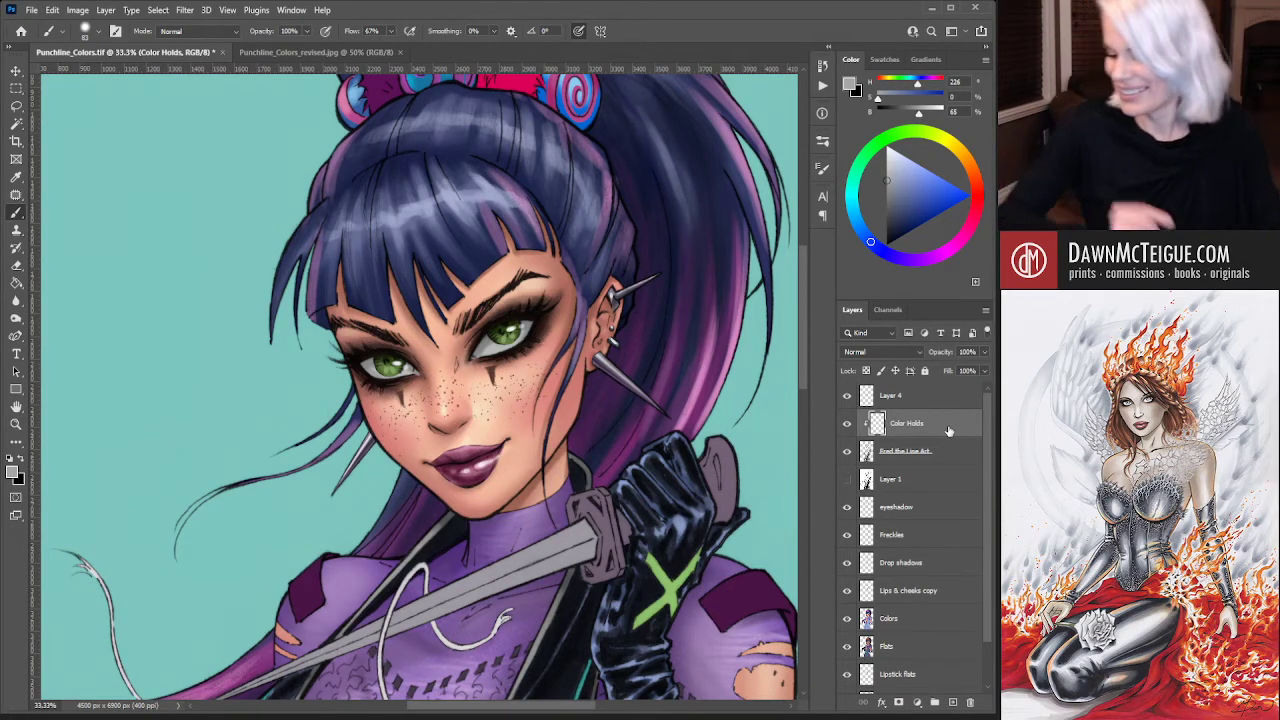
# Set up the brush with a dark red based on the skin tone, hue 4, saturation 87%, brightness 23%, at 100% flow
pyautogui.moveTo(647, 436); pyautogui.dragTo(615, 490)
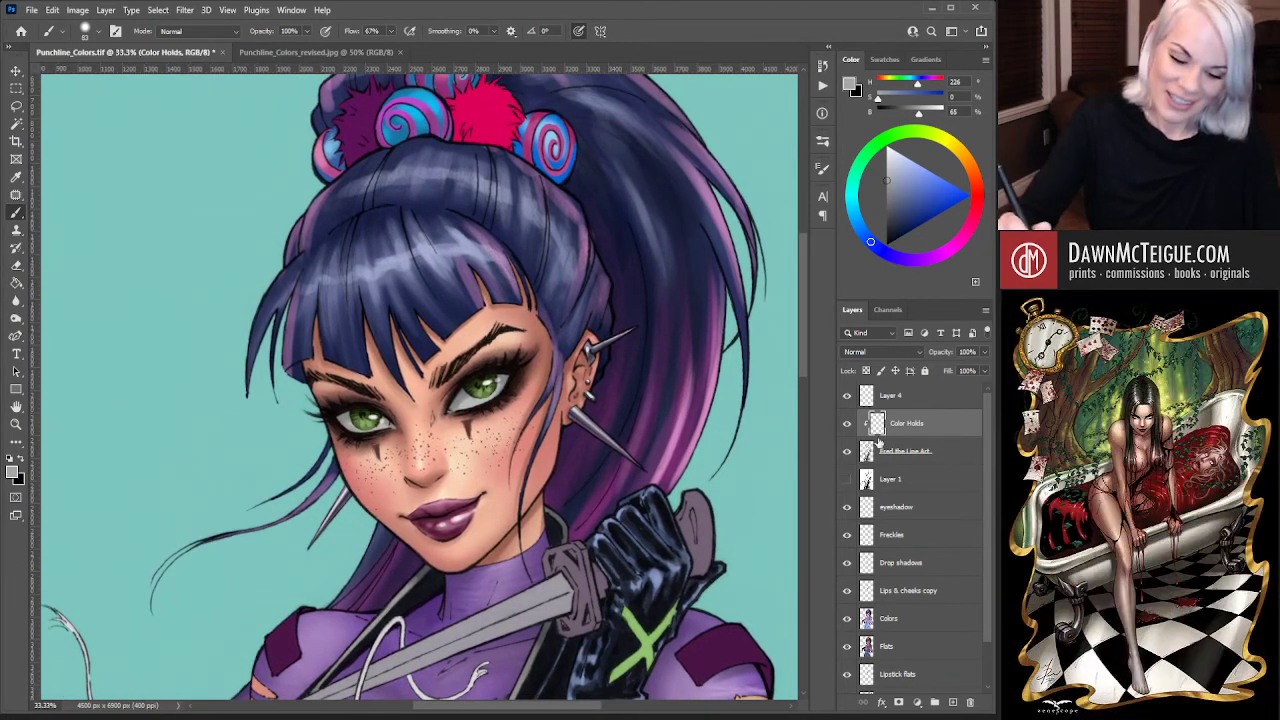
pyautogui.click(903, 210)
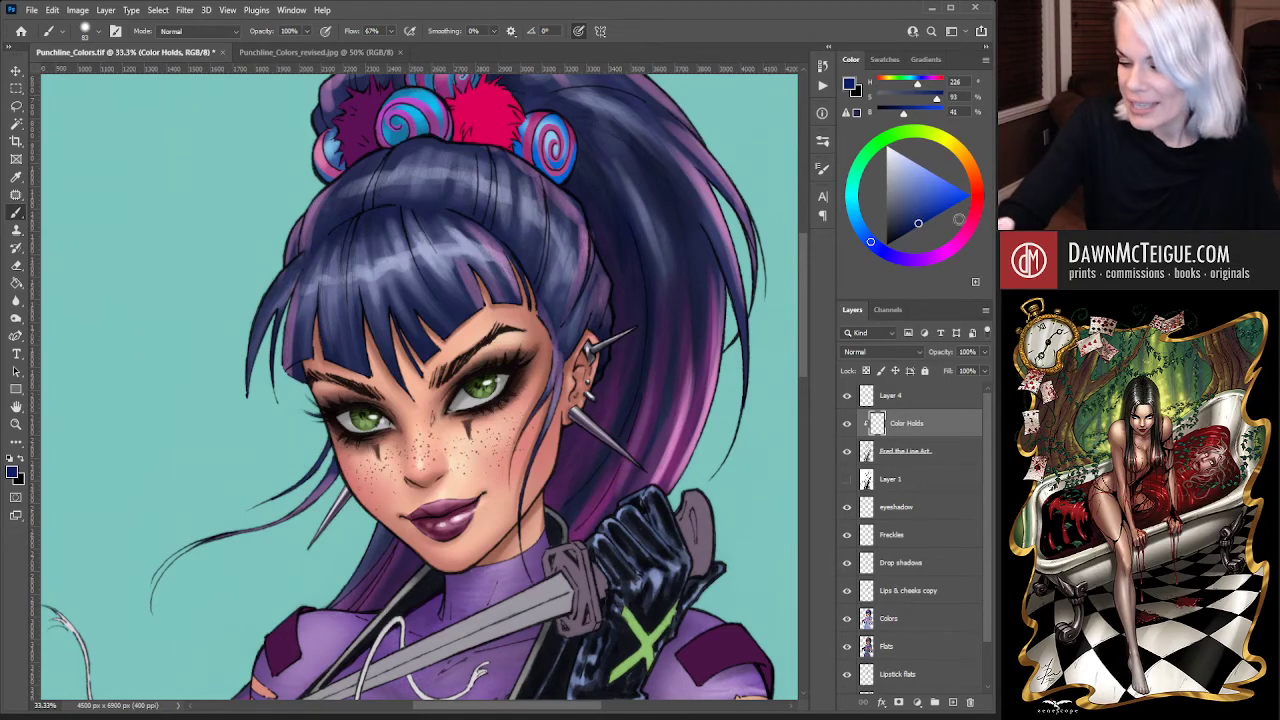
pyautogui.click(977, 194)
pyautogui.moveTo(919, 221); pyautogui.dragTo(908, 230)
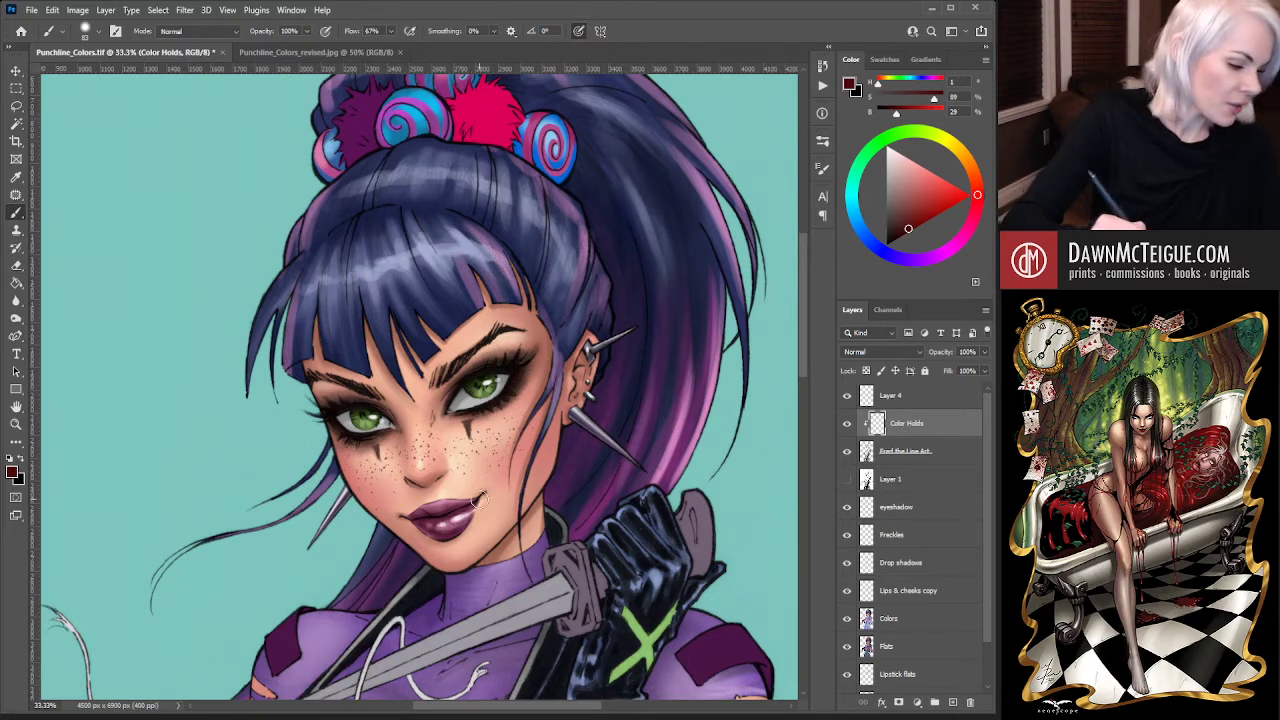
pyautogui.keyDown('alt'); pyautogui.click(556, 442); pyautogui.keyUp('alt')
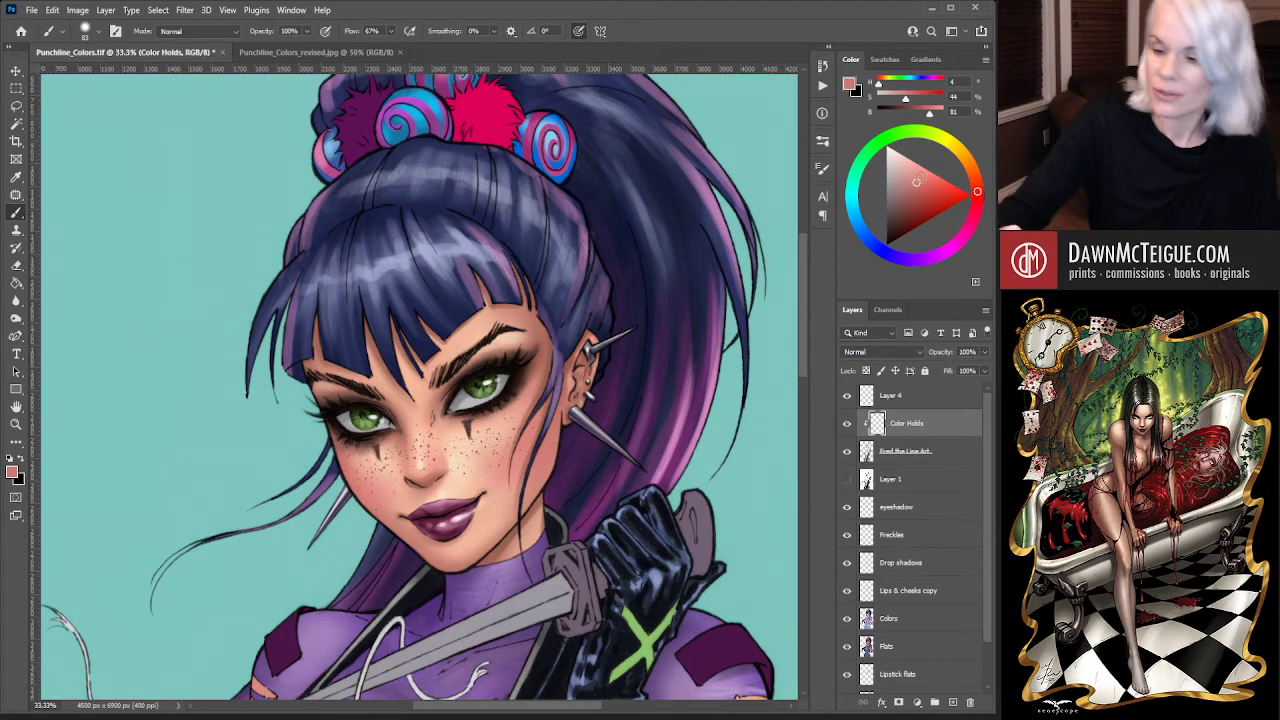
pyautogui.moveTo(908, 228); pyautogui.dragTo(902, 232)
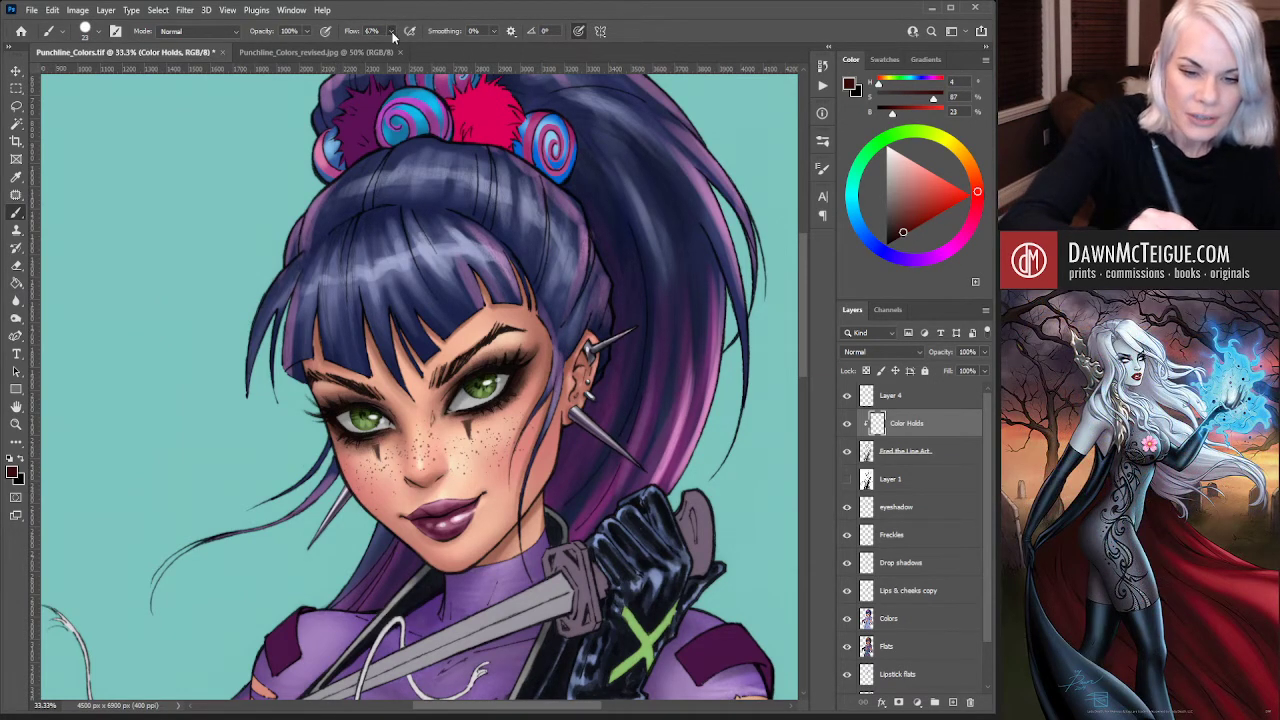
pyautogui.hotkey('shift', '0')
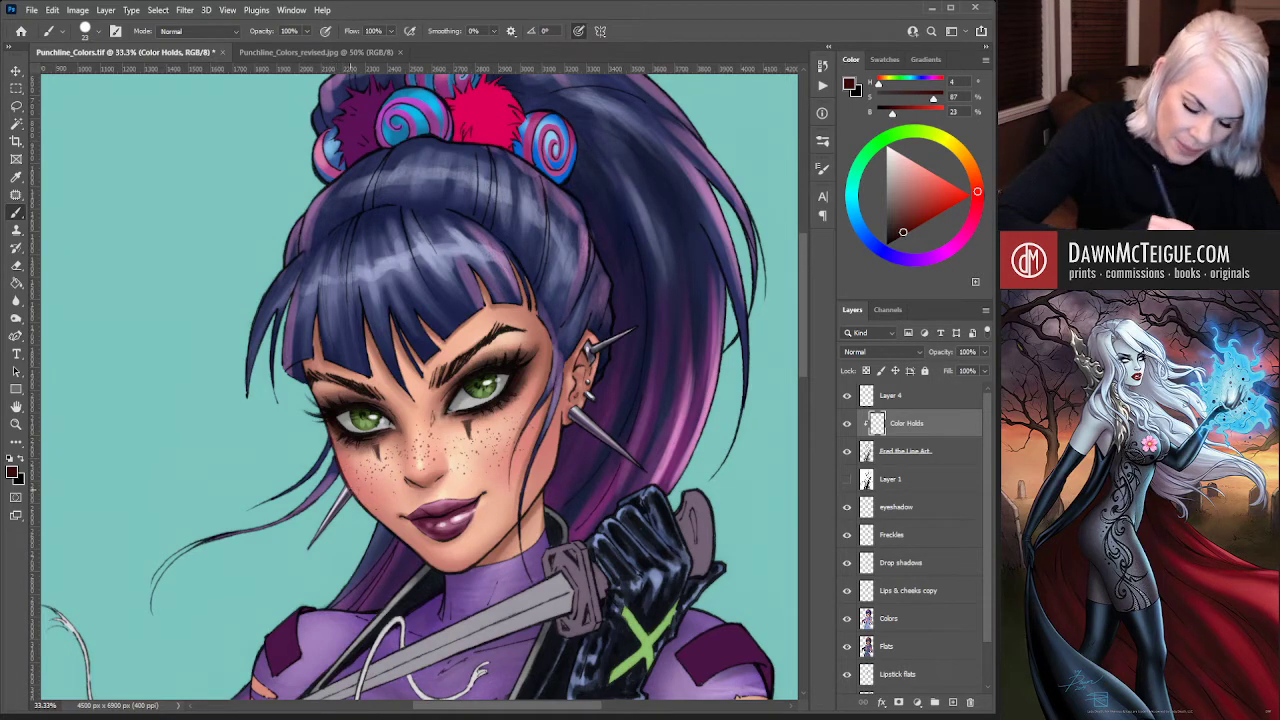
# Paint dark red color holds over the black outlines of the face, jaw and chin
pyautogui.scroll(2, 415, 437)
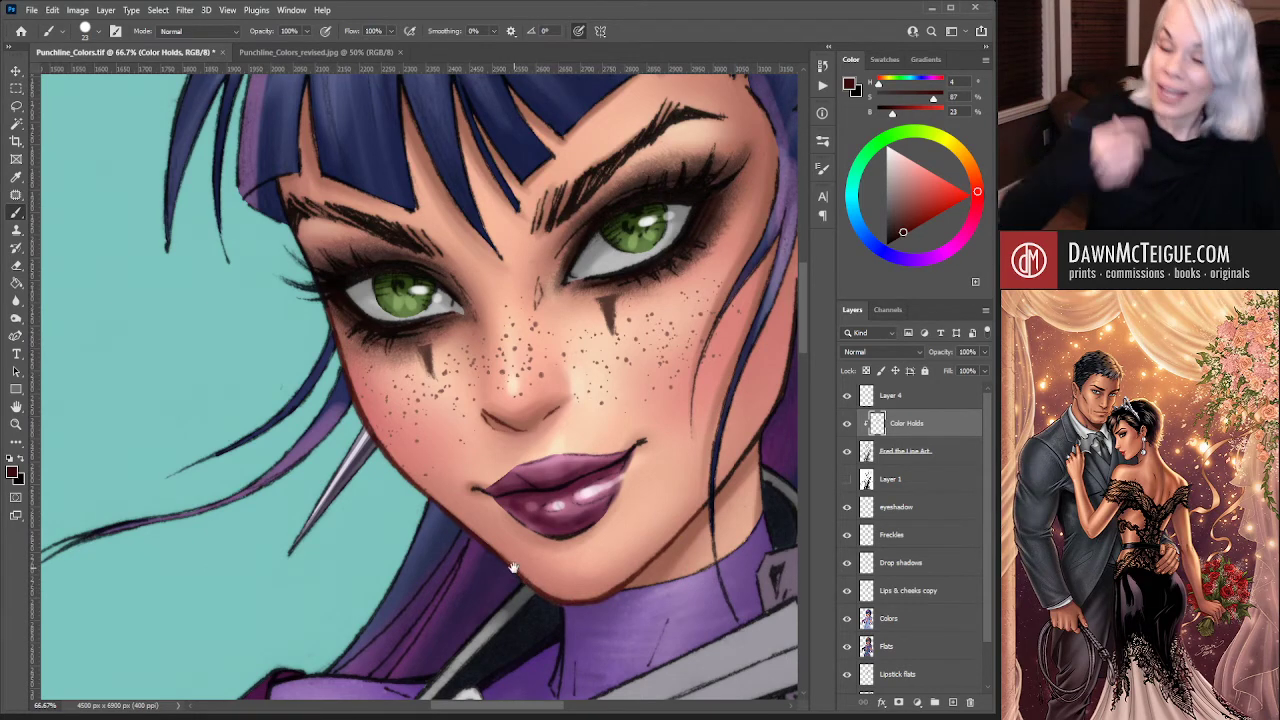
pyautogui.moveTo(344, 481); pyautogui.dragTo(494, 586)
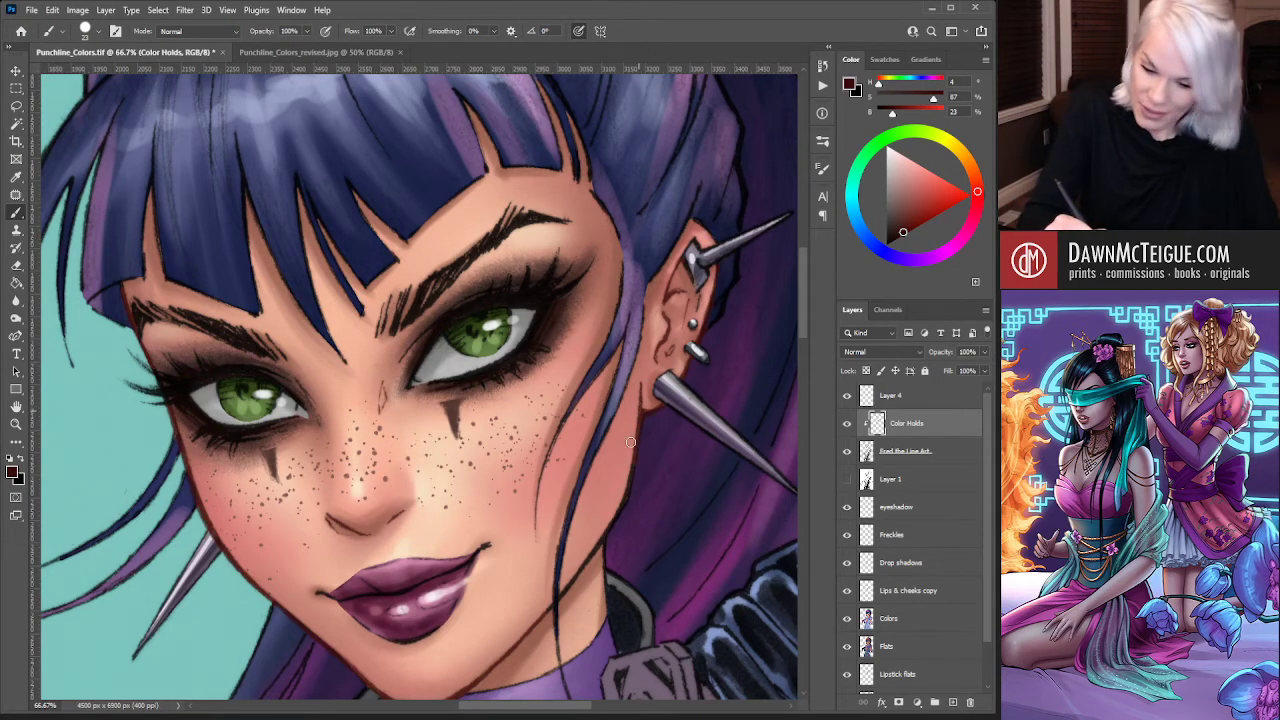
pyautogui.moveTo(470, 565); pyautogui.dragTo(490, 470)
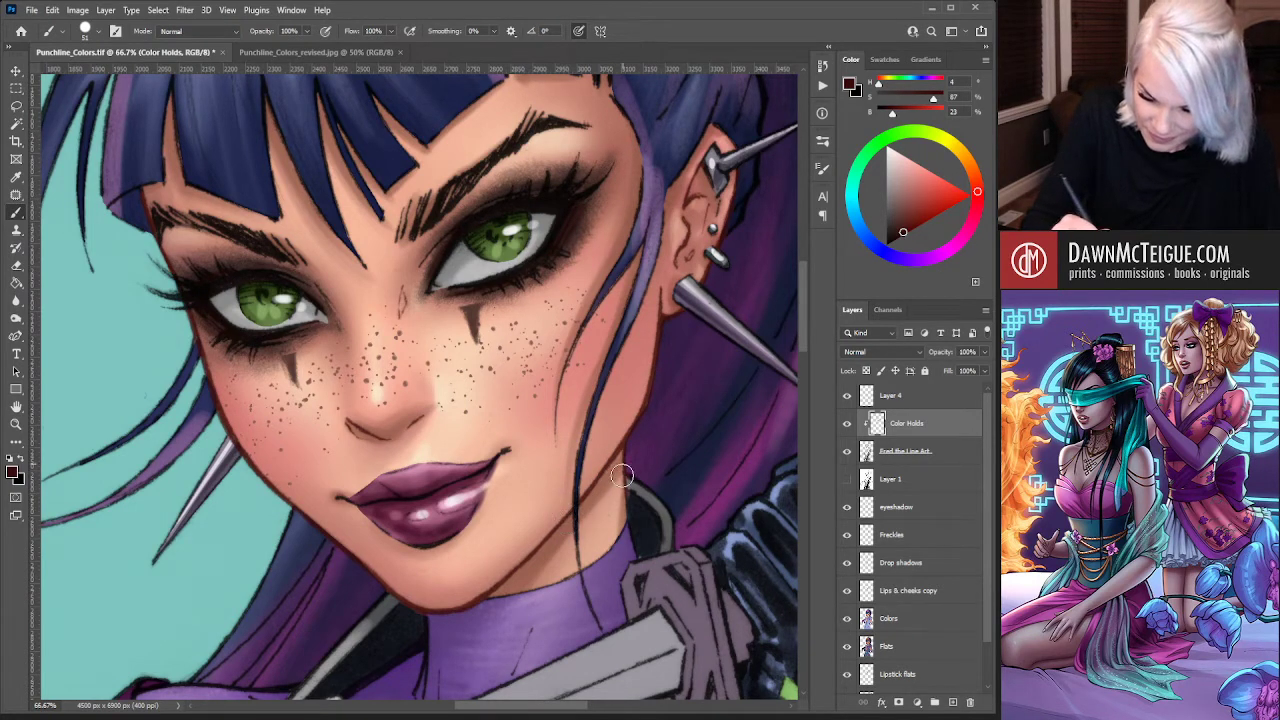
pyautogui.moveTo(519, 472); pyautogui.dragTo(578, 516)
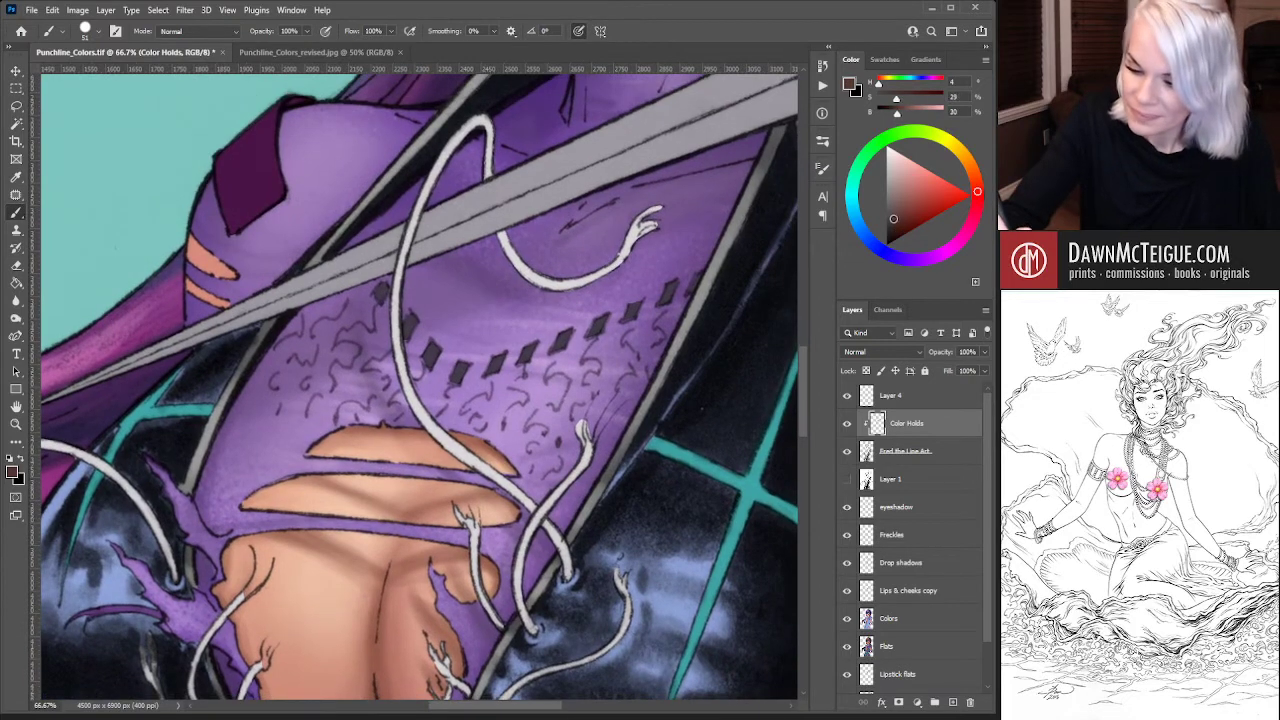
# Choose a neutral gray at 38% brightness and recolor the outlines of the crossing white laces over the chest
pyautogui.moveTo(886, 218); pyautogui.dragTo(886, 207)
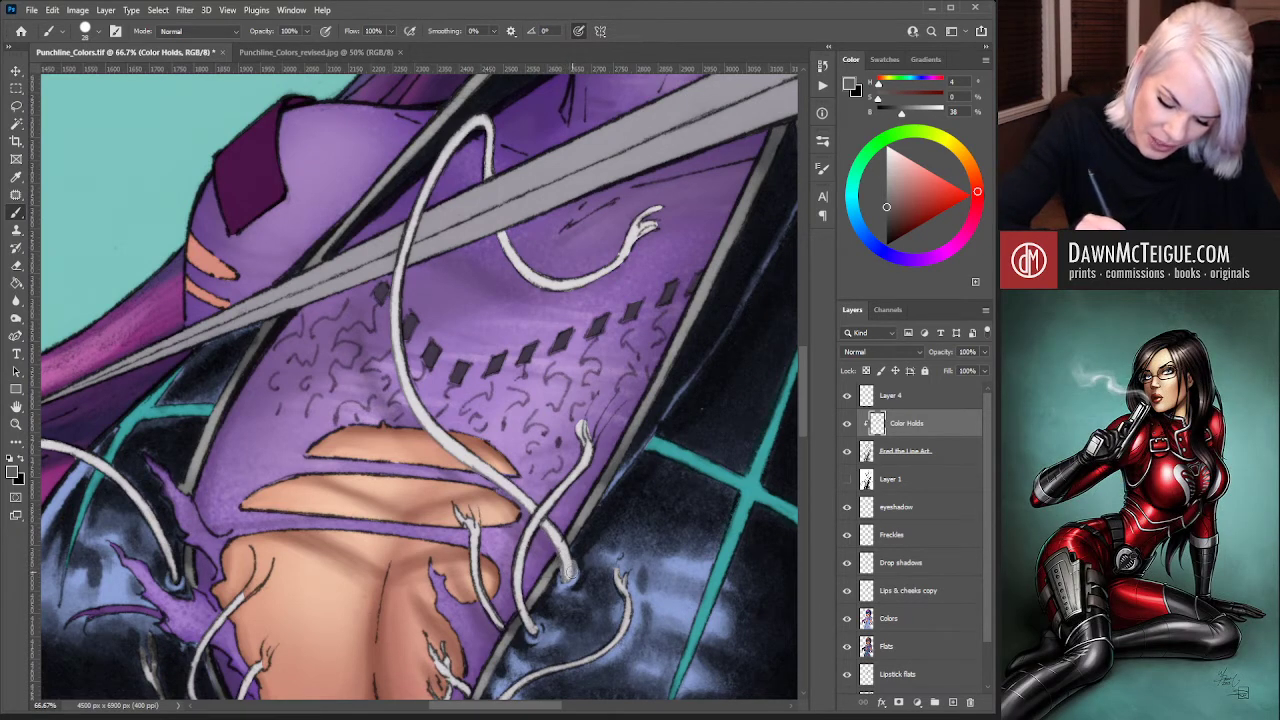
pyautogui.moveTo(557, 530); pyautogui.dragTo(567, 570)
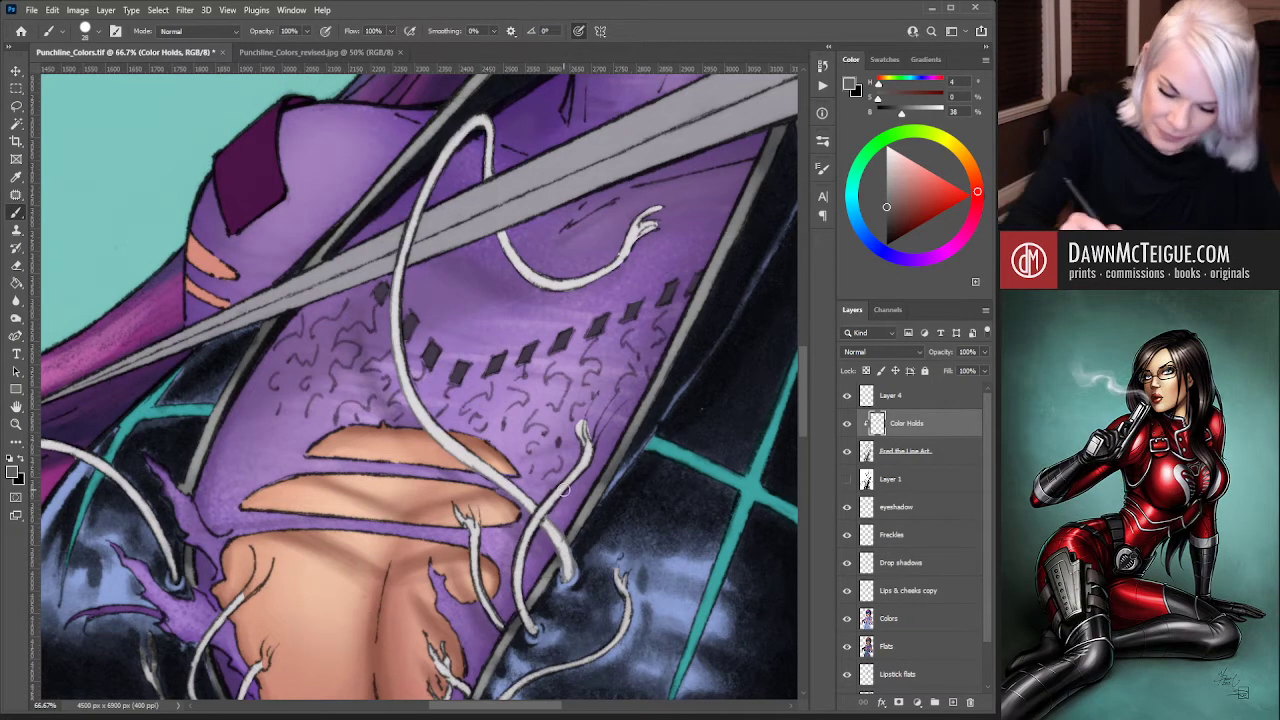
pyautogui.moveTo(538, 517); pyautogui.dragTo(566, 484)
pyautogui.moveTo(592, 440); pyautogui.dragTo(600, 414)
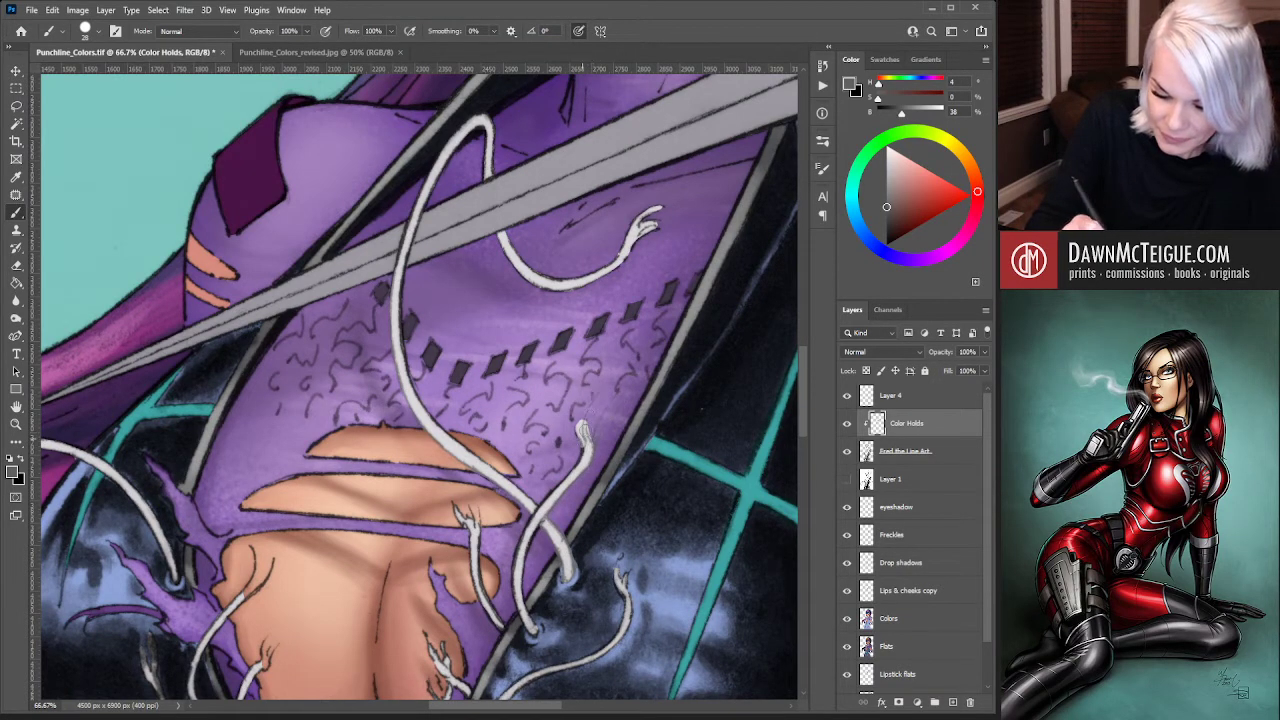
pyautogui.moveTo(555, 460)
pyautogui.mouseDown()
pyautogui.moveTo(595, 425)
pyautogui.moveTo(606, 436)
pyautogui.moveTo(582, 490)
pyautogui.mouseUp()
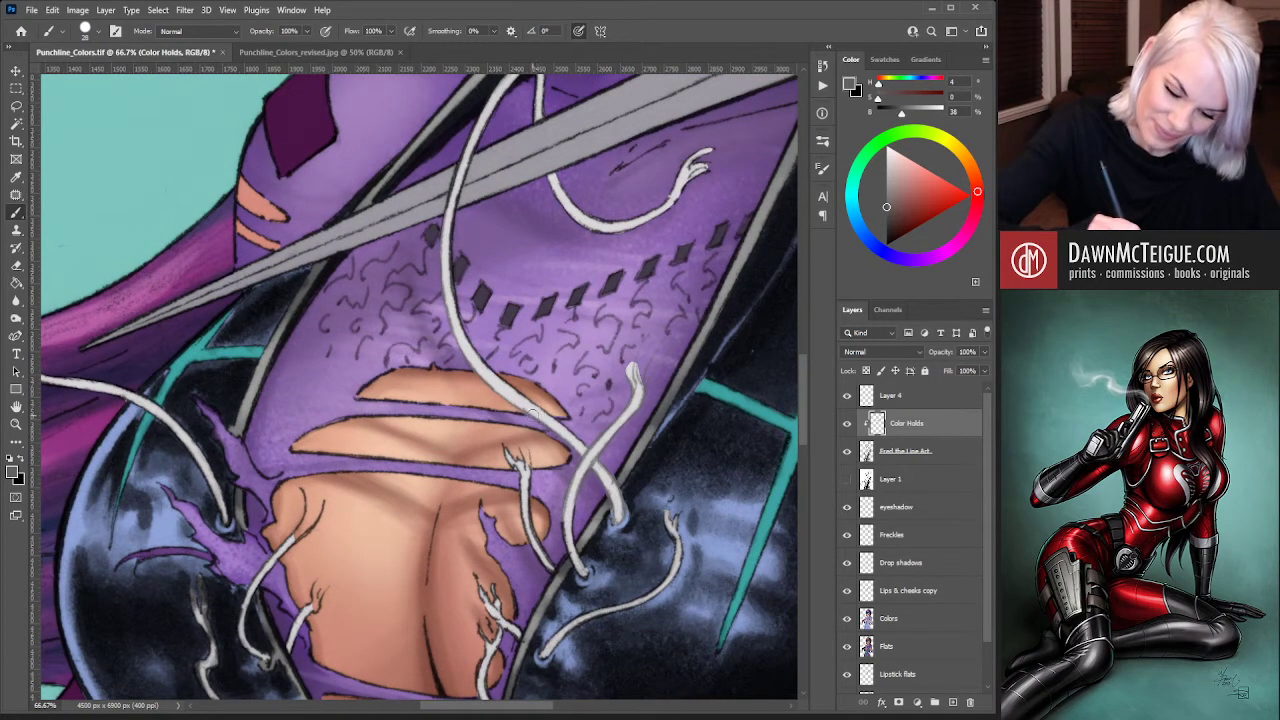
pyautogui.moveTo(553, 421)
pyautogui.mouseDown()
pyautogui.moveTo(591, 450)
pyautogui.moveTo(517, 392)
pyautogui.mouseUp()
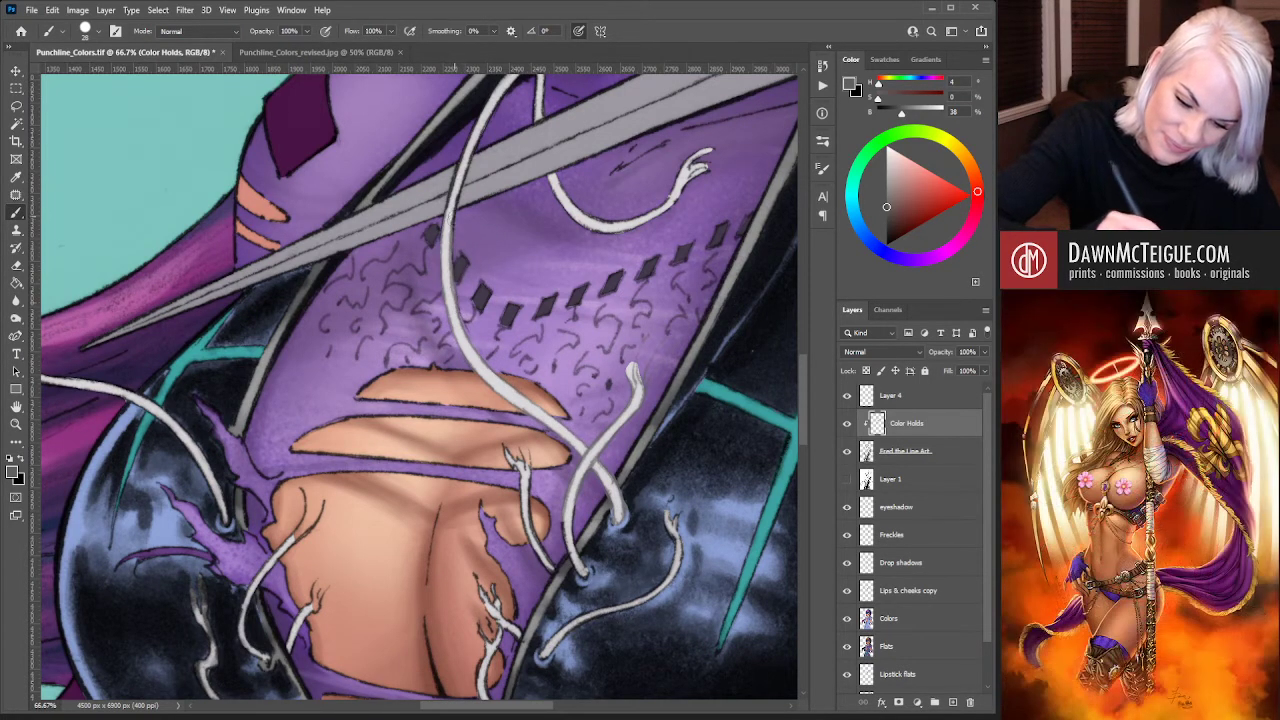
# Recolor the outlines of the long lace loop passing behind the blade and its frayed end in gray
pyautogui.scroll(5, 456, 298)
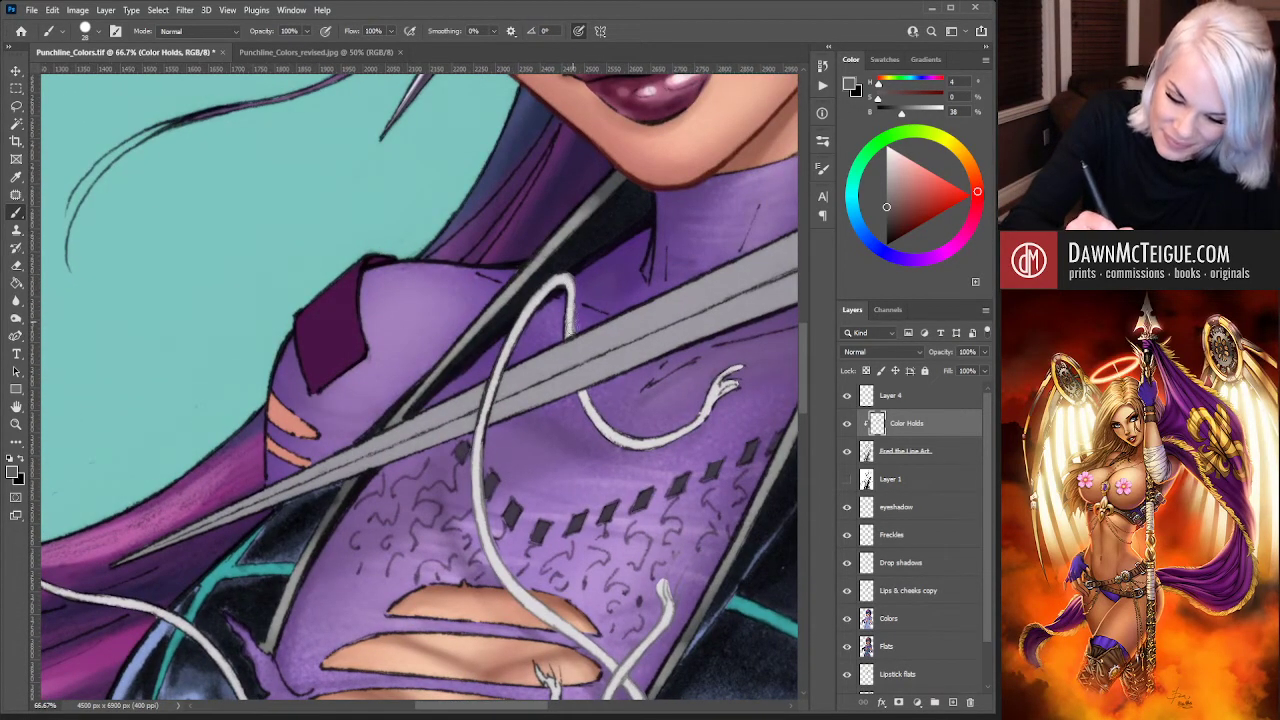
pyautogui.moveTo(566, 283)
pyautogui.mouseDown()
pyautogui.moveTo(564, 316)
pyautogui.moveTo(528, 322)
pyautogui.moveTo(487, 418)
pyautogui.mouseUp()
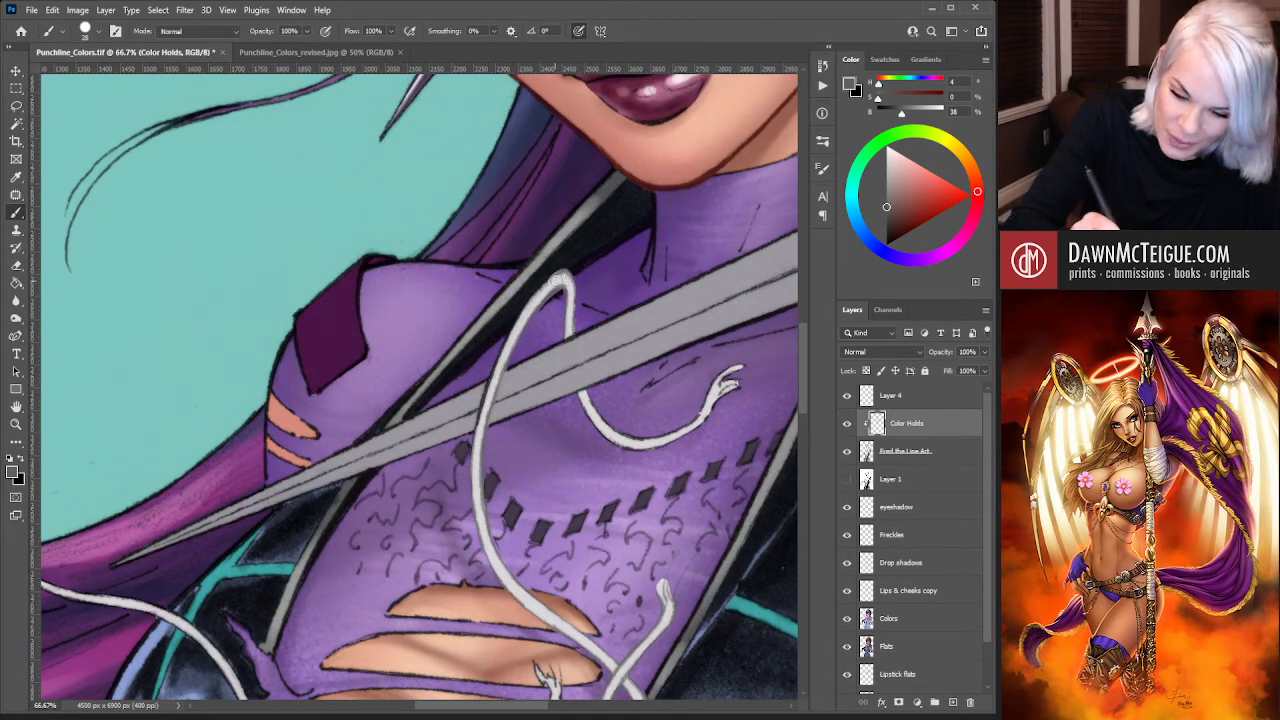
pyautogui.moveTo(534, 297)
pyautogui.mouseDown()
pyautogui.moveTo(492, 376)
pyautogui.moveTo(499, 353)
pyautogui.moveTo(473, 452)
pyautogui.mouseUp()
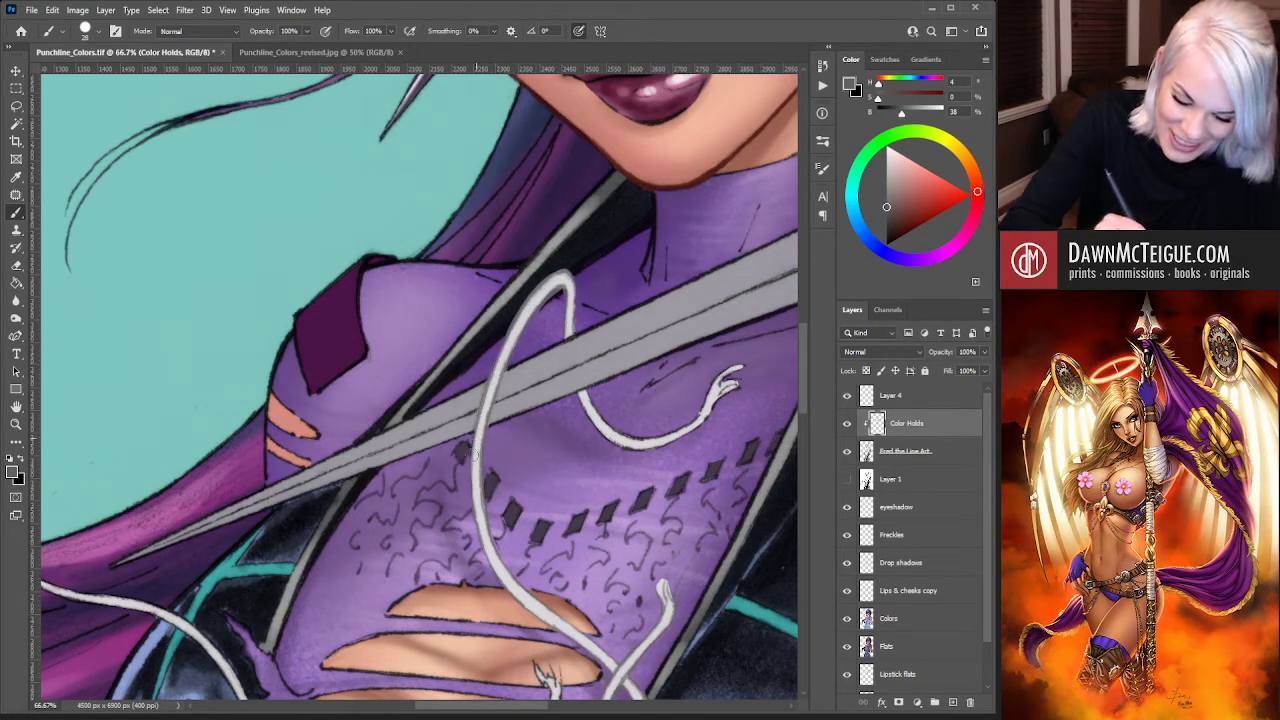
pyautogui.moveTo(576, 400)
pyautogui.mouseDown()
pyautogui.moveTo(637, 456)
pyautogui.moveTo(666, 404)
pyautogui.moveTo(674, 419)
pyautogui.moveTo(653, 434)
pyautogui.moveTo(704, 416)
pyautogui.moveTo(660, 452)
pyautogui.moveTo(712, 392)
pyautogui.mouseUp()
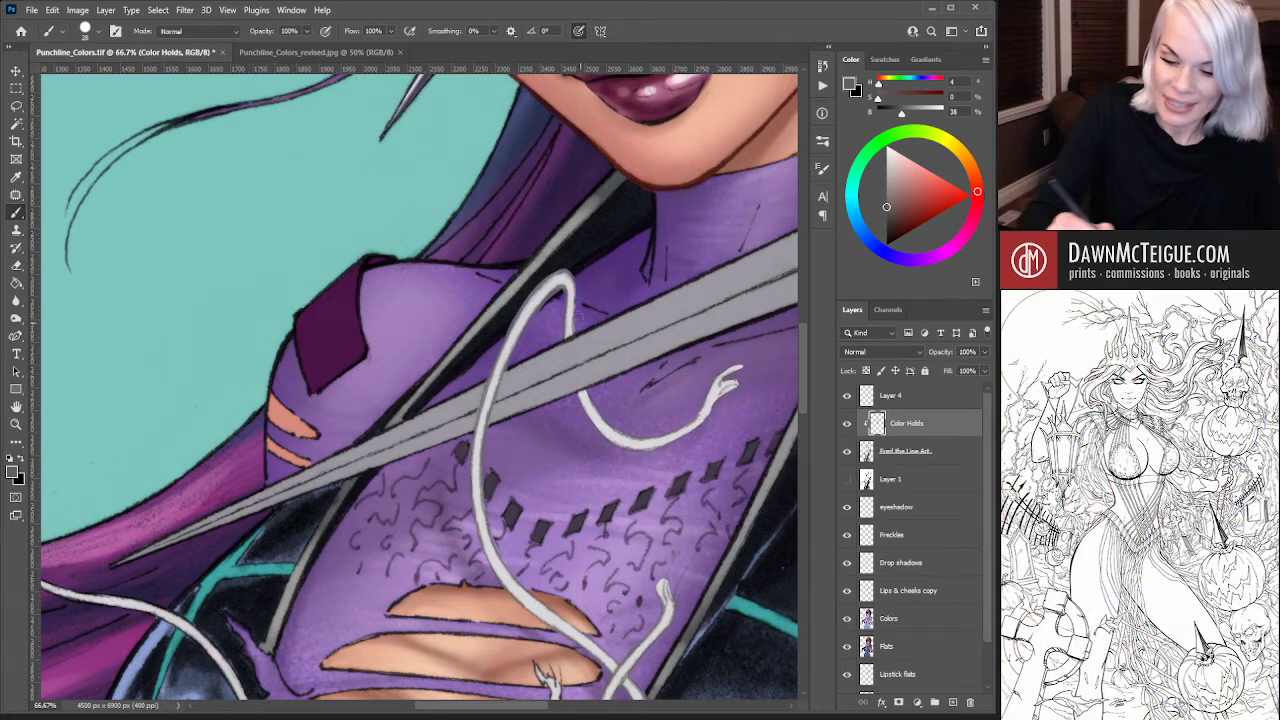
# Paint gray over the outlines of the short frayed lace beside the crossed laces at the torn opening
pyautogui.scroll(-6, 568, 302)
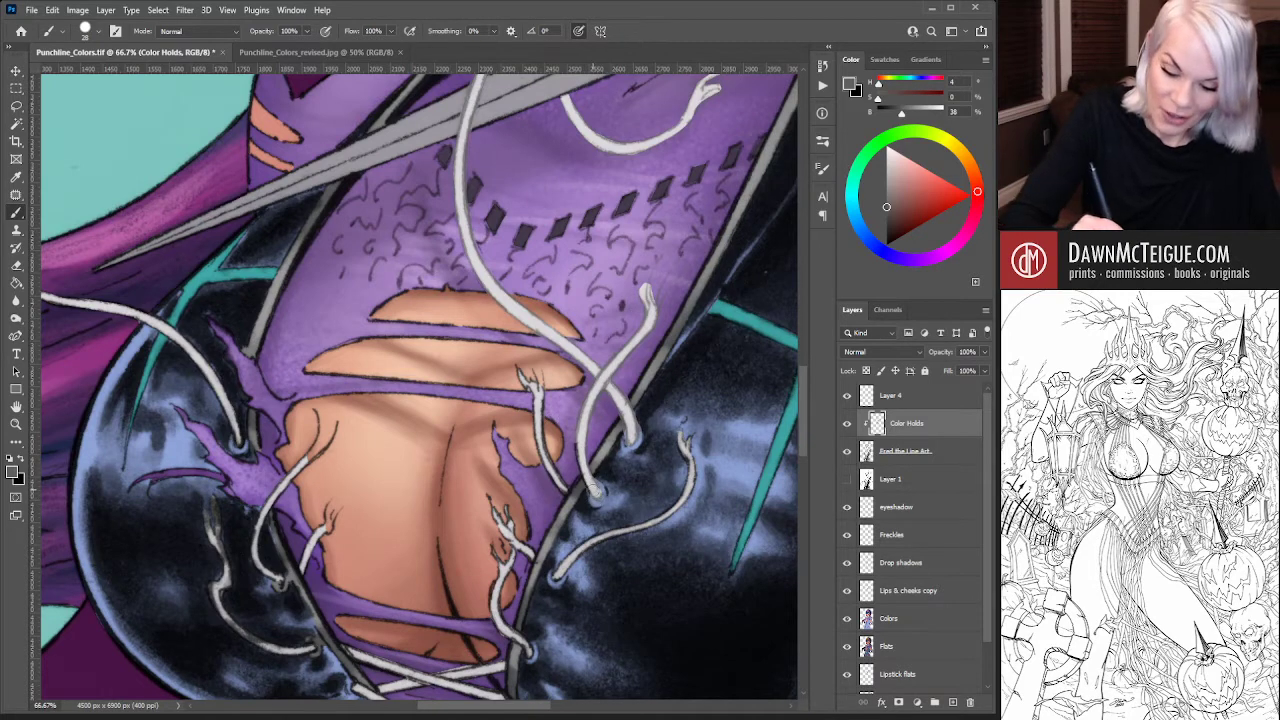
pyautogui.moveTo(584, 458); pyautogui.dragTo(590, 488)
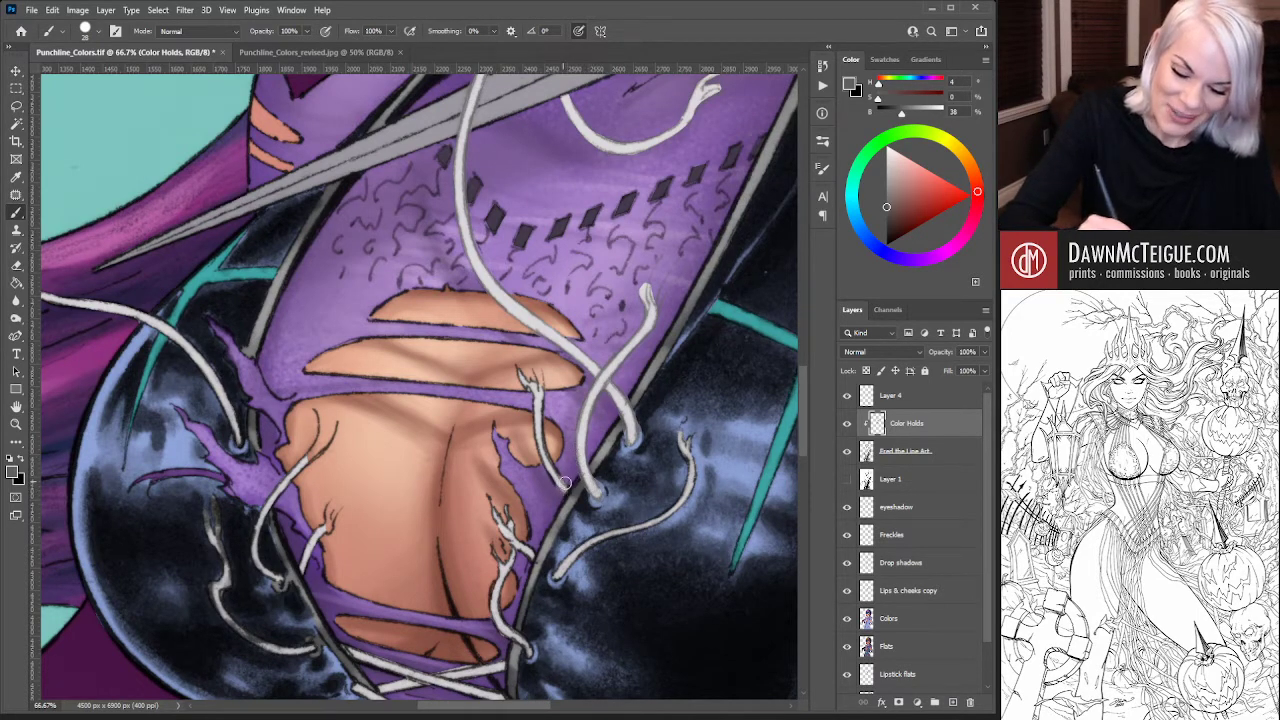
pyautogui.moveTo(553, 475)
pyautogui.mouseDown()
pyautogui.moveTo(519, 372)
pyautogui.moveTo(532, 384)
pyautogui.moveTo(538, 372)
pyautogui.mouseUp()
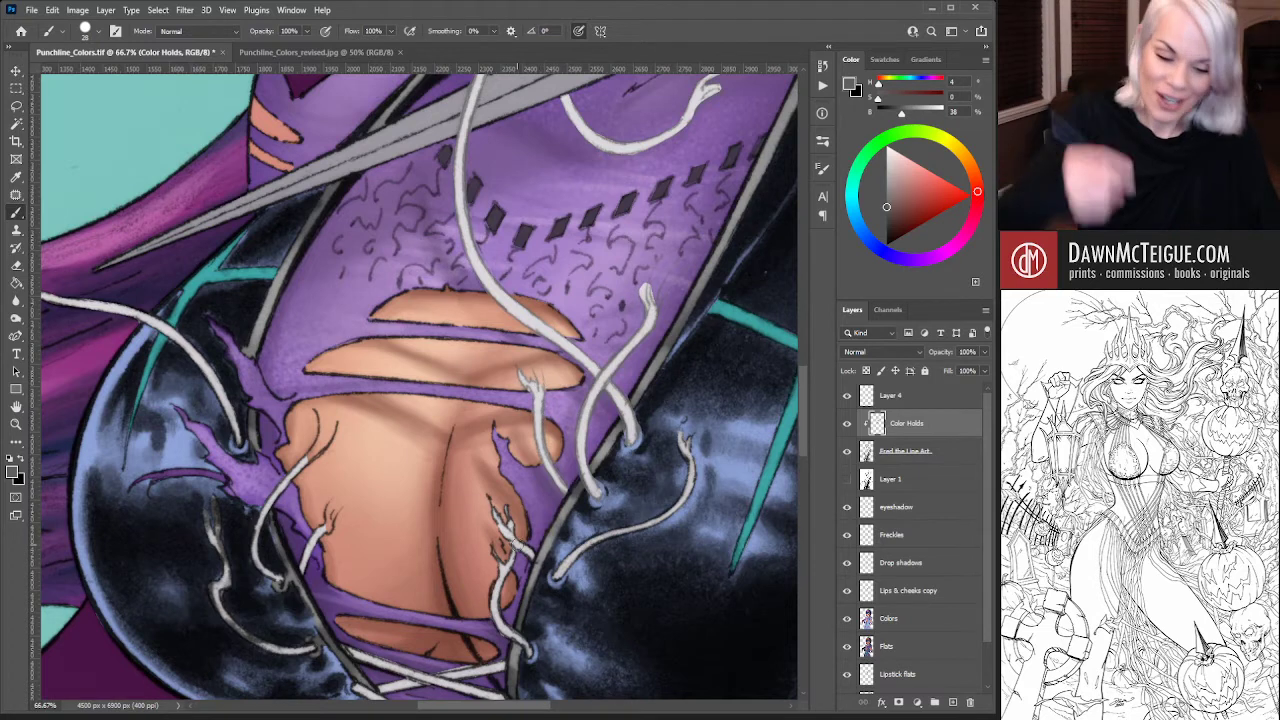
# Recolor in gray the outlines of the curled lace at the opening's left edge and the frayed lace at its lower right
pyautogui.moveTo(318, 430)
pyautogui.mouseDown()
pyautogui.moveTo(304, 468)
pyautogui.moveTo(320, 466)
pyautogui.mouseUp()
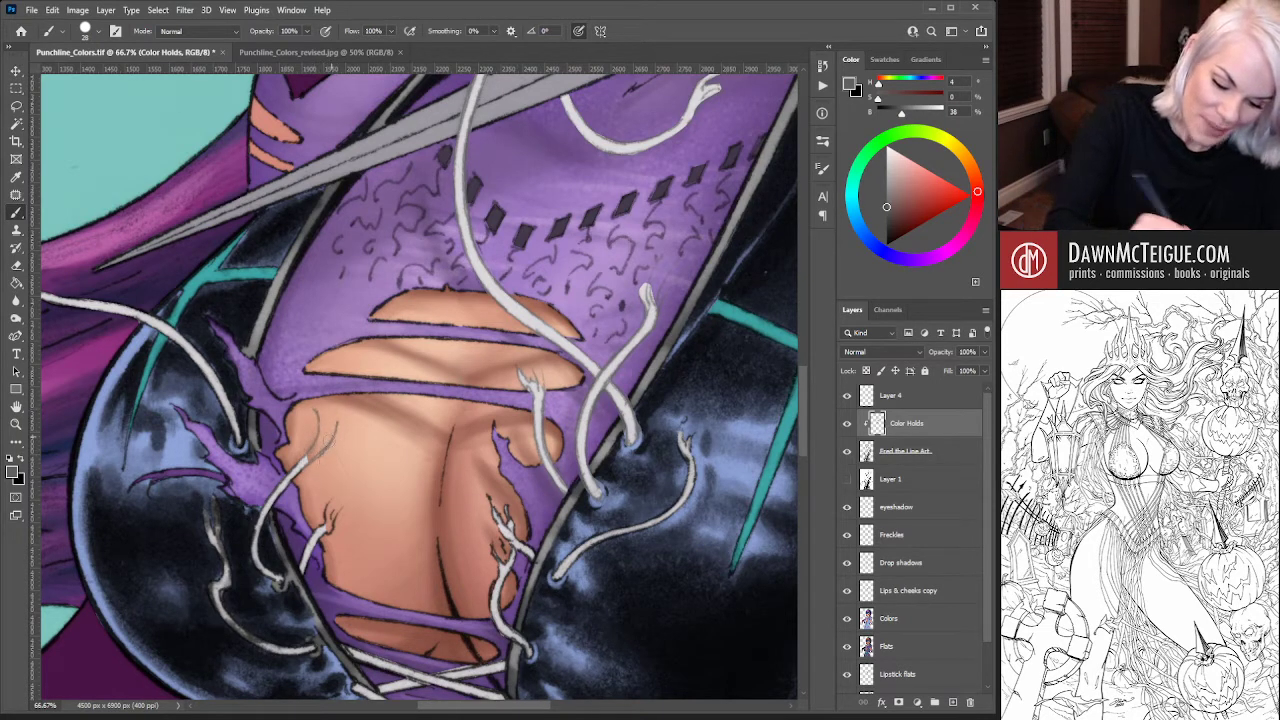
pyautogui.moveTo(266, 514); pyautogui.dragTo(257, 542)
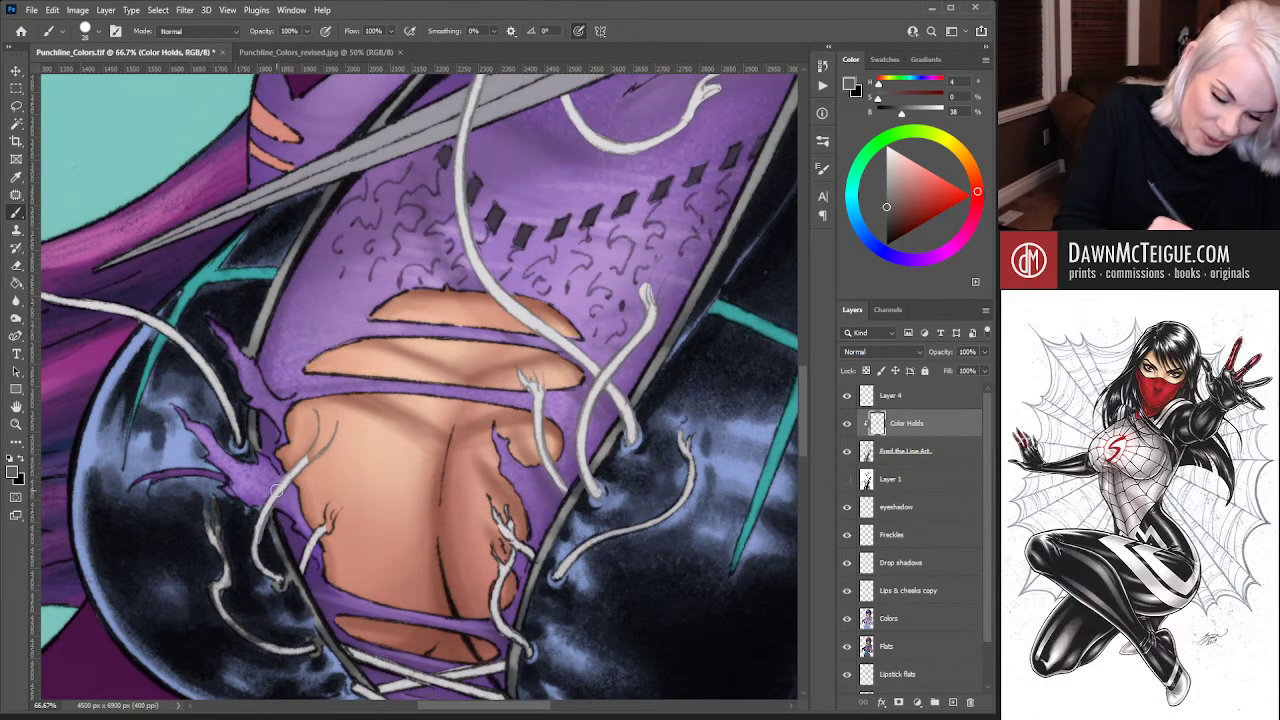
pyautogui.moveTo(272, 492)
pyautogui.mouseDown()
pyautogui.moveTo(256, 543)
pyautogui.moveTo(268, 564)
pyautogui.moveTo(254, 546)
pyautogui.moveTo(276, 580)
pyautogui.mouseUp()
pyautogui.moveTo(414, 500); pyautogui.dragTo(509, 366)
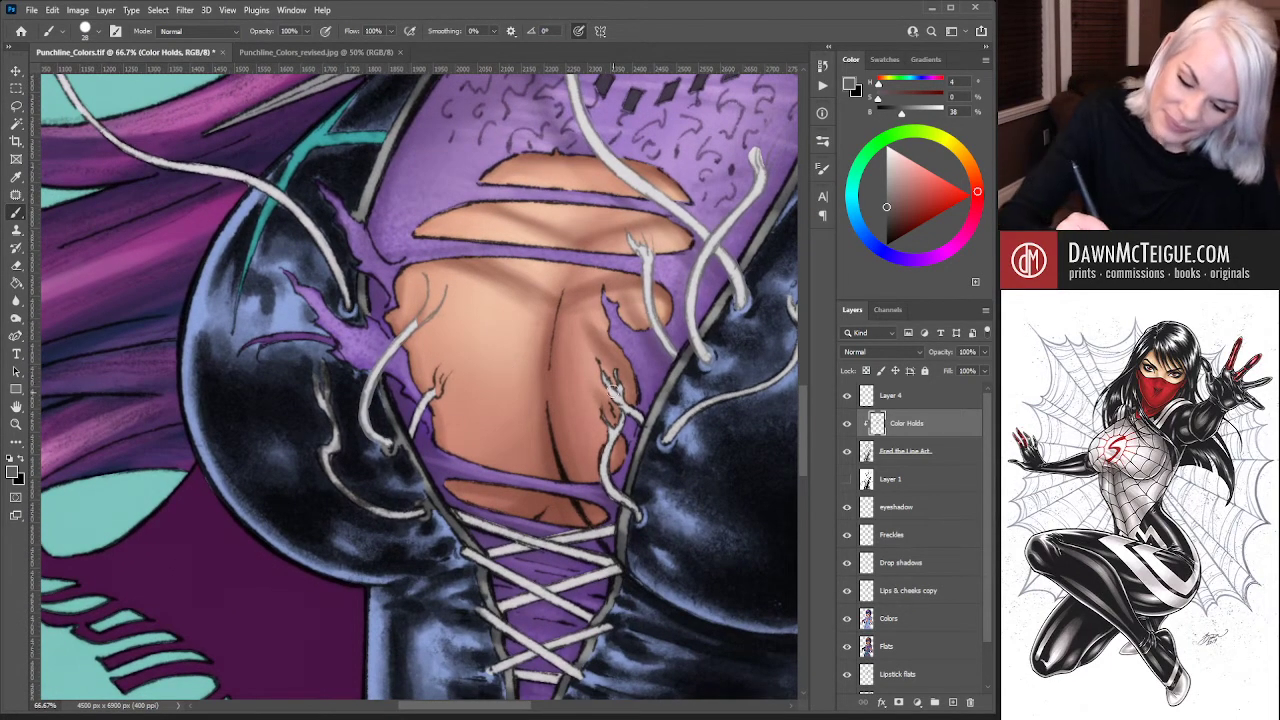
pyautogui.moveTo(598, 358); pyautogui.dragTo(622, 410)
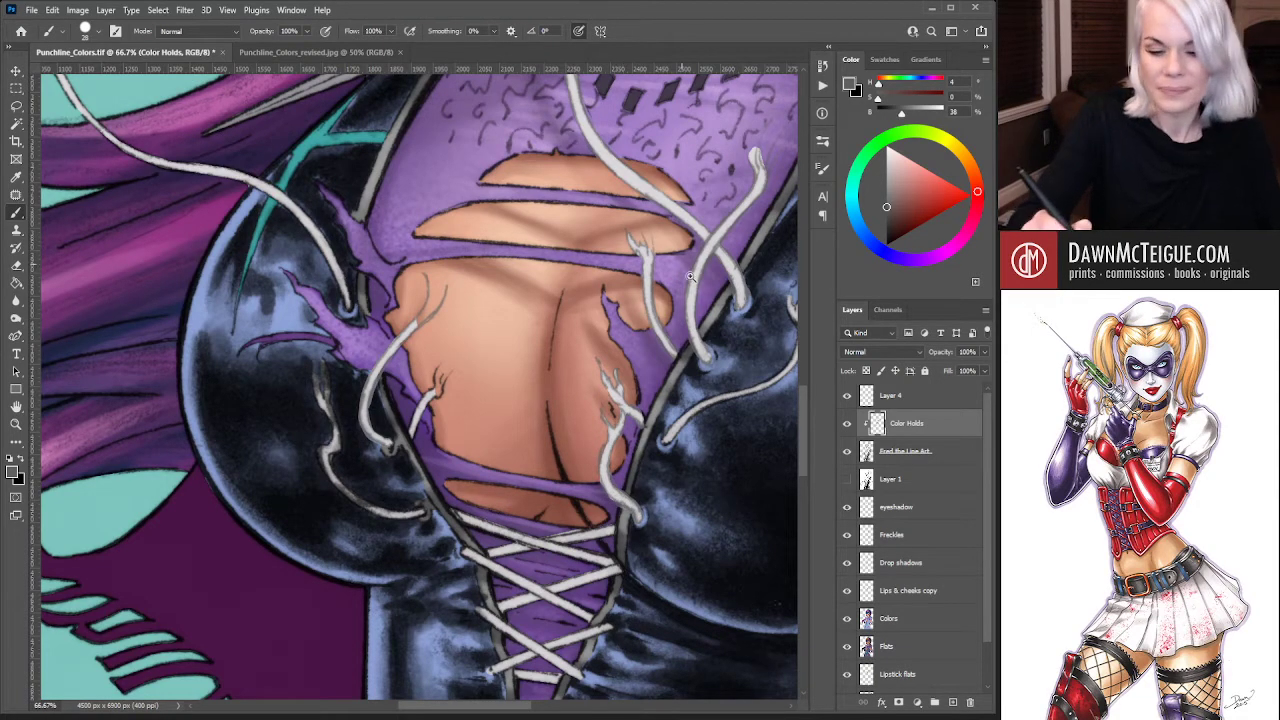
pyautogui.scroll(-2, 697, 325)
pyautogui.scroll(-1, 651, 355)
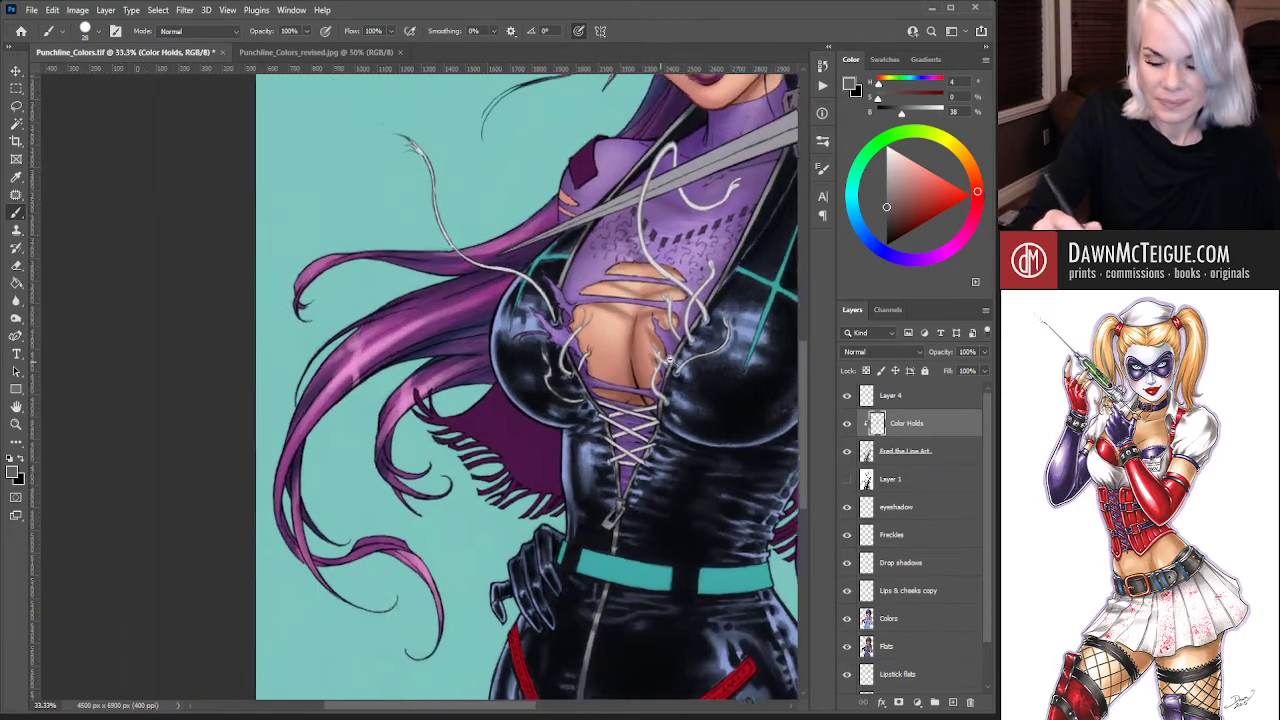
# Choose a dark purple at hue 276, 67% saturation and 24% brightness and recolor the outlines of the metal earring spikes
pyautogui.scroll(3, 655, 375)
pyautogui.scroll(-1, 659, 395)
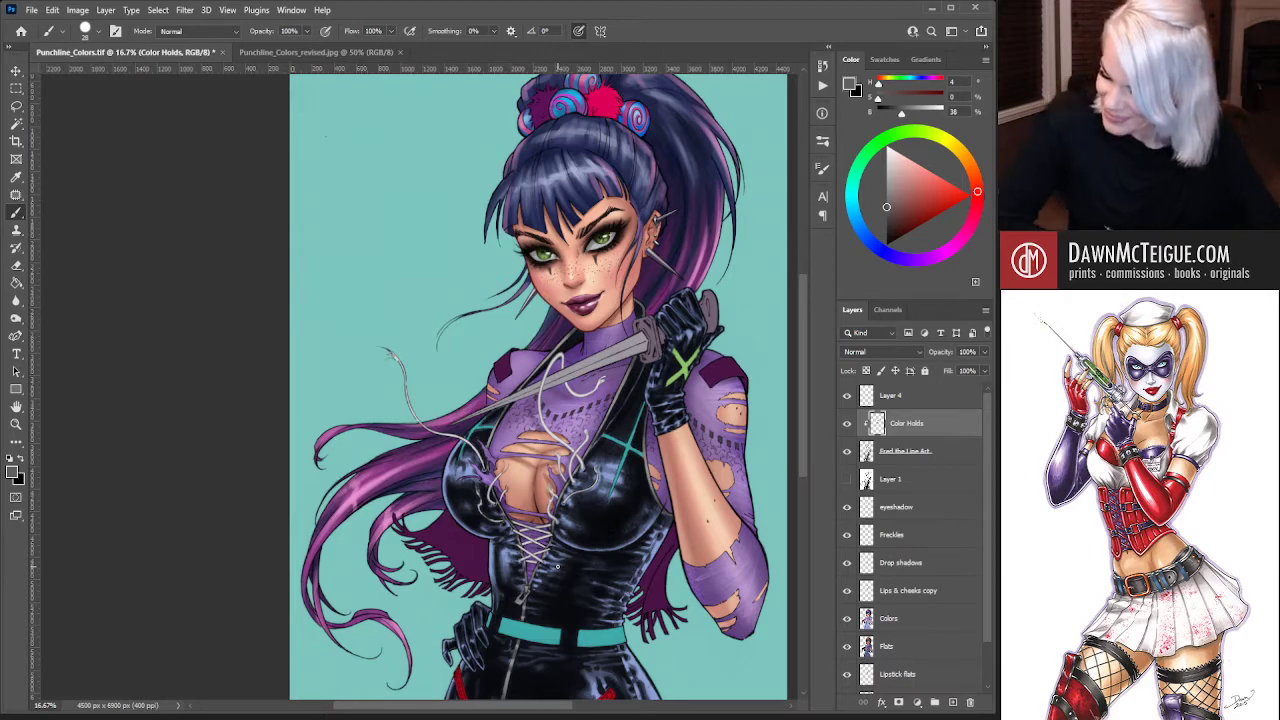
pyautogui.moveTo(540, 504); pyautogui.dragTo(494, 589)
pyautogui.scroll(2, 614, 372)
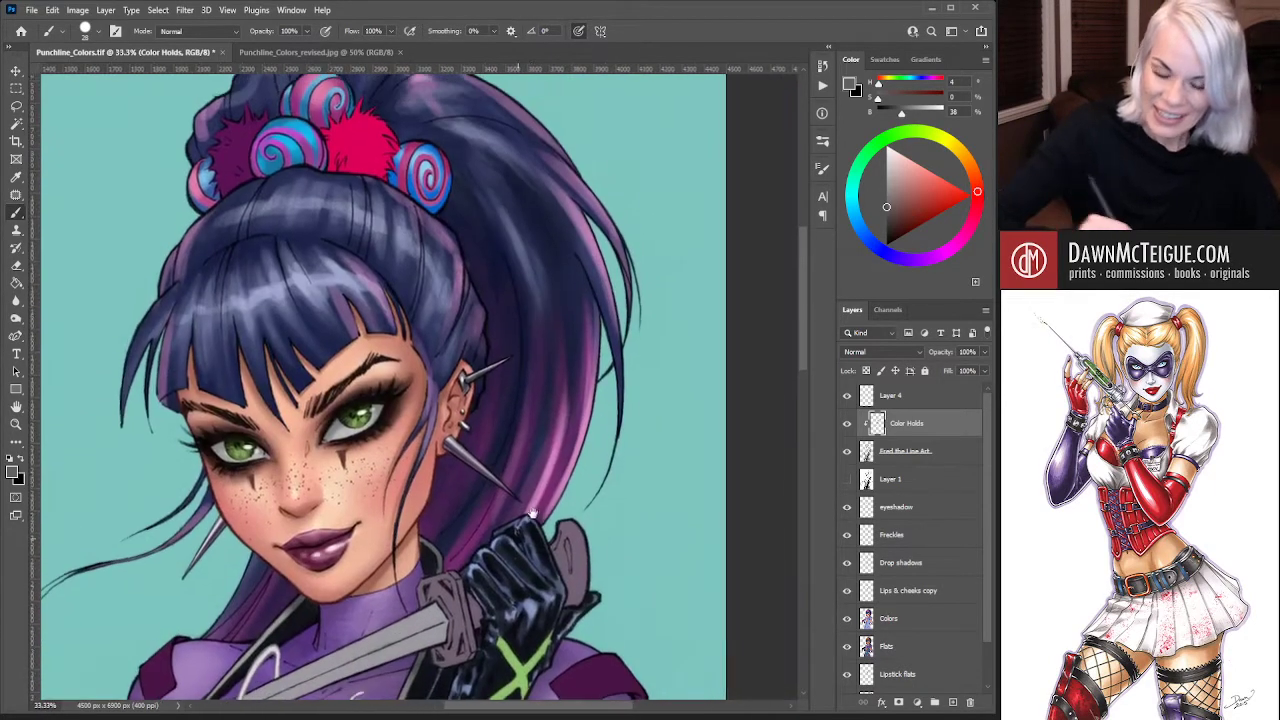
pyautogui.moveTo(885, 208); pyautogui.dragTo(886, 224)
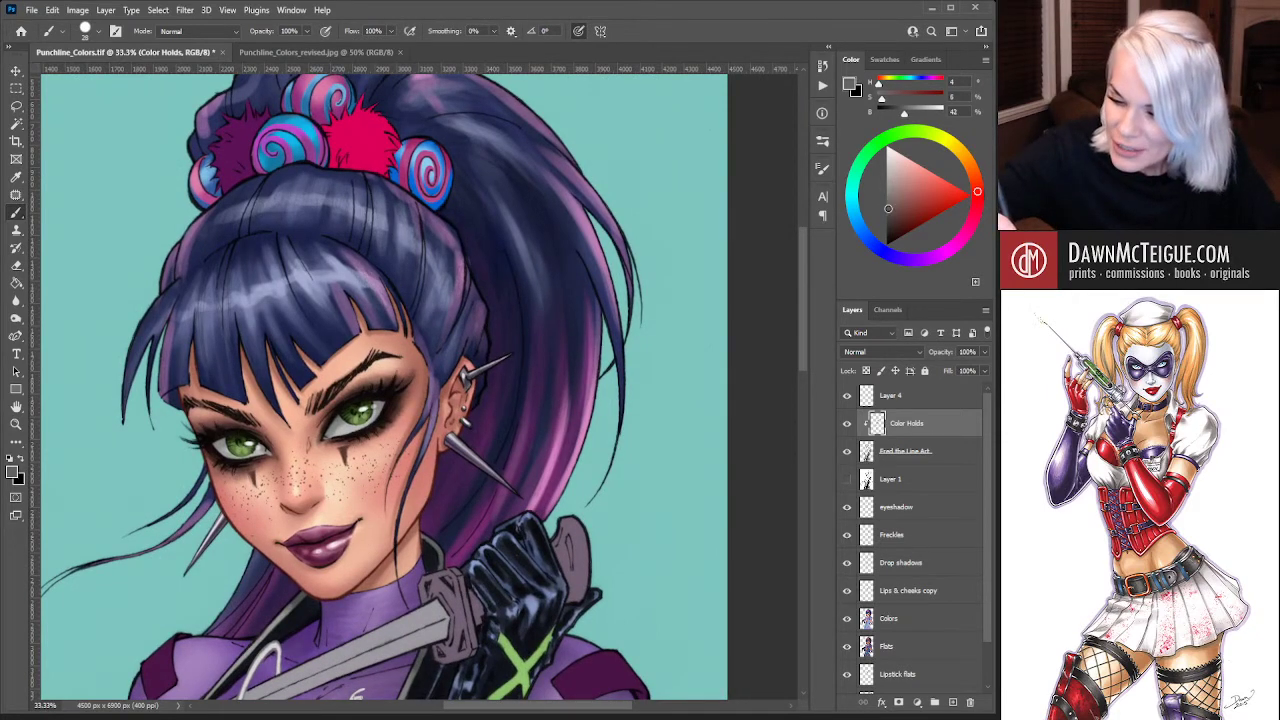
pyautogui.moveTo(977, 191)
pyautogui.mouseDown()
pyautogui.moveTo(942, 248)
pyautogui.moveTo(921, 259)
pyautogui.moveTo(890, 226)
pyautogui.moveTo(893, 236)
pyautogui.mouseUp()
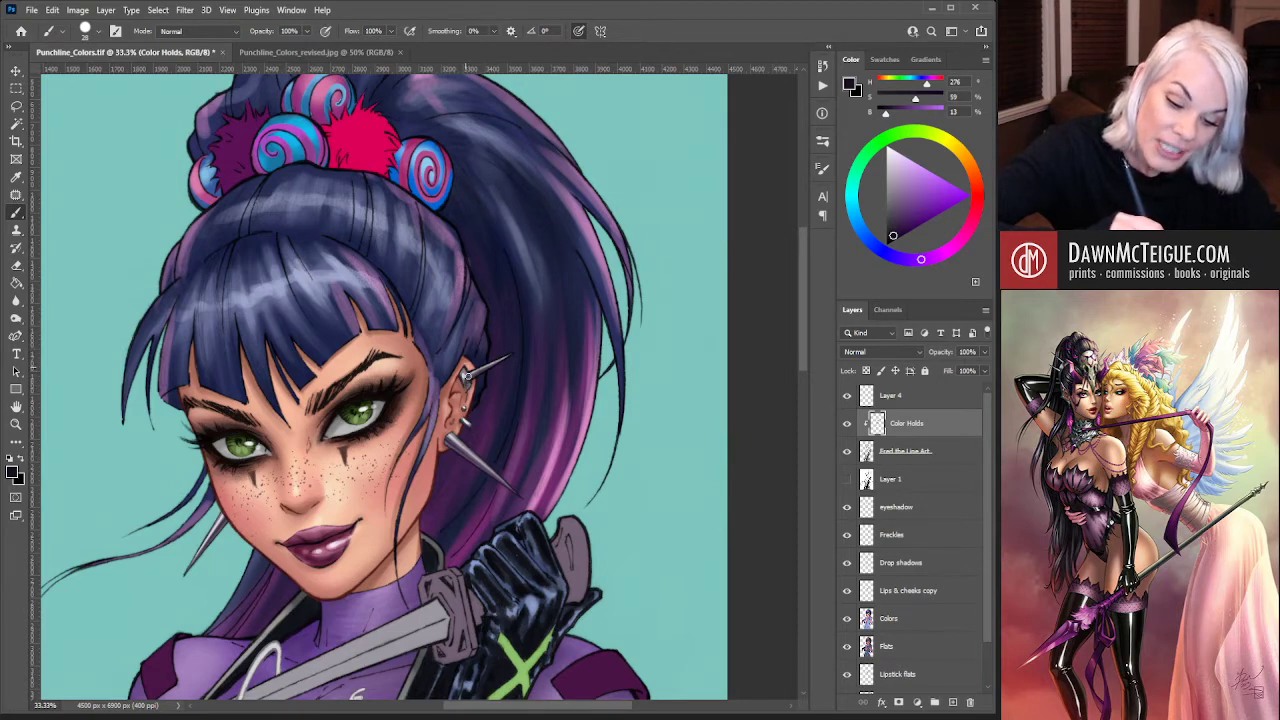
pyautogui.keyDown('alt'); pyautogui.click(500, 344); pyautogui.keyUp('alt')
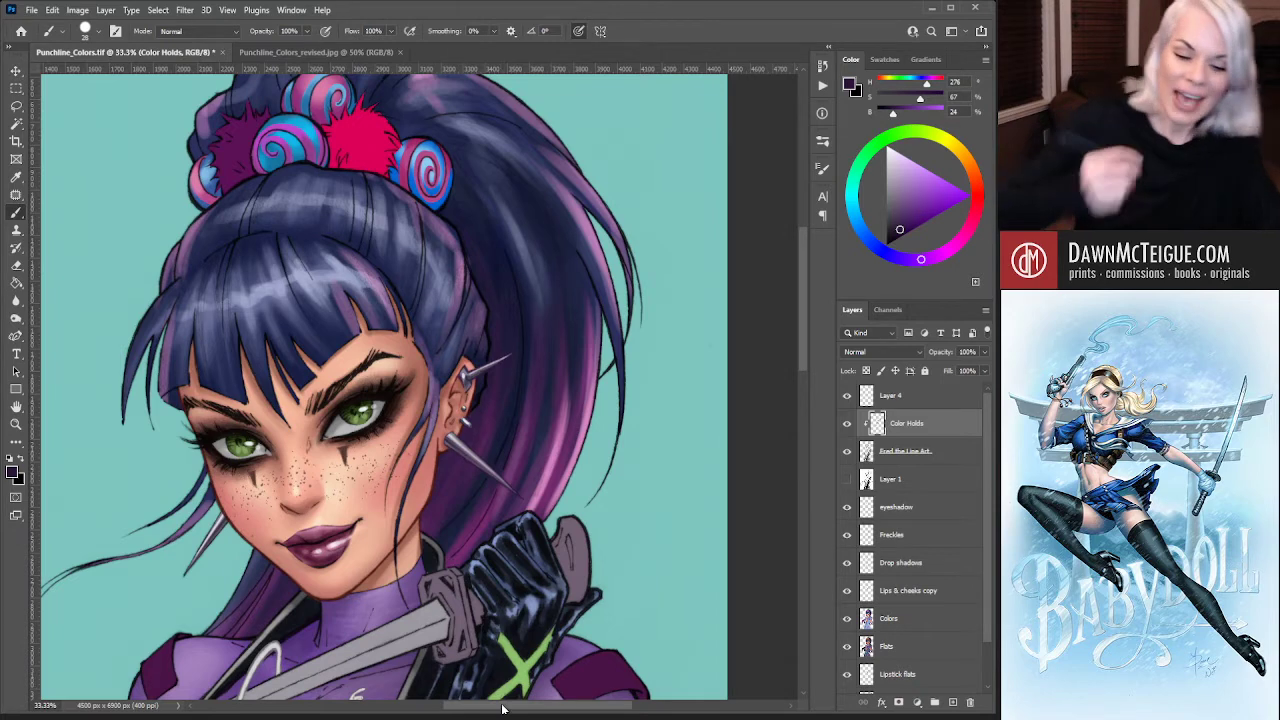
pyautogui.moveTo(442, 546); pyautogui.dragTo(657, 497)
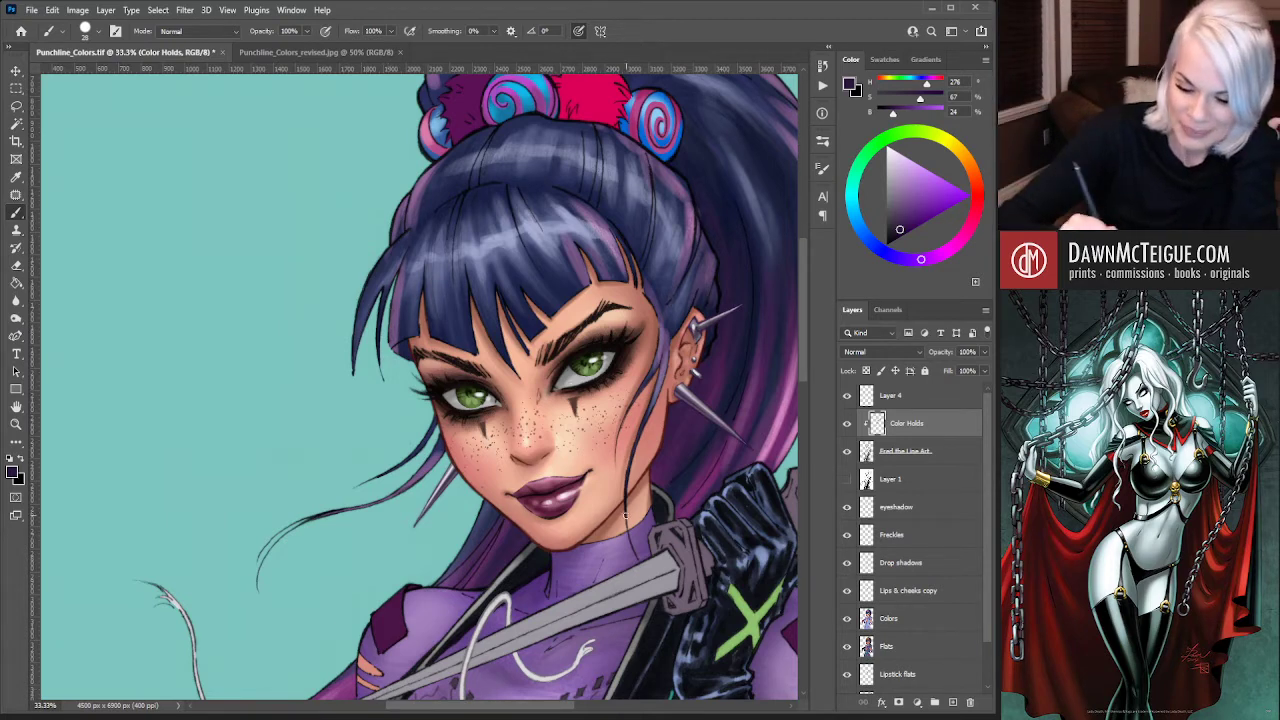
pyautogui.moveTo(708, 488)
pyautogui.mouseDown()
pyautogui.moveTo(495, 339)
pyautogui.moveTo(538, 459)
pyautogui.moveTo(598, 514)
pyautogui.mouseUp()
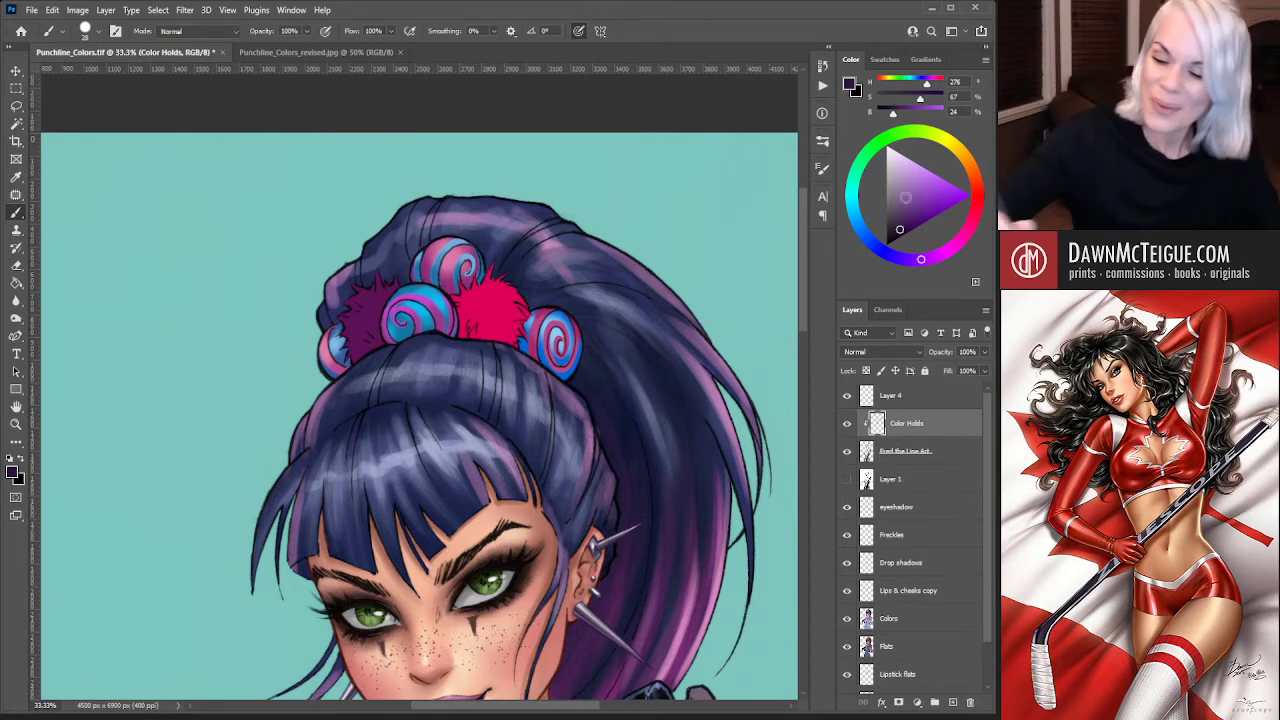
# Choose a dark purple at hue 272, 82% saturation and 23% brightness and recolor the outlines of the torn purple sleeve down to the elbow
pyautogui.click(909, 197)
pyautogui.click(914, 224)
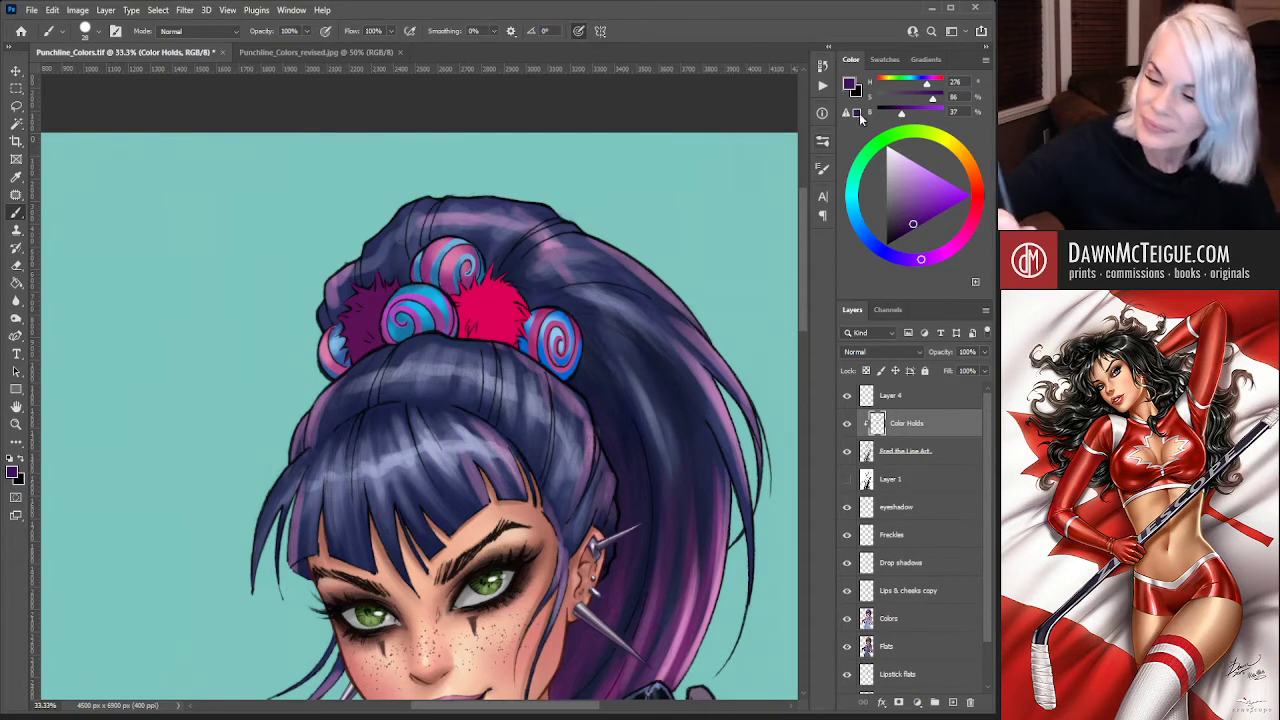
pyautogui.keyDown('alt'); pyautogui.click(580, 360); pyautogui.keyUp('alt')
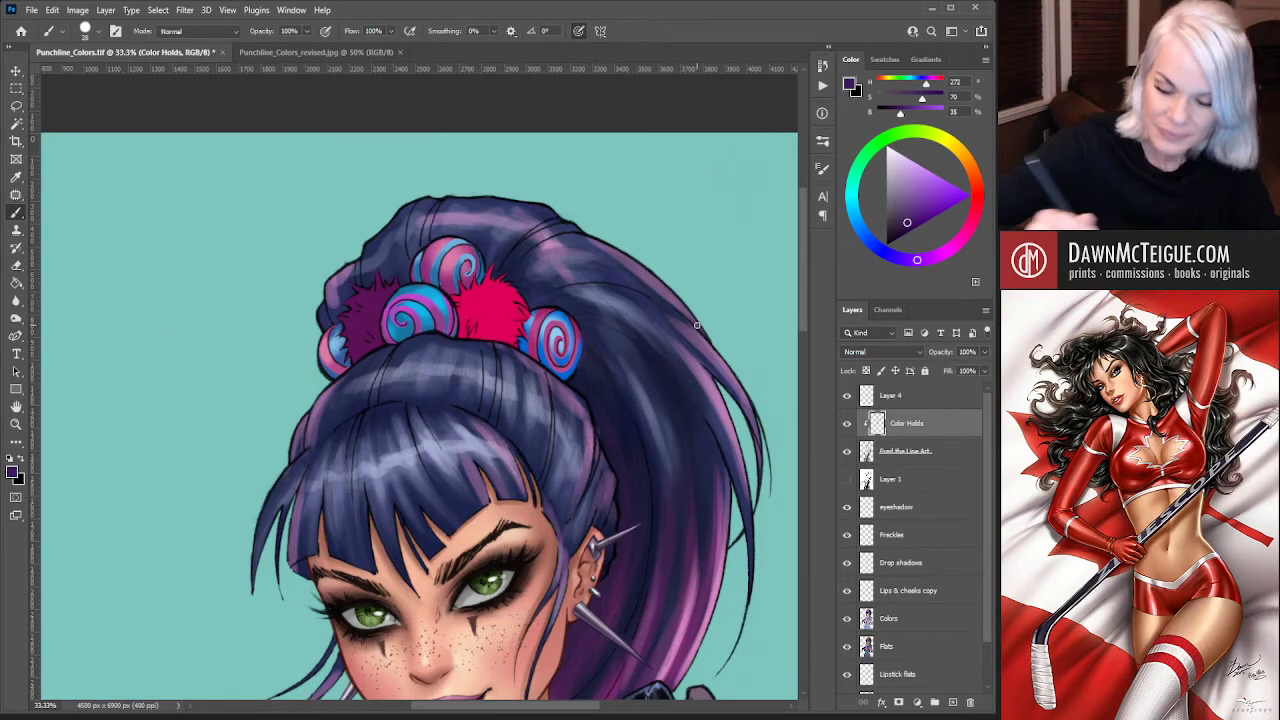
pyautogui.scroll(-2, 620, 501)
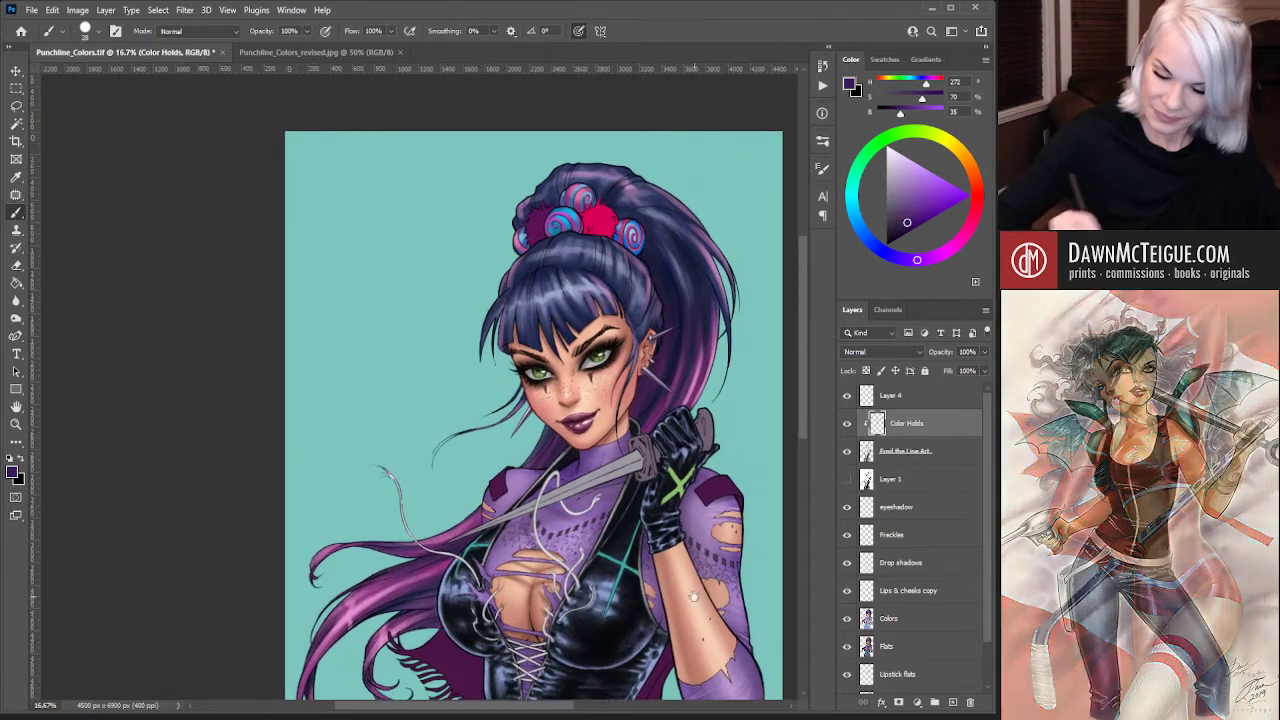
pyautogui.moveTo(665, 436); pyautogui.dragTo(682, 376)
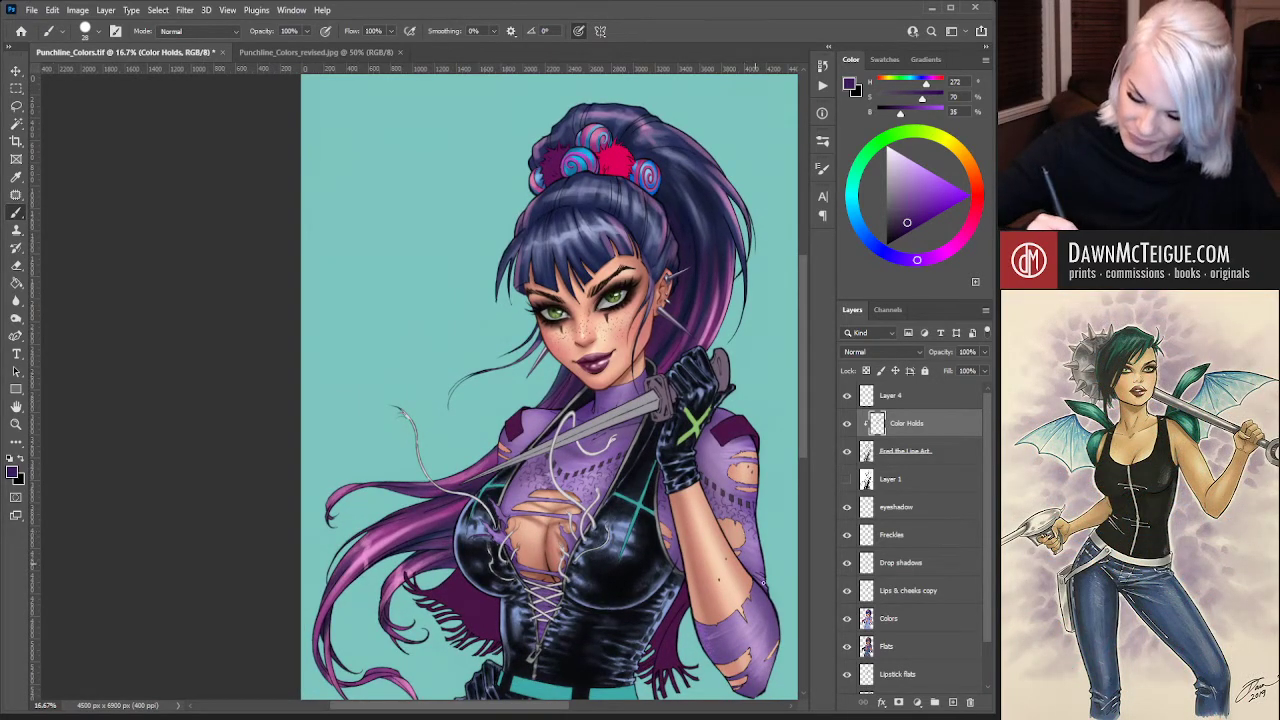
pyautogui.moveTo(760, 542); pyautogui.dragTo(616, 442)
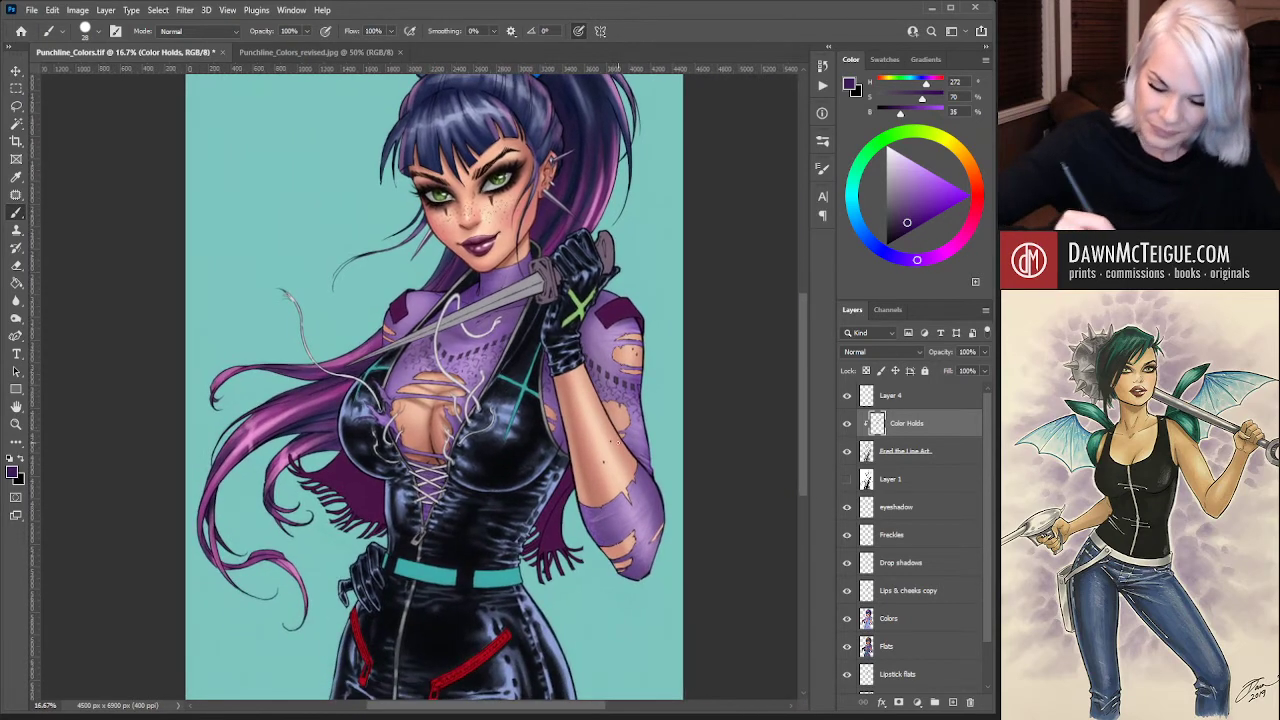
pyautogui.scroll(1, 642, 464)
pyautogui.moveTo(907, 220); pyautogui.dragTo(902, 231)
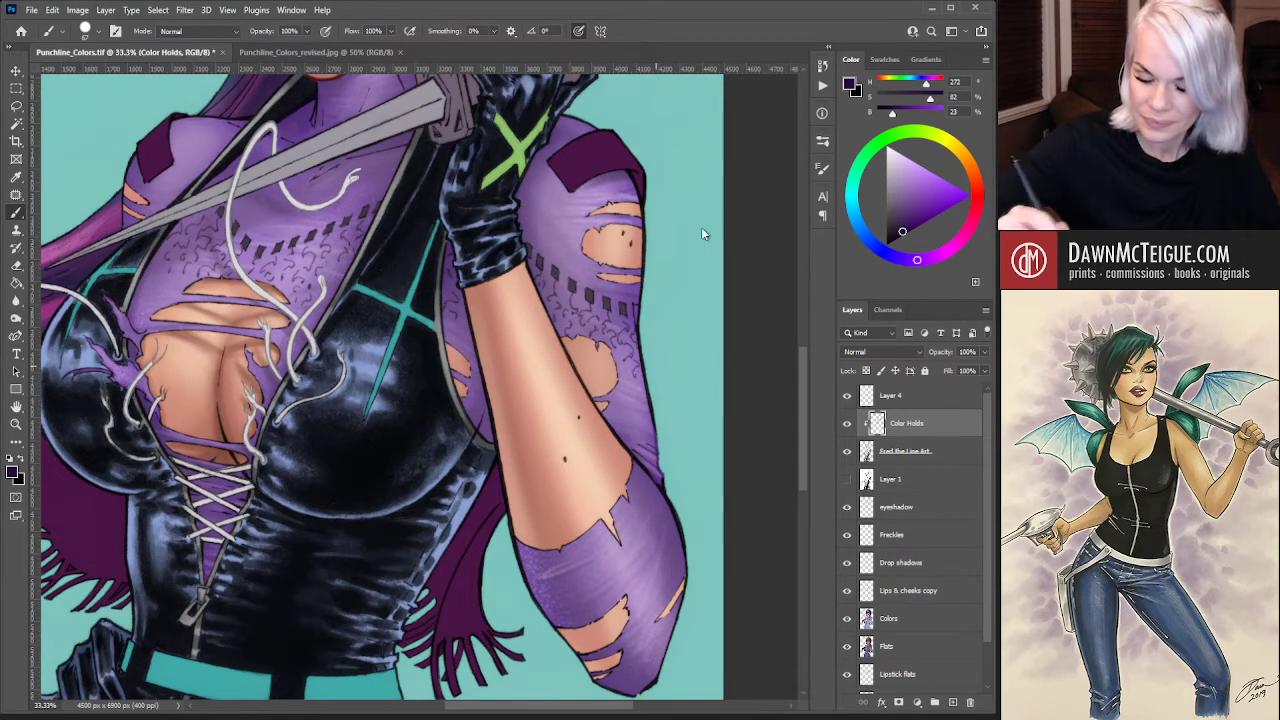
pyautogui.moveTo(645, 263)
pyautogui.mouseDown()
pyautogui.moveTo(640, 328)
pyautogui.moveTo(643, 304)
pyautogui.moveTo(668, 478)
pyautogui.mouseUp()
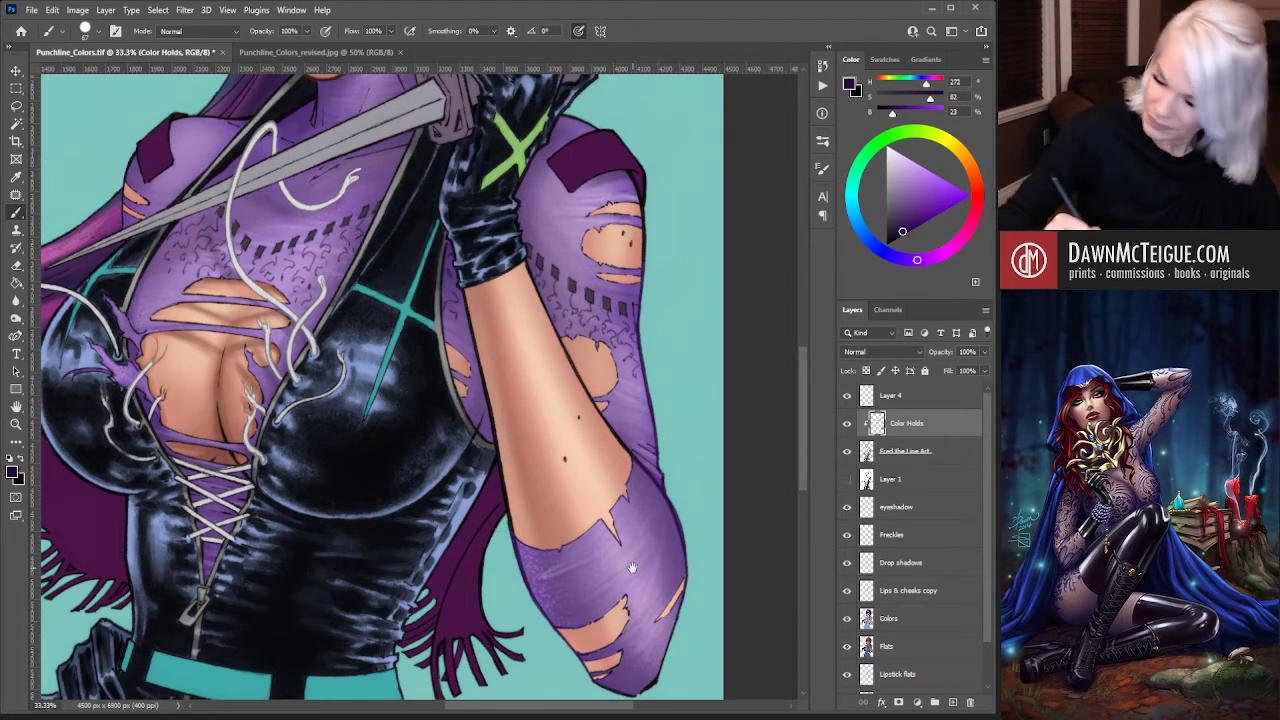
pyautogui.moveTo(632, 567)
pyautogui.mouseDown()
pyautogui.moveTo(630, 512)
pyautogui.moveTo(598, 535)
pyautogui.moveTo(601, 460)
pyautogui.mouseUp()
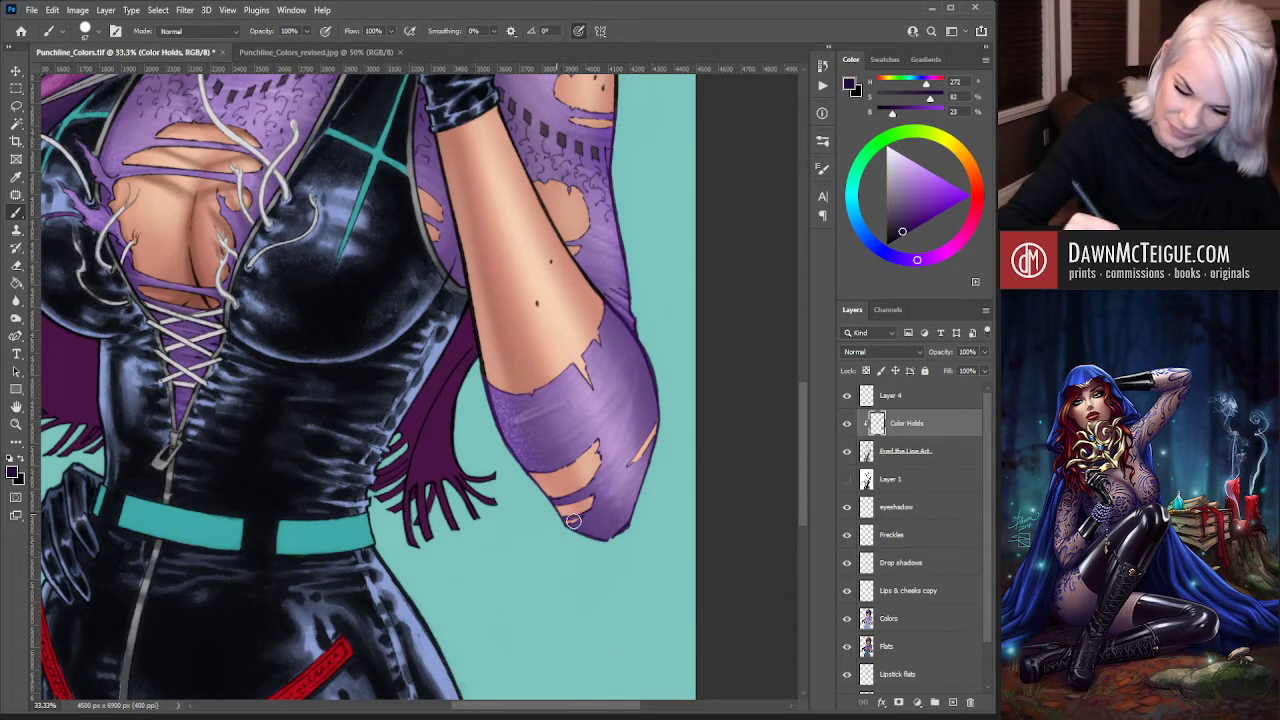
pyautogui.moveTo(562, 352); pyautogui.dragTo(548, 496)
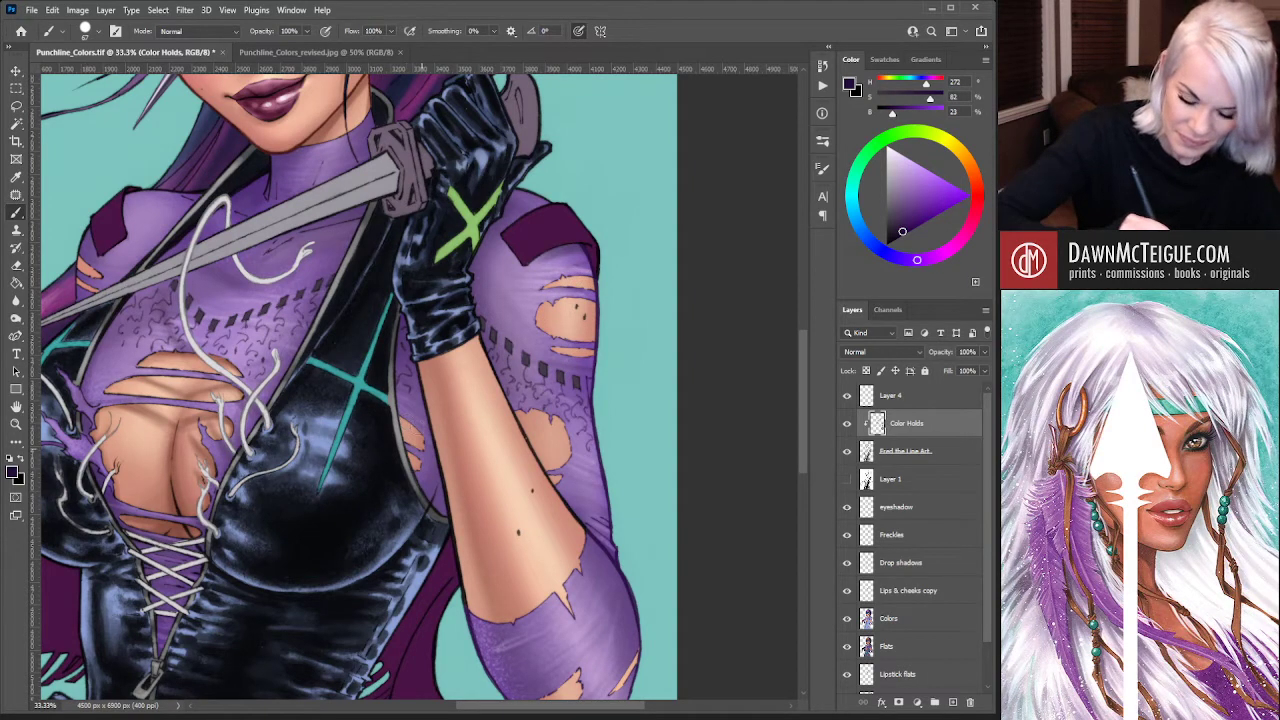
# Paint the same dark purple over the line art of the purple shirt across the chest, around the blade and lace
pyautogui.moveTo(388, 472); pyautogui.dragTo(604, 486)
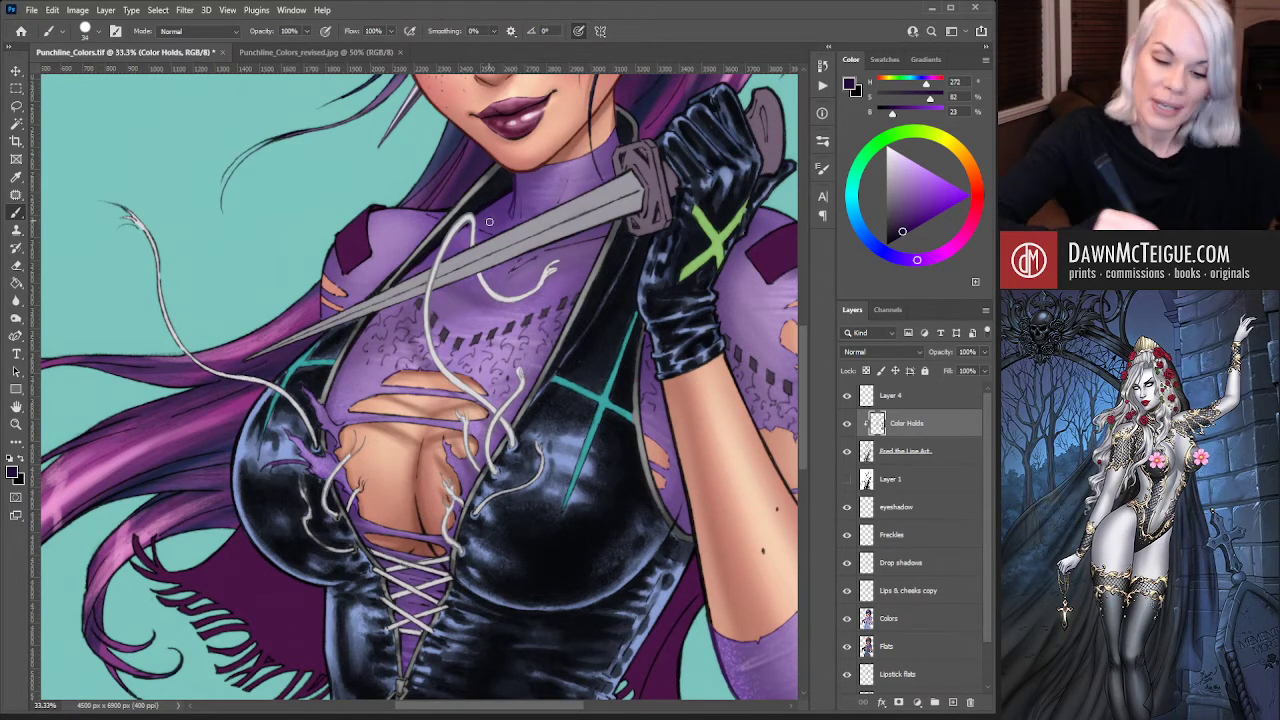
pyautogui.moveTo(482, 268); pyautogui.dragTo(534, 256)
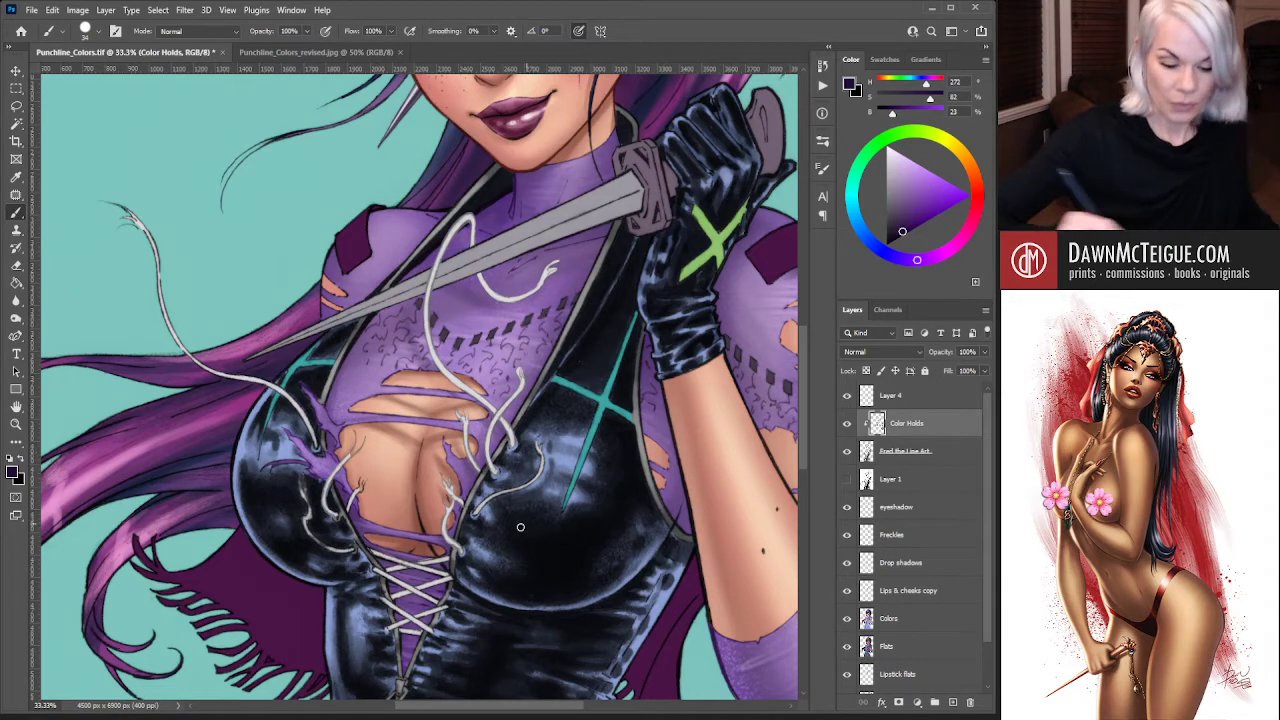
pyautogui.moveTo(592, 388); pyautogui.dragTo(472, 588)
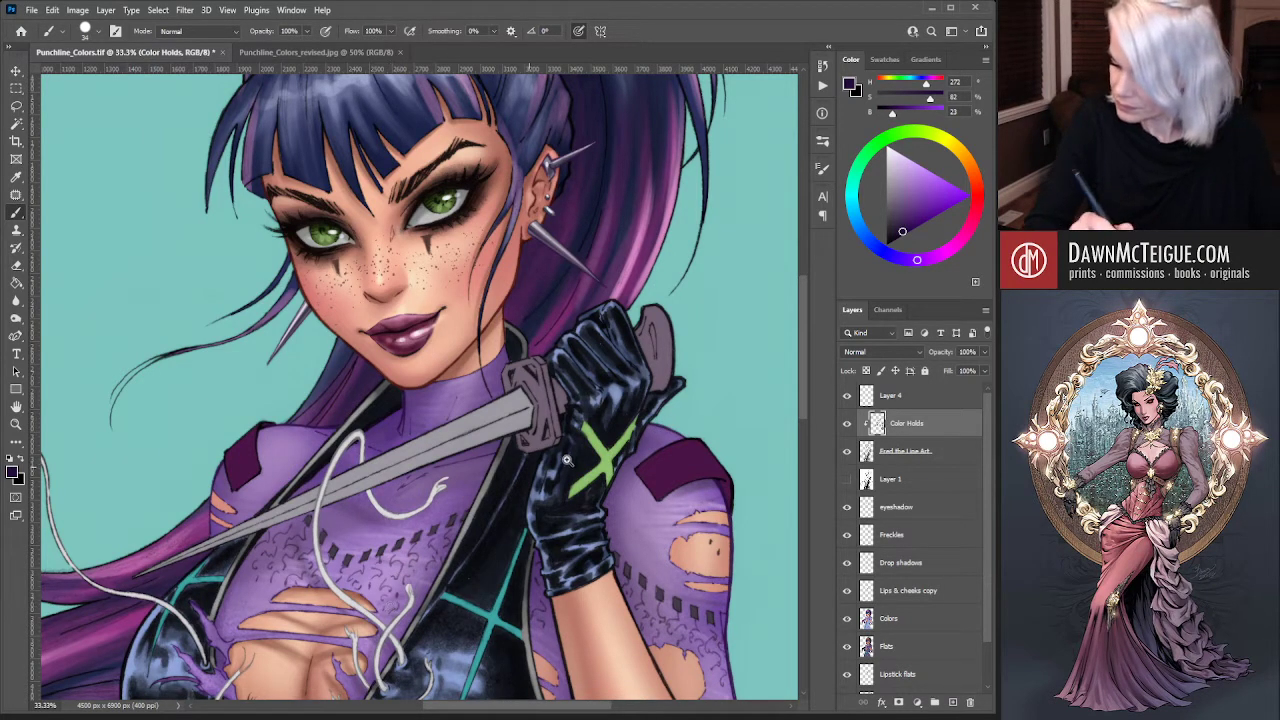
pyautogui.scroll(-1, 566, 470)
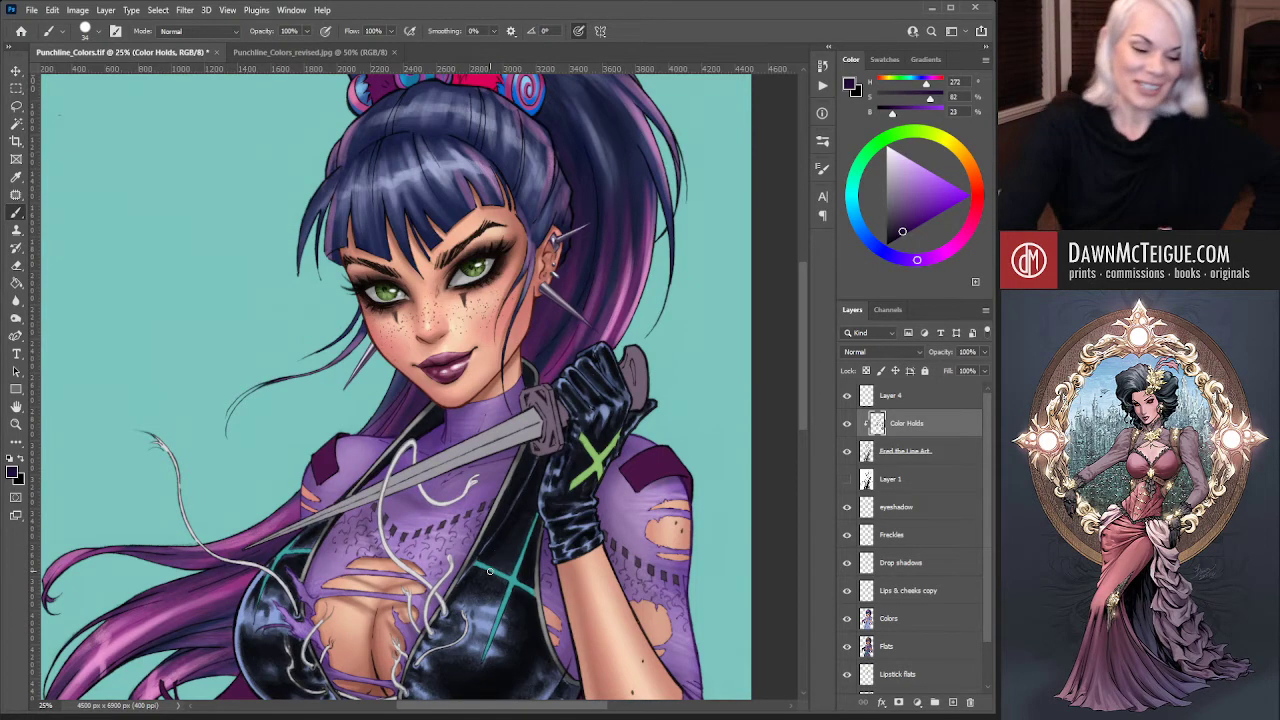
pyautogui.moveTo(563, 467); pyautogui.dragTo(537, 496)
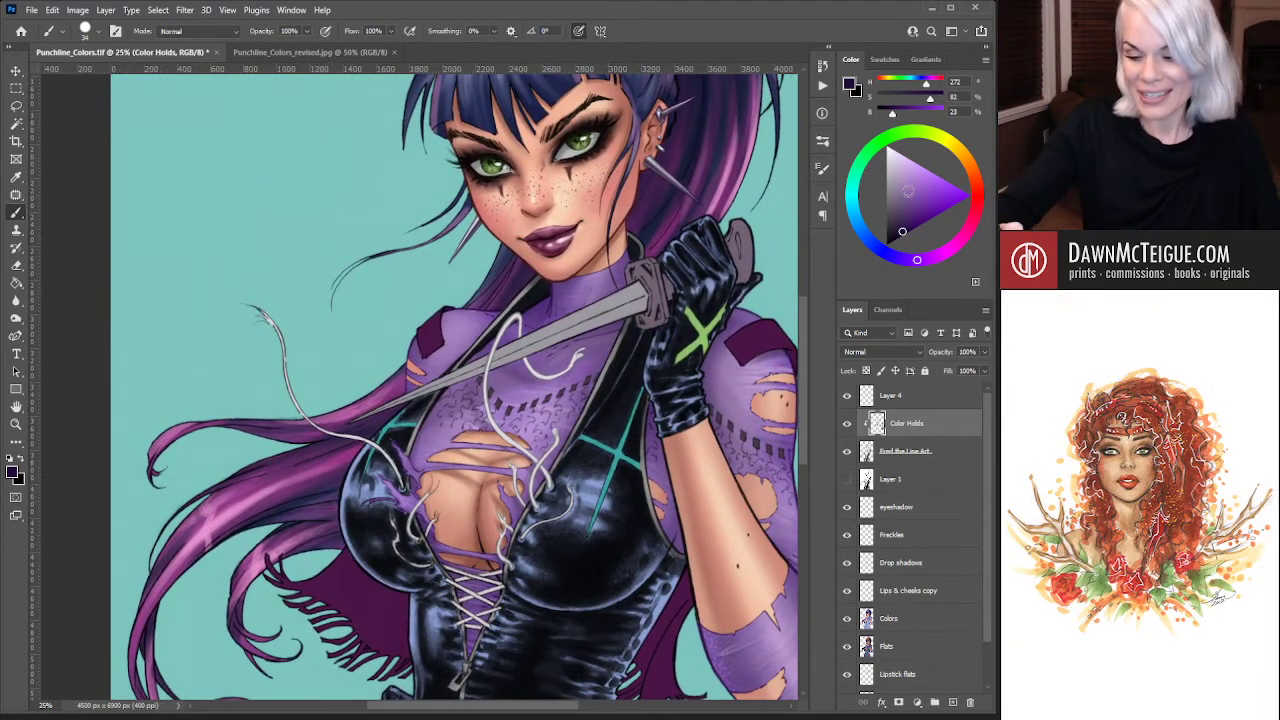
# Choose a cool gray at hue 259, 14% saturation and 29% brightness and recolor the outlines of the gray trim along the suit's neckline
pyautogui.click(890, 217)
pyautogui.moveTo(917, 259)
pyautogui.mouseDown()
pyautogui.moveTo(901, 258)
pyautogui.moveTo(888, 208)
pyautogui.mouseUp()
pyautogui.click(891, 223)
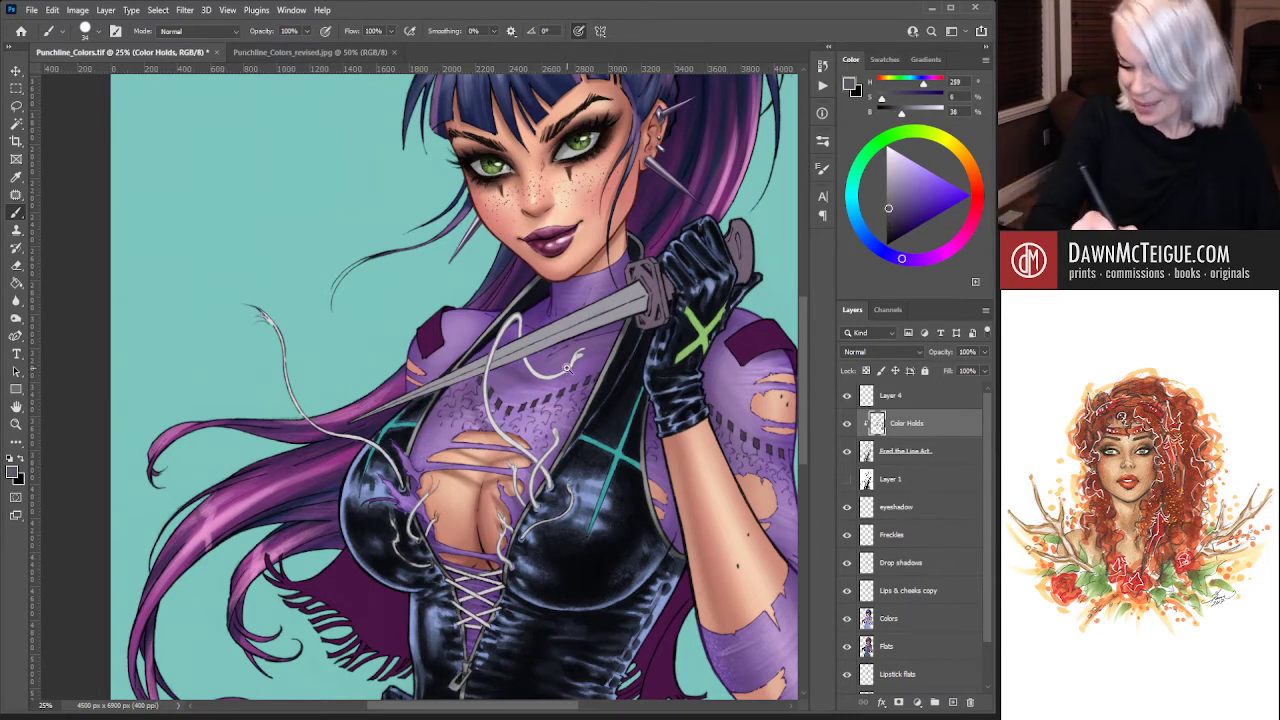
pyautogui.scroll(3, 548, 380)
pyautogui.moveTo(548, 378); pyautogui.dragTo(528, 533)
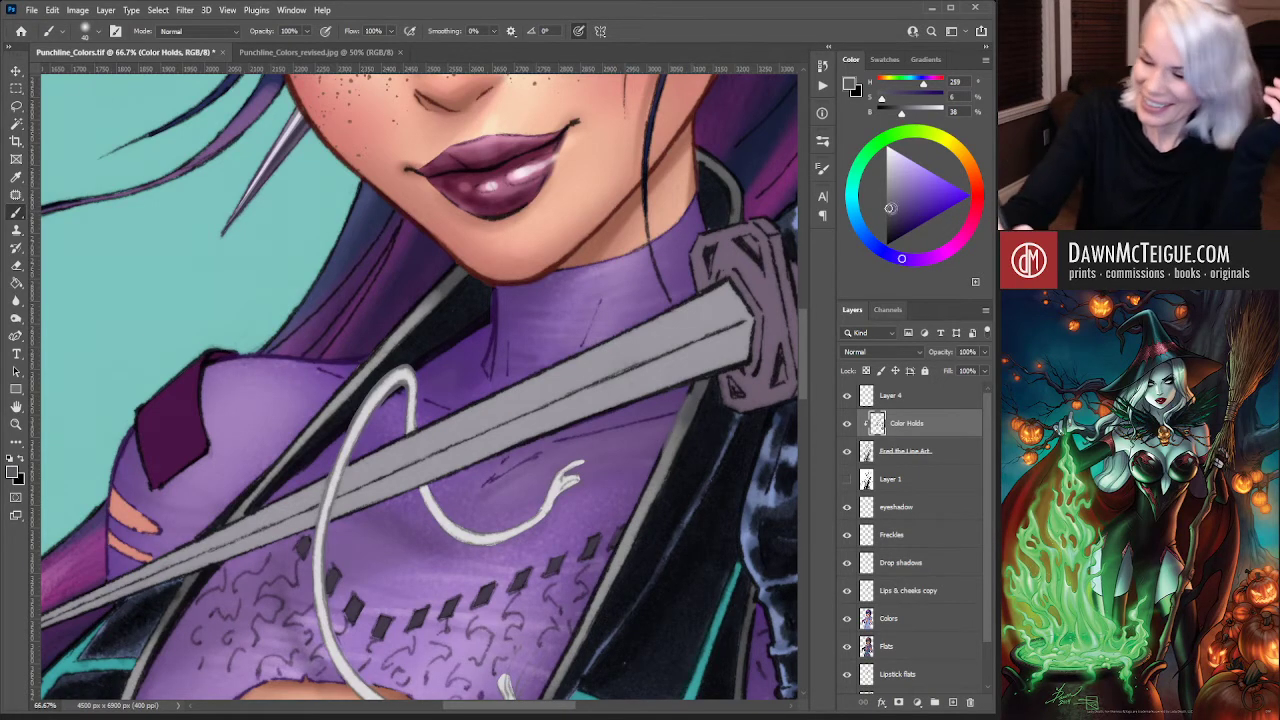
pyautogui.moveTo(889, 207); pyautogui.dragTo(889, 217)
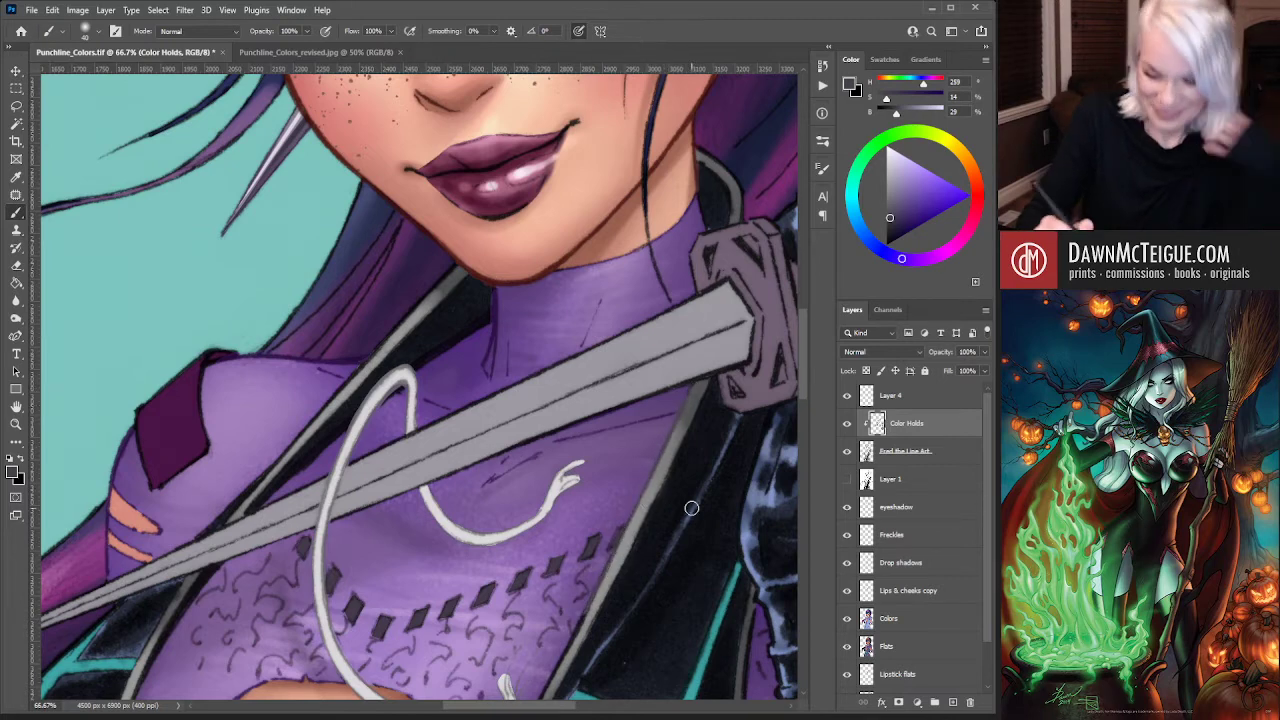
pyautogui.moveTo(551, 658); pyautogui.dragTo(606, 488)
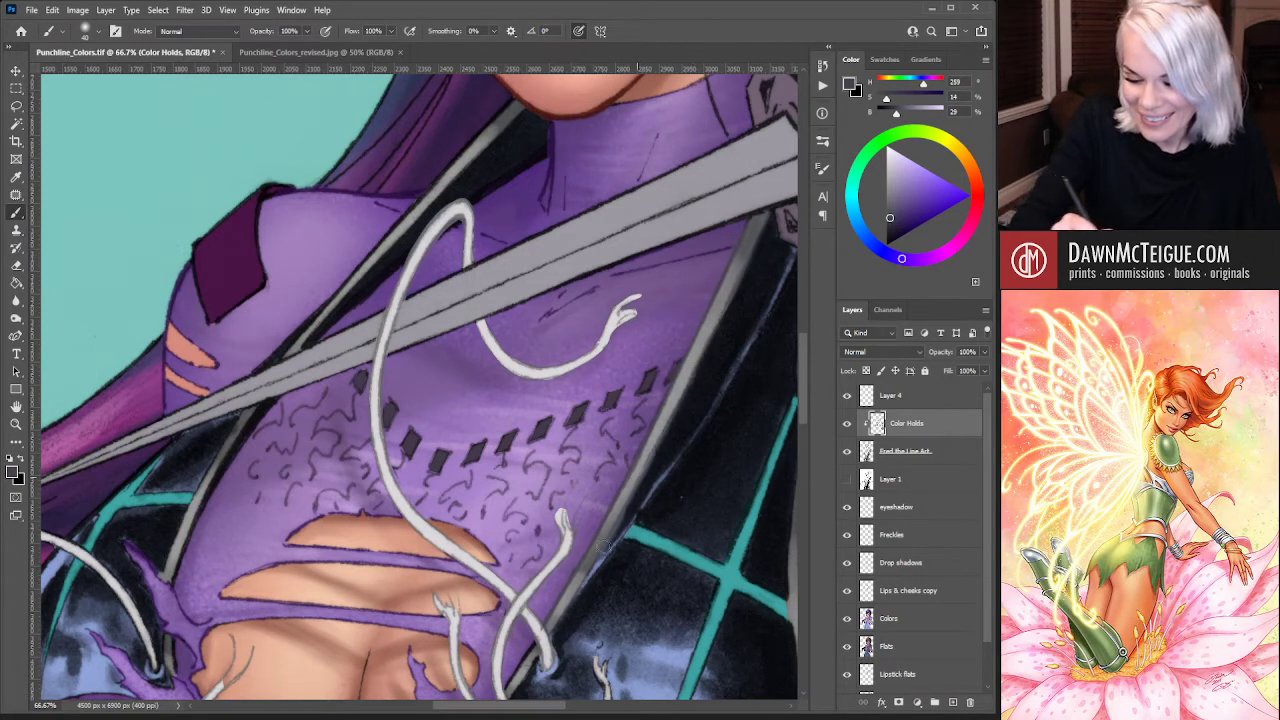
pyautogui.scroll(-5, 751, 219)
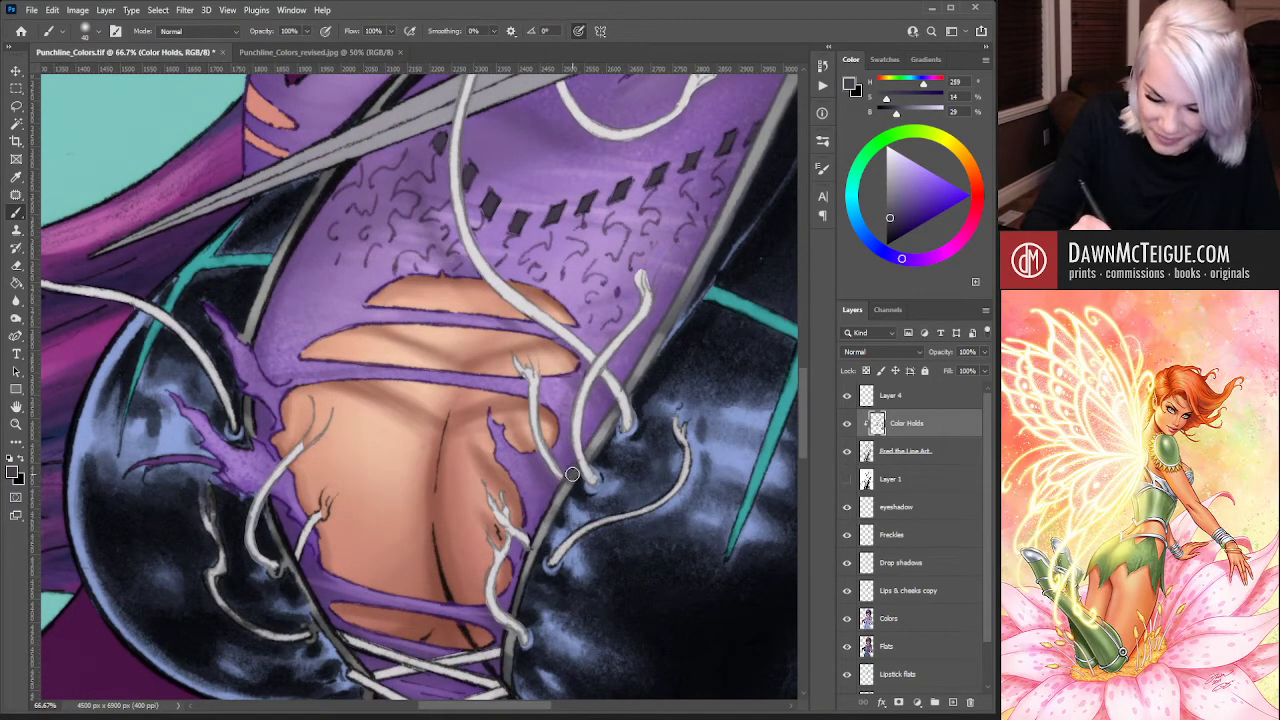
pyautogui.moveTo(565, 497)
pyautogui.mouseDown()
pyautogui.moveTo(518, 600)
pyautogui.moveTo(552, 449)
pyautogui.mouseUp()
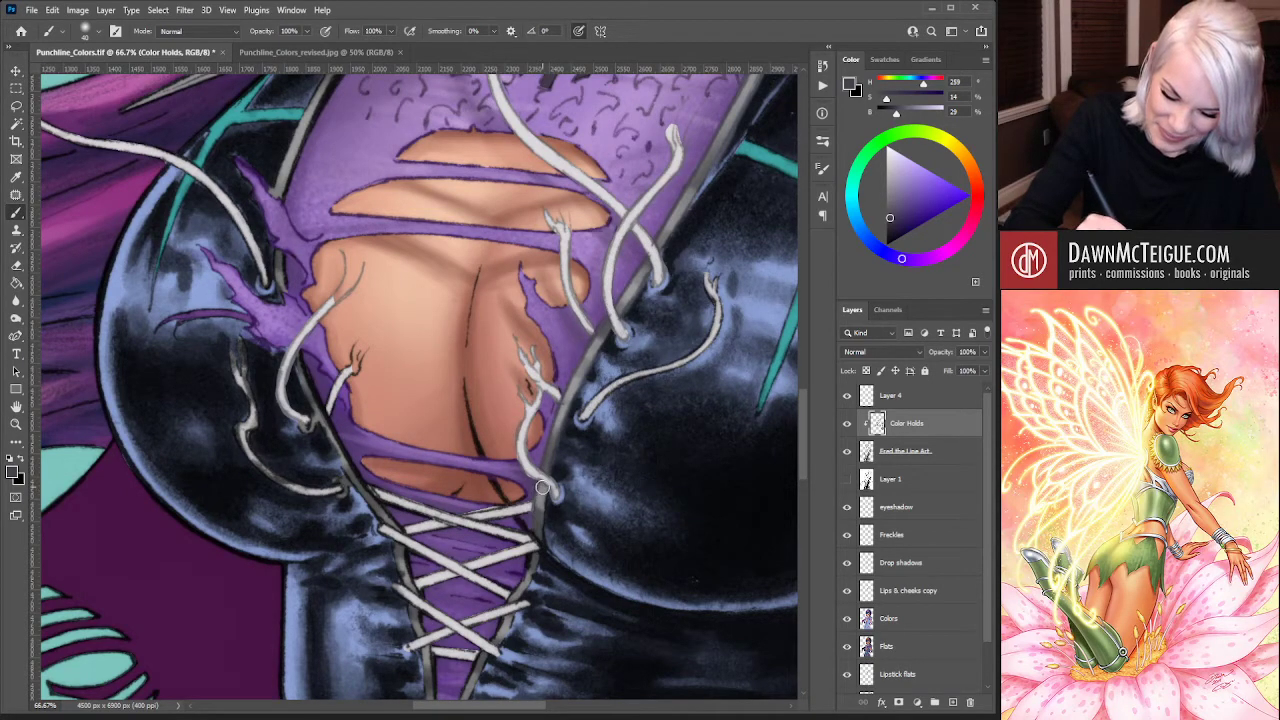
# Darken the gray to 25% saturation and 23% brightness and recolor the trim outlines beside the crossed laces down to the zipper pull
pyautogui.keyDown('alt'); pyautogui.click(565, 487); pyautogui.keyUp('alt')
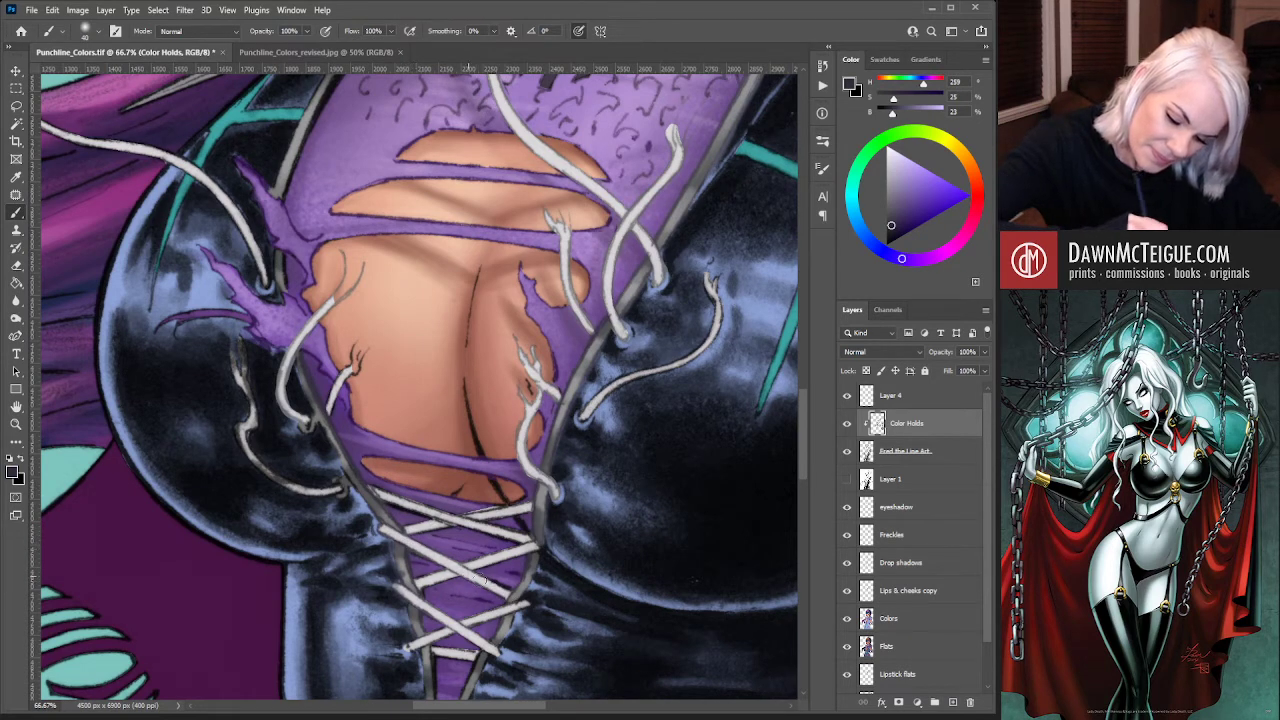
pyautogui.moveTo(378, 494); pyautogui.dragTo(470, 528)
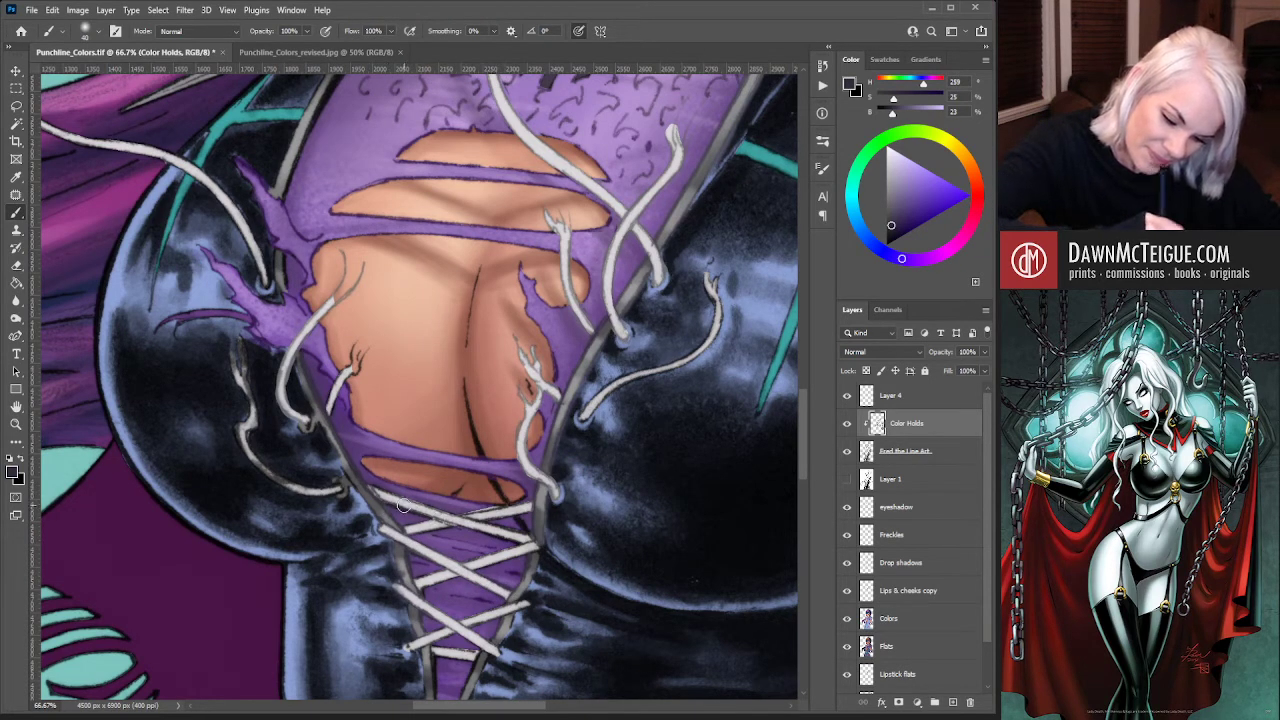
pyautogui.moveTo(360, 482); pyautogui.dragTo(418, 507)
pyautogui.moveTo(485, 534)
pyautogui.mouseDown()
pyautogui.moveTo(533, 544)
pyautogui.moveTo(458, 518)
pyautogui.moveTo(530, 504)
pyautogui.mouseUp()
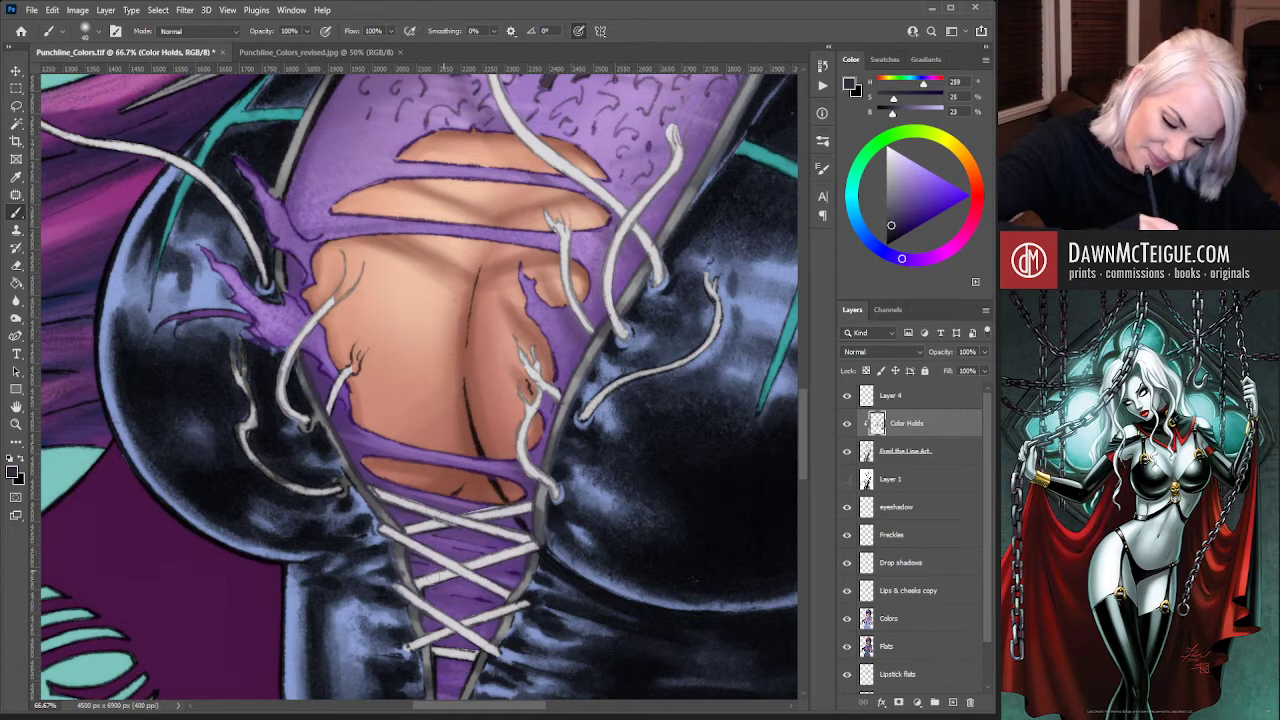
pyautogui.moveTo(470, 670); pyautogui.dragTo(515, 505)
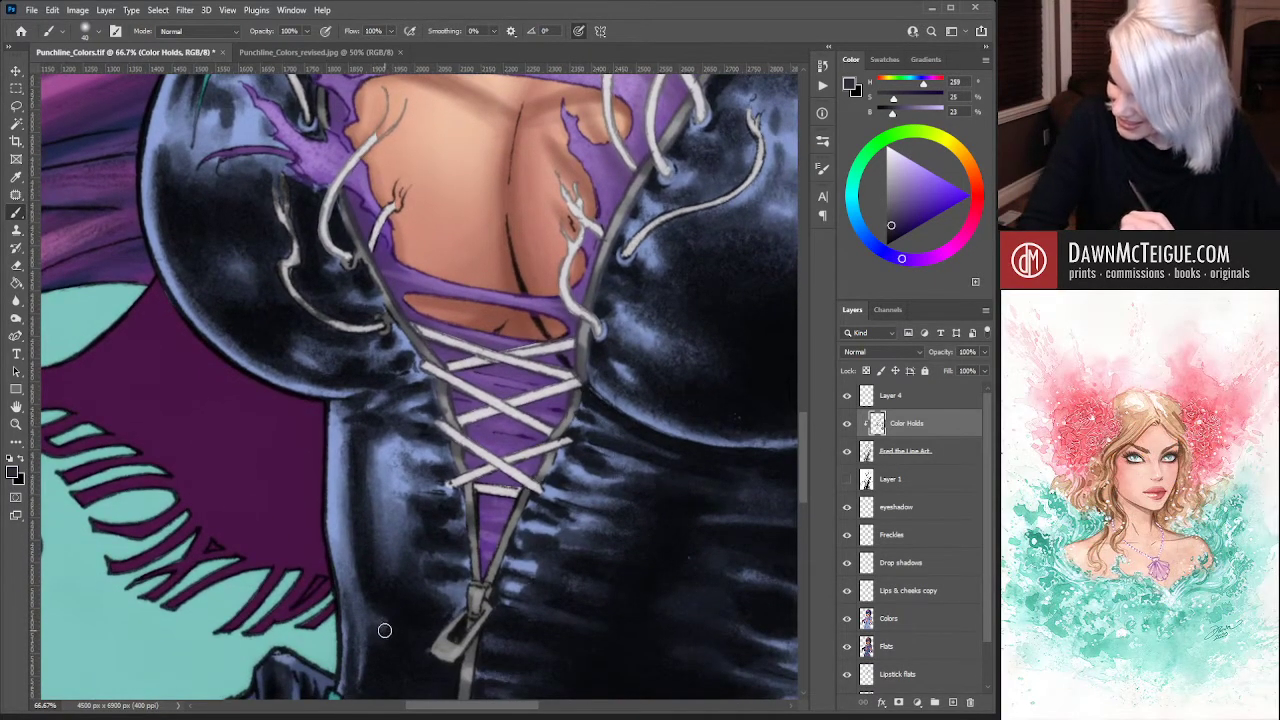
pyautogui.moveTo(542, 500); pyautogui.dragTo(437, 534)
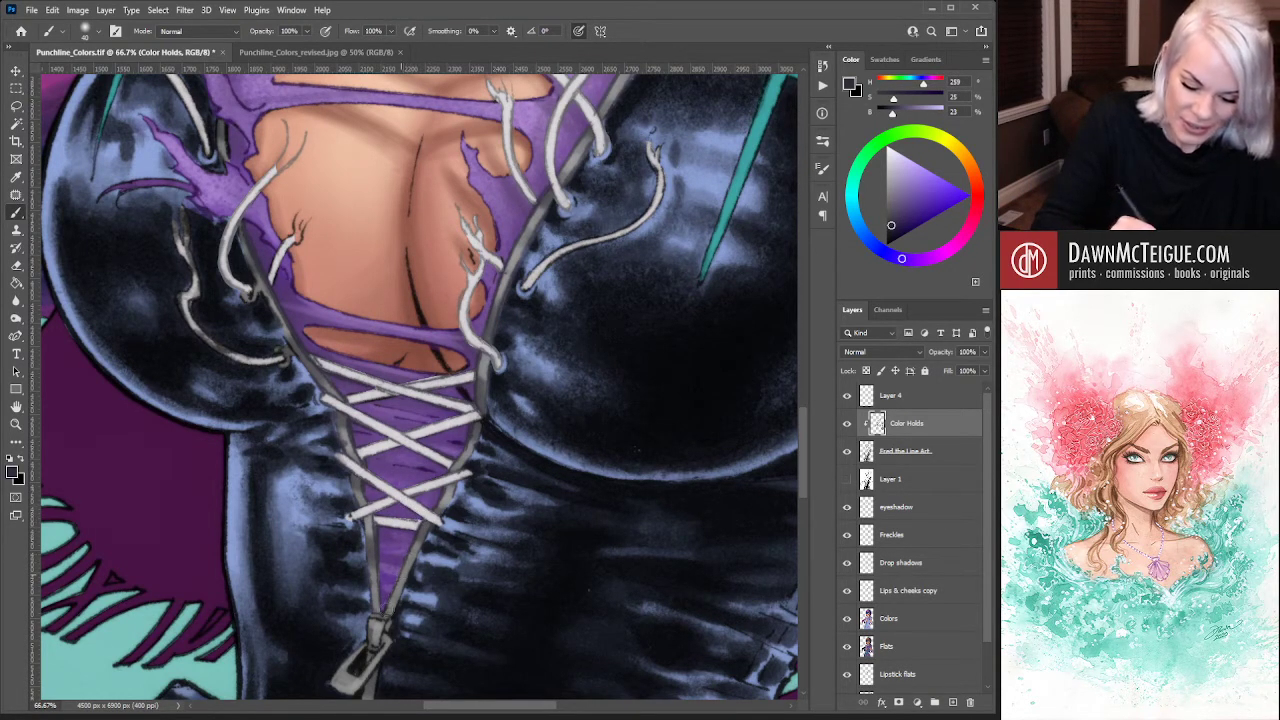
pyautogui.moveTo(413, 565); pyautogui.dragTo(472, 396)
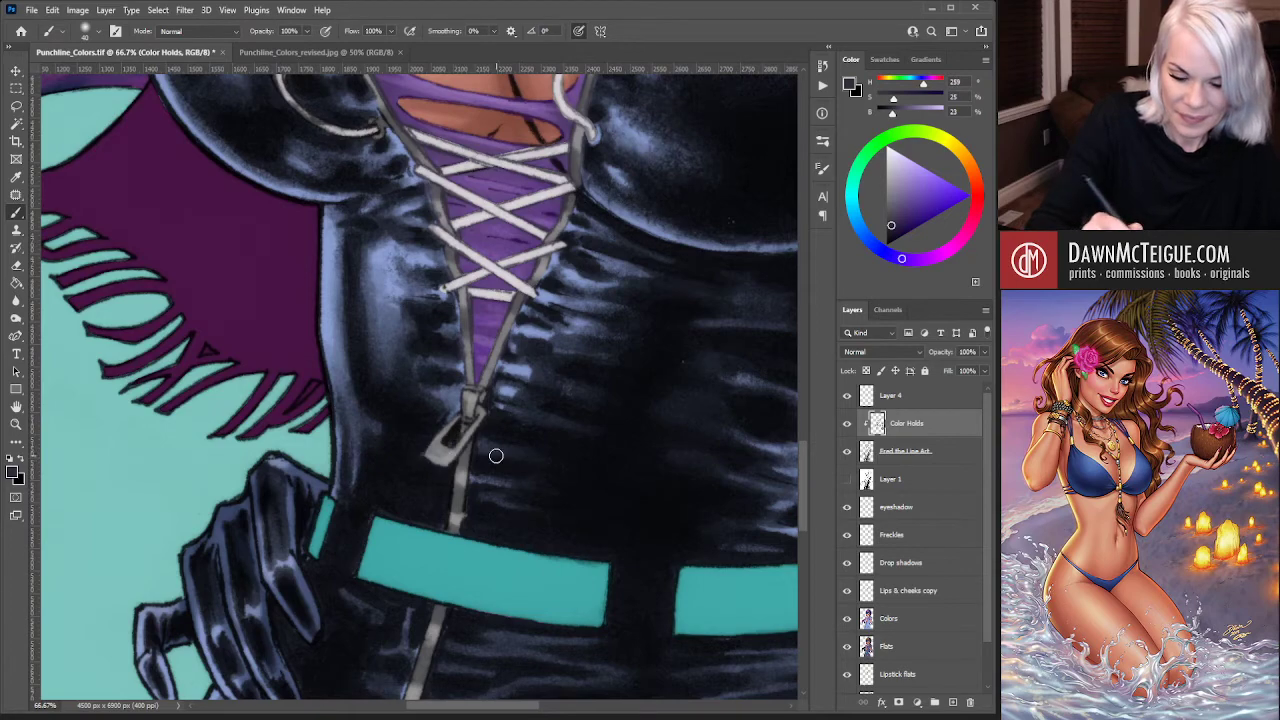
# Recolor the outlines of the long loose lace trailing over the hair, including its frayed end, with the same dark gray
pyautogui.moveTo(469, 389); pyautogui.dragTo(254, 620)
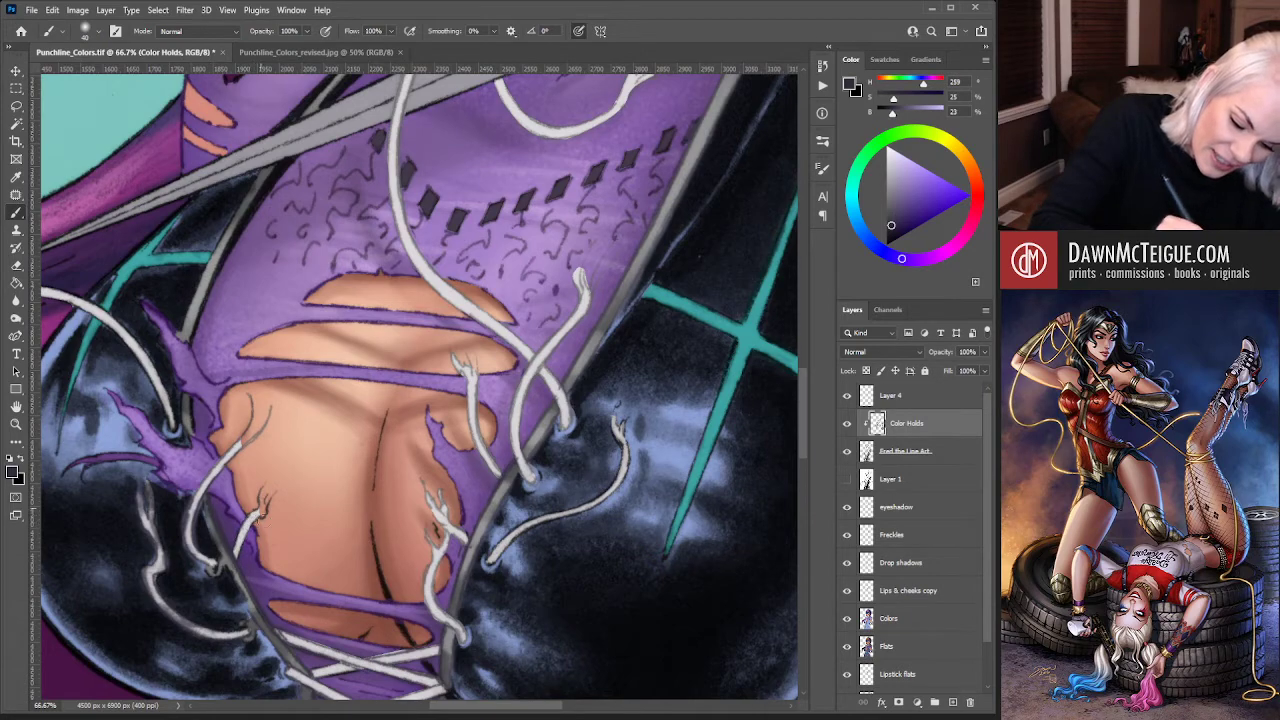
pyautogui.moveTo(309, 268); pyautogui.dragTo(555, 267)
pyautogui.moveTo(418, 375); pyautogui.dragTo(424, 476)
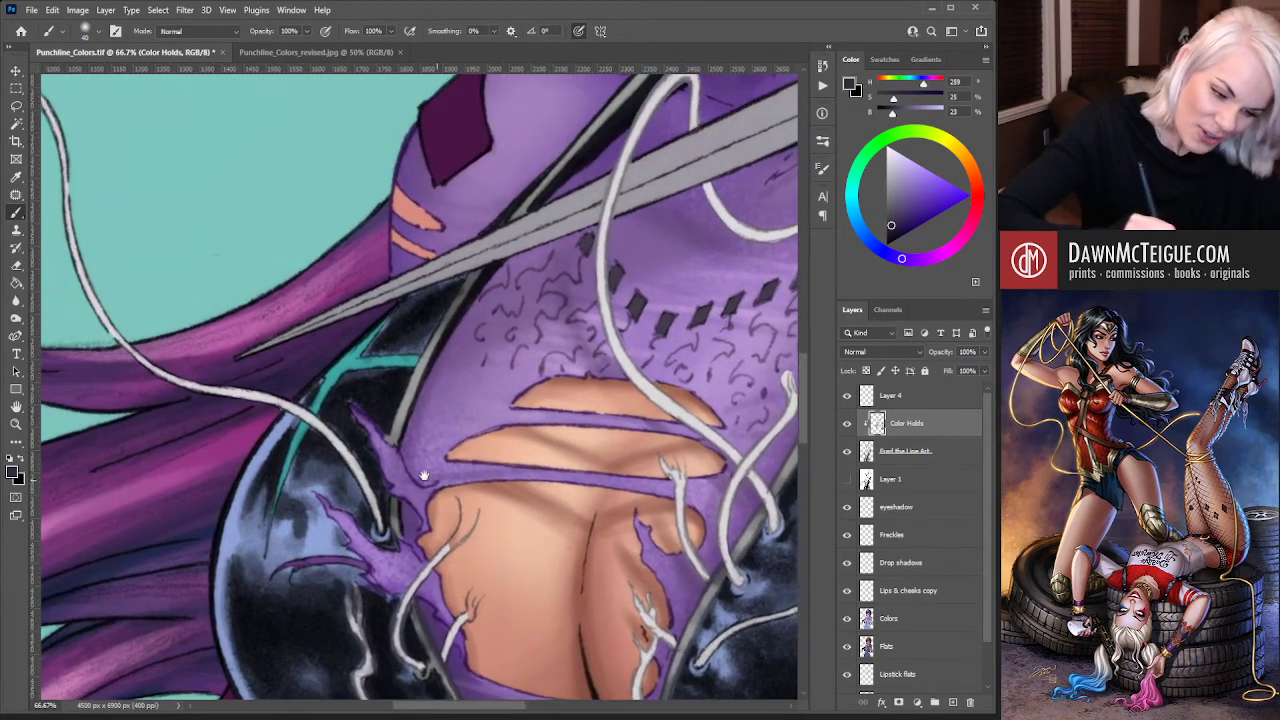
pyautogui.moveTo(261, 333); pyautogui.dragTo(329, 380)
pyautogui.moveTo(306, 437); pyautogui.dragTo(391, 508)
pyautogui.moveTo(171, 258); pyautogui.dragTo(196, 307)
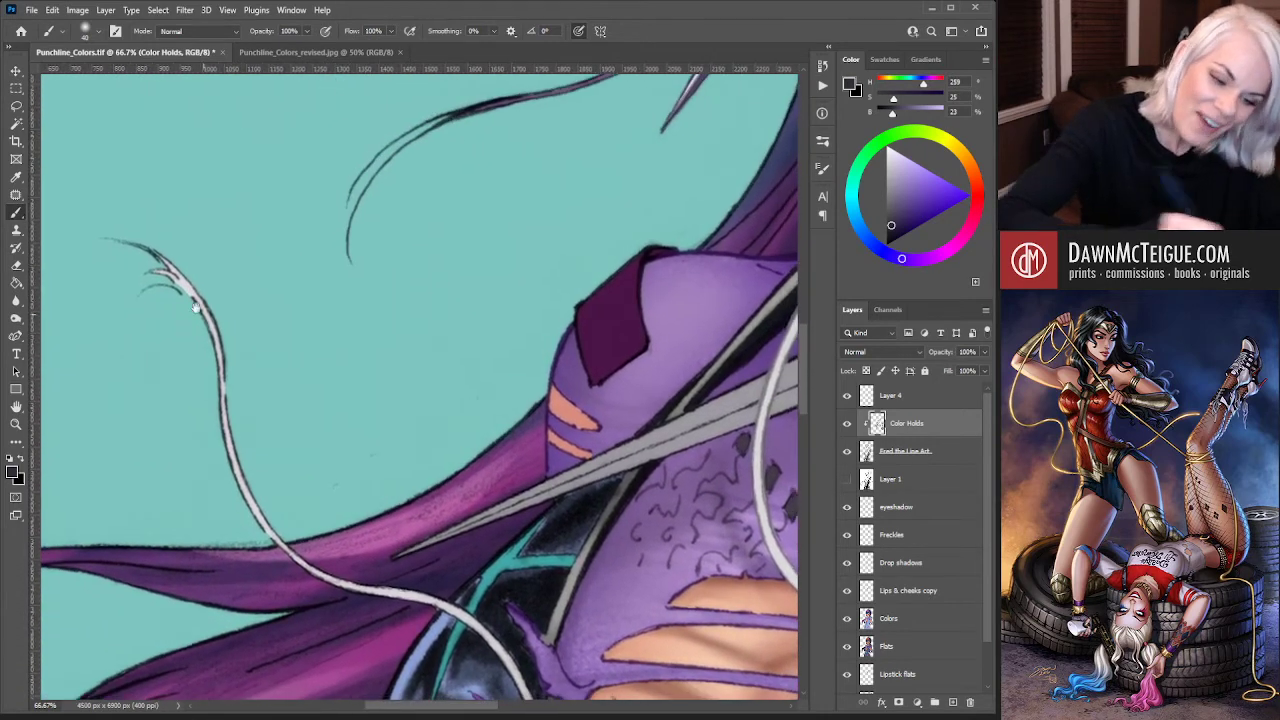
pyautogui.moveTo(108, 238)
pyautogui.mouseDown()
pyautogui.moveTo(166, 262)
pyautogui.moveTo(218, 320)
pyautogui.mouseUp()
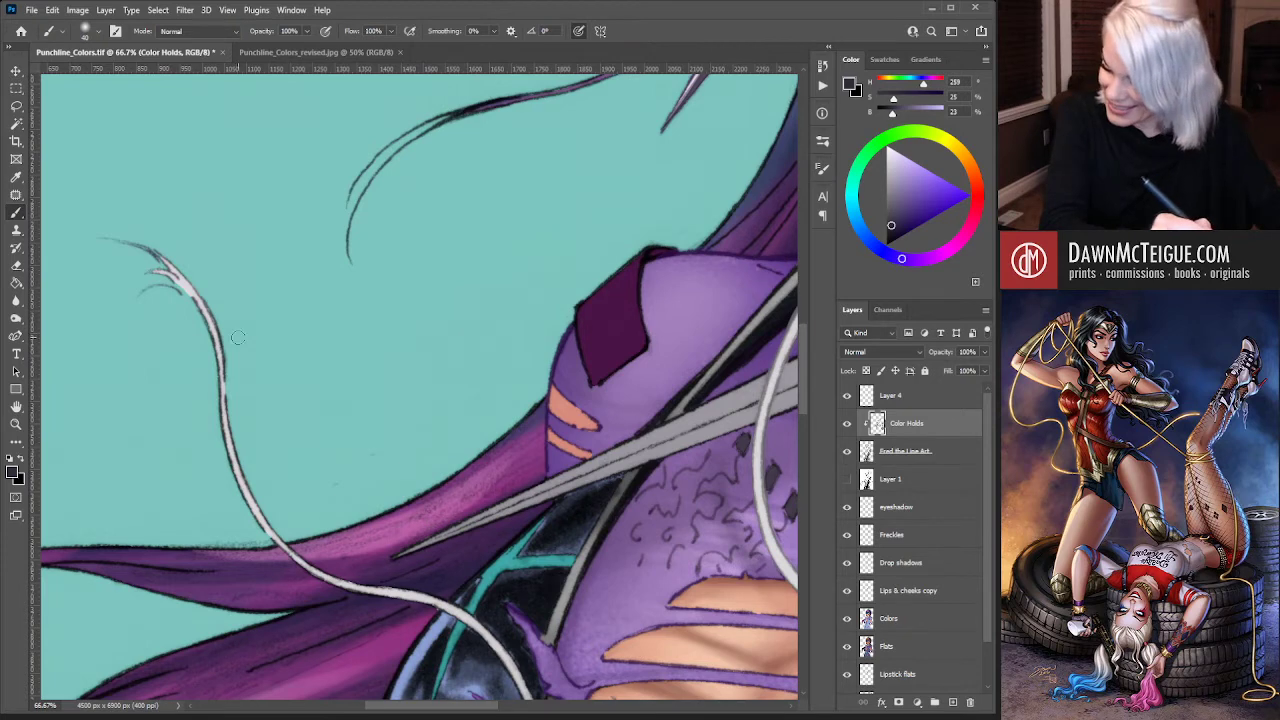
pyautogui.moveTo(238, 338); pyautogui.dragTo(429, 251)
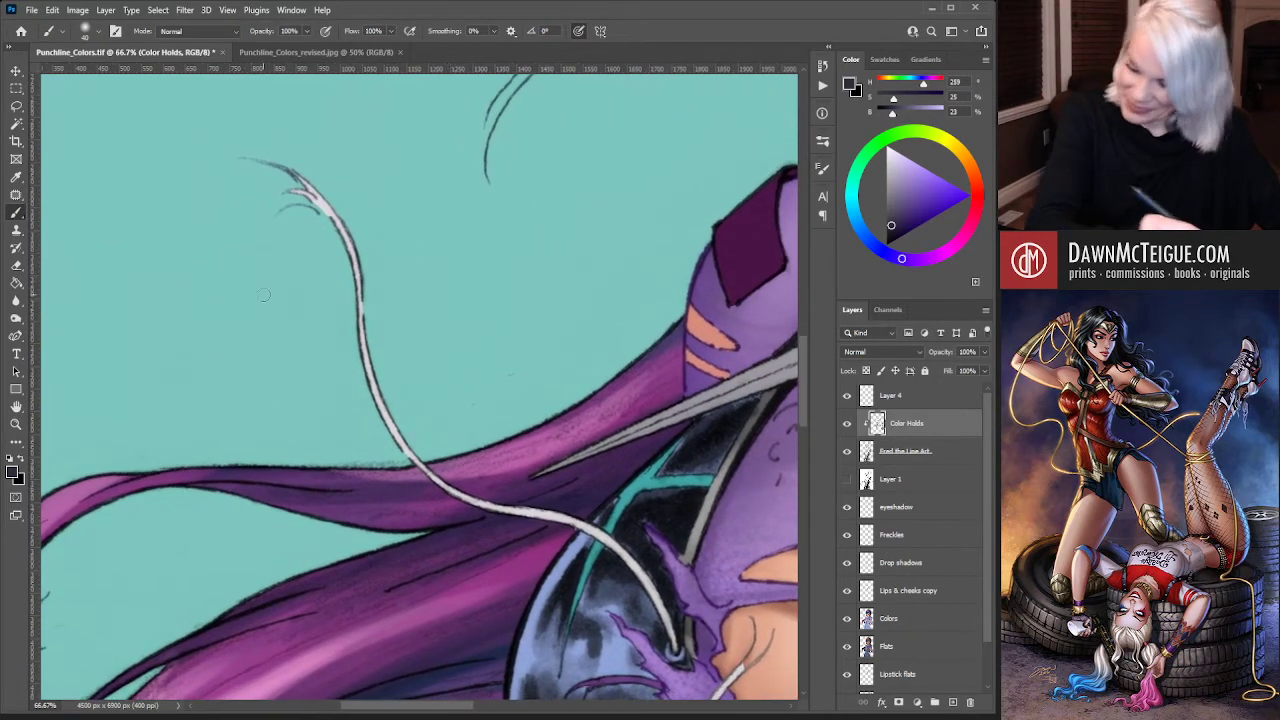
pyautogui.moveTo(350, 250)
pyautogui.mouseDown()
pyautogui.moveTo(362, 296)
pyautogui.moveTo(366, 265)
pyautogui.moveTo(358, 350)
pyautogui.moveTo(374, 390)
pyautogui.moveTo(365, 300)
pyautogui.mouseUp()
pyautogui.moveTo(400, 447)
pyautogui.mouseDown()
pyautogui.moveTo(481, 508)
pyautogui.moveTo(433, 479)
pyautogui.moveTo(547, 522)
pyautogui.moveTo(491, 511)
pyautogui.moveTo(585, 527)
pyautogui.moveTo(540, 514)
pyautogui.moveTo(515, 377)
pyautogui.moveTo(438, 340)
pyautogui.mouseUp()
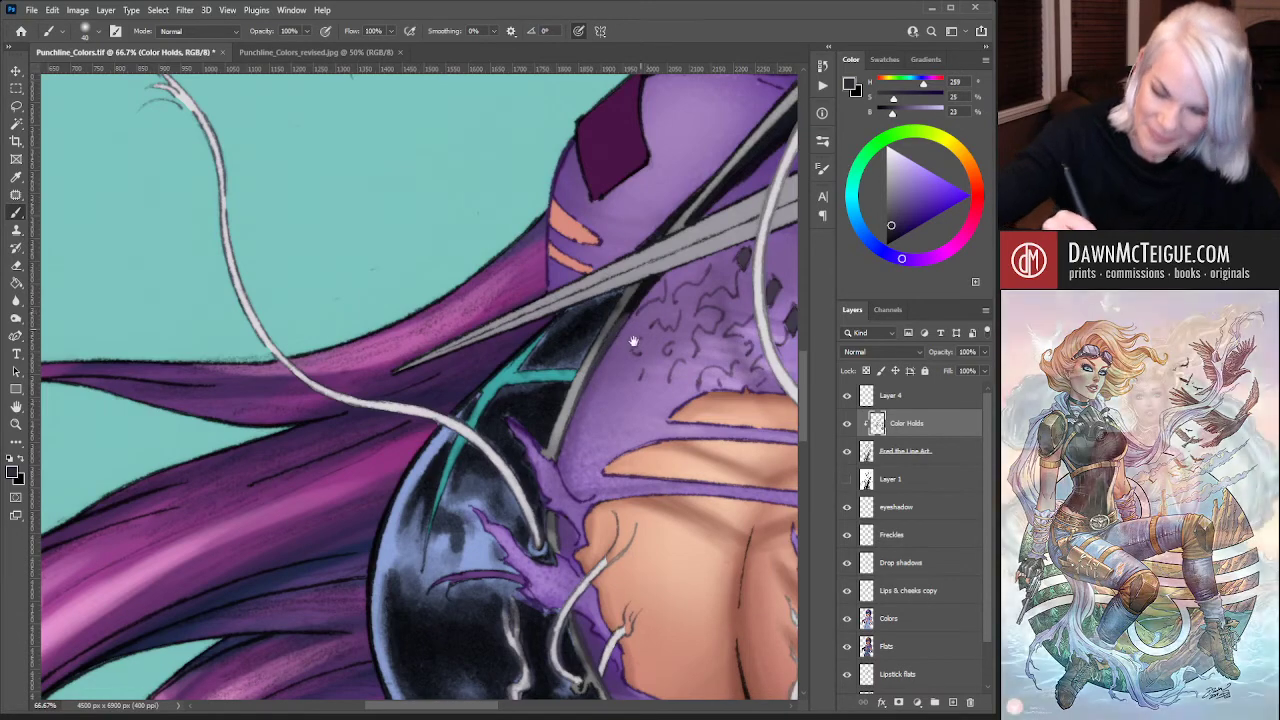
# Recolor the outlines of the gray neckline trim just below the blade in dark gray and erase the overspill beside it
pyautogui.moveTo(633, 342)
pyautogui.mouseDown()
pyautogui.moveTo(526, 571)
pyautogui.moveTo(463, 622)
pyautogui.mouseUp()
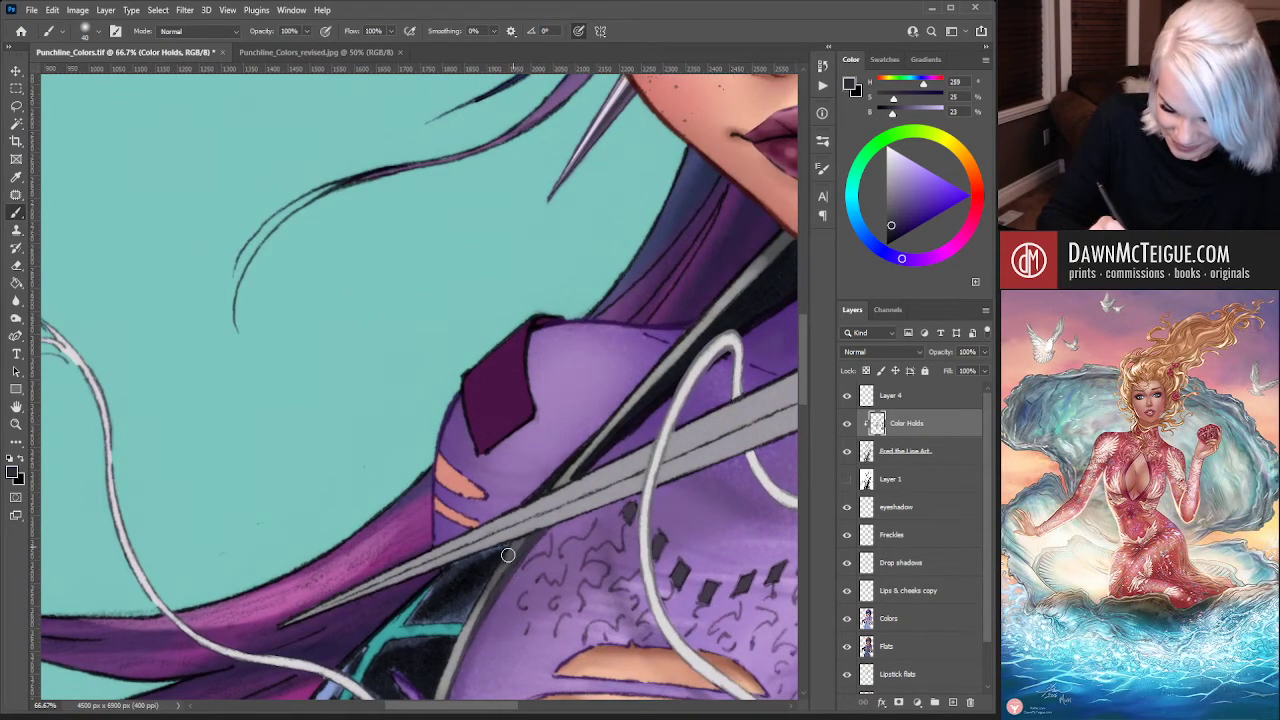
pyautogui.moveTo(508, 554); pyautogui.dragTo(453, 659)
pyautogui.press('e')
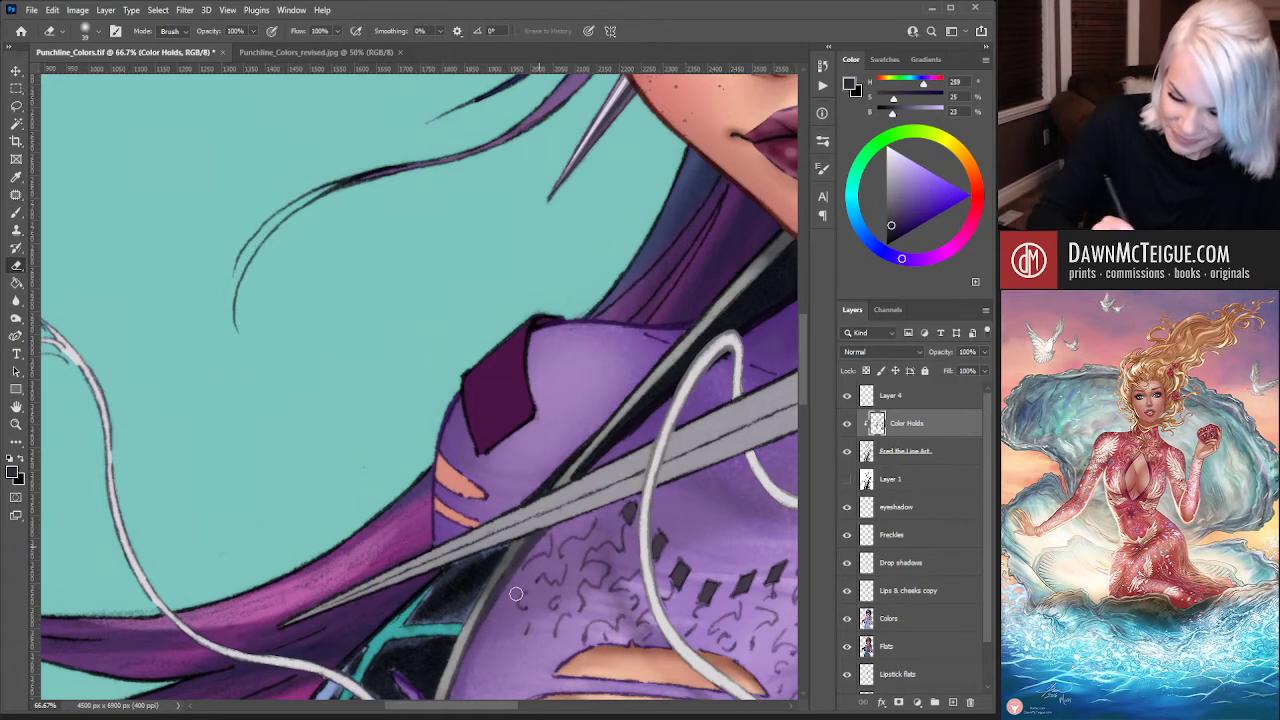
pyautogui.moveTo(549, 534)
pyautogui.mouseDown()
pyautogui.moveTo(490, 619)
pyautogui.moveTo(500, 564)
pyautogui.mouseUp()
pyautogui.press('b')
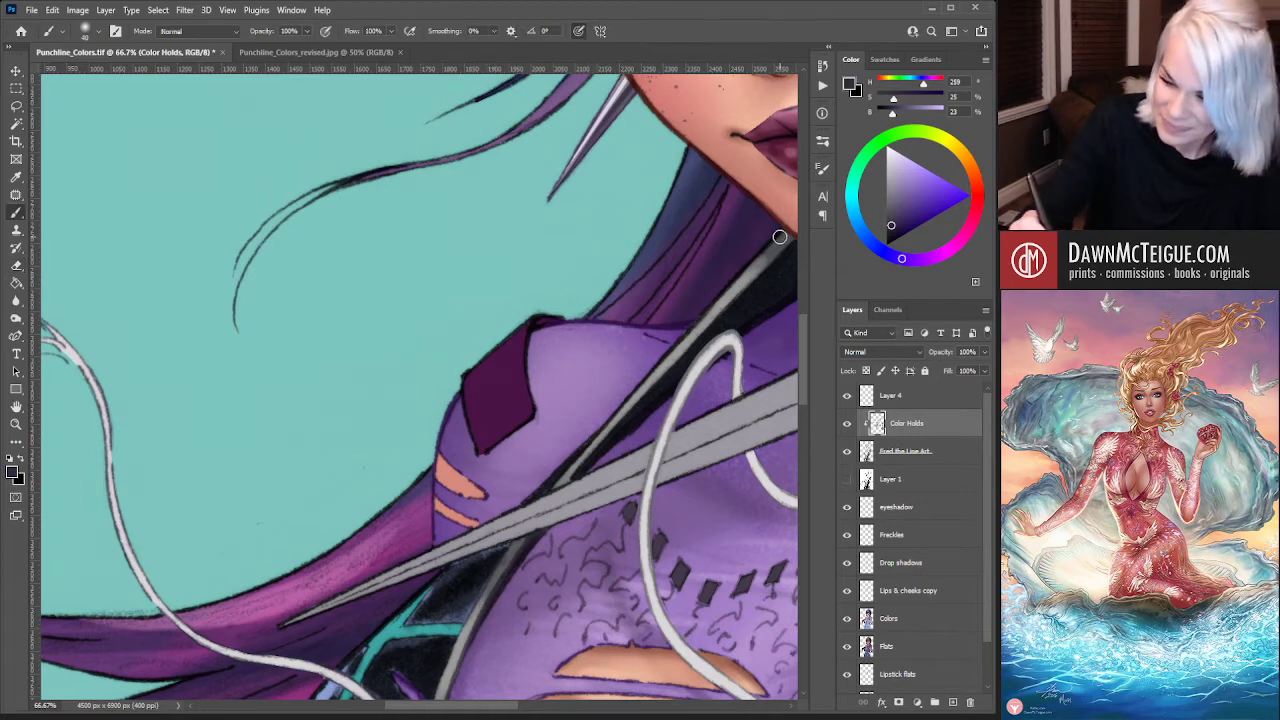
# Continue the dark gray over the trim outlines above the blade, from the shoulder up to the collar under the chin
pyautogui.moveTo(726, 297); pyautogui.dragTo(620, 407)
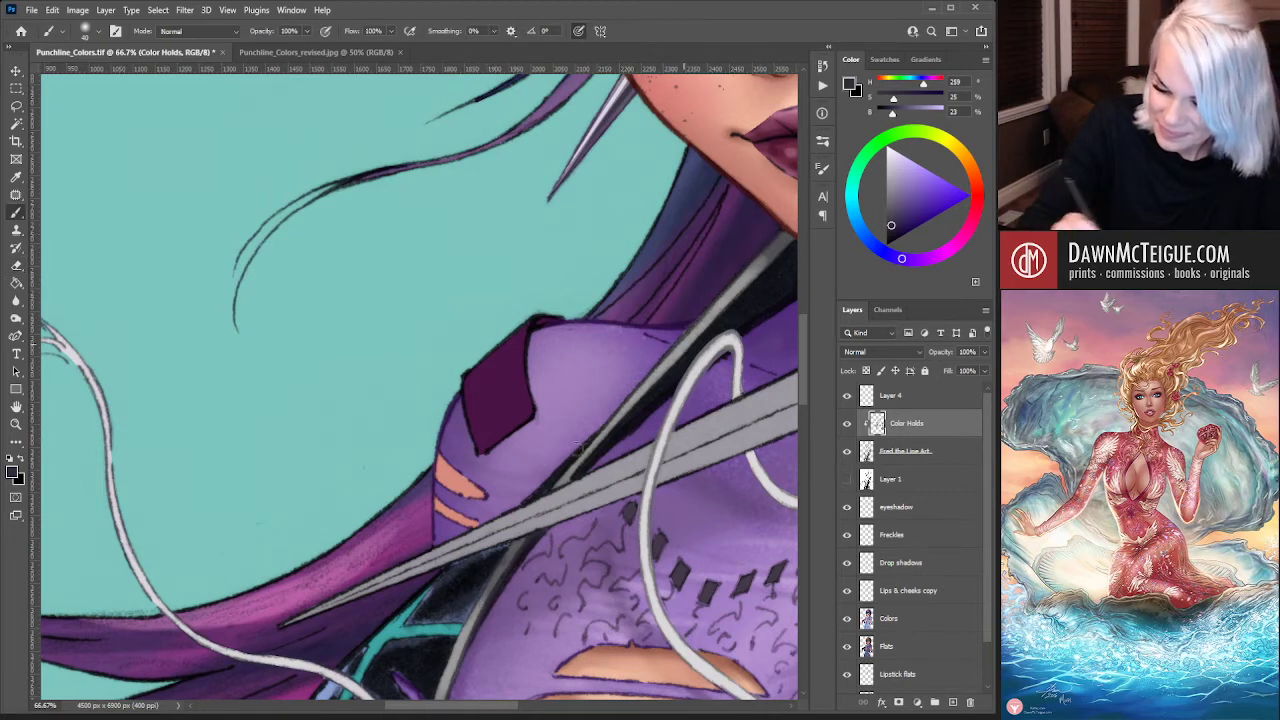
pyautogui.moveTo(578, 447); pyautogui.dragTo(561, 477)
pyautogui.moveTo(593, 424); pyautogui.dragTo(463, 569)
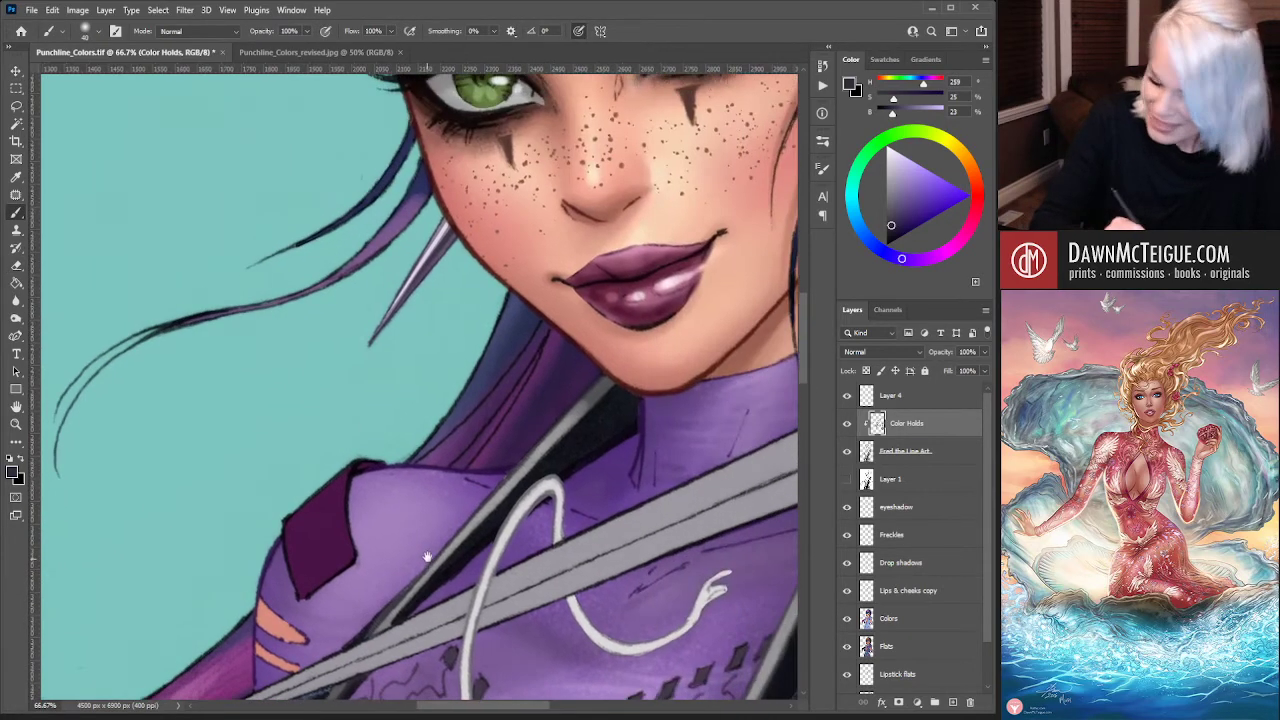
pyautogui.moveTo(605, 395); pyautogui.dragTo(413, 598)
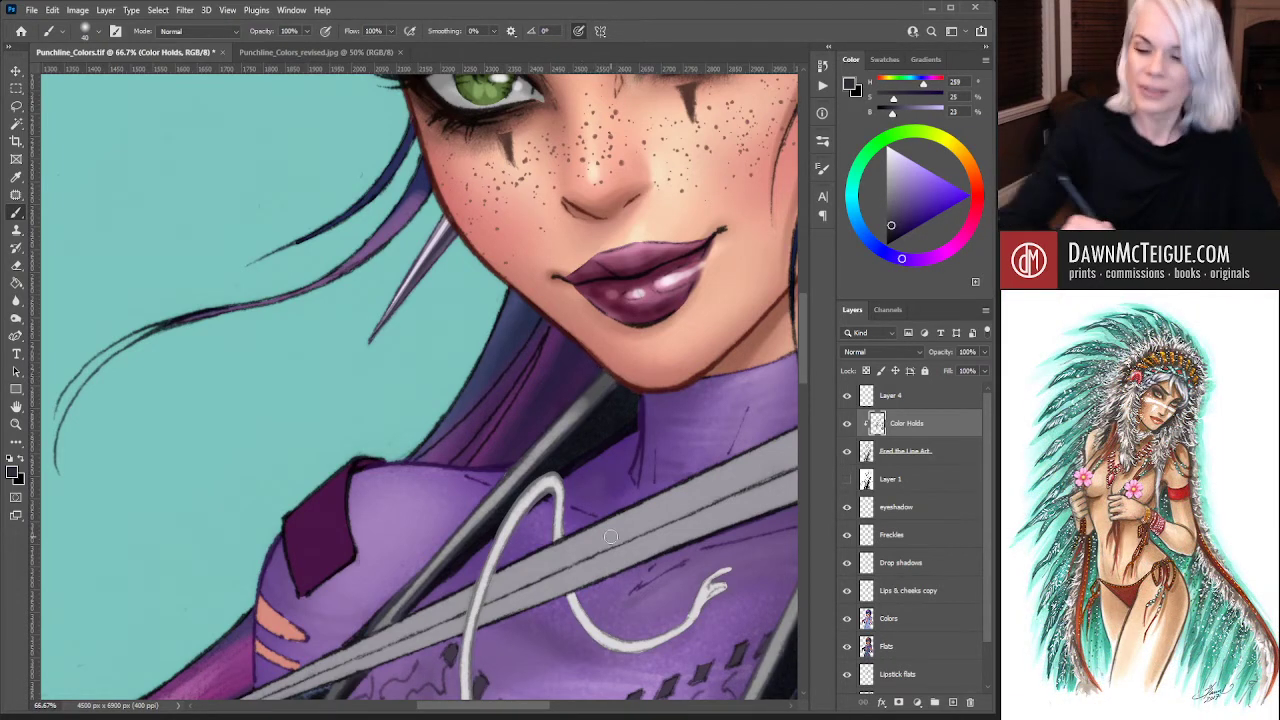
# Check the whole figure at full-page view and save Punchline_Colors.tif
pyautogui.scroll(-5, 596, 499)
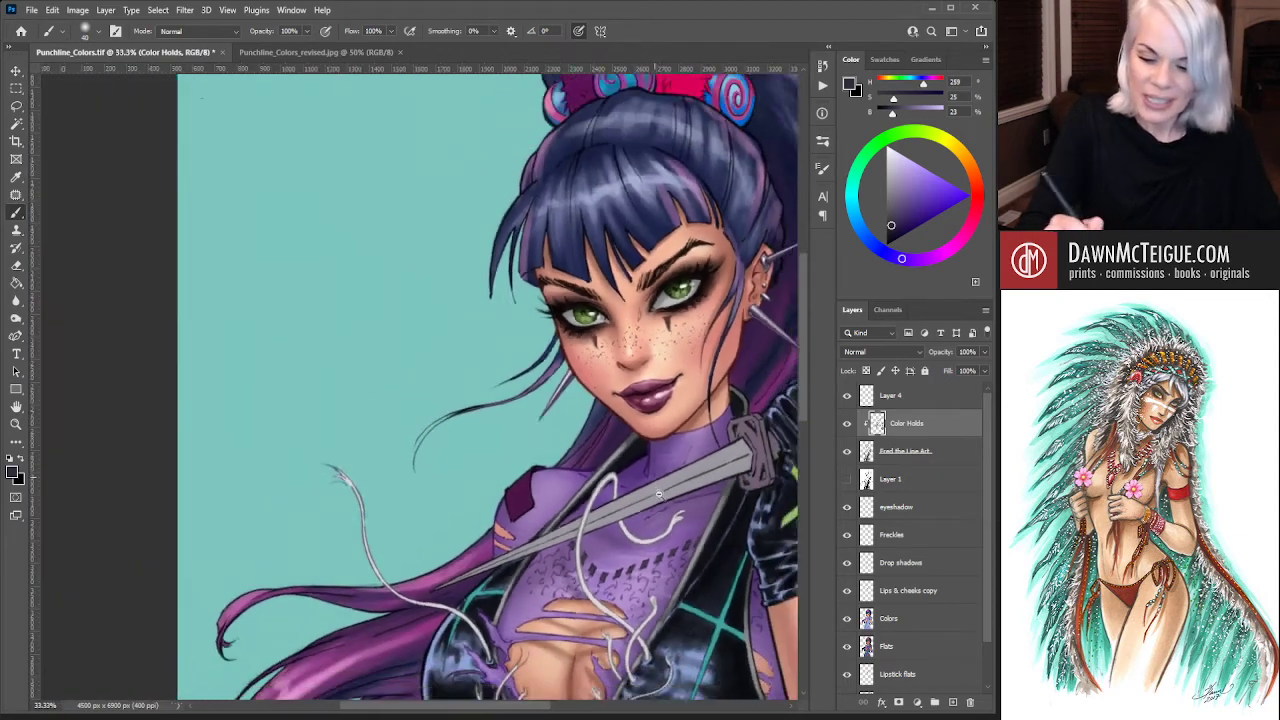
pyautogui.scroll(1, 700, 432)
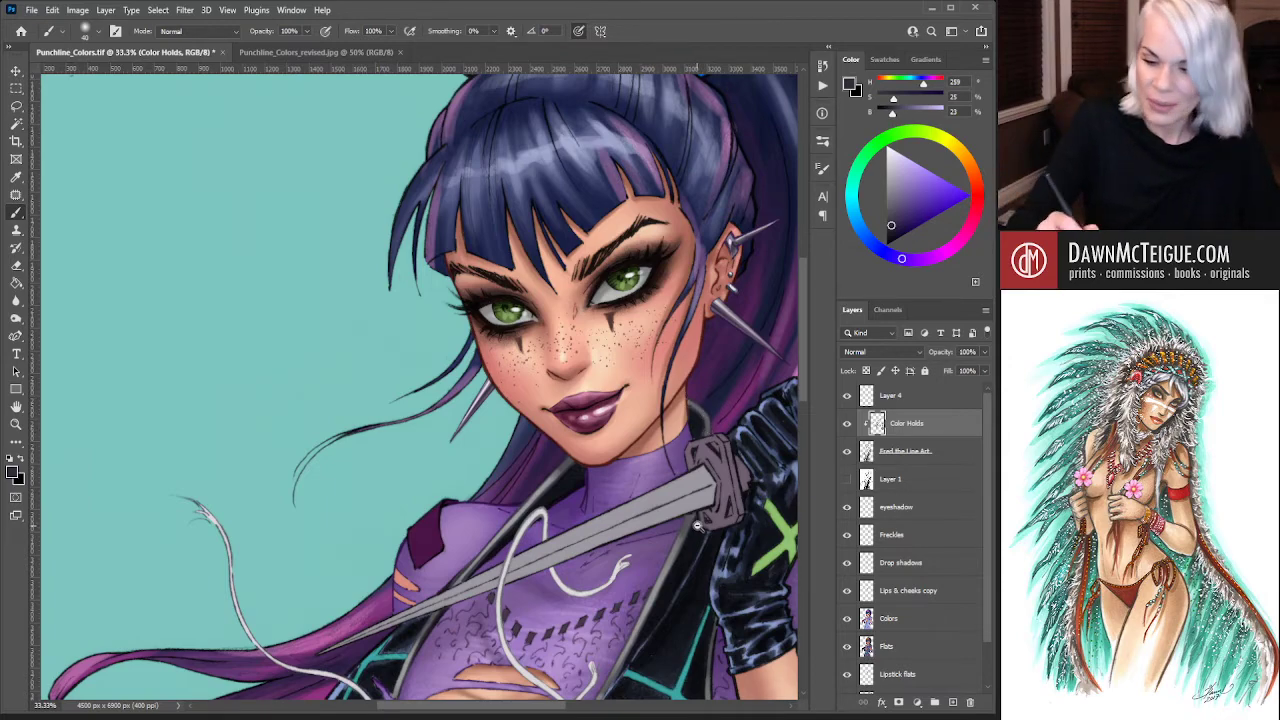
pyautogui.scroll(-1, 700, 515)
pyautogui.scroll(-2, 695, 535)
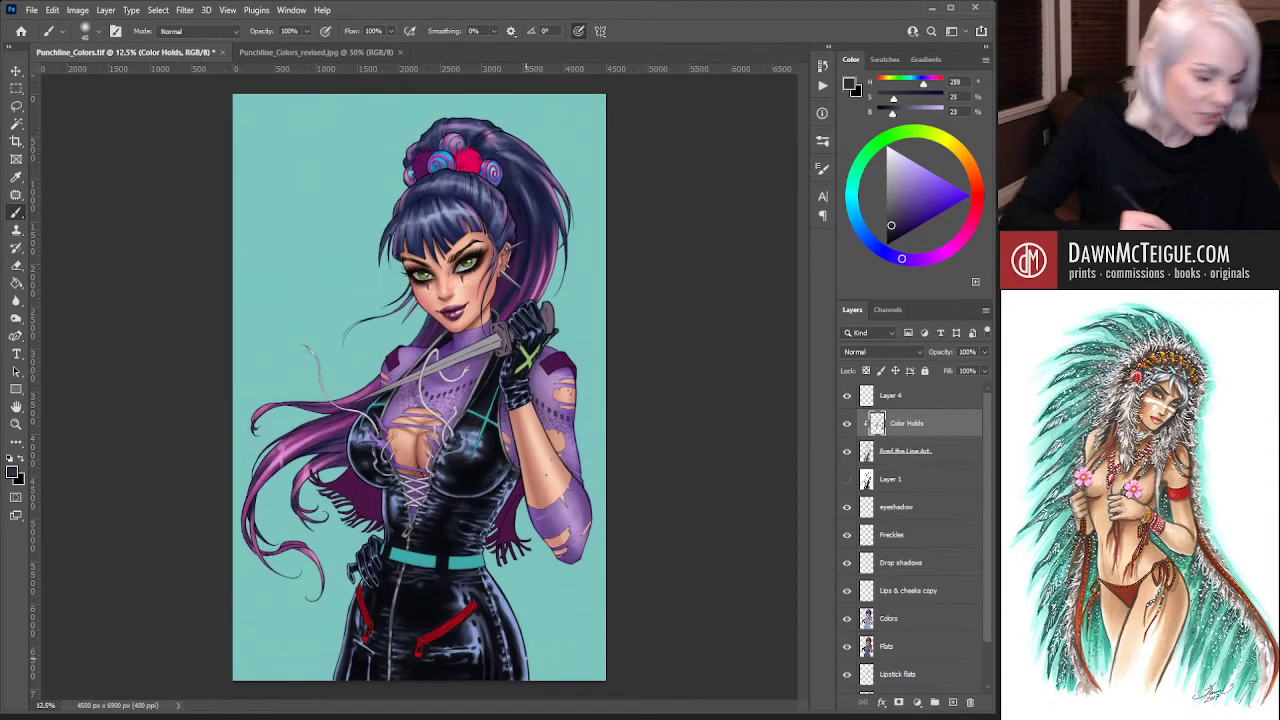
pyautogui.hotkey('ctrl', 's')
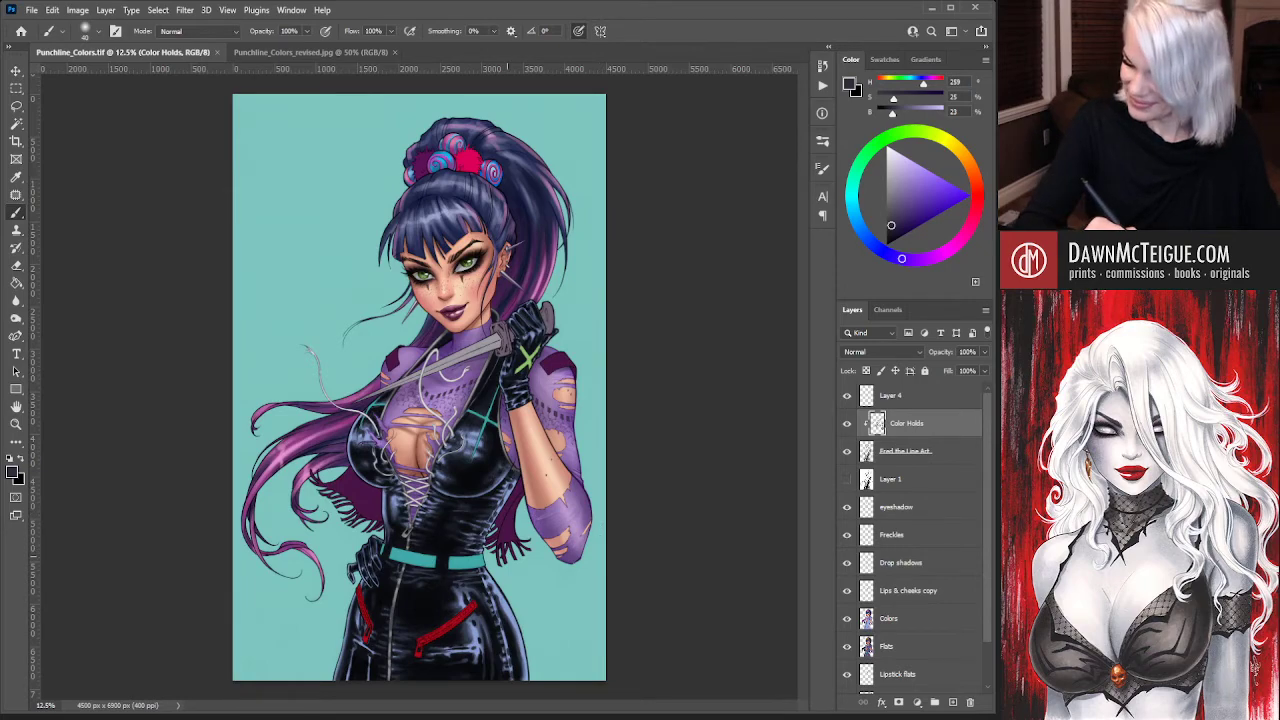
# Sample a dark teal at hue 179, 100% saturation and 35% brightness and recolor the outlines of the large teal cross on the suit's chest
pyautogui.scroll(4, 511, 528)
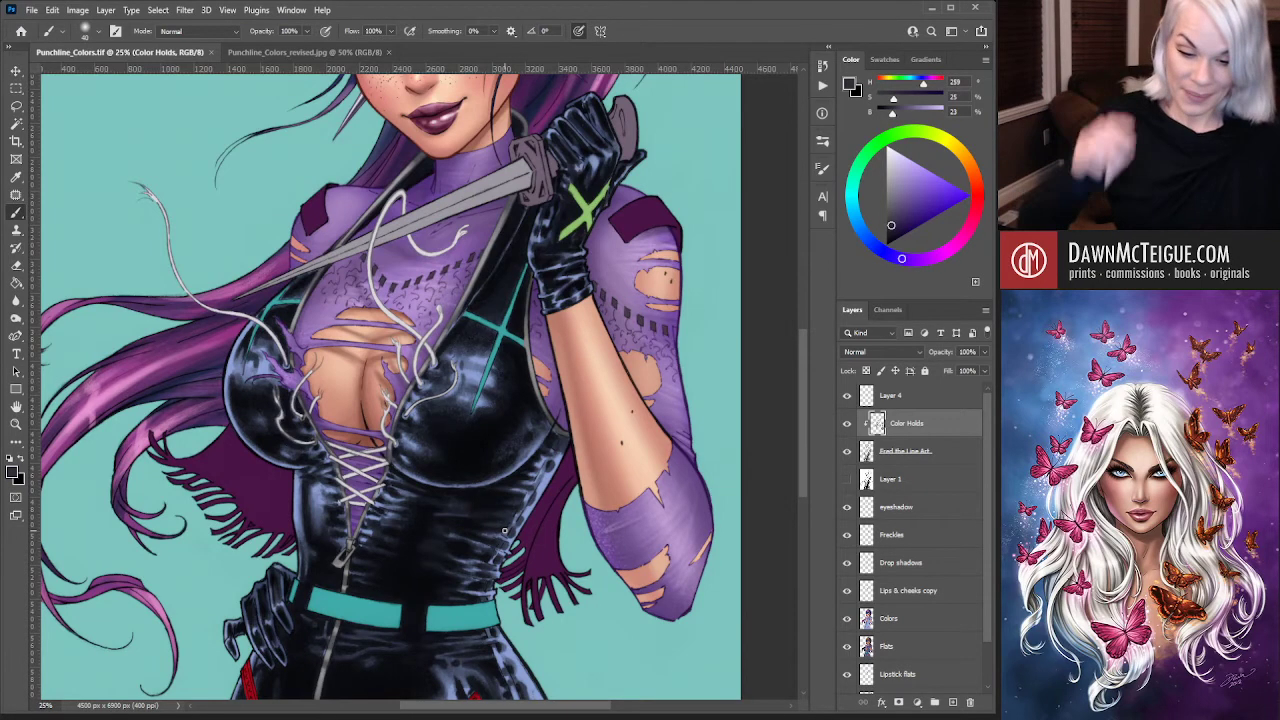
pyautogui.scroll(2, 508, 275)
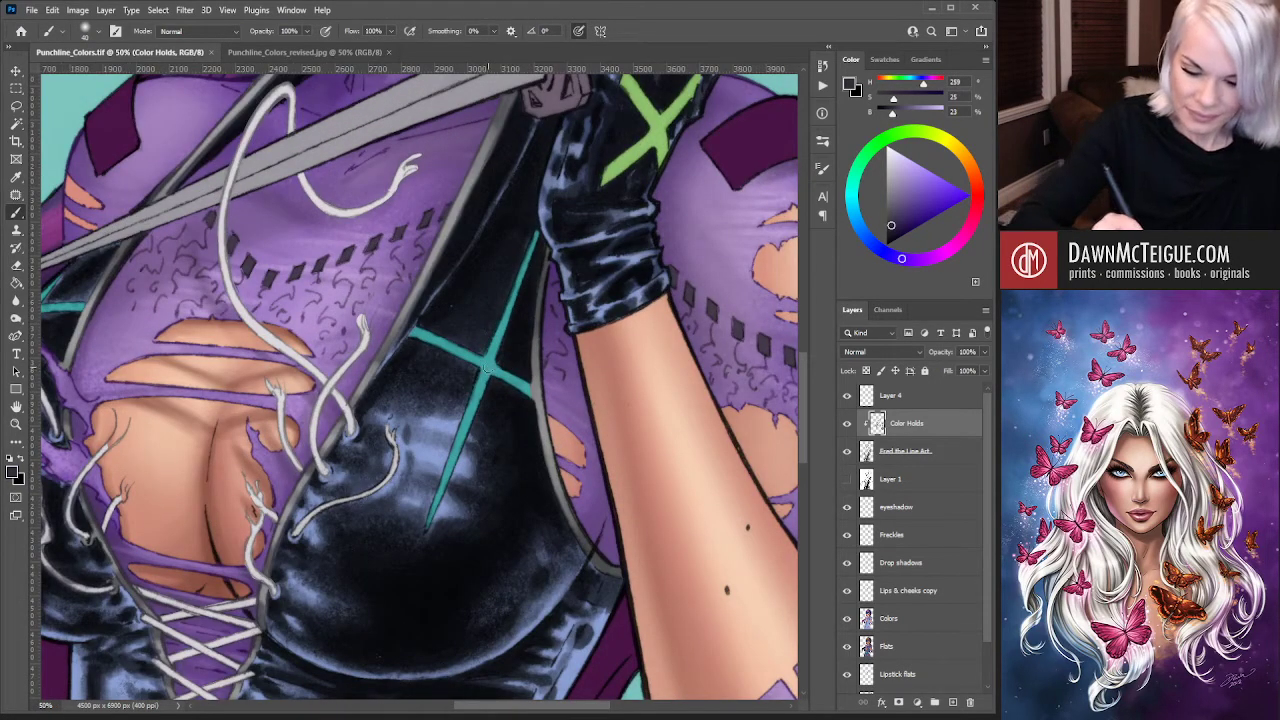
pyautogui.keyDown('alt'); pyautogui.click(491, 360); pyautogui.keyUp('alt')
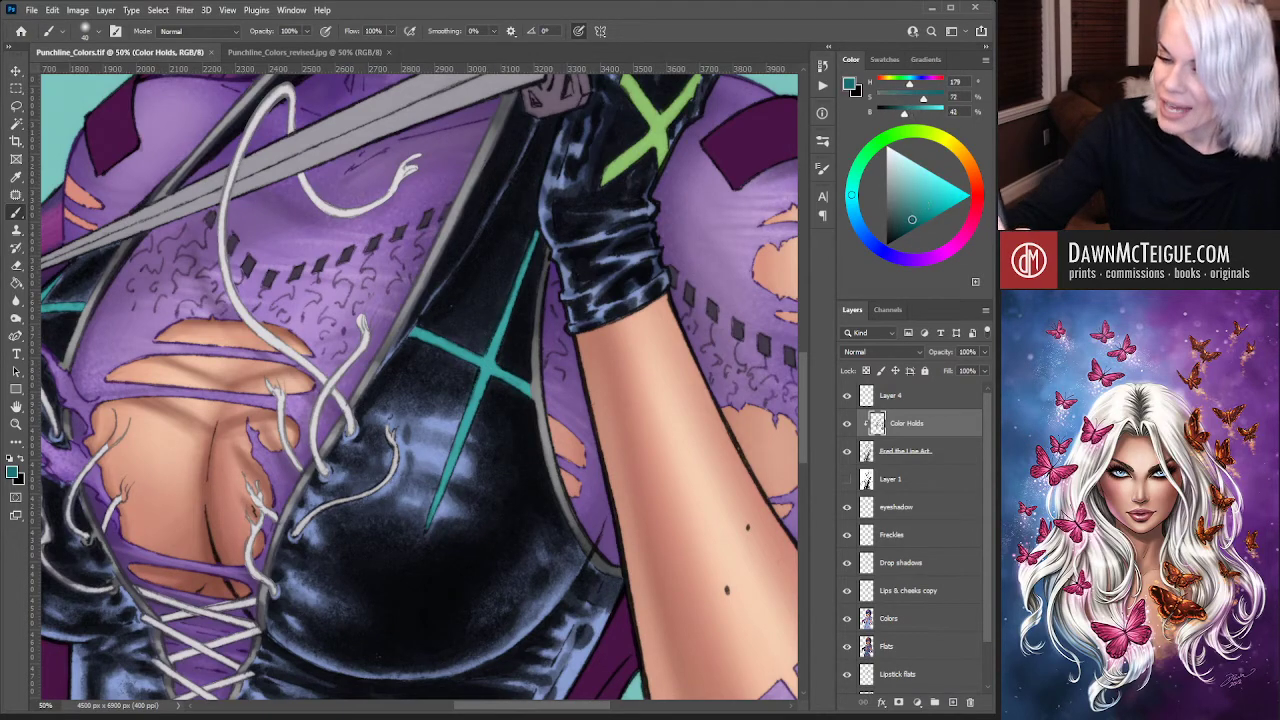
pyautogui.keyDown('alt'); pyautogui.click(535, 232); pyautogui.keyUp('alt')
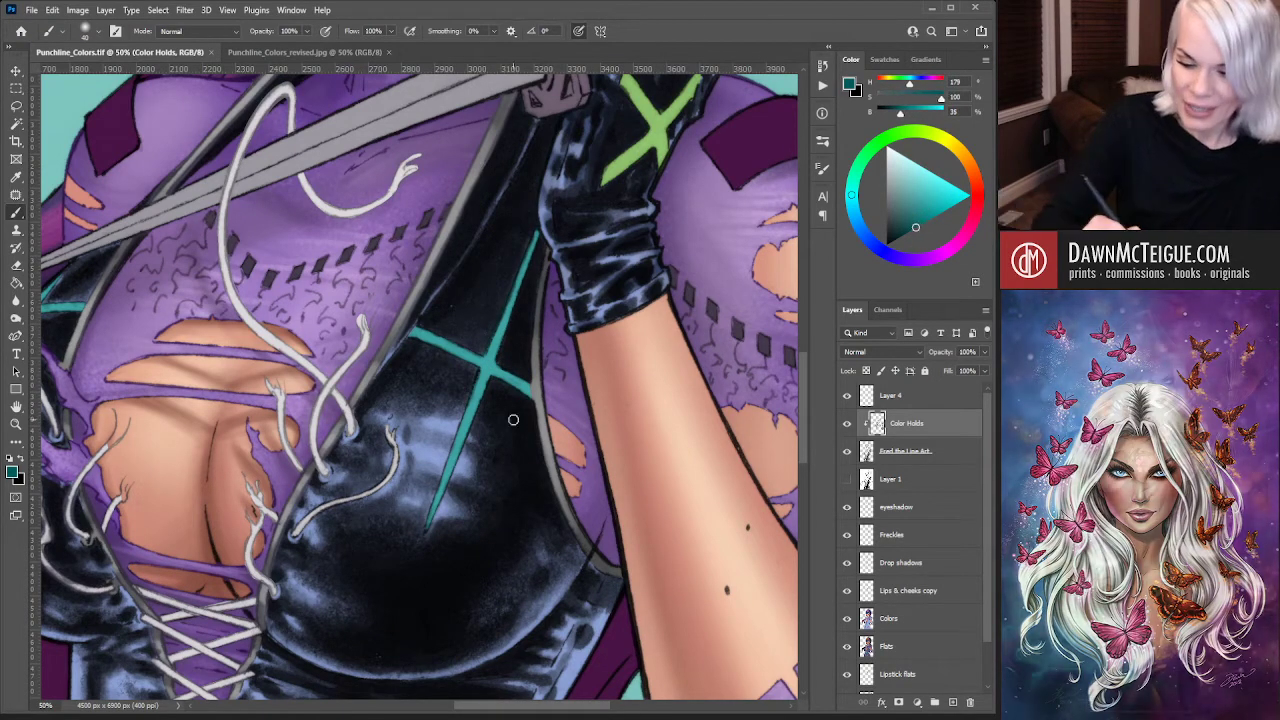
pyautogui.moveTo(535, 232)
pyautogui.mouseDown()
pyautogui.moveTo(507, 311)
pyautogui.moveTo(520, 278)
pyautogui.mouseUp()
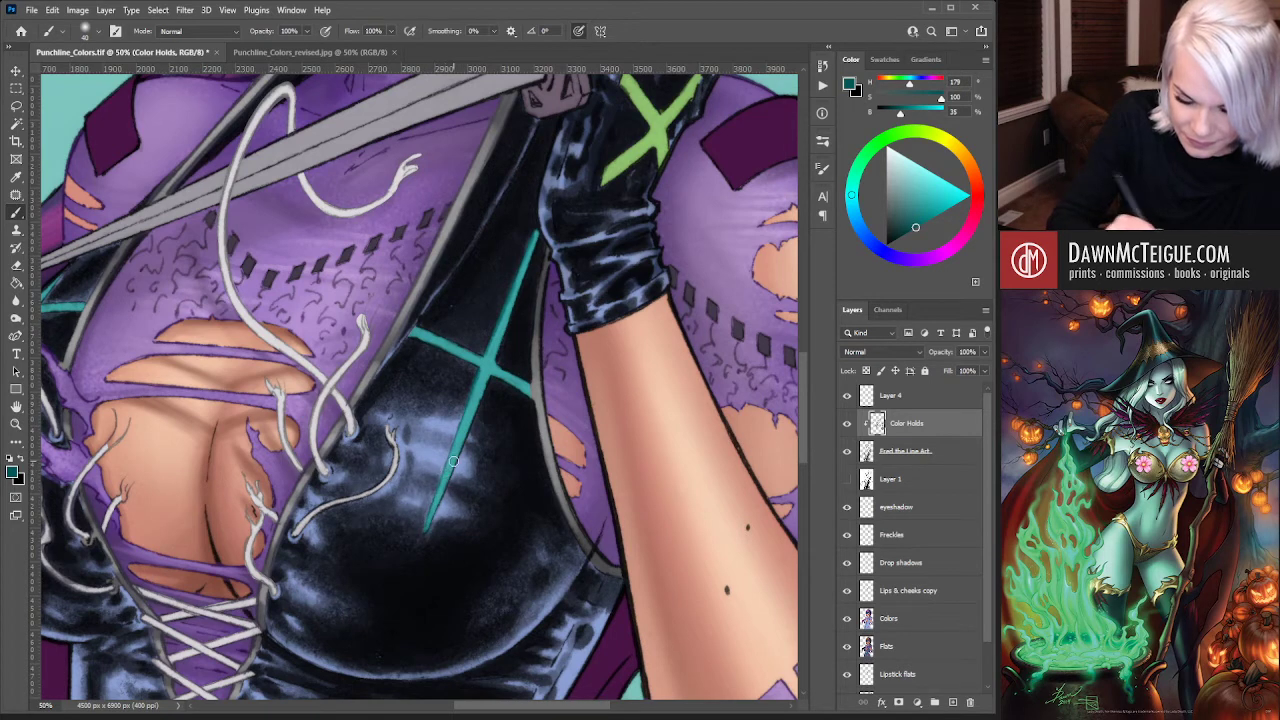
pyautogui.moveTo(490, 376); pyautogui.dragTo(464, 441)
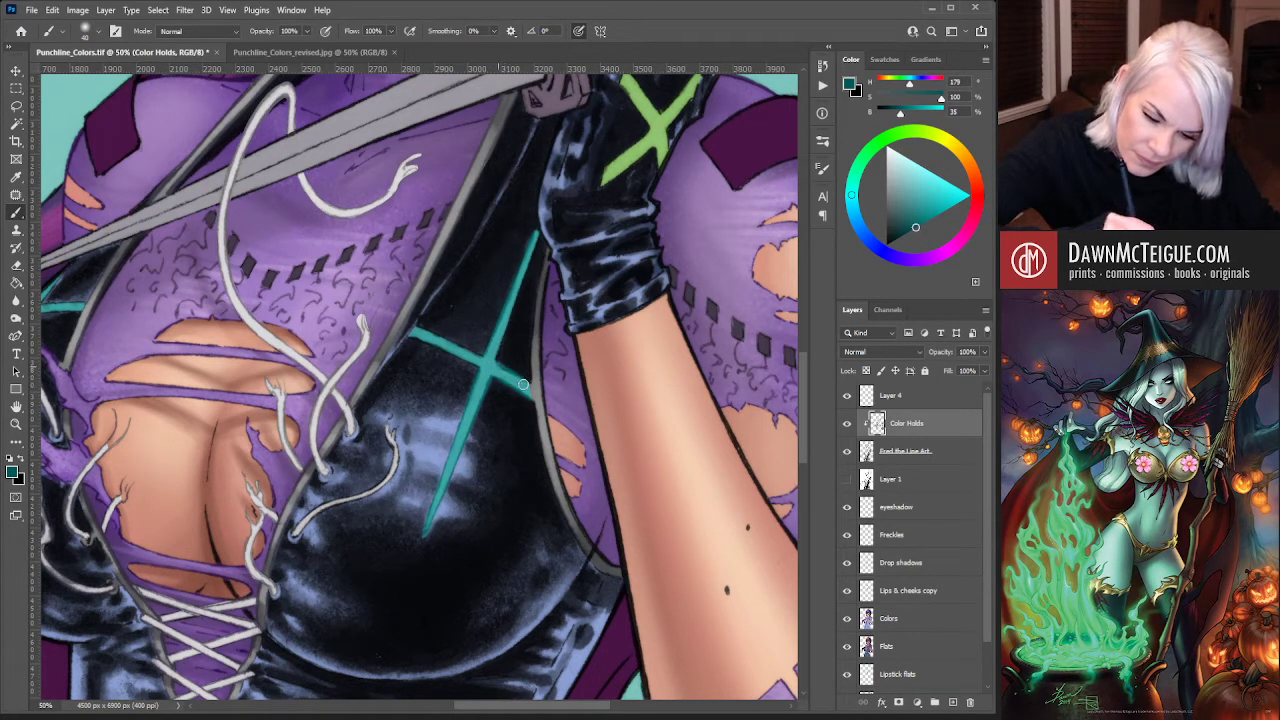
pyautogui.moveTo(427, 331); pyautogui.dragTo(462, 362)
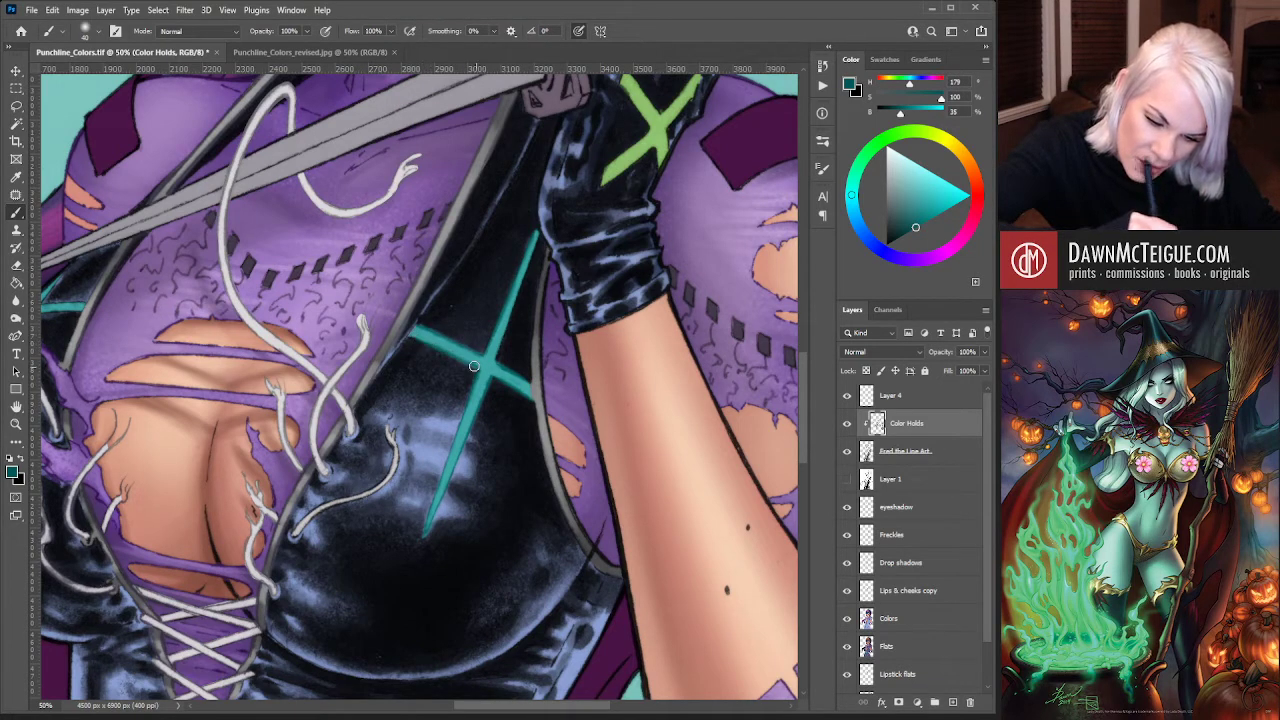
pyautogui.moveTo(538, 235); pyautogui.dragTo(507, 325)
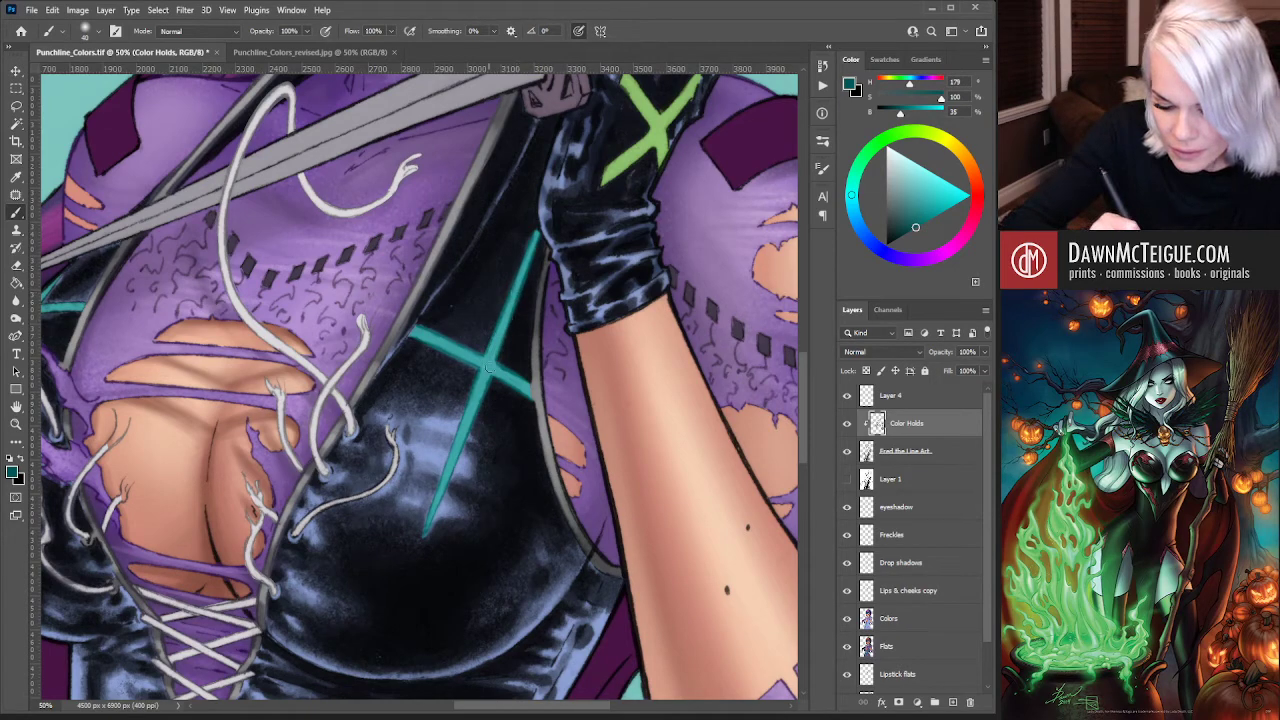
# Paint the same dark teal over the outlines of the smaller teal cross beside the hair, below the blade's tip
pyautogui.moveTo(359, 532); pyautogui.dragTo(604, 423)
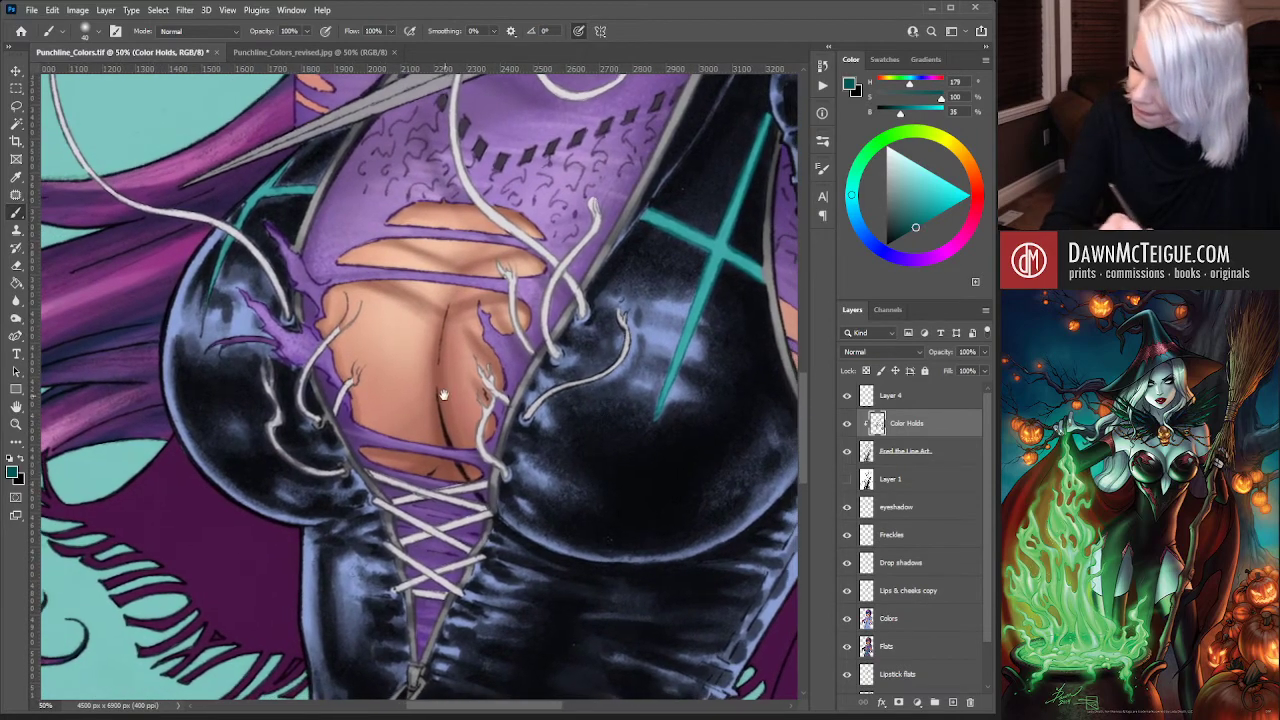
pyautogui.moveTo(457, 380)
pyautogui.mouseDown()
pyautogui.moveTo(463, 449)
pyautogui.moveTo(497, 469)
pyautogui.moveTo(572, 564)
pyautogui.mouseUp()
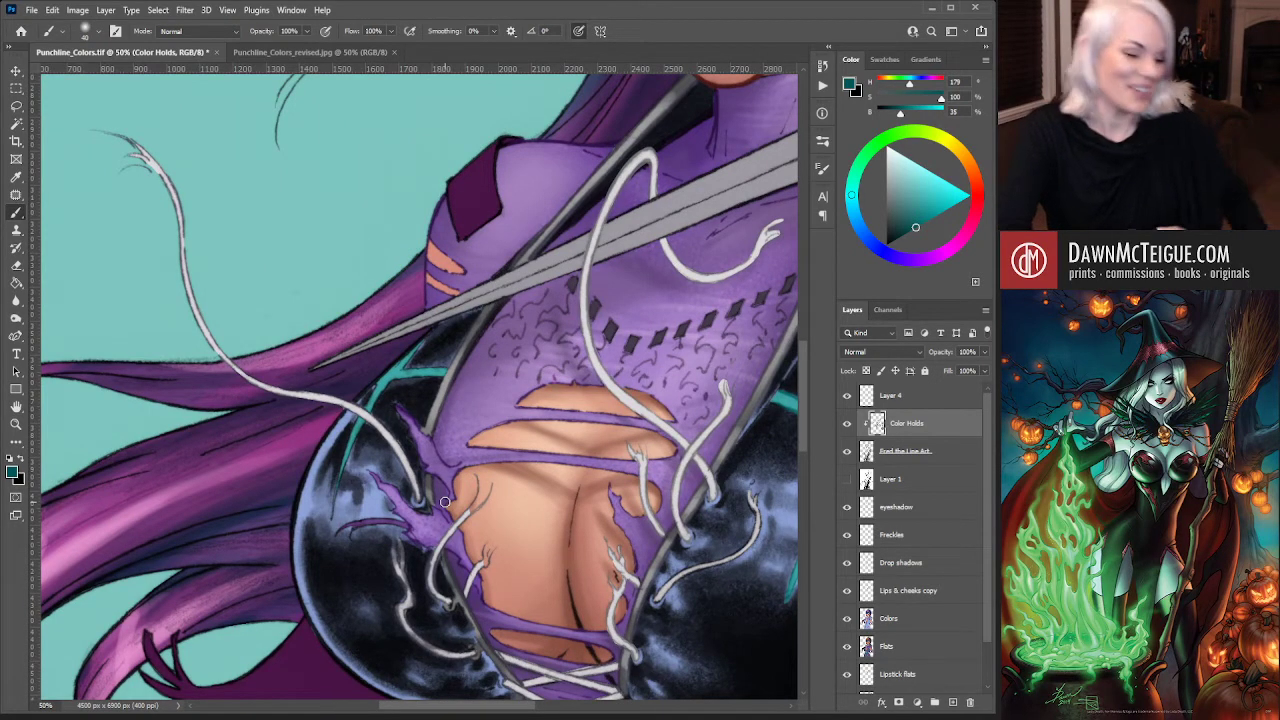
pyautogui.moveTo(446, 406); pyautogui.dragTo(455, 458)
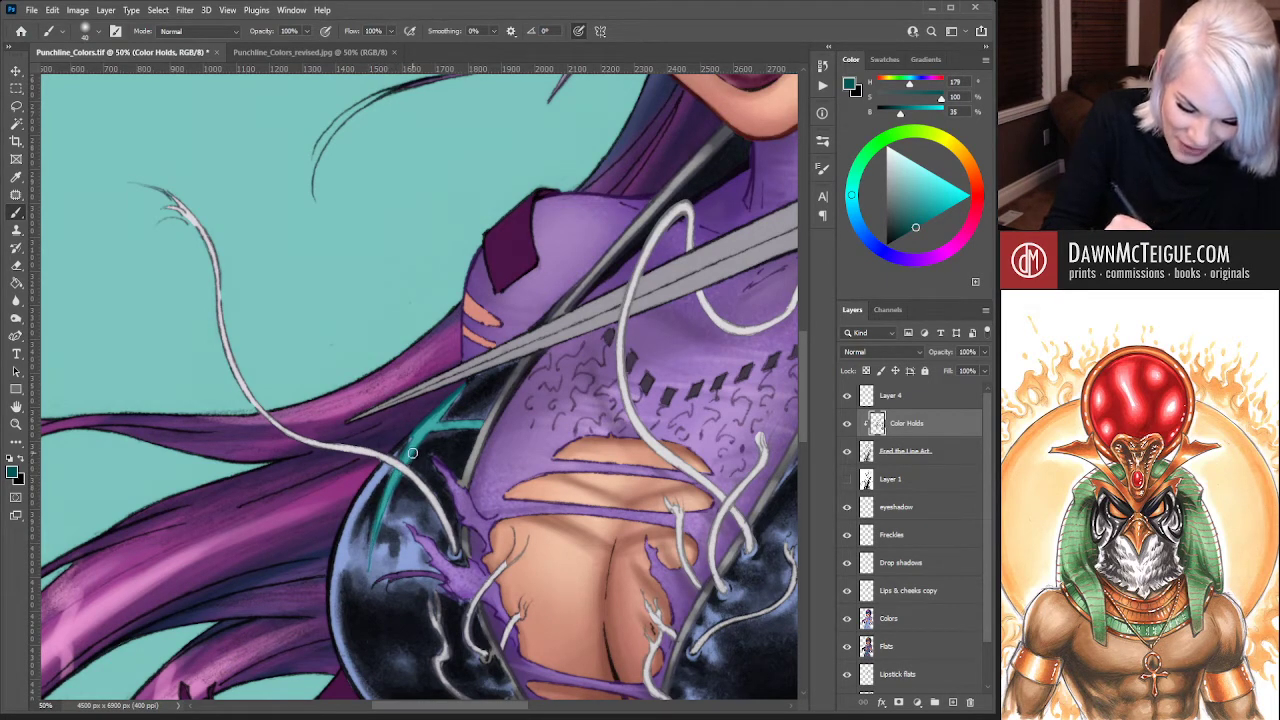
pyautogui.moveTo(470, 453); pyautogui.dragTo(397, 475)
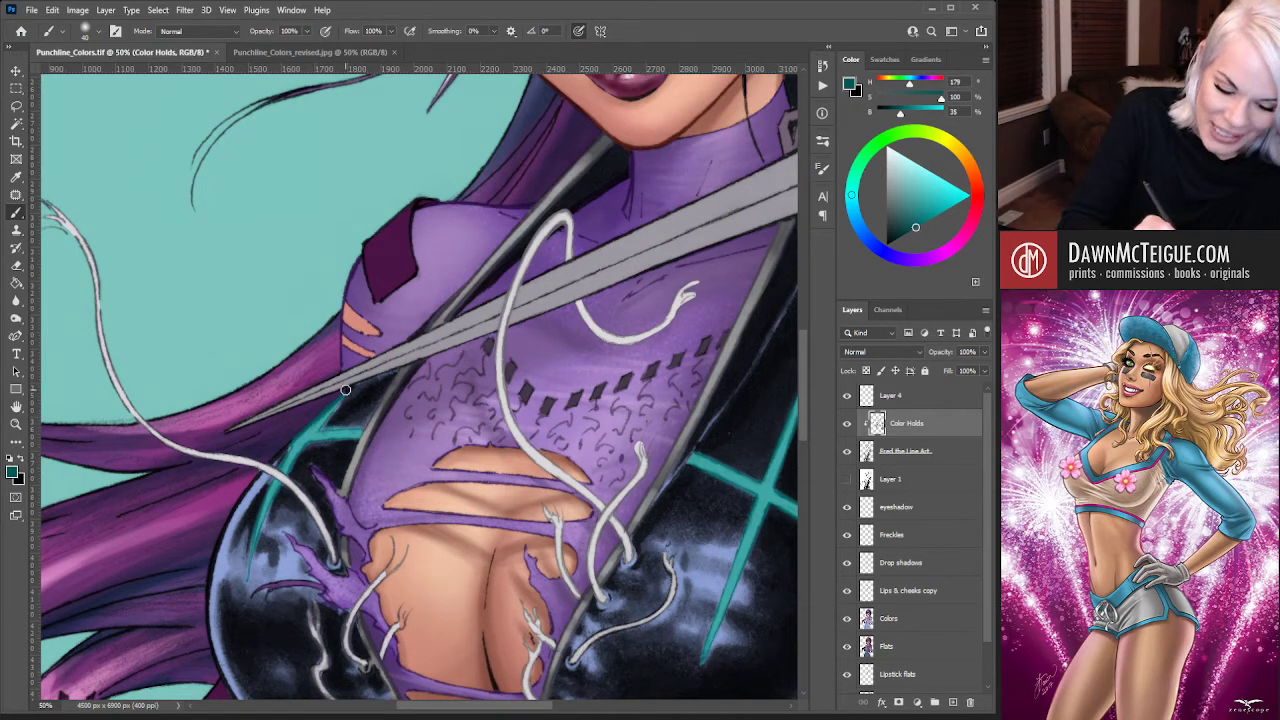
# Recolor the outlines of the teal belt sections at the waist with the same dark teal
pyautogui.hotkey('ctrl', '-')
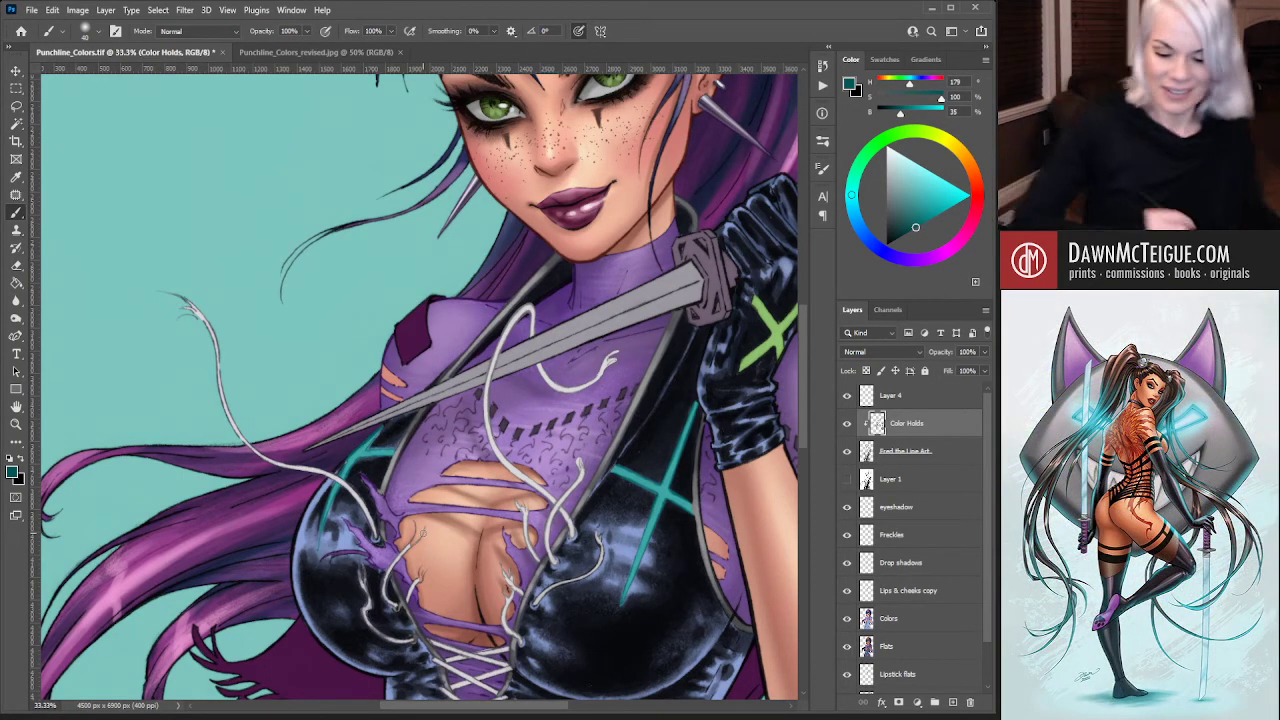
pyautogui.scroll(-2, 700, 480)
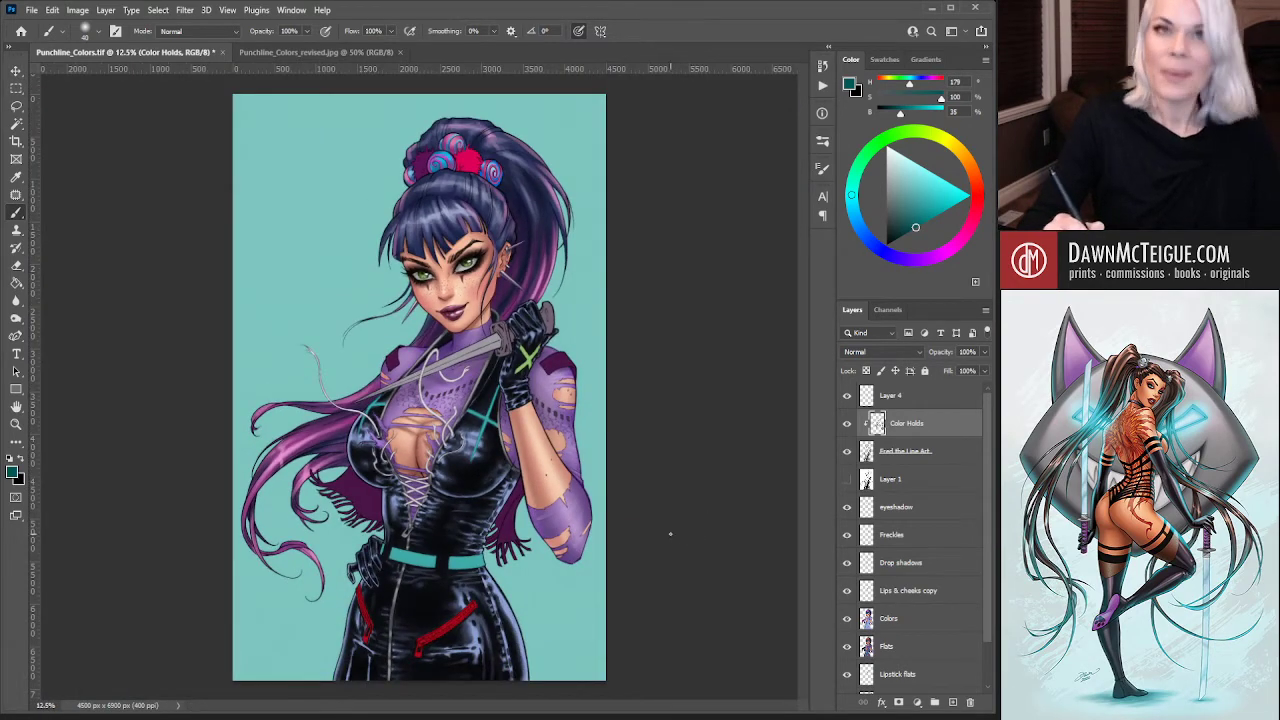
pyautogui.scroll(-1, 474, 572)
pyautogui.scroll(4, 474, 572)
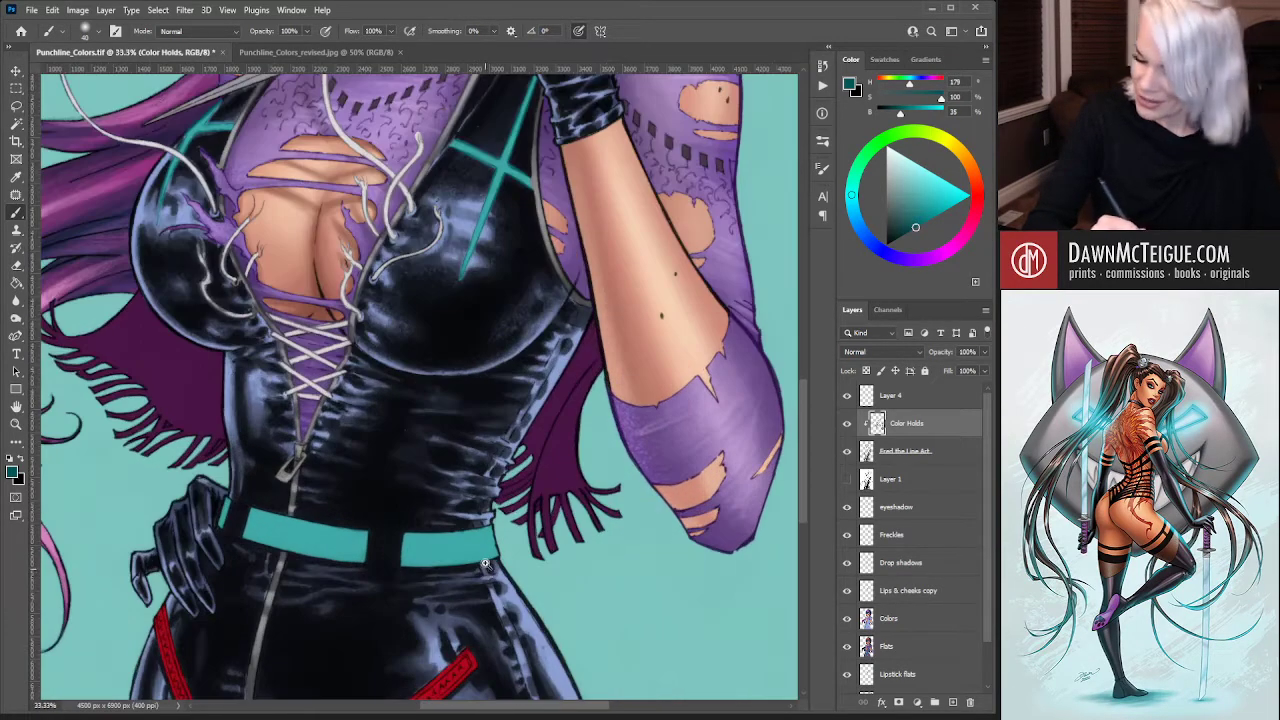
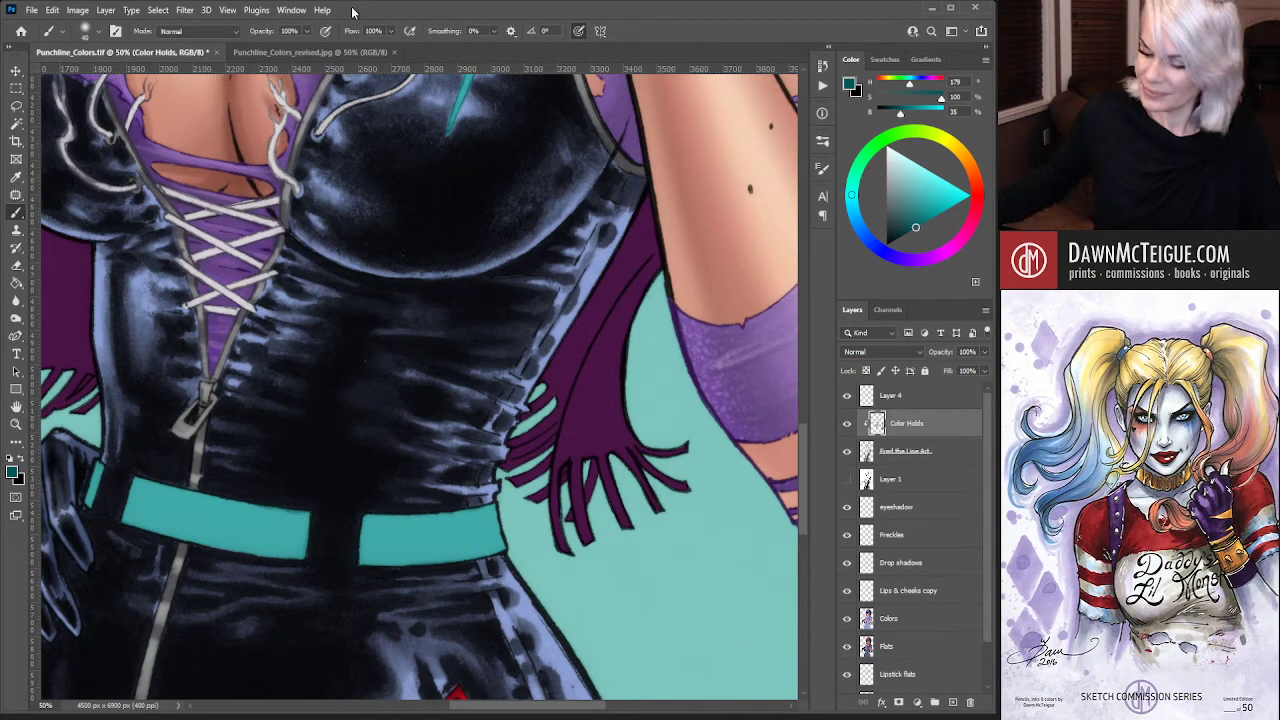
pyautogui.moveTo(400, 400); pyautogui.dragTo(520, 350)
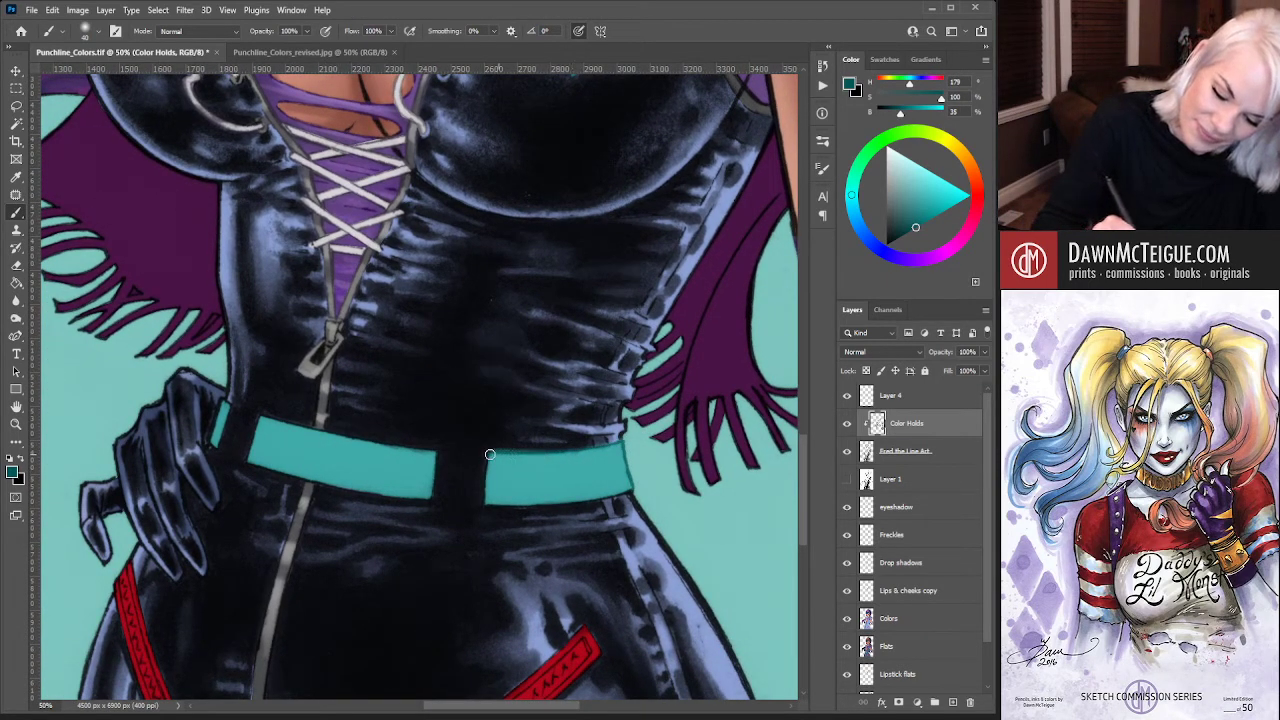
pyautogui.moveTo(487, 477)
pyautogui.mouseDown()
pyautogui.moveTo(540, 458)
pyautogui.moveTo(524, 531)
pyautogui.moveTo(485, 504)
pyautogui.moveTo(624, 494)
pyautogui.mouseUp()
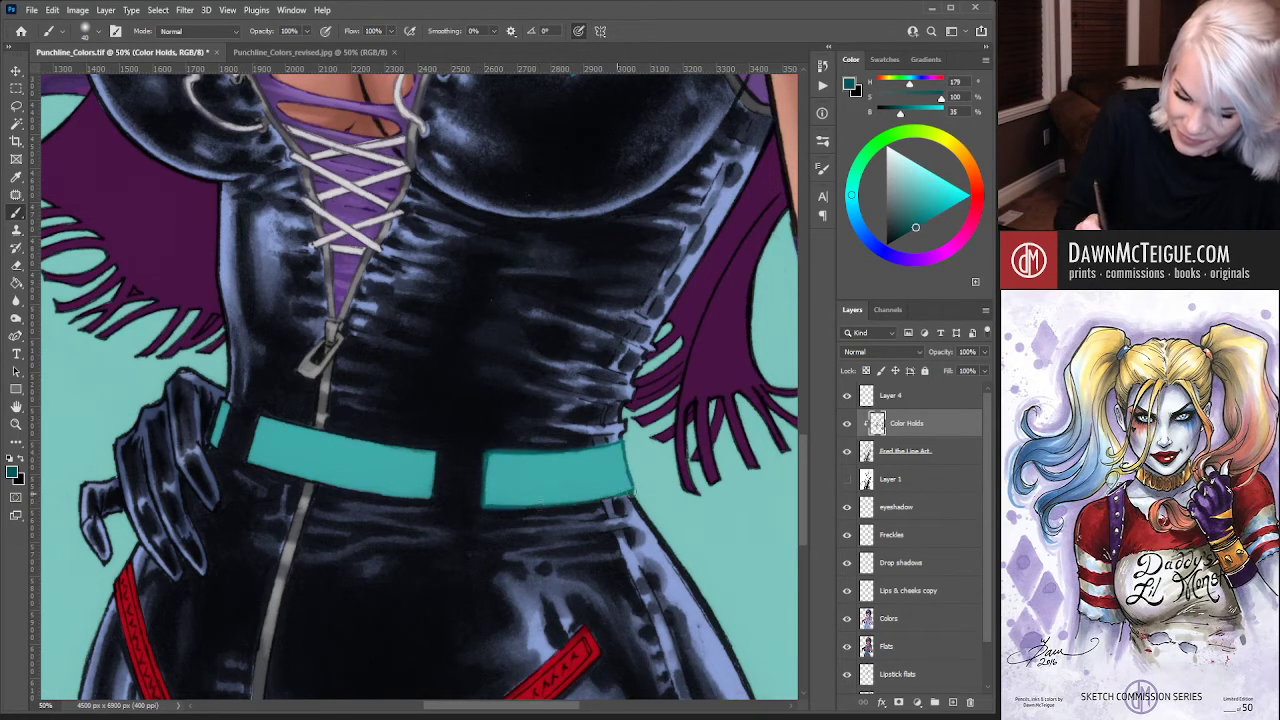
pyautogui.moveTo(260, 414)
pyautogui.mouseDown()
pyautogui.moveTo(329, 438)
pyautogui.moveTo(434, 471)
pyautogui.mouseUp()
pyautogui.moveTo(248, 462); pyautogui.dragTo(430, 502)
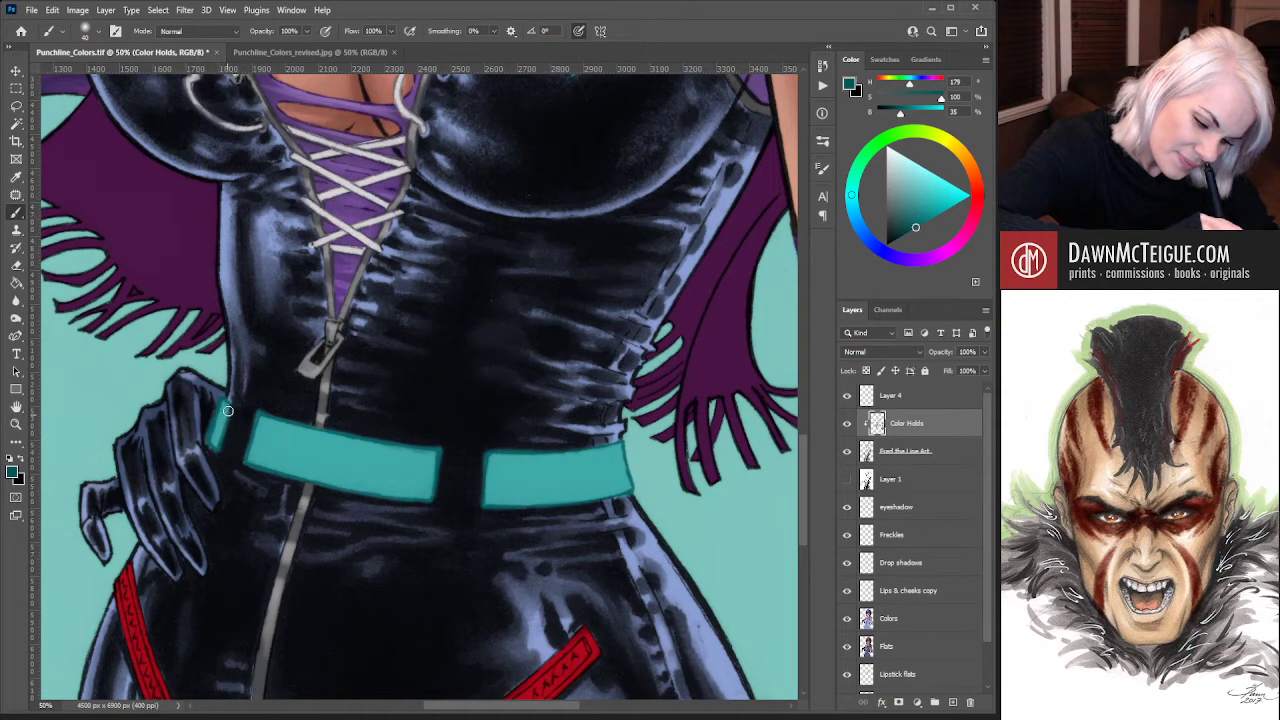
# Check the belt color holds against the whole figure and save Punchline_Colors.tif
pyautogui.keyDown('alt'); pyautogui.click(669, 510); pyautogui.keyUp('alt')
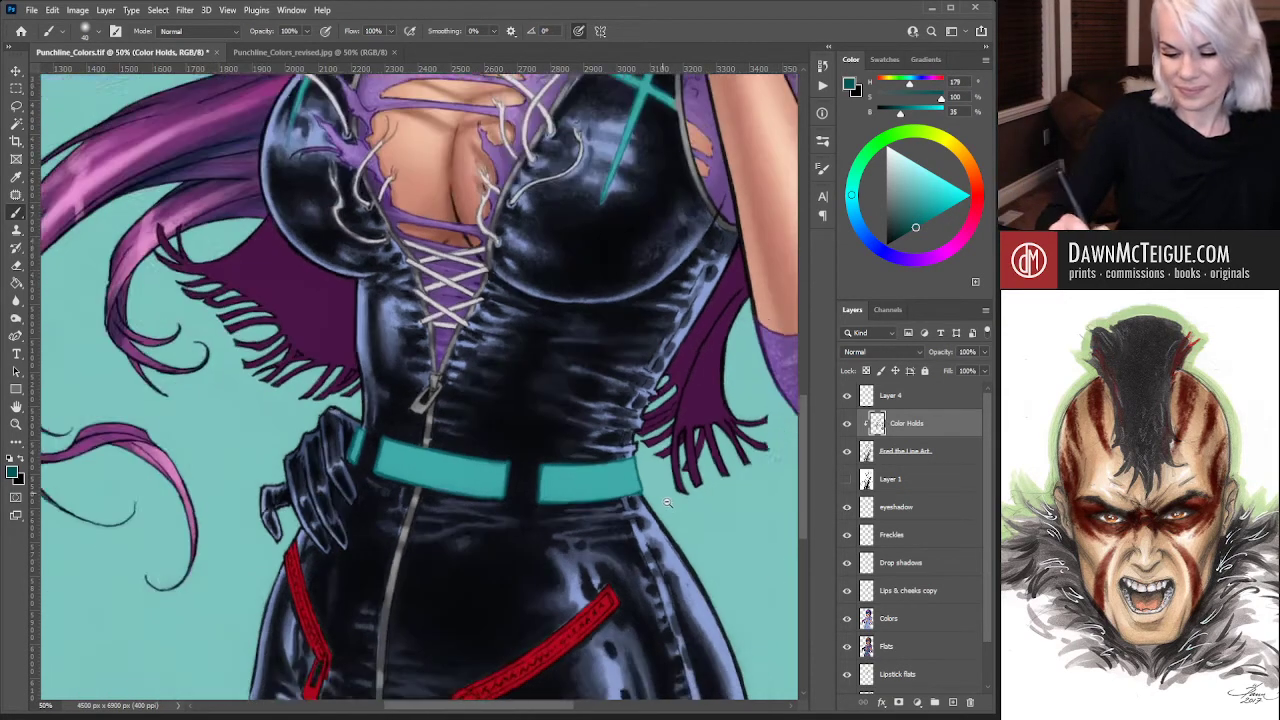
pyautogui.keyDown('alt'); pyautogui.click(669, 510); pyautogui.keyUp('alt')
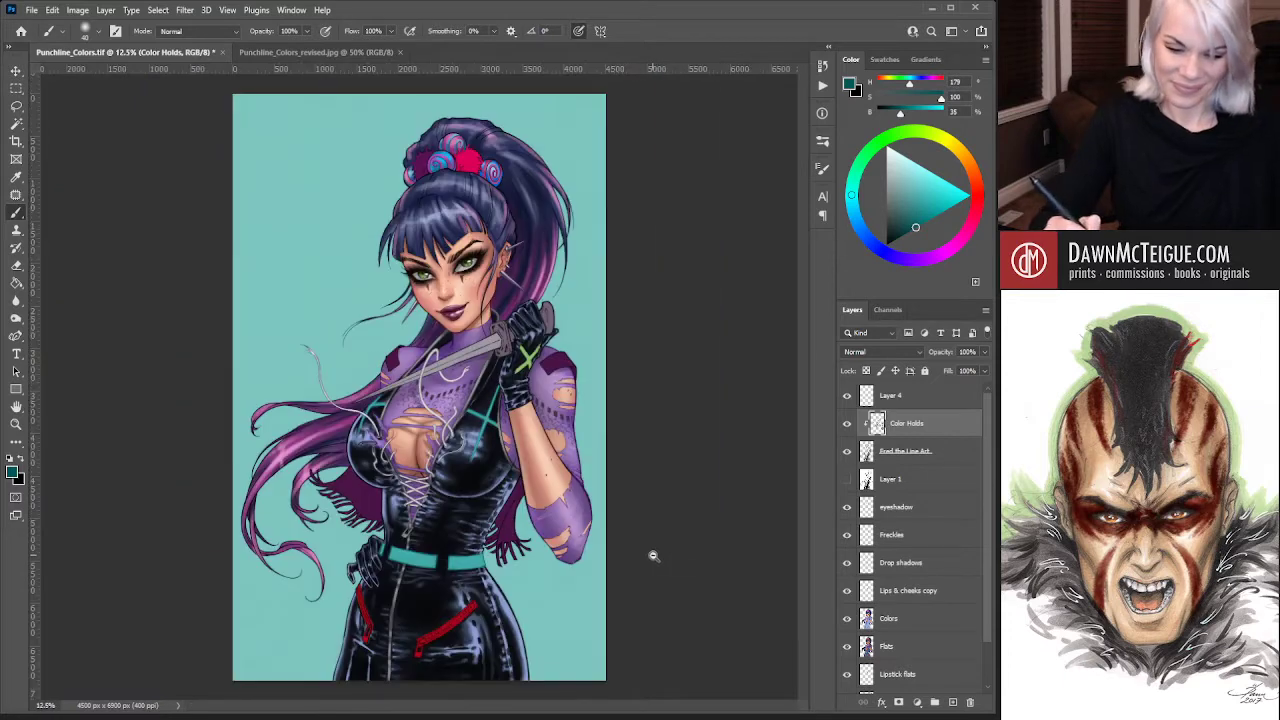
pyautogui.hotkey('ctrl', 's')
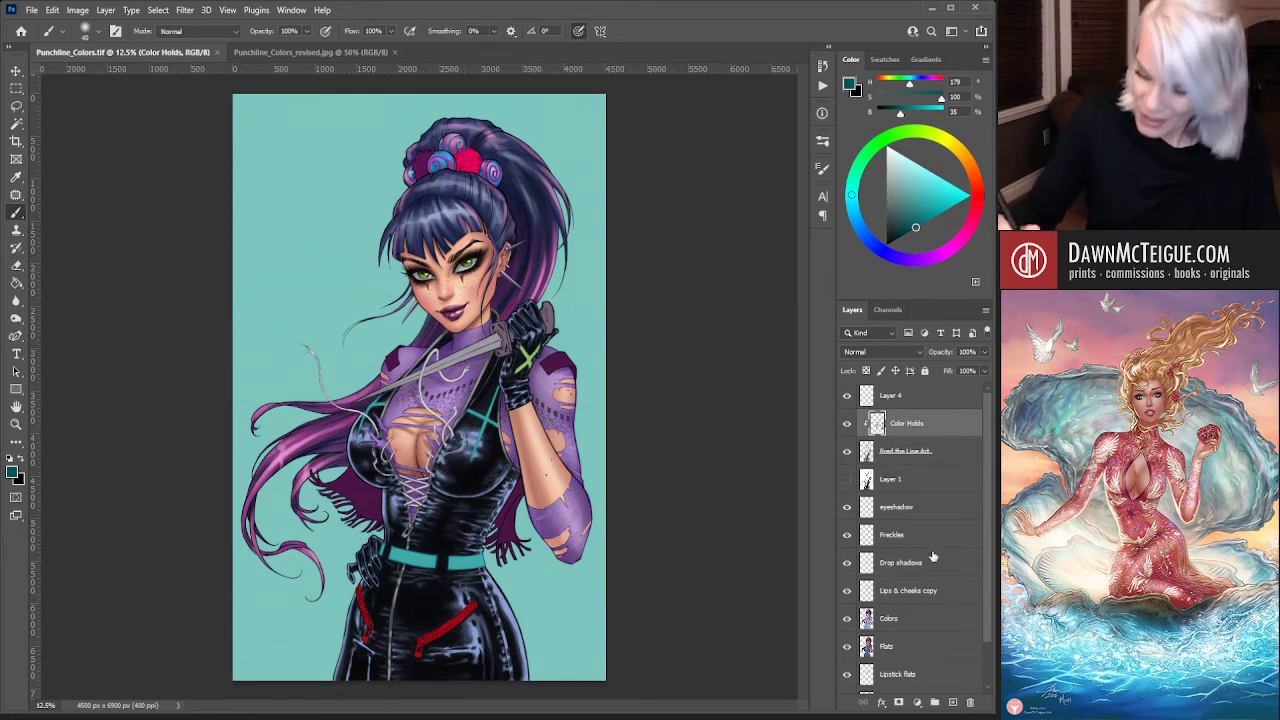
# Select the dark purple fringe and shoulder areas from the Flats layer and shade them with black on the Colors layer
pyautogui.scroll(-2, 980, 569)
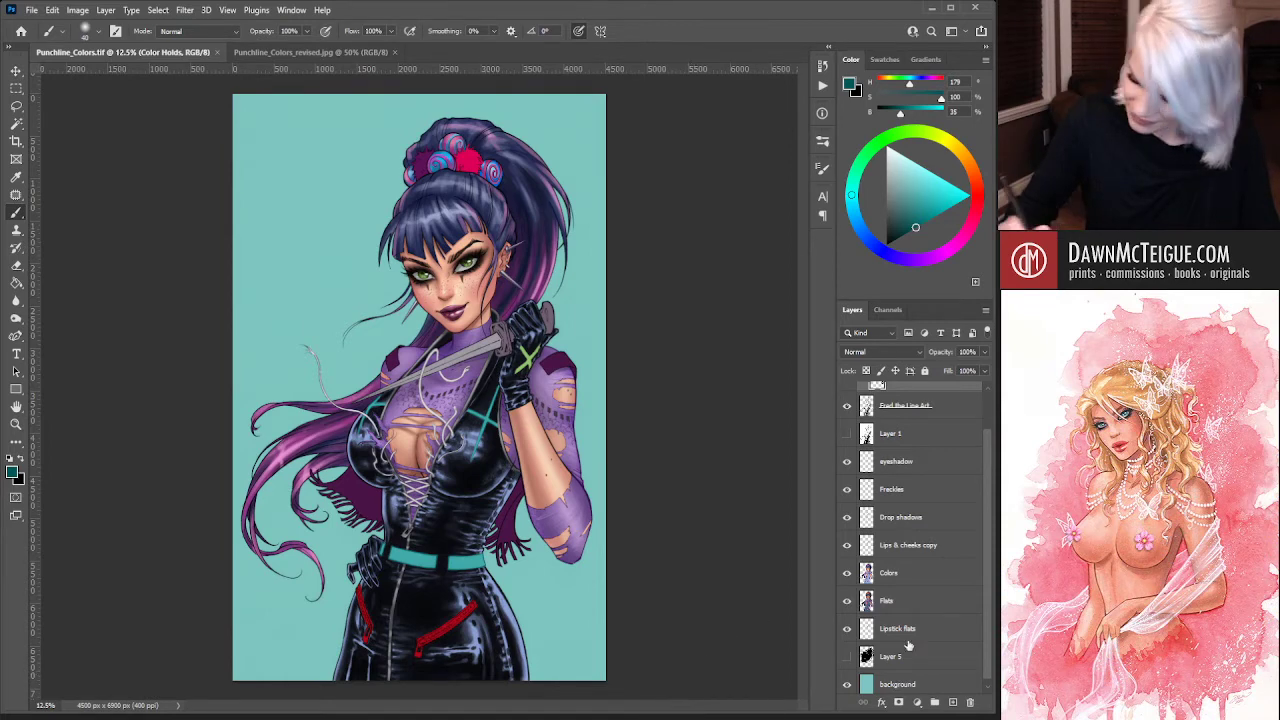
pyautogui.click(912, 602)
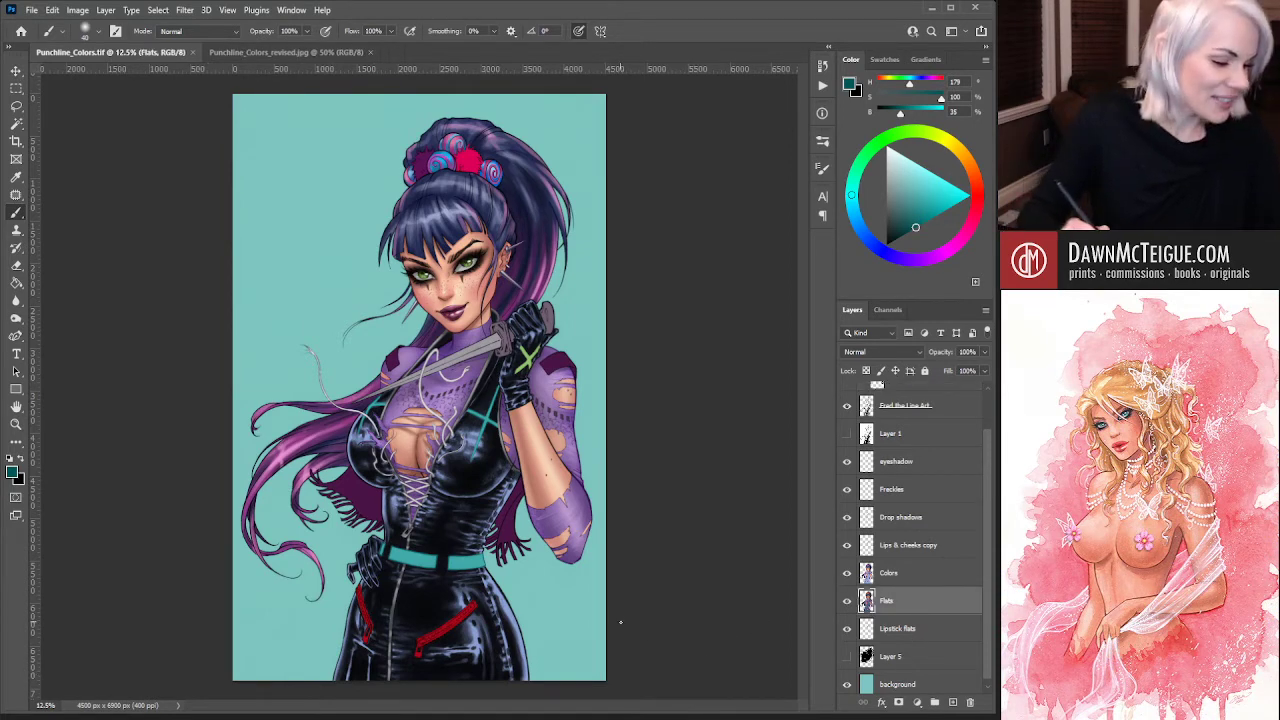
pyautogui.press('w')
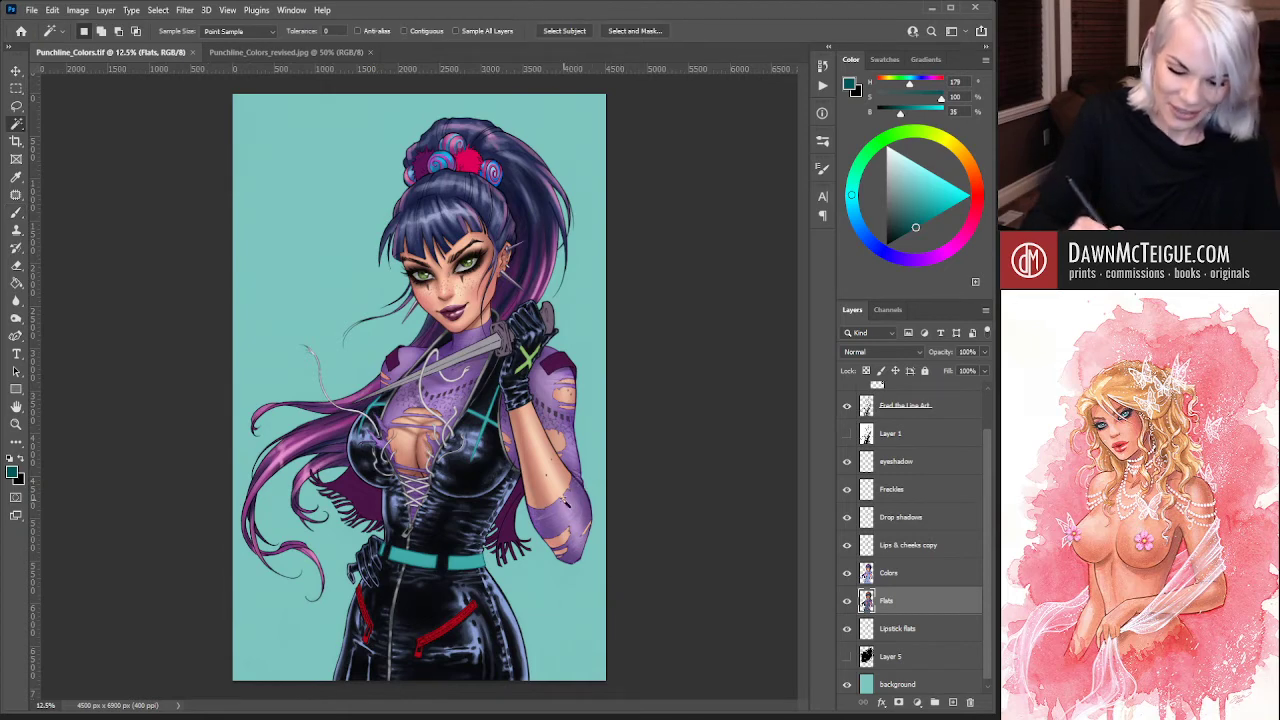
pyautogui.click(513, 516)
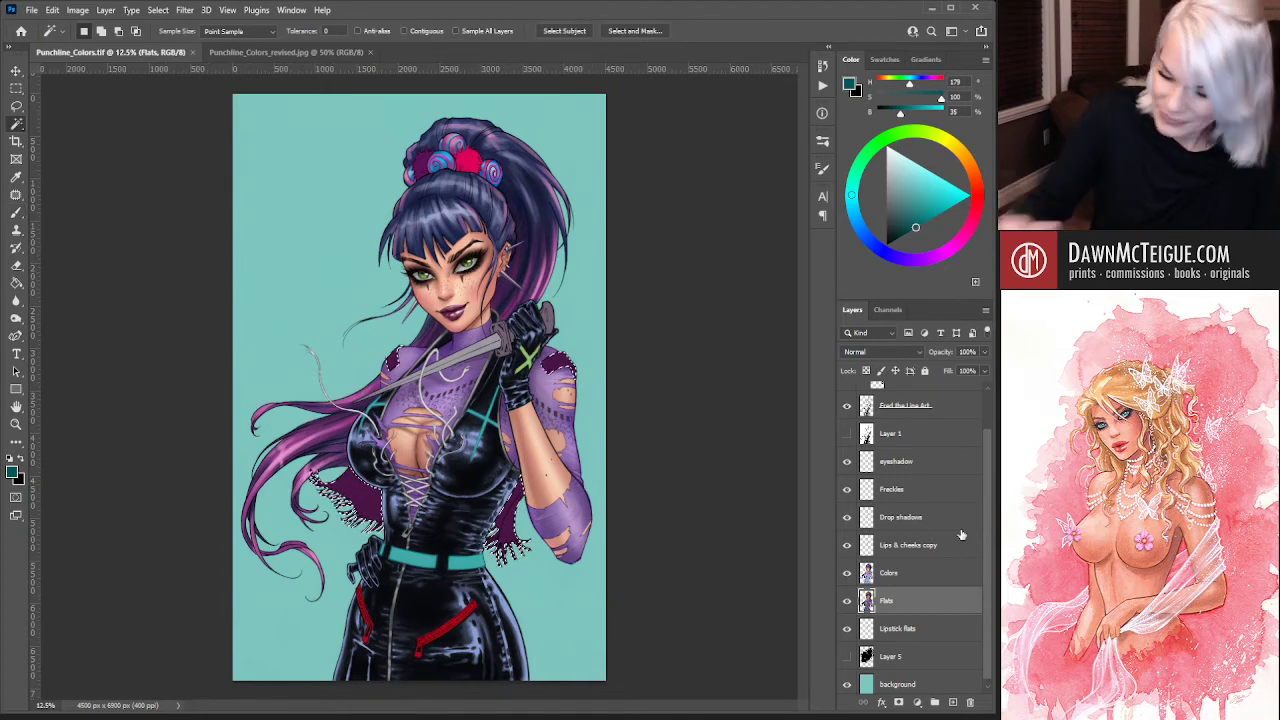
pyautogui.click(912, 573)
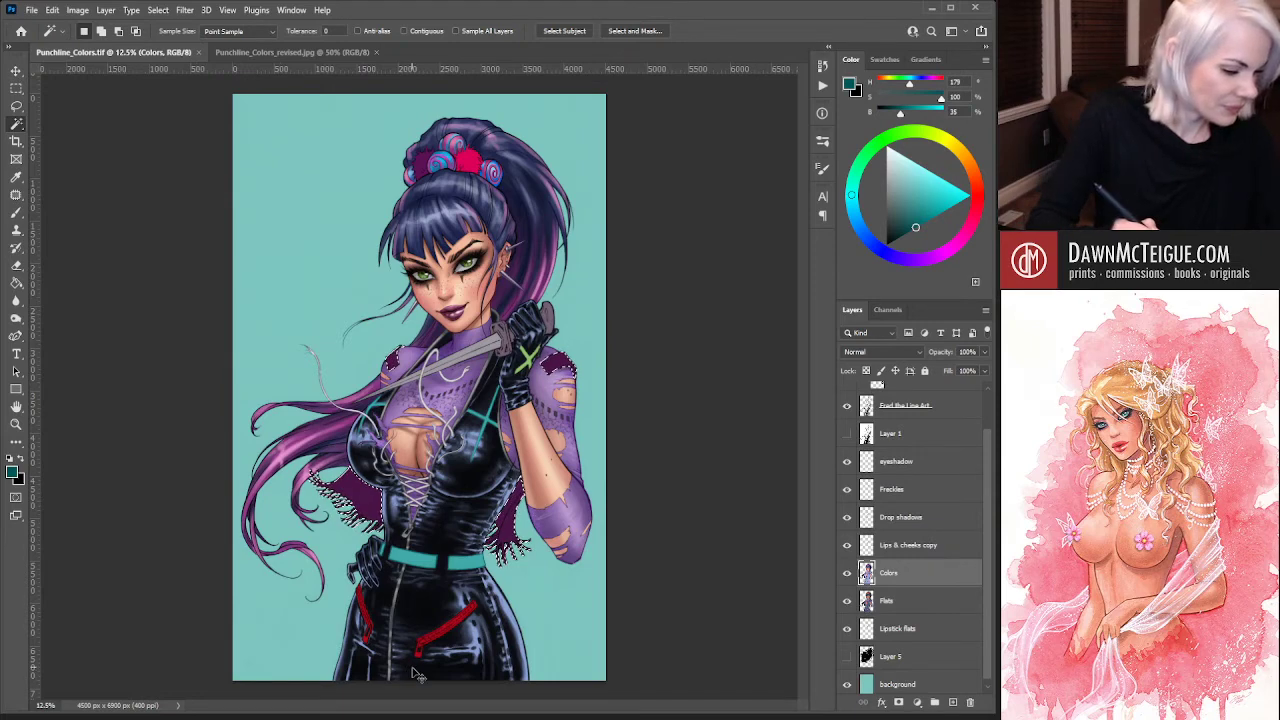
pyautogui.hotkey('ctrl', 'd')
pyautogui.press('b')
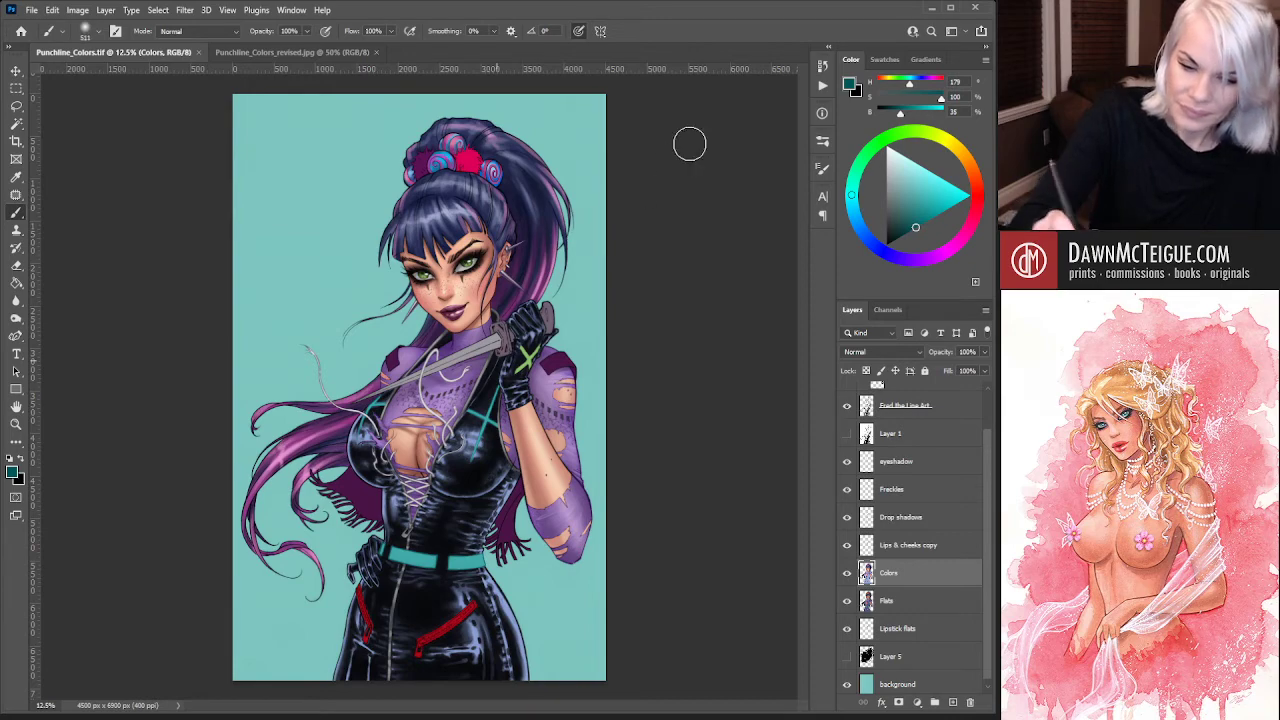
pyautogui.moveTo(467, 502); pyautogui.dragTo(445, 520)
pyautogui.press('d')
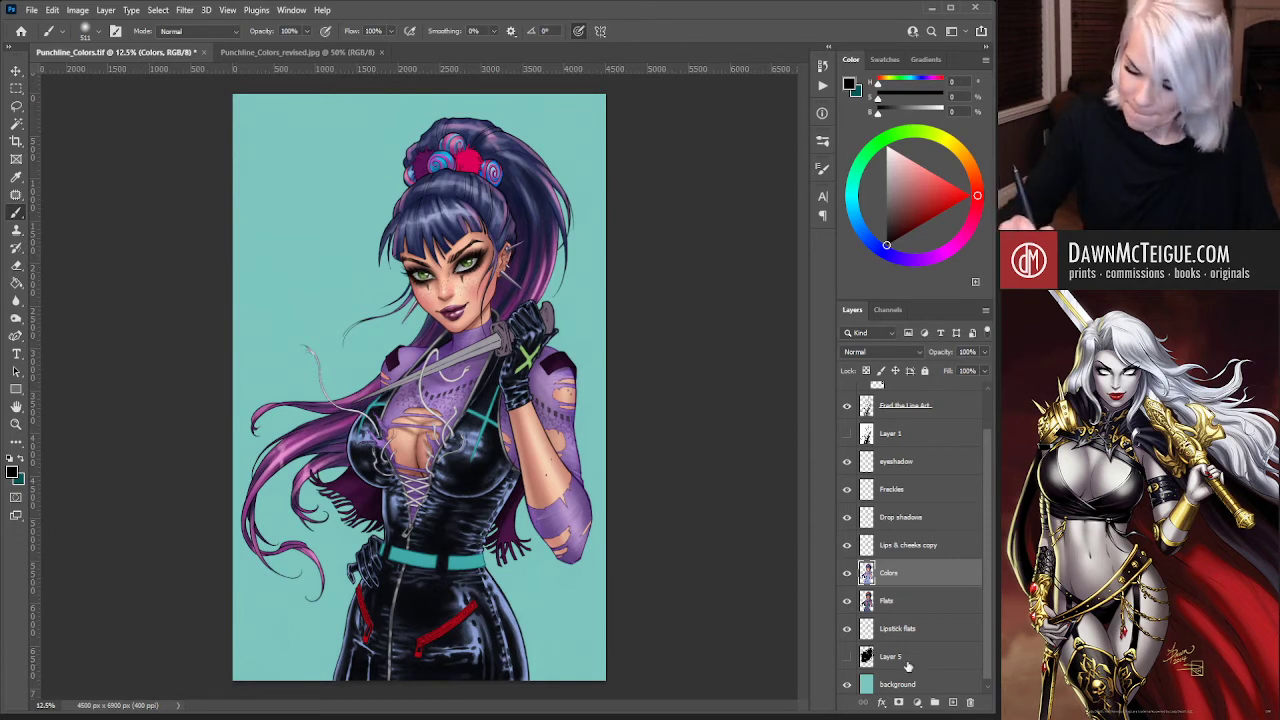
# Select the knife blade from the Flats layer and shade it on the Colors layer with grey at hue 263, 11% saturation and 52% brightness
pyautogui.click(915, 604)
pyautogui.press('w')
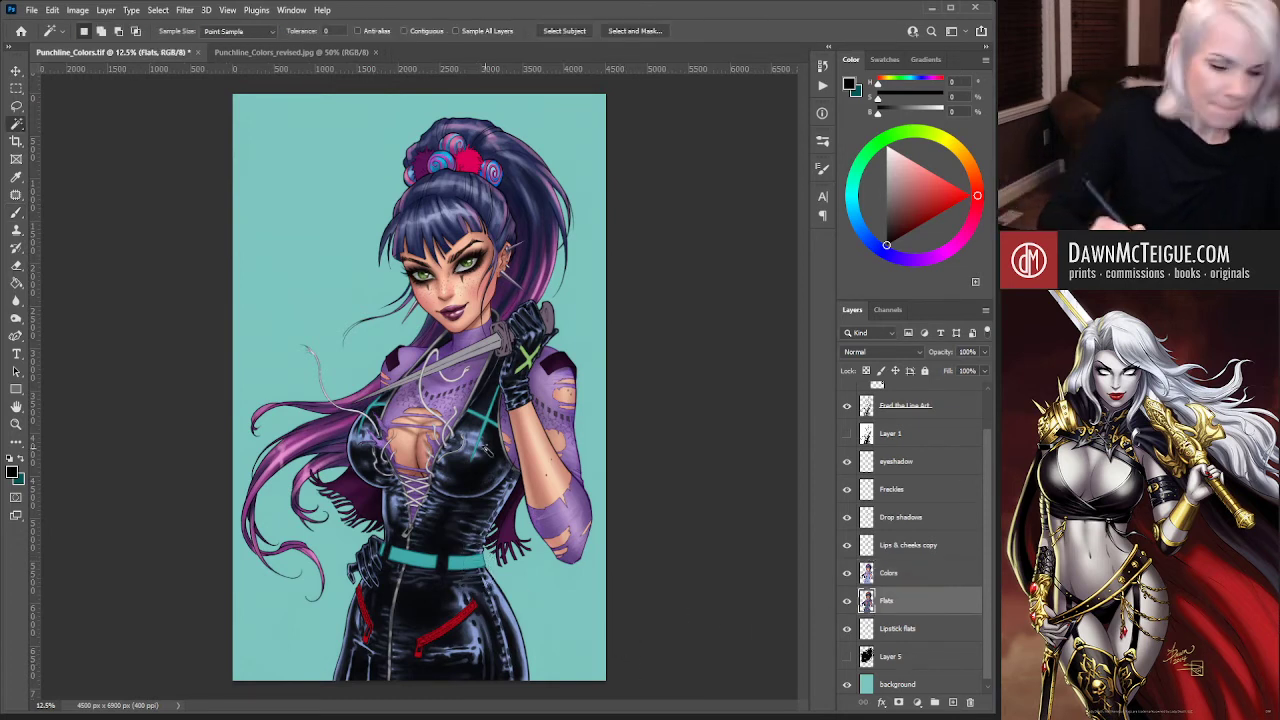
pyautogui.click(492, 343)
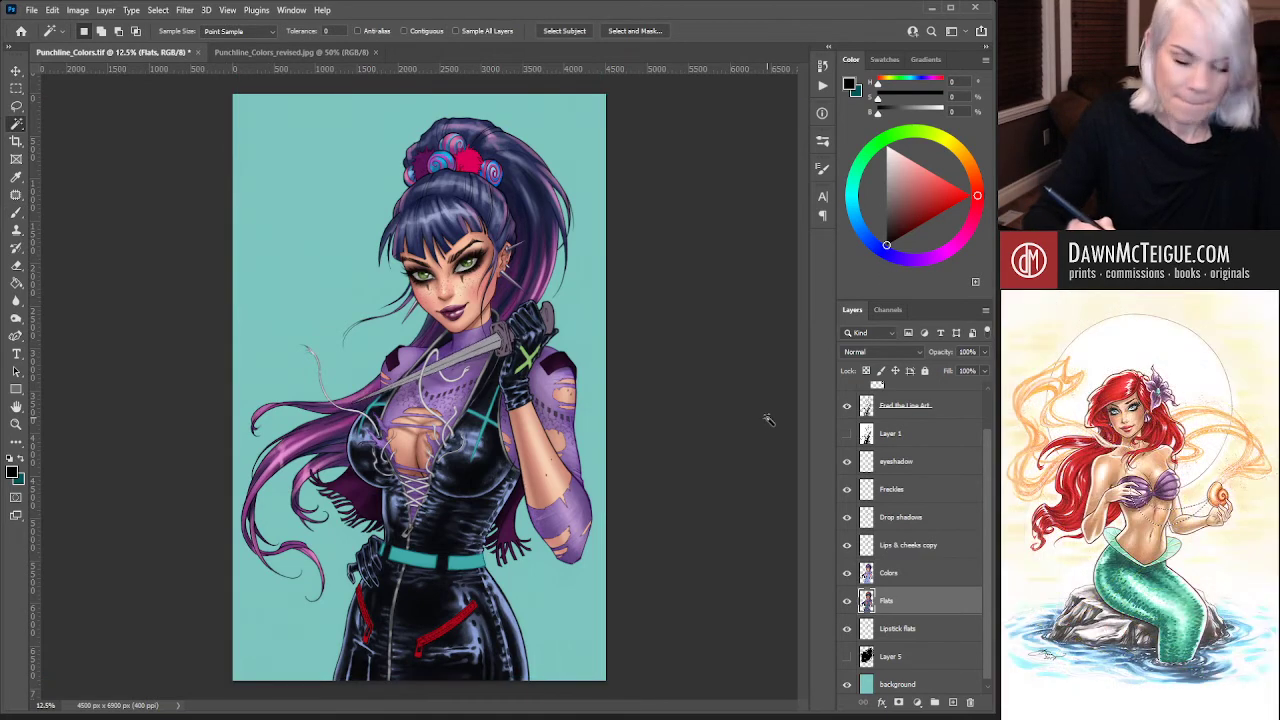
pyautogui.press('b')
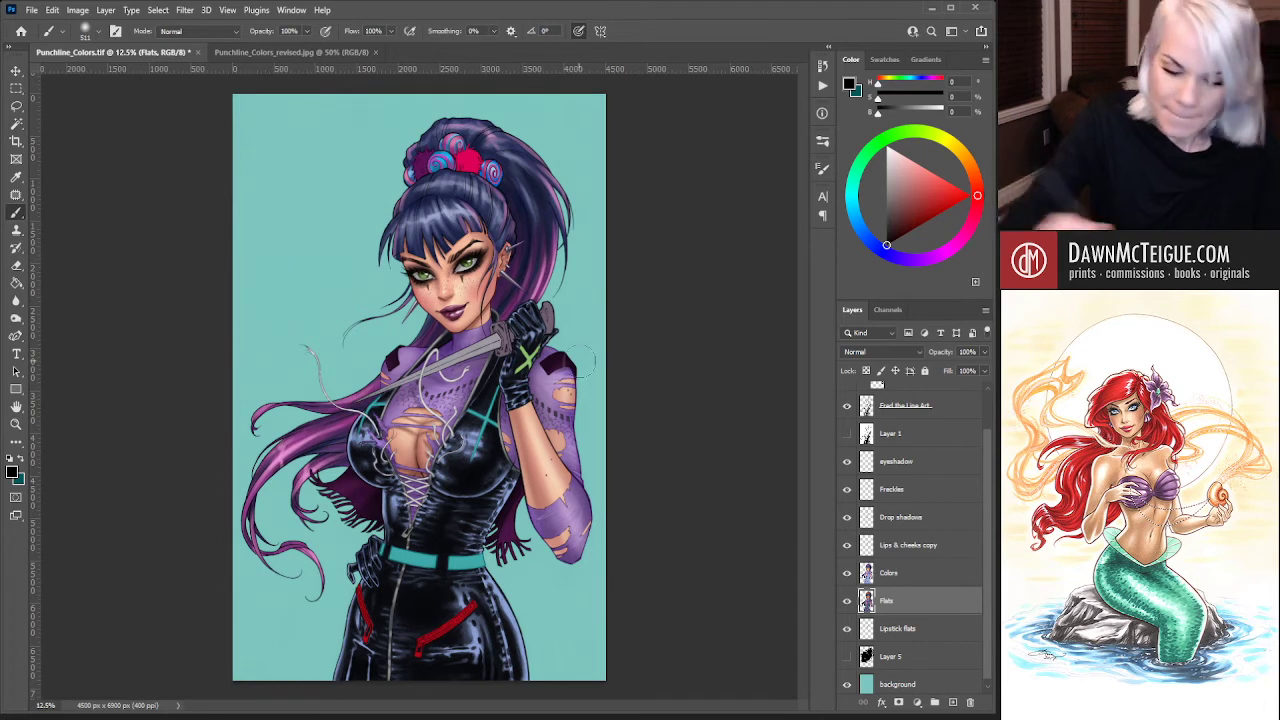
pyautogui.keyDown('alt'); pyautogui.click(498, 334); pyautogui.keyUp('alt')
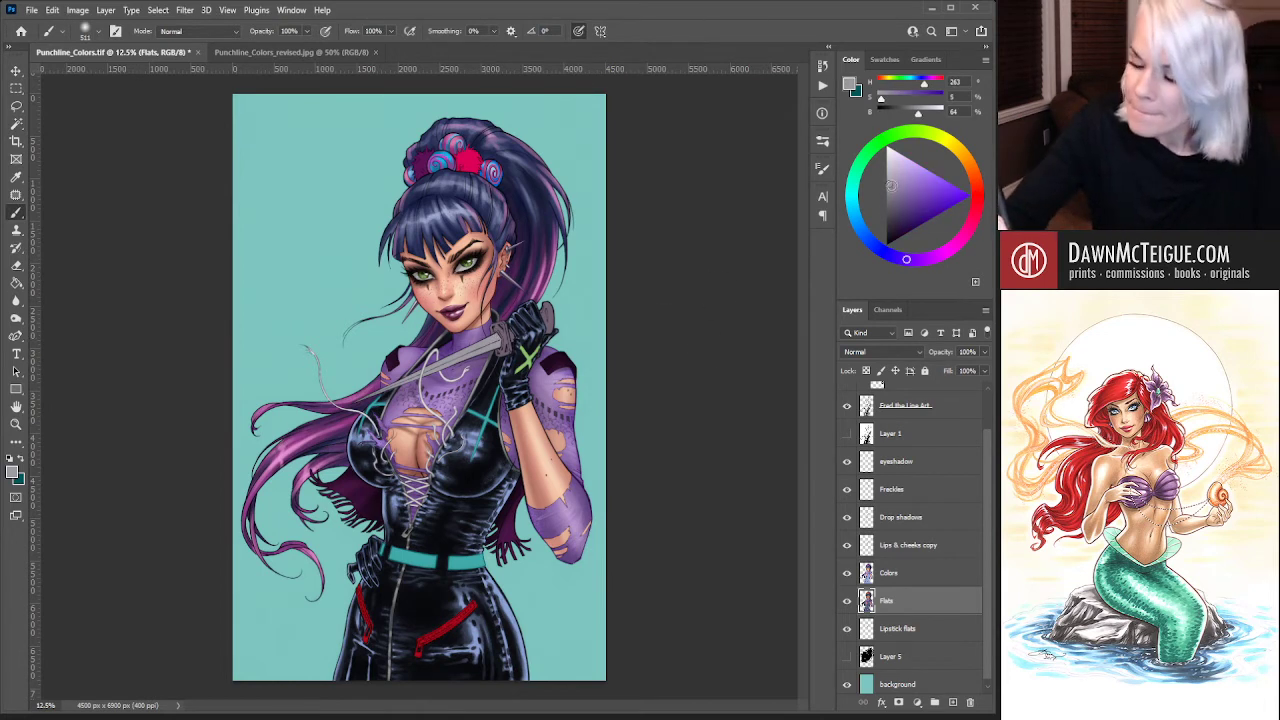
pyautogui.moveTo(890, 185); pyautogui.dragTo(891, 195)
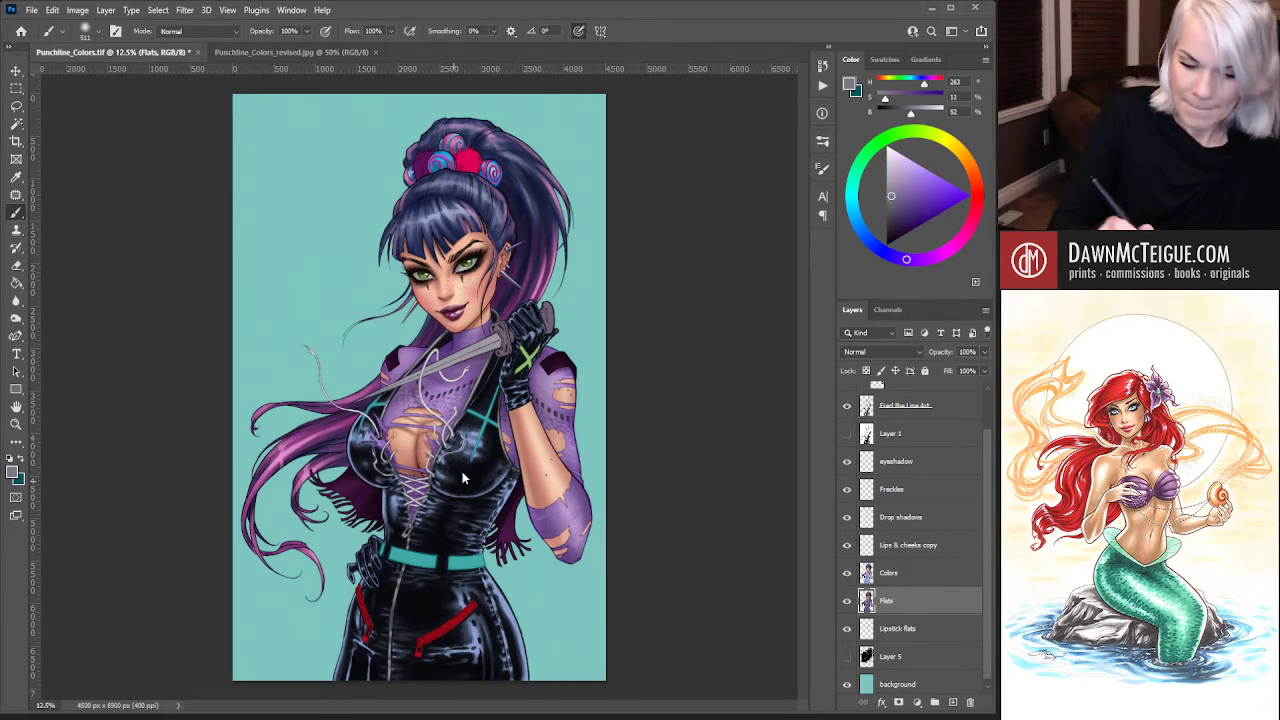
pyautogui.press('[')
pyautogui.press('[')
pyautogui.press('[')
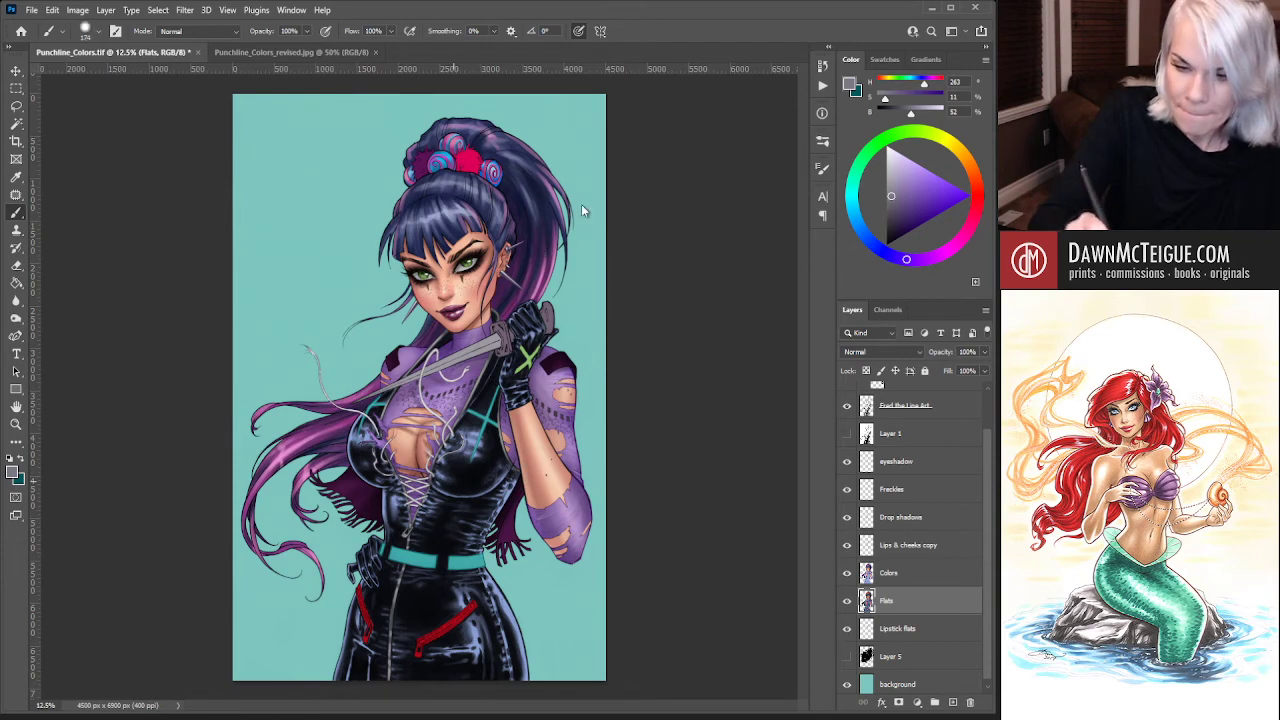
pyautogui.moveTo(504, 348); pyautogui.dragTo(493, 348)
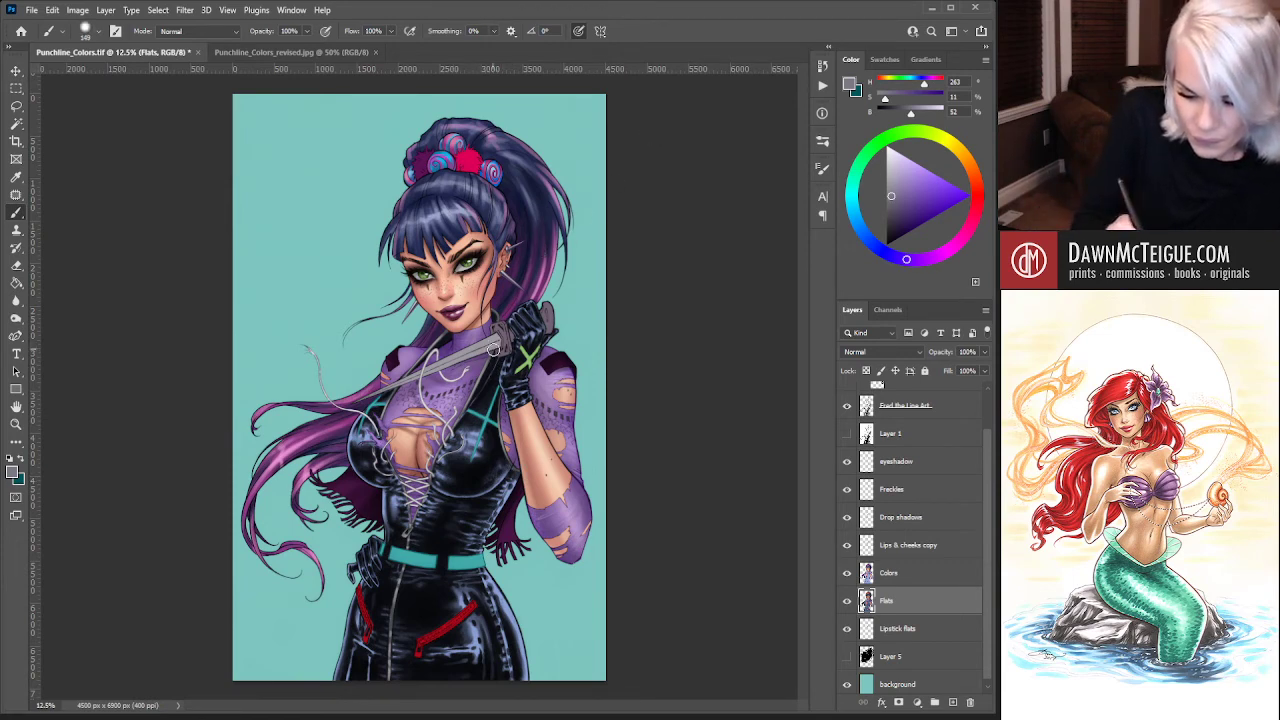
pyautogui.click(914, 572)
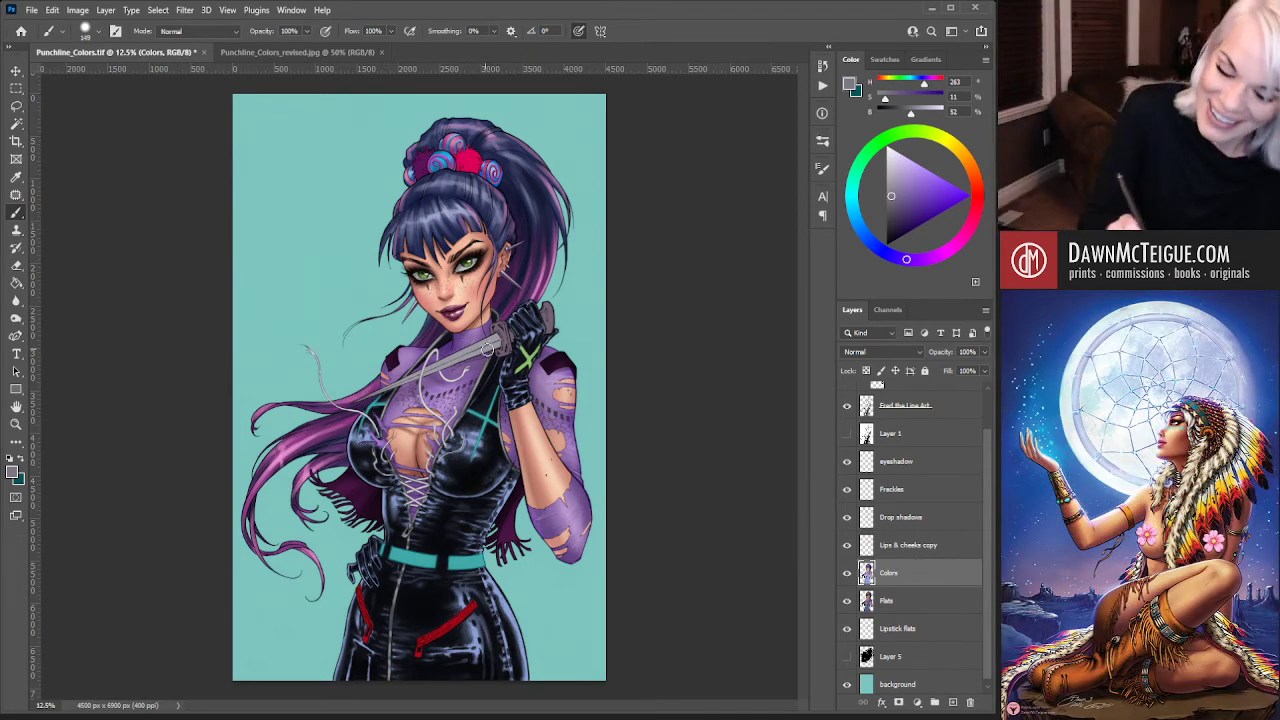
pyautogui.moveTo(492, 346); pyautogui.dragTo(445, 364)
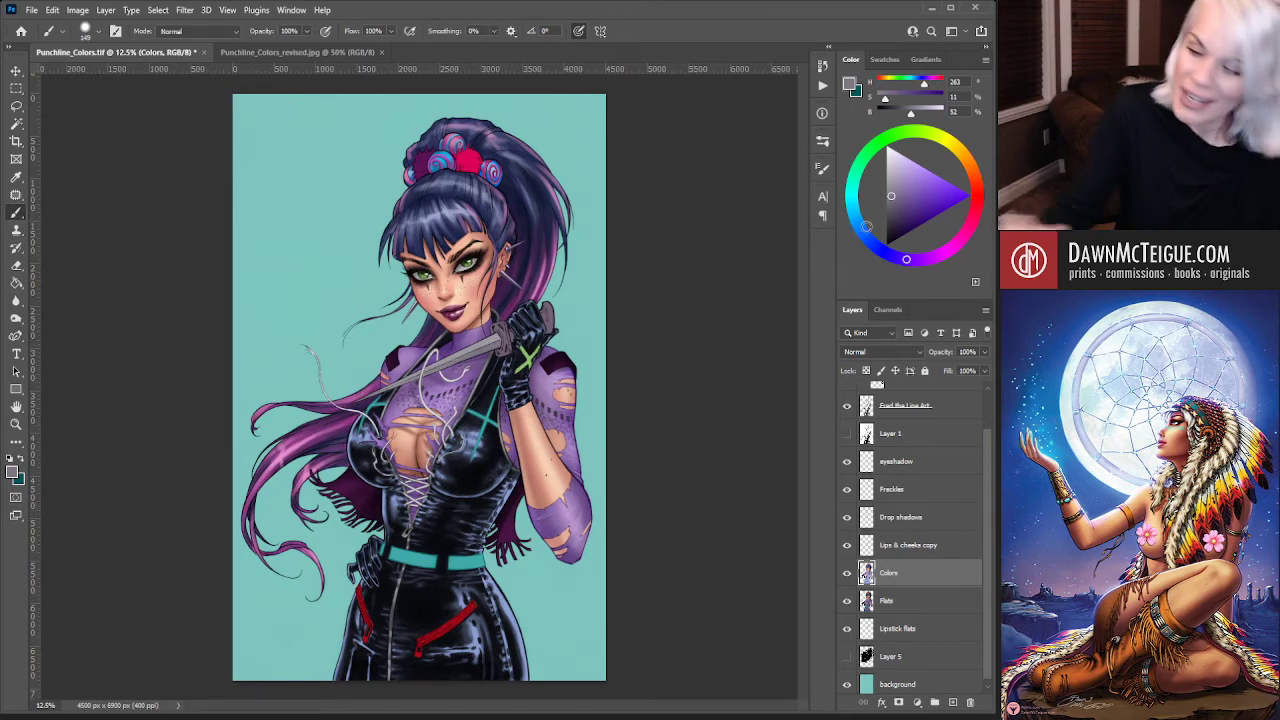
# Highlight the knife blade with a light grey at hue 263, 4% saturation and 86% brightness
pyautogui.keyDown('alt'); pyautogui.click(503, 345); pyautogui.keyUp('alt')
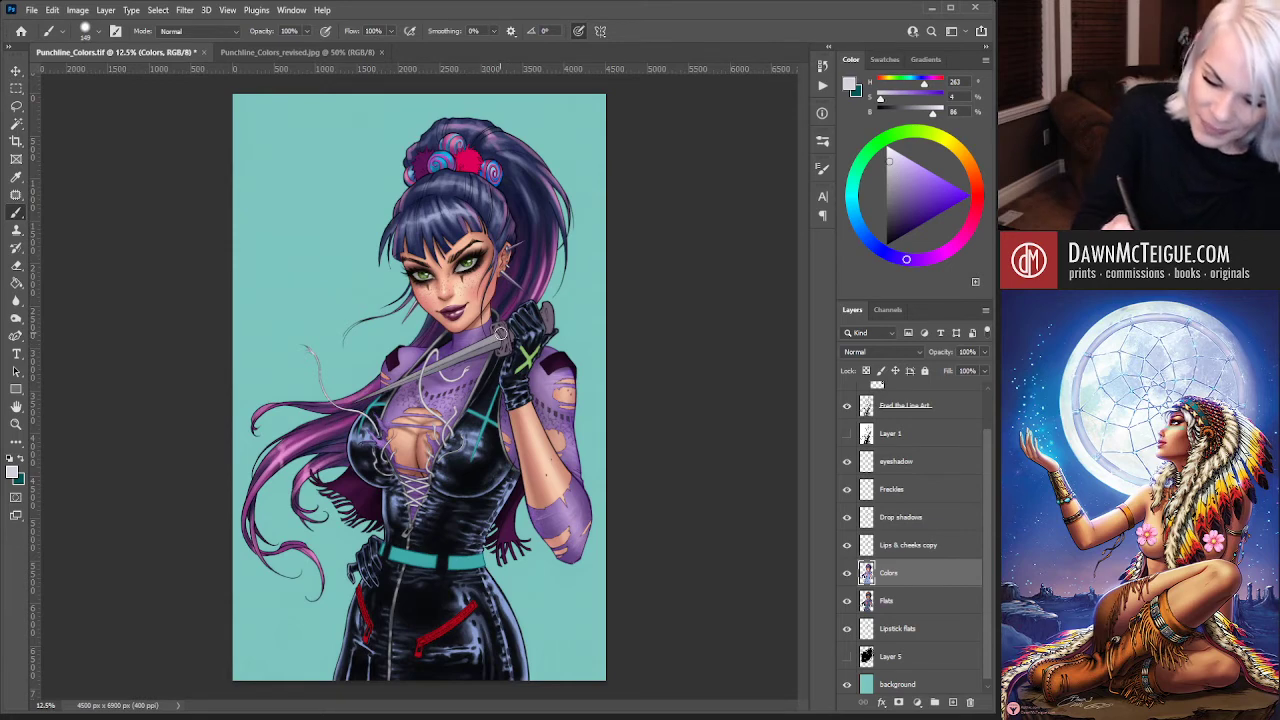
pyautogui.moveTo(500, 333); pyautogui.dragTo(428, 368)
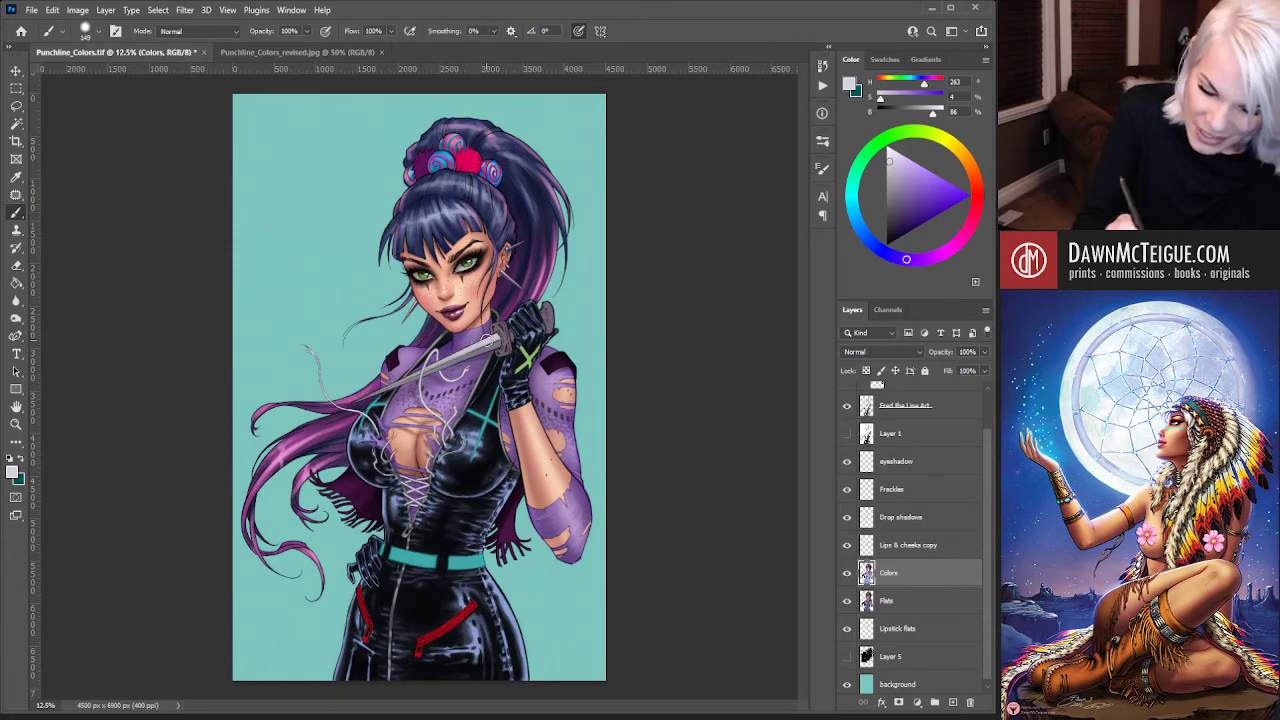
pyautogui.moveTo(503, 332); pyautogui.dragTo(428, 368)
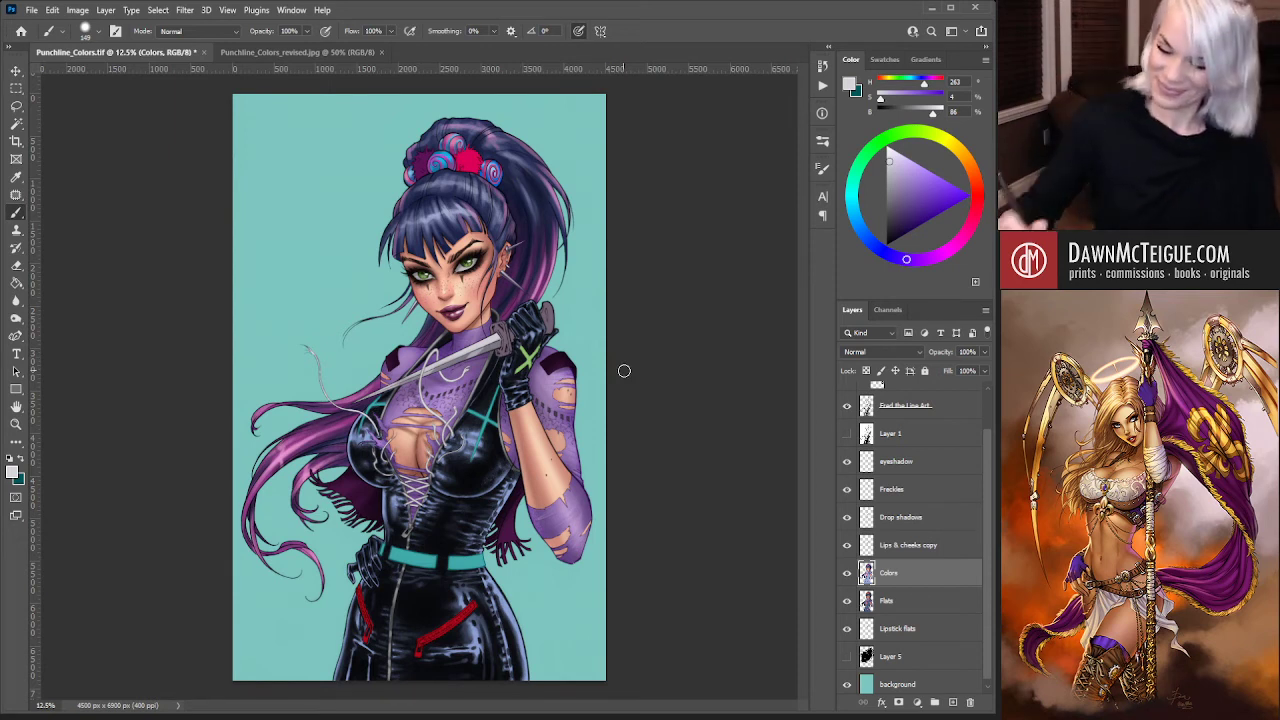
# Select the knife's handle and guard from the Flats layer and shift them to a darker teal-grey on the Colors layer
pyautogui.click(900, 602)
pyautogui.press('w')
pyautogui.click(530, 330)
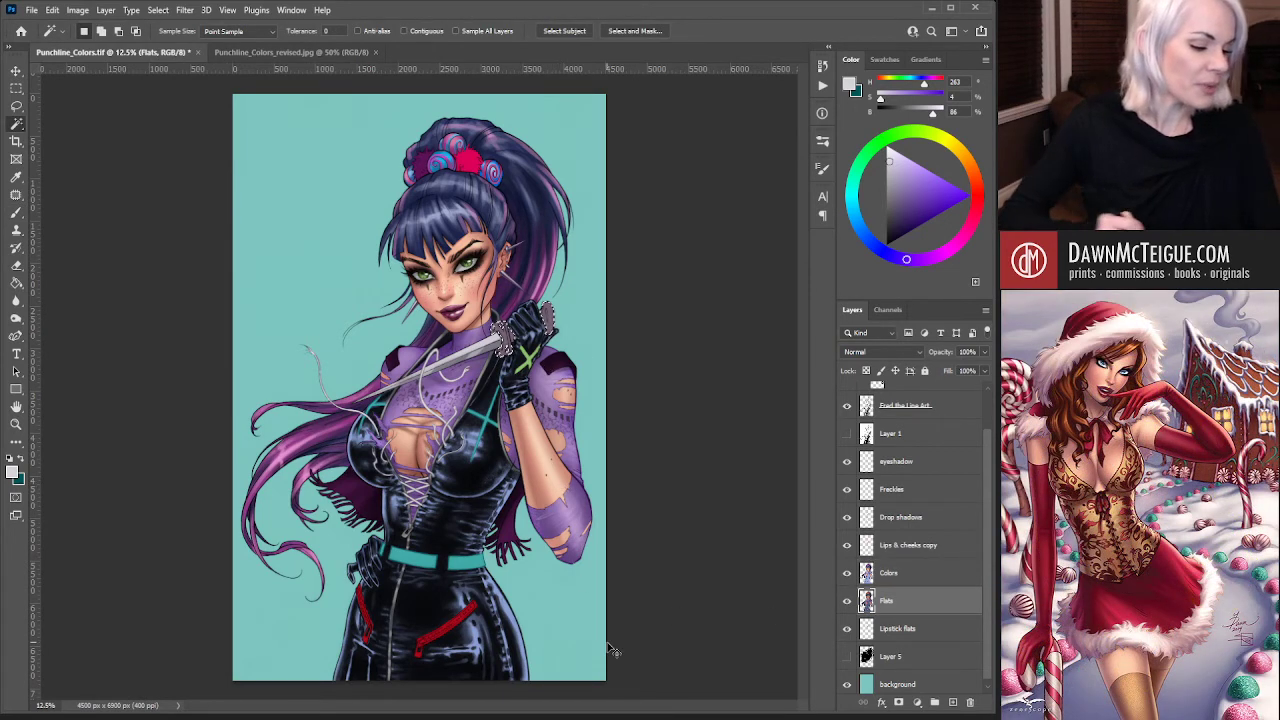
pyautogui.hotkey('ctrl', 'shift', 'i')
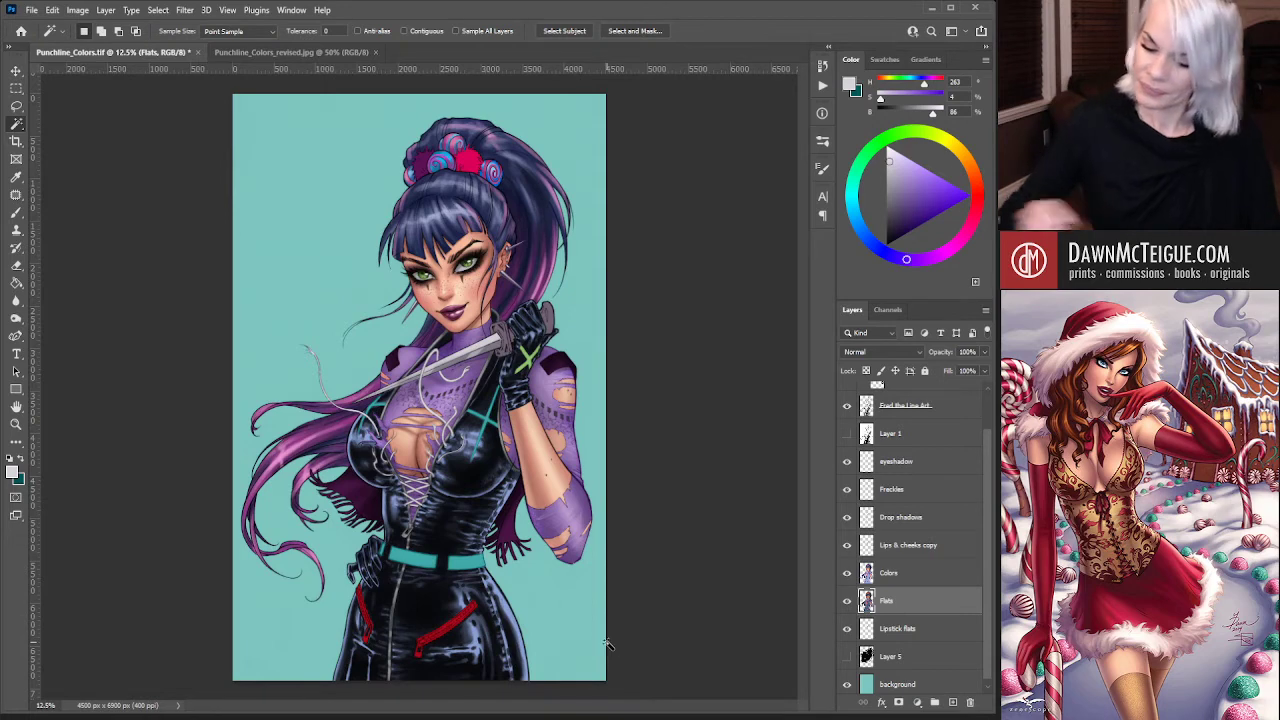
pyautogui.click(908, 573)
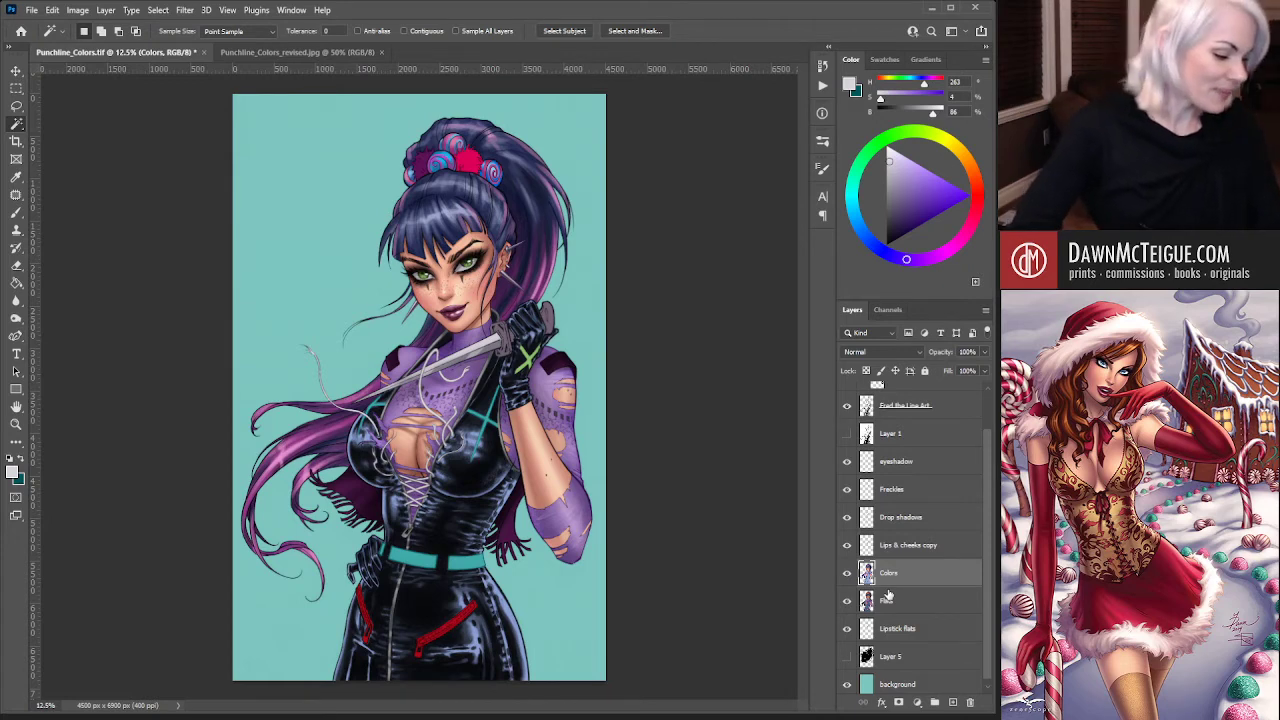
pyautogui.press('i')
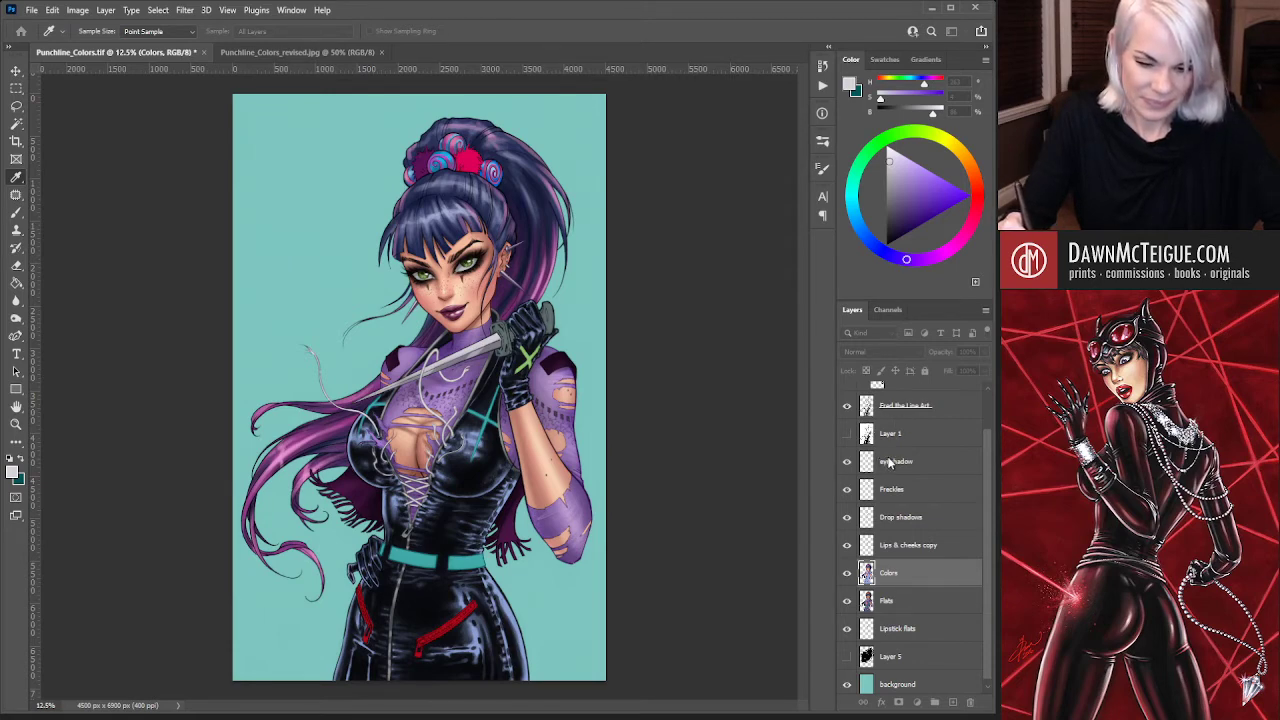
pyautogui.press('w')
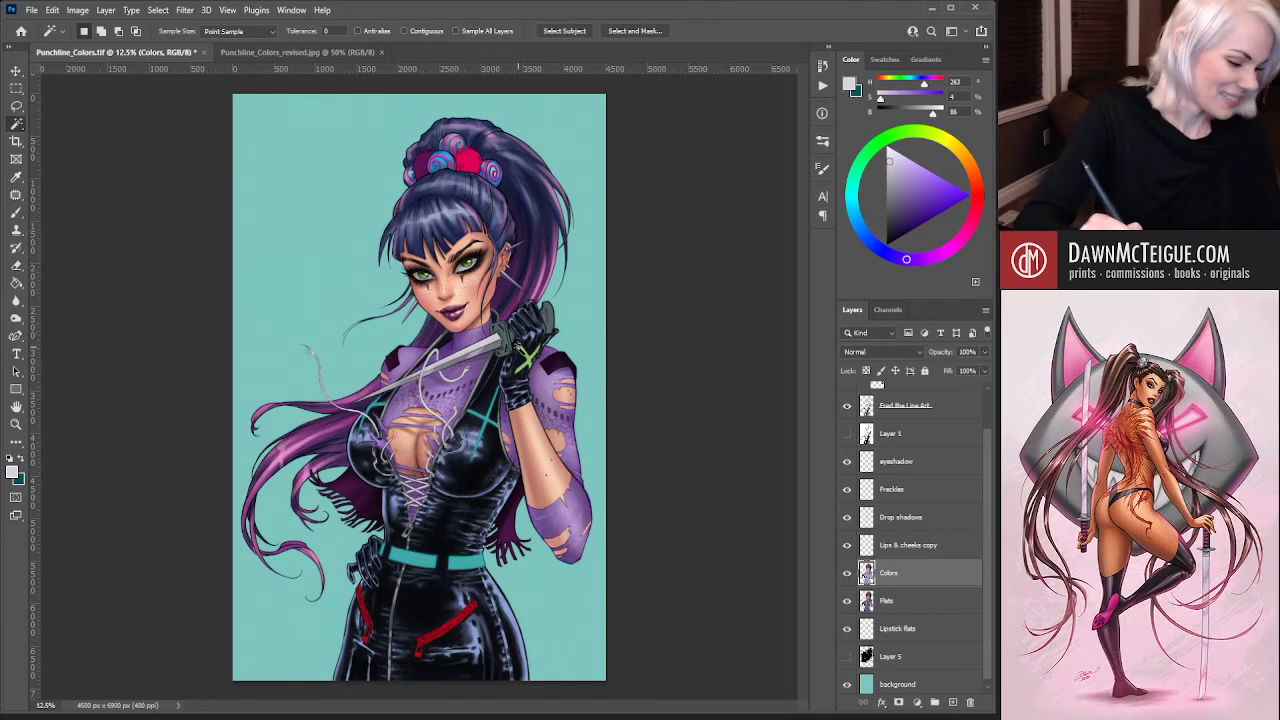
# Model the knife's handle and guard with teal-grey at hue 180, 16% saturation, 60% brightness and pale highlights at hue 192, 11% saturation, 96% brightness
pyautogui.press('b')
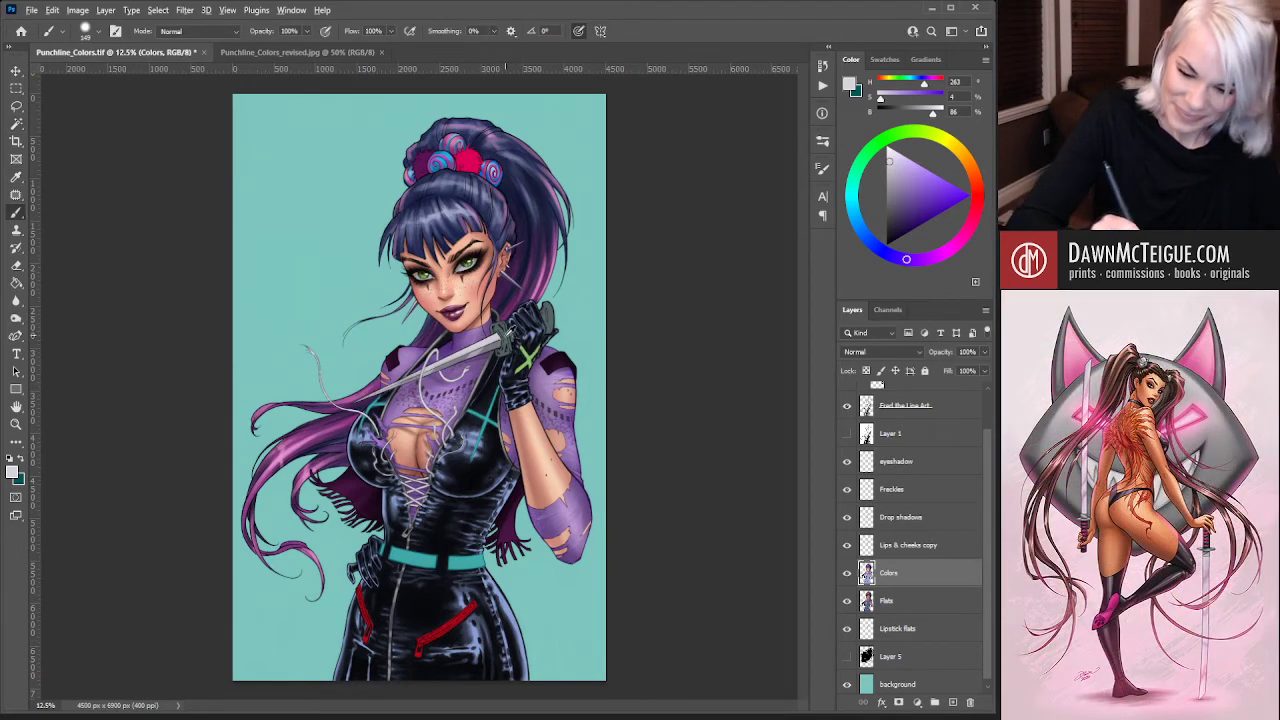
pyautogui.keyDown('alt'); pyautogui.click(510, 333); pyautogui.keyUp('alt')
pyautogui.keyDown('alt'); pyautogui.click(495, 328); pyautogui.keyUp('alt')
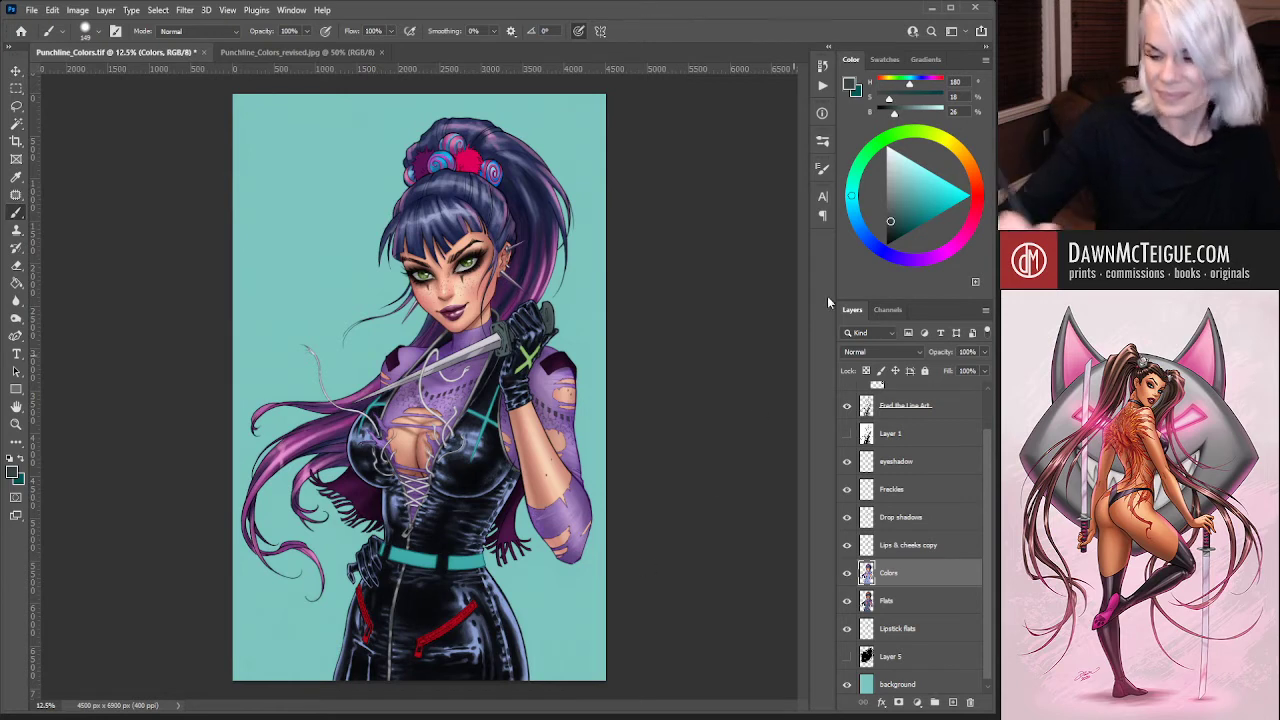
pyautogui.moveTo(891, 216); pyautogui.dragTo(894, 190)
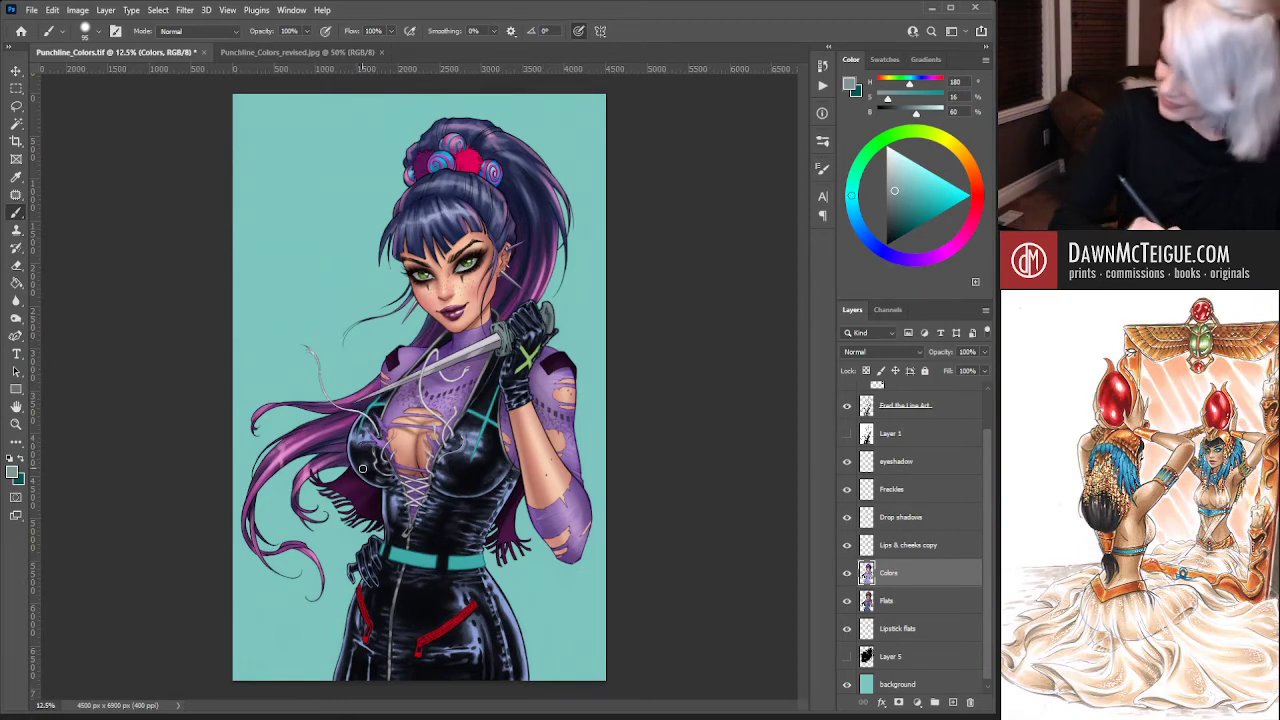
pyautogui.moveTo(895, 191); pyautogui.dragTo(898, 155)
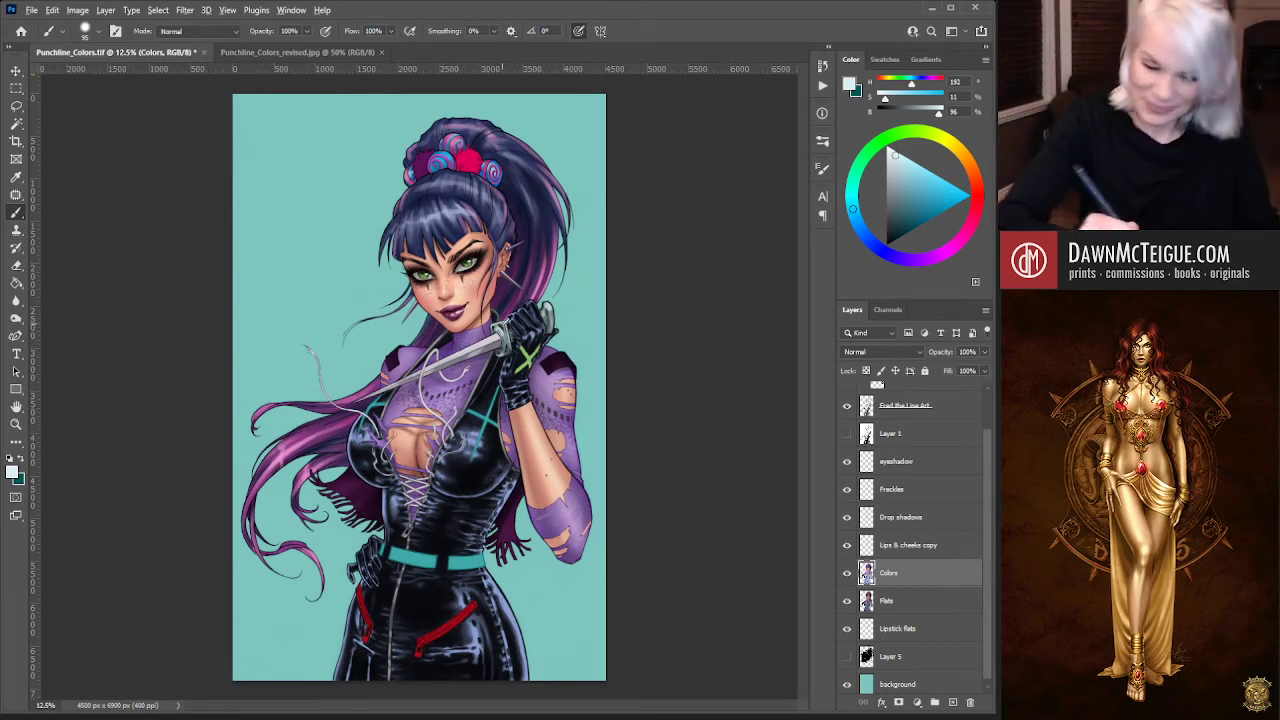
# Repaint the knife's handle and guard with dark violet-grey at hue 263, 14% saturation and light grey at hue 262, 4% saturation, 84% brightness
pyautogui.keyDown('alt'); pyautogui.click(499, 325); pyautogui.keyUp('alt')
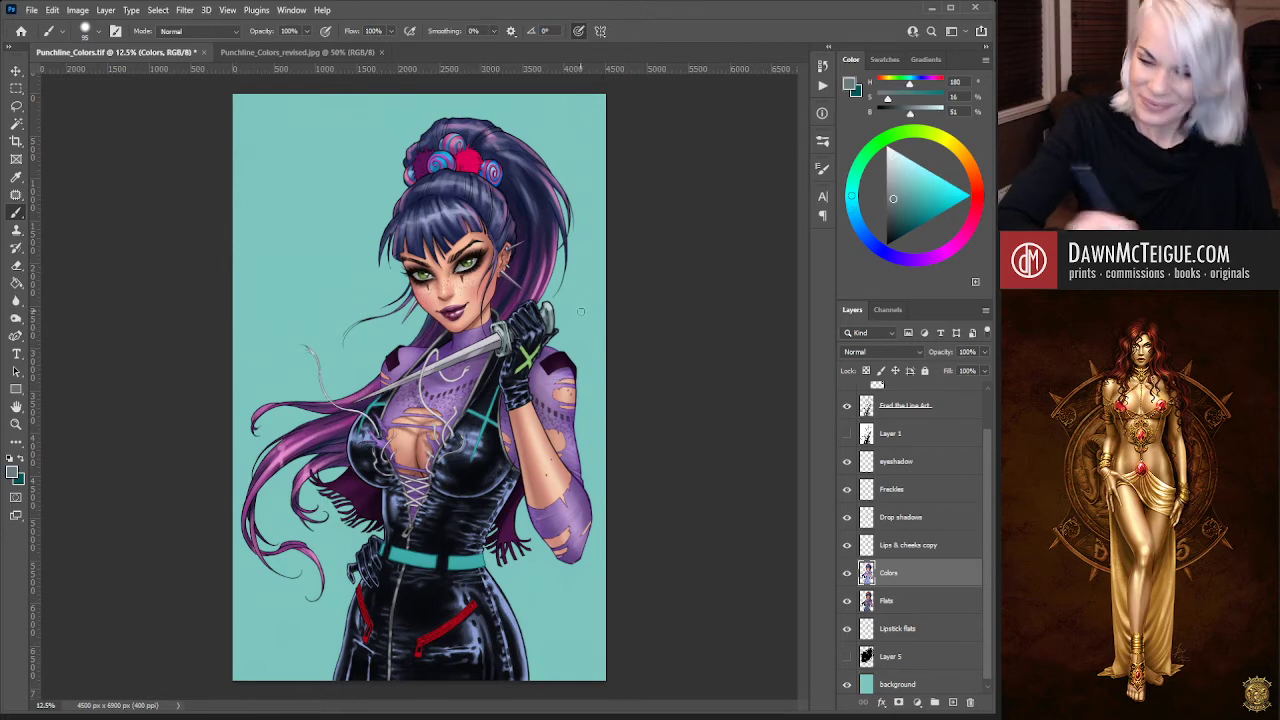
pyautogui.keyDown('alt'); pyautogui.click(501, 338); pyautogui.keyUp('alt')
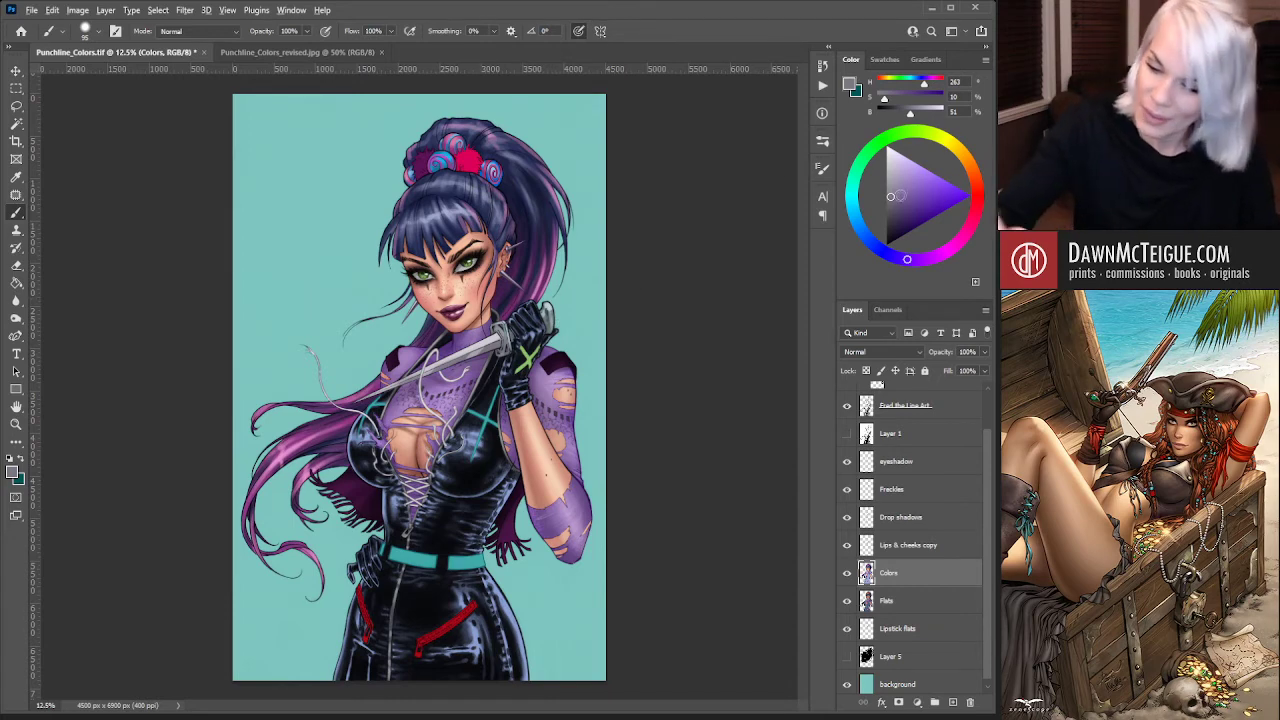
pyautogui.moveTo(890, 196); pyautogui.dragTo(890, 211)
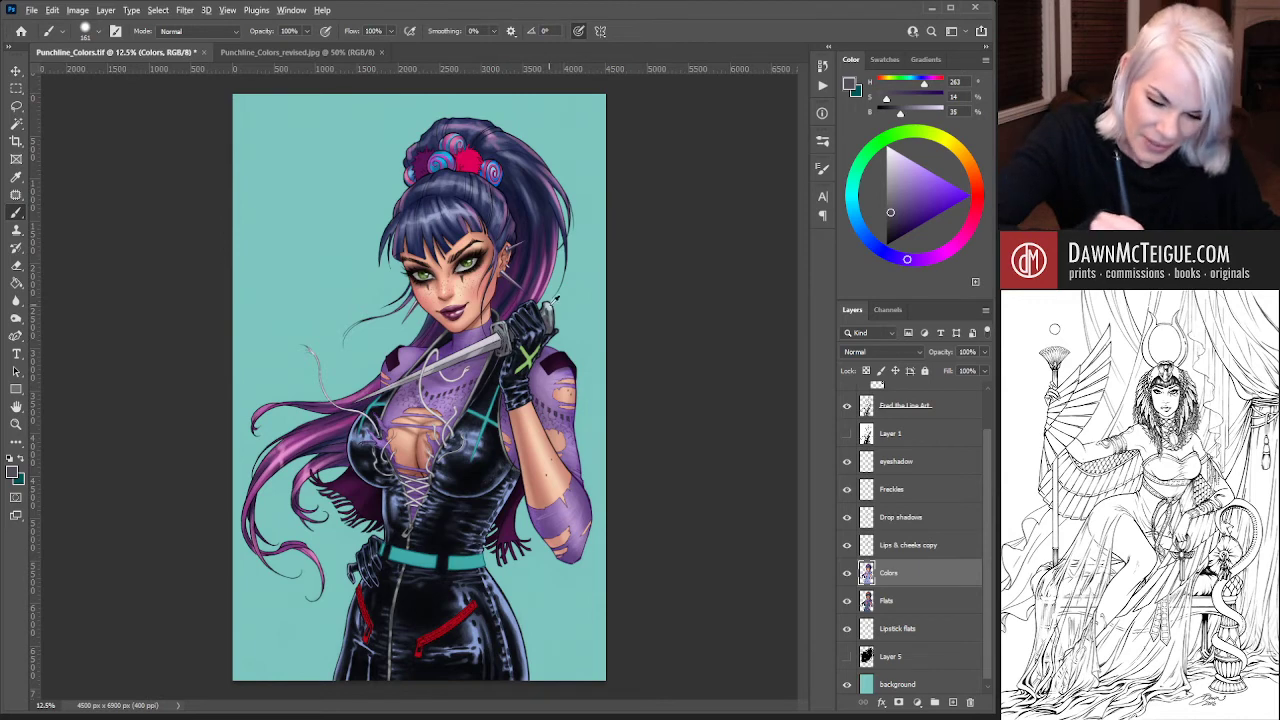
pyautogui.keyDown('alt'); pyautogui.click(552, 301); pyautogui.keyUp('alt')
pyautogui.keyDown('alt'); pyautogui.click(495, 334); pyautogui.keyUp('alt')
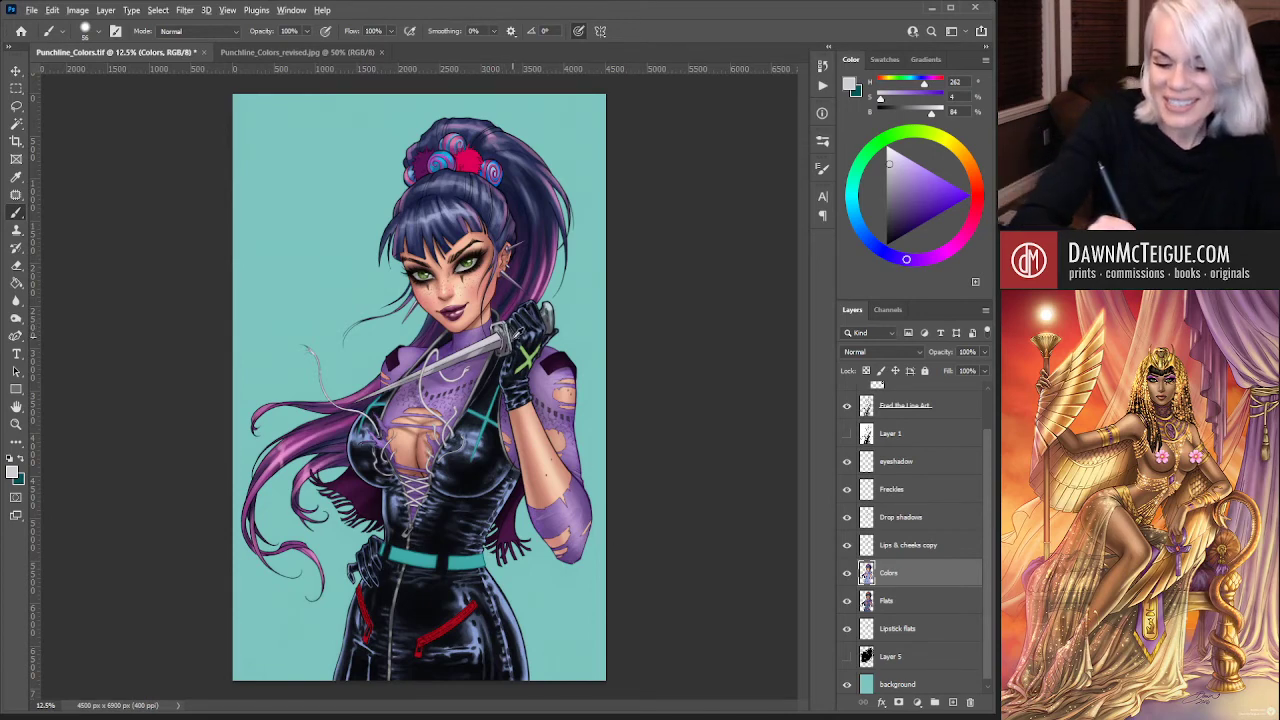
# Deepen the shadows on the knife's guard and pommel with dark grey at hue 262, 13% saturation and 33% brightness
pyautogui.keyDown('alt'); pyautogui.click(512, 334); pyautogui.keyUp('alt')
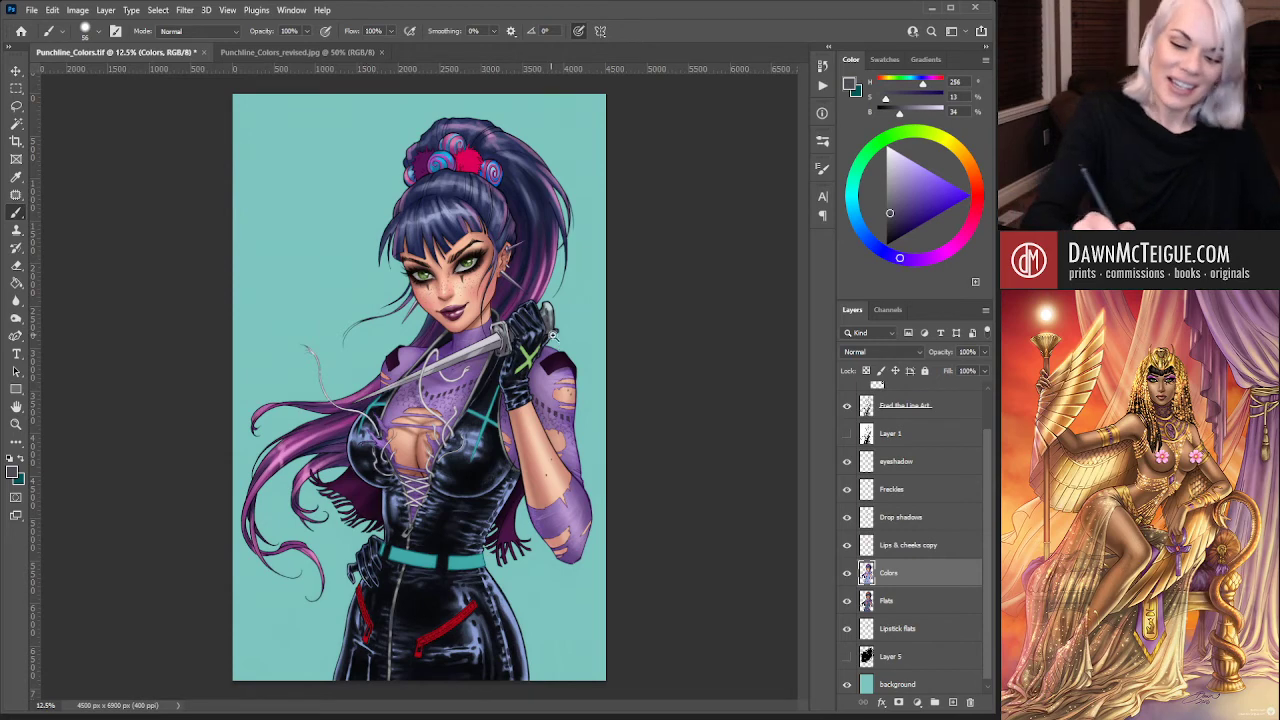
pyautogui.scroll(3, 552, 335)
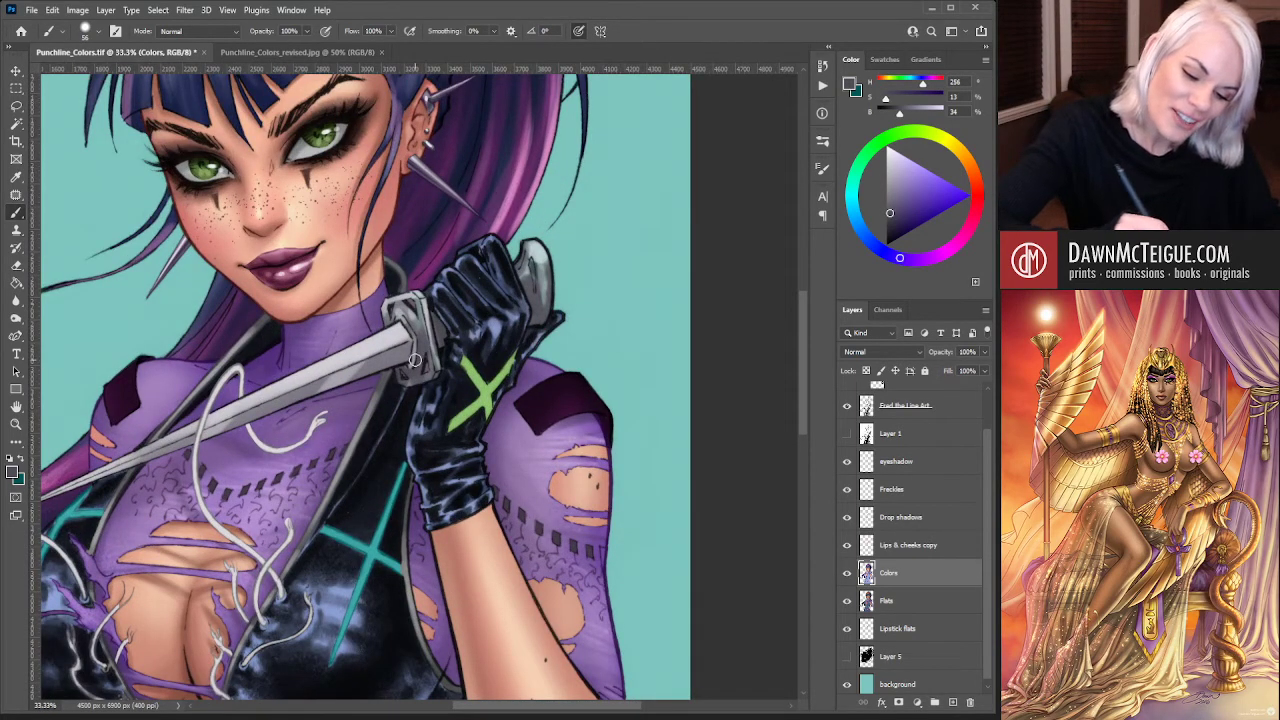
pyautogui.keyDown('alt'); pyautogui.click(410, 370); pyautogui.keyUp('alt')
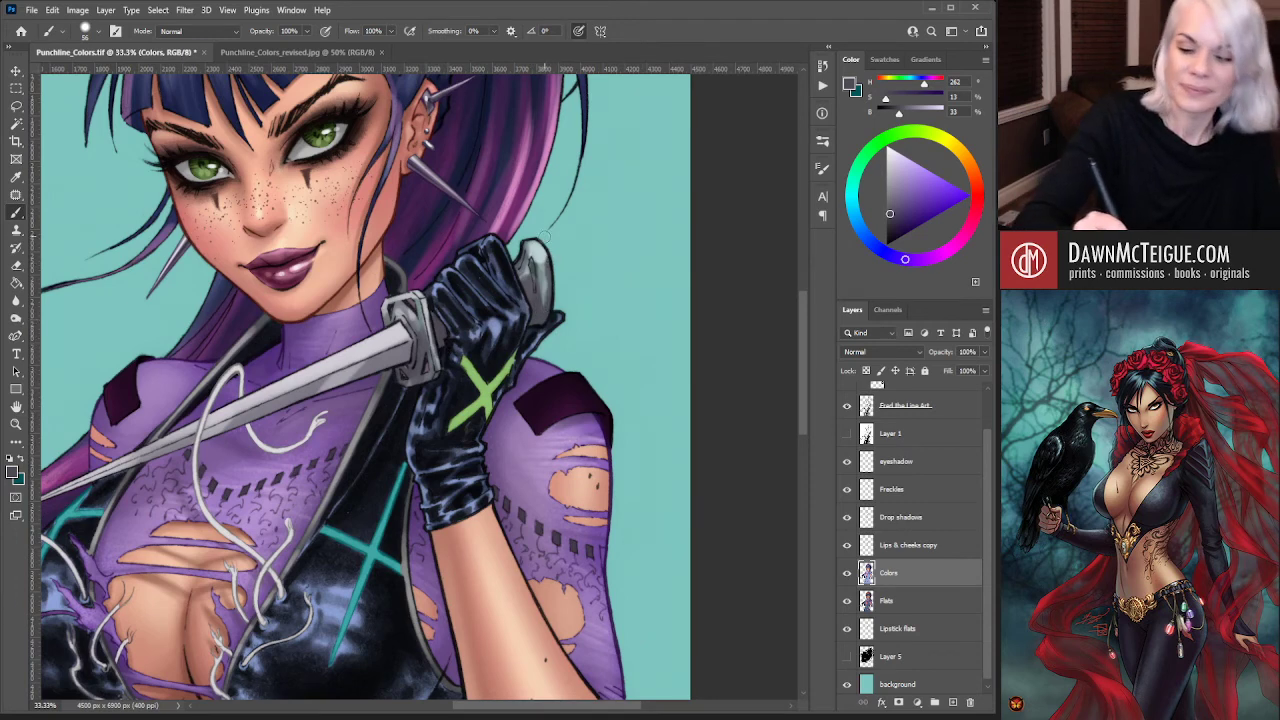
pyautogui.moveTo(414, 291); pyautogui.dragTo(416, 294)
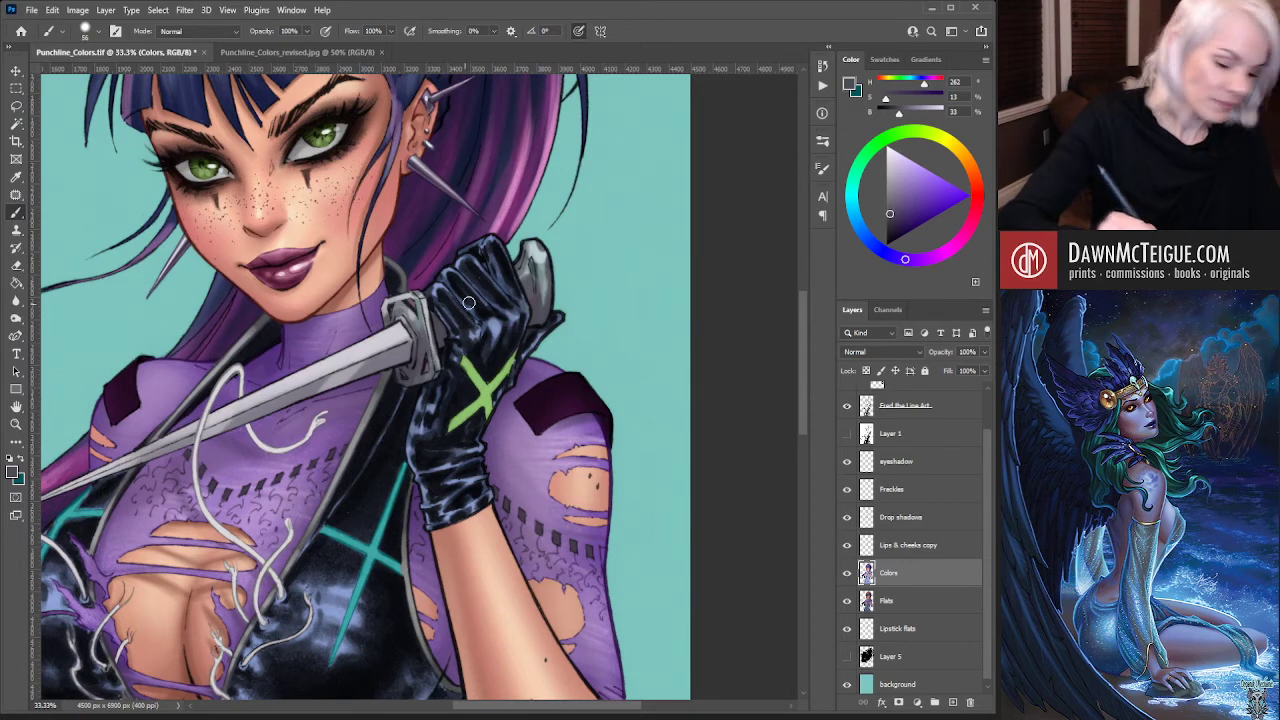
# Smooth the pommel and guard using sampled greys at hue 190, 83% brightness and hue 240, 39% brightness, with hue 262, 84% brightness highlights
pyautogui.keyDown('alt'); pyautogui.click(543, 252); pyautogui.keyUp('alt')
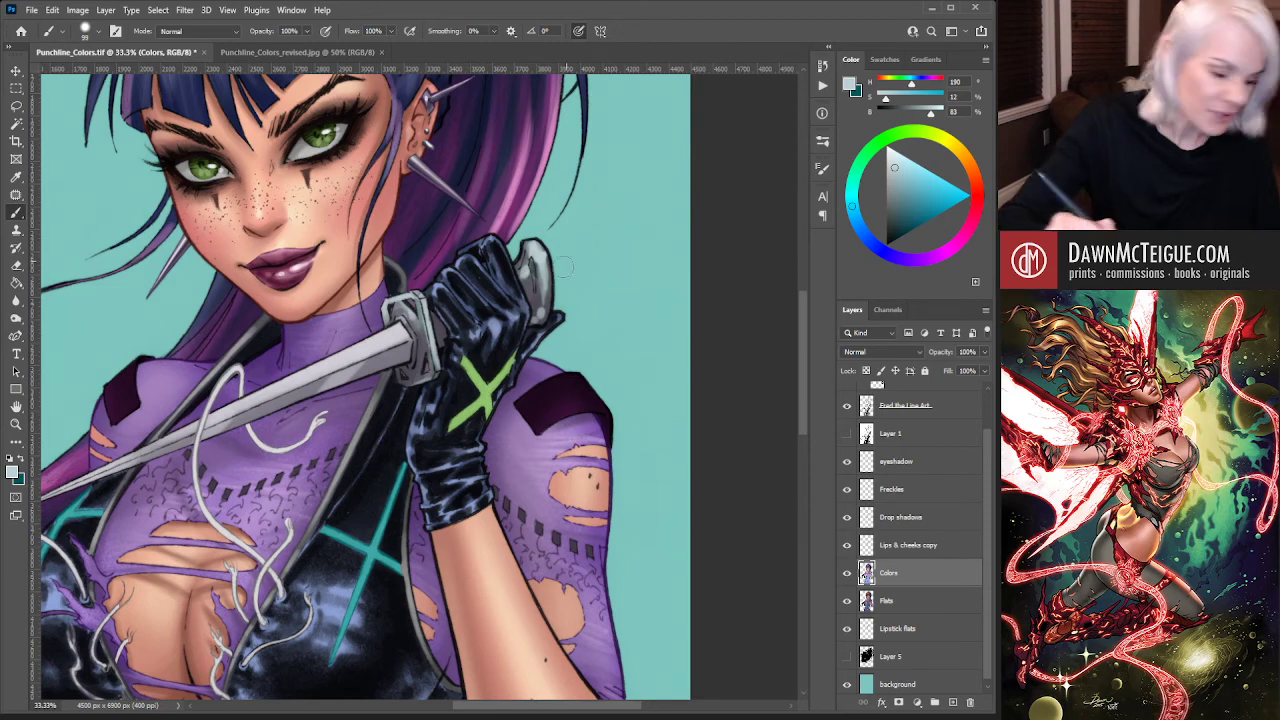
pyautogui.keyDown('alt'); pyautogui.click(426, 332); pyautogui.keyUp('alt')
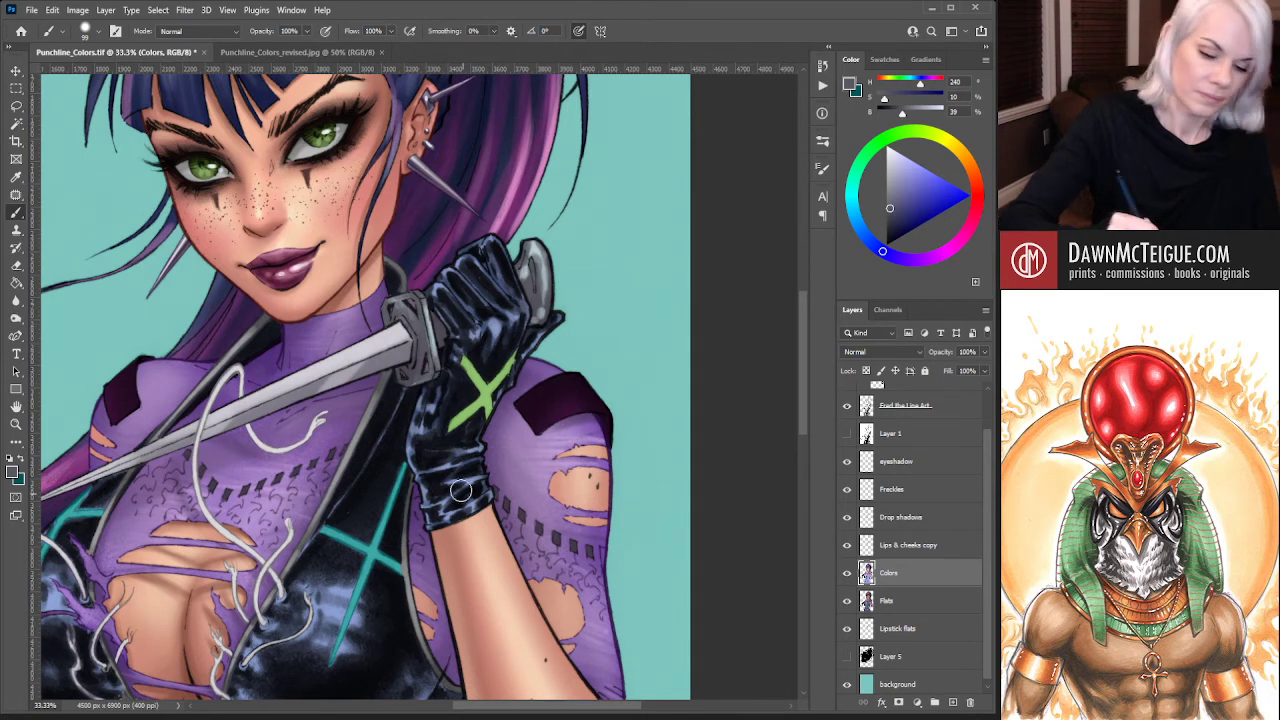
pyautogui.keyDown('alt'); pyautogui.click(394, 340); pyautogui.keyUp('alt')
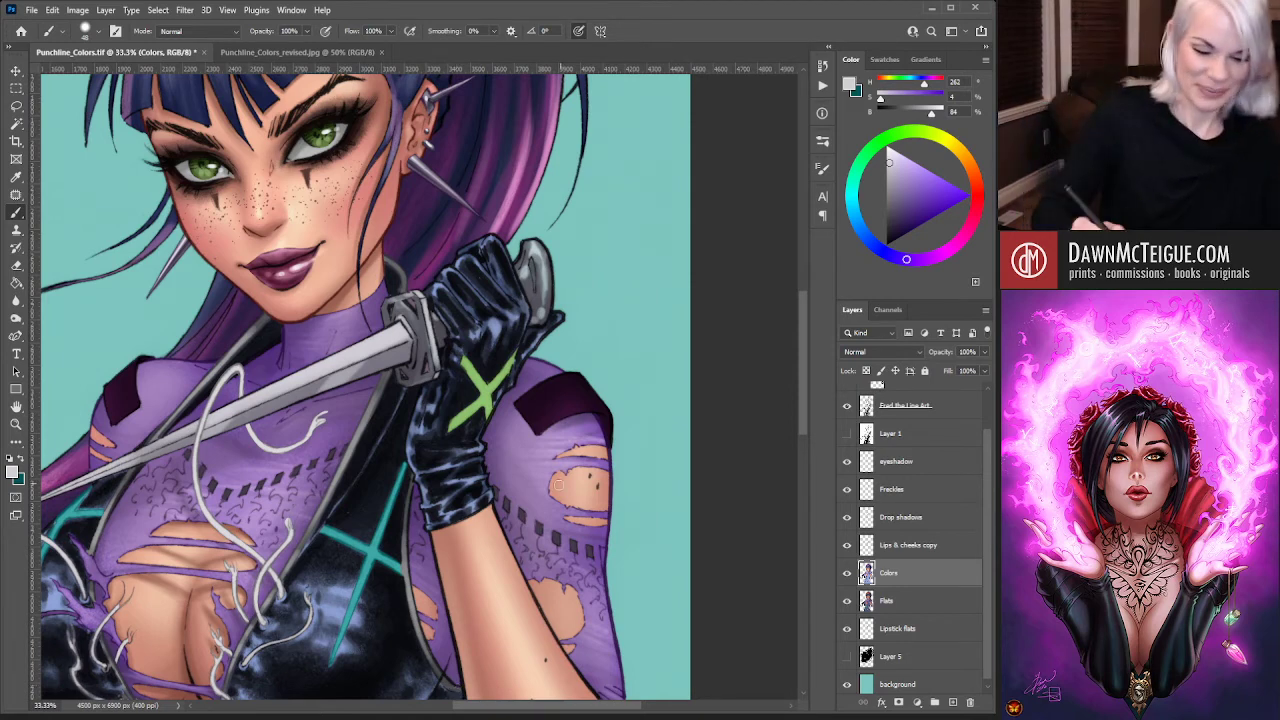
# Save the illustration Punchline_Colors.tif with the finished knife rendering
pyautogui.scroll(-3, 523, 387)
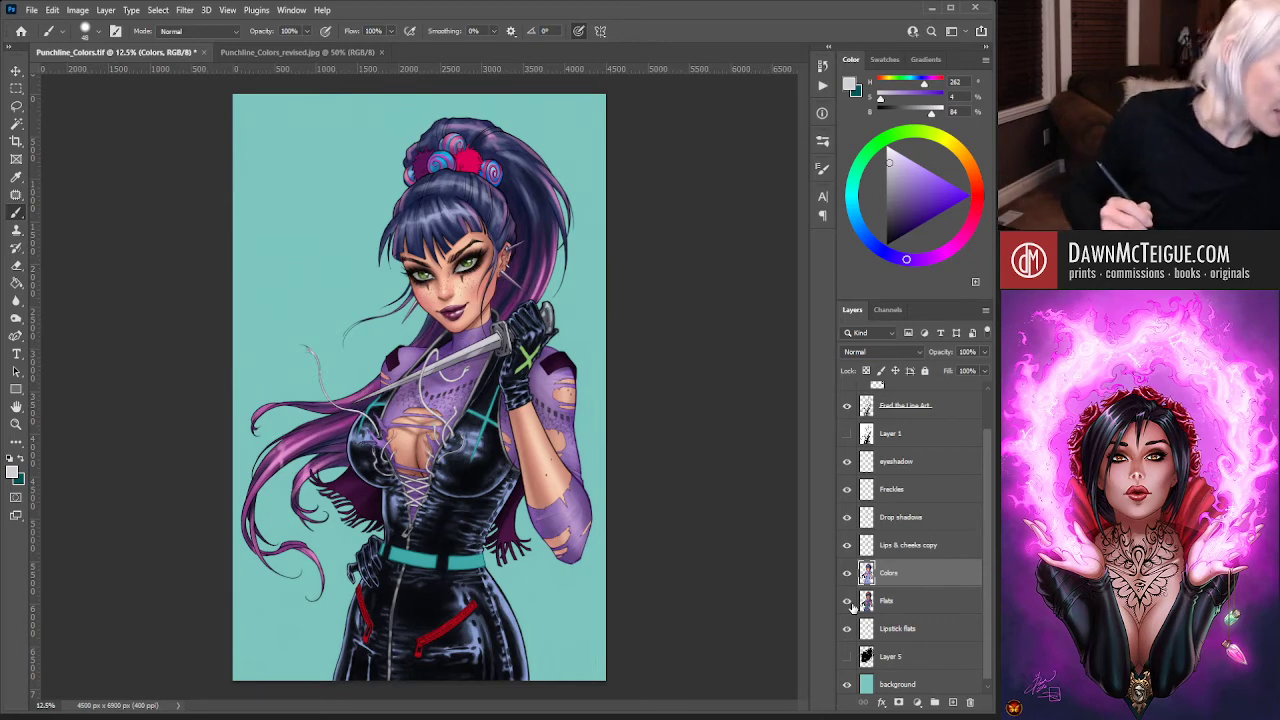
pyautogui.press('i')
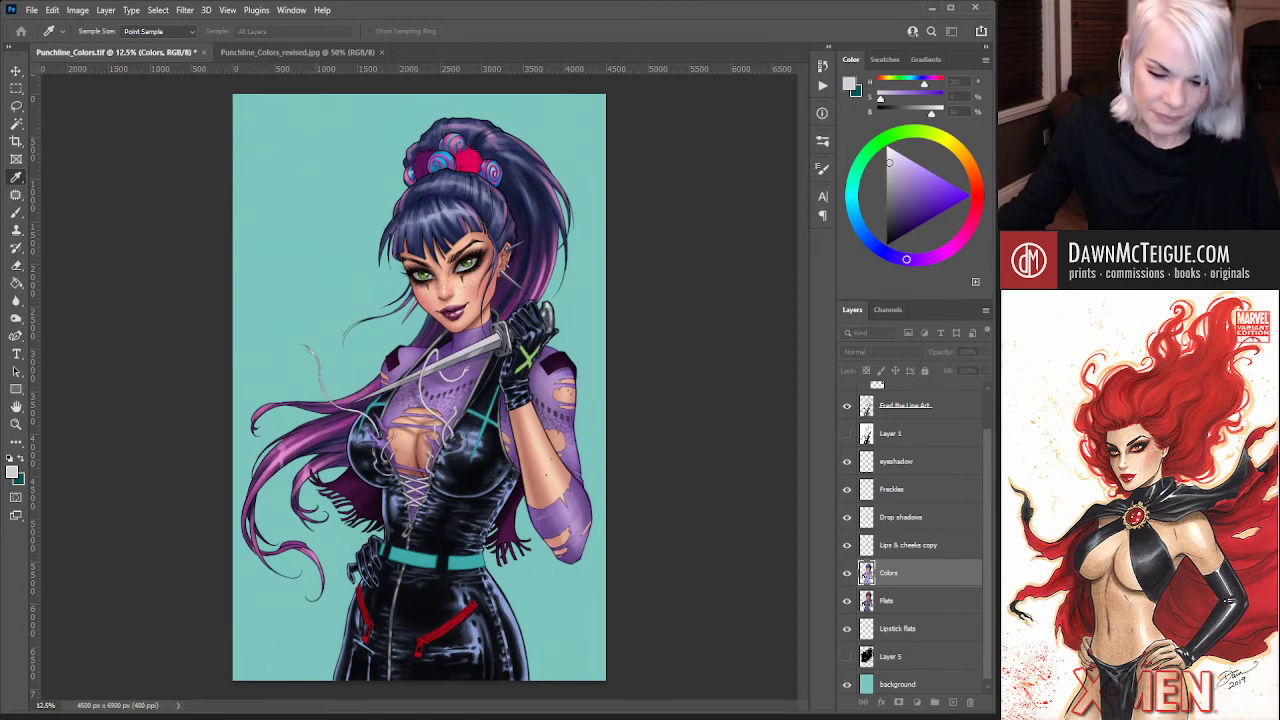
pyautogui.press('b')
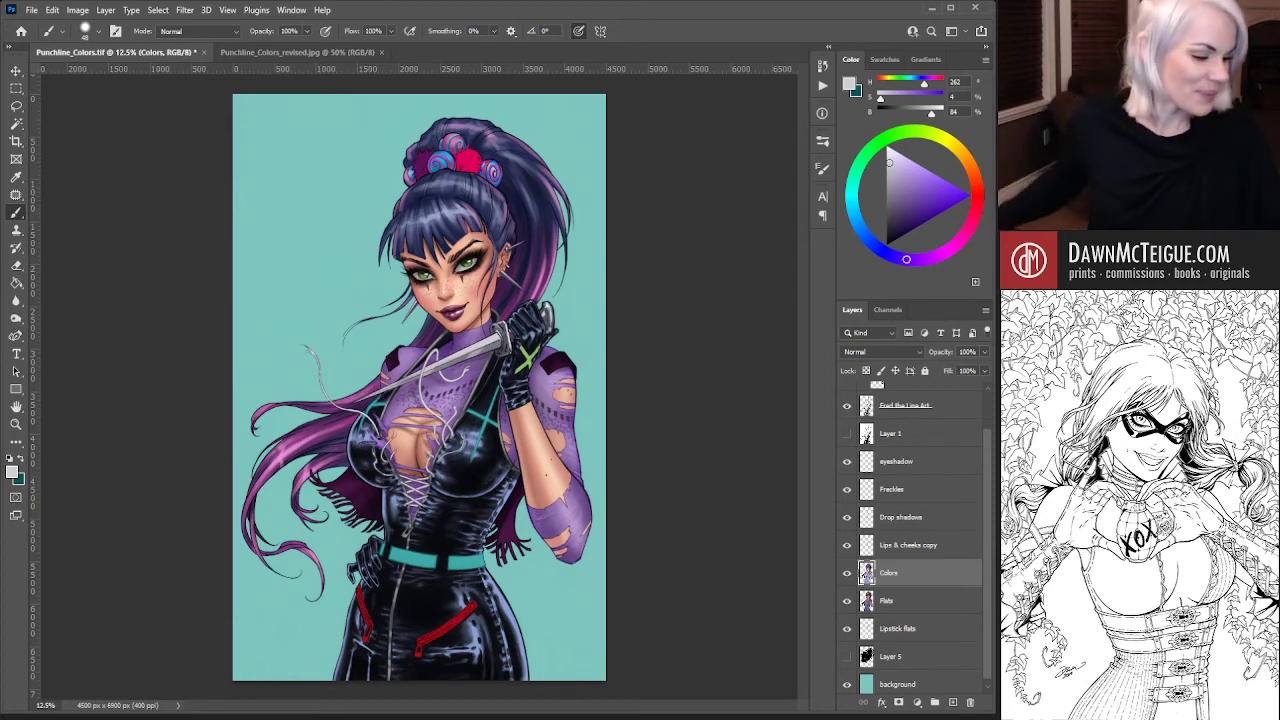
pyautogui.hotkey('ctrl', 's')
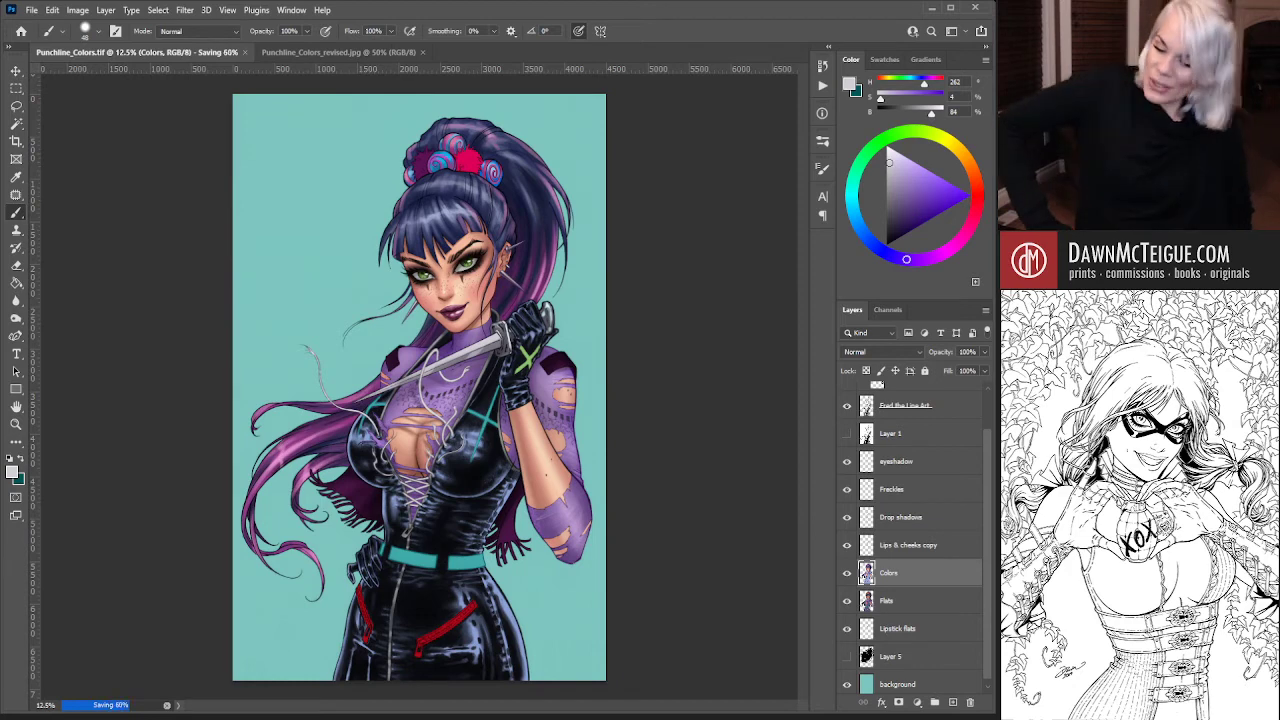